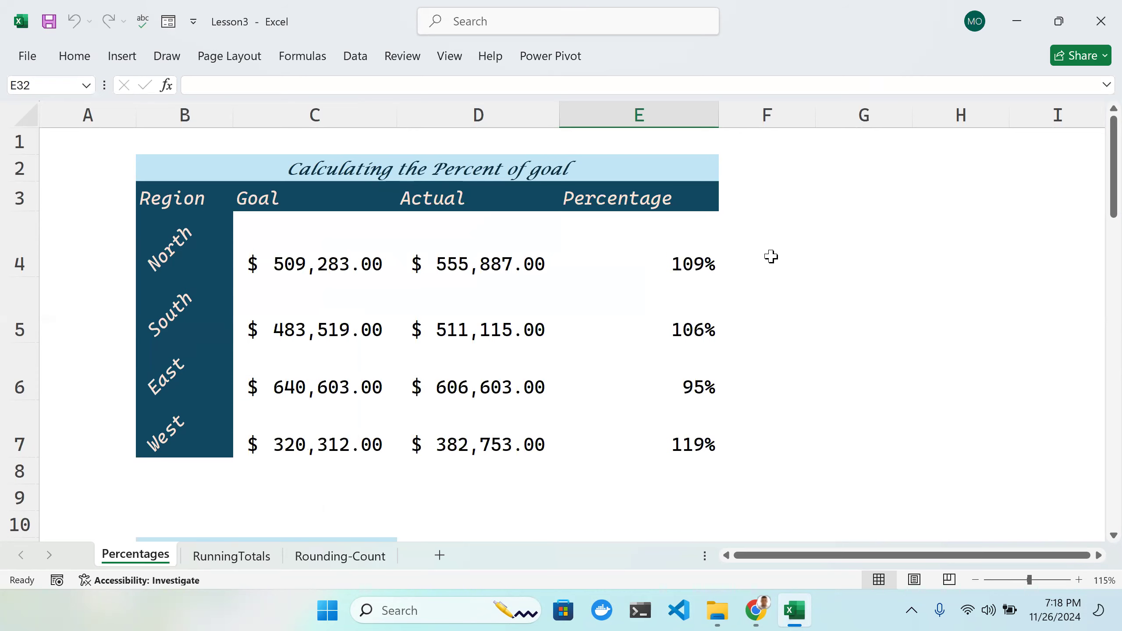
scroll(778, 318, "down", 2, "ctrl")
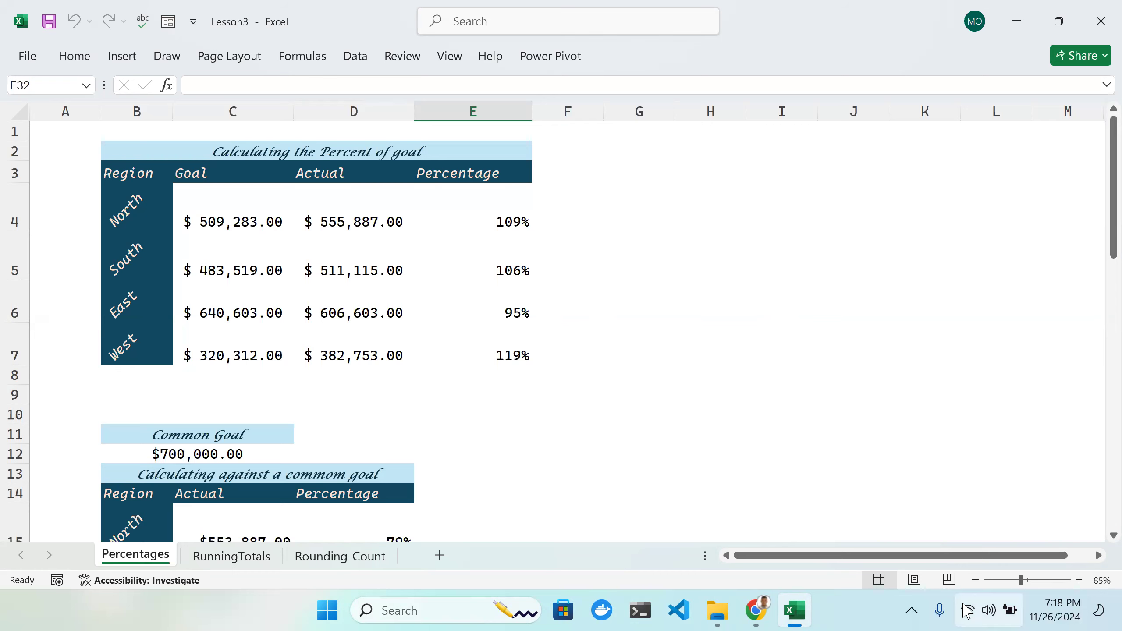
scroll(598, 440, "down", 1)
scroll(598, 442, "up", 1)
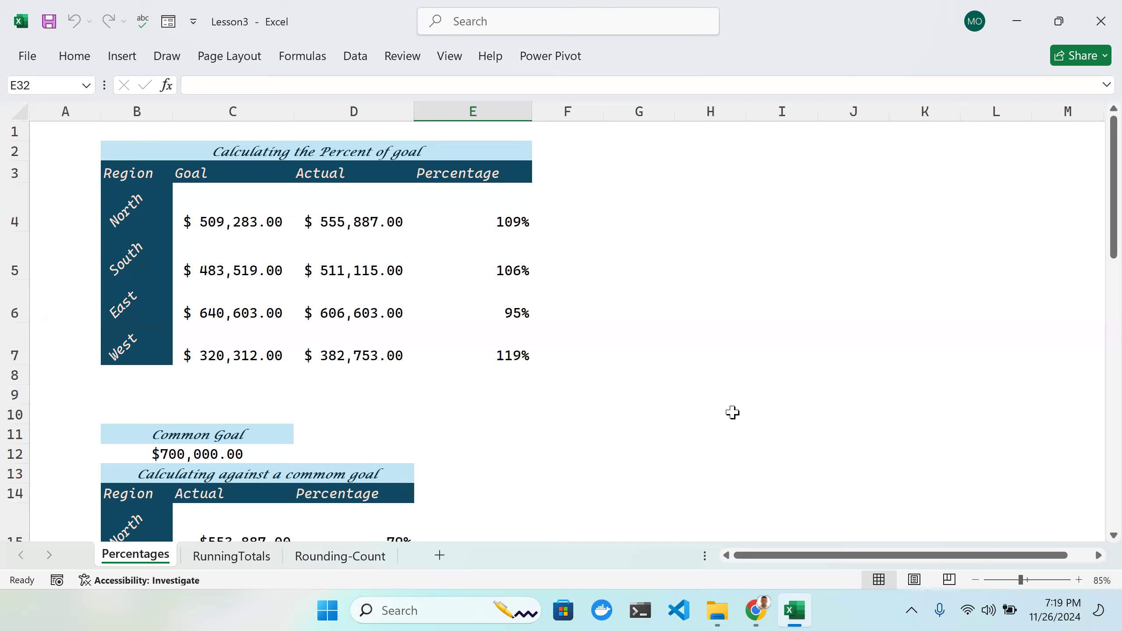
left_click(612, 229)
double_click(624, 220)
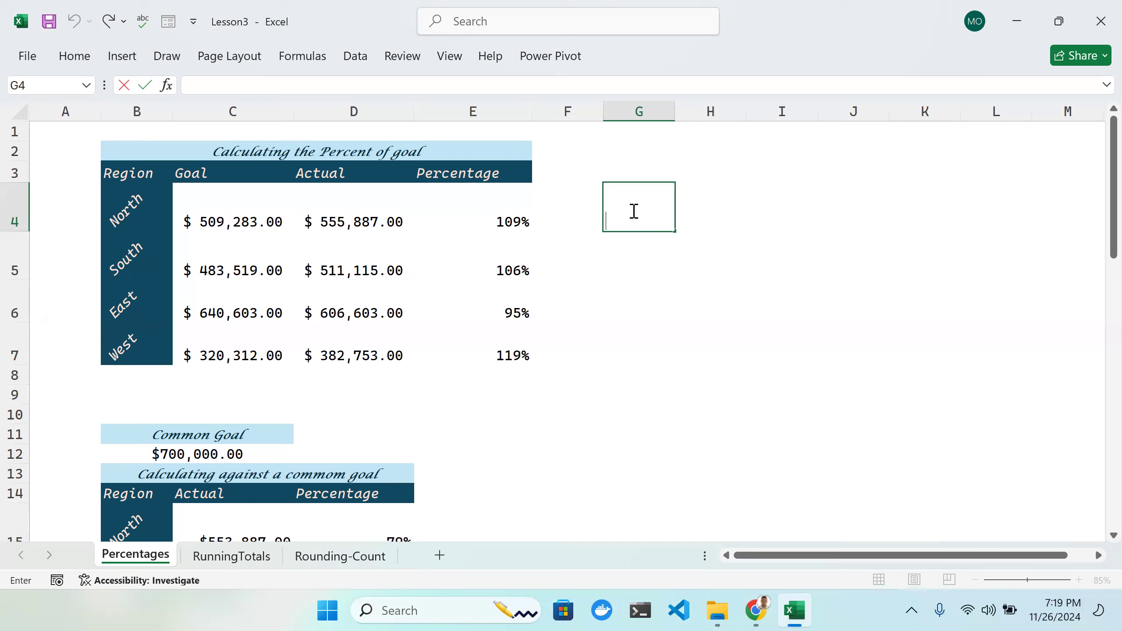
left_click(641, 258)
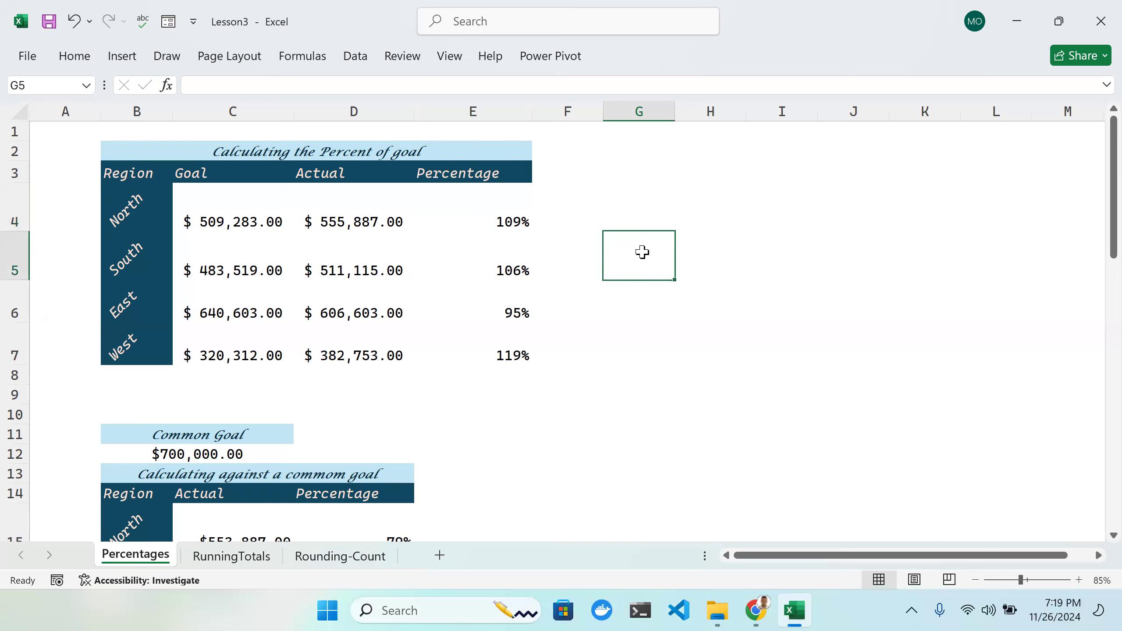
left_click(635, 195)
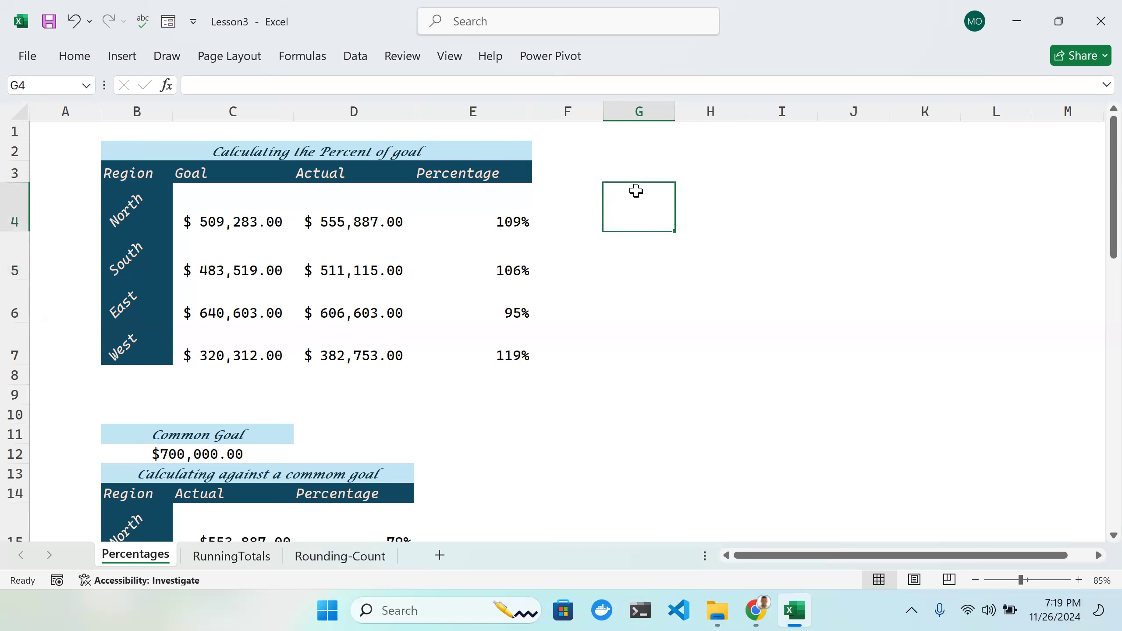
left_click(734, 218)
left_click(731, 282)
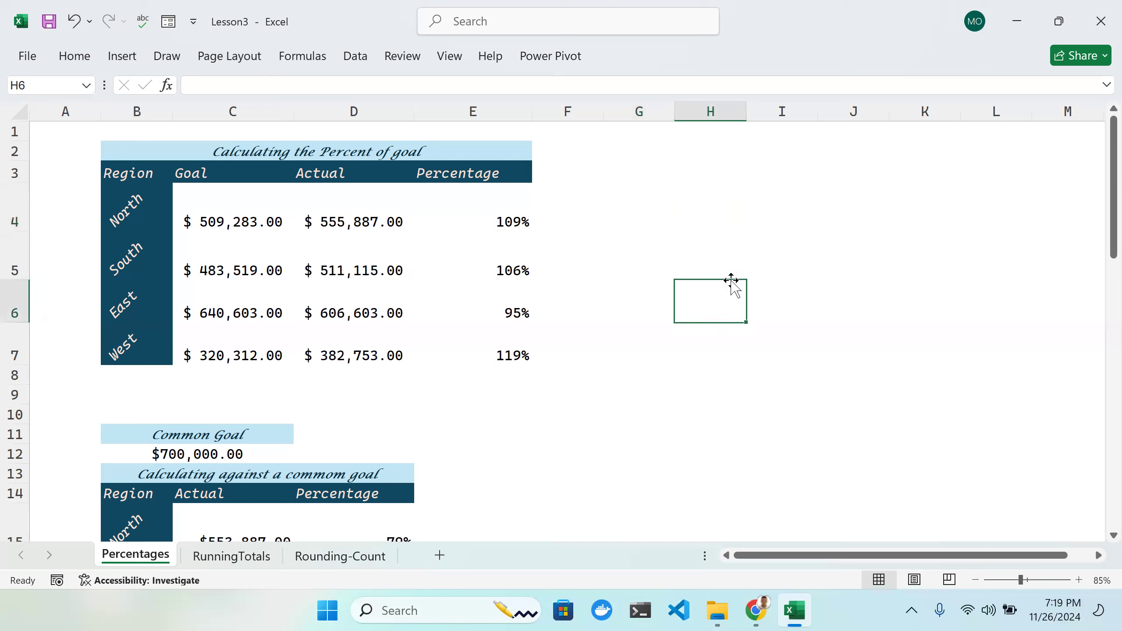
left_click(798, 285)
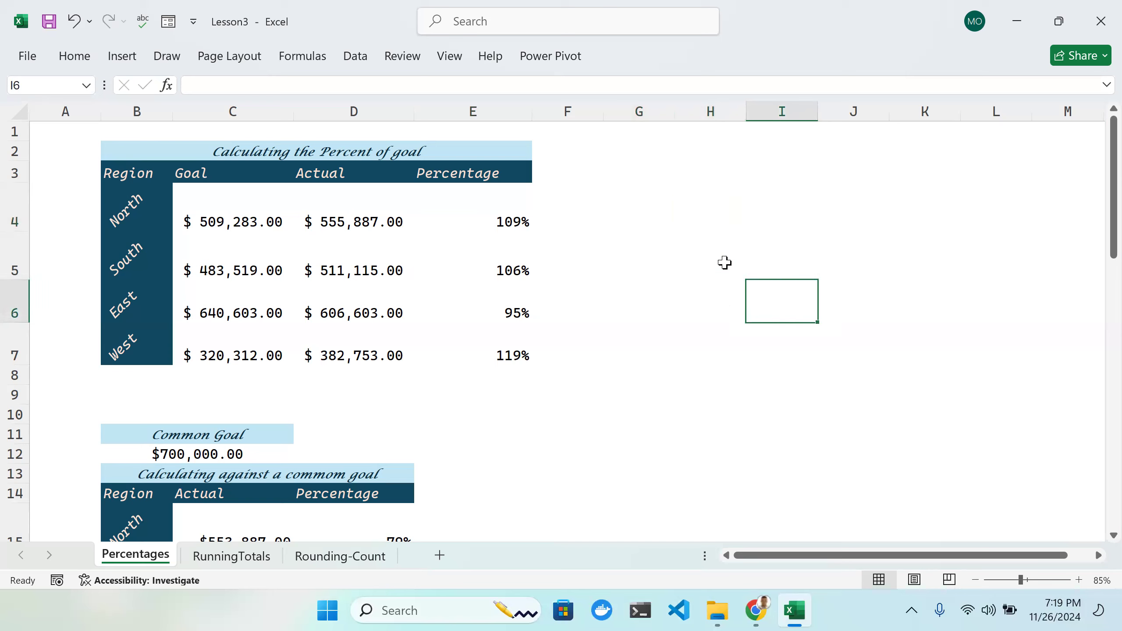
left_click(707, 236)
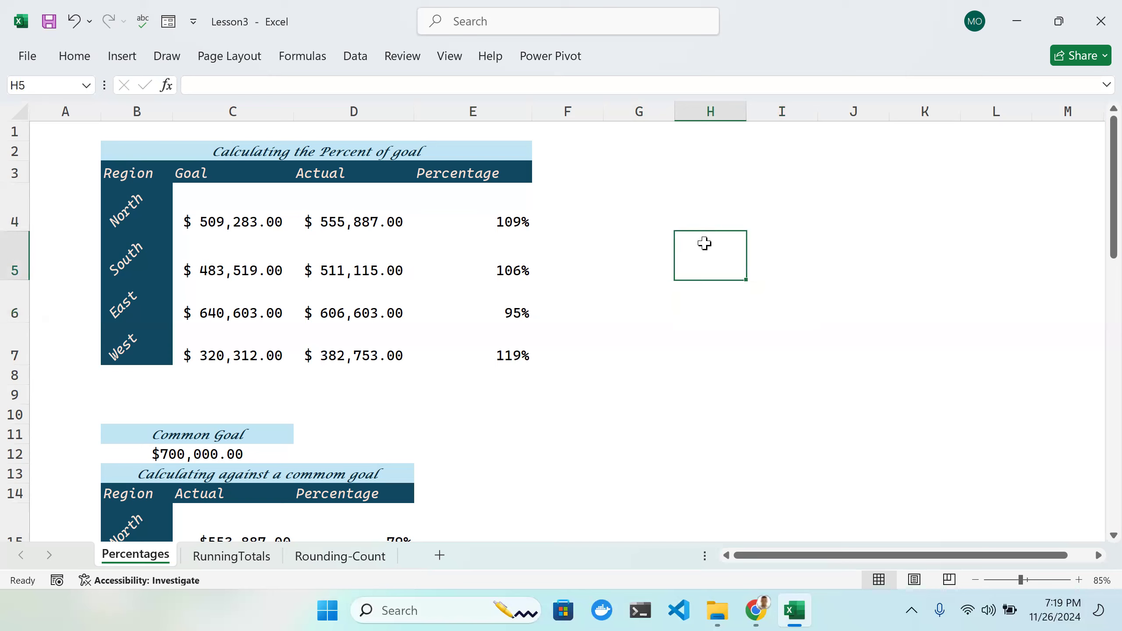
left_click(646, 225)
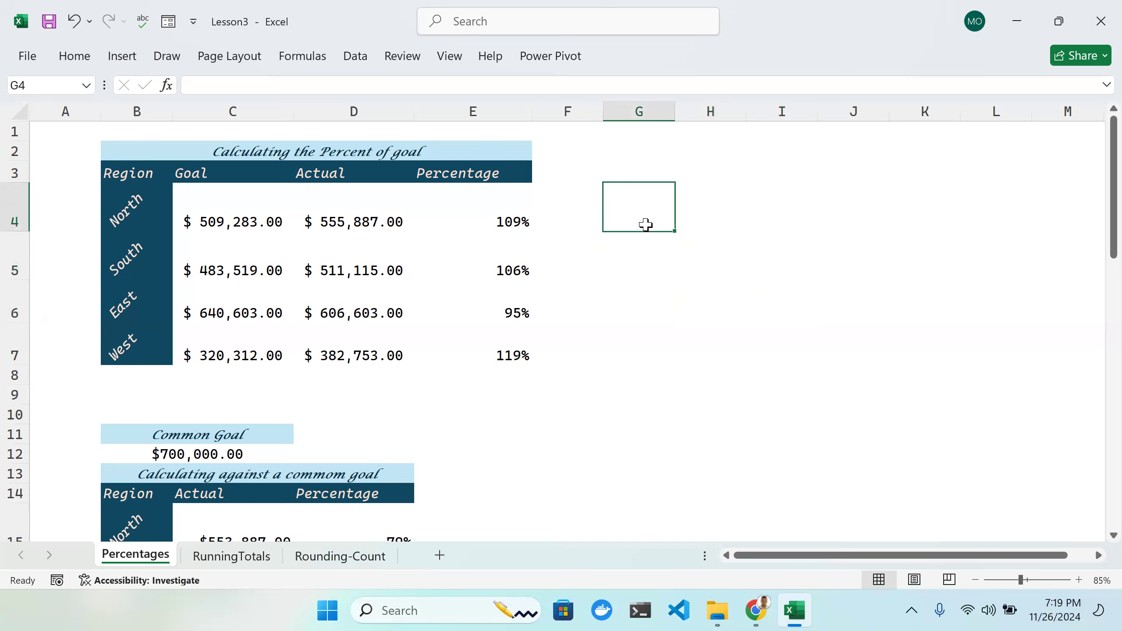
Step: Enter a sample first name as text in cell I4
left_click(761, 214)
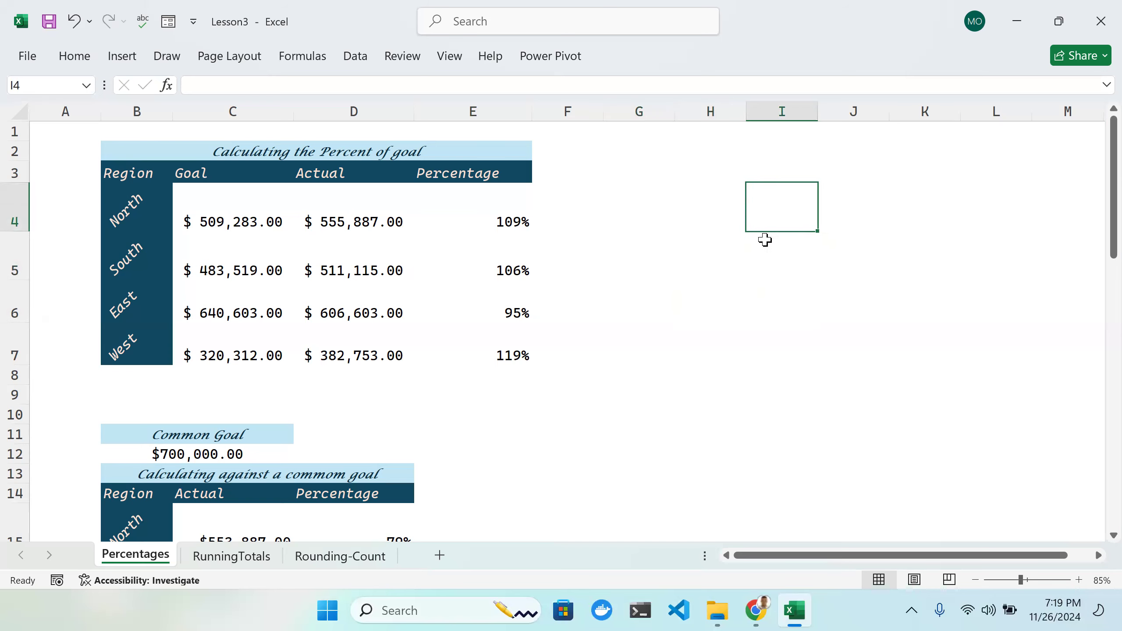
double_click(778, 211)
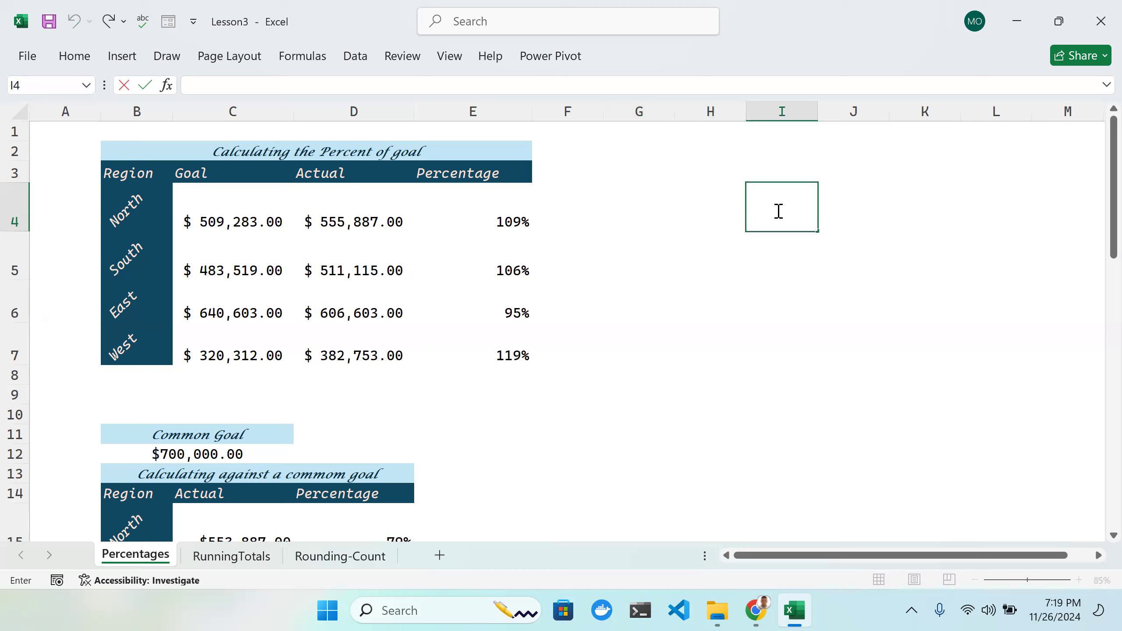
type("nujw")
key("BackSpace")
key("BackSpace")
key("BackSpace")
key("BackSpace")
type("mike")
key("Return")
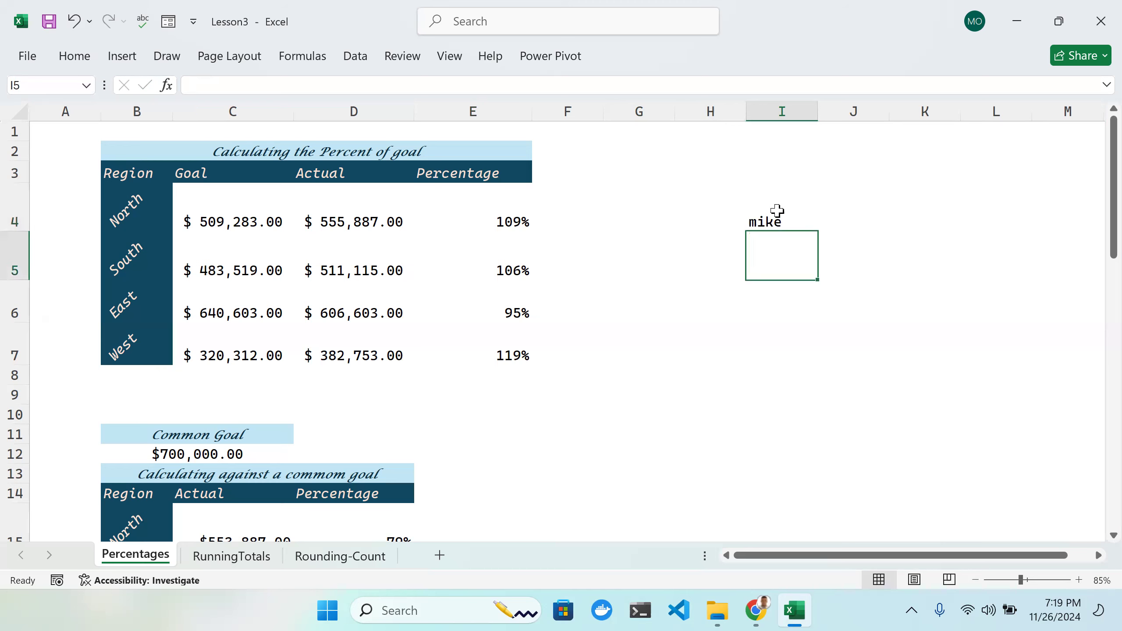
Step: Replace the text in cell I4 with the number 6 and check the cell's address and content
left_click(766, 221)
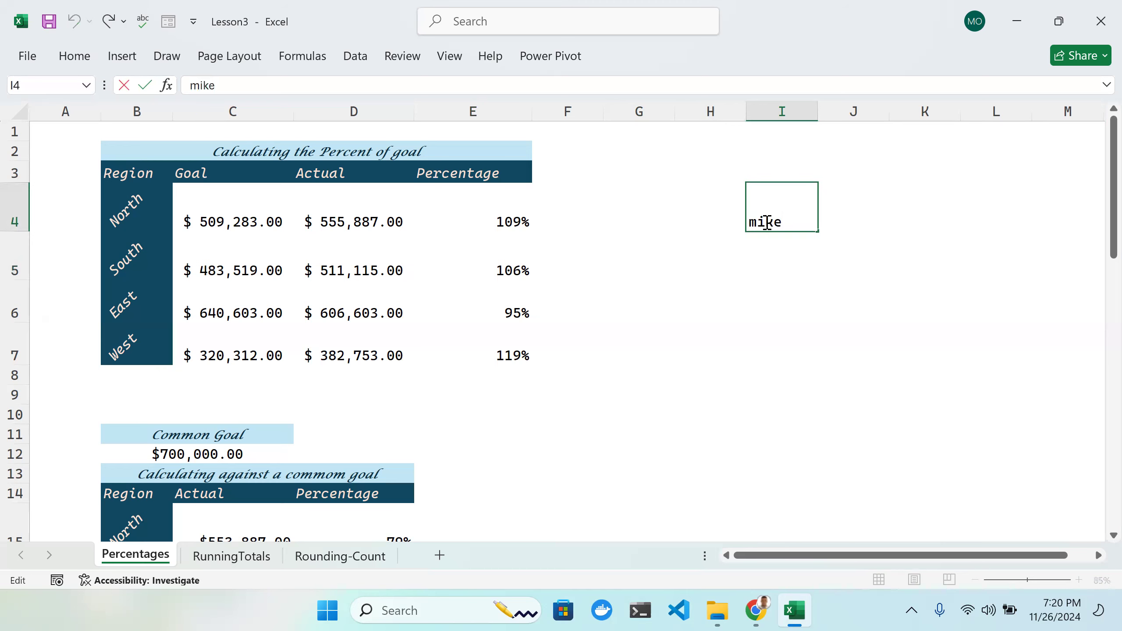
left_click_drag(784, 220, 740, 224)
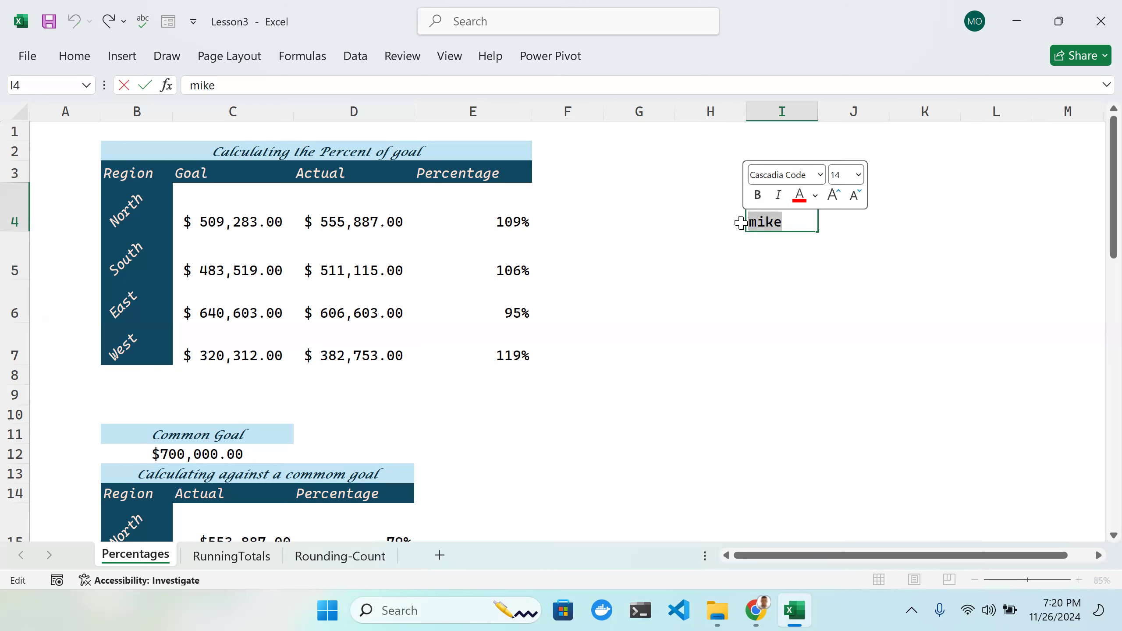
type("6")
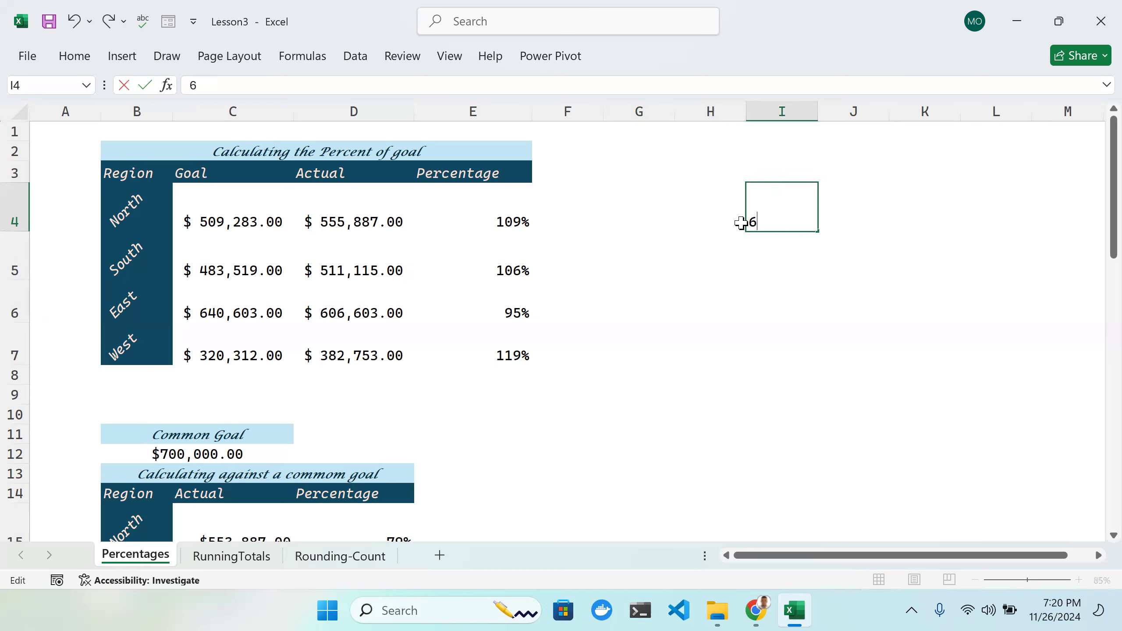
key("Return")
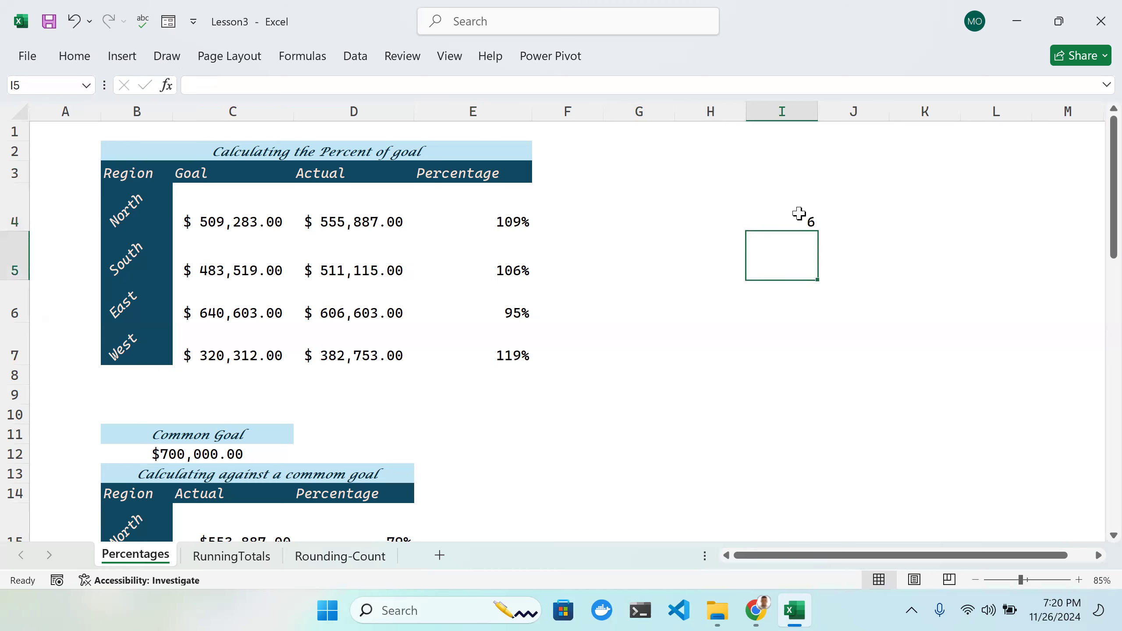
left_click(799, 214)
double_click(799, 214)
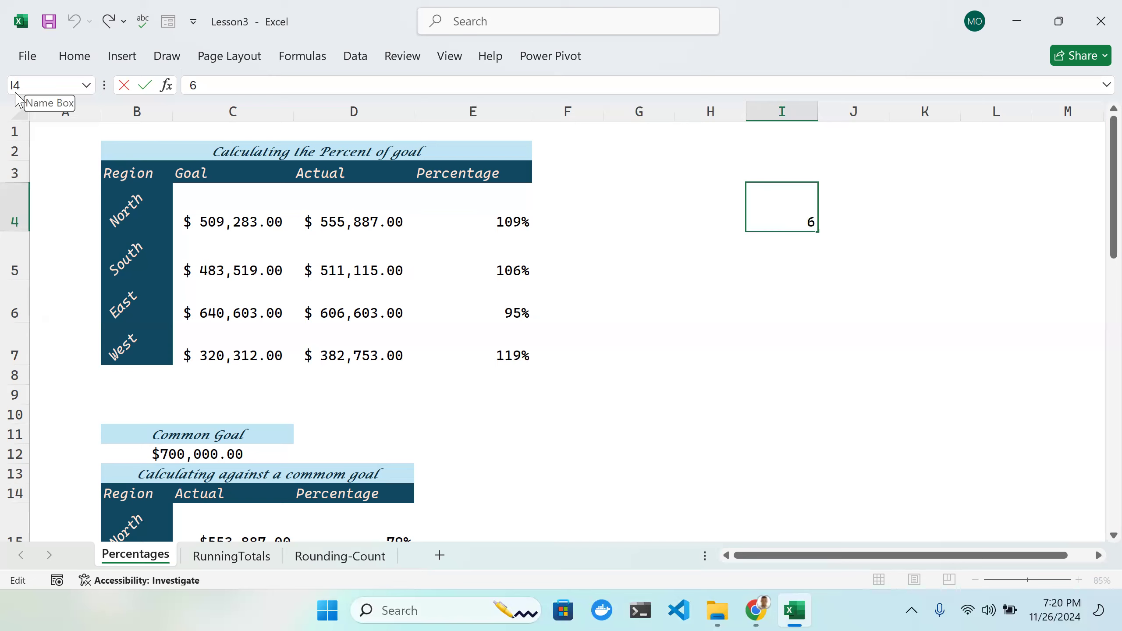
left_click(792, 314)
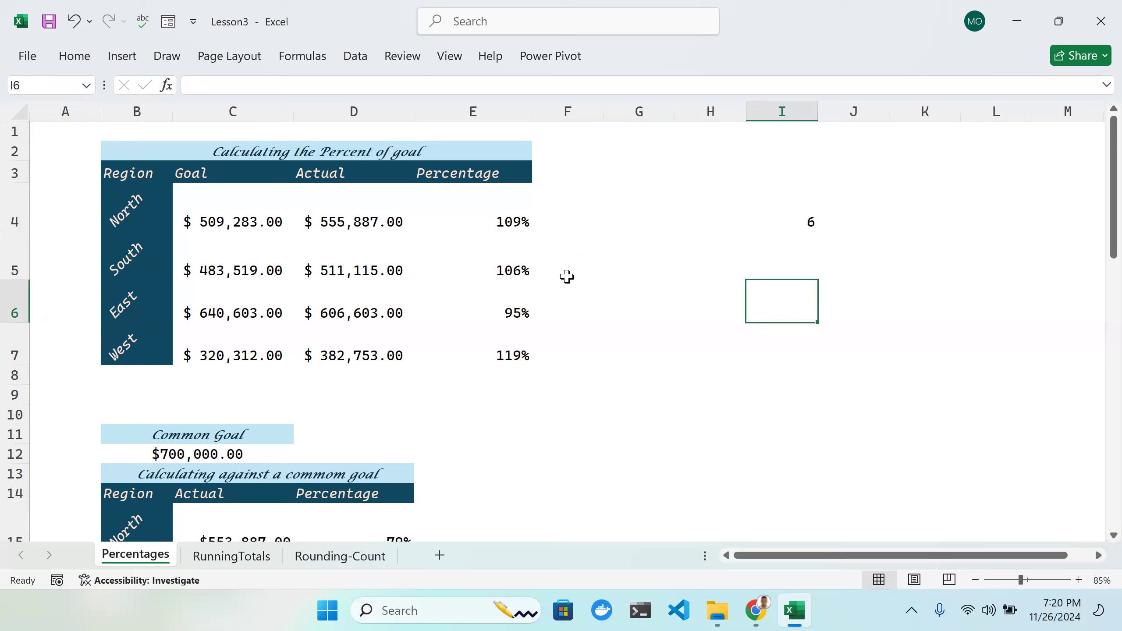
Step: Try to fill the empty cell I6 down to I9
double_click(804, 309)
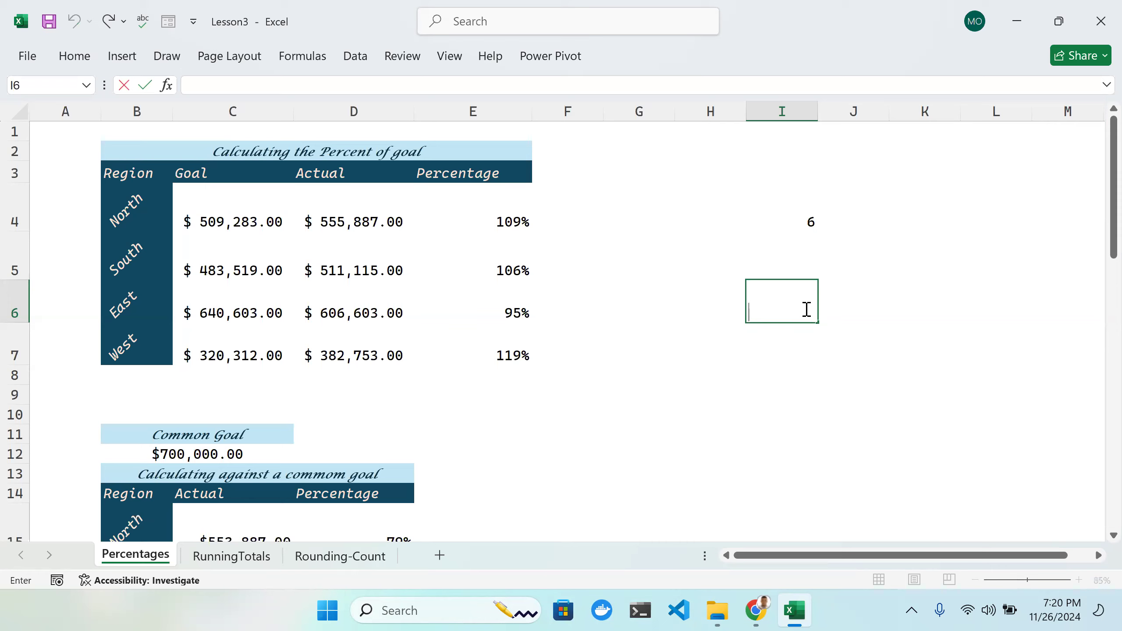
left_click_drag(817, 324, 811, 404)
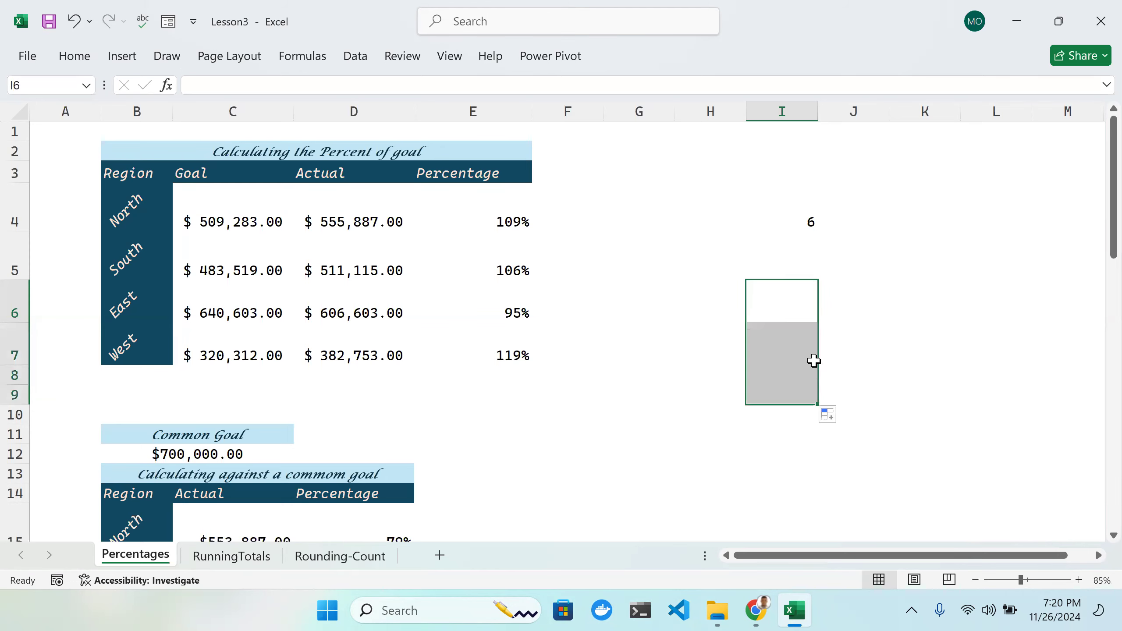
left_click(802, 312)
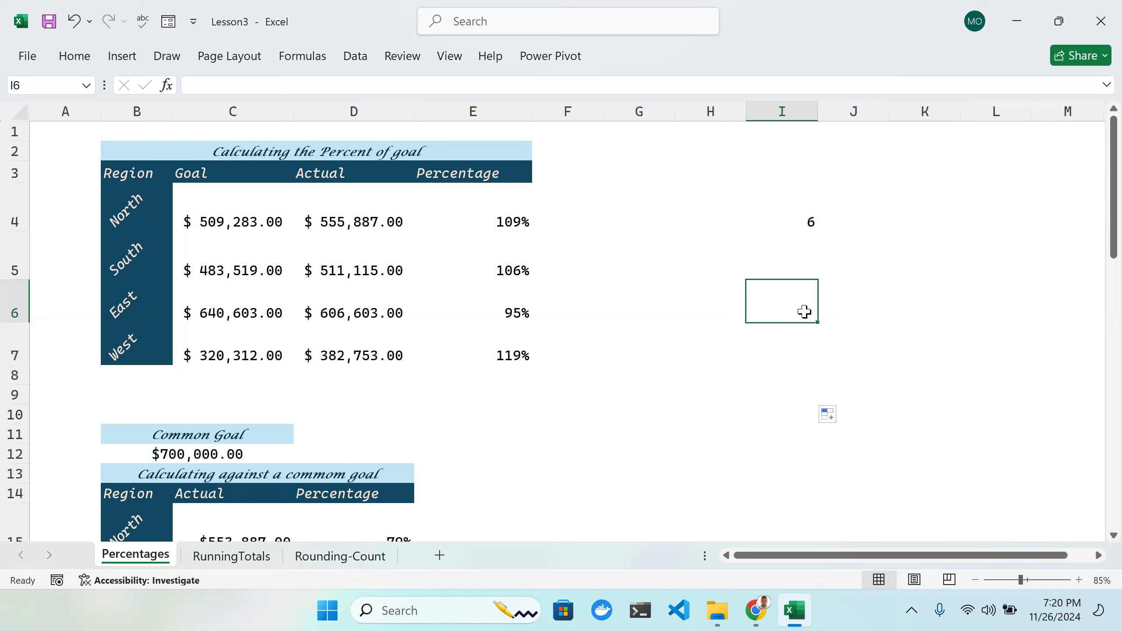
Step: Enter the formula =E5 in cell I5 to reference the South percentage
double_click(797, 244)
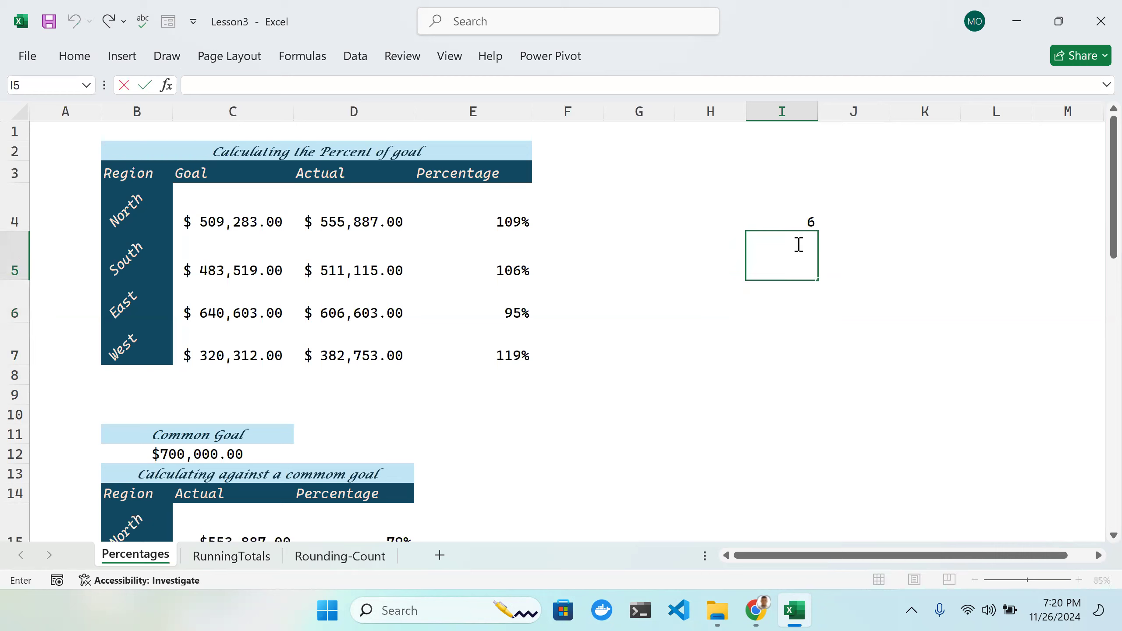
type("=")
left_click(516, 265)
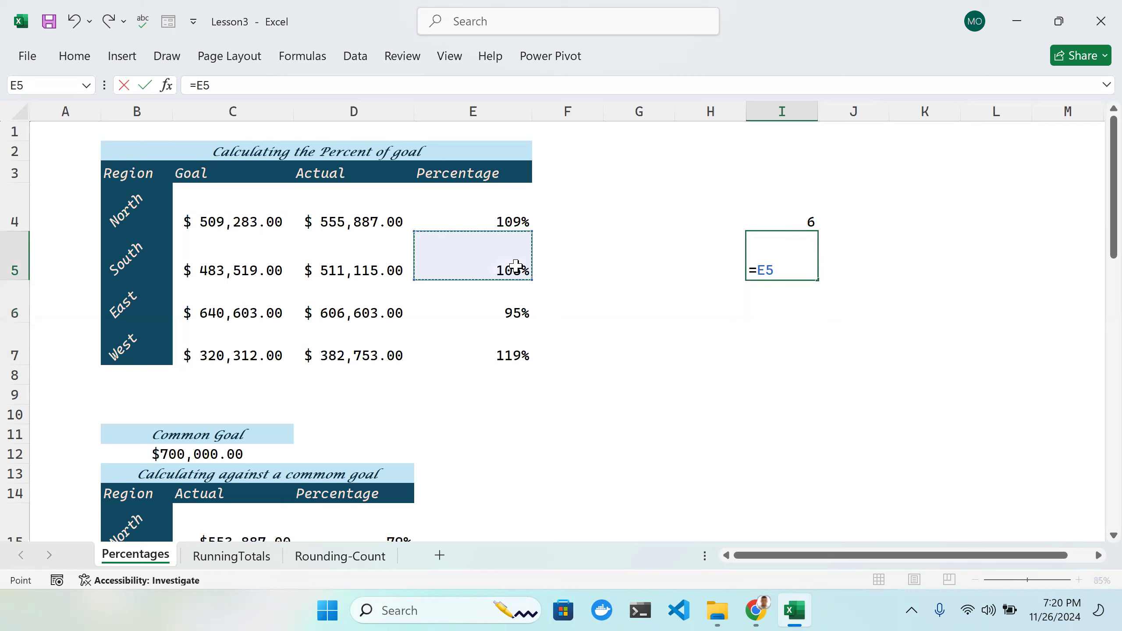
key("Return")
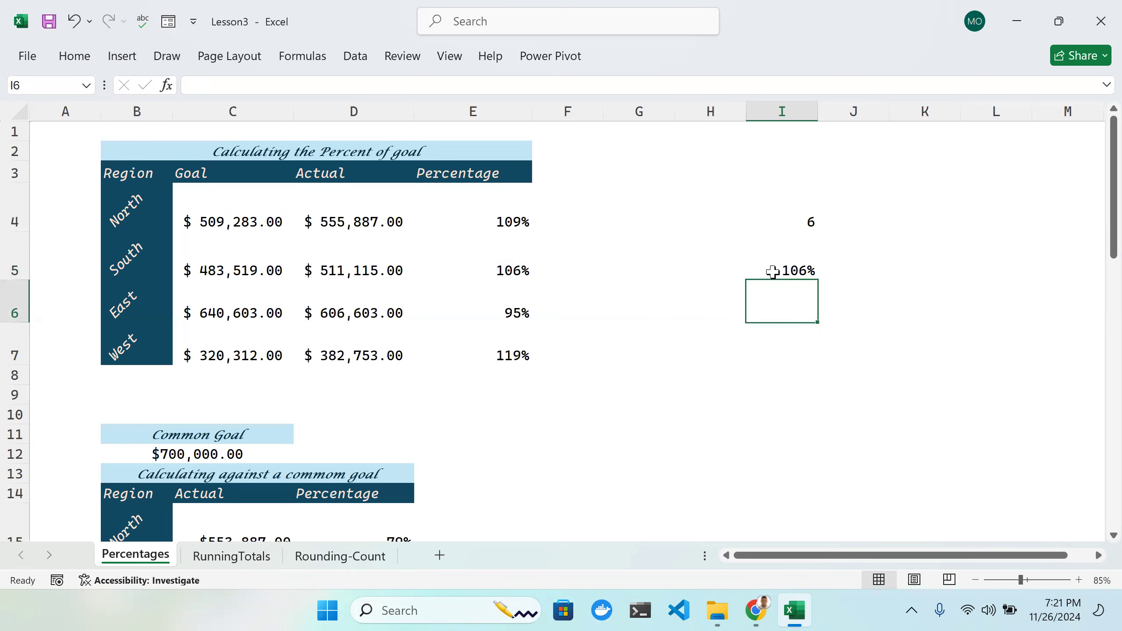
Step: Trace the relative reference in I5 across row 5 to its source cell E5, counting the columns between them
left_click(781, 270)
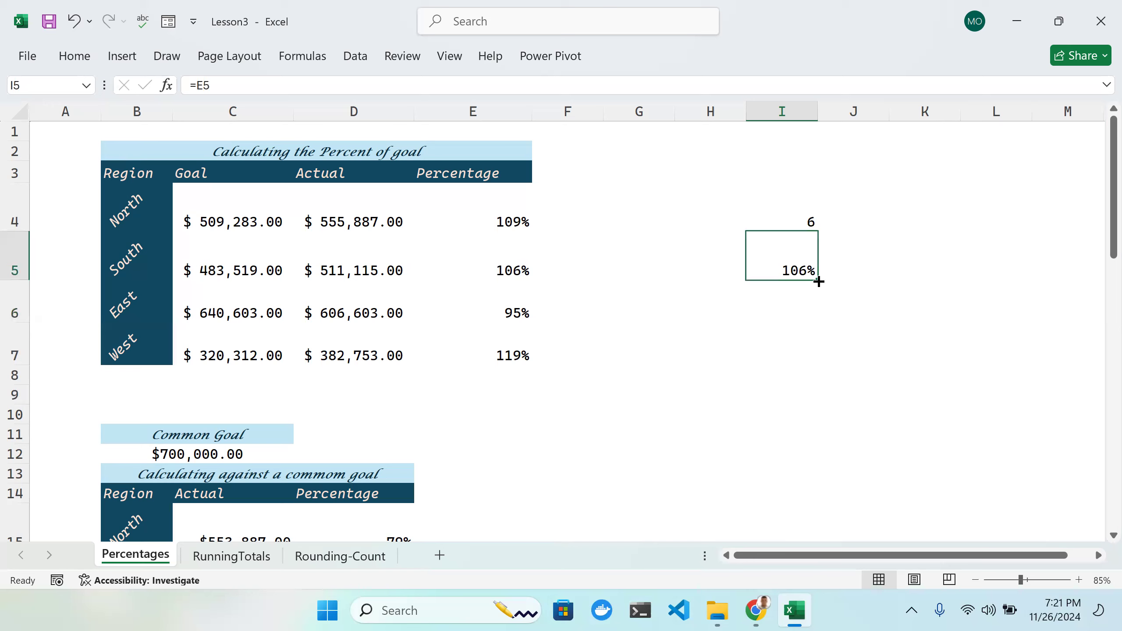
left_click(679, 264)
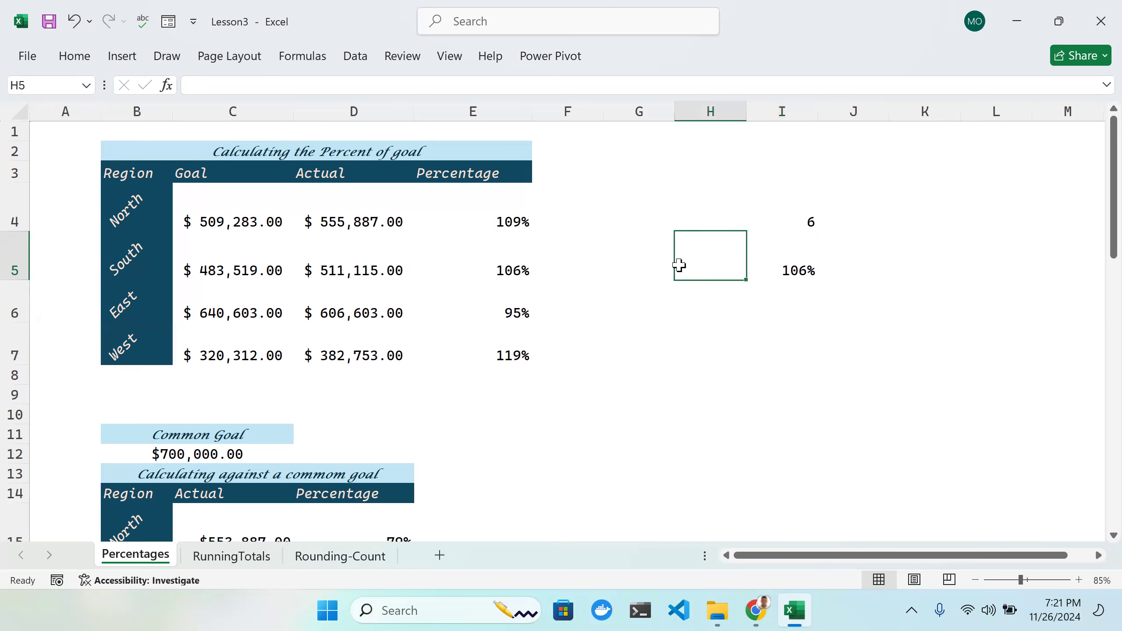
left_click(560, 267)
left_click(657, 268)
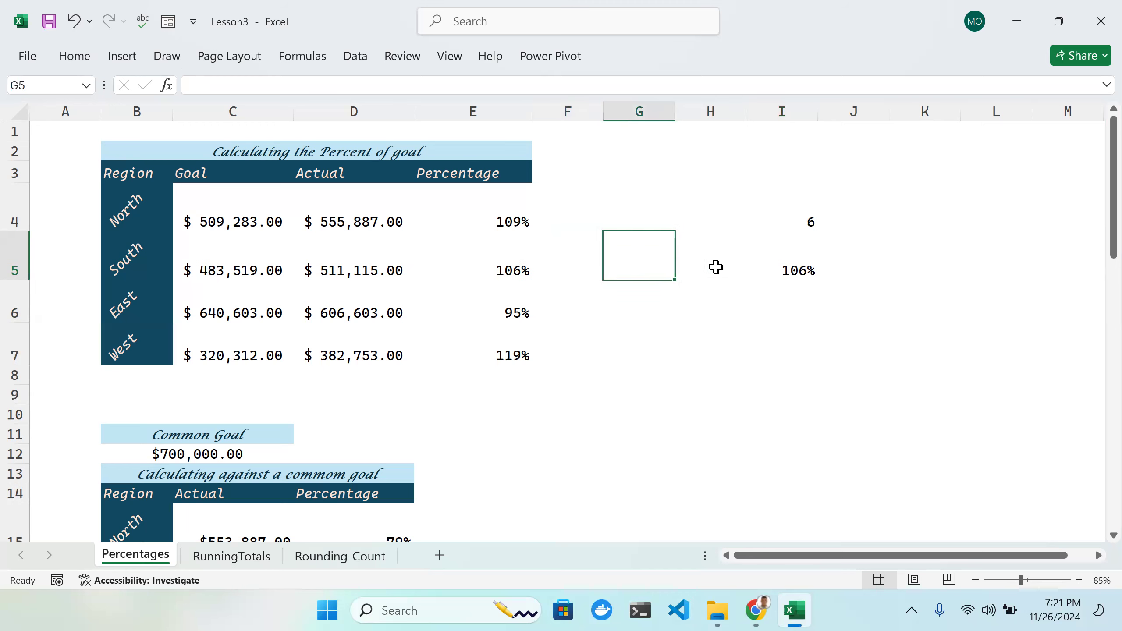
left_click(741, 264)
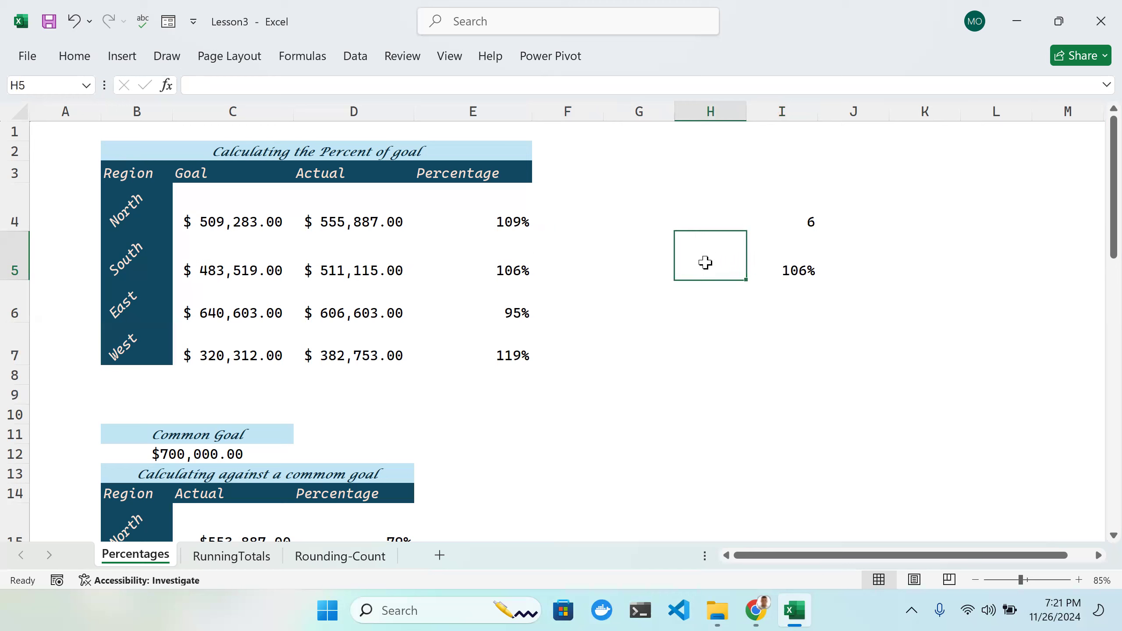
left_click(790, 269)
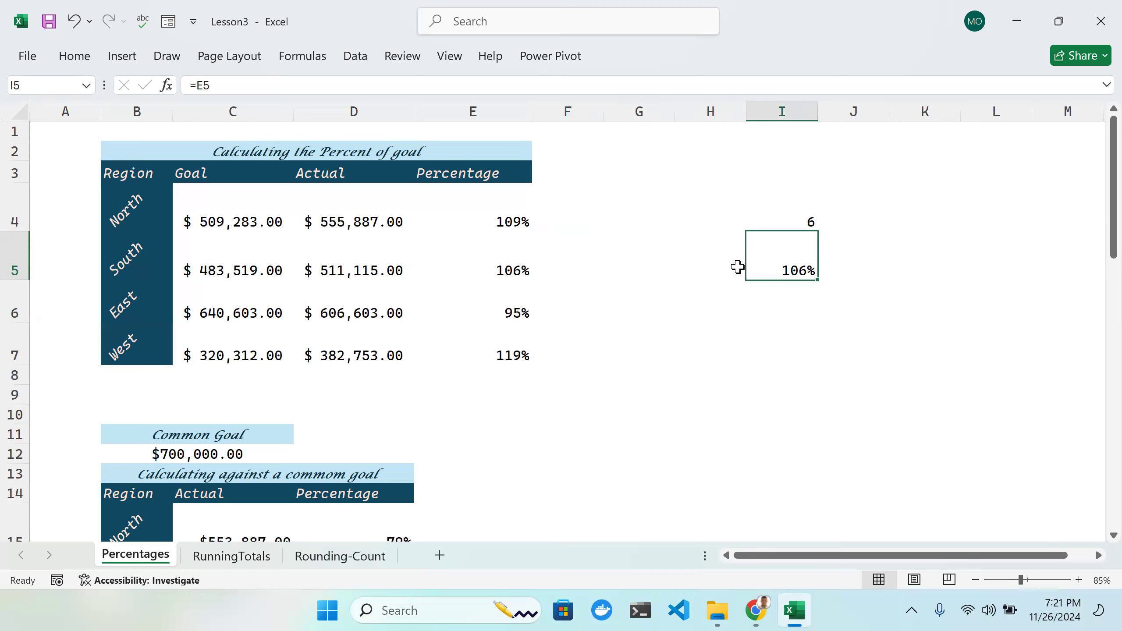
left_click(737, 267)
left_click(636, 268)
left_click(574, 264)
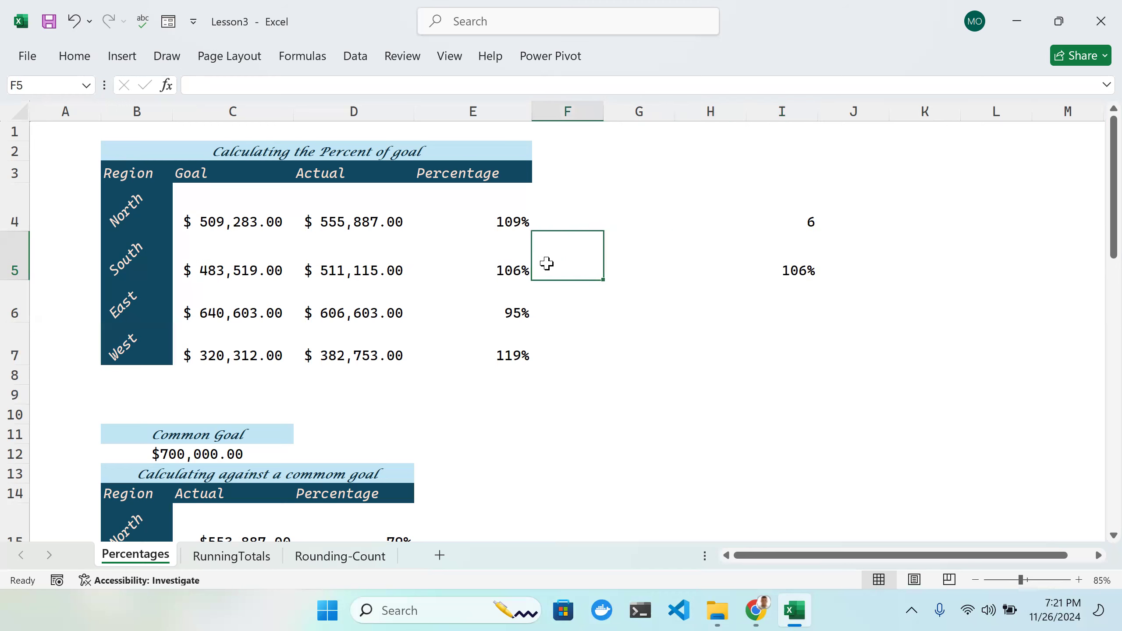
left_click(516, 261)
left_click(791, 271)
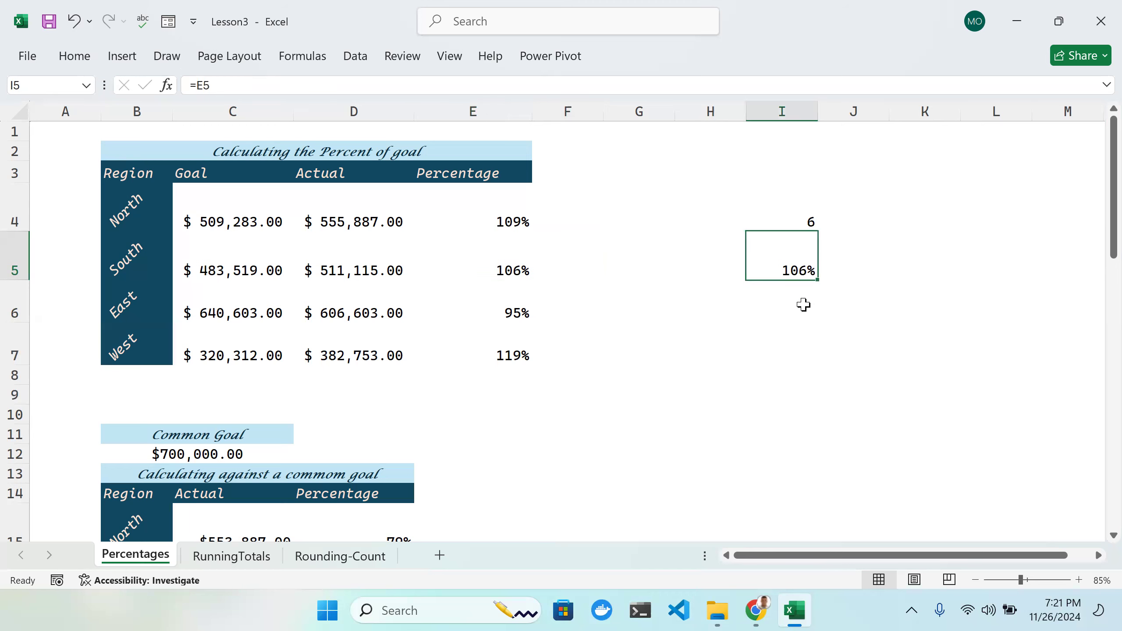
Step: Compare the cells one row below I5 and E5, checking the percentage formulas in E5 and E6
left_click(803, 304)
left_click(801, 292)
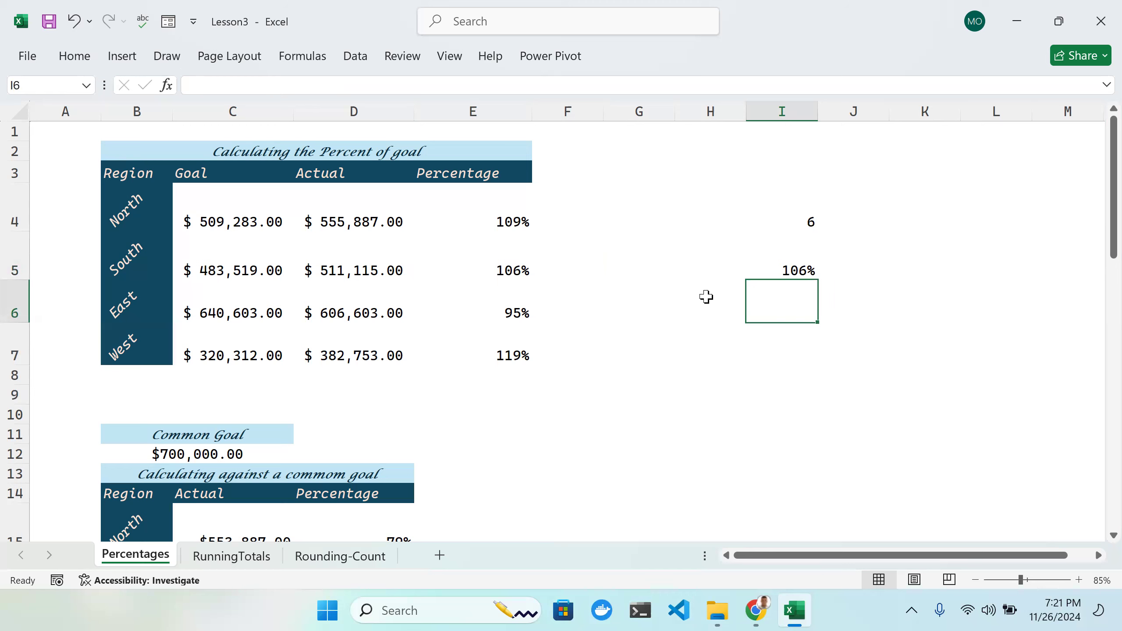
left_click(513, 269)
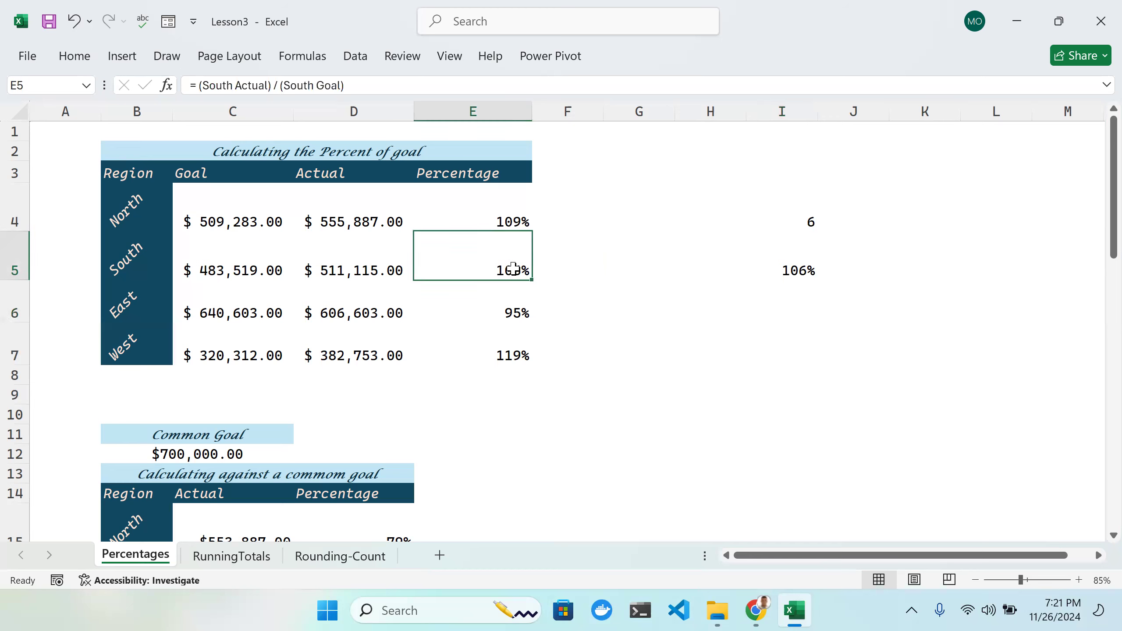
left_click(524, 318)
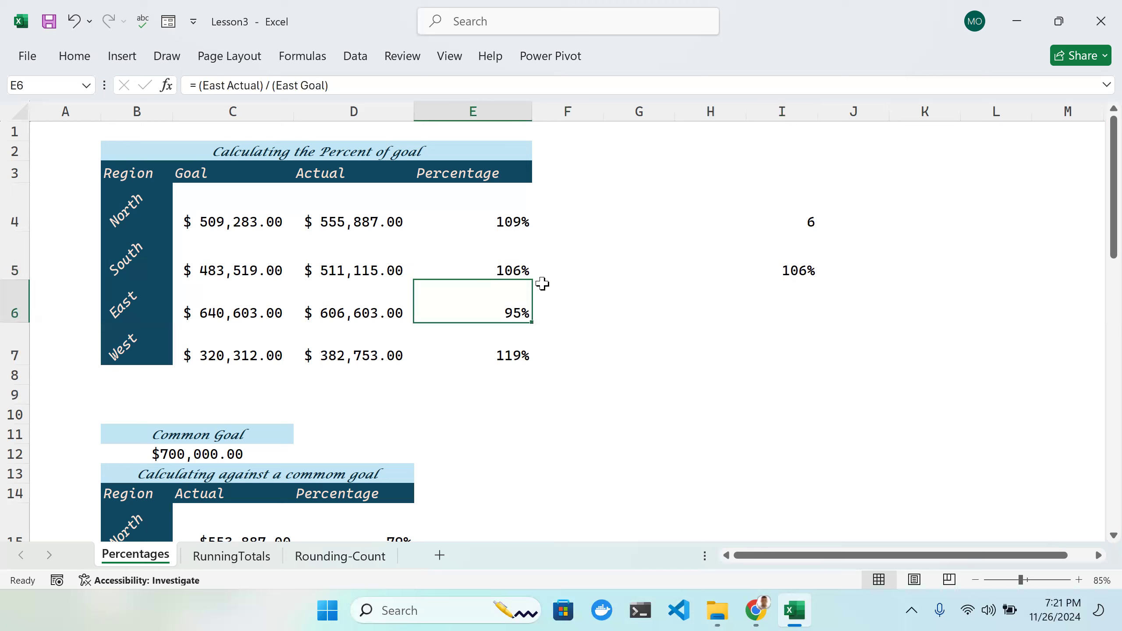
left_click(800, 275)
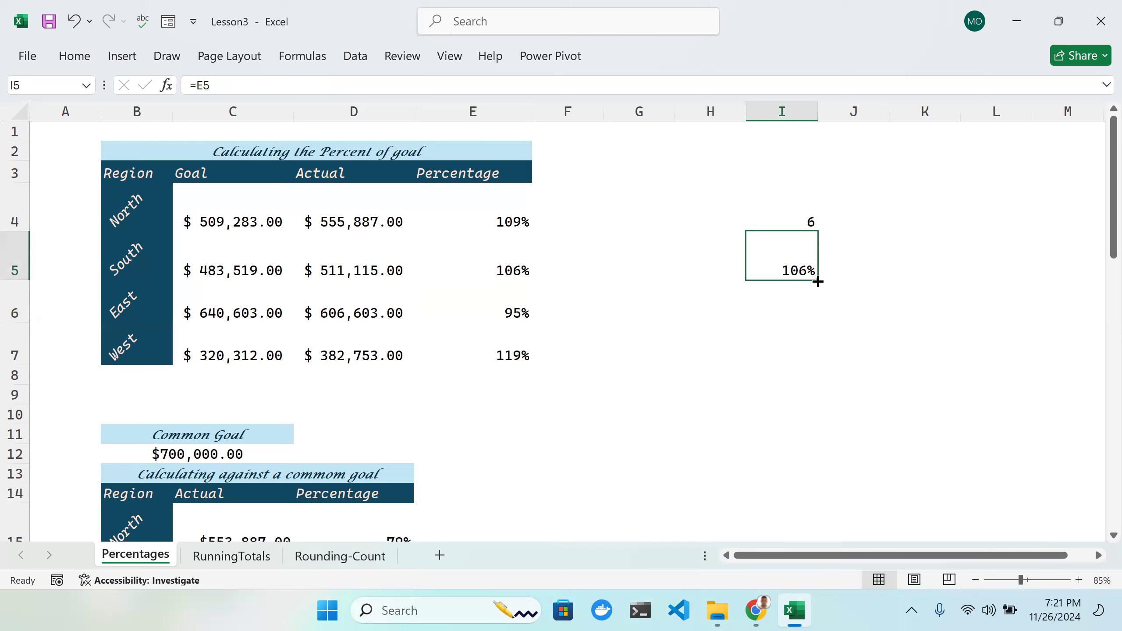
Step: Fill the relative reference in I5 down to I6 and open I6 to check its adjusted formula
double_click(789, 261)
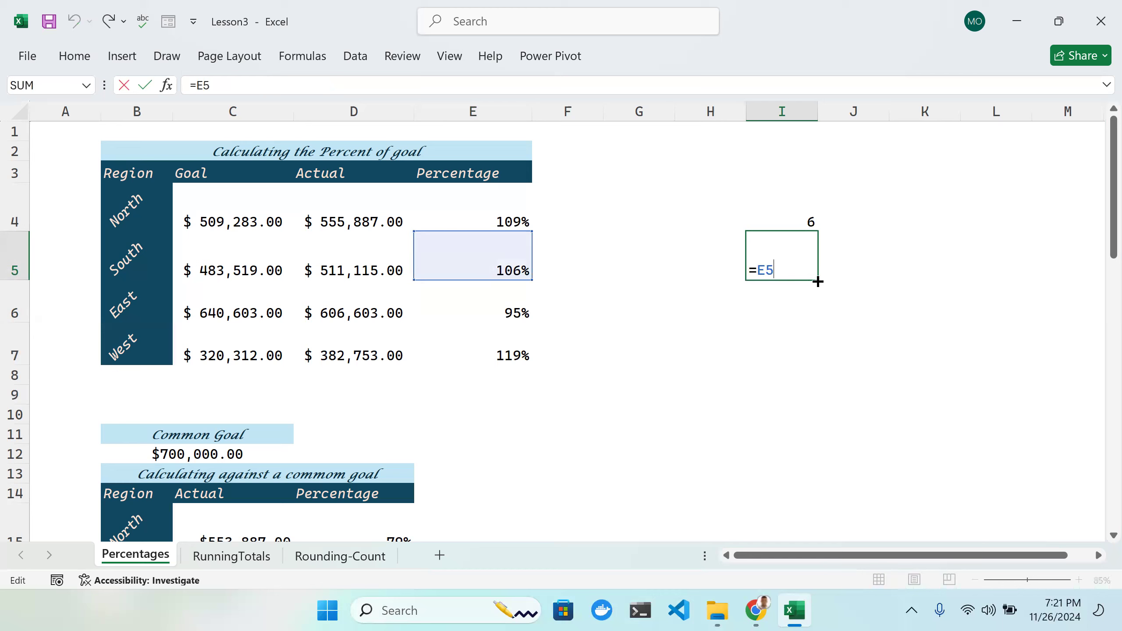
key("ctrl+Return")
left_click_drag(818, 280, 816, 310)
left_click(799, 304)
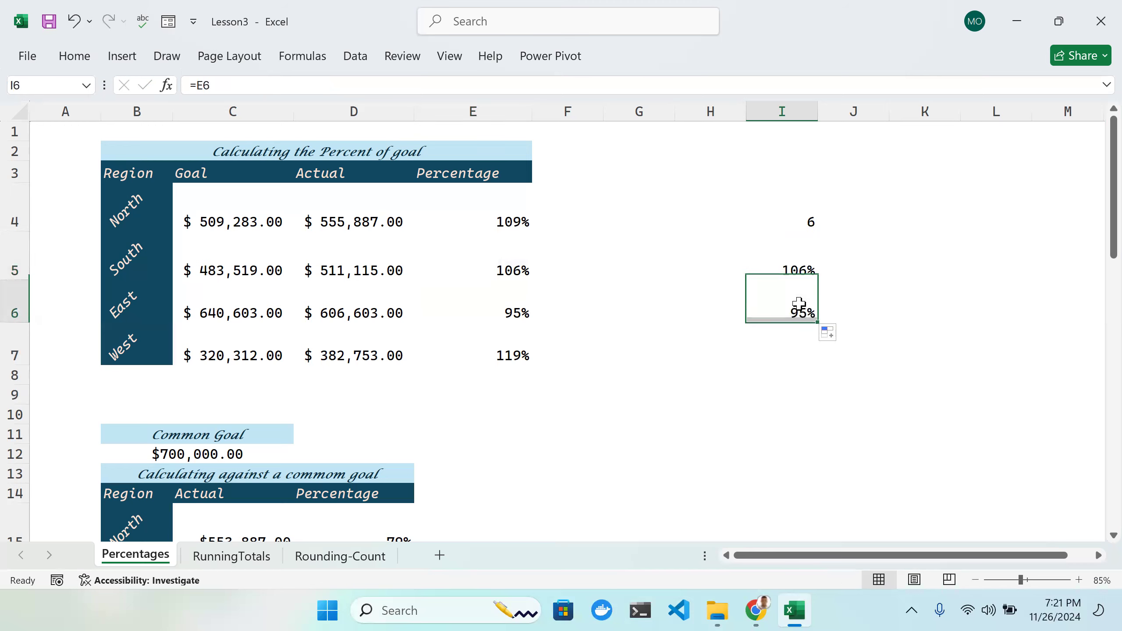
double_click(800, 304)
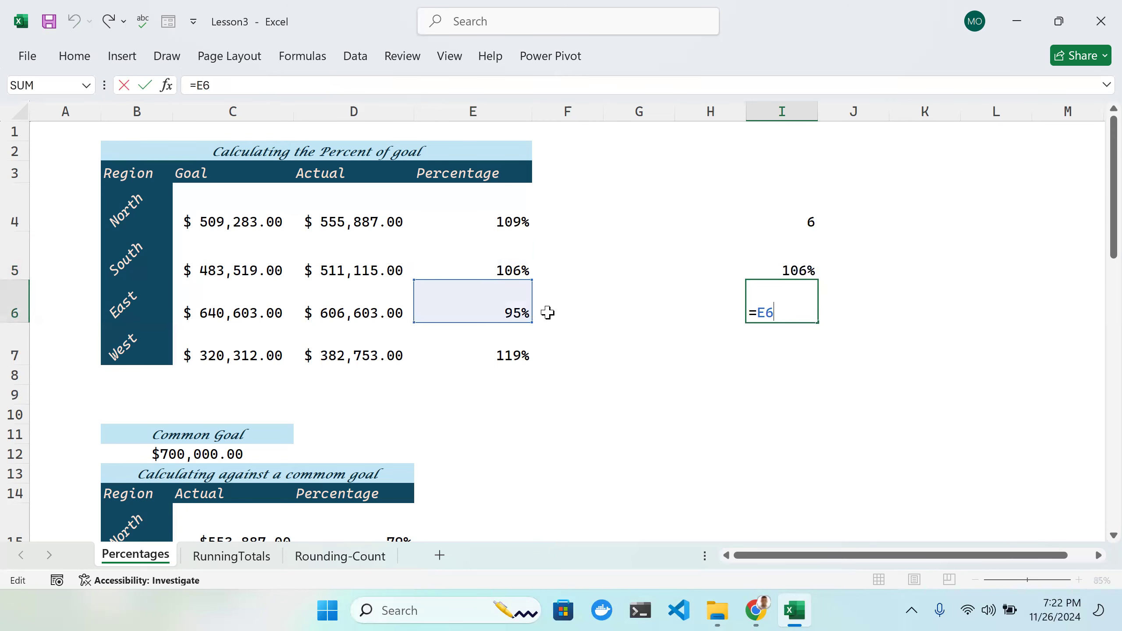
left_click(447, 57)
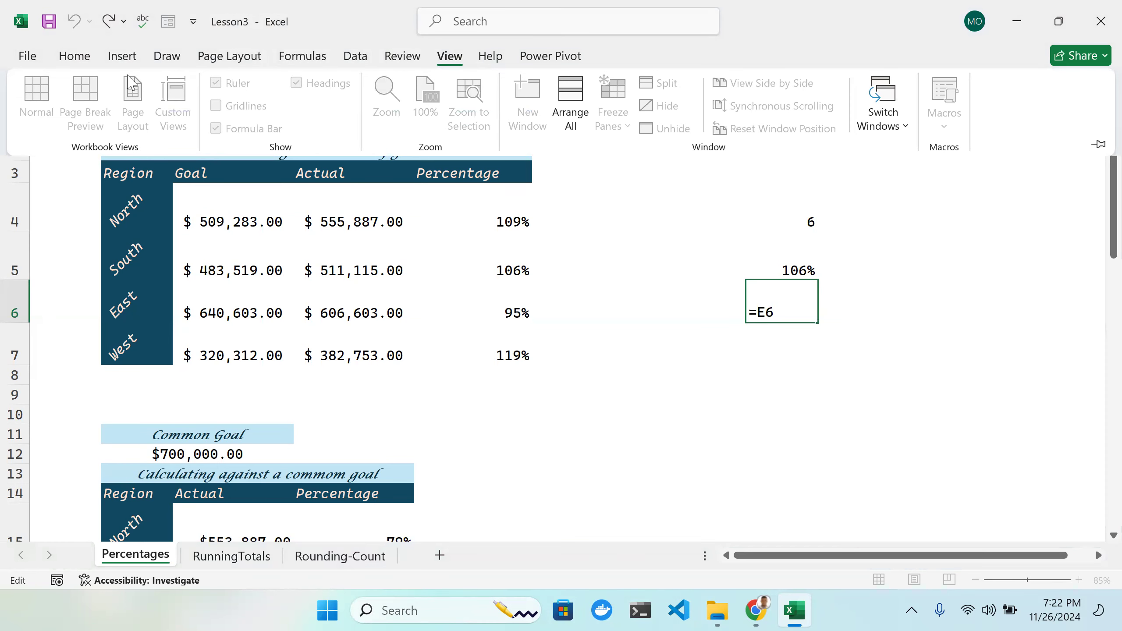
left_click(74, 56)
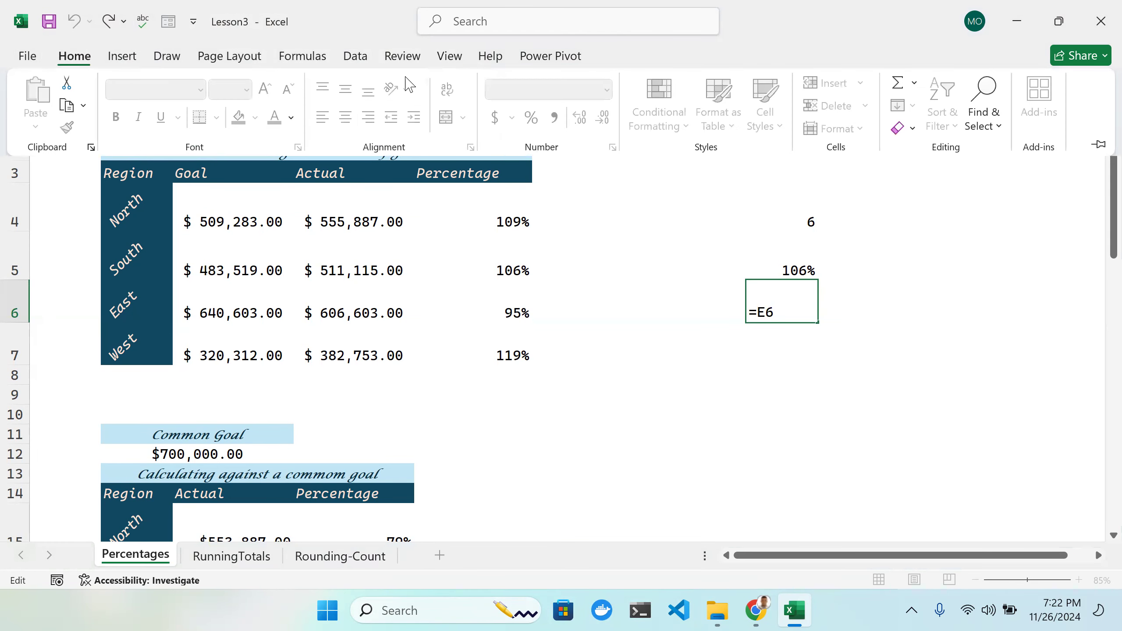
left_click(447, 56)
left_click(588, 188)
left_click(452, 63)
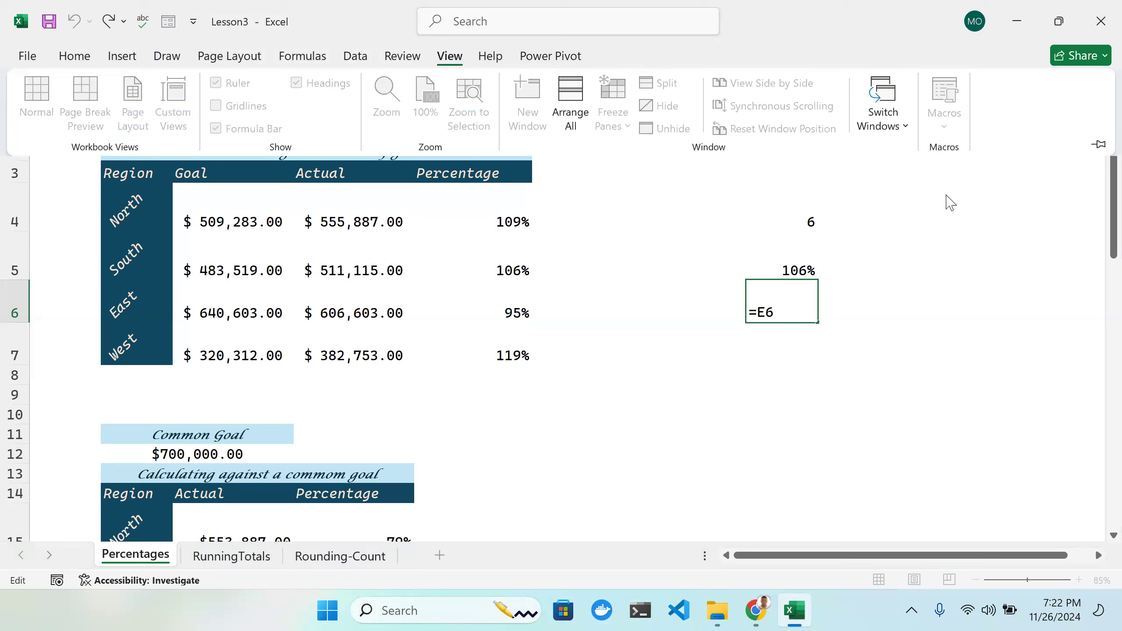
key("Escape")
left_click(1101, 85)
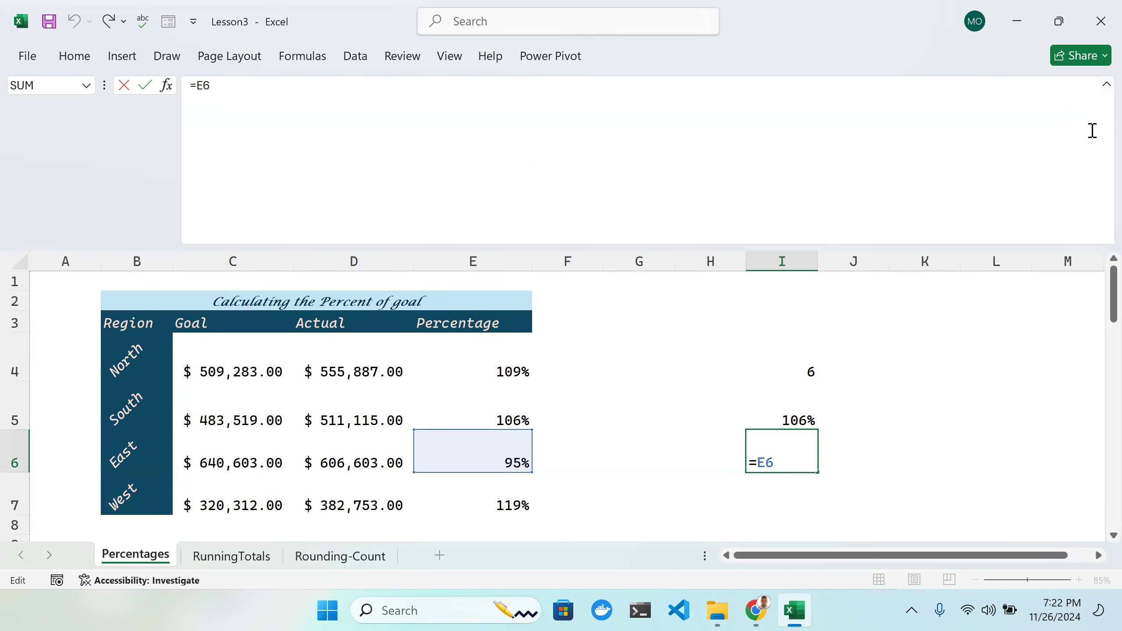
left_click(1106, 85)
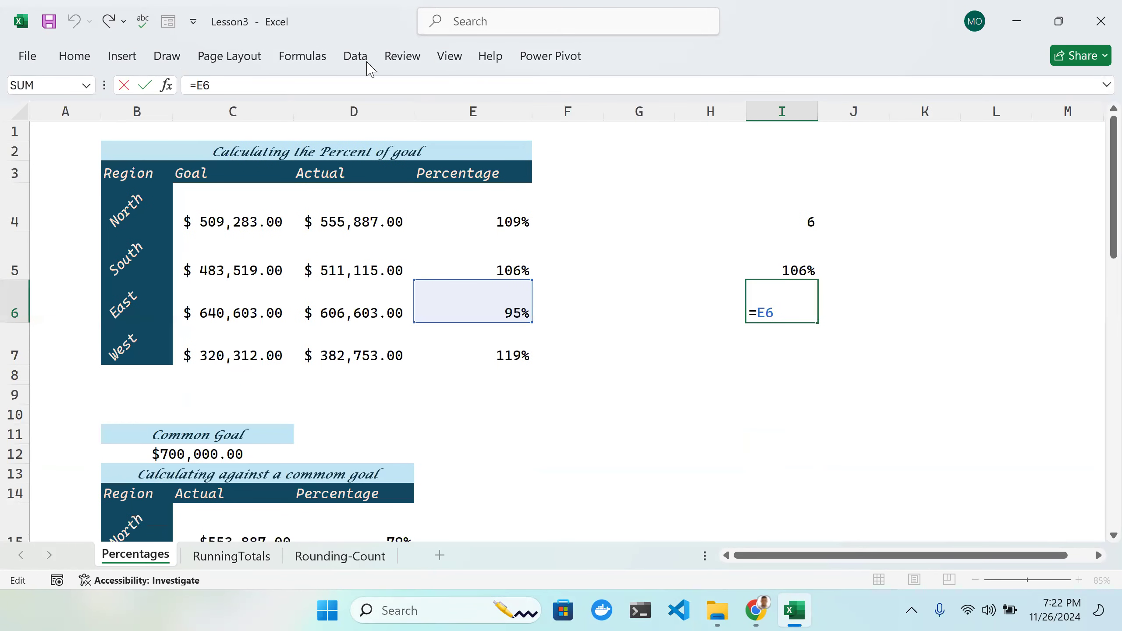
Step: Leave editing of I6 and turn on gridlines for the Percentages sheet
left_click(400, 58)
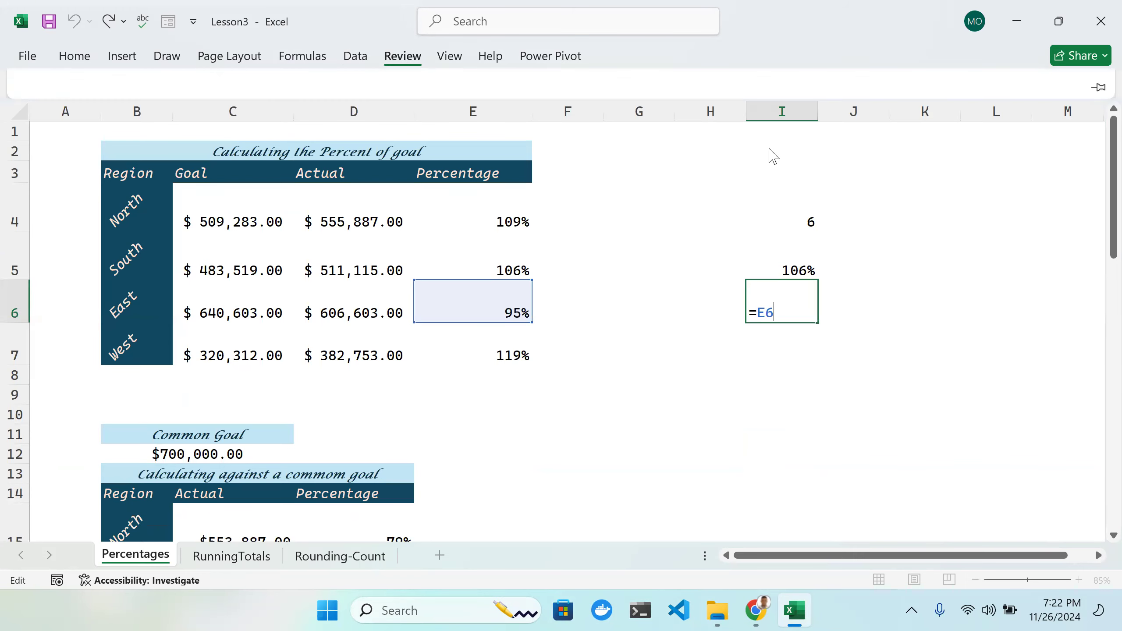
left_click(1098, 146)
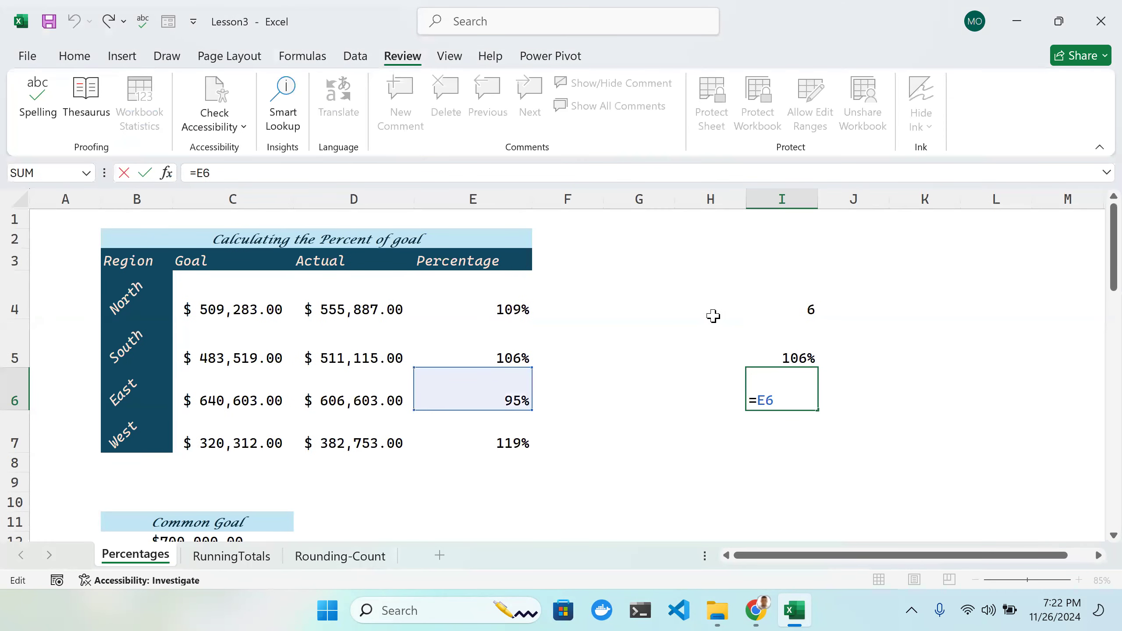
key("Return")
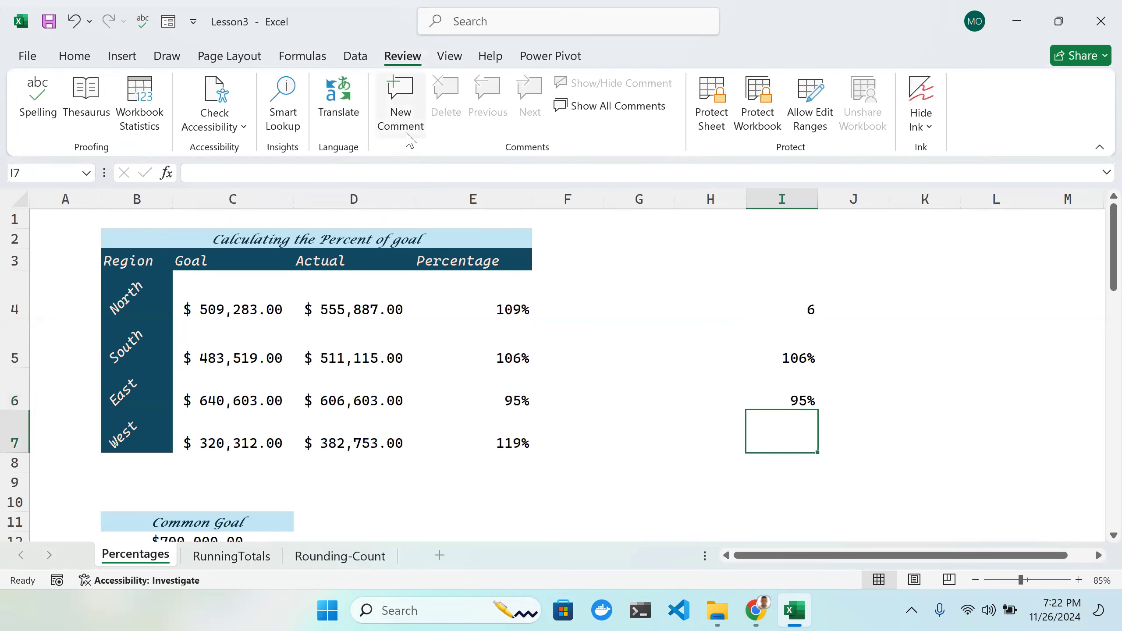
left_click(449, 56)
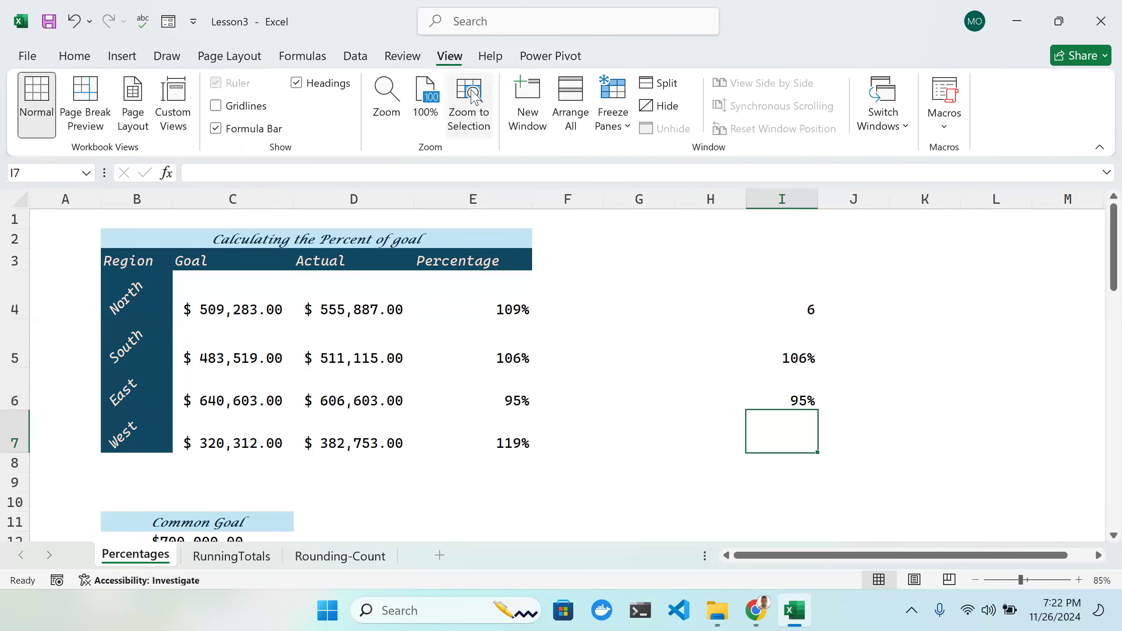
left_click(216, 106)
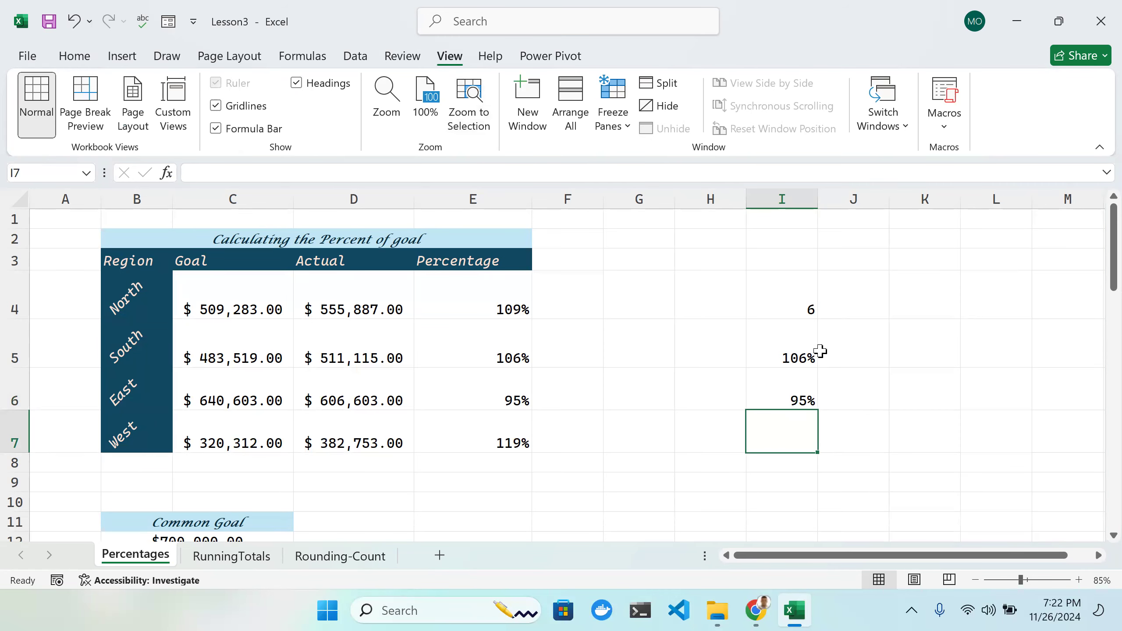
scroll(820, 349, "down", 2)
scroll(820, 349, "up", 2)
left_click(1099, 148)
Step: Examine the formula in I5 and its highlighted source cell E5
left_click(782, 263)
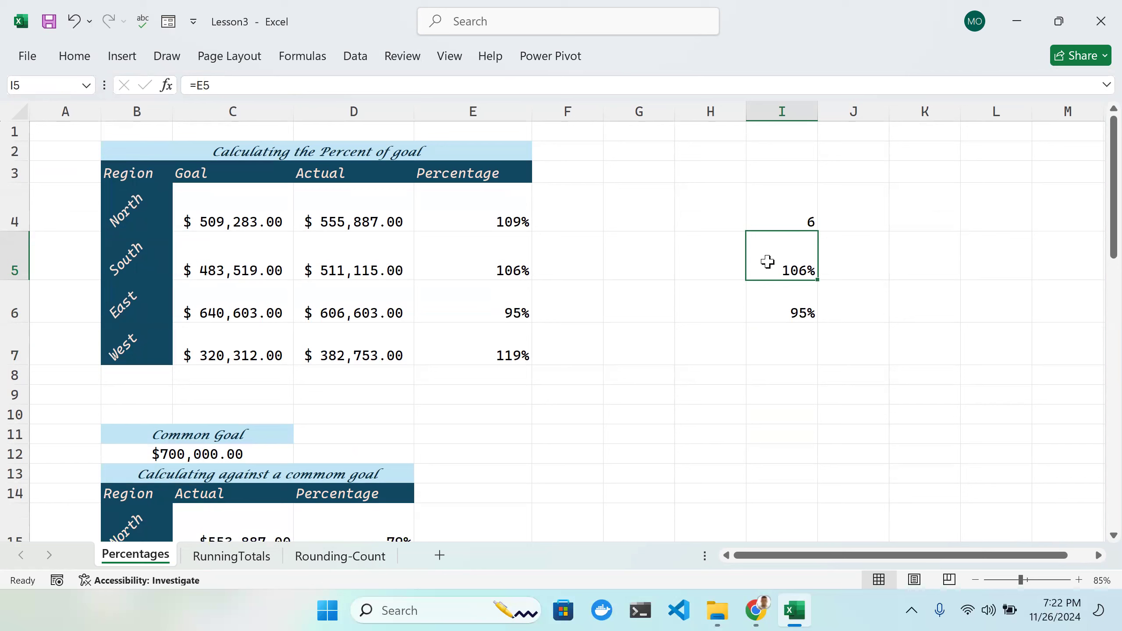
double_click(785, 261)
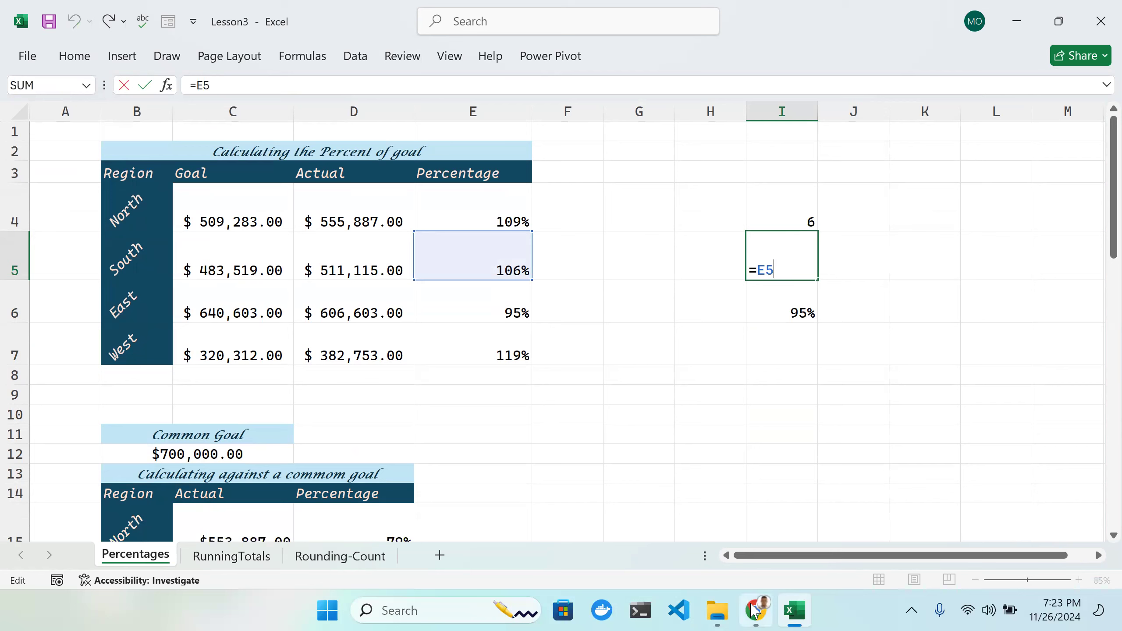
mouse_move(754, 612)
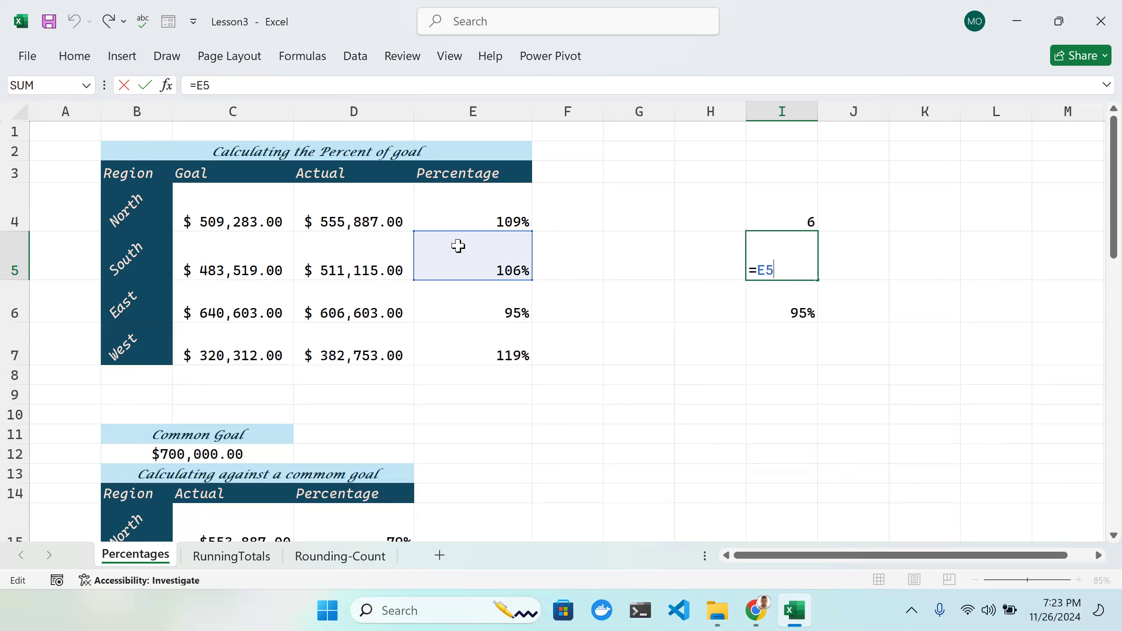
key("ctrl+Return")
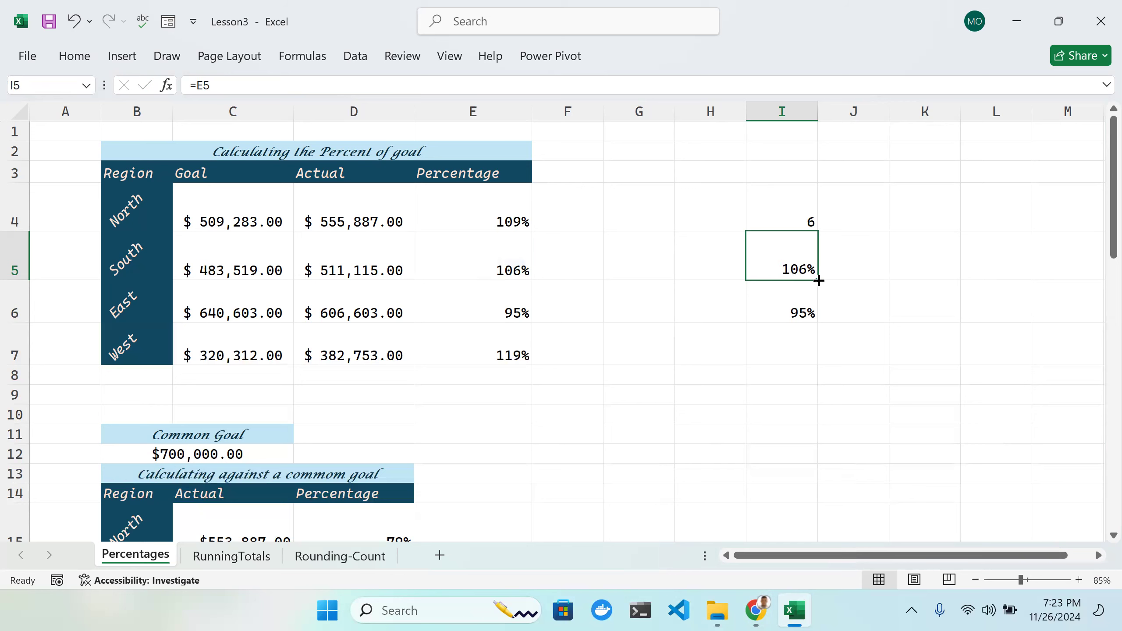
Step: Fill the relative reference in I5 down to I7, and extend I6:I7 one column across into column J
left_click_drag(818, 280, 814, 307)
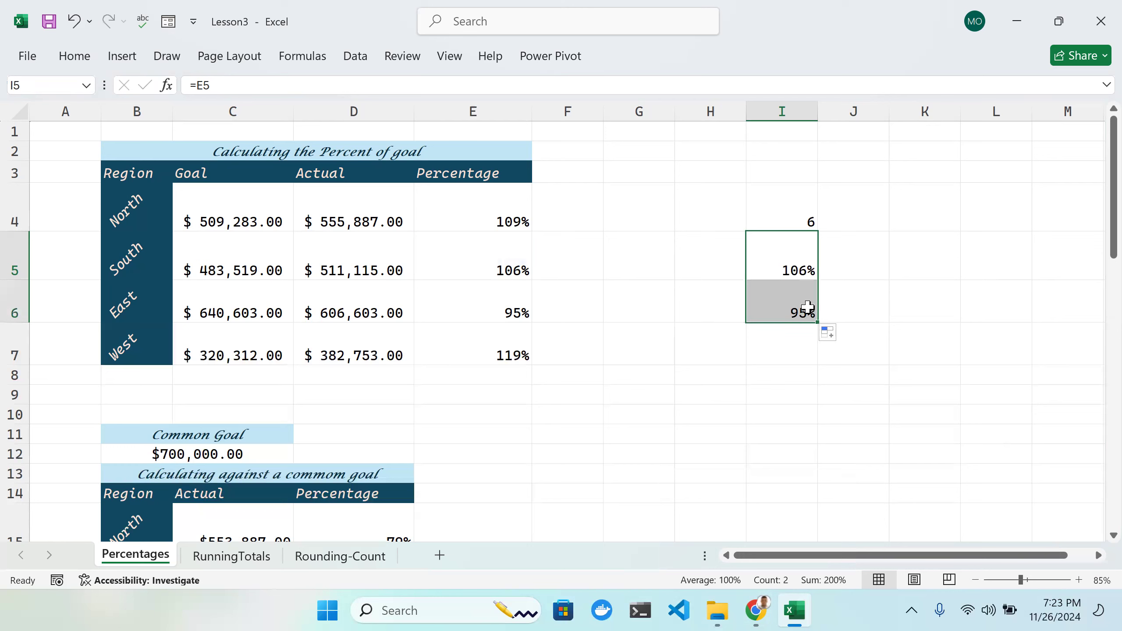
left_click(808, 303)
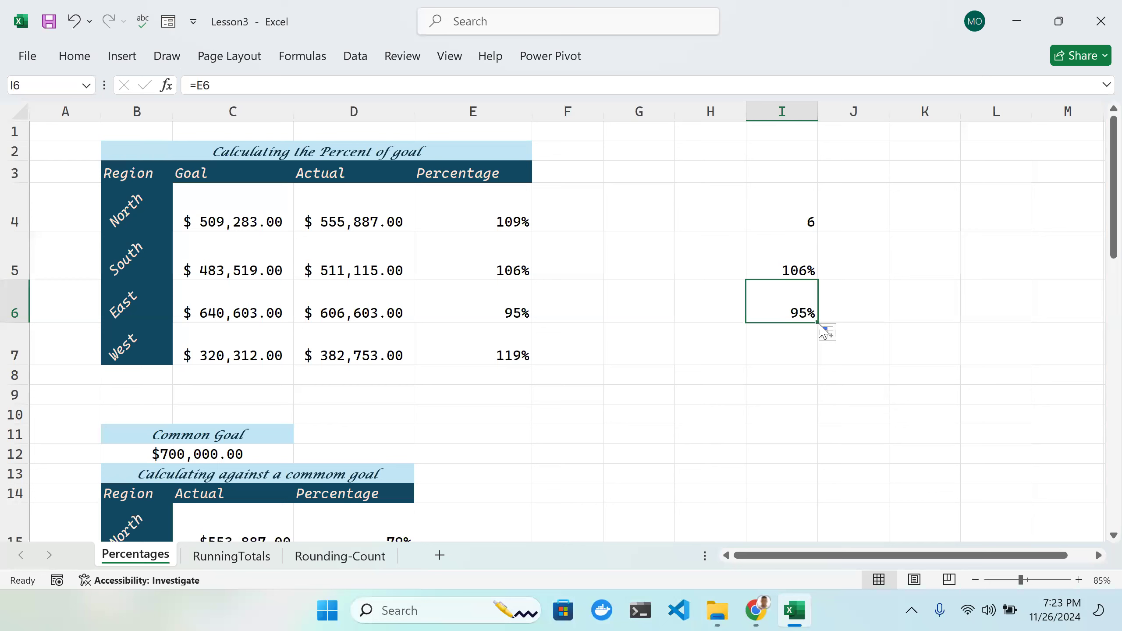
left_click_drag(818, 334, 816, 350)
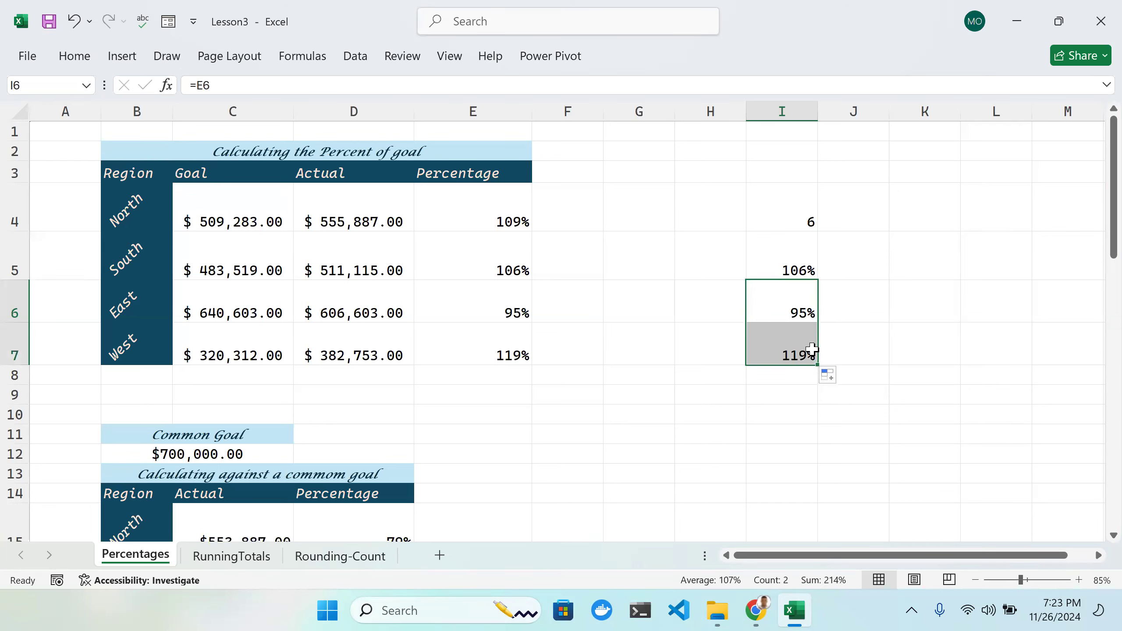
left_click_drag(820, 363, 865, 367)
left_click(916, 354)
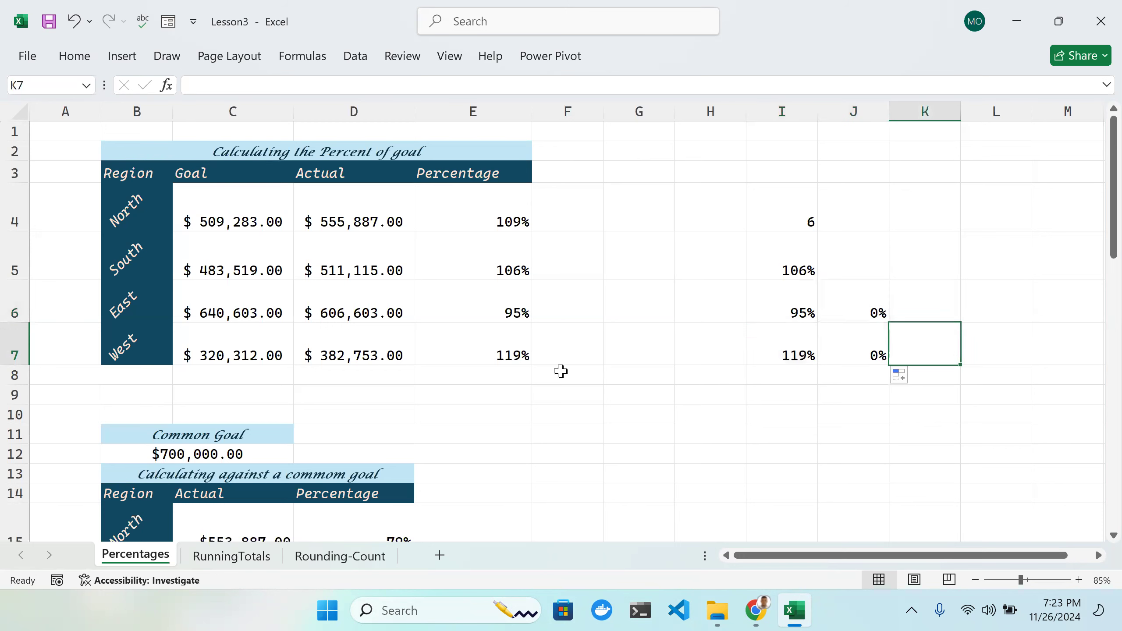
Step: Check the empty cell F7 and the formula in J7 that references it
double_click(574, 344)
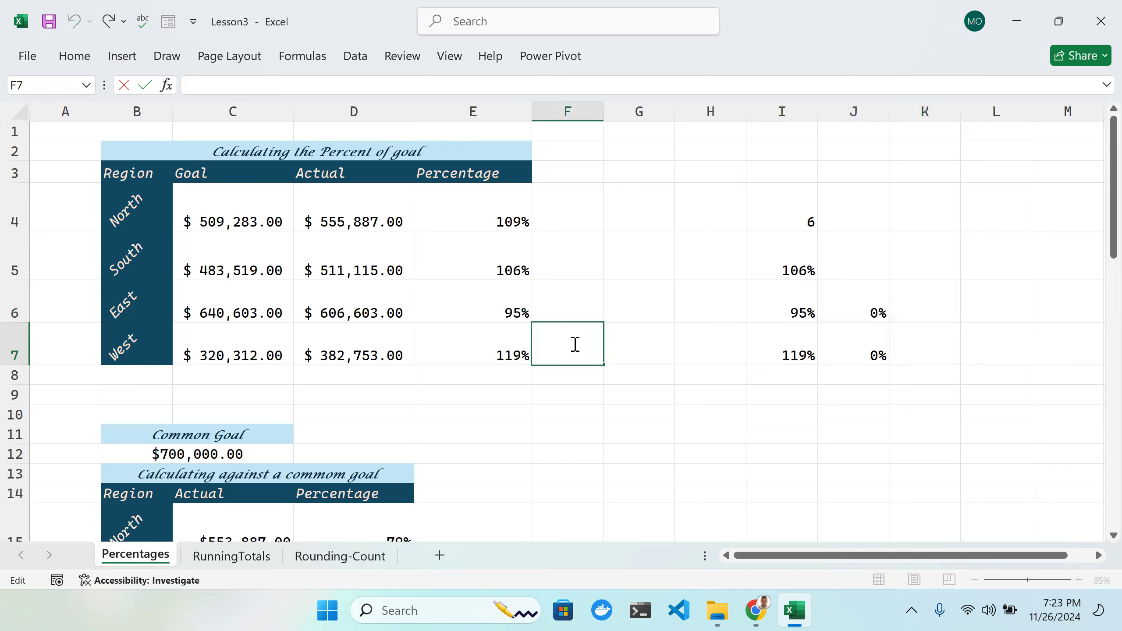
double_click(878, 351)
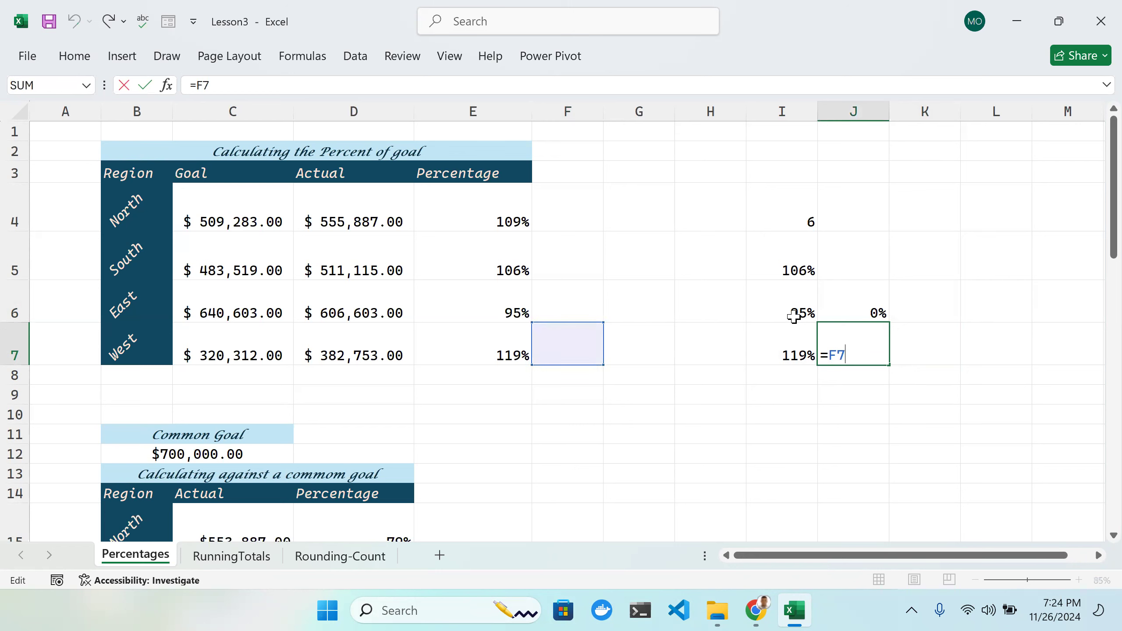
key("Return")
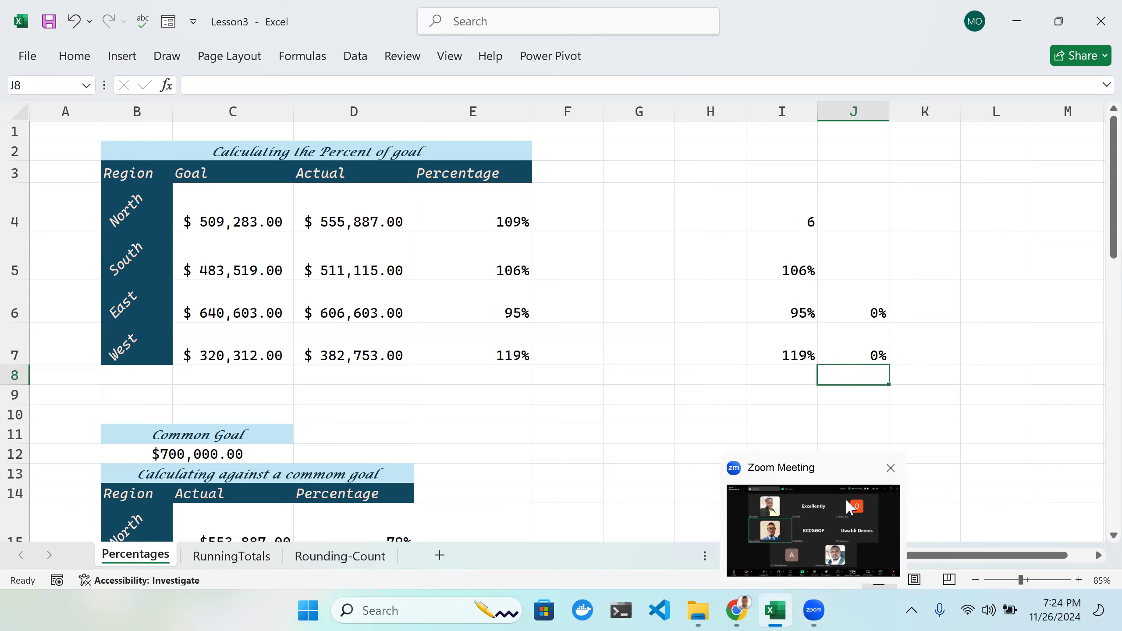
left_click(943, 358)
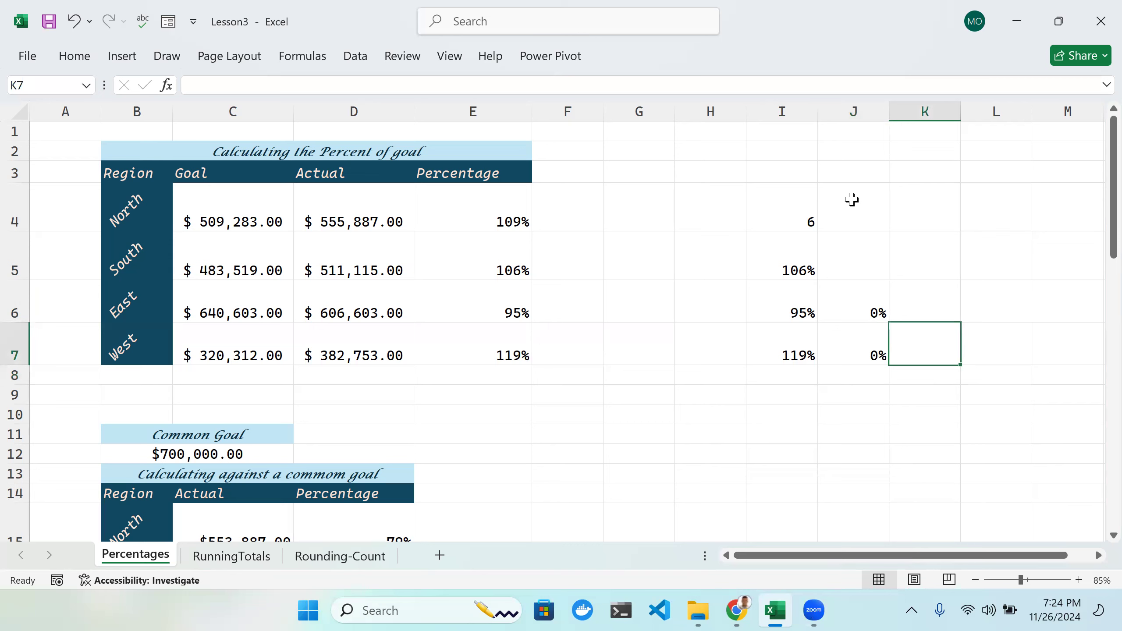
Step: Examine the constant value stored in cell I4
double_click(804, 216)
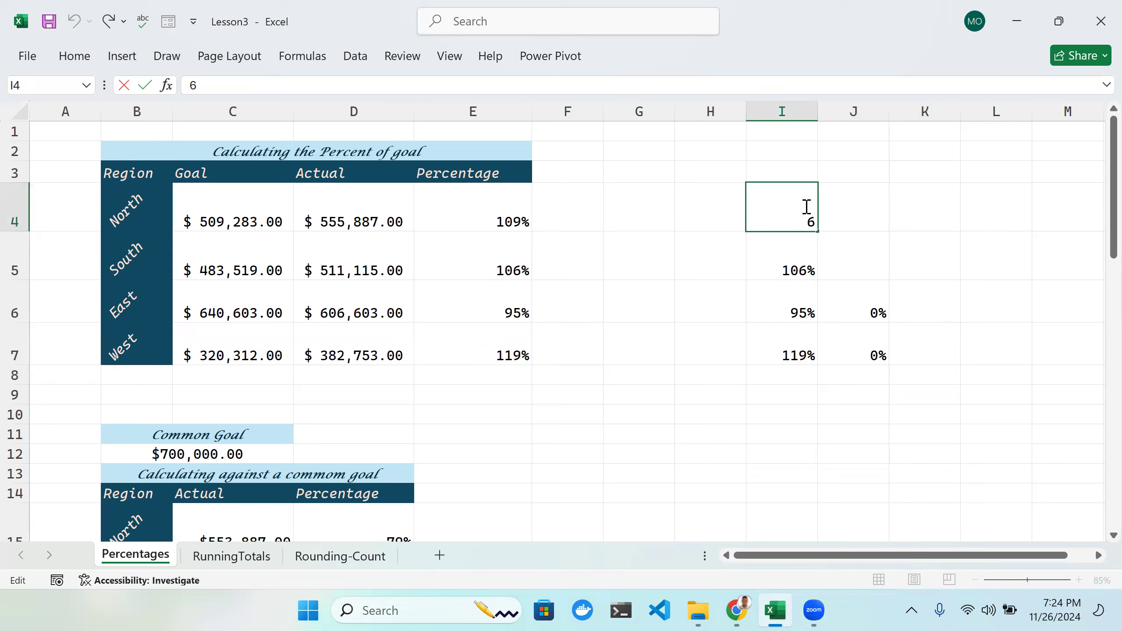
left_click(791, 211)
double_click(816, 220)
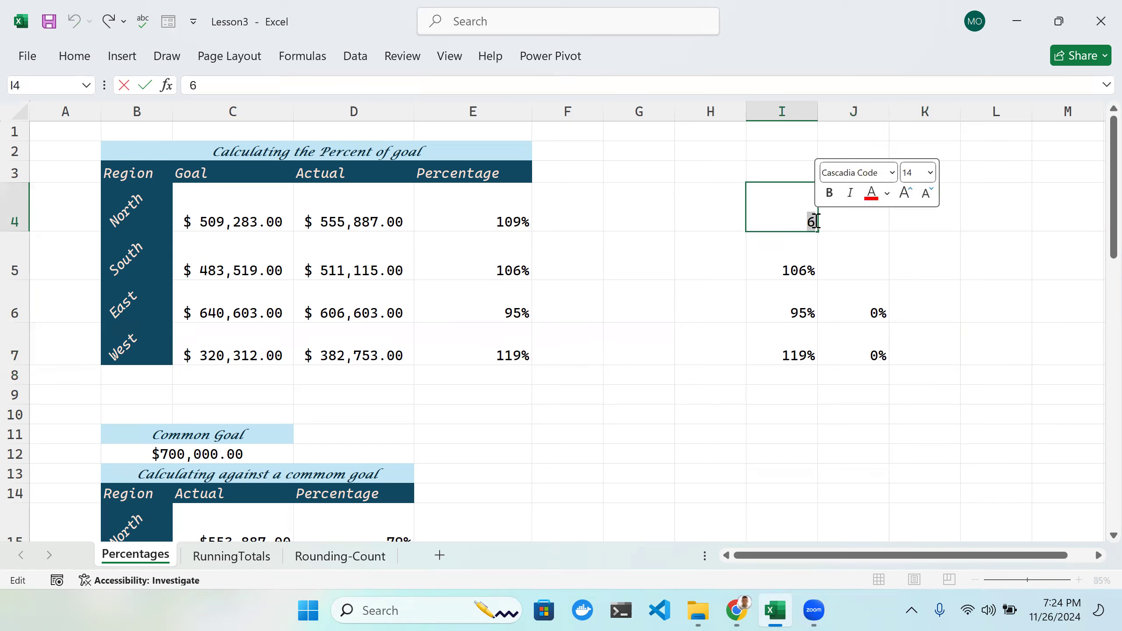
Step: Change the formula in I5 to the absolute reference =$E$5
double_click(782, 256)
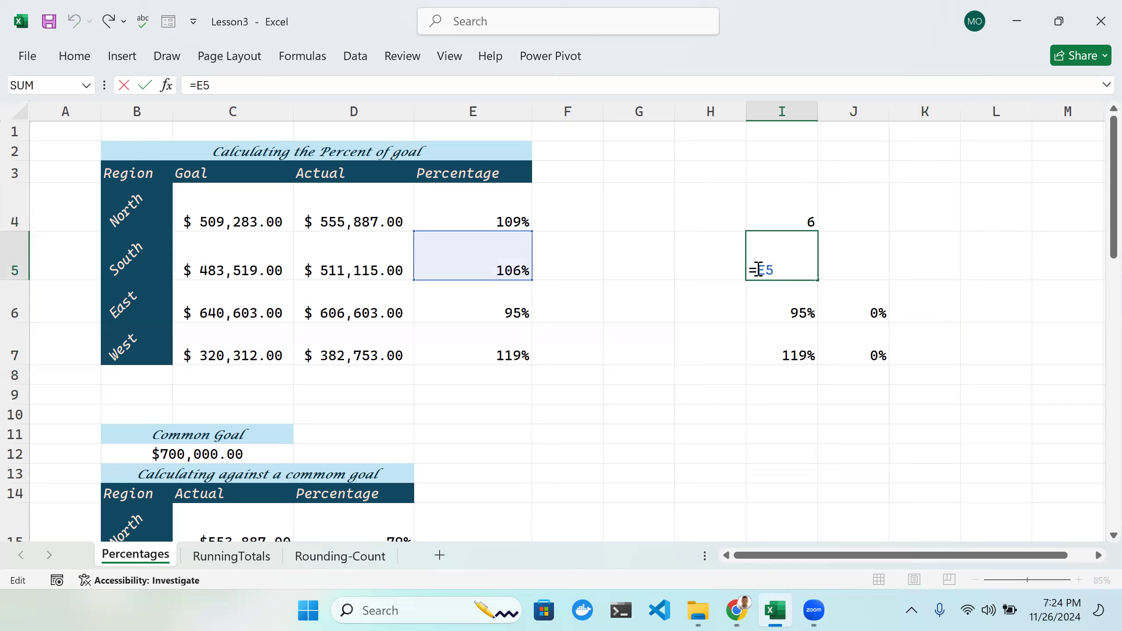
left_click(758, 269)
type("$E$")
left_click(813, 267)
key("Return")
Step: Fill the absolute reference in I5 down to I7 and check the copied formula in I6
left_click(809, 261)
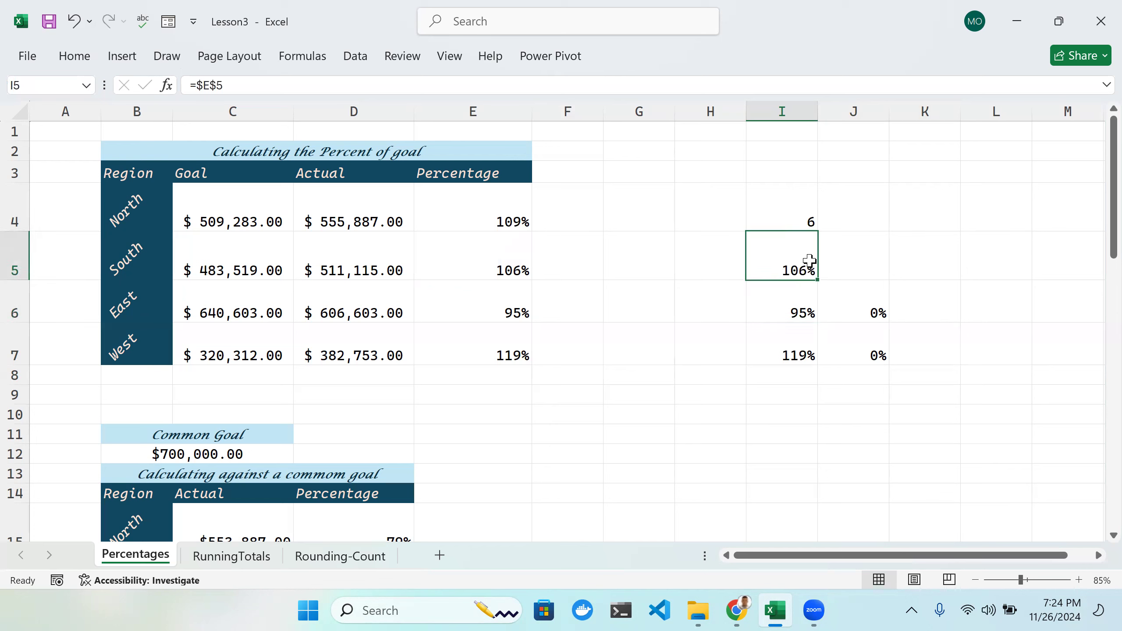
left_click_drag(815, 280, 808, 355)
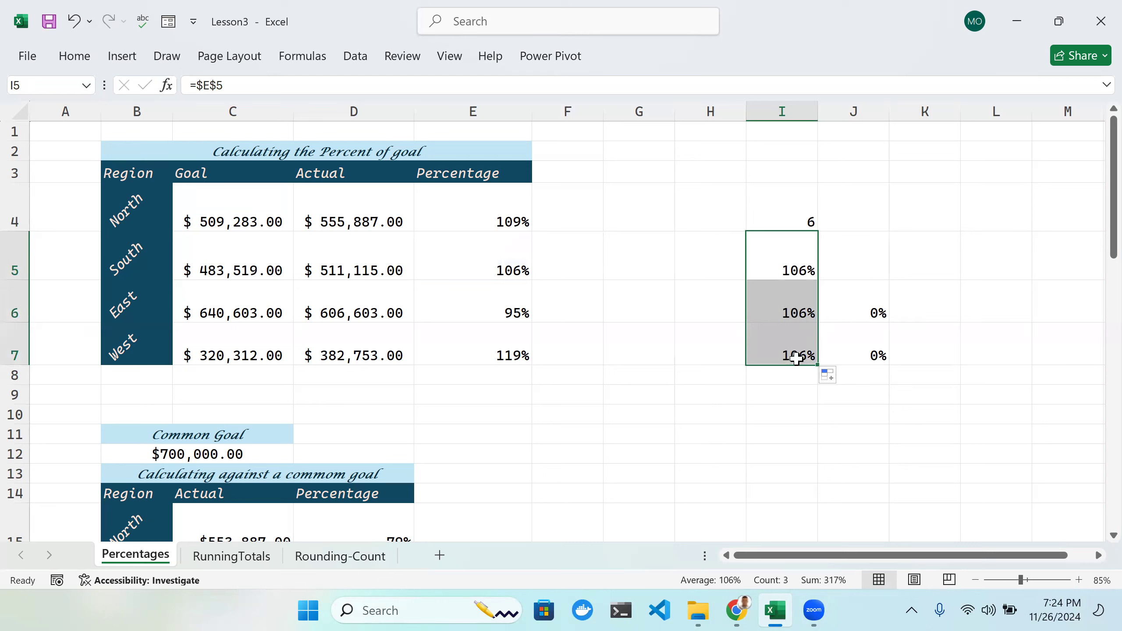
left_click(784, 292)
double_click(784, 293)
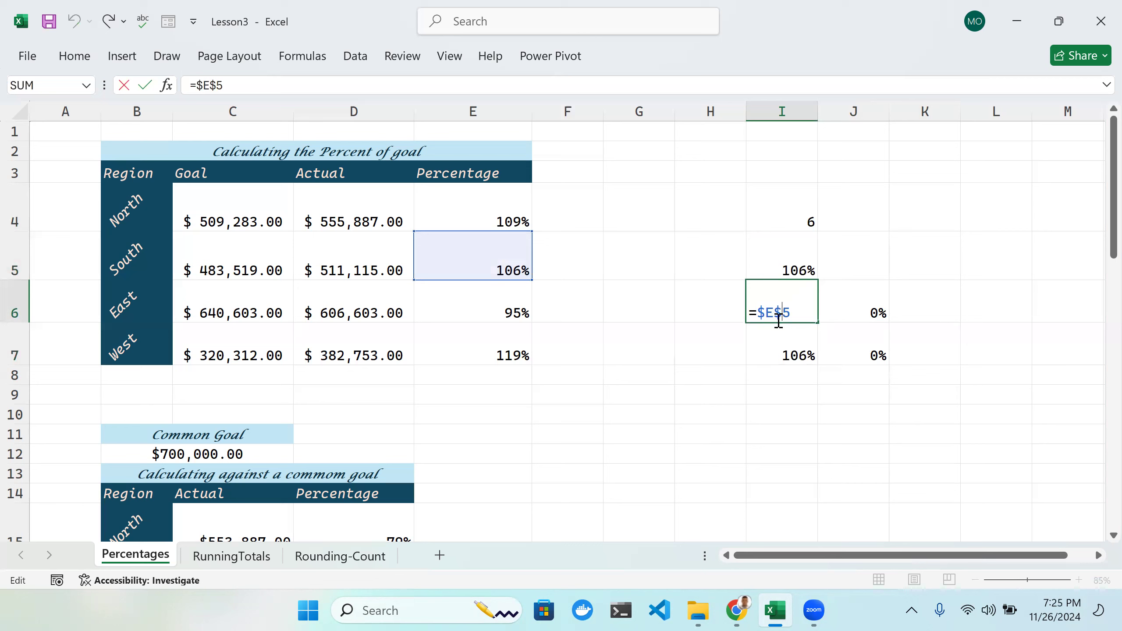
Step: Fill the absolute reference in I7 across to L7 and check the copied formula in L7
double_click(791, 343)
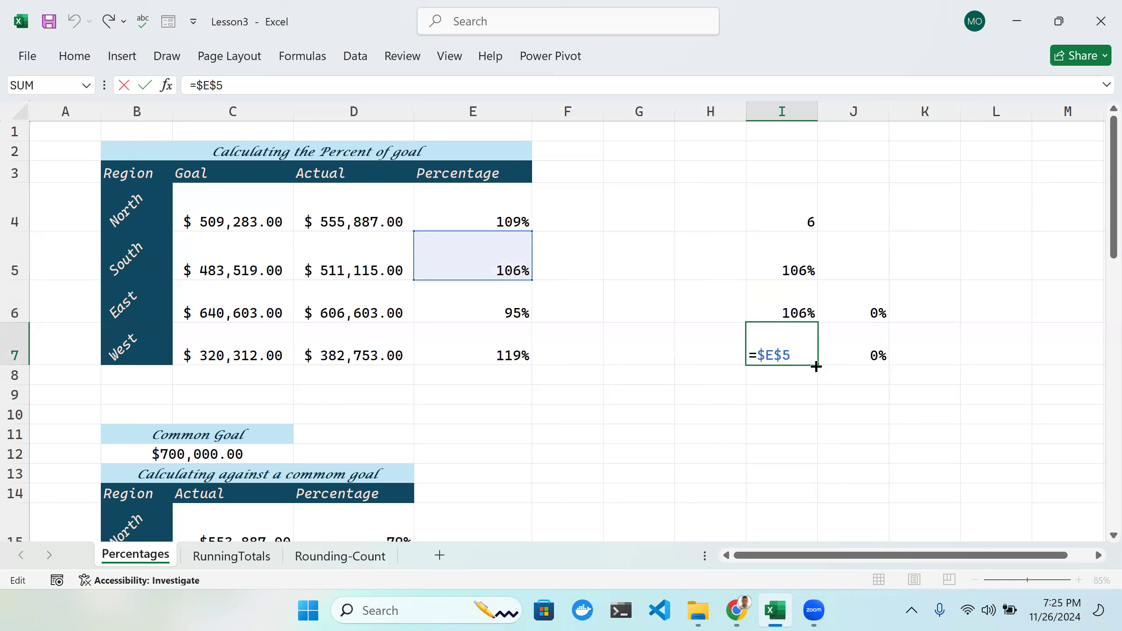
left_click_drag(817, 367, 1011, 373)
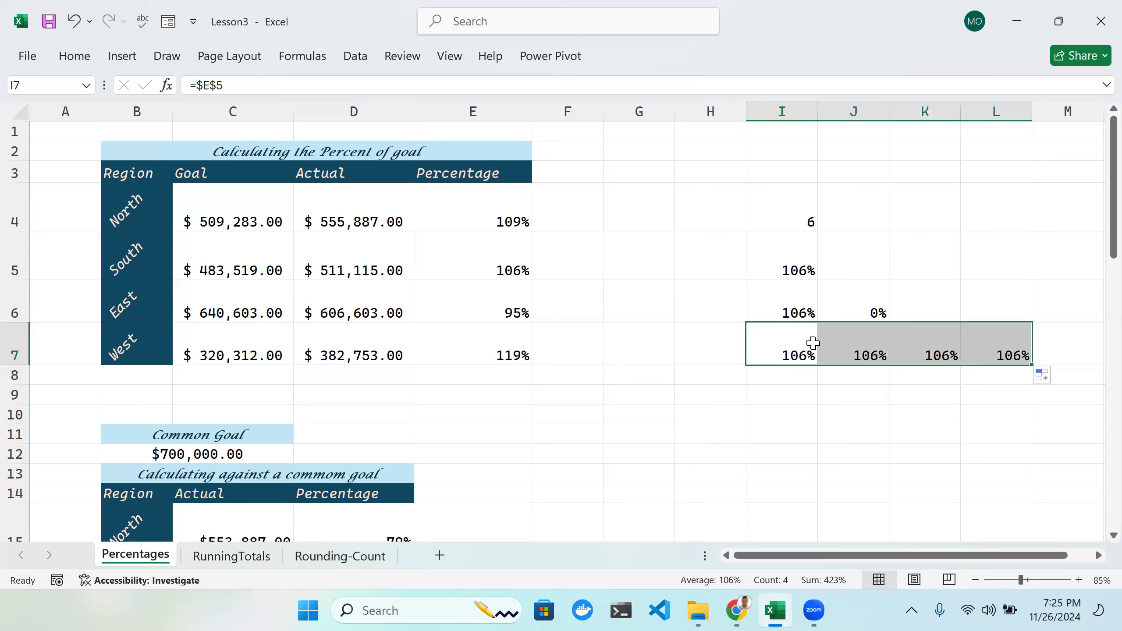
left_click(994, 314)
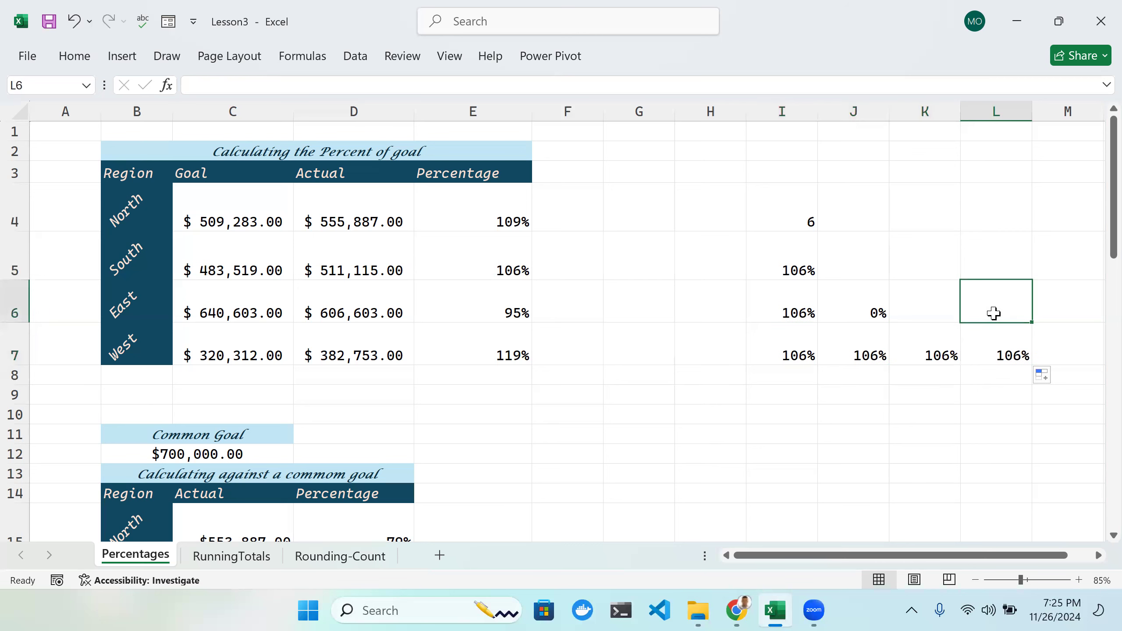
left_click(1001, 356)
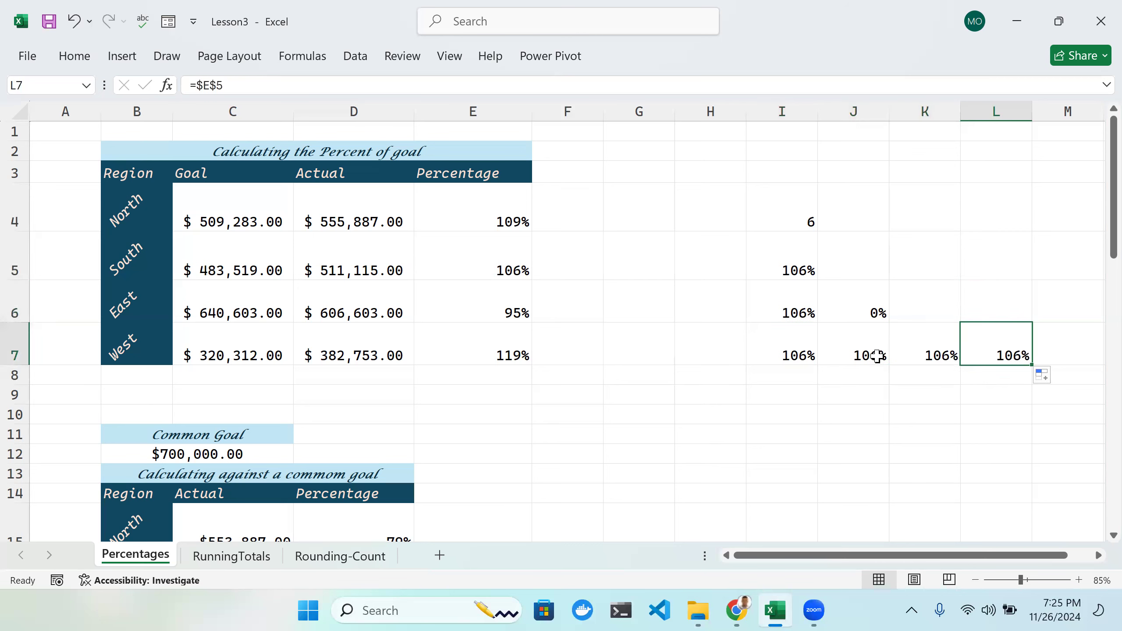
Step: Check the formula in I7, and clear all contents and formatting from the practice range I4:L7
double_click(797, 356)
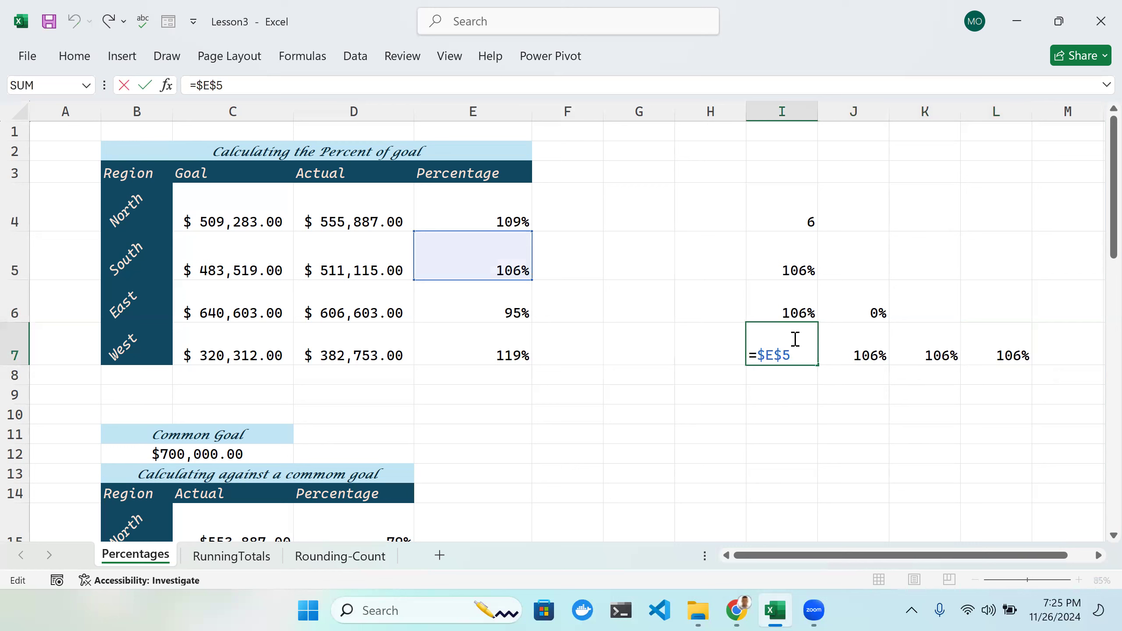
left_click_drag(774, 200, 983, 341)
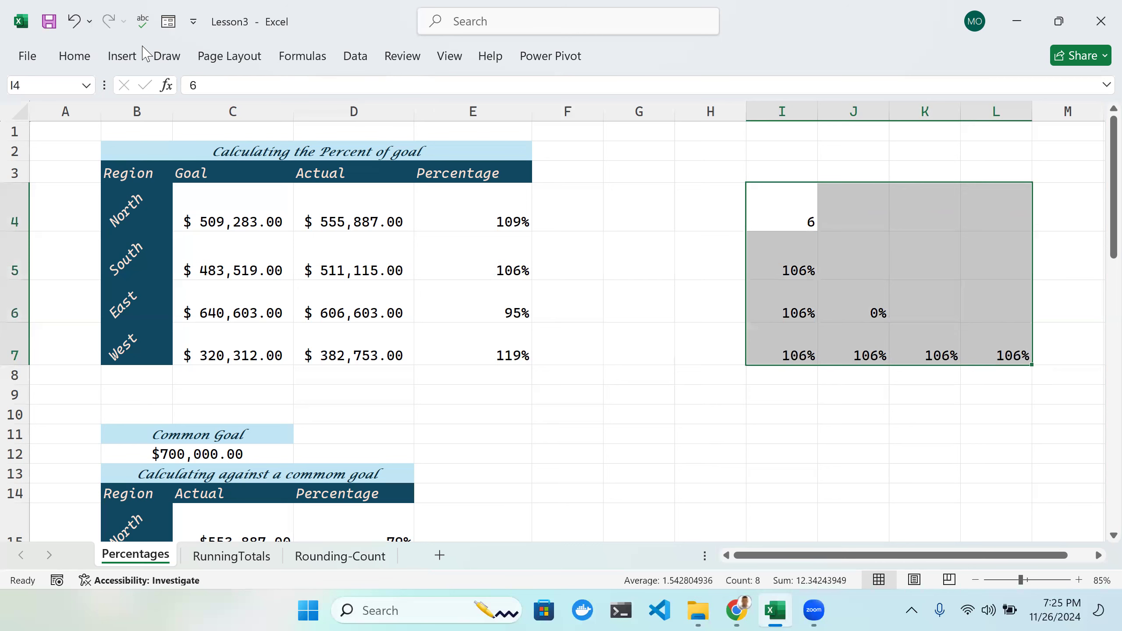
left_click(75, 56)
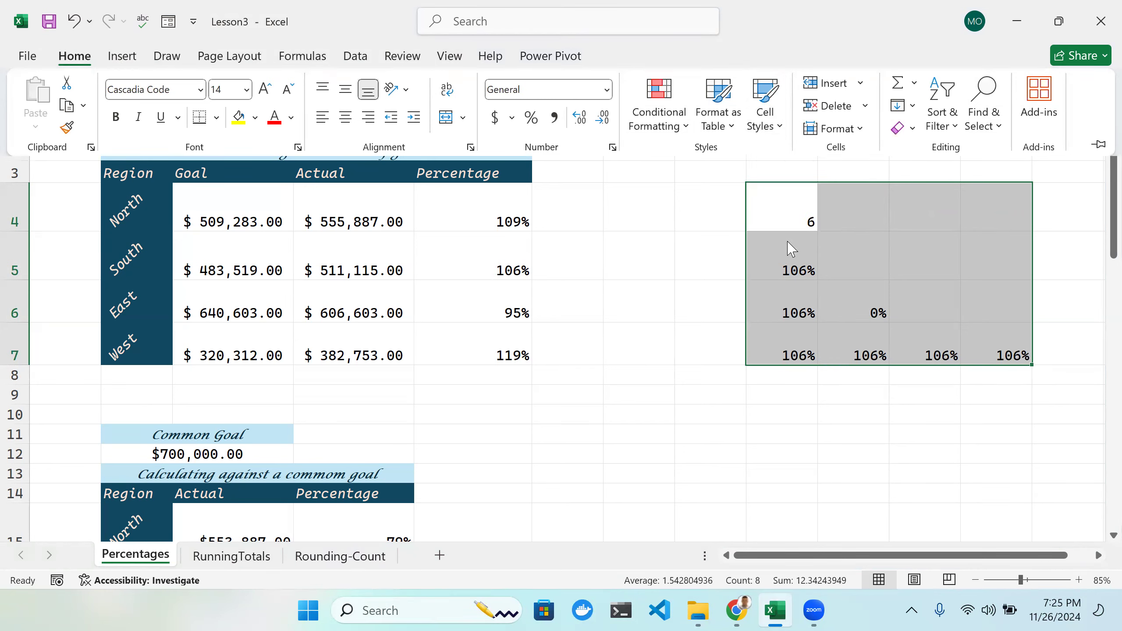
left_click(912, 128)
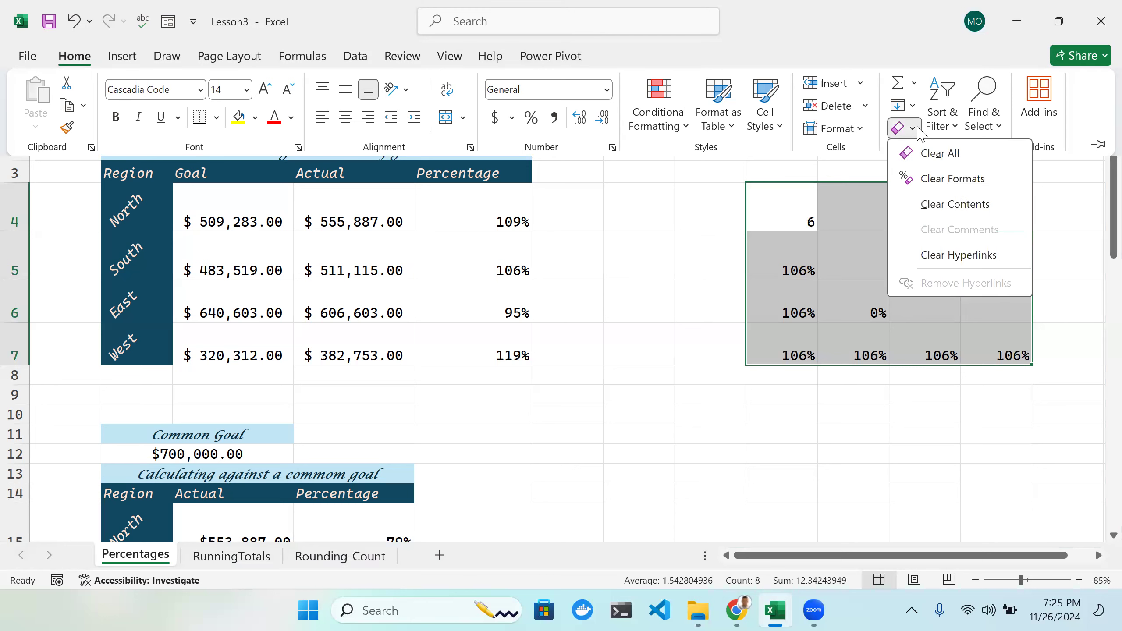
left_click(952, 178)
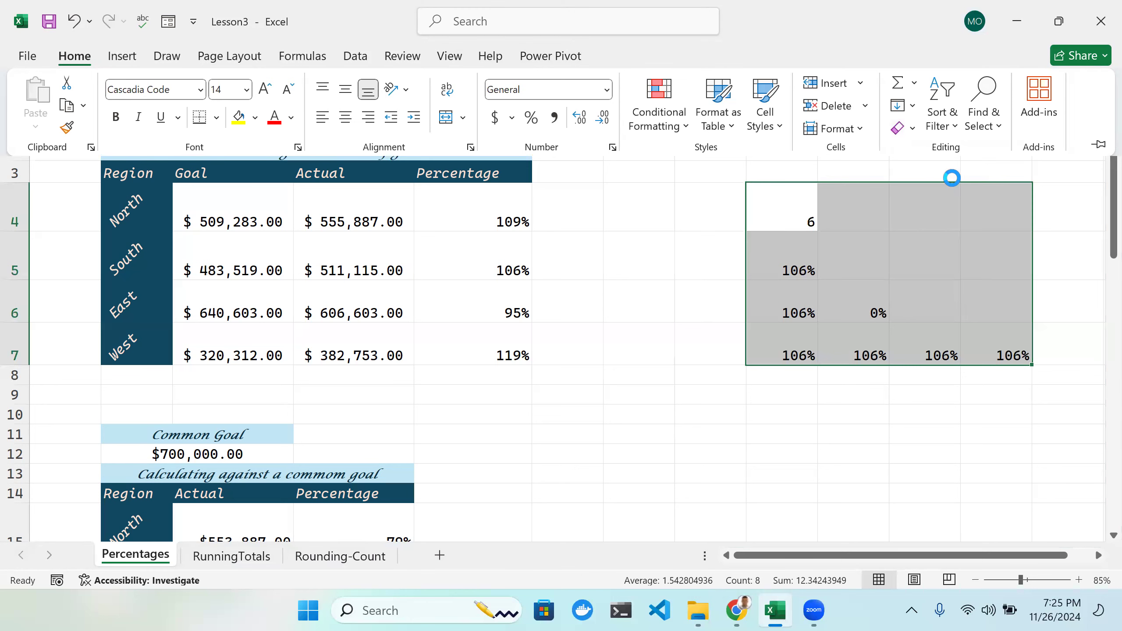
left_click(913, 128)
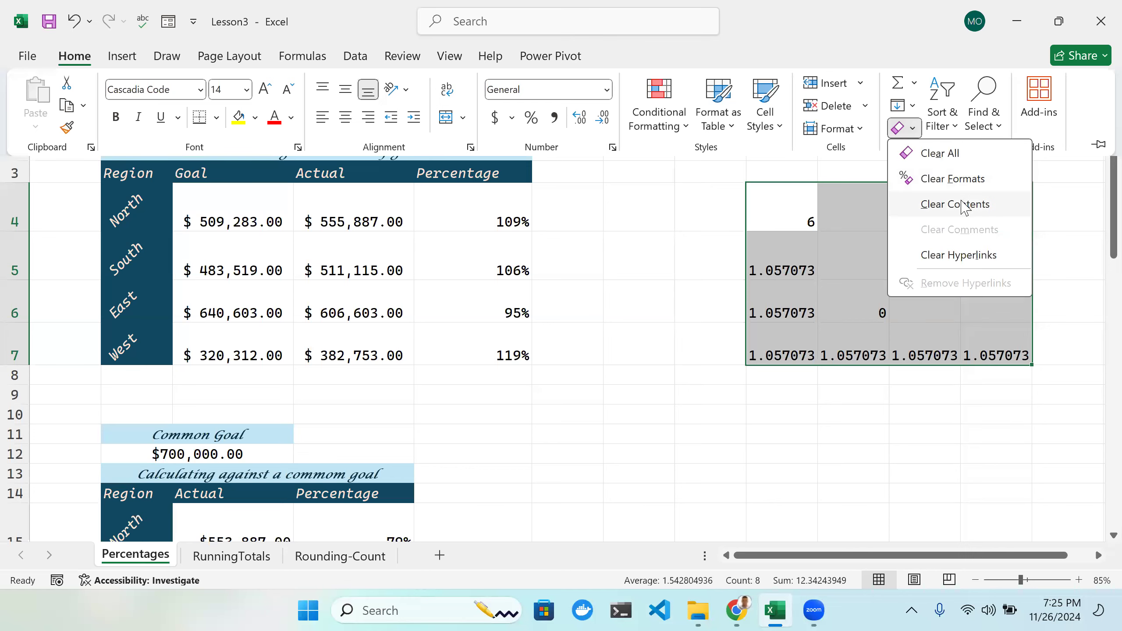
left_click(941, 154)
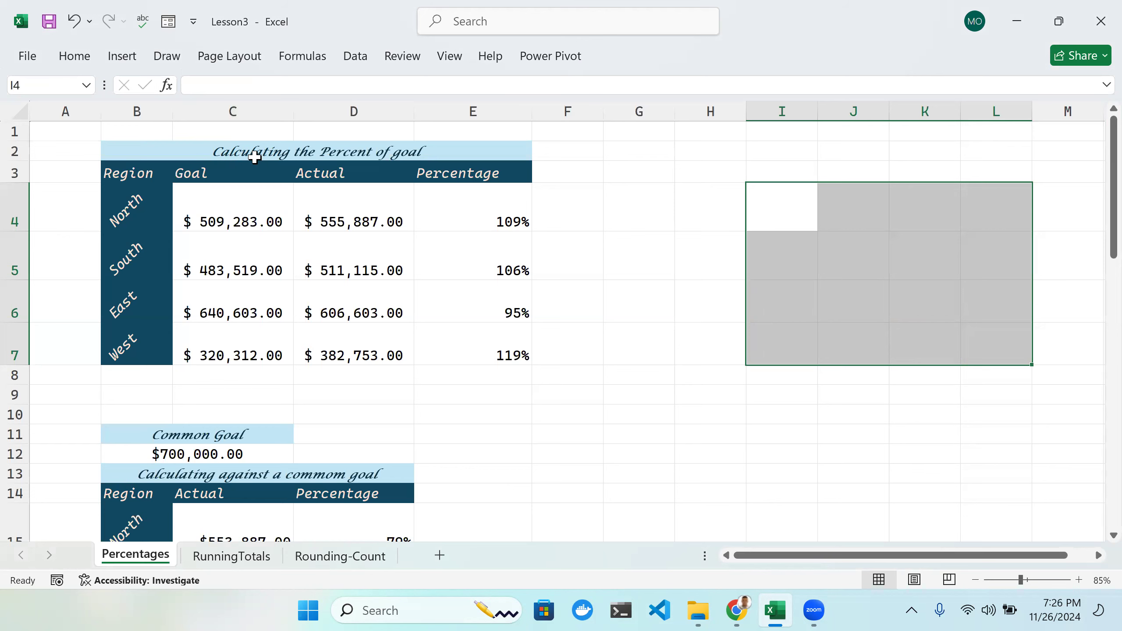
Step: Review the percentage variance, percent distribution and common goal tables on the Percentages sheet, and the North goal in C4
left_click(77, 58)
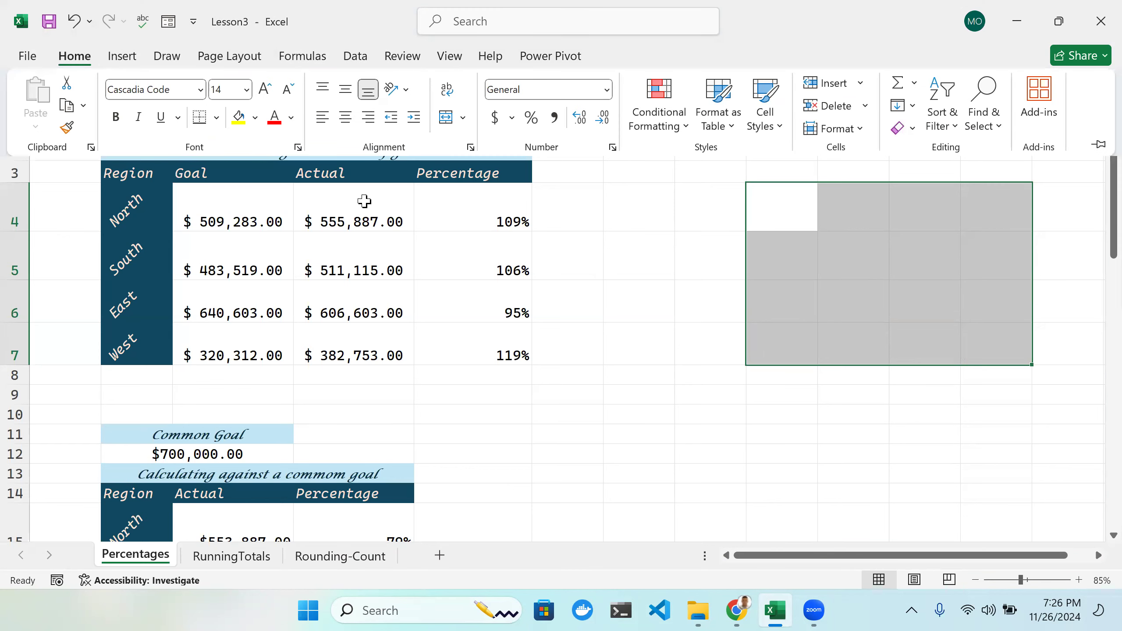
scroll(363, 201, "down", 3)
scroll(363, 201, "down", 7)
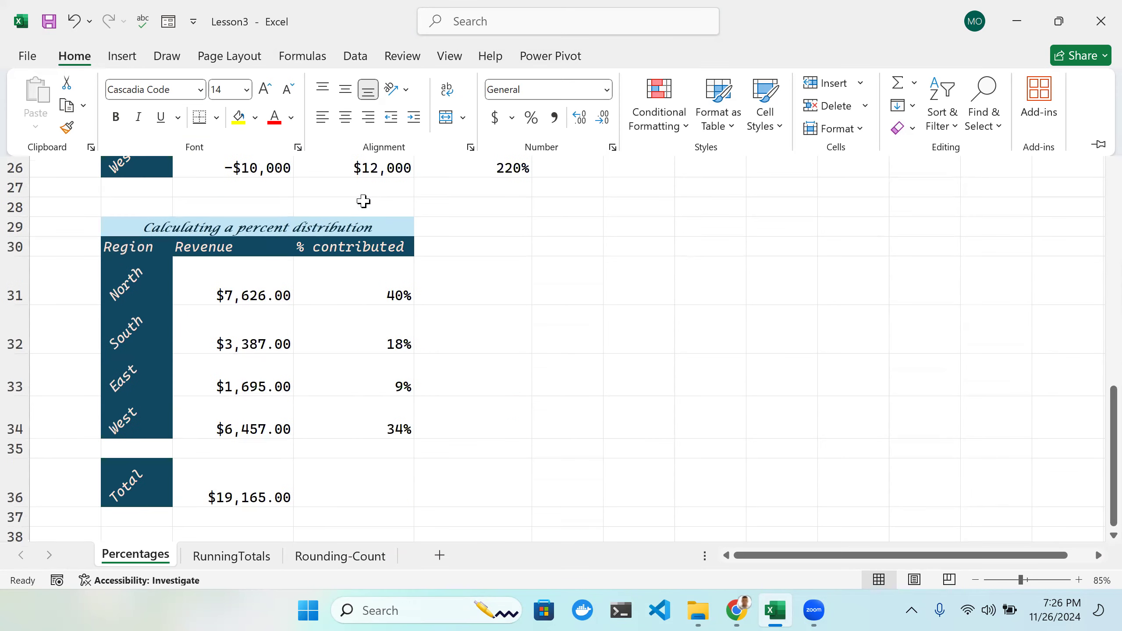
scroll(363, 201, "up", 5)
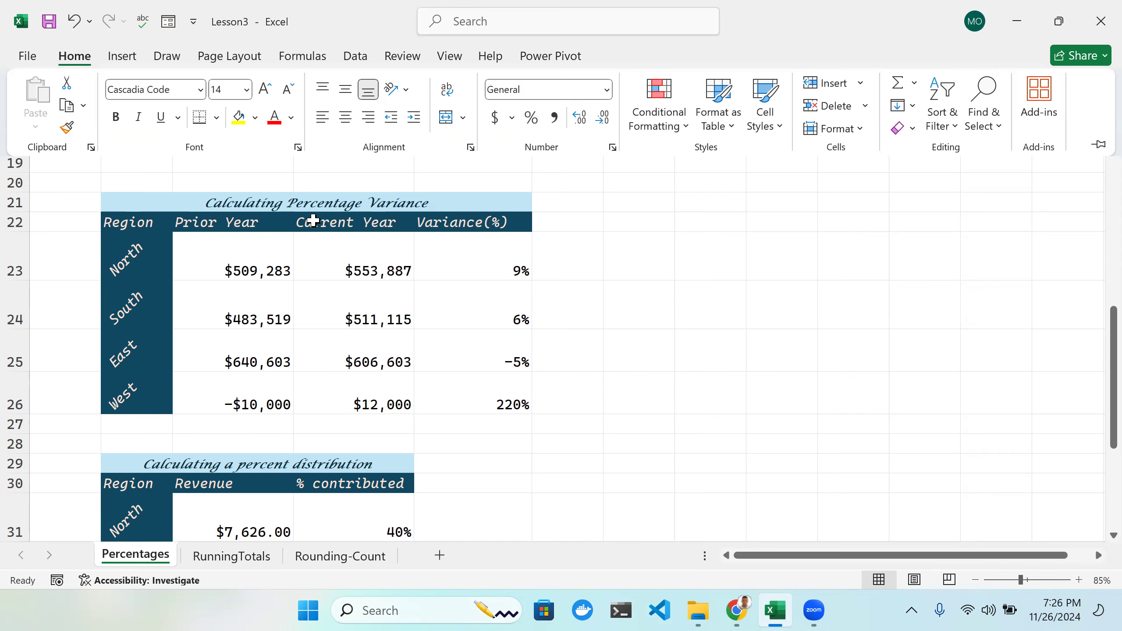
scroll(334, 222, "up", 5)
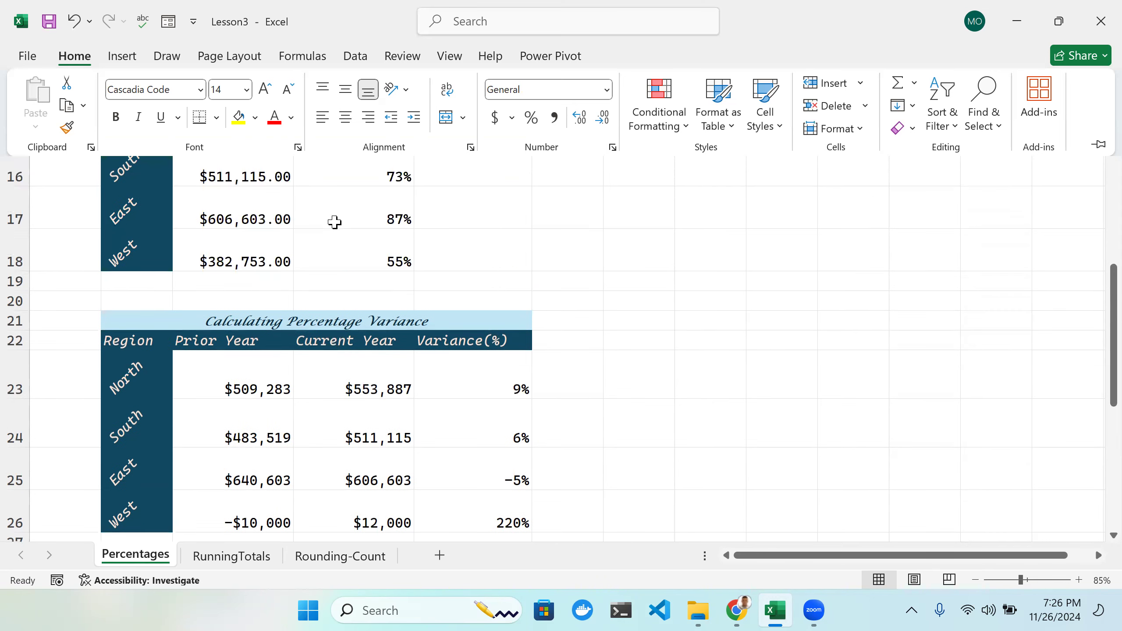
left_click(761, 285)
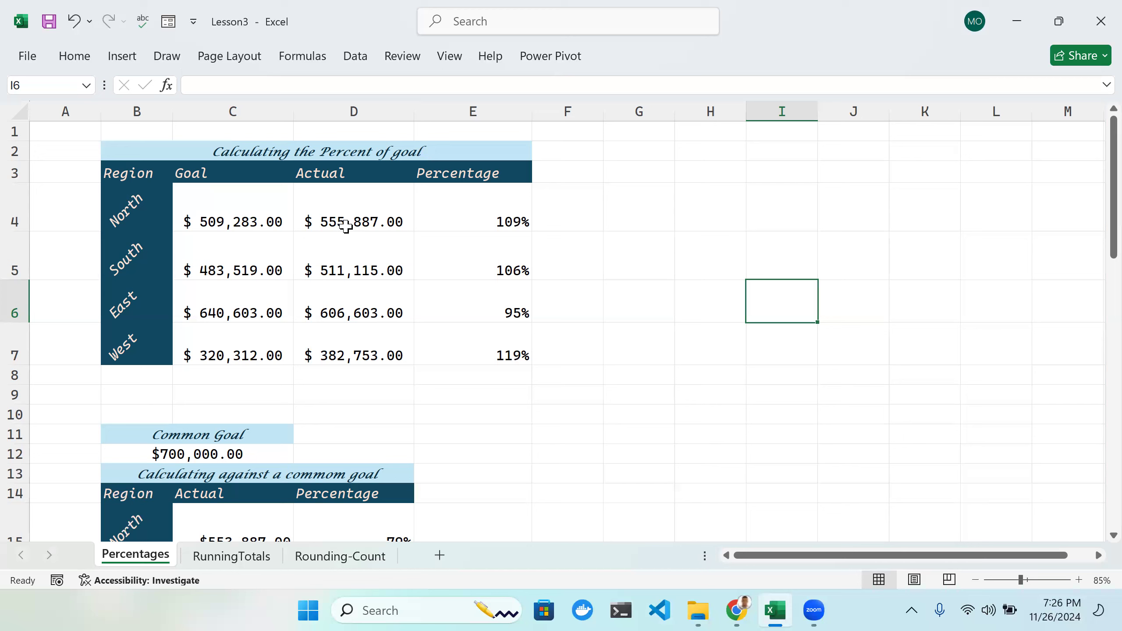
left_click(268, 222)
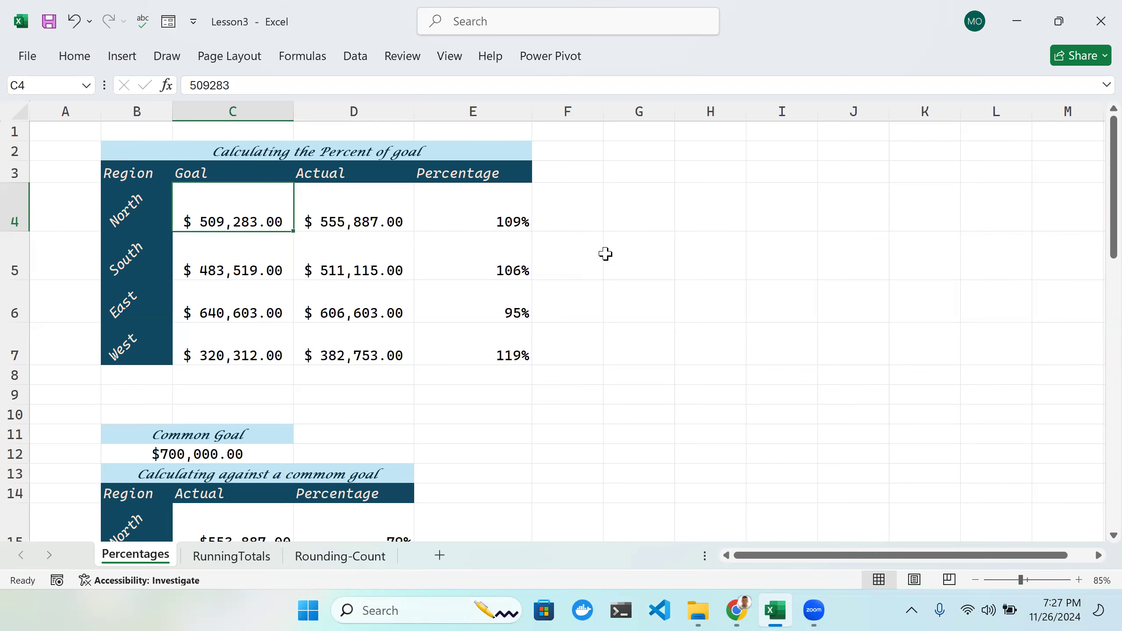
Step: Add a new blank worksheet to the workbook
left_click(441, 557)
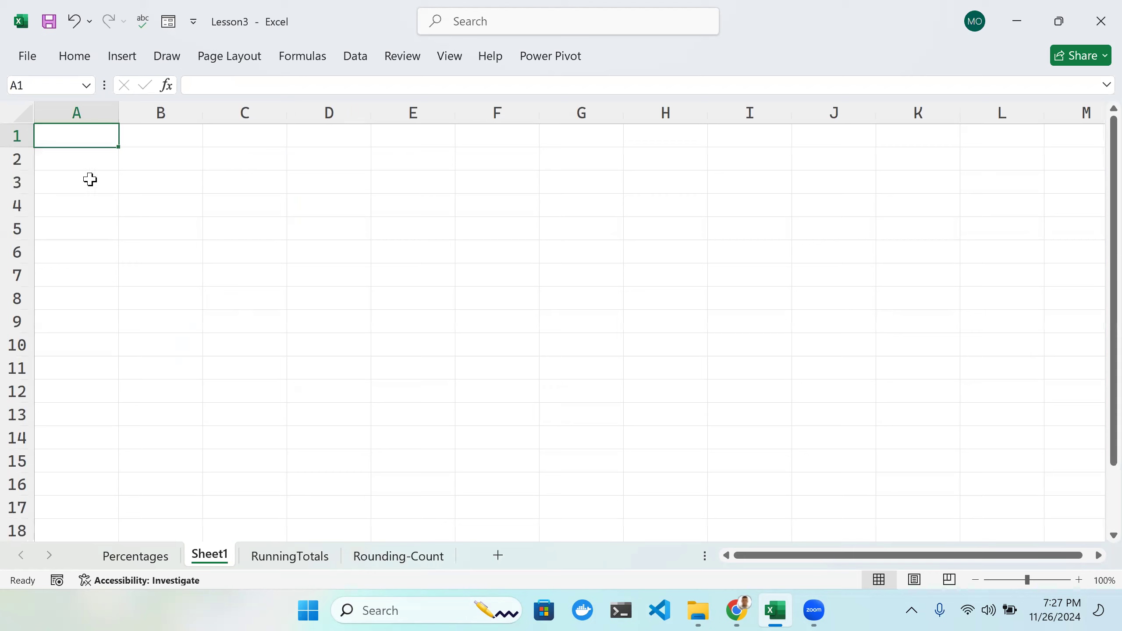
left_click_drag(158, 175, 167, 166)
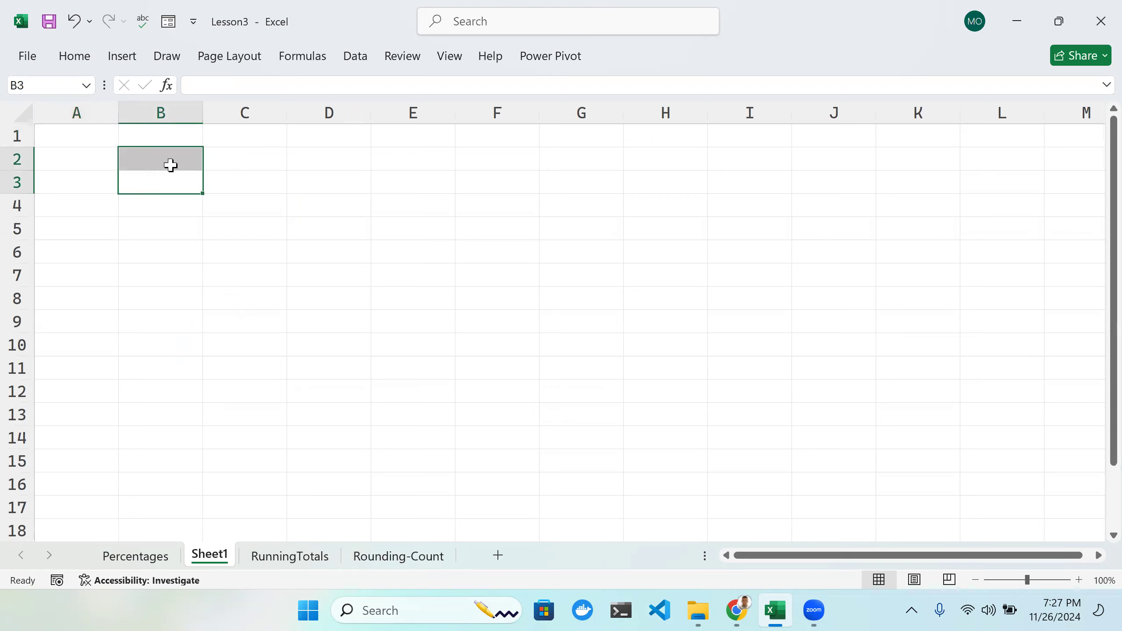
double_click(172, 164)
type("Region")
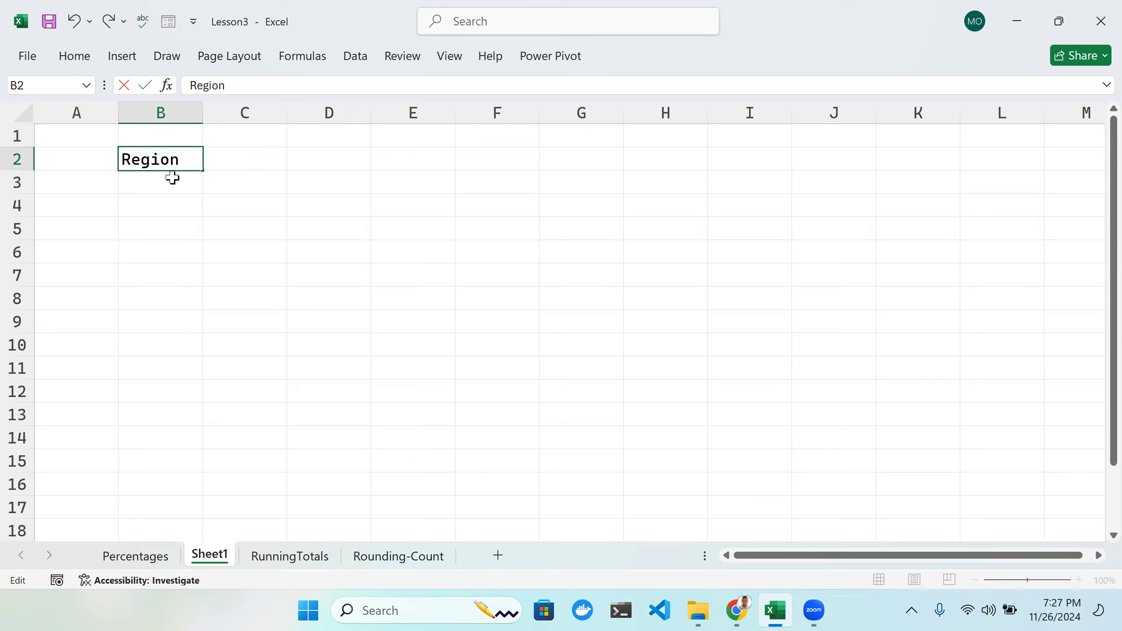
key("Tab")
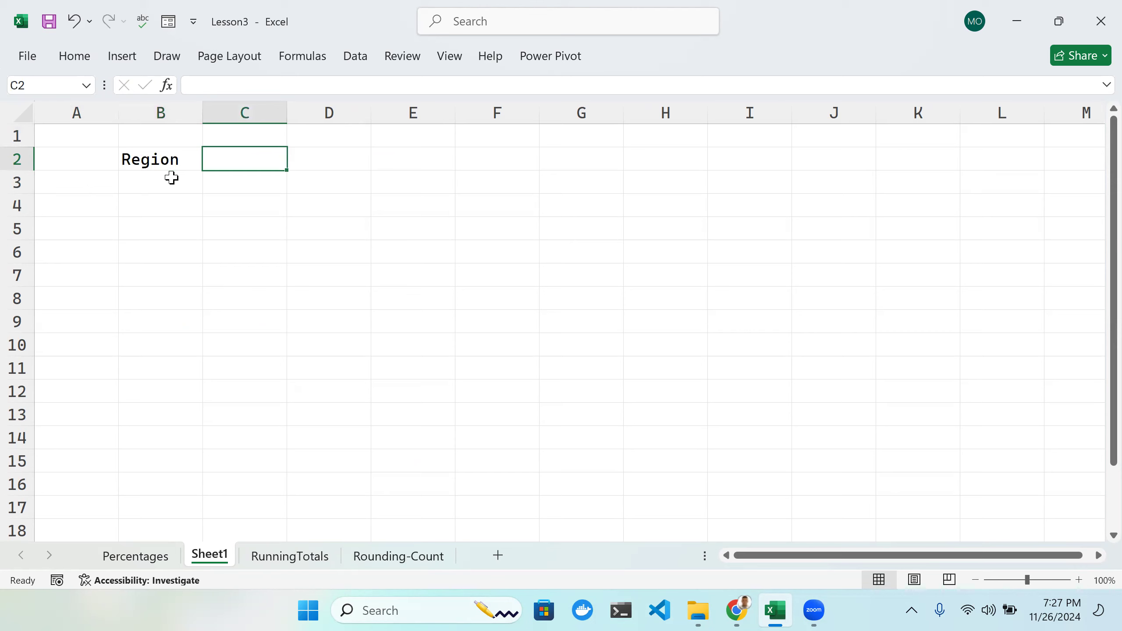
left_click(175, 167)
double_click(182, 164)
key("BackSpace")
key("BackSpace")
key("BackSpace")
key("BackSpace")
key("BackSpace")
key("BackSpace")
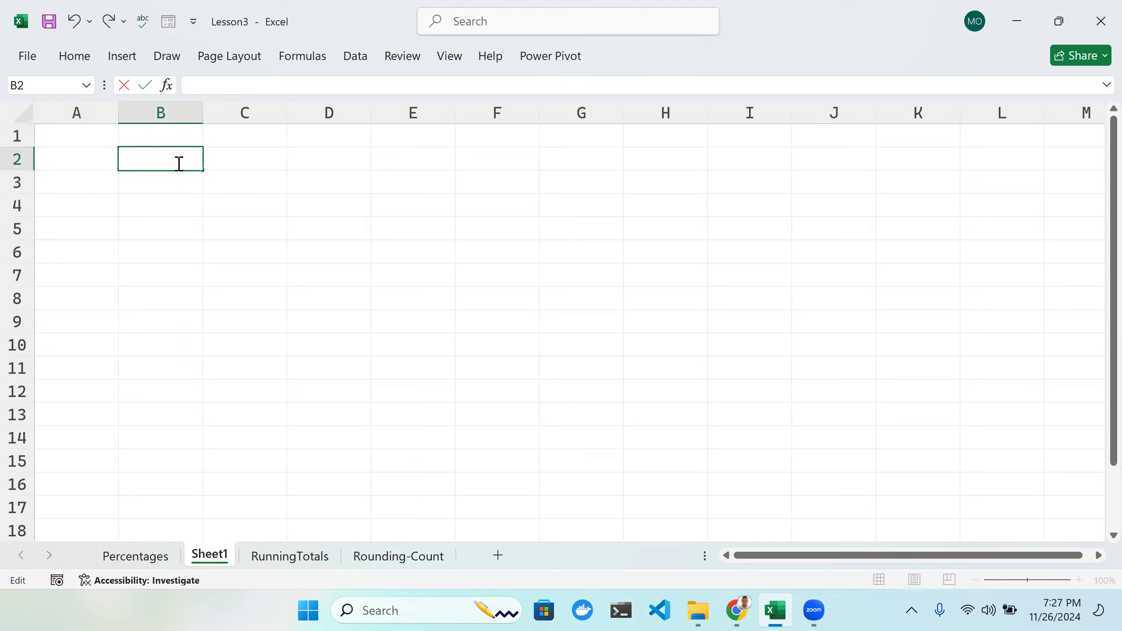
Step: Enter the column headings Goal in C2 and Actual in D2 of the new sheet
left_click(223, 154)
double_click(226, 154)
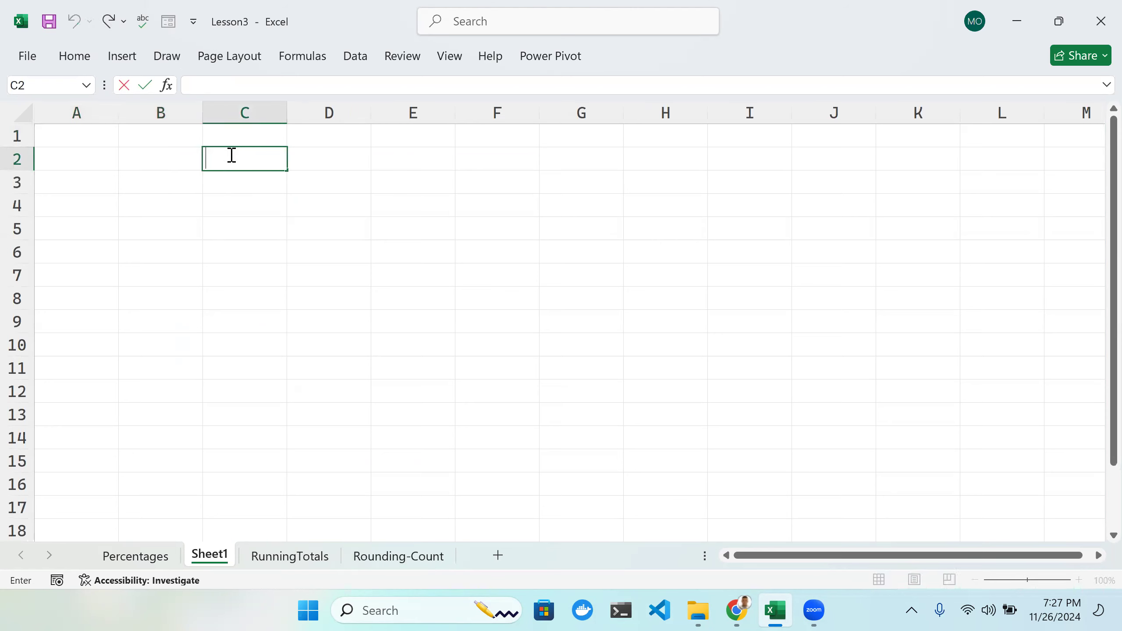
type("Goal")
key("Tab")
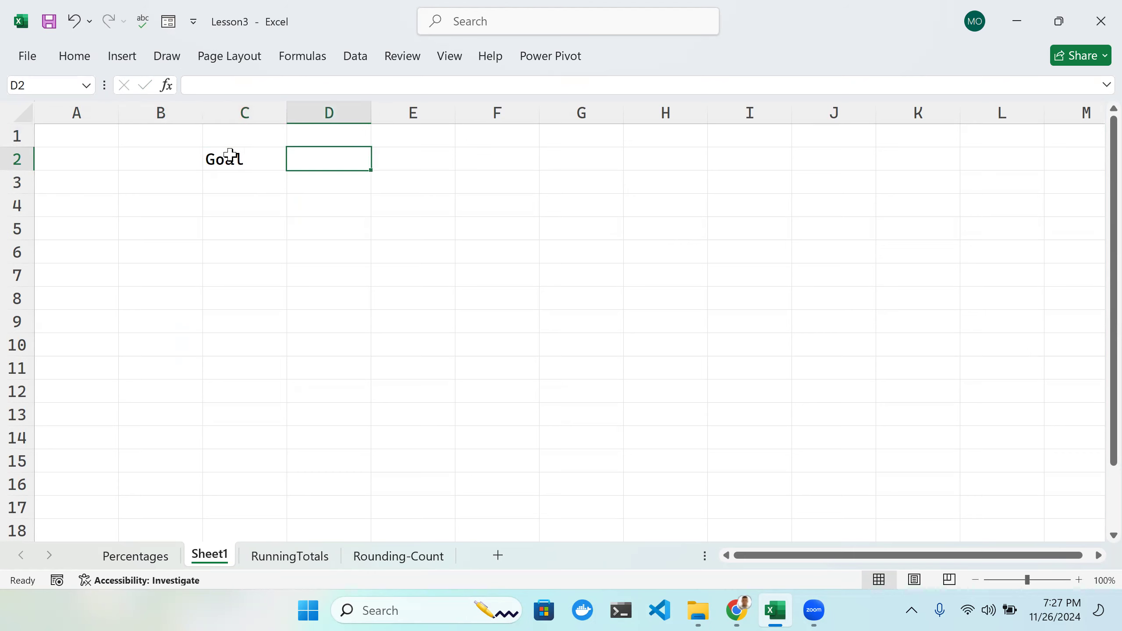
double_click(304, 154)
type("Acti")
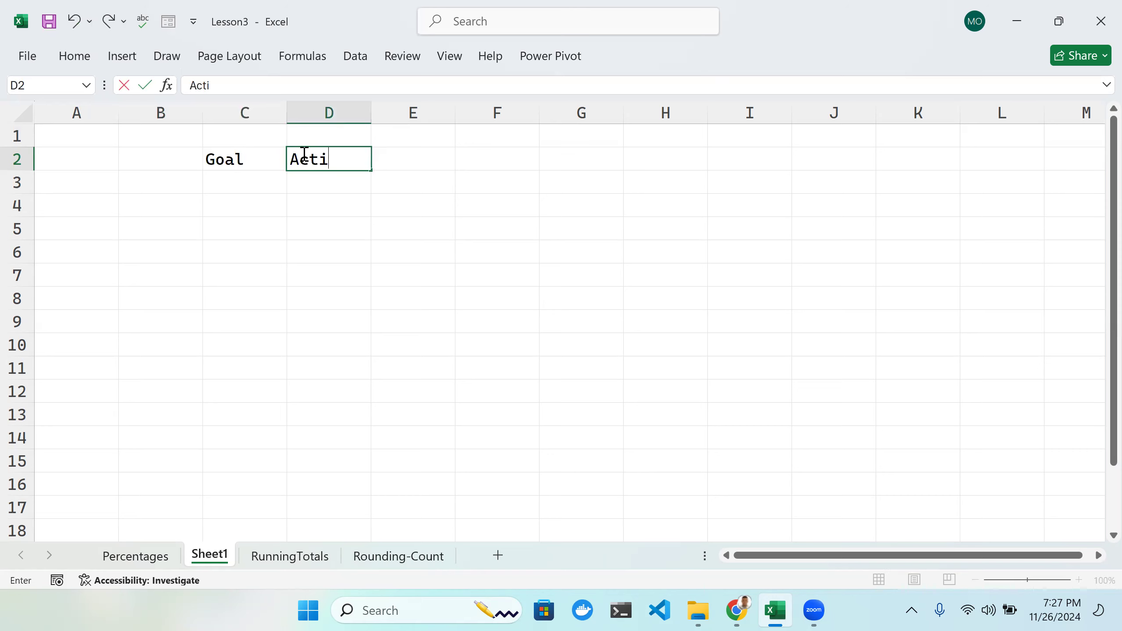
key("BackSpace")
type("ual")
key("Tab")
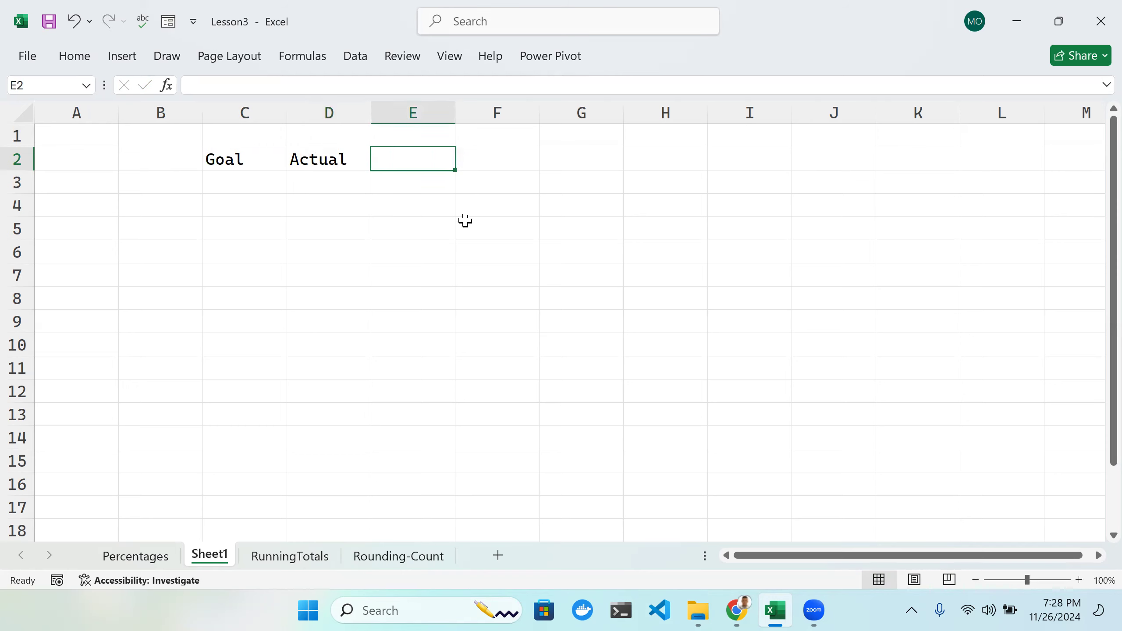
Step: Enter the column heading % Achieved in E2
type("P")
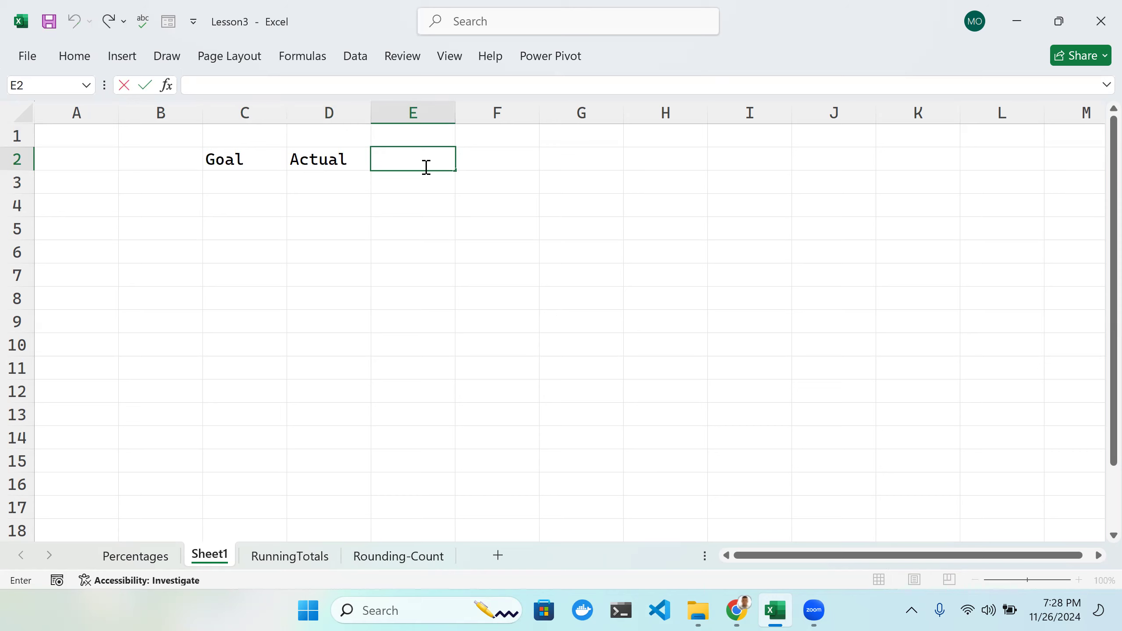
type("ercentage")
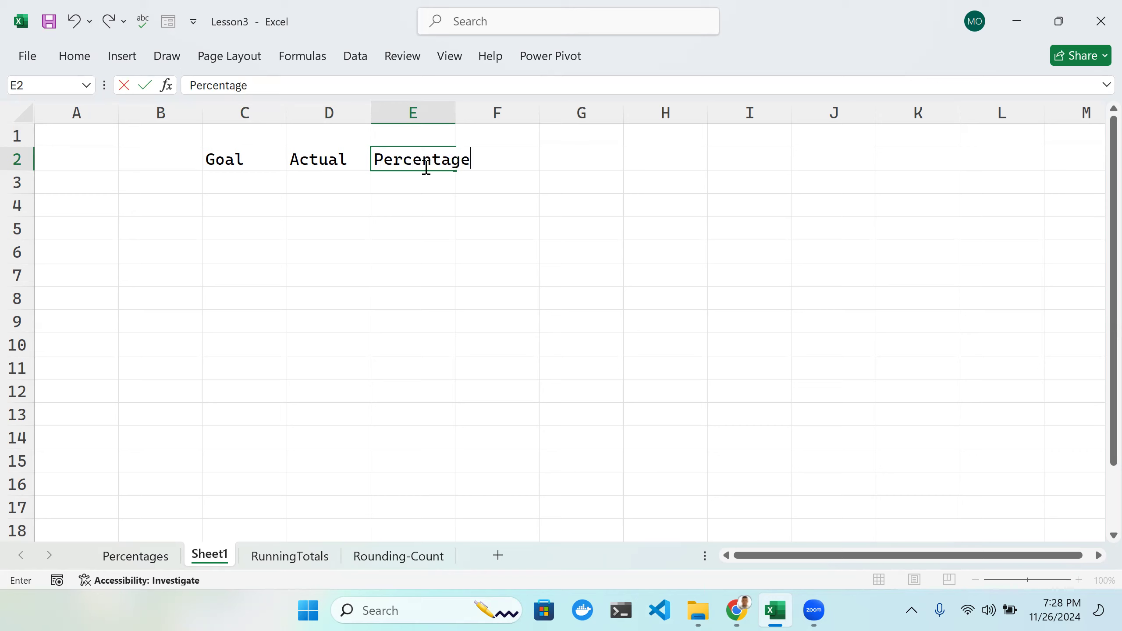
key("BackSpace")
key("BackSpace")
key("BackSpace")
key("BackSpace")
key("BackSpace")
key("BackSpace")
key("BackSpace")
key("BackSpace")
key("BackSpace")
key("BackSpace")
type("% Achi")
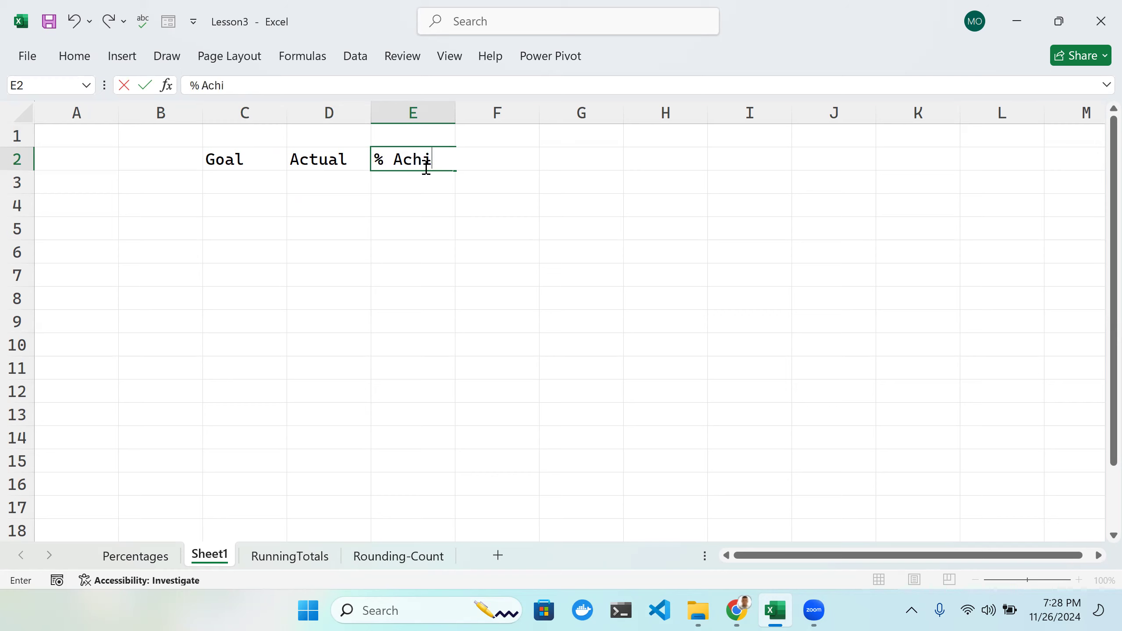
type("eved")
Step: Enter the row labels North, South, East and West in cells B3 through B6
double_click(186, 188)
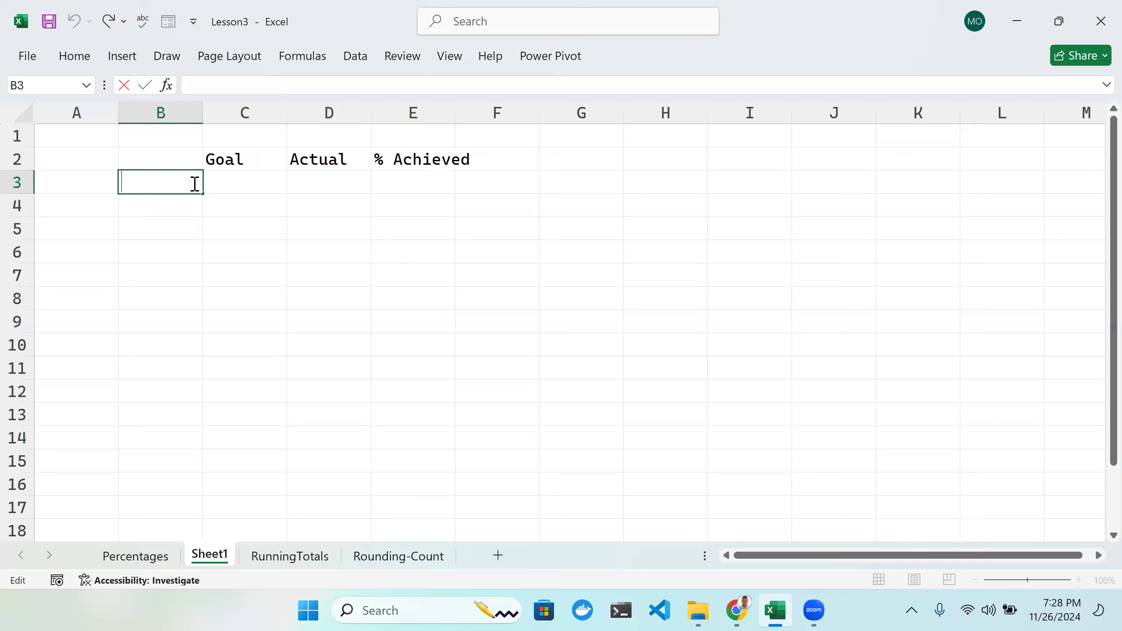
type("North")
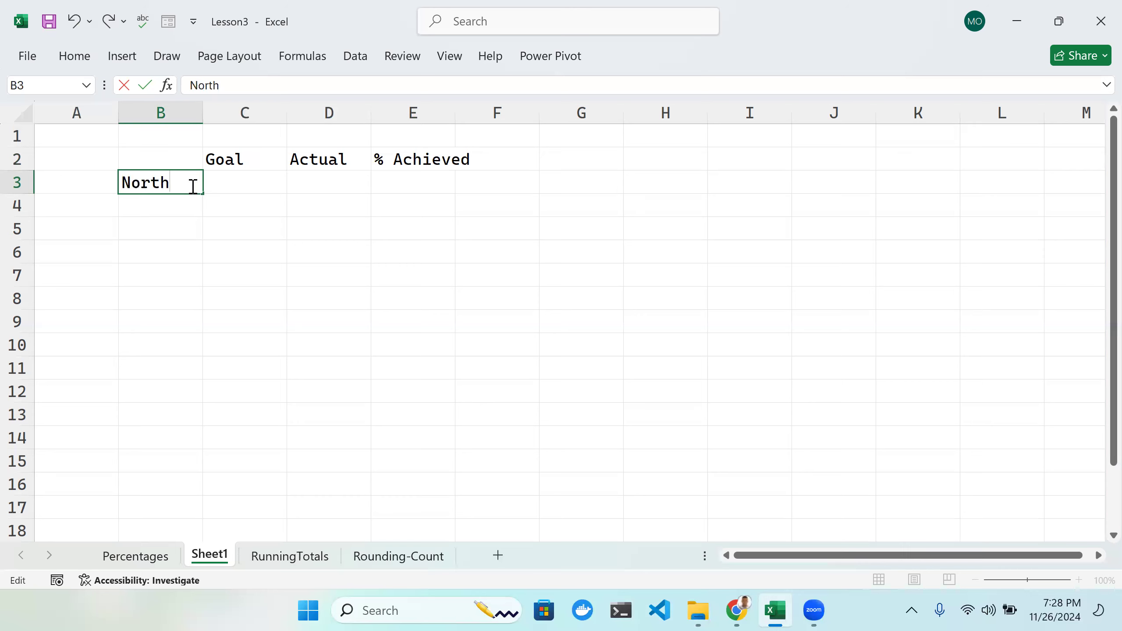
key("Return")
type("South")
key("Return")
type("Es")
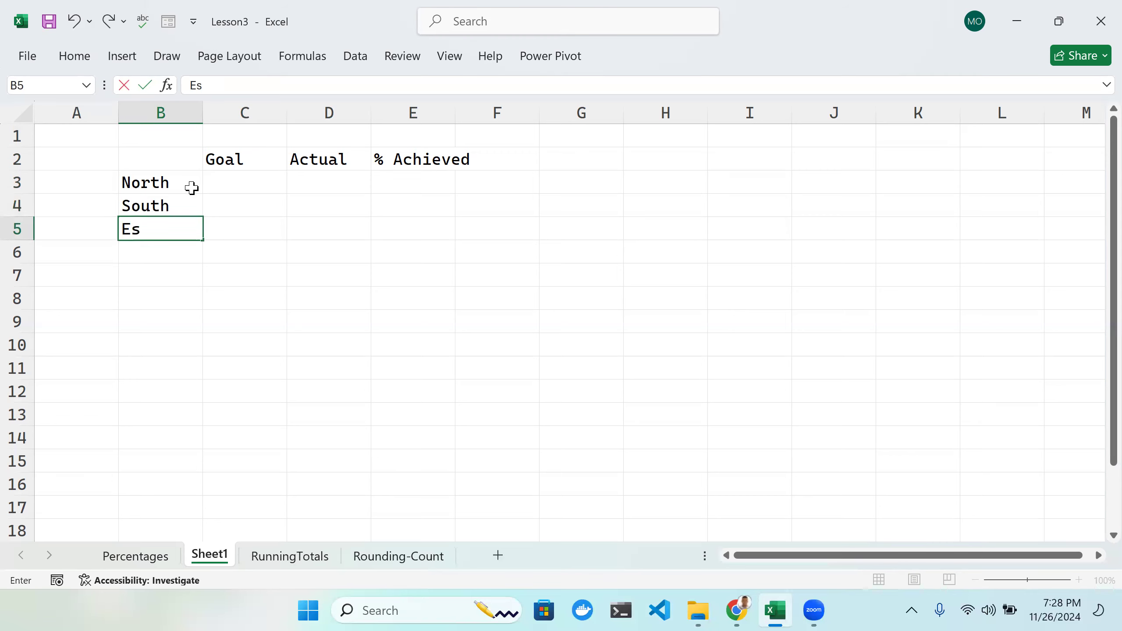
key("BackSpace")
type("ast")
key("BackSpace")
type("sth")
key("BackSpace")
key("Return")
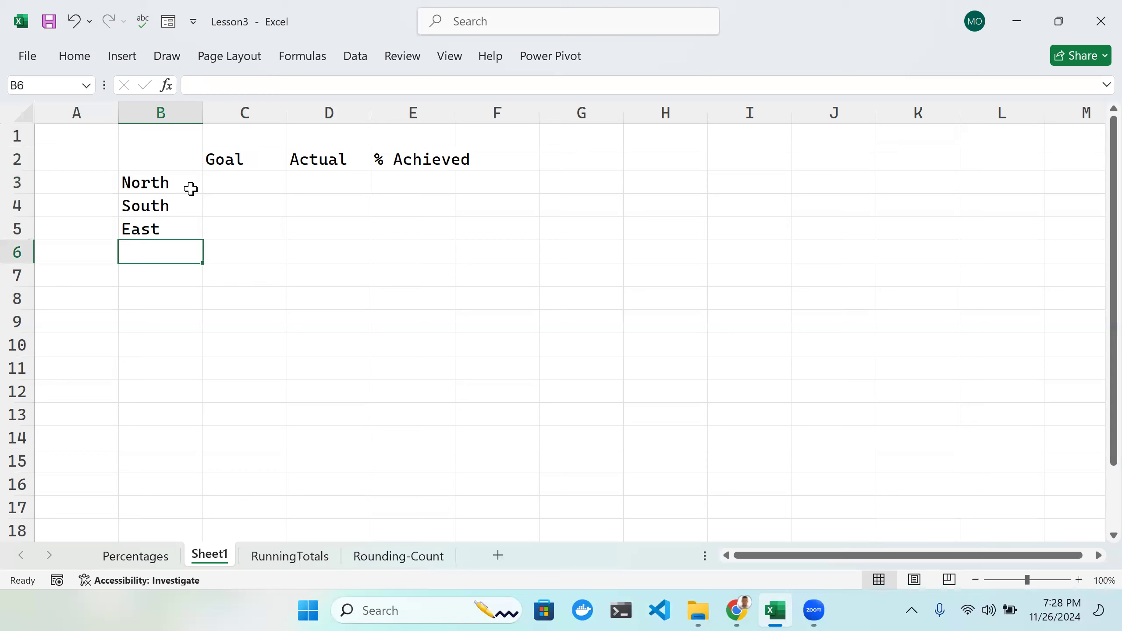
type("West")
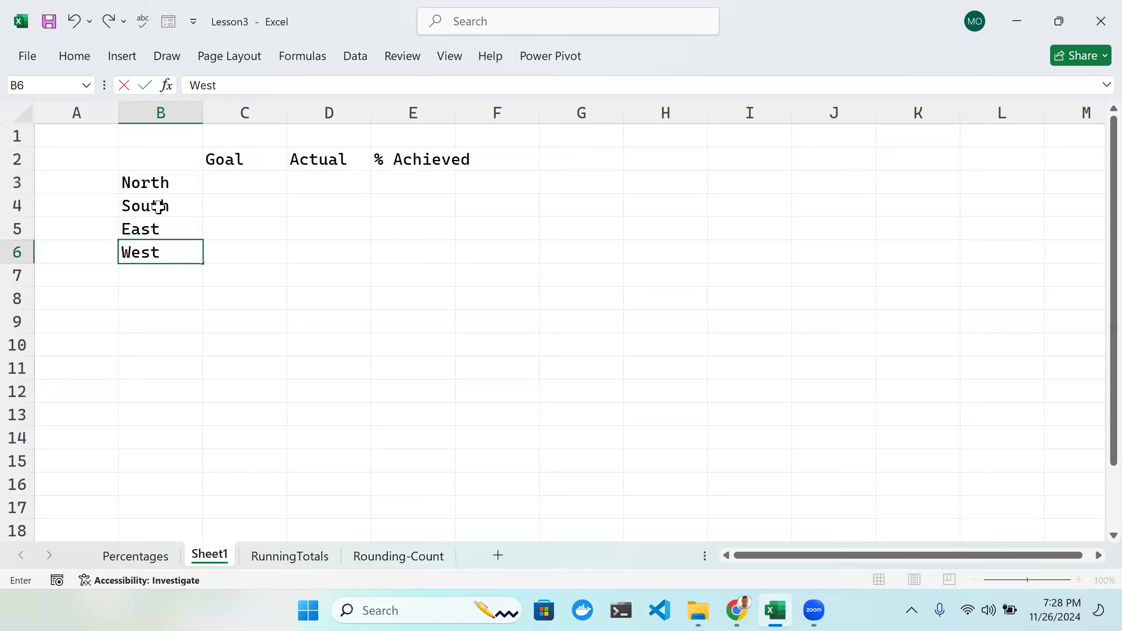
Step: Fill in the North row with a goal of 78200 in C3 and an actual of 7000 in D3
left_click(262, 169)
left_click(262, 178)
double_click(262, 179)
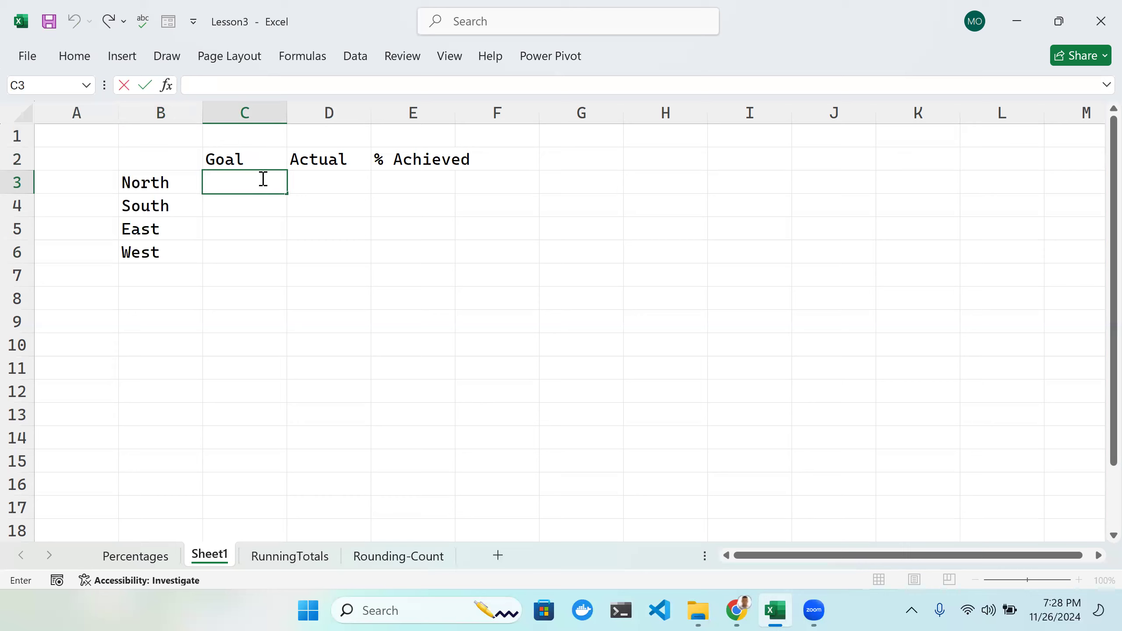
type("78000")
key("BackSpace")
key("BackSpace")
key("BackSpace")
type("23")
key("BackSpace")
type("00")
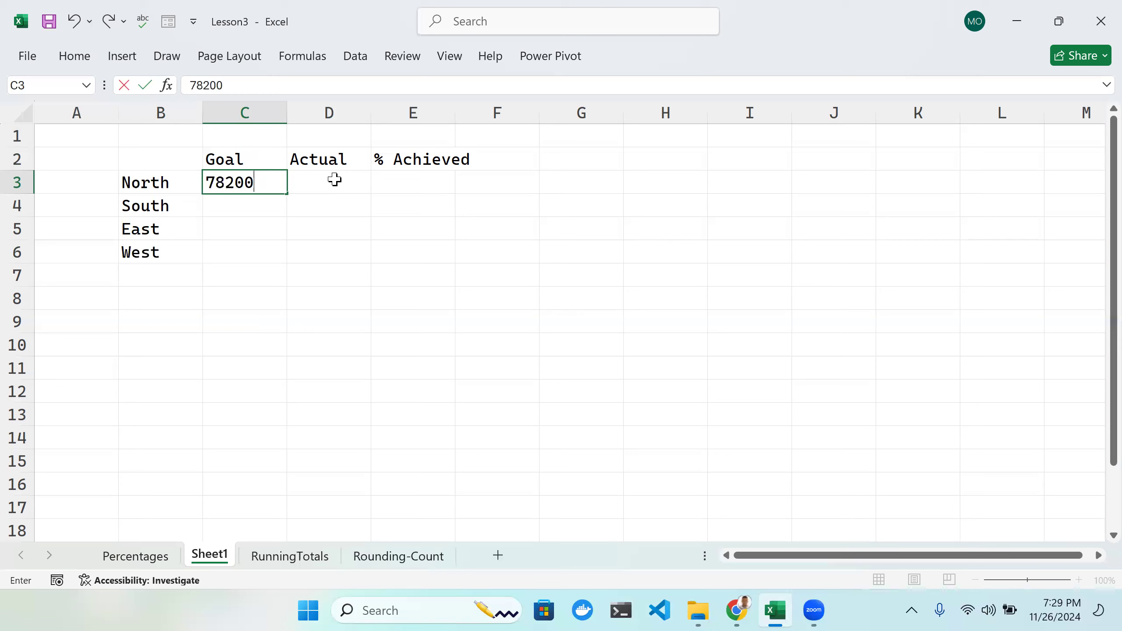
double_click(335, 179)
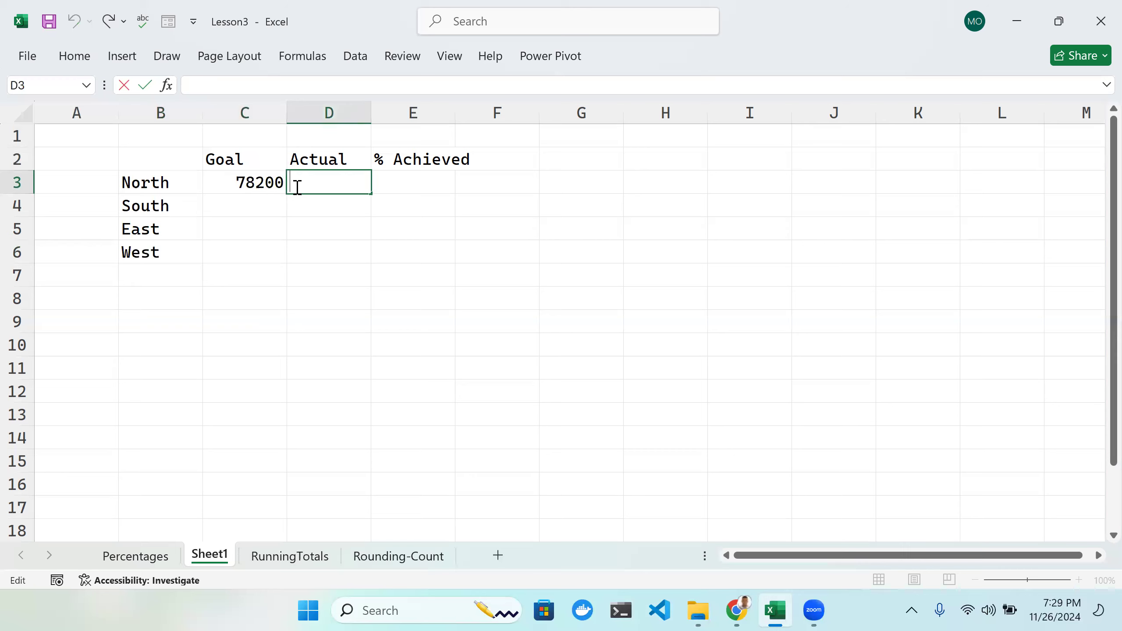
type("7000")
Step: Enter 82300 as the South goal in C4
left_click(266, 208)
double_click(267, 208)
type("82")
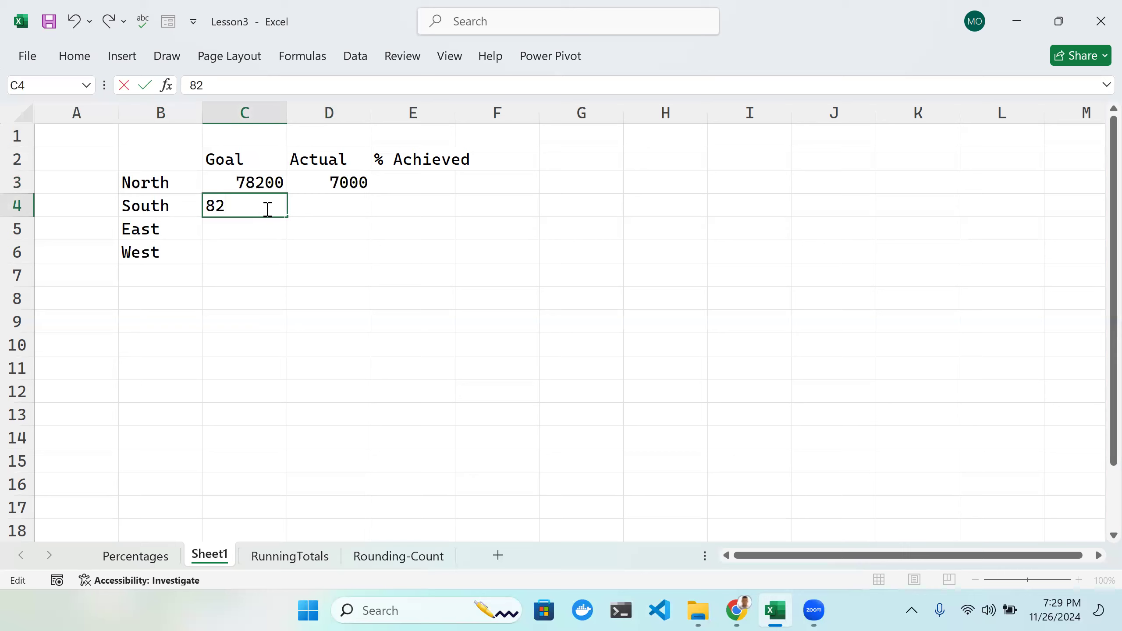
type("300")
key("Tab")
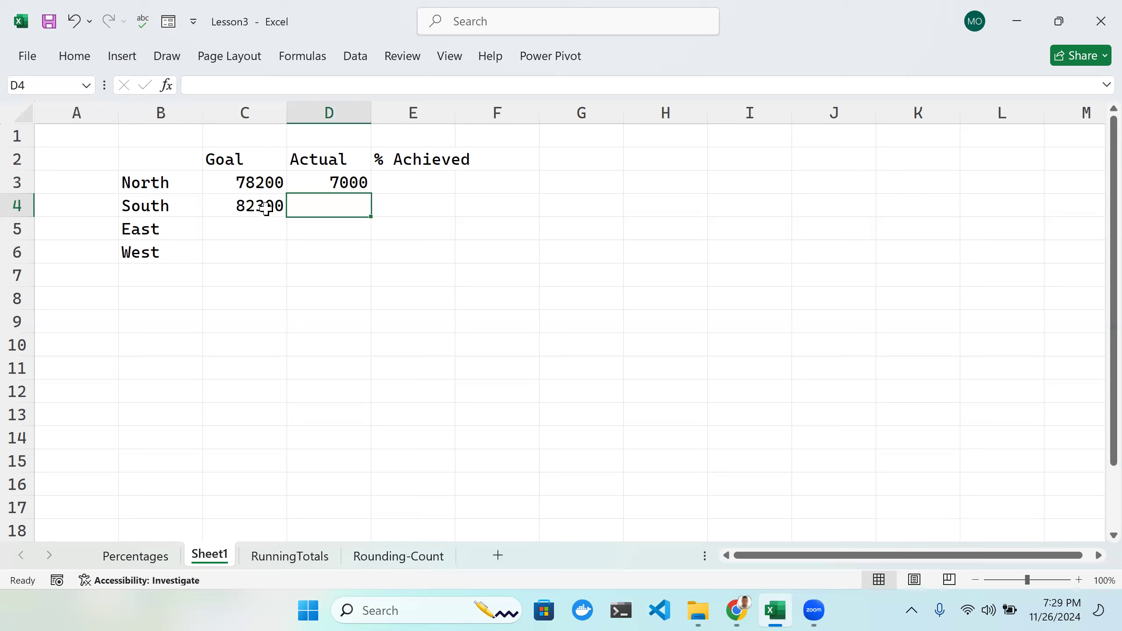
Step: Enter 85000 as the South actual in D4 and 67000 as the East goal in C5
type("85000")
key("Return")
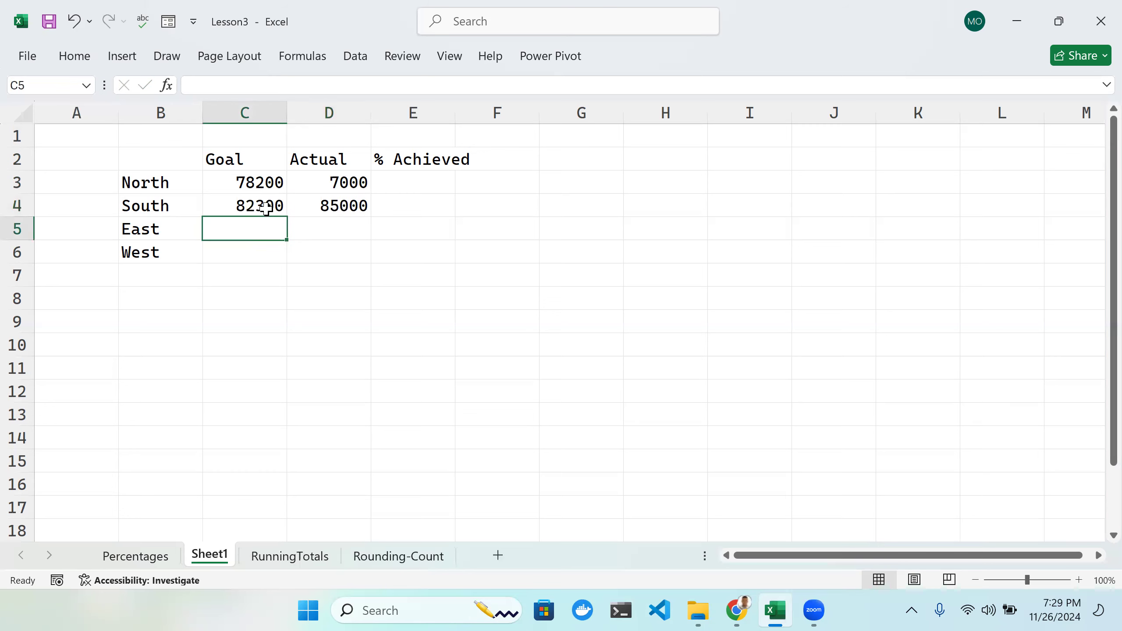
type("67")
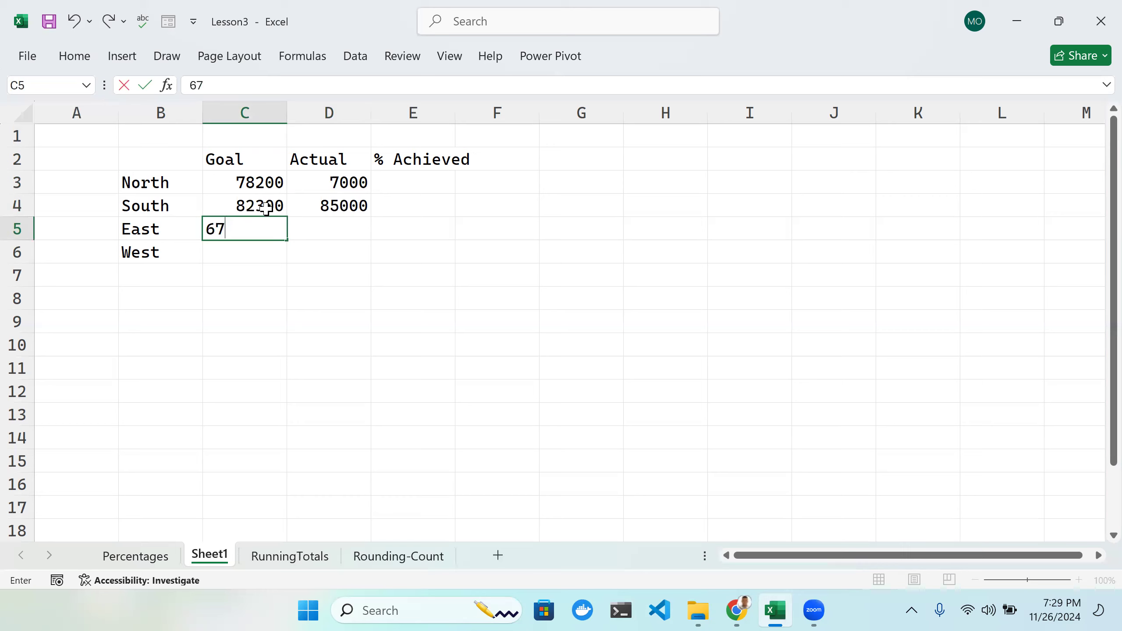
type("000")
key("Tab")
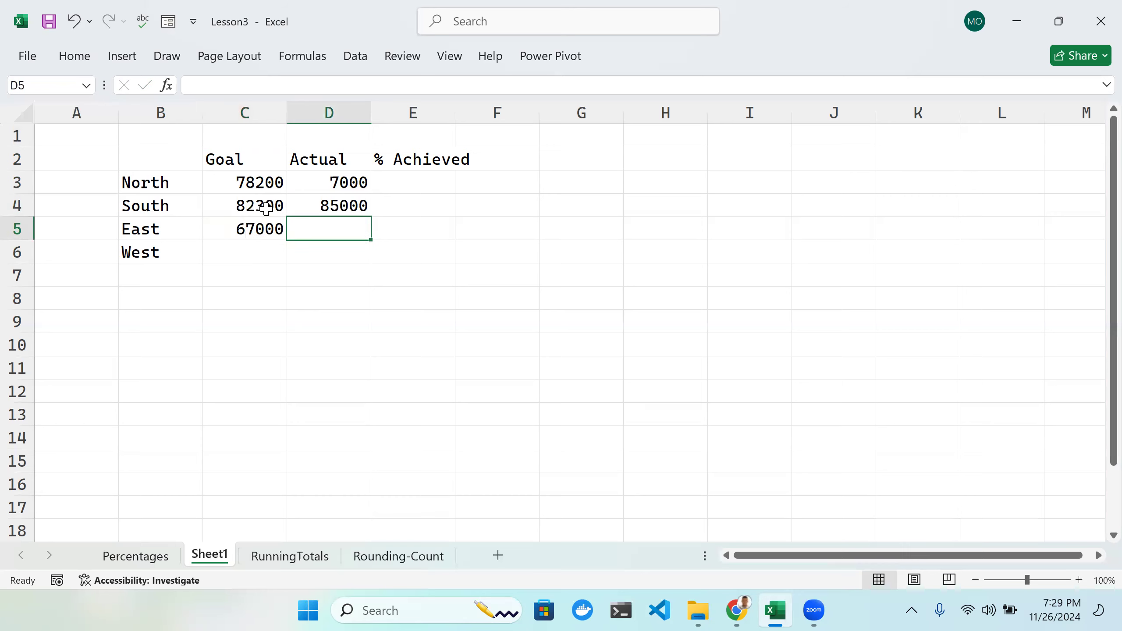
Step: Enter 45000 as the East actual in D5
type("6")
key("BackSpace")
type("4500")
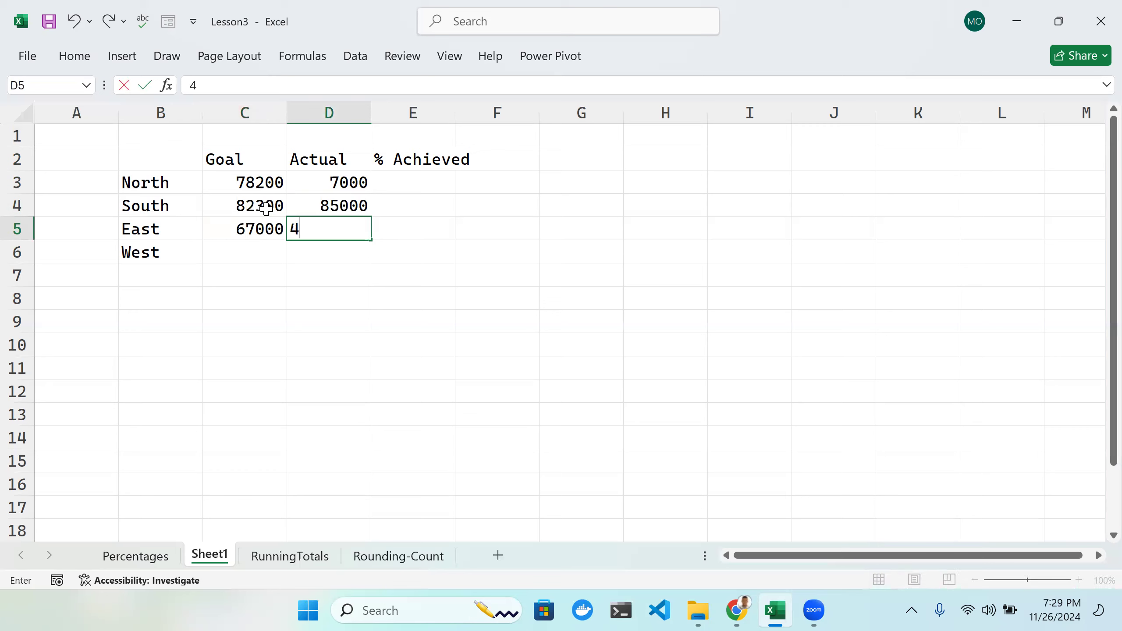
key("BackSpace")
key("BackSpace")
key("BackSpace")
key("BackSpace")
type("45000")
key("Return")
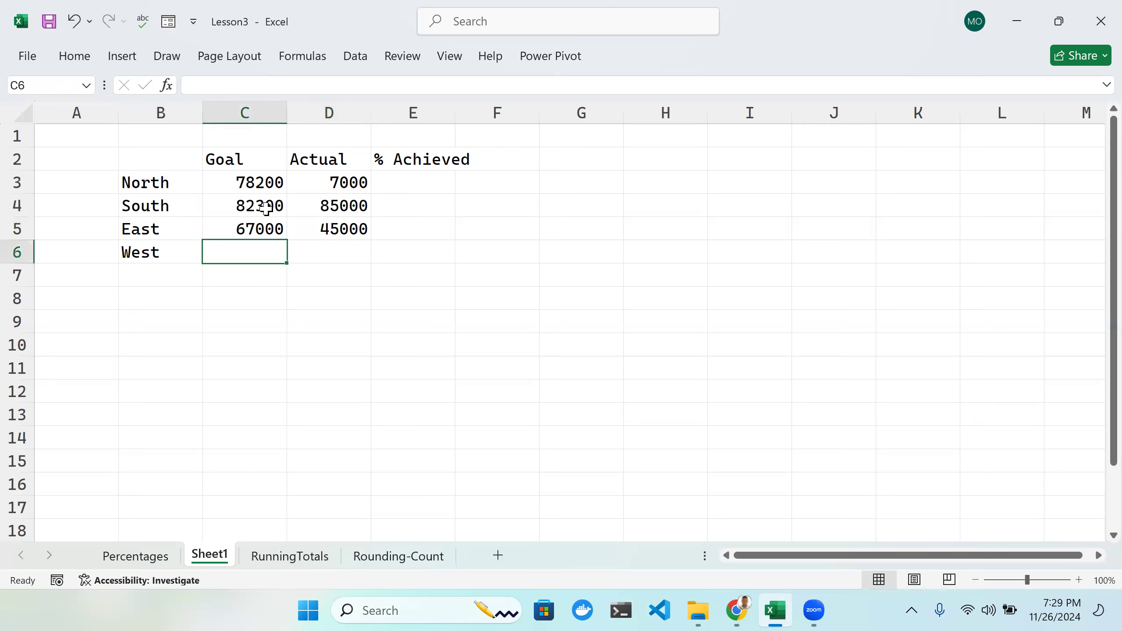
Step: Fill in the West row with a goal of 76000 in C6 and an actual of 80000 in D6
type("6")
key("BackSpace")
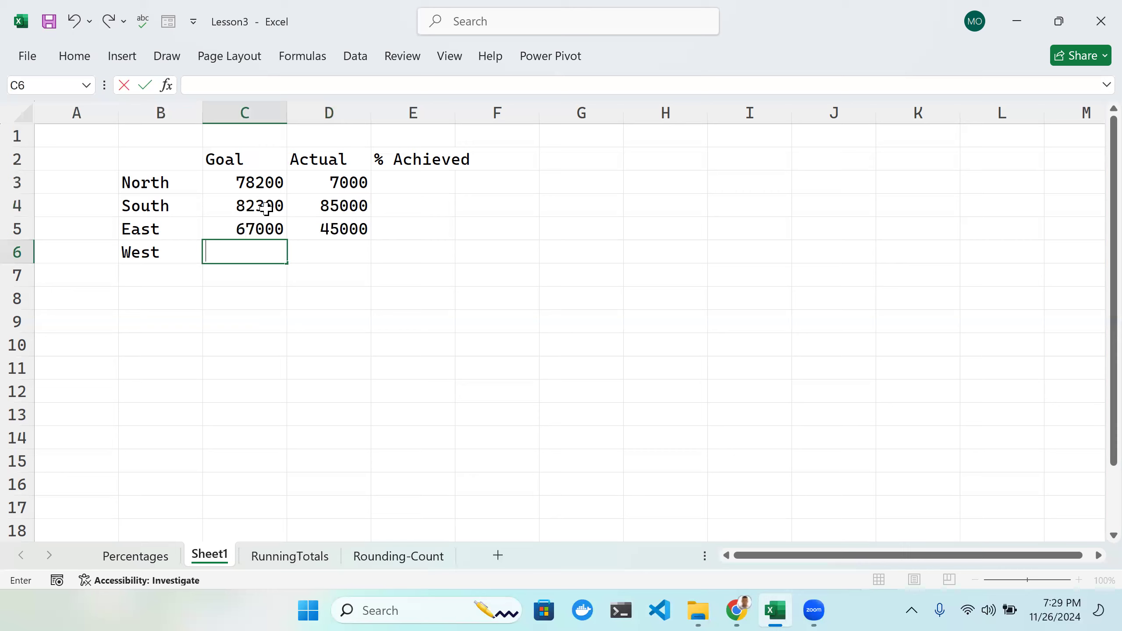
type("76000")
key("Tab")
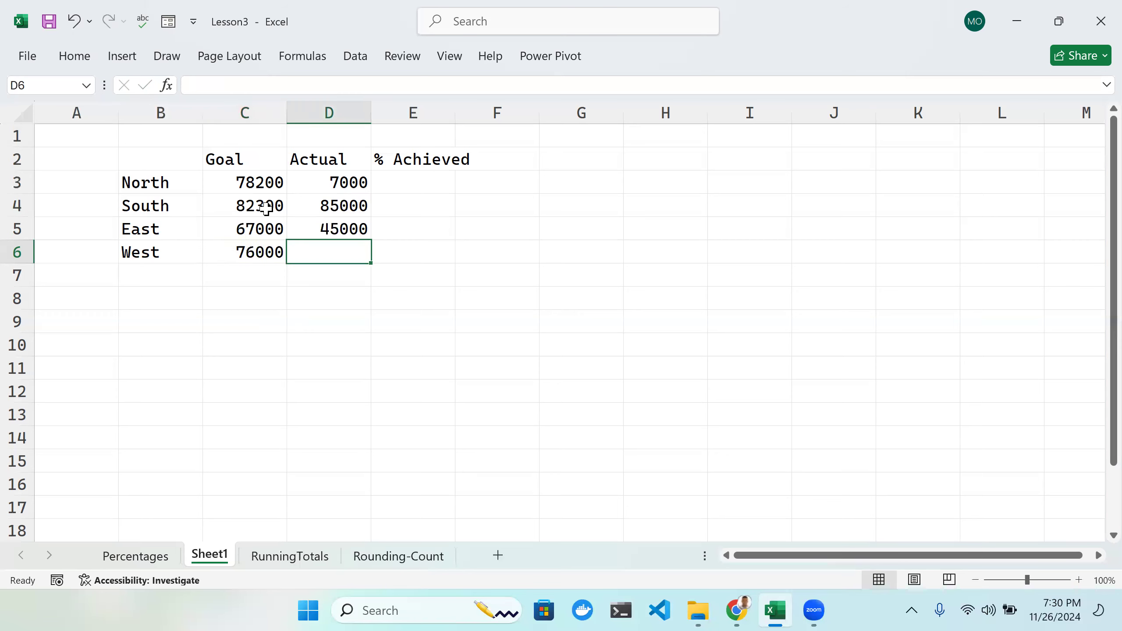
type("8000")
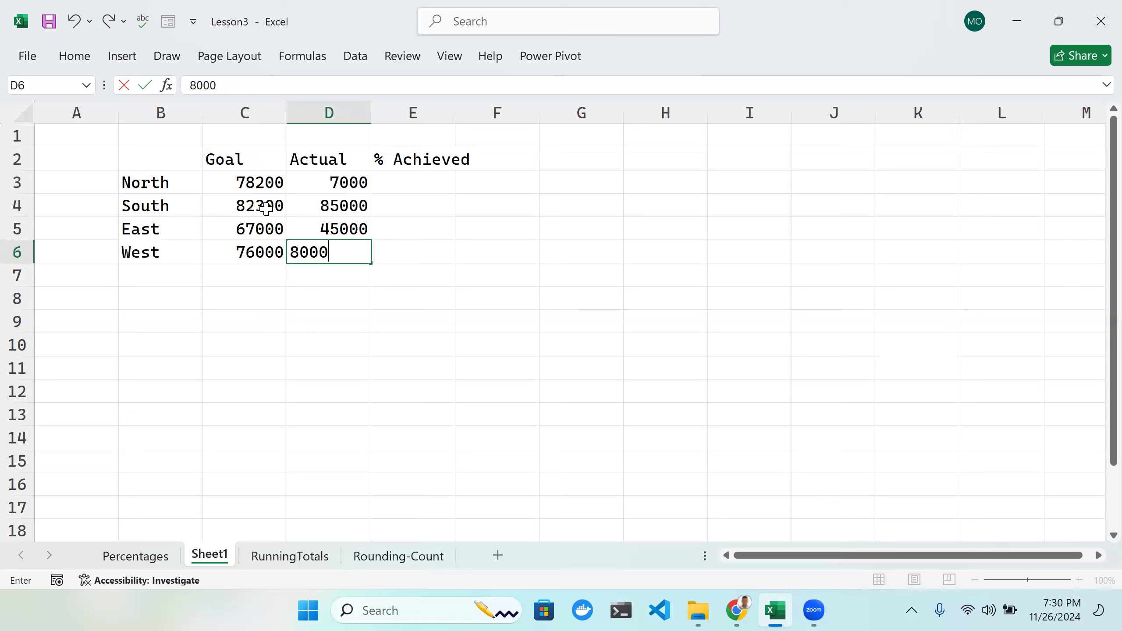
type("0")
key("Return")
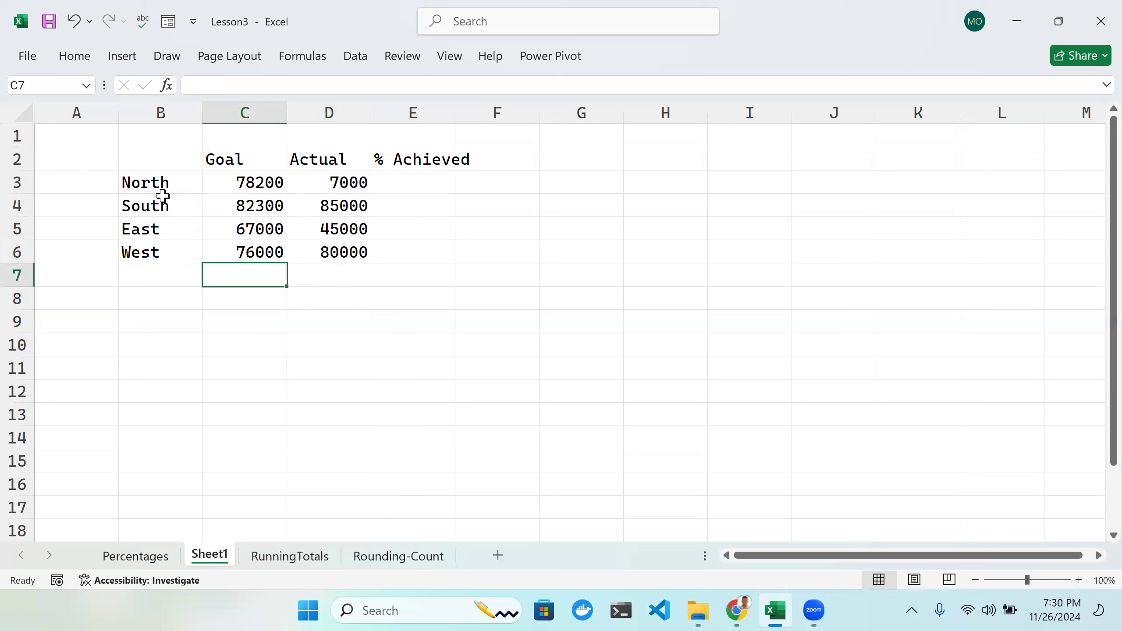
Step: Autofit column E to its heading and correct the North actual in D3 to 70000
double_click(457, 109)
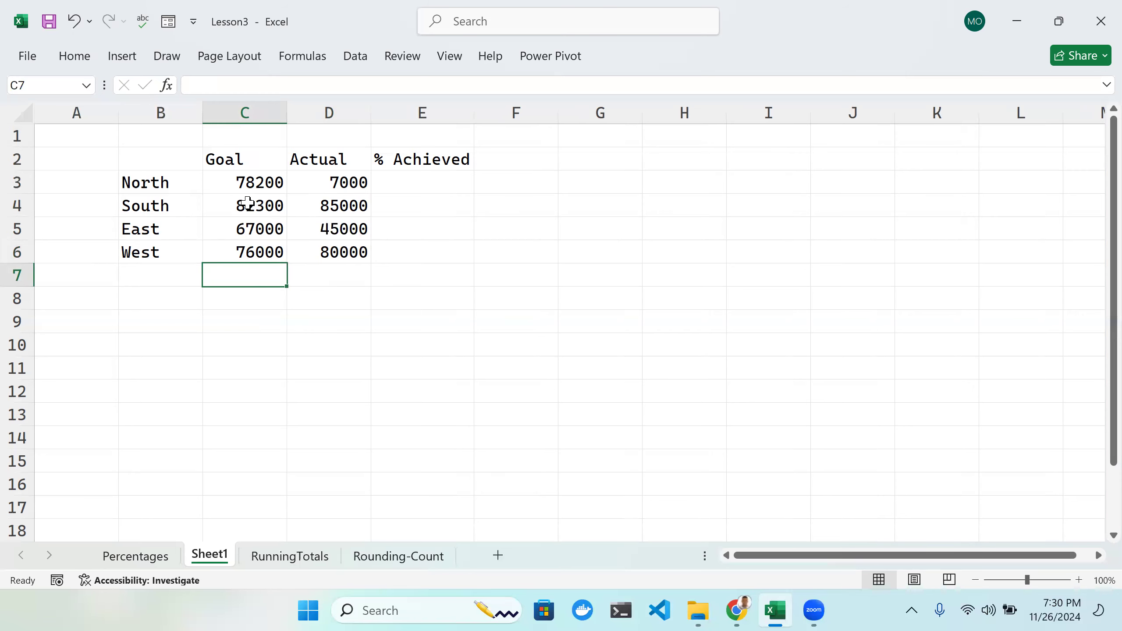
double_click(343, 181)
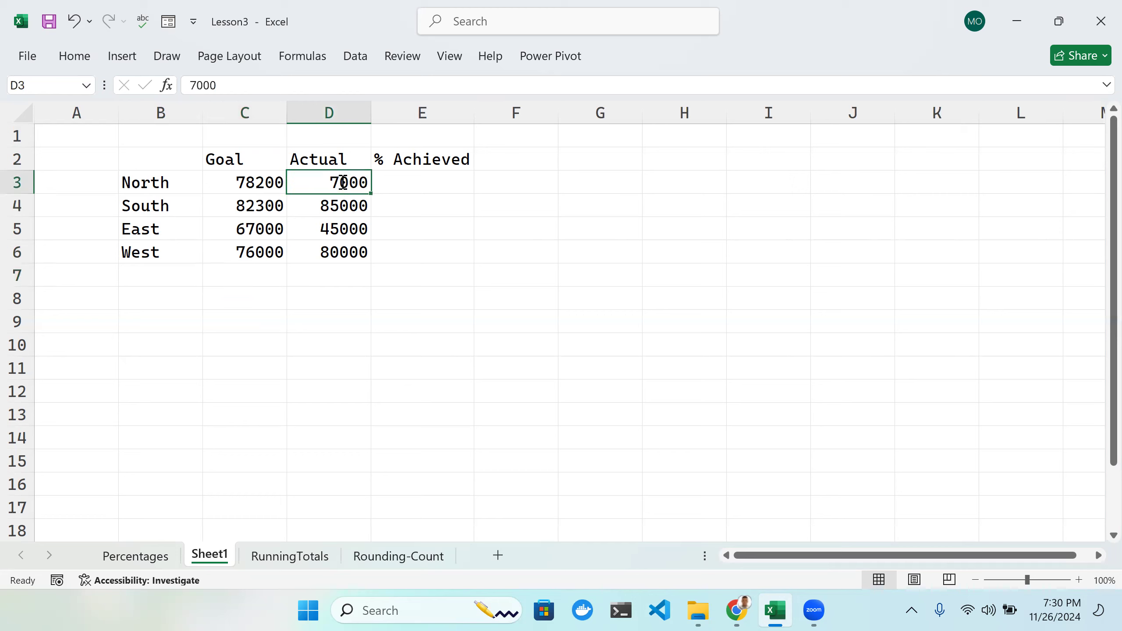
type("0")
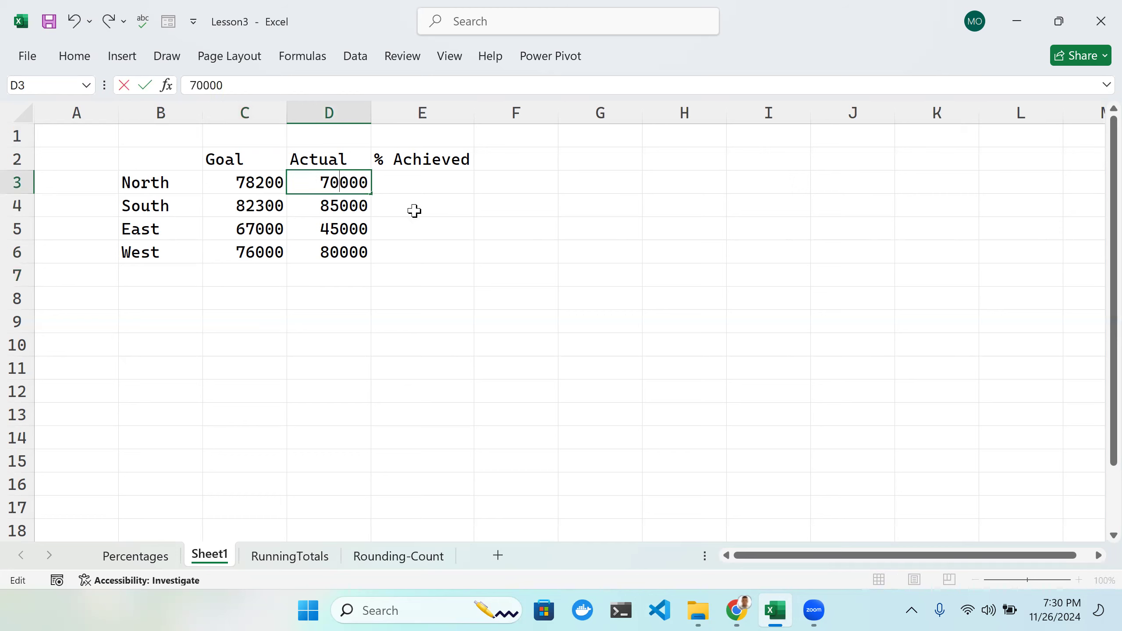
left_click(405, 182)
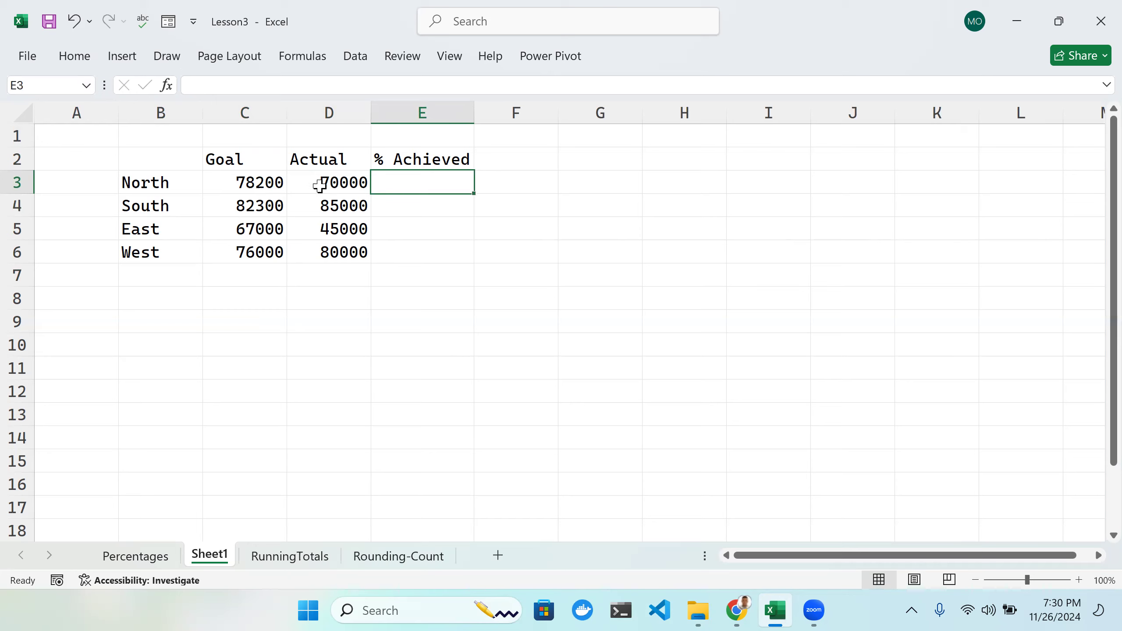
Step: Enter 60% in E3 and the decimal 0.6 in E4 to compare the two notations
double_click(405, 186)
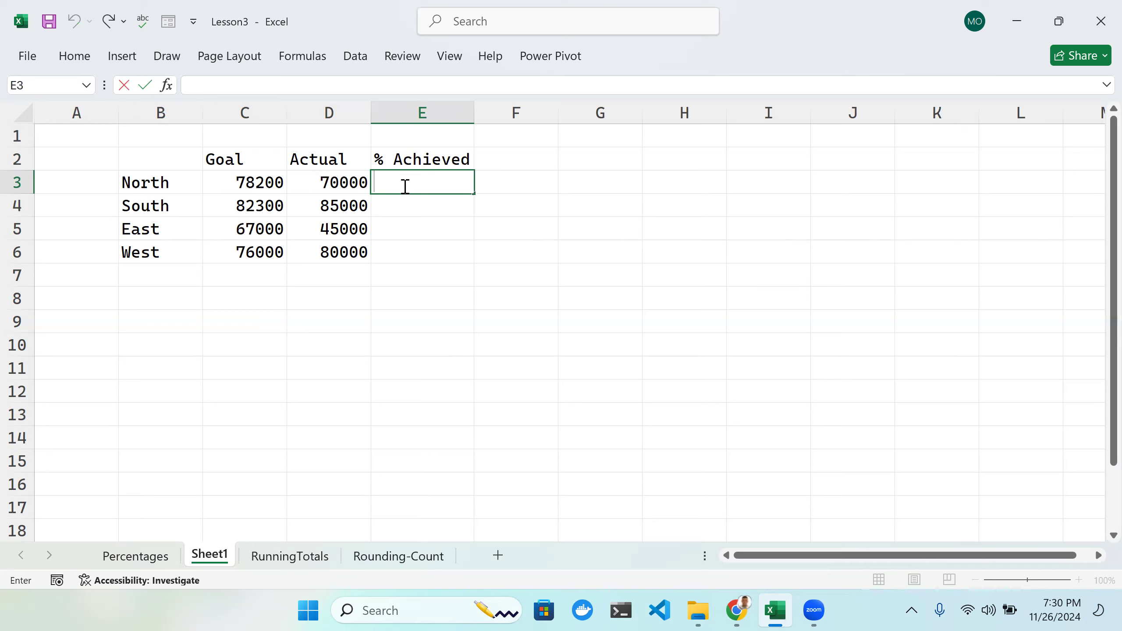
type("60%")
key("Return")
double_click(443, 199)
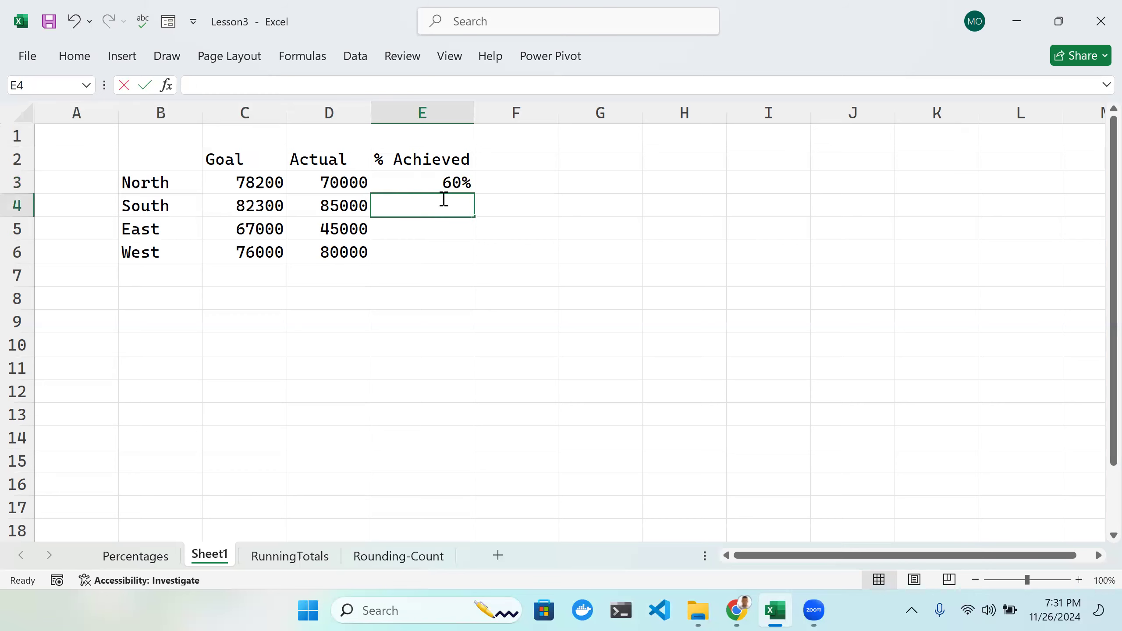
type("0.6")
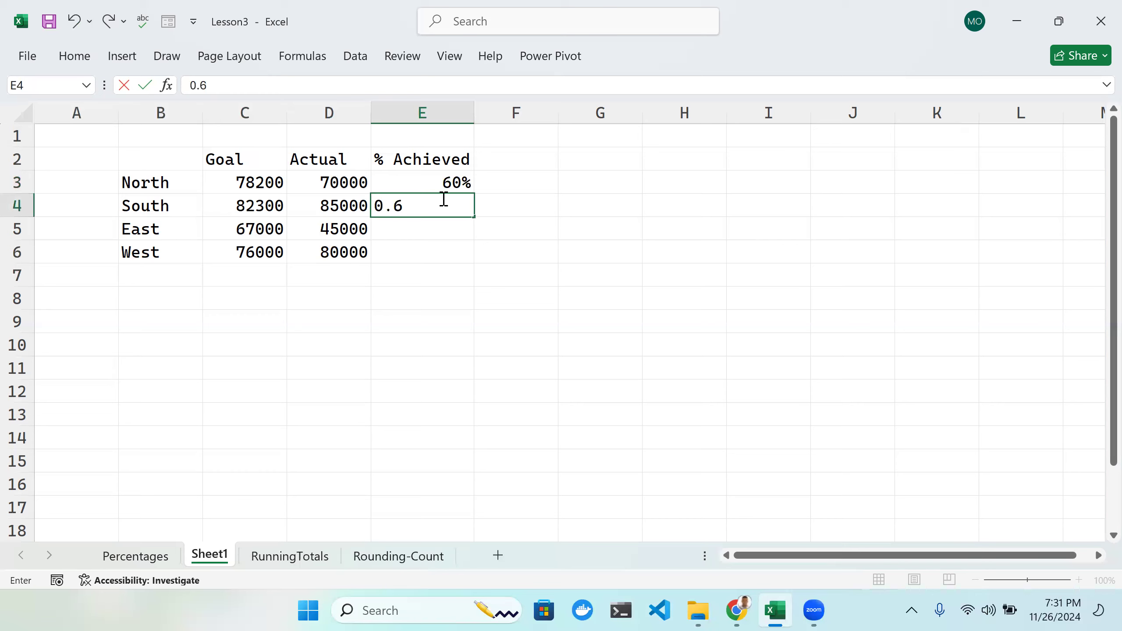
key("Return")
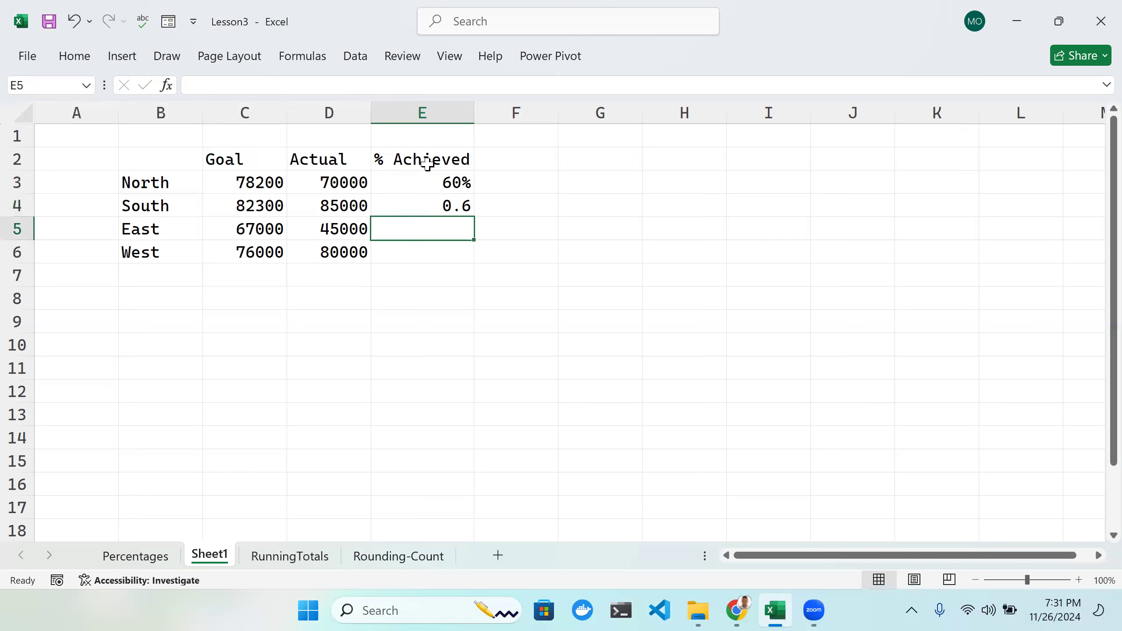
Step: Apply the percent number format to the % Achieved cells E3 through E6
left_click(423, 176)
left_click_drag(422, 177, 426, 247)
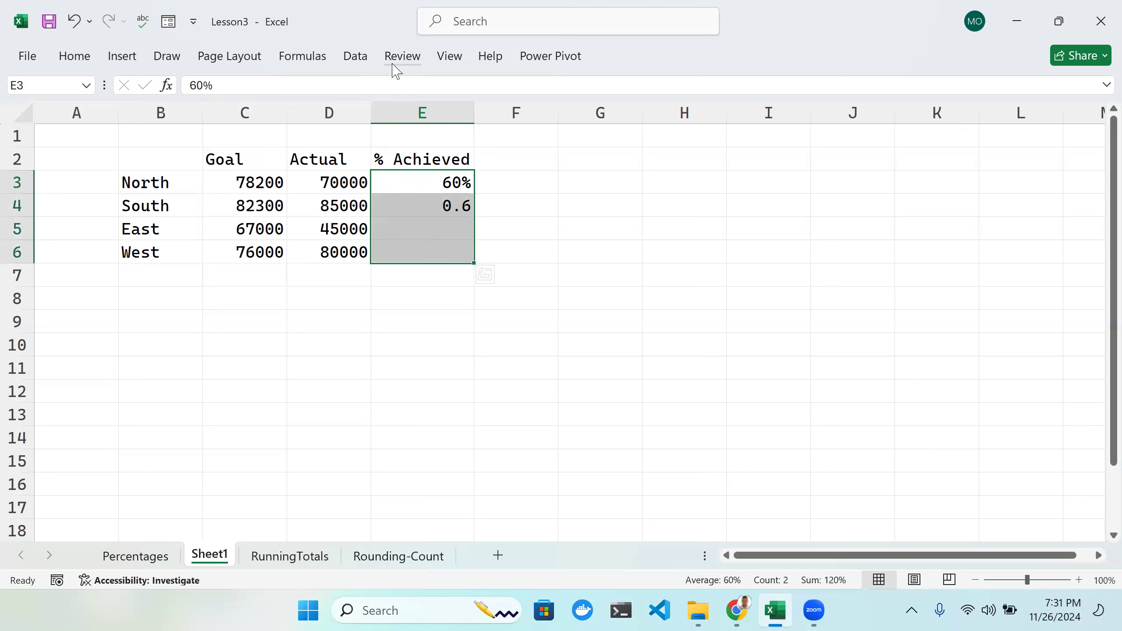
left_click(74, 56)
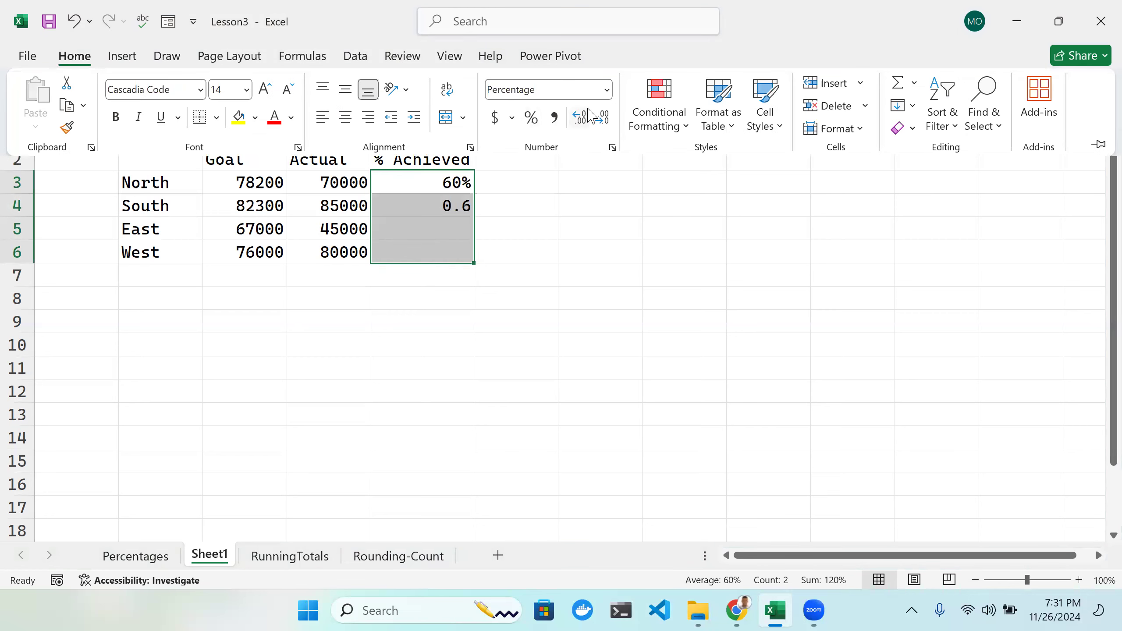
left_click(532, 118)
Step: Replace the South % Achieved value in E4 with the formula =C4/D4
left_click(464, 205)
double_click(464, 206)
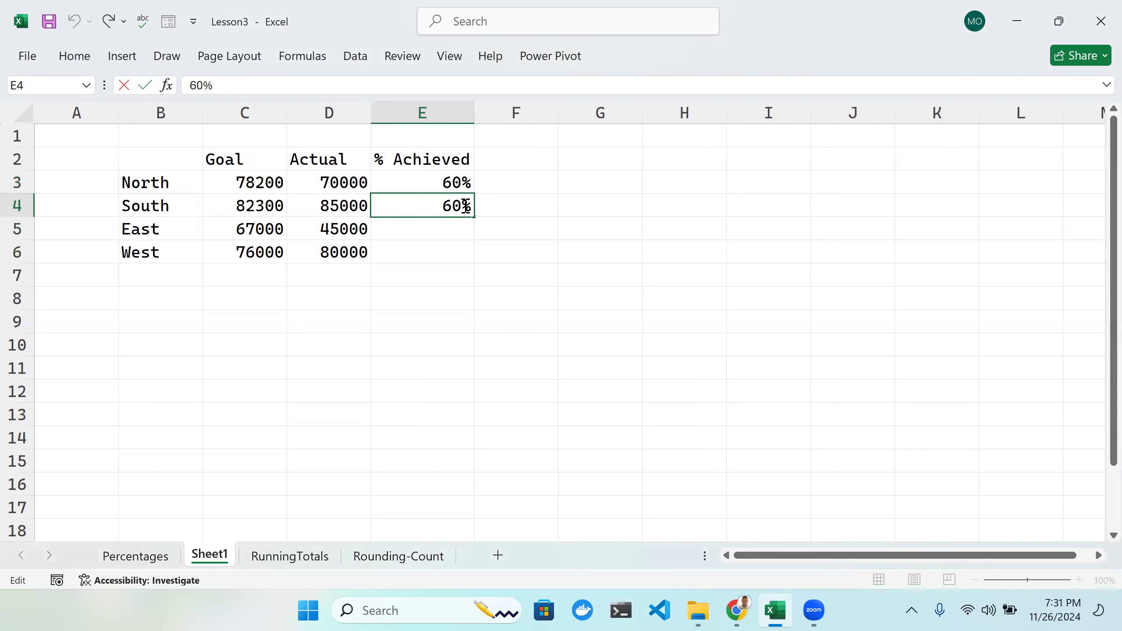
key("BackSpace")
key("BackSpace")
key("BackSpace")
type("=")
left_click(265, 206)
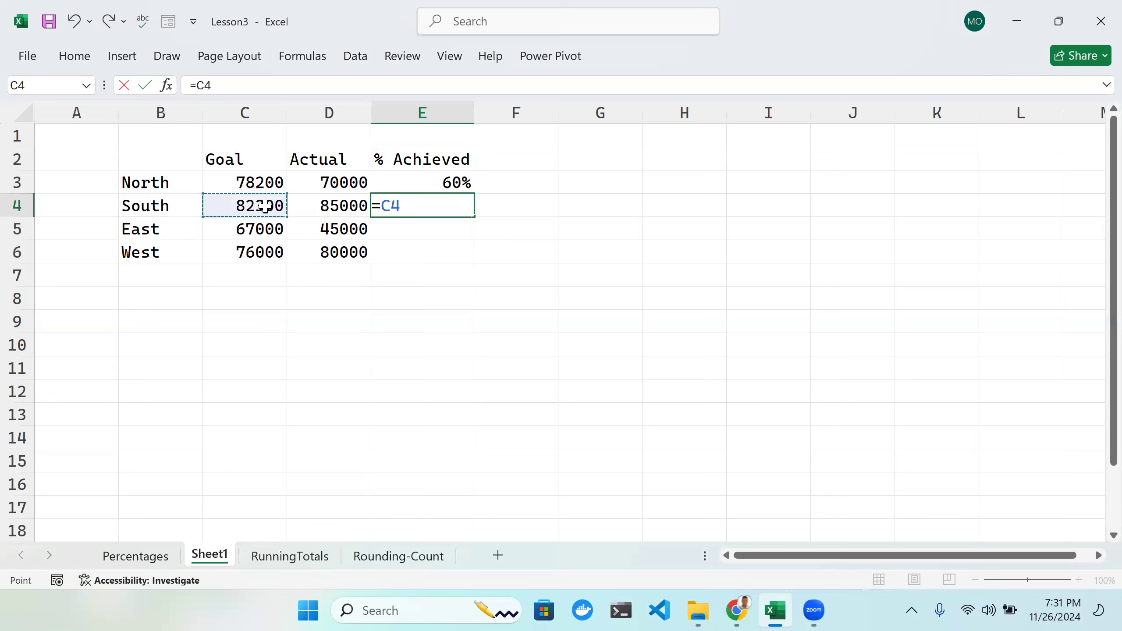
type("/")
left_click(329, 207)
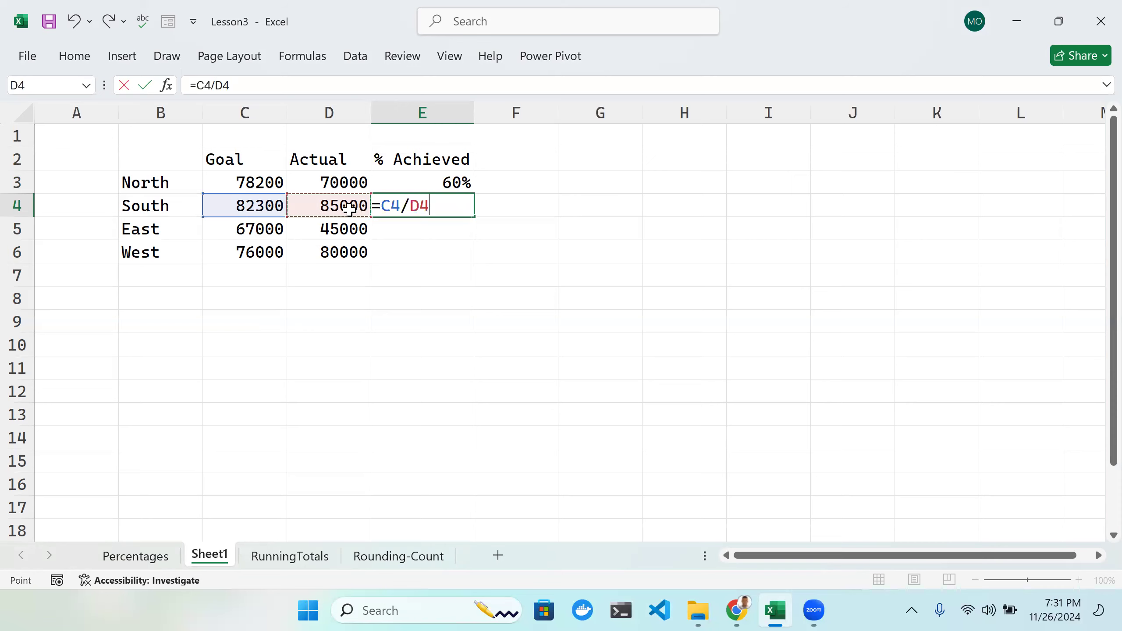
key("Return")
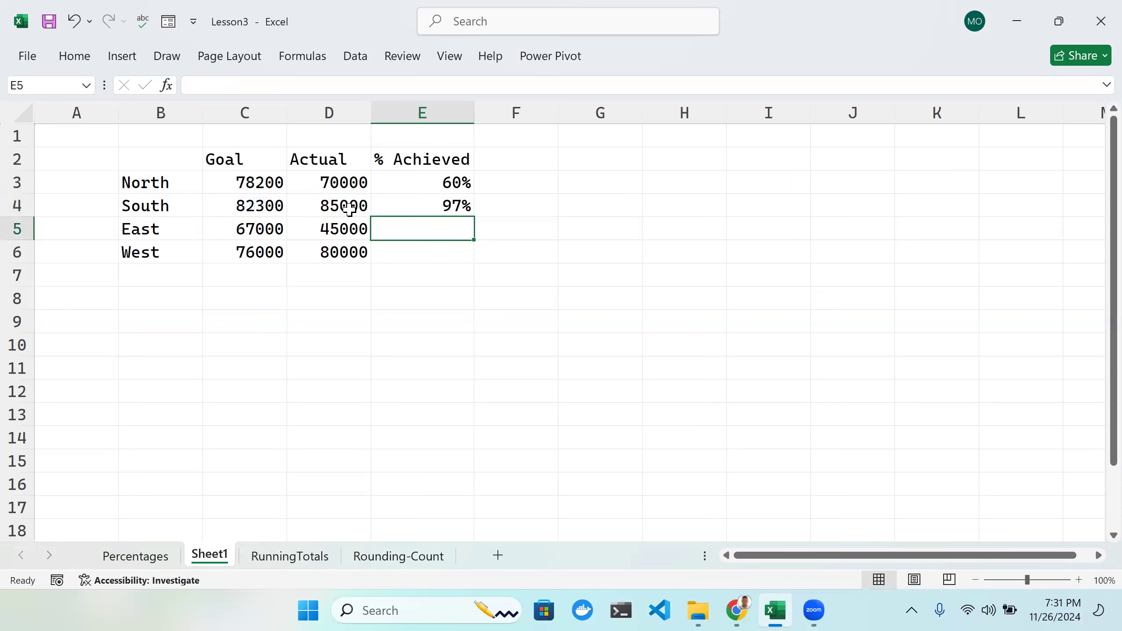
Step: Extend the formula in E4 to multiply by 100, as =C4/D4 *100
left_click(438, 206)
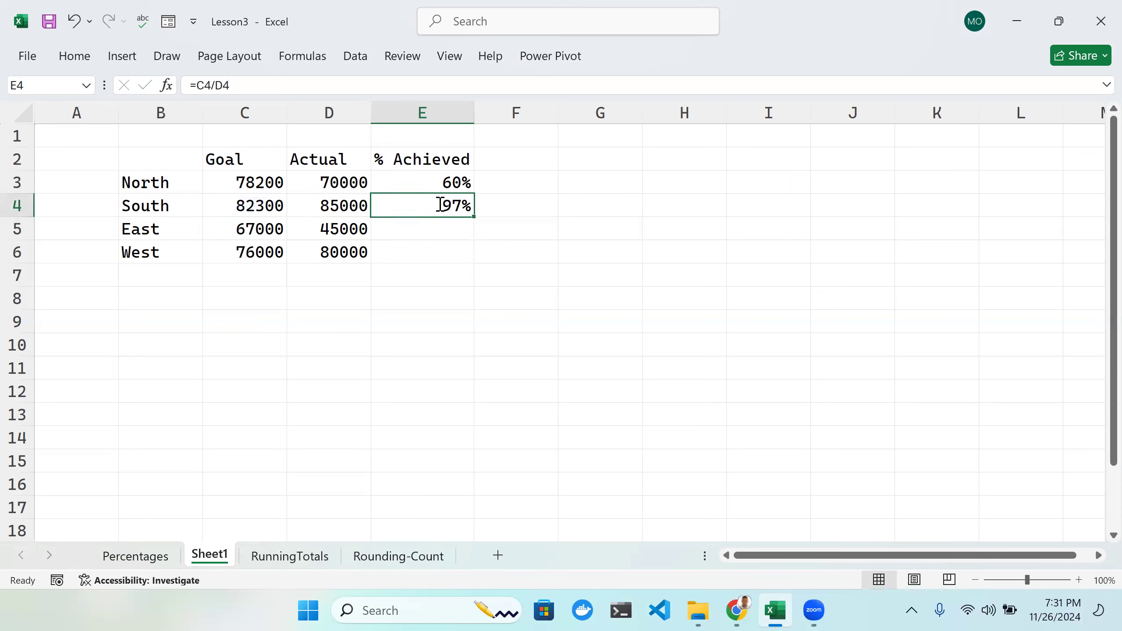
double_click(460, 211)
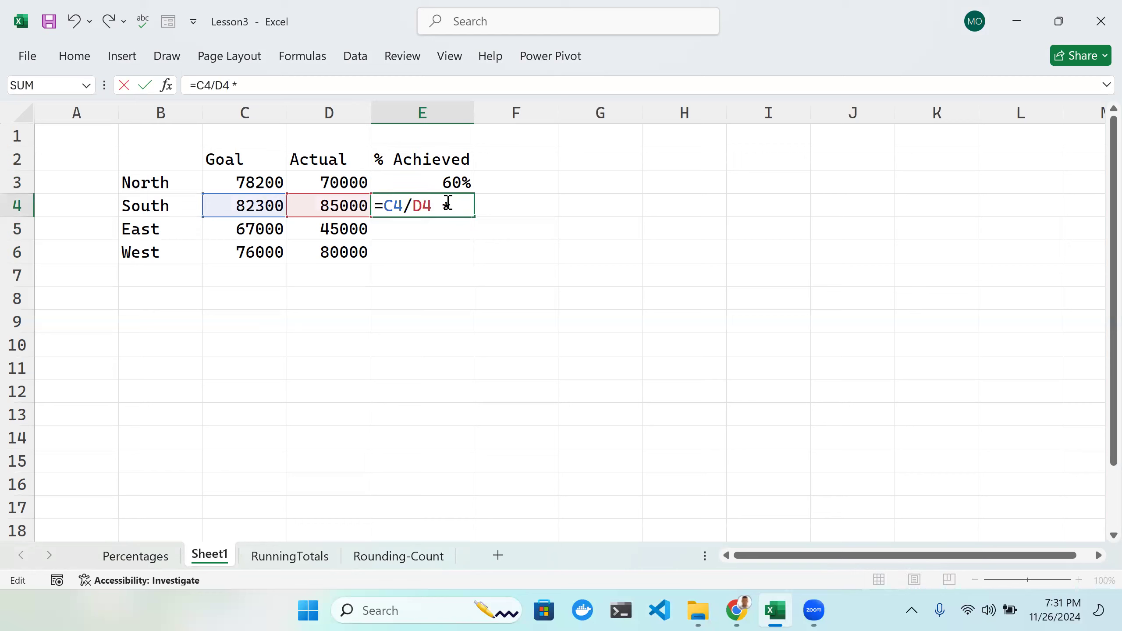
type("*100")
key("Return")
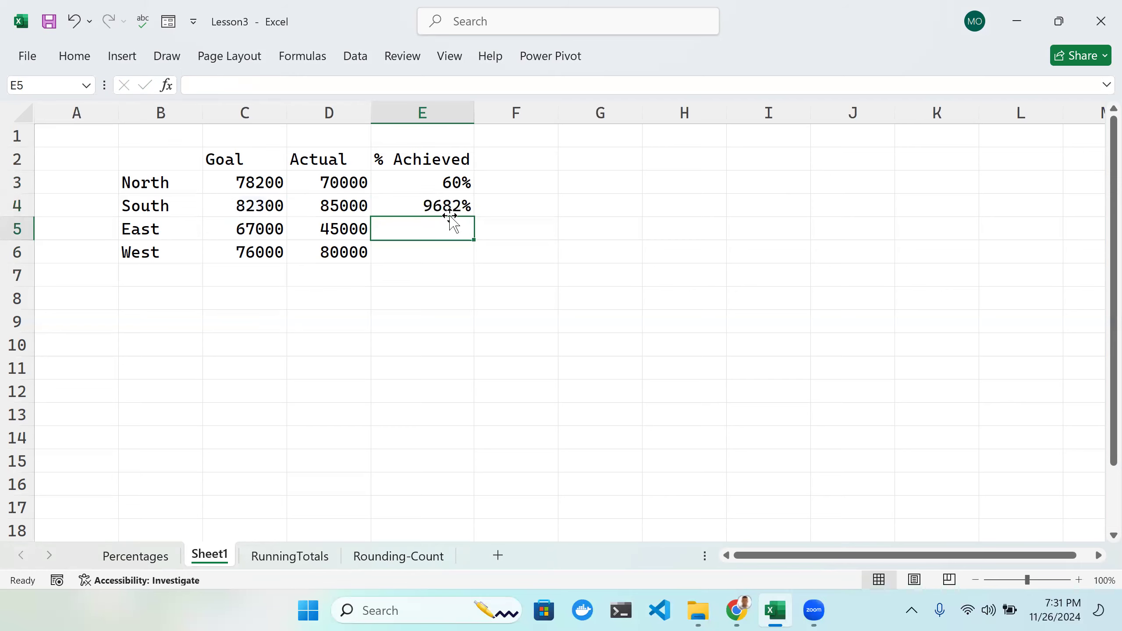
Step: Clear the whole formula from the South % Achieved cell E4
left_click(453, 208)
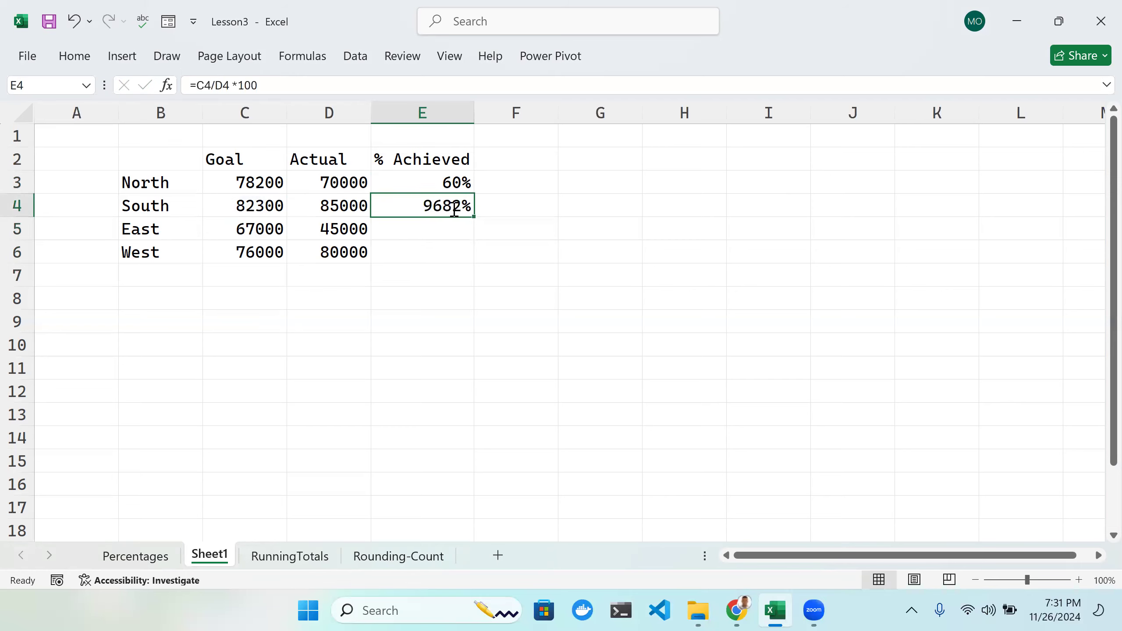
double_click(454, 208)
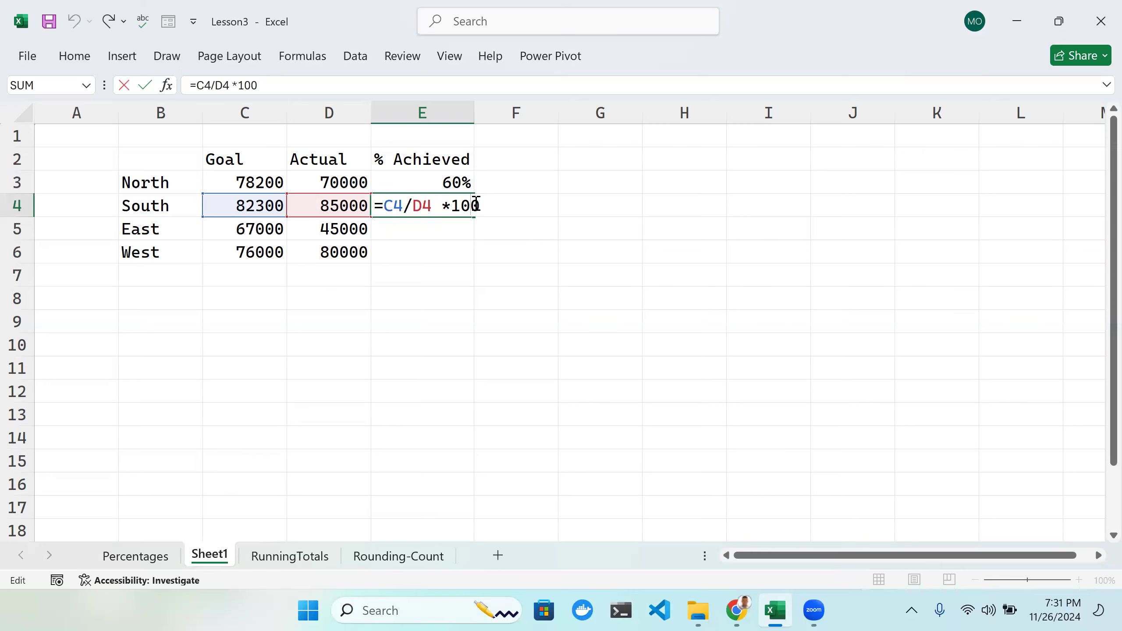
key("BackSpace")
key("BackSpace")
key("BackSpace")
key("BackSpace")
key("BackSpace")
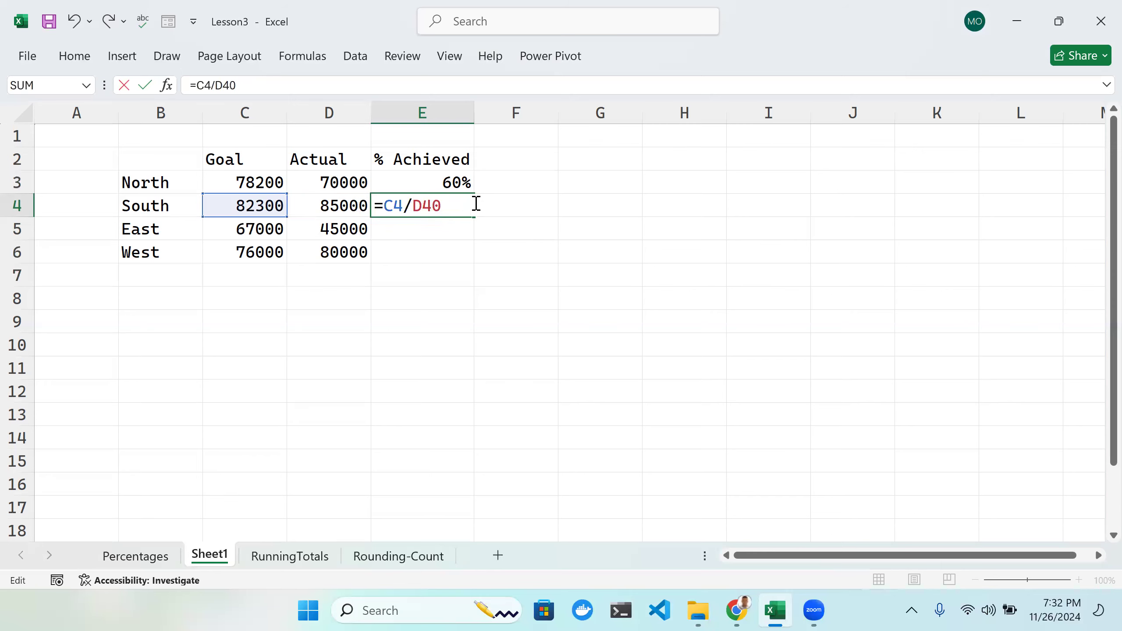
key("BackSpace")
key("BackSpace")
key("BackSpace")
key("BackSpace")
key("BackSpace")
key("BackSpace")
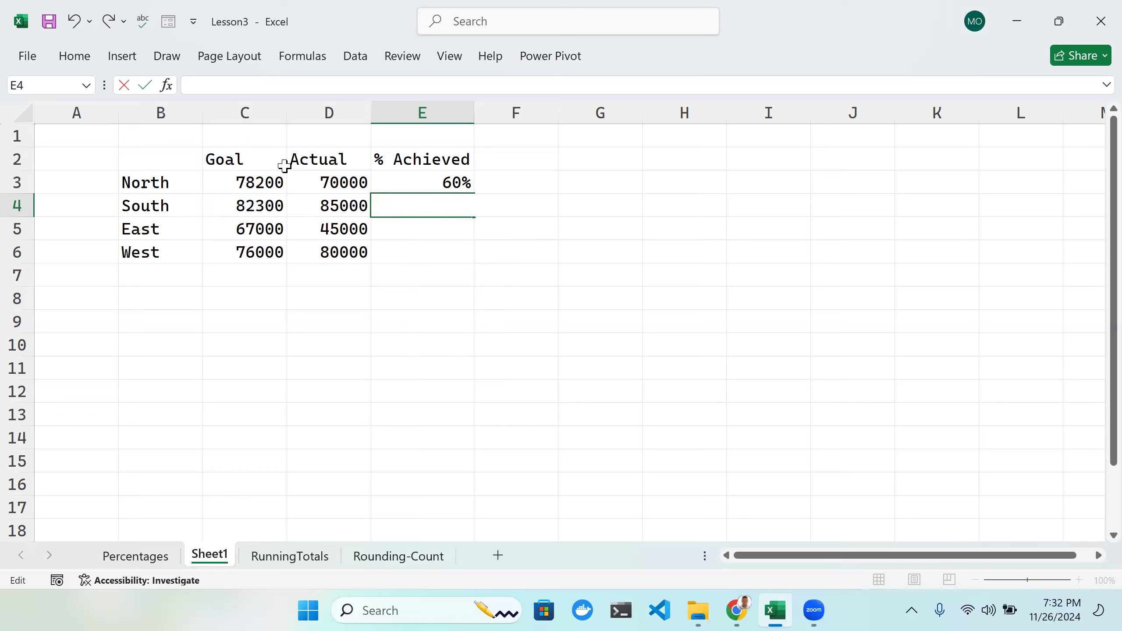
left_click(451, 183)
Step: Replace the North % Achieved value in E3 with the formula =D3/C3, dividing actual by goal
double_click(472, 182)
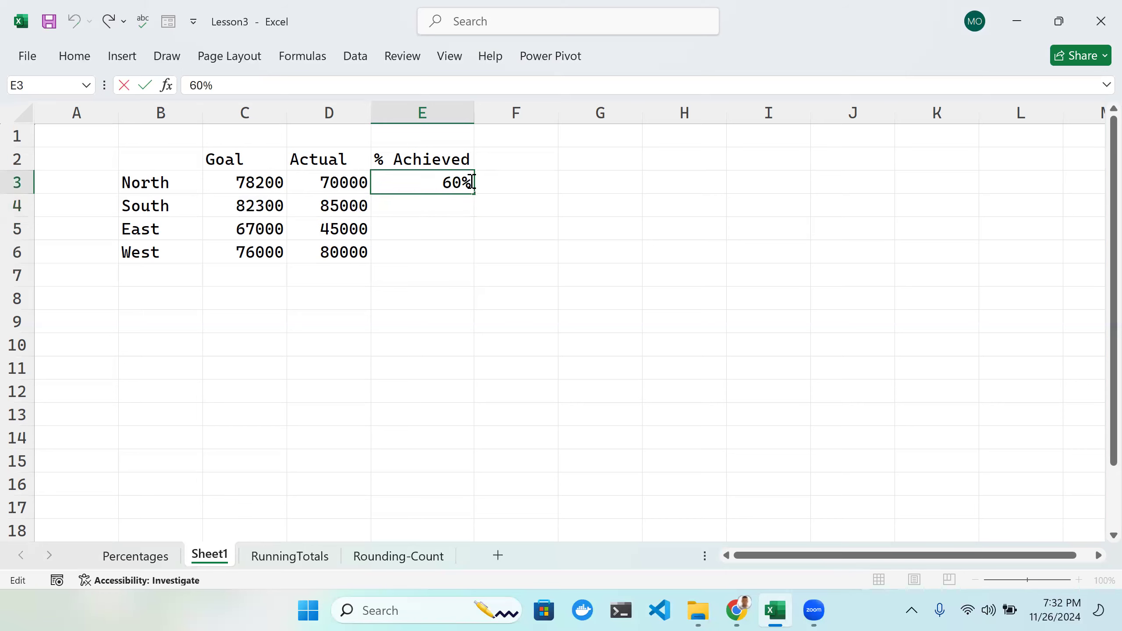
key("BackSpace")
key("BackSpace")
key("BackSpace")
type("=")
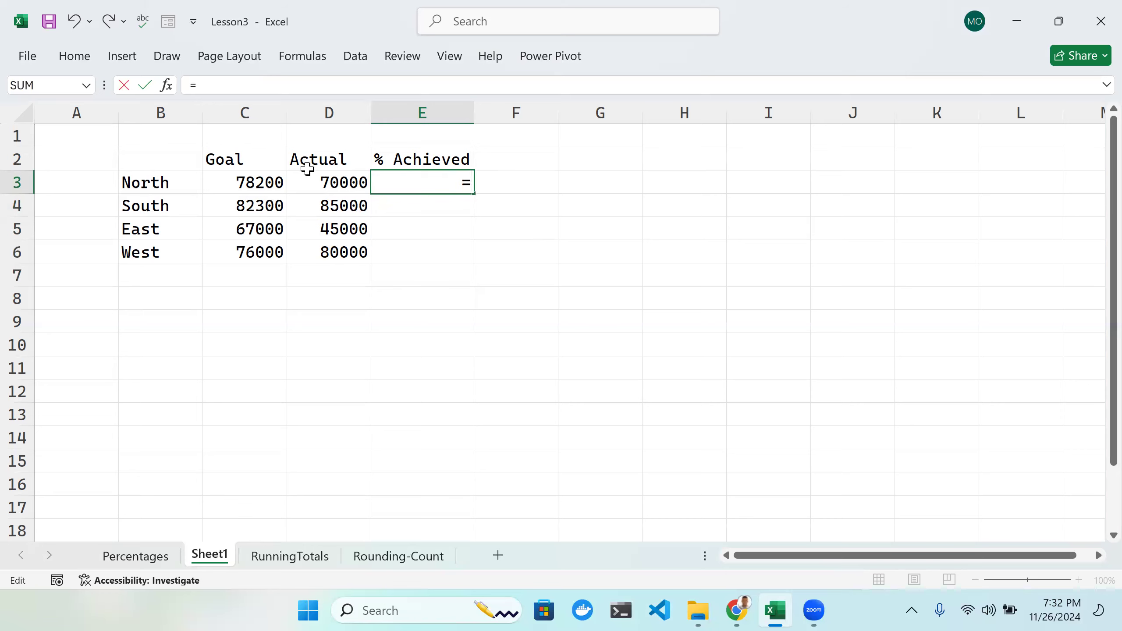
left_click(356, 184)
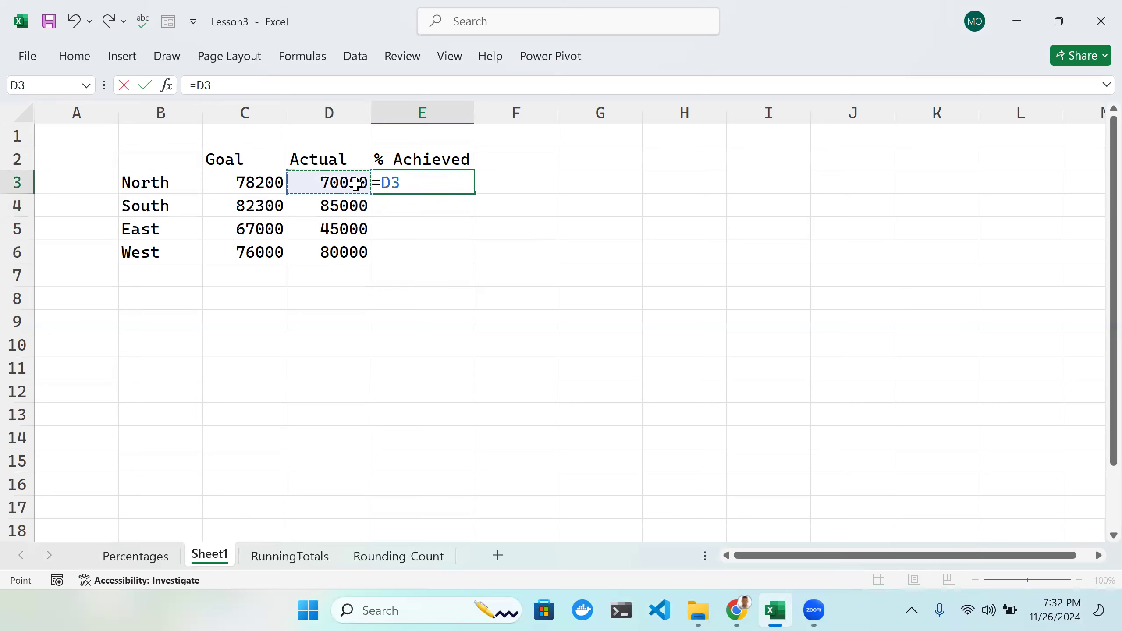
type("/")
left_click(269, 185)
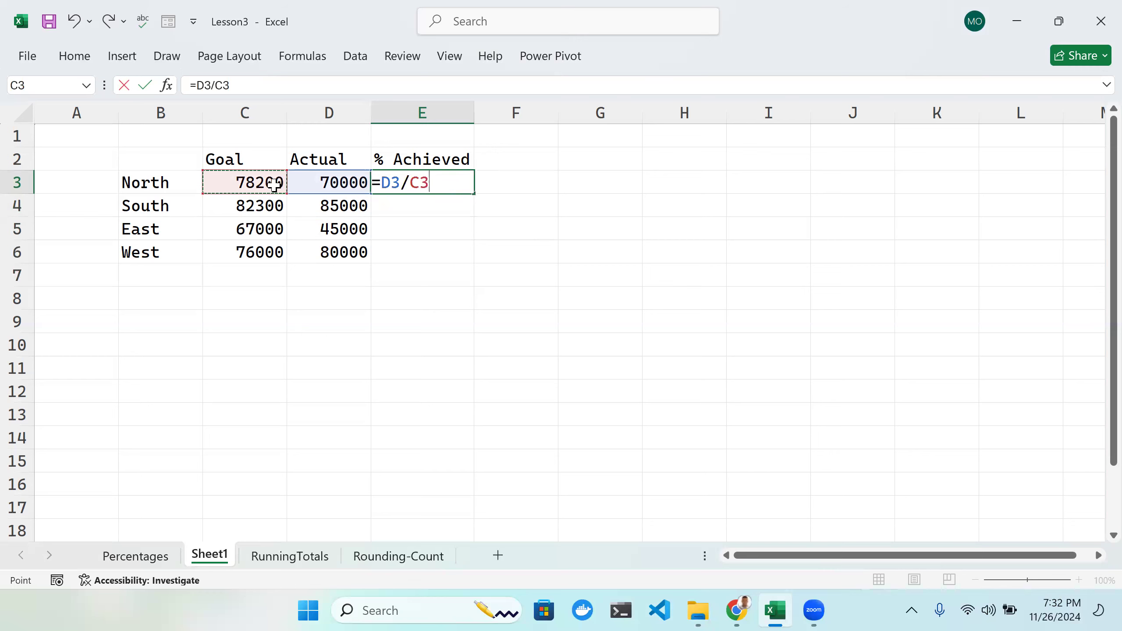
key("Return")
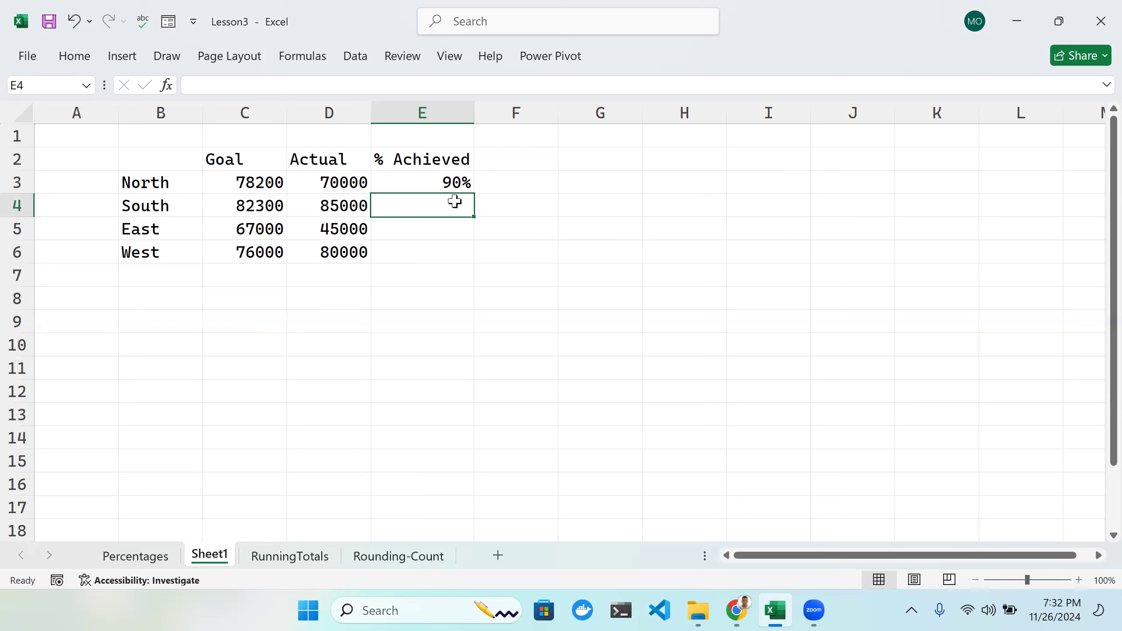
Step: Fill the North % Achieved formula =D3/C3 from E3 down through the West row, E6
left_click(437, 176)
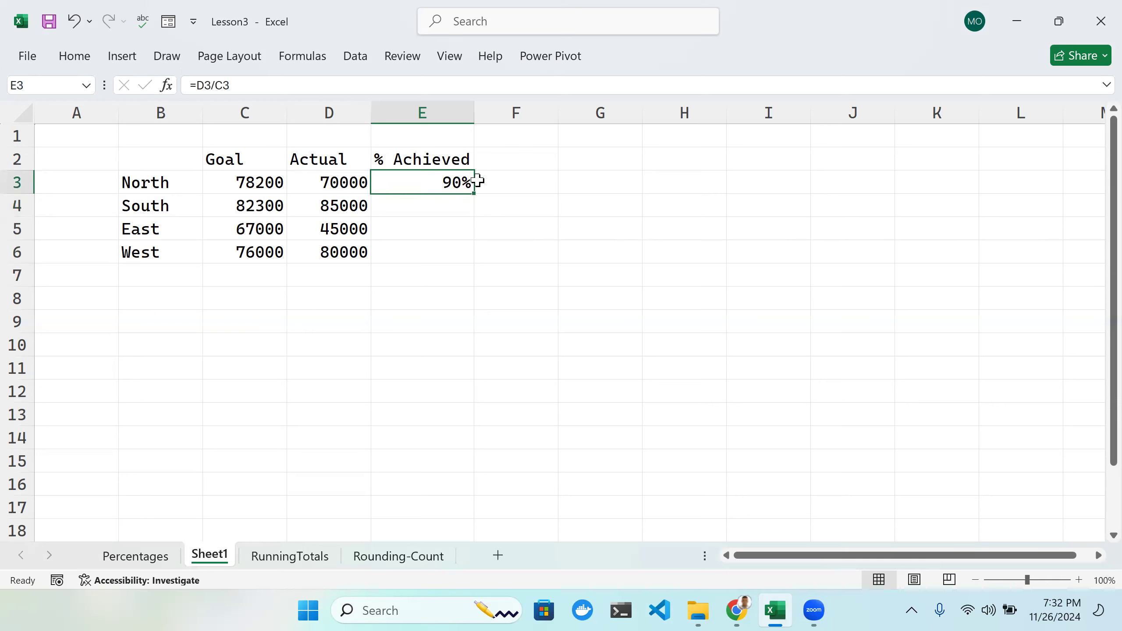
double_click(461, 181)
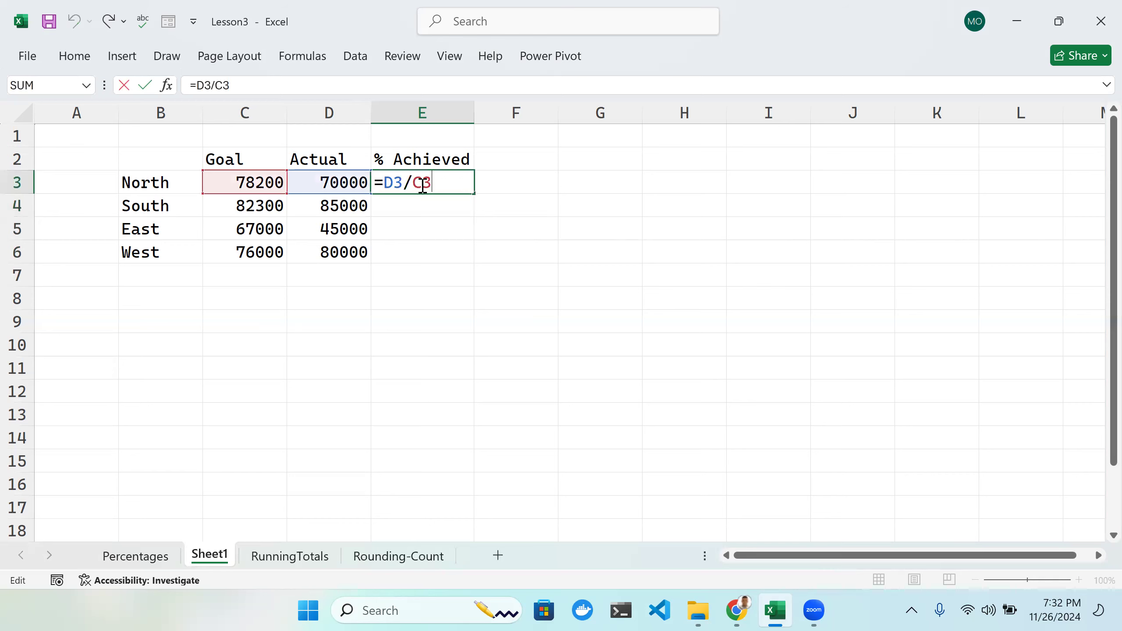
key("Return")
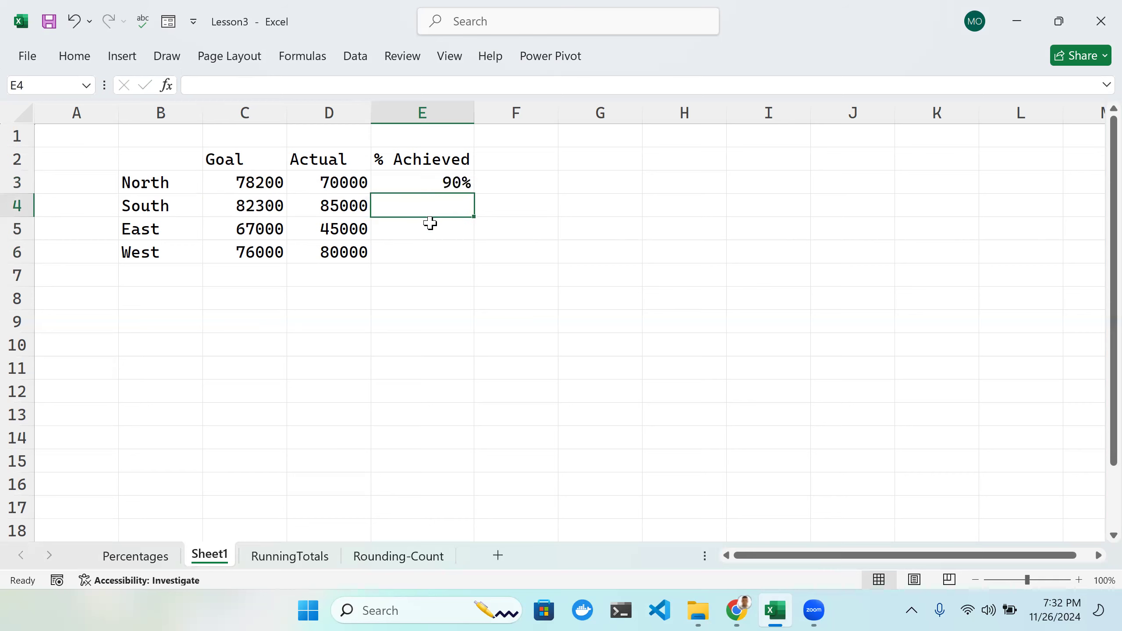
left_click(465, 184)
left_click_drag(473, 194, 491, 243)
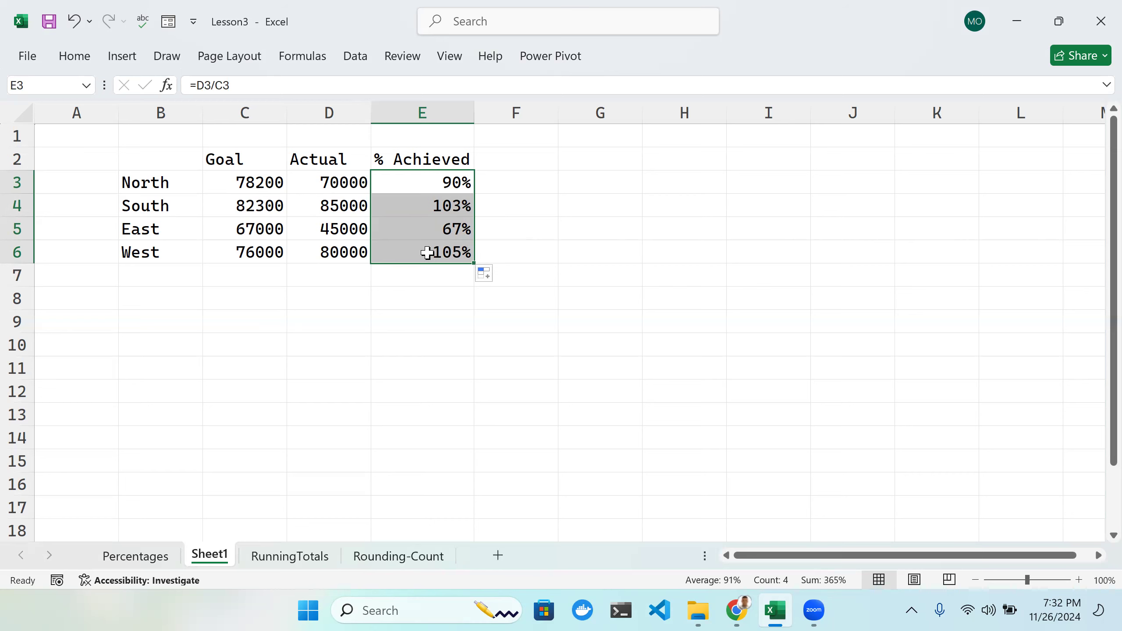
Step: Apply the custom header cell style to the region names in B3:B6 and the column headings in C2:E2
left_click(144, 183)
left_click_drag(146, 203, 154, 246)
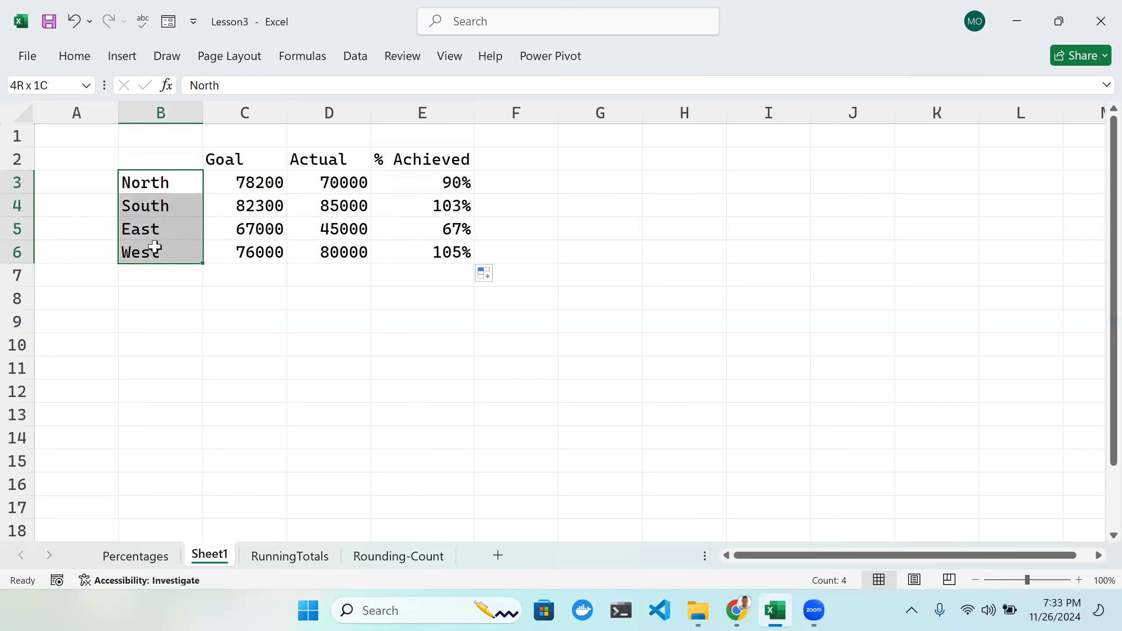
left_click(215, 159)
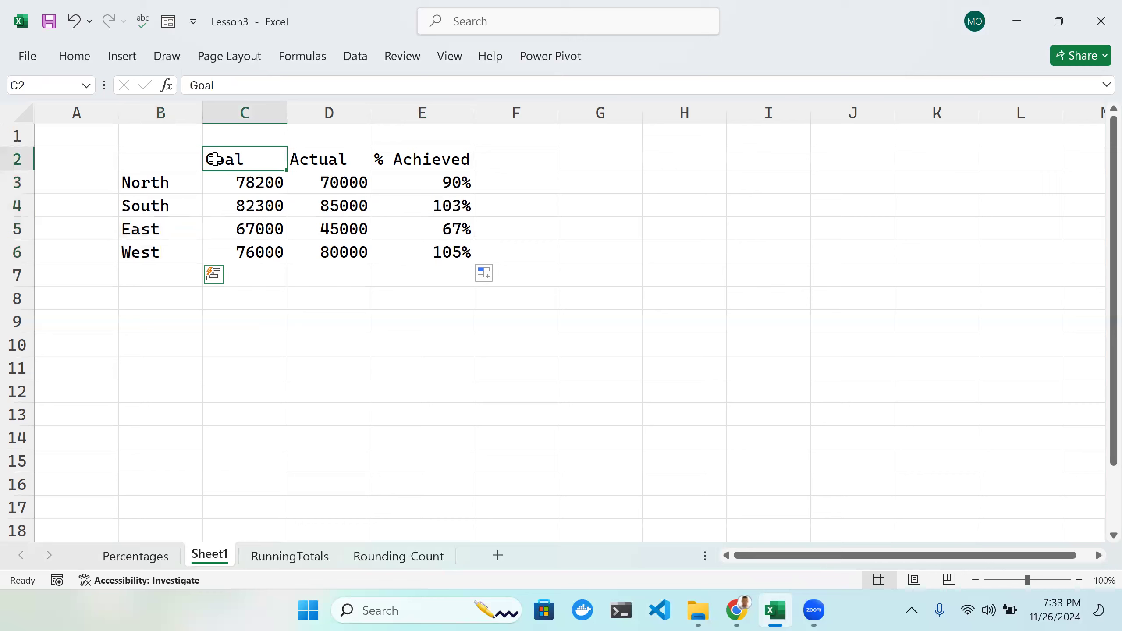
left_click(166, 182)
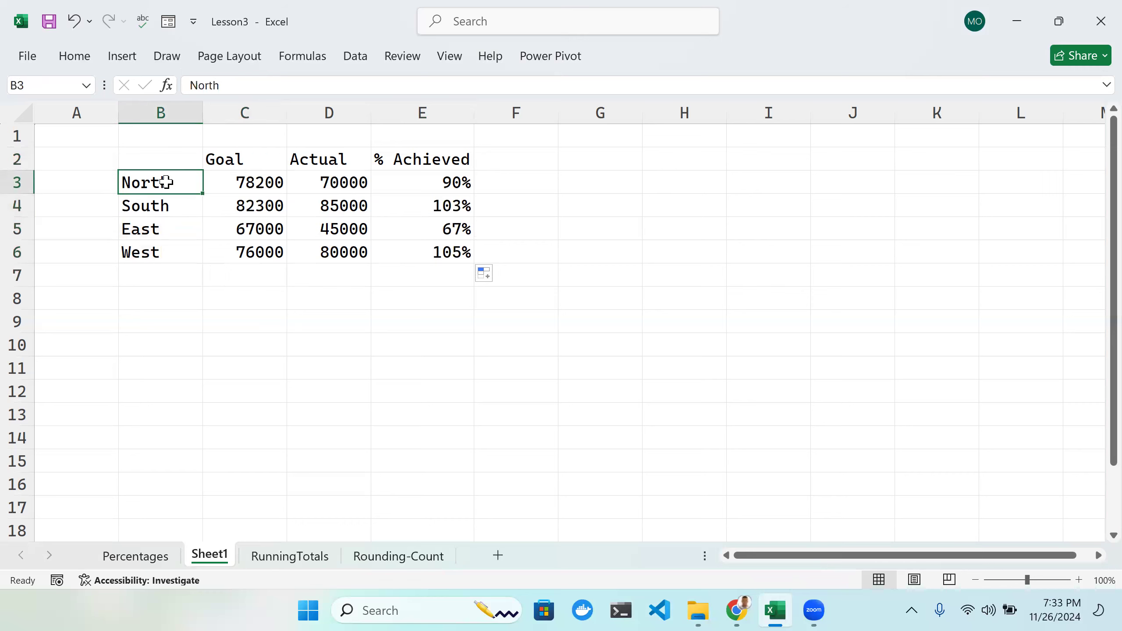
left_click_drag(166, 182, 165, 245)
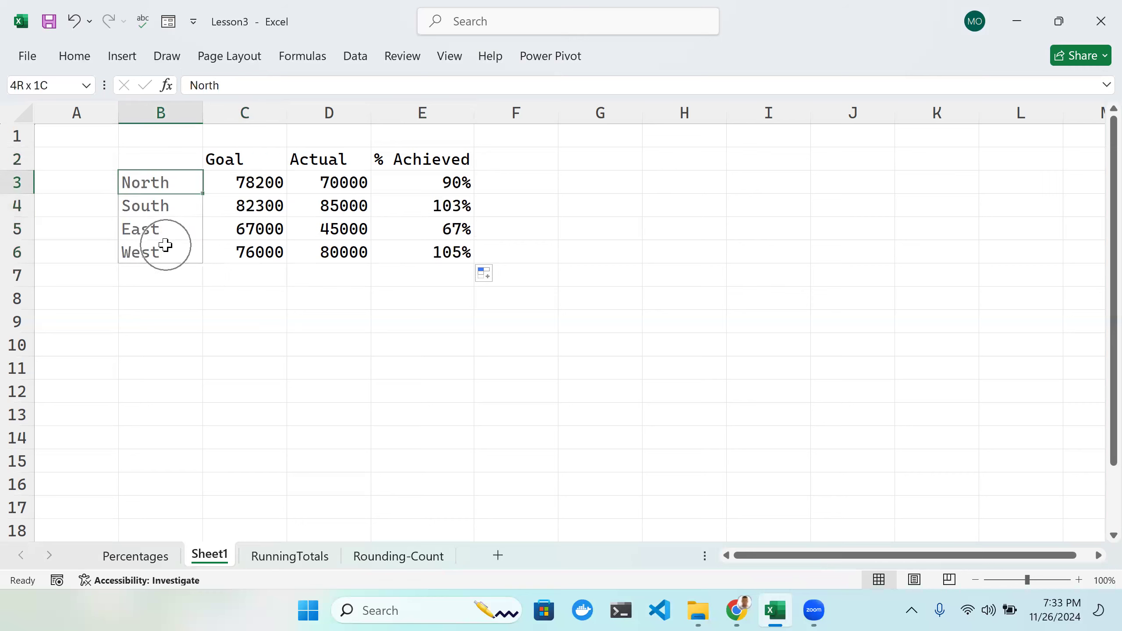
left_click(168, 236)
left_click_drag(165, 182, 165, 251)
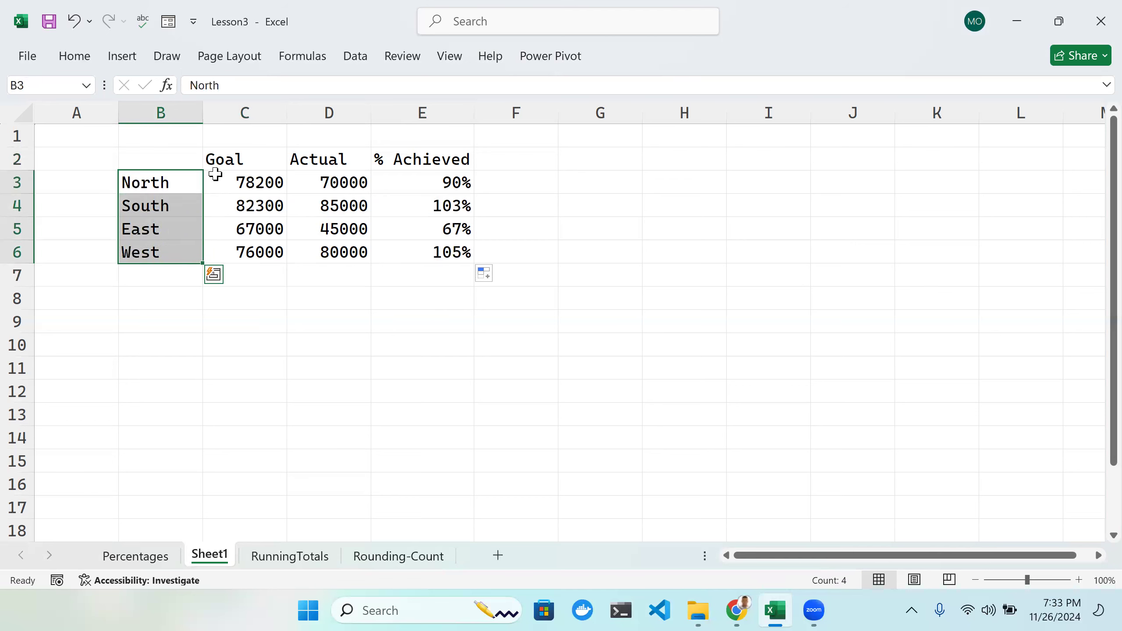
left_click_drag(217, 163, 400, 159)
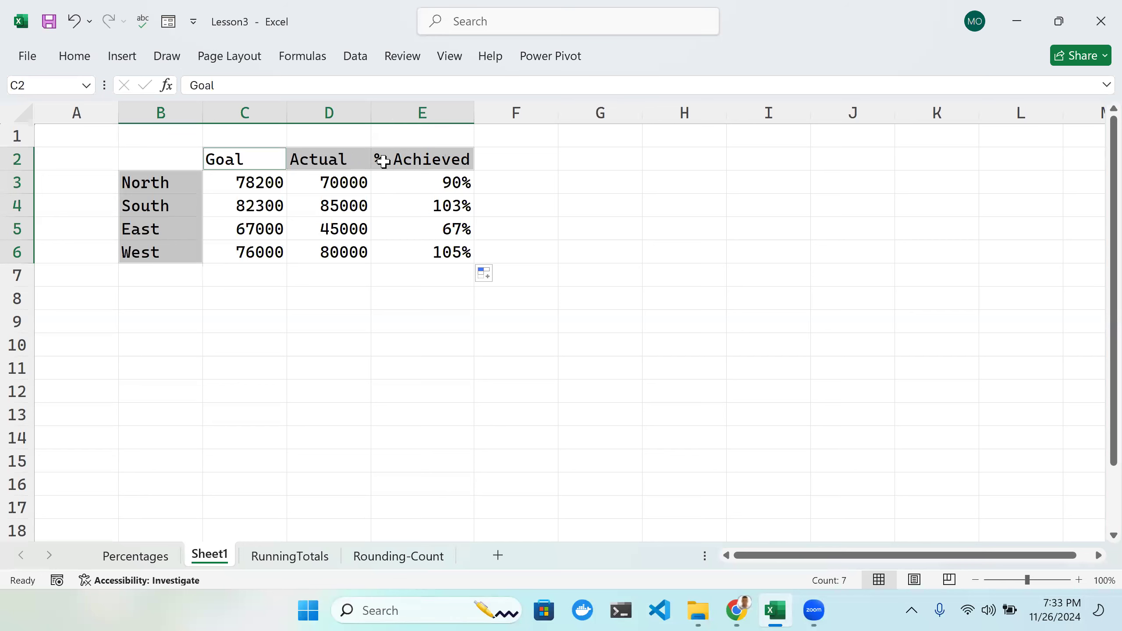
left_click(88, 59)
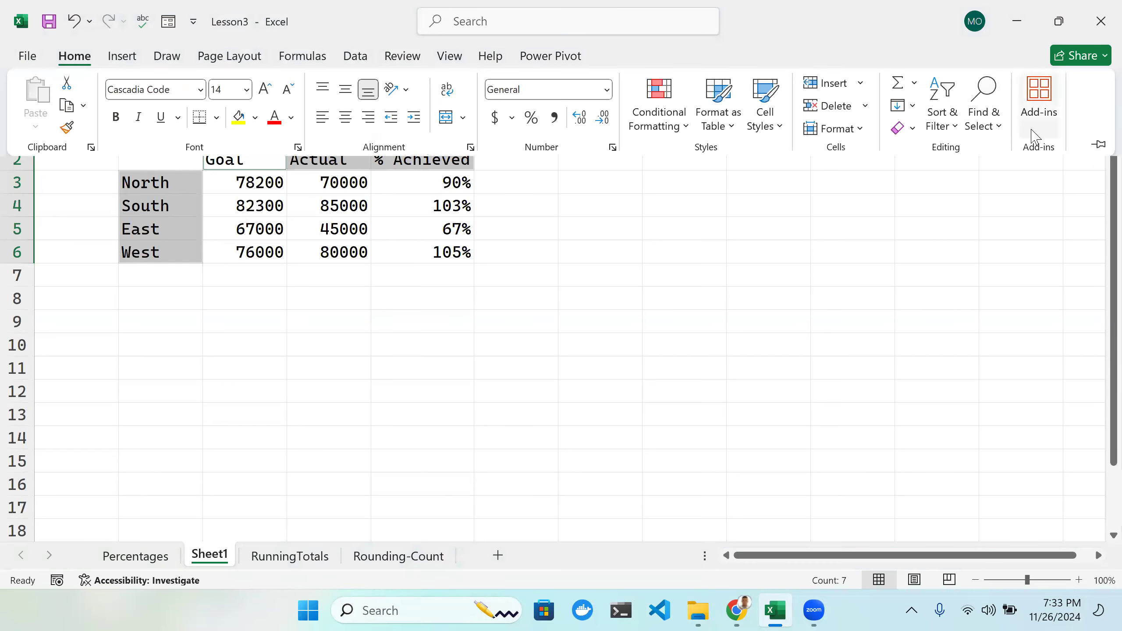
left_click(1098, 145)
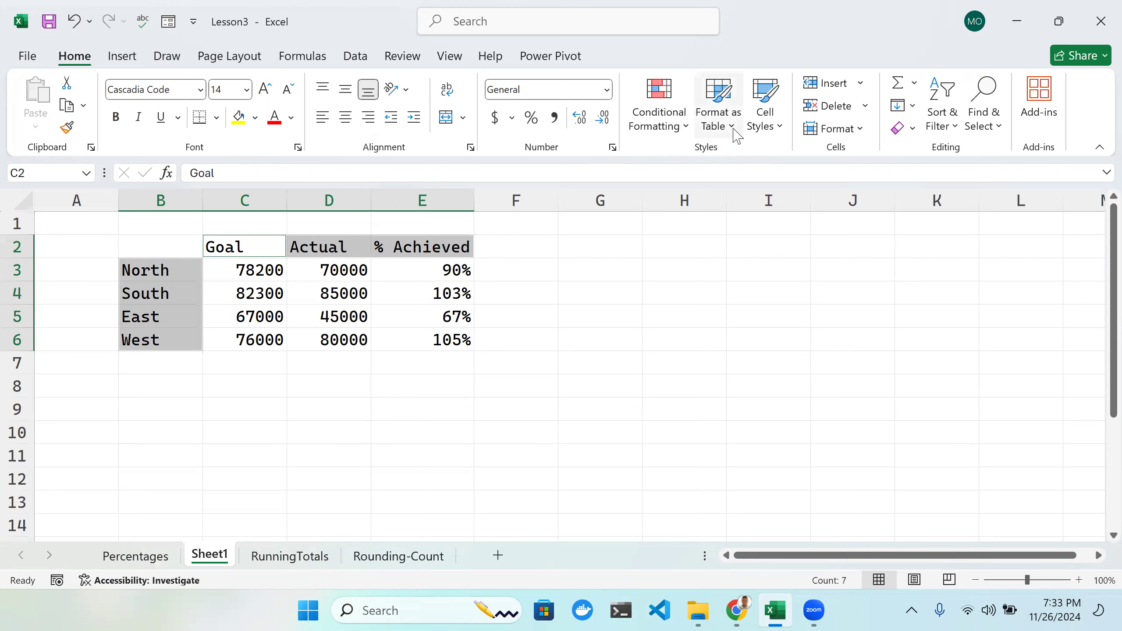
left_click(779, 132)
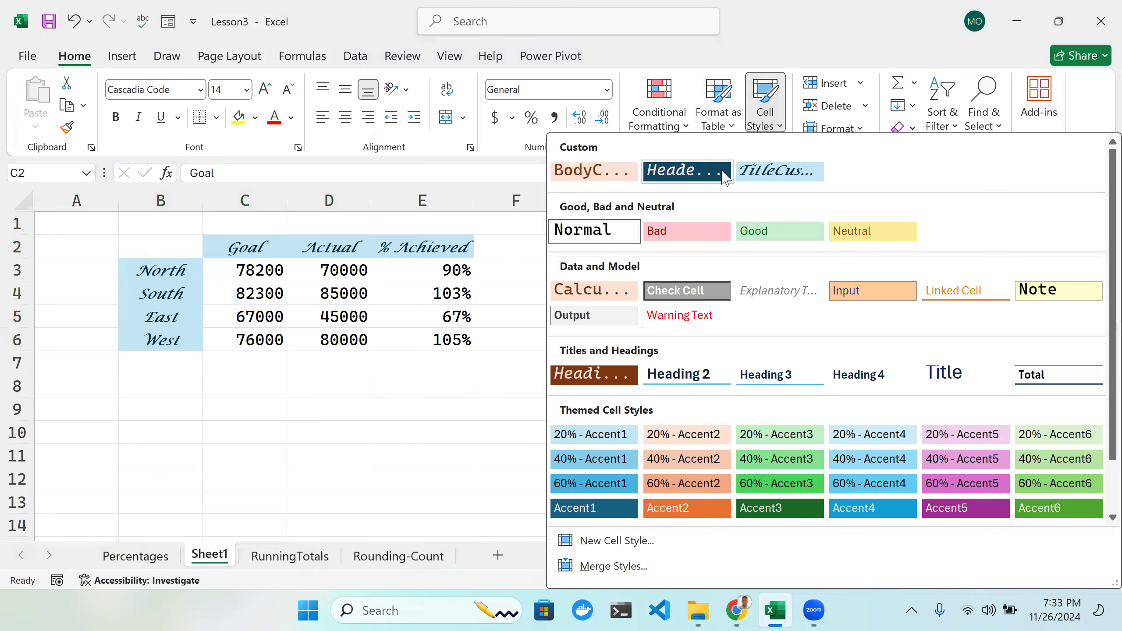
left_click(707, 172)
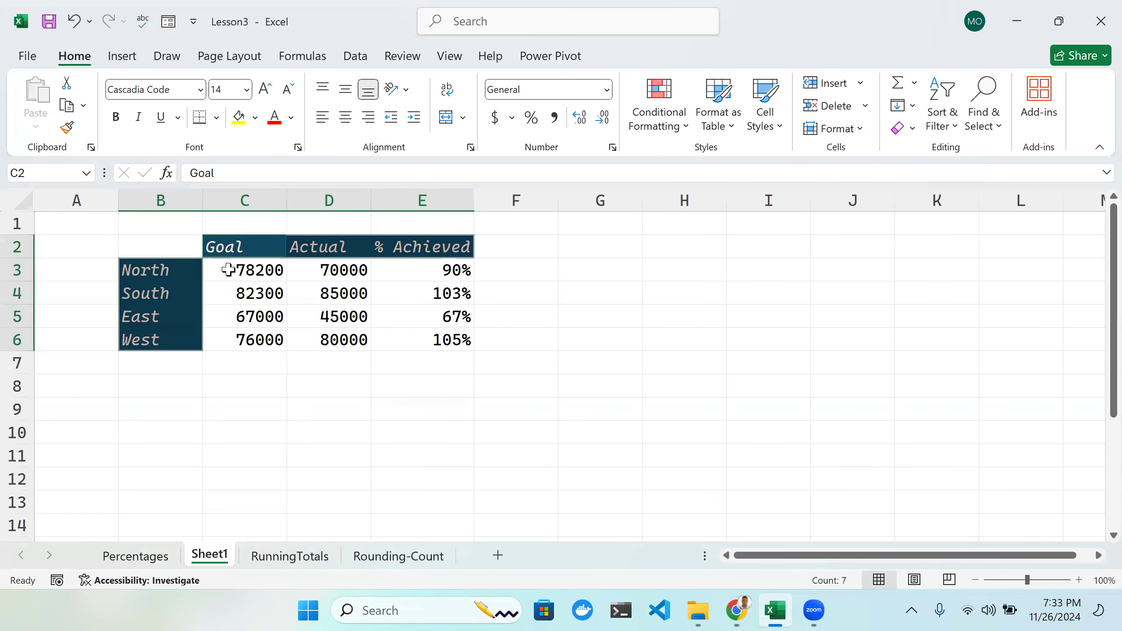
Step: Merge and center cells C1:E1 above the column headings
left_click(207, 226)
left_click_drag(209, 227, 401, 231)
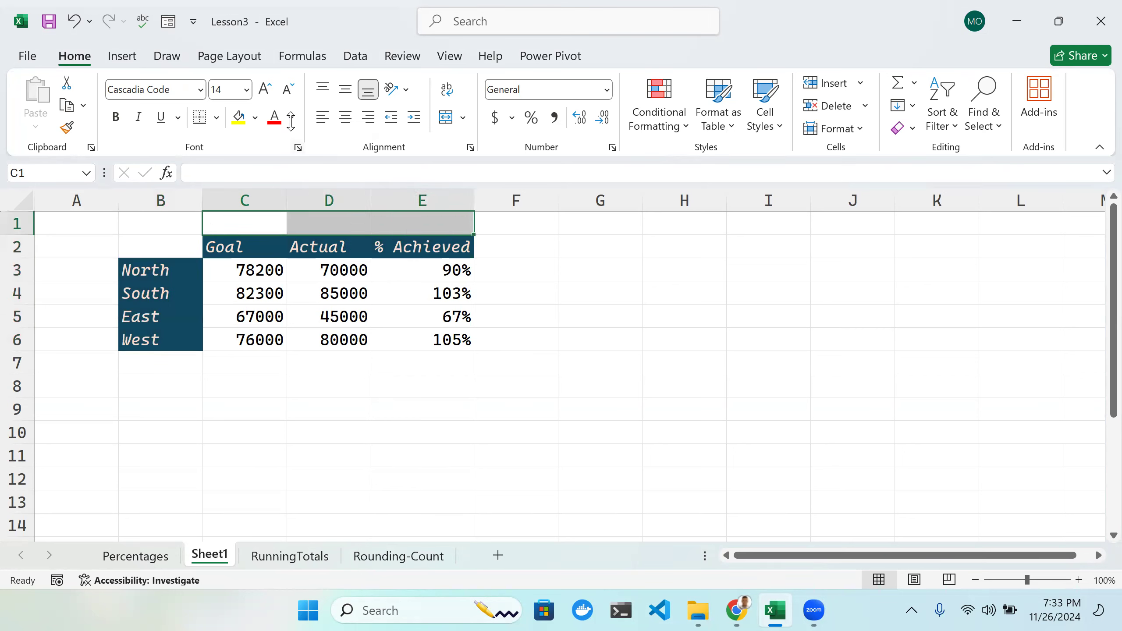
left_click(460, 116)
left_click(479, 142)
Step: Enter the title "Calculating % of achieved" in the merged cell above the table headings
double_click(329, 223)
type("Calcula")
type("tin")
type("ng ")
type("p")
key("BackSpace")
type("%")
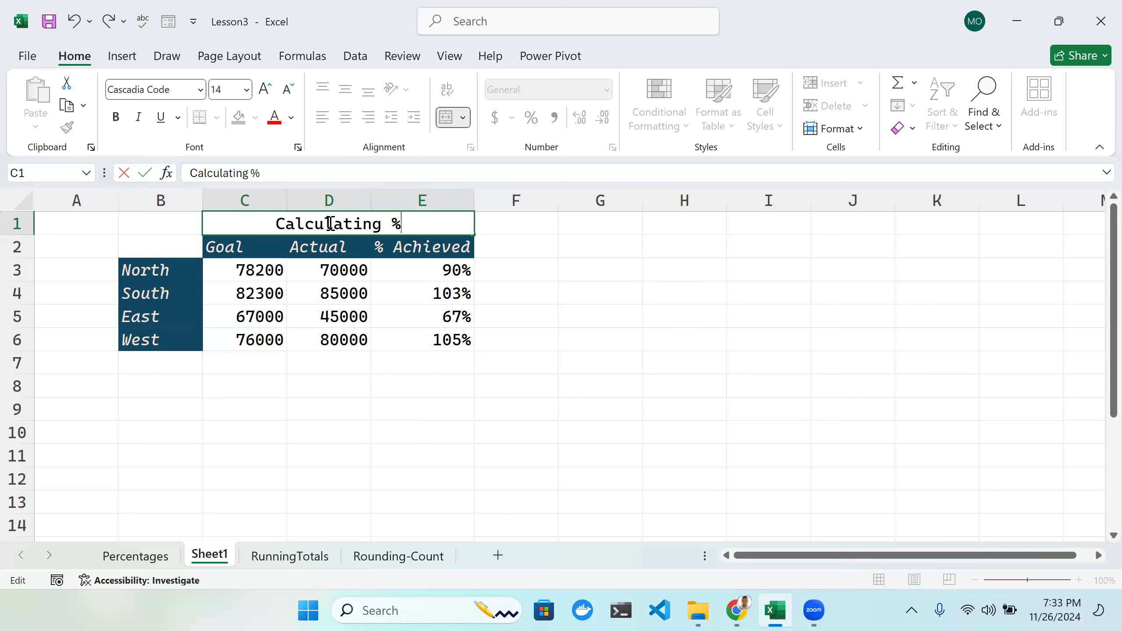
type(" of achie")
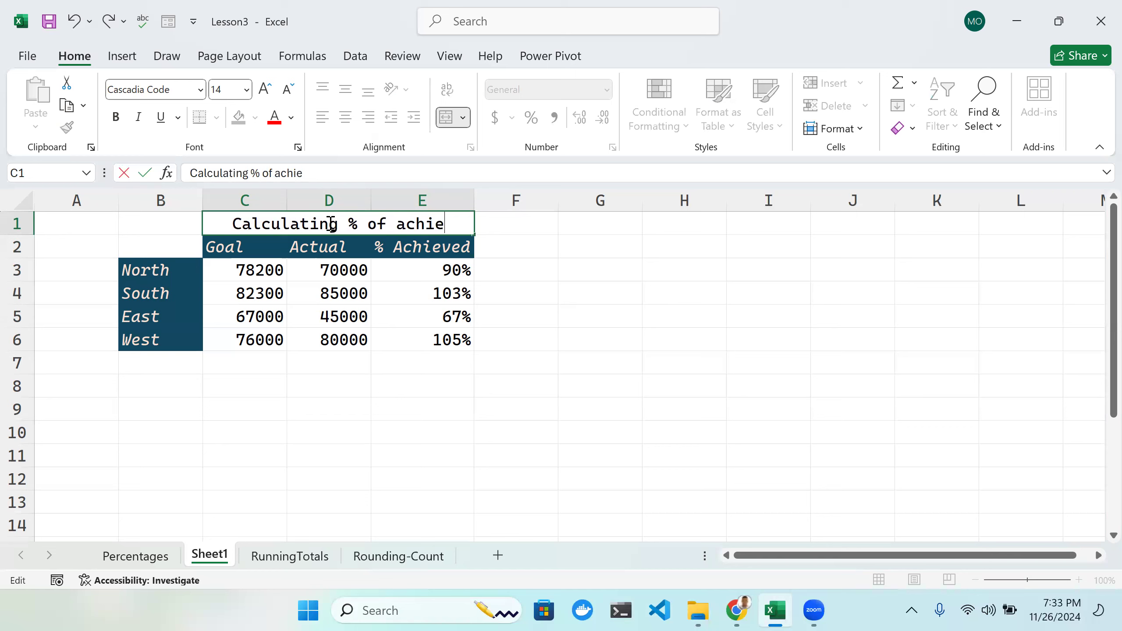
type("ved")
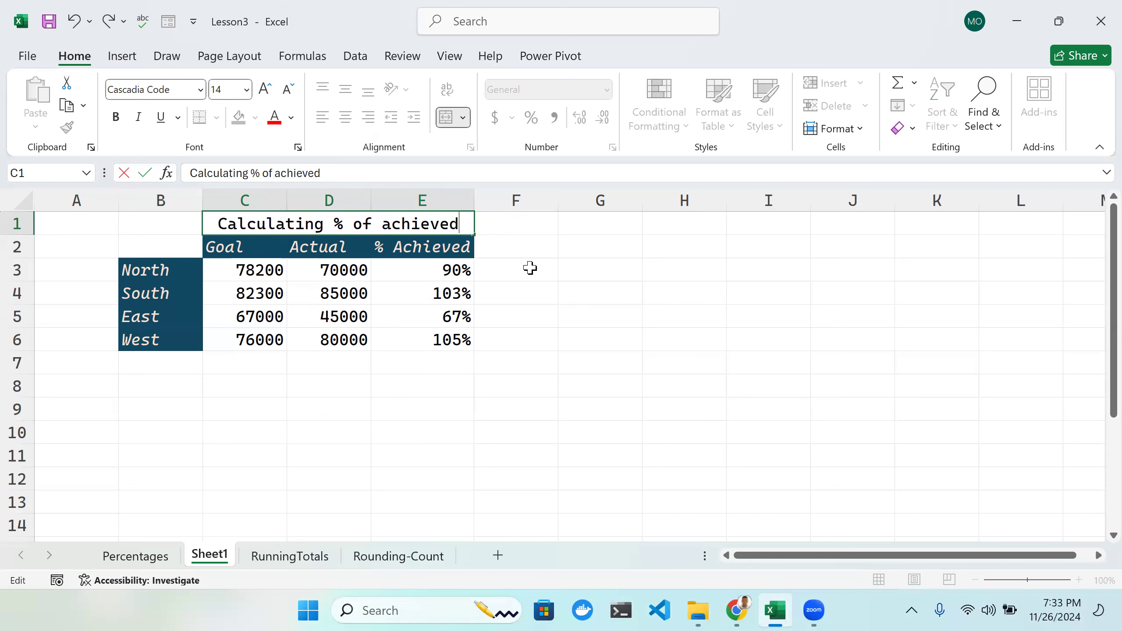
left_click(558, 316)
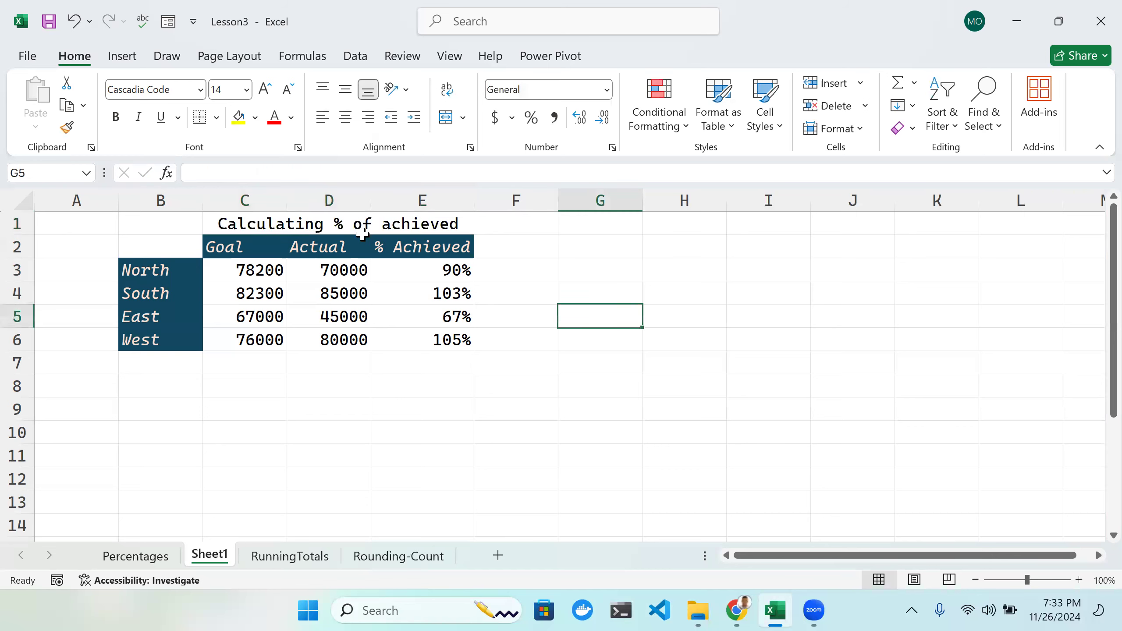
Step: Apply the custom title cell style to the table title in C1
left_click(252, 224)
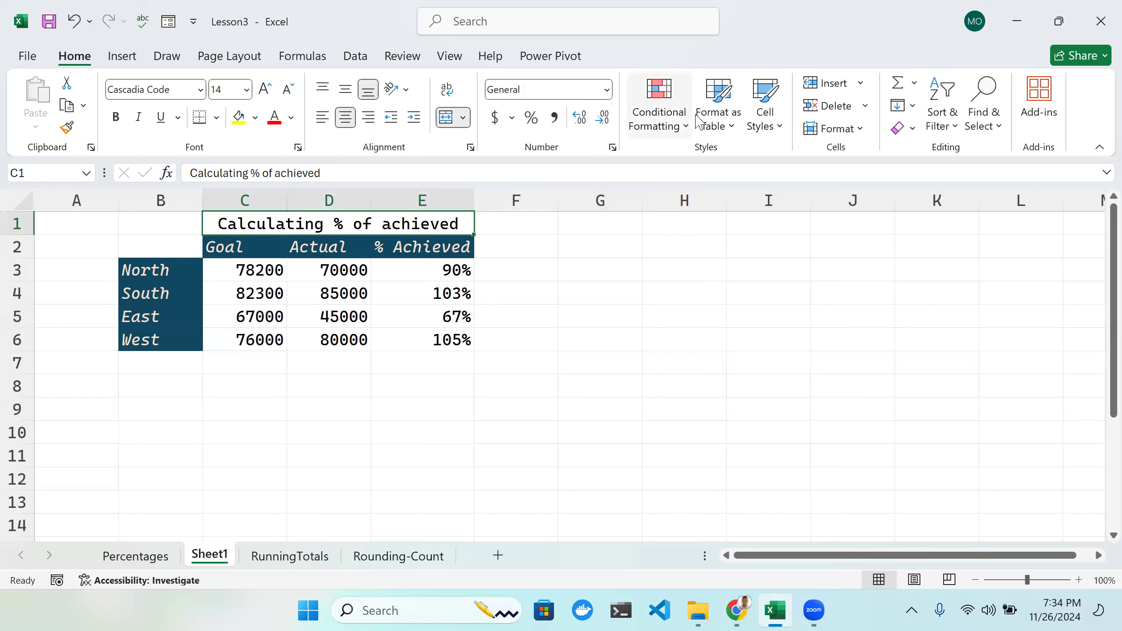
left_click(778, 127)
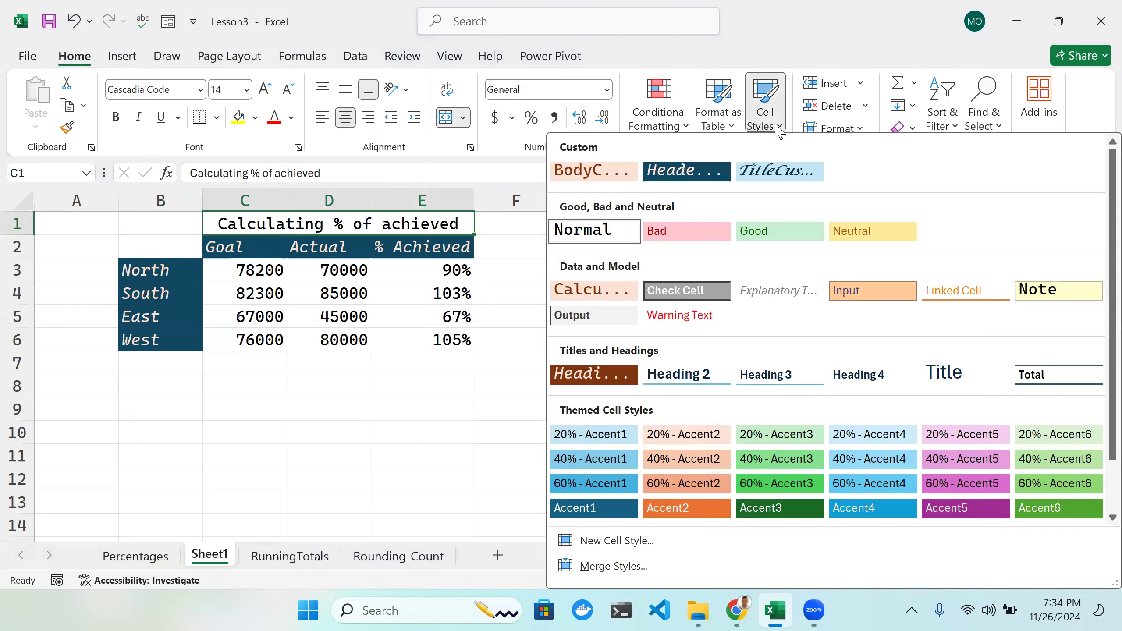
left_click(778, 170)
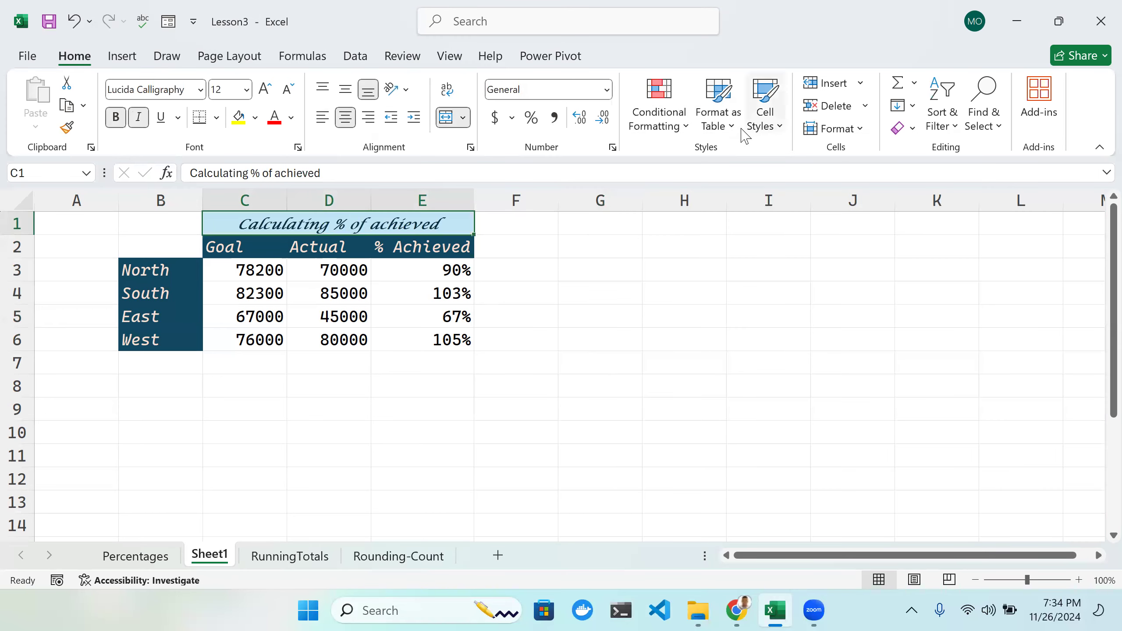
Step: Apply the custom body cell style to the table values in C3:E6
left_click_drag(215, 267, 451, 337)
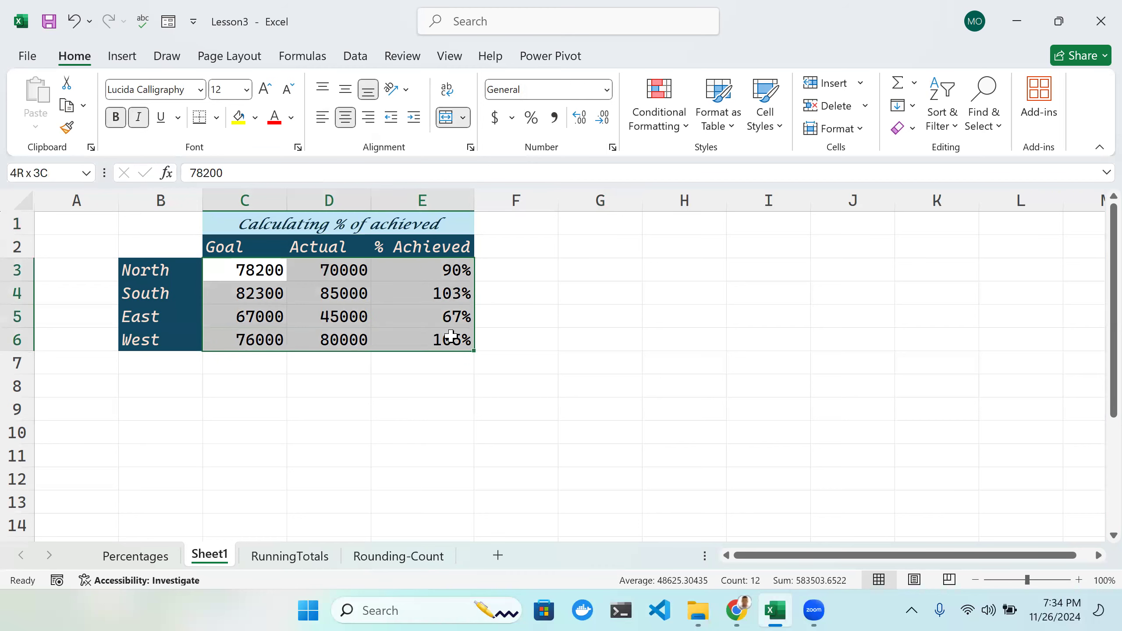
left_click(781, 128)
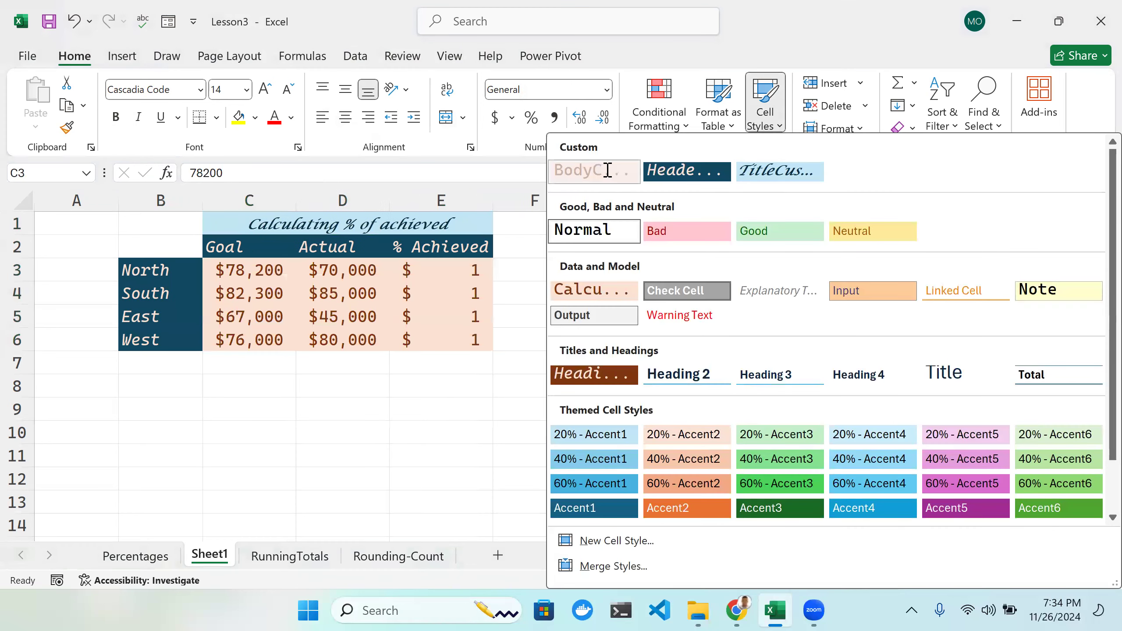
left_click(610, 177)
left_click(550, 274)
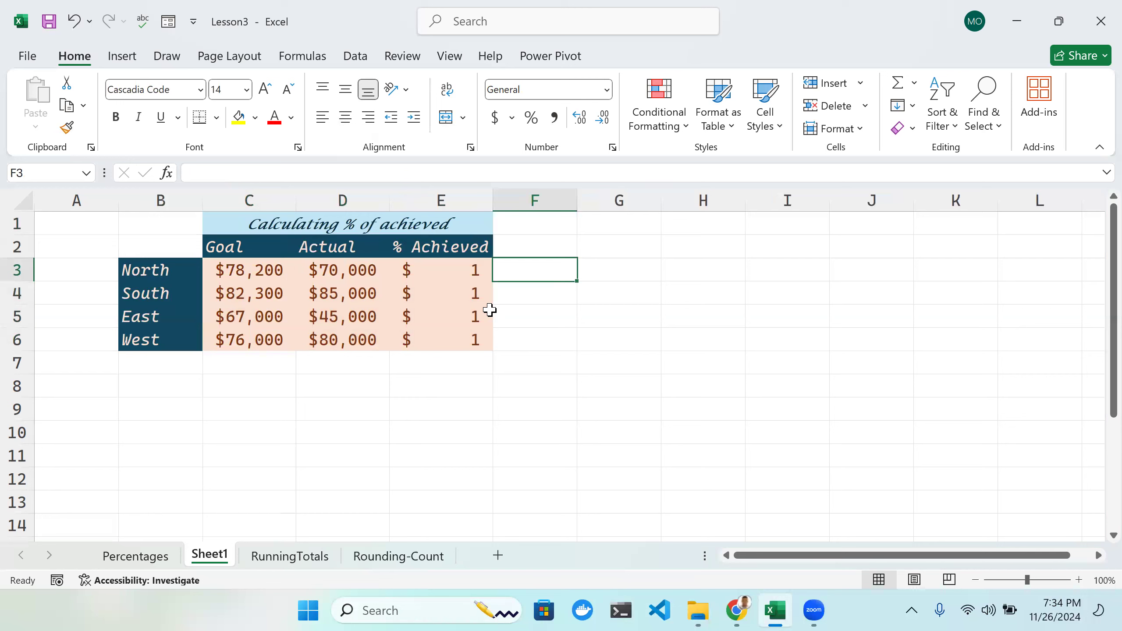
Step: Format the % Achieved values in E3:E6 as percentages
left_click(453, 272)
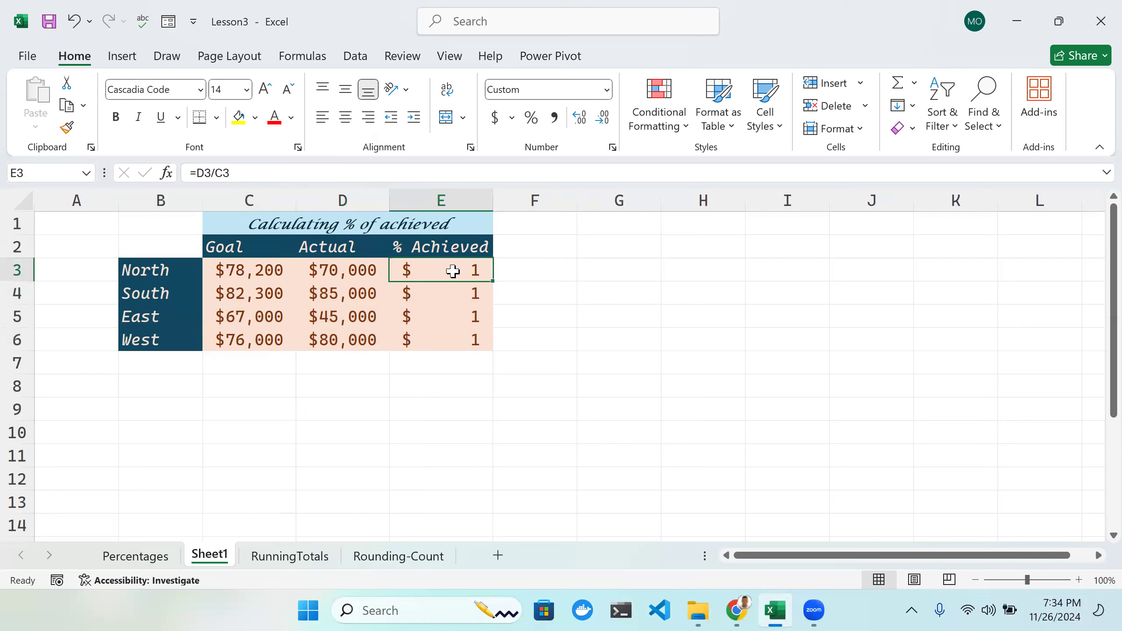
left_click_drag(453, 271, 453, 334)
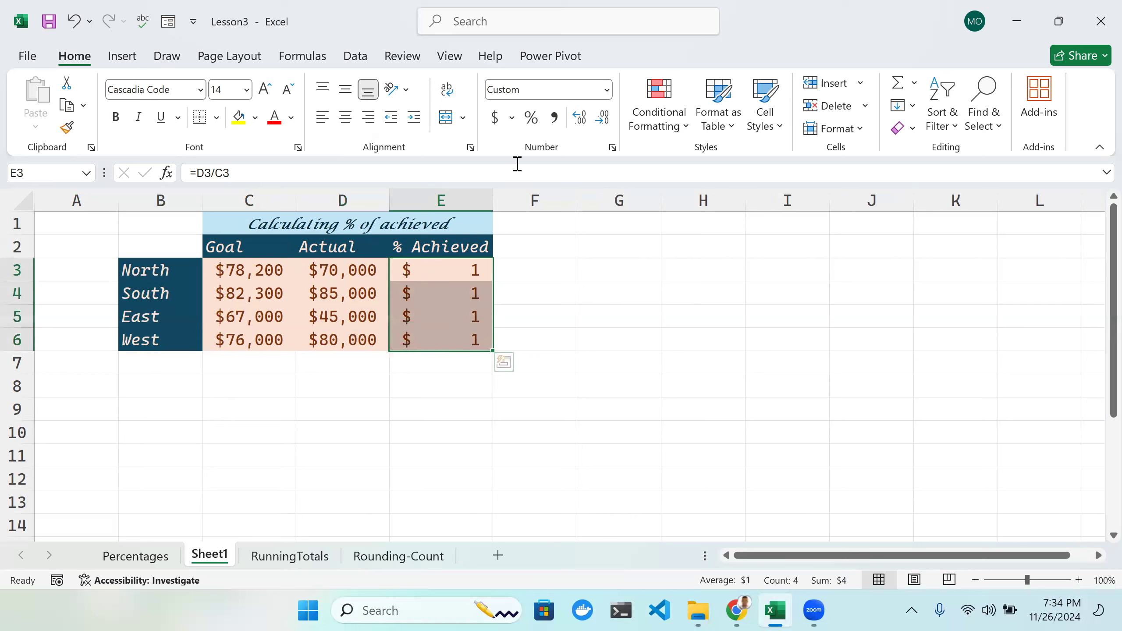
left_click(531, 120)
left_click(570, 310)
left_click(539, 247)
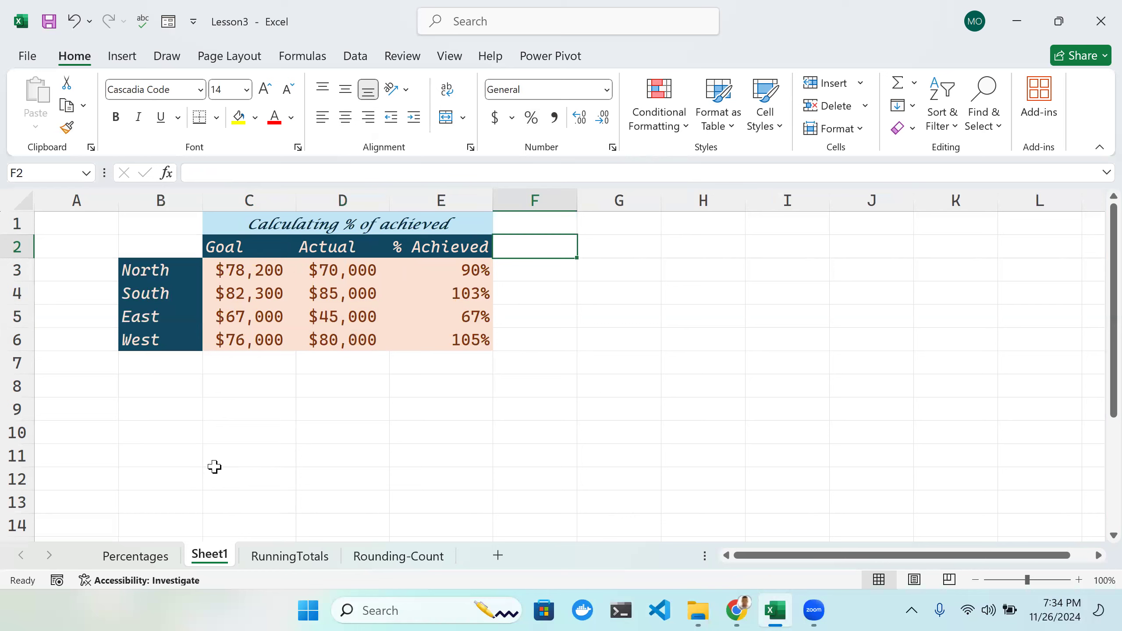
Step: Examine the percent-of-goal and common-goal example tables on the Percentages sheet
left_click(161, 557)
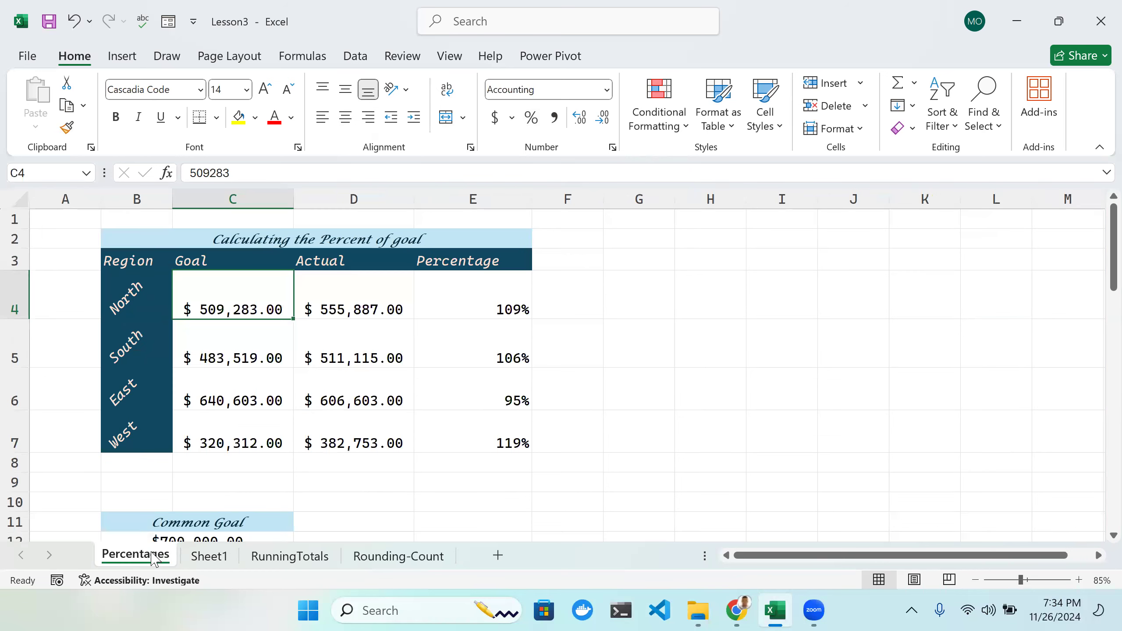
scroll(266, 411, "down", 2)
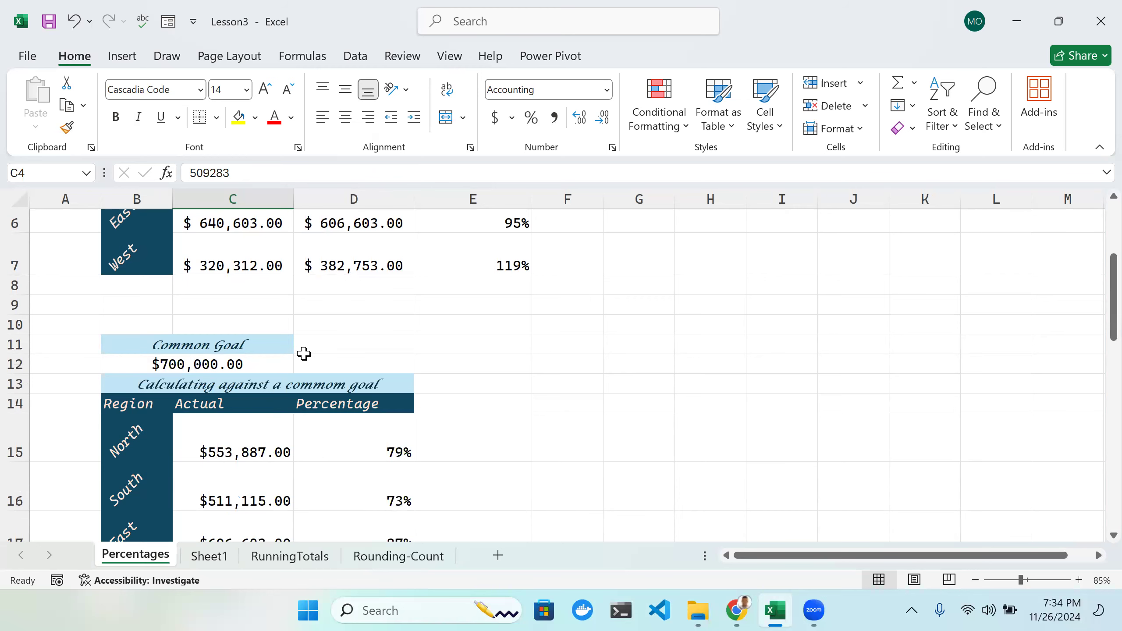
scroll(303, 353, "down", 2)
scroll(285, 369, "up", 1)
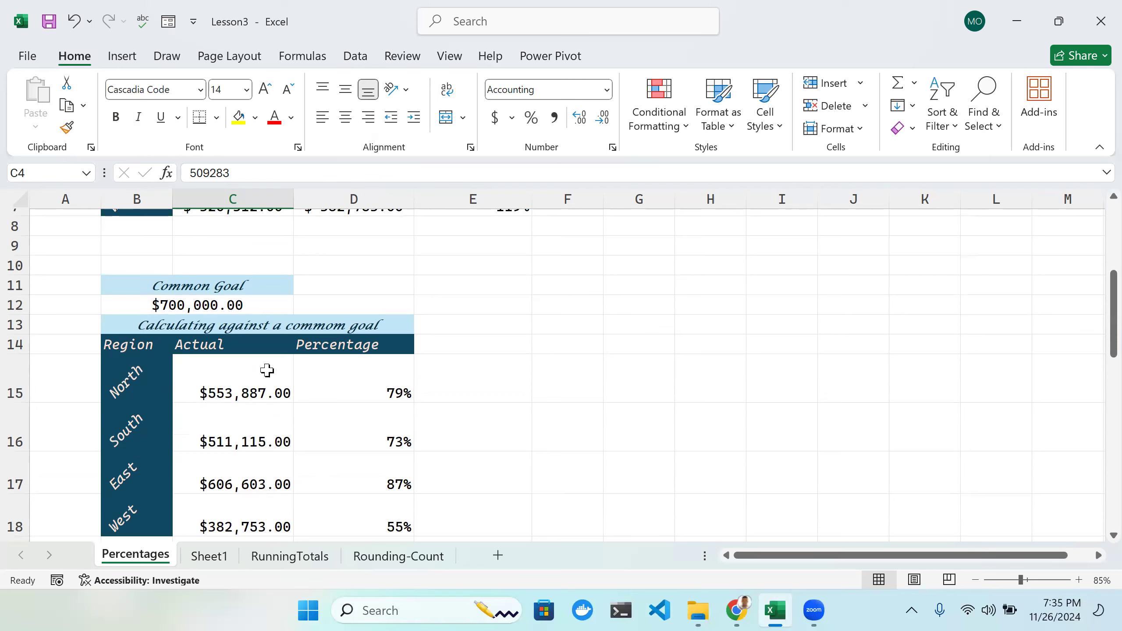
scroll(257, 359, "up", 1)
scroll(256, 359, "up", 2)
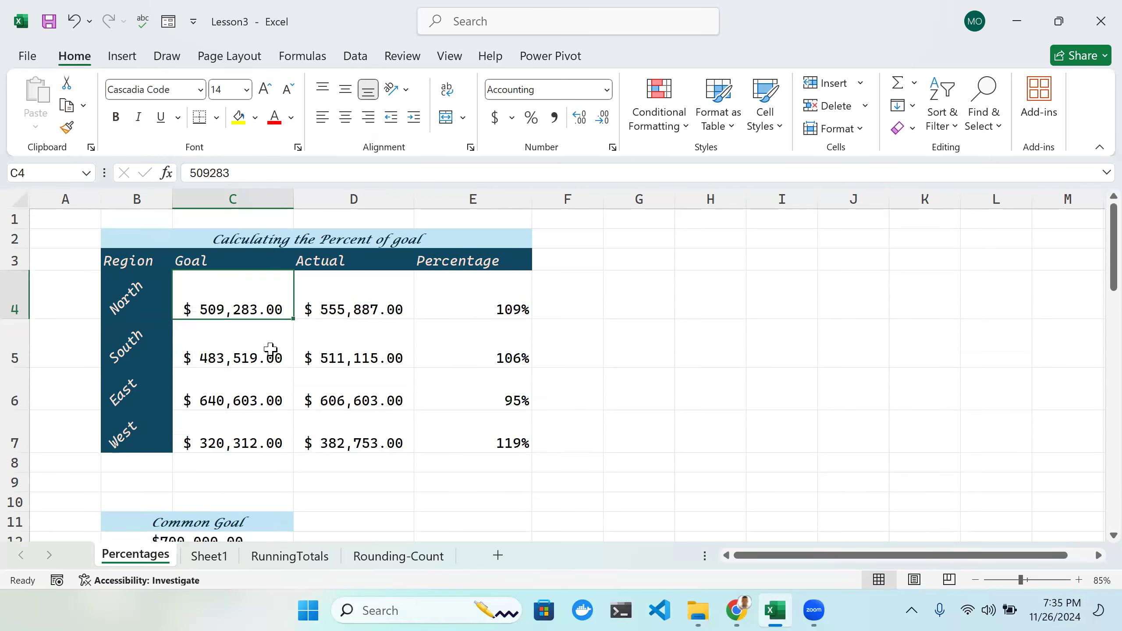
scroll(328, 443, "down", 1)
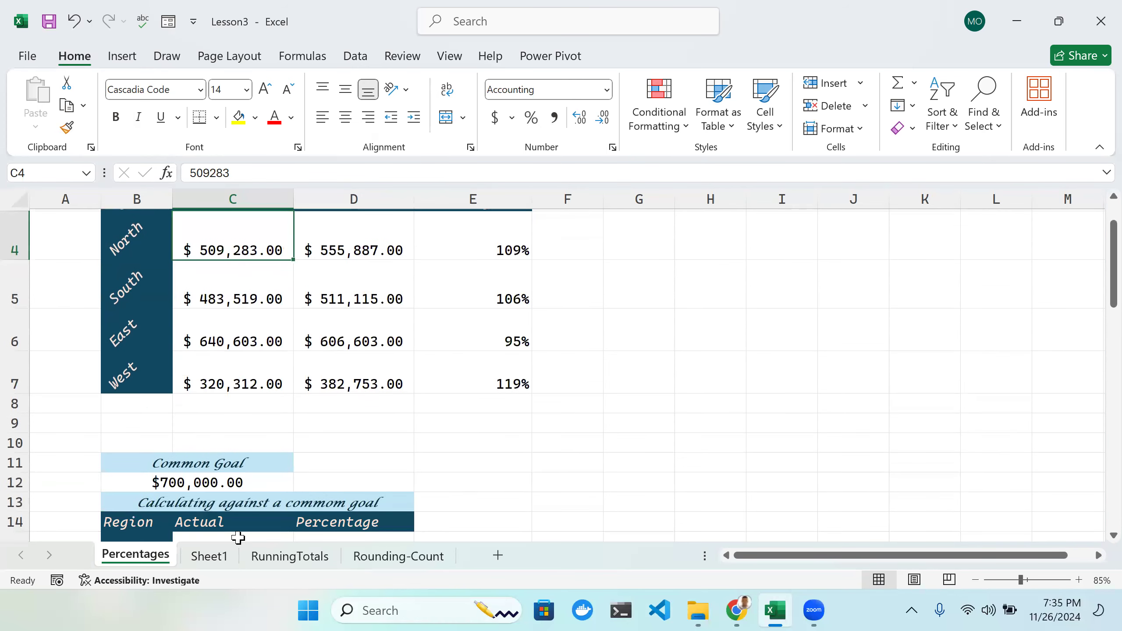
Step: Enter the label Common Goal in cell B9 on Sheet1, below the regional table
left_click(209, 556)
left_click_drag(150, 413, 226, 424)
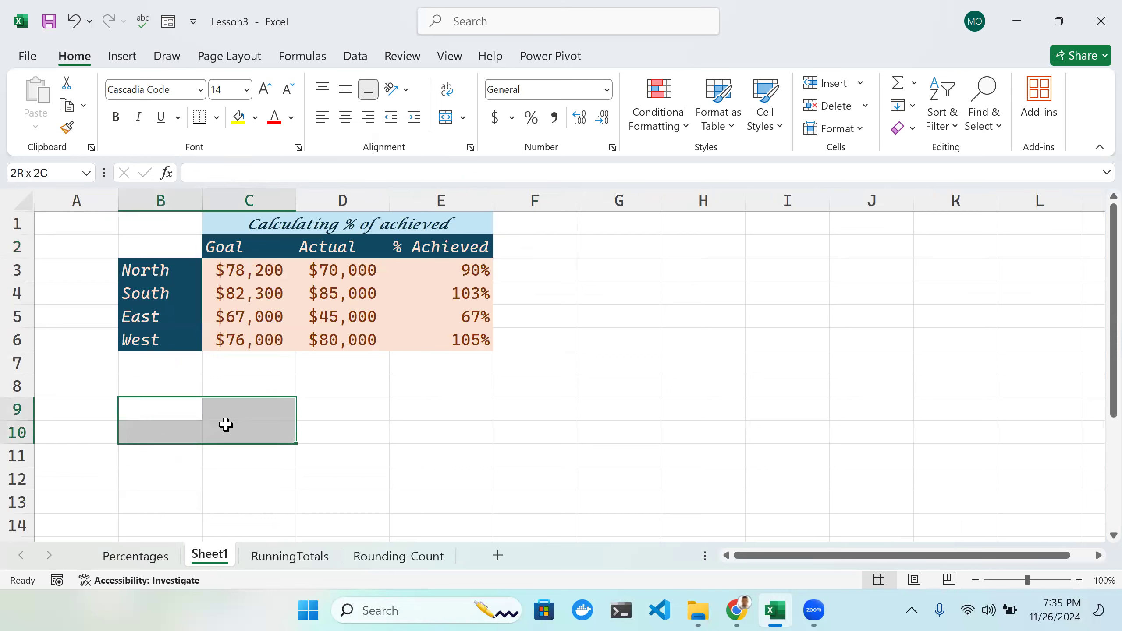
left_click(316, 434)
left_click(187, 426)
left_click(182, 412)
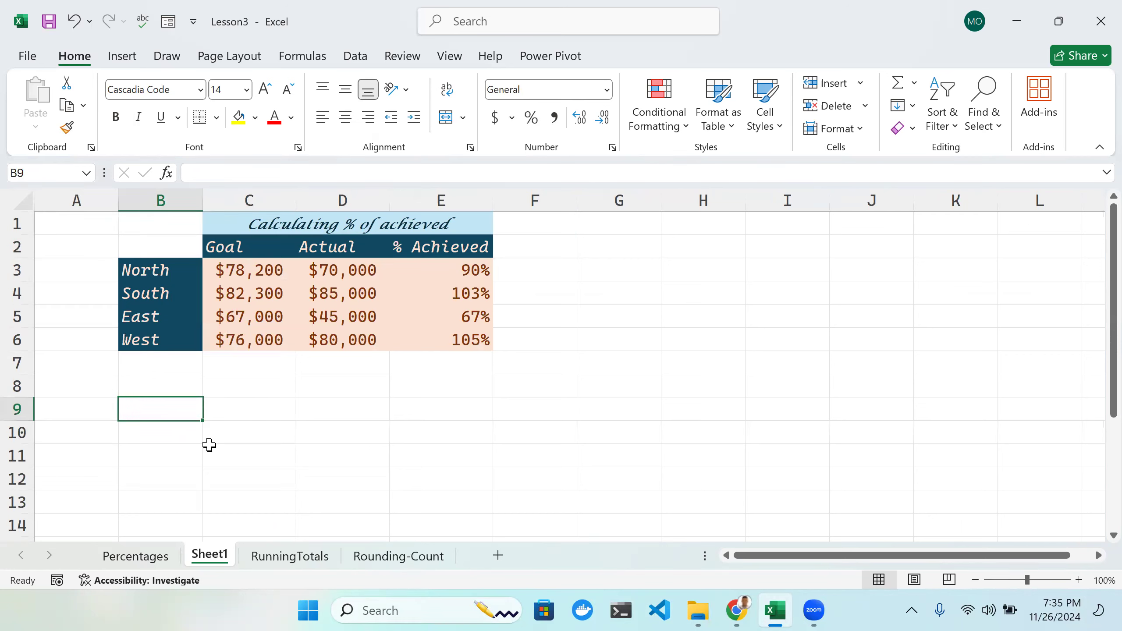
left_click(193, 433)
double_click(193, 431)
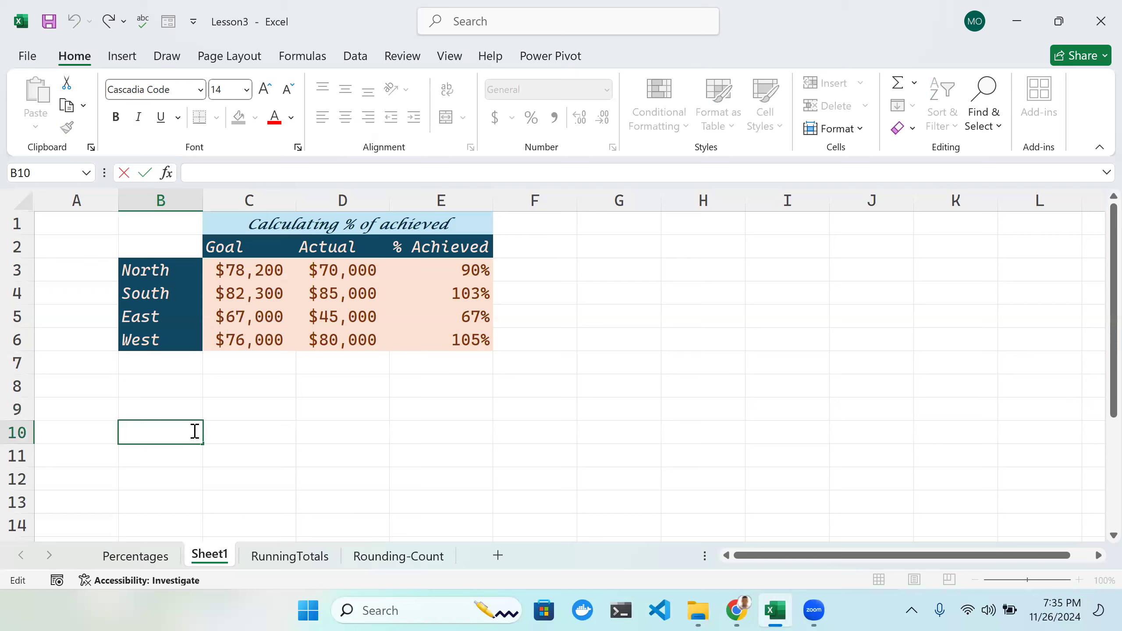
double_click(177, 413)
type("Common Go")
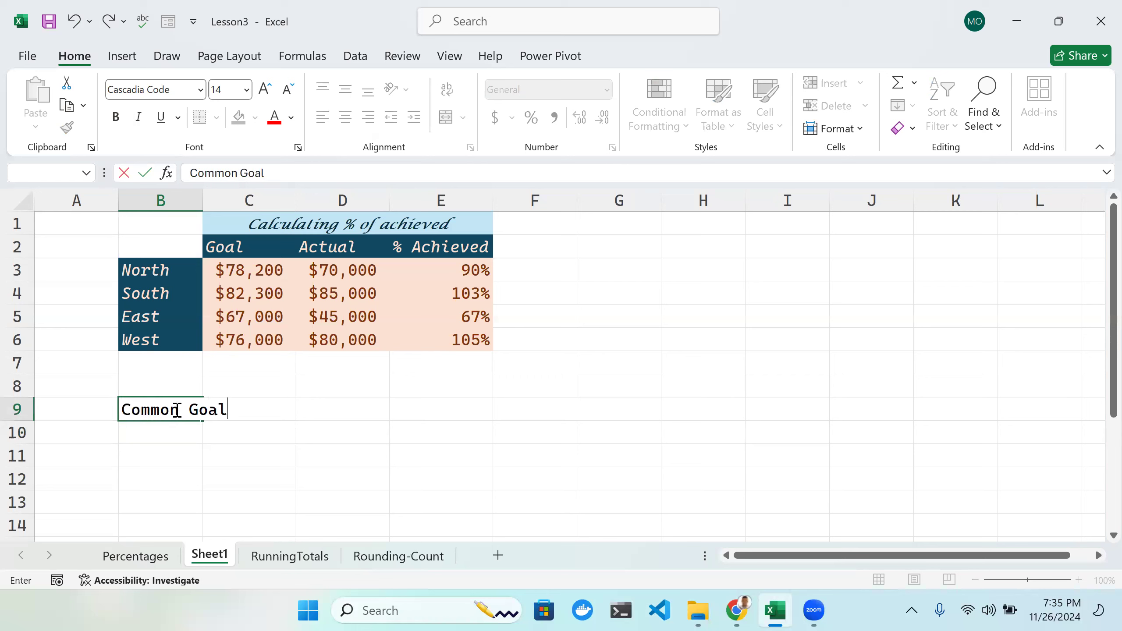
type("al")
key("Return")
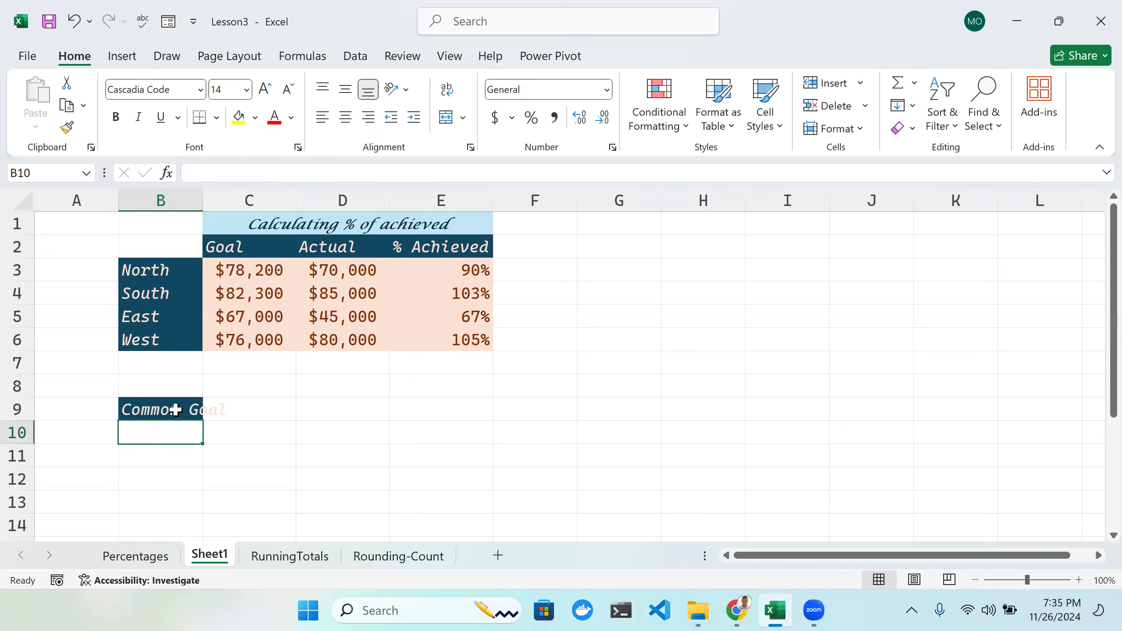
Step: Enter 10000 as the goal value in B10 and widen column B to fit the Common Goal label
double_click(168, 432)
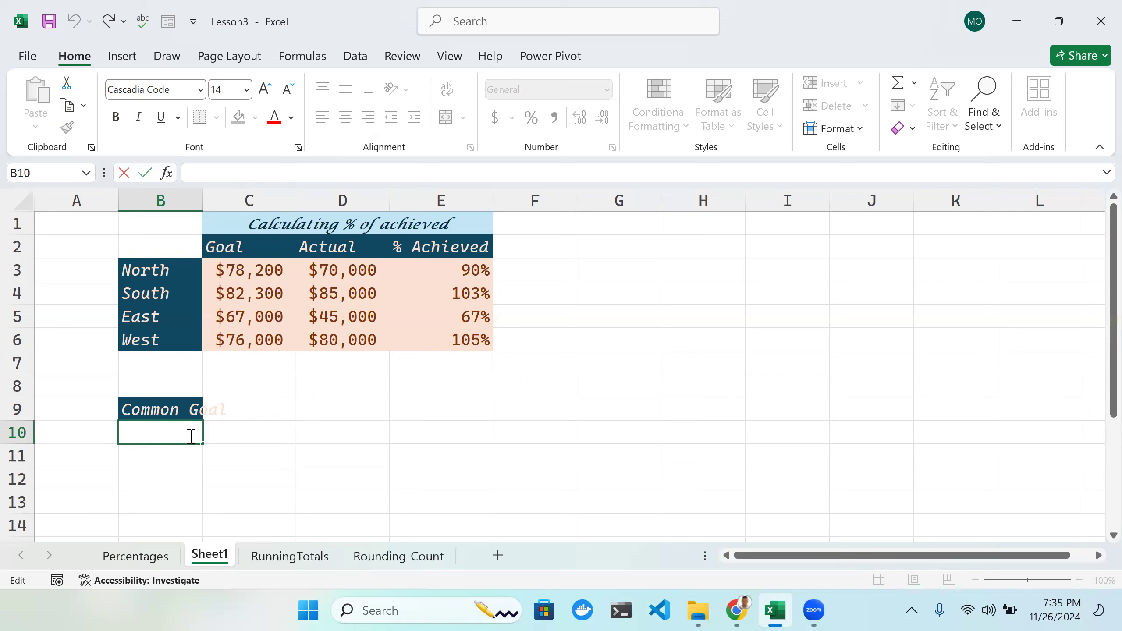
type("7")
key("BackSpace")
type("10000")
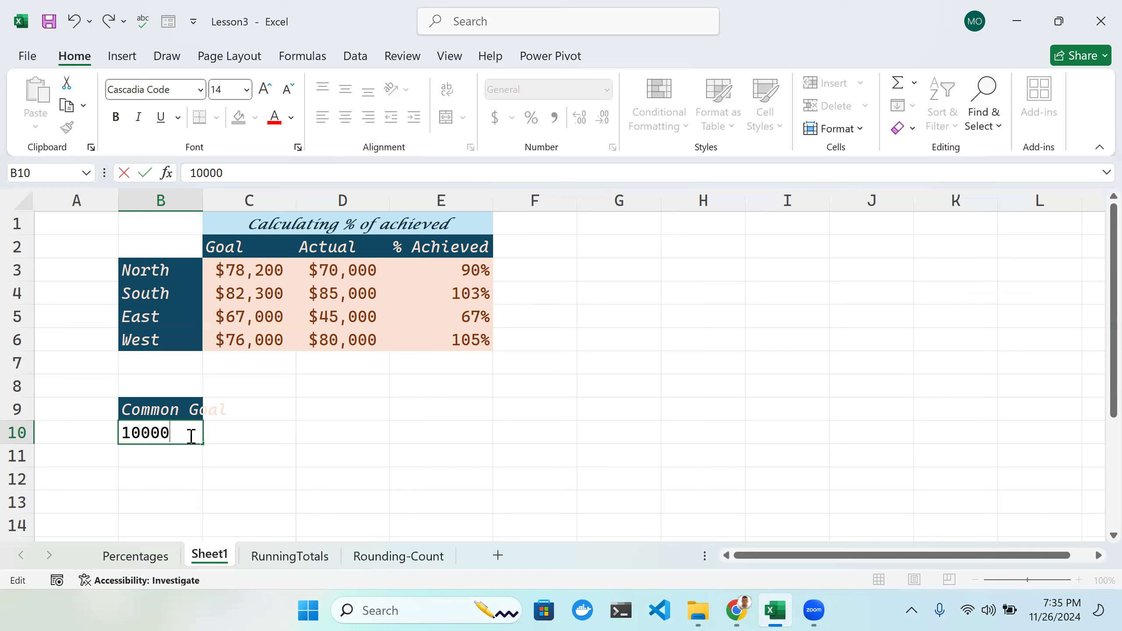
key("Return")
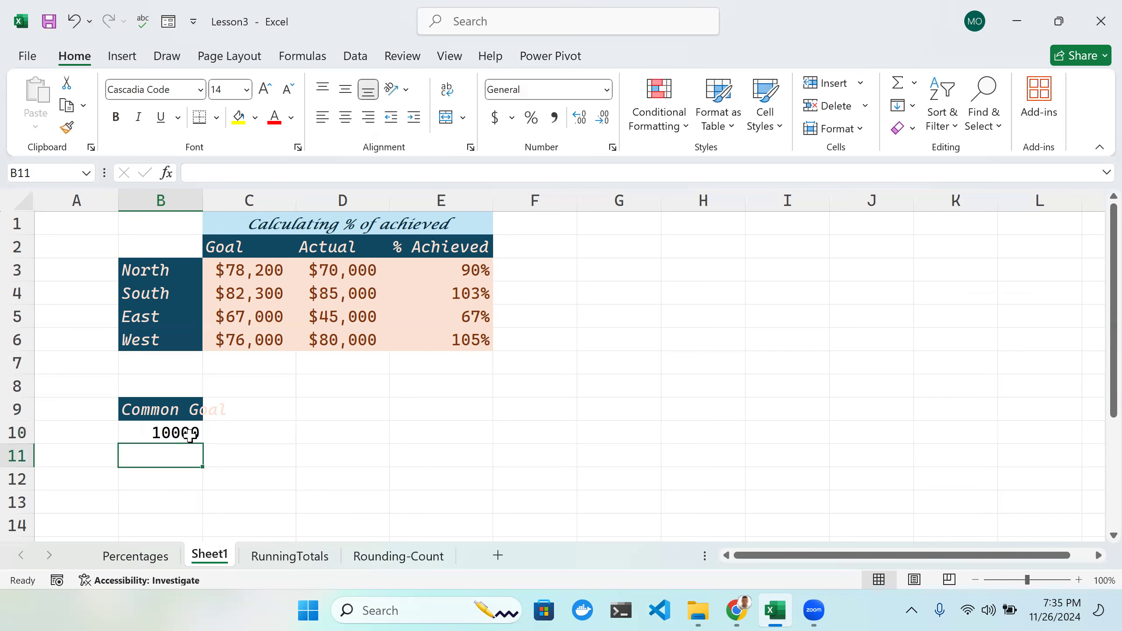
left_click(166, 433)
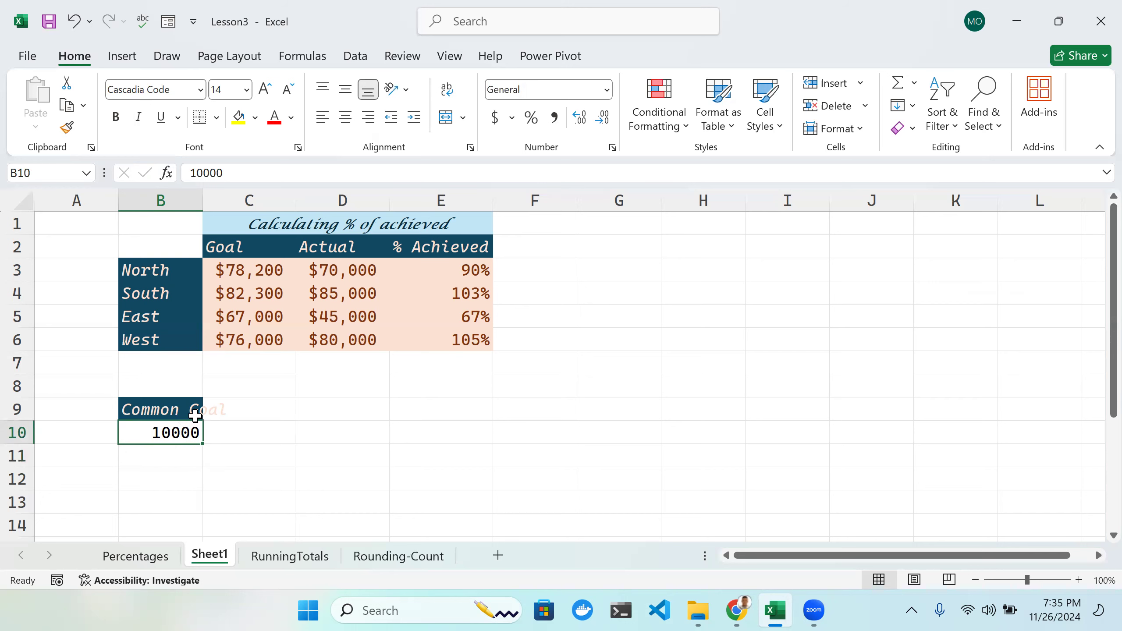
double_click(202, 205)
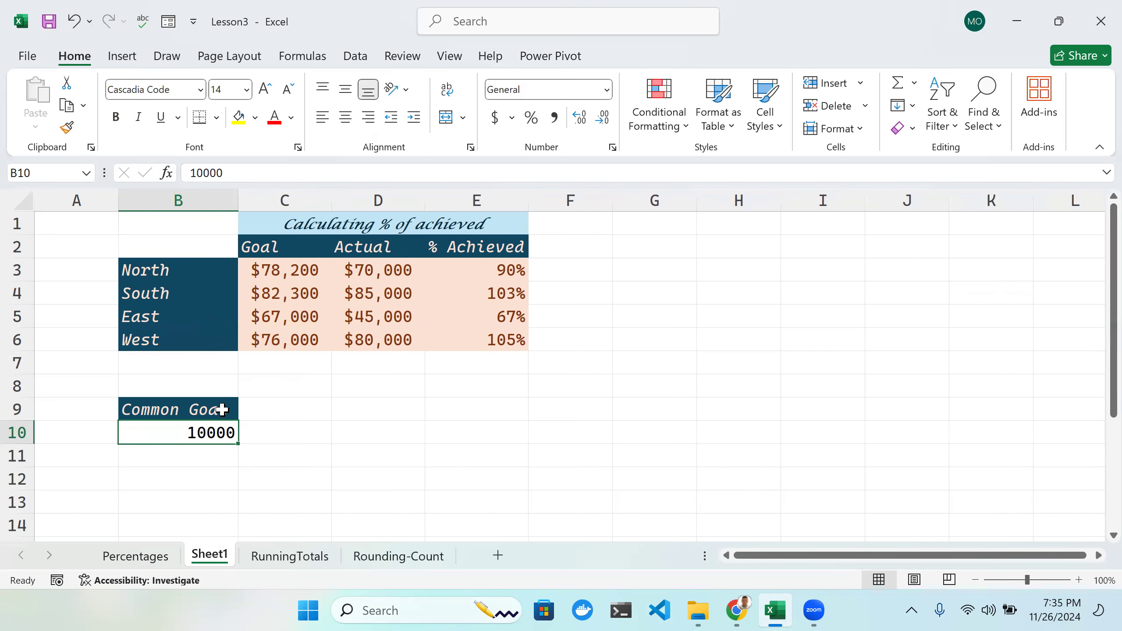
Step: Try to name the goal cell B10 CommonGoal, check the cell that name refers to, and return to Sheet1
scroll(222, 410, "down", 2)
left_click(185, 268)
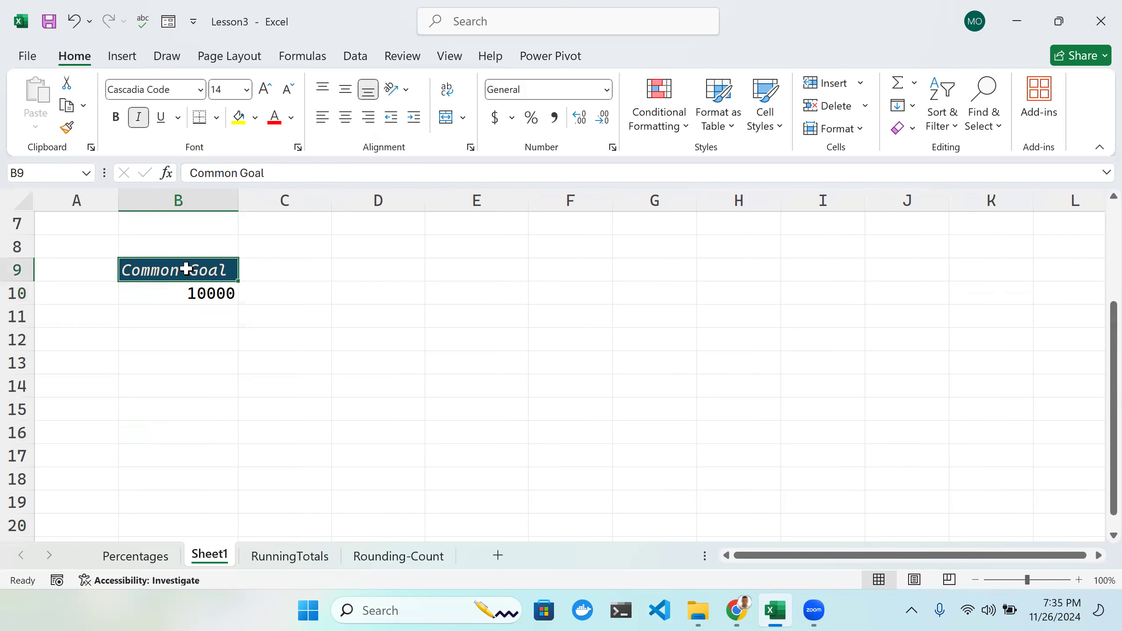
double_click(193, 293)
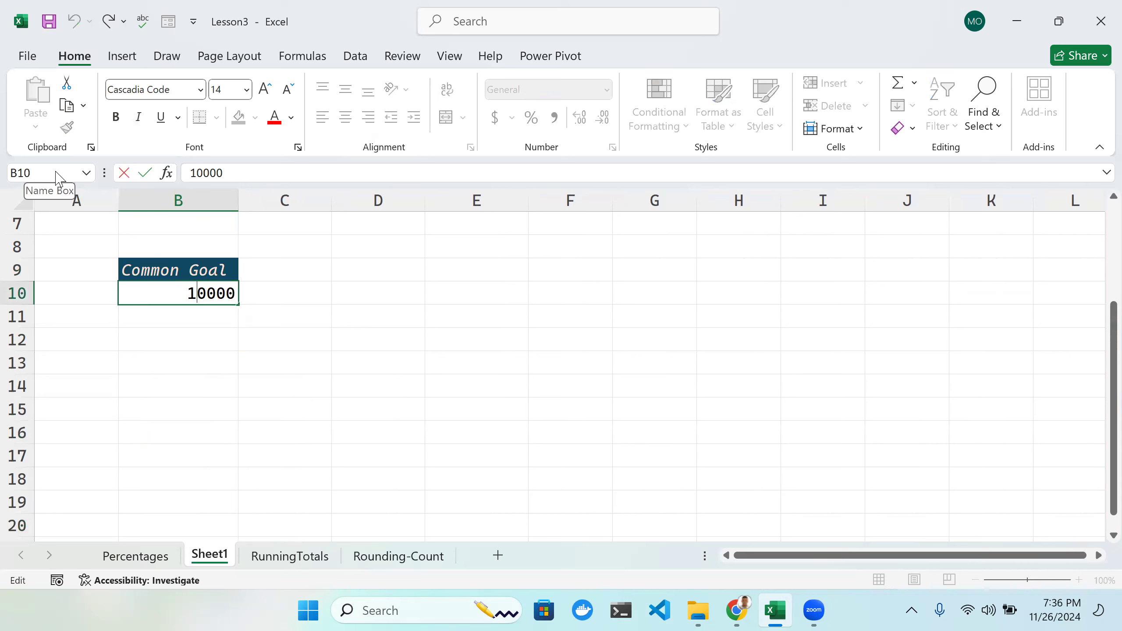
left_click(280, 361)
left_click(200, 291)
left_click(44, 171)
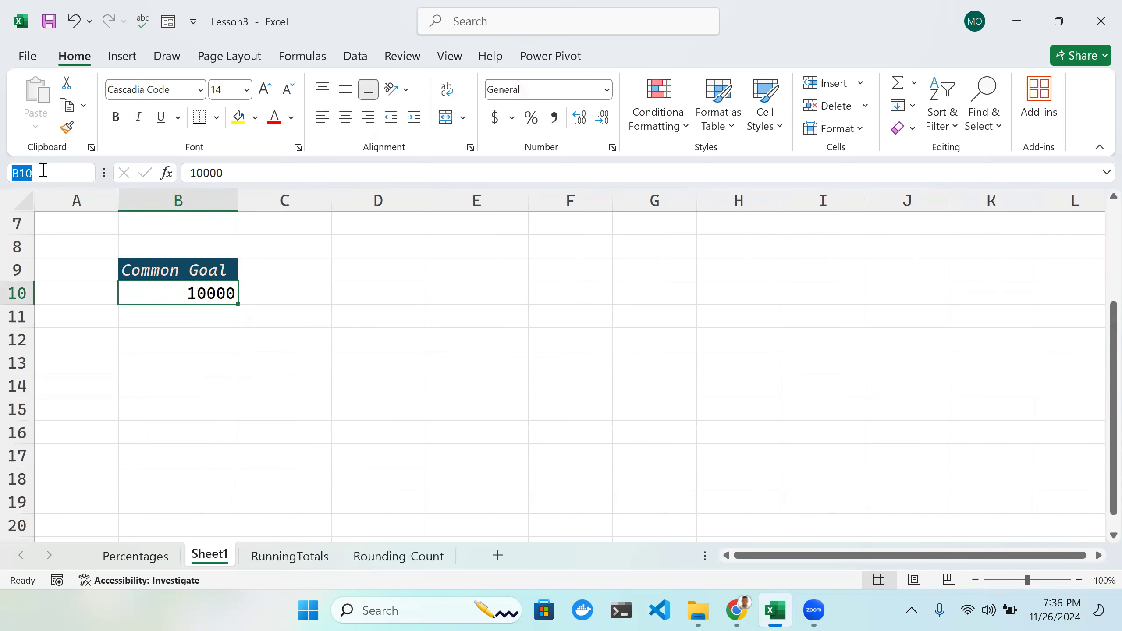
type("Co")
type("mmonGoal")
key("Return")
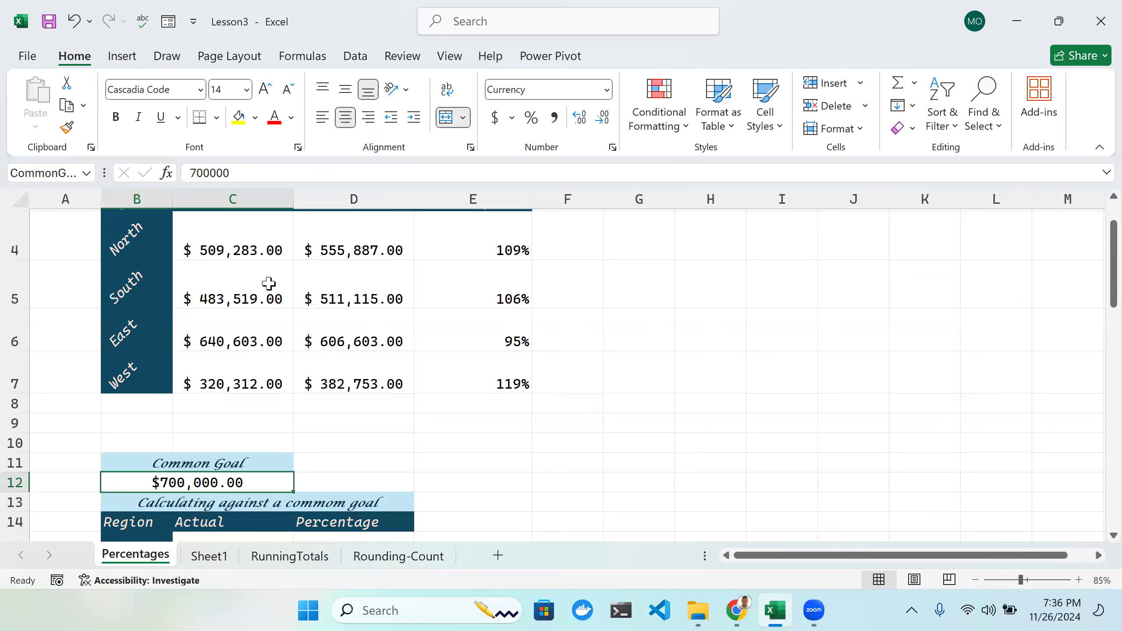
left_click(67, 172)
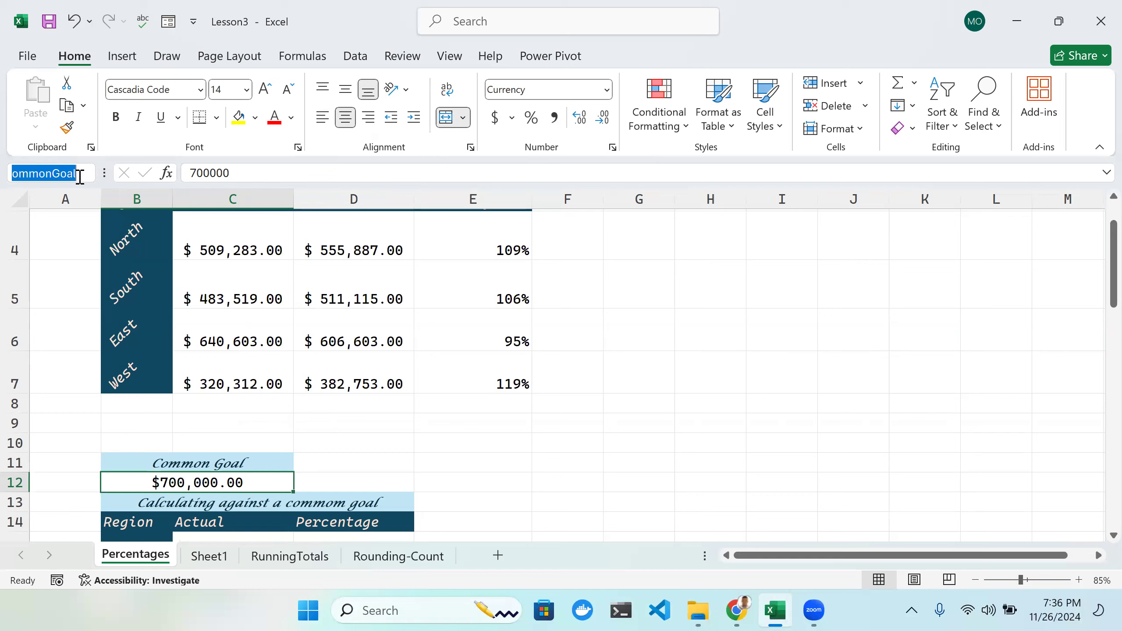
key("Escape")
left_click(196, 555)
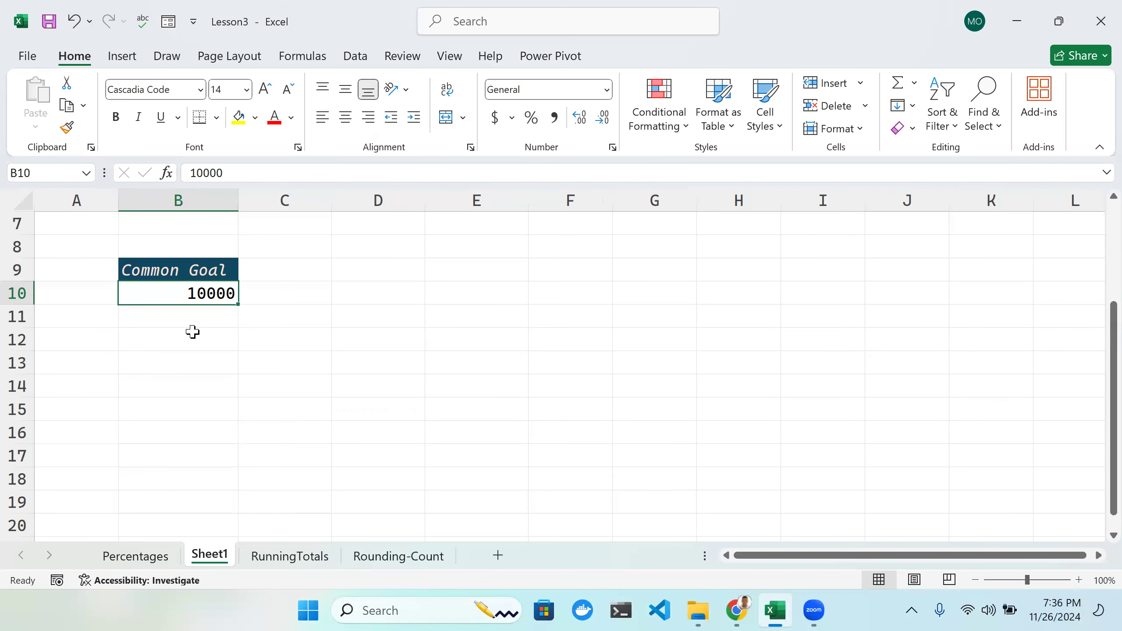
Step: Name the goal value cell B10 common_goal
double_click(181, 289)
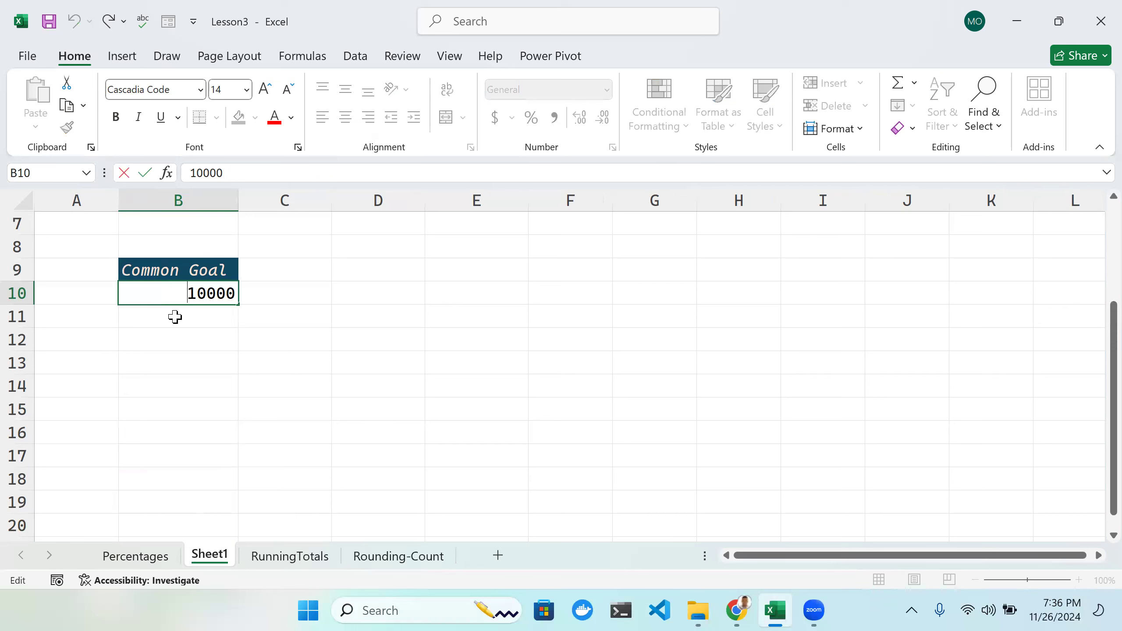
left_click(257, 311)
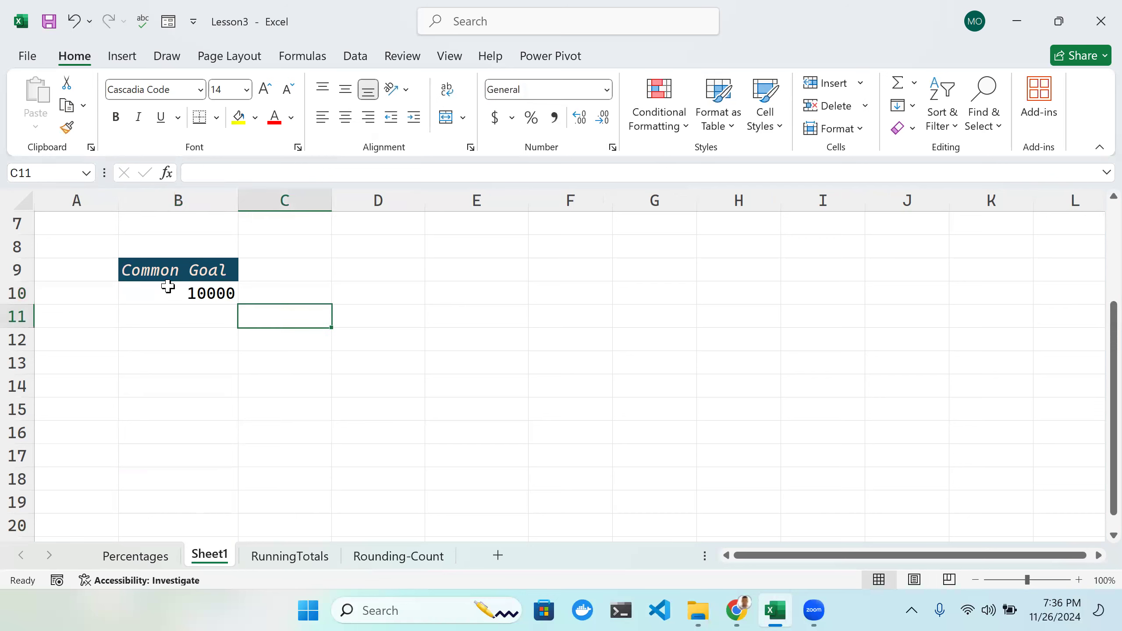
left_click(182, 296)
left_click(41, 177)
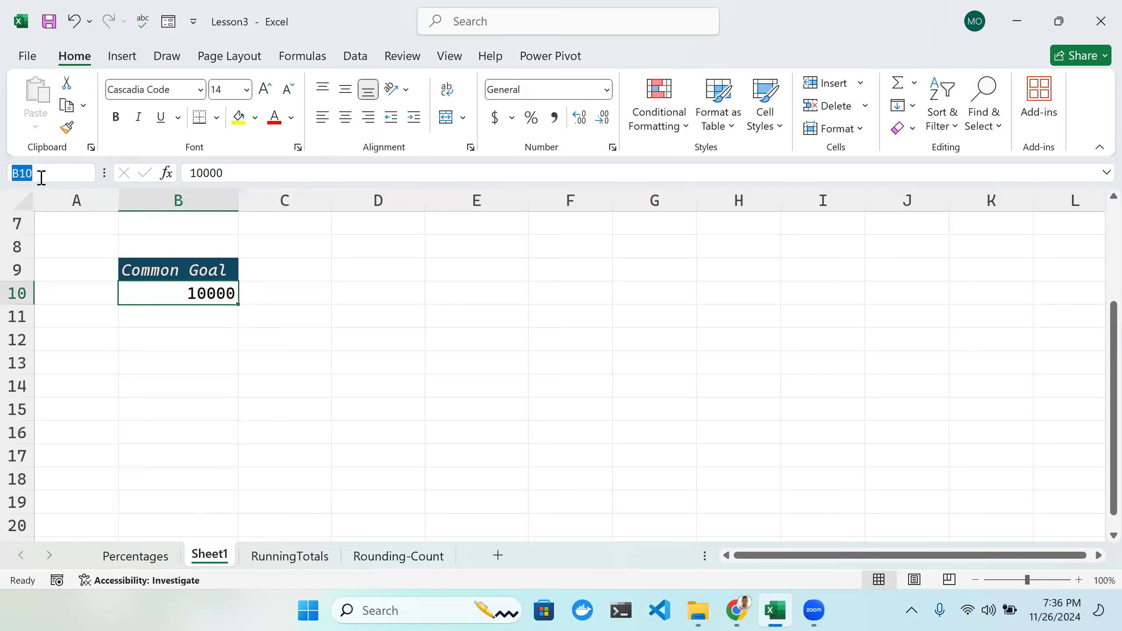
type("co")
type("mmon_goal")
key("Return")
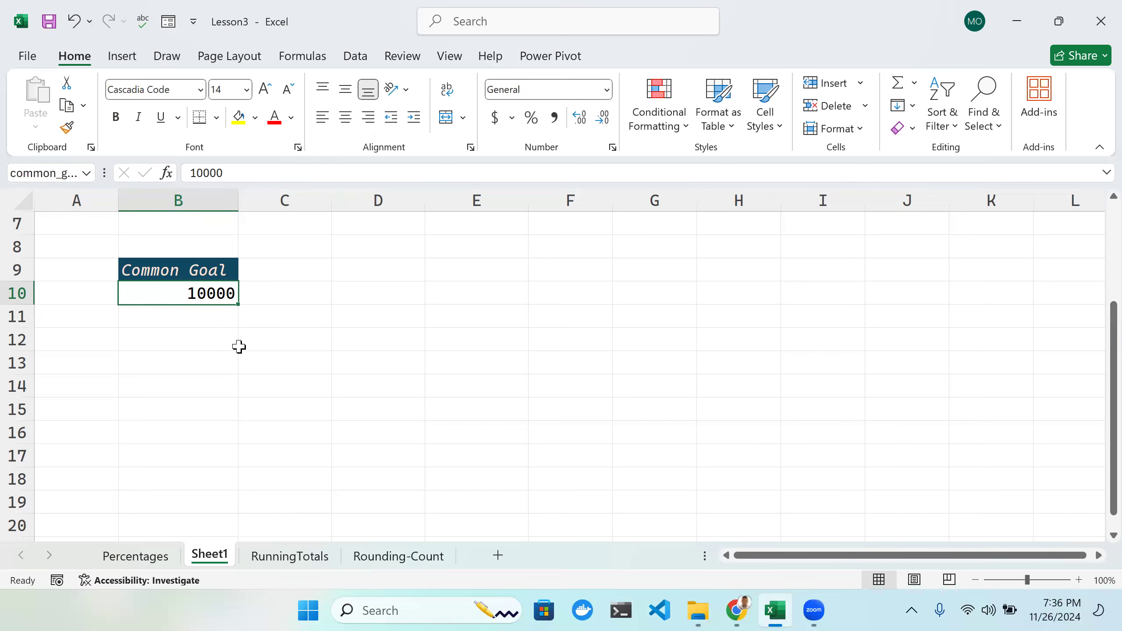
scroll(241, 348, "up", 2)
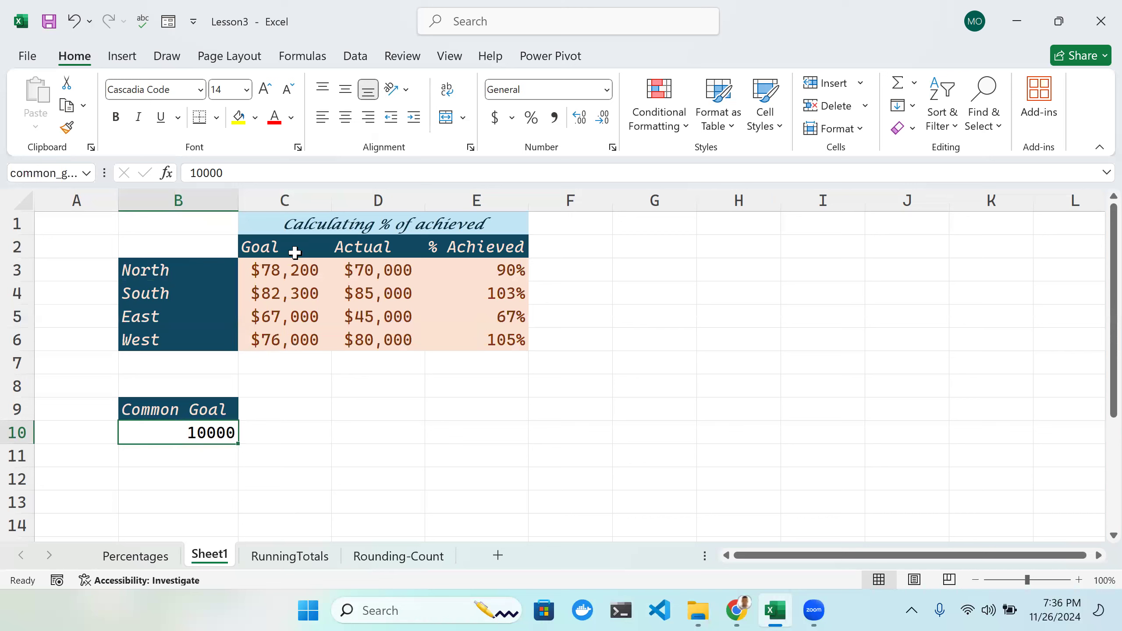
left_click(152, 245)
left_click_drag(243, 258, 480, 342)
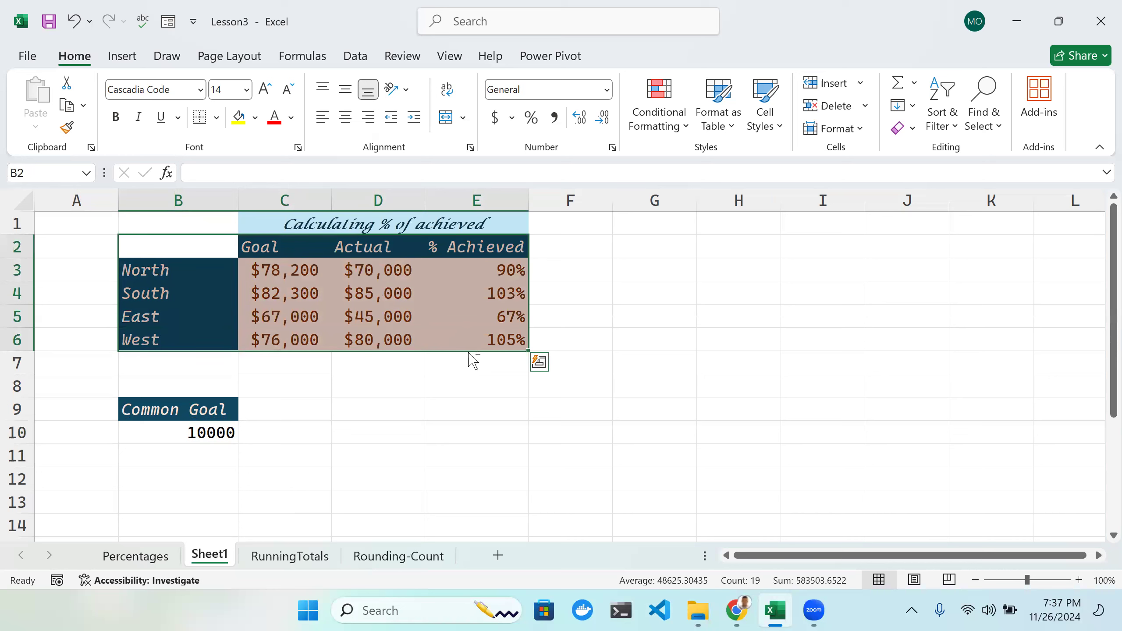
key("ctrl+q")
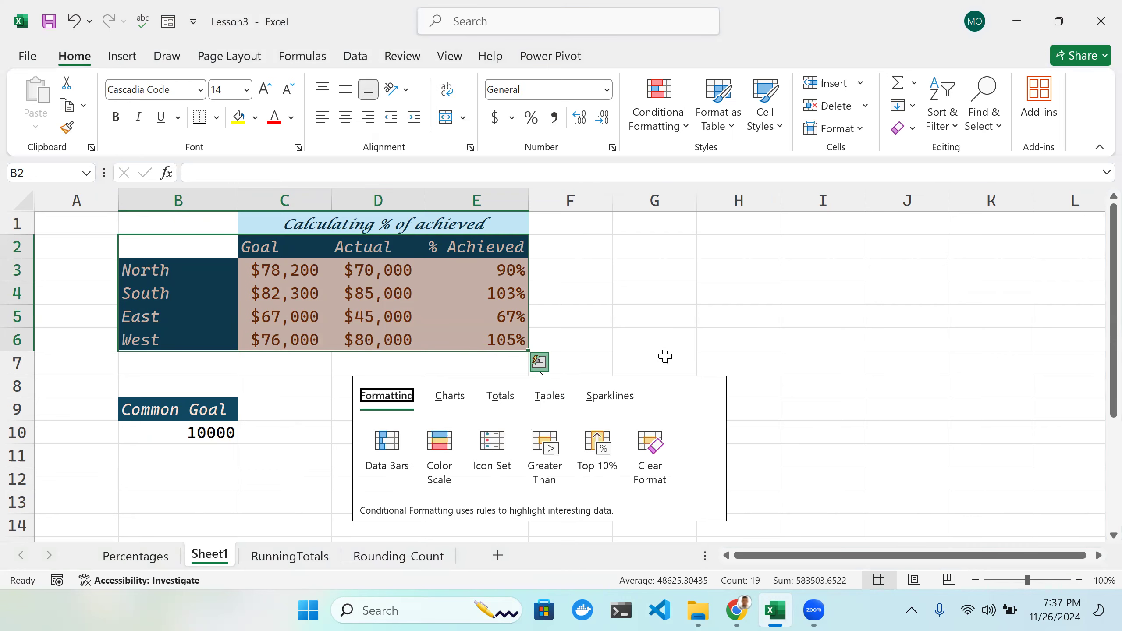
left_click(664, 356)
left_click(451, 347)
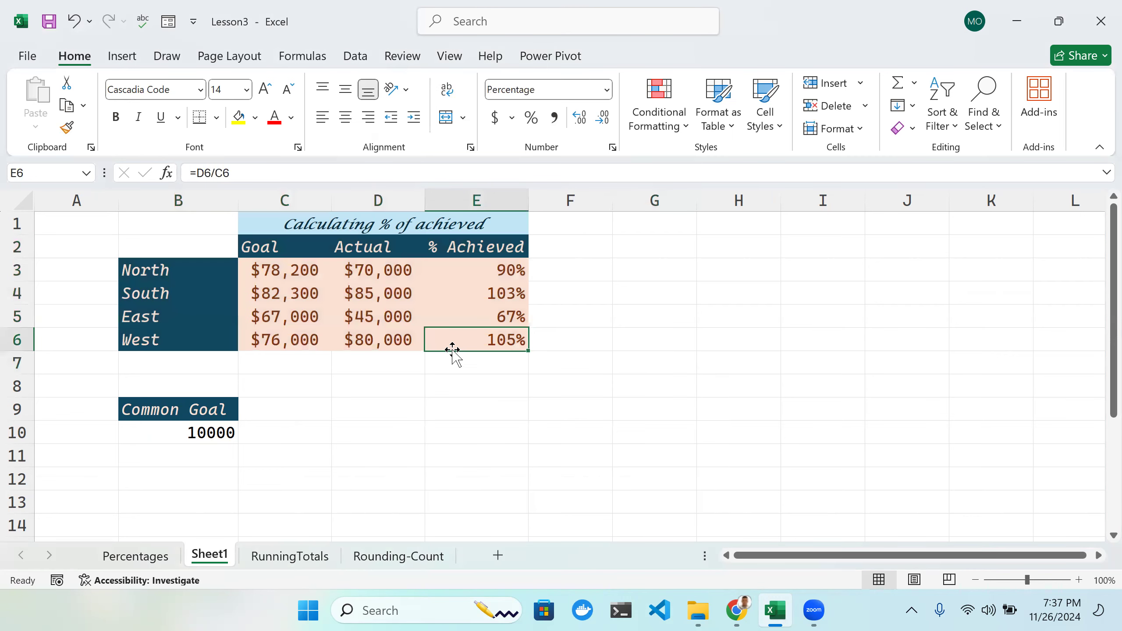
left_click(405, 362)
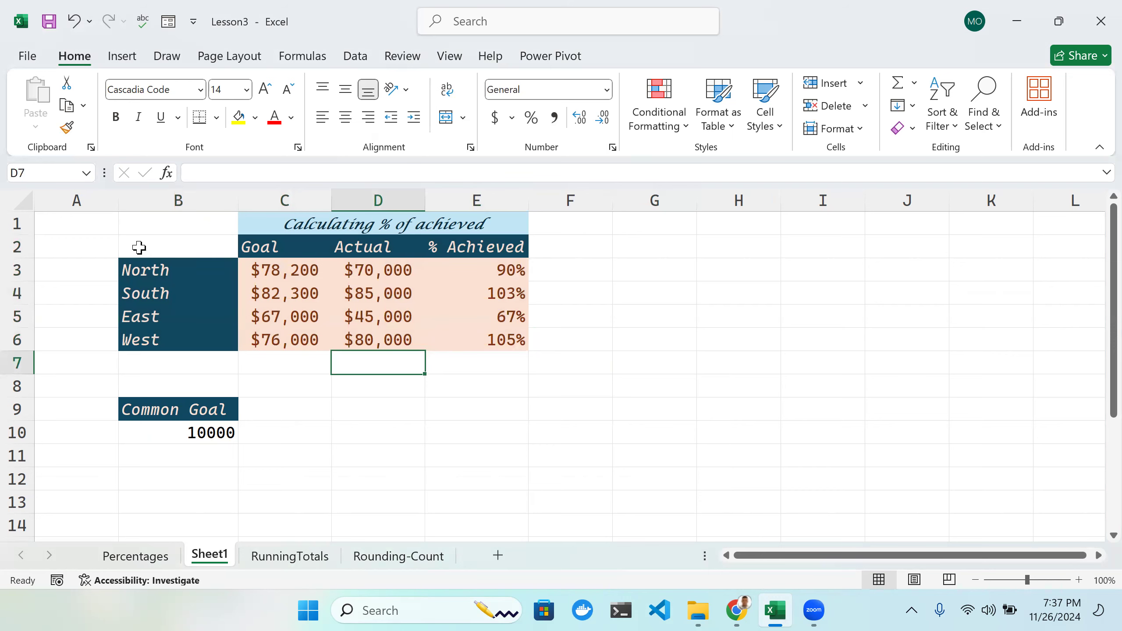
Step: Try relocating the table in B1:E6 to start at B2 and at F8, undoing each move
left_click_drag(118, 223, 388, 343)
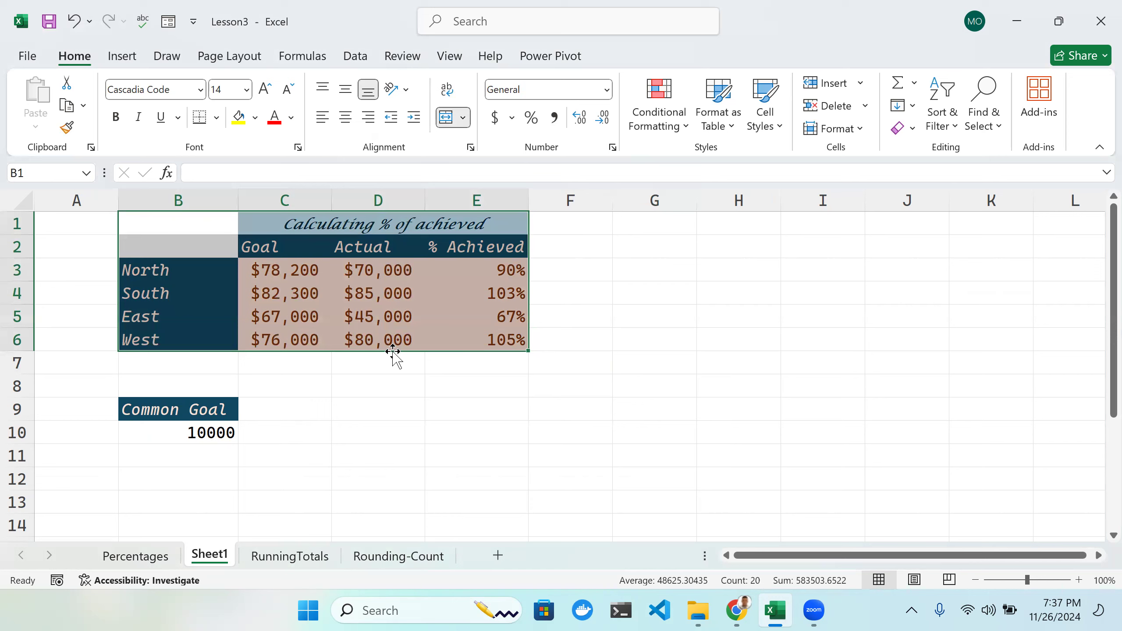
left_click_drag(393, 352, 436, 374)
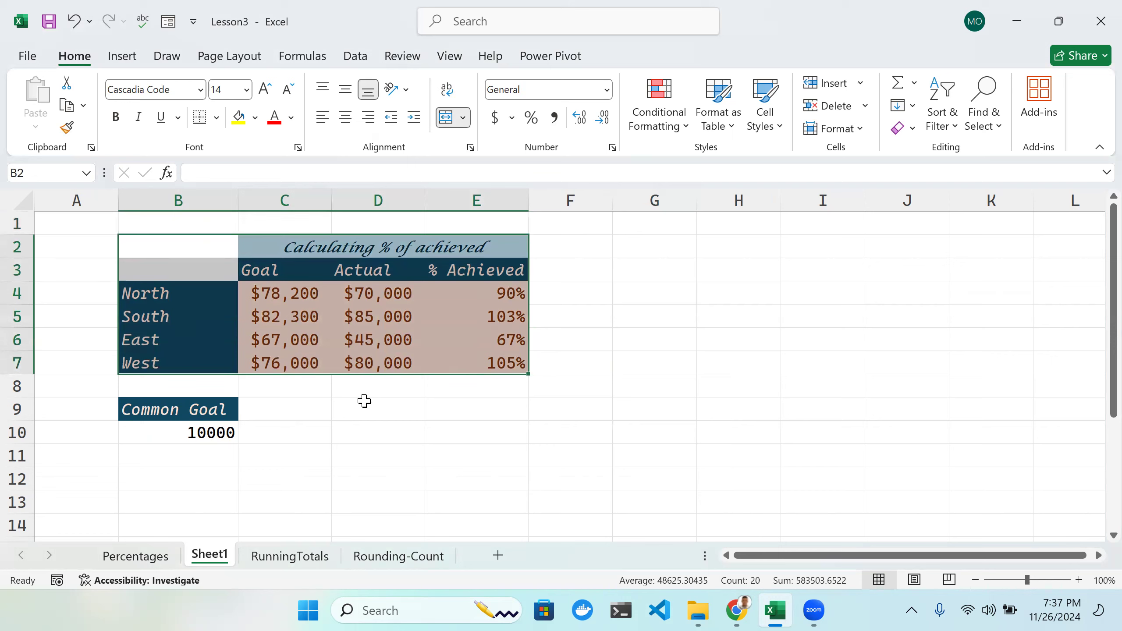
key("ctrl+z")
left_click_drag(375, 352, 769, 495)
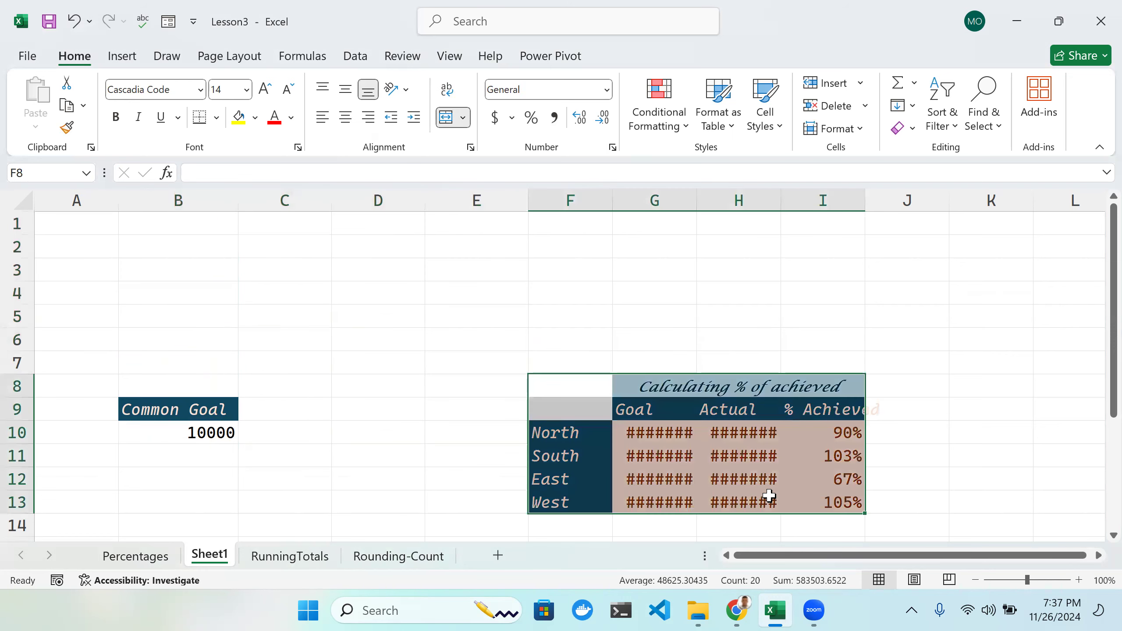
key("ctrl+z")
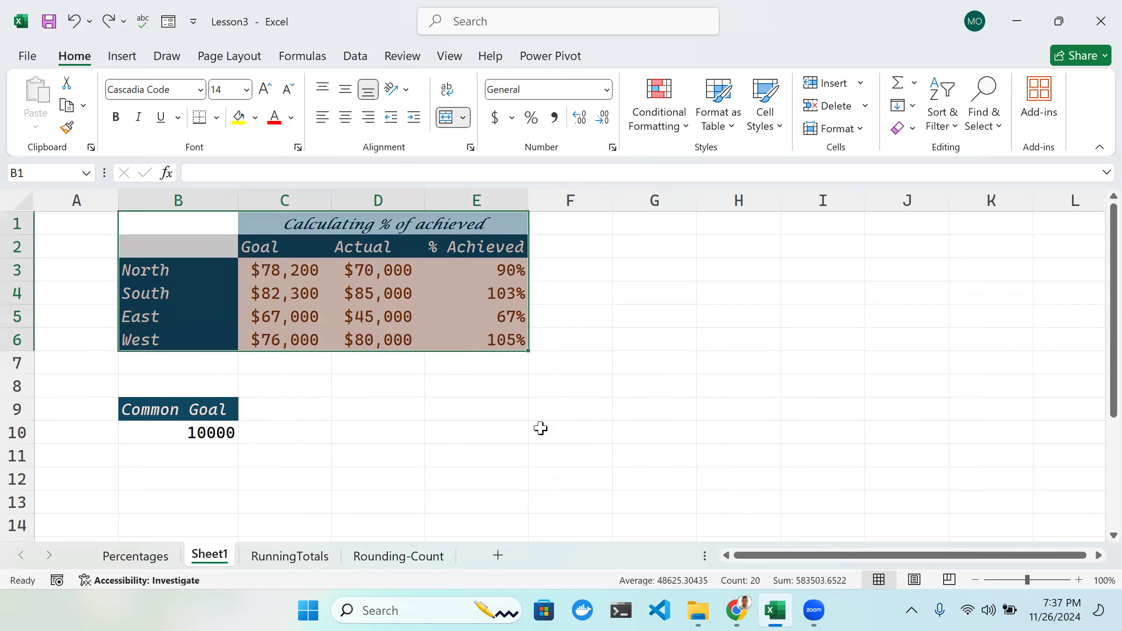
Step: Copy the whole regional table from B1:E6 to B11:E16, directly below the common goal value
left_click(359, 363)
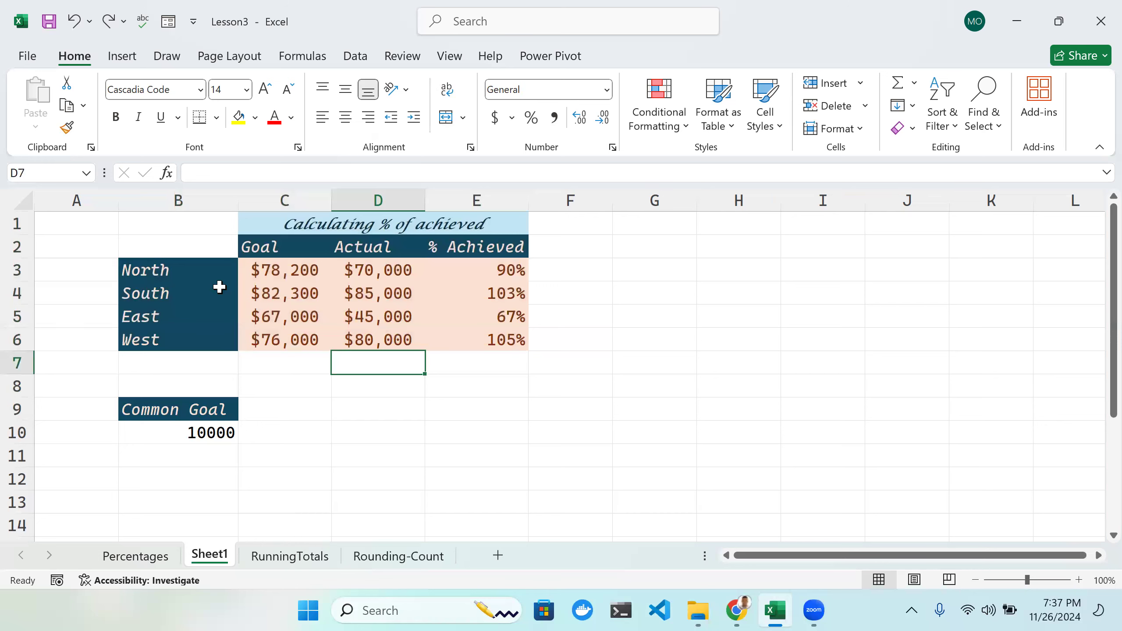
left_click_drag(229, 229, 358, 455)
left_click(243, 383)
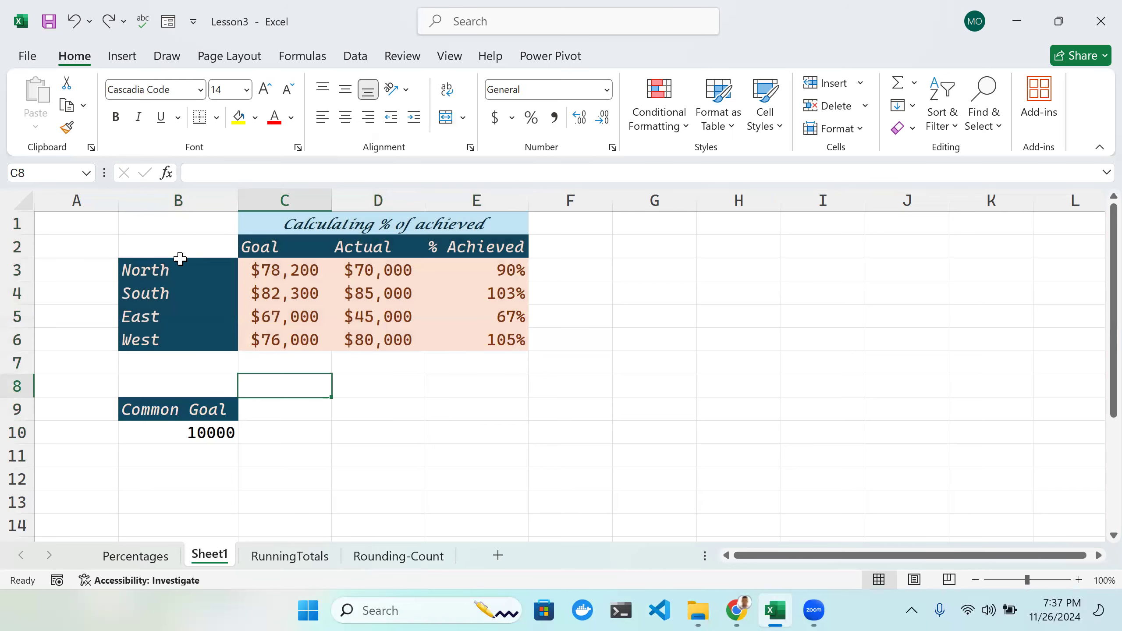
left_click_drag(132, 220, 344, 460)
left_click(676, 384)
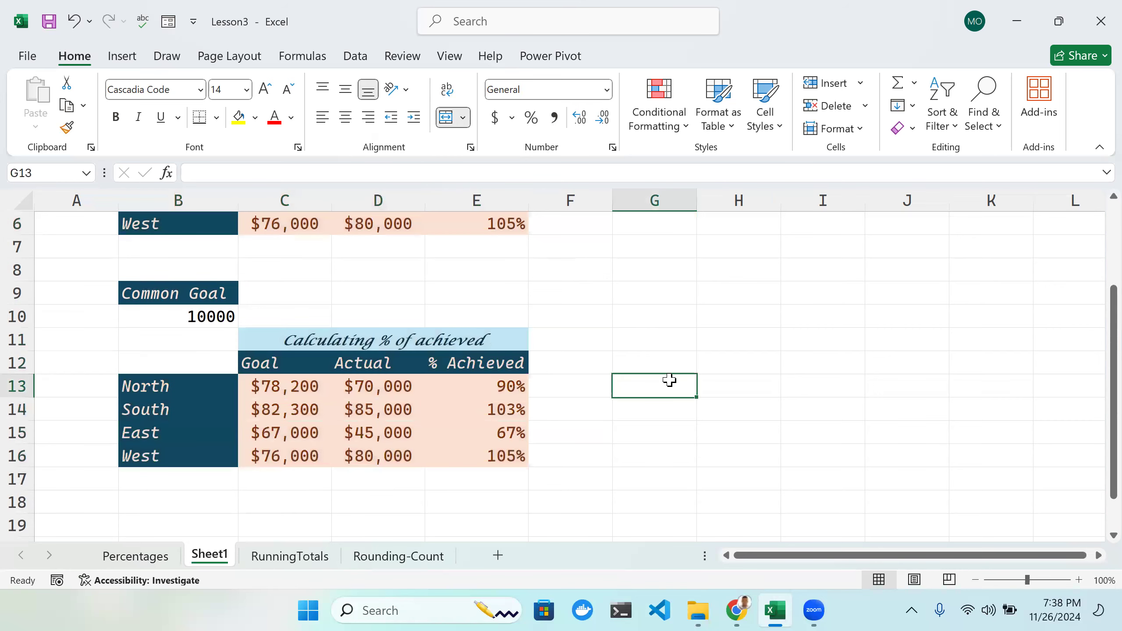
Step: Change the copied table's title in C11 to "Percentage from common goal"
double_click(459, 342)
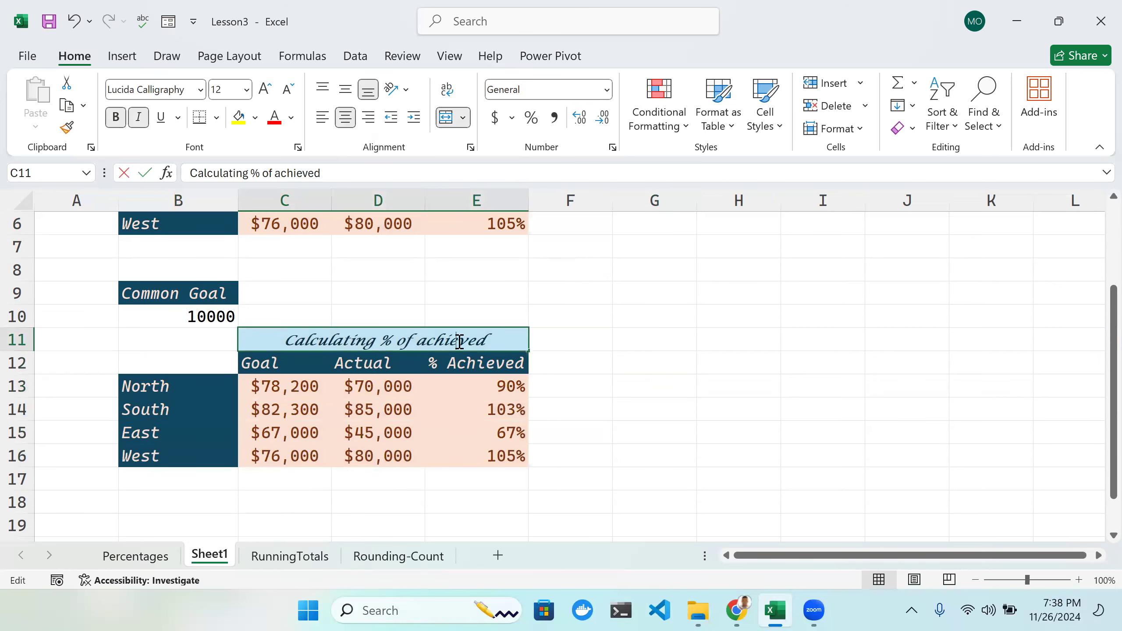
left_click_drag(492, 340, 307, 342)
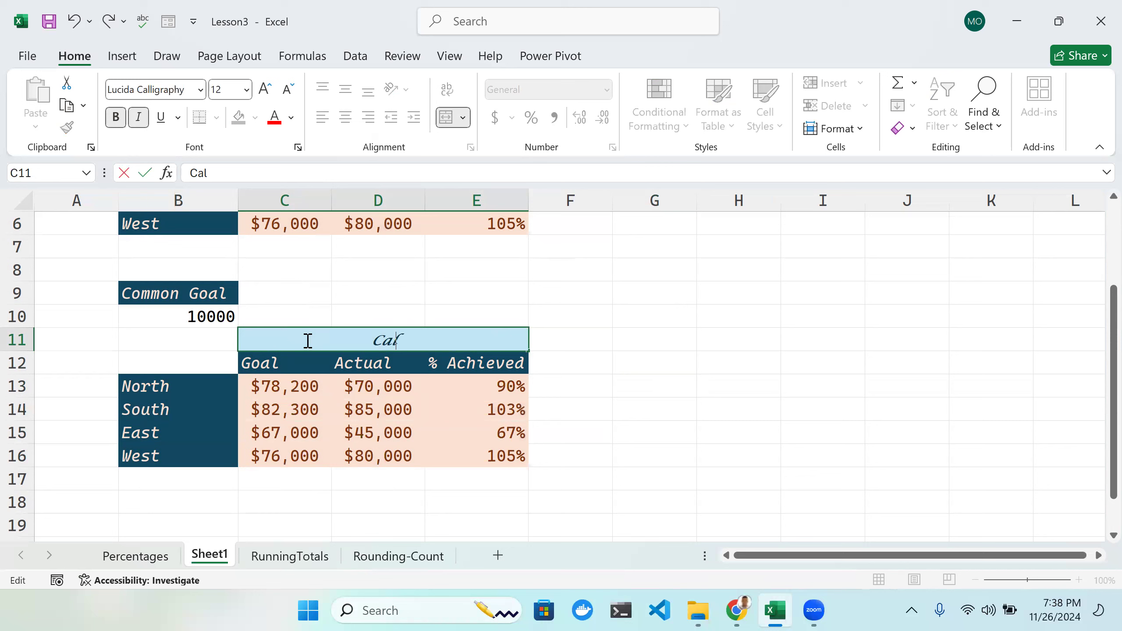
key("BackSpace")
key("BackSpace")
key("BackSpace")
type("Percent")
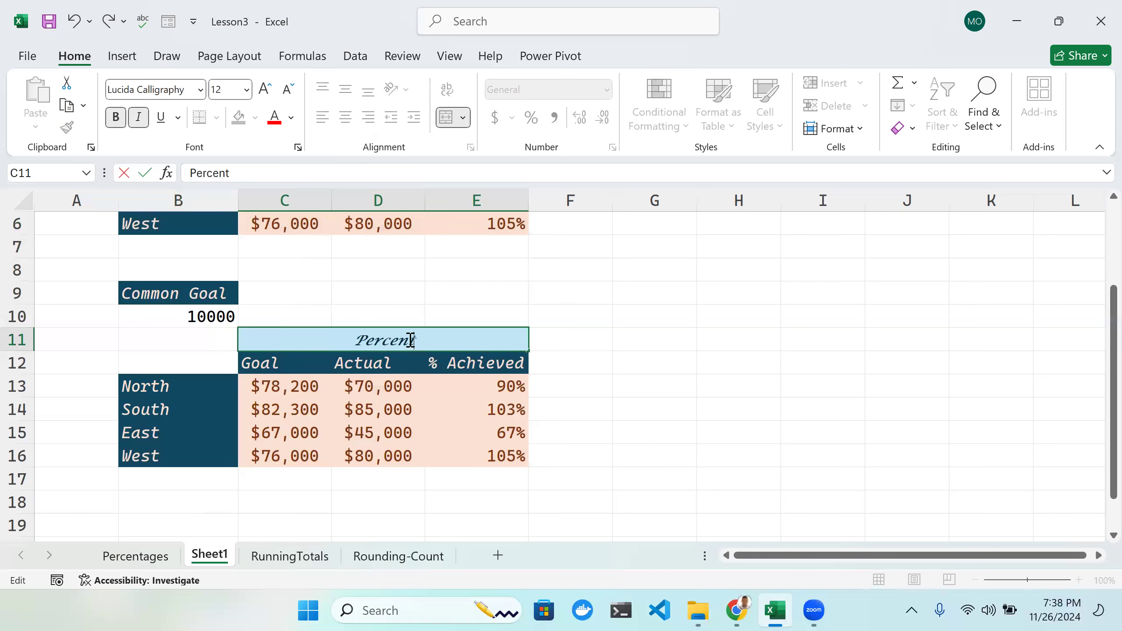
type("age")
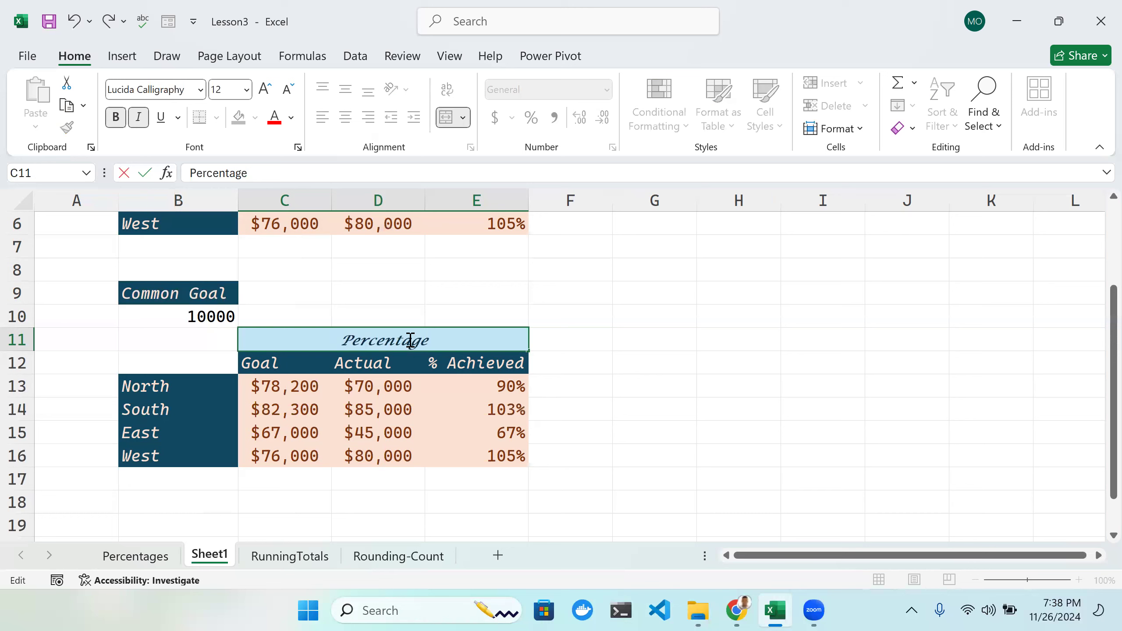
type(" from com")
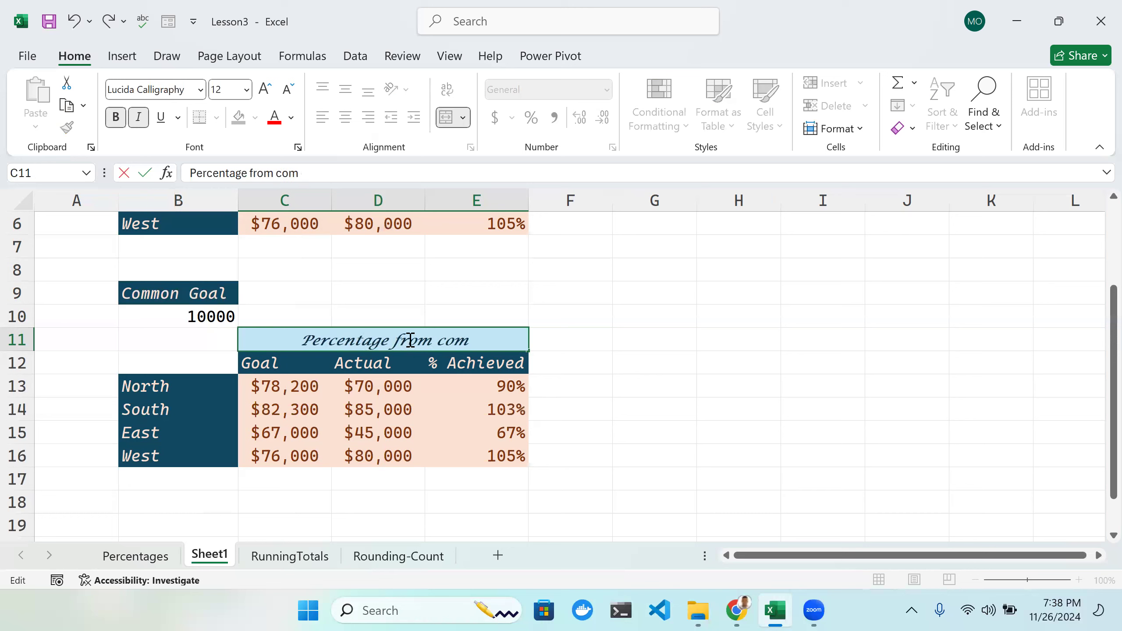
type("mon goal")
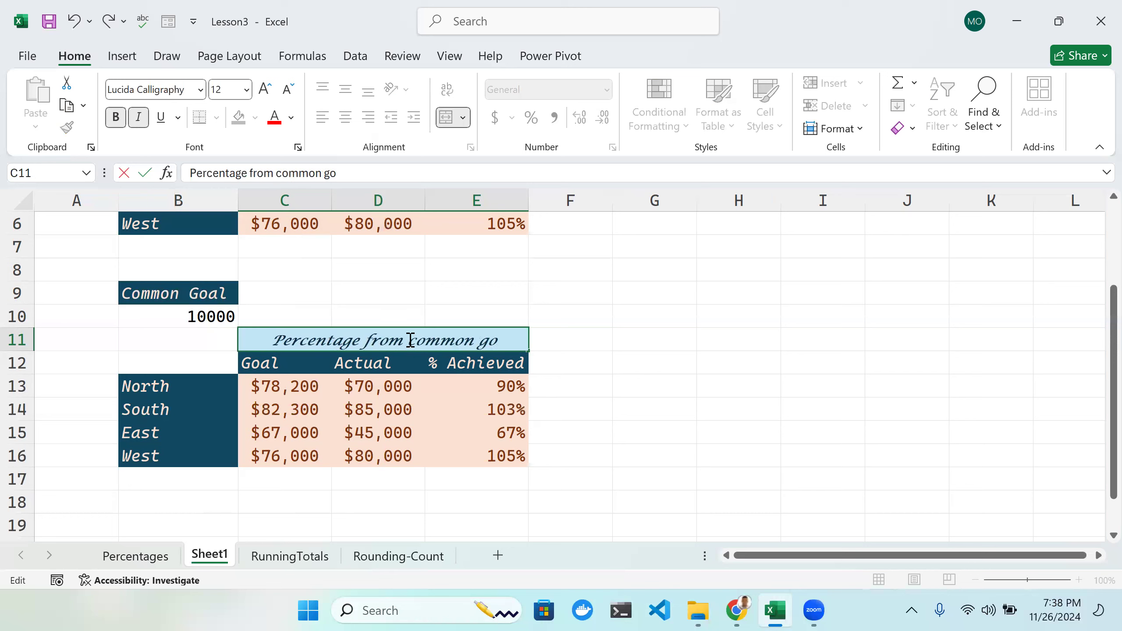
left_click(566, 354)
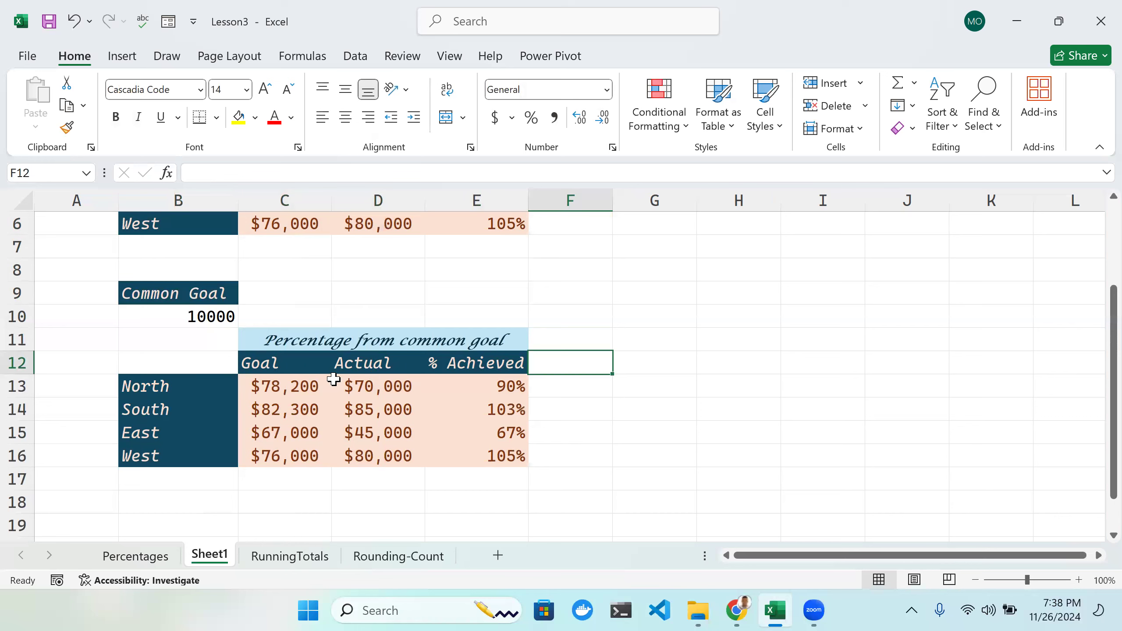
Step: Clear all contents and formatting from the copied table's Goal column in C12:C16
left_click(282, 366)
left_click_drag(283, 363, 287, 458)
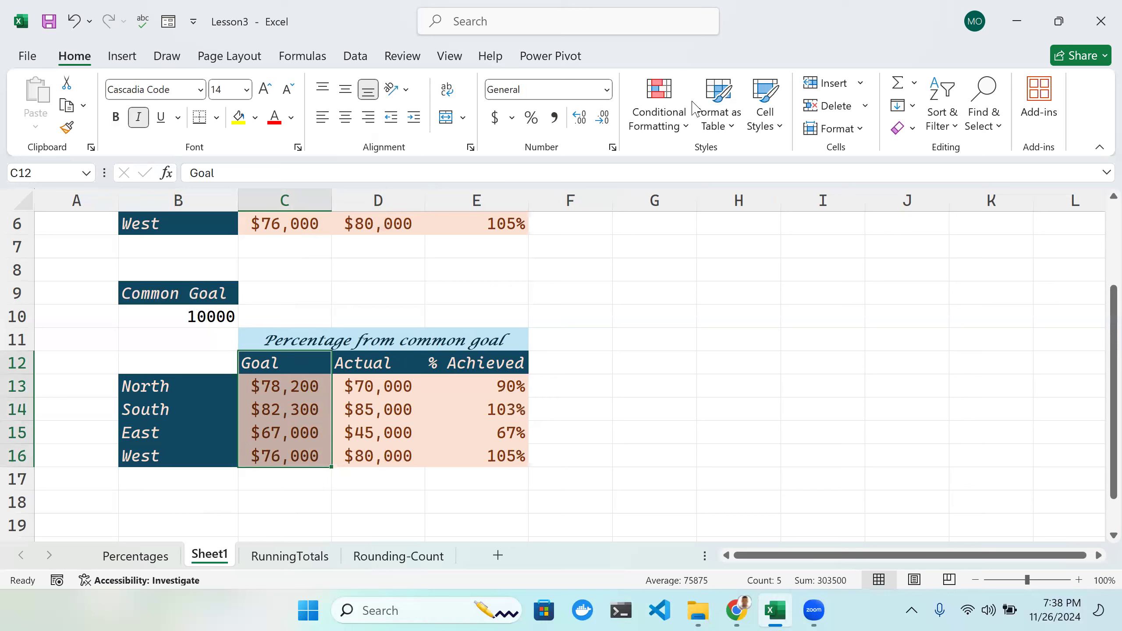
left_click(765, 117)
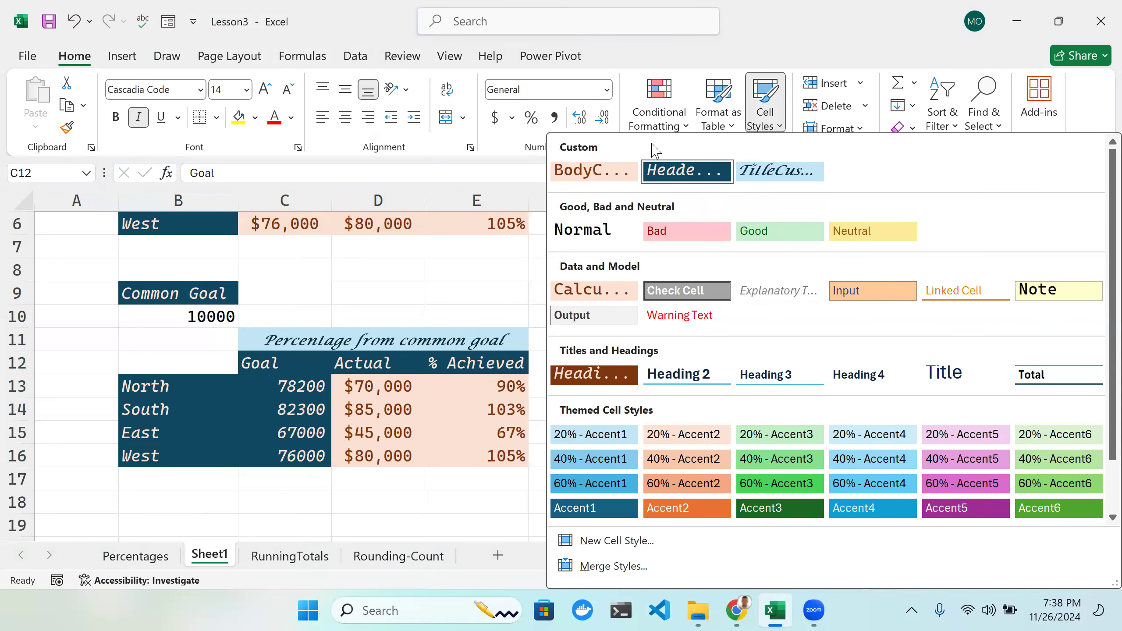
left_click(910, 119)
left_click(915, 130)
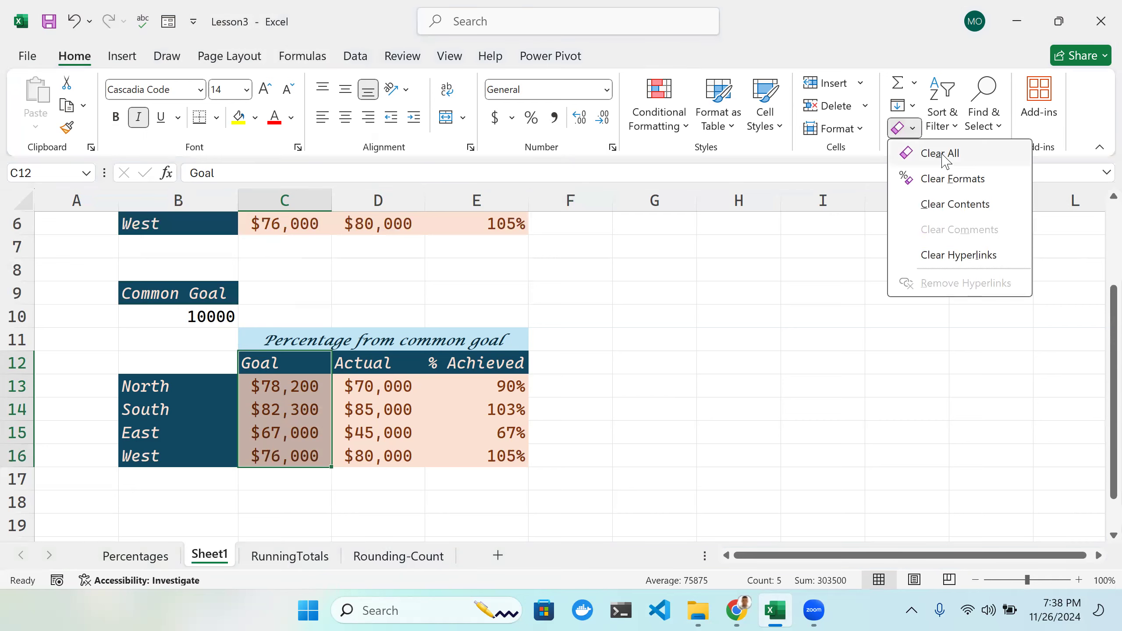
left_click(944, 154)
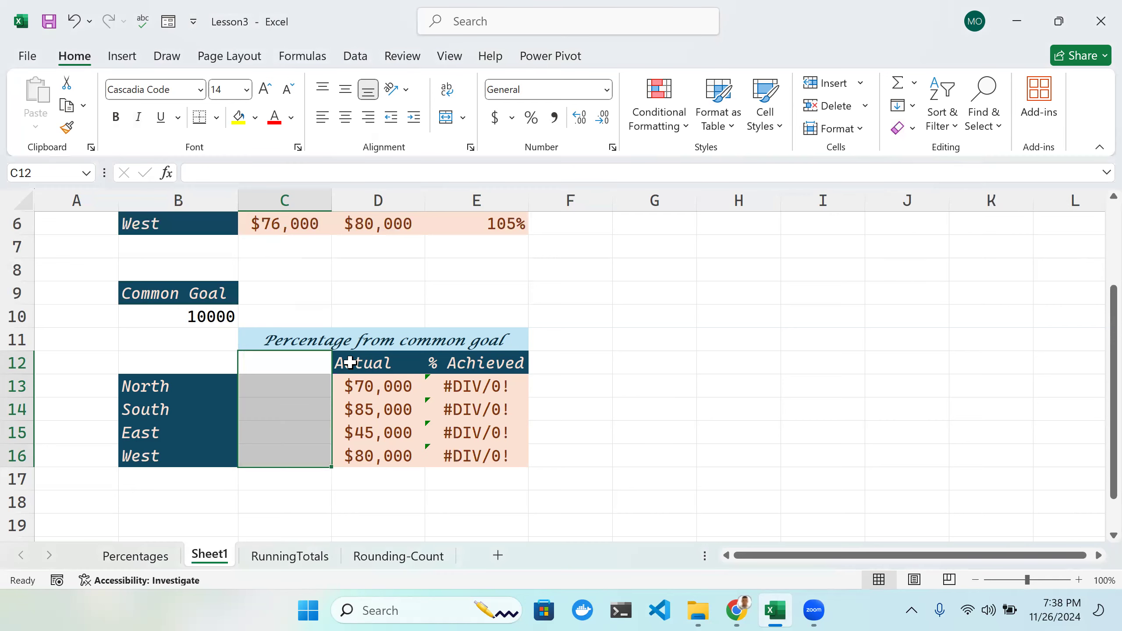
Step: Move the copied table's Actual and % Achieved columns from D12:E16 one column left to C12:D16
left_click(406, 369)
left_click_drag(406, 369, 484, 461)
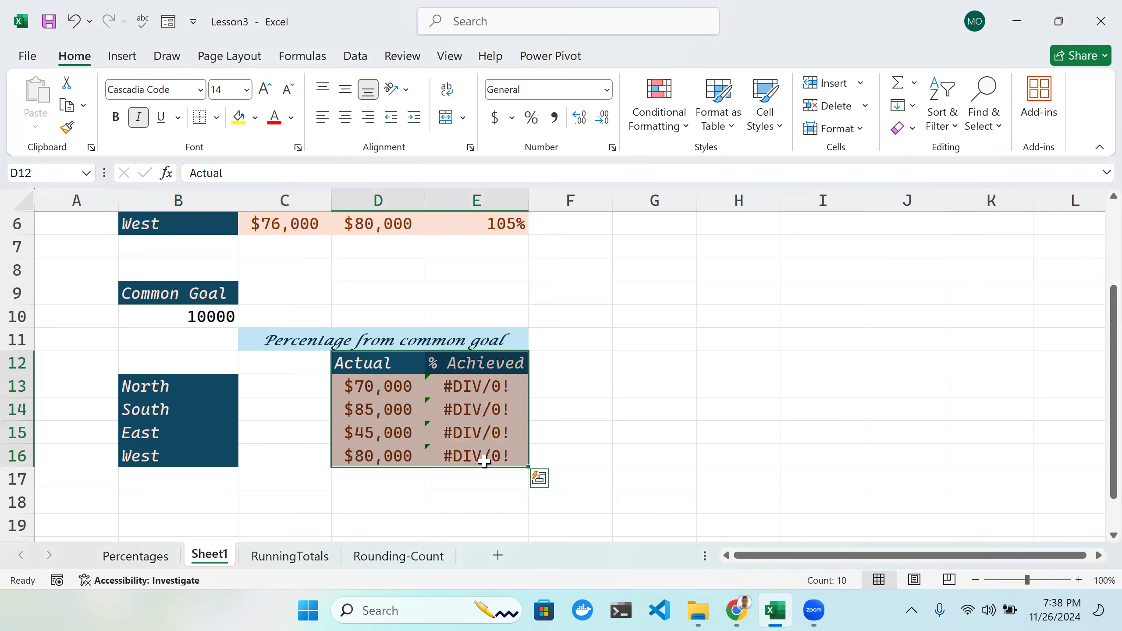
mouse_move(332, 397)
left_mouse_down()
mouse_move(308, 406)
mouse_move(319, 400)
left_mouse_up()
left_click(451, 405)
double_click(390, 367)
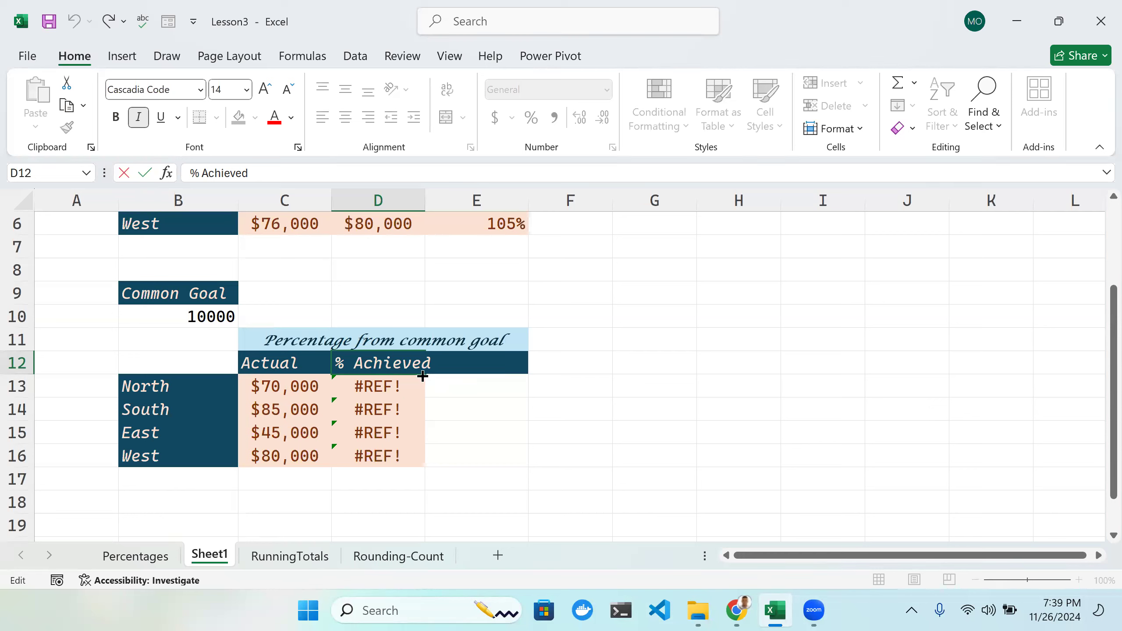
left_click(434, 391)
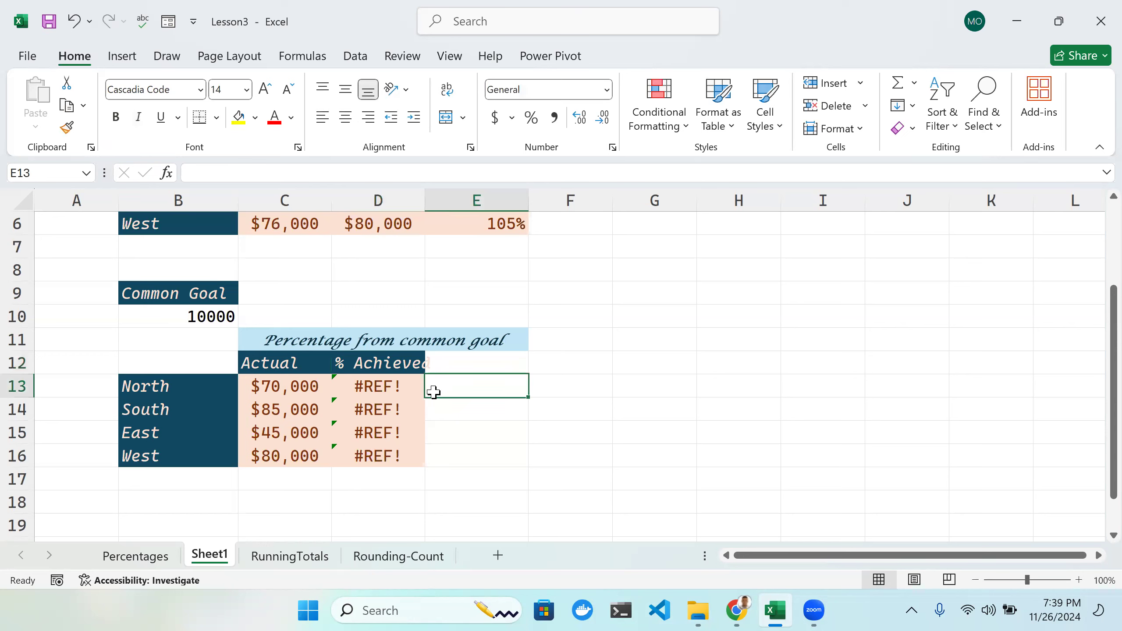
left_click(442, 368)
Step: Replace the North % Achieved formula in D13 with =C13/common_goal
double_click(398, 390)
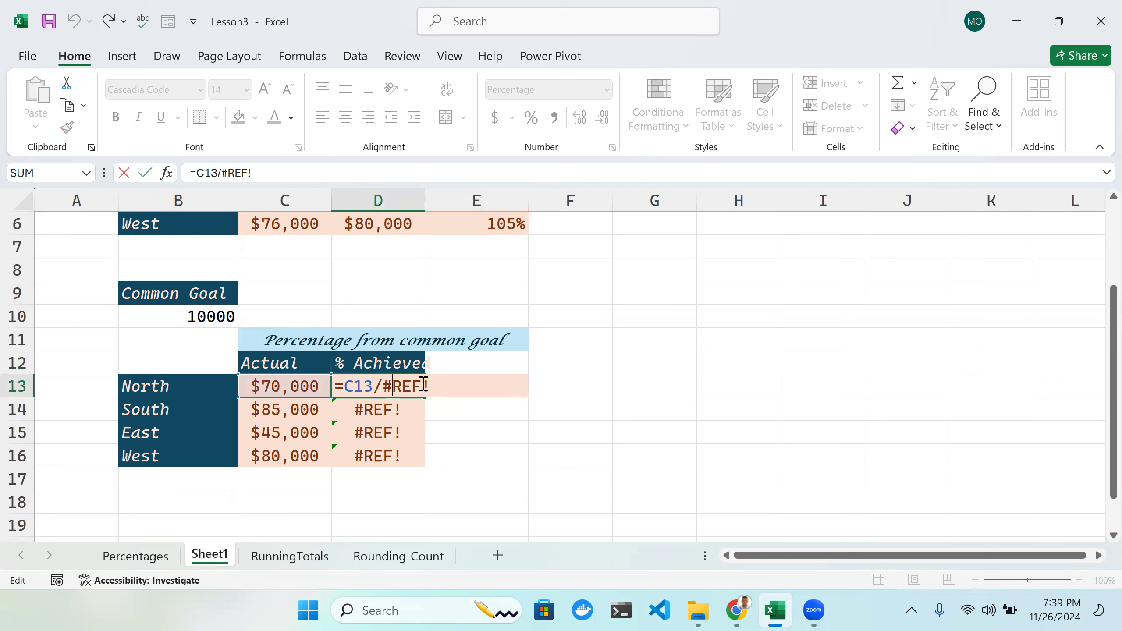
key("BackSpace")
key("BackSpace")
key("BackSpace")
key("BackSpace")
key("BackSpace")
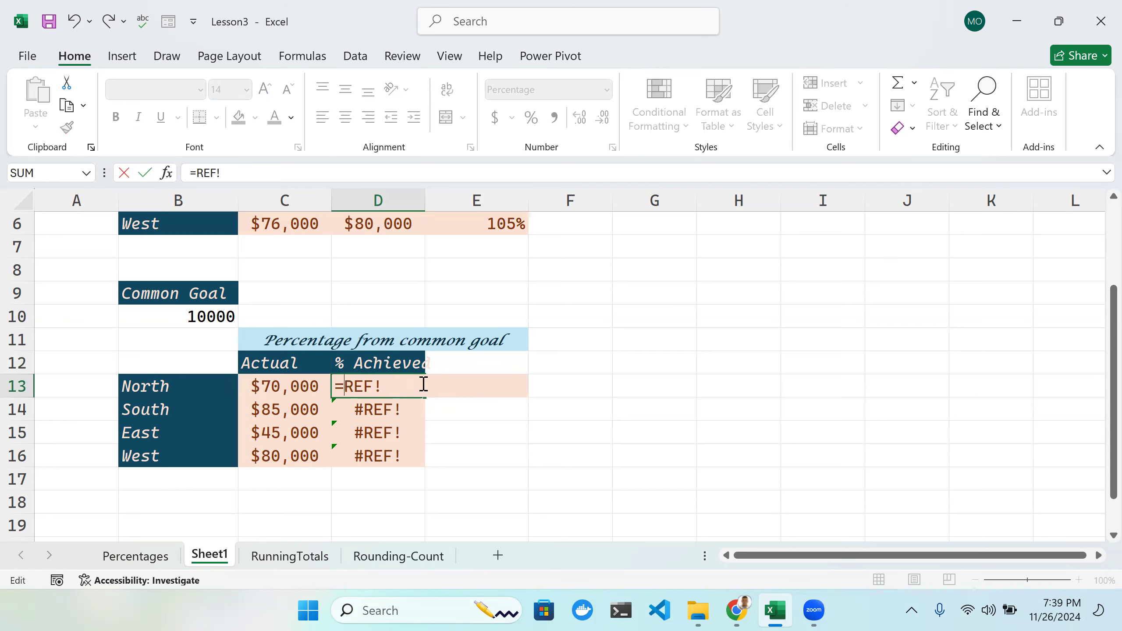
key("BackSpace")
key("BackSpace")
key("BackSpace")
key("BackSpace")
left_click(293, 383)
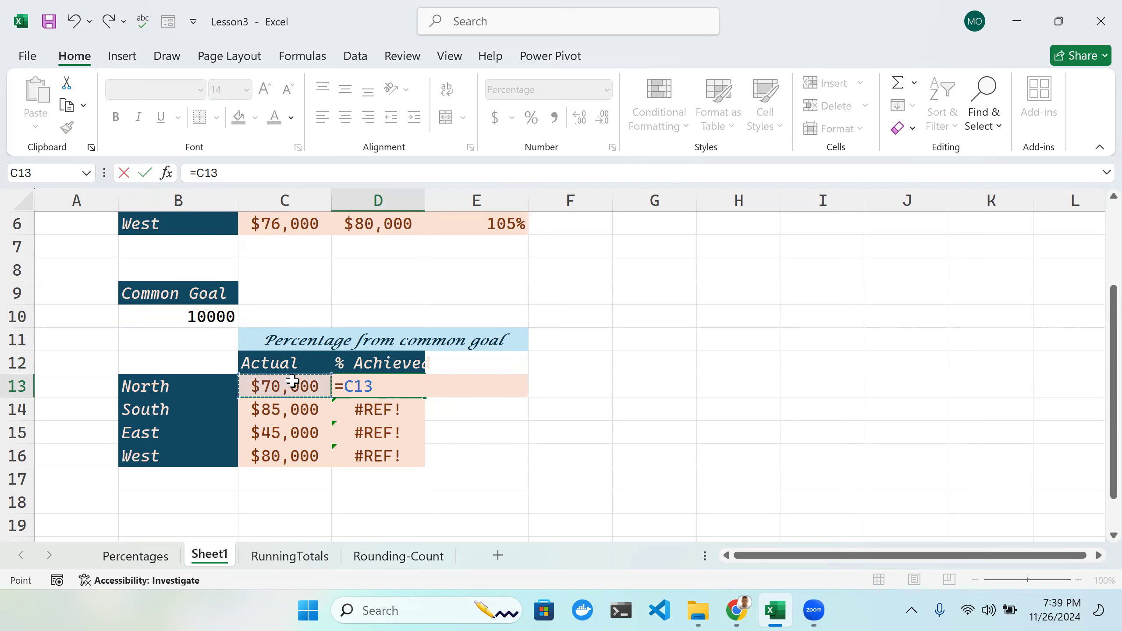
type("/")
left_click(194, 316)
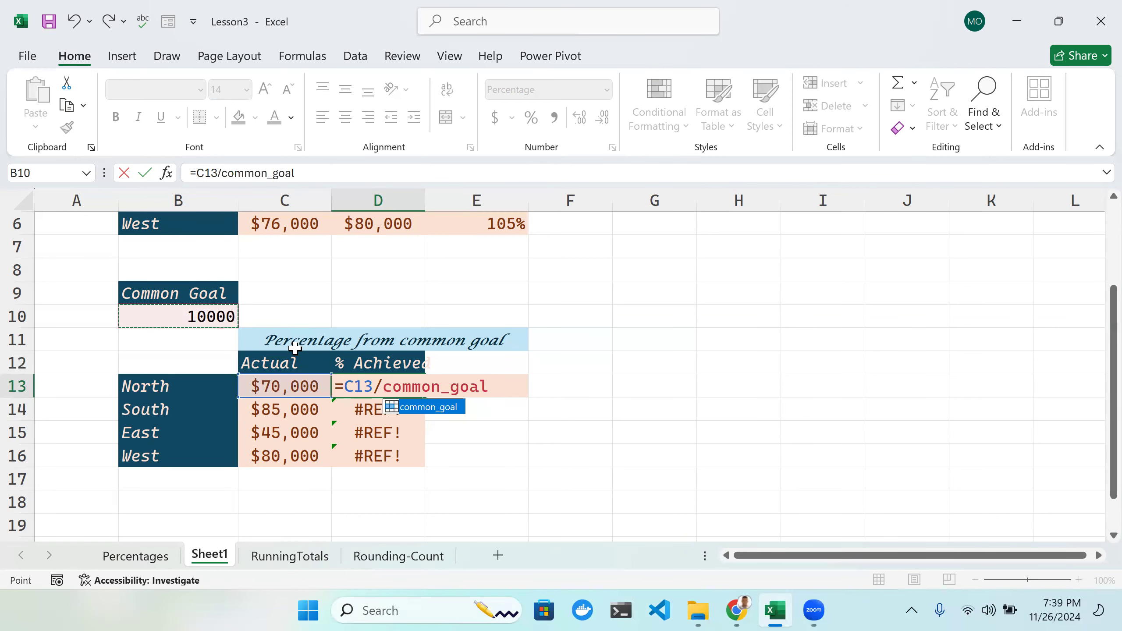
key("Return")
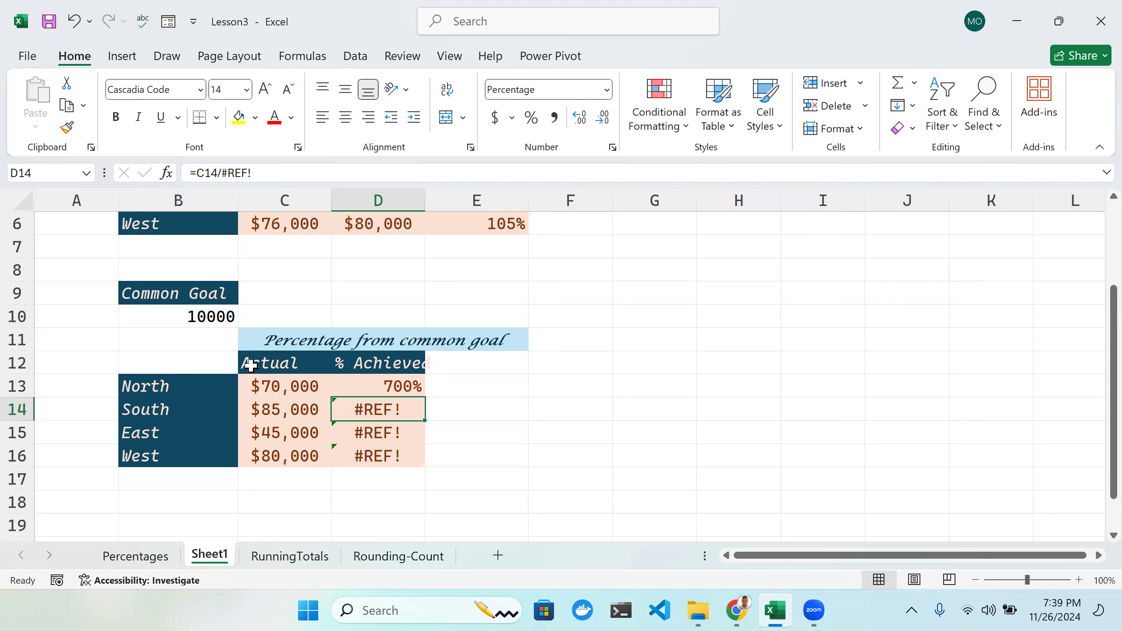
Step: Set the common goal value in B10 to 100000
double_click(226, 318)
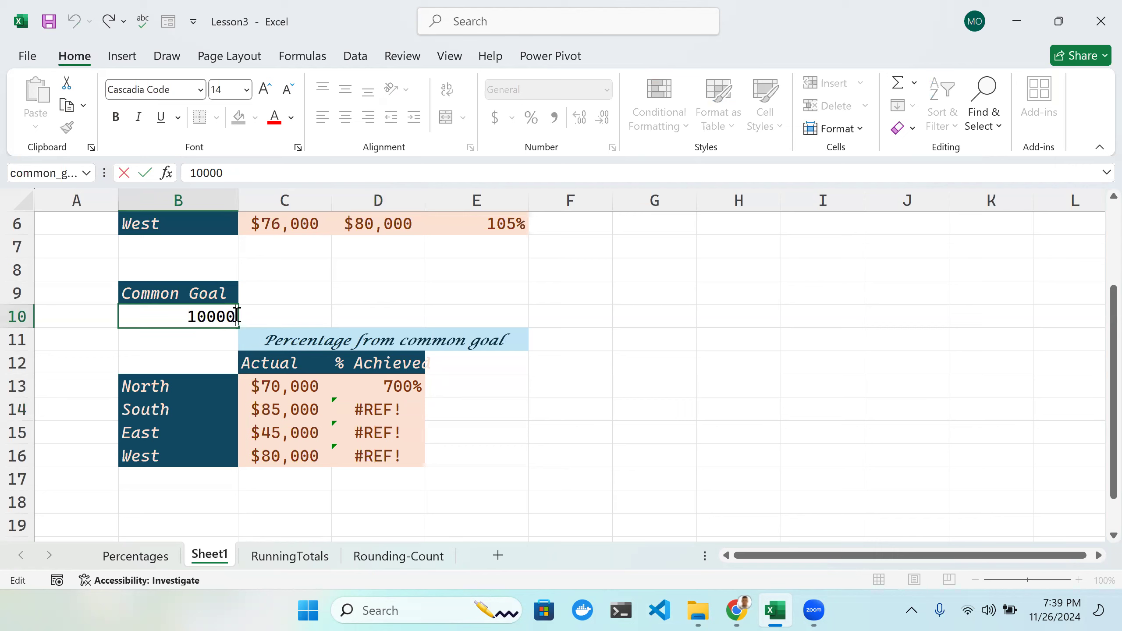
type("0")
key("Return")
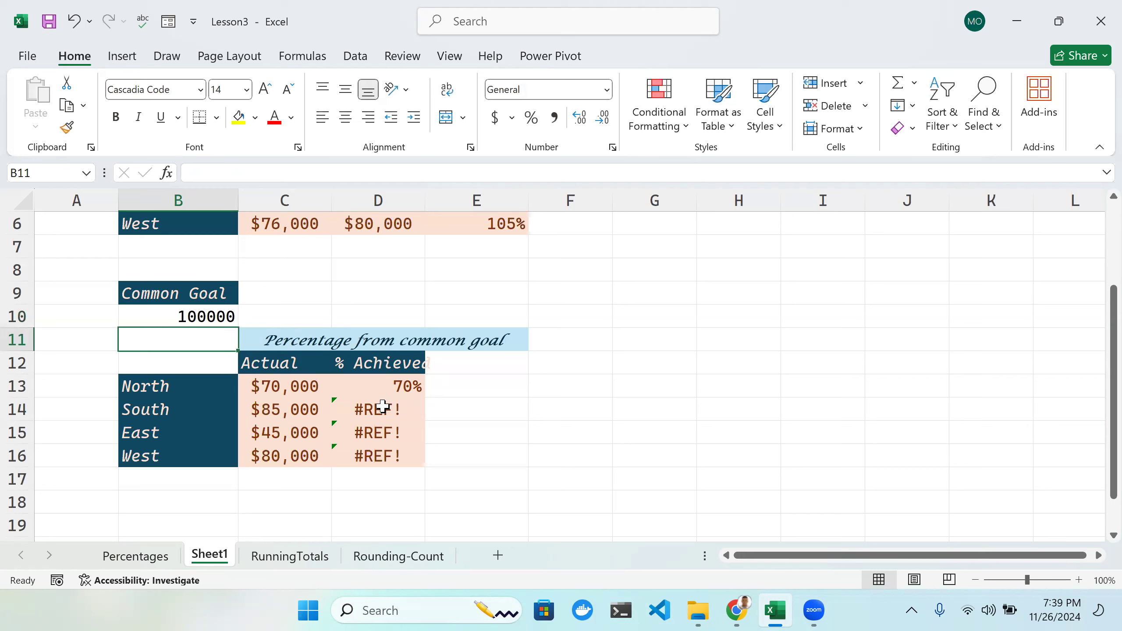
Step: Compare the North formula in D13 with the first table's formula in E4, and check the common goal cell B10
left_click(205, 316)
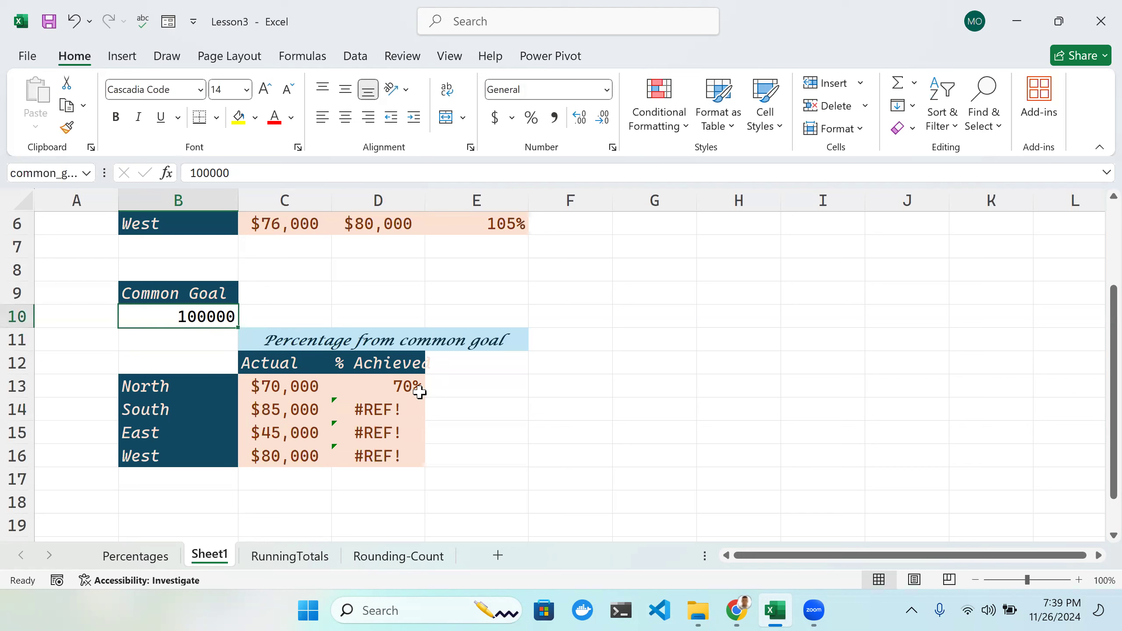
double_click(419, 391)
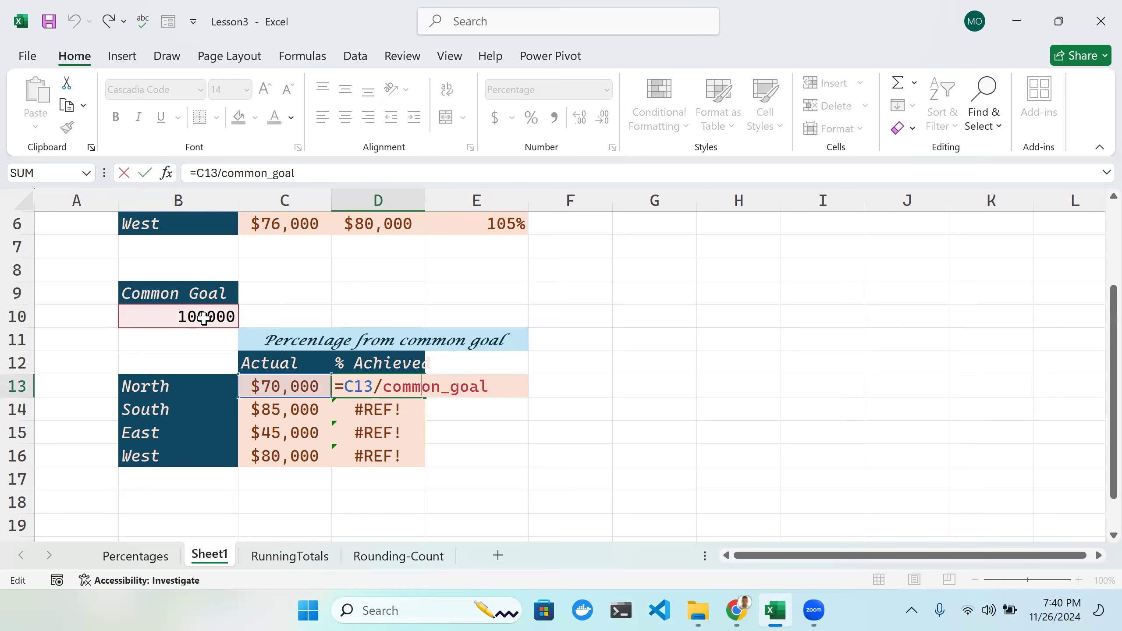
scroll(437, 314, "up", 2)
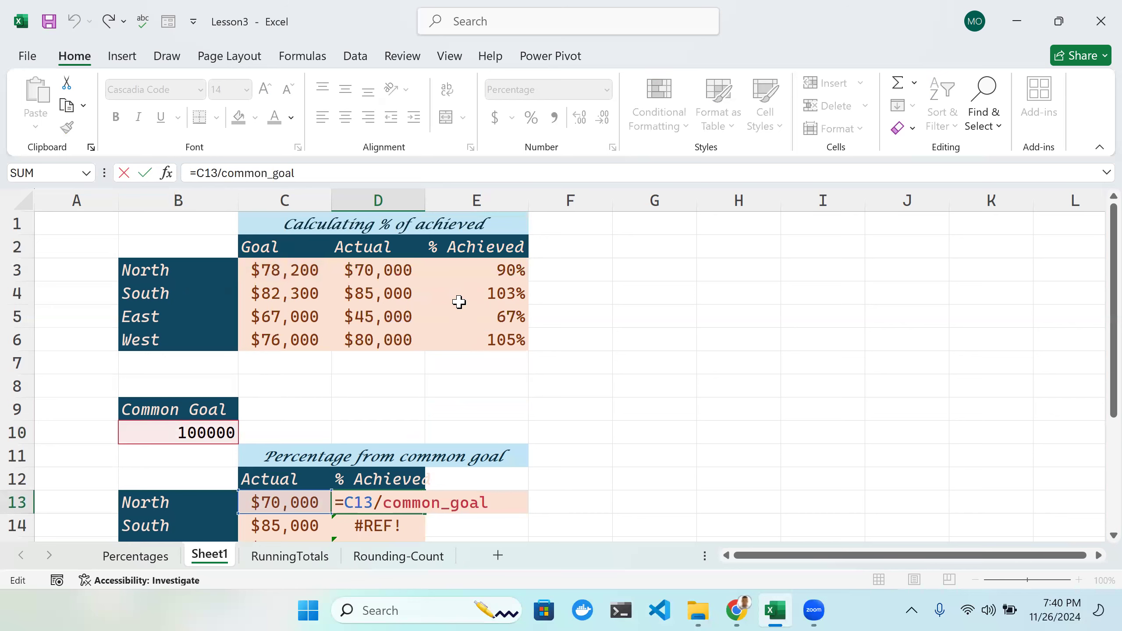
left_click(458, 302)
double_click(476, 294)
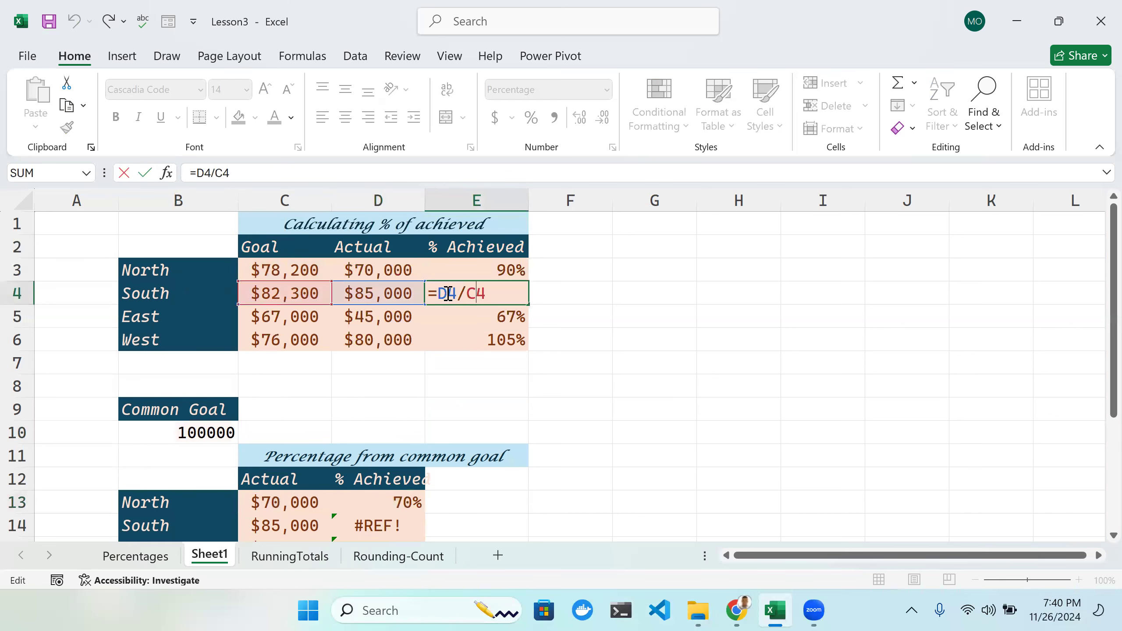
scroll(376, 368, "down", 2)
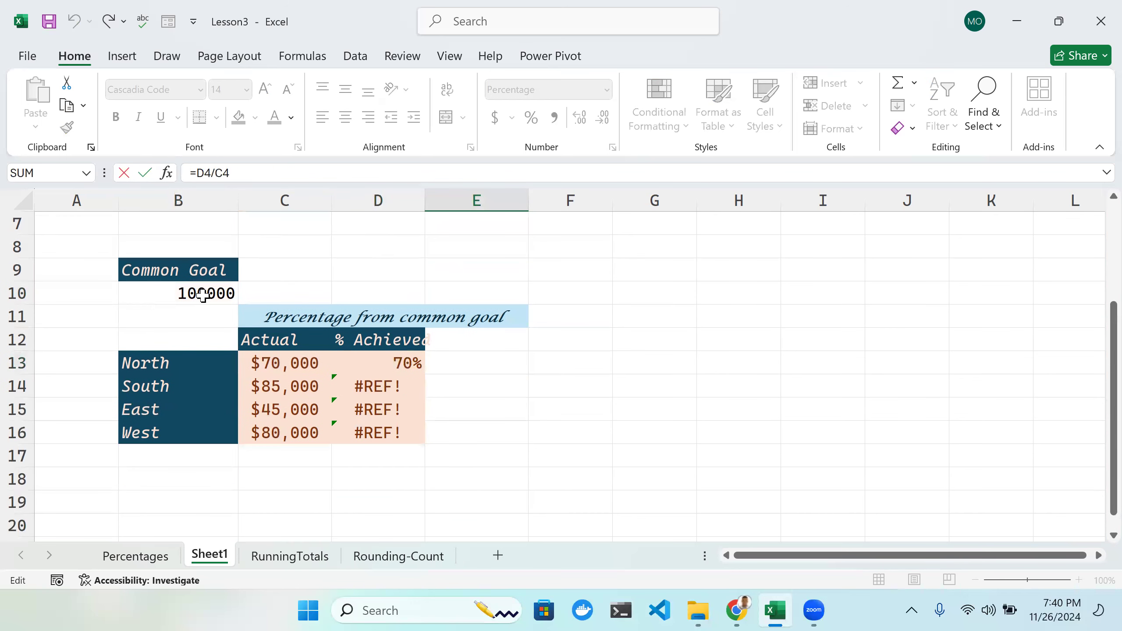
left_click(202, 295)
double_click(202, 294)
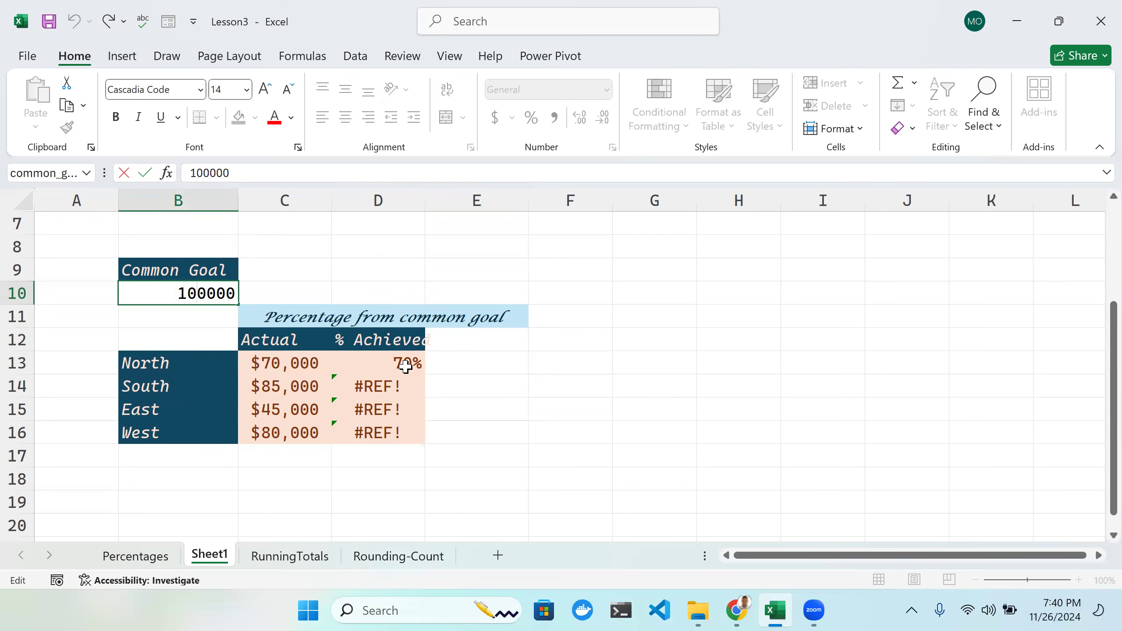
Step: Try an absolute reference in D13 with =$C$13/common_goal and fill the formula down through D16
double_click(368, 366)
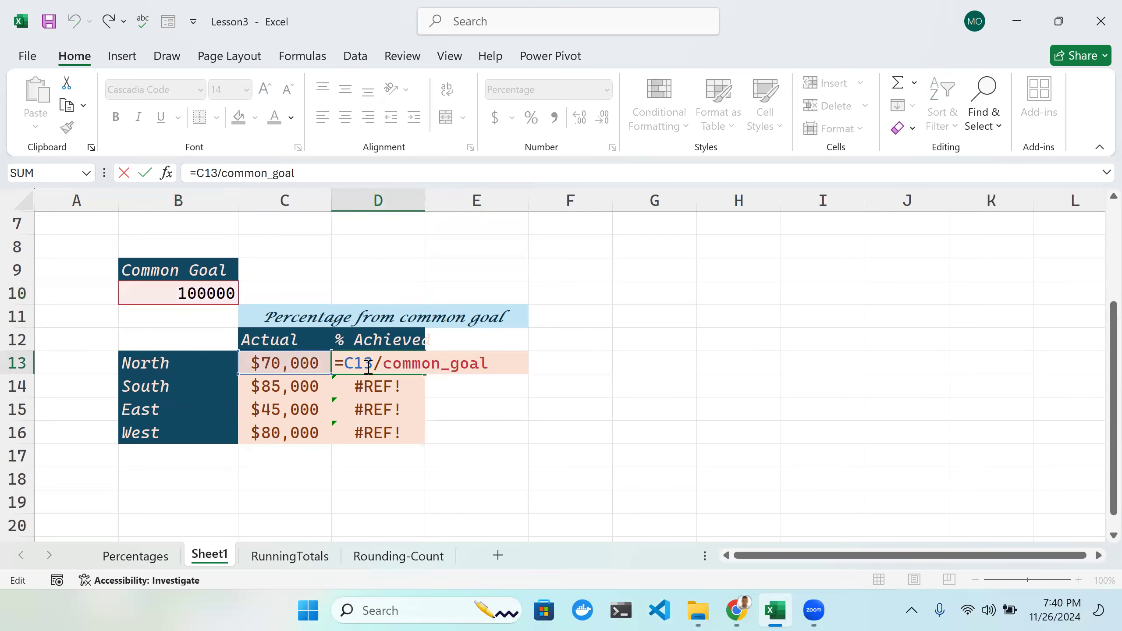
left_click(346, 366)
type("$")
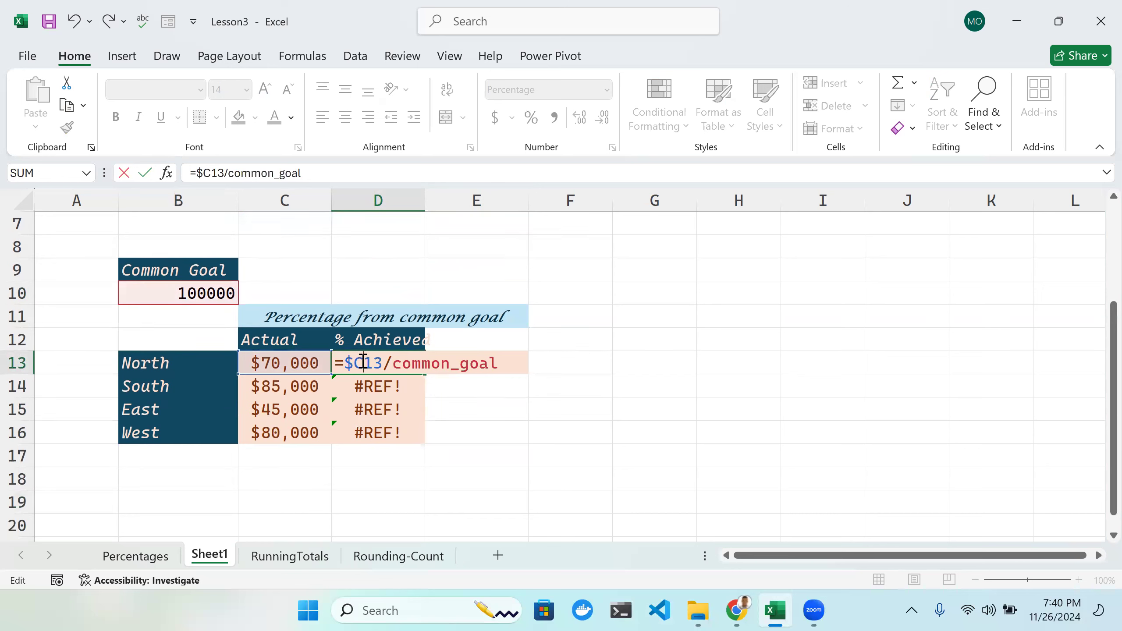
left_click(363, 362)
type("$")
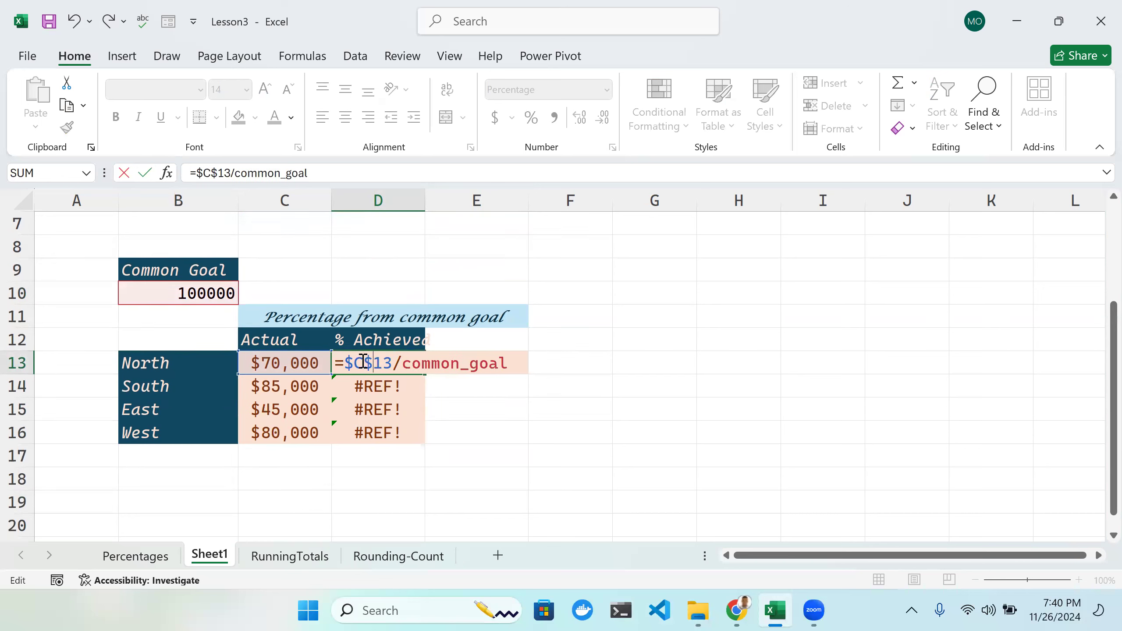
key("Return")
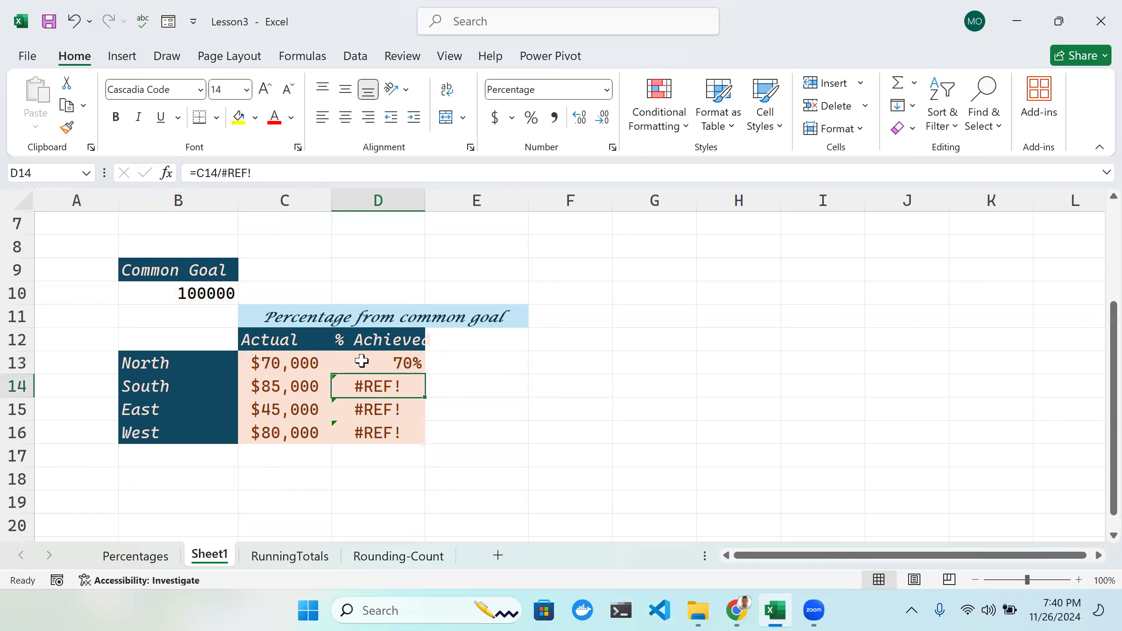
left_click(401, 363)
left_click_drag(424, 376, 426, 440)
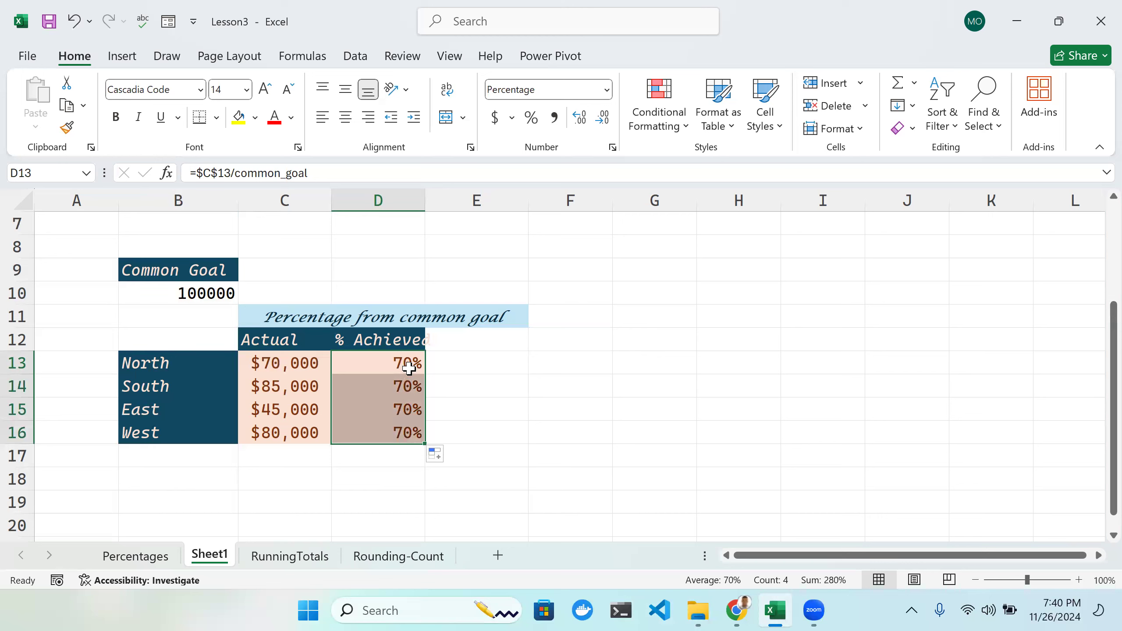
Step: Change the absolute reference in the North % Achieved formula in D13 to relative, giving =C13/common_goal
left_click(408, 368)
double_click(409, 368)
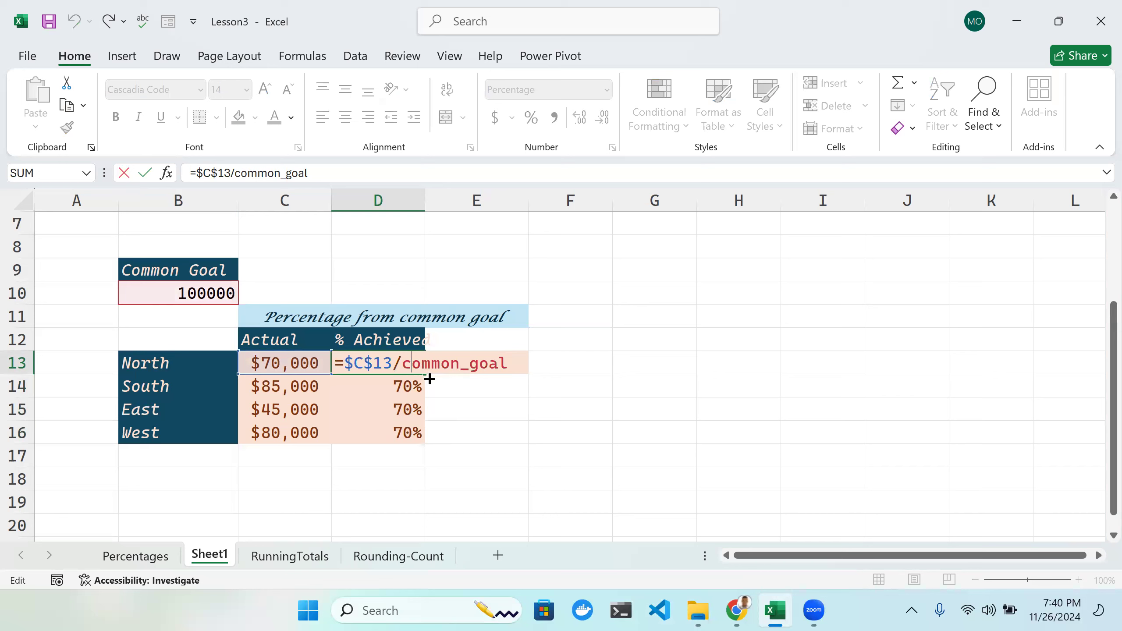
left_click(394, 364)
key("BackSpace")
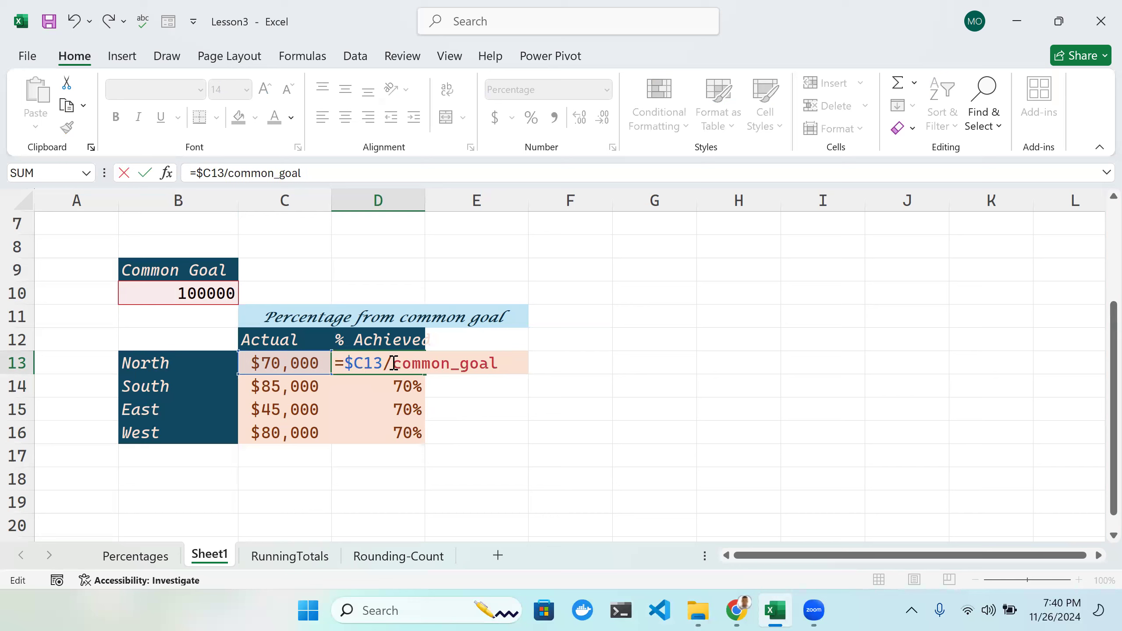
key("Delete")
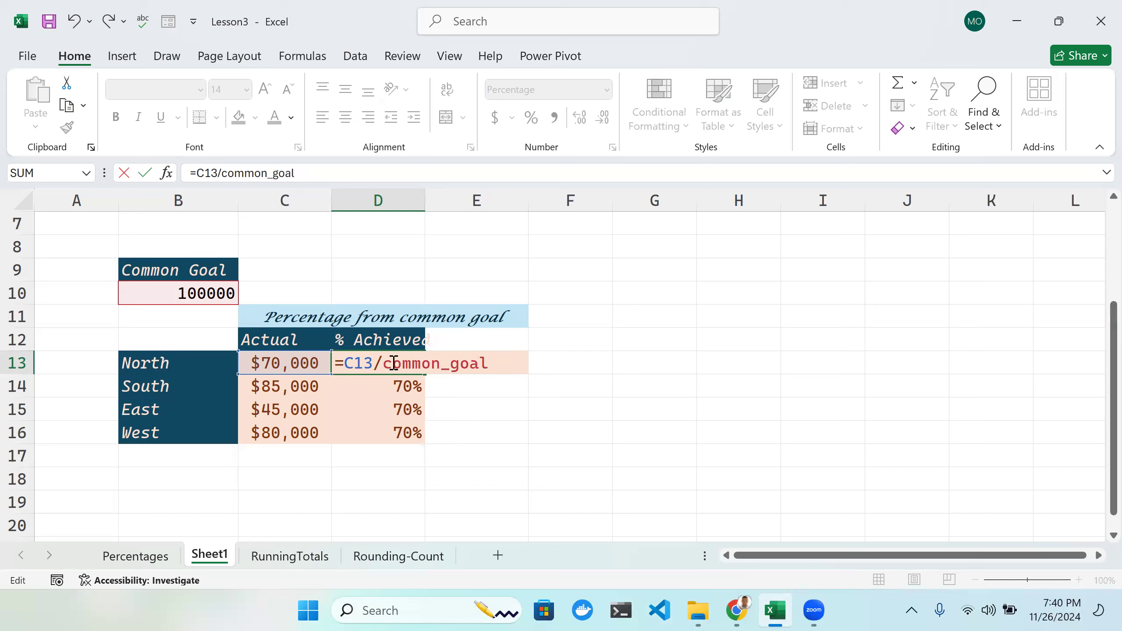
left_click(486, 363)
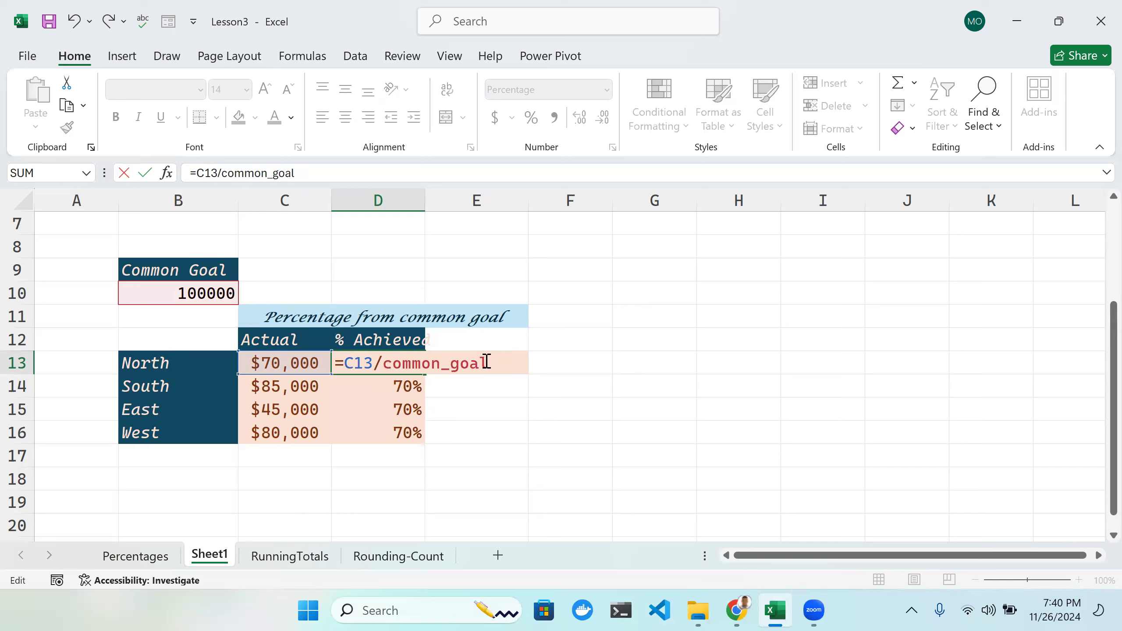
Step: Erase the divisor in D13's formula and pick the common goal cell B10 from the sheet as its replacement
left_click(403, 364)
key("BackSpace")
key("BackSpace")
key("BackSpace")
key("BackSpace")
key("BackSpace")
key("BackSpace")
key("BackSpace")
key("BackSpace")
key("BackSpace")
key("BackSpace")
key("BackSpace")
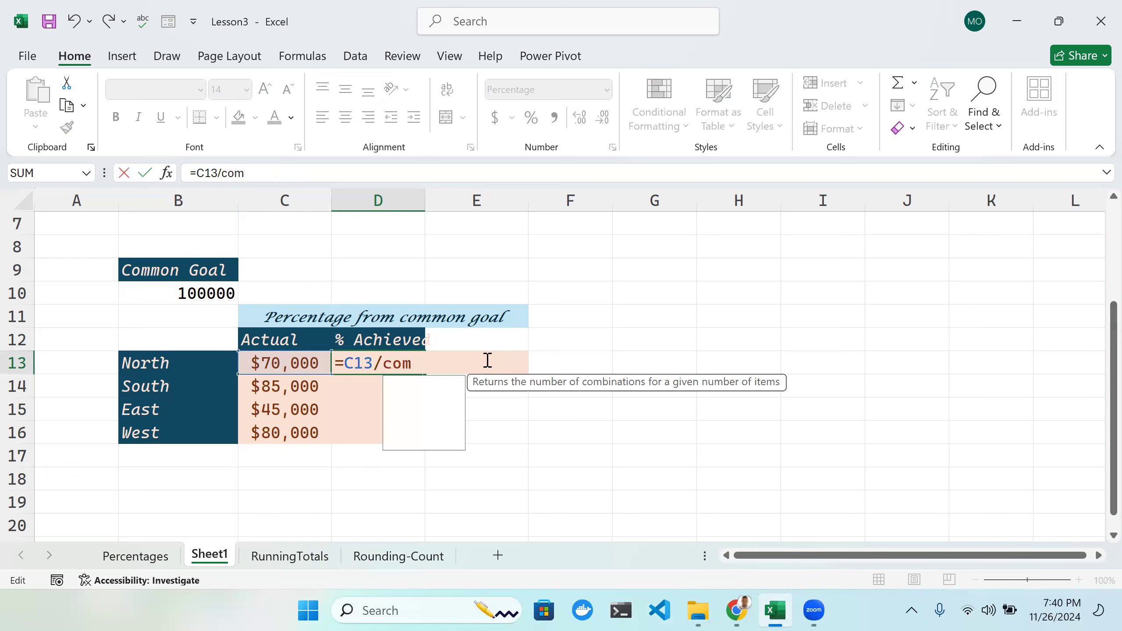
left_click(225, 292)
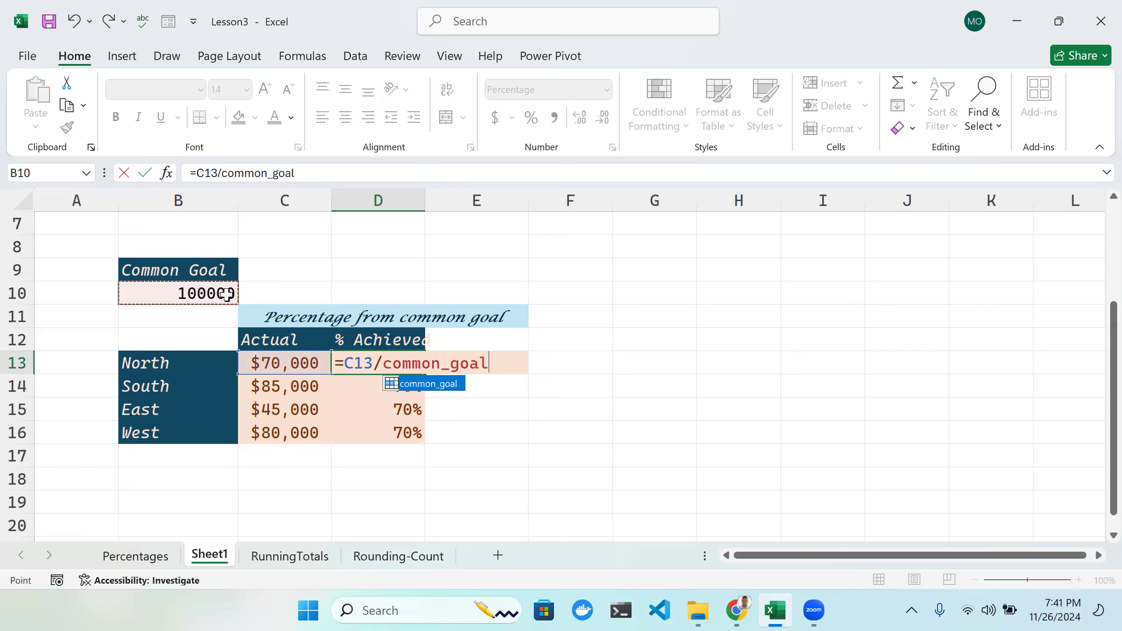
Step: Try the plain cell address B10 instead of the defined name as the divisor in D13, and clear it again
key("BackSpace")
key("BackSpace")
key("BackSpace")
key("BackSpace")
key("BackSpace")
key("BackSpace")
key("BackSpace")
key("BackSpace")
key("BackSpace")
key("BackSpace")
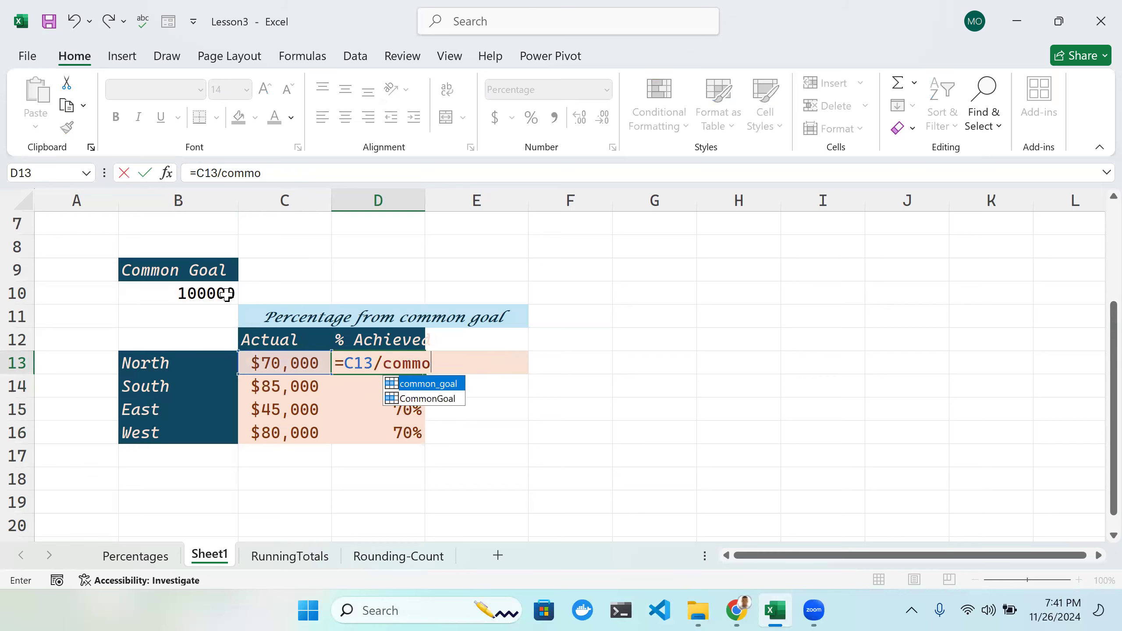
key("BackSpace")
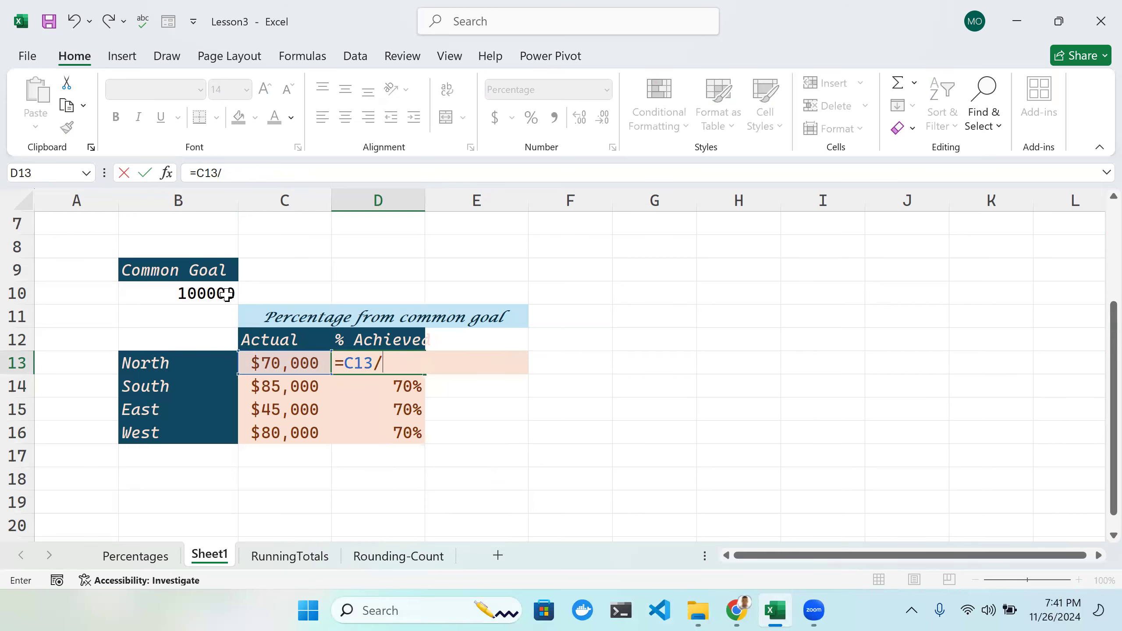
type("B")
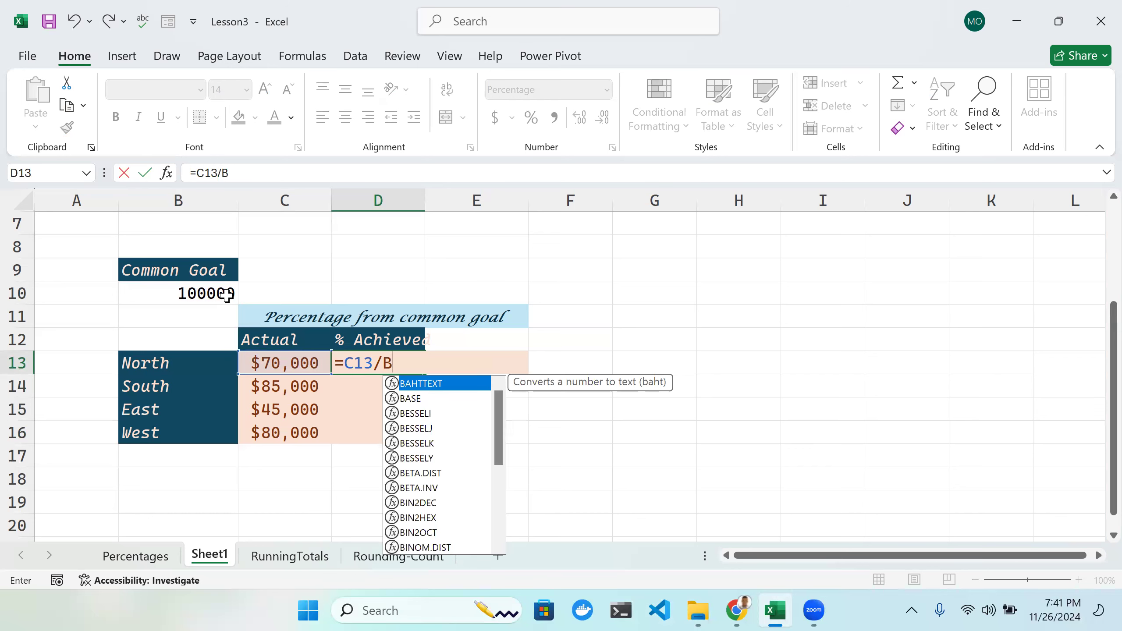
type("1")
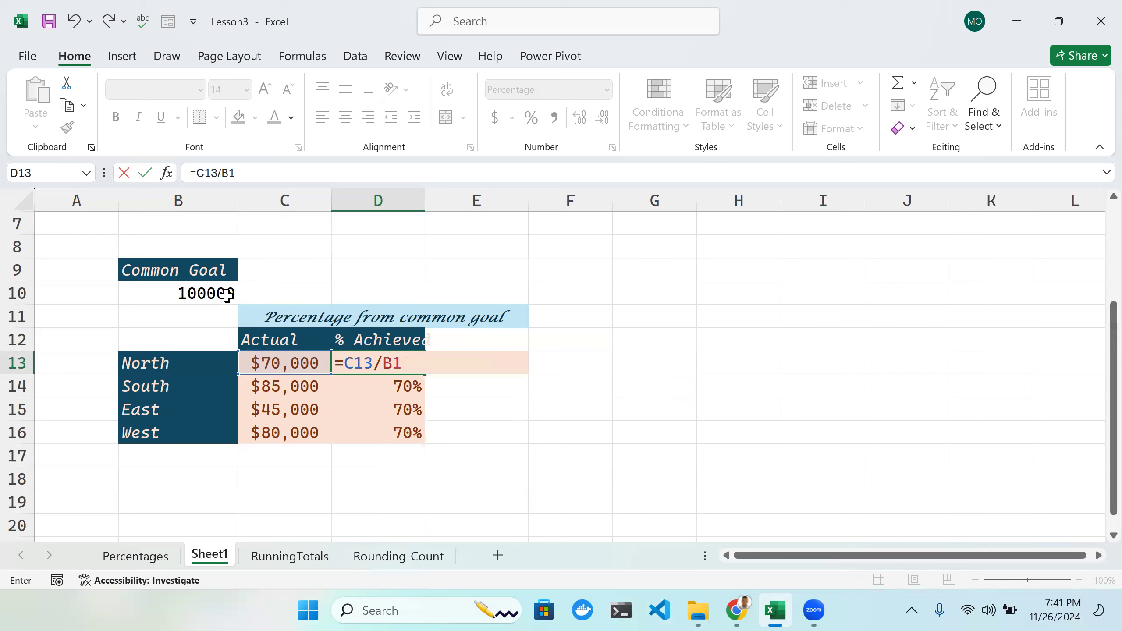
type("0")
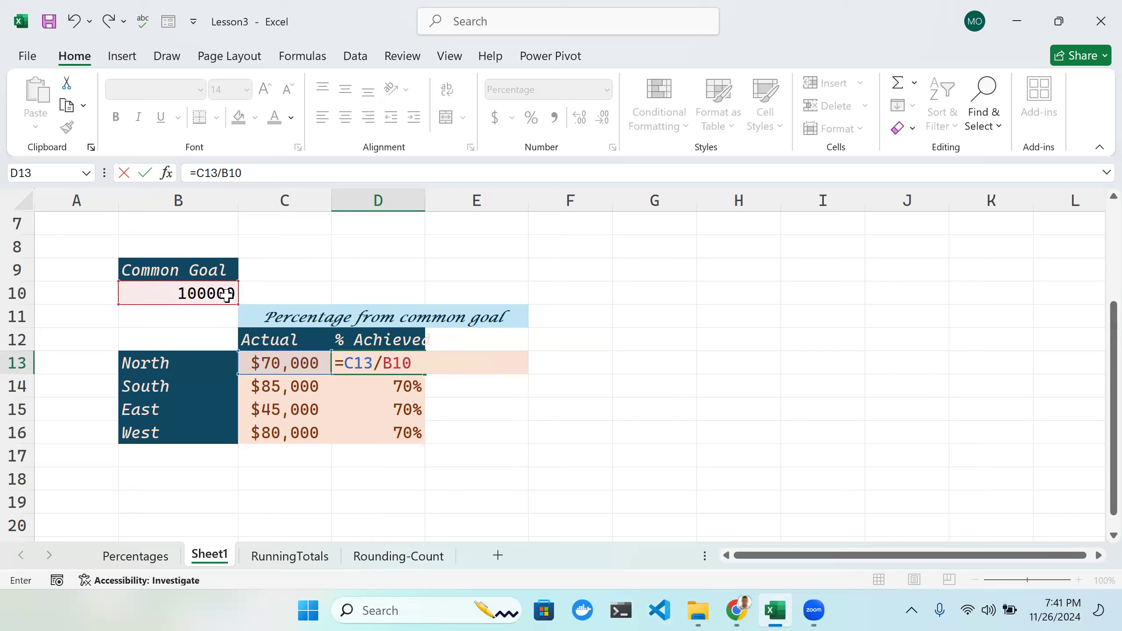
key("BackSpace")
key("BackSpace")
key("BackSpace")
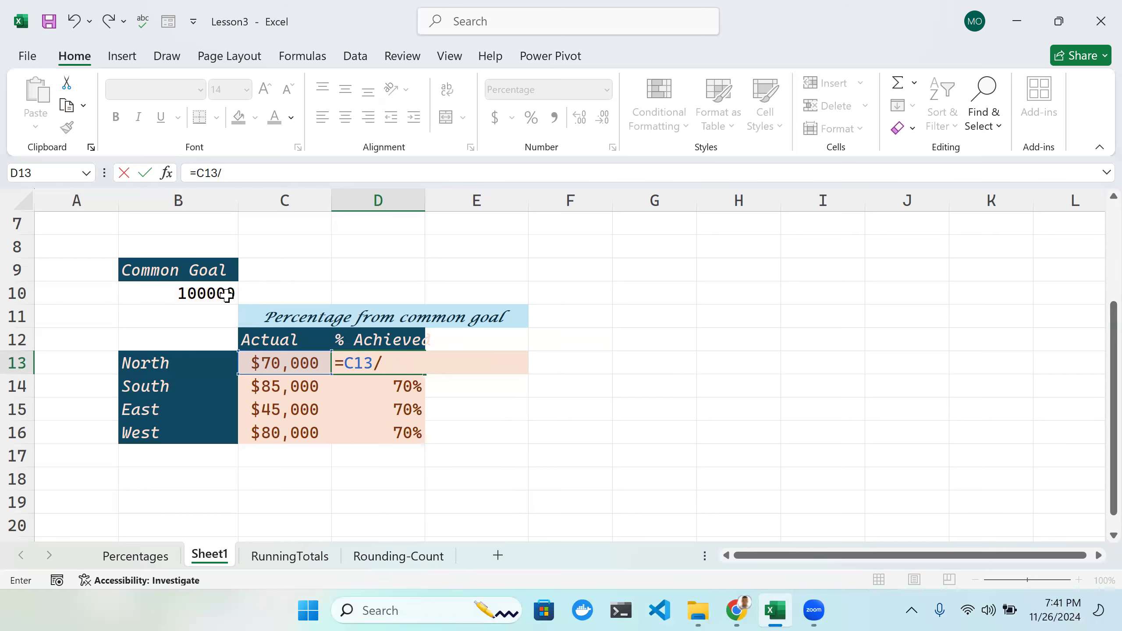
Step: Complete D13 as =C13/common_goal using the suggested defined name, and fill the formula down through D16
type("Com")
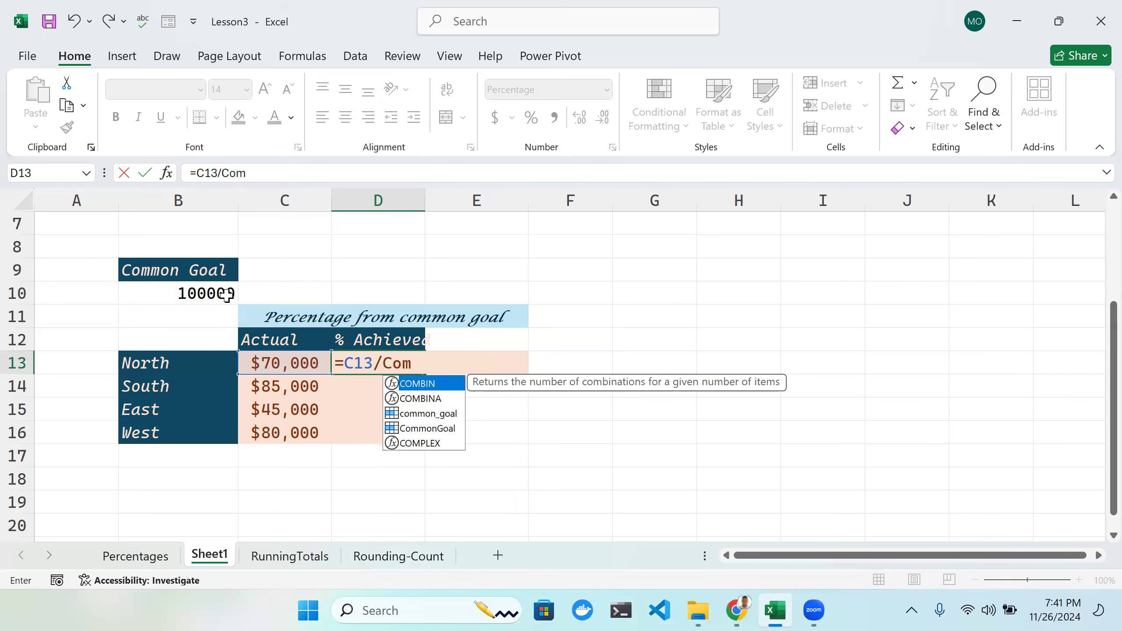
key("Down")
key("Down")
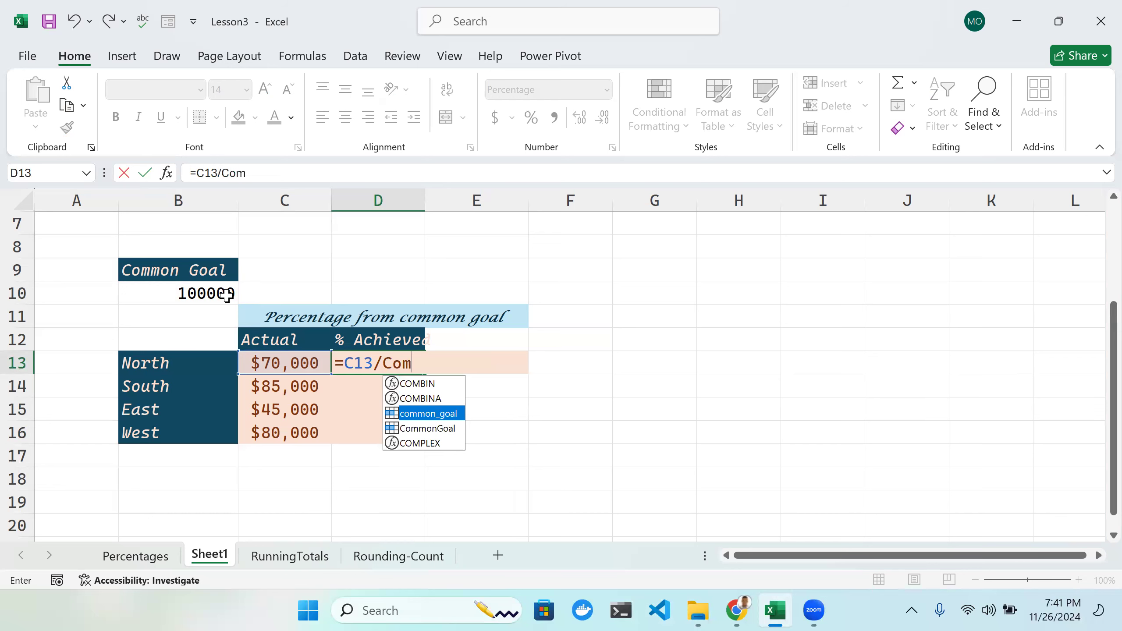
key("Return")
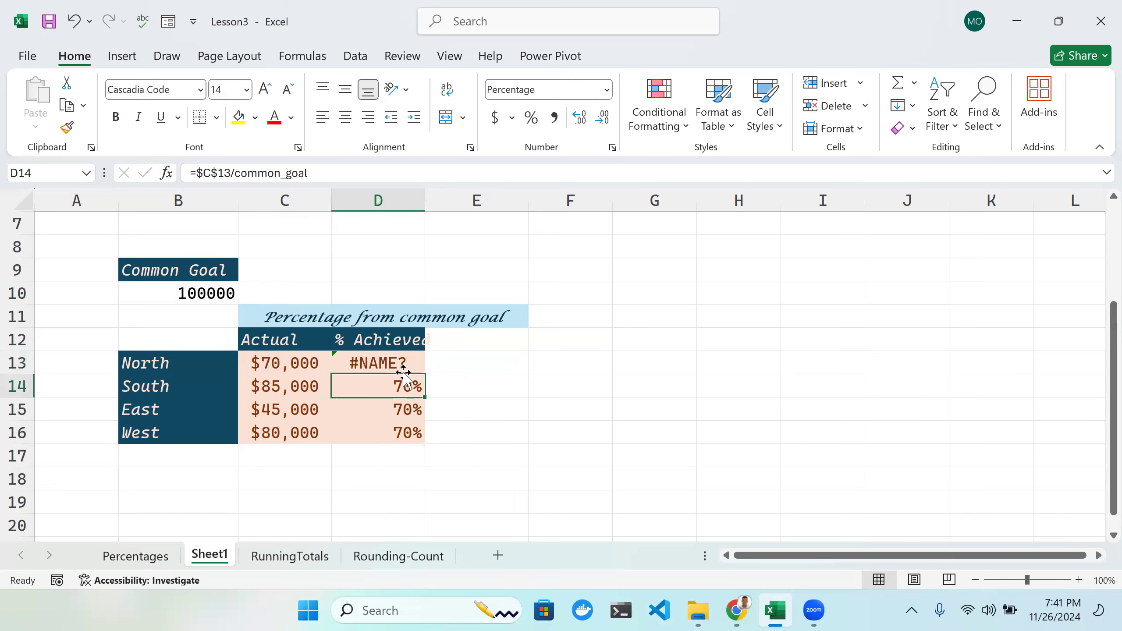
double_click(409, 365)
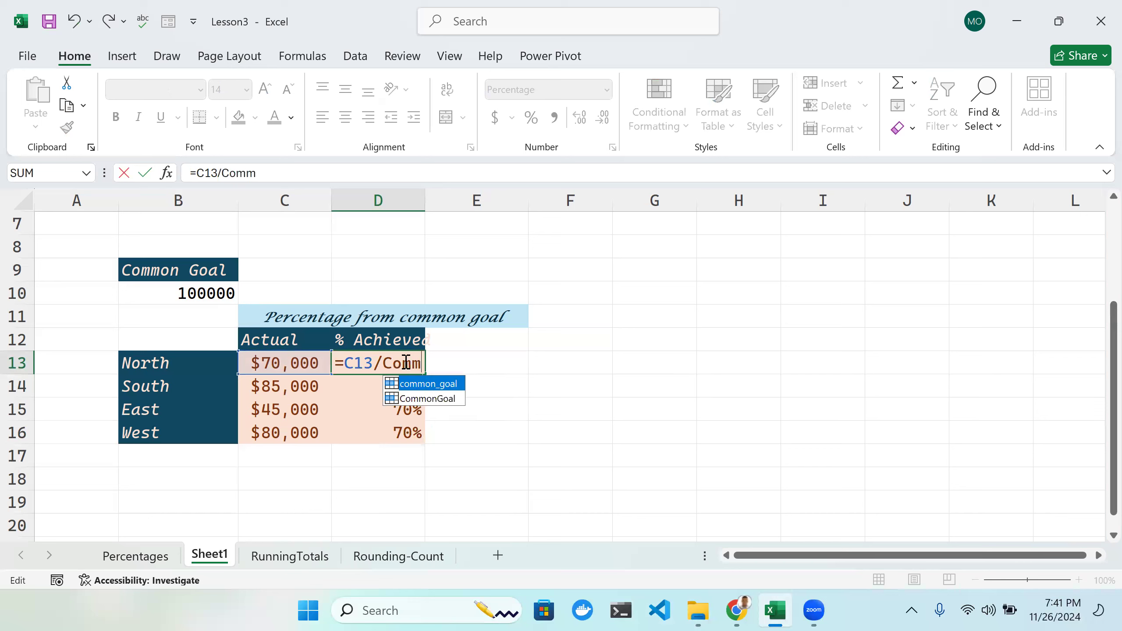
double_click(442, 384)
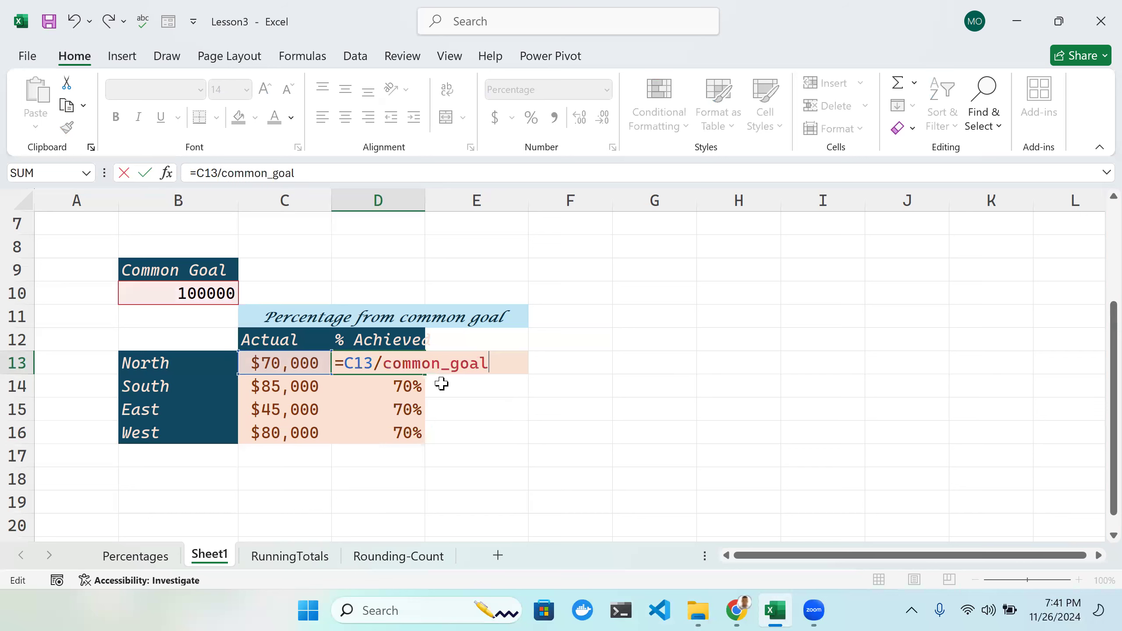
key("Return")
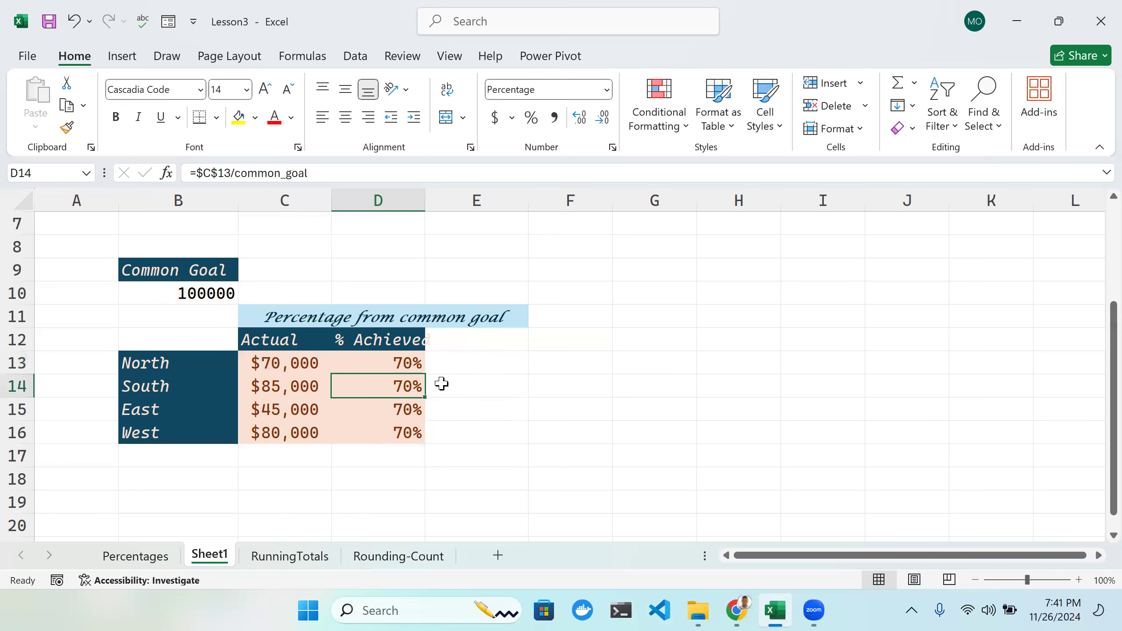
left_click(411, 360)
left_click_drag(425, 374, 424, 433)
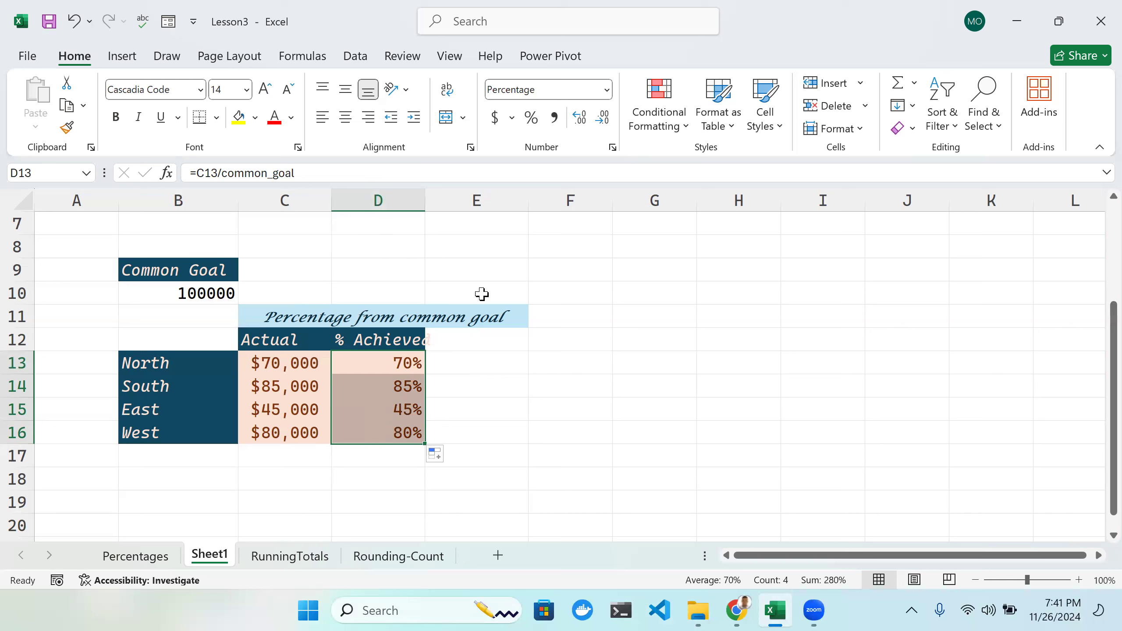
Step: Merge and center the % Achieved heading across D12:E12
left_click(487, 312)
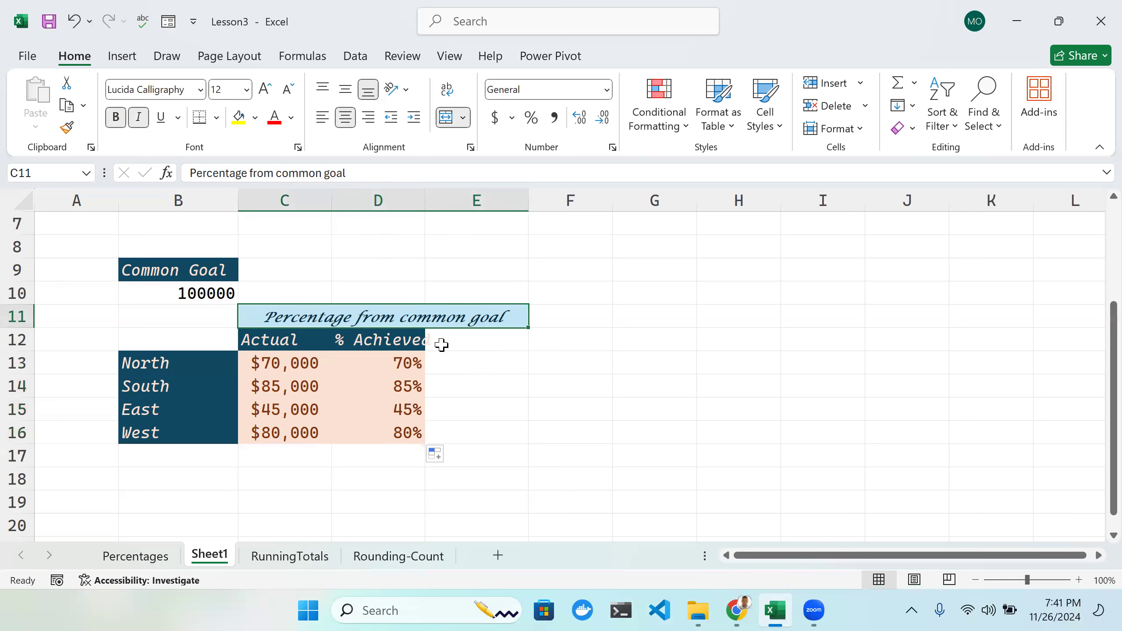
left_click(436, 343)
left_click_drag(378, 341, 445, 344)
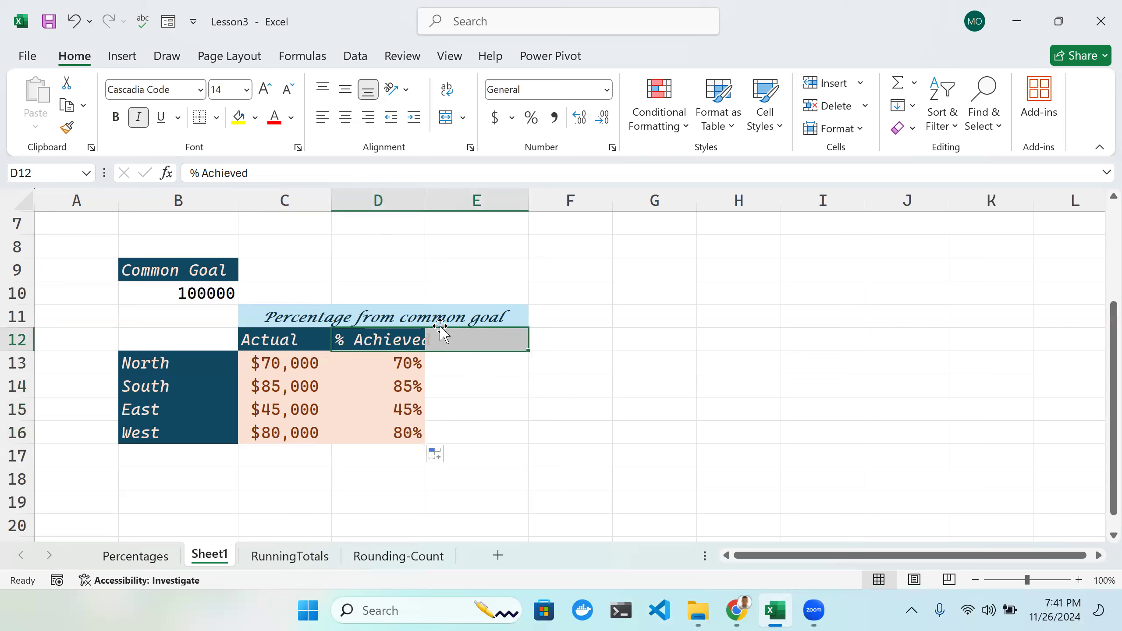
left_click(462, 118)
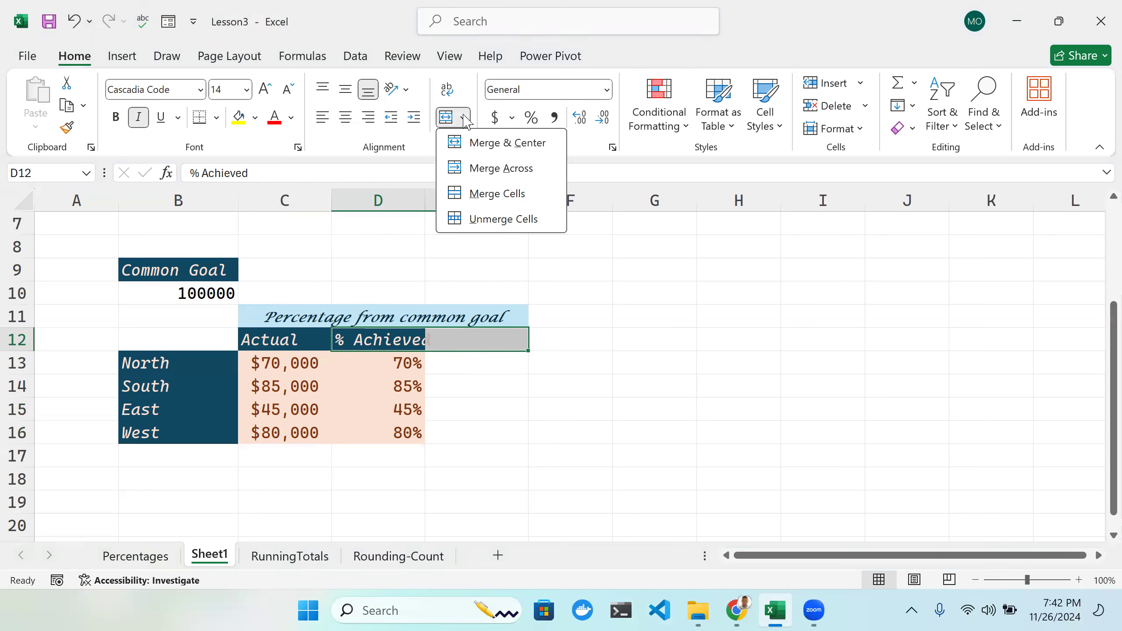
left_click(517, 154)
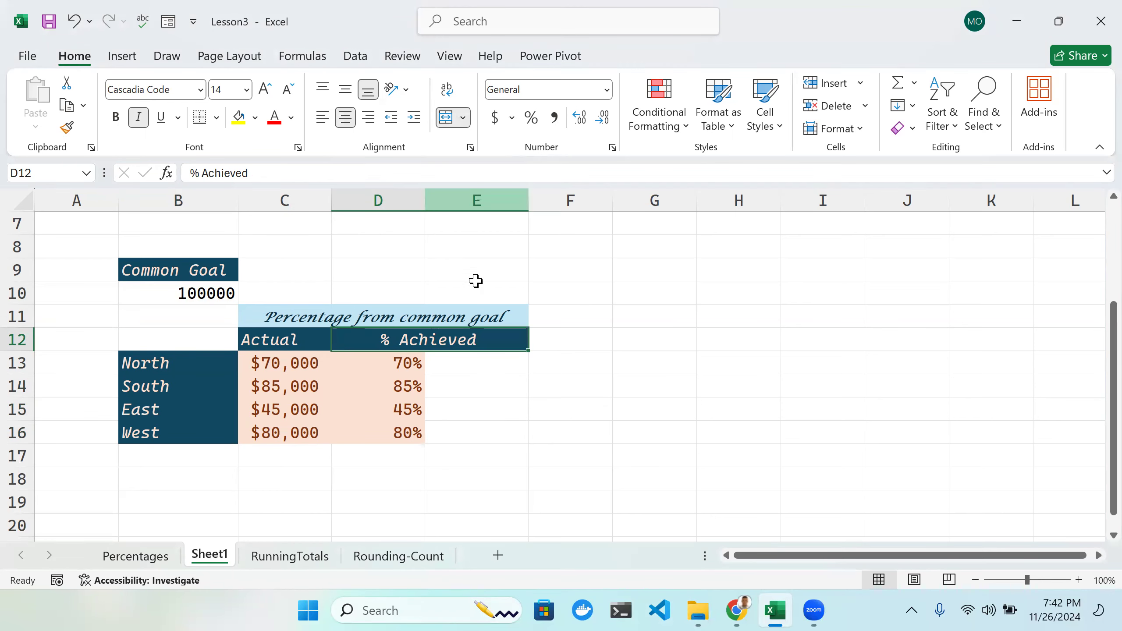
Step: Merge and center the North percentage across D13:E13 and the South percentage across D14:E14
left_click(366, 366)
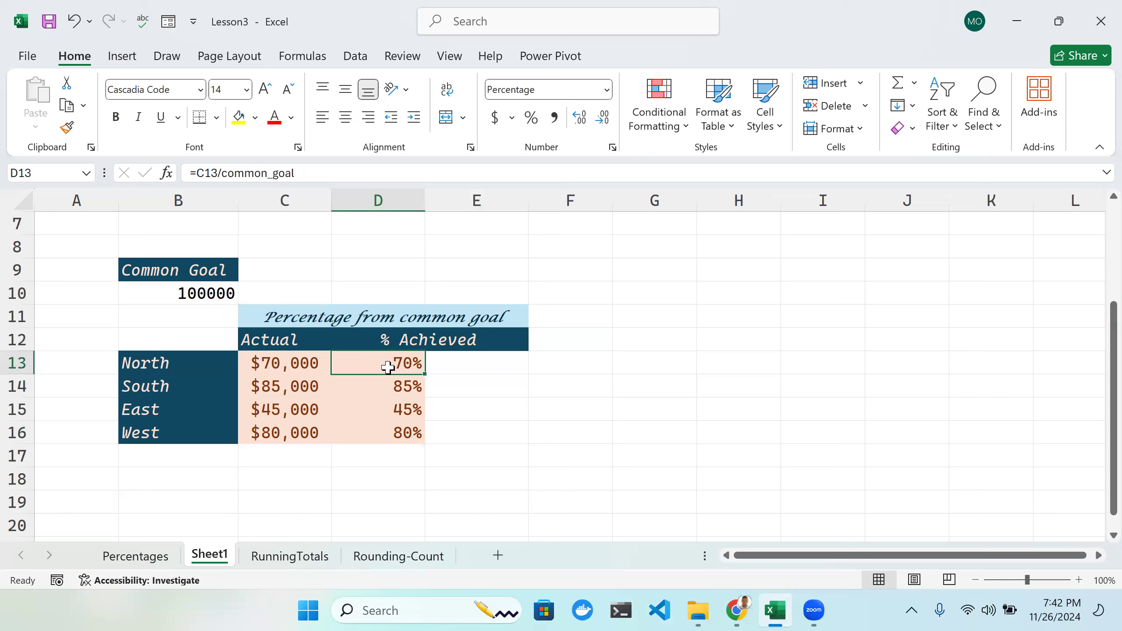
left_click_drag(413, 363, 455, 362)
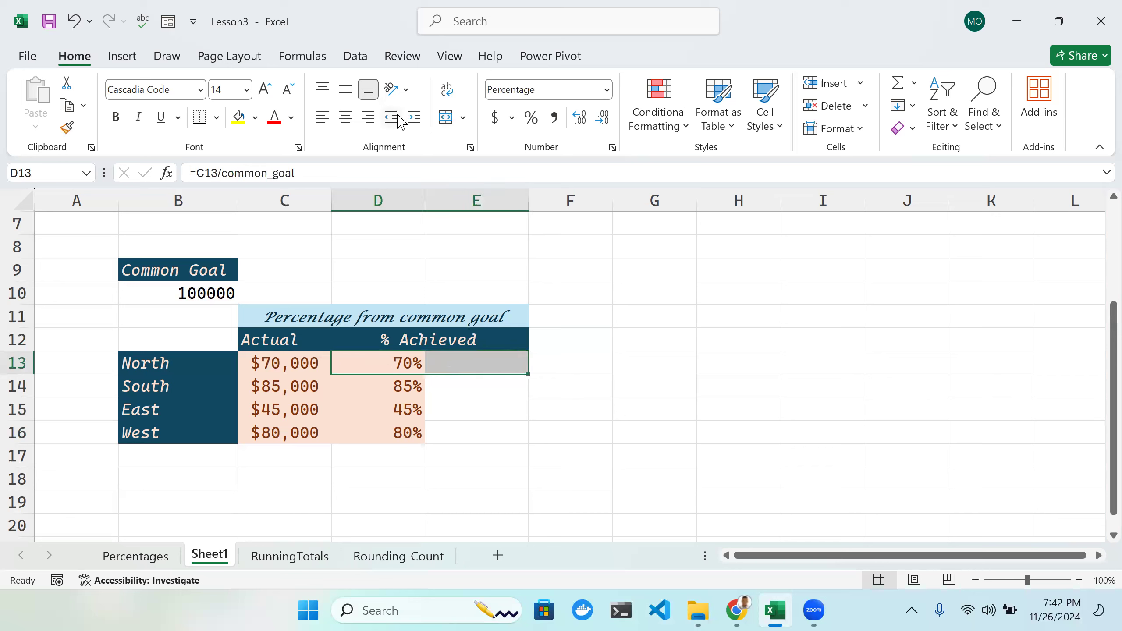
left_click(445, 117)
left_click(585, 323)
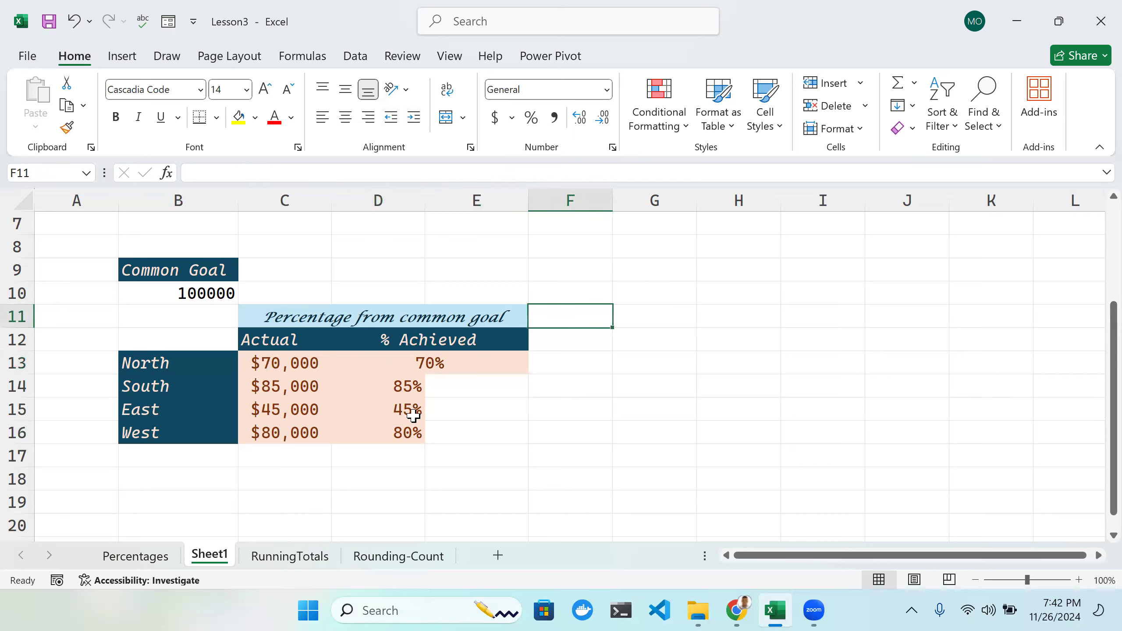
left_click(392, 391)
left_click_drag(392, 391, 453, 388)
left_click(463, 117)
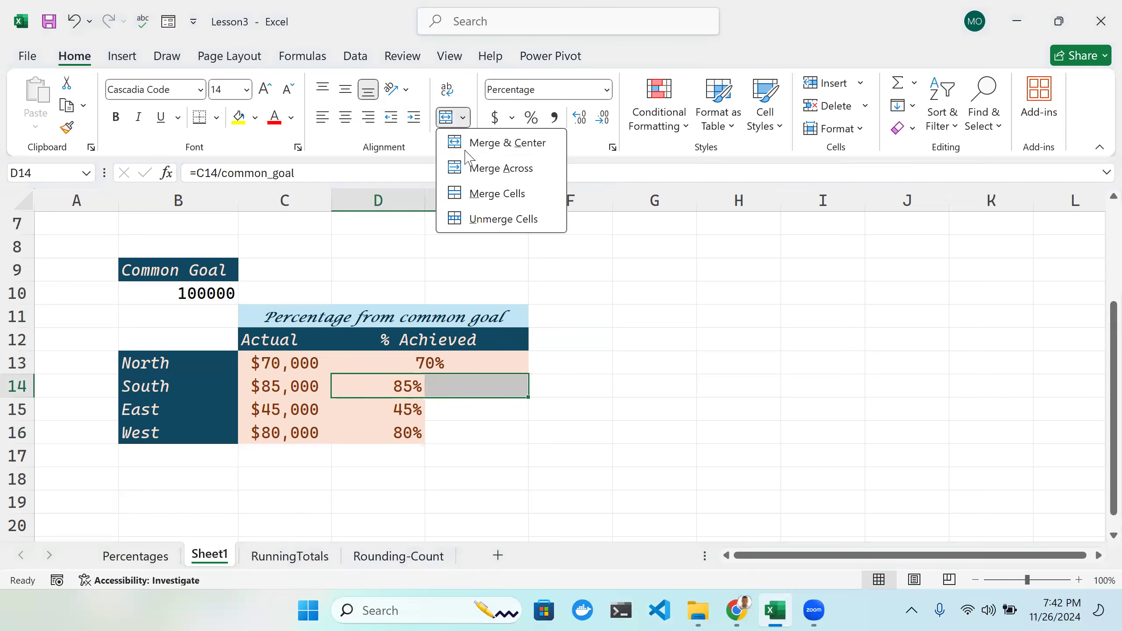
left_click(482, 146)
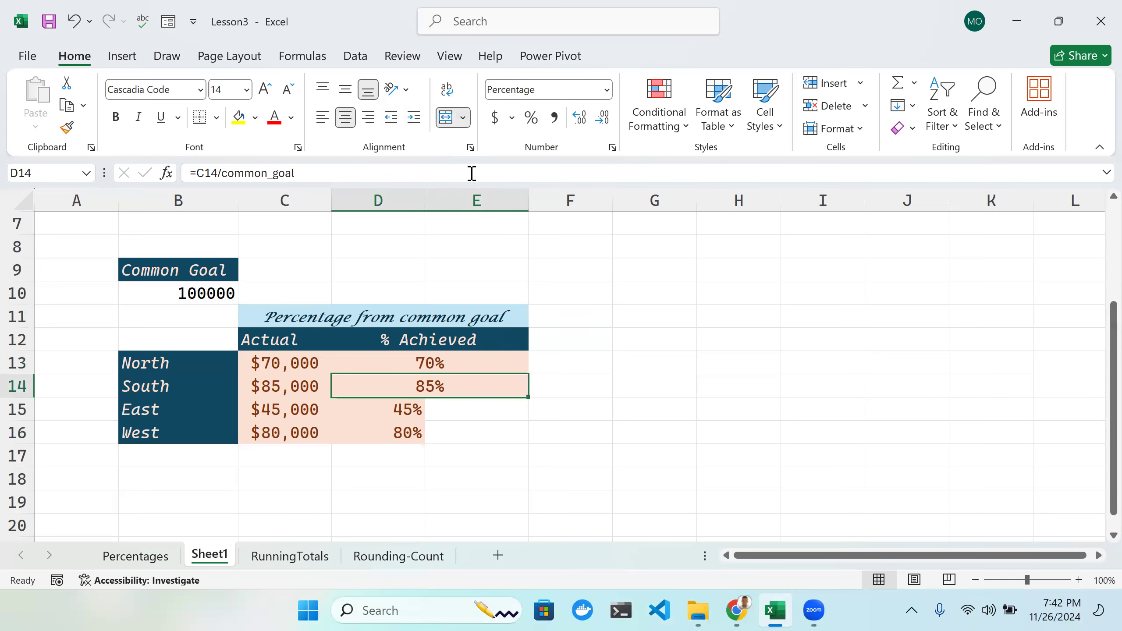
Step: Merge and center the East percentage across D15:E15 and the West percentage across D16:E16
left_click_drag(375, 407, 453, 410)
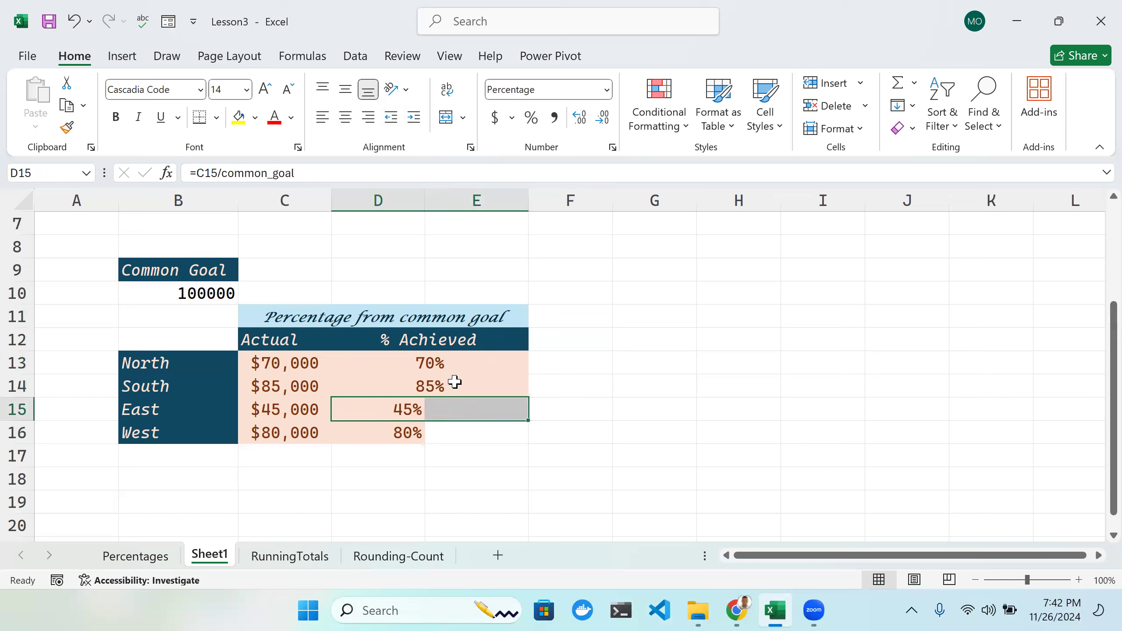
left_click(462, 117)
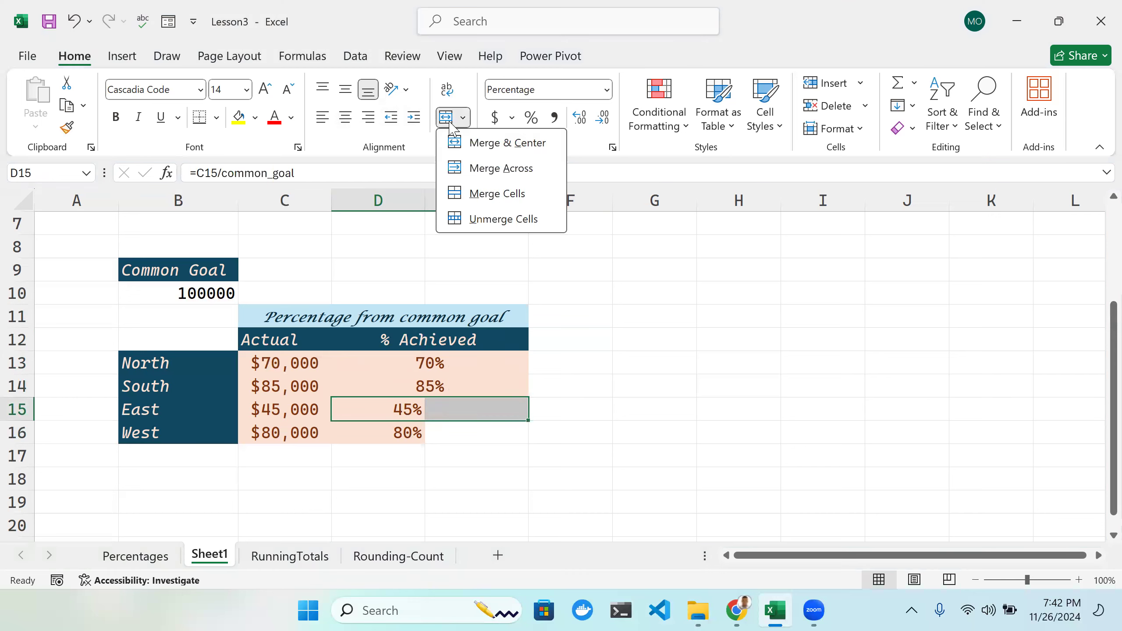
left_click(489, 144)
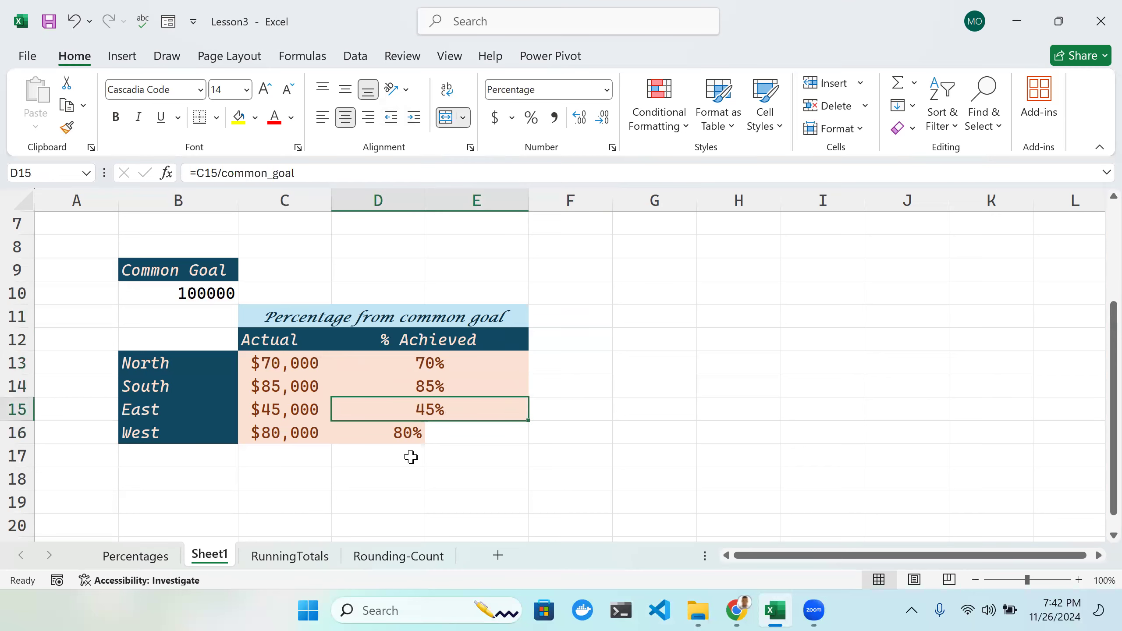
left_click_drag(375, 433, 455, 431)
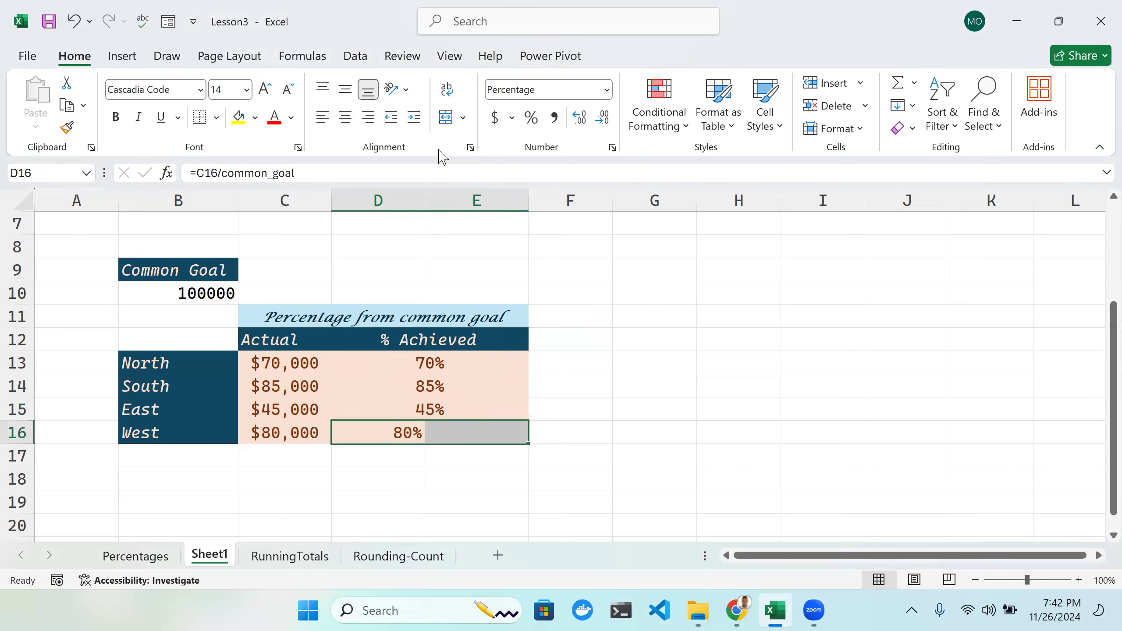
left_click(462, 117)
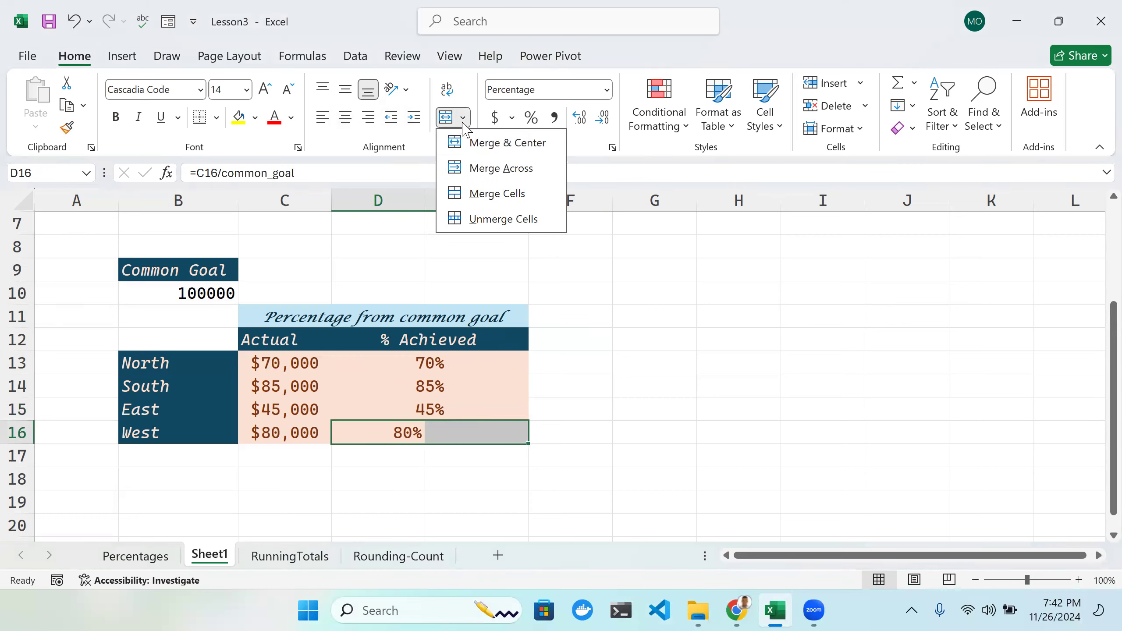
left_click(489, 145)
left_click(549, 344)
Step: Examine the formula behind North's % Achieved value in D13
left_click(445, 368)
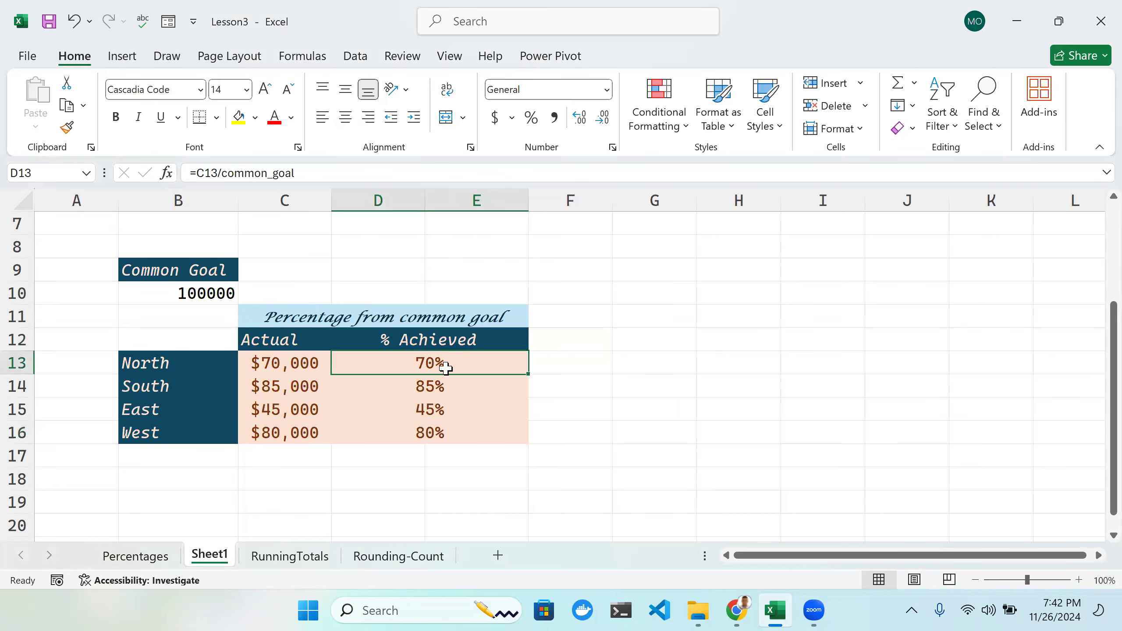
double_click(445, 368)
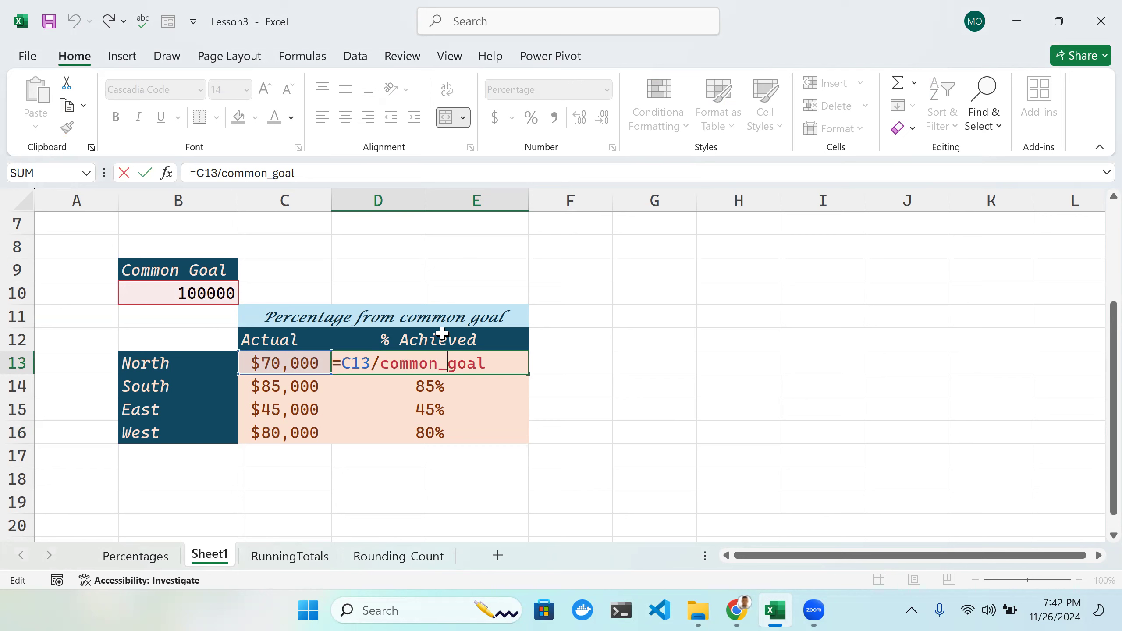
Step: Assign the defined name "anything" to the empty cell G12
left_click(686, 337)
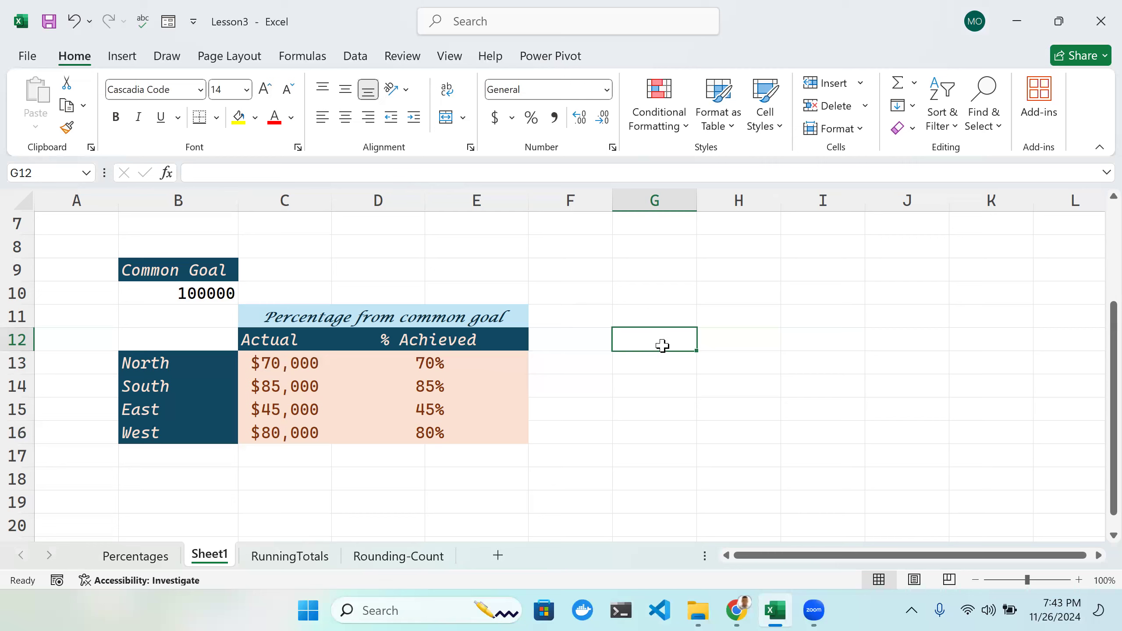
left_click(49, 174)
type("an")
key("Escape")
Step: Inspect the defined name anything in the Name Manager and try removing the first dollar sign from its cell reference, discarding the edit
left_click(310, 61)
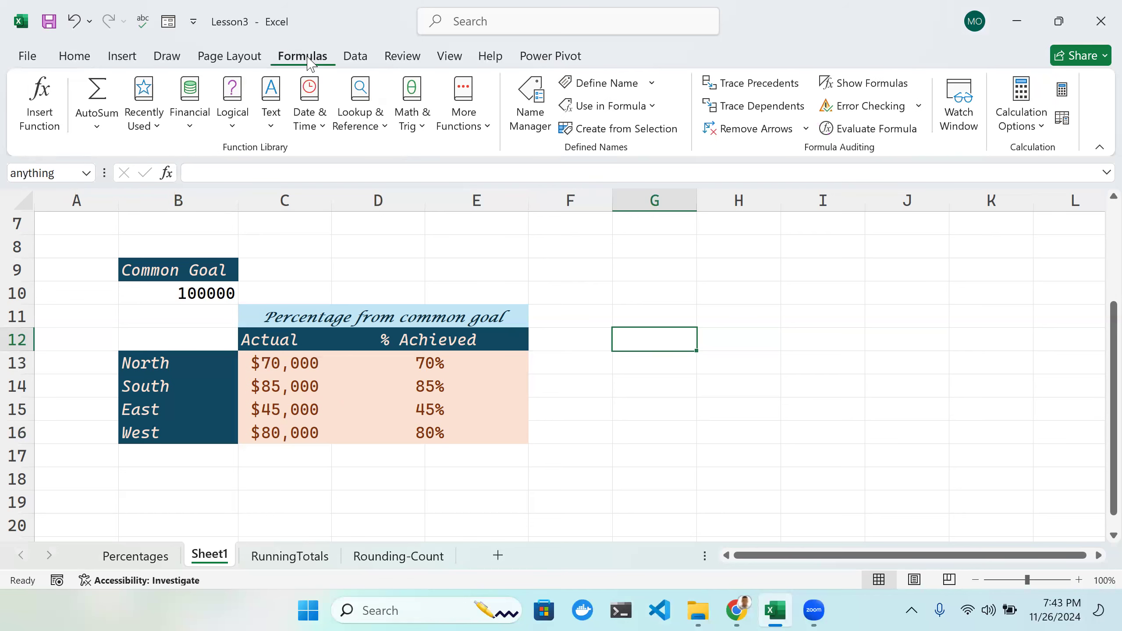
left_click(532, 115)
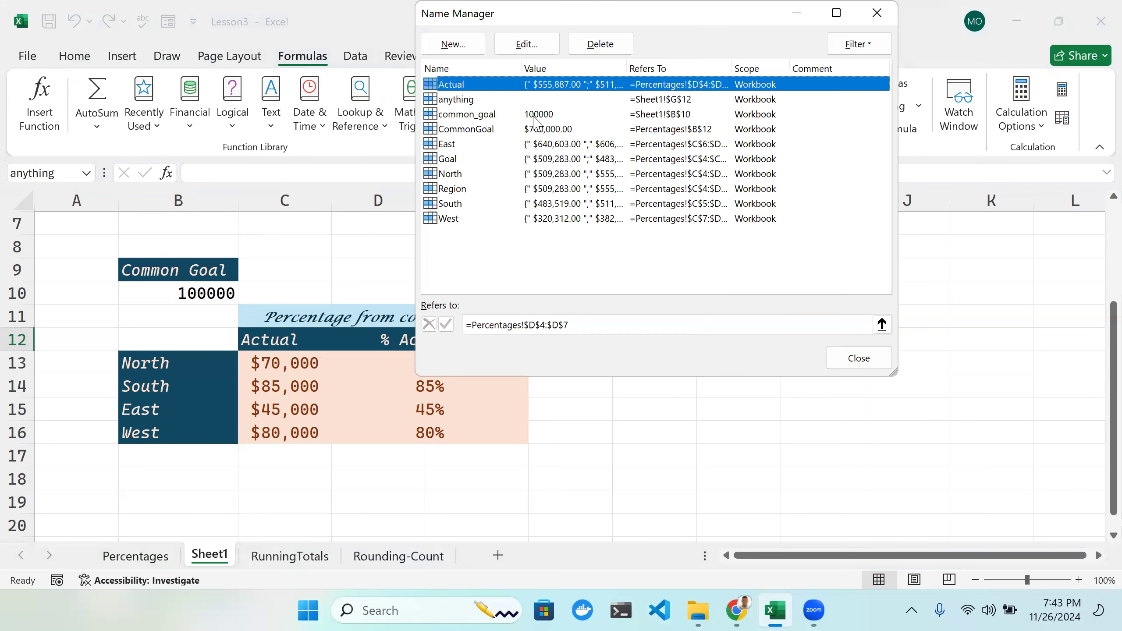
left_click(479, 99)
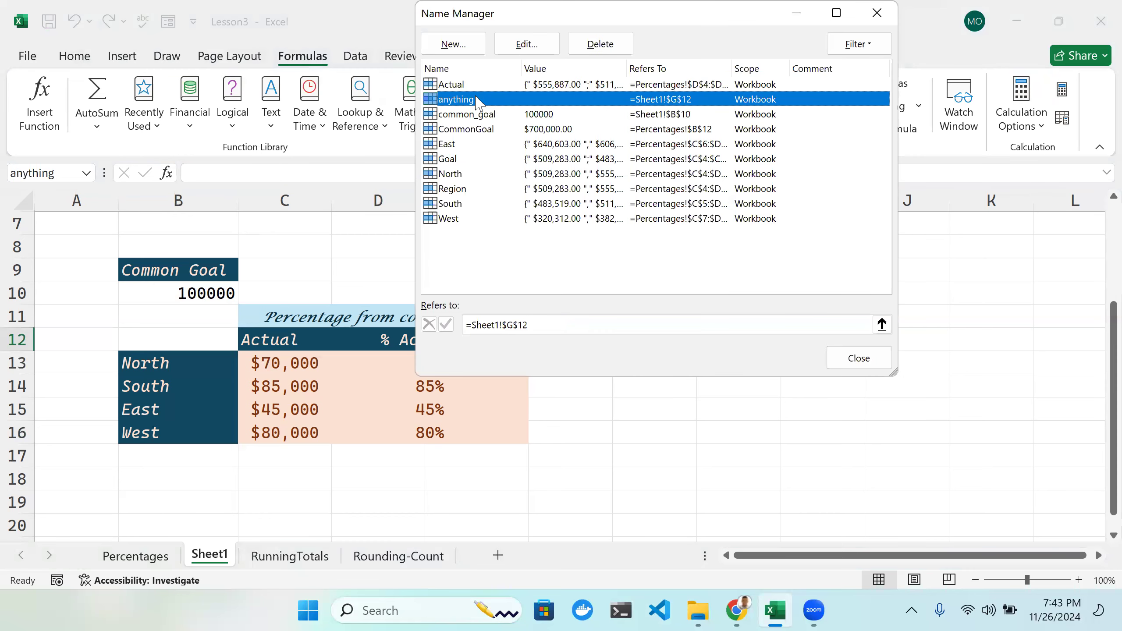
left_click(527, 44)
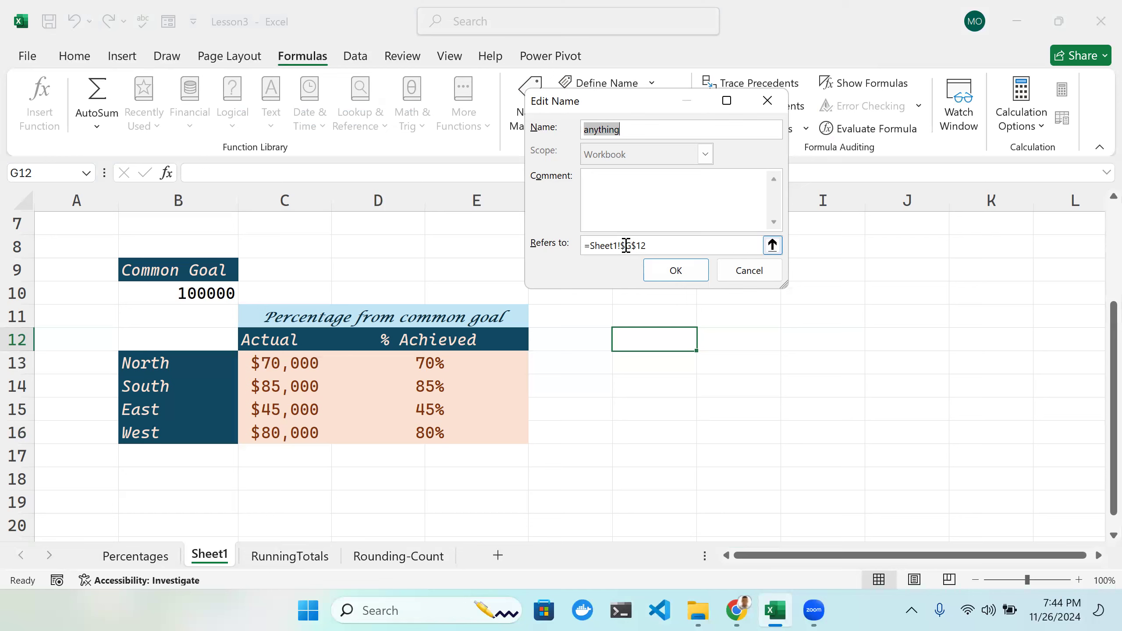
left_click(626, 246)
key("BackSpace")
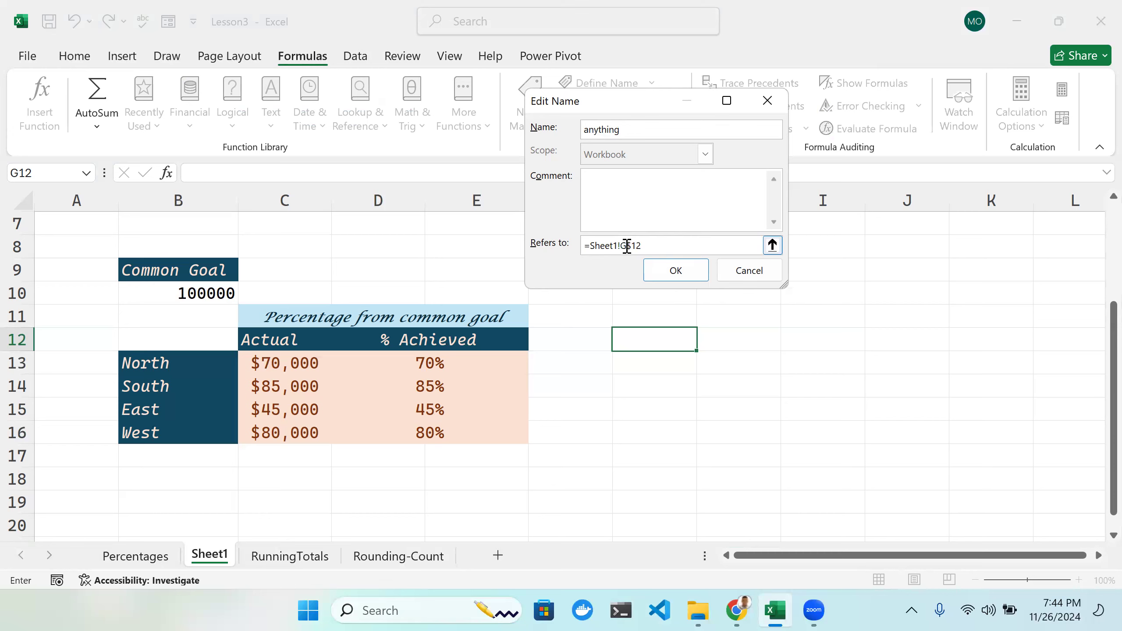
left_click(768, 101)
left_click(869, 13)
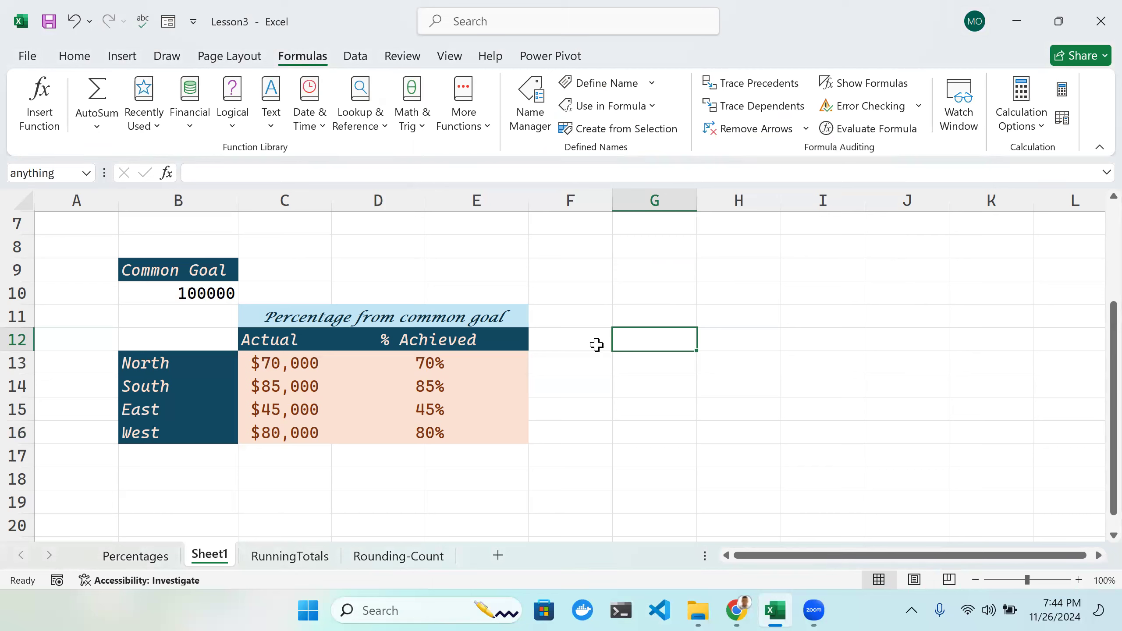
Step: Replace the common_goal name in North's D13 formula with an absolute reference, making it =C13/$B$10
left_click(463, 358)
double_click(484, 362)
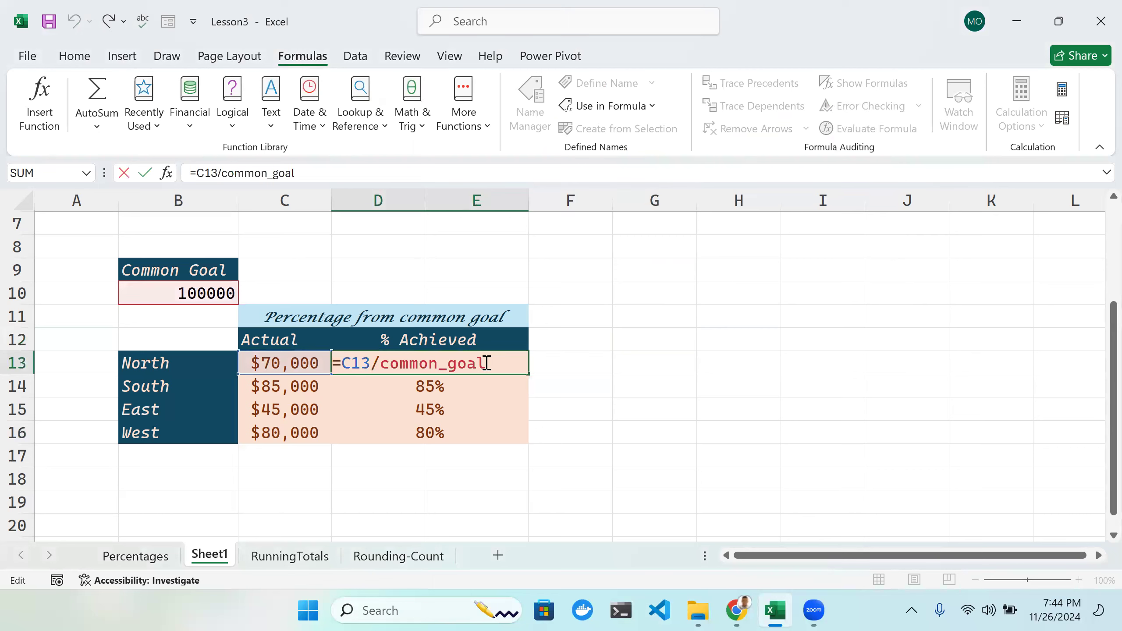
key("BackSpace")
key("BackSpace")
key("BackSpace")
key("BackSpace")
key("BackSpace")
key("BackSpace")
key("BackSpace")
key("BackSpace")
key("BackSpace")
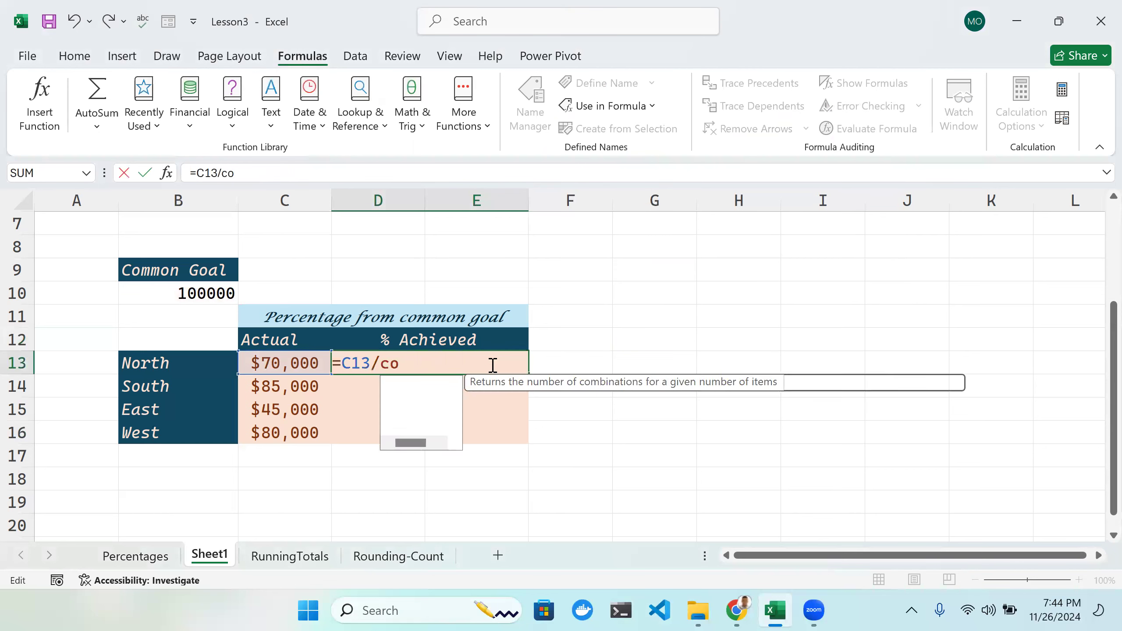
key("BackSpace")
key("BackSpace")
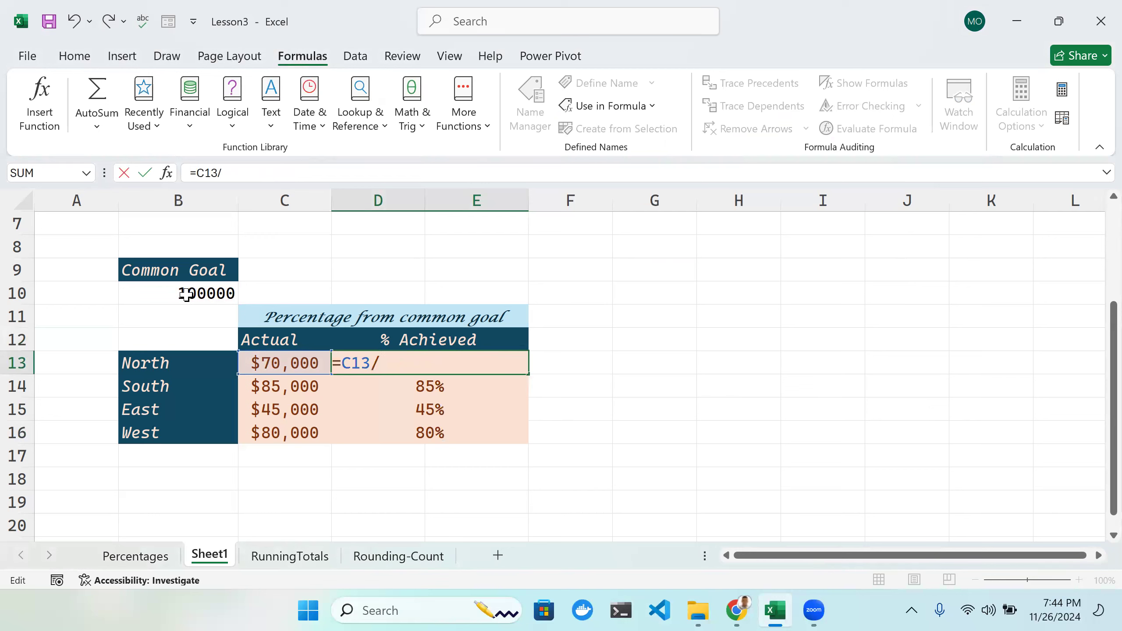
type("$B$10")
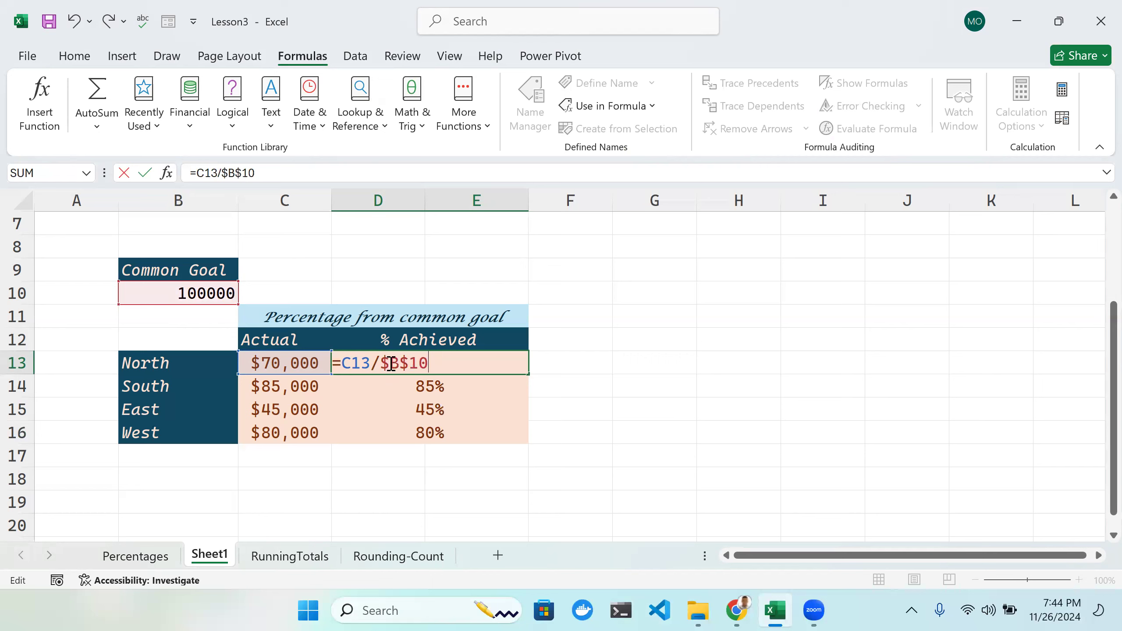
key("Return")
Step: Fill the D13 formula down the % Achieved column through D16
left_click(435, 362)
left_click_drag(529, 373, 521, 436)
left_click_drag(520, 441, 524, 441)
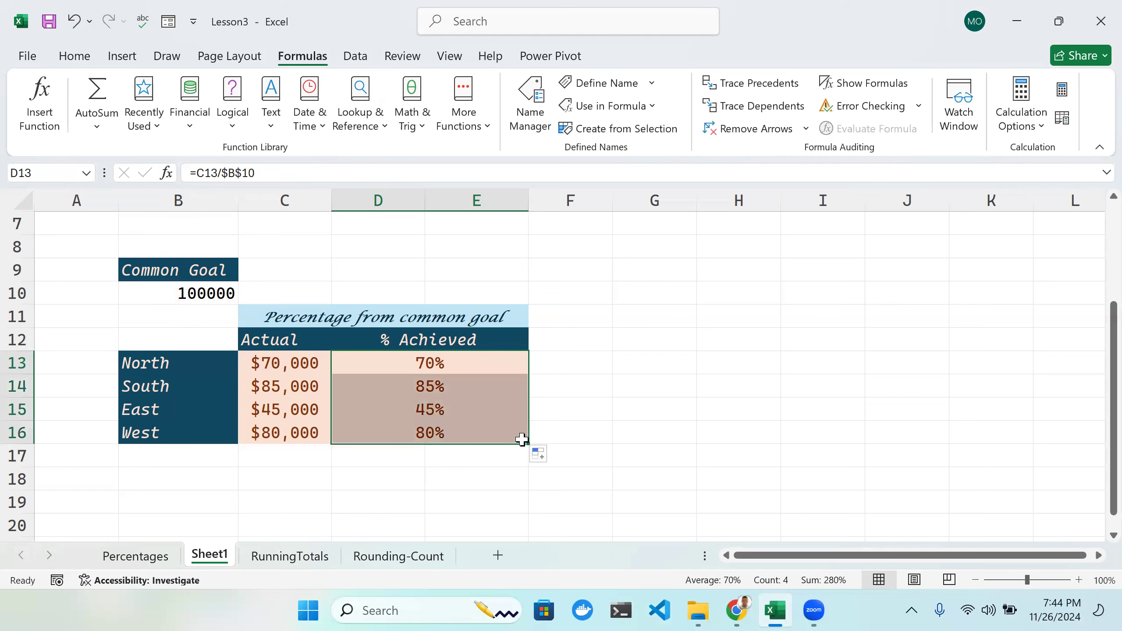
left_click(573, 414)
Step: Examine the cell references in the North, South and East % Achieved formulas in D13, D14 and D15
left_click(480, 364)
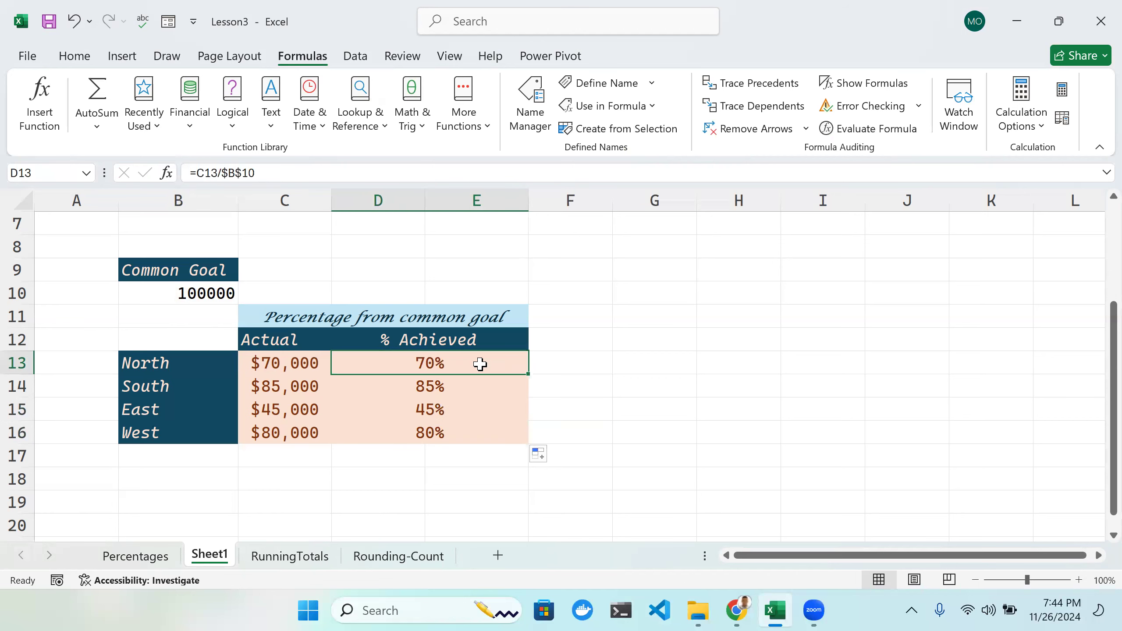
double_click(481, 364)
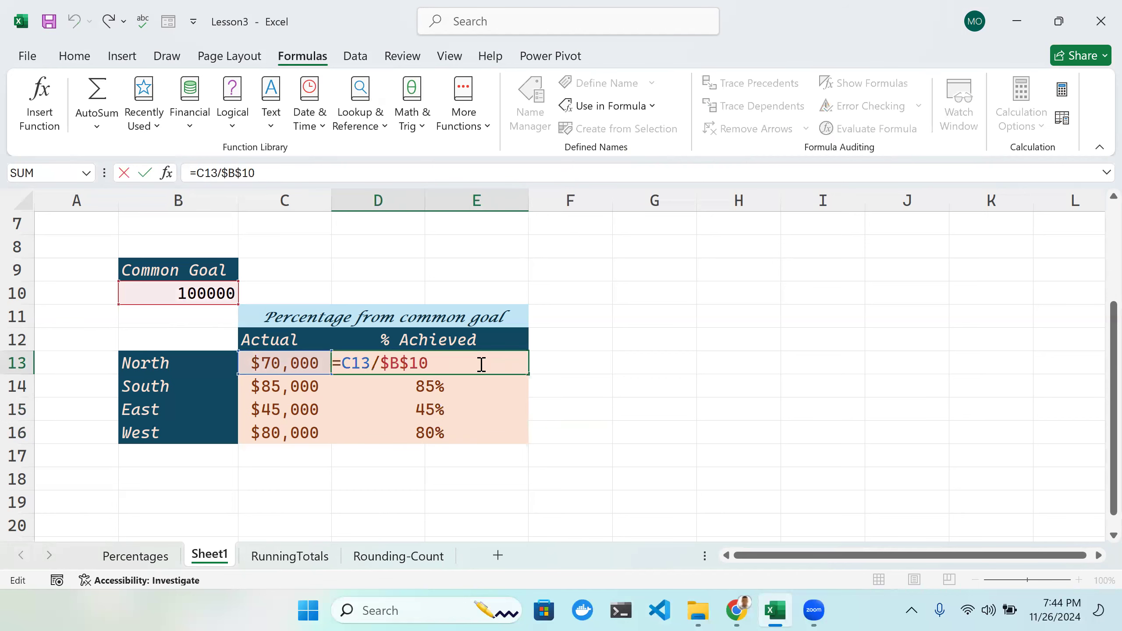
left_click(468, 385)
double_click(468, 386)
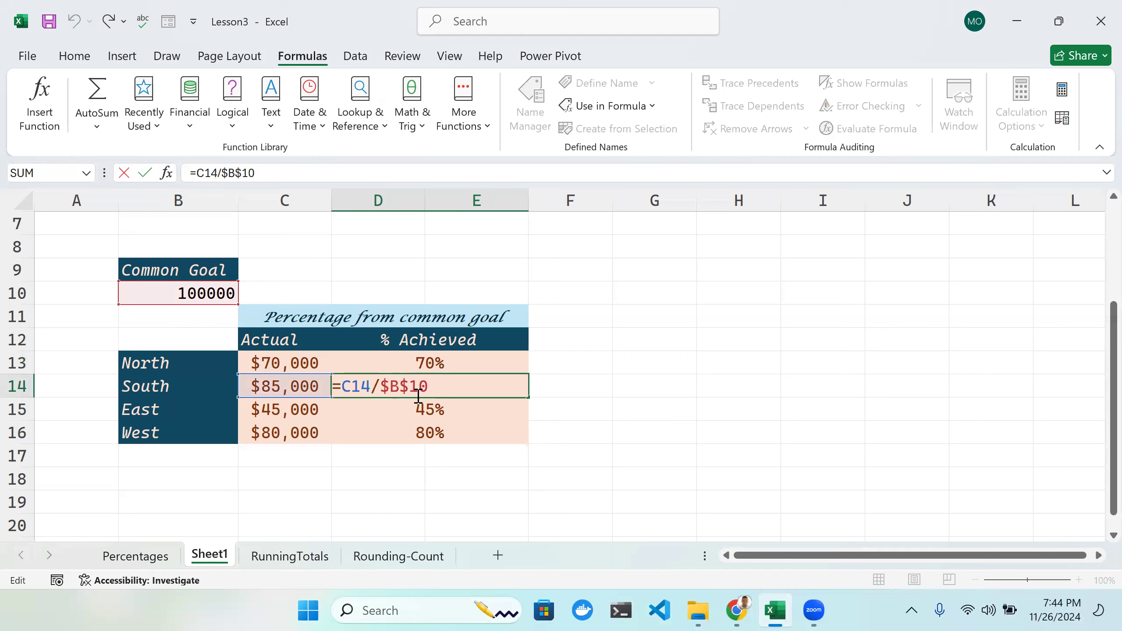
double_click(456, 410)
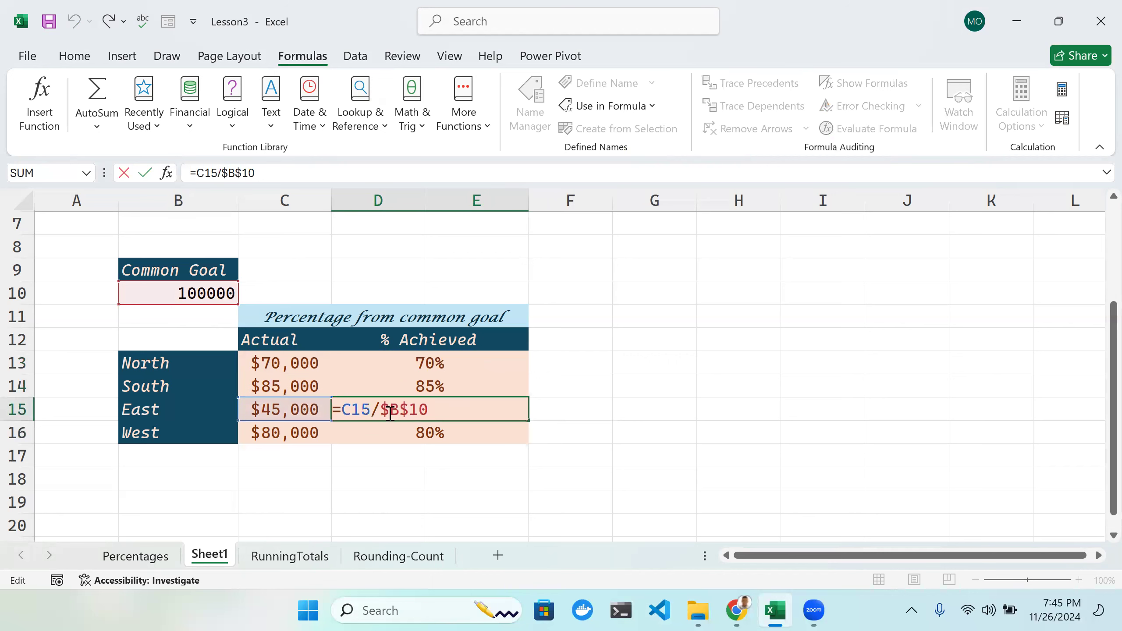
Step: Start a formula in F13 with a reference to the common goal cell B10, and erase it back to the equals sign
left_click(550, 358)
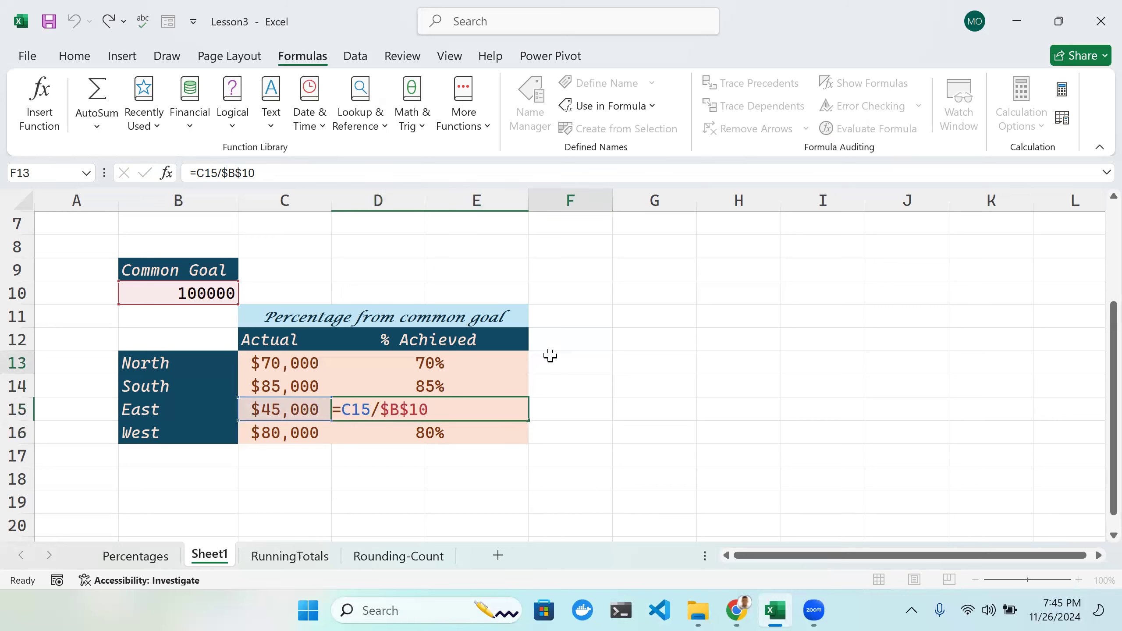
double_click(551, 356)
type("=")
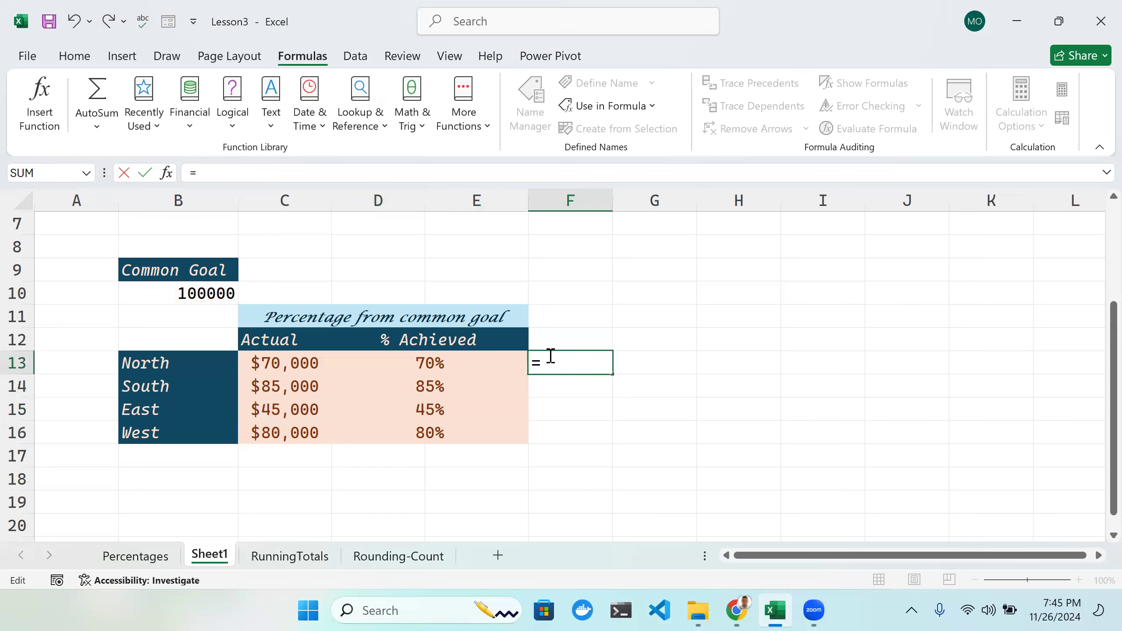
left_click(225, 294)
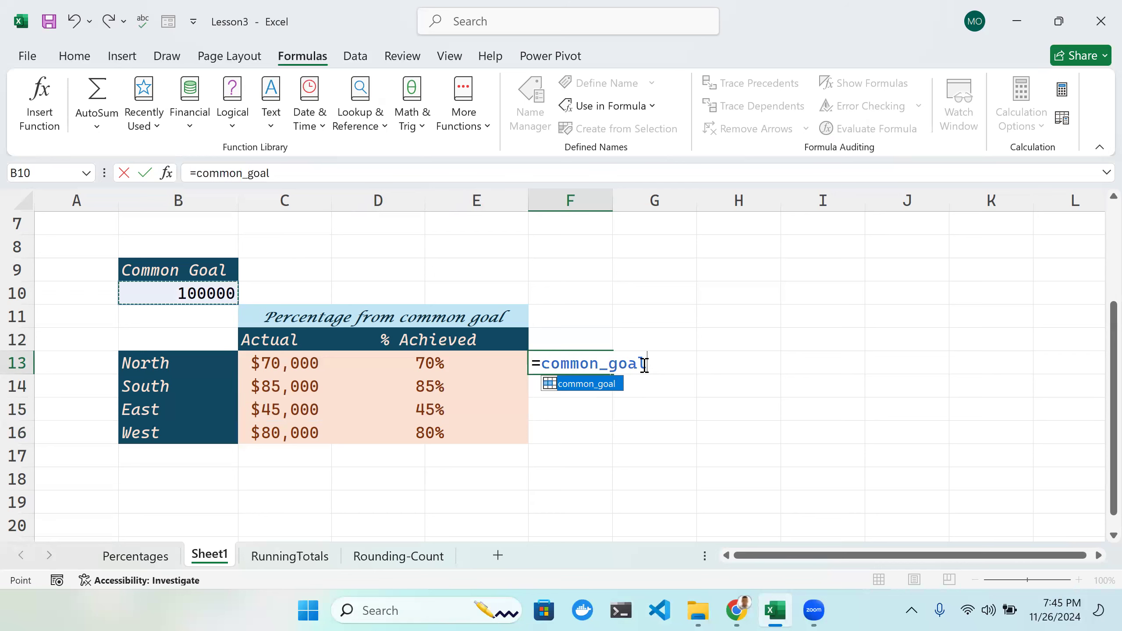
key("BackSpace")
key("BackSpace")
key("BackSpace")
key("BackSpace")
key("BackSpace")
key("BackSpace")
key("BackSpace")
key("BackSpace")
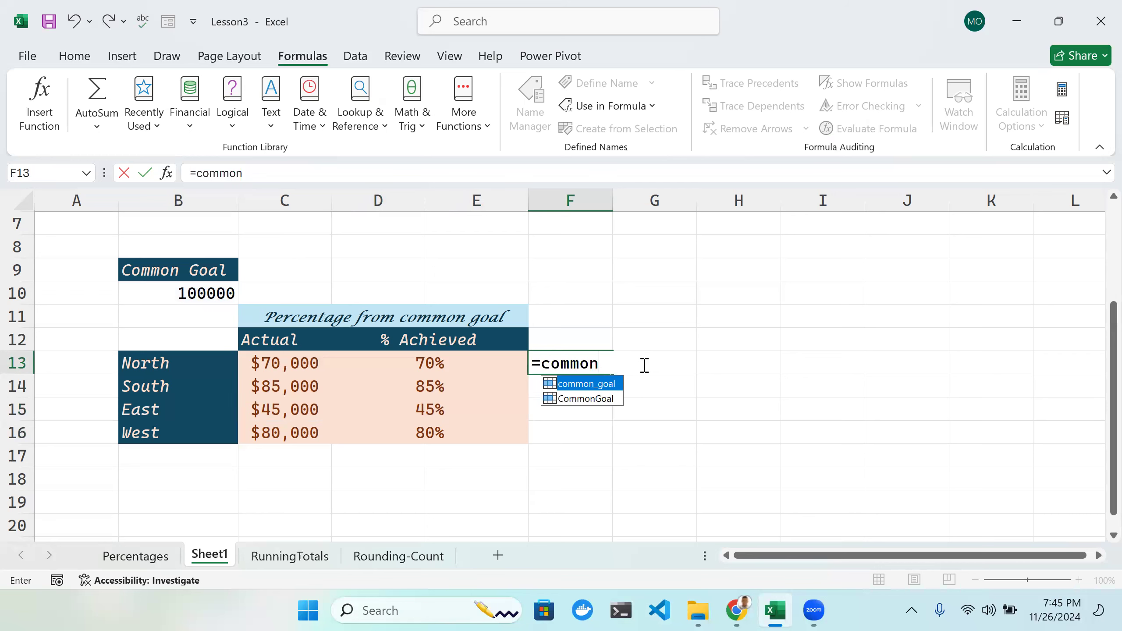
key("BackSpace")
key("BackSpace")
key("BackSpace")
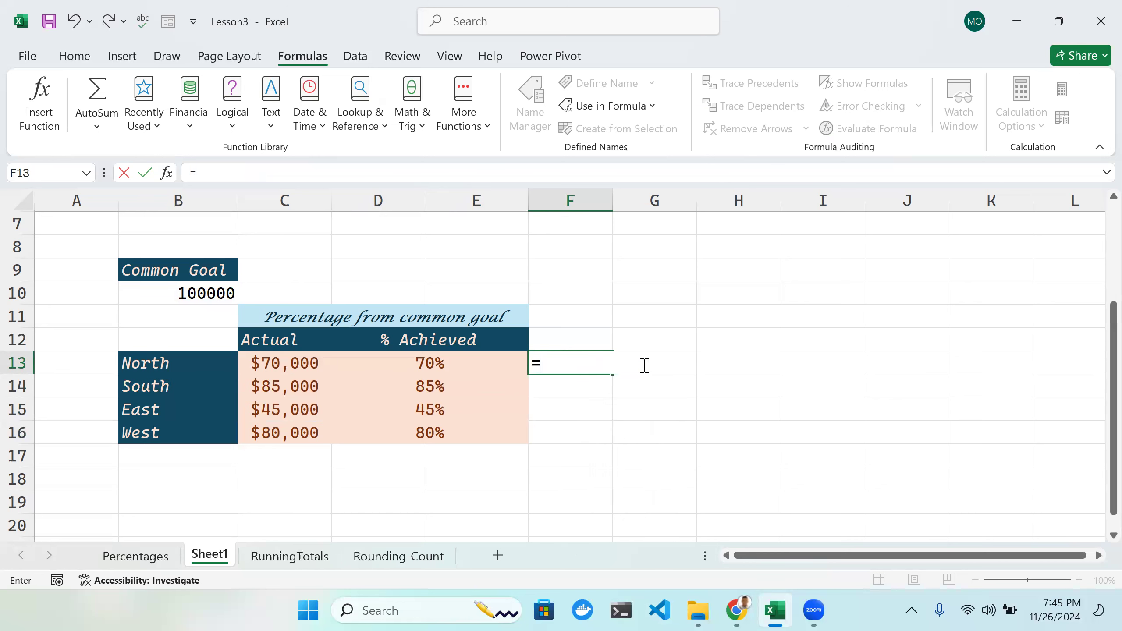
Step: Complete the F13 formula as =C13/G10, dividing North's actual by cell G10
left_click(317, 365)
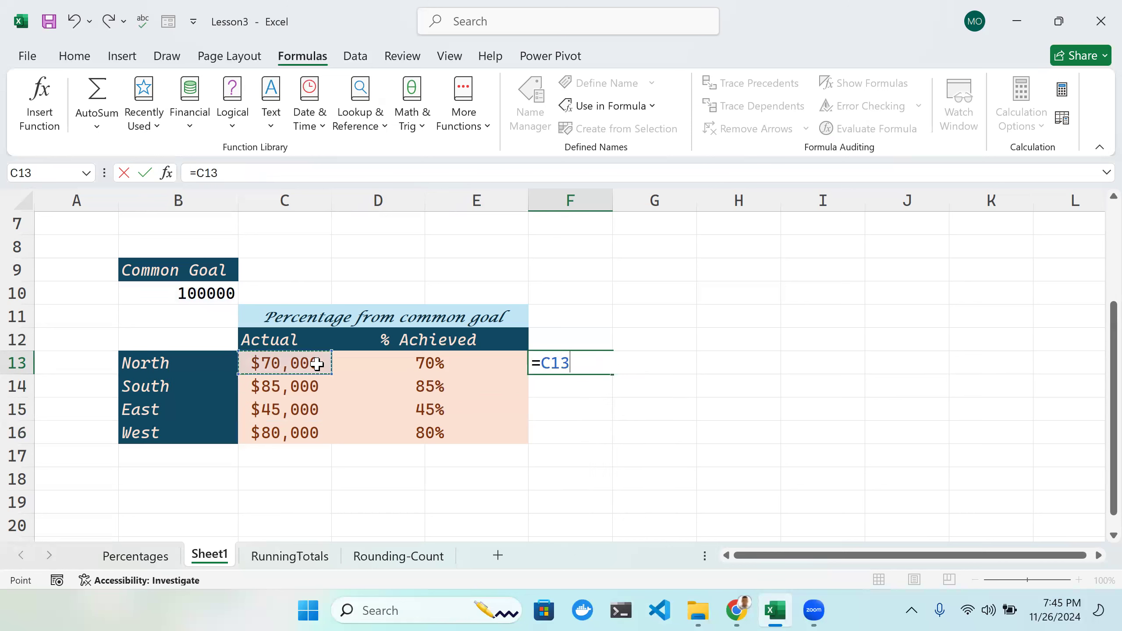
type("/G")
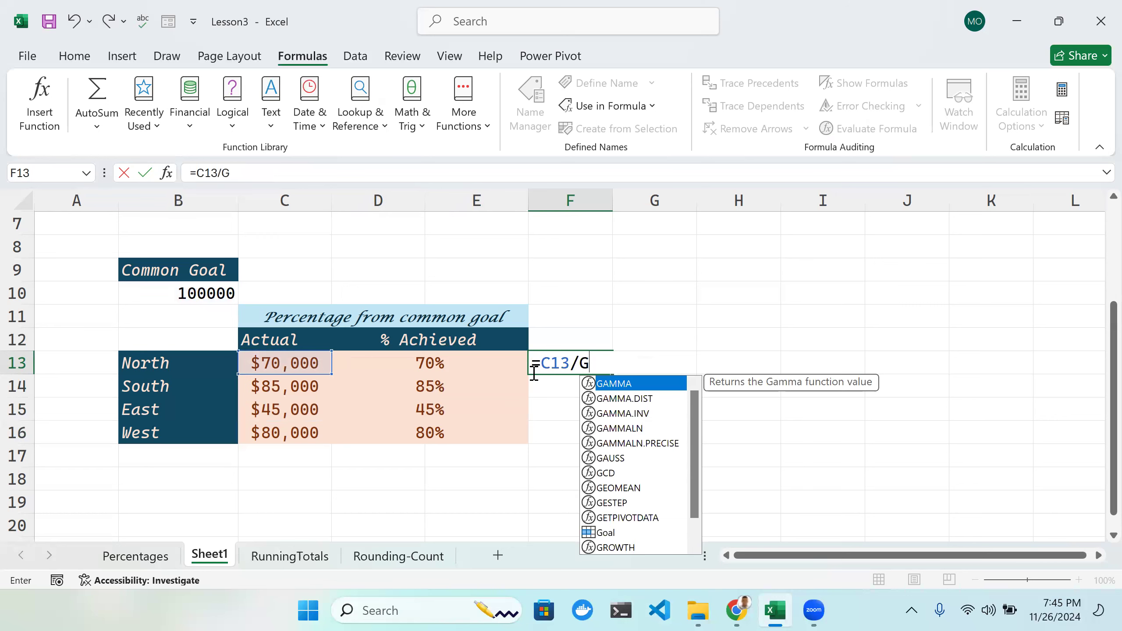
type("10")
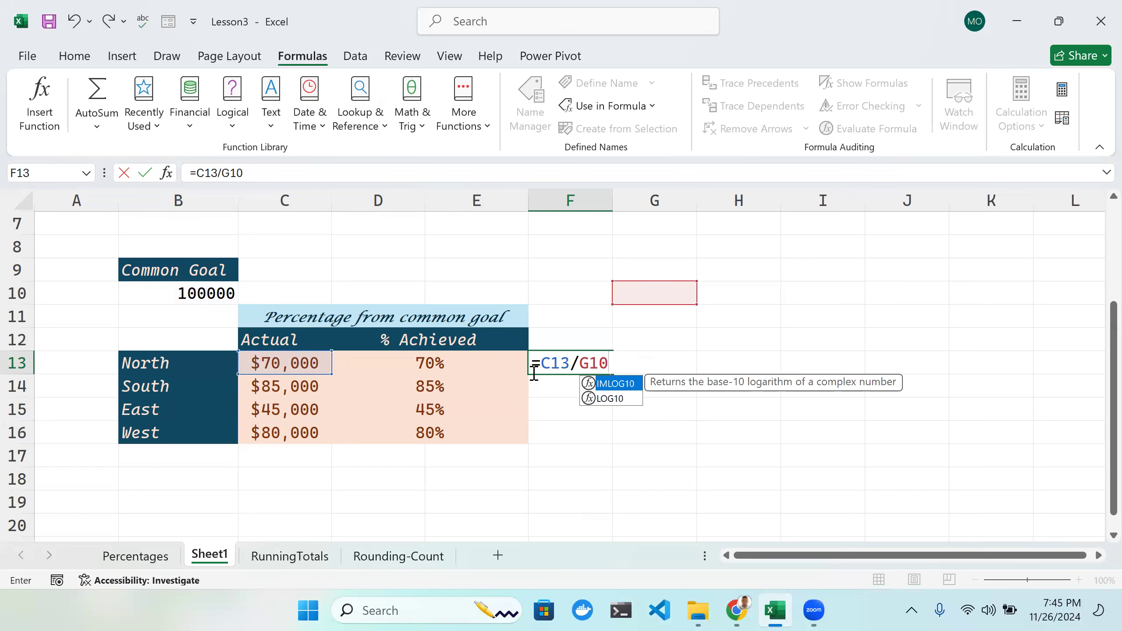
key("Return")
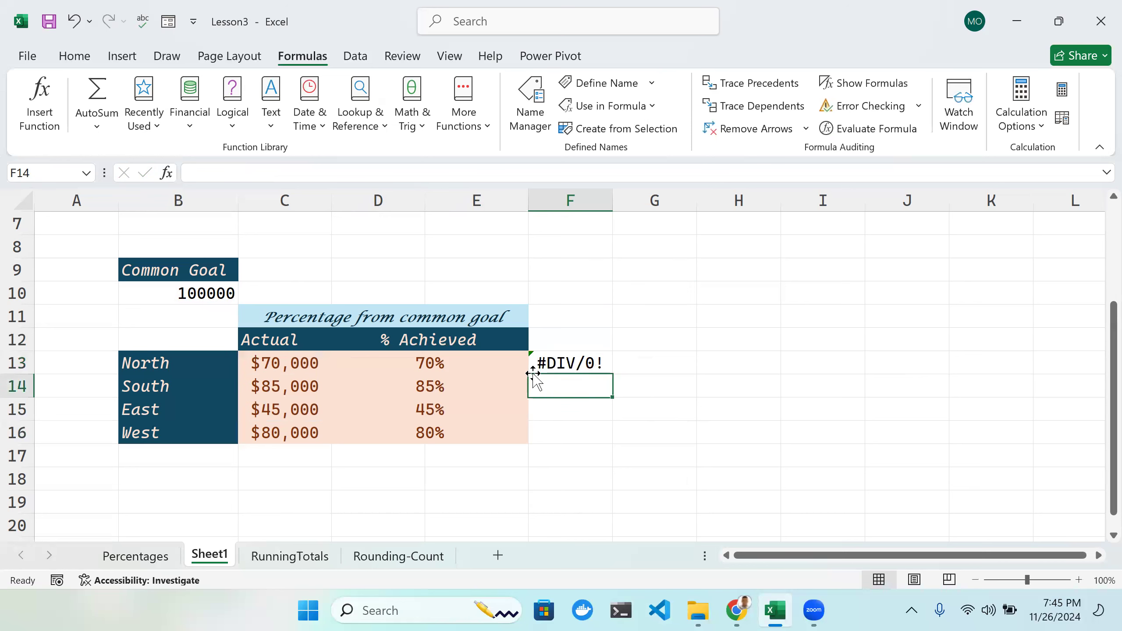
Step: Correct the divisor in F13 so the formula is =C13/B10 with a relative reference
double_click(591, 369)
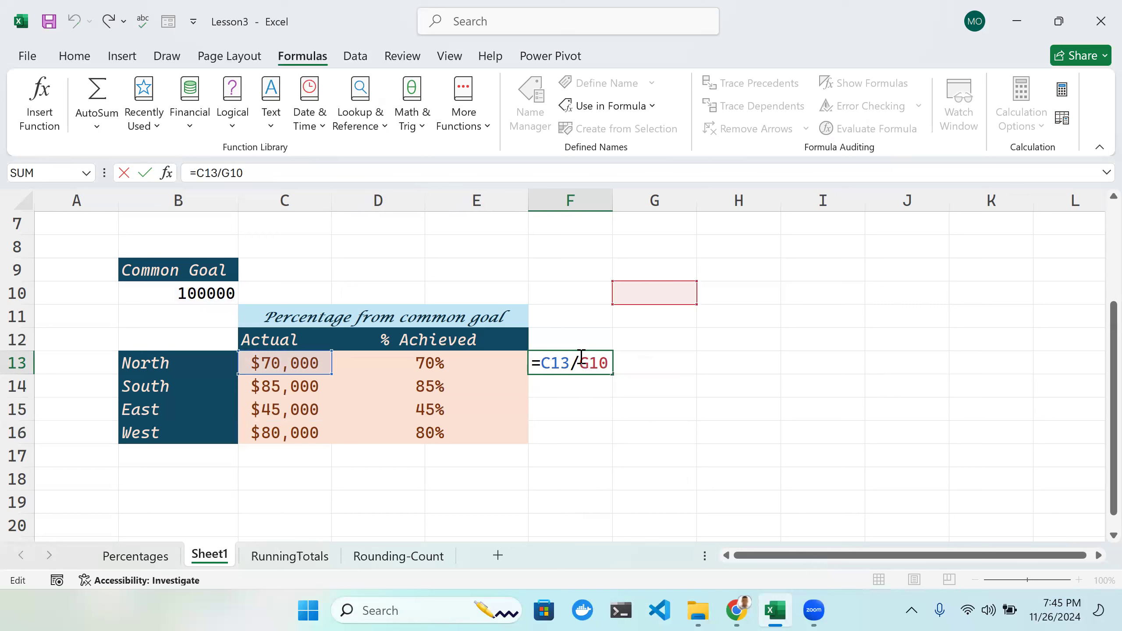
key("BackSpace")
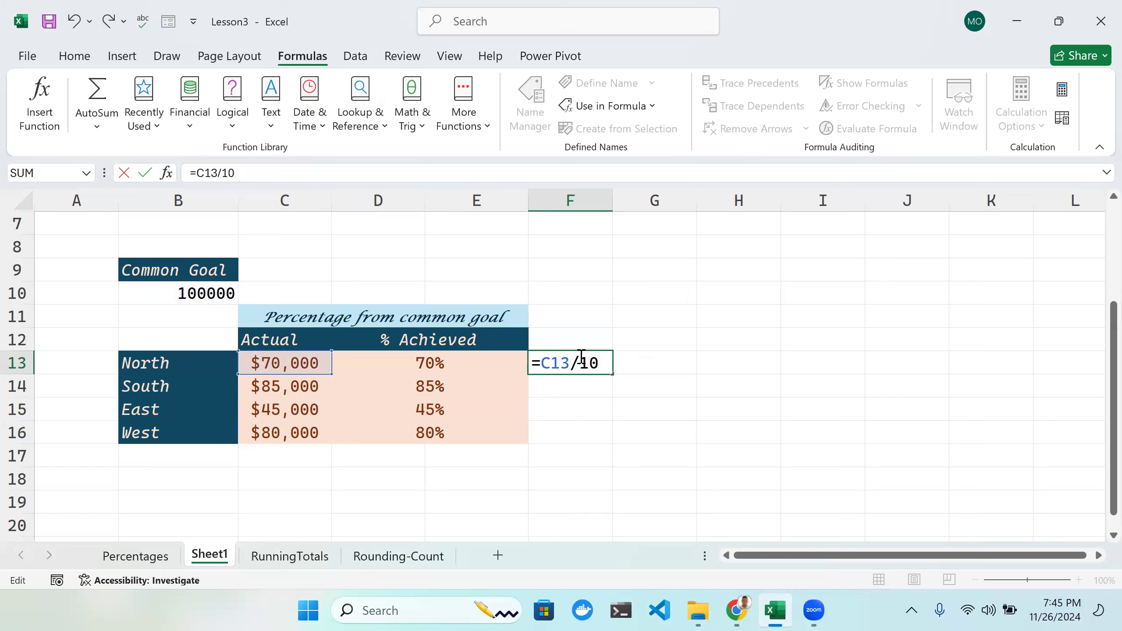
type("b")
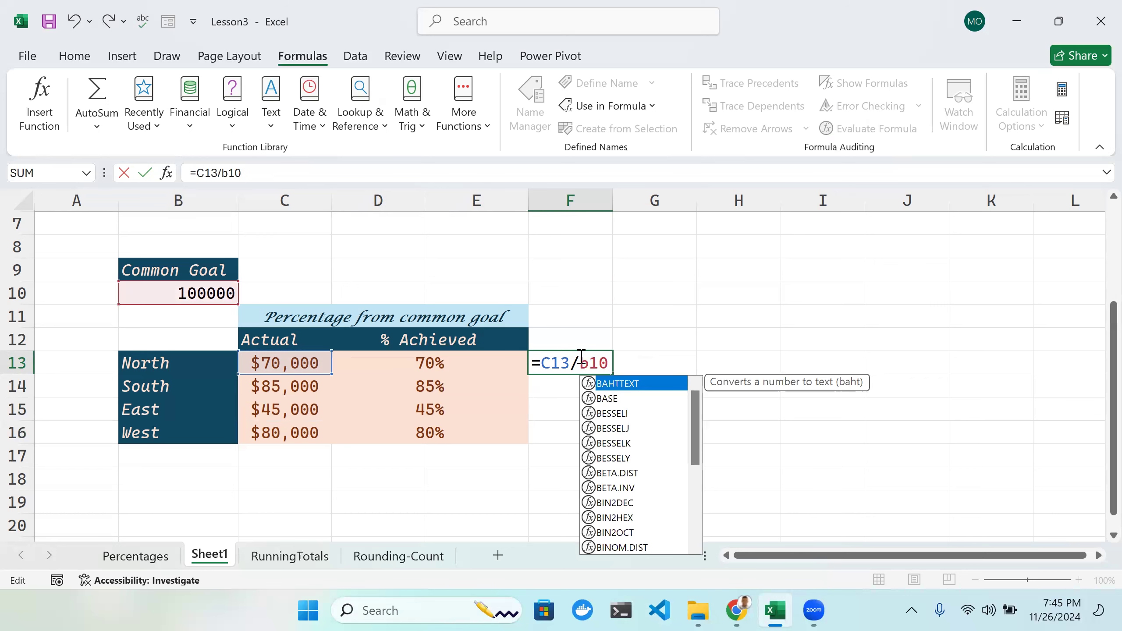
key("Return")
Step: Format F13 as a percentage and fill its formula down through F16
scroll(603, 378, "up", 1)
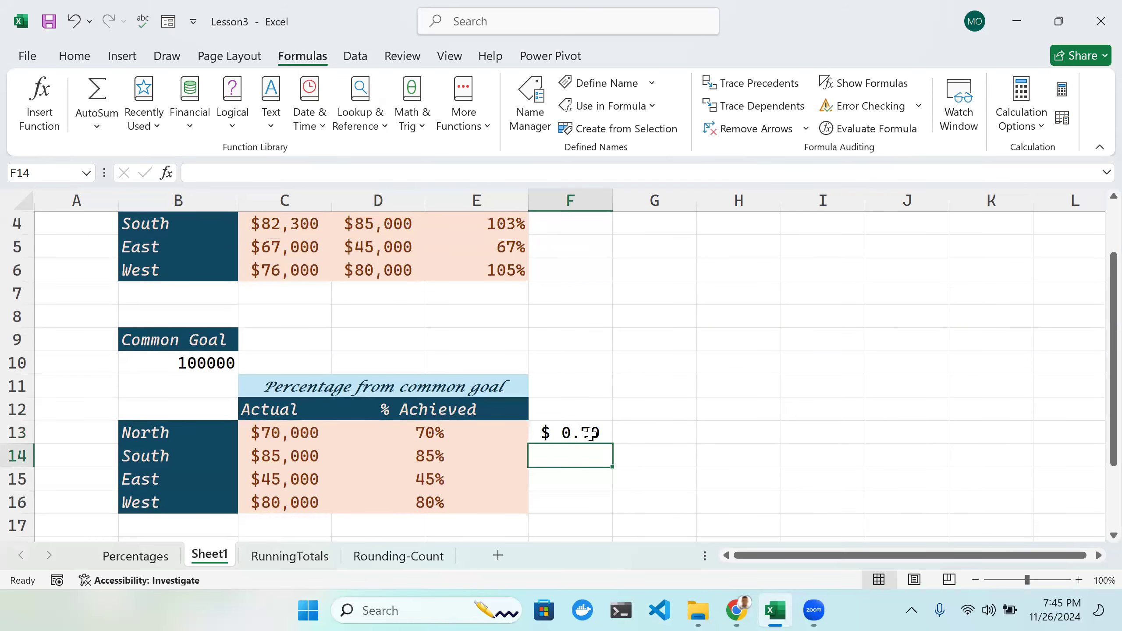
left_click(591, 433)
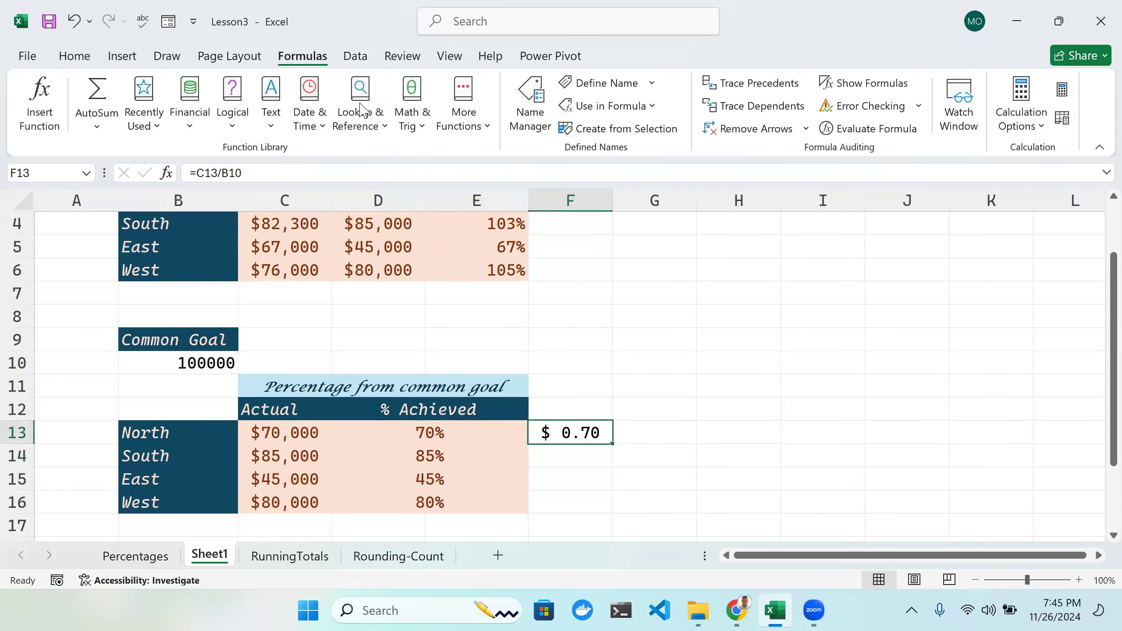
left_click(75, 56)
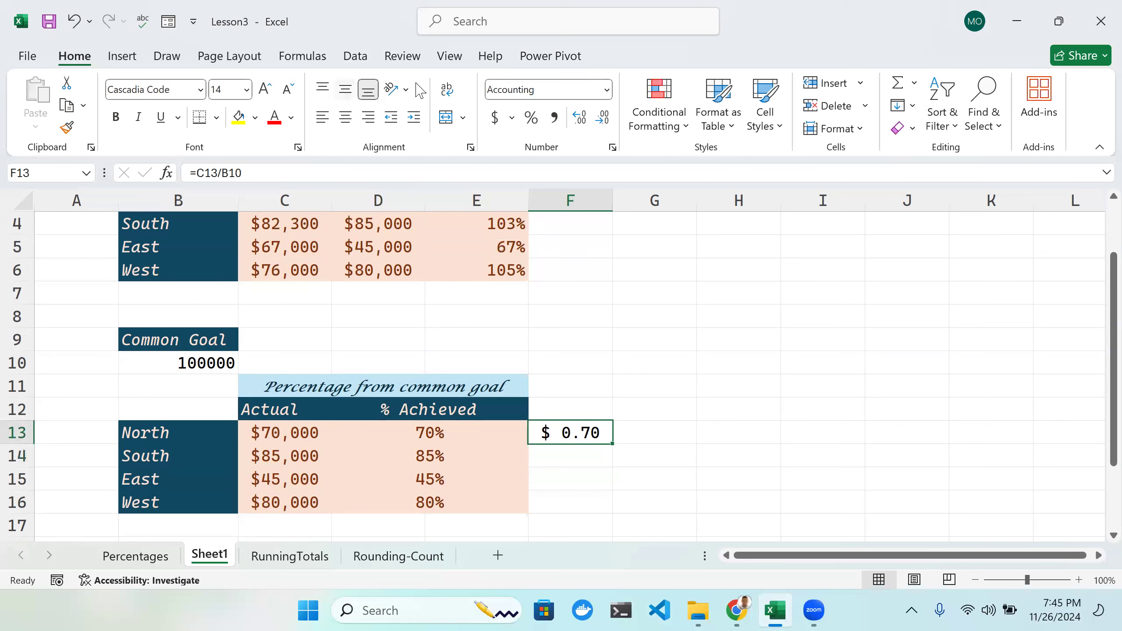
left_click(531, 118)
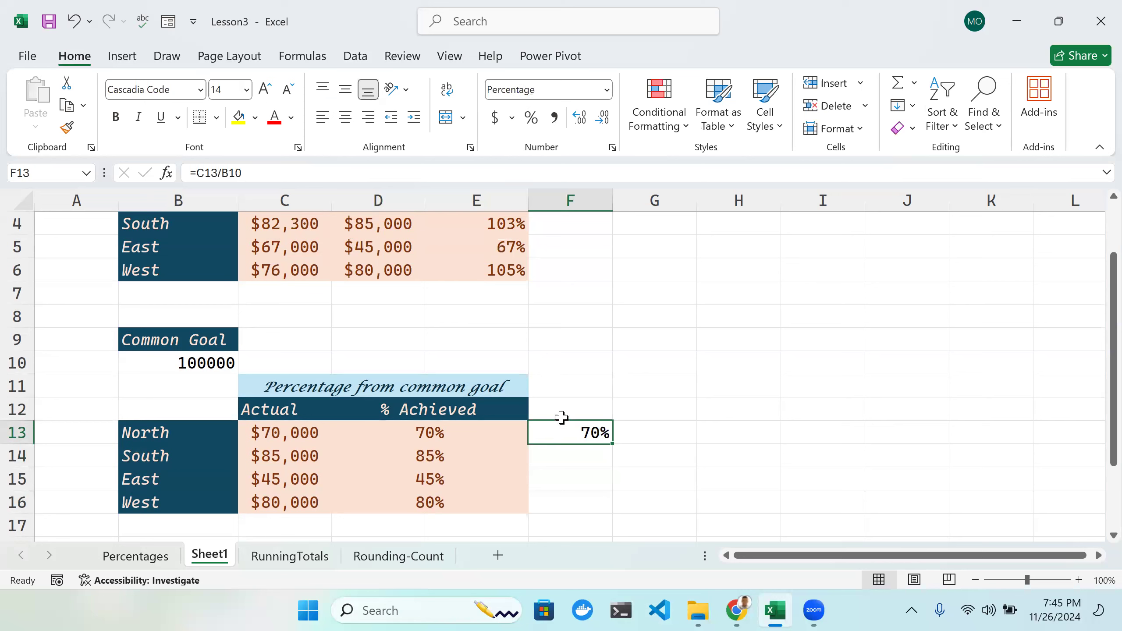
left_click_drag(612, 443, 605, 510)
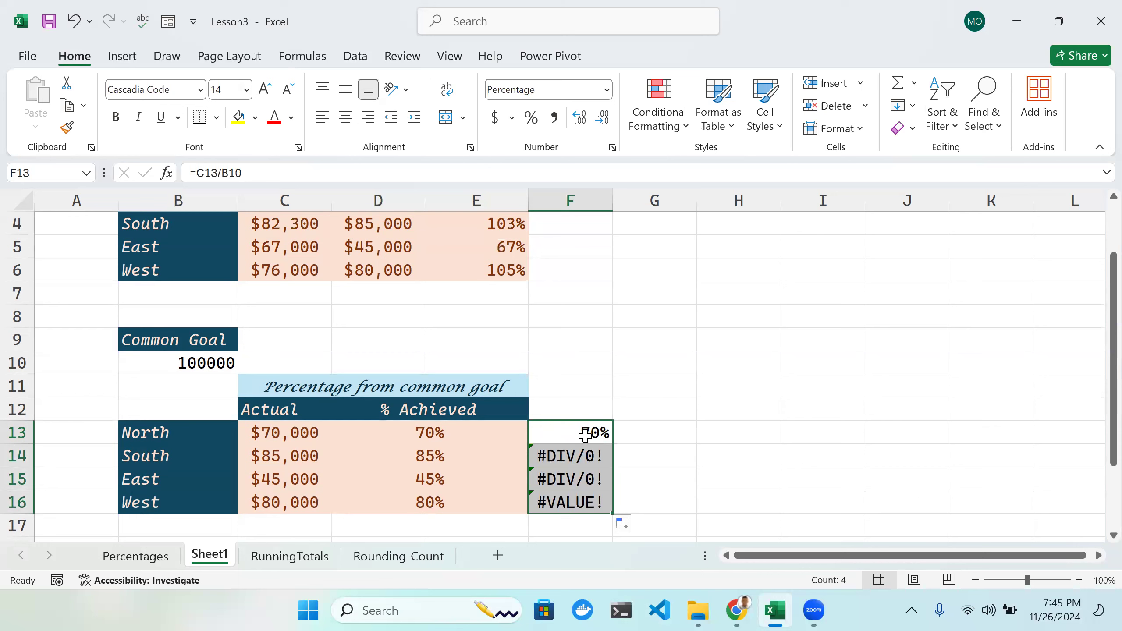
Step: Inspect the relative references in F13 and F14, including blank cell B11, and erase the stray F15 reference from the F14 formula
left_click(586, 434)
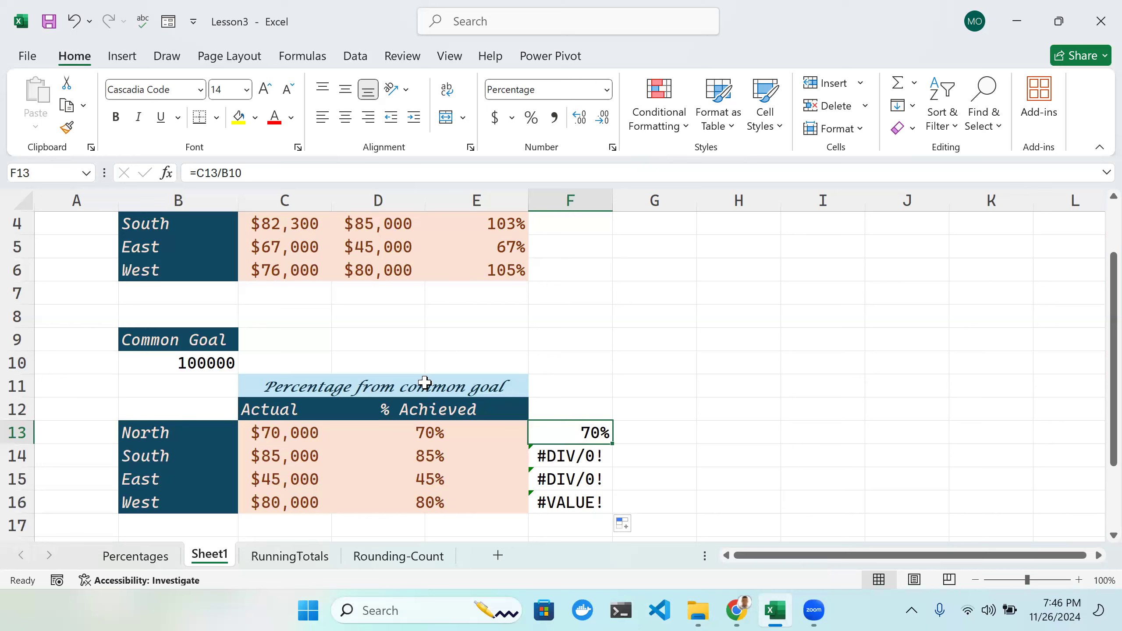
left_click(206, 388)
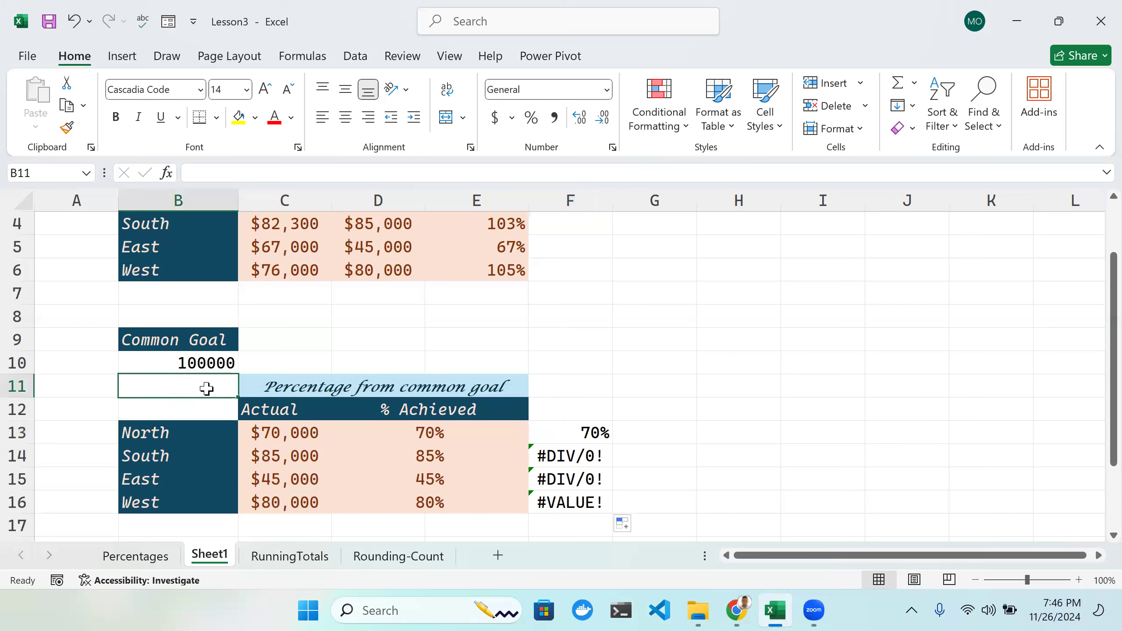
double_click(580, 460)
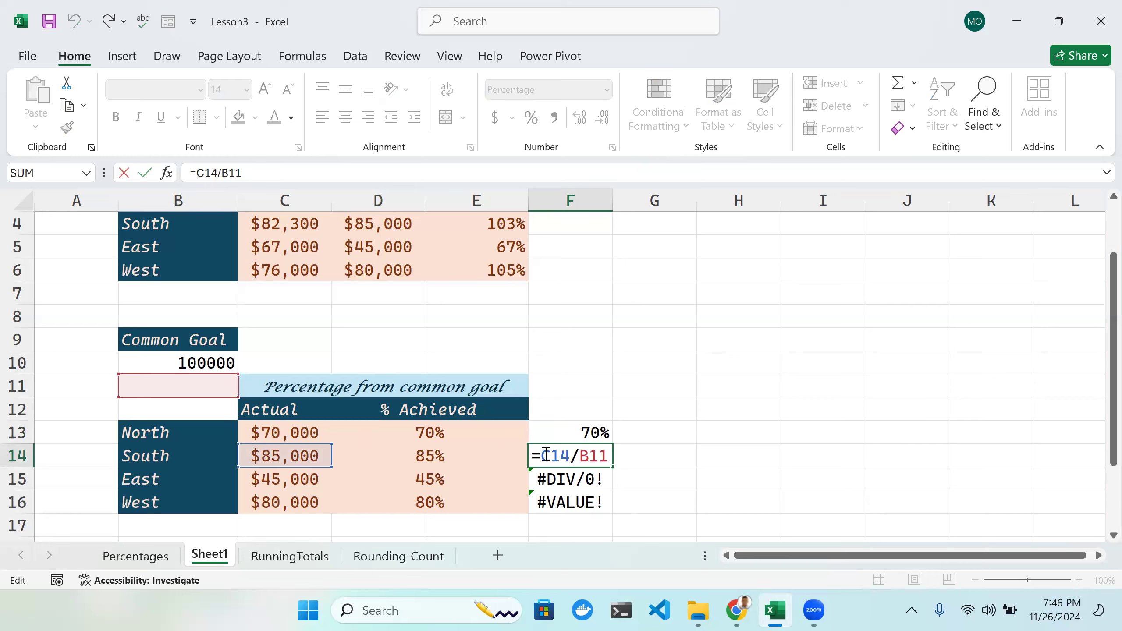
left_click(596, 481)
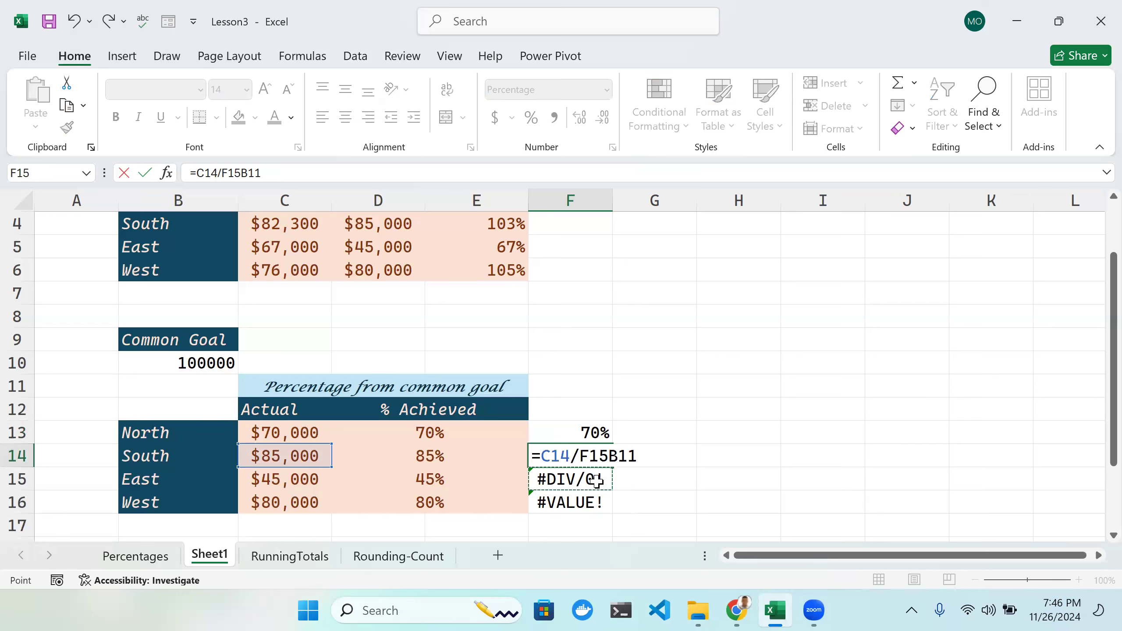
key("BackSpace")
key("BackSpace")
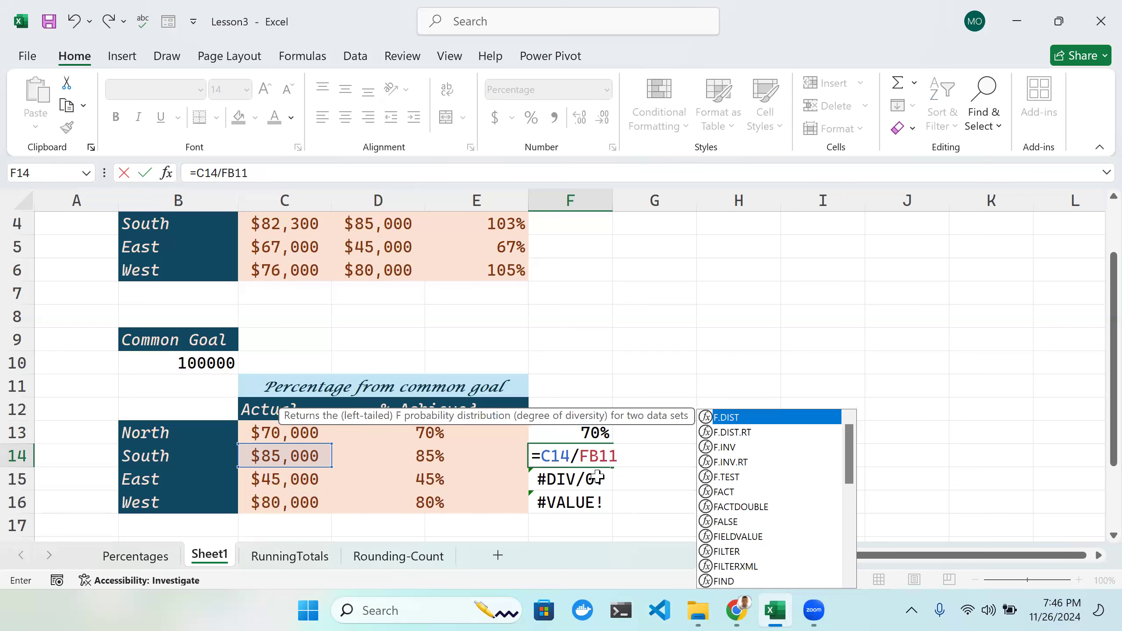
key("BackSpace")
key("Return")
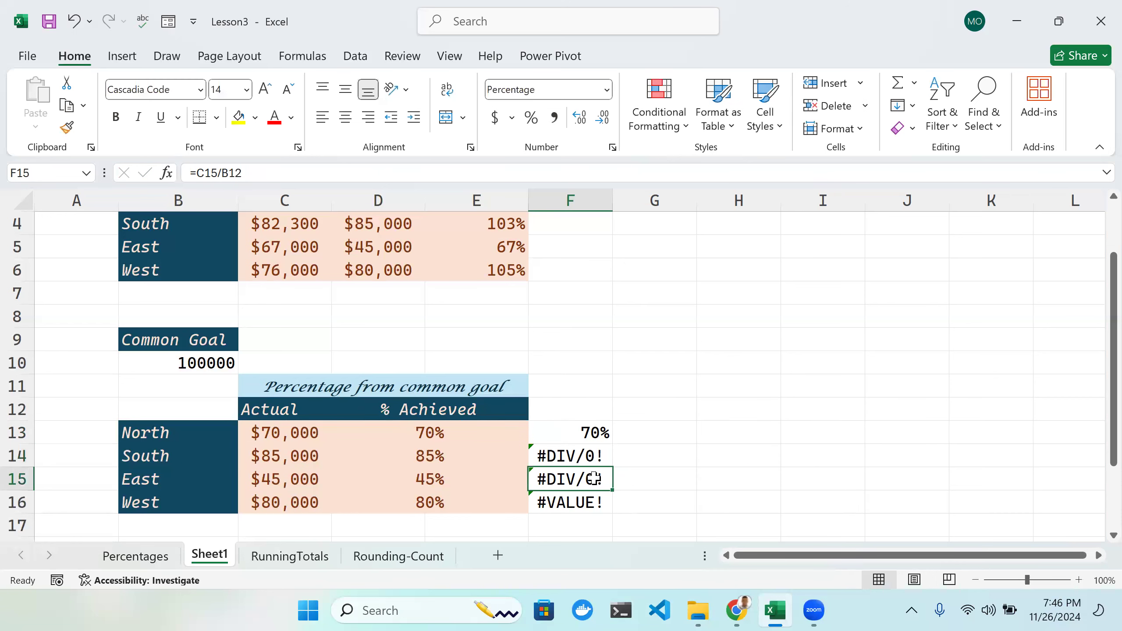
Step: Inspect the cell references used by the filled formulas in F15 and F16
double_click(599, 481)
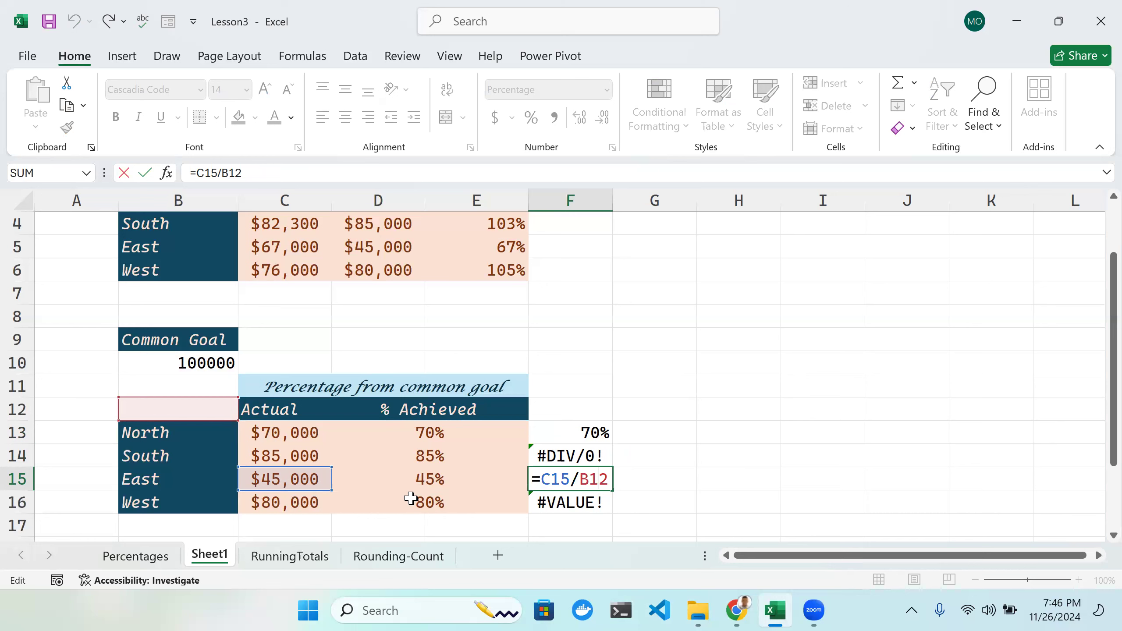
left_click(584, 502)
double_click(605, 505)
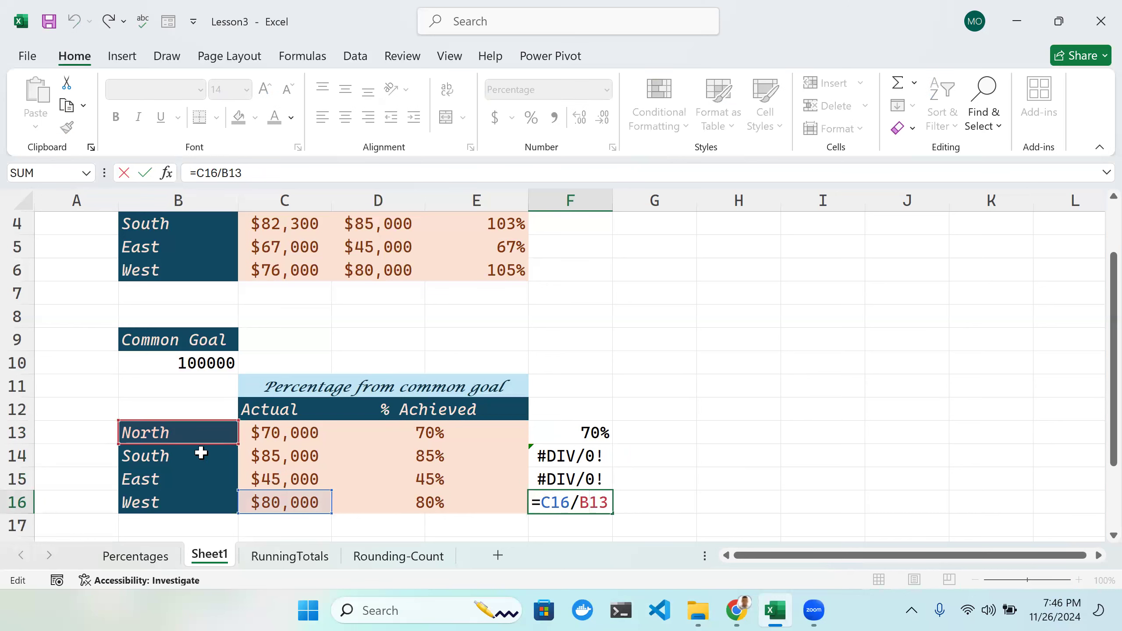
left_click(594, 515)
Step: Clear the formats and all contents of the relative-reference test cells F13:F16
left_click(576, 427)
left_click_drag(612, 443, 604, 504)
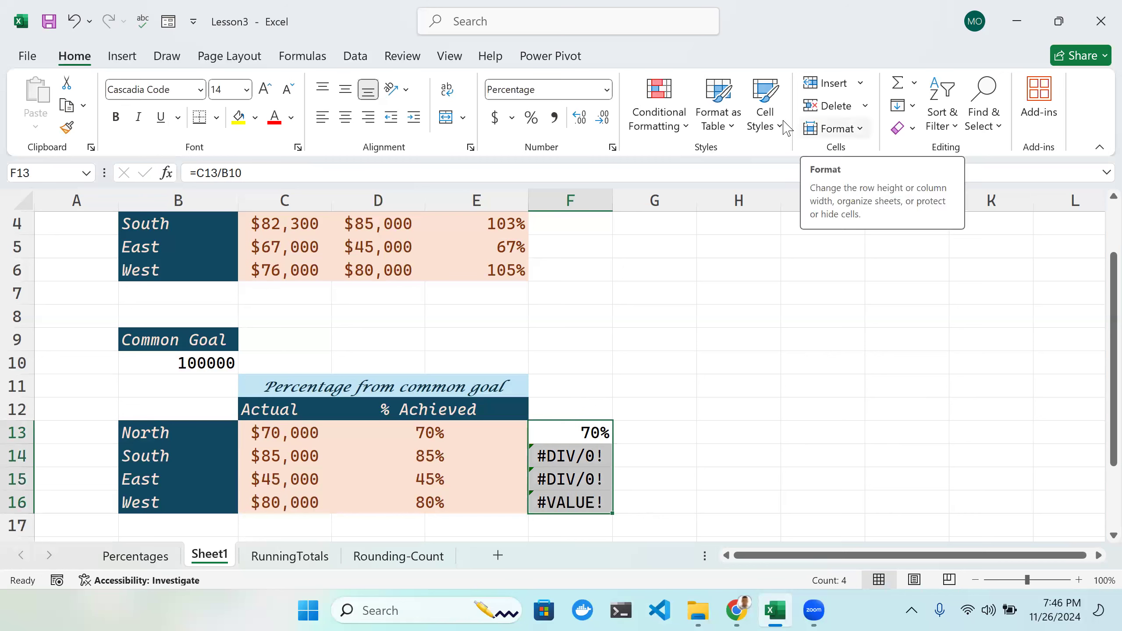
left_click(913, 129)
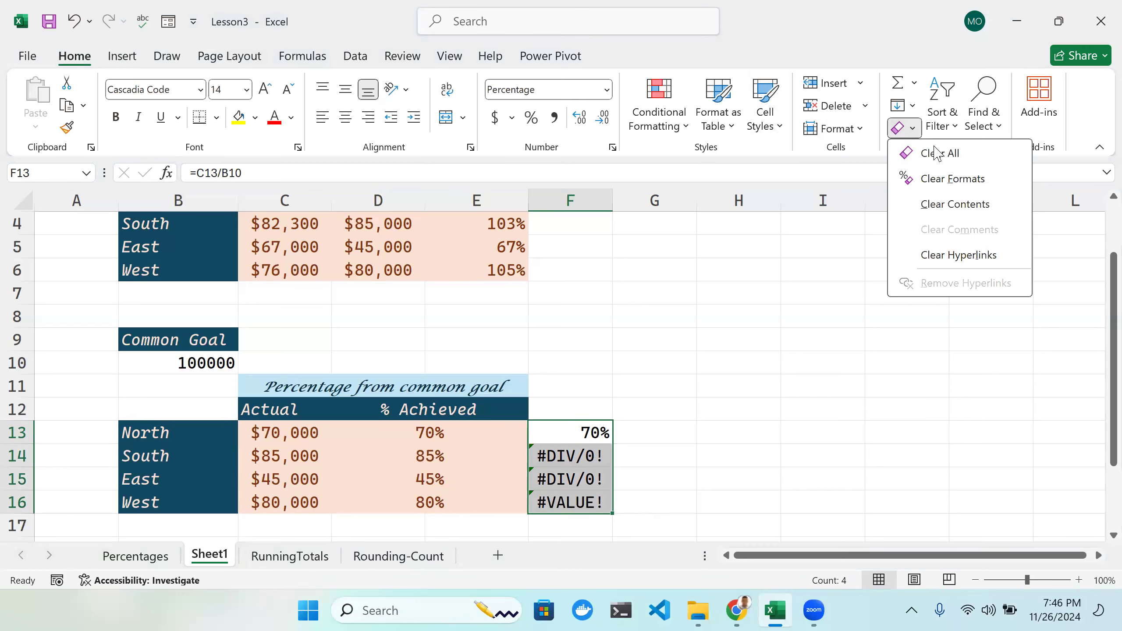
left_click(956, 180)
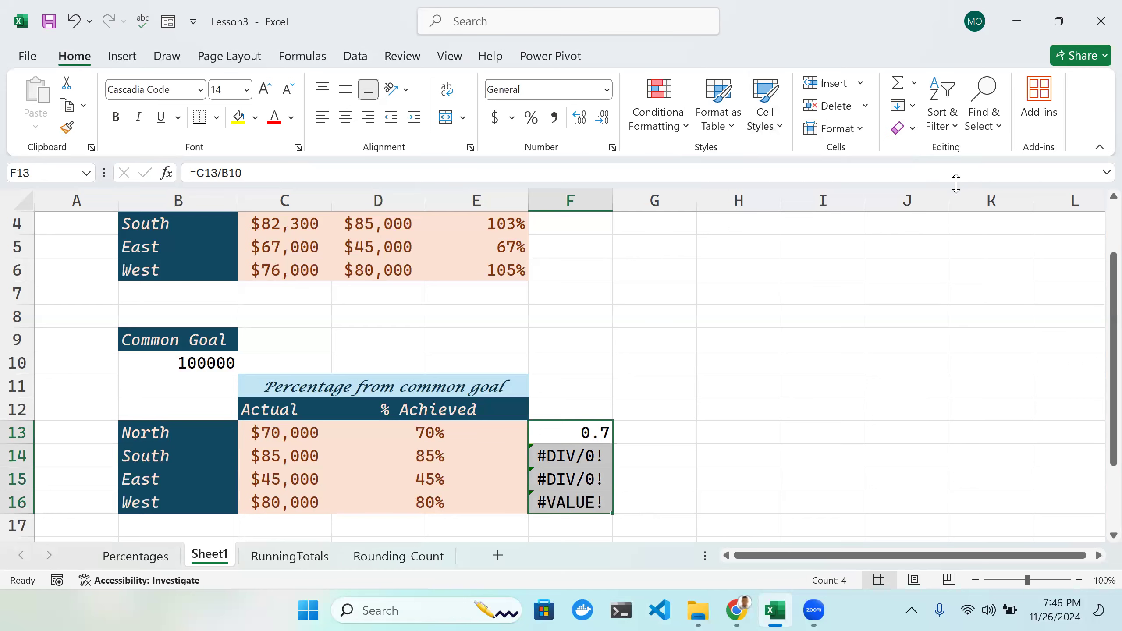
left_click(901, 128)
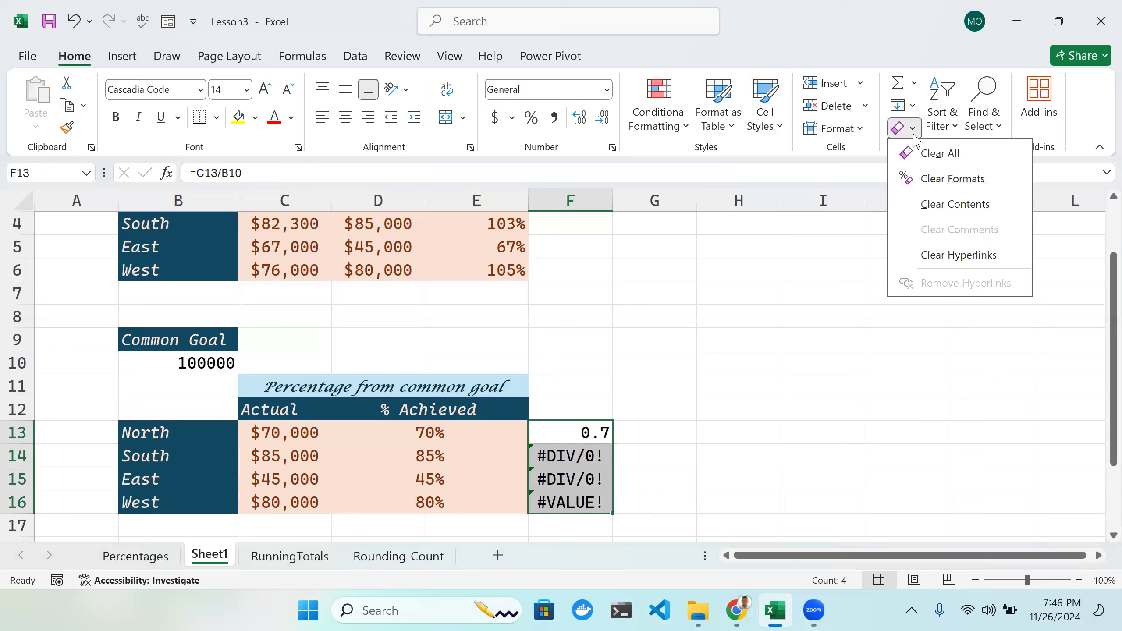
left_click(945, 153)
left_click(599, 352)
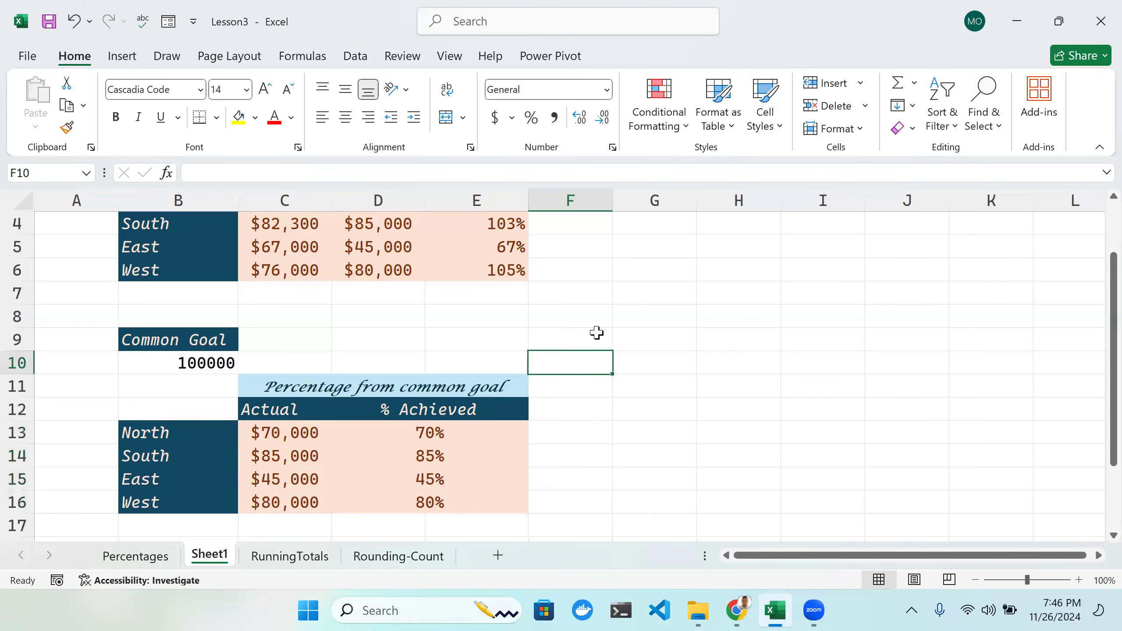
Step: Review both percentage tables and inspect the reference to the common goal in North's % Achieved formula in D13
scroll(597, 332, "down", 2)
scroll(557, 327, "up", 3)
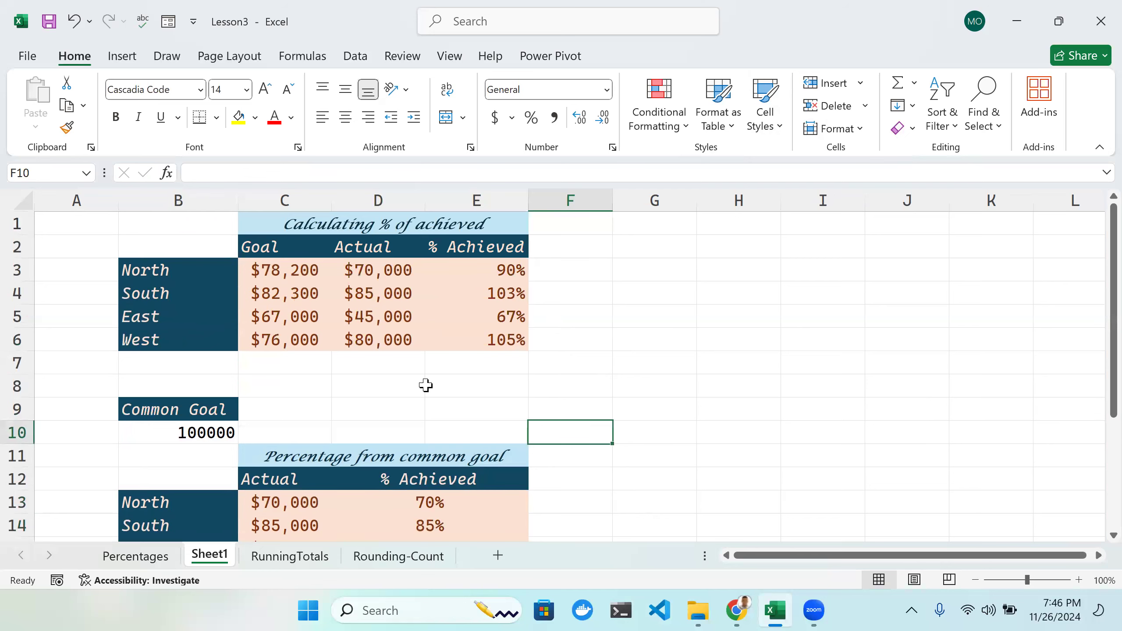
scroll(301, 385, "down", 2)
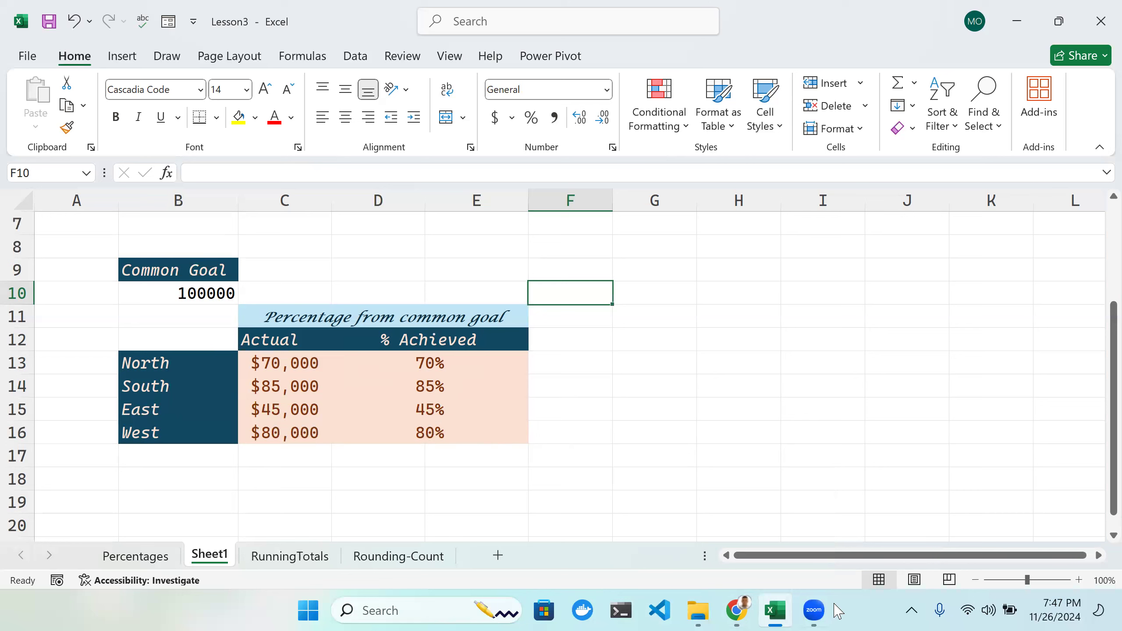
mouse_move(742, 612)
double_click(434, 366)
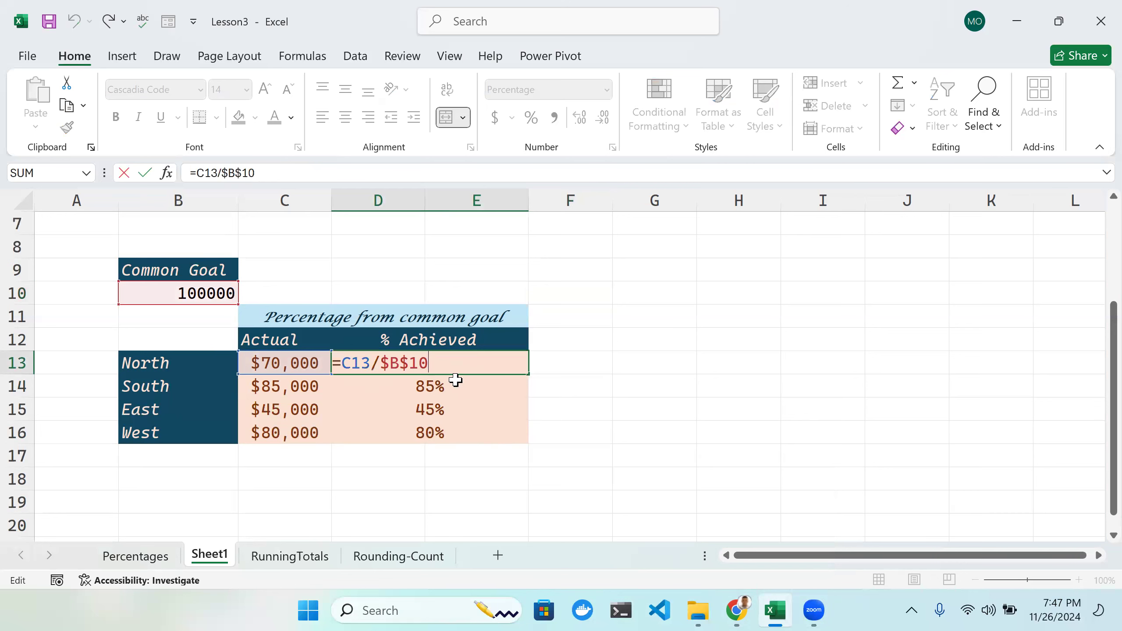
left_click(635, 409)
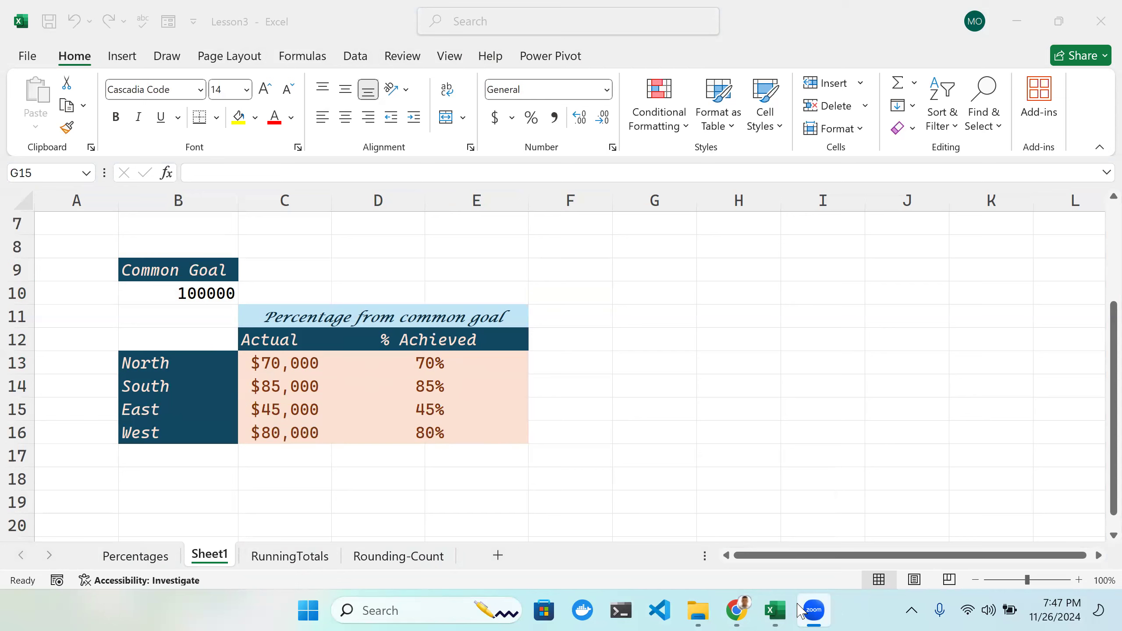
left_click(784, 611)
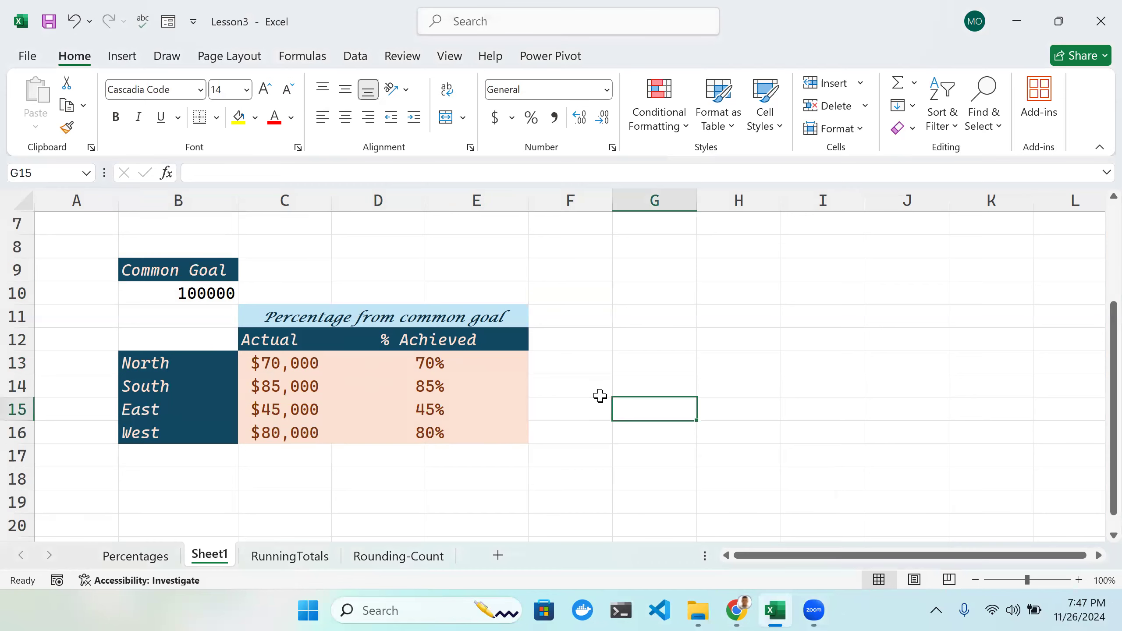
double_click(468, 369)
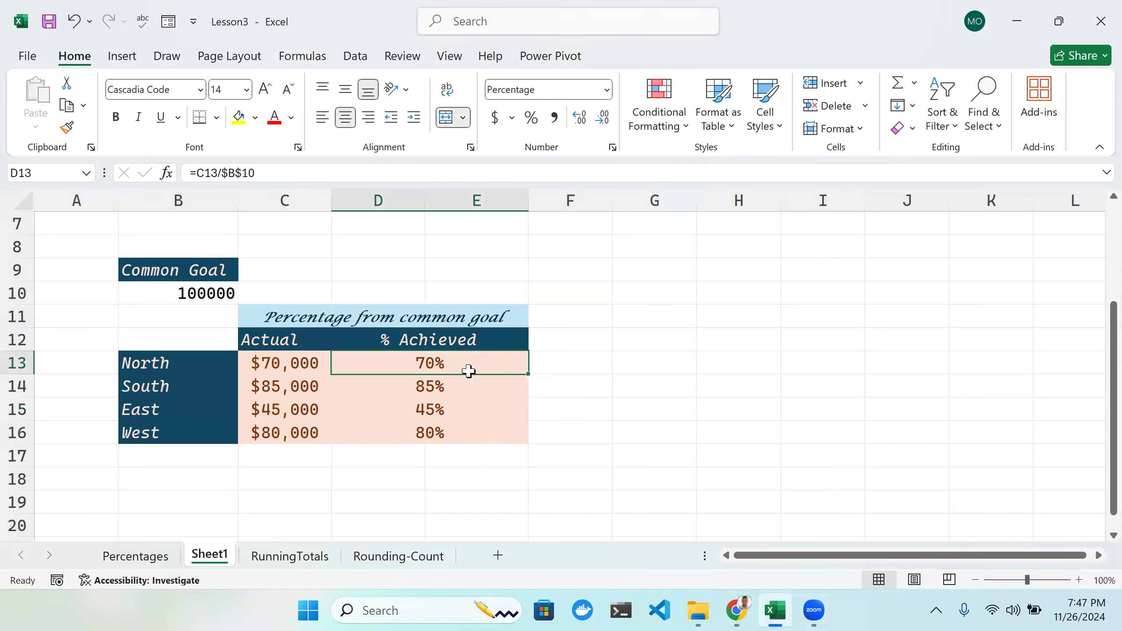
right_click(511, 366)
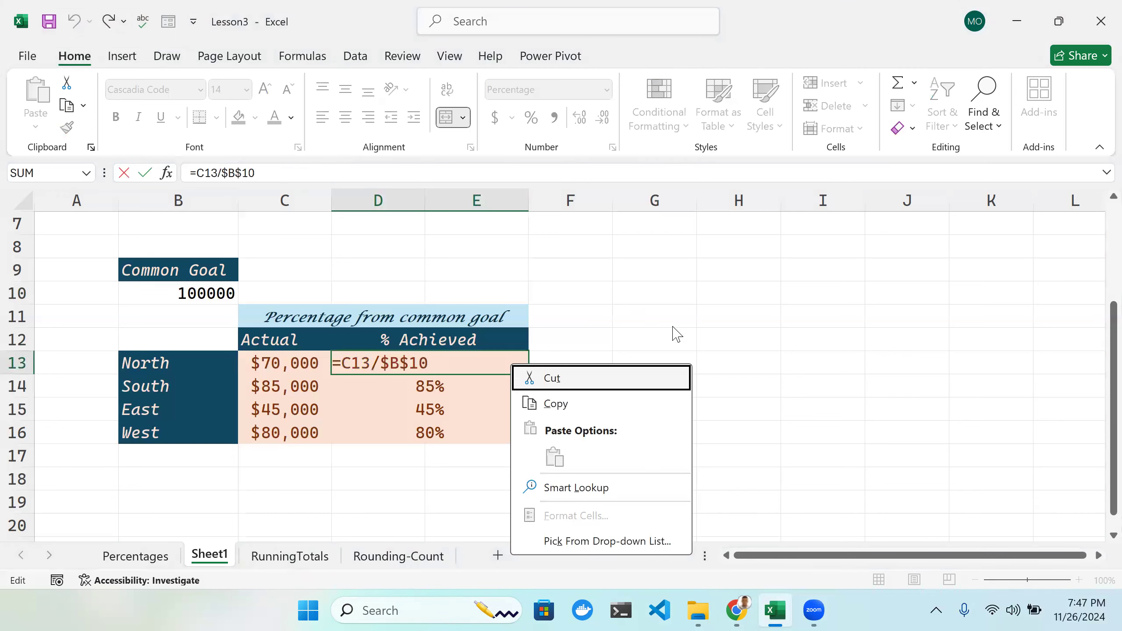
key("Escape")
left_click(591, 376)
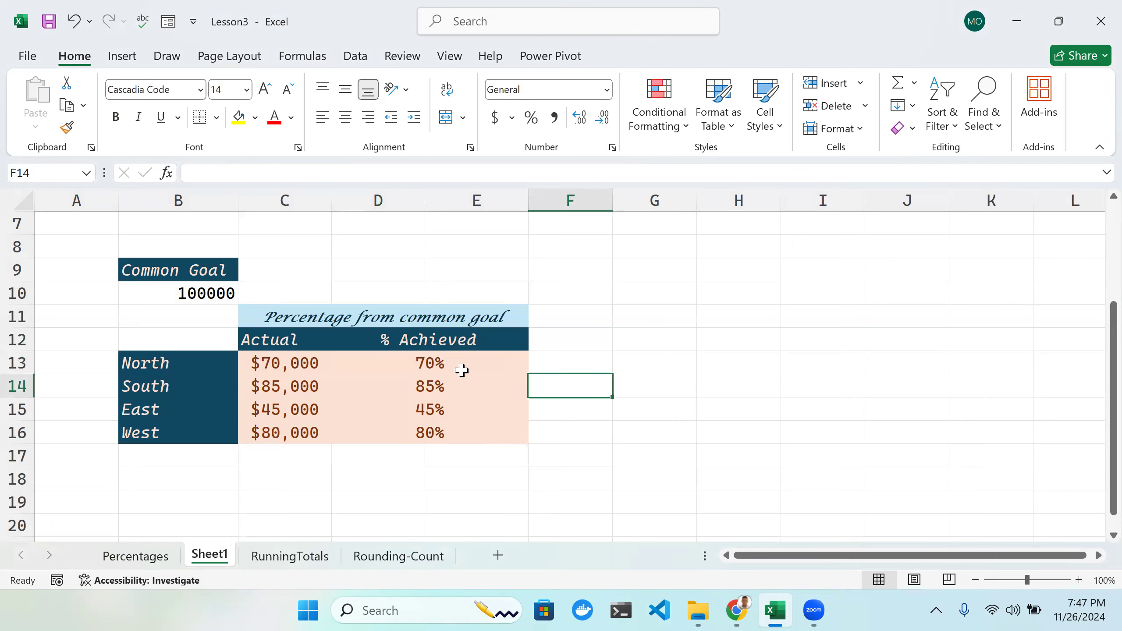
Step: Review the common goal, percentage variance and percent distribution tables on the Percentages sheet
scroll(384, 380, "down", 2)
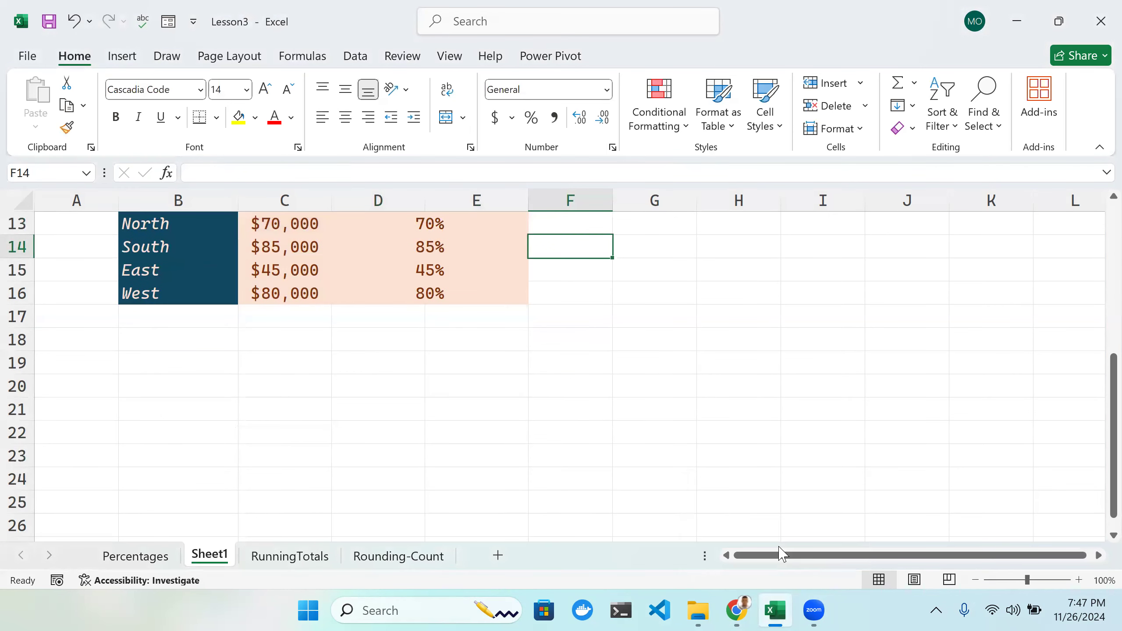
left_click(141, 560)
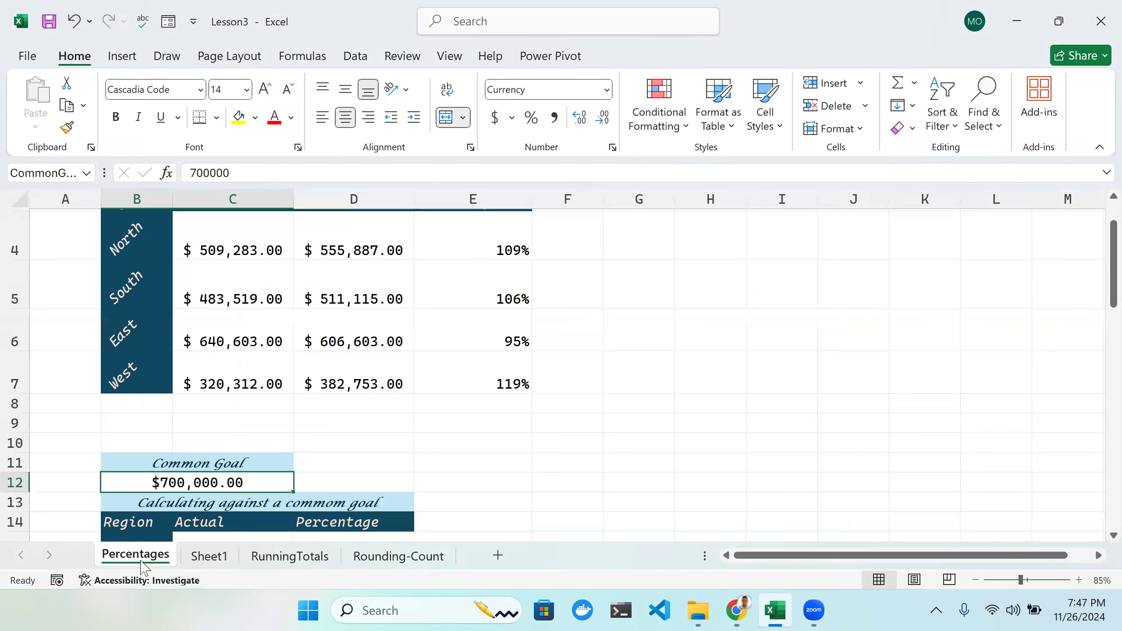
scroll(300, 371, "down", 4)
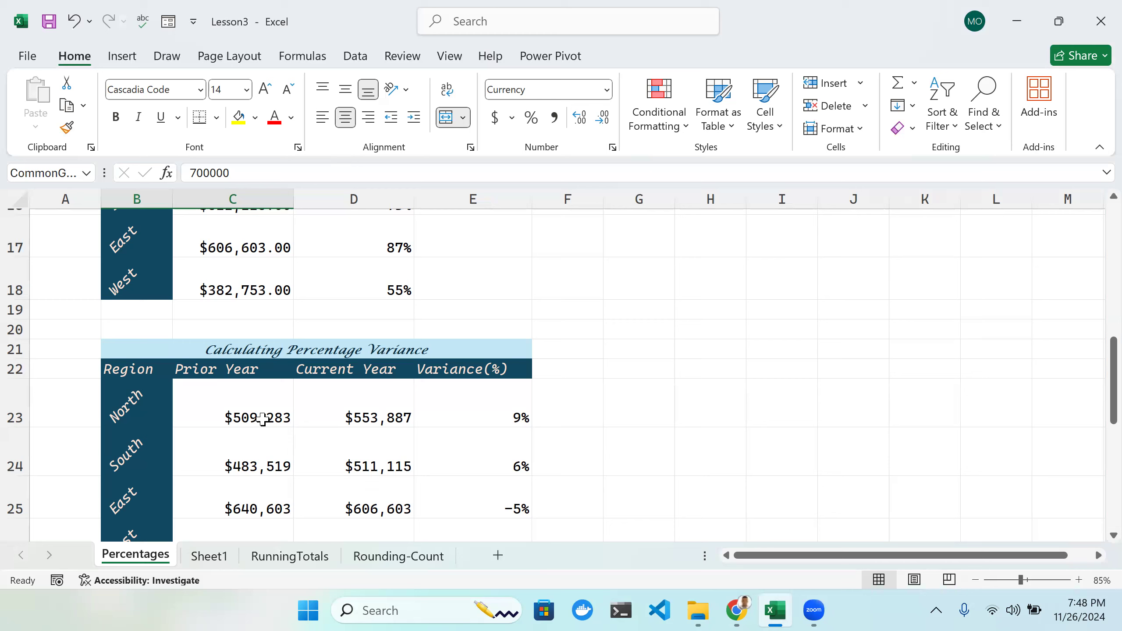
left_click(381, 417)
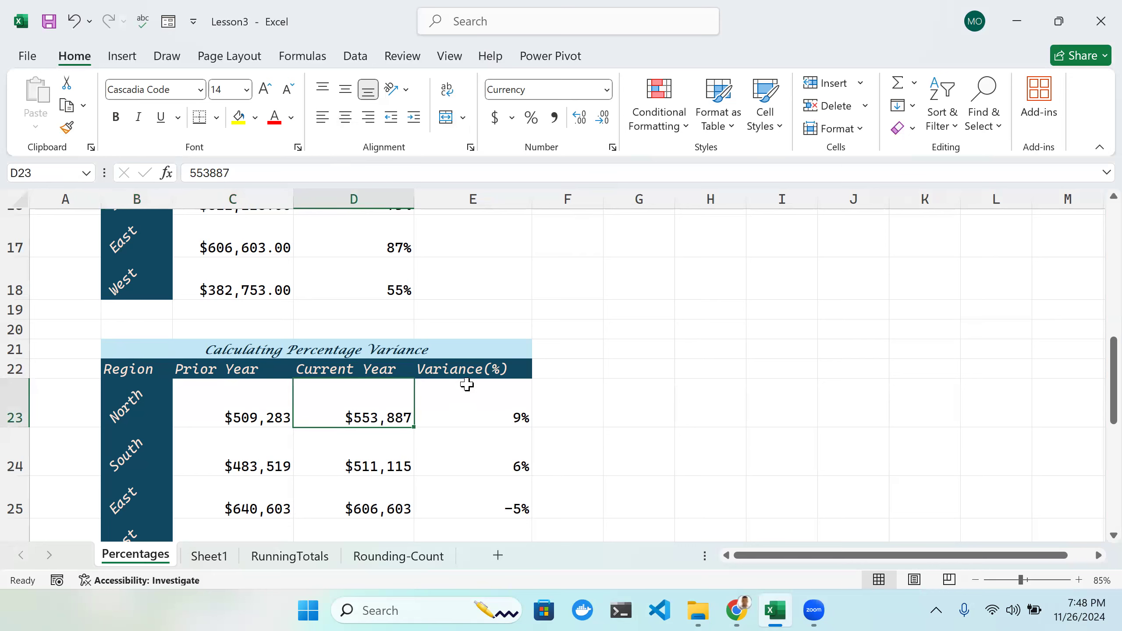
scroll(486, 416, "up", 3)
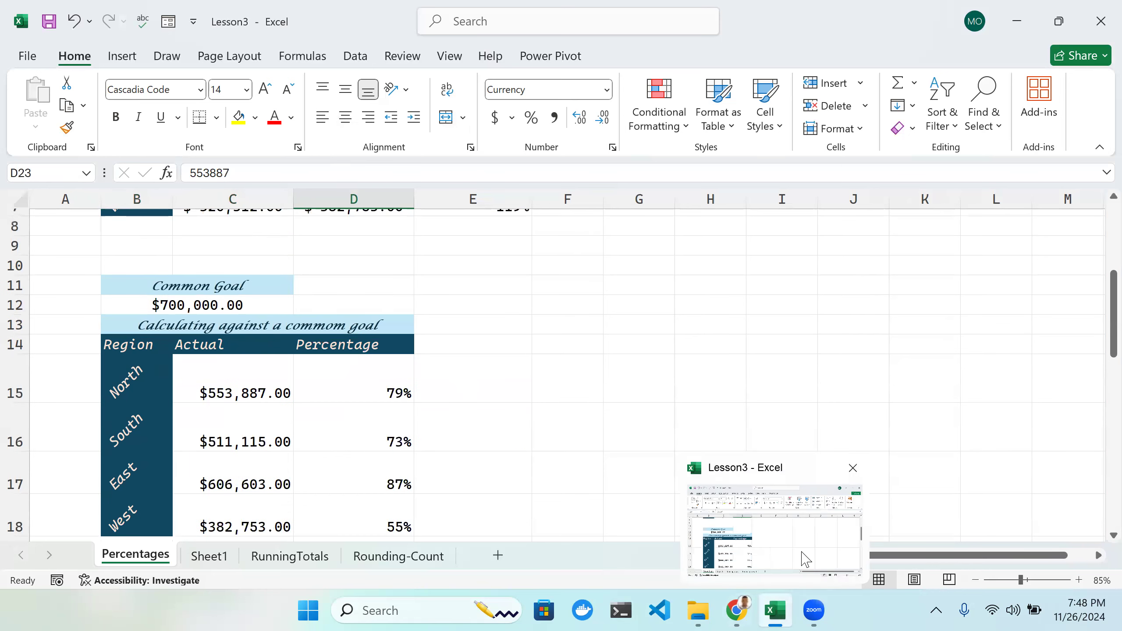
scroll(380, 371, "down", 5)
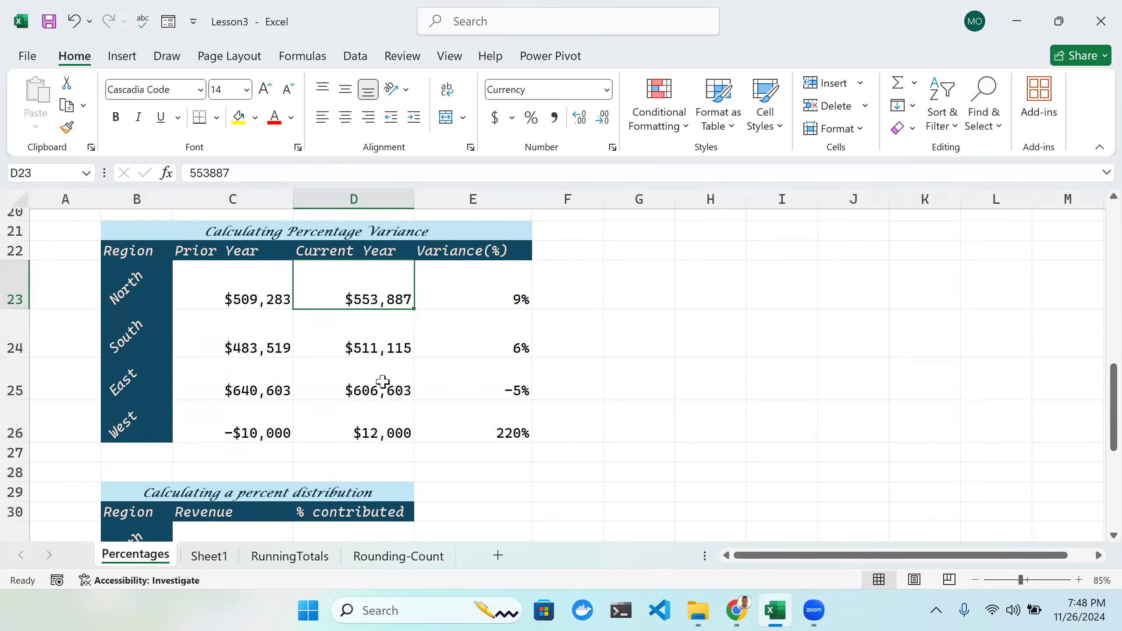
scroll(380, 387, "down", 5)
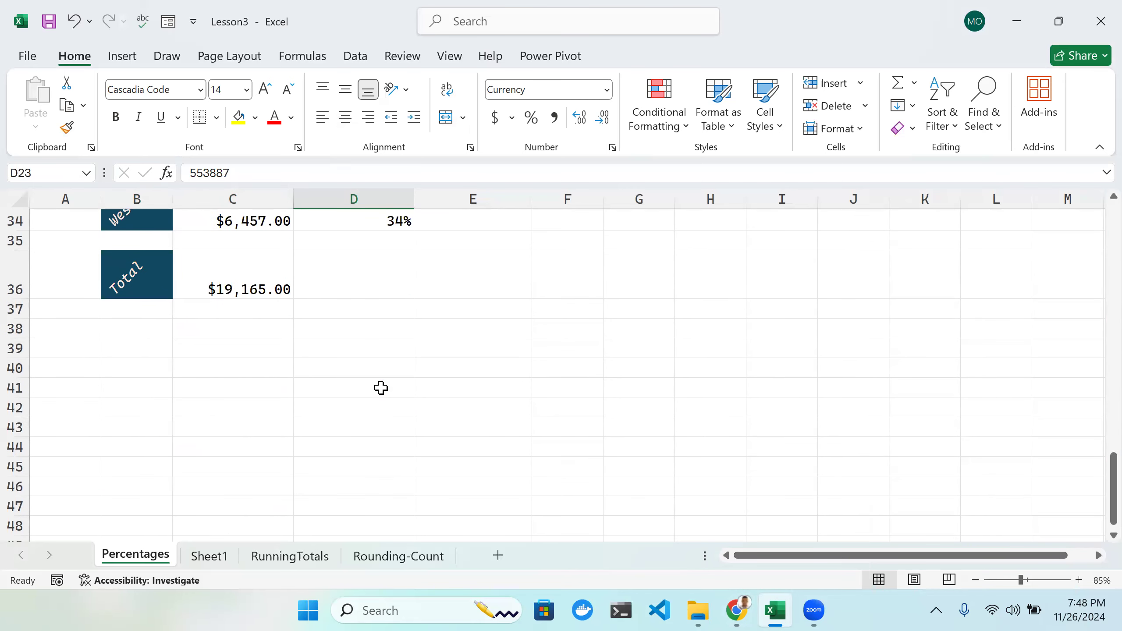
scroll(381, 387, "up", 3)
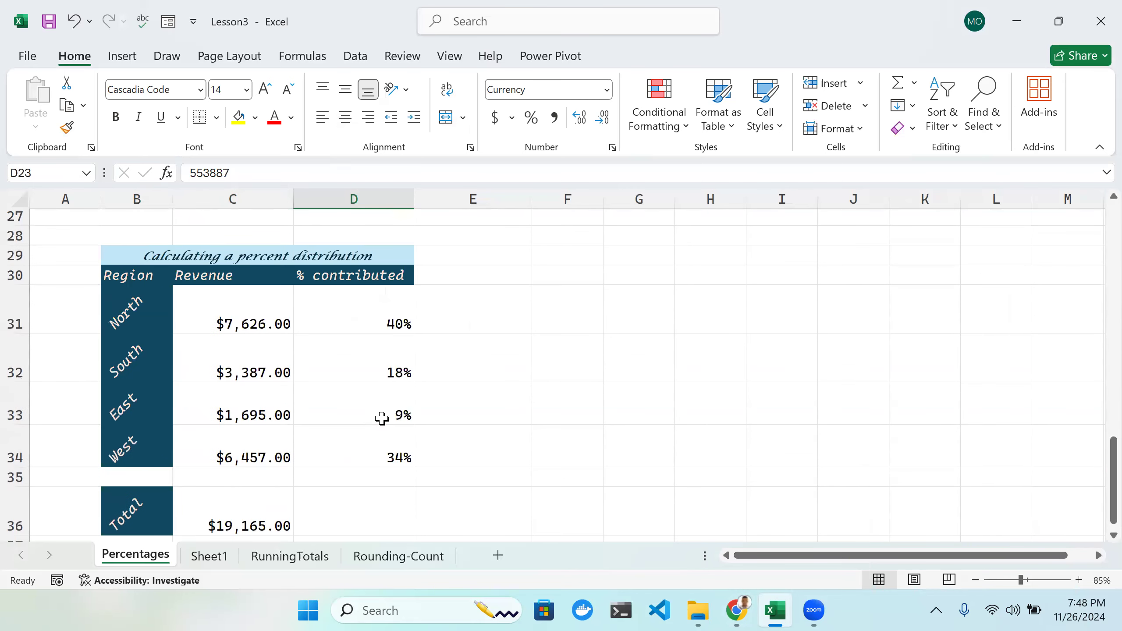
Step: Return to Sheet1 and select blank cell C20 below the Percentage from common goal table
left_click(221, 565)
scroll(499, 471, "up", 4)
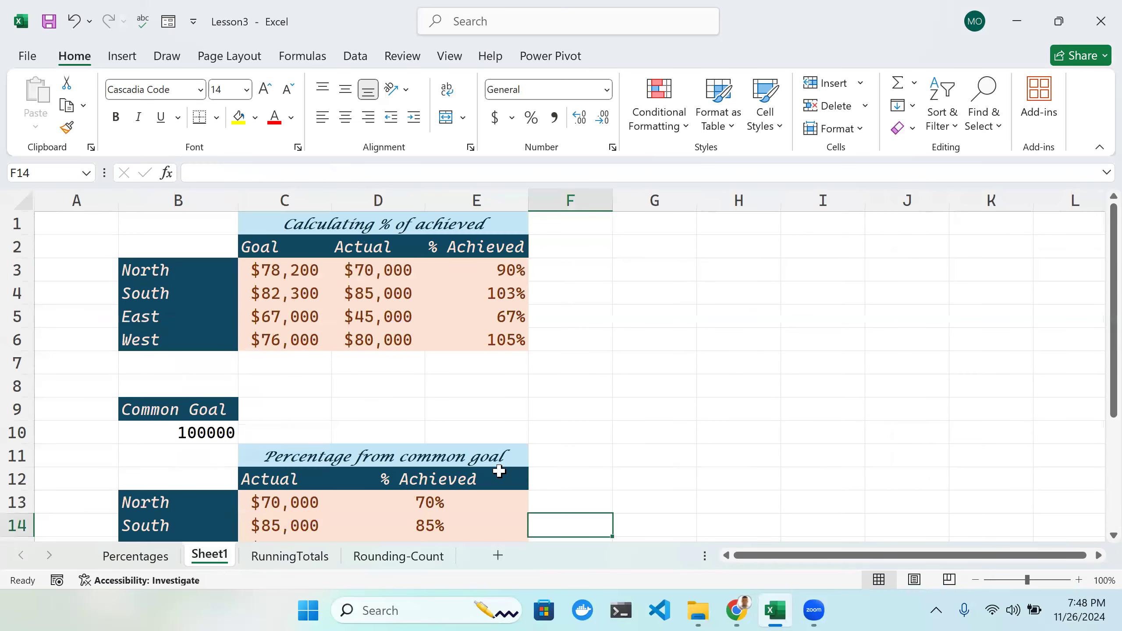
scroll(500, 471, "down", 3)
scroll(499, 471, "up", 3)
scroll(504, 460, "down", 2)
scroll(504, 460, "down", 2)
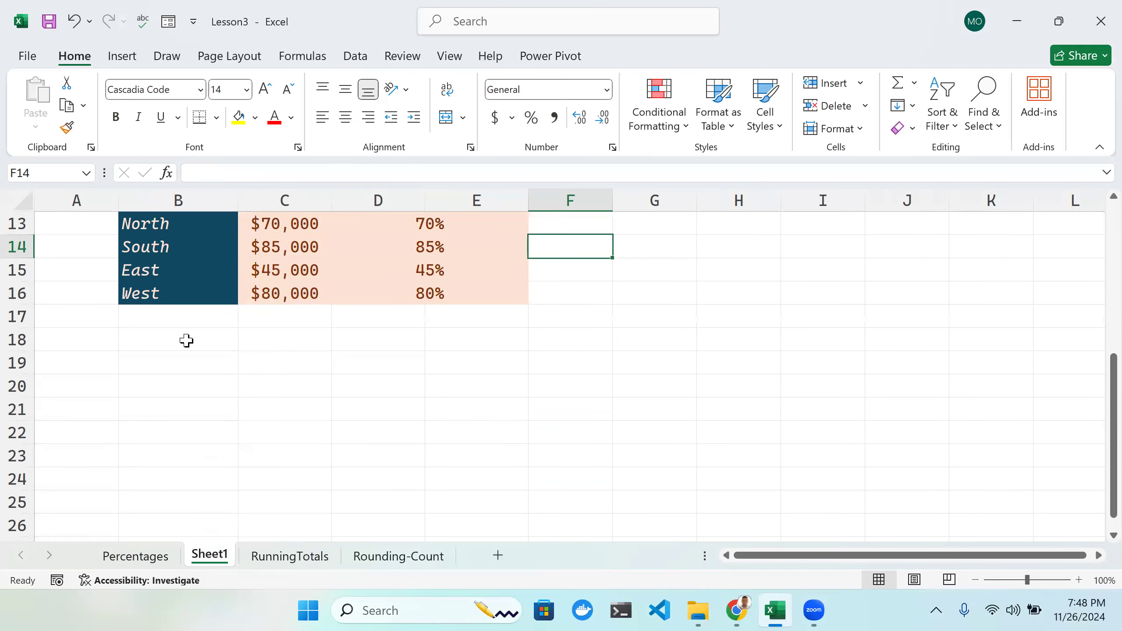
scroll(494, 399, "up", 4)
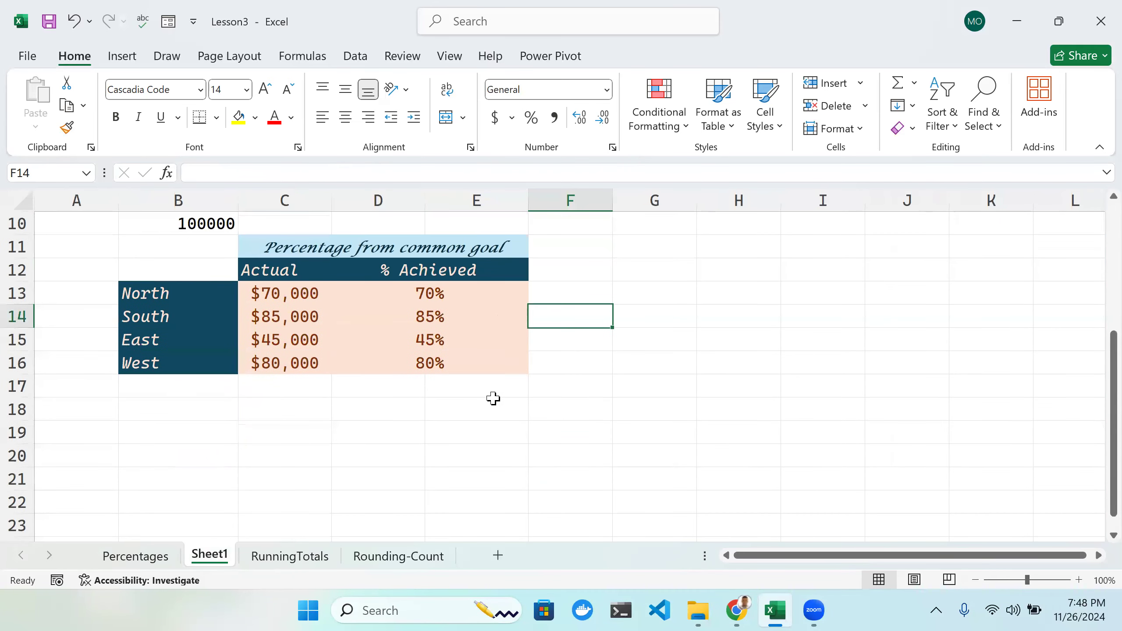
scroll(397, 336, "down", 1)
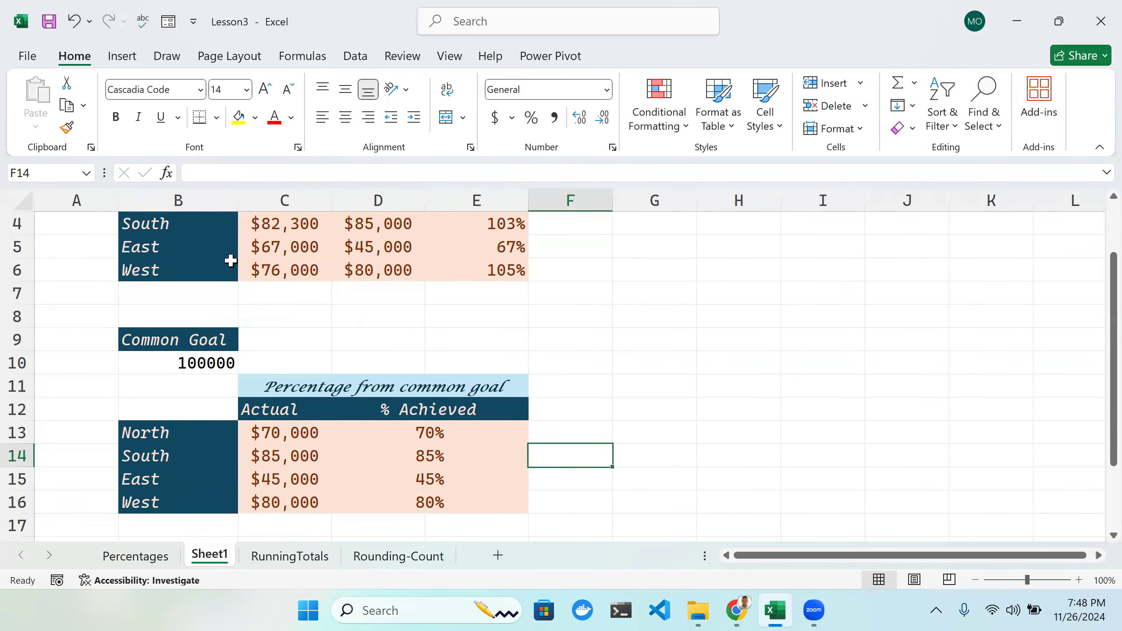
scroll(274, 292, "up", 1)
scroll(405, 412, "down", 3)
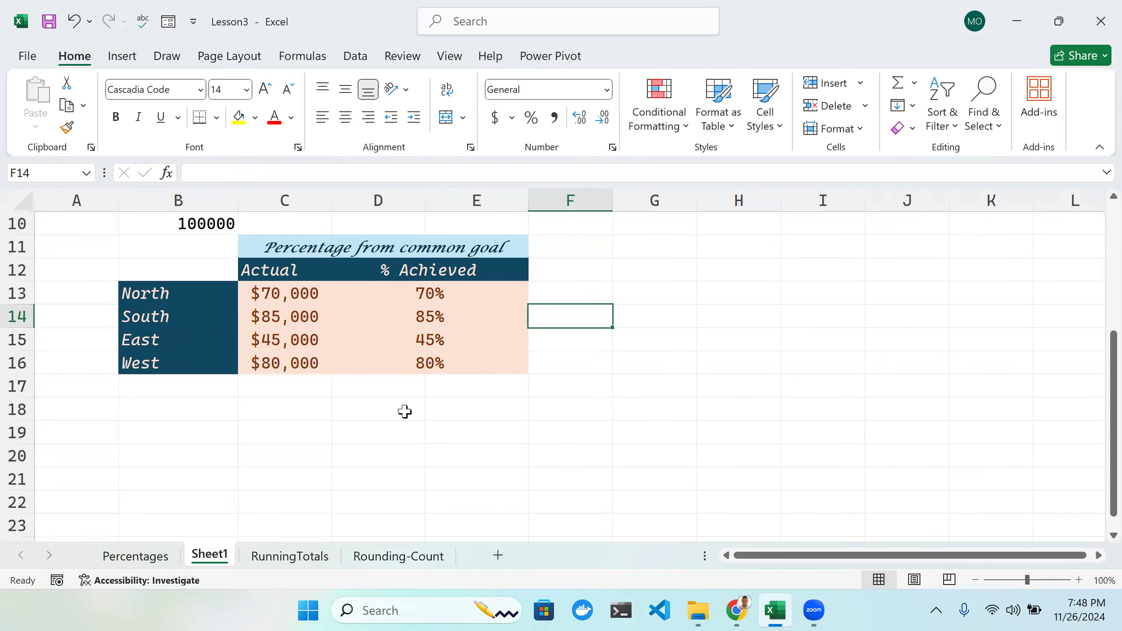
scroll(389, 416, "down", 1)
scroll(199, 402, "up", 1)
left_click(188, 440)
left_click(242, 463)
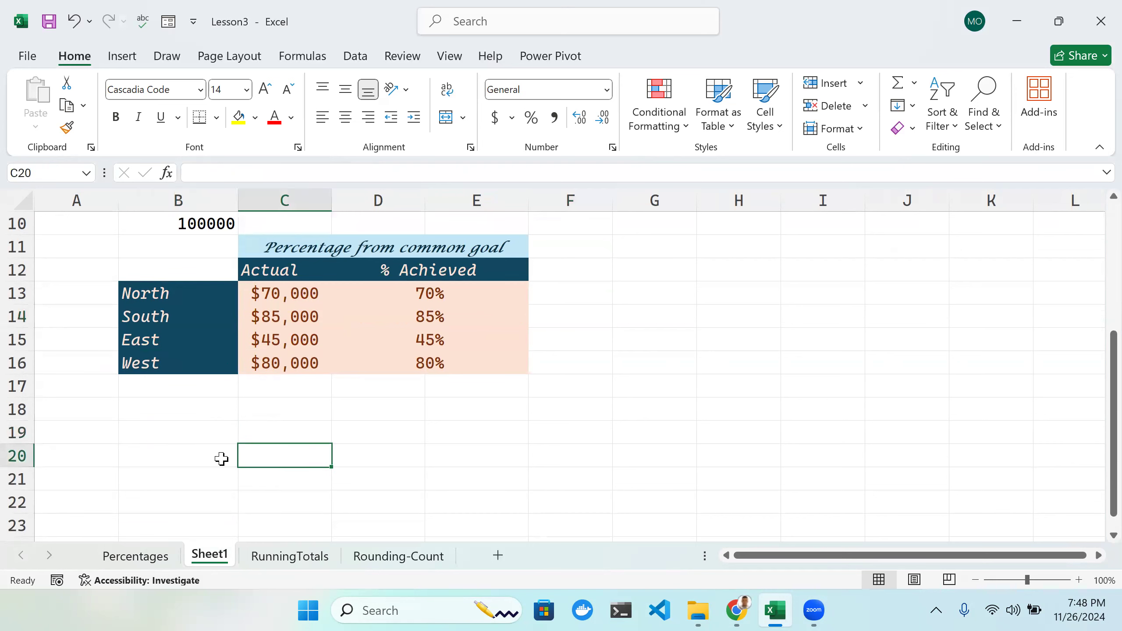
Step: Enter the column header Previous in cell C20 below the common goal table
double_click(259, 464)
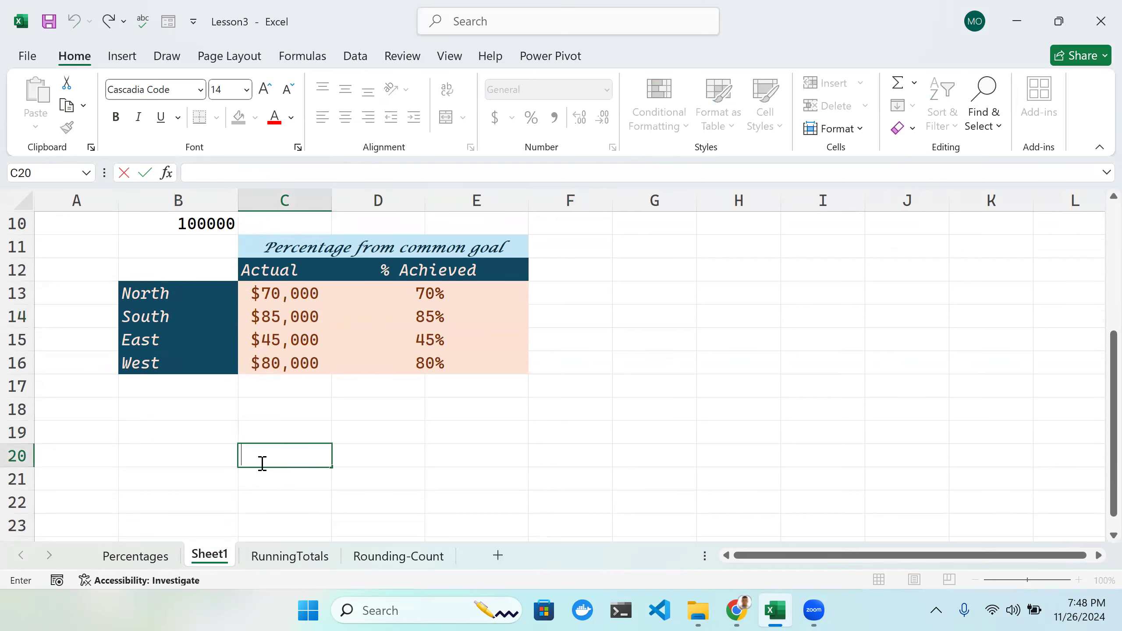
type("This")
key("BackSpace")
key("BackSpace")
key("BackSpace")
key("BackSpace")
left_click(262, 468)
type("P")
key("BackSpace")
type("Previous")
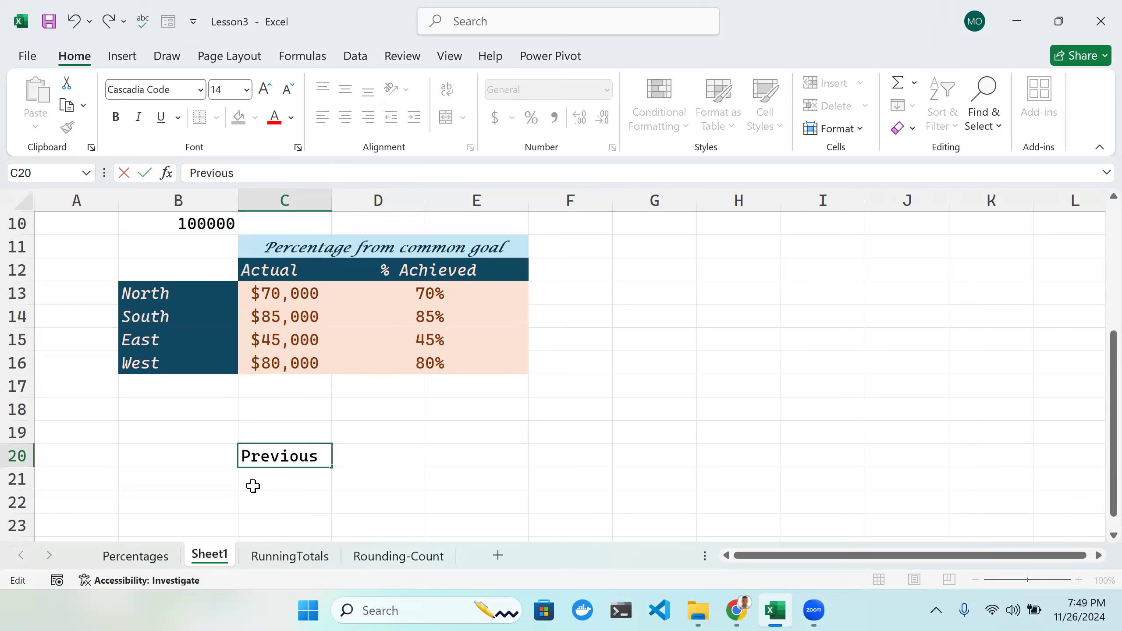
key("Tab")
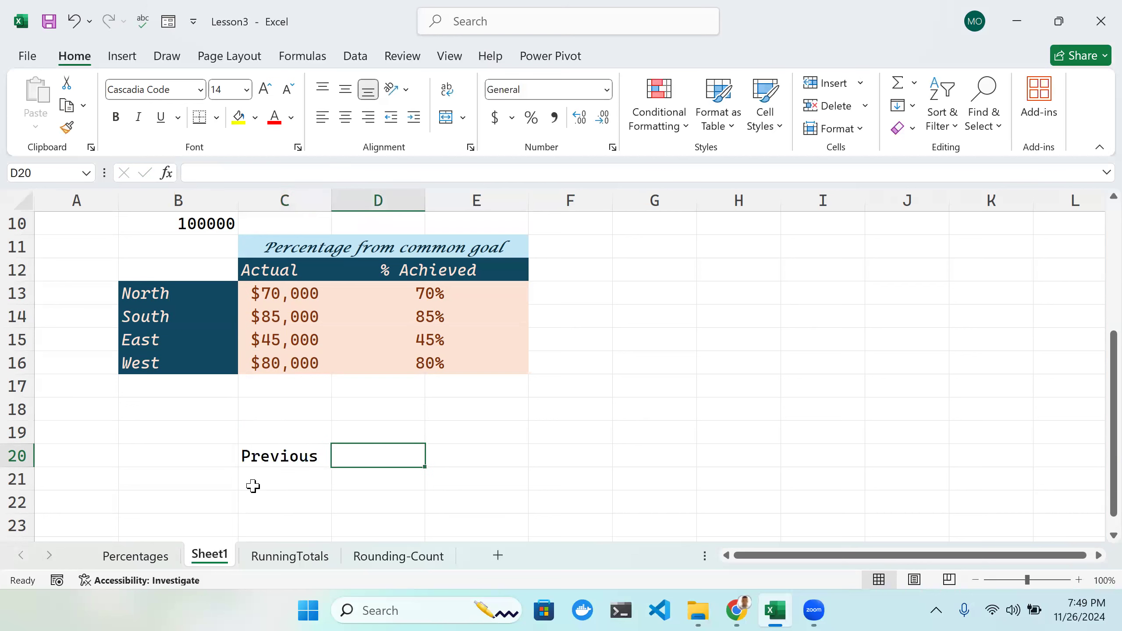
Step: Add the column header Current in D20, beside Previous
type("Curre")
key("BackSpace")
type("rent")
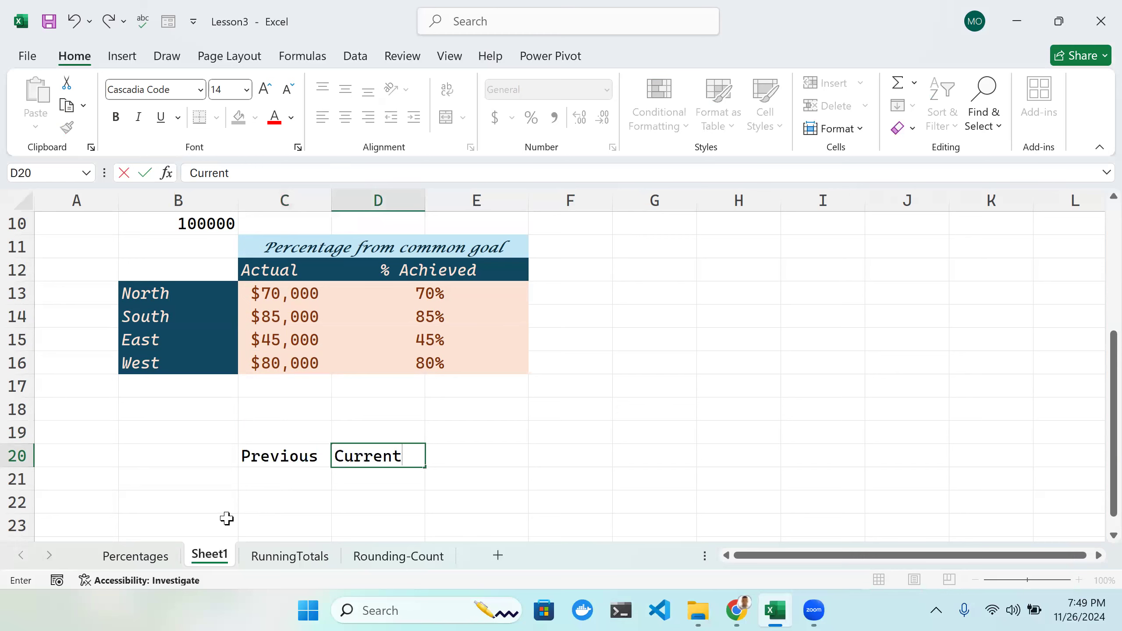
key("Return")
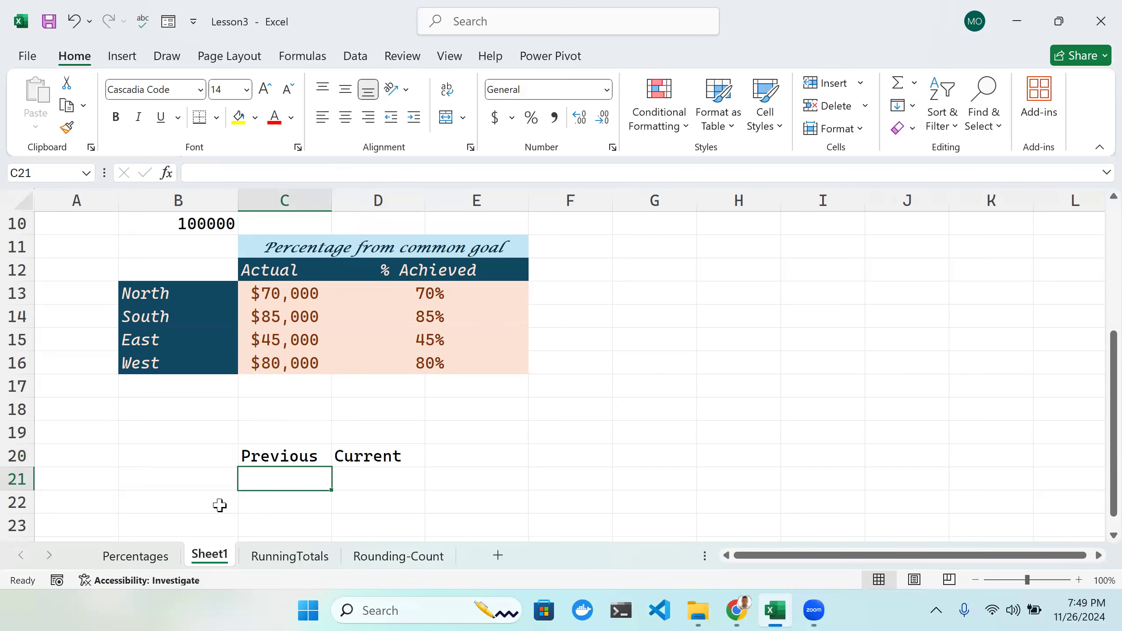
Step: Fill row 21 with the label North, a Previous value of 85400 and a Current value of 90000
left_click(216, 487)
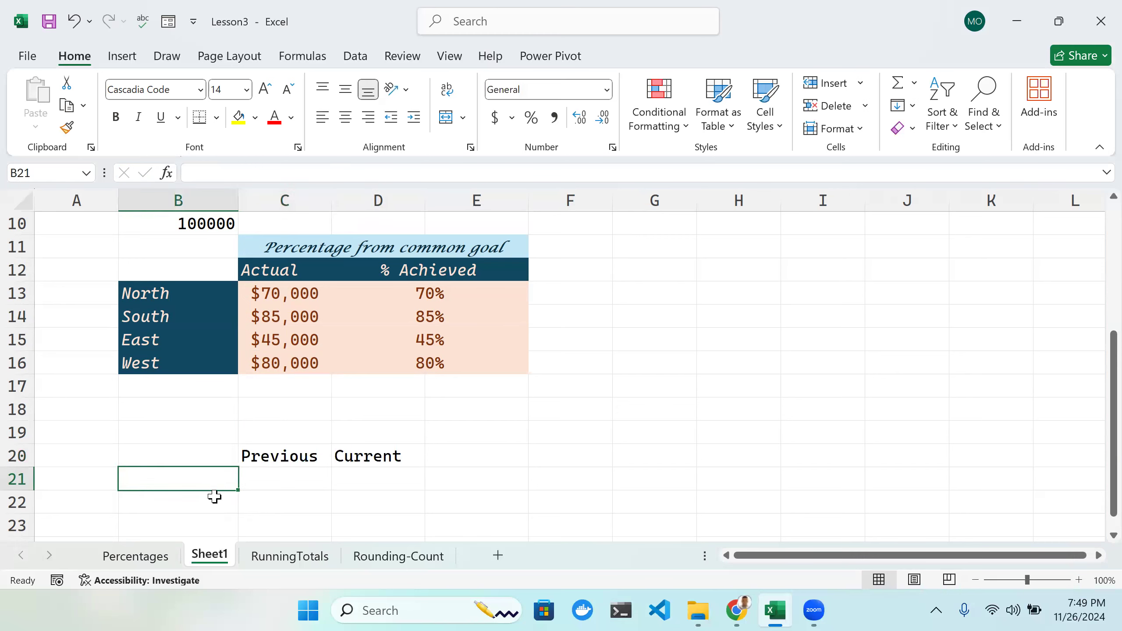
type("North")
key("Tab")
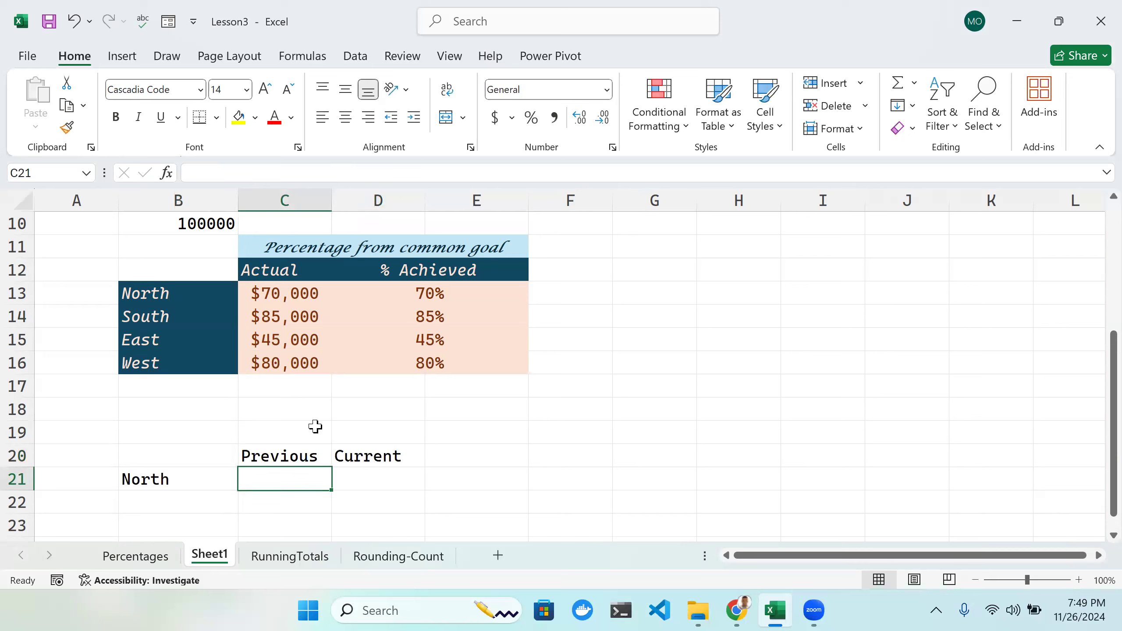
double_click(290, 482)
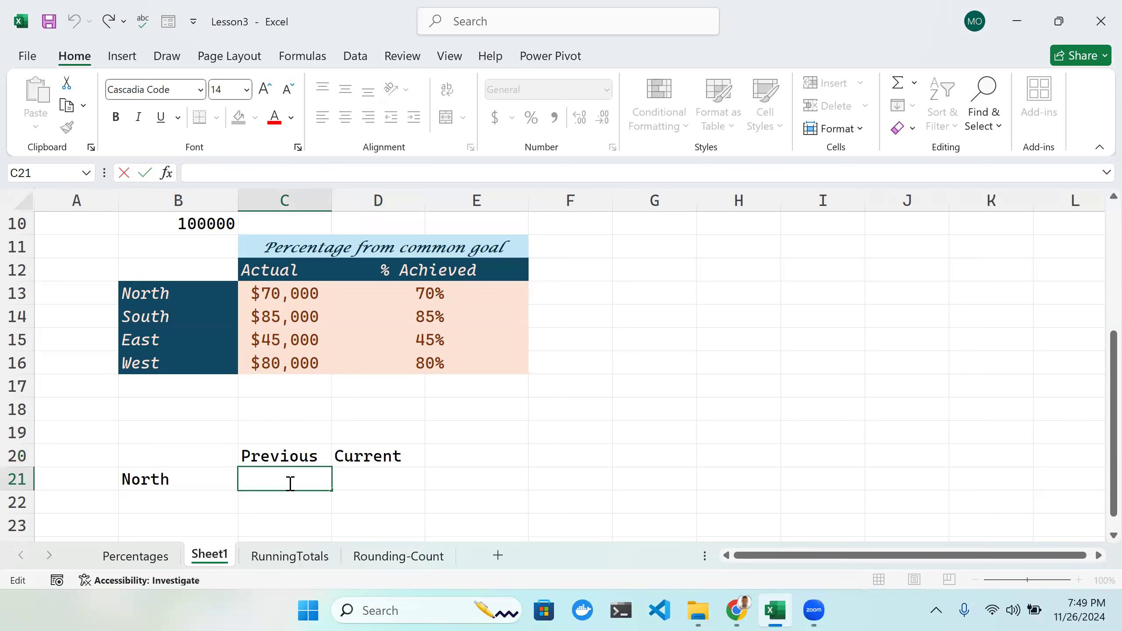
type("85400")
key("Return")
left_click(371, 483)
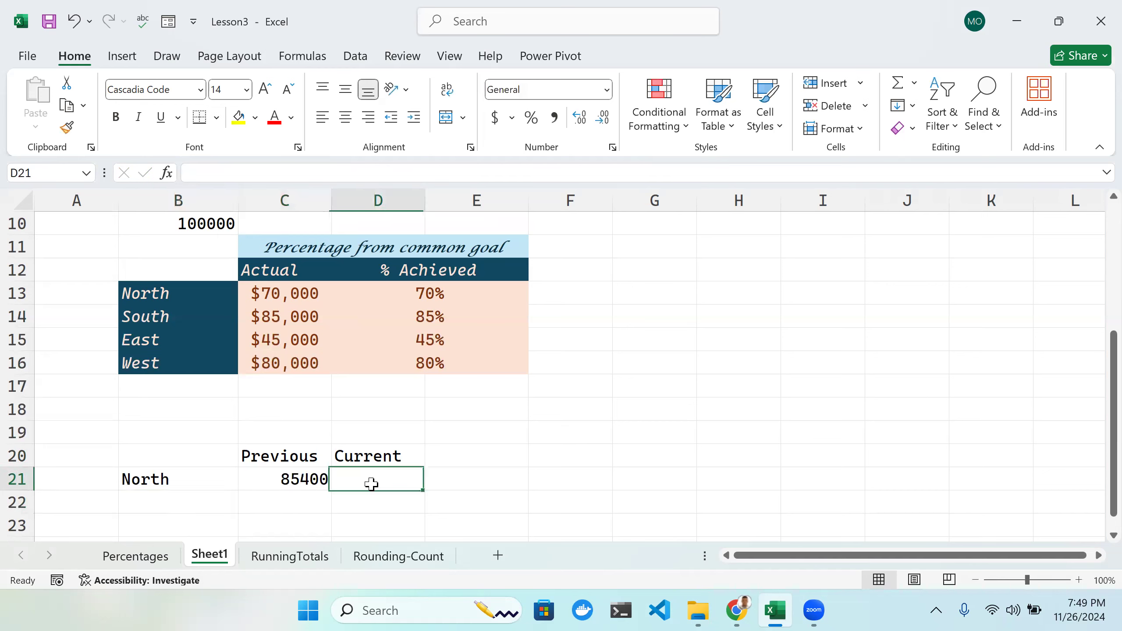
double_click(372, 484)
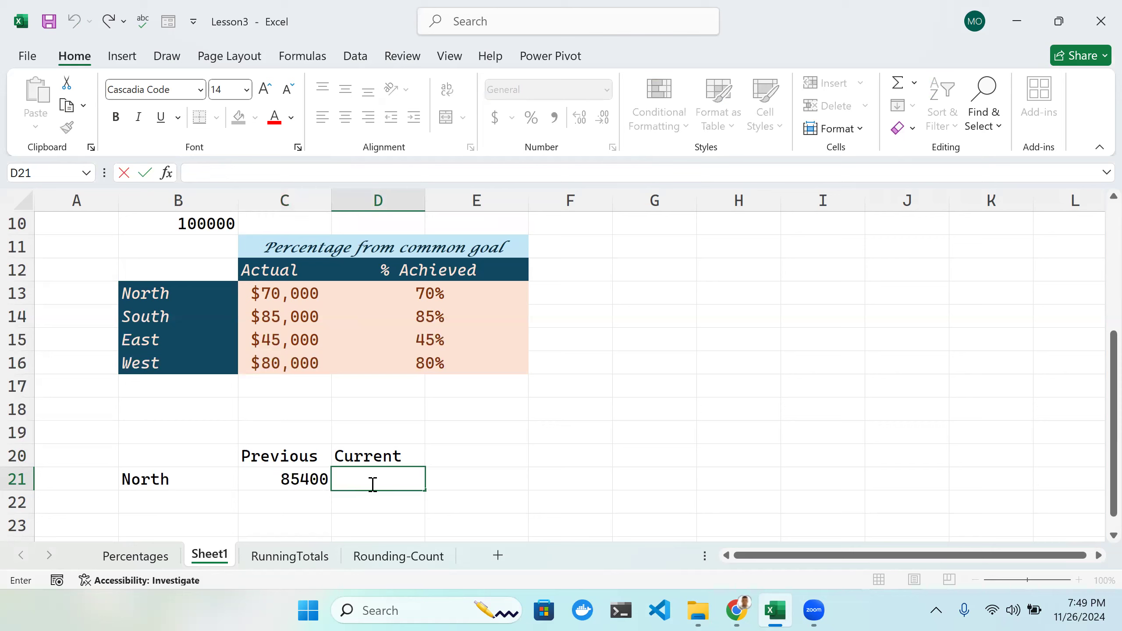
type("90000")
key("Return")
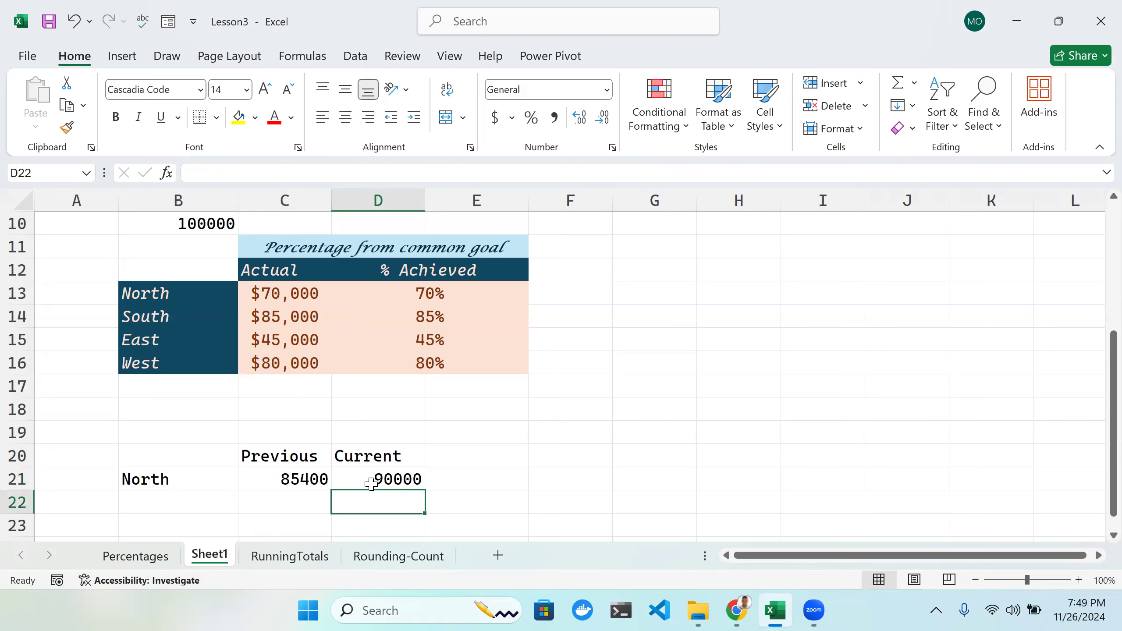
Step: Fill row 22 with the label South, a Previous value of 77000 and a Current value of 54000
left_click(210, 494)
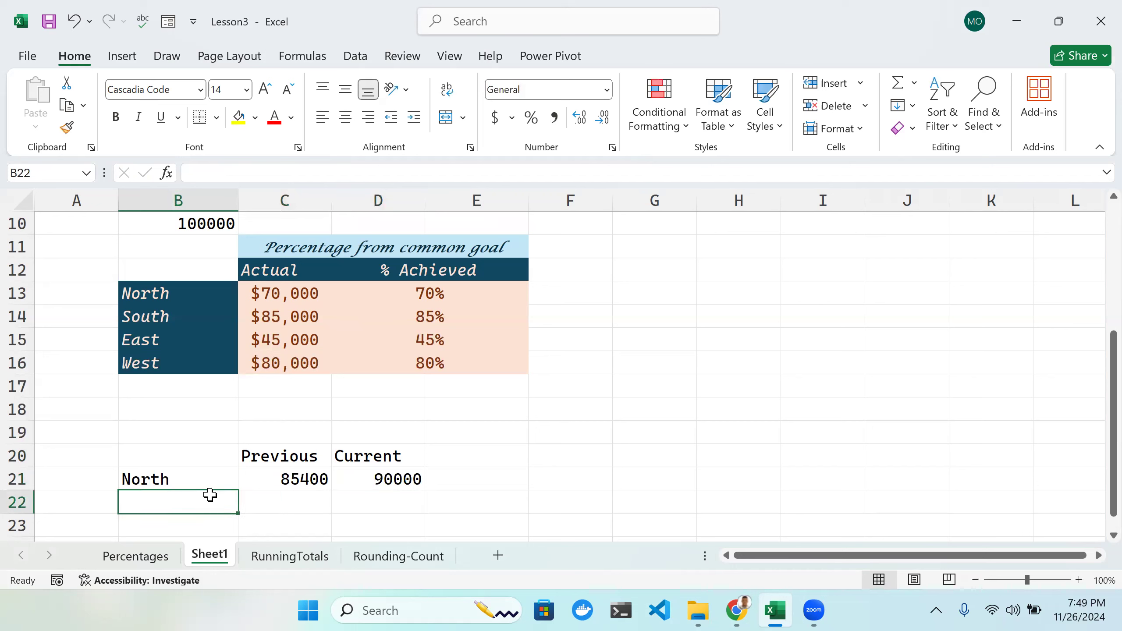
type("South")
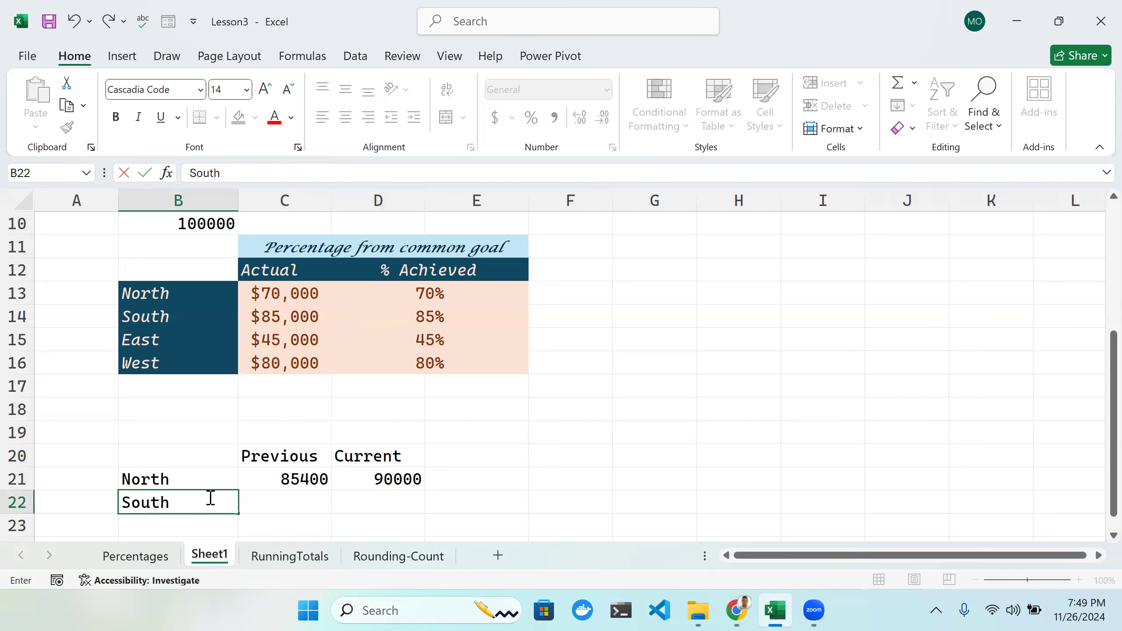
key("Tab")
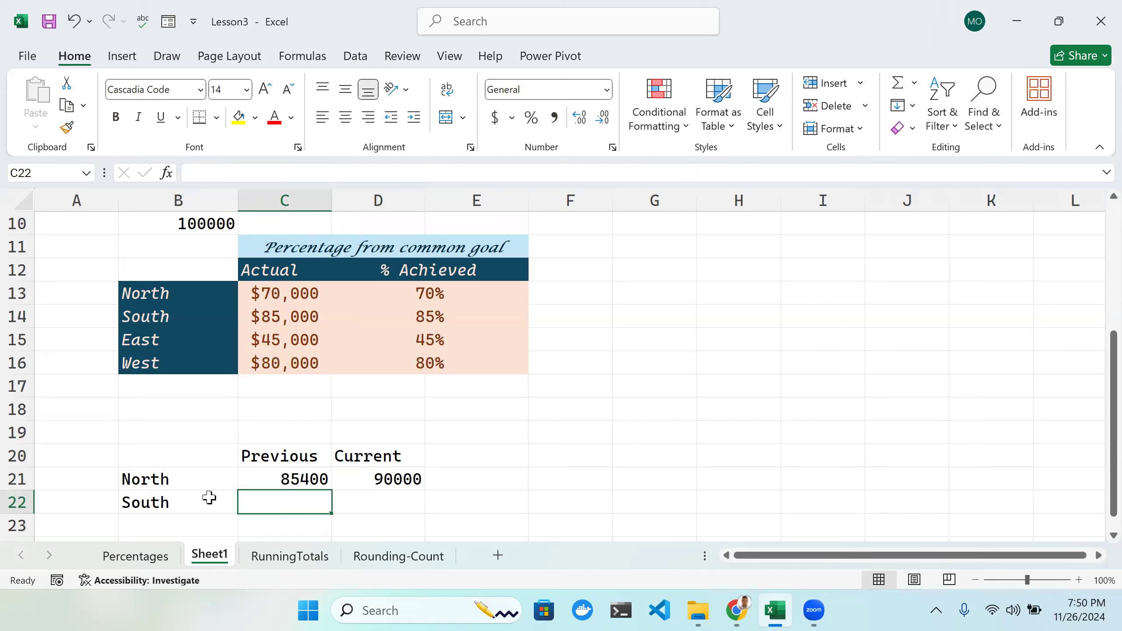
type("7")
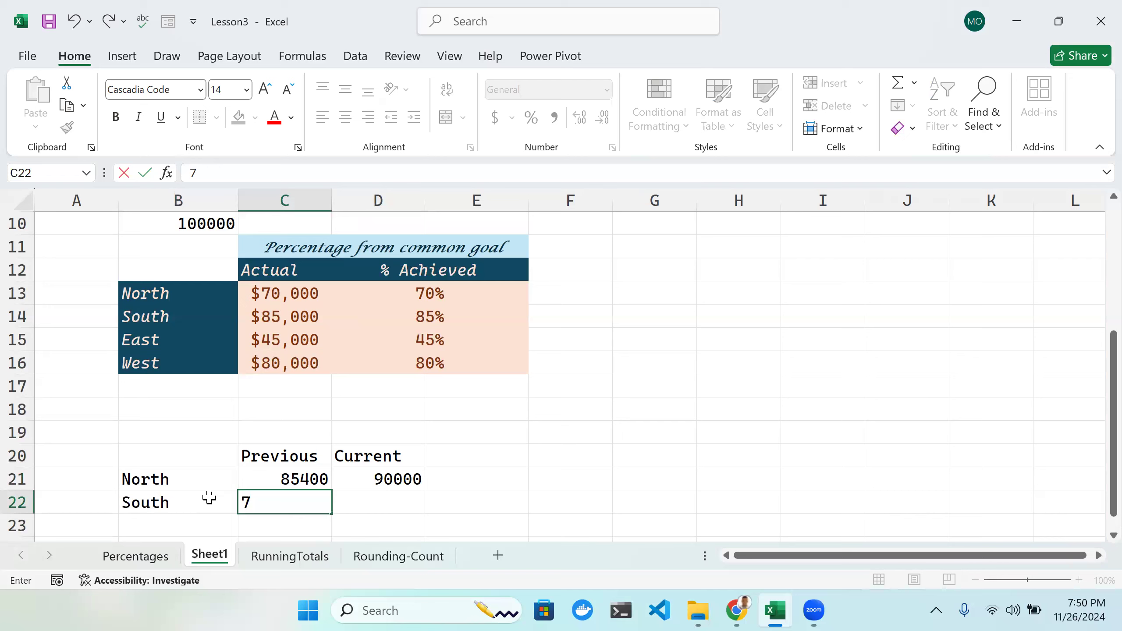
type("7000")
key("Tab")
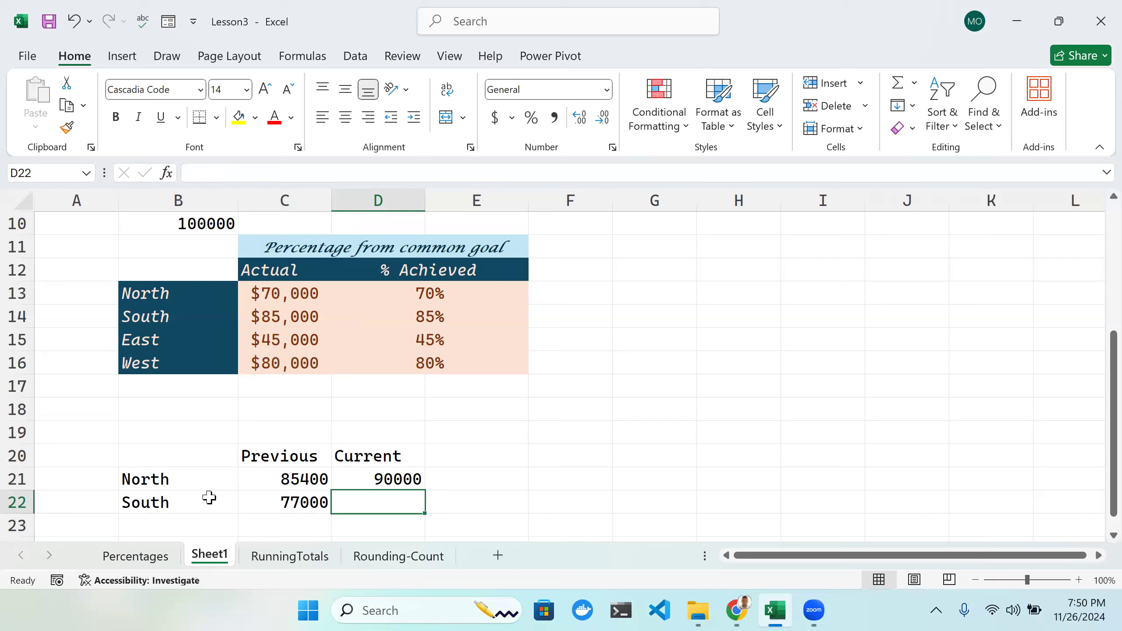
type("5")
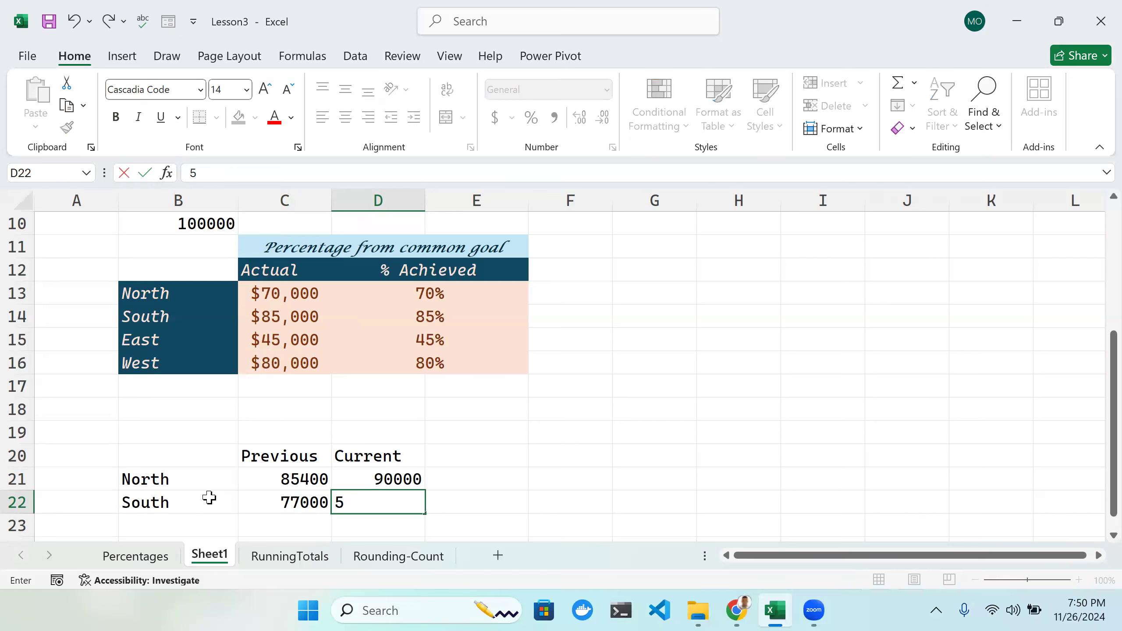
type("0000")
key("BackSpace")
key("BackSpace")
key("BackSpace")
key("BackSpace")
type("4000")
key("Return")
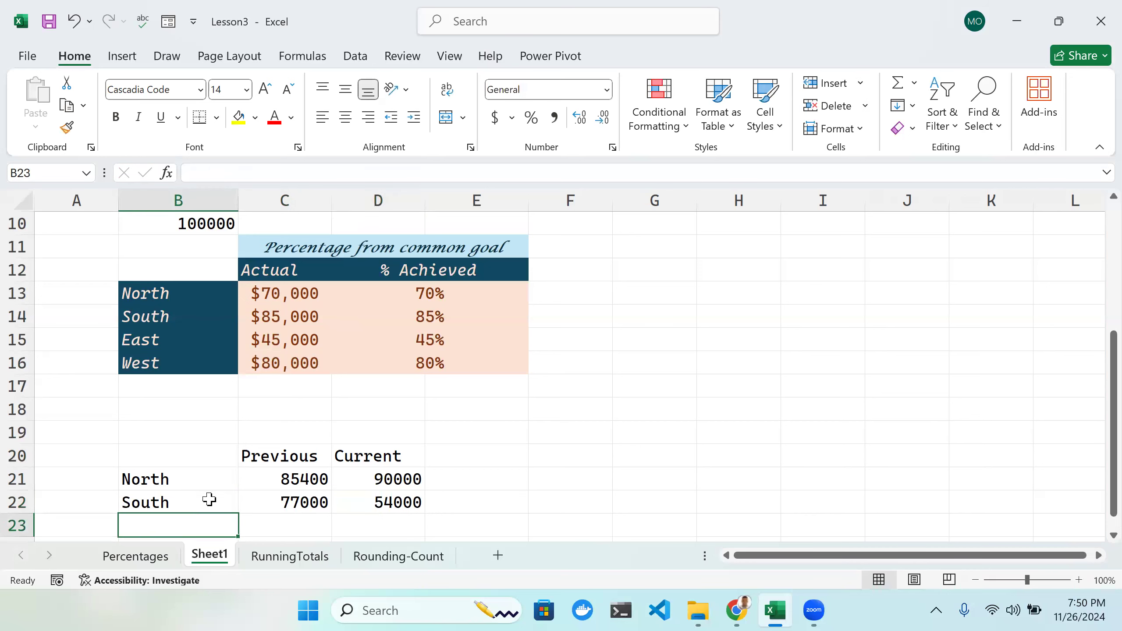
Step: Fill row 23 with the label East, a Previous value of 60000 and a Current value of 63000
type("East")
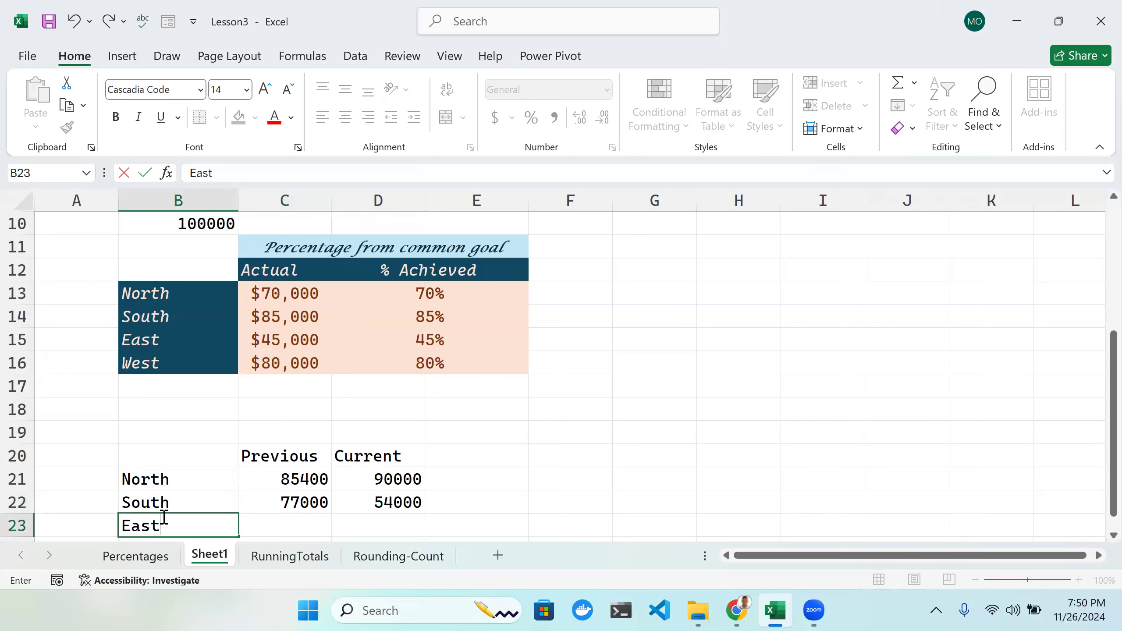
key("Tab")
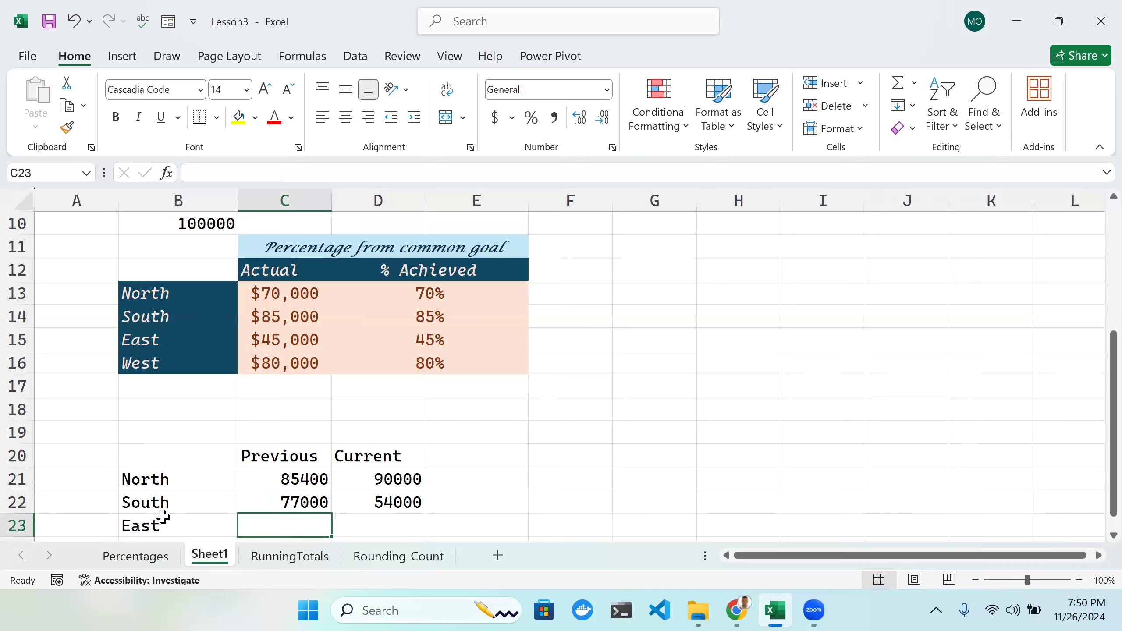
type("60000")
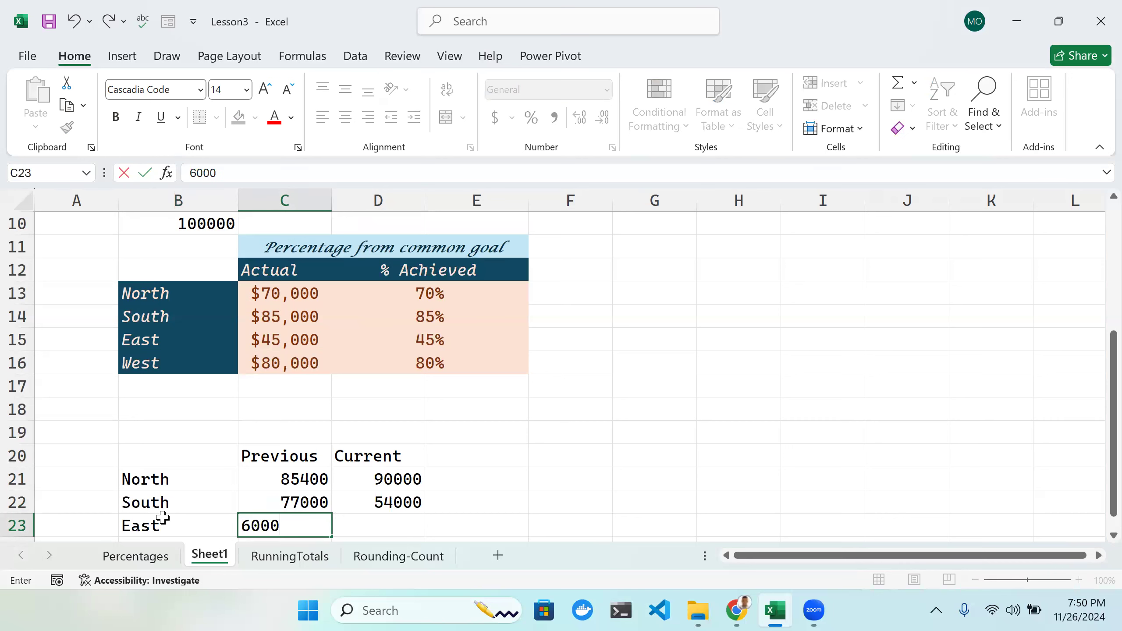
key("Tab")
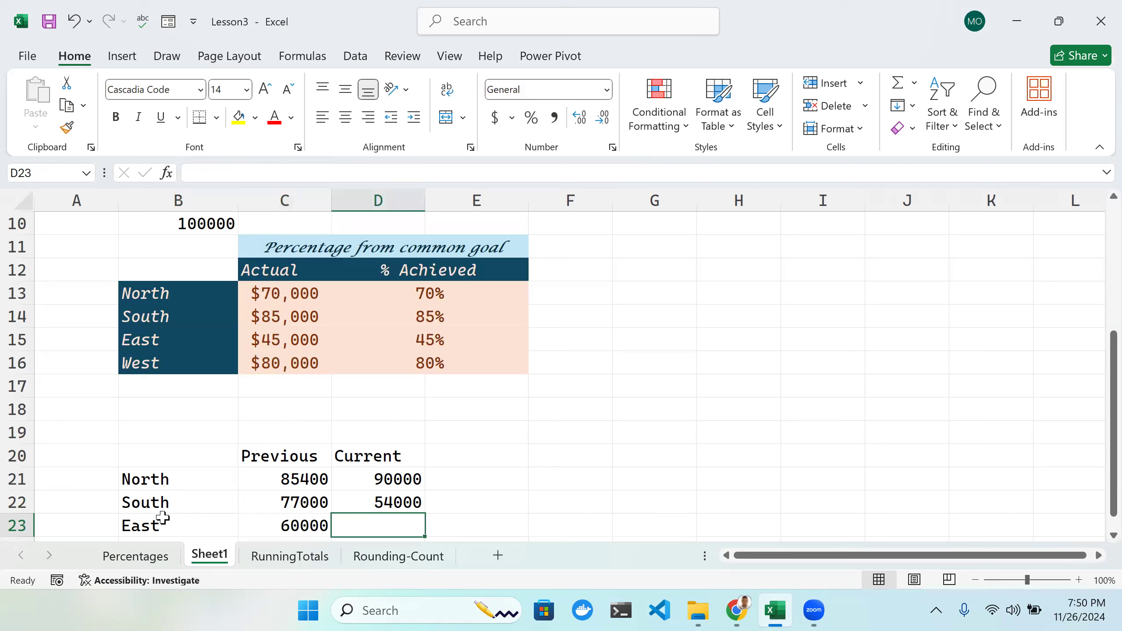
type("7300")
key("BackSpace")
key("BackSpace")
key("BackSpace")
key("BackSpace")
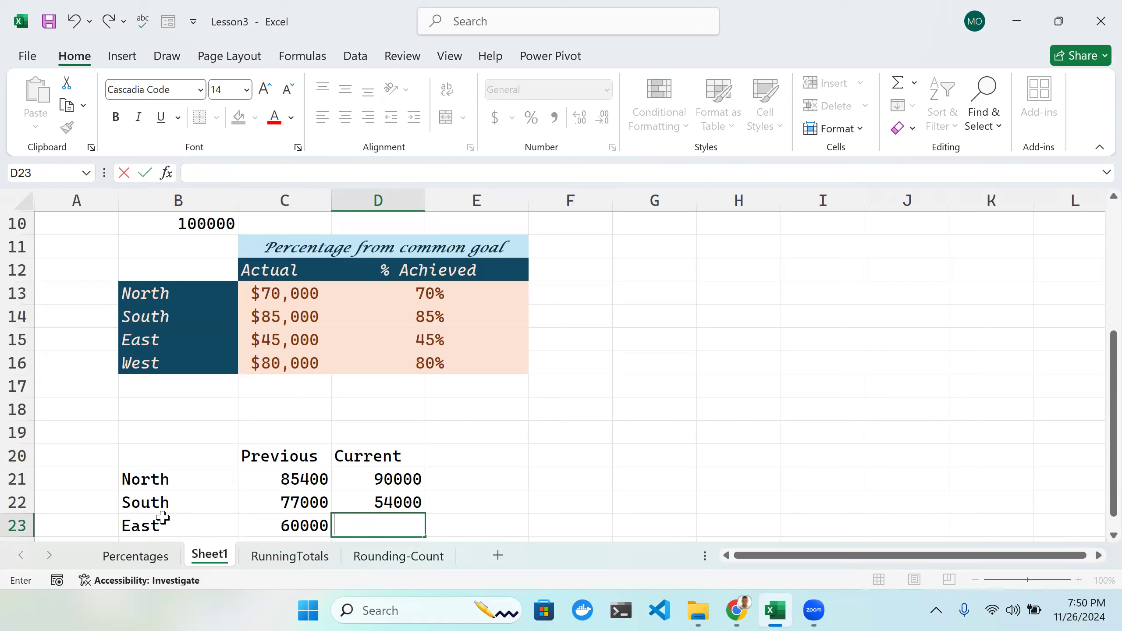
type("63000")
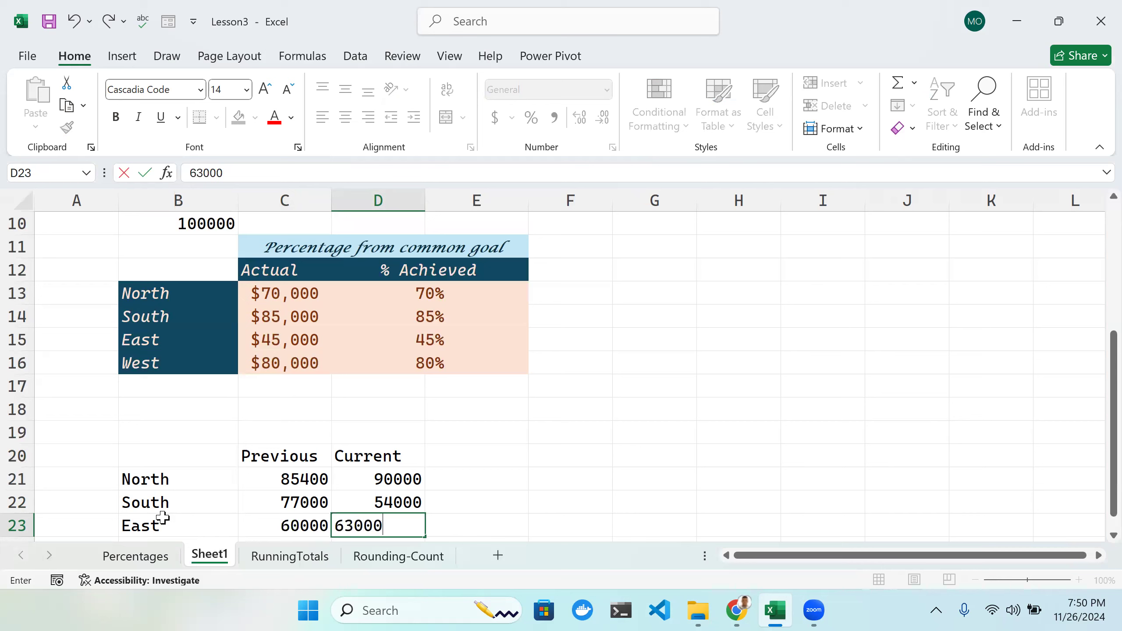
key("Return")
Step: Fill row 24 with the label West, a Previous value of 630200 and a Current value of 76000
left_click(162, 517)
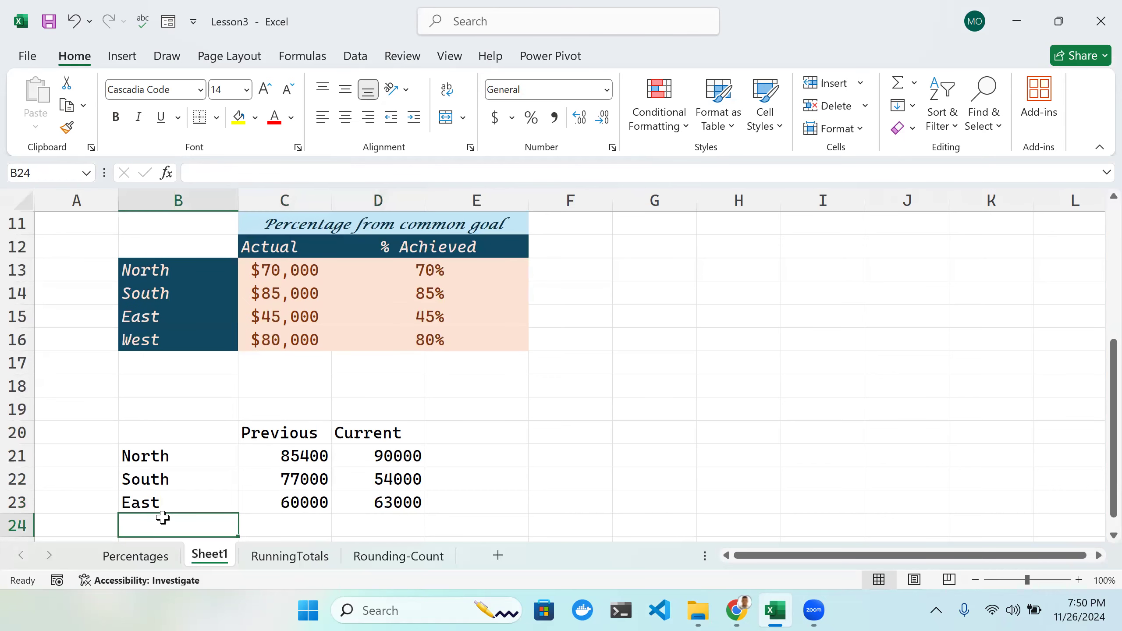
type("West")
key("Tab")
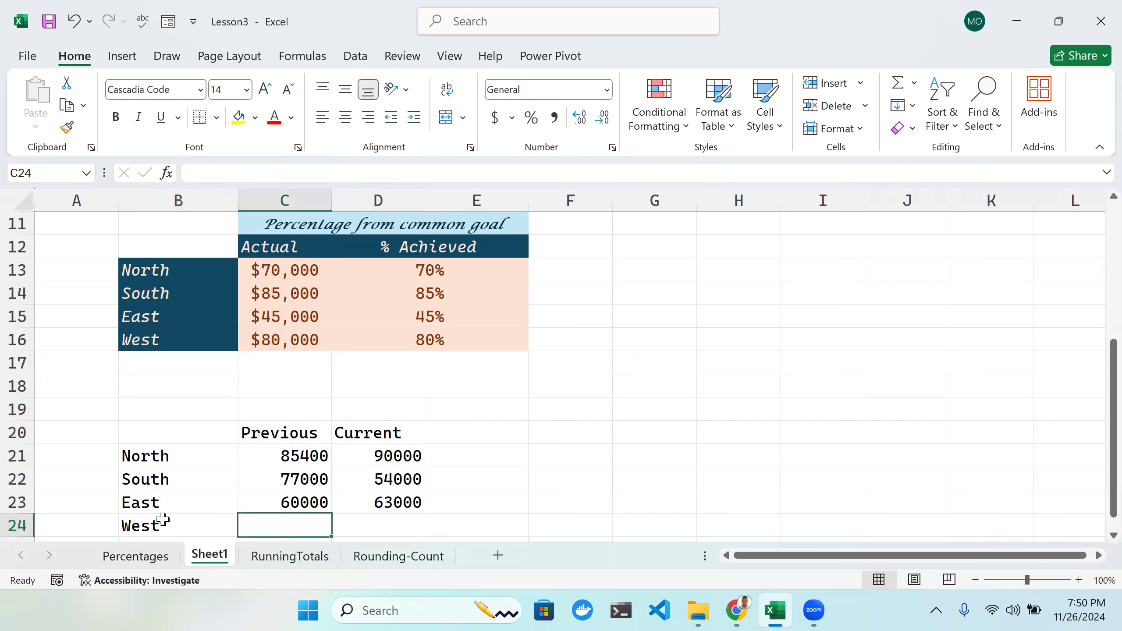
type("63")
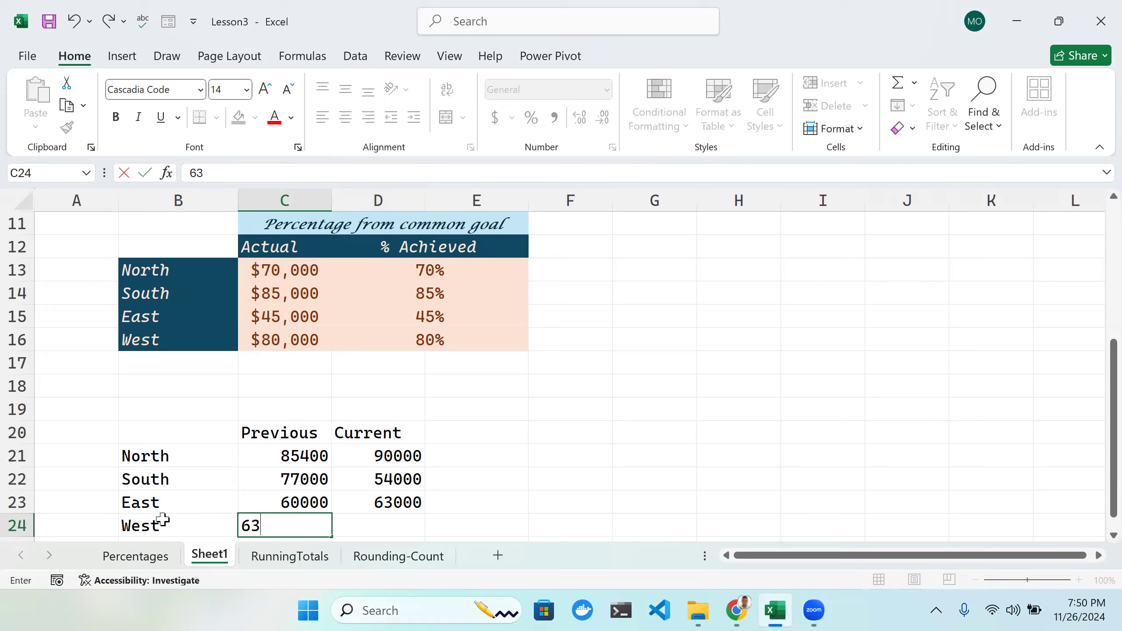
type("0200")
key("Tab")
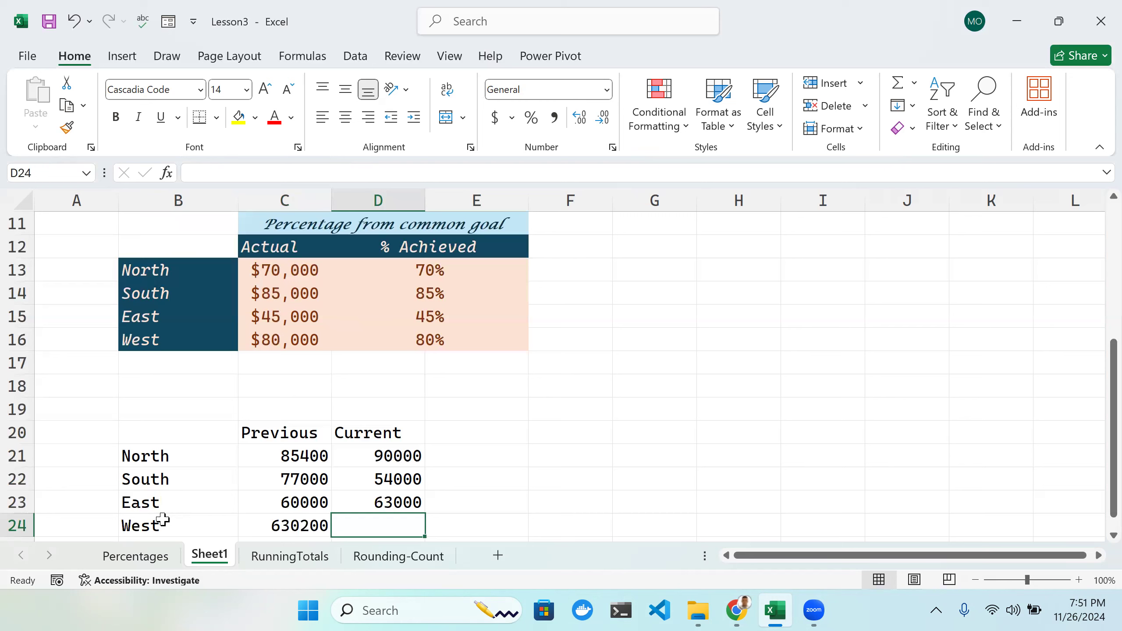
type("76")
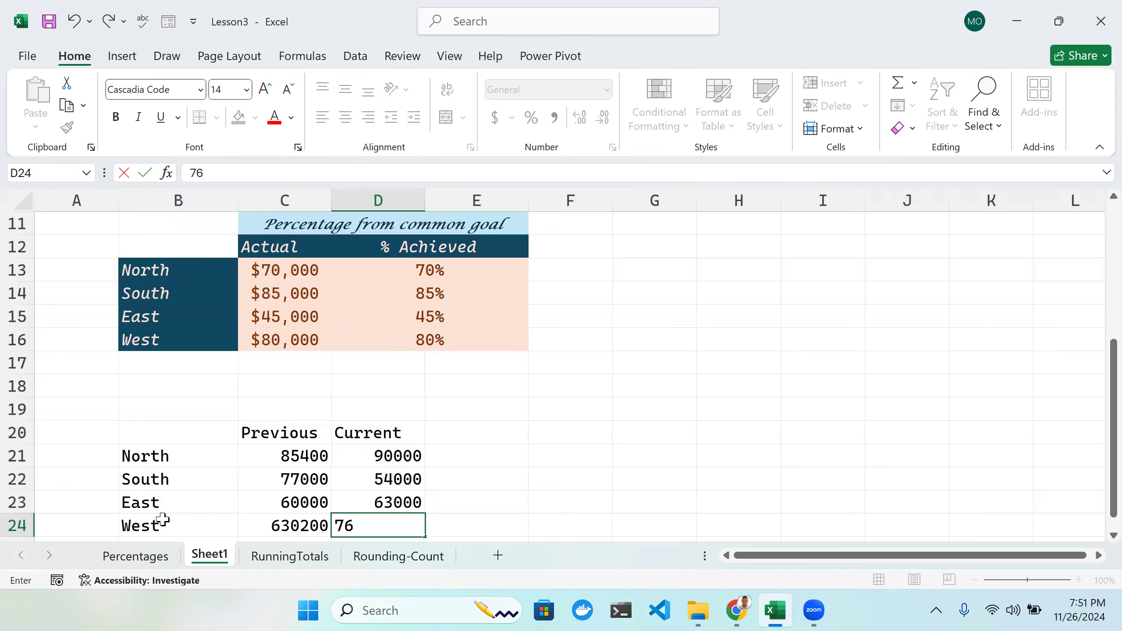
type("000")
key("Return")
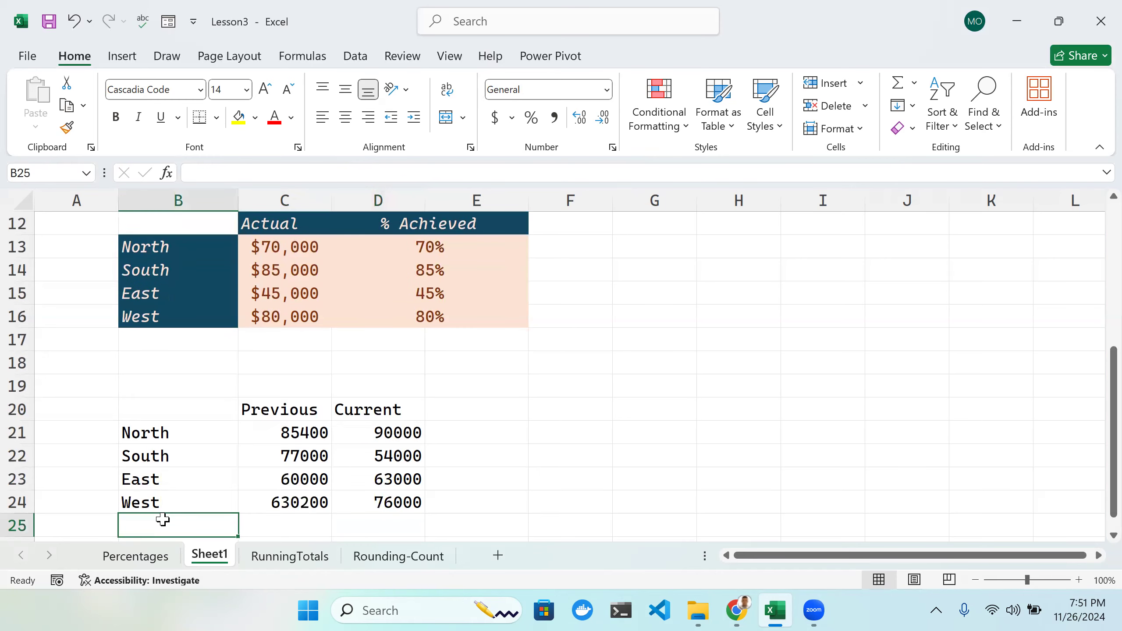
Step: Correct West's Previous value in C24 to 63020
double_click(453, 408)
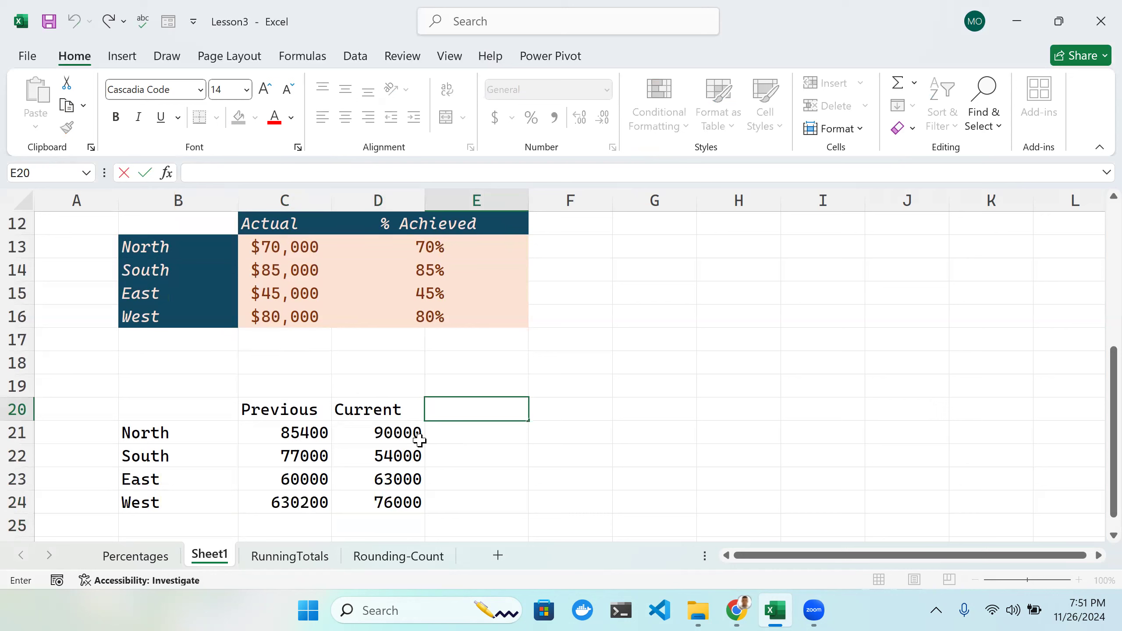
left_click(301, 507)
double_click(321, 503)
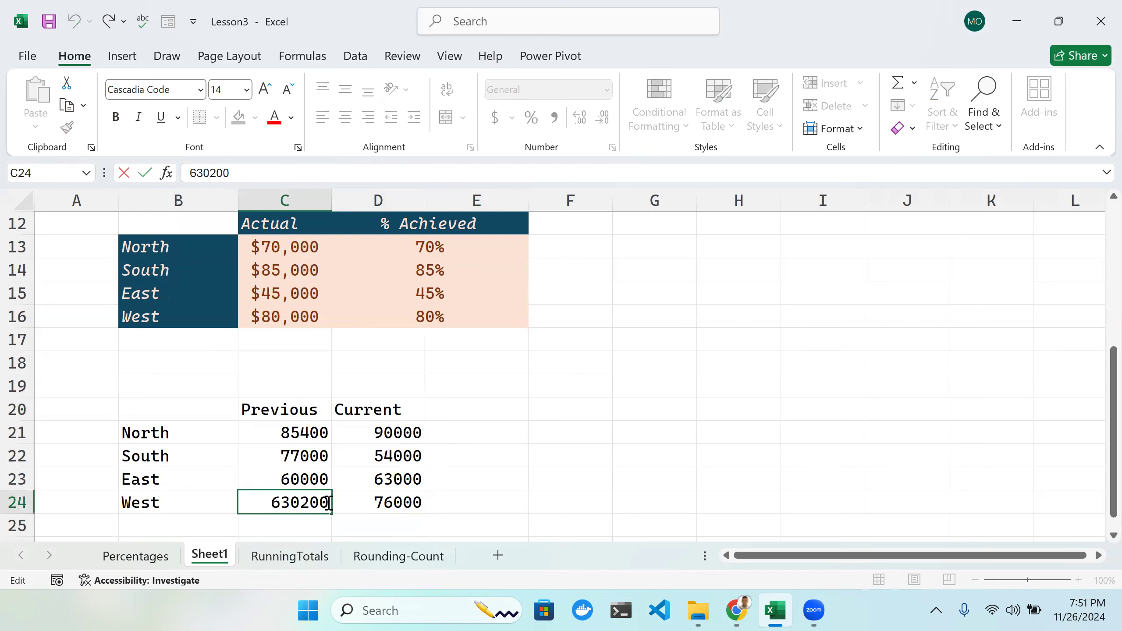
key("BackSpace")
Step: Start a formula with an equals sign in E21, beside North's Current value
left_click(447, 434)
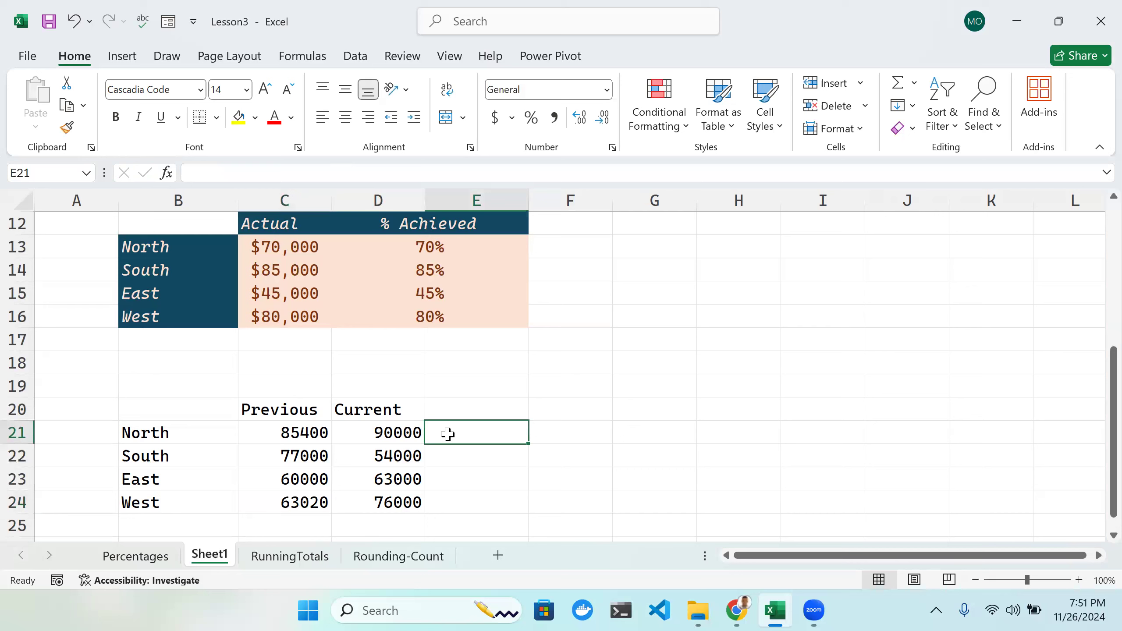
type("=")
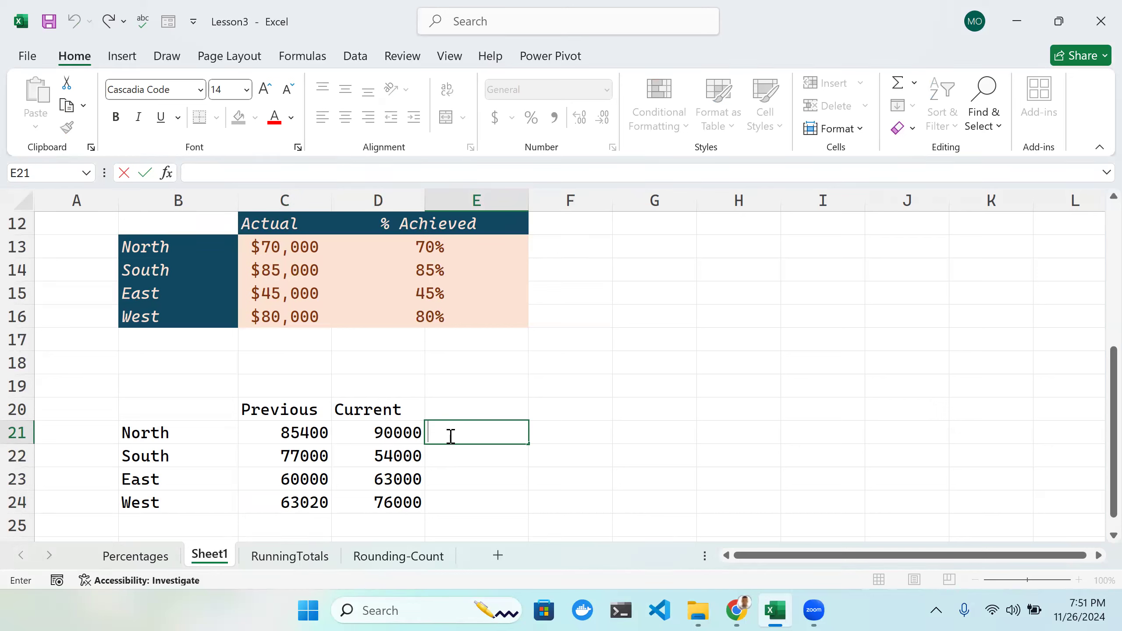
type("=")
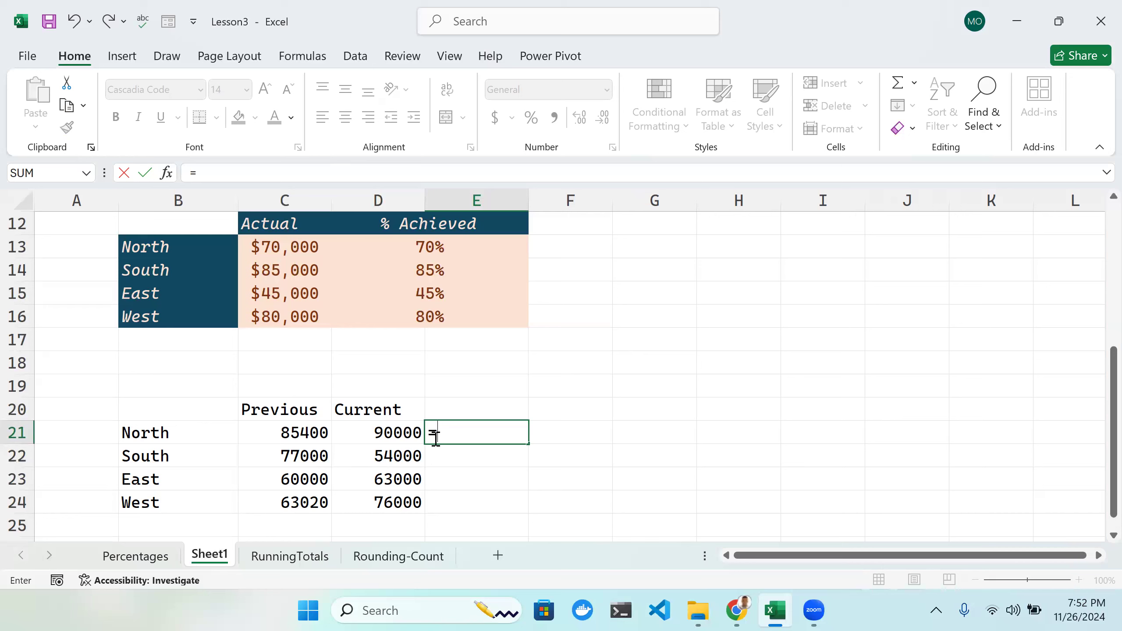
left_click(468, 410)
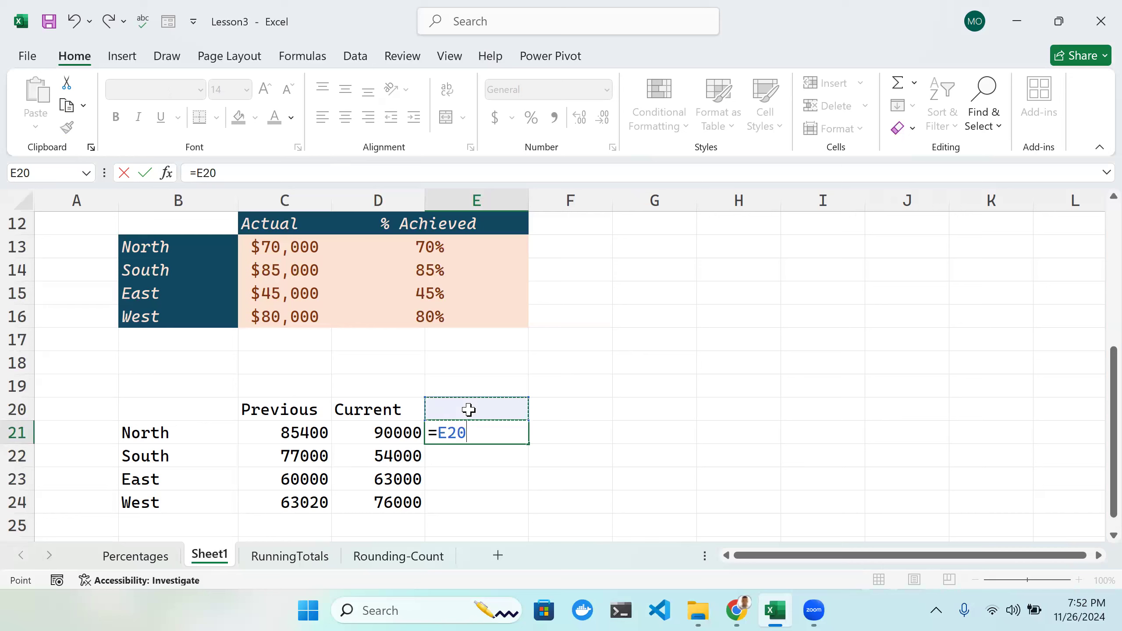
left_click(485, 431)
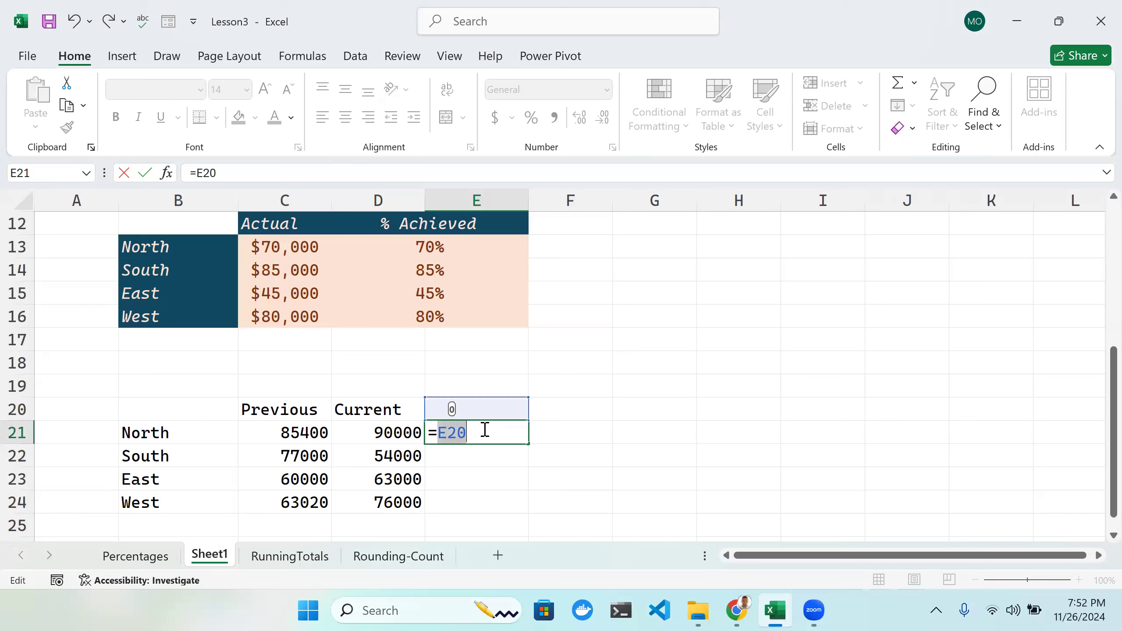
key("BackSpace")
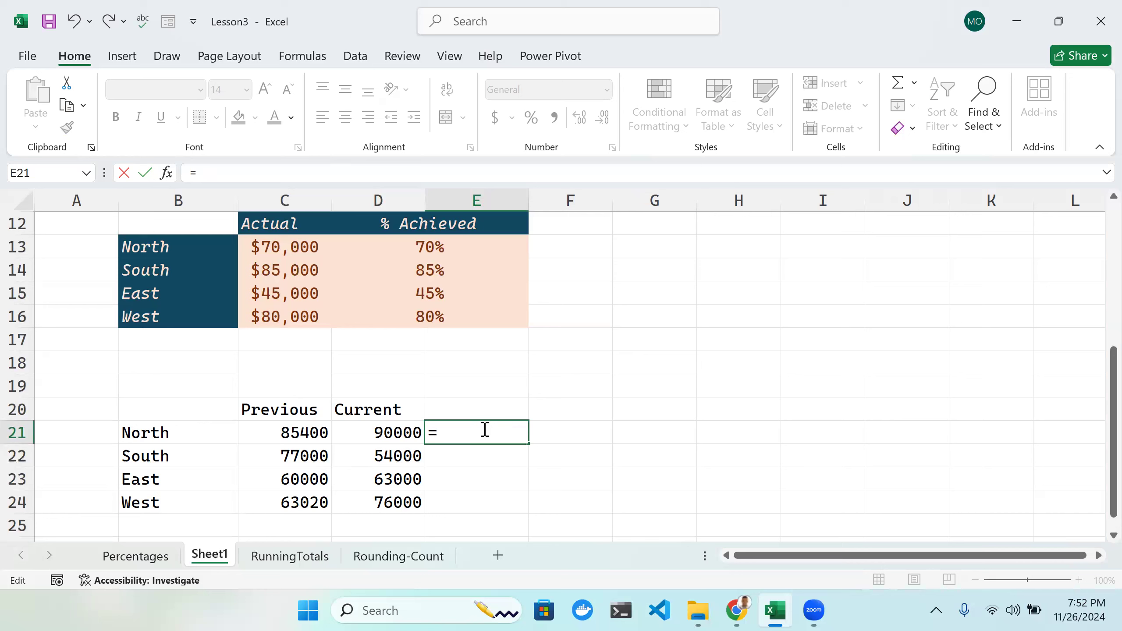
Step: Enter the formula =D21-C21/D21 in E21 for the North row
left_click(394, 430)
type("-")
left_click(319, 432)
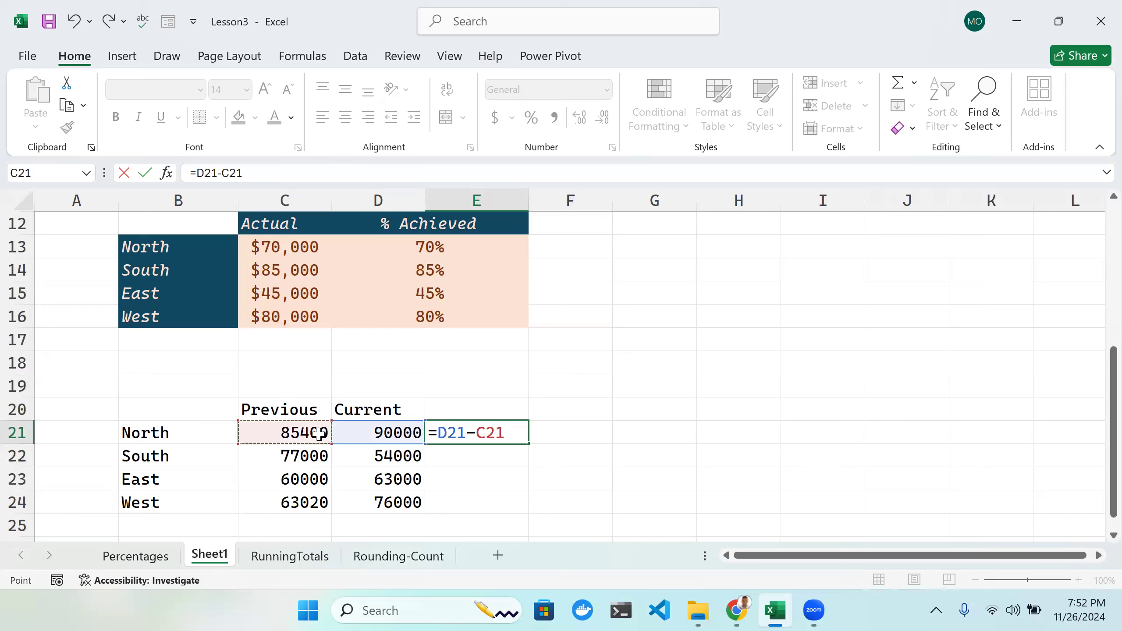
type("/")
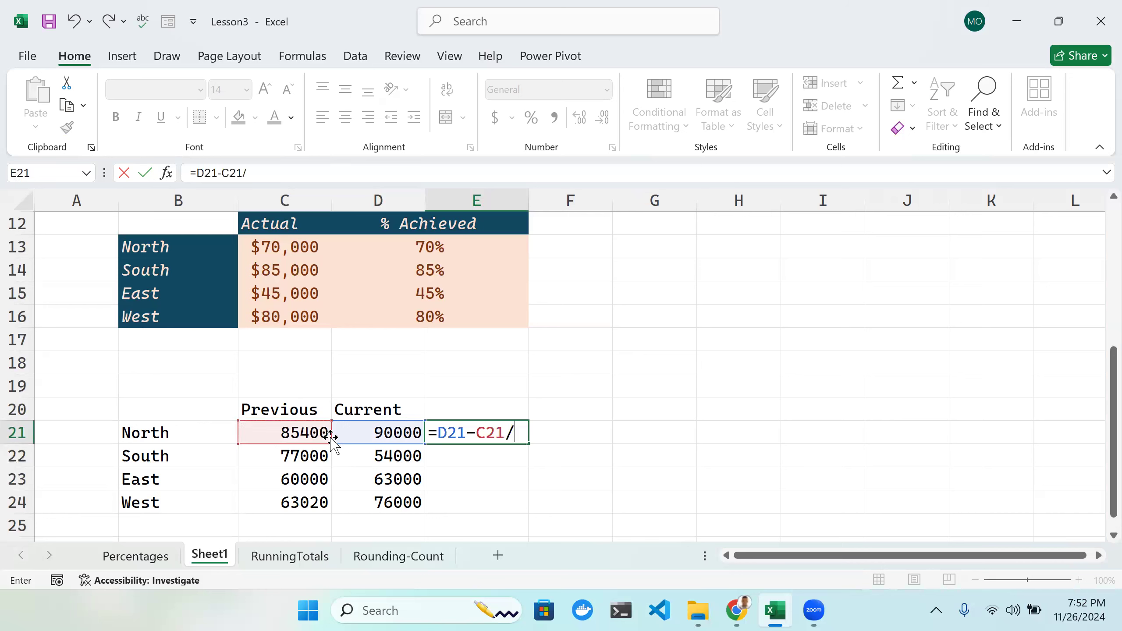
left_click(376, 437)
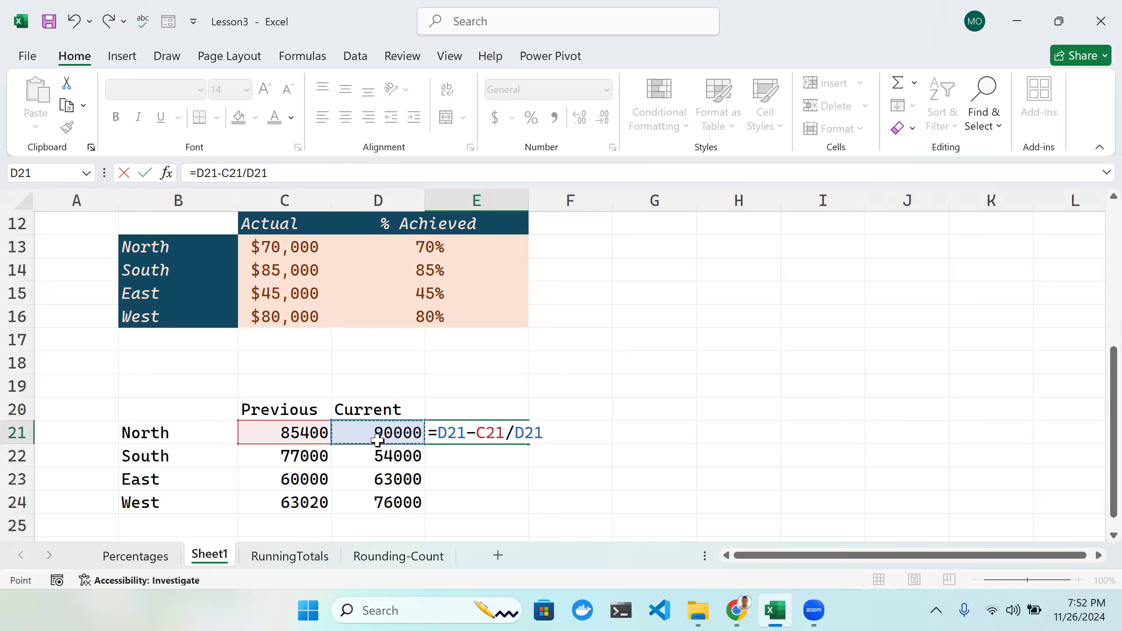
key("Return")
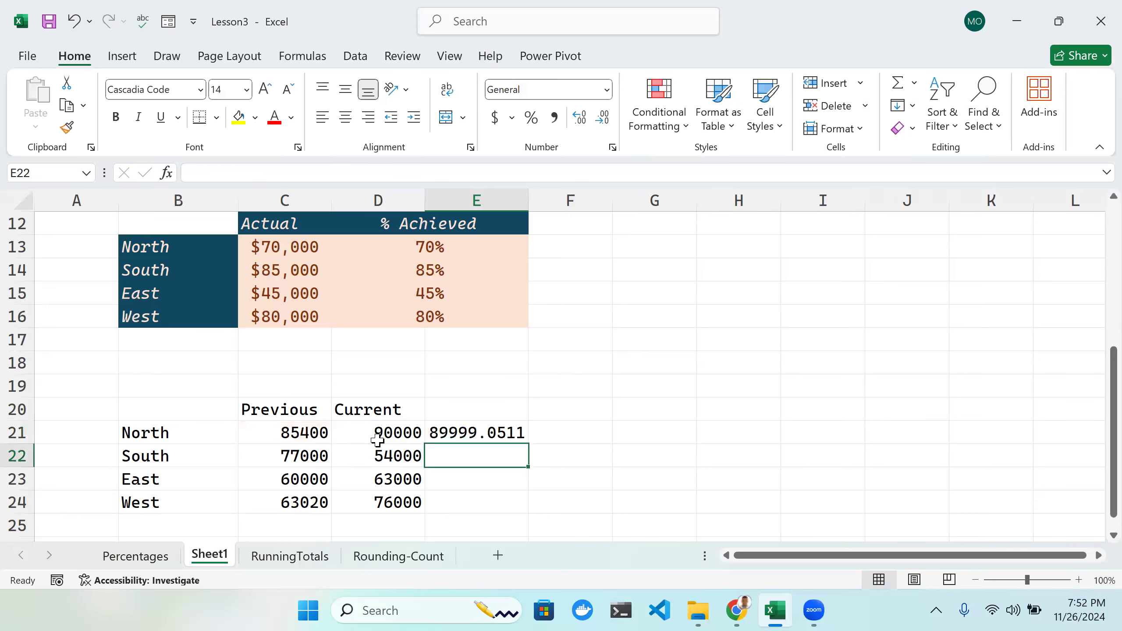
Step: Add parentheses around the subtraction in E21 so the formula reads =(D21-C21)/D21
double_click(459, 431)
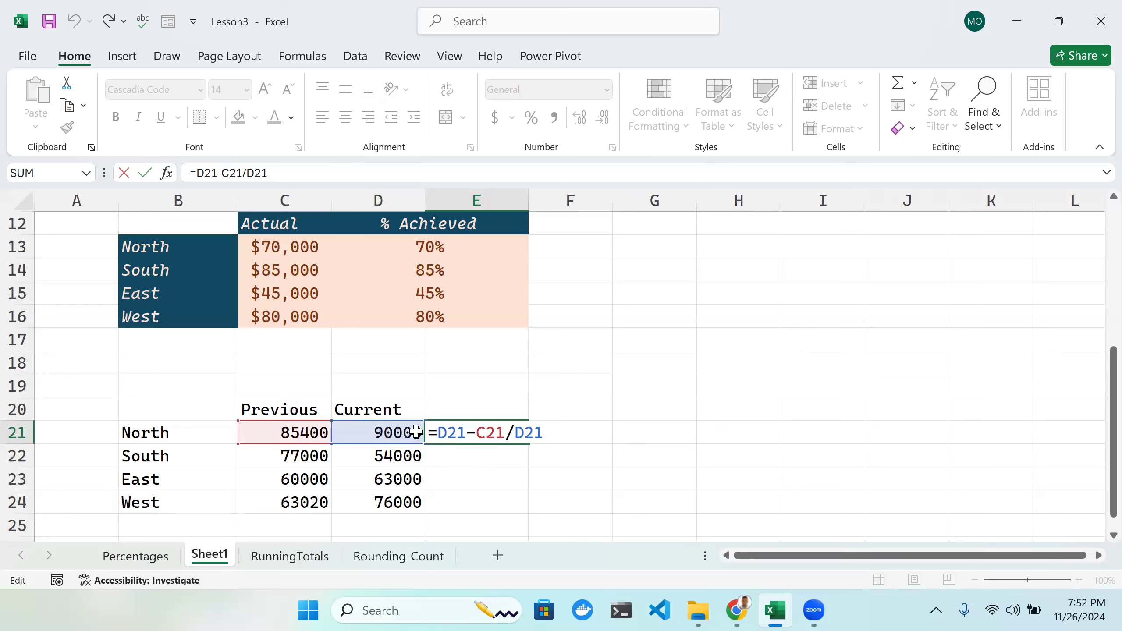
left_click(505, 433)
type(")")
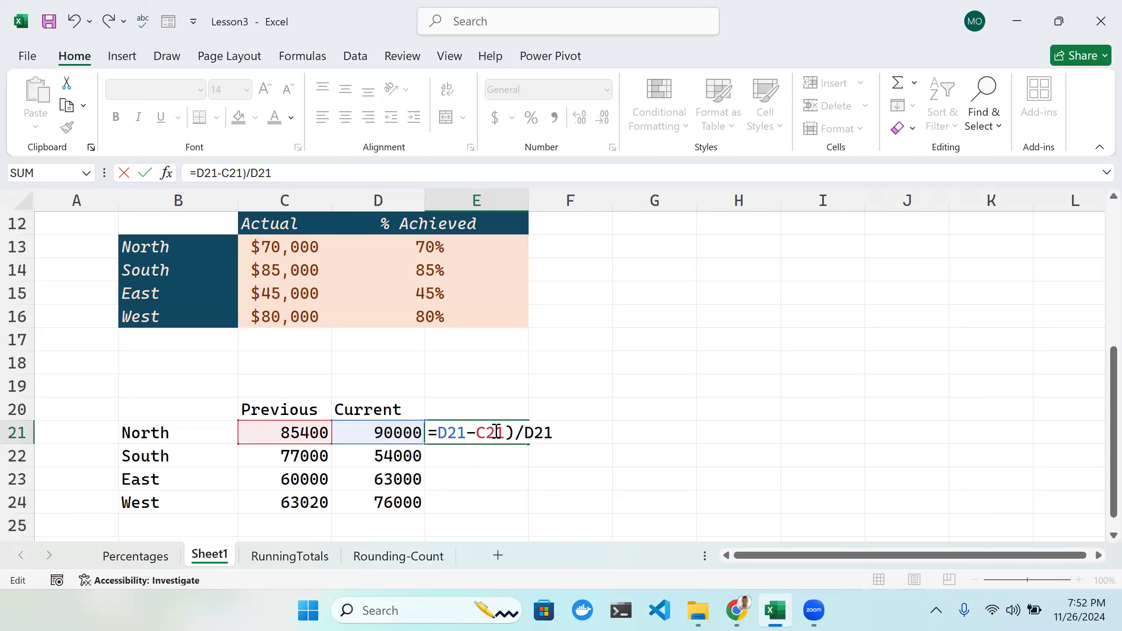
left_click(438, 432)
type("(")
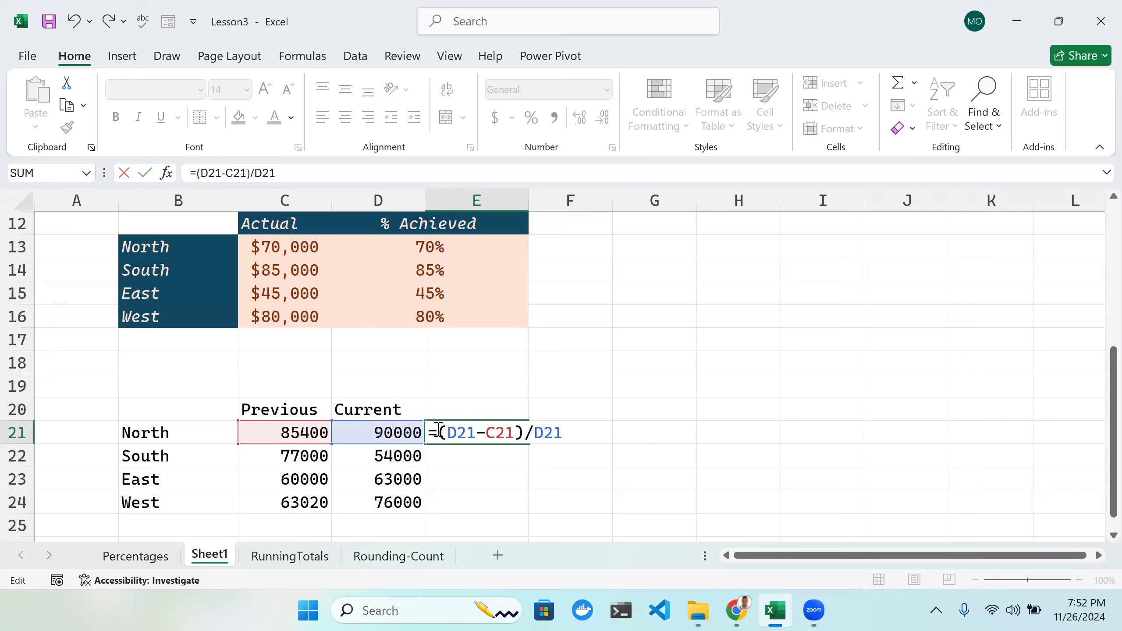
key("Return")
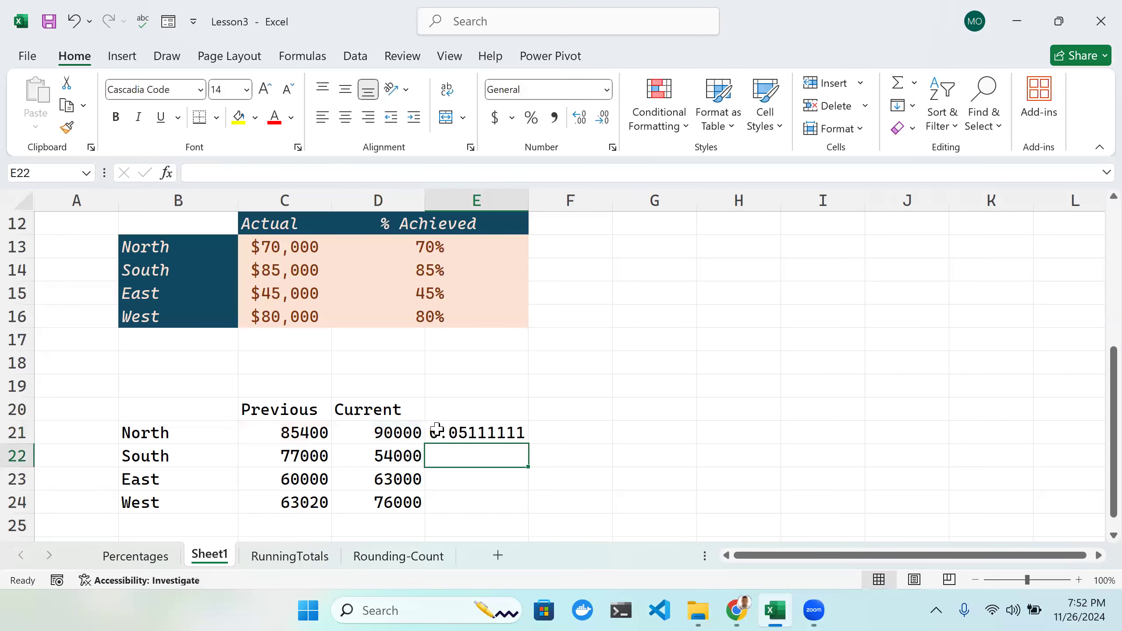
Step: Fill the formula in E21 down through E24 and format those cells as percentages
left_click(476, 431)
double_click(478, 431)
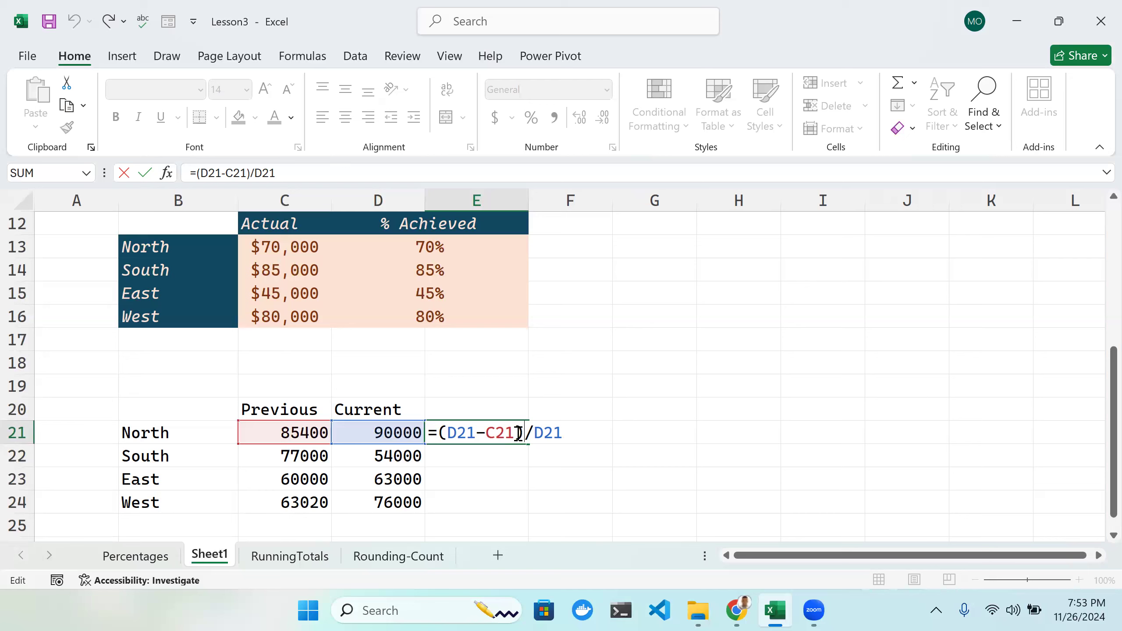
key("Return")
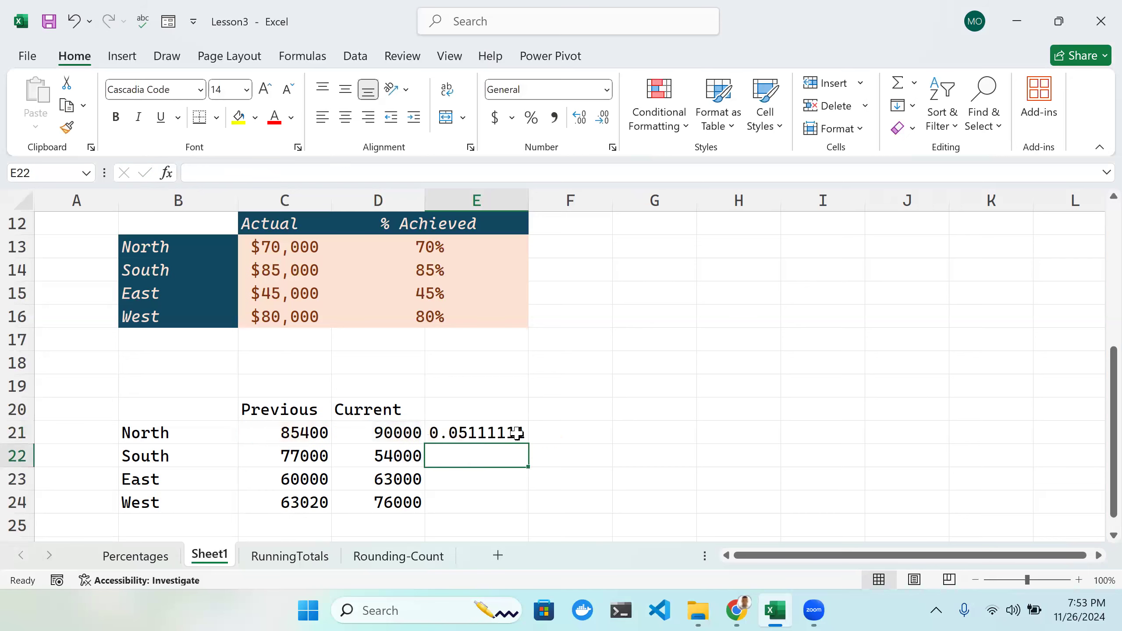
left_click(496, 426)
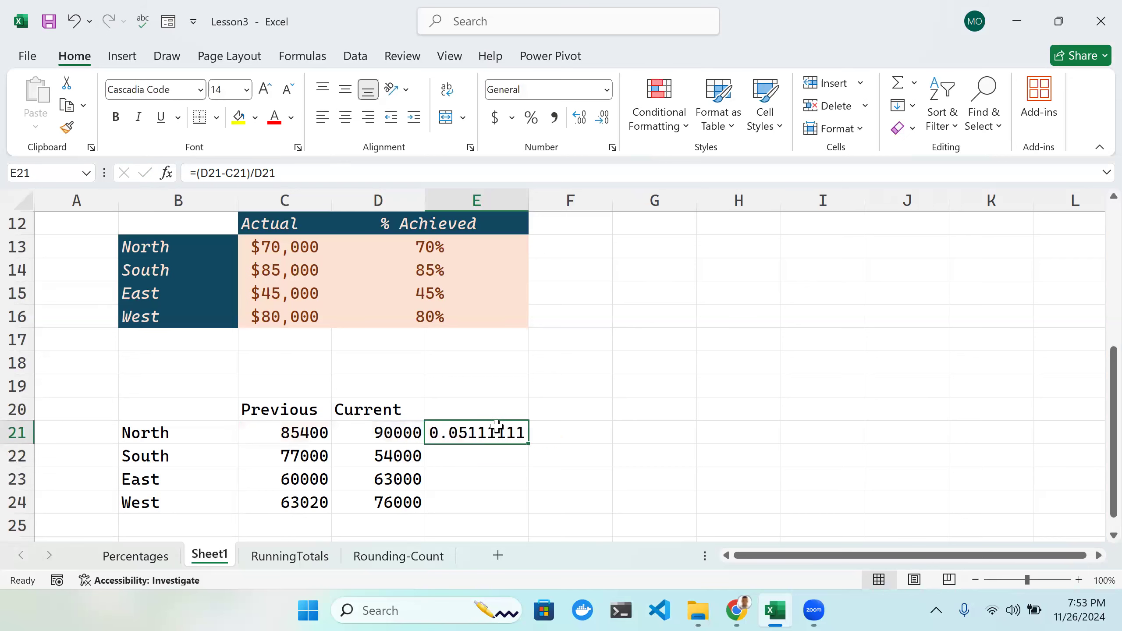
left_click_drag(528, 447, 527, 510)
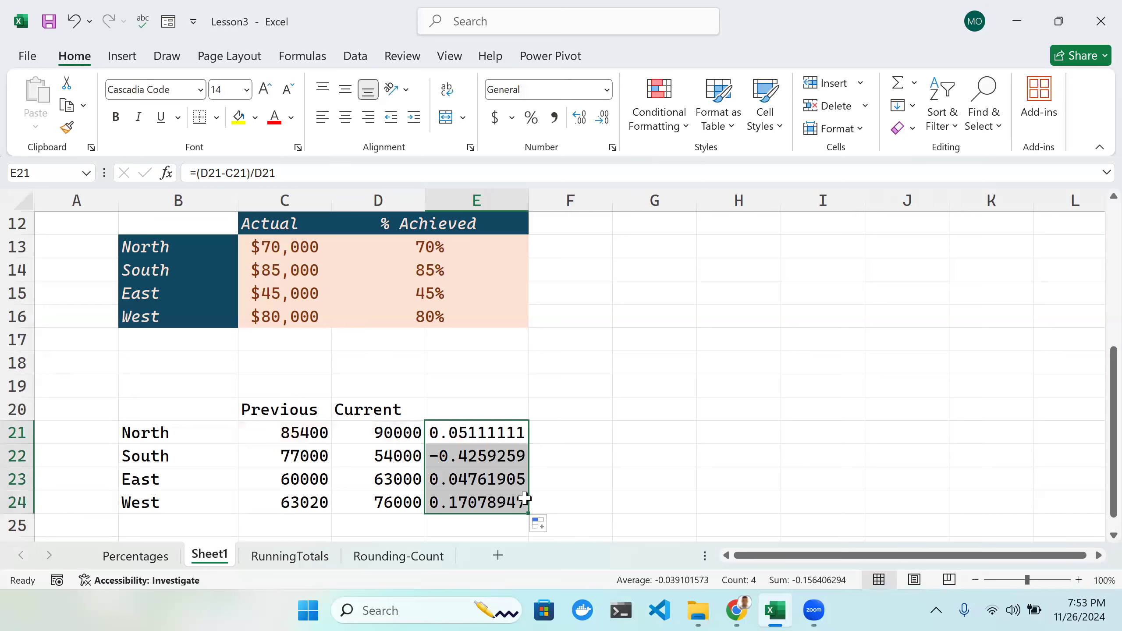
left_click(537, 120)
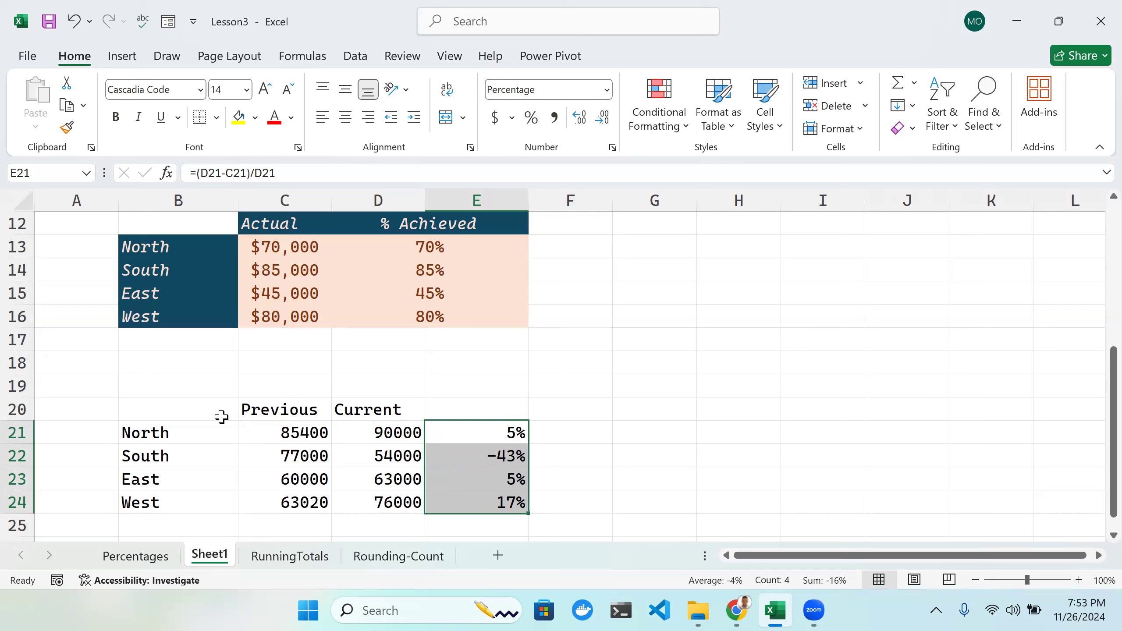
Step: Enter the column heading "Variance(%)" in E20
left_click(190, 430)
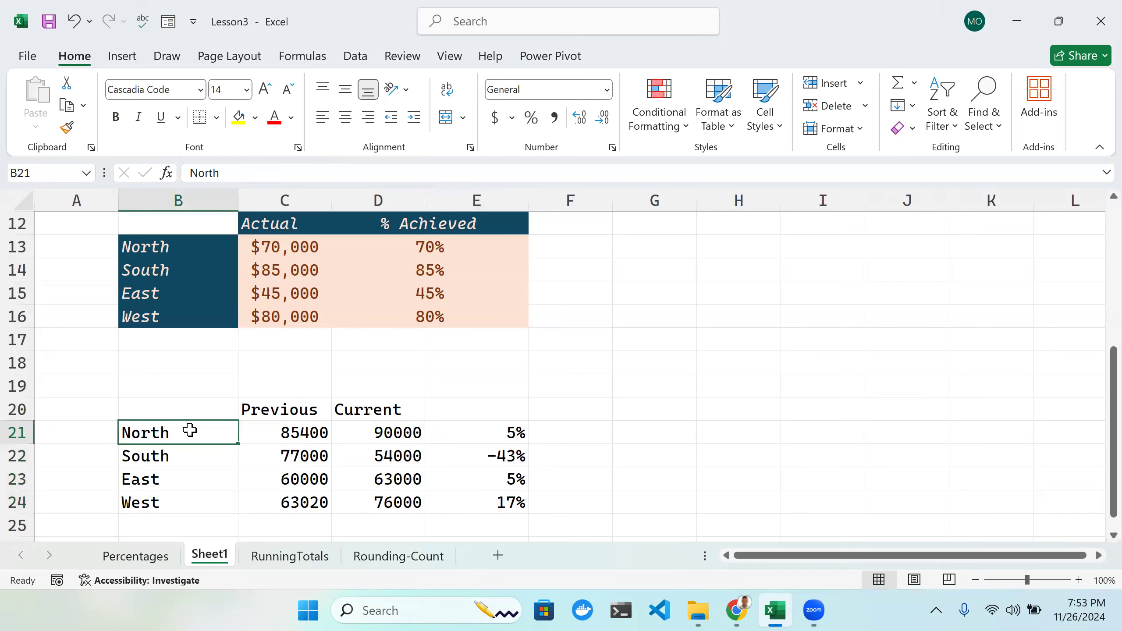
double_click(495, 406)
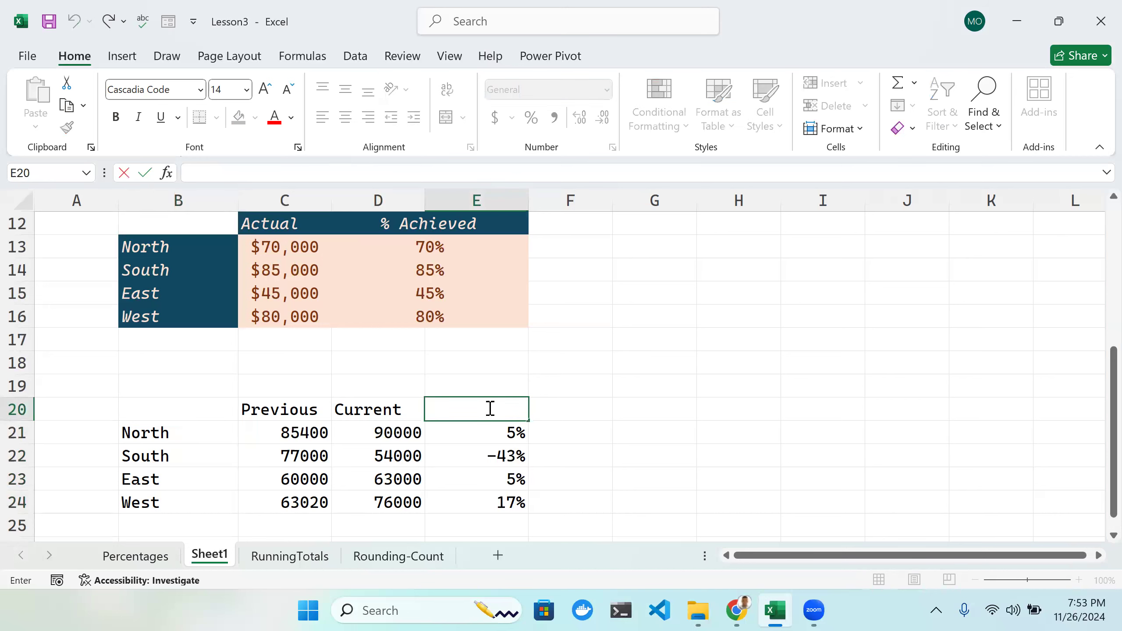
type("Perv")
key("BackSpace")
type("Varianc")
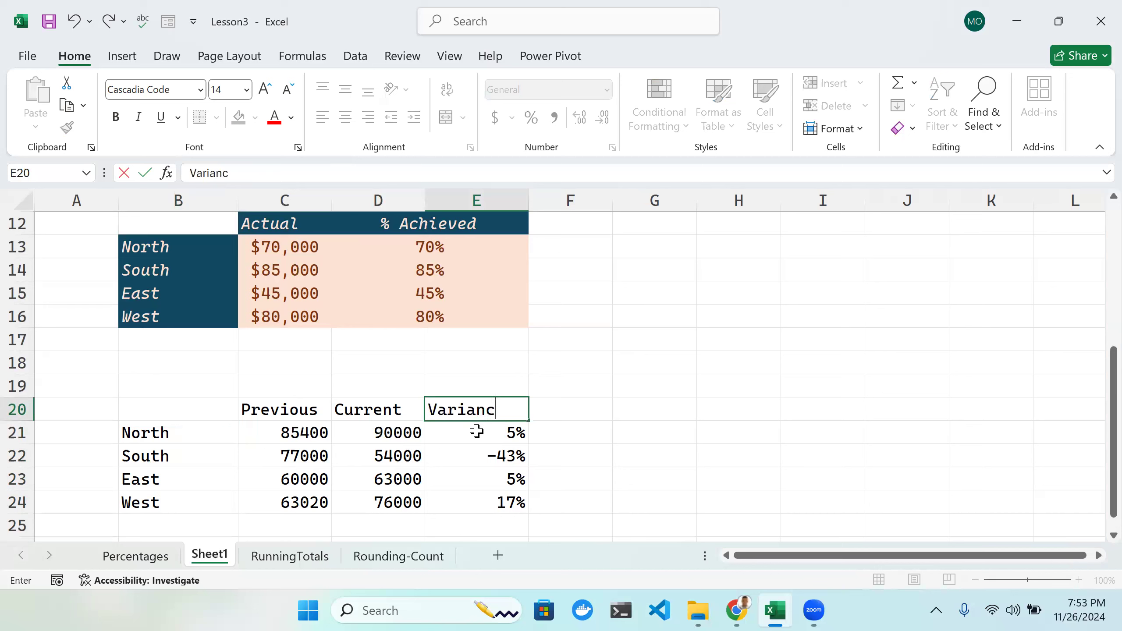
type("e(%)")
key("Return")
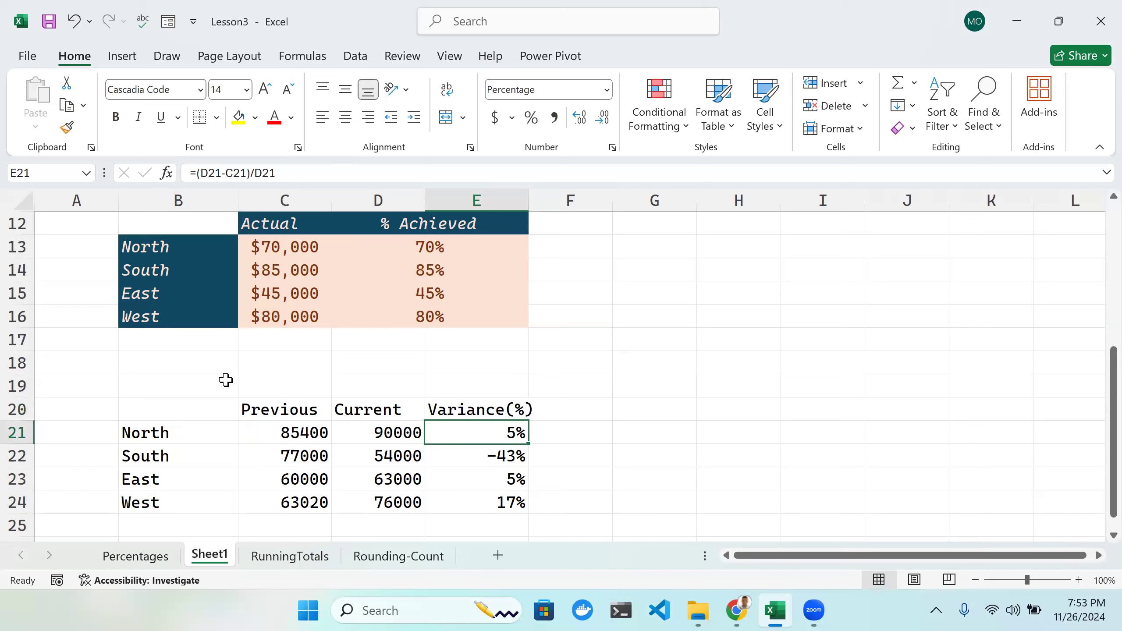
Step: Apply the custom header cell style to the region names B21:B24 and the column headings C20:E20
left_click_drag(163, 432, 175, 491)
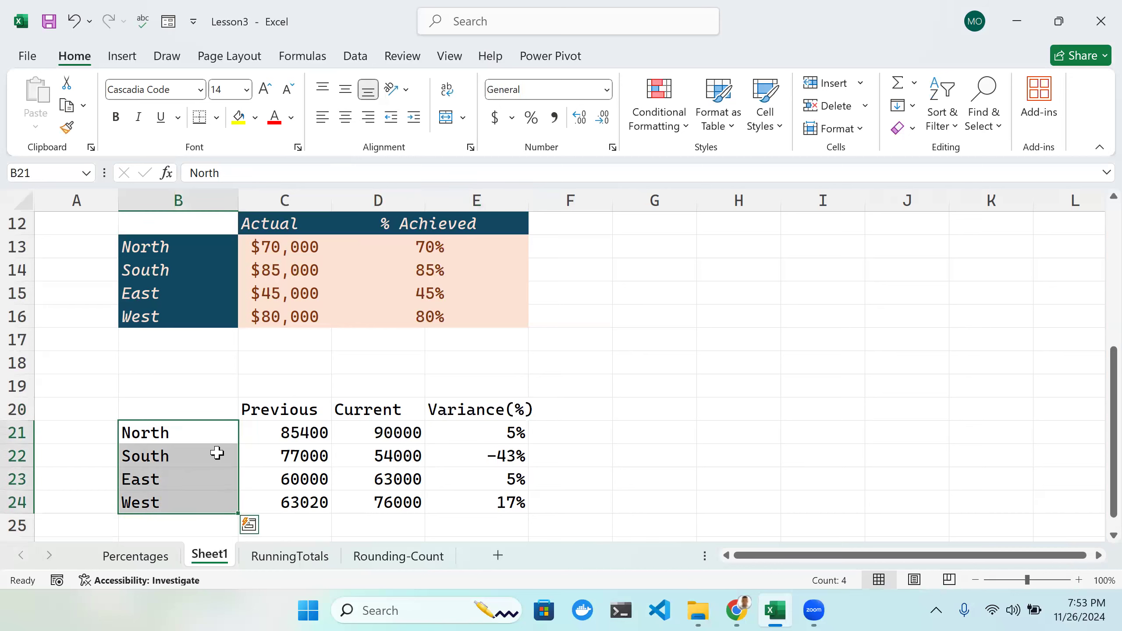
left_click_drag(251, 413, 498, 410)
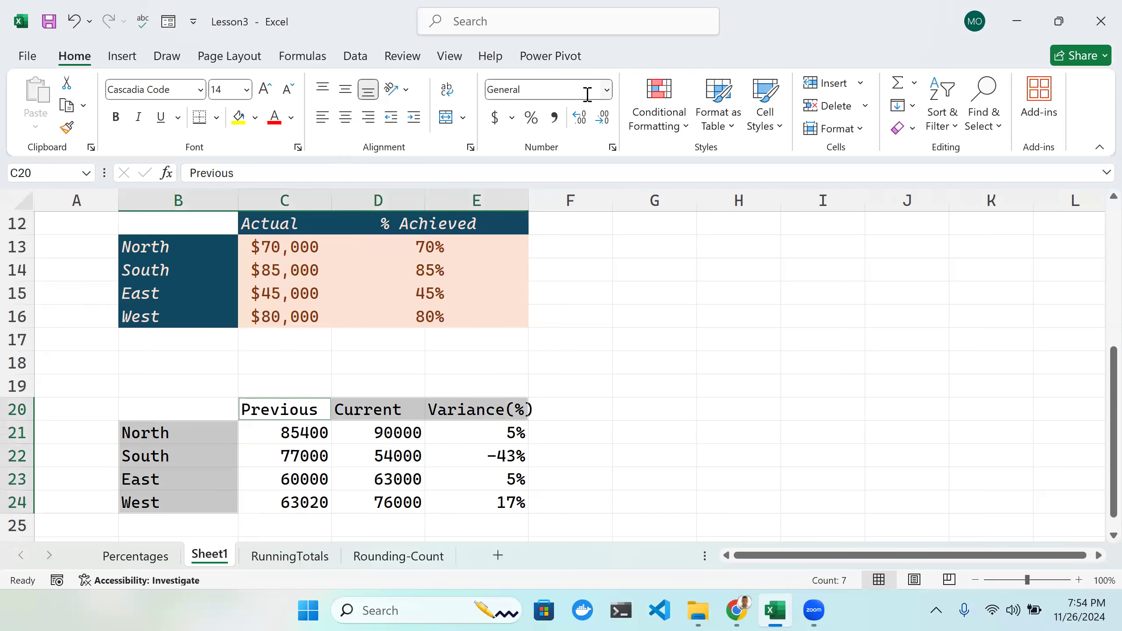
left_click(780, 132)
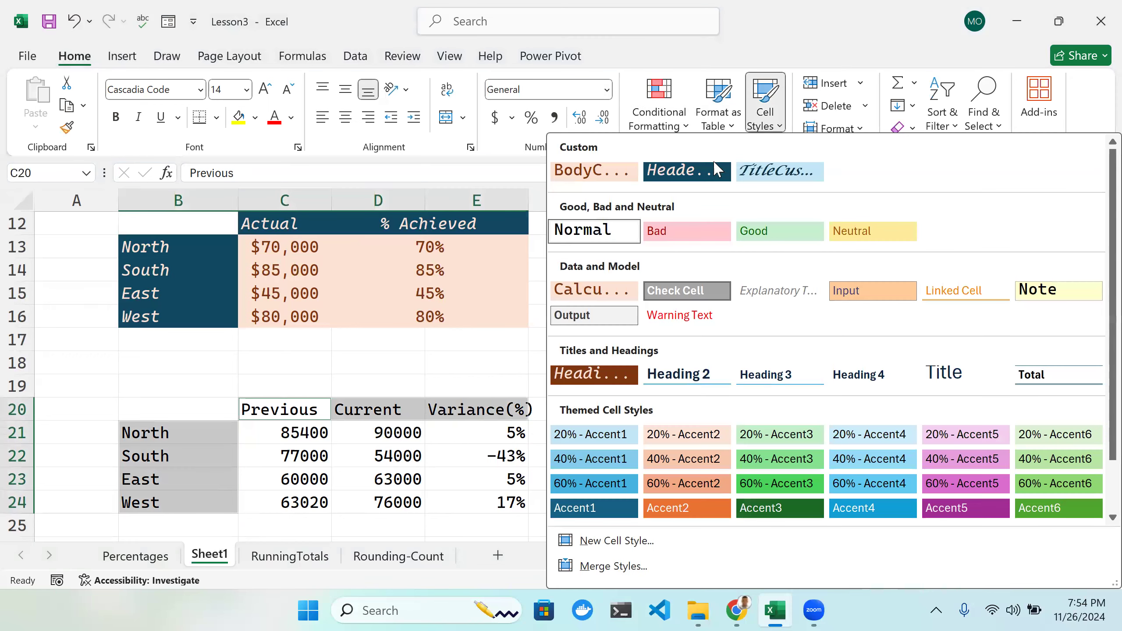
left_click(706, 174)
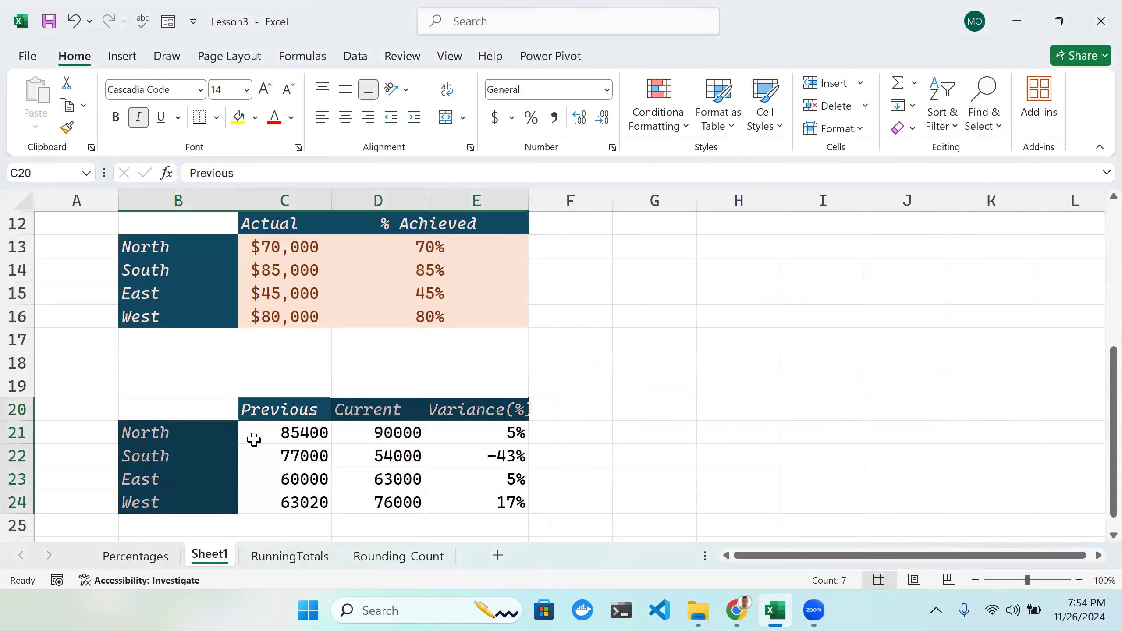
left_click_drag(255, 432, 479, 496)
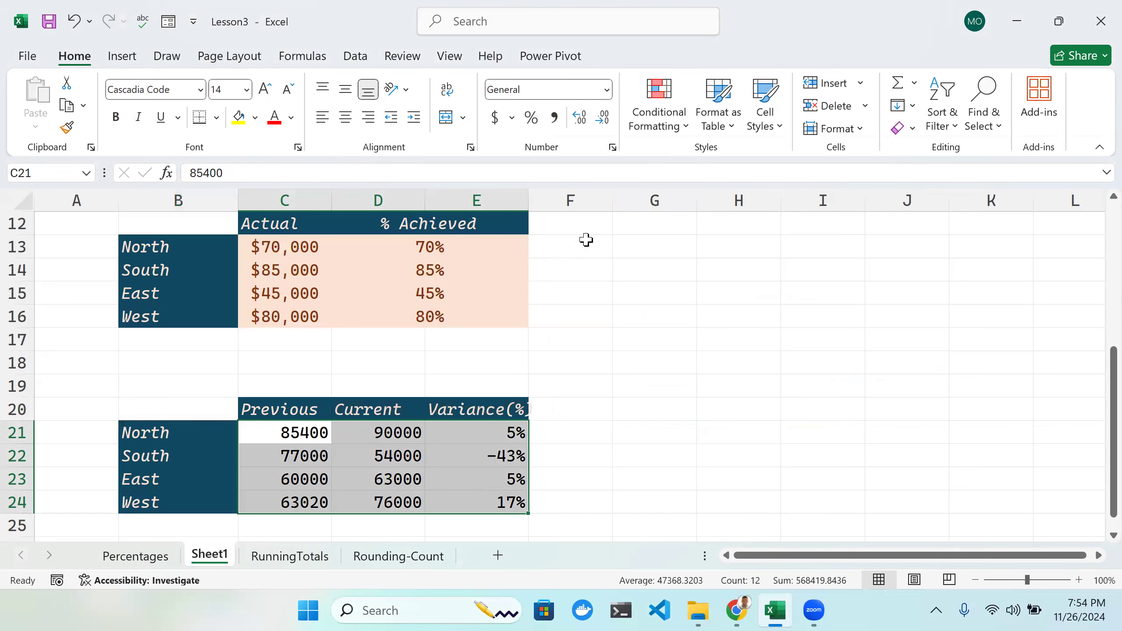
scroll(597, 289, "up", 2)
scroll(597, 289, "up", 1)
scroll(594, 291, "down", 2)
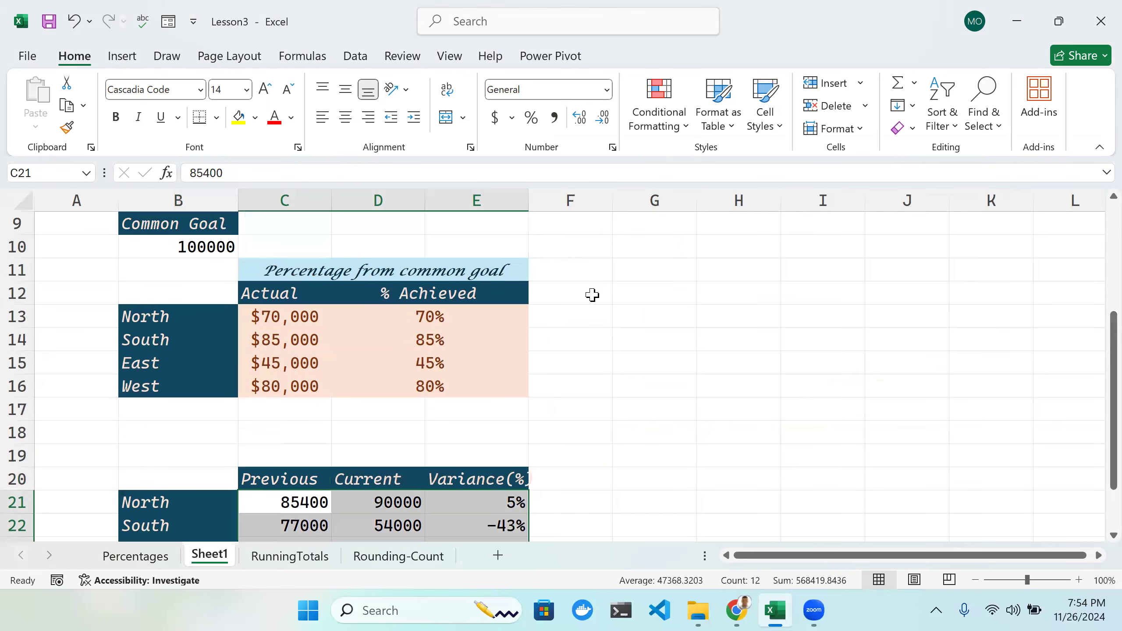
Step: Merge and center C19:E19 above the column headings of the Previous/Current table
left_click(341, 451)
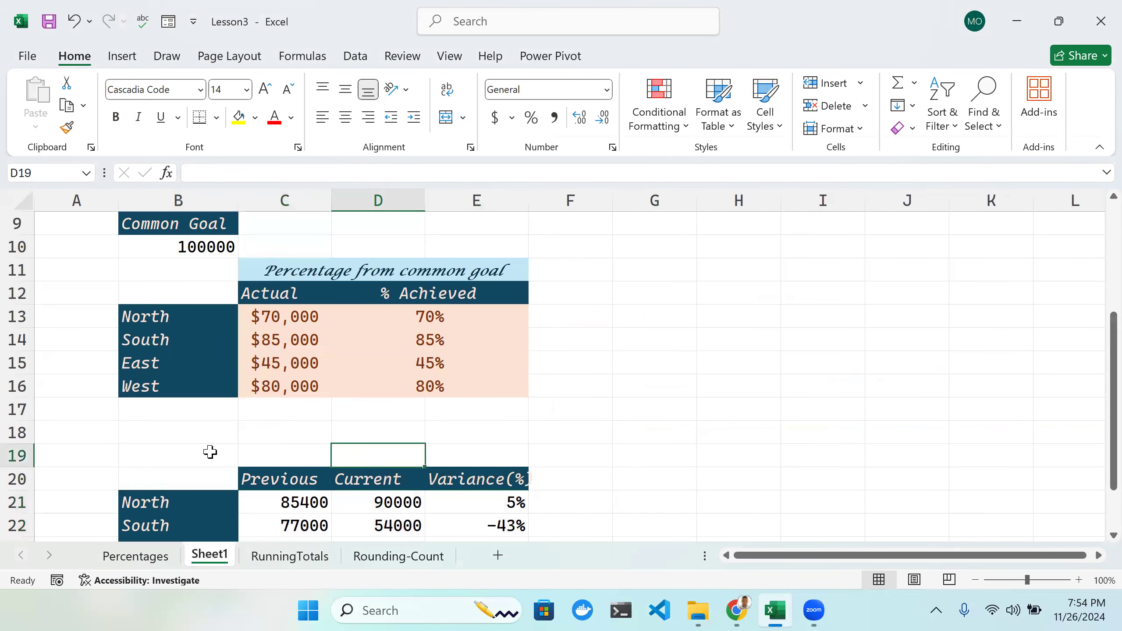
left_click(281, 454)
left_click_drag(282, 454, 463, 456)
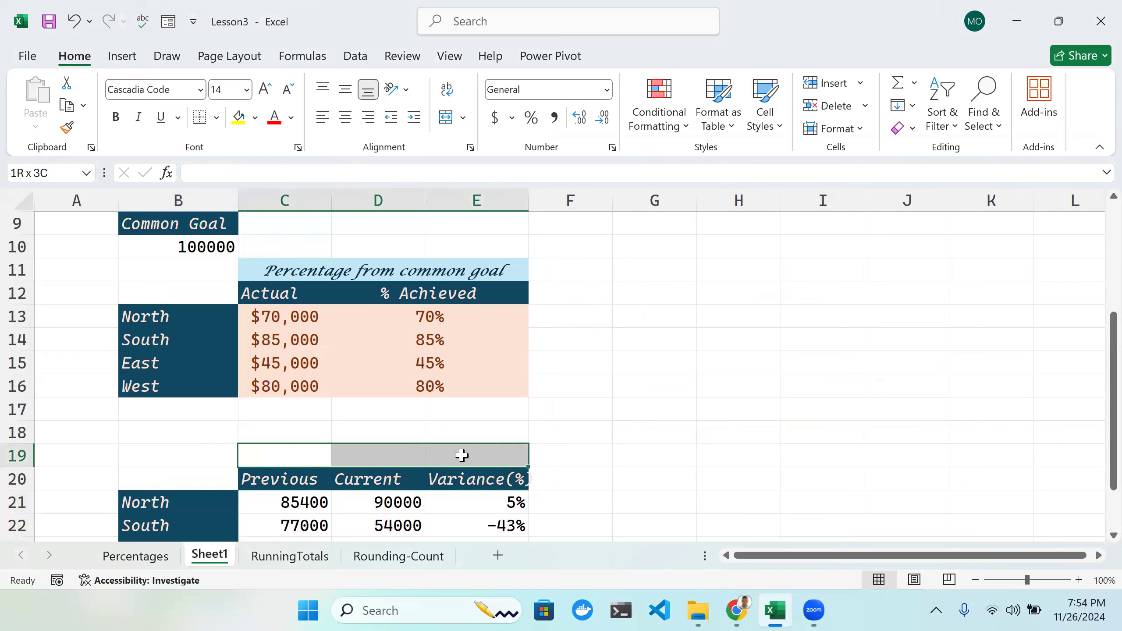
left_click(450, 123)
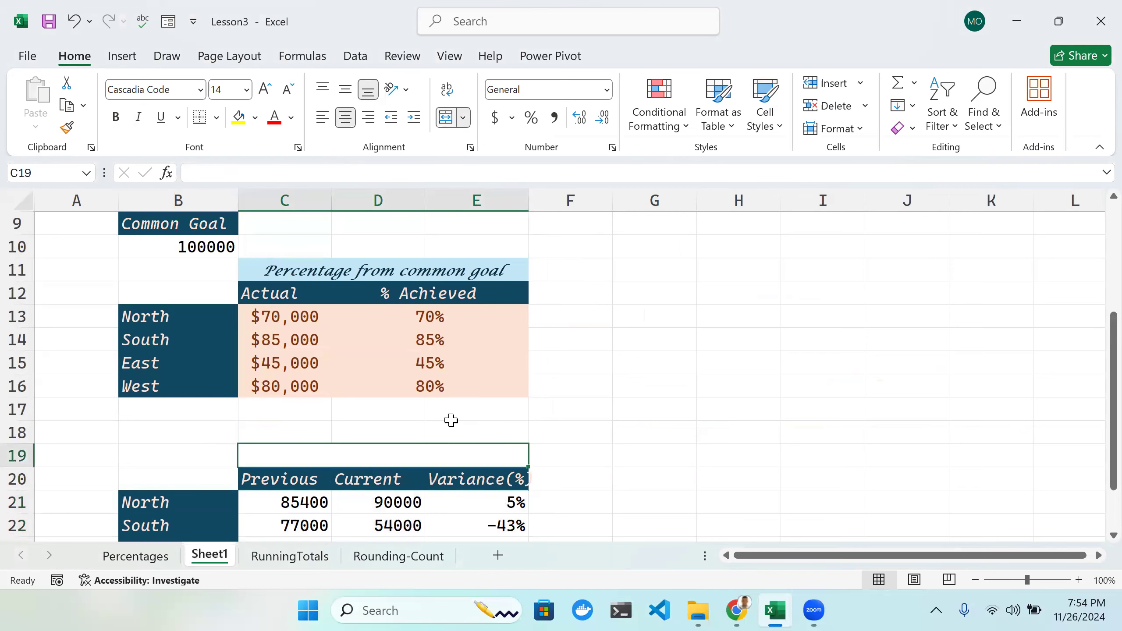
Step: Enter the title "Calculating %Percentage" in the merged cell C19 above the Previous/Current table
scroll(475, 400, "down", 2)
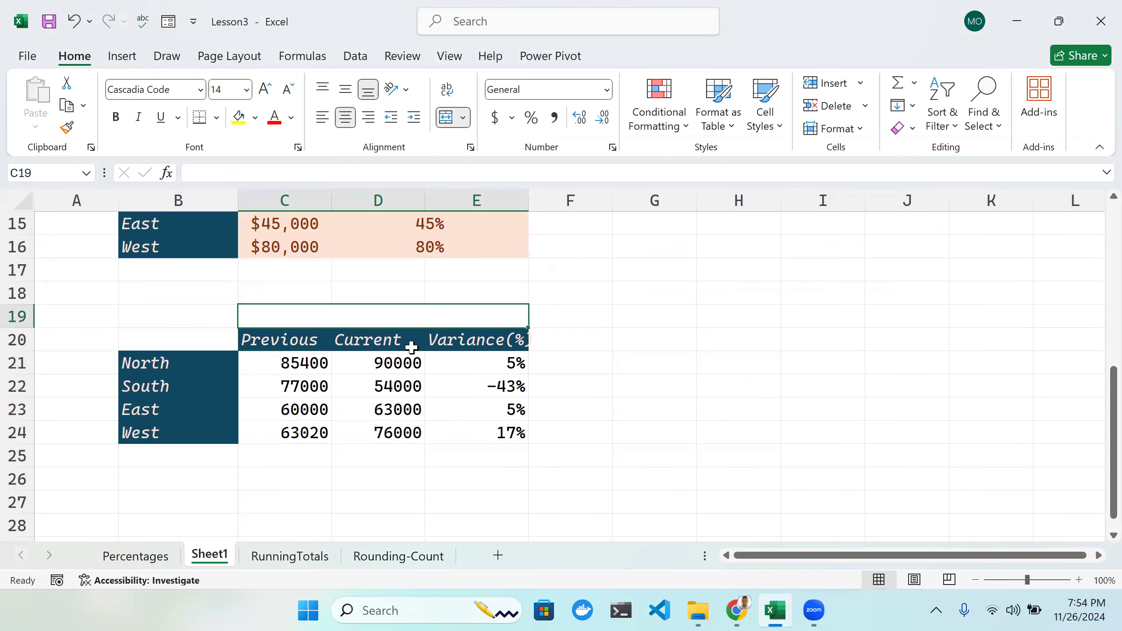
double_click(416, 314)
type("Calculation")
key("BackSpace")
key("BackSpace")
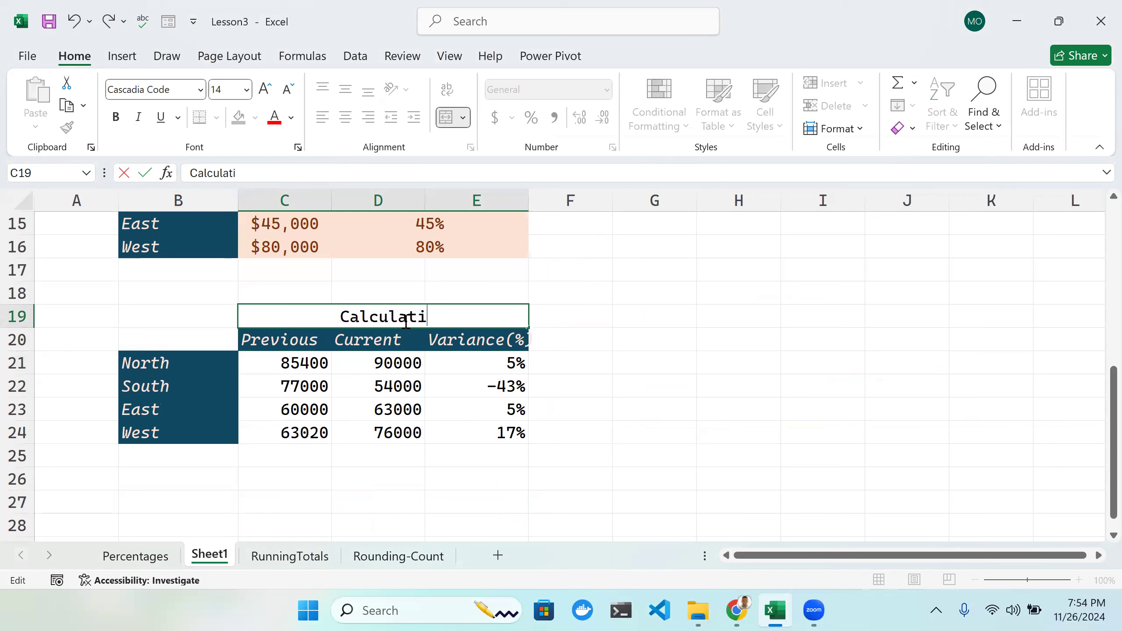
type("ng")
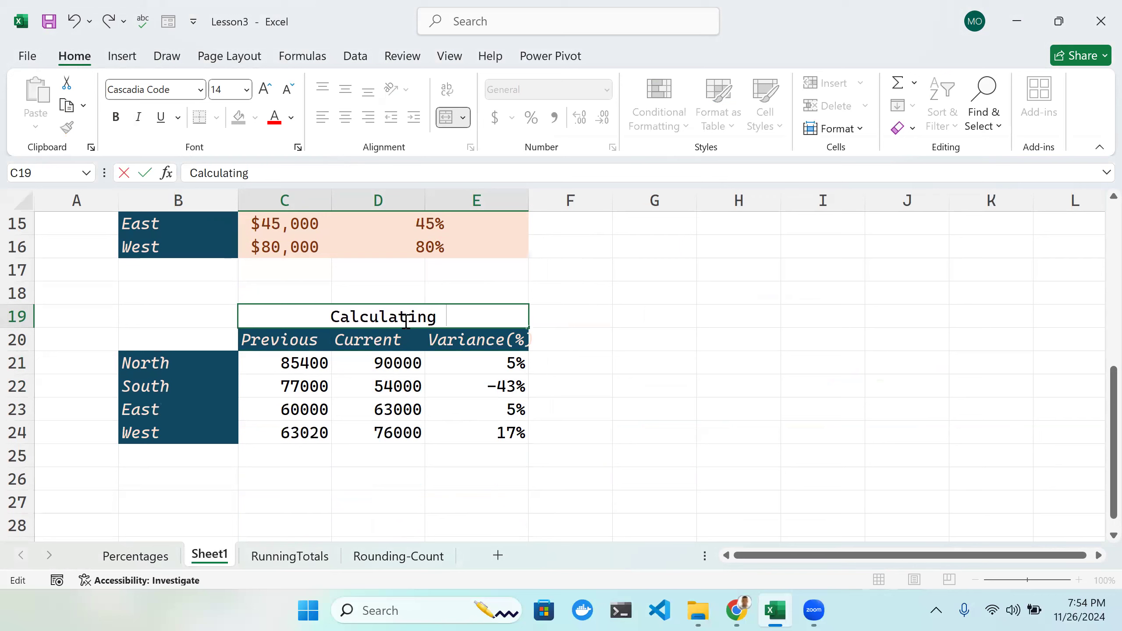
type(" p")
key("BackSpace")
key("BackSpace")
left_click(406, 323)
type("Pe")
key("BackSpace")
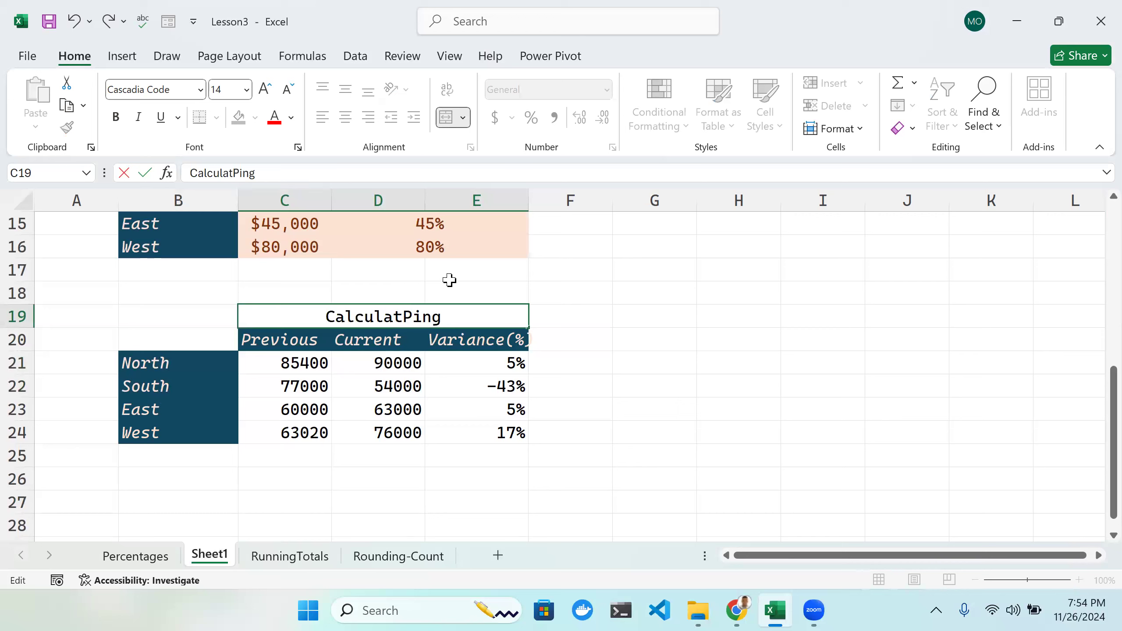
key("BackSpace")
double_click(445, 315)
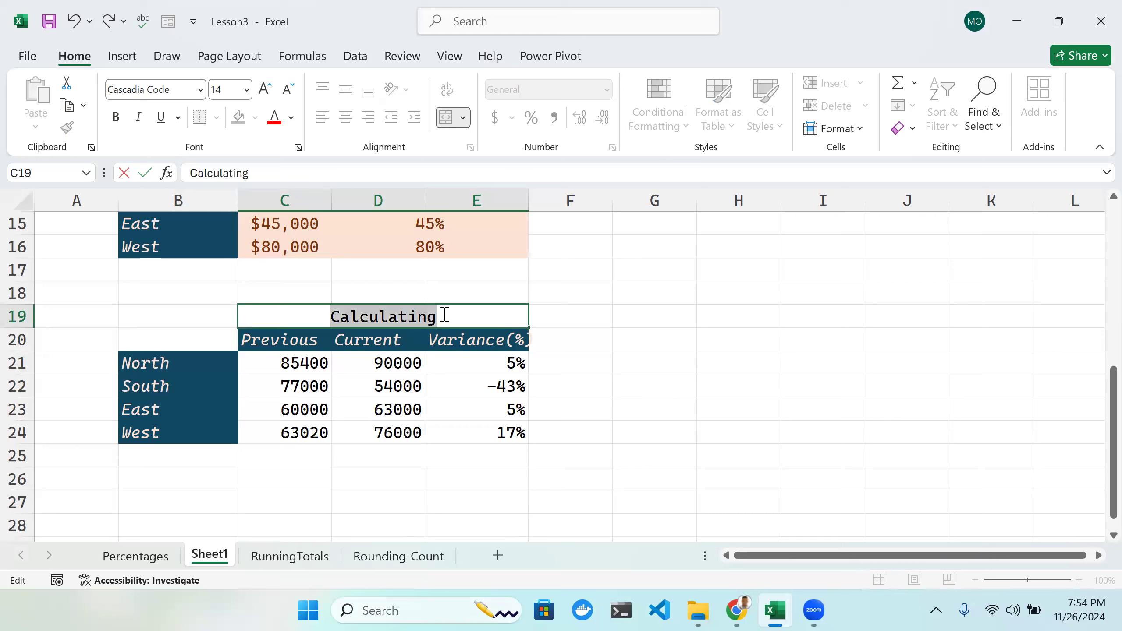
left_click(448, 316)
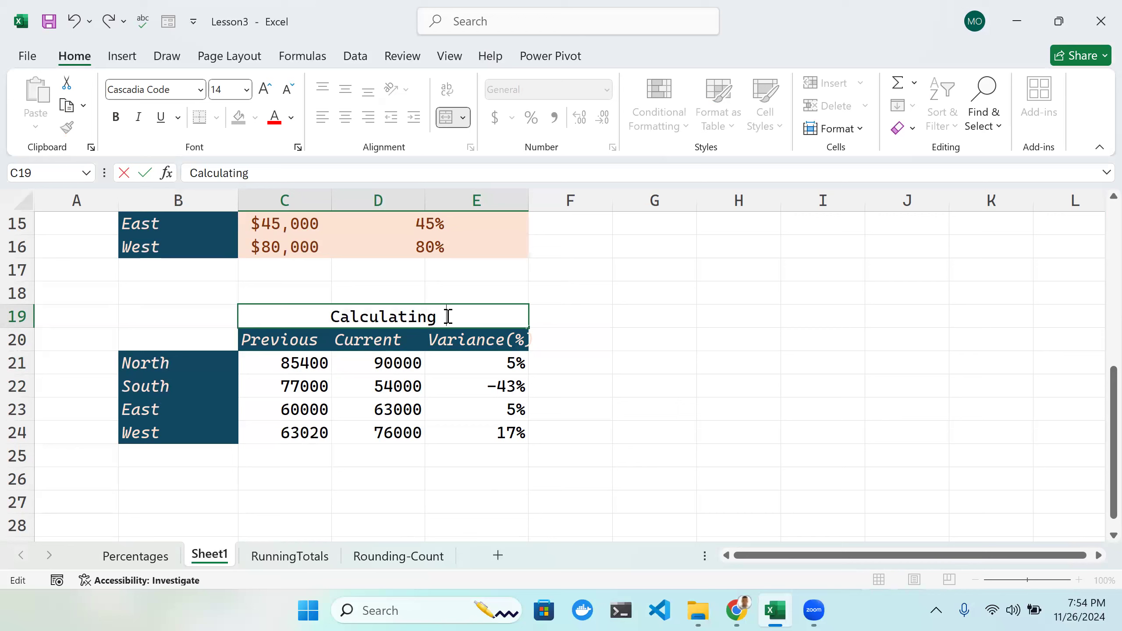
type("%")
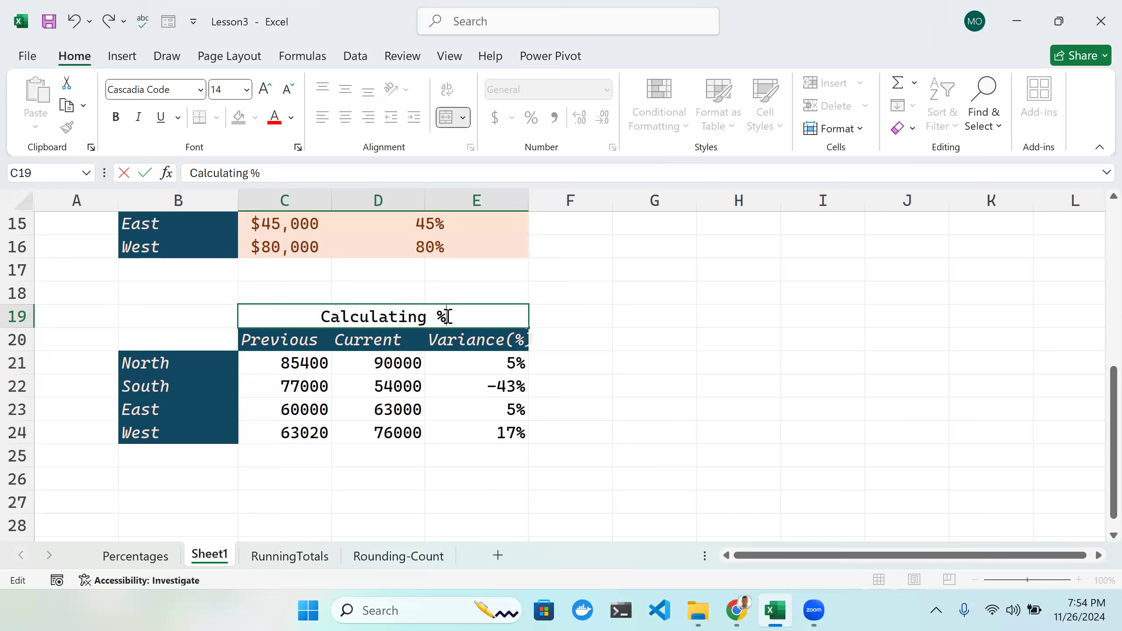
type("Perce")
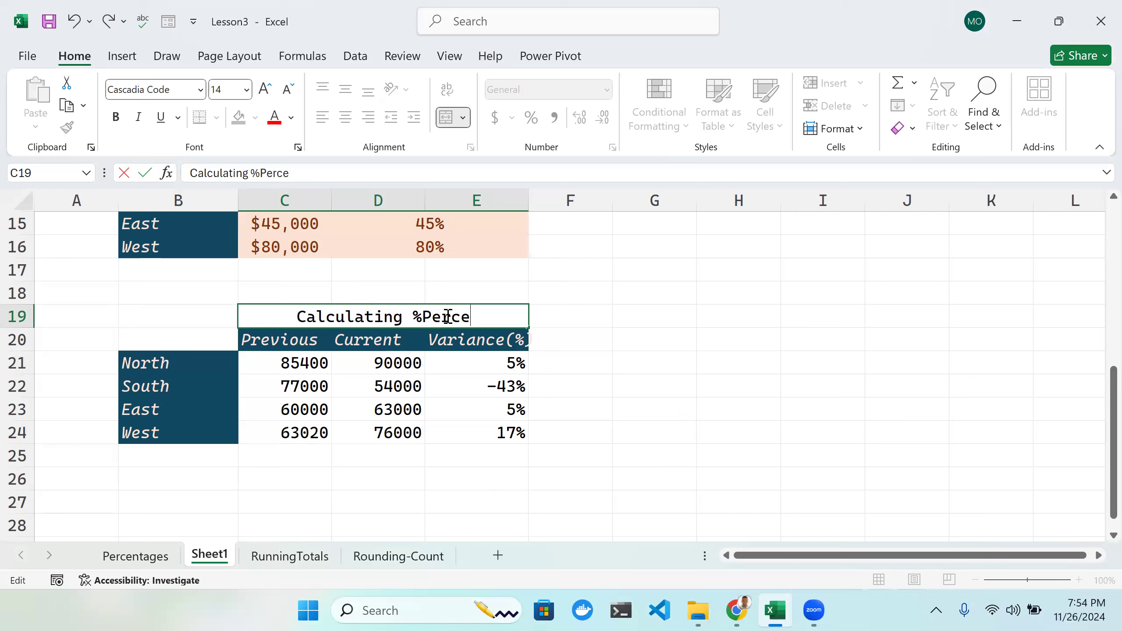
type("ntage")
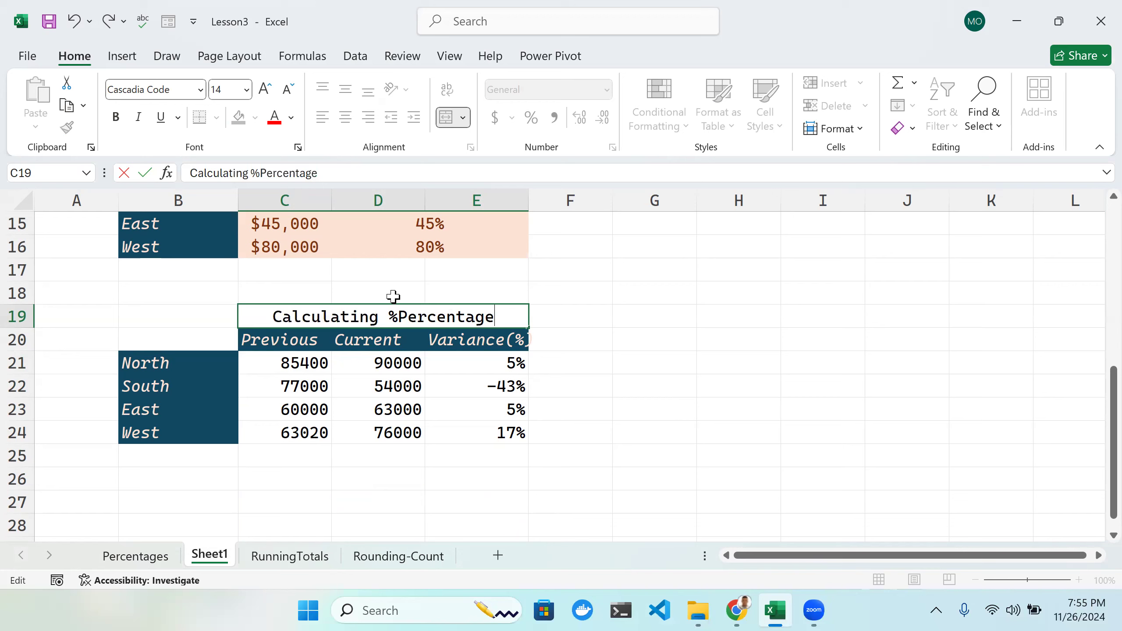
left_click(591, 315)
Step: Examine the variance formulas in E21 and E22 and the cells they reference
left_click(499, 363)
double_click(499, 364)
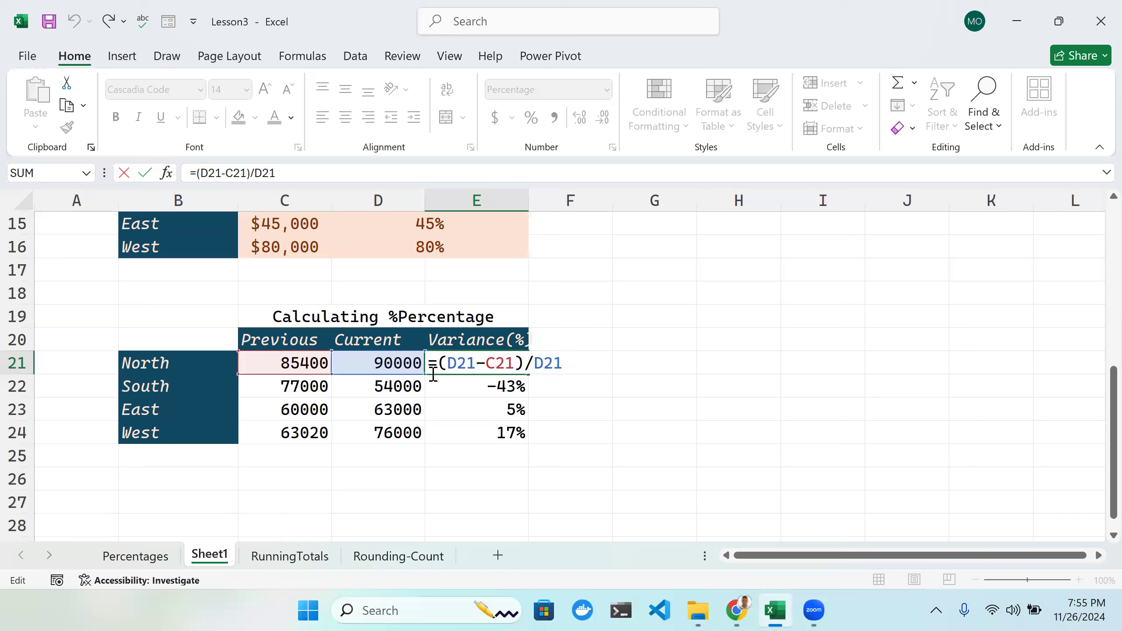
key("Return")
double_click(521, 388)
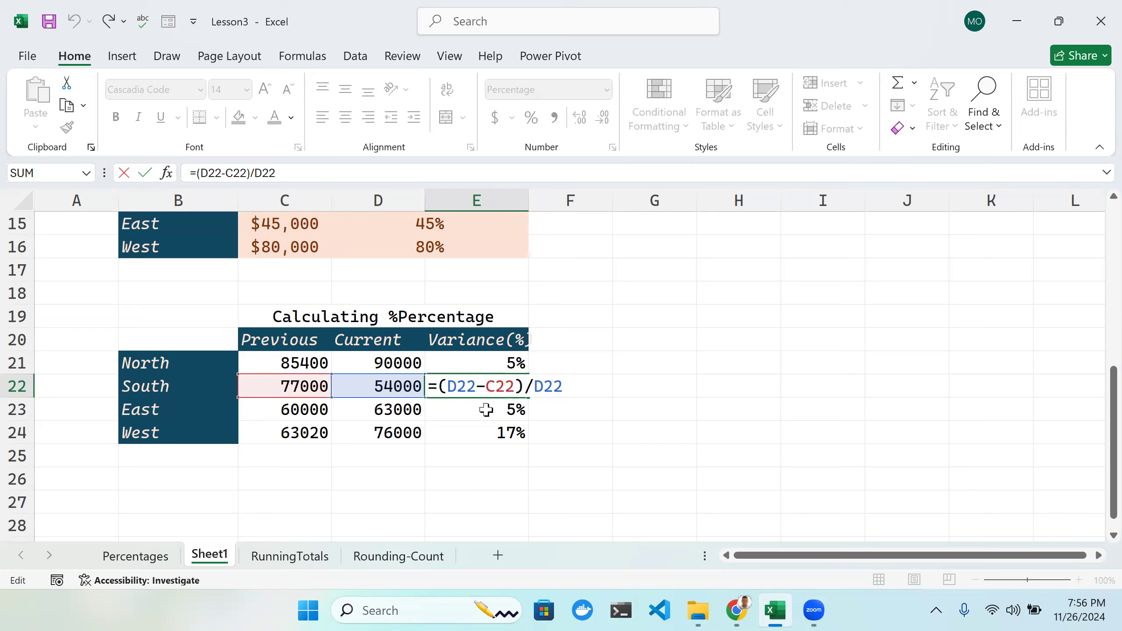
left_click(565, 385)
scroll(340, 374, "down", 2)
scroll(338, 376, "up", 3)
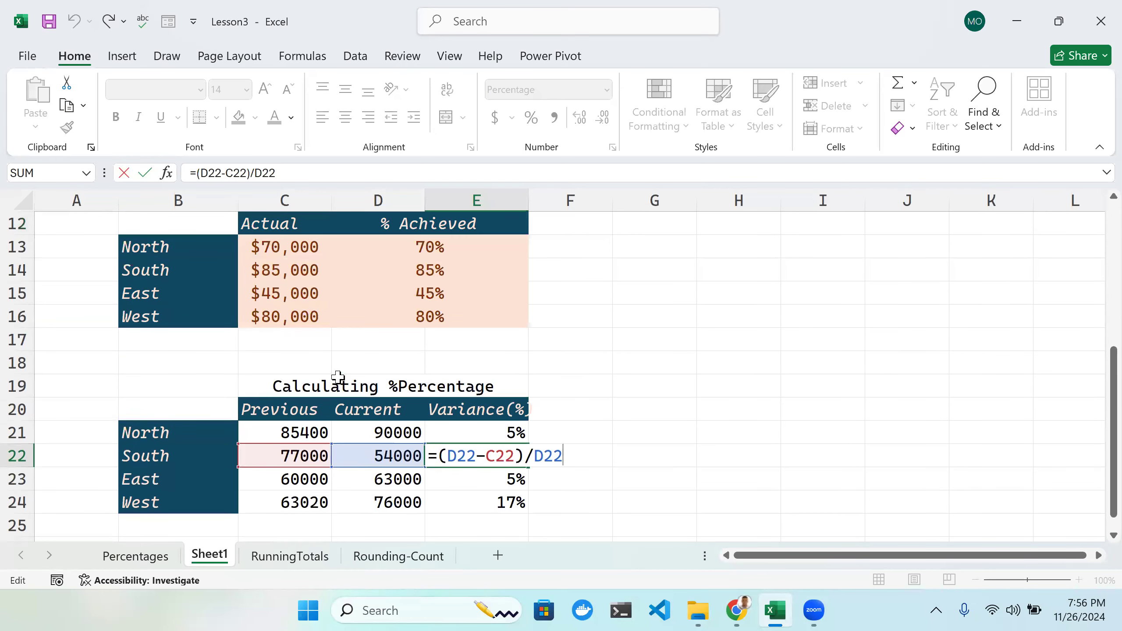
Step: Enter the formula =ABS(-6) in the empty cell G20 to demonstrate the absolute value function
left_click(682, 412)
double_click(682, 412)
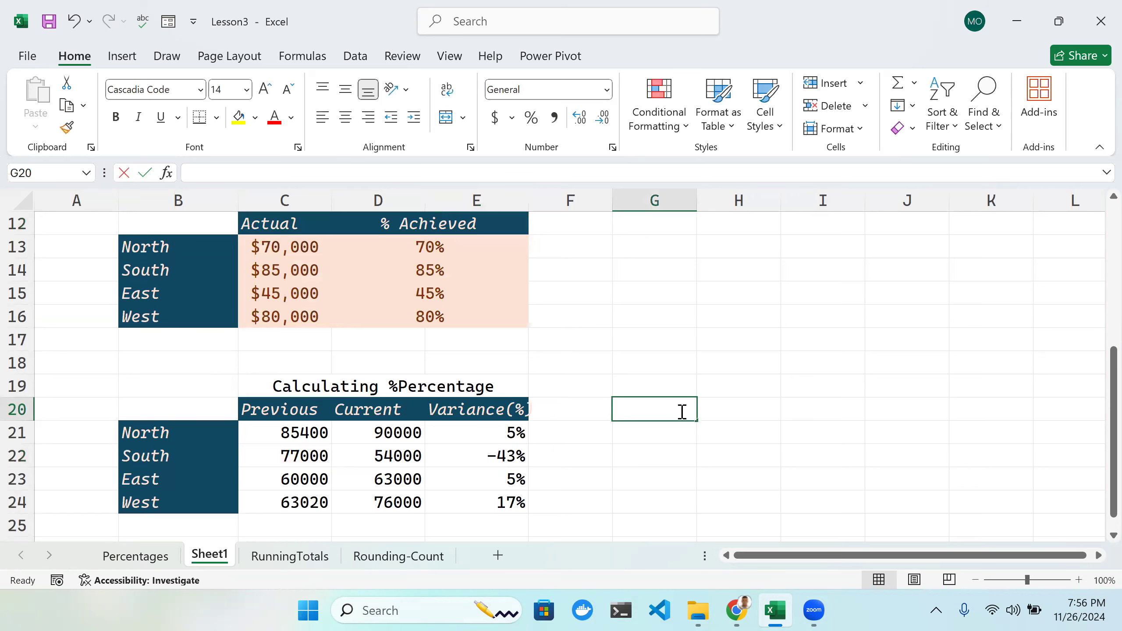
type("A")
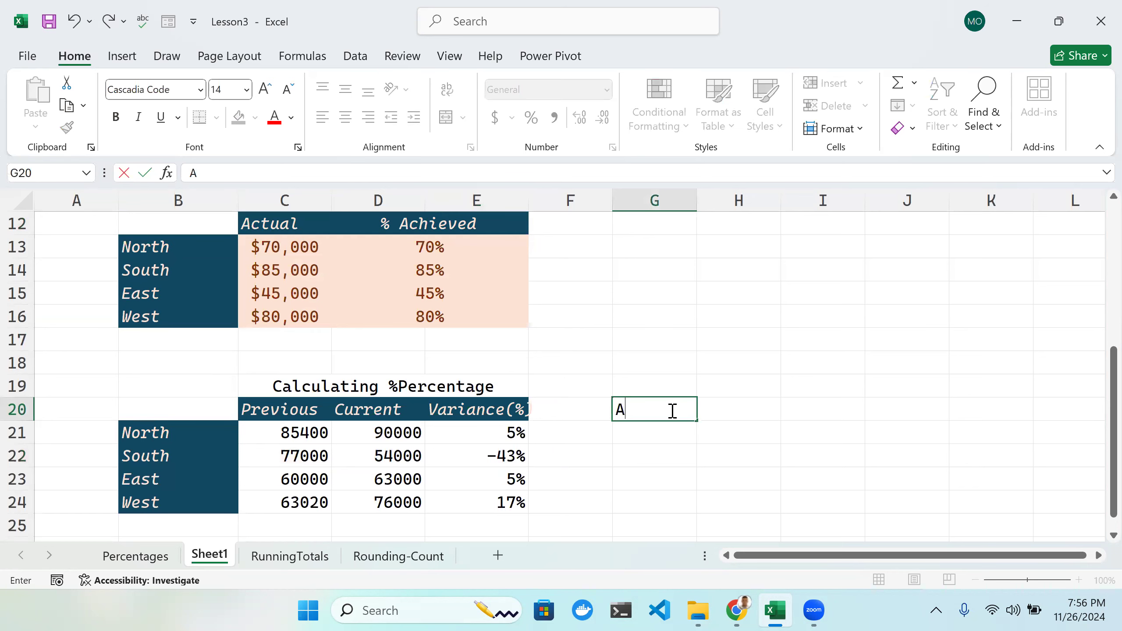
type("BS(")
key("BackSpace")
key("BackSpace")
key("BackSpace")
key("BackSpace")
type("=Ab")
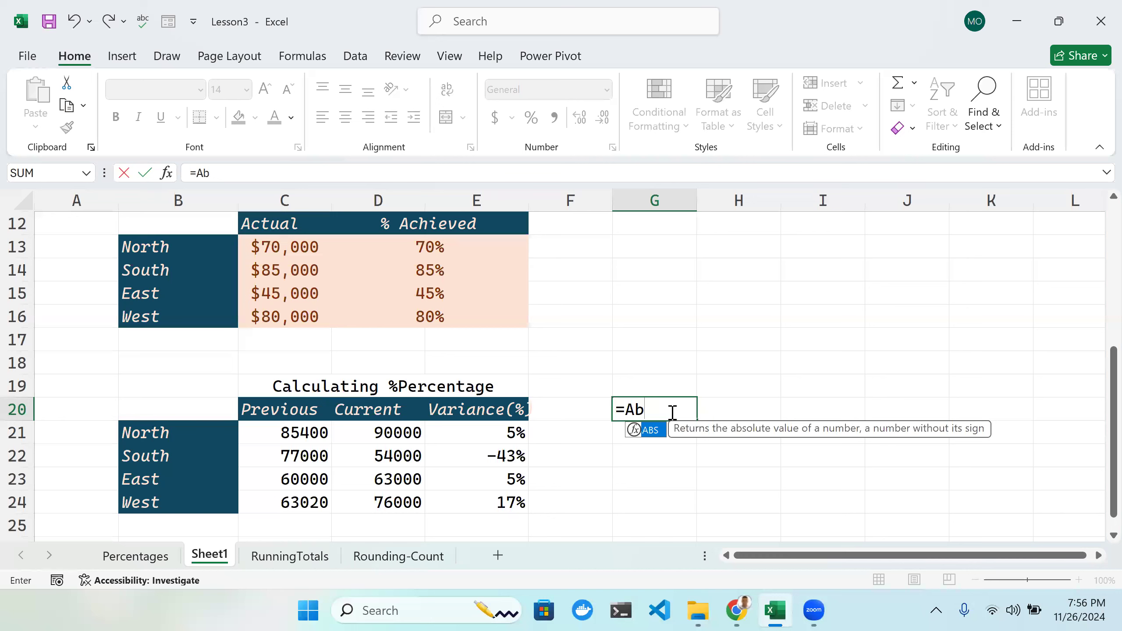
key("Tab")
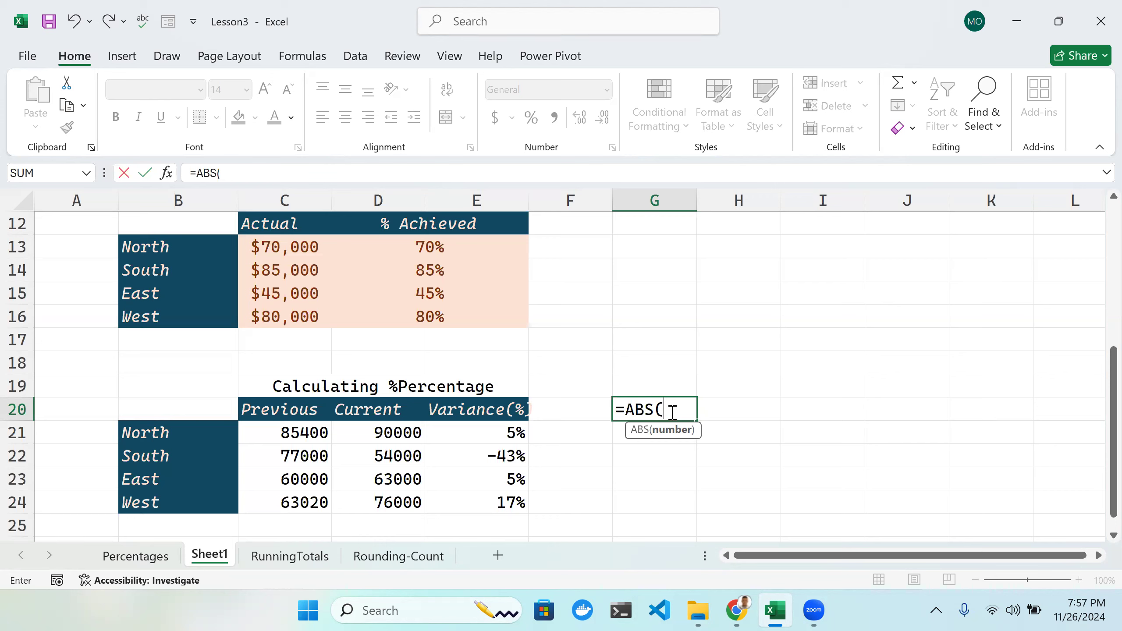
type("-6)")
key("Return")
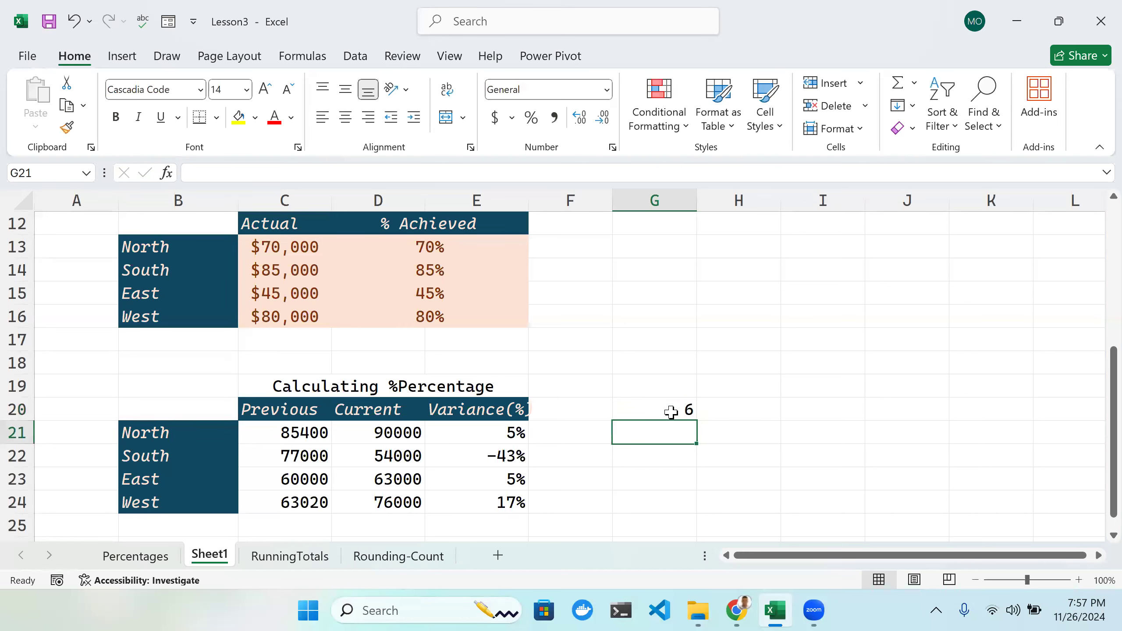
Step: Change the formula in G20 to =ABS(6)
double_click(667, 412)
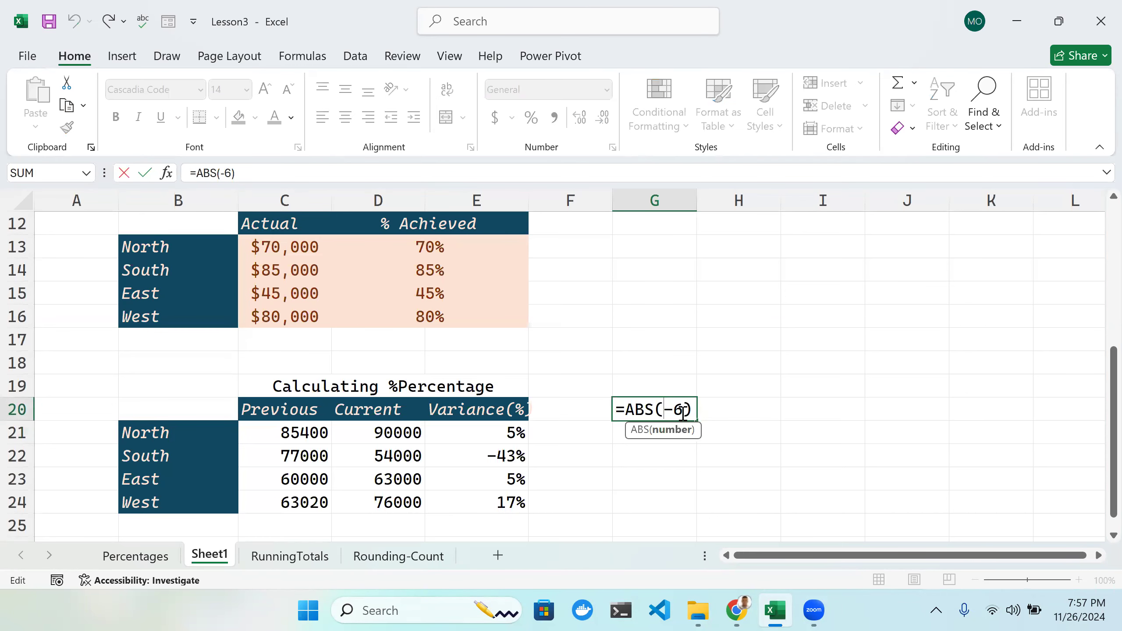
key("BackSpace")
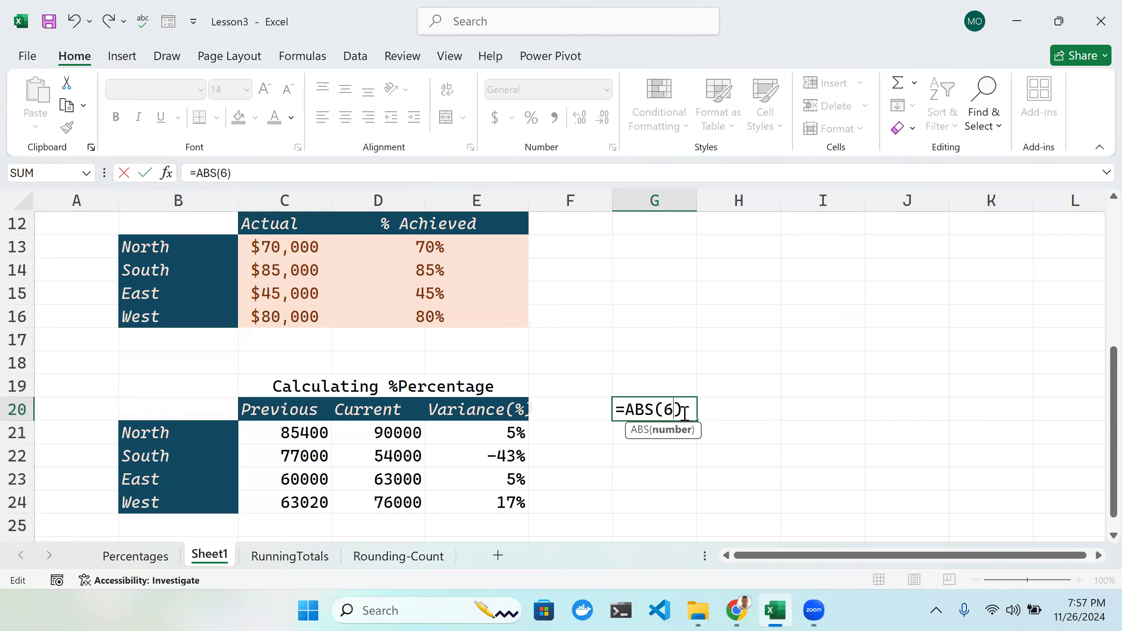
key("Return")
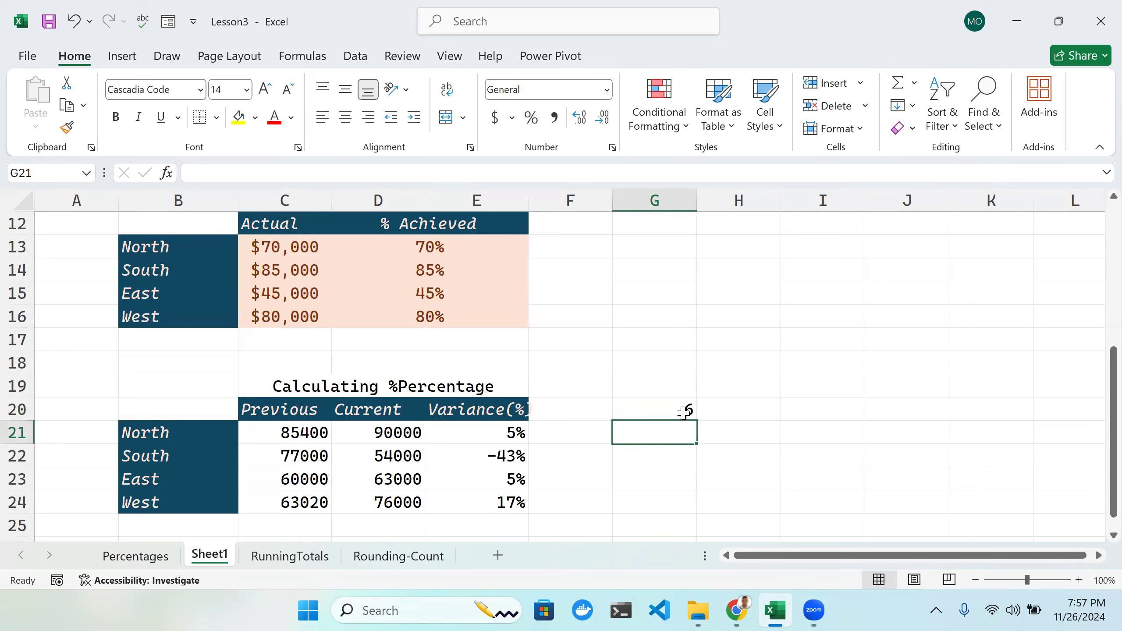
Step: Leave the G20 formula as it is and autofit the width of column E to its contents
double_click(672, 410)
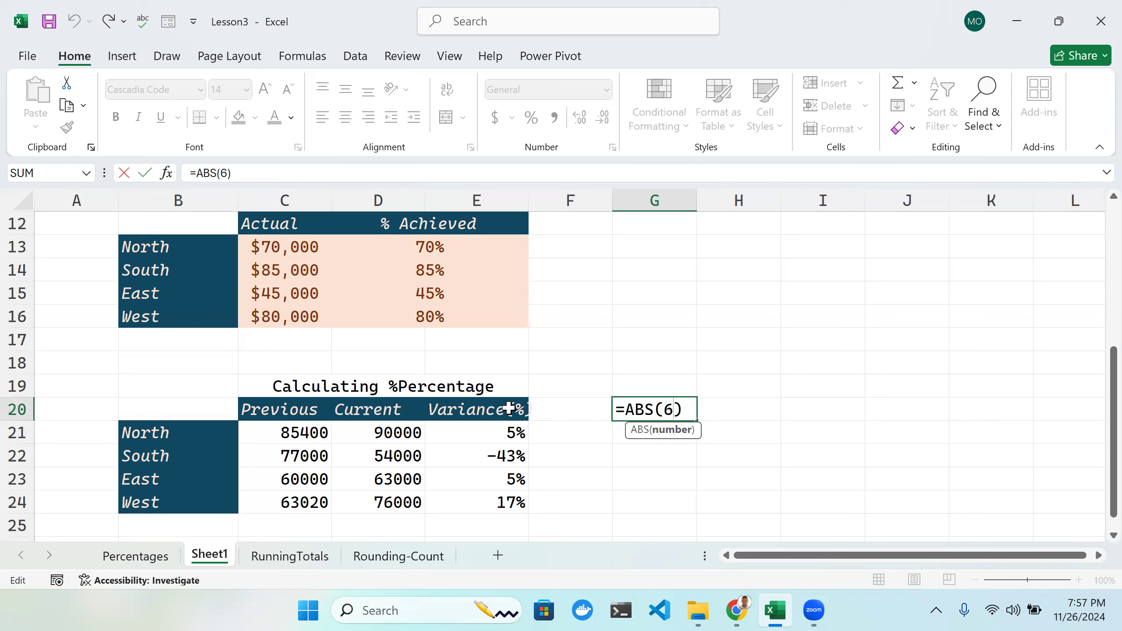
double_click(527, 193)
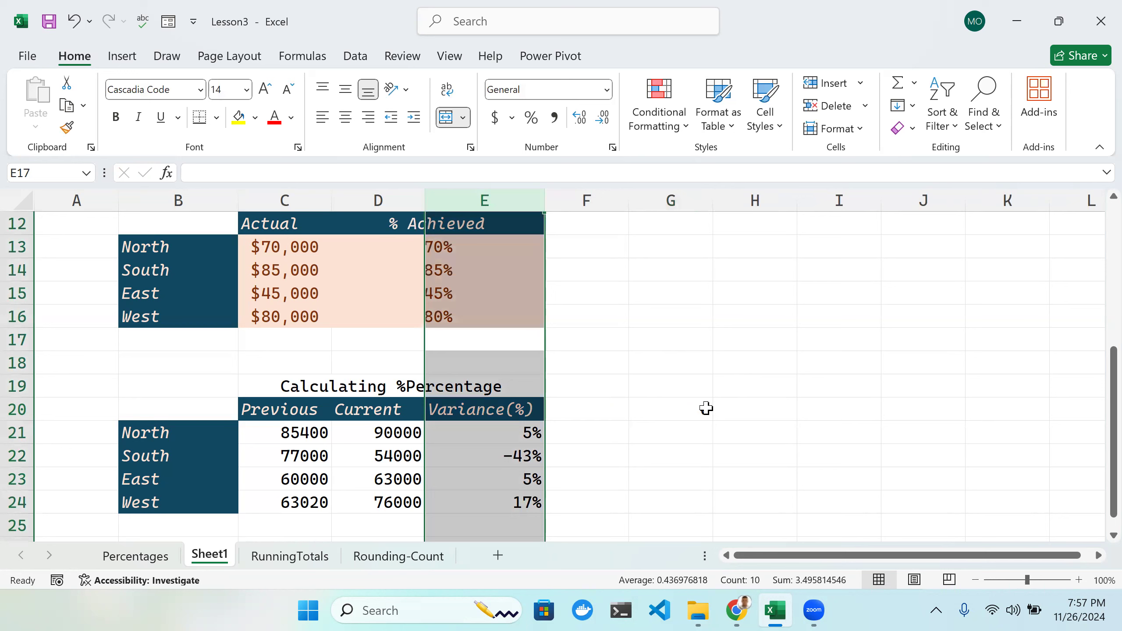
left_click(657, 410)
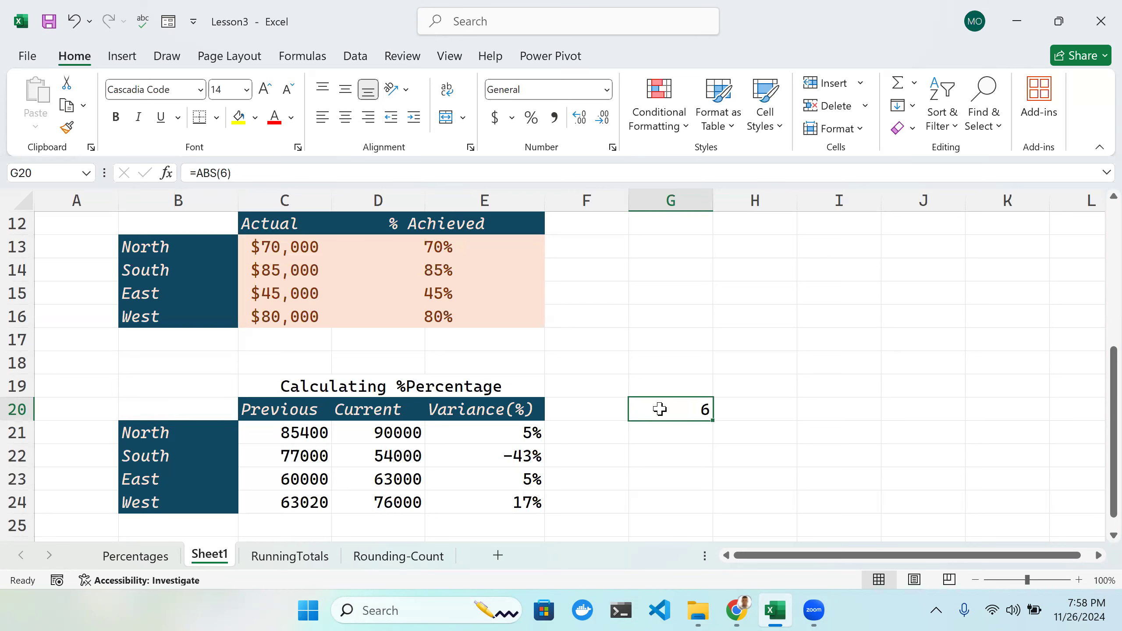
Step: Review the earlier percentage-achieved tables on the sheet, including the formula in D13
scroll(446, 379, "up", 3)
left_click(478, 459)
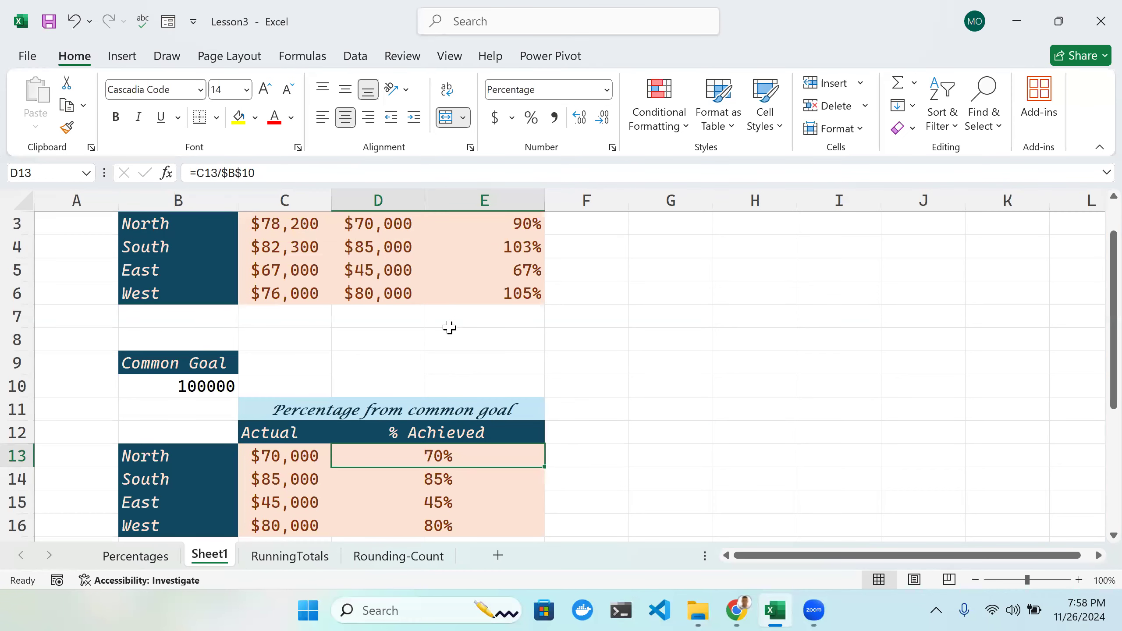
scroll(450, 327, "up", 1)
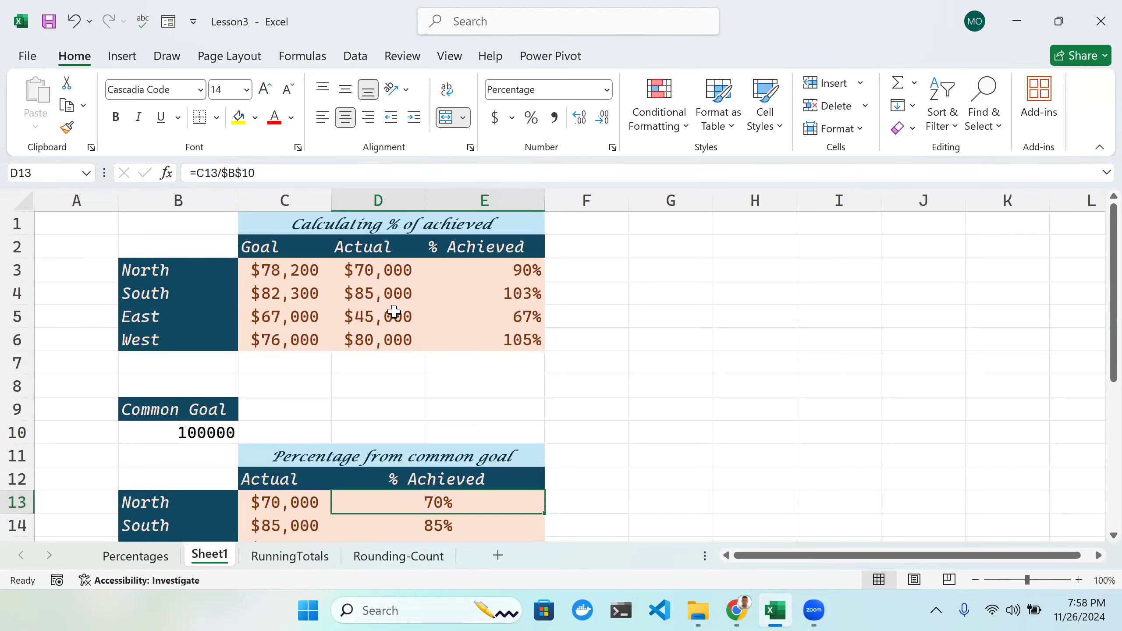
scroll(388, 427, "down", 2)
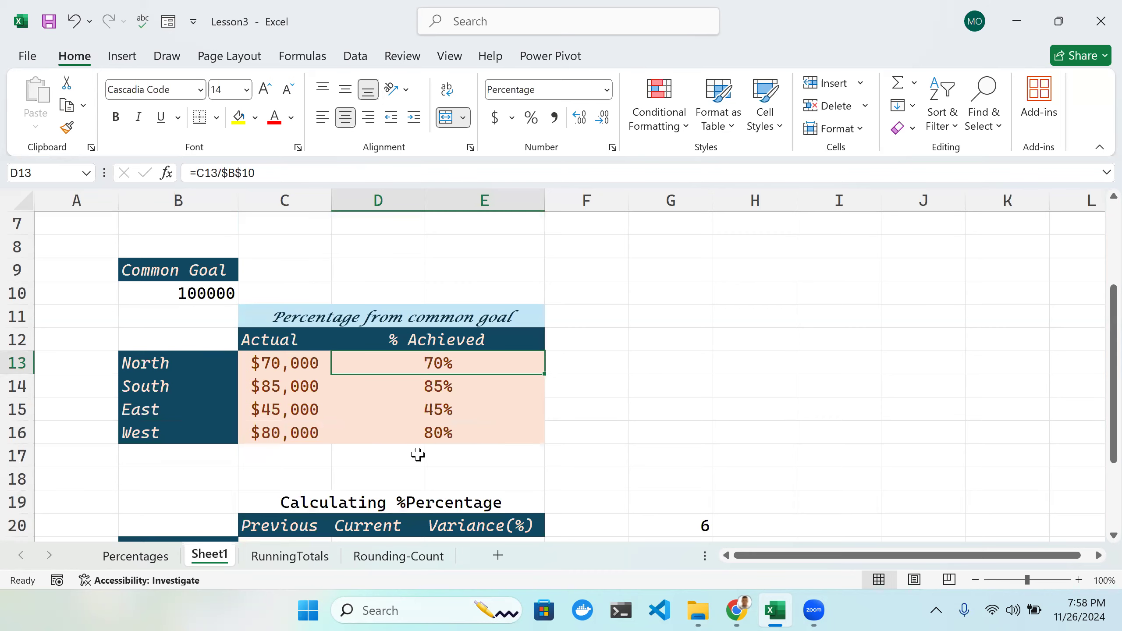
scroll(388, 418, "down", 5)
scroll(443, 405, "up", 3)
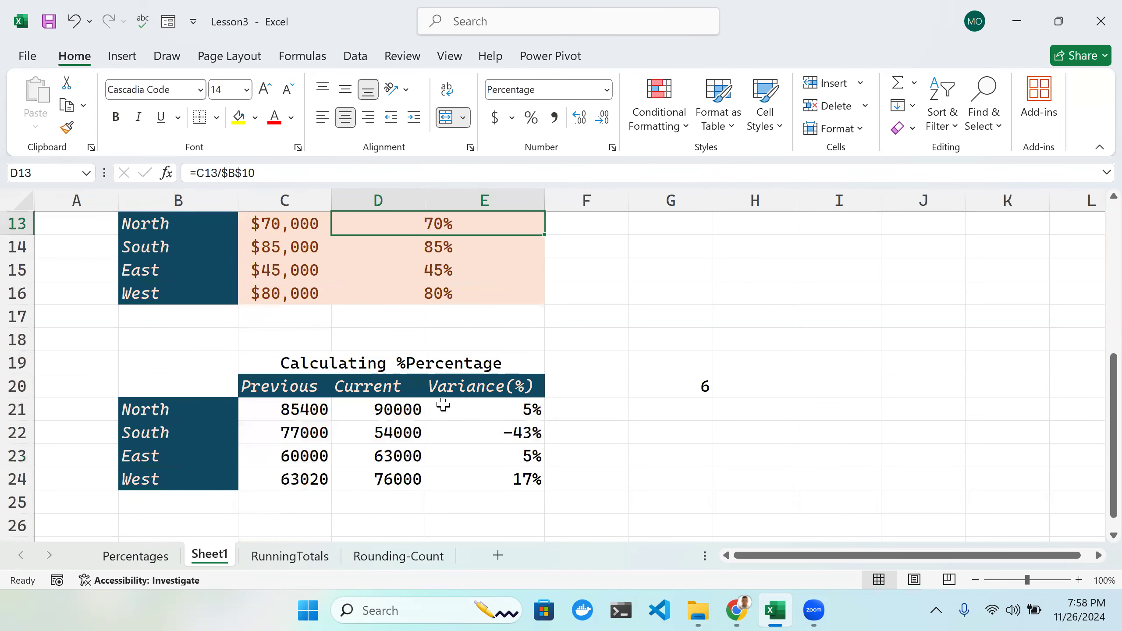
left_click(529, 430)
double_click(530, 430)
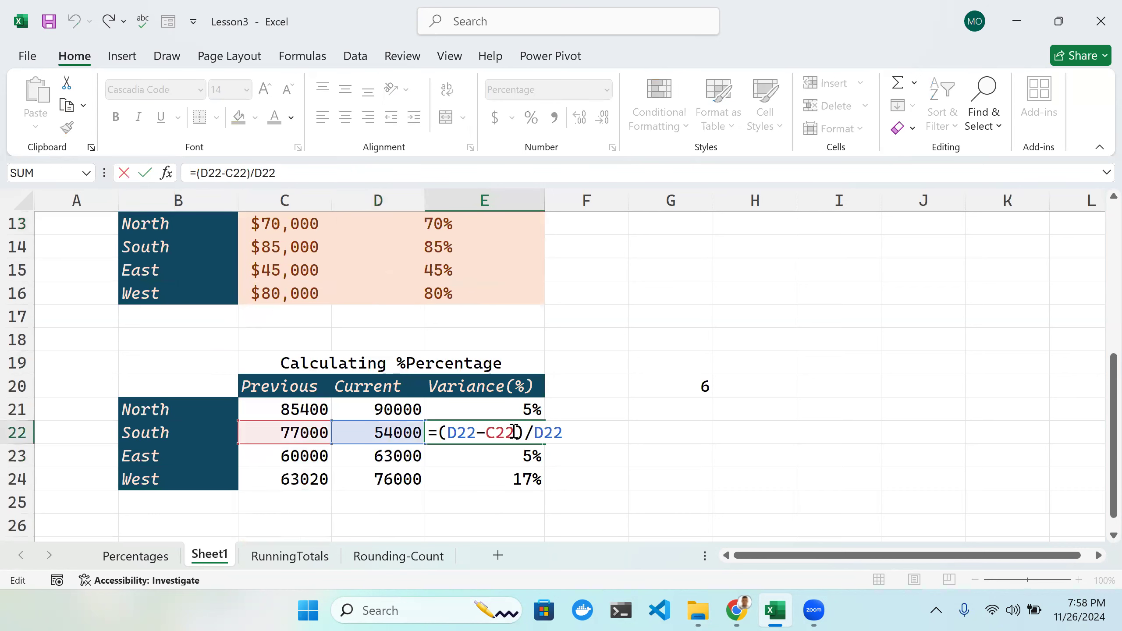
left_click(524, 408)
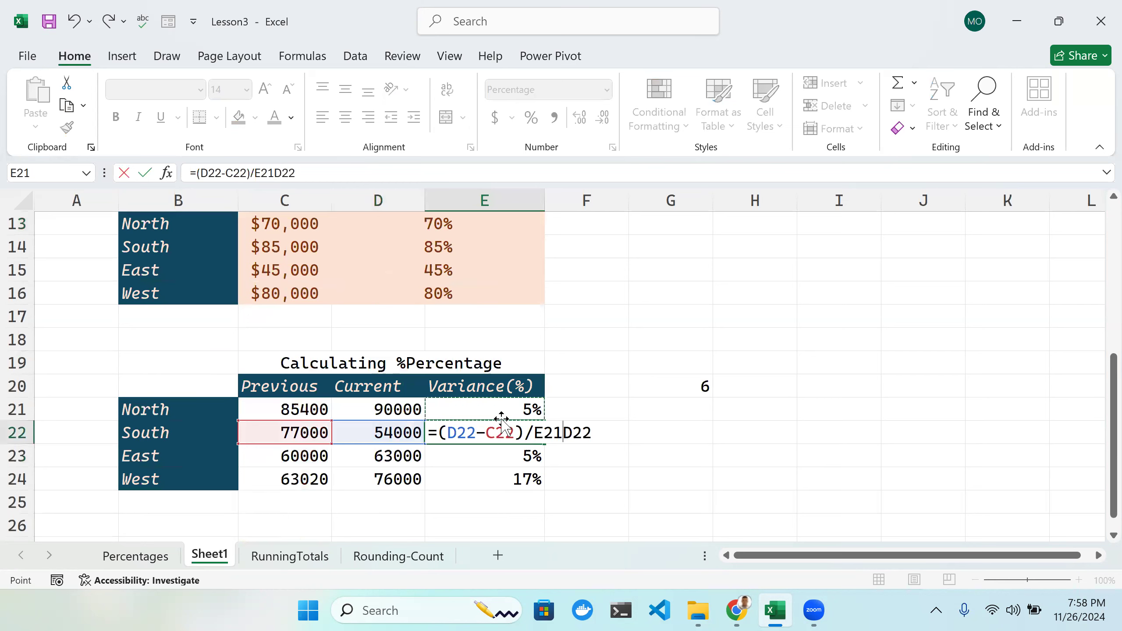
key("BackSpace")
key("BackSpace")
key("BackSpace")
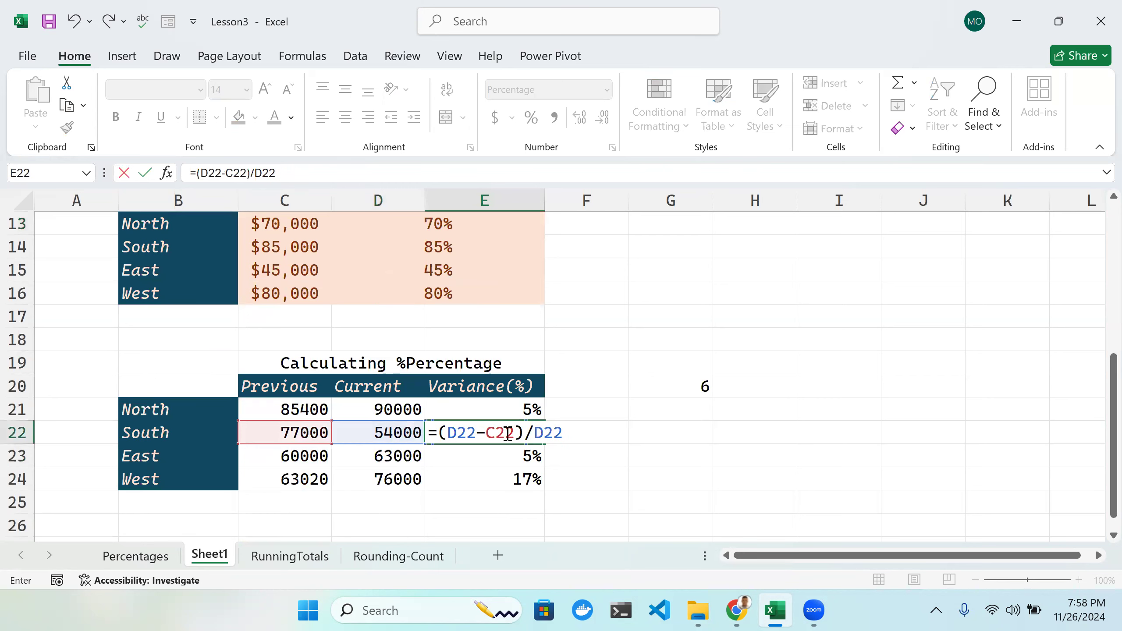
key("Return")
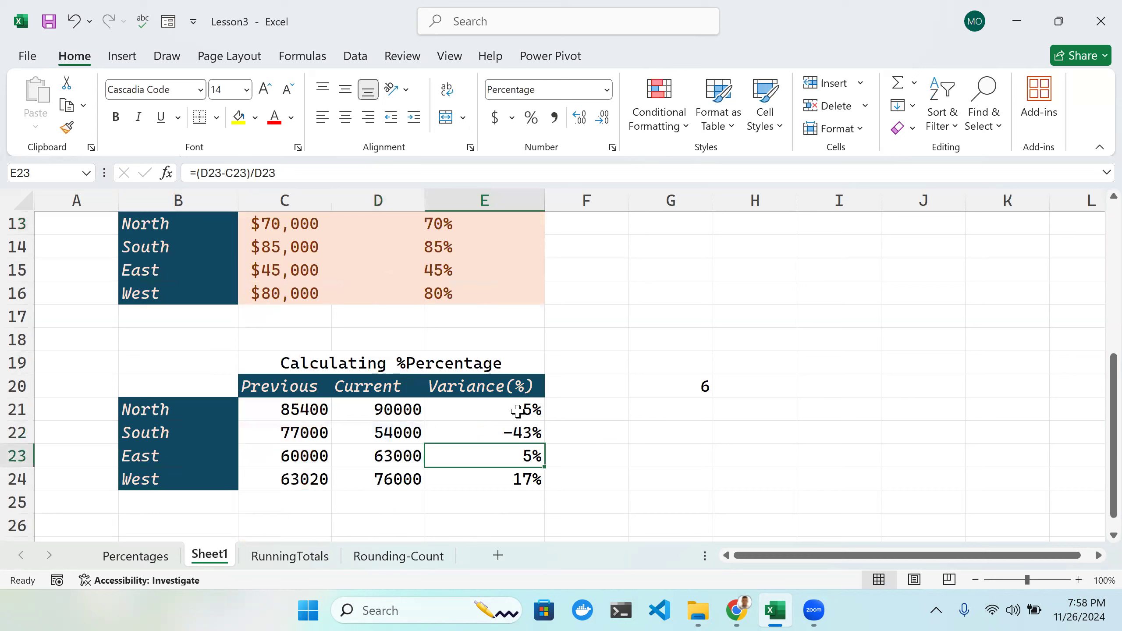
Step: Wrap the North variance formula in E21 in the absolute value function, making it =ABS((D21-C21)/D21)
double_click(526, 410)
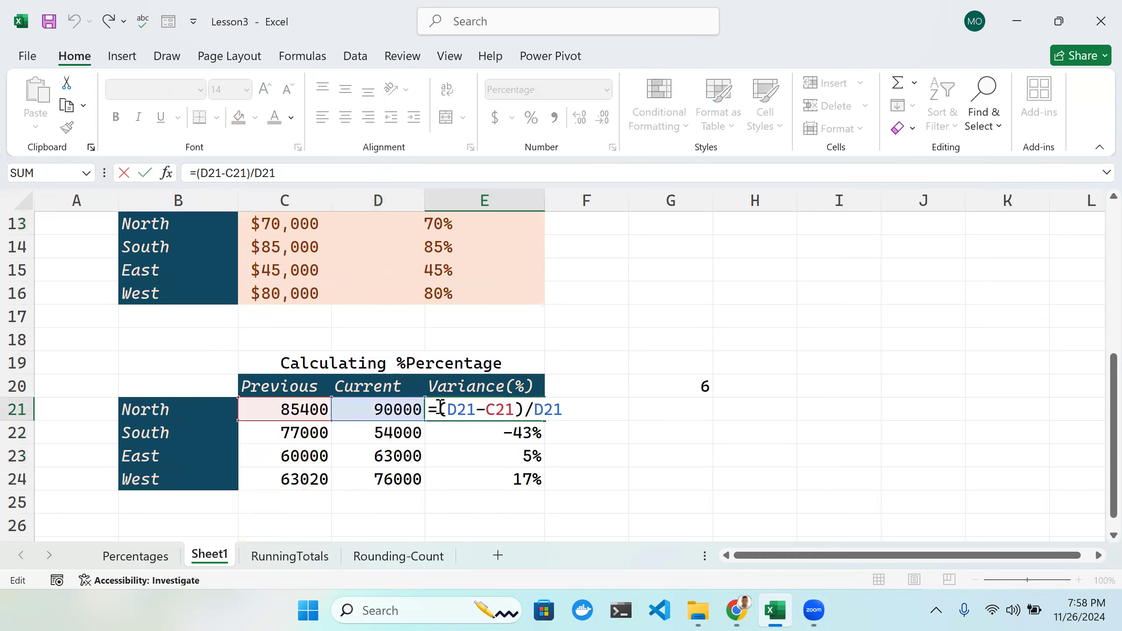
type("B")
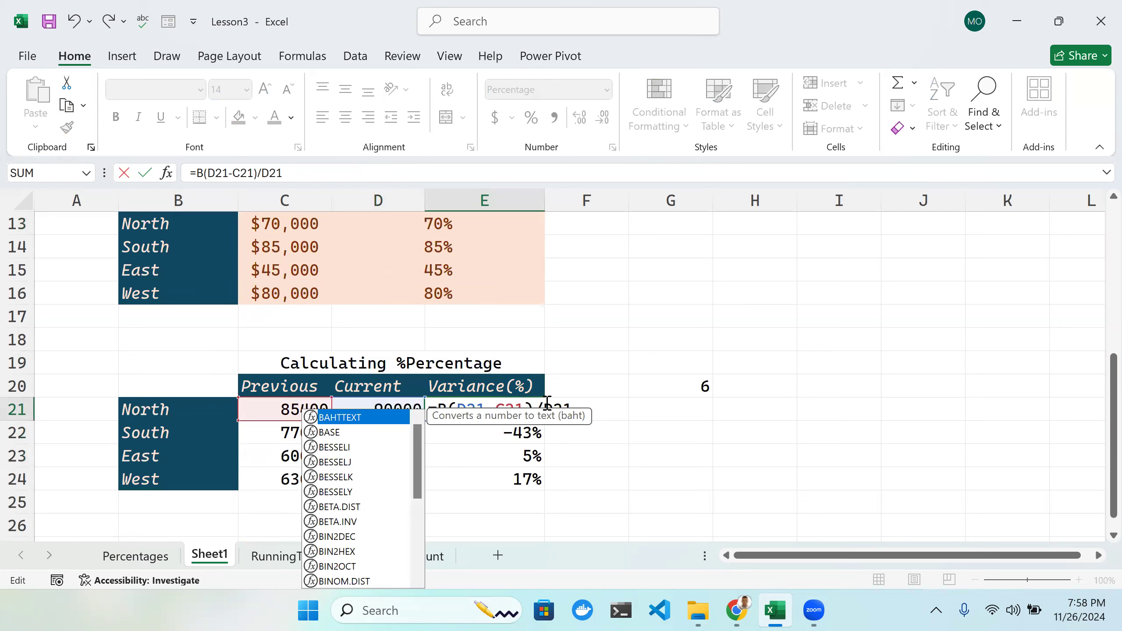
key("BackSpace")
type("ABS")
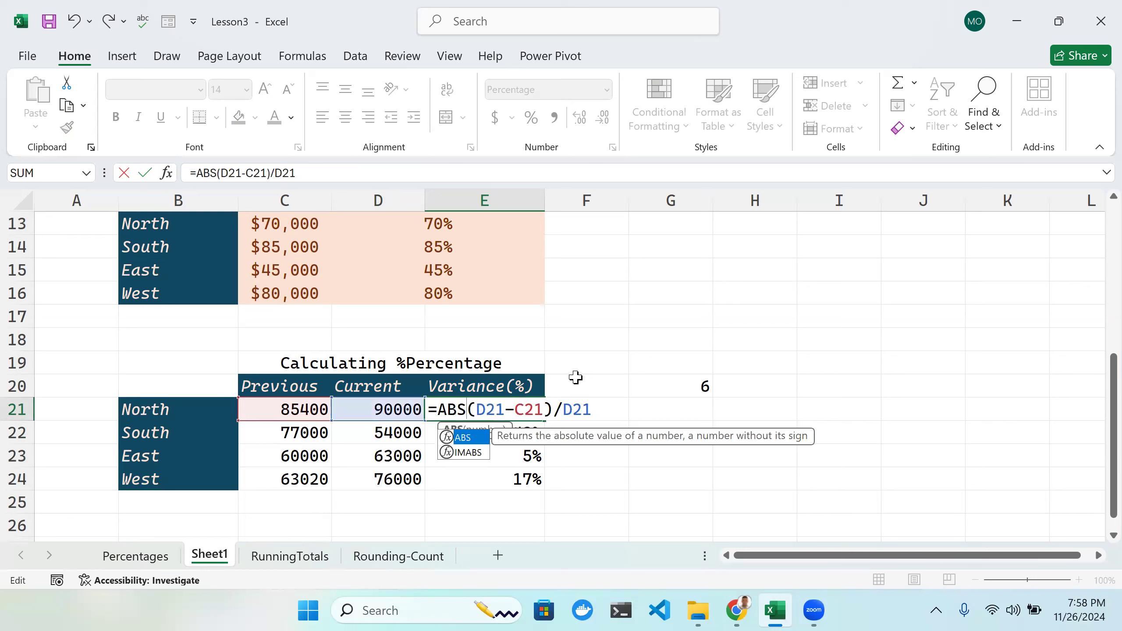
type("(")
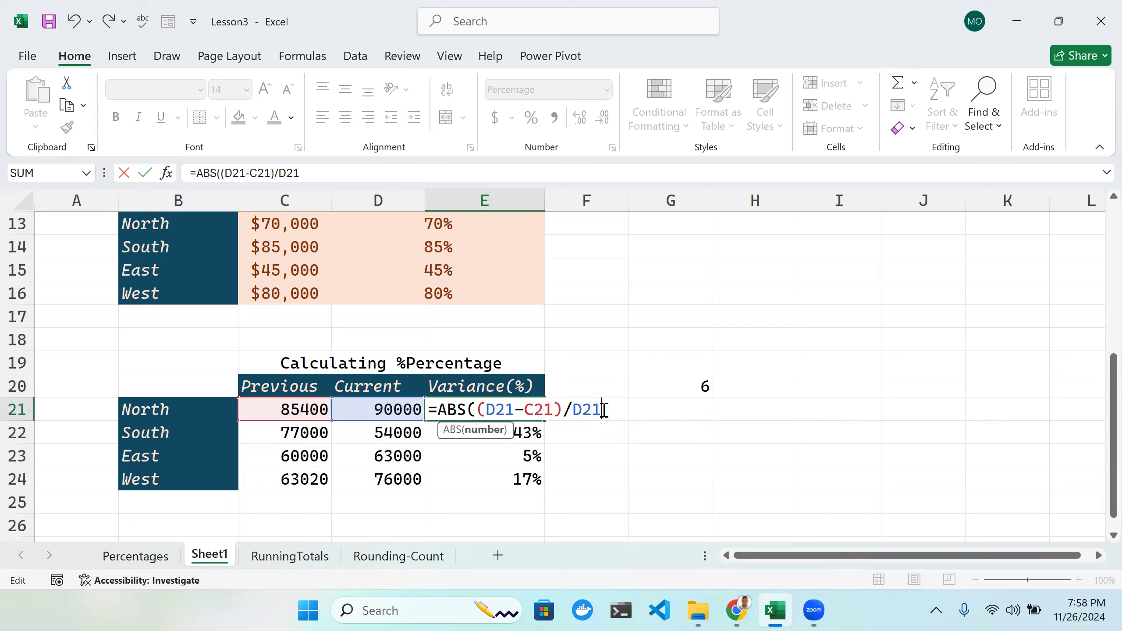
type(")")
key("Return")
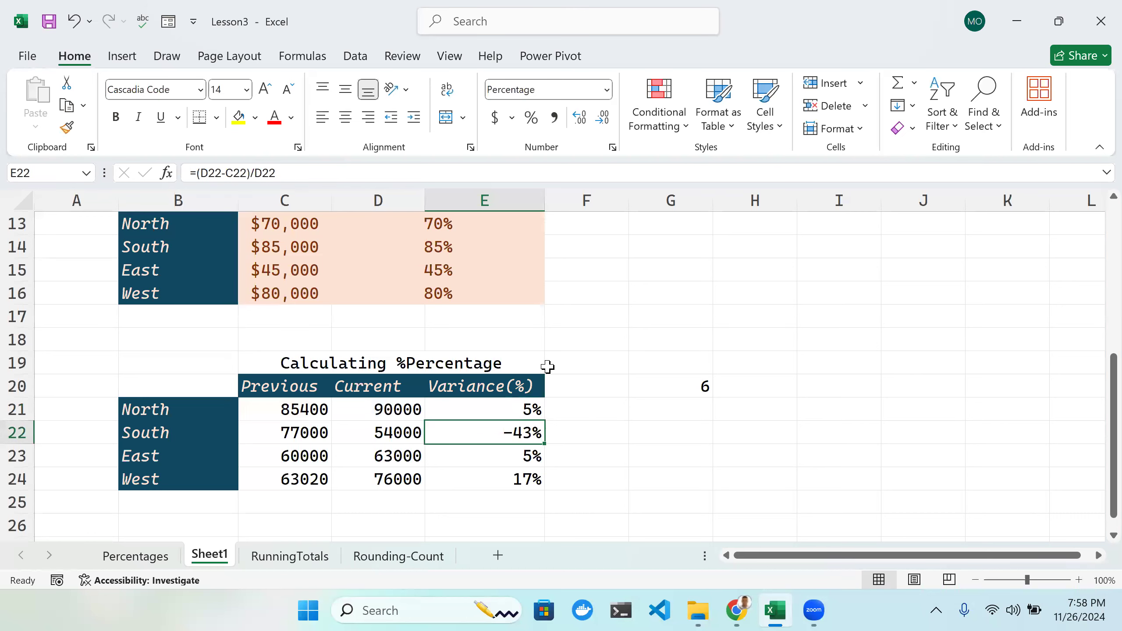
Step: Copy the ABS variance formula from E21 down through E24 for the South, East and West regions
left_click(520, 407)
left_click_drag(544, 420, 545, 492)
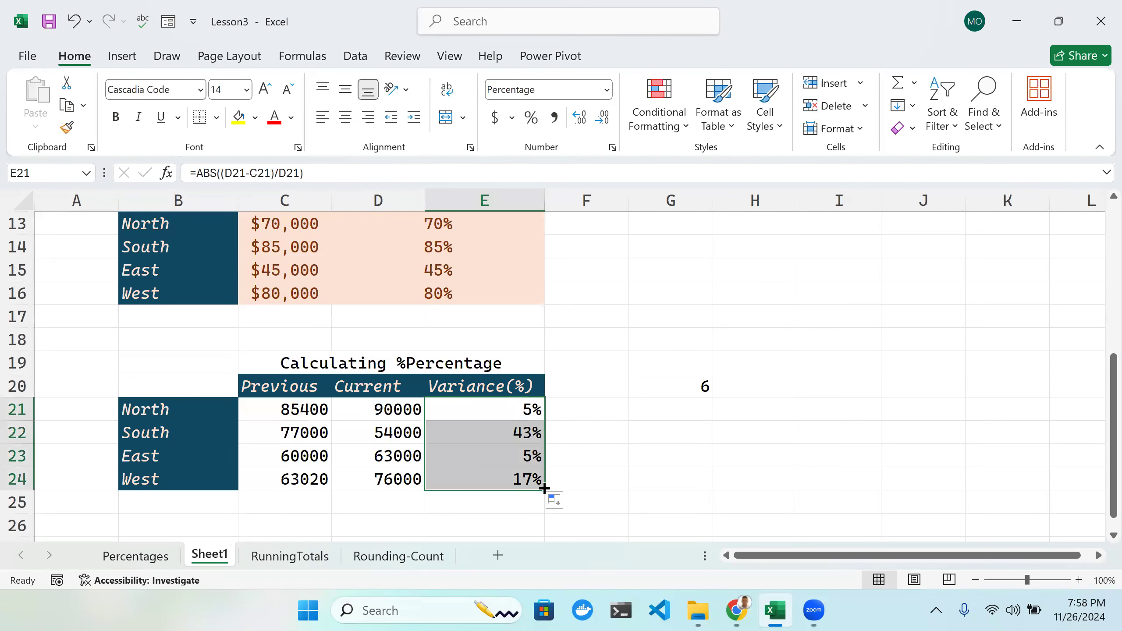
left_click(621, 451)
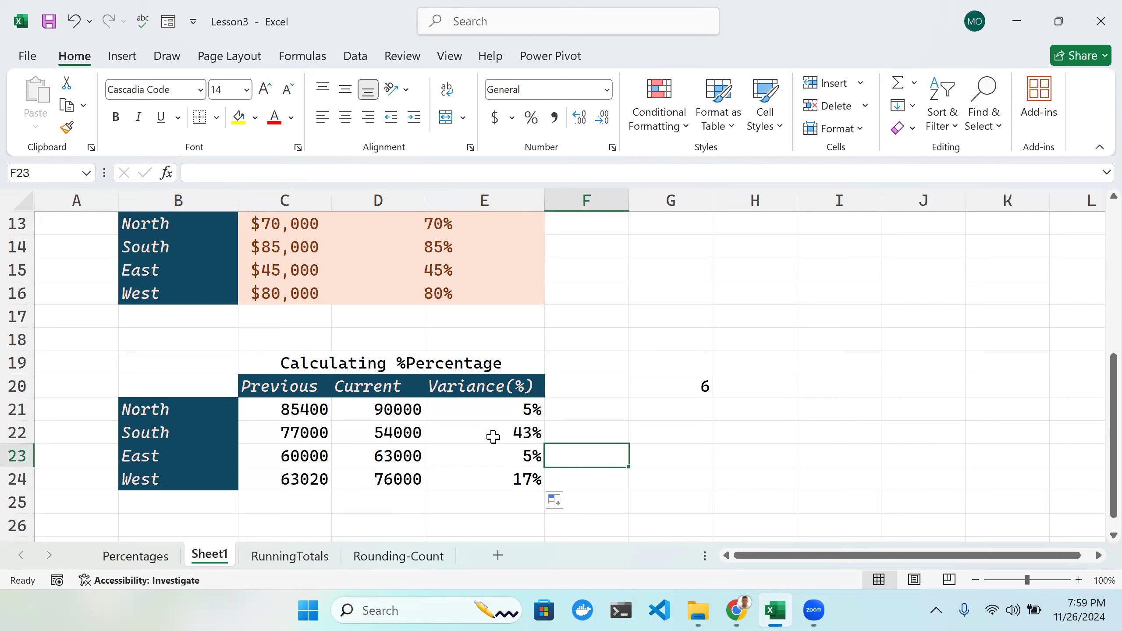
Step: Remove the ABS function from the North variance formula in E21, leaving =(D21-C21)/D21
left_click(524, 435)
left_click(530, 409)
double_click(532, 409)
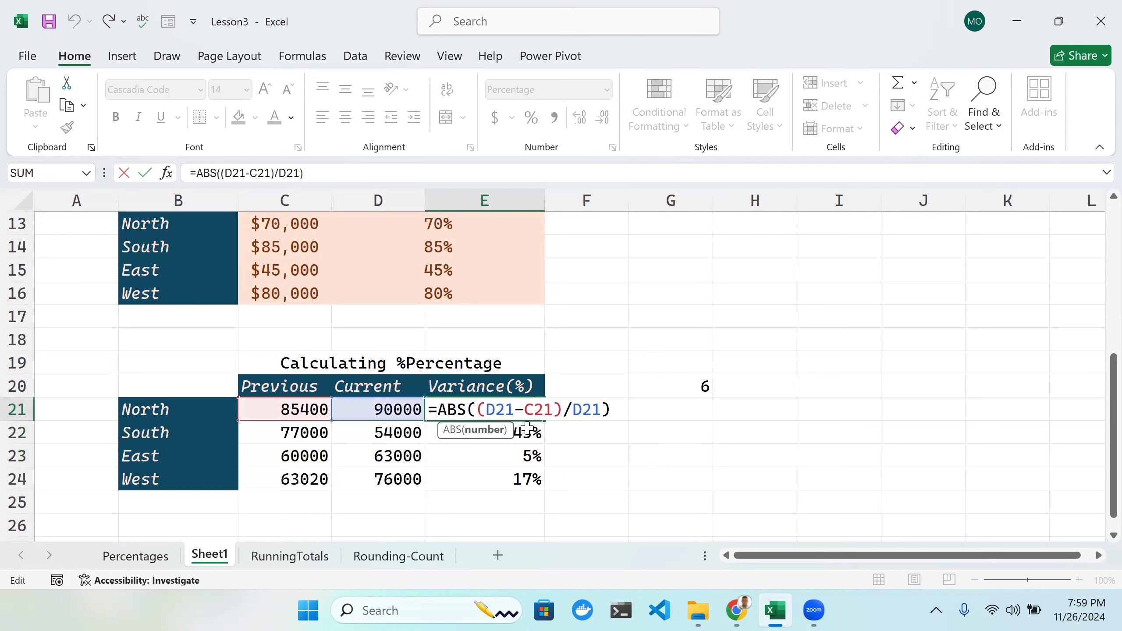
left_click_drag(474, 409, 441, 411)
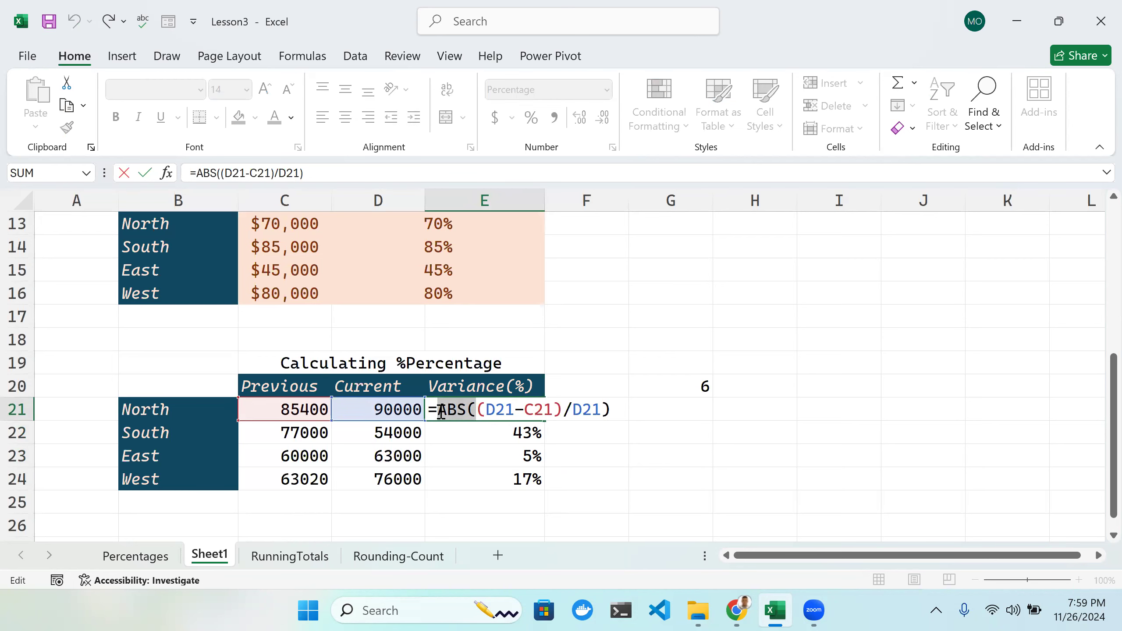
key("BackSpace")
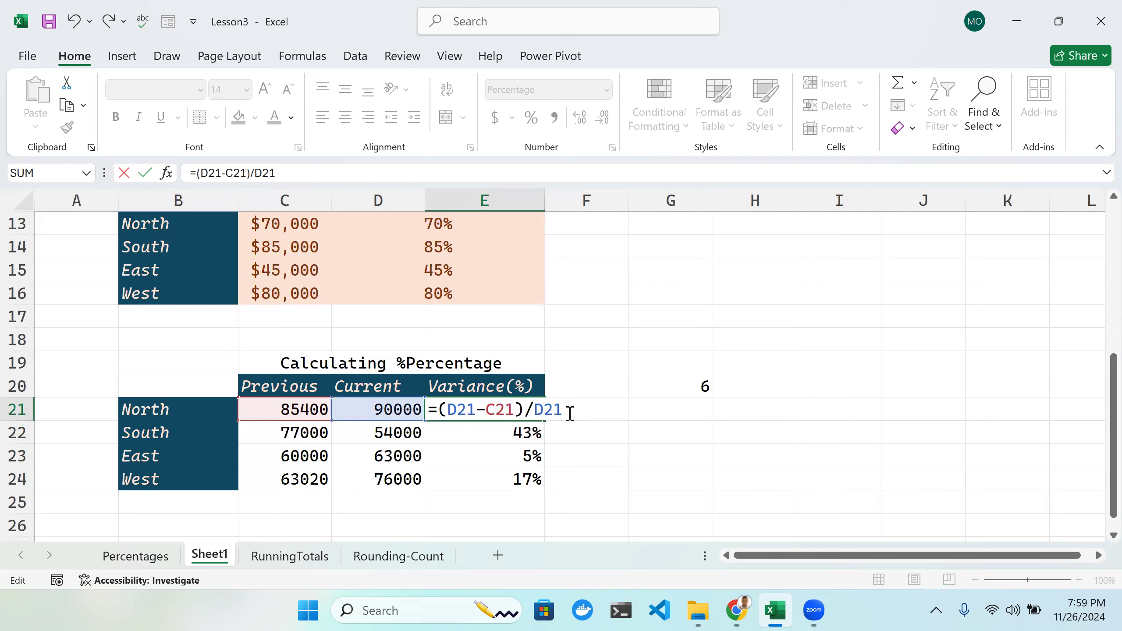
key("Return")
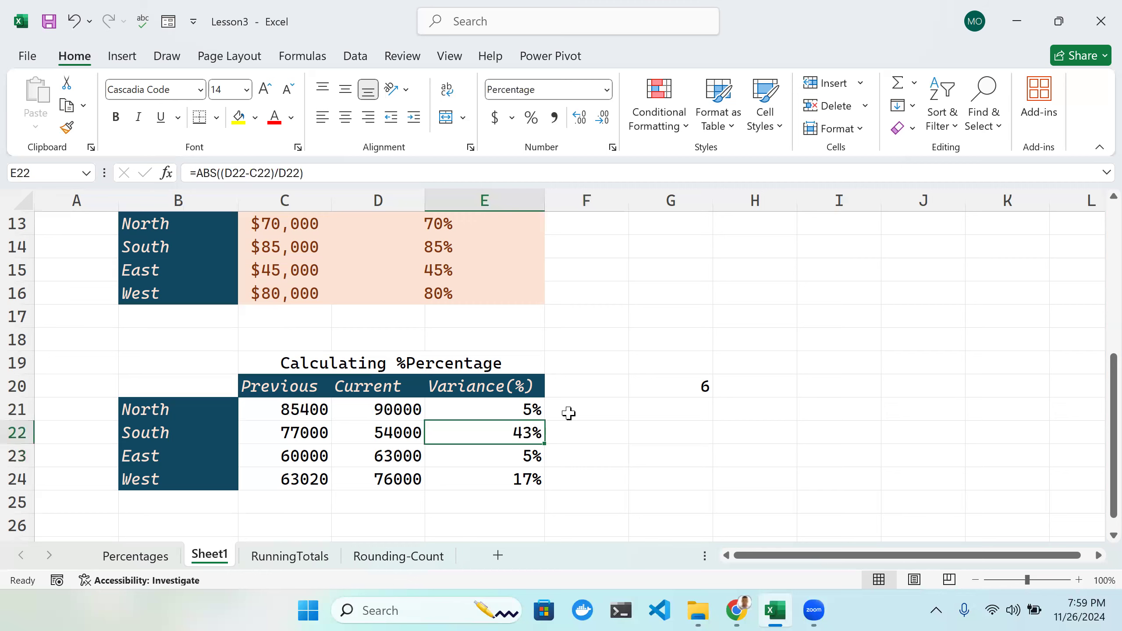
Step: Review the percent distribution and percentage variance tables on the Percentages sheet
scroll(565, 376, "down", 1)
scroll(546, 368, "up", 4)
scroll(549, 369, "down", 4)
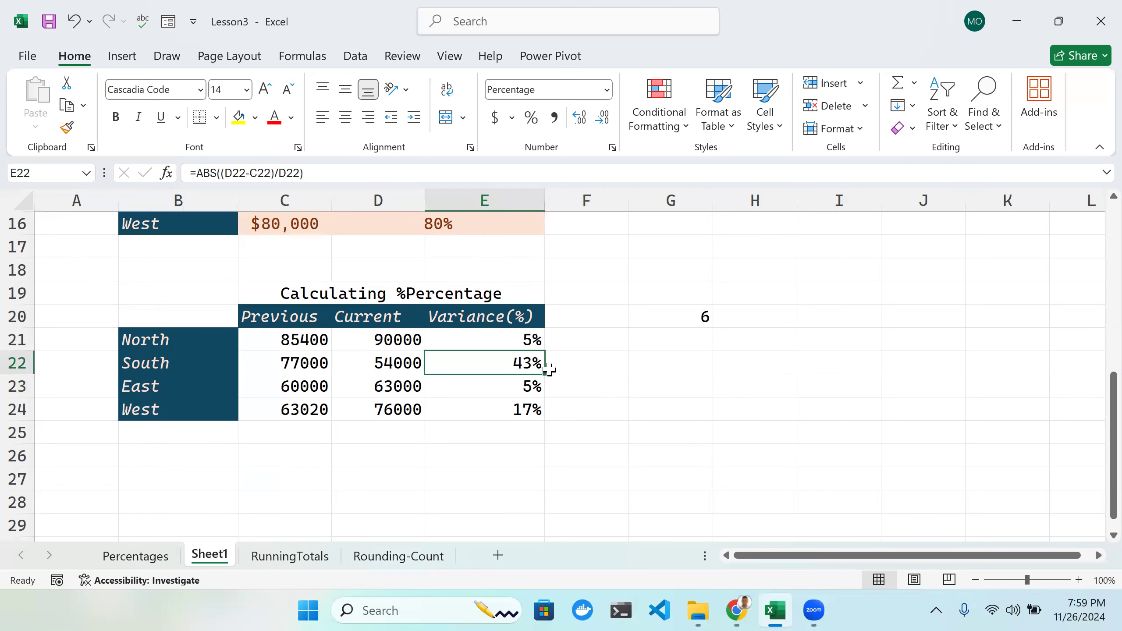
scroll(550, 369, "down", 2)
left_click(153, 558)
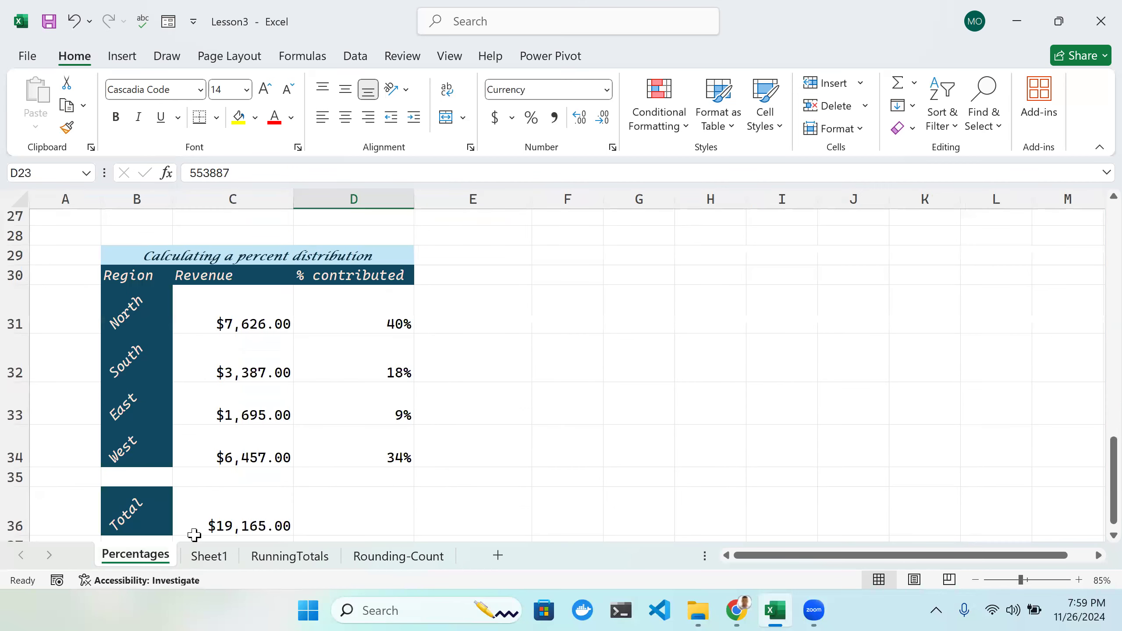
scroll(243, 463, "down", 2)
scroll(243, 463, "up", 2)
scroll(242, 463, "up", 2)
scroll(242, 464, "down", 2)
scroll(250, 422, "up", 2)
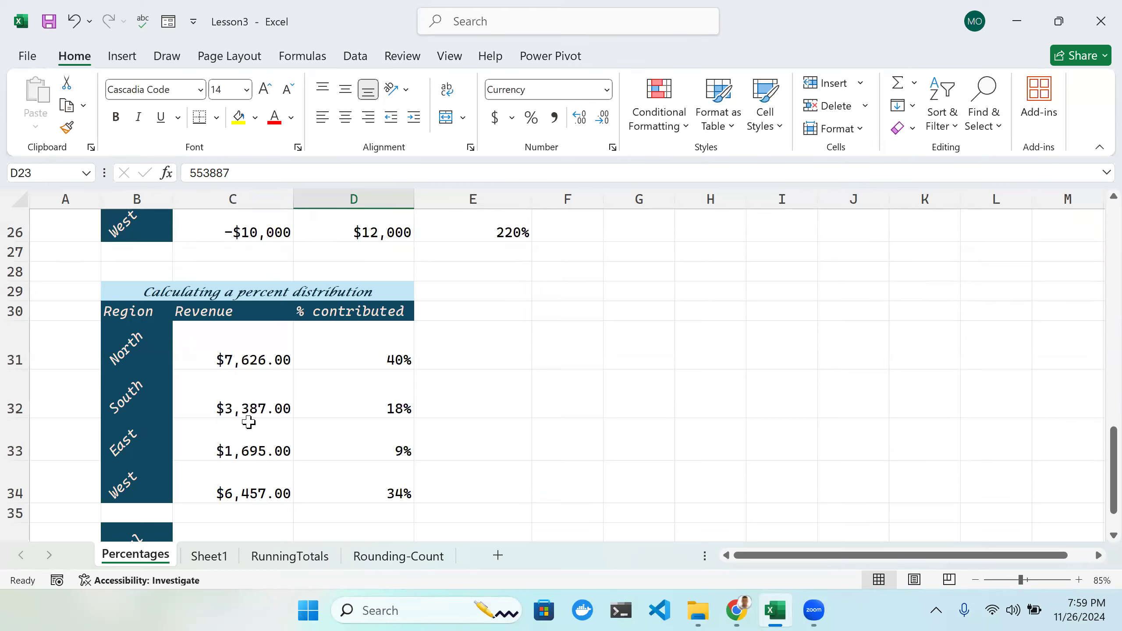
scroll(289, 385, "up", 3)
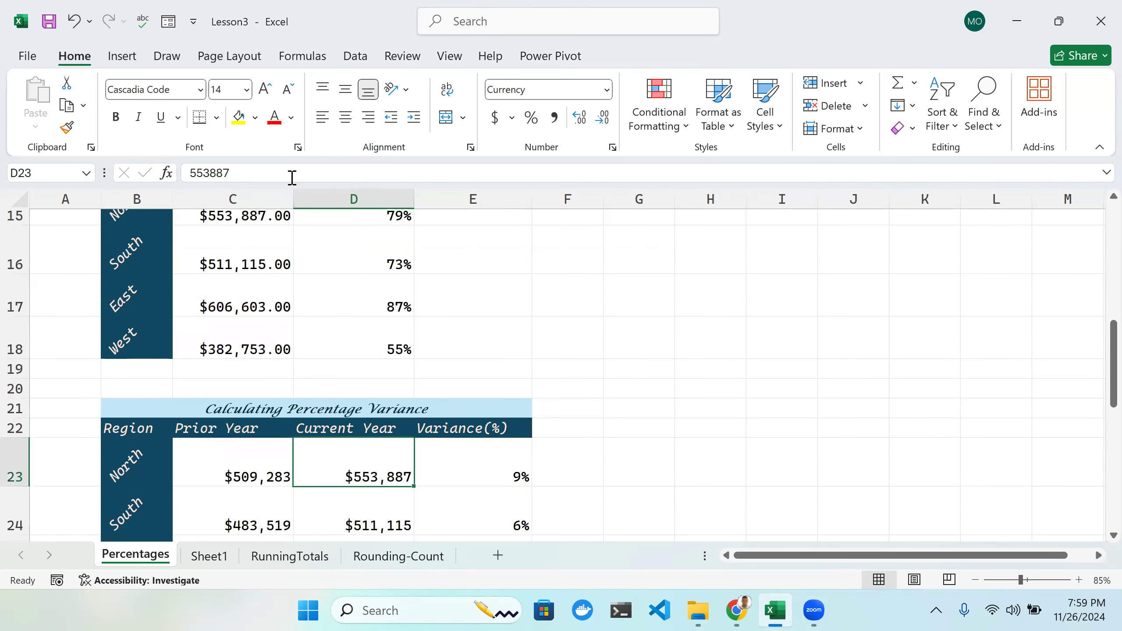
scroll(413, 298, "down", 3)
scroll(498, 345, "up", 2)
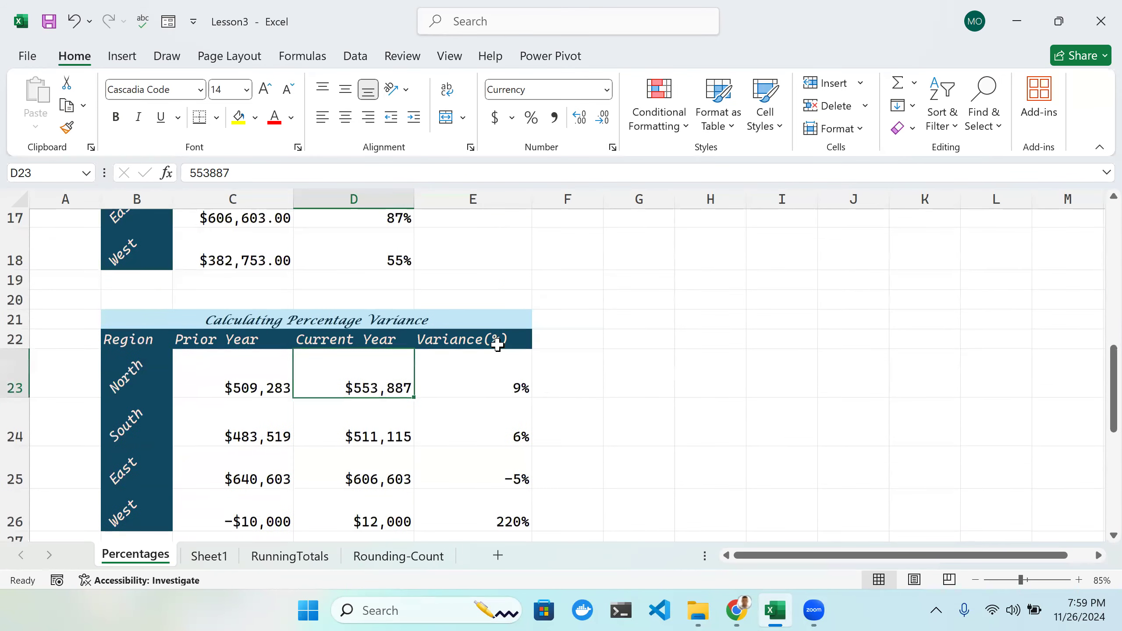
Step: On Sheet1, insert two blank rows at row 18, between the common goal table and the variance table
left_click(208, 556)
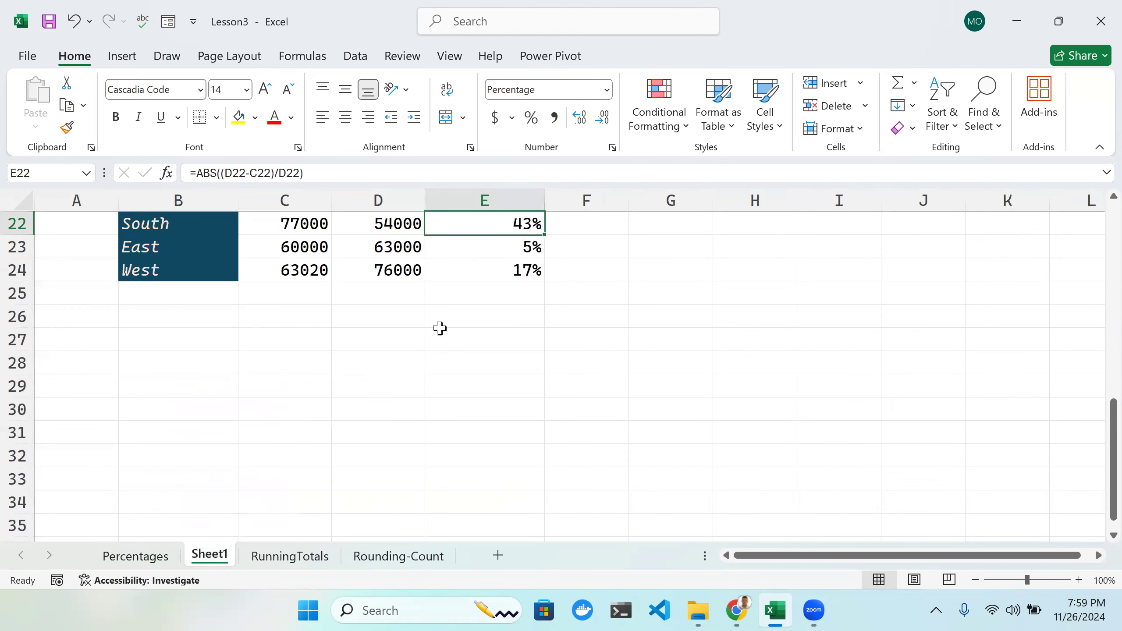
scroll(438, 328, "up", 4)
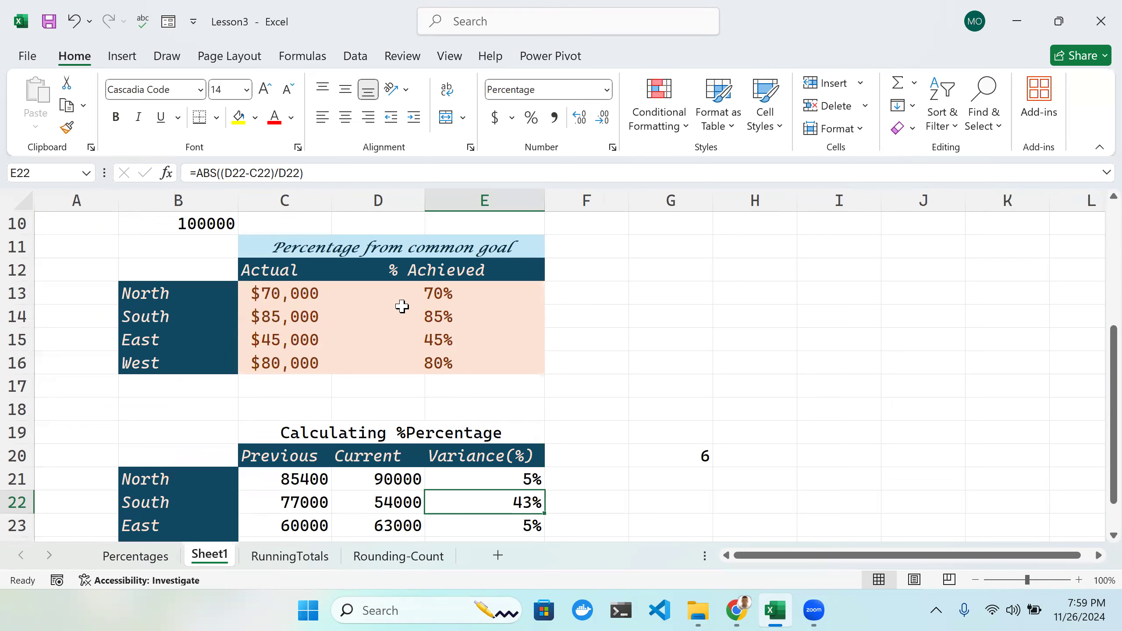
left_click(376, 408)
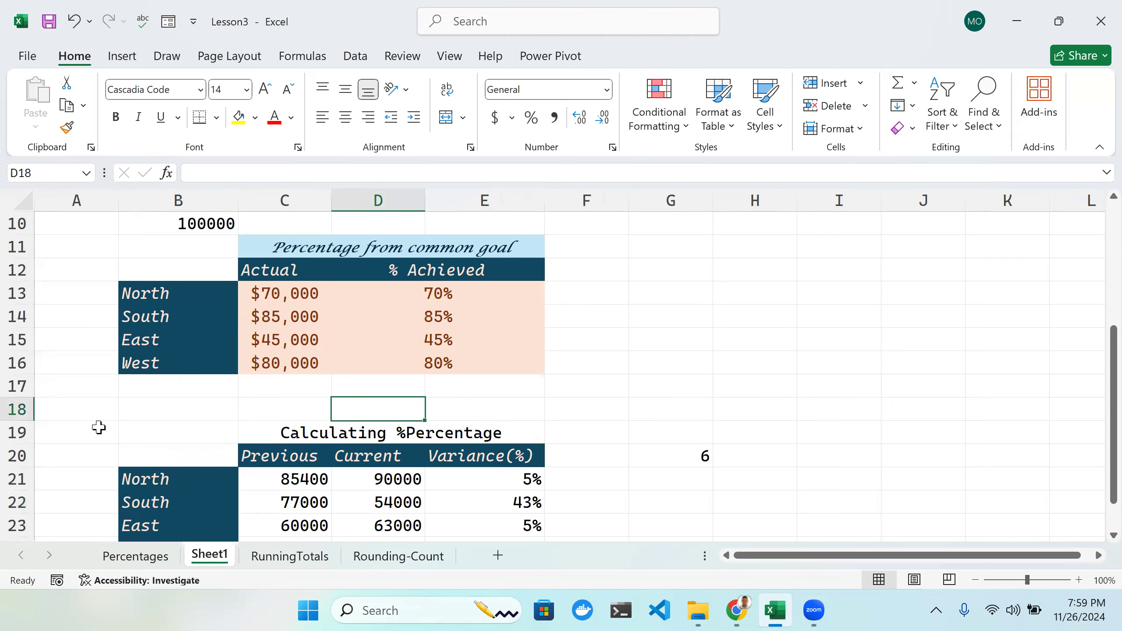
left_click(18, 410)
right_click(18, 411)
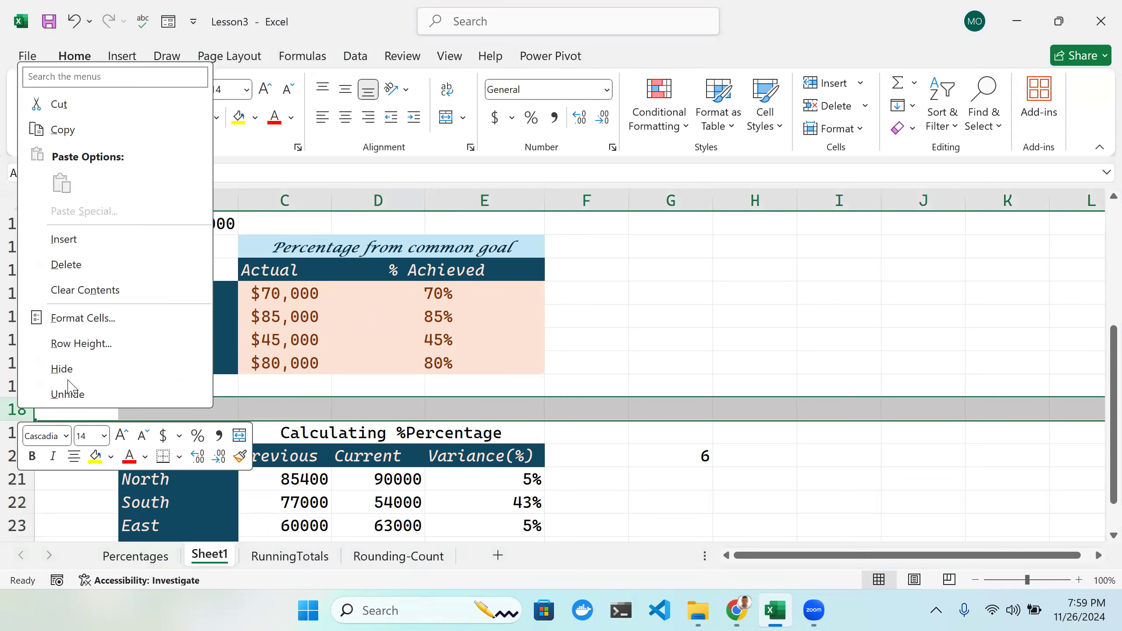
left_click(64, 240)
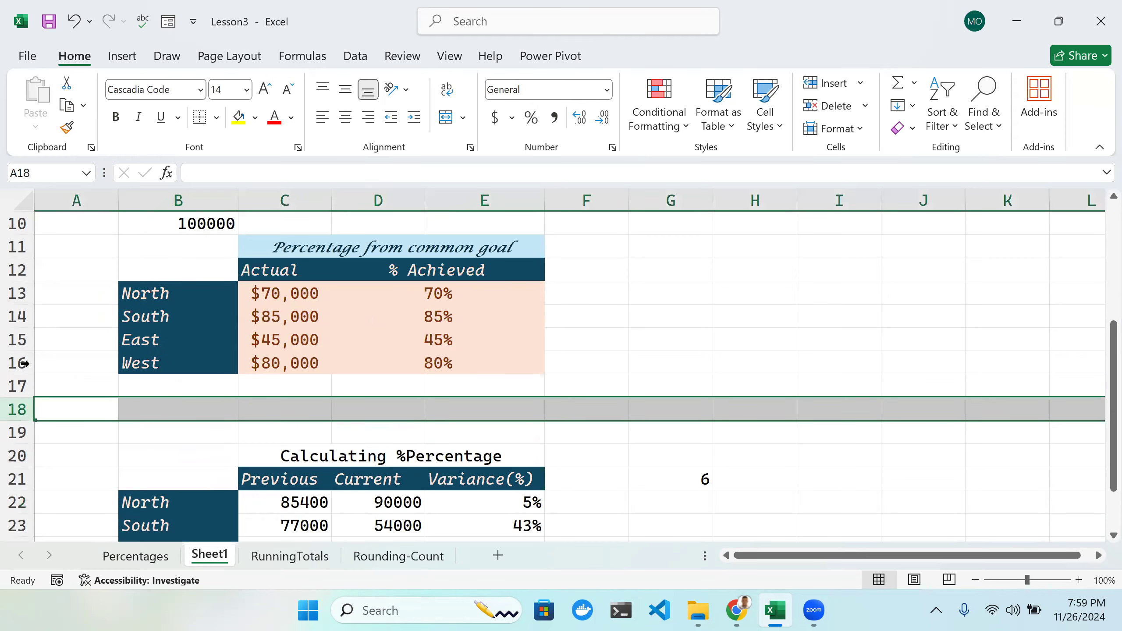
right_click(26, 414)
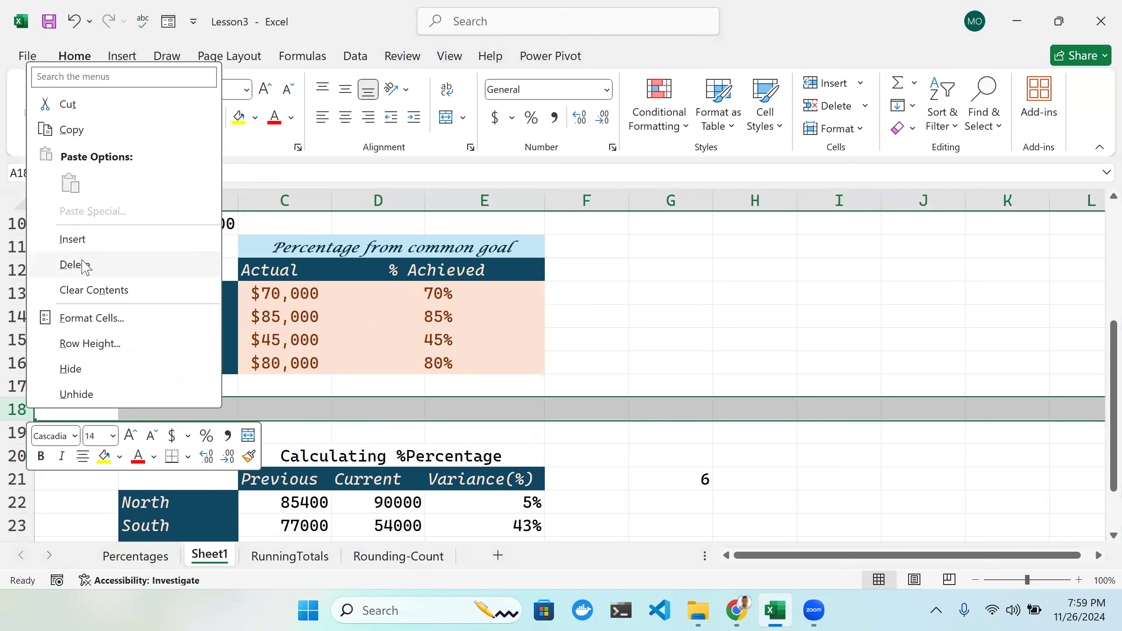
left_click(87, 239)
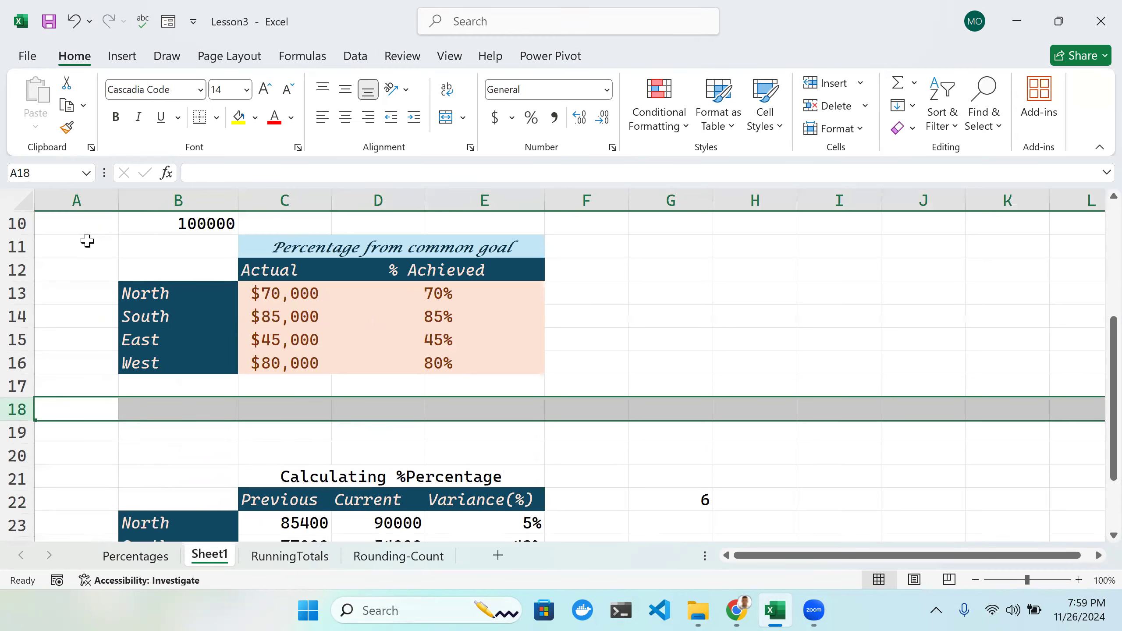
Step: Add the row label Total in B17, directly below West in the common goal table
left_click(411, 389)
left_click(272, 382)
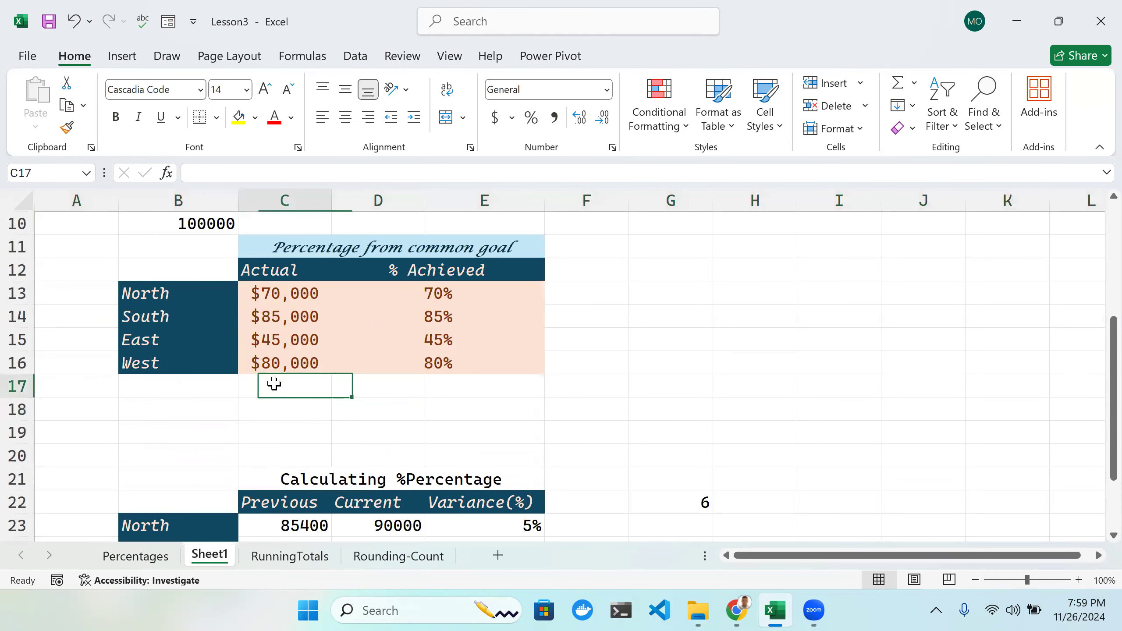
left_click(224, 385)
type("=j")
key("BackSpace")
key("BackSpace")
key("BackSpace")
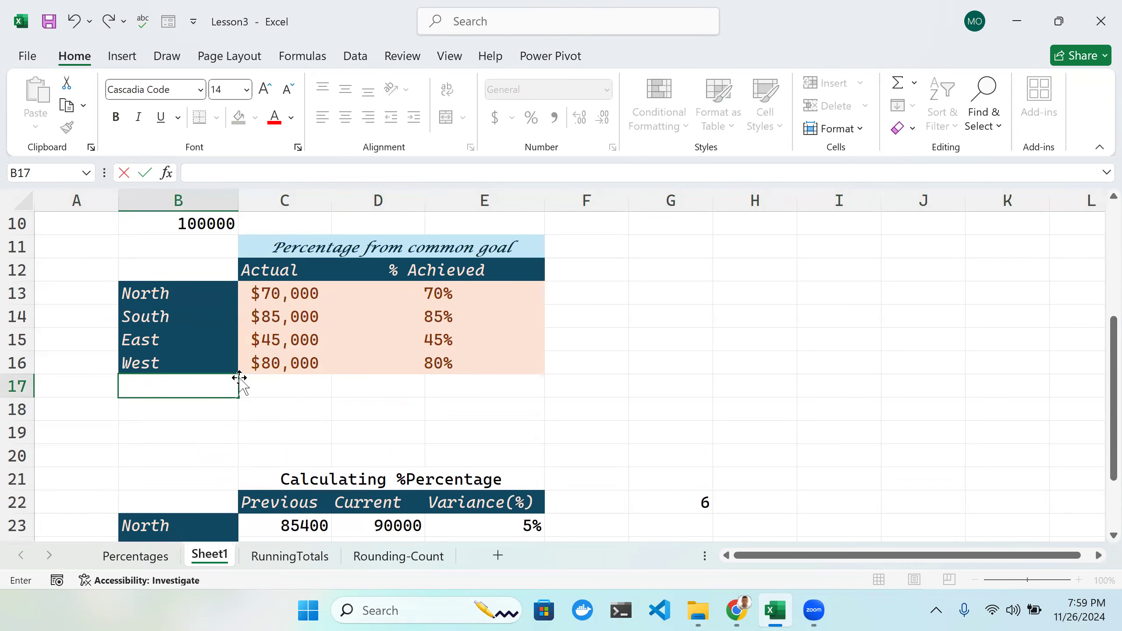
type("Total")
key("Tab")
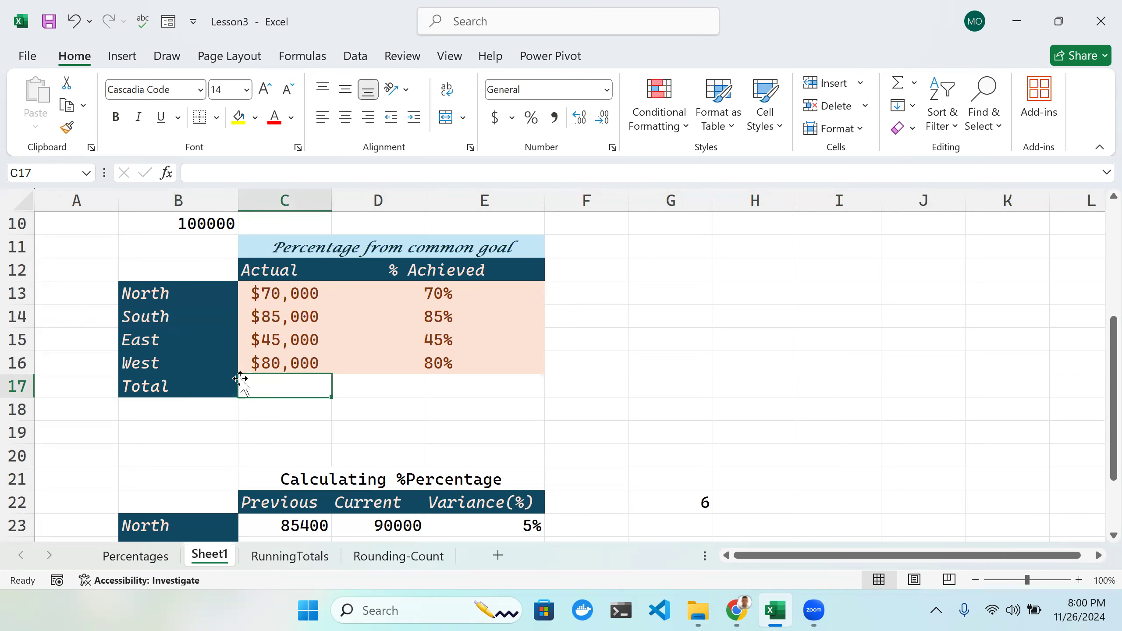
Step: Sum the regions' actual values in C17 with the formula =SUM(C13:C16)
type("=")
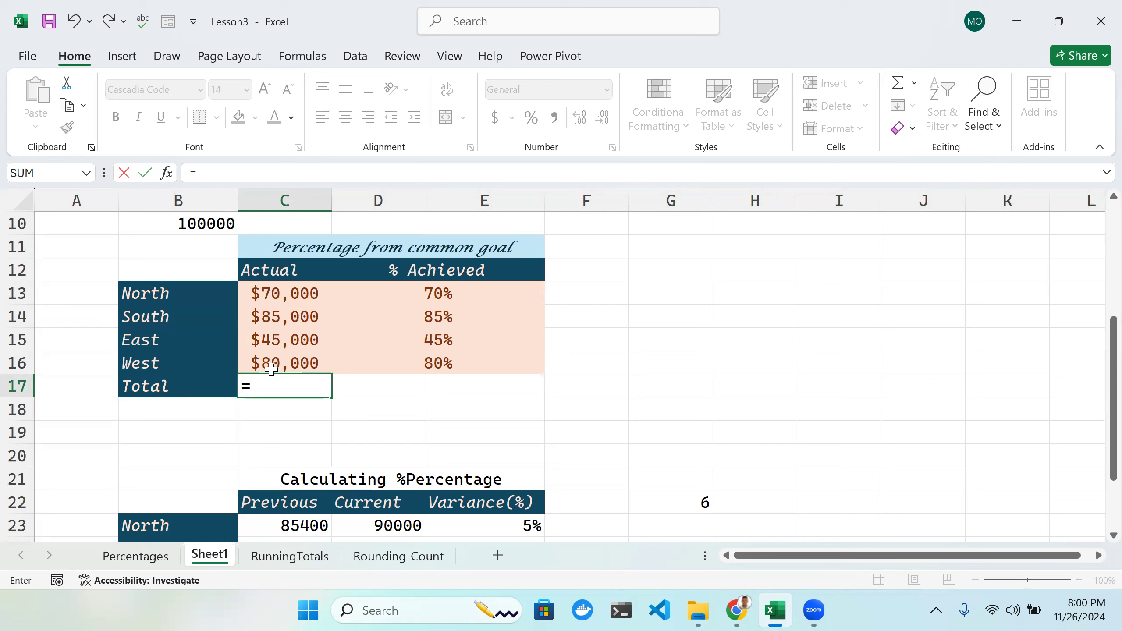
type("SUM")
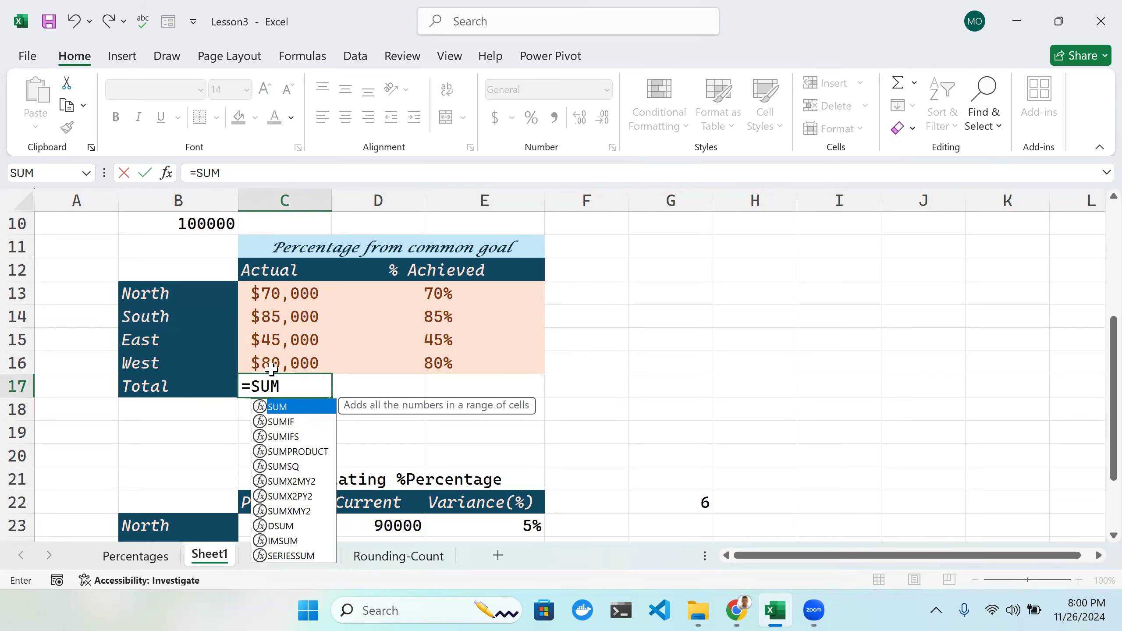
type("(")
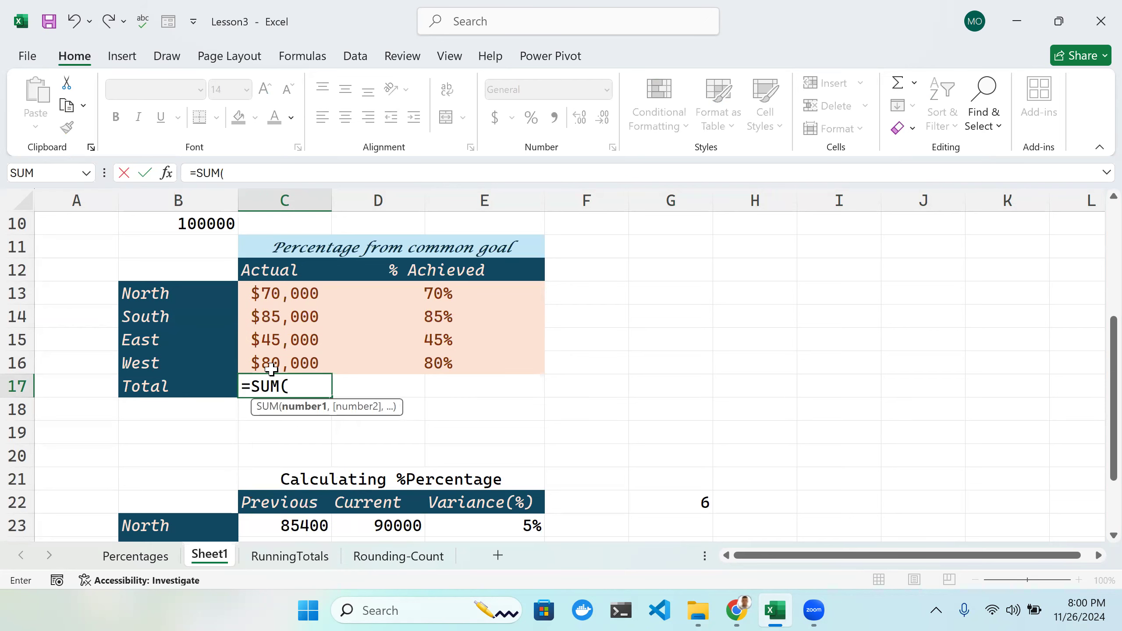
left_click(292, 295)
left_click_drag(292, 296, 290, 359)
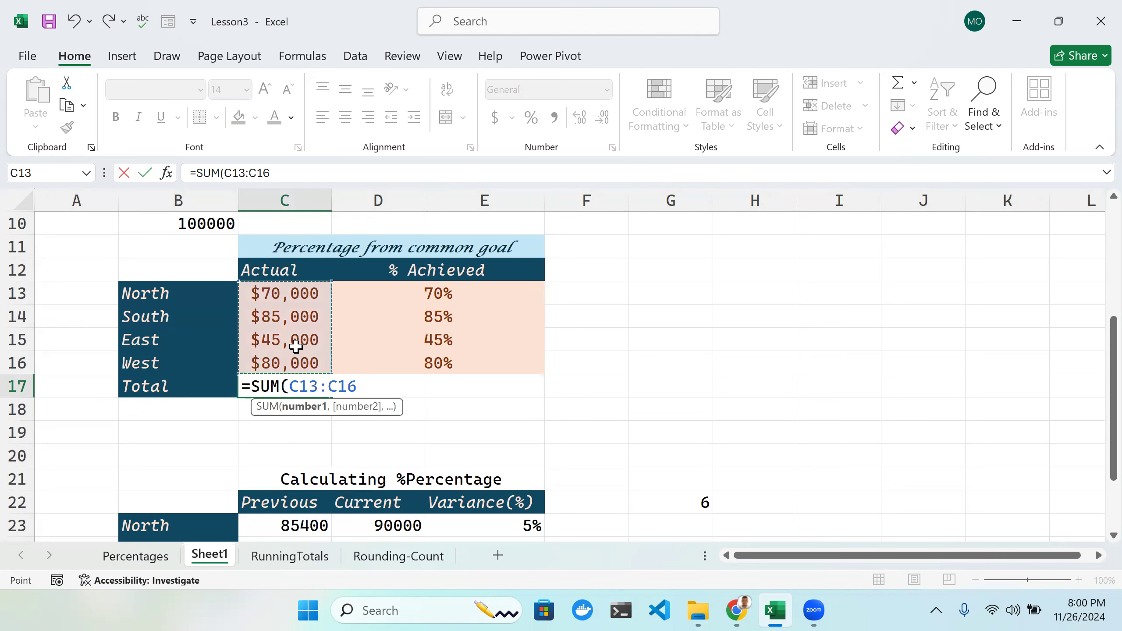
type(")")
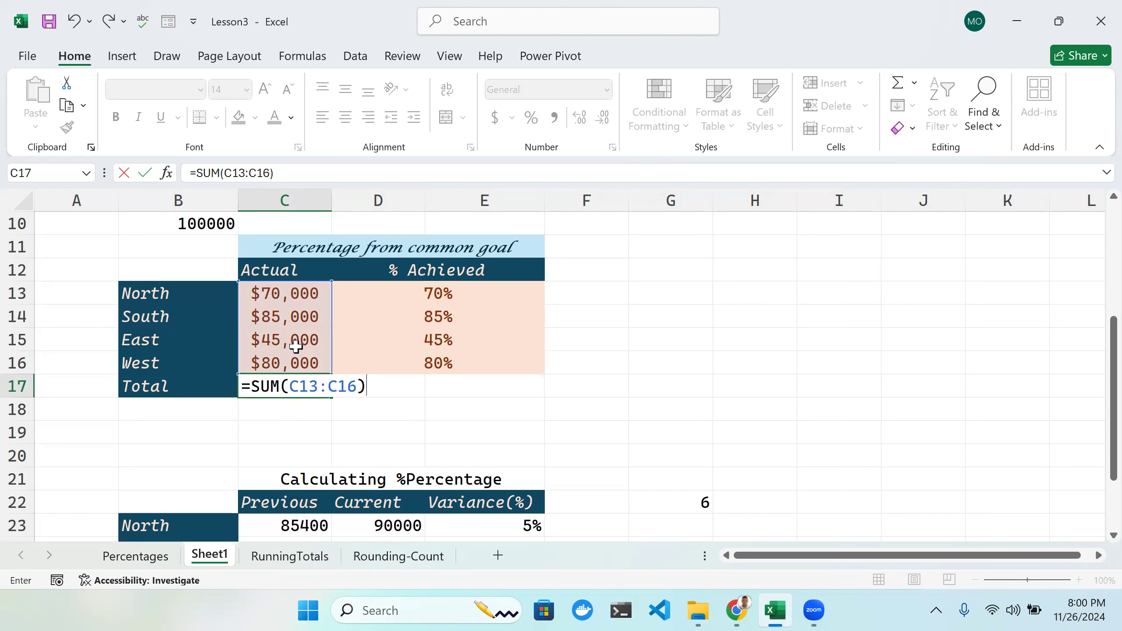
key("Return")
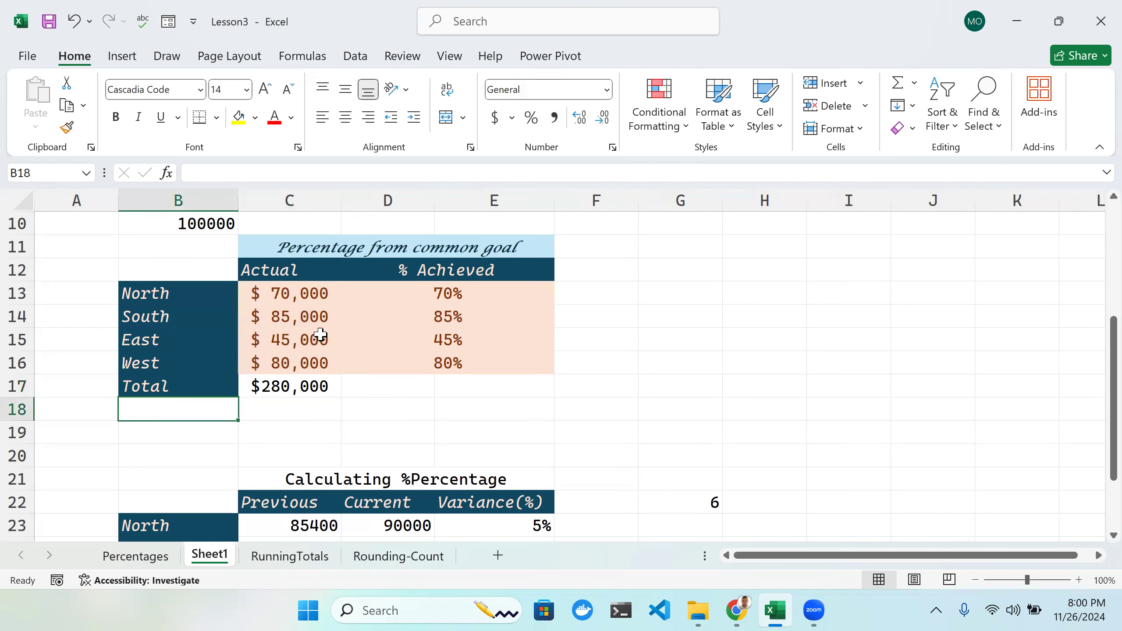
Step: Add the header Regional(%) in F12 beside % Achieved and fit column F's width to it
left_click(281, 415)
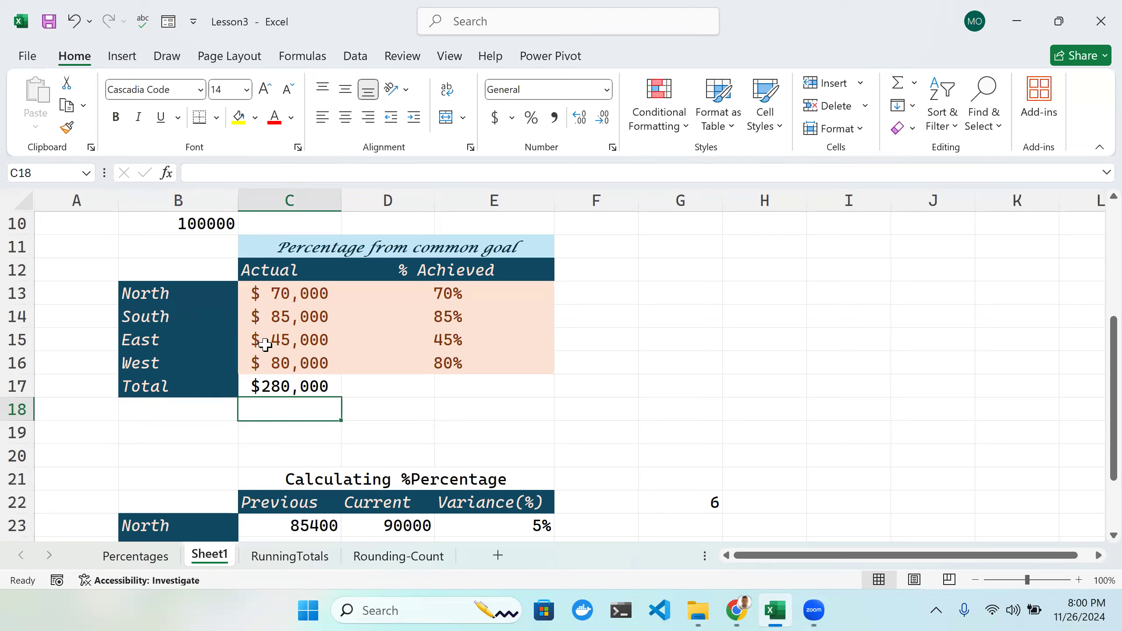
left_click(588, 274)
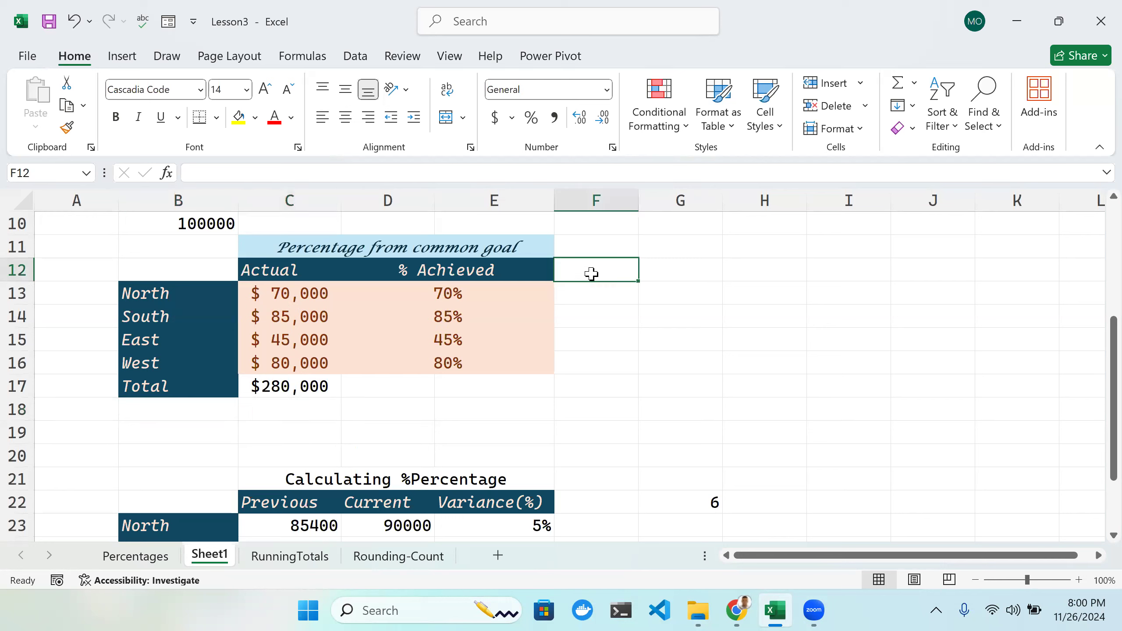
left_click(532, 275)
key("Right")
type("P")
key("BackSpace")
type("Regional")
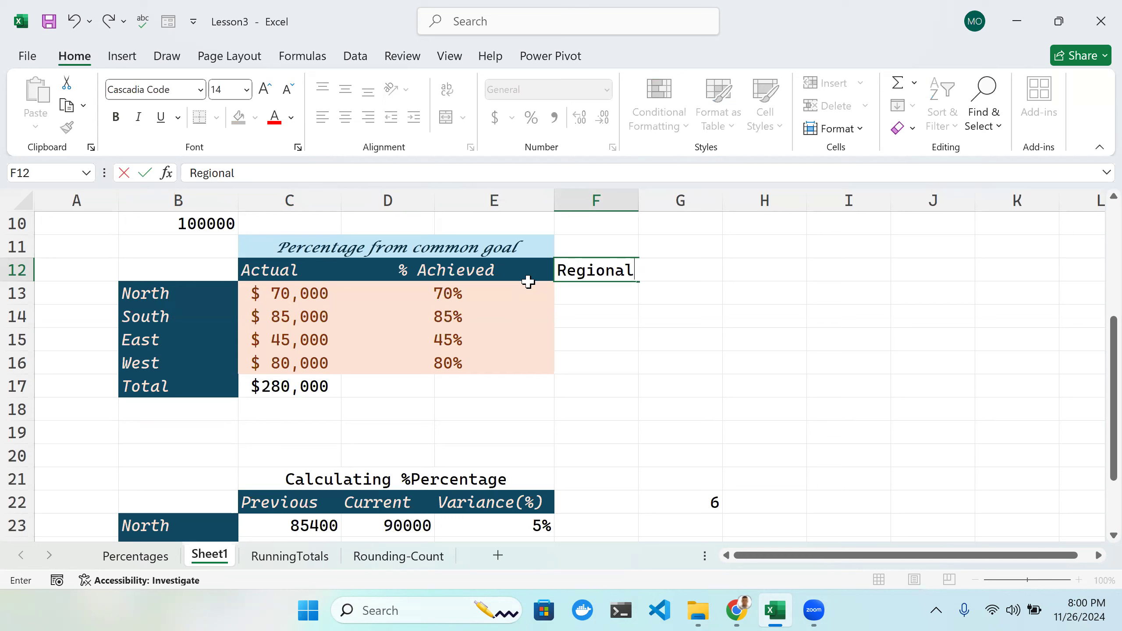
type("%")
type("(")
key("Return")
left_click(597, 199)
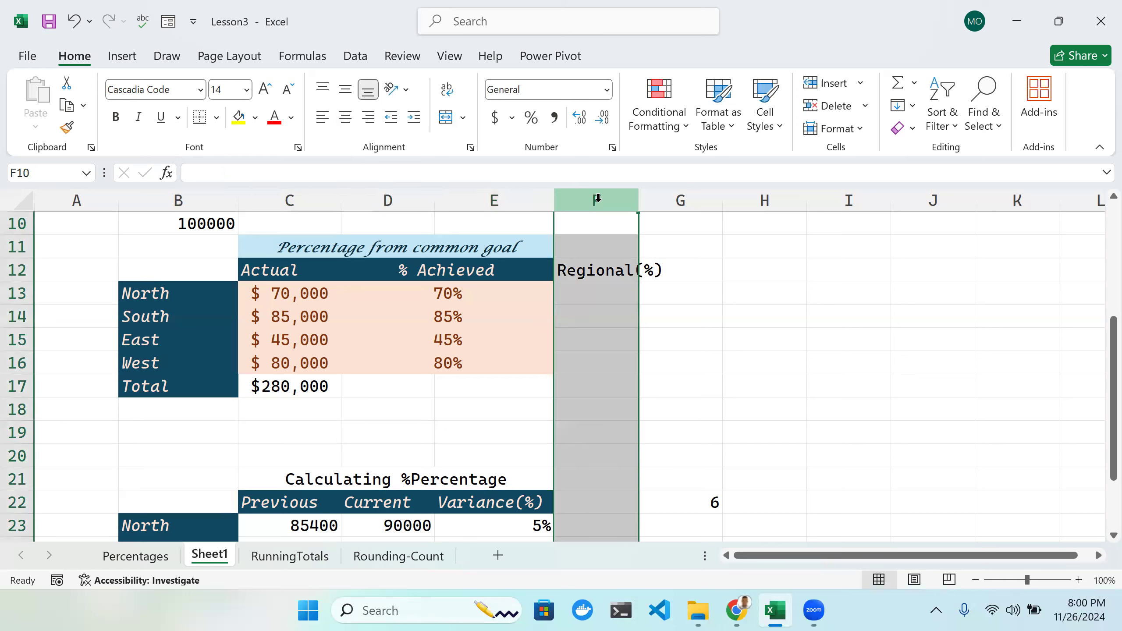
double_click(637, 198)
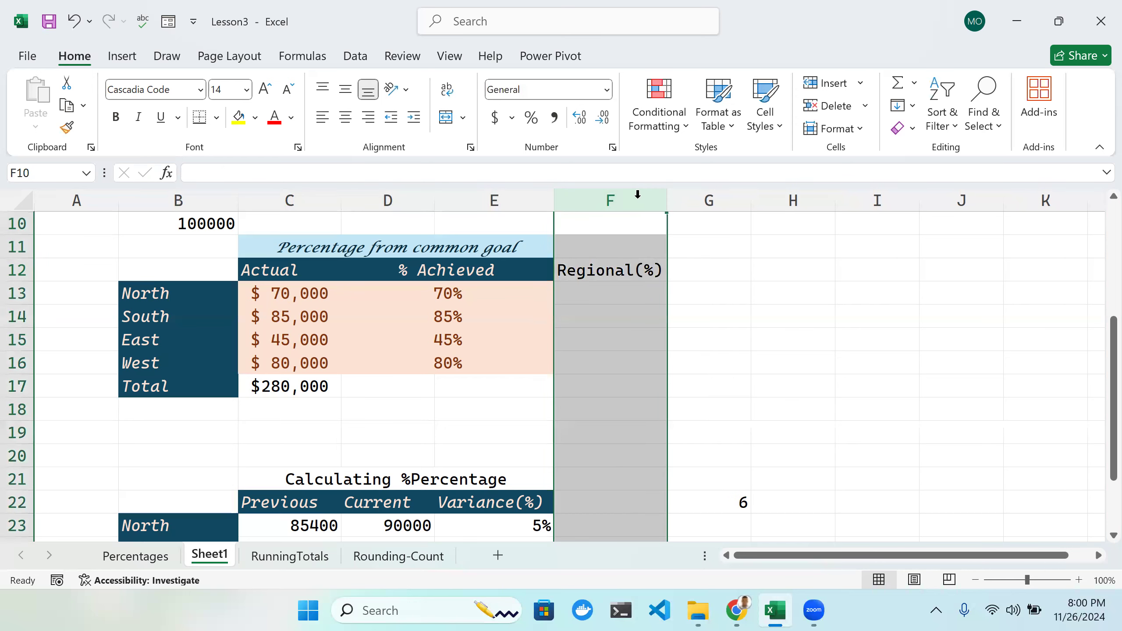
Step: Calculate North's share of the total in F13 with the formula =C13/C17
left_click(623, 290)
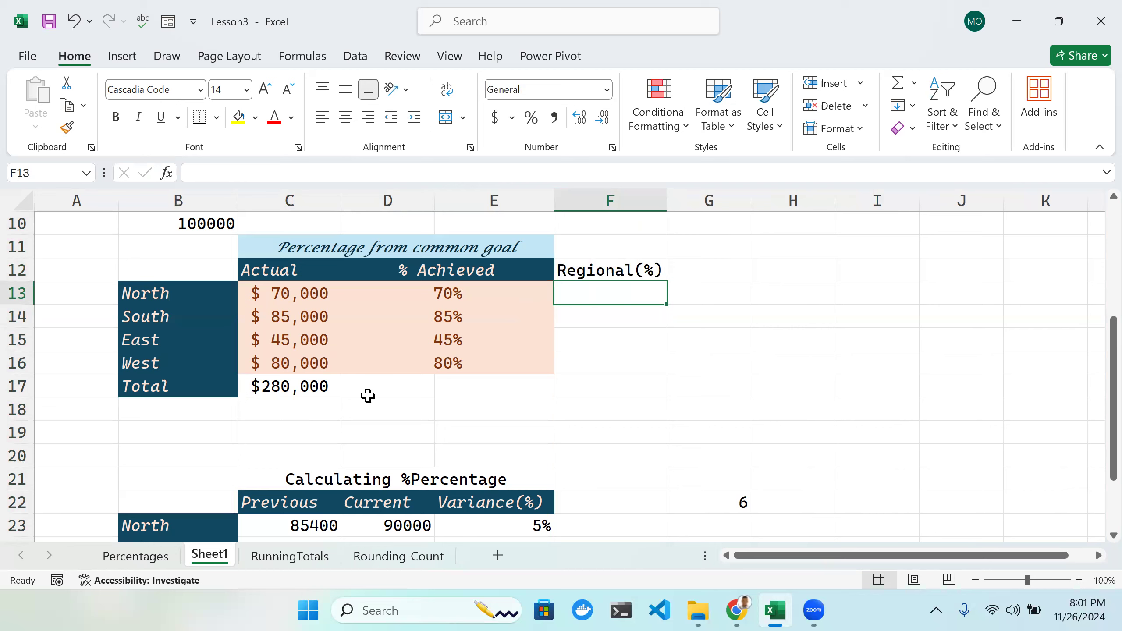
double_click(575, 294)
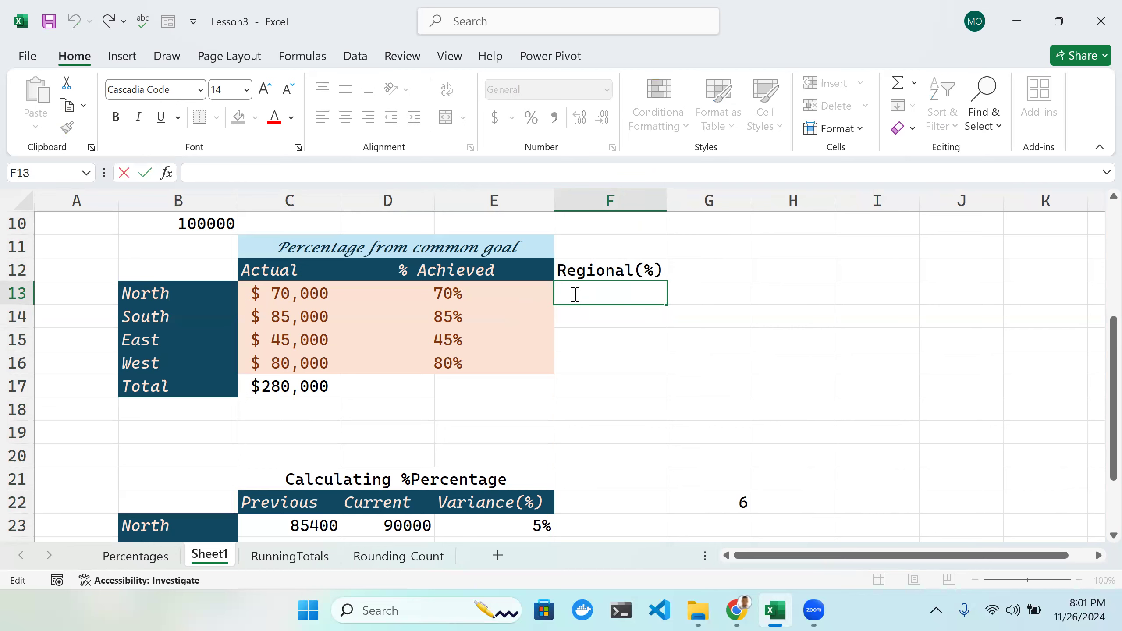
type("=")
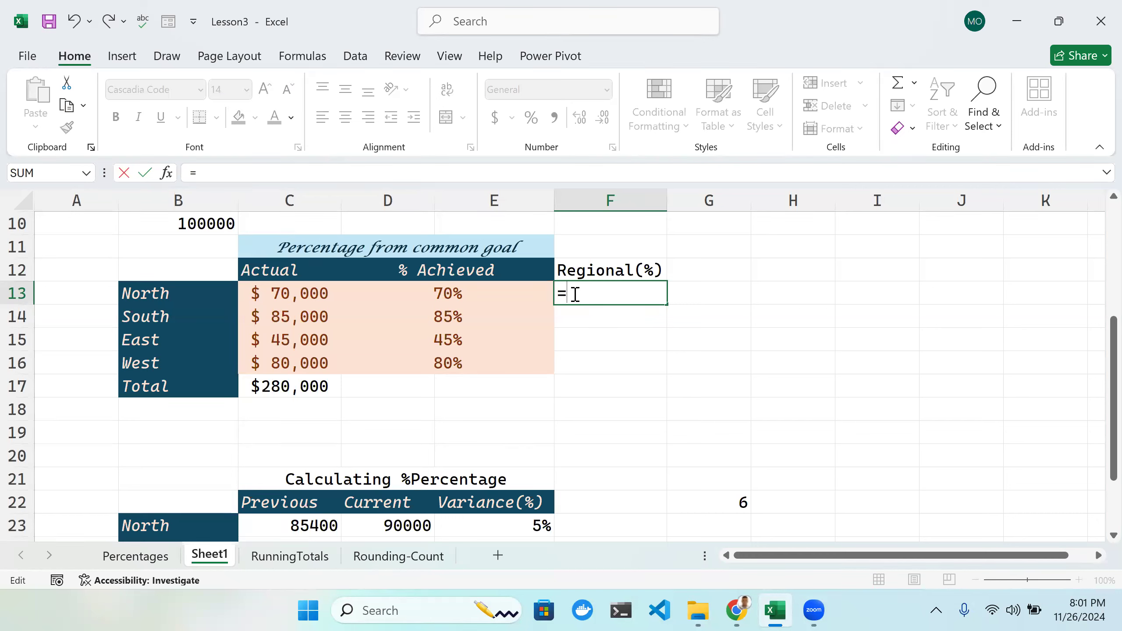
left_click(314, 295)
type("/")
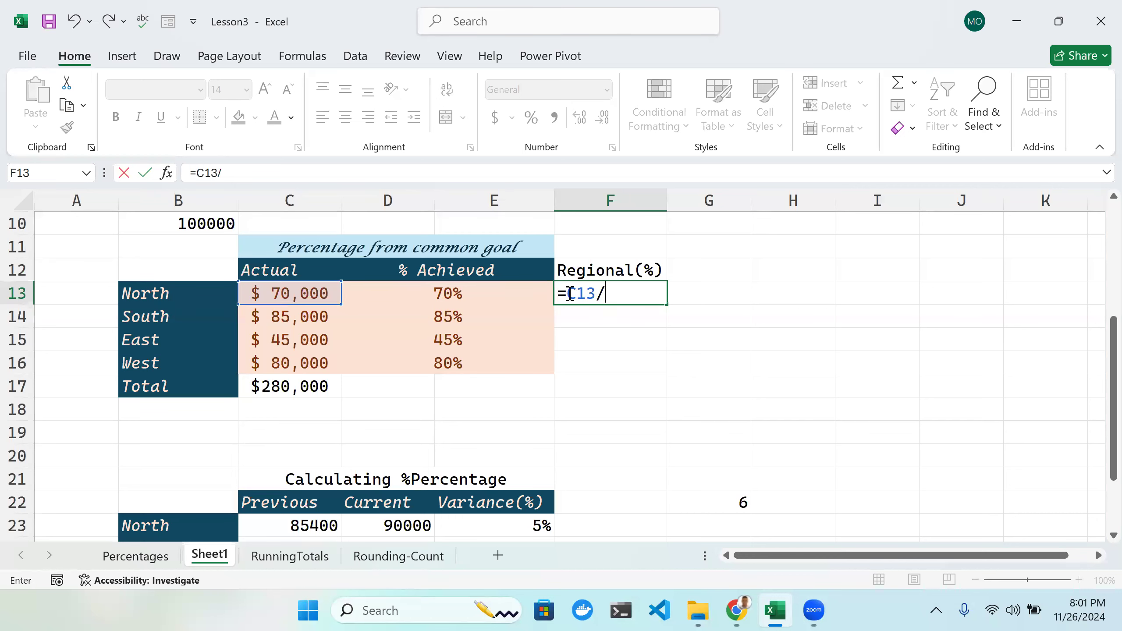
left_click(307, 380)
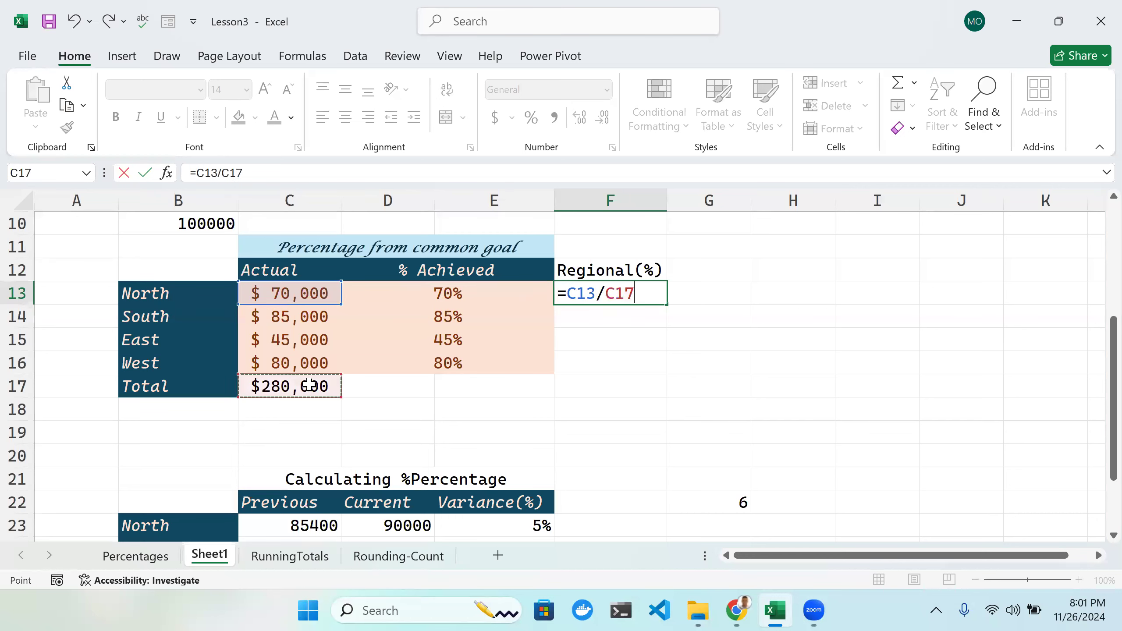
type(")")
key("Return")
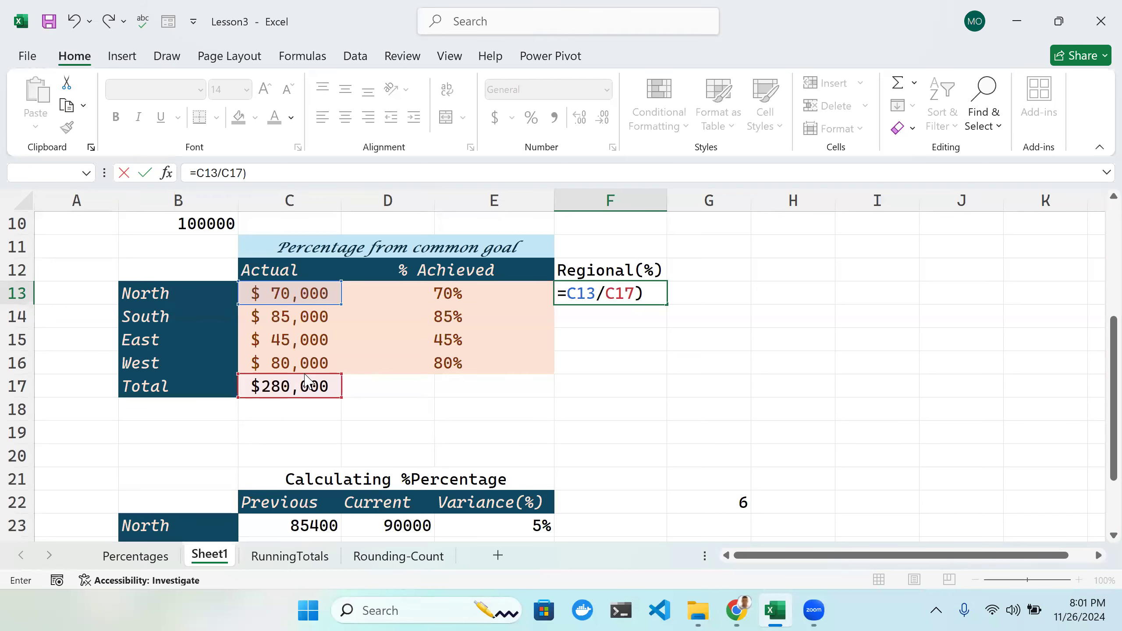
left_click(540, 370)
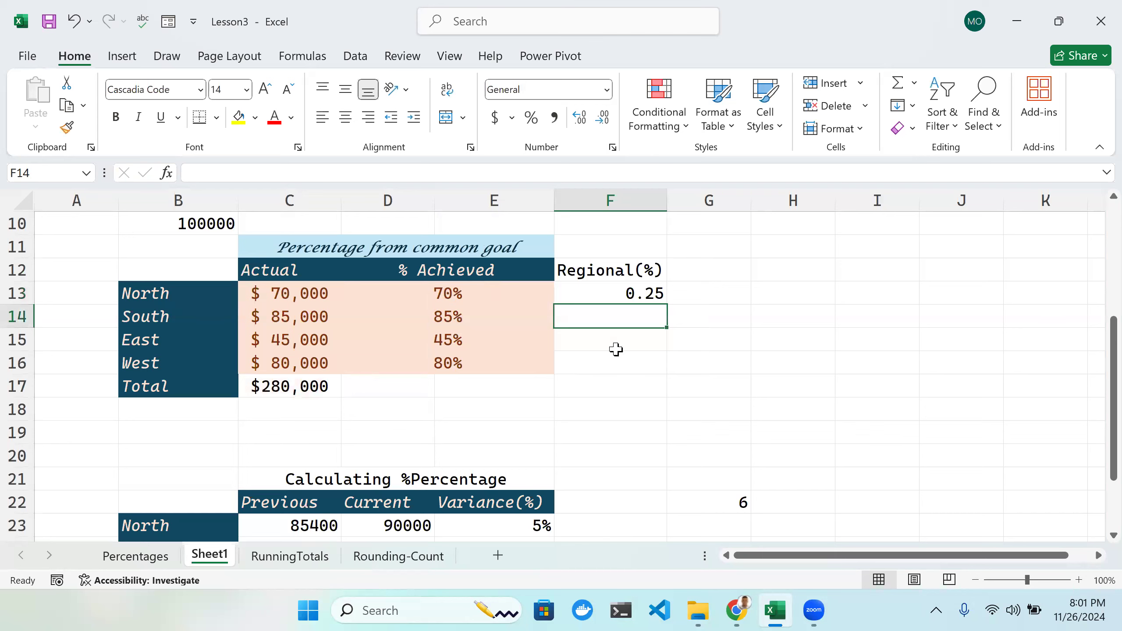
double_click(647, 293)
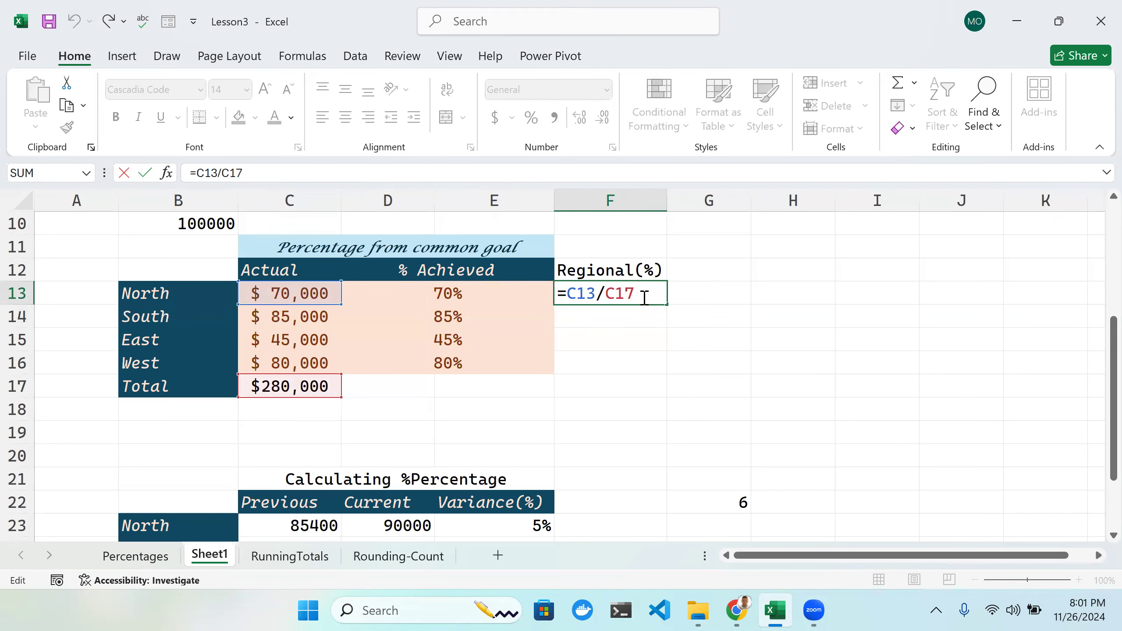
key("Return")
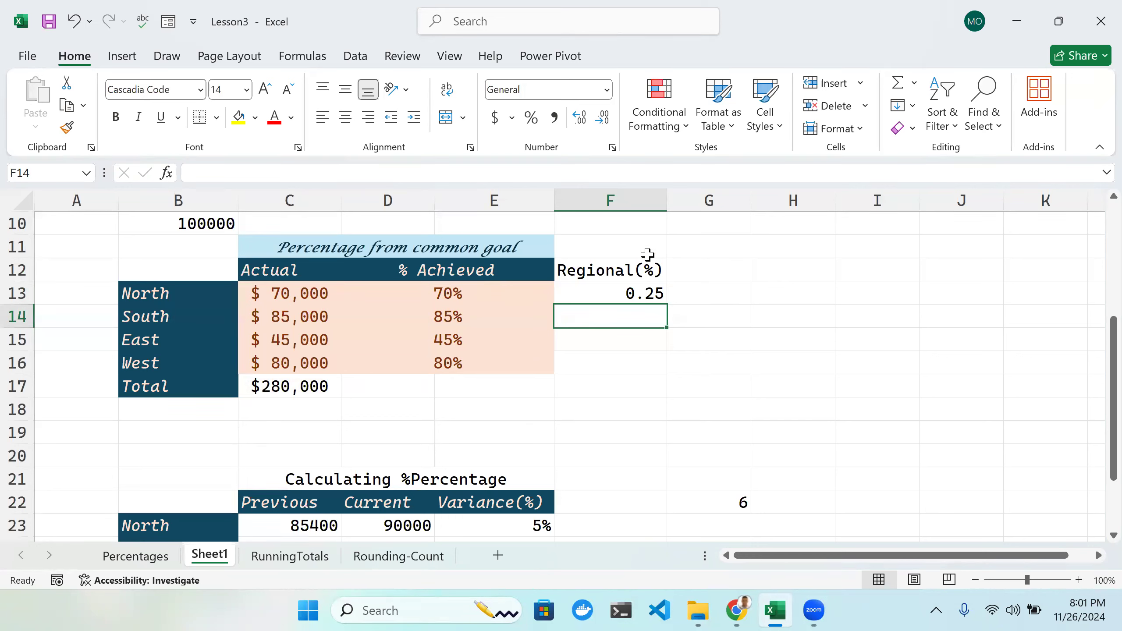
Step: Change the divisor in F13 to a sum of the regions' actual values, giving =C13/SUM(C13:C16)
left_click(649, 294)
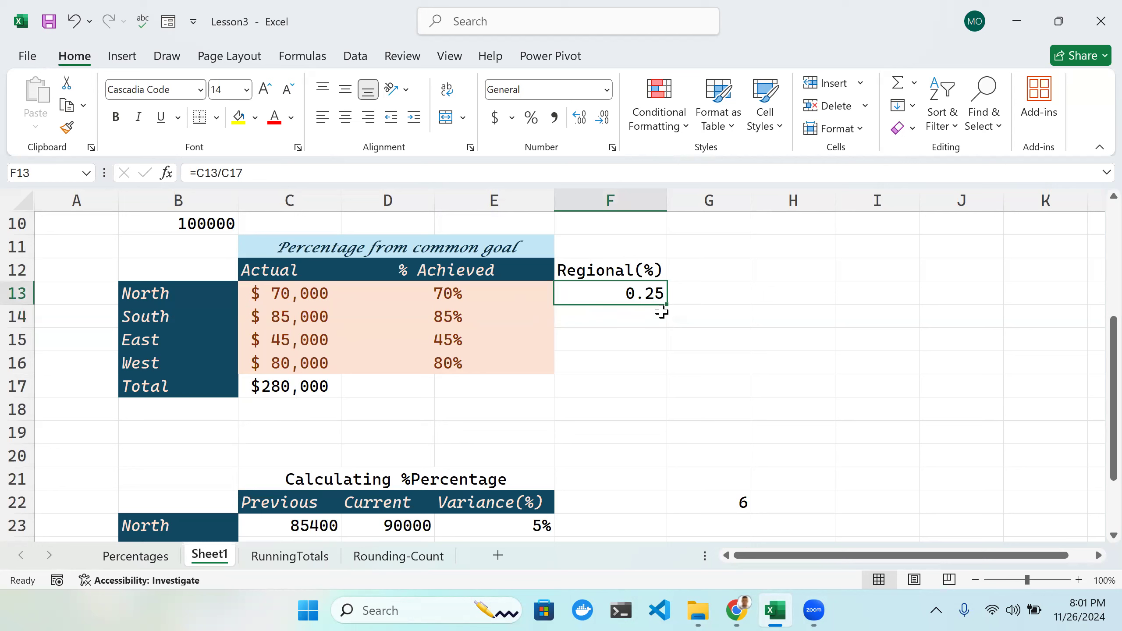
double_click(632, 297)
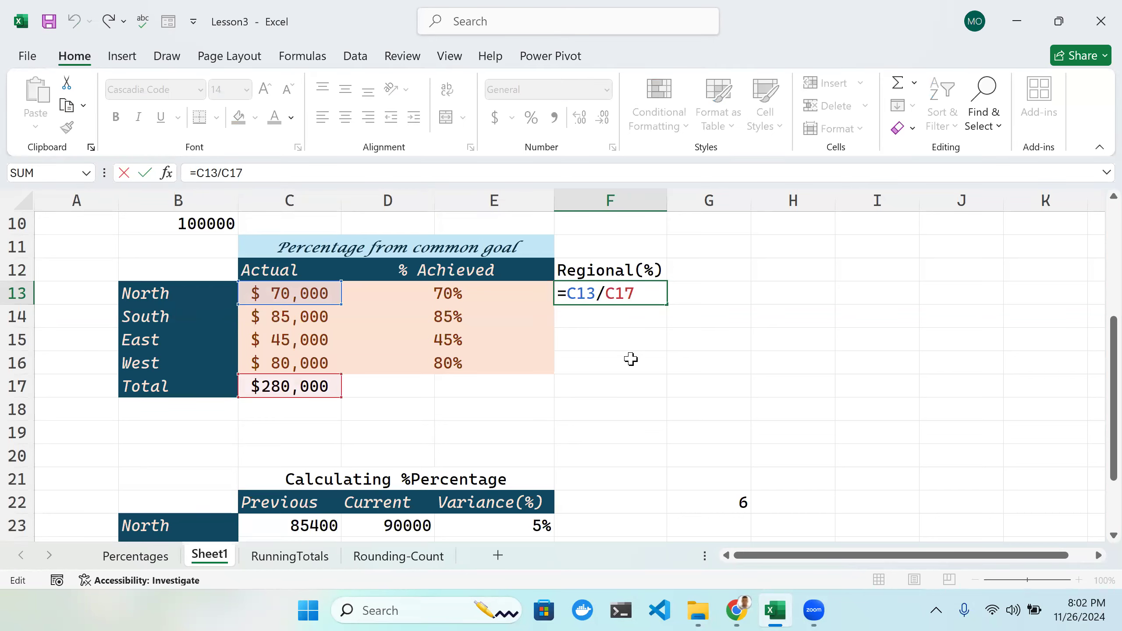
key("BackSpace")
key("BackSpace")
key("BackSpace")
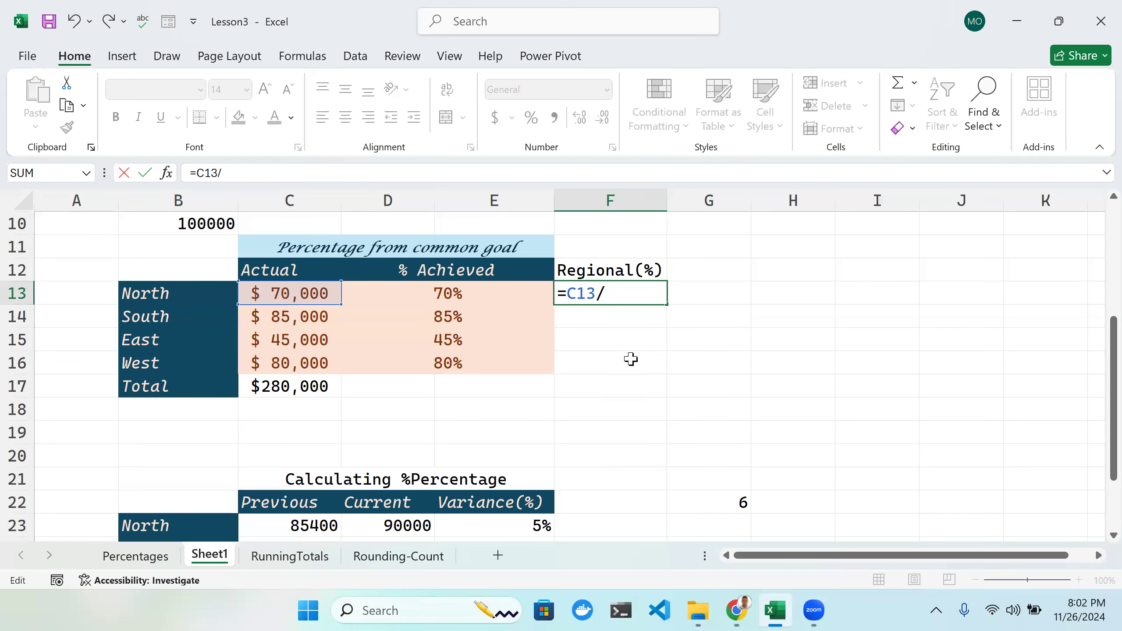
type("SUM")
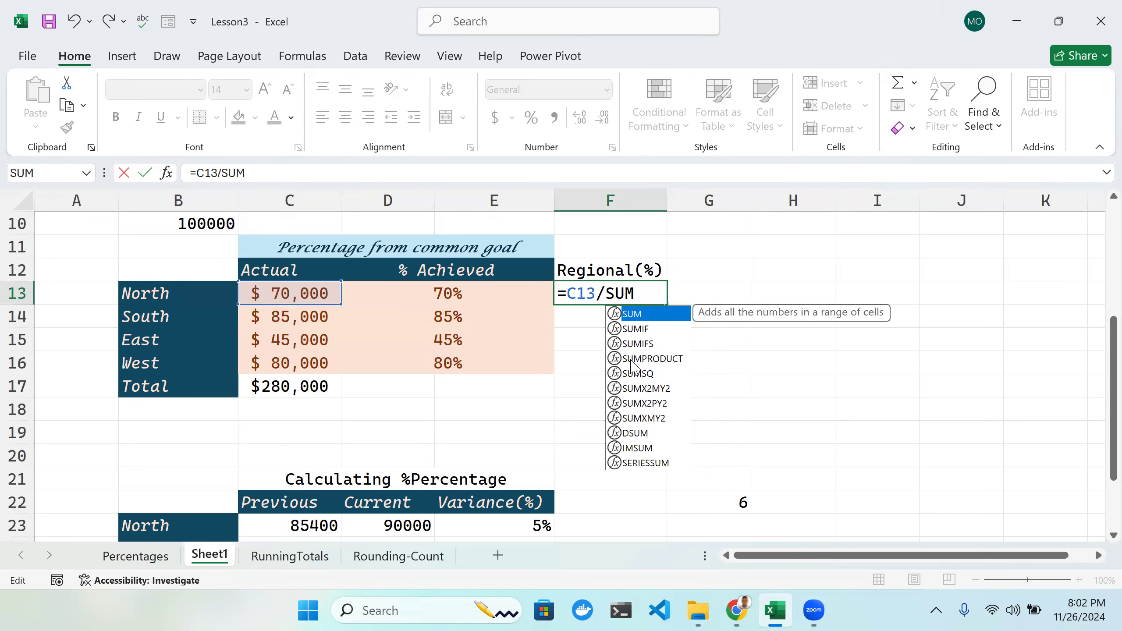
type("(")
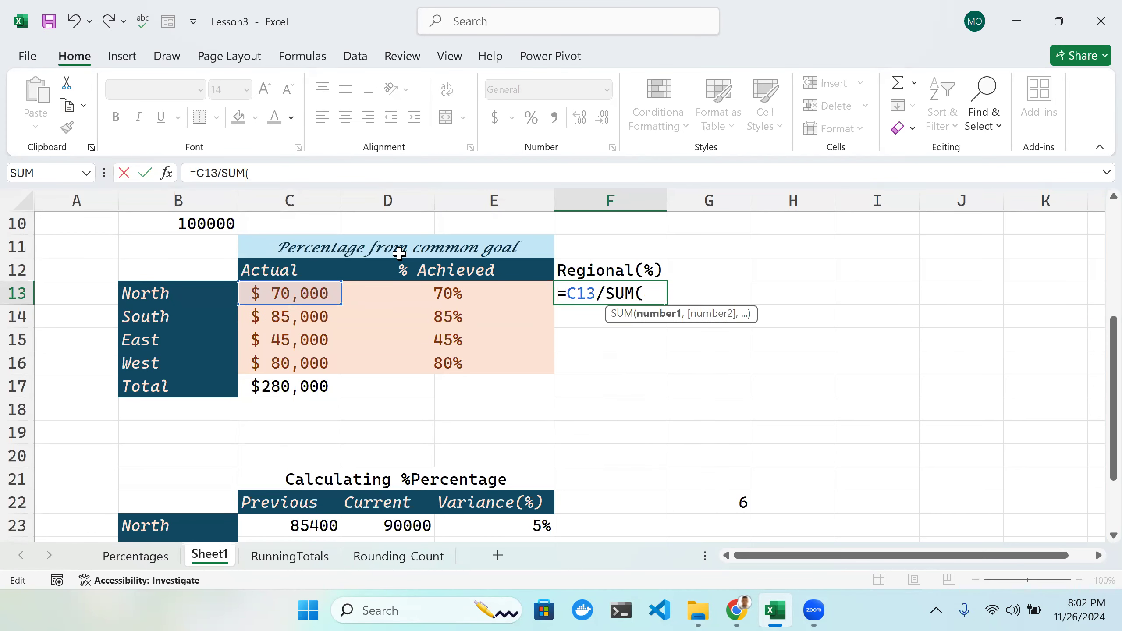
left_click_drag(323, 286, 321, 369)
type(")")
key("Return")
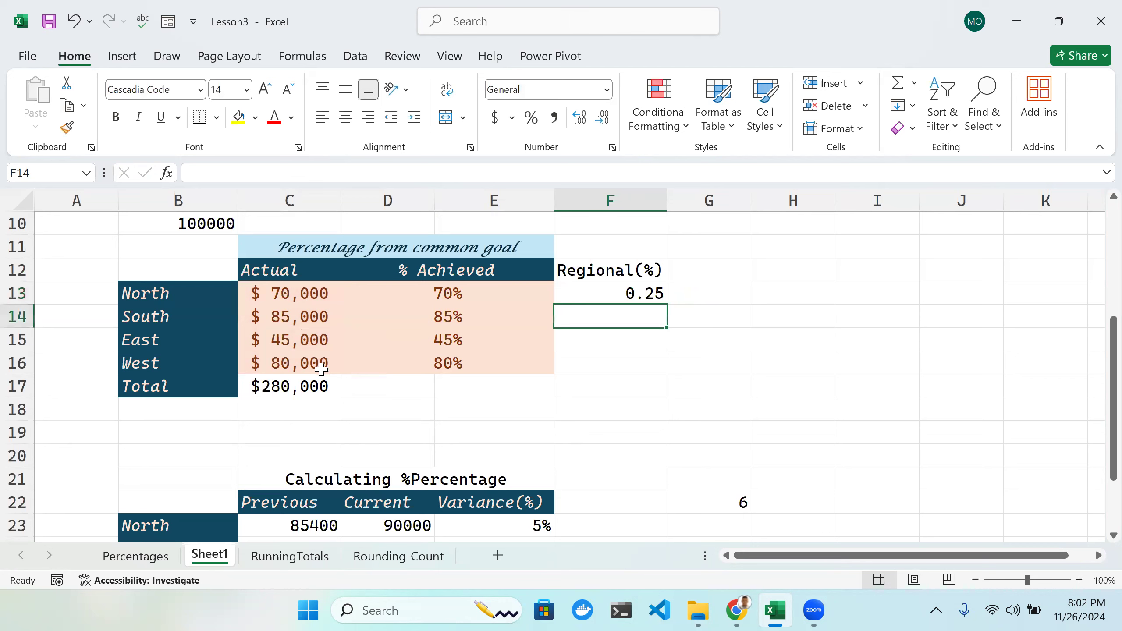
Step: Replace the divisor in F13 with the individually added cells, giving =C13/C13+C14+C15+C16
double_click(595, 294)
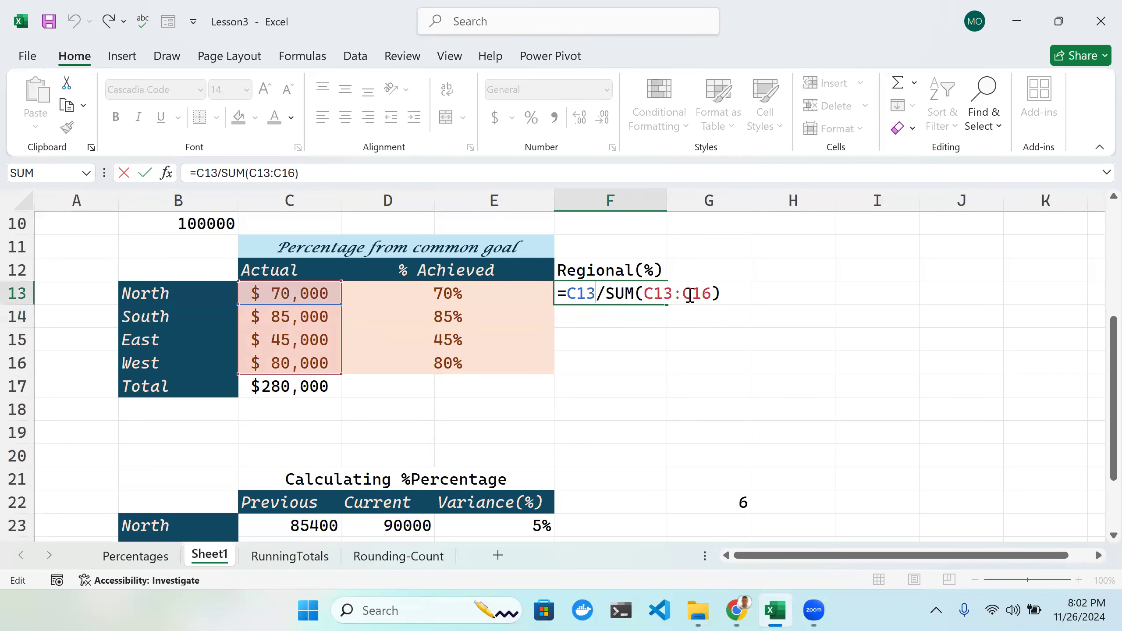
left_click_drag(725, 291, 608, 295)
key("BackSpace")
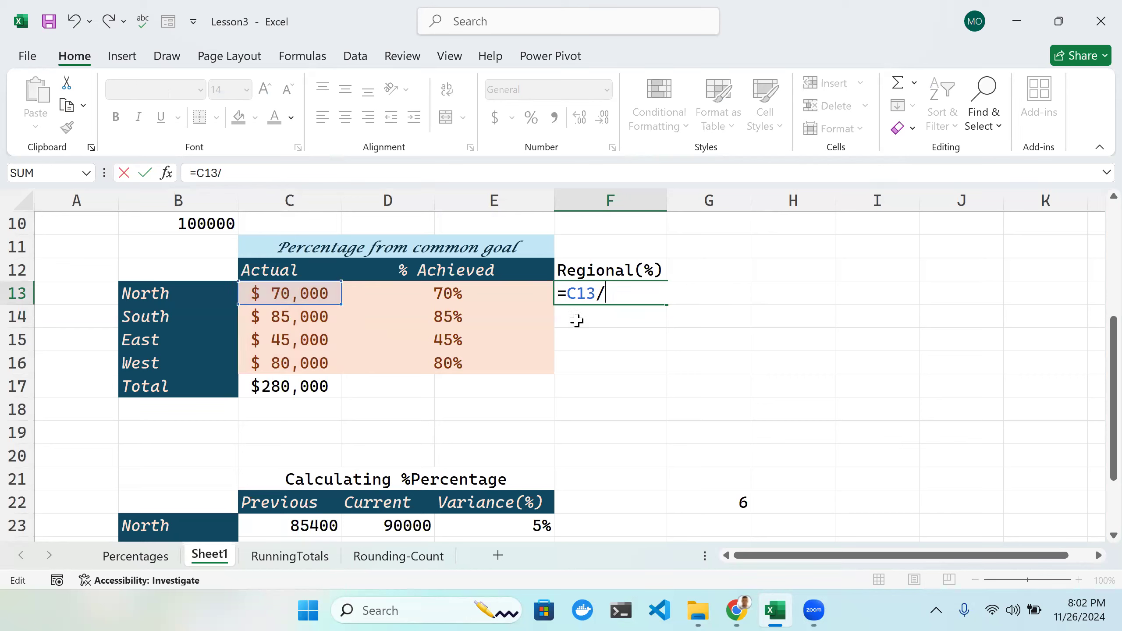
left_click(302, 300)
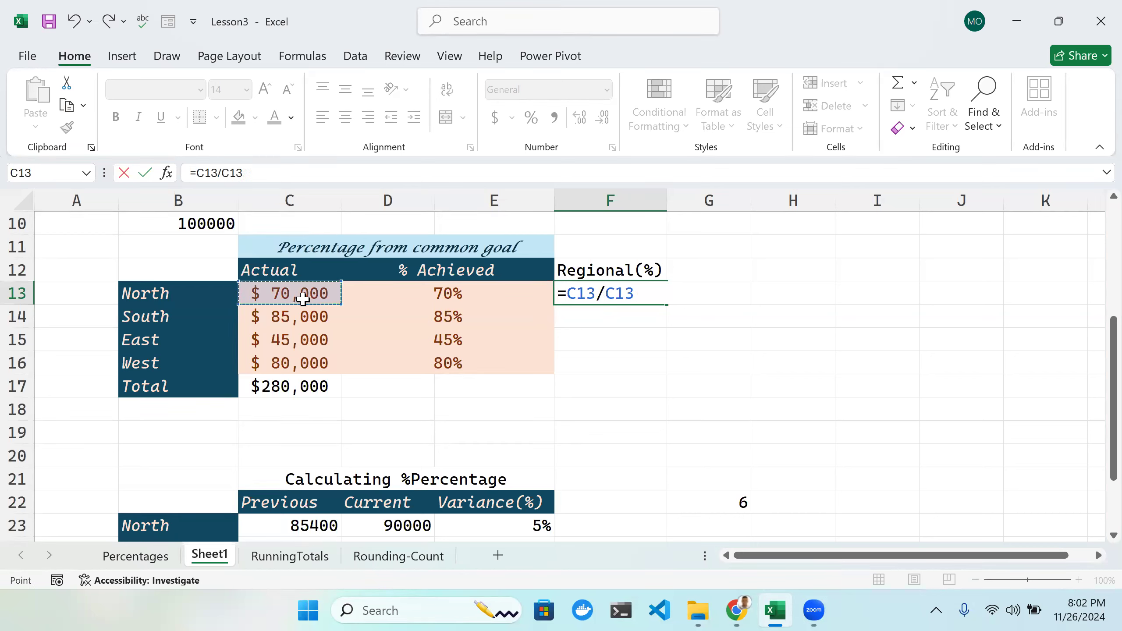
type("+")
left_click(294, 316)
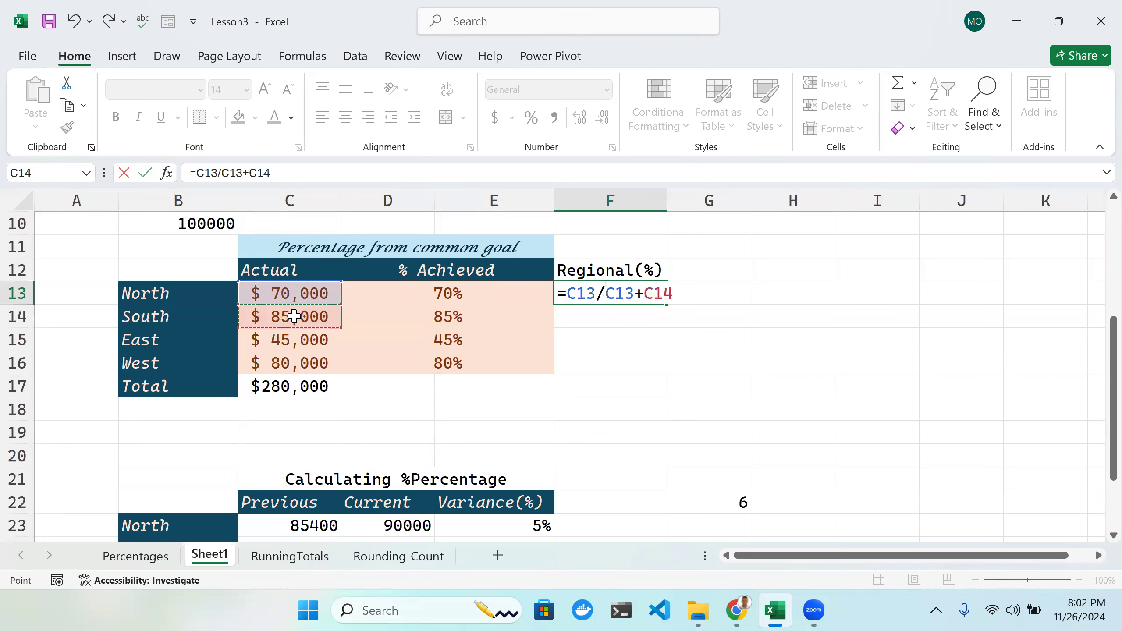
type("+")
left_click(291, 340)
type("+")
left_click(298, 364)
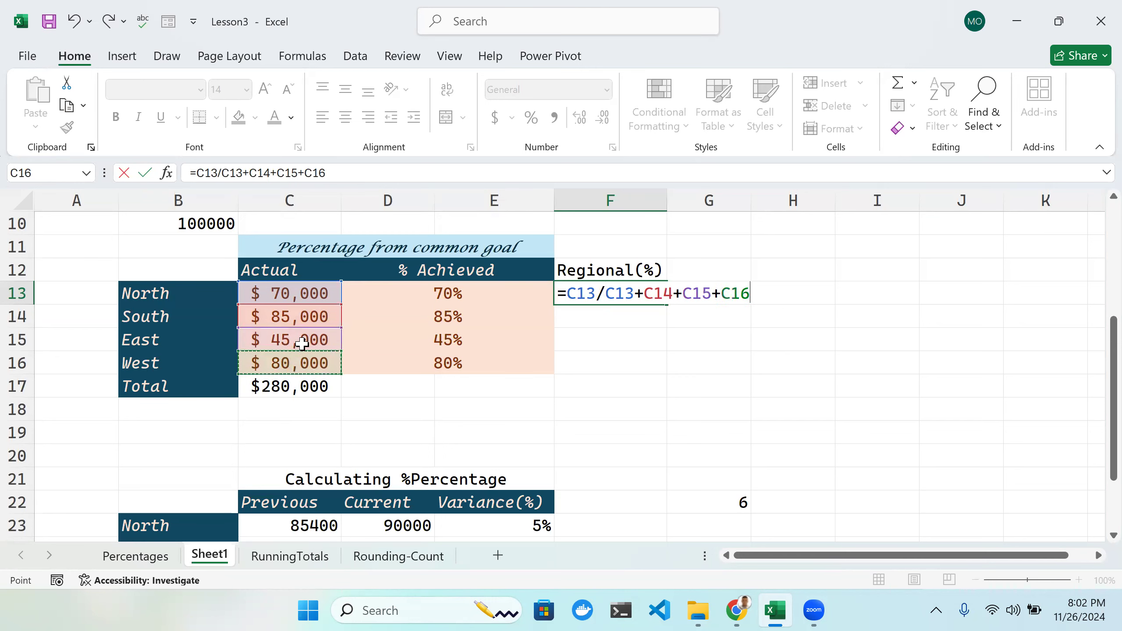
key("Return")
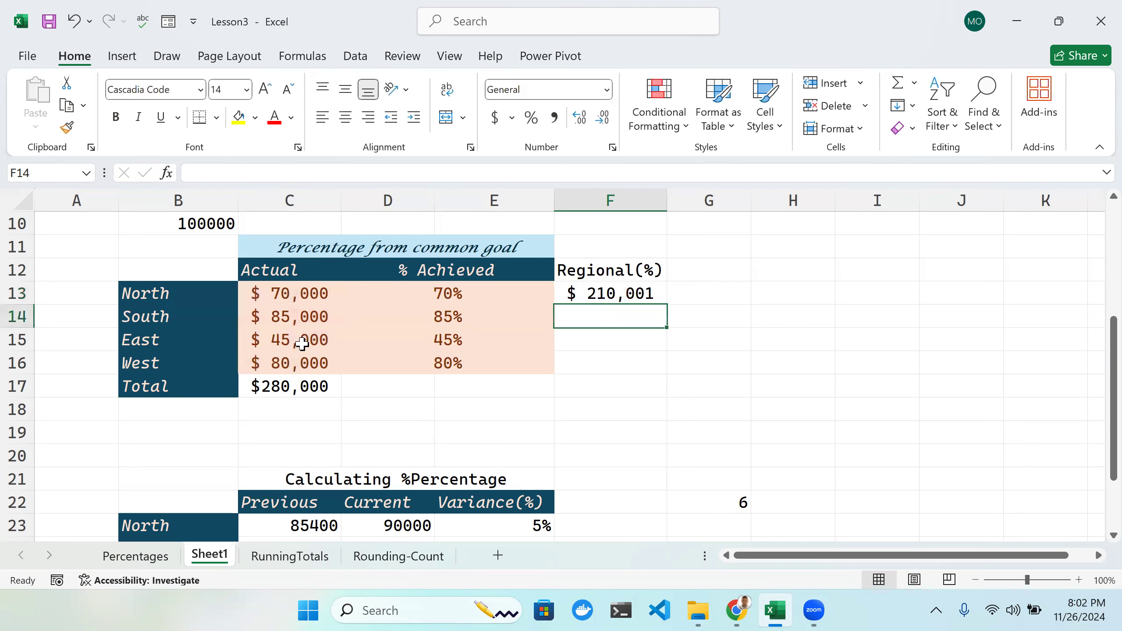
Step: Enclose the added cells in F13 in parentheses so the formula reads =C13/(C13+C14+C15+C16)
double_click(626, 293)
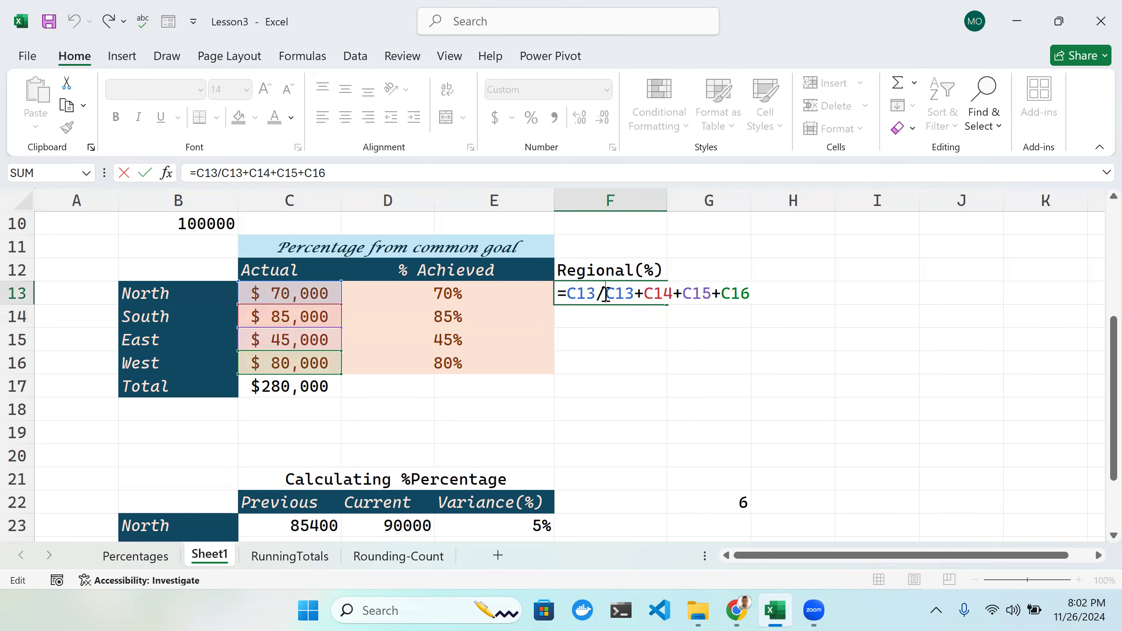
type("(")
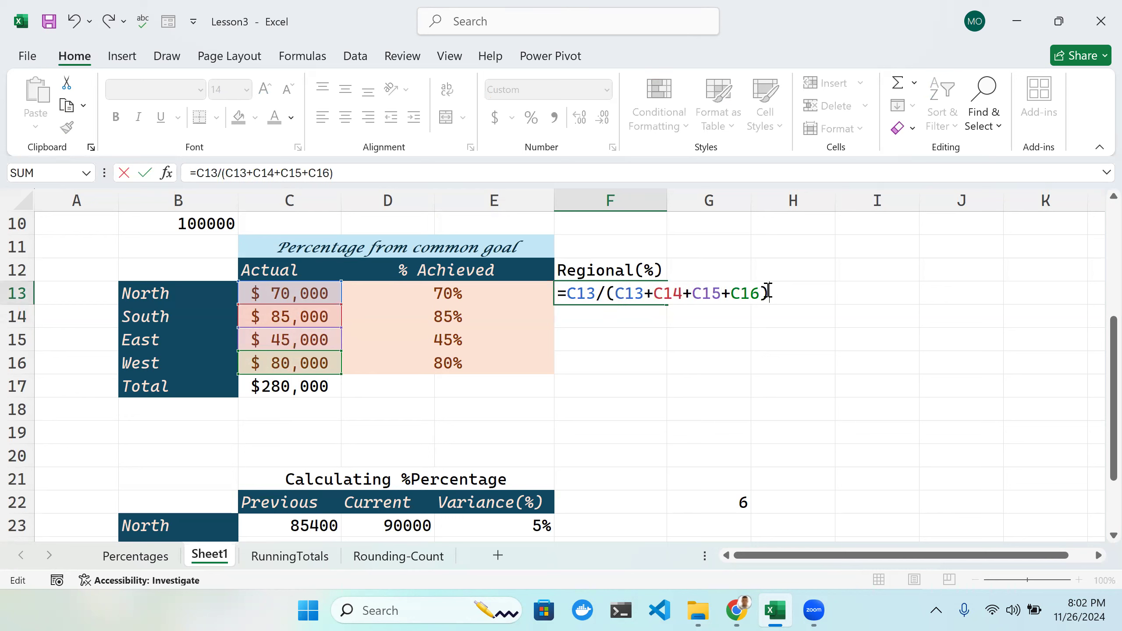
type(")")
key("Return")
left_click(615, 286)
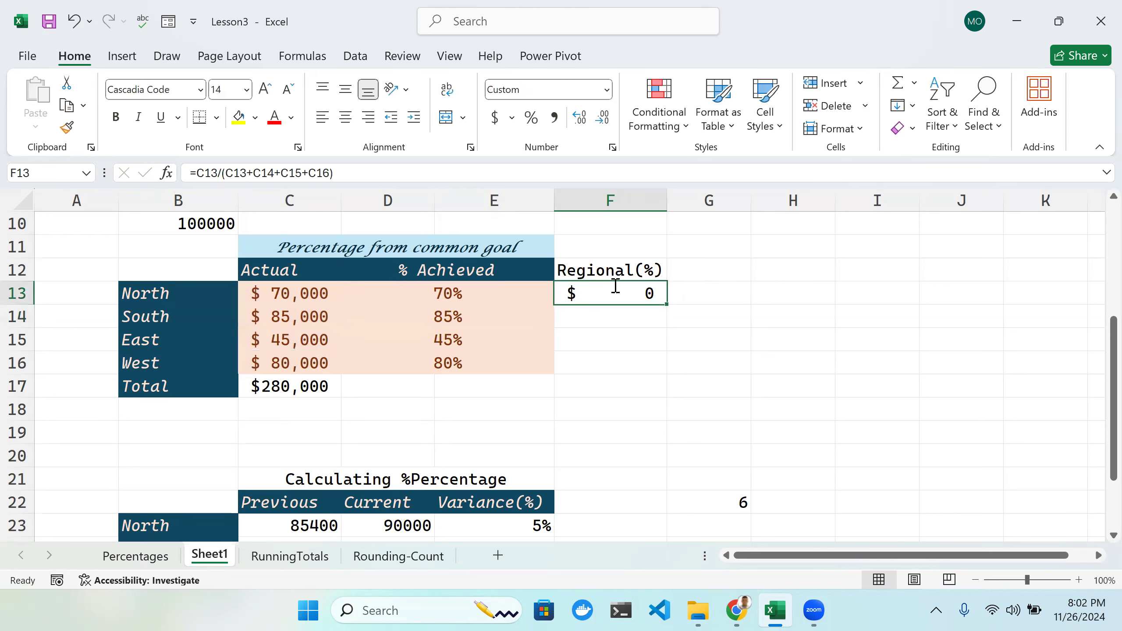
double_click(615, 285)
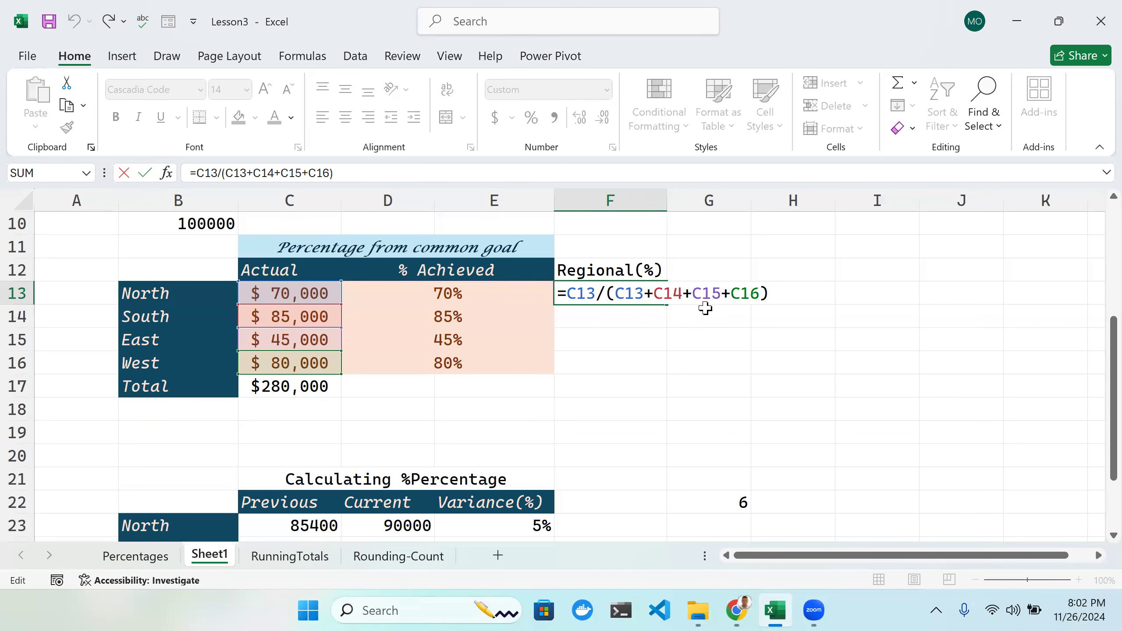
key("Return")
Step: Format North's regional value in F13 as a percentage
scroll(600, 248, "up", 1)
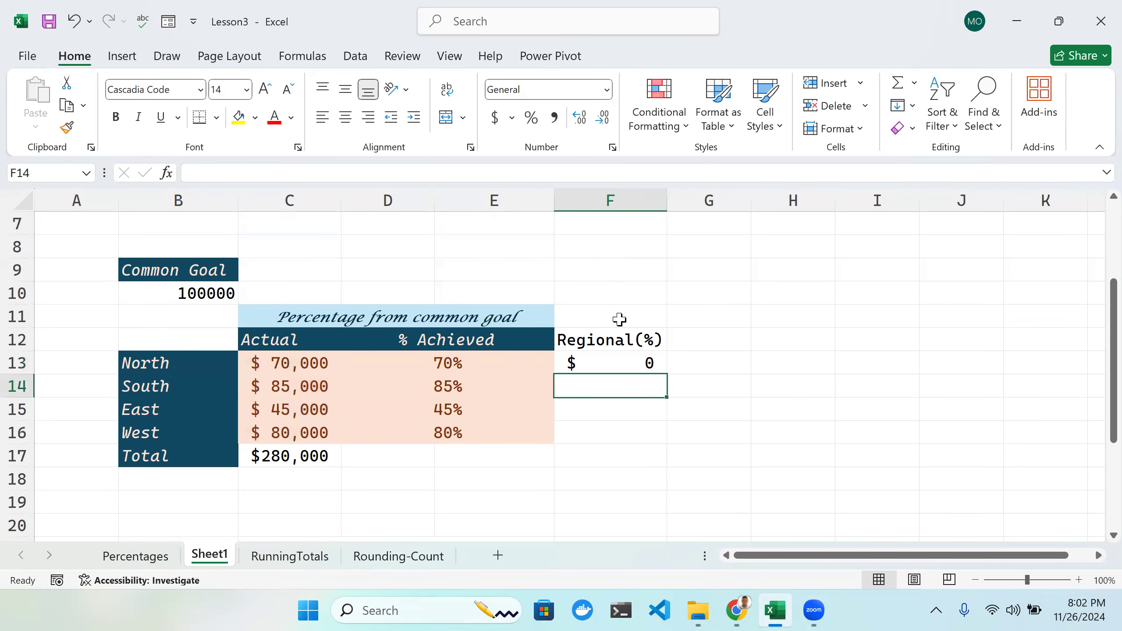
left_click(627, 361)
left_click(531, 117)
left_click(708, 315)
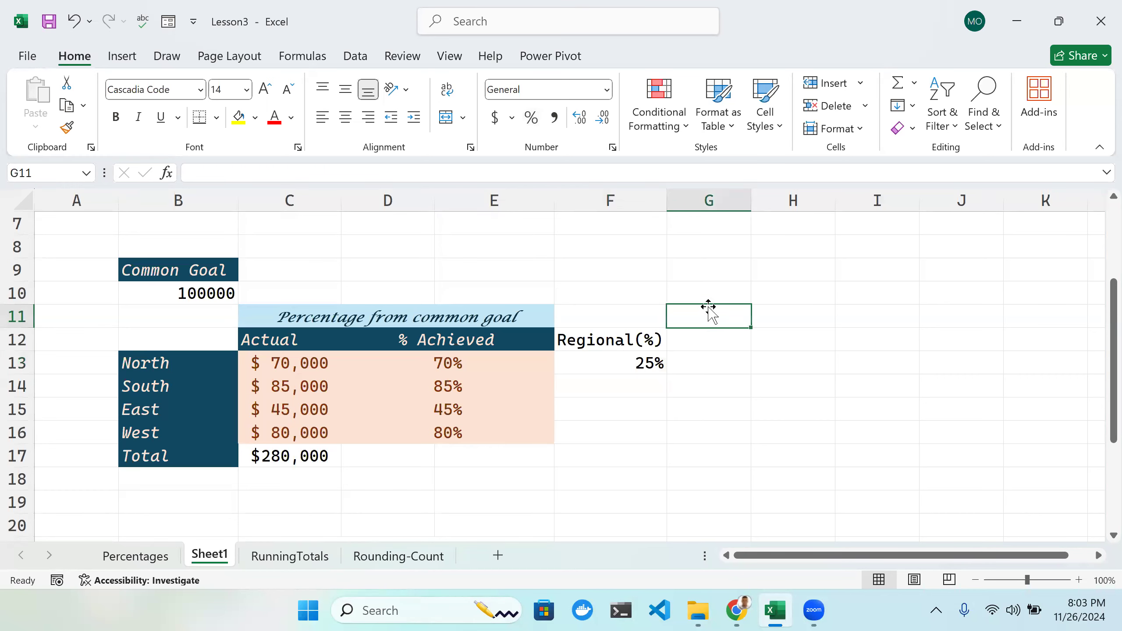
Step: Fill the F13 formula down through F16 for the South, East and West regions
scroll(640, 338, "down", 2)
scroll(633, 254, "up", 2)
left_click(650, 369)
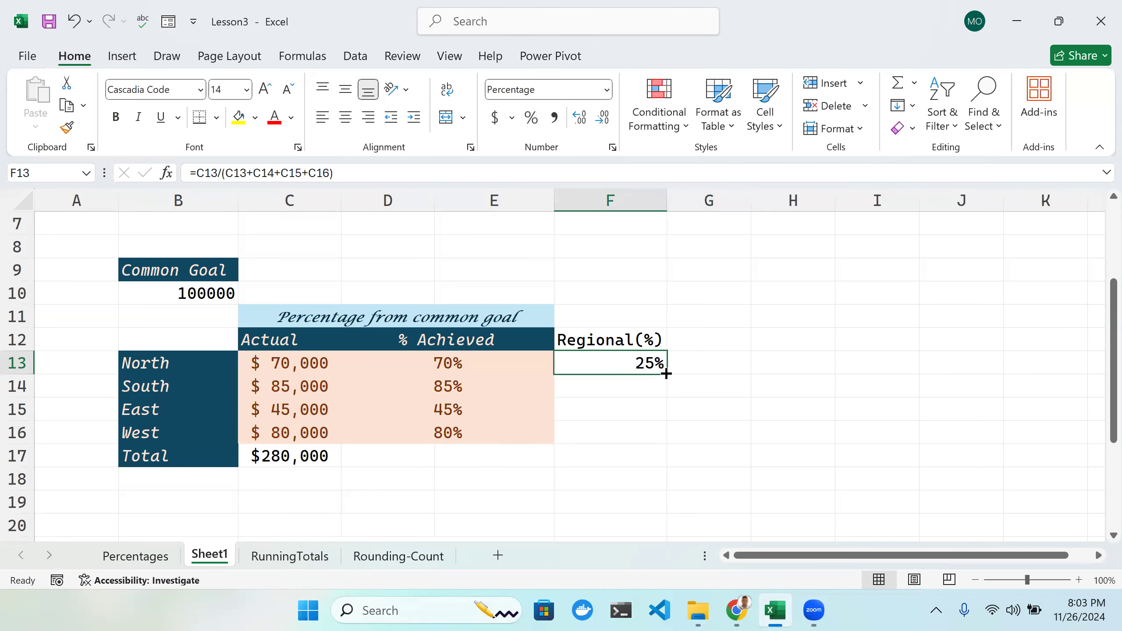
left_click_drag(667, 374, 661, 440)
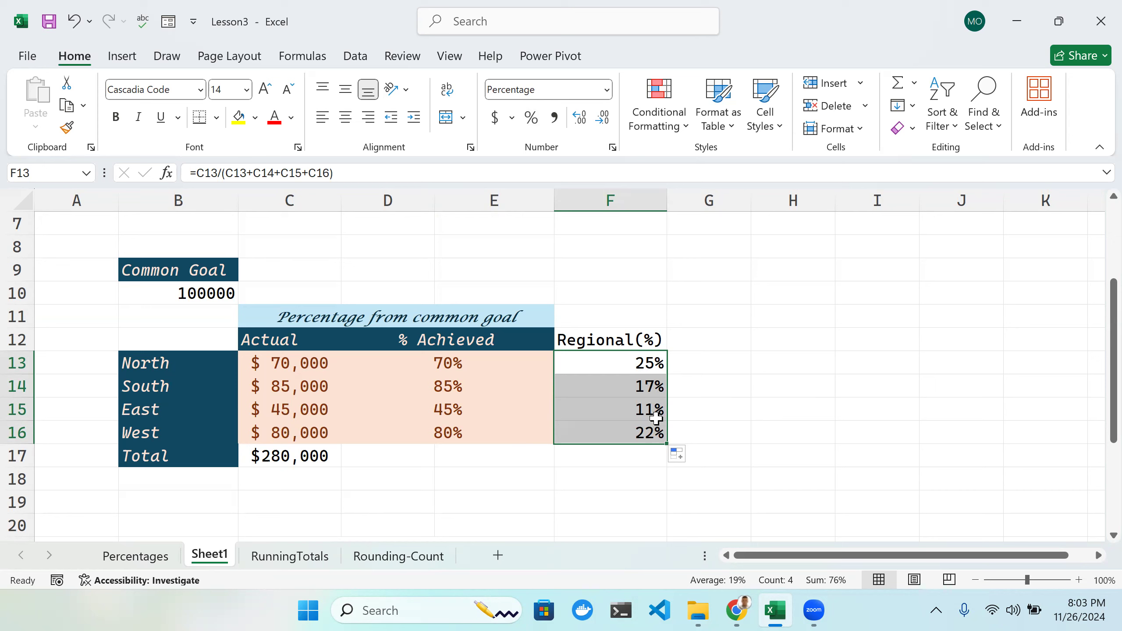
Step: Total the regional percentages in F17 with the formula =SUM(F13:F16)
double_click(646, 455)
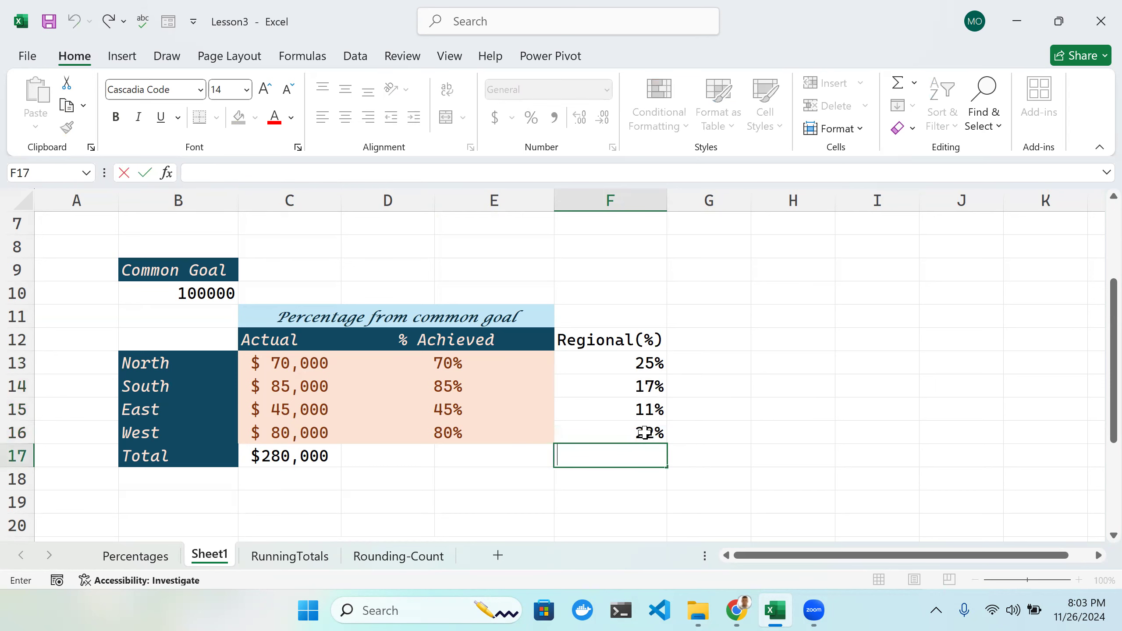
left_click(645, 432)
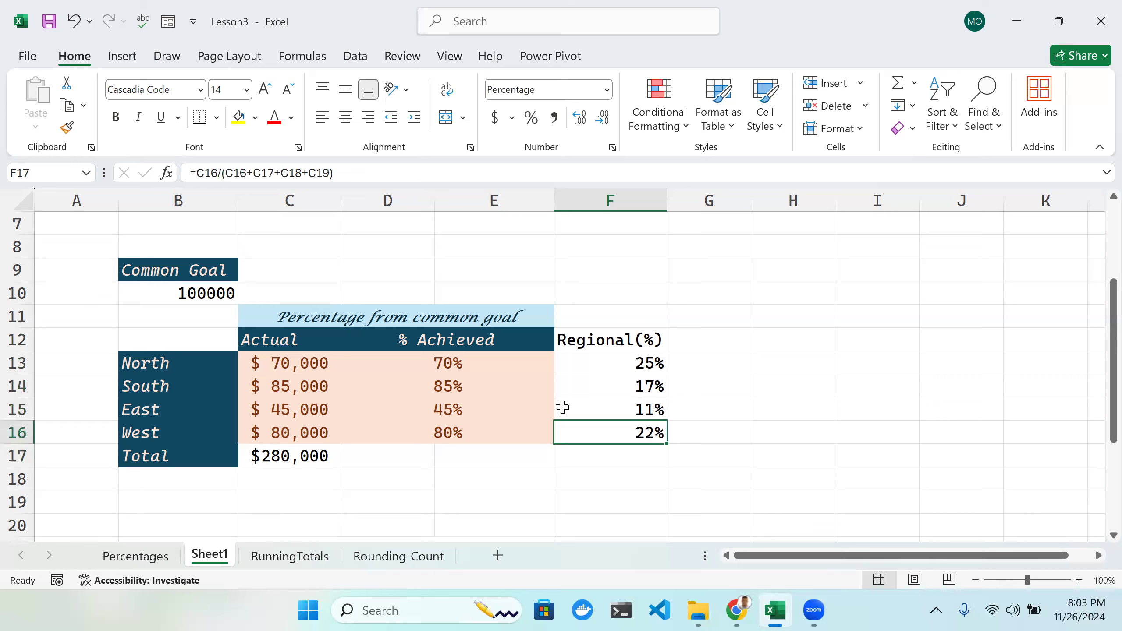
double_click(609, 453)
type("=")
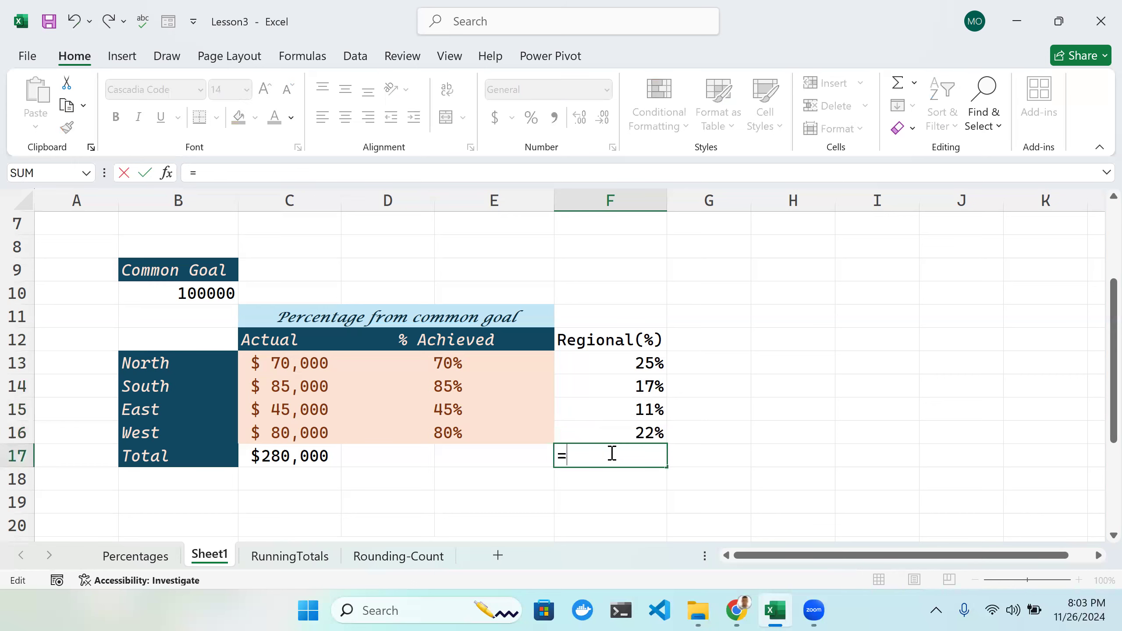
type("SUM")
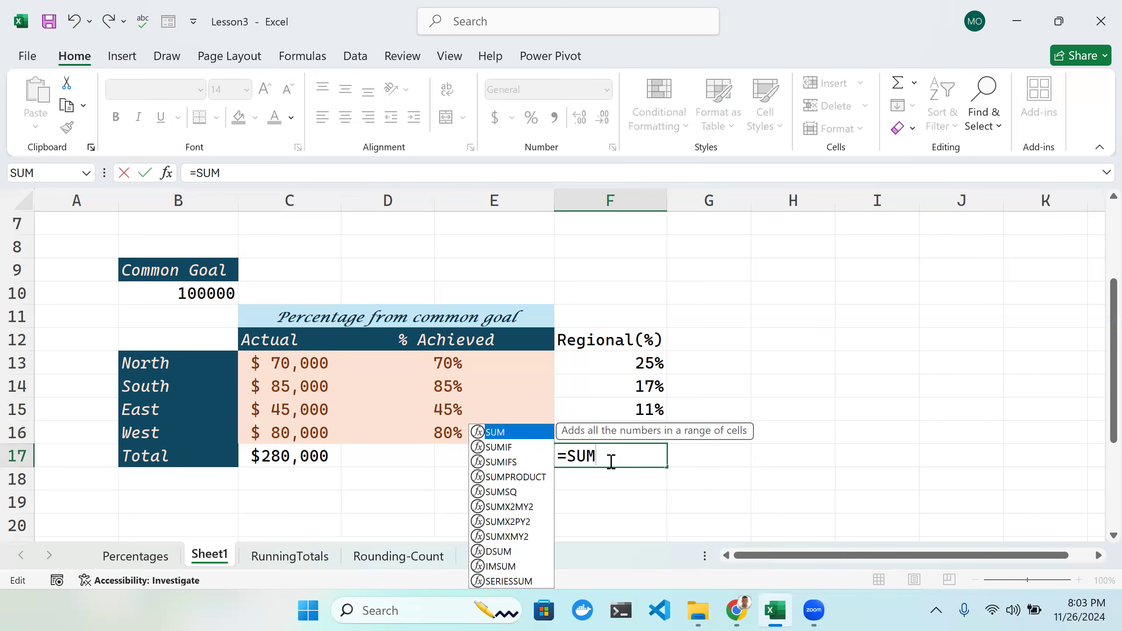
type("(")
left_click(616, 366)
left_click_drag(616, 367, 611, 430)
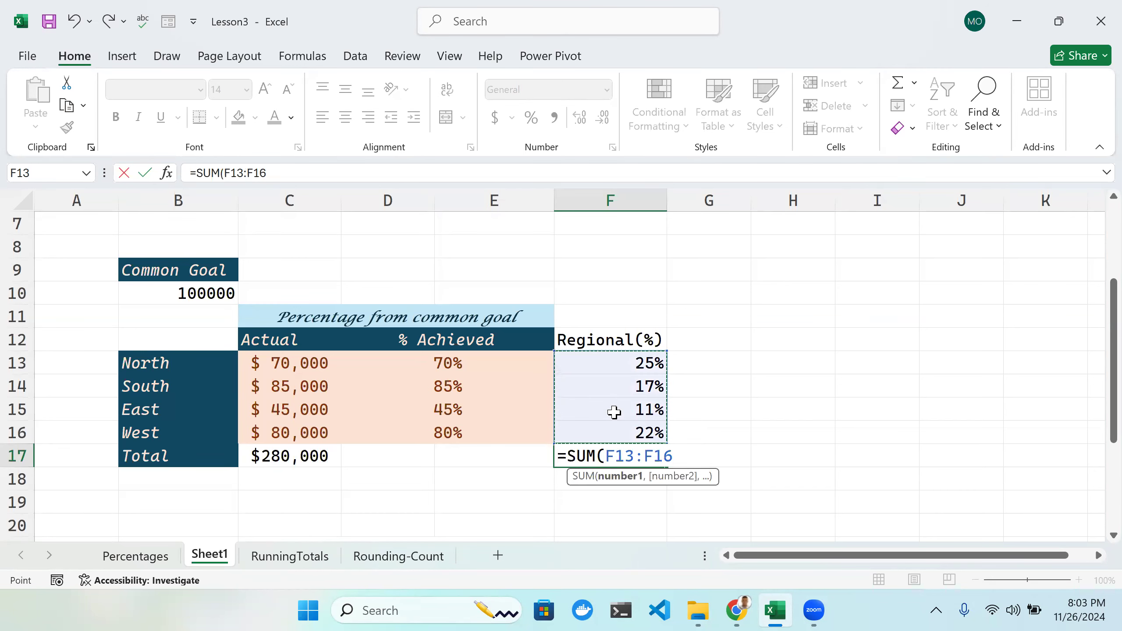
type(")")
key("Return")
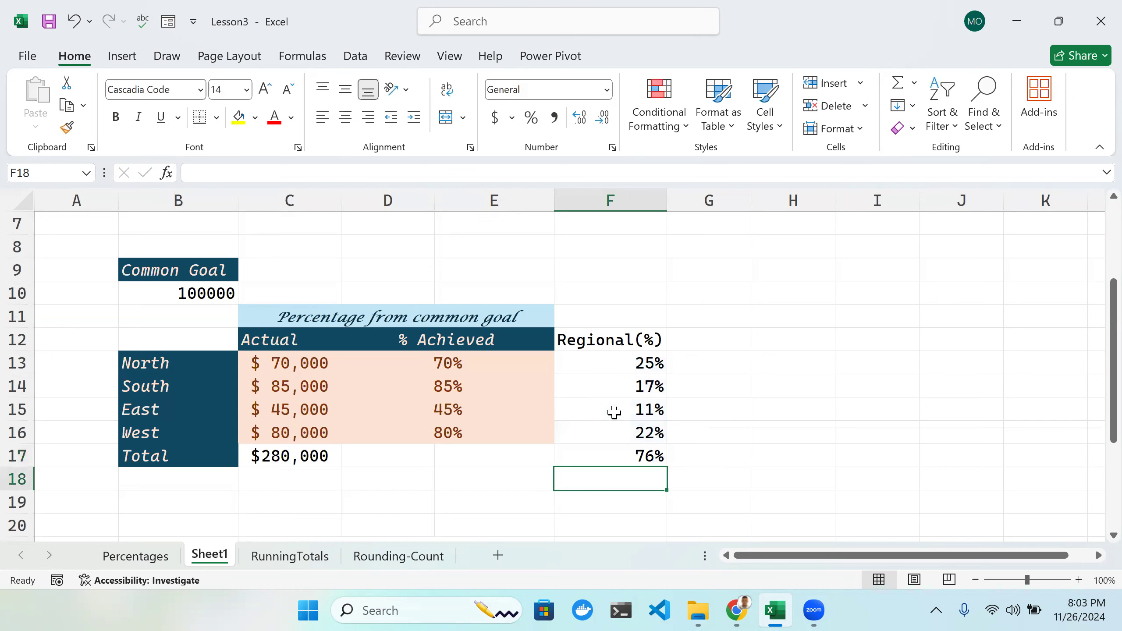
Step: Clear the SUM formula from the Regional(%) total cell F17
left_click(649, 453)
double_click(652, 455)
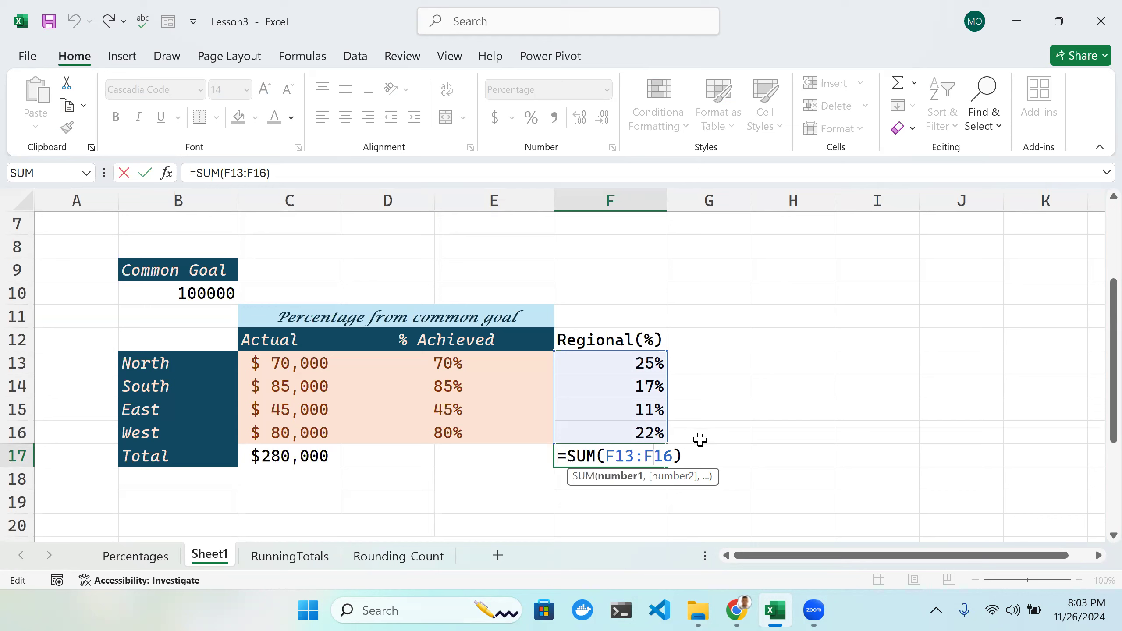
double_click(668, 451)
key("BackSpace")
key("BackSpace")
key("BackSpace")
key("BackSpace")
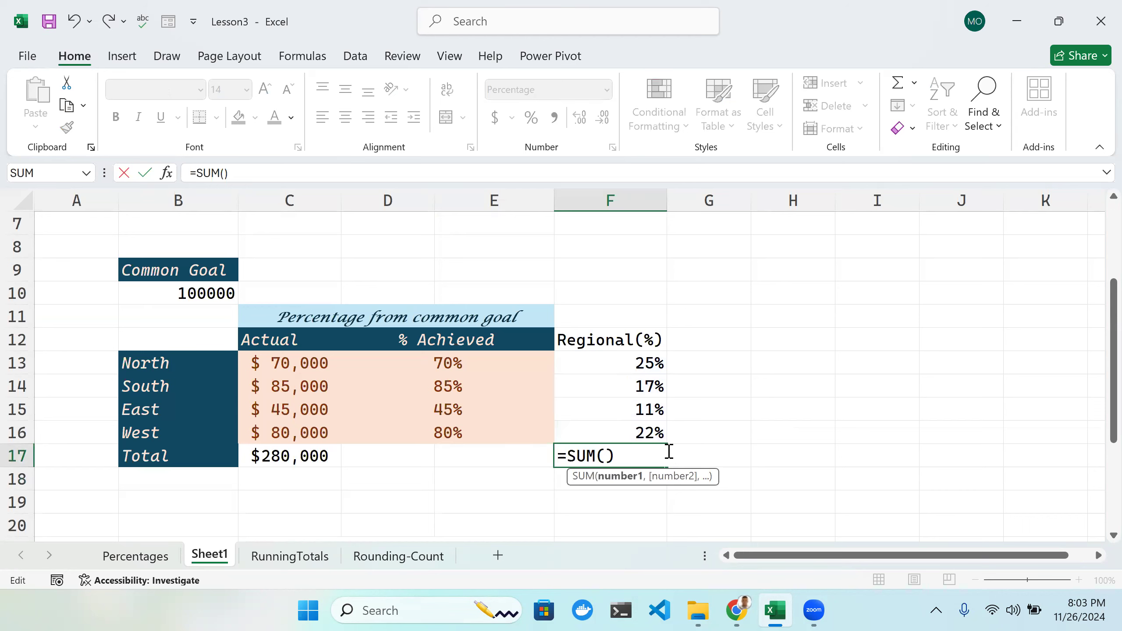
left_click_drag(594, 458, 547, 458)
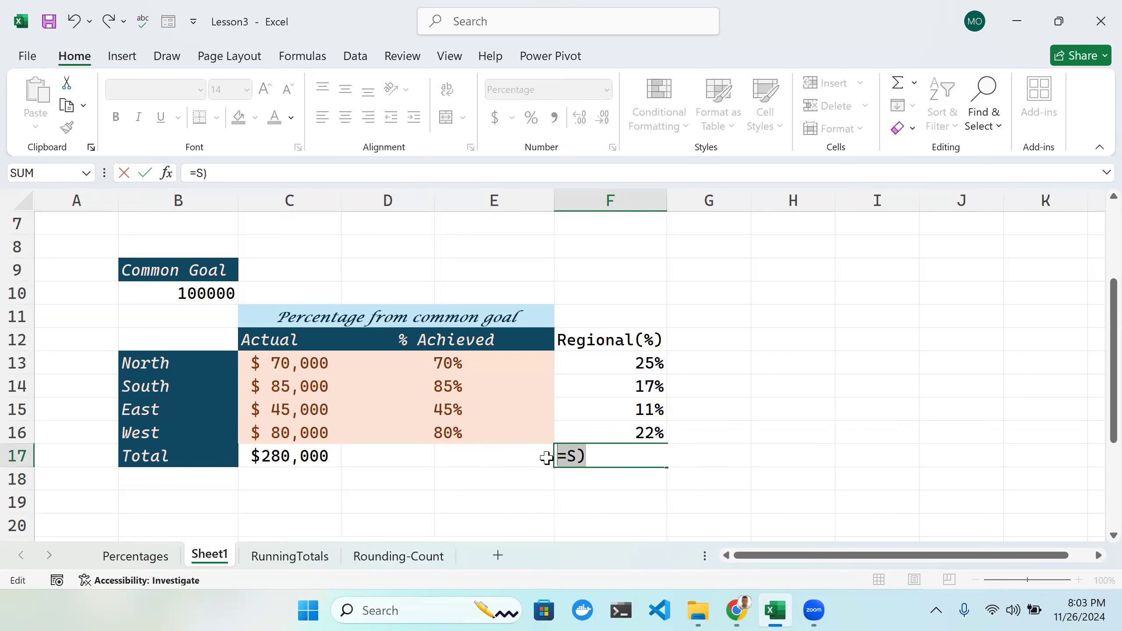
key("BackSpace")
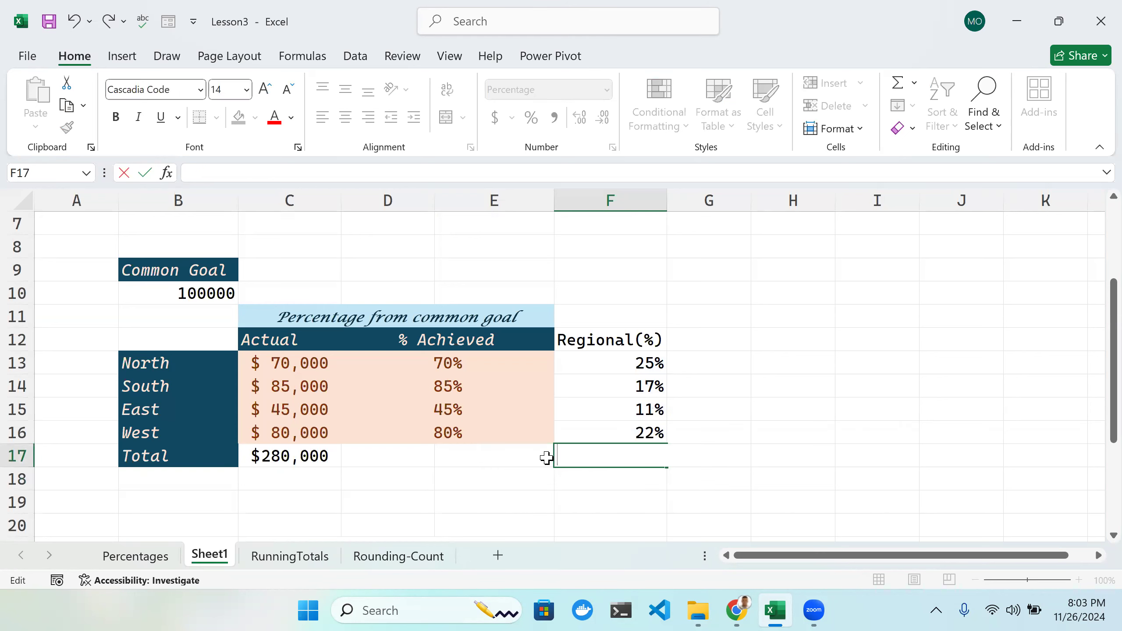
Step: Remove the parenthesized sum from North's formula in F13, leaving =C13/ open for a new divisor
left_click(625, 369)
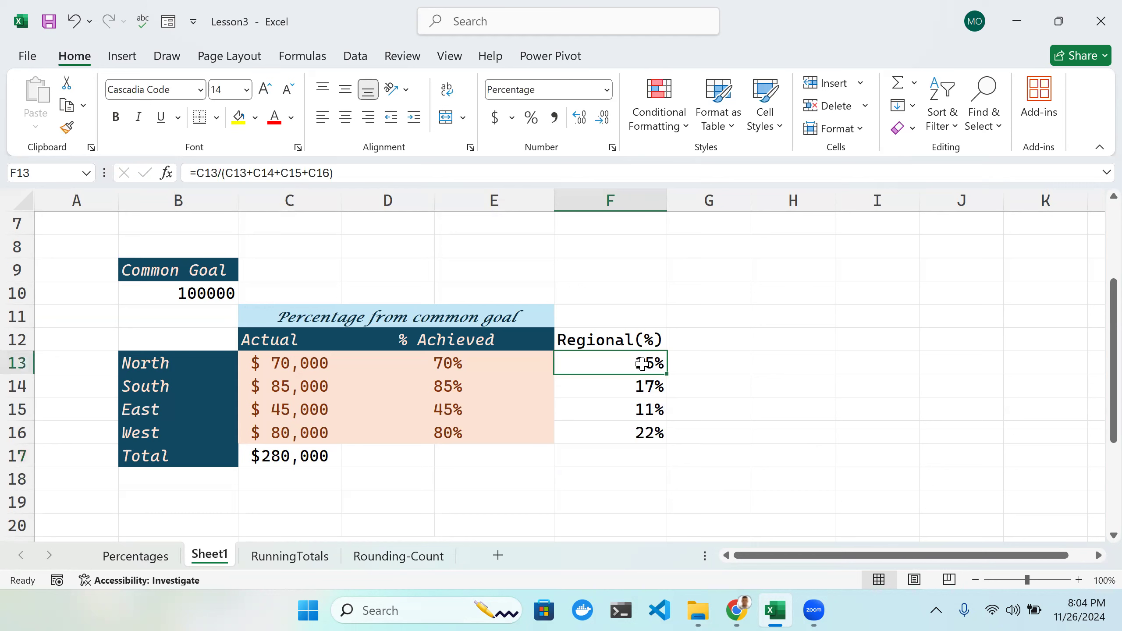
double_click(660, 361)
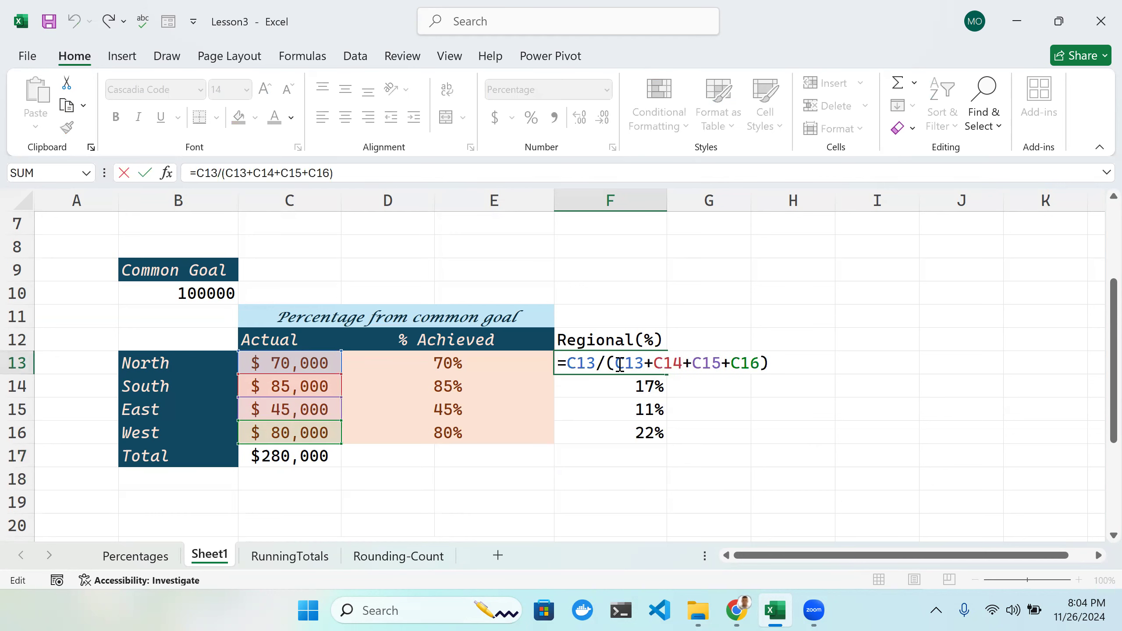
left_click_drag(759, 364, 617, 367)
key("Delete")
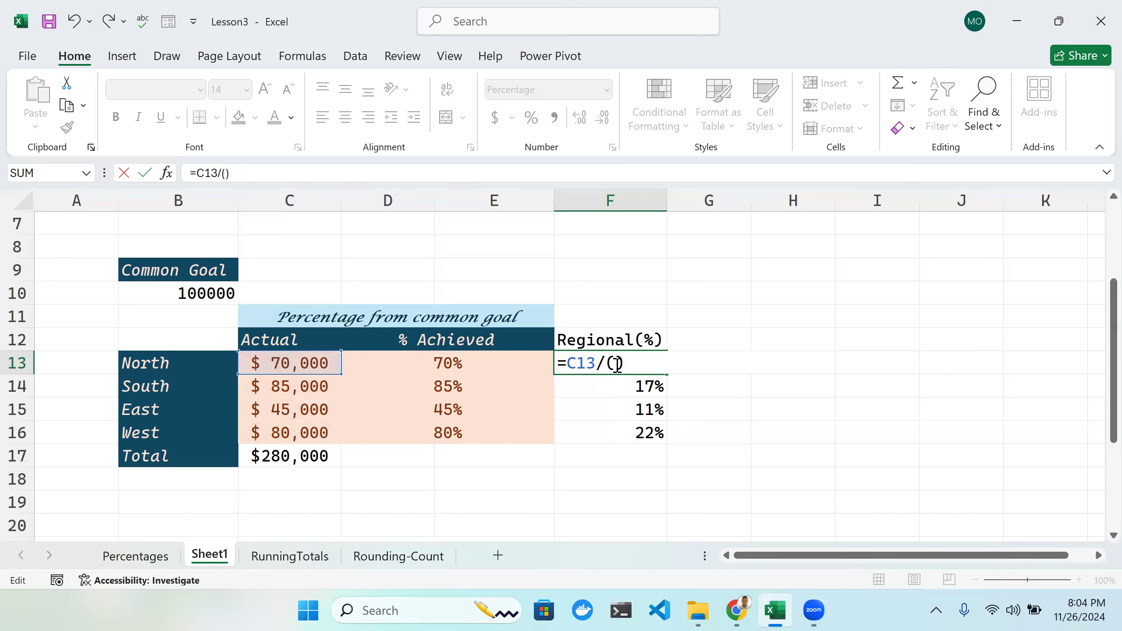
left_click_drag(625, 364, 608, 361)
key("Delete")
type("SUM")
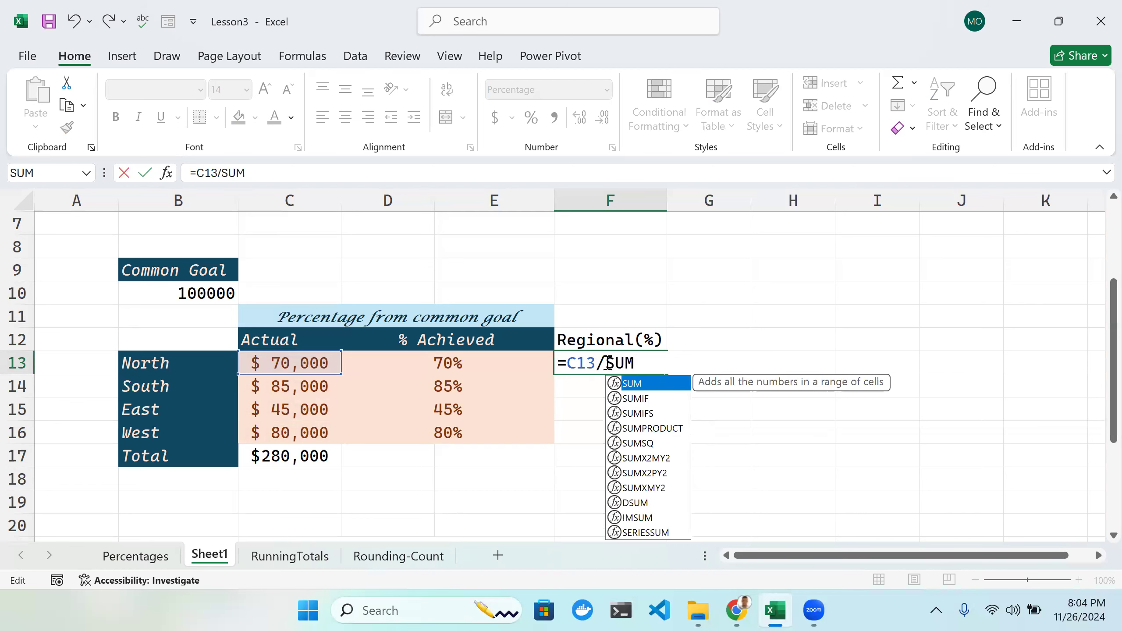
type("(")
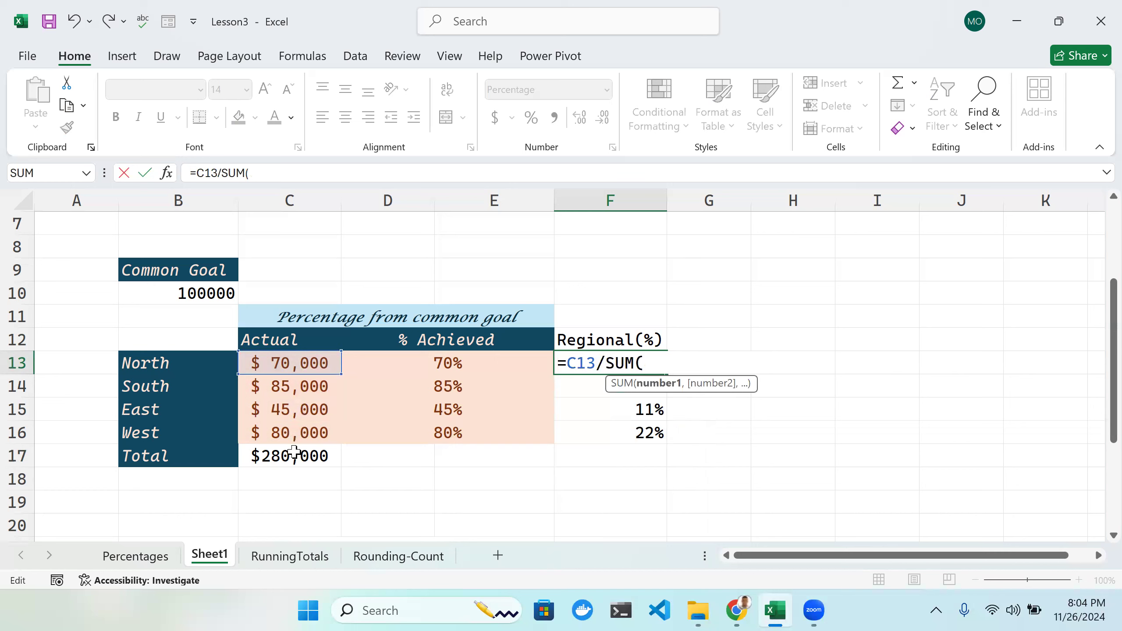
key("BackSpace")
key("BackSpace")
key("BackSpace")
key("BackSpace")
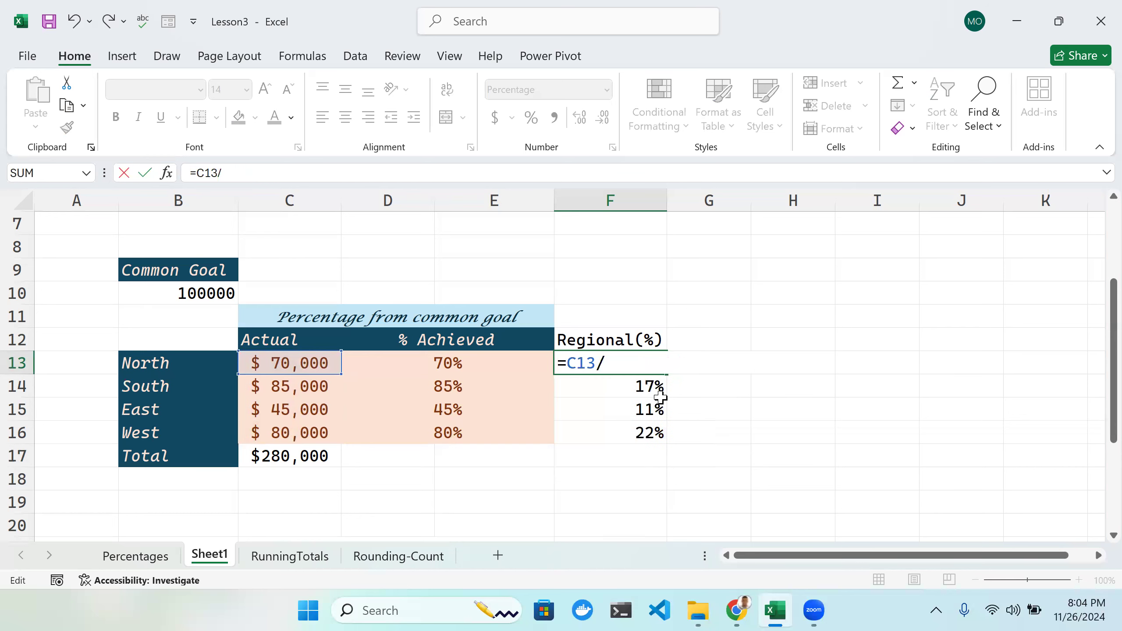
Step: Complete the F13 formula with an absolute reference to the total cell, giving =C13/$C$17
left_click(310, 458)
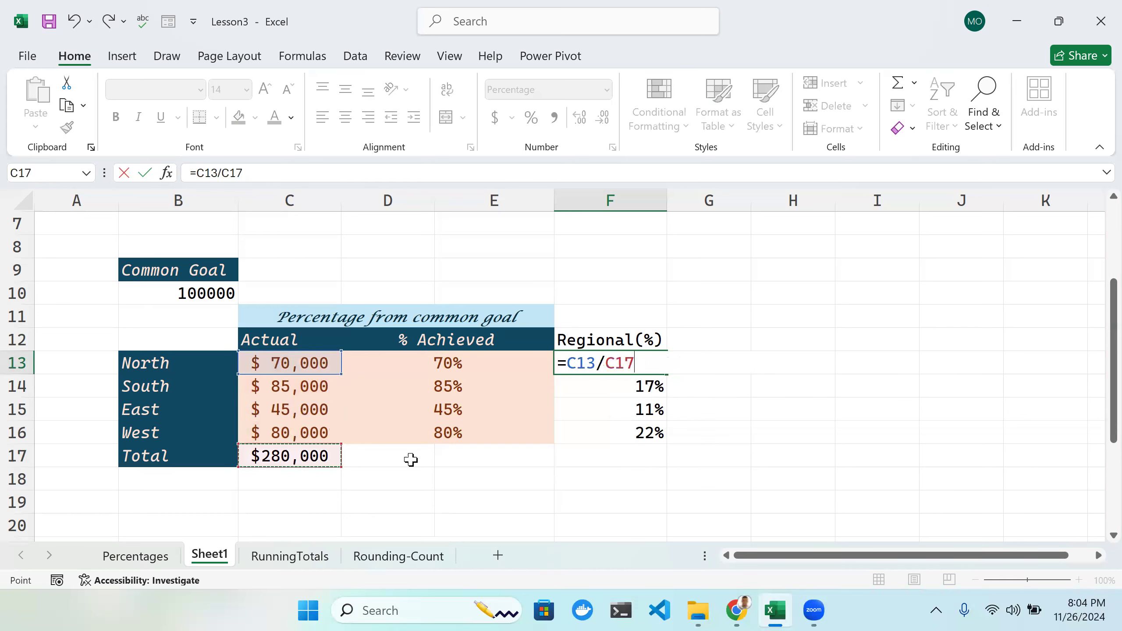
left_click(610, 364)
type("$")
key("Right")
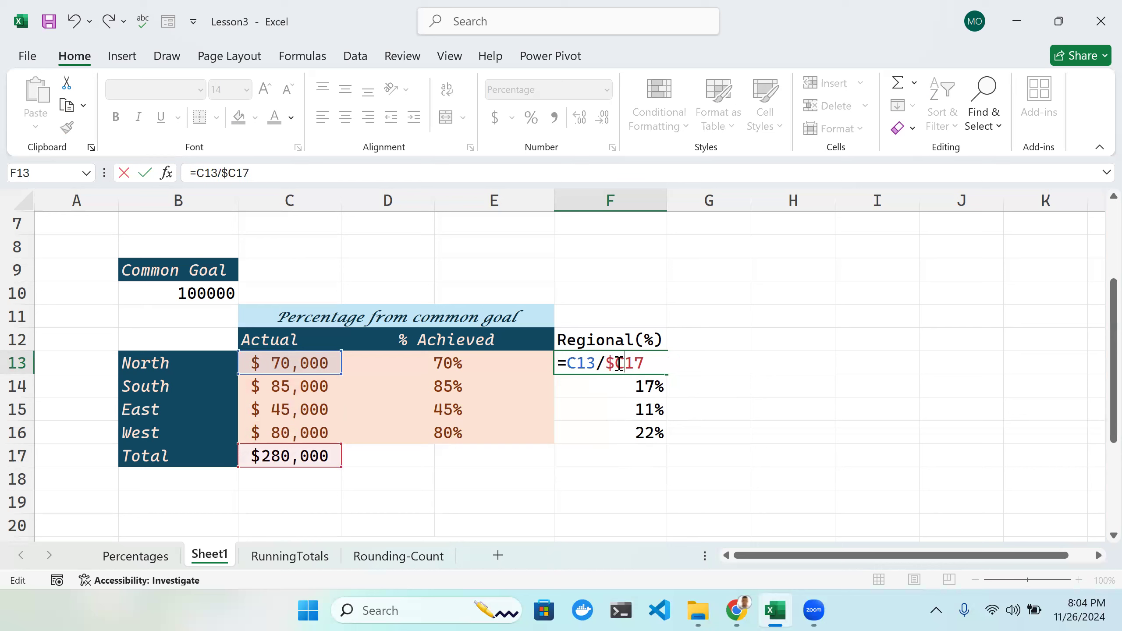
type("%")
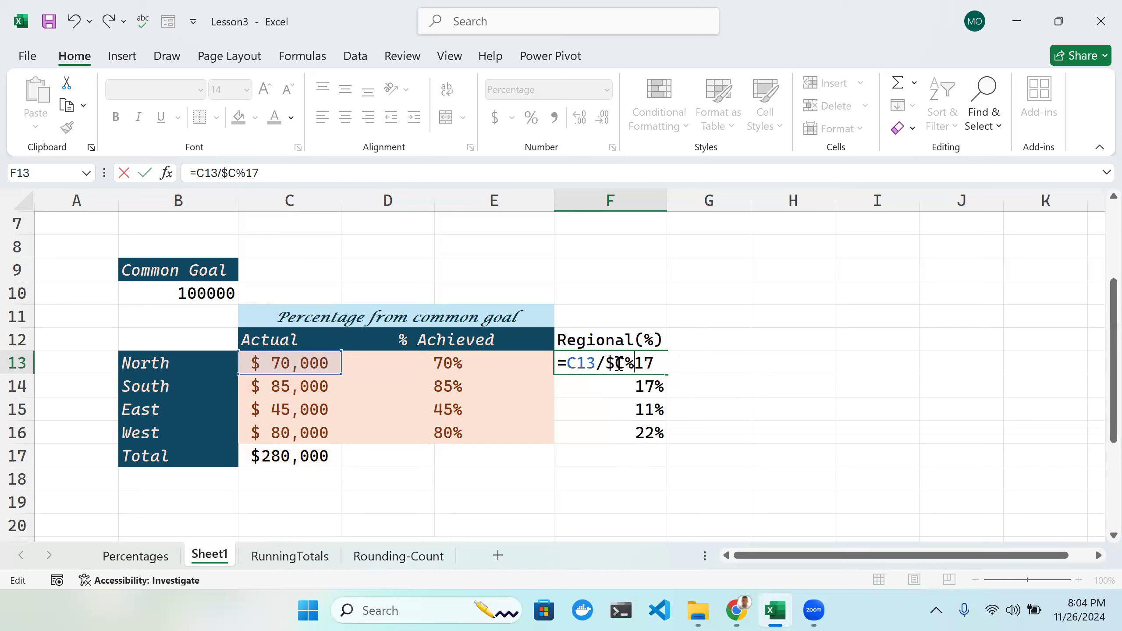
key("BackSpace")
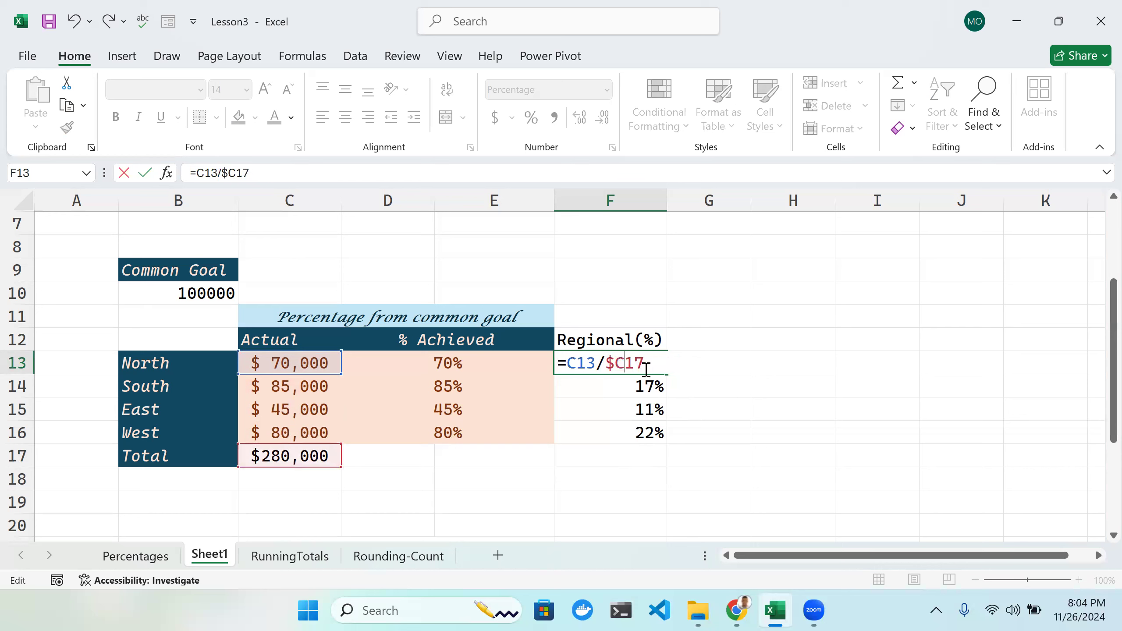
type("$")
key("Return")
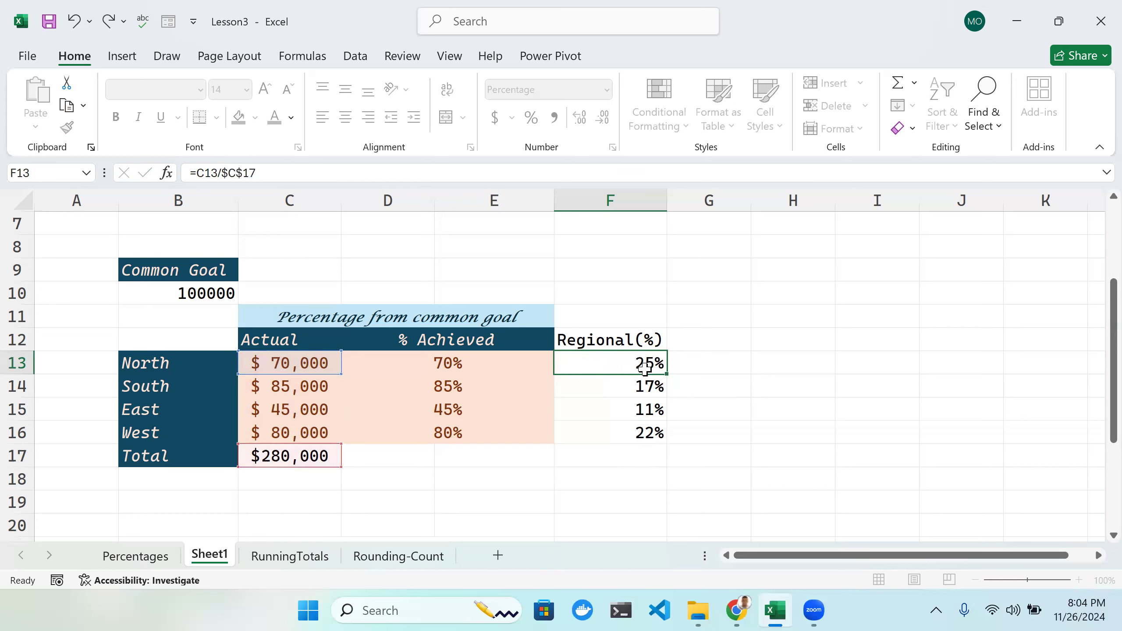
Step: Fill the corrected F13 formula down through F16 for South, East and West
left_click(659, 369)
left_click_drag(667, 373, 668, 433)
left_click(648, 456)
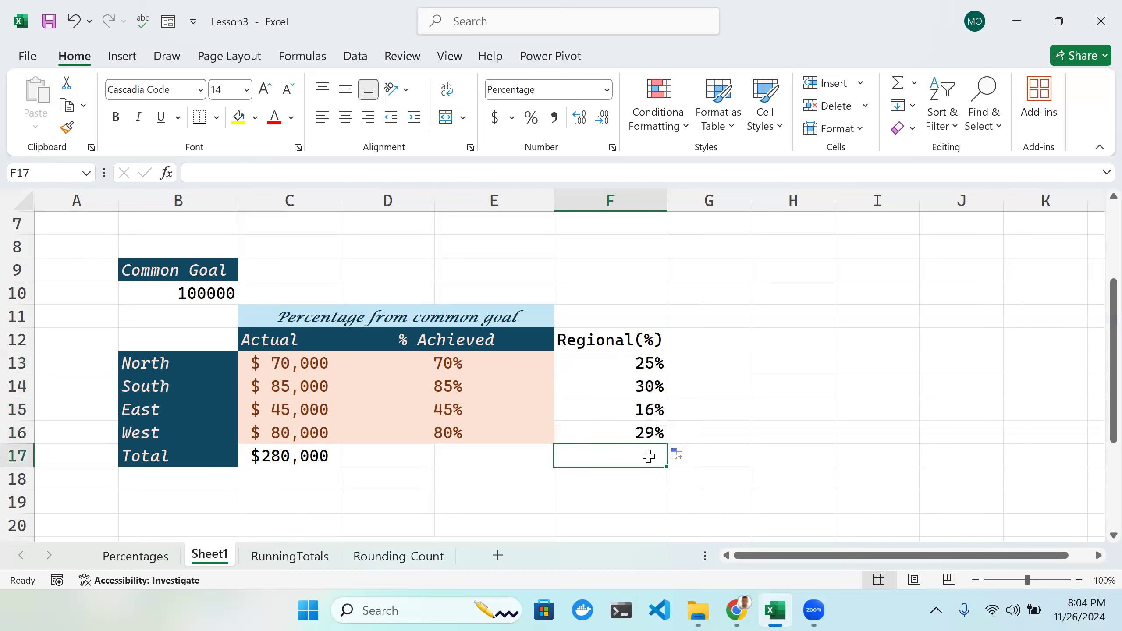
Step: Enter =SUM(F13:F16) in F17 to total the corrected regional shares
double_click(648, 456)
type("=")
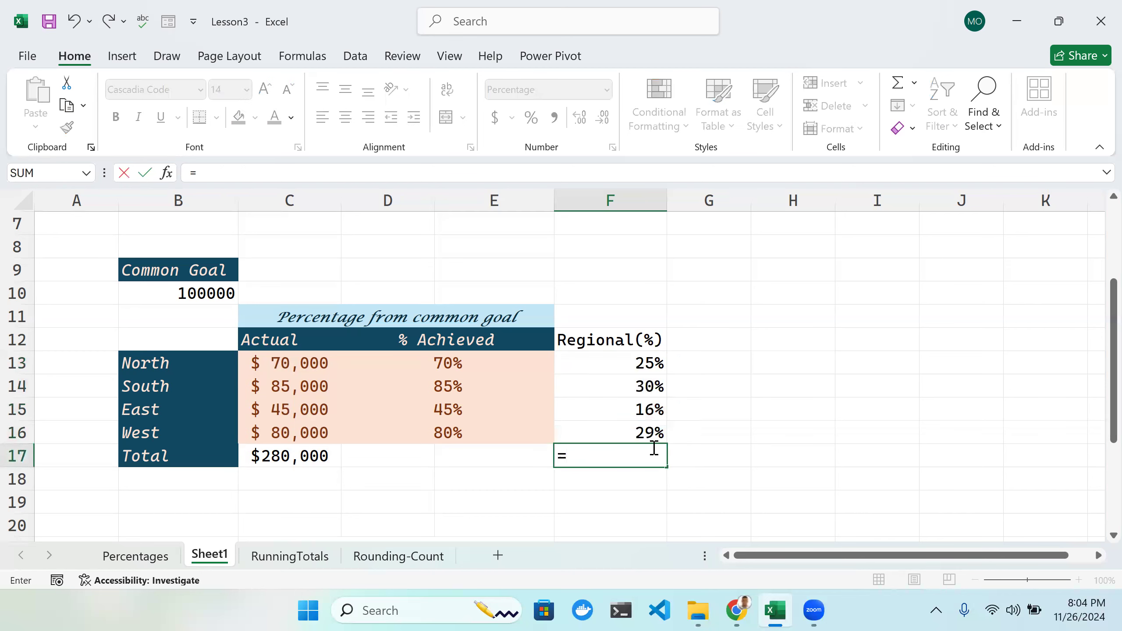
type("SUM")
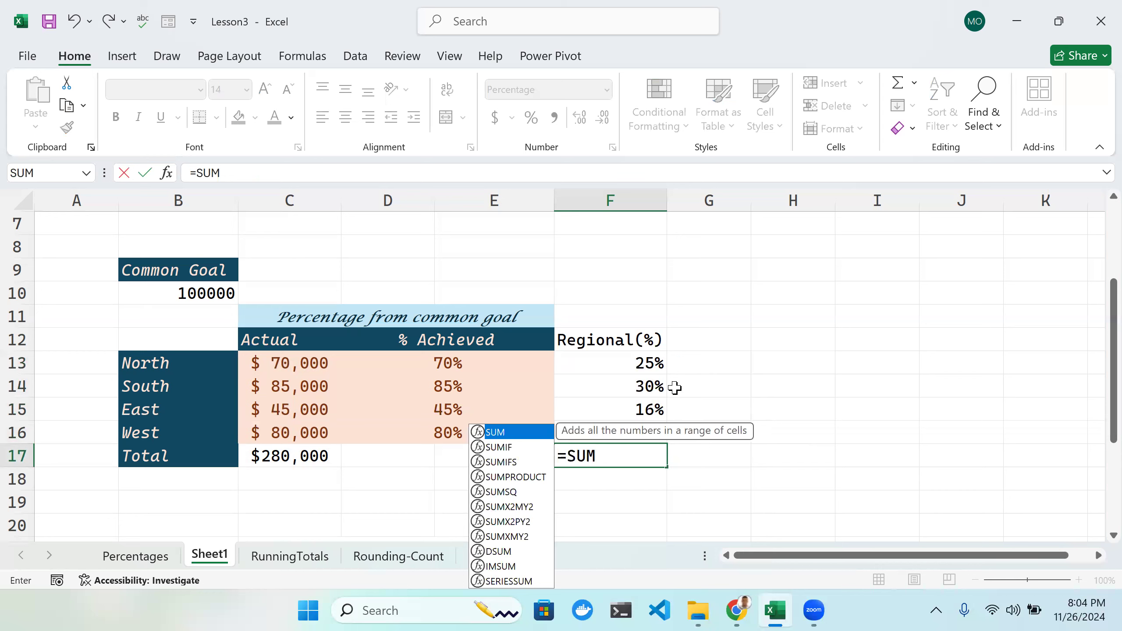
left_click(641, 364)
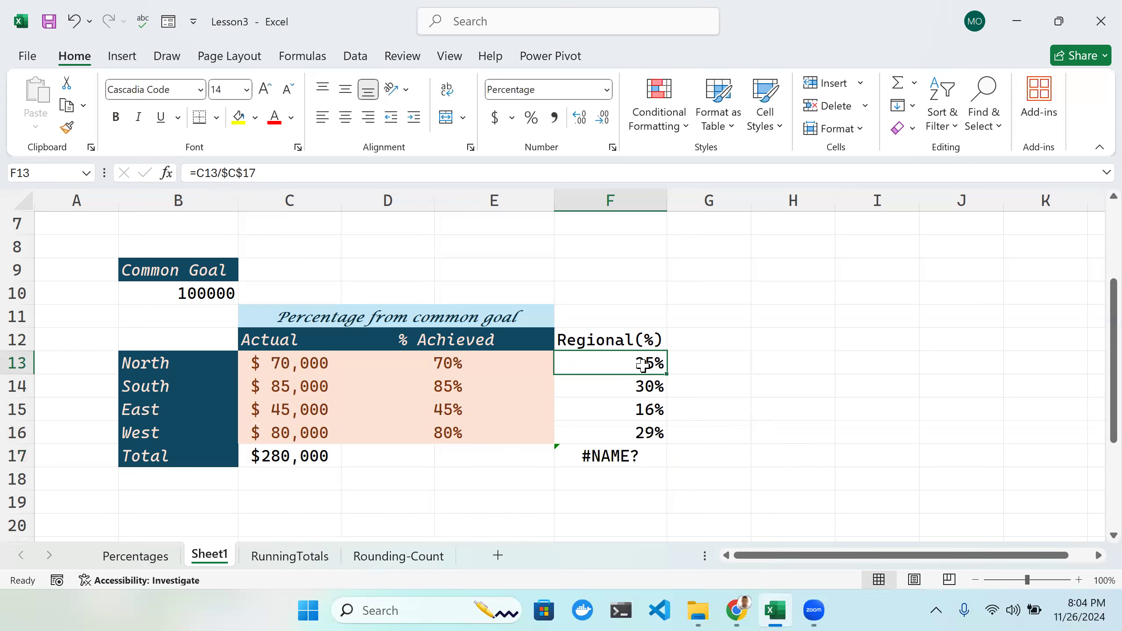
double_click(641, 456)
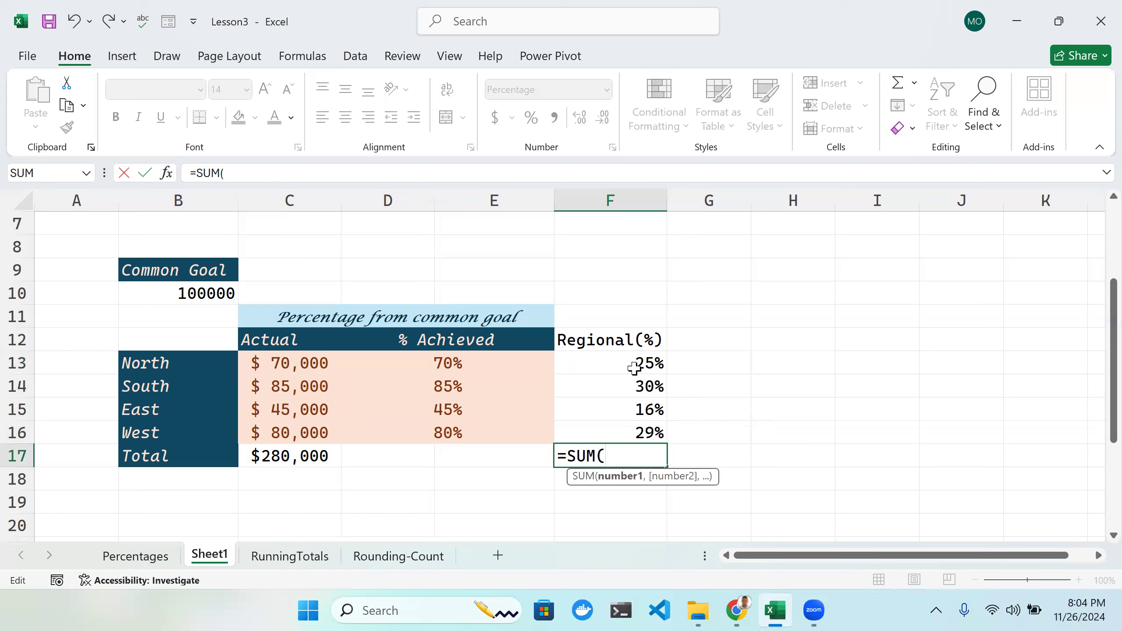
left_click_drag(634, 362, 637, 427)
type(")")
key("Return")
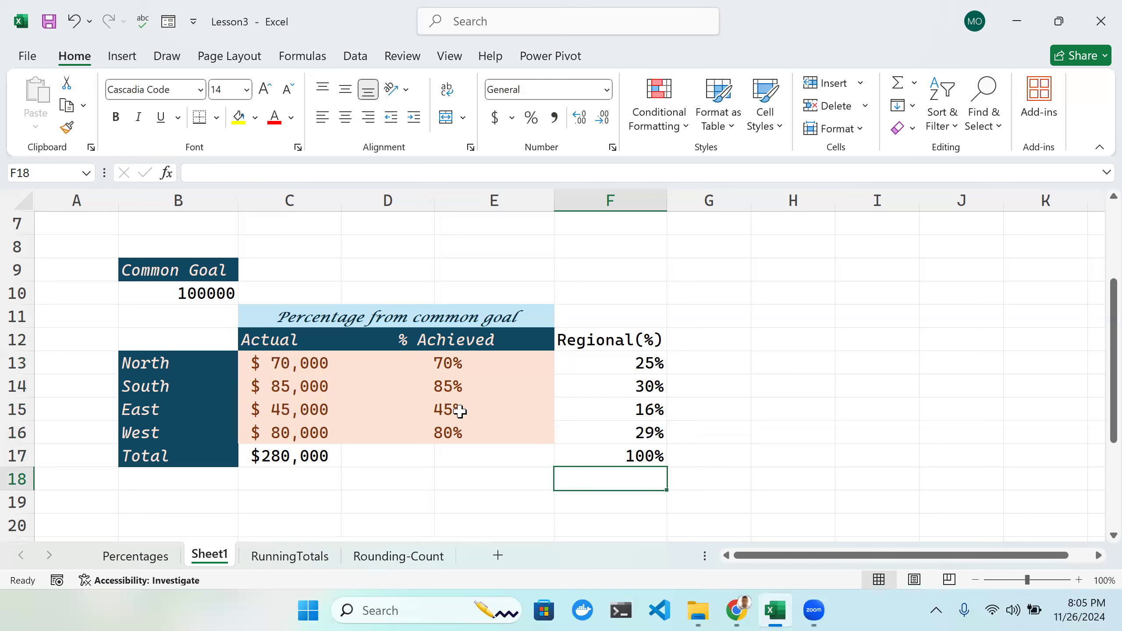
Step: Review North's formula in F13 and its actual value in C13, along with the Calculating %Percentage table below
left_click(651, 366)
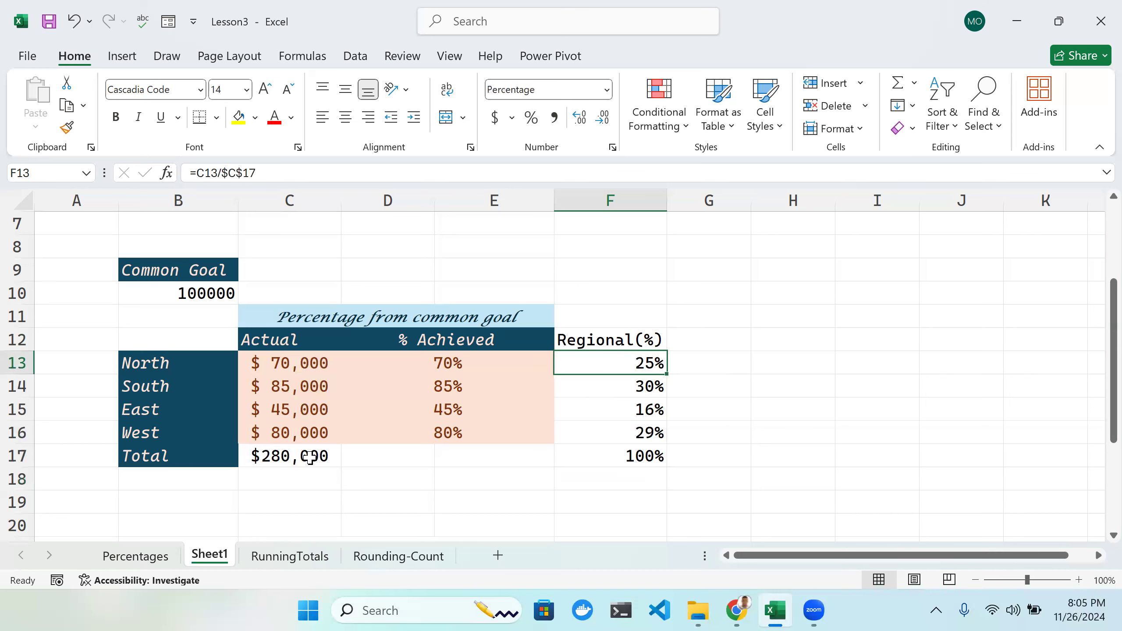
left_click(316, 373)
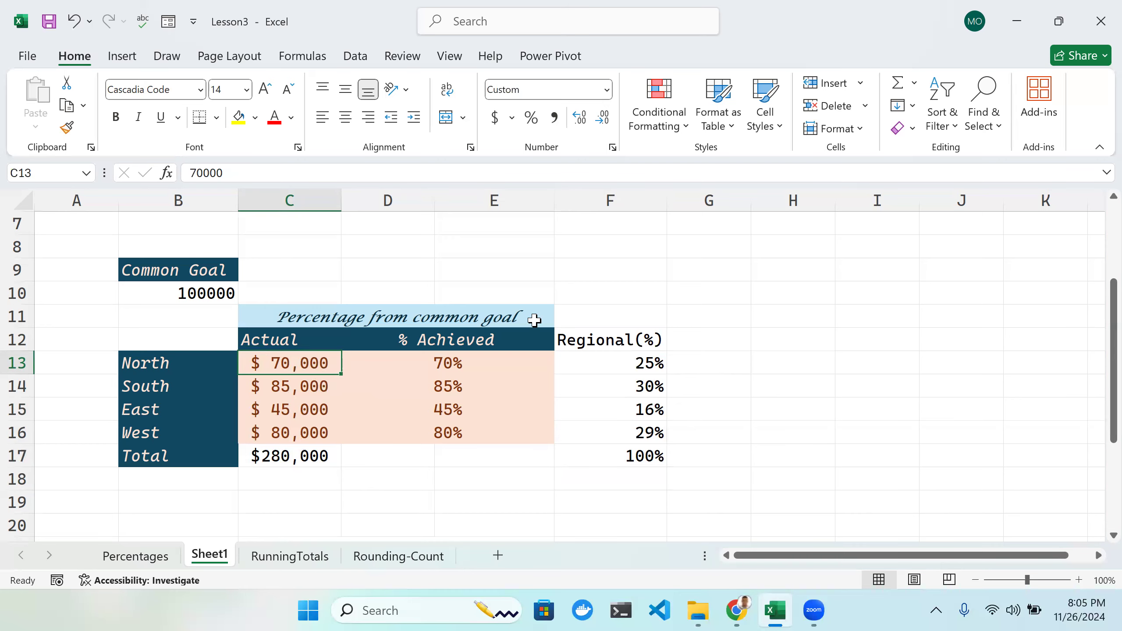
scroll(536, 333, "up", 2)
scroll(537, 333, "down", 8)
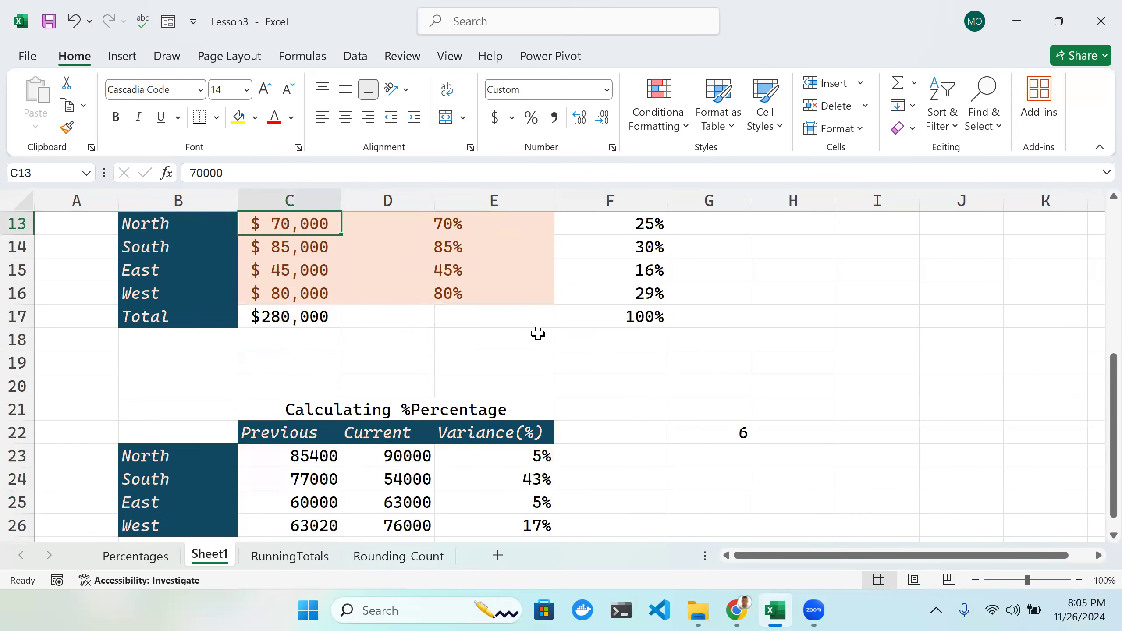
scroll(537, 334, "up", 4)
scroll(549, 379, "up", 1)
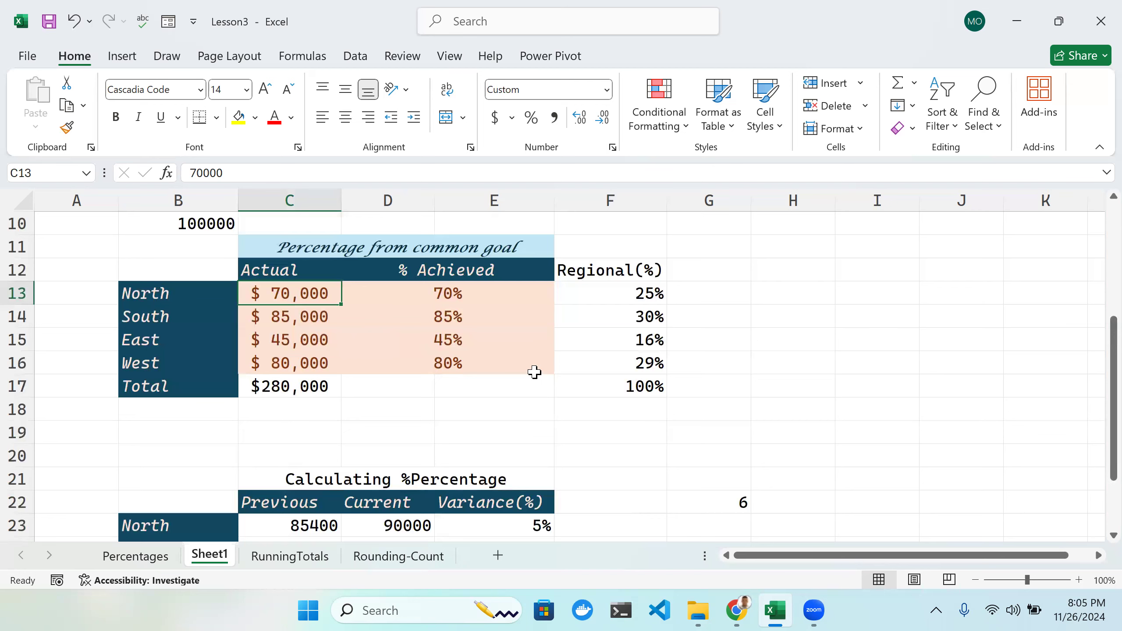
scroll(443, 368, "down", 3)
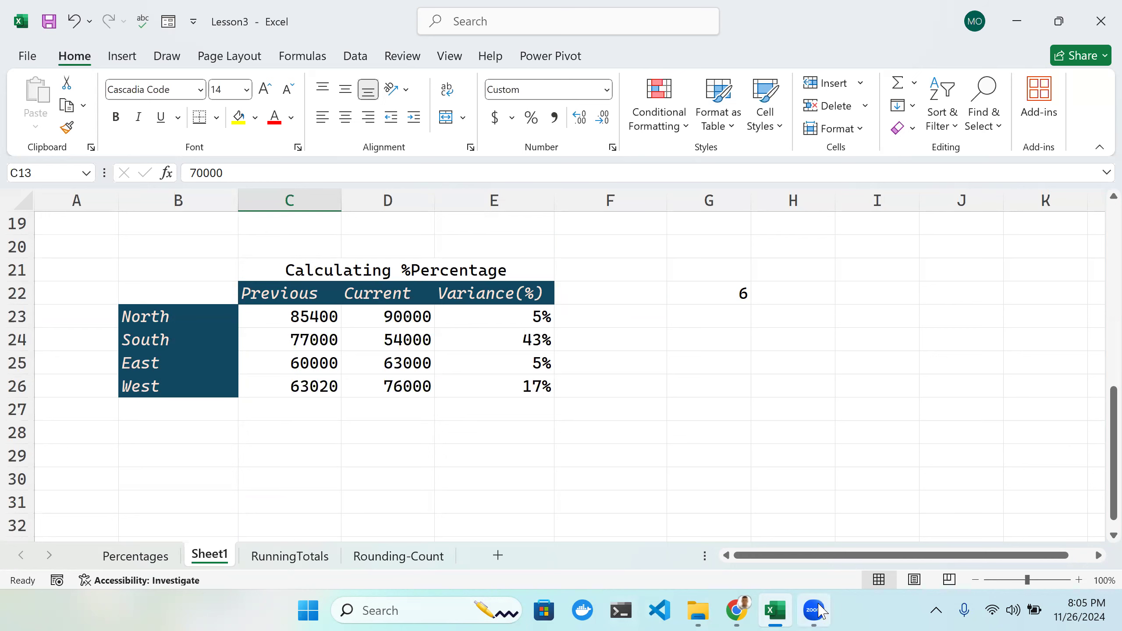
Step: Switch to the Zoom meeting window
mouse_move(814, 610)
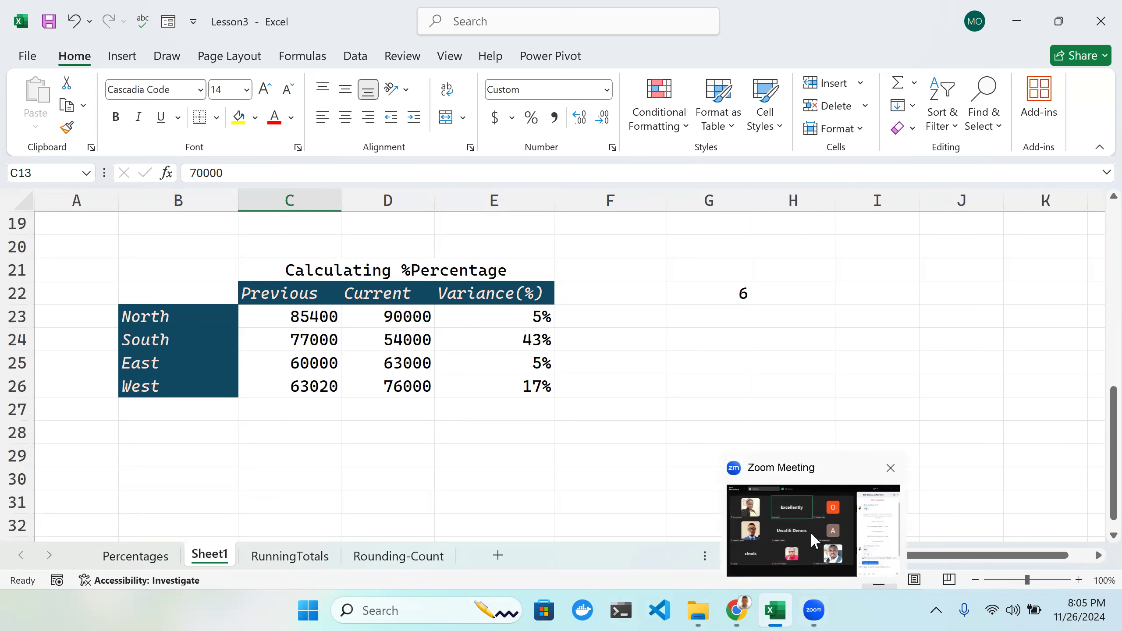
left_click(810, 531)
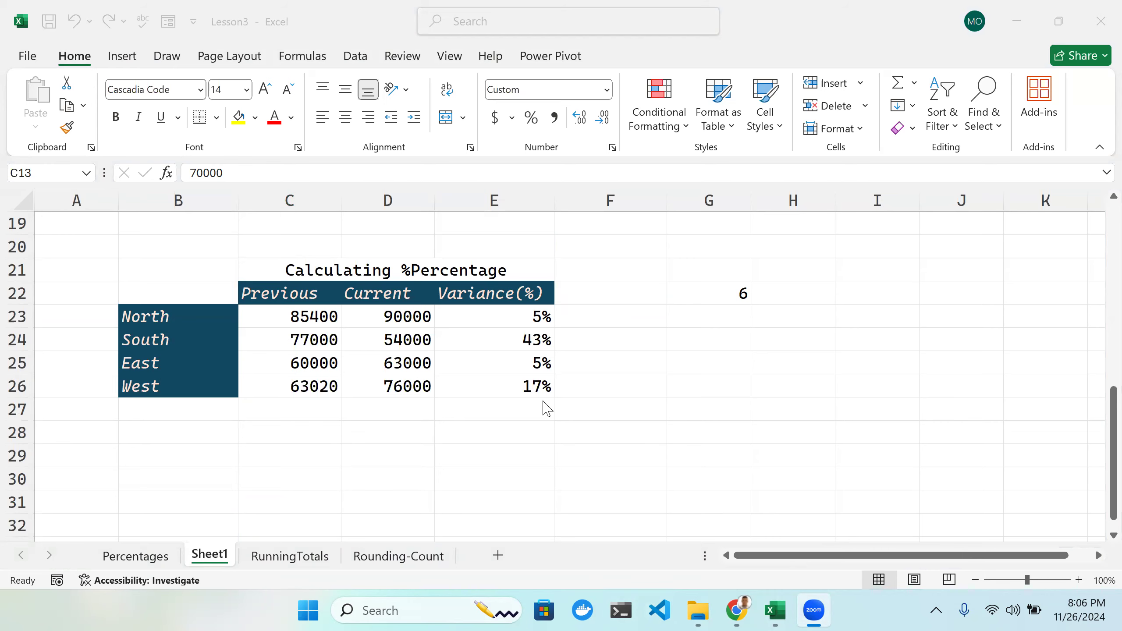
scroll(547, 409, "up", 4)
scroll(544, 407, "up", 2)
scroll(530, 406, "down", 7)
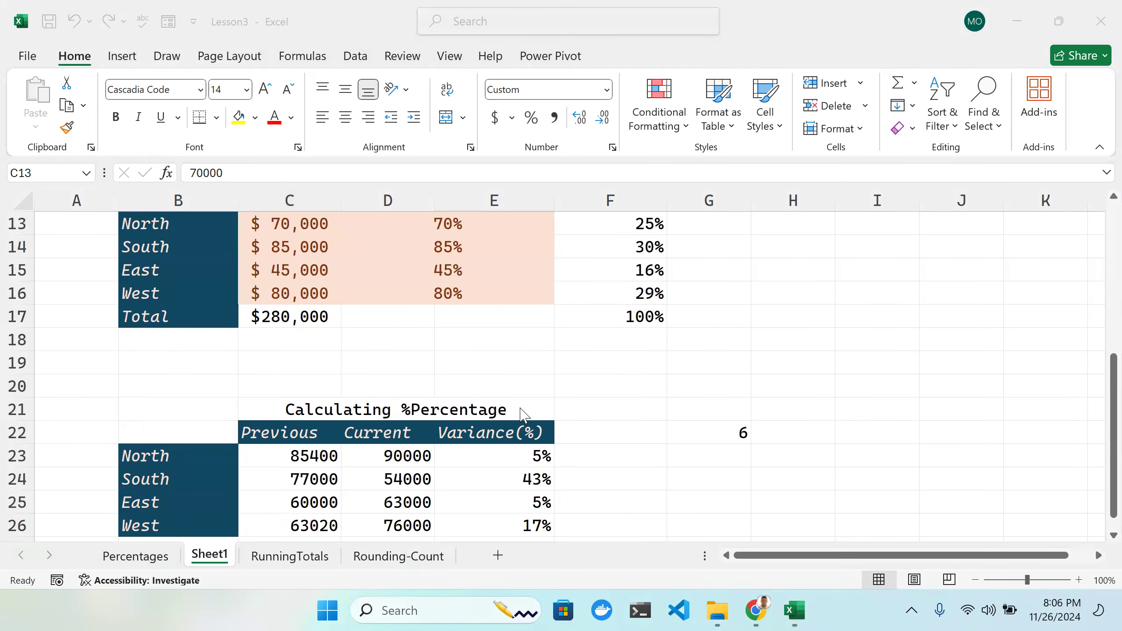
Step: Return to the Lesson3 workbook and look over the worked examples on the Percentages sheet
scroll(371, 319, "up", 7)
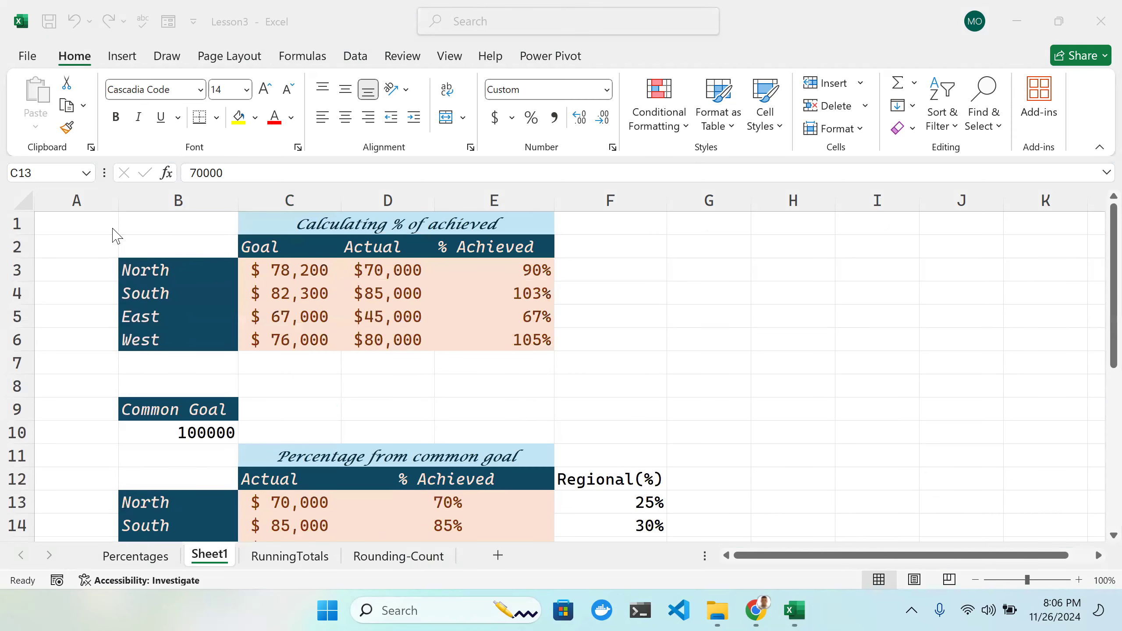
left_click(122, 561)
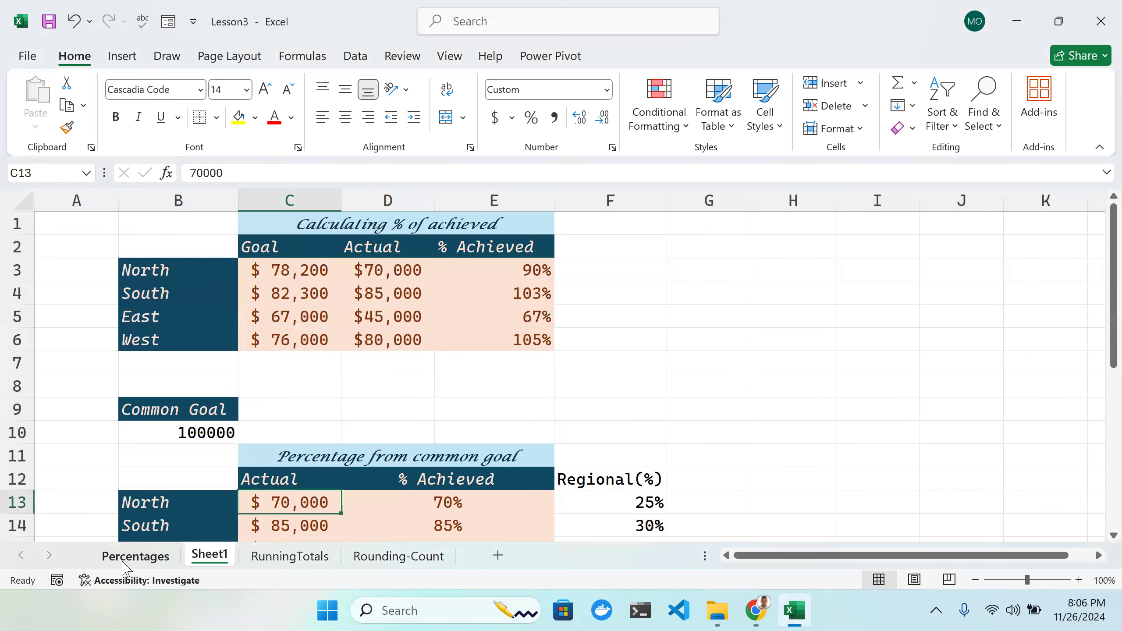
left_click(124, 562)
scroll(239, 481, "down", 2)
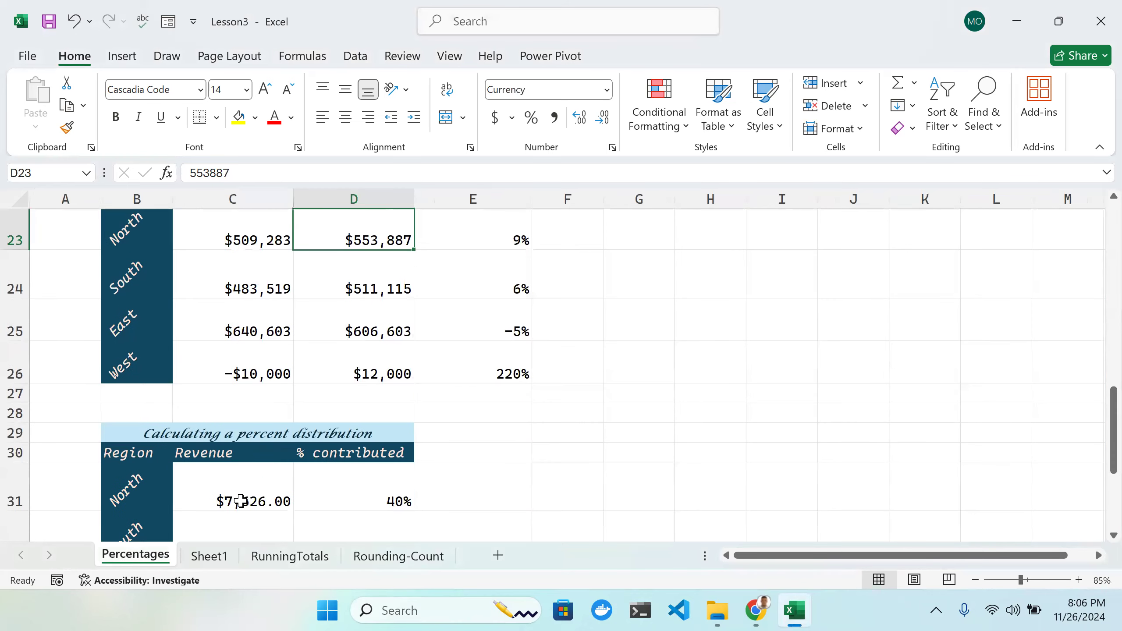
Step: Clear all contents and formatting from B1:F26 on Sheet1
left_click(215, 561)
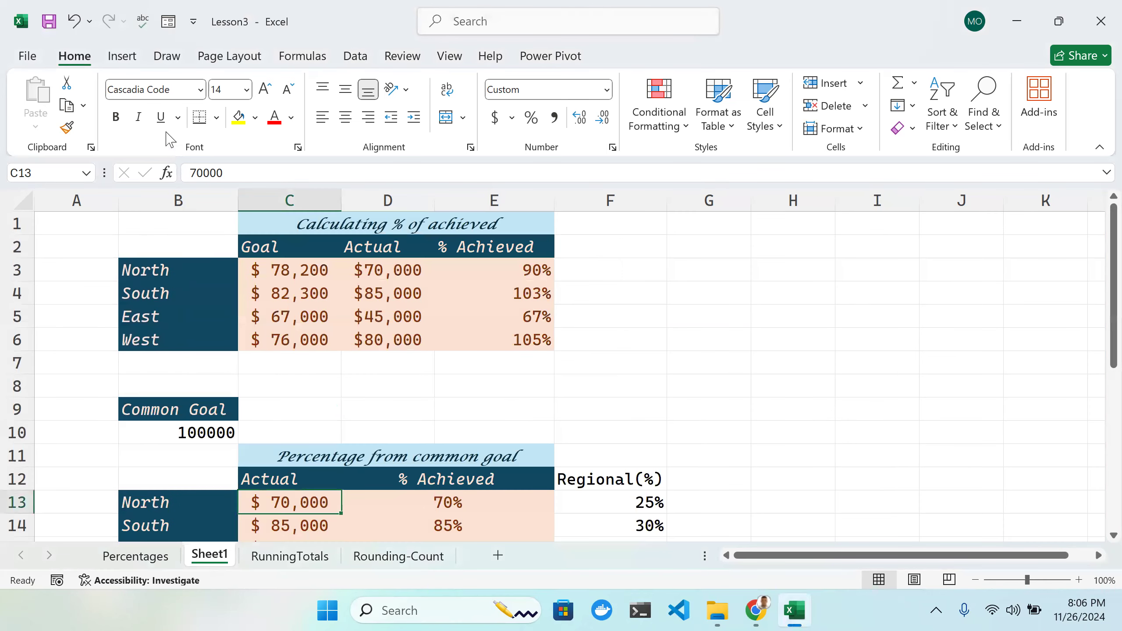
left_click_drag(156, 227, 625, 580)
mouse_move(596, 272)
left_mouse_down()
mouse_move(603, 200)
mouse_move(591, 261)
mouse_move(591, 250)
left_mouse_up()
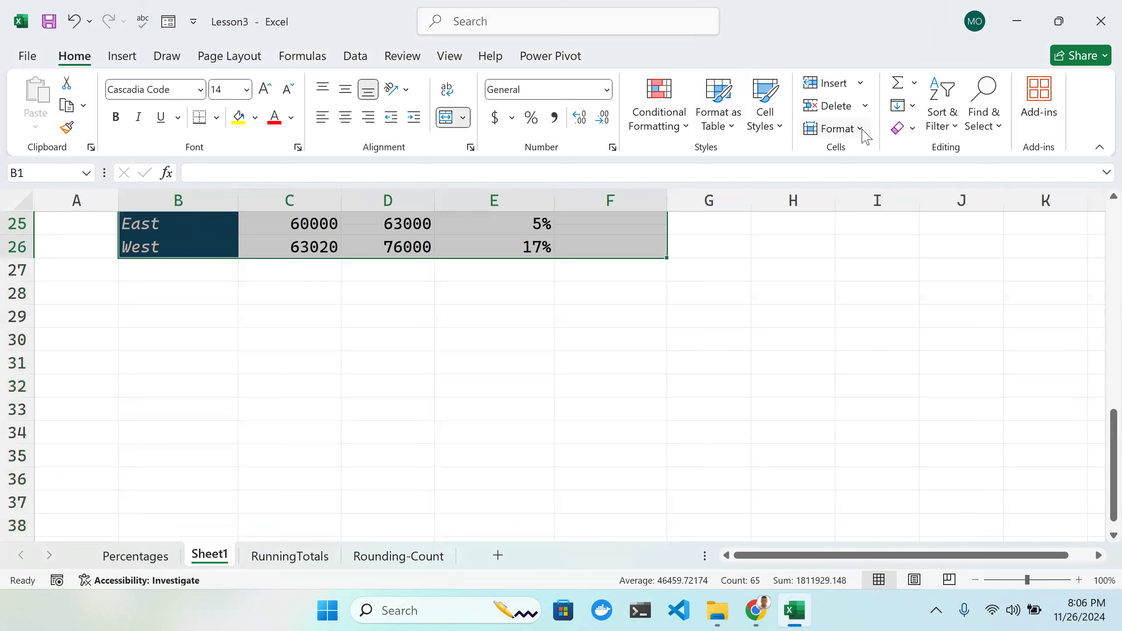
left_click(902, 129)
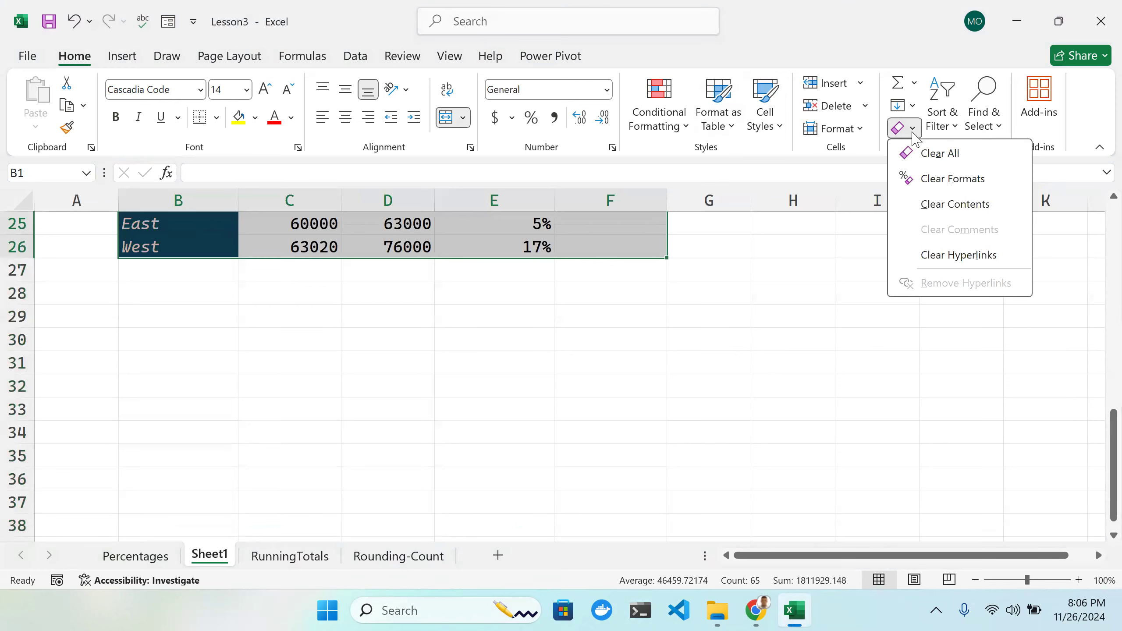
left_click(953, 155)
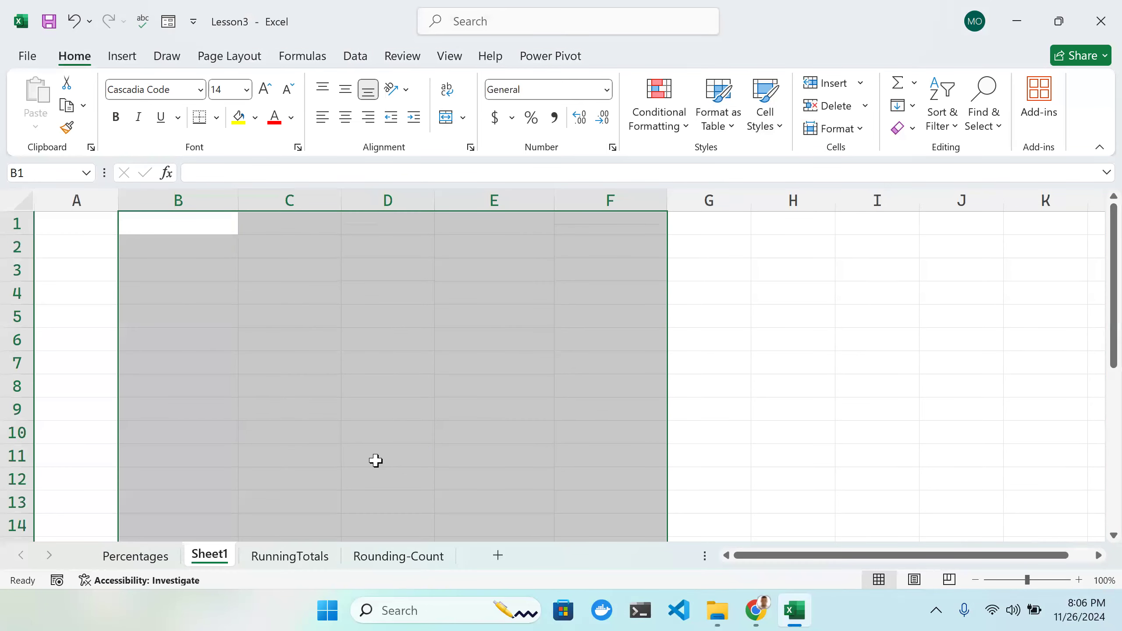
Step: Review the Calculating Running Totals and Applying Percentage Incr/Decr examples on the RunningTotals sheet
left_click(312, 557)
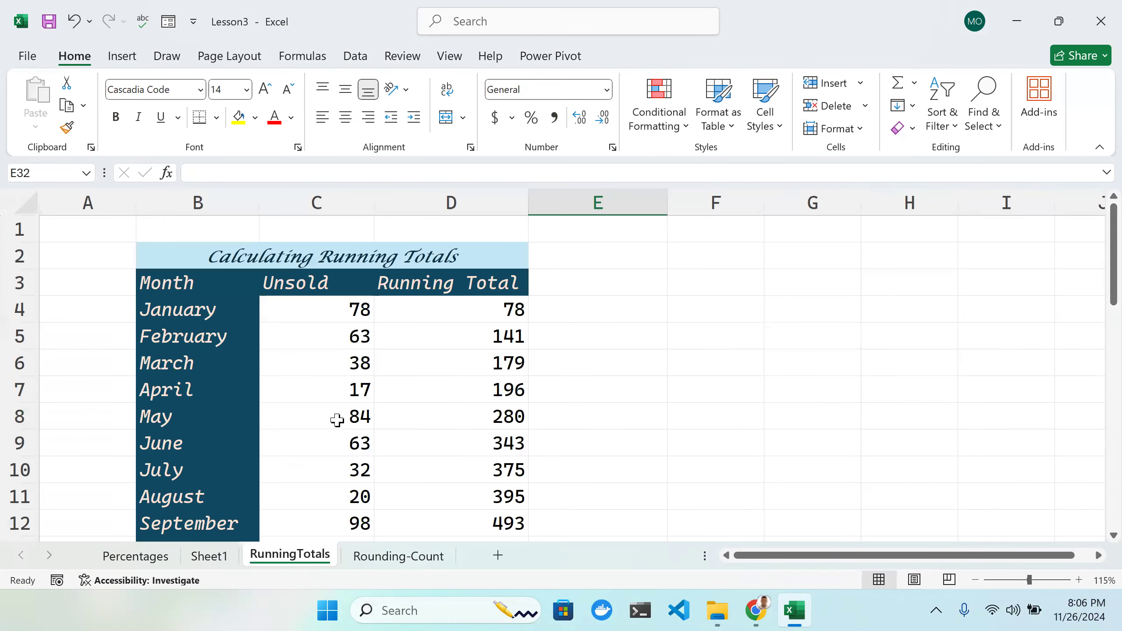
left_click(670, 342)
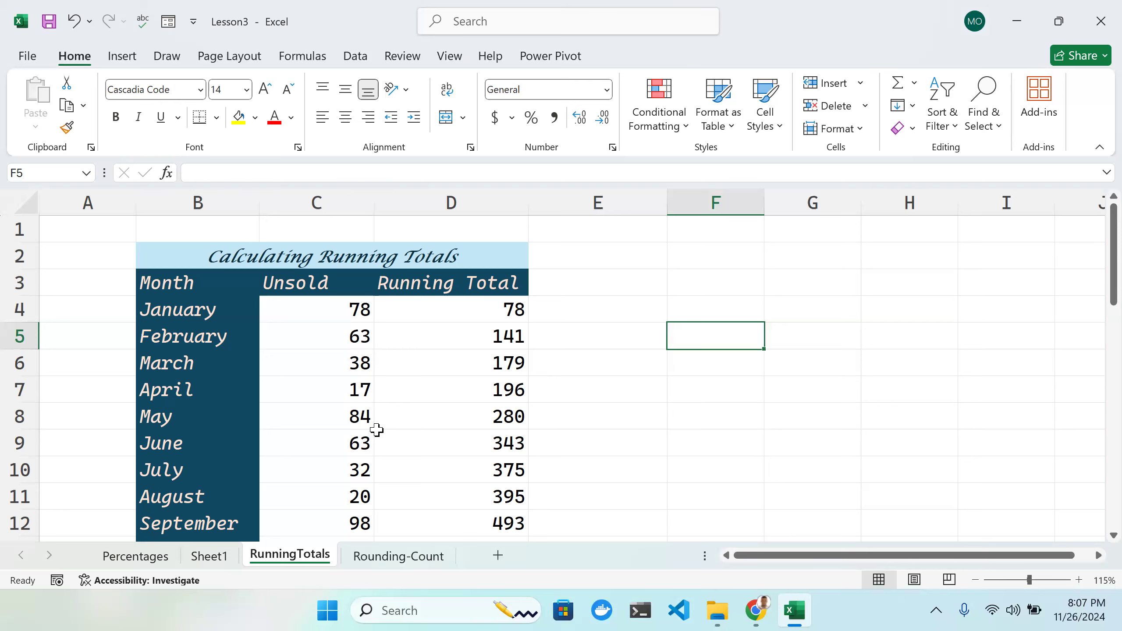
scroll(450, 393, "down", 1)
scroll(451, 393, "up", 1)
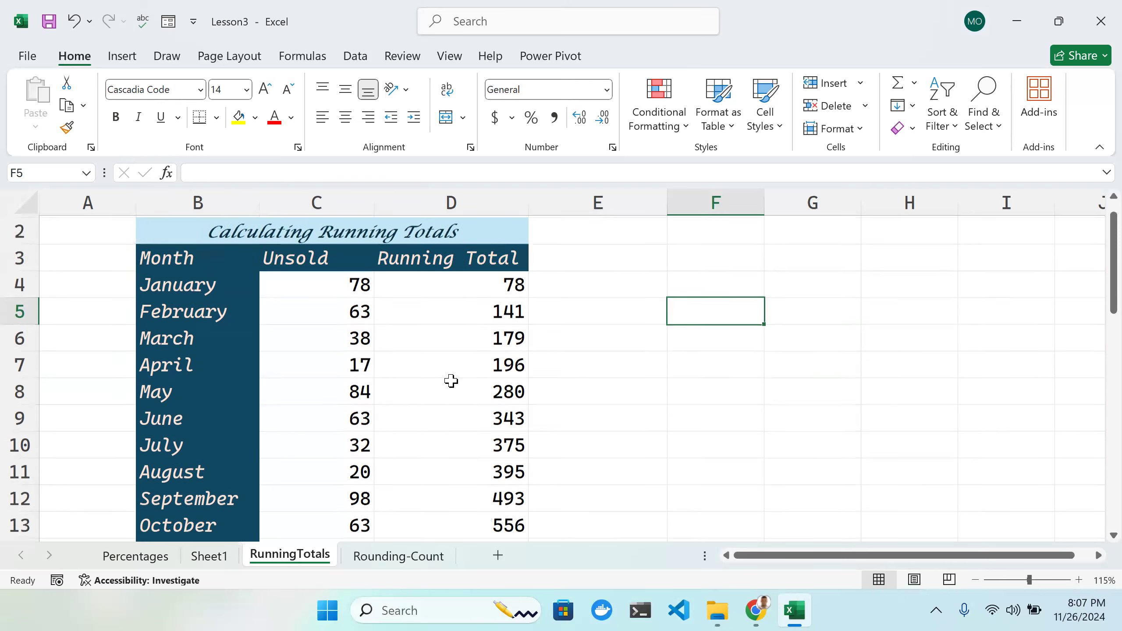
scroll(463, 329, "down", 1)
scroll(462, 329, "down", 4)
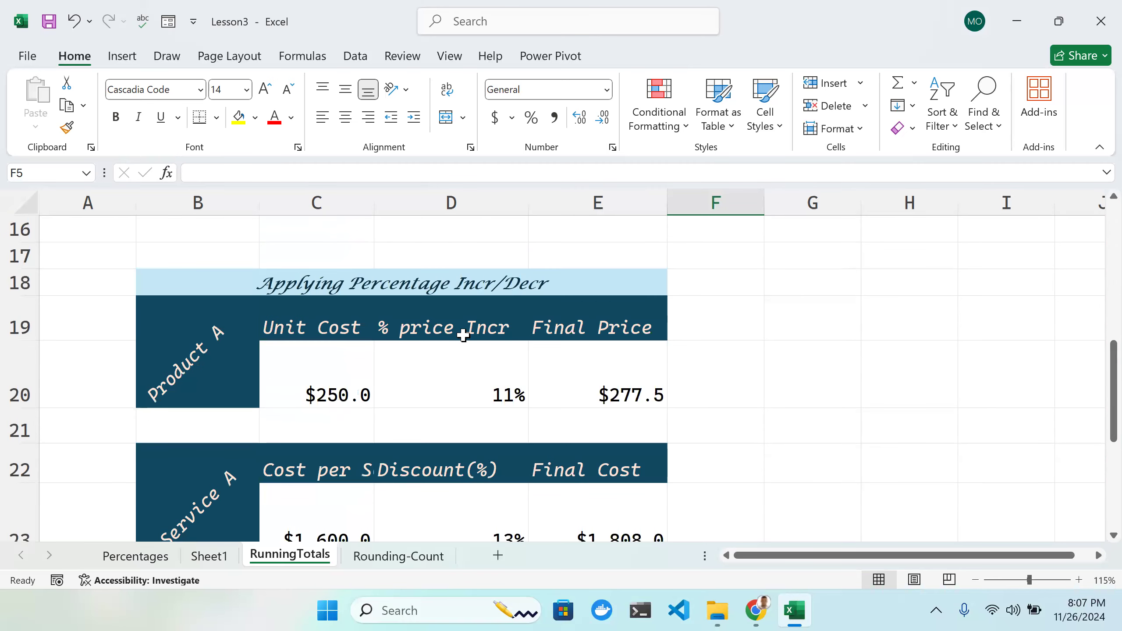
Step: Move Sheet1 between the RunningTotals and Rounding-Count sheets and deselect its cleared range
left_click(213, 558)
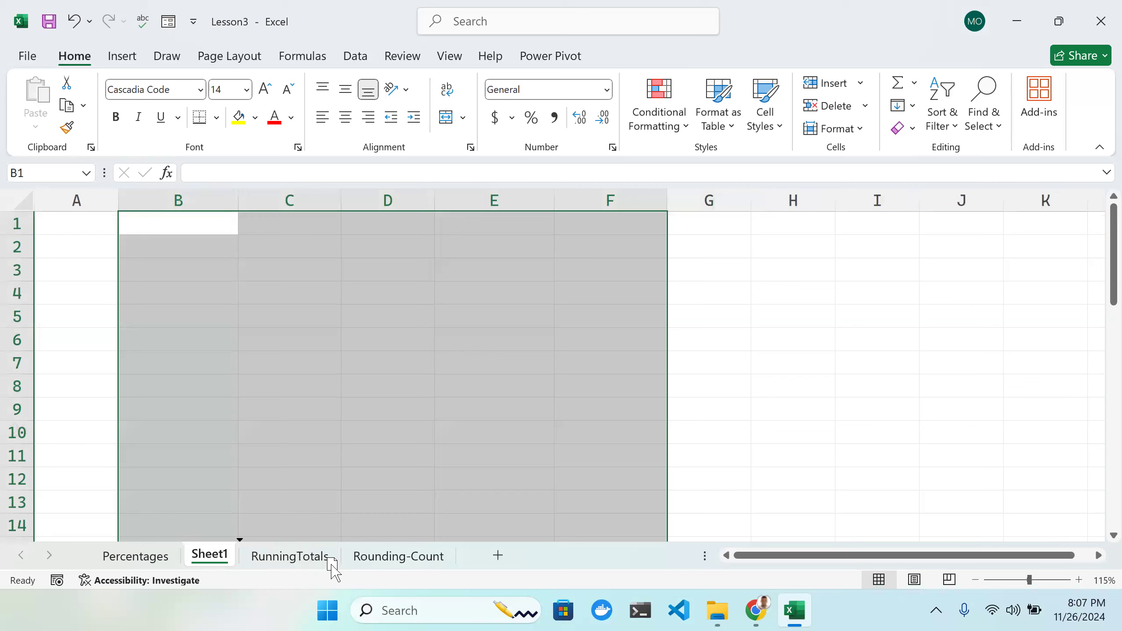
left_click_drag(332, 568, 340, 566)
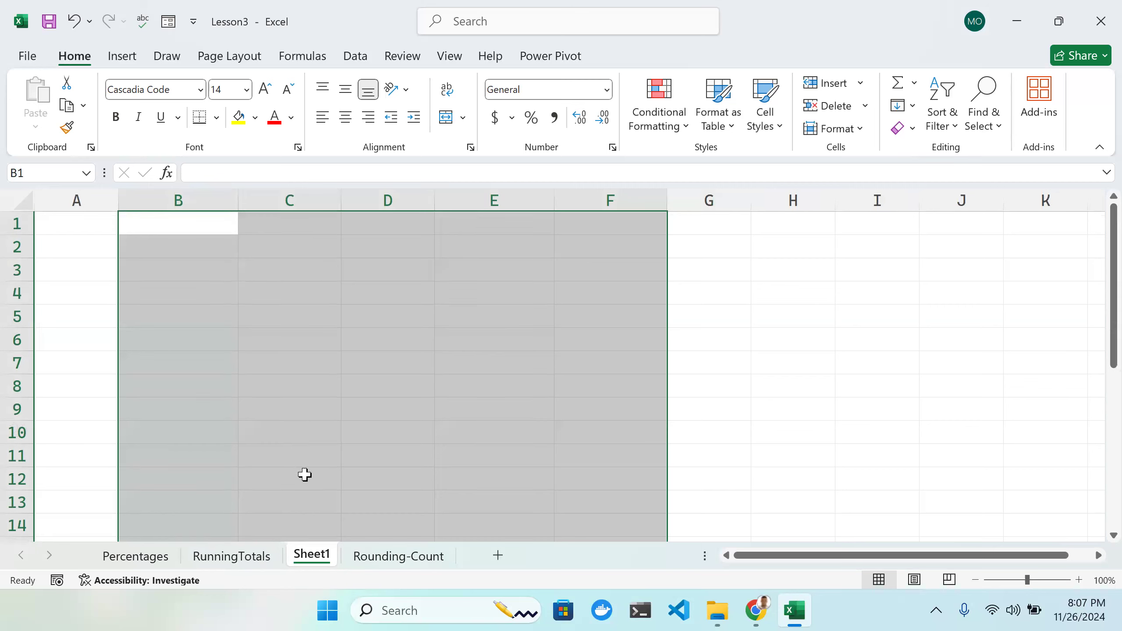
left_click(194, 249)
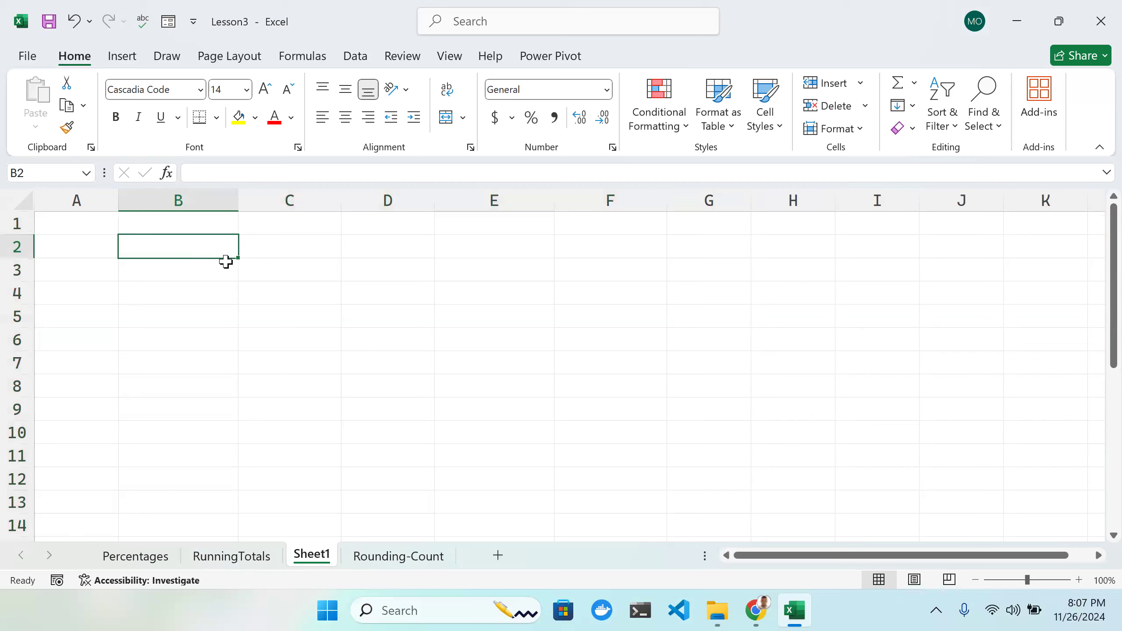
Step: Enter the column headers Month in B3 and Units Sold in C3 on Sheet1
left_click(189, 275)
left_click(190, 277)
type("Month")
key("Tab")
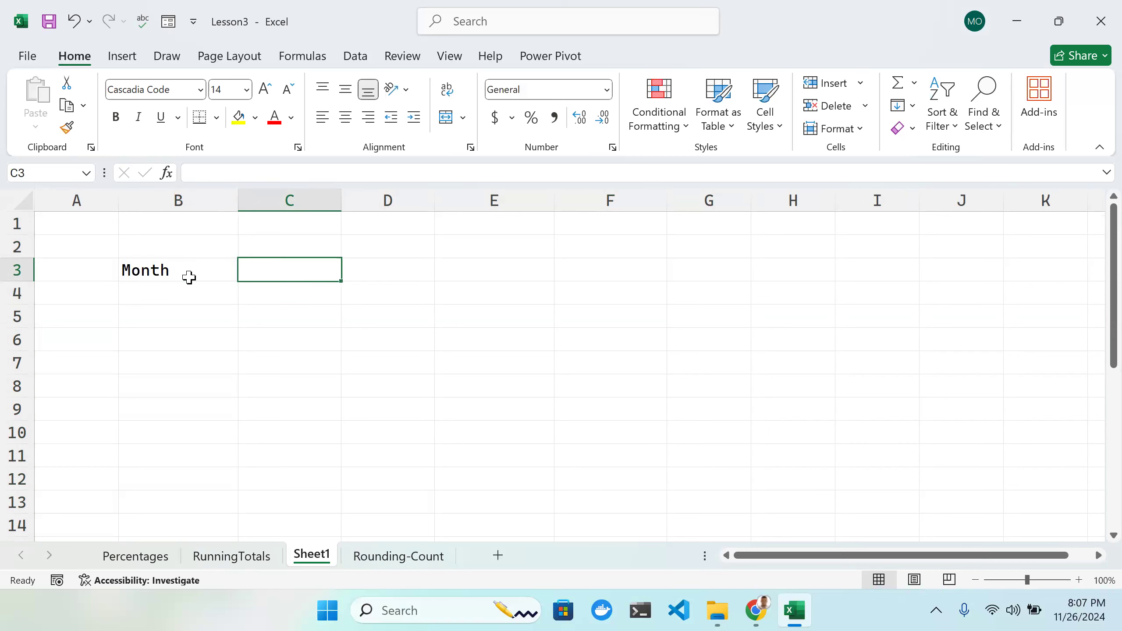
type("Units ")
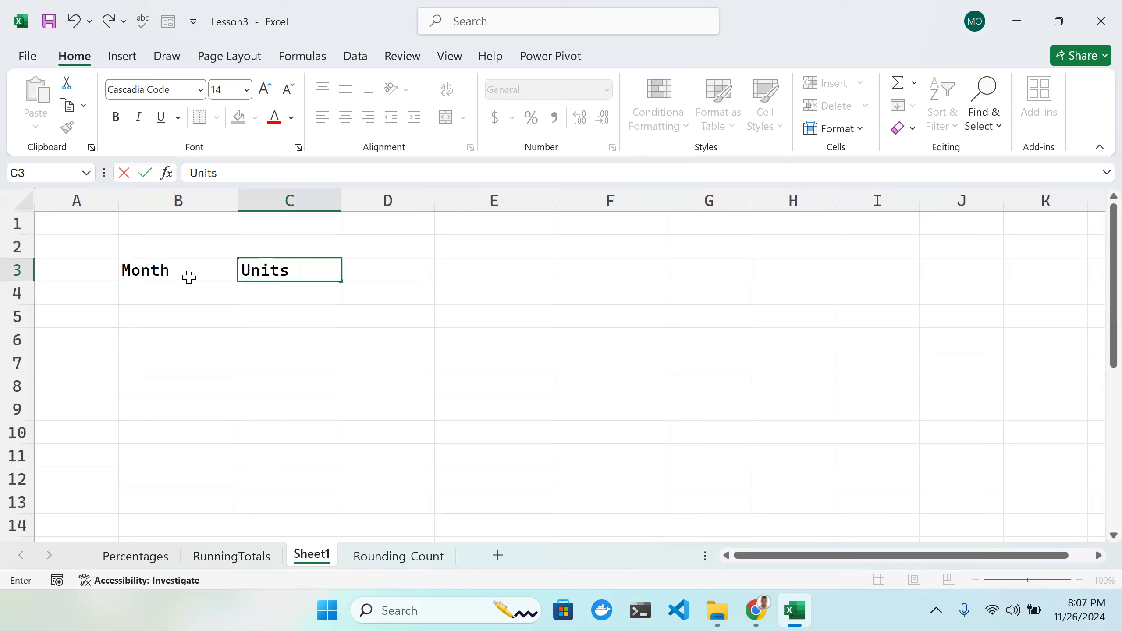
type("Sold")
key("Return")
Step: Enter January in B4 and fill the month series down to December in B15
type("Ja")
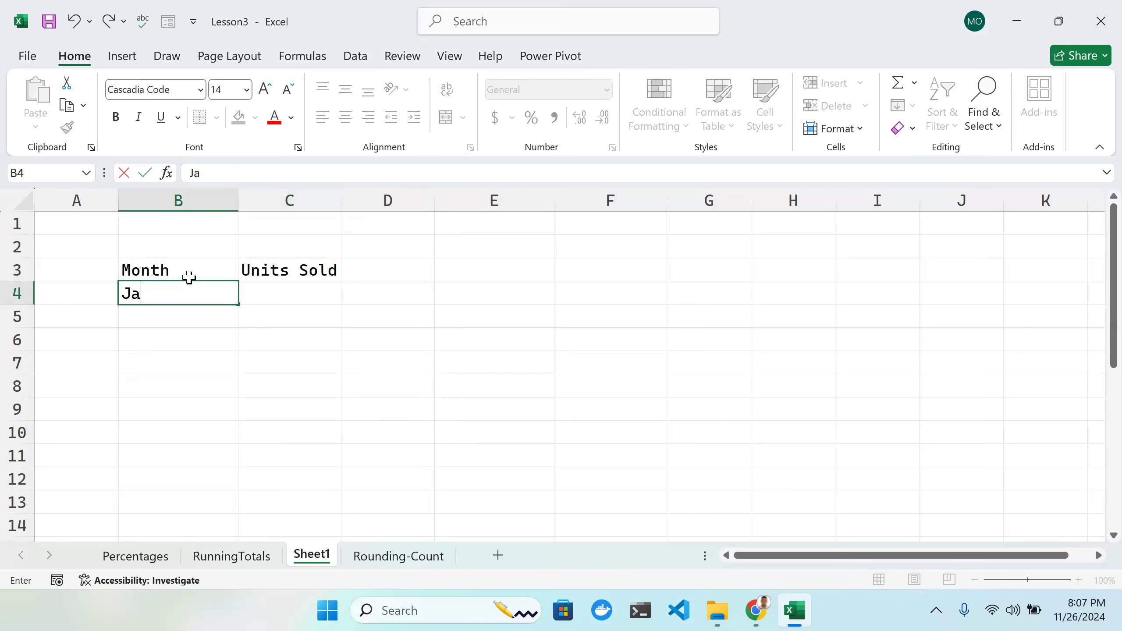
type("nuary")
key("Return")
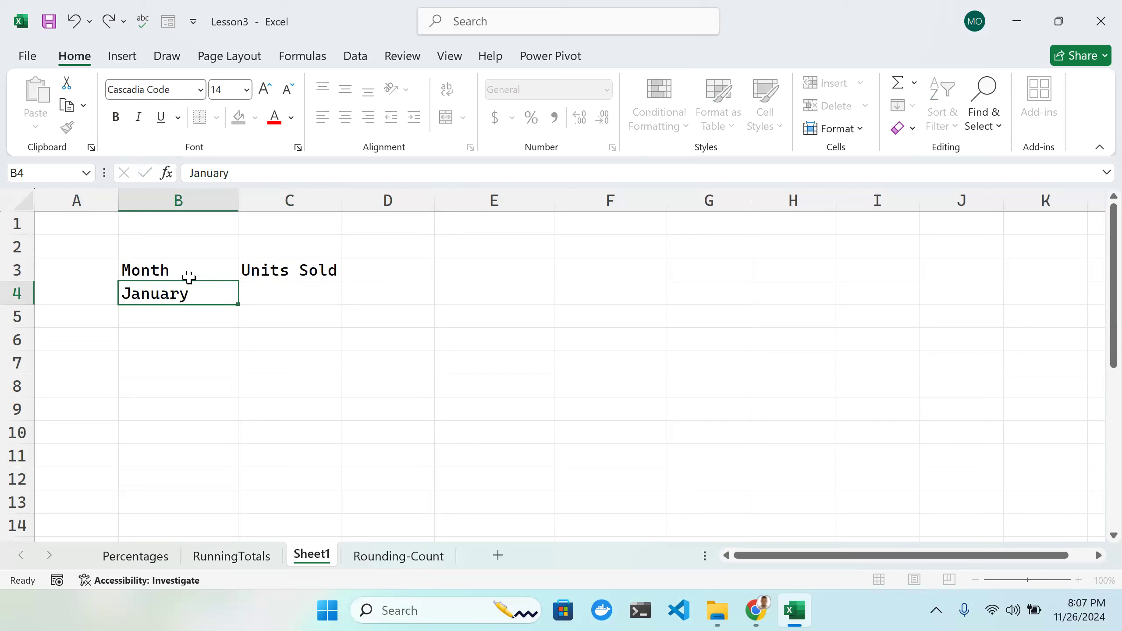
left_click(209, 291)
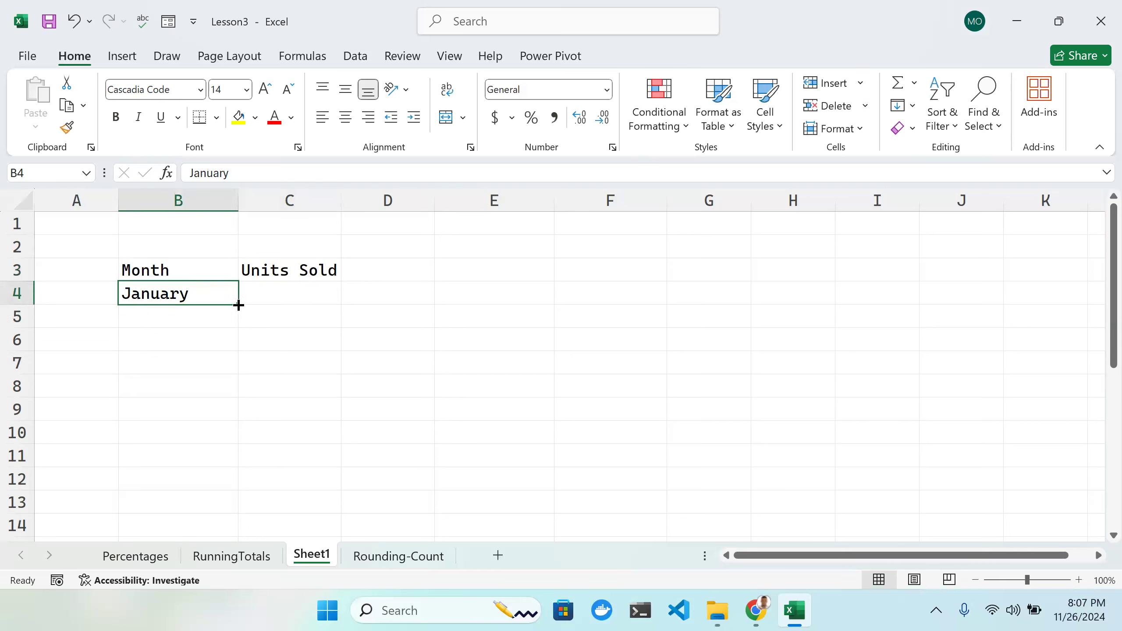
left_click_drag(237, 309, 235, 424)
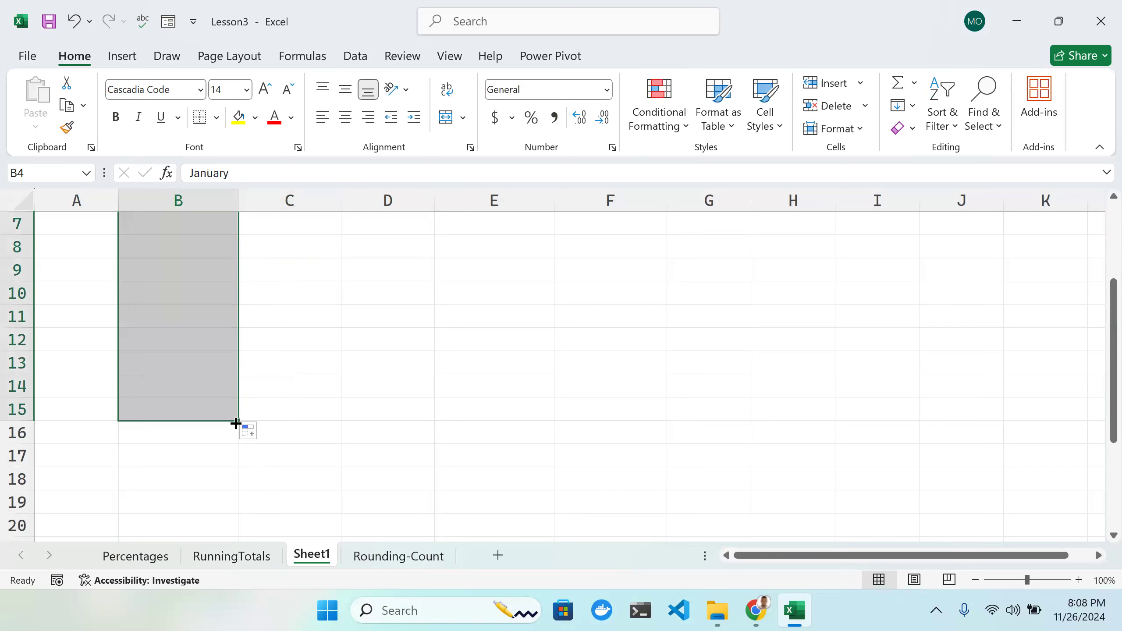
scroll(254, 350, "up", 2)
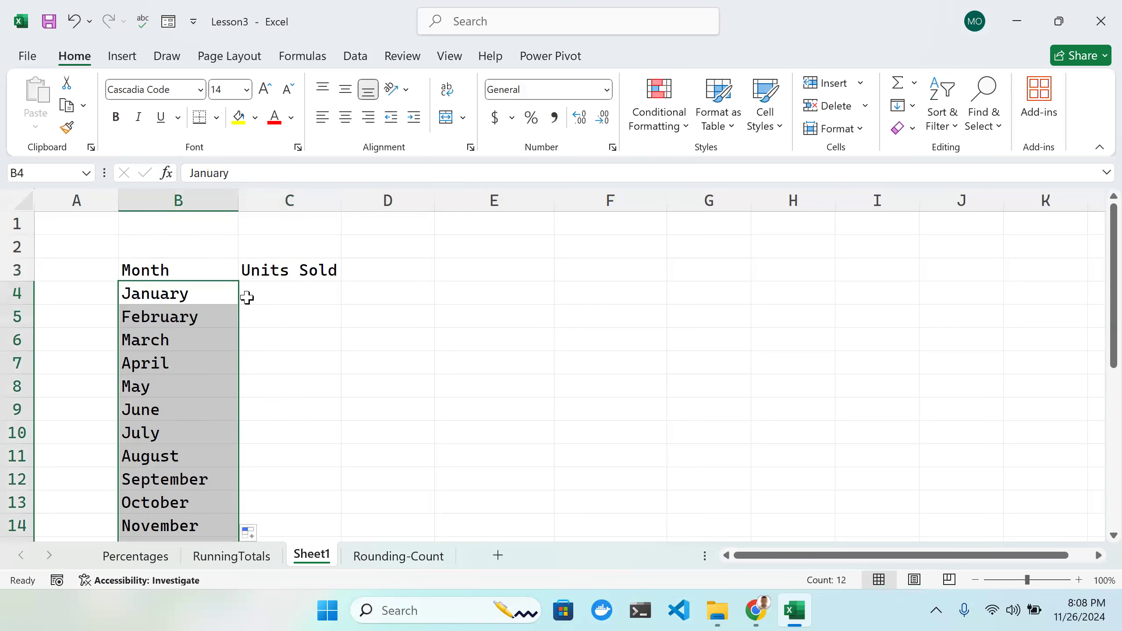
Step: Apply the custom header cell style to the headers in B3:C3 and the months in B4:B15
left_click(142, 274)
left_click_drag(199, 277, 273, 273)
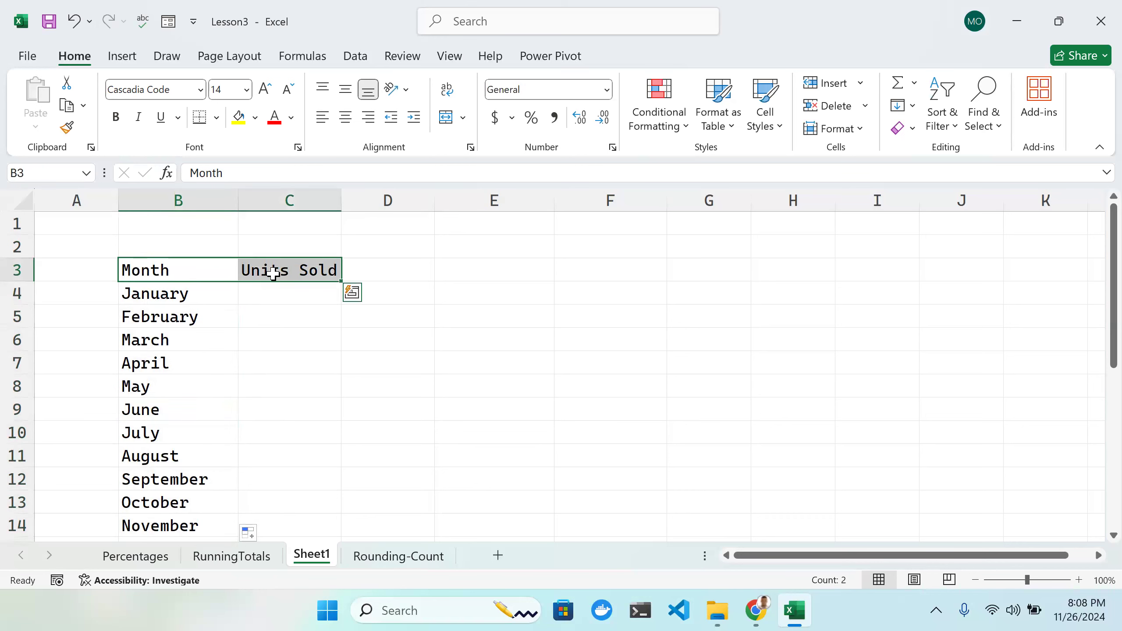
left_click_drag(198, 299, 221, 509)
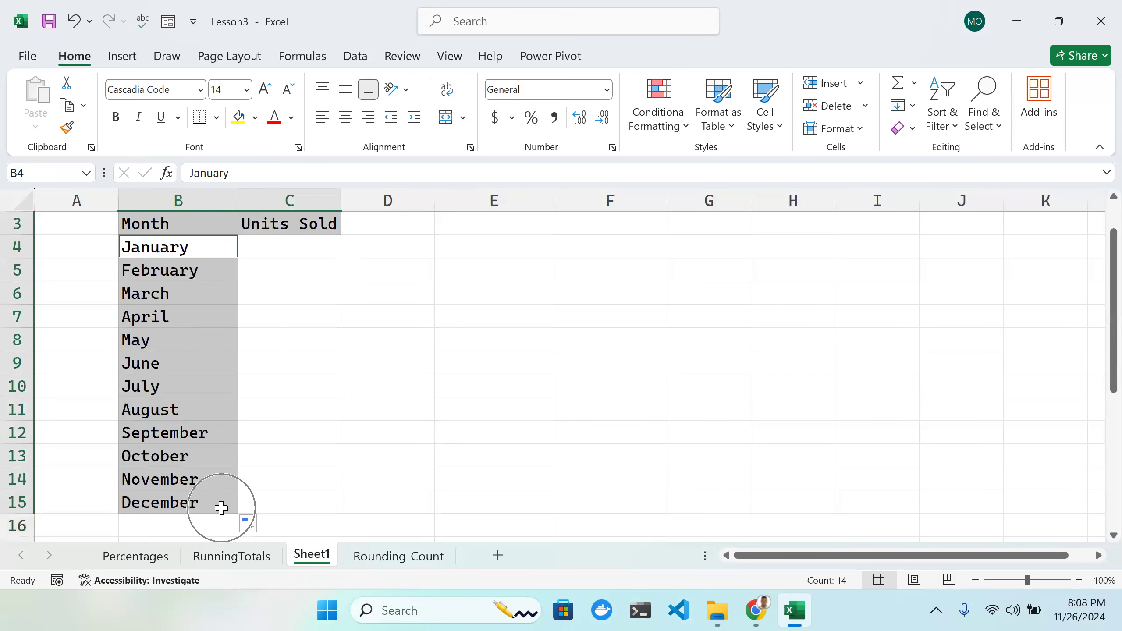
left_click(687, 130)
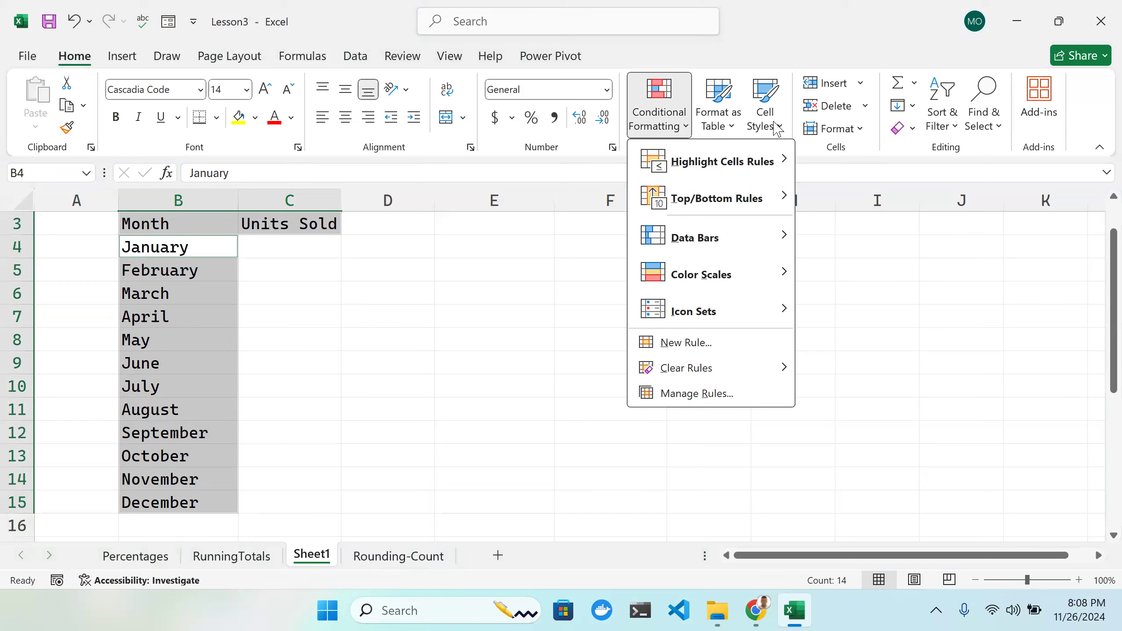
left_click(766, 126)
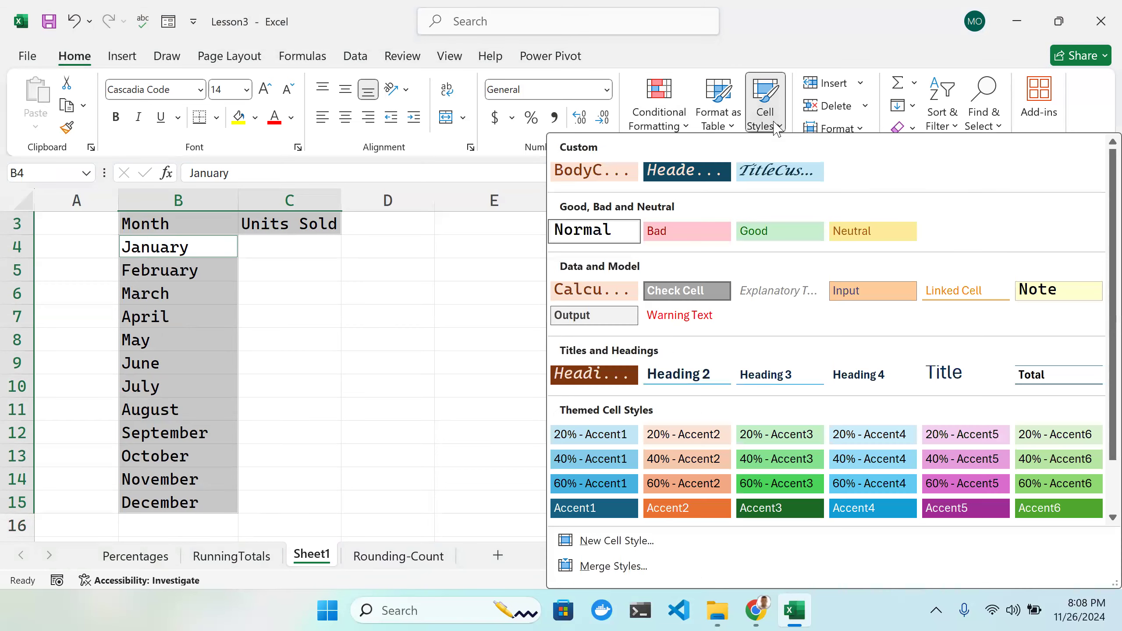
left_click(699, 172)
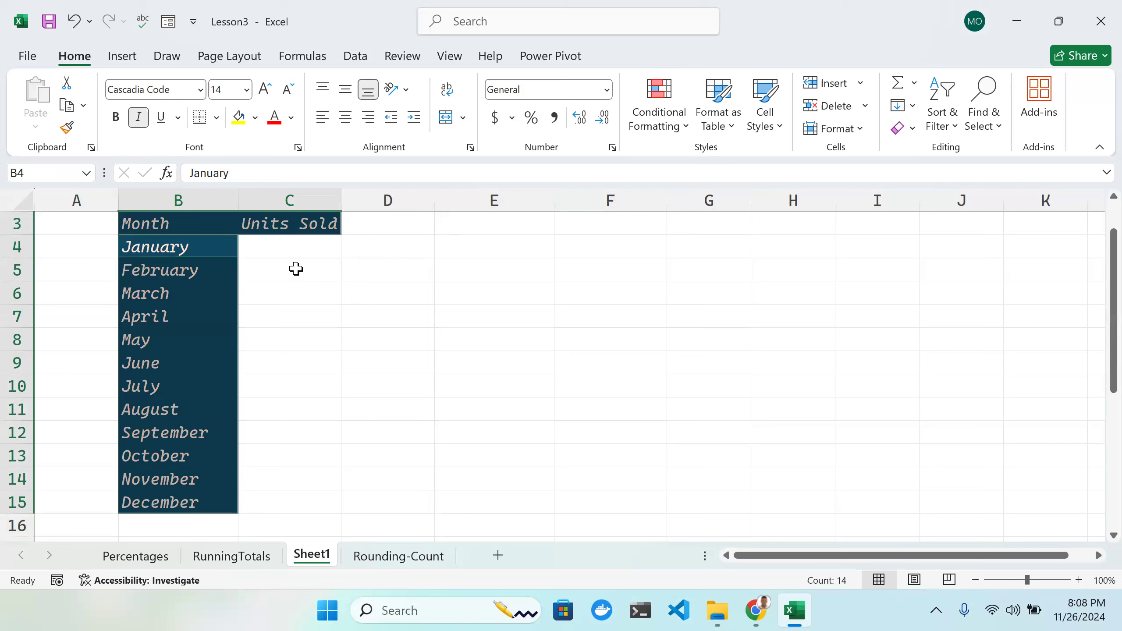
left_click(316, 267)
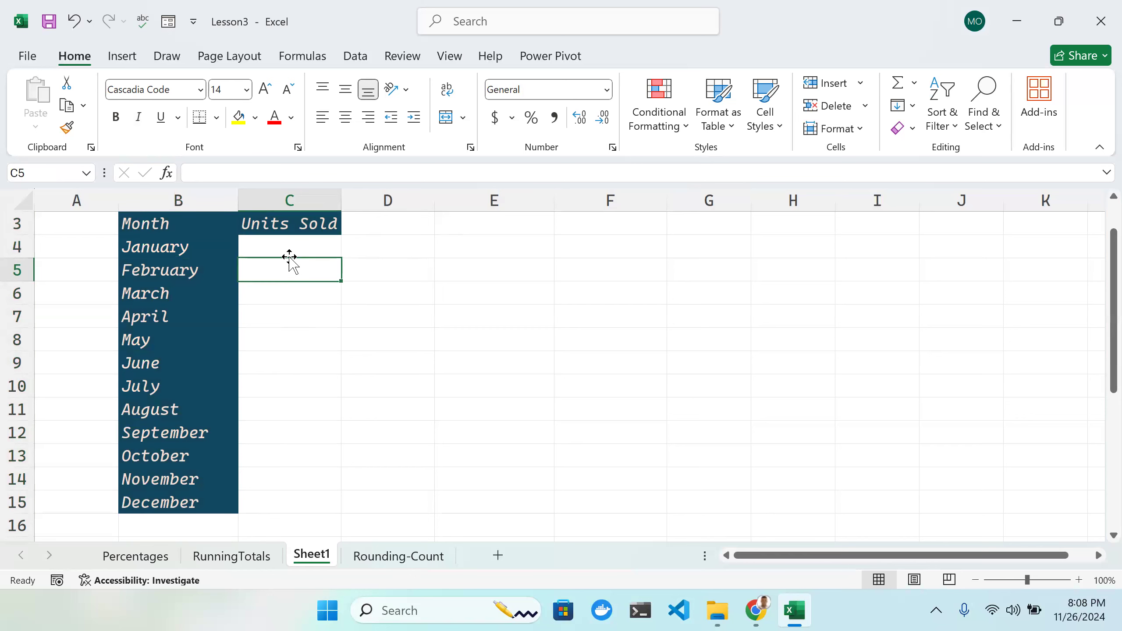
left_click(301, 248)
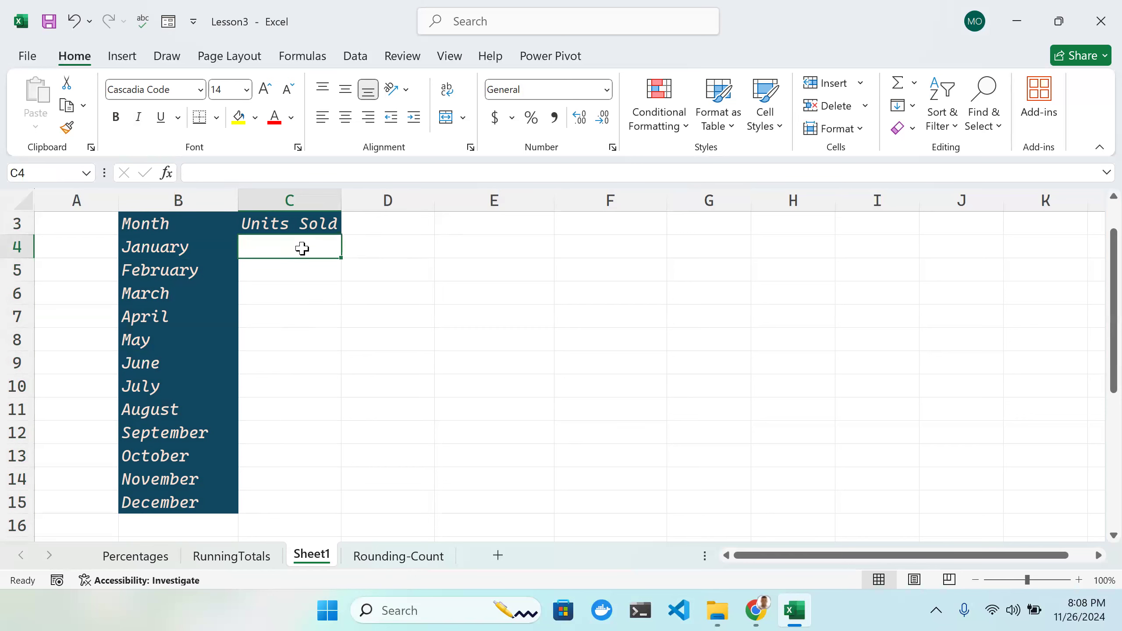
Step: Merge and center B2:C2 above the headers and enter the title Running totals
scroll(302, 248, "up", 1)
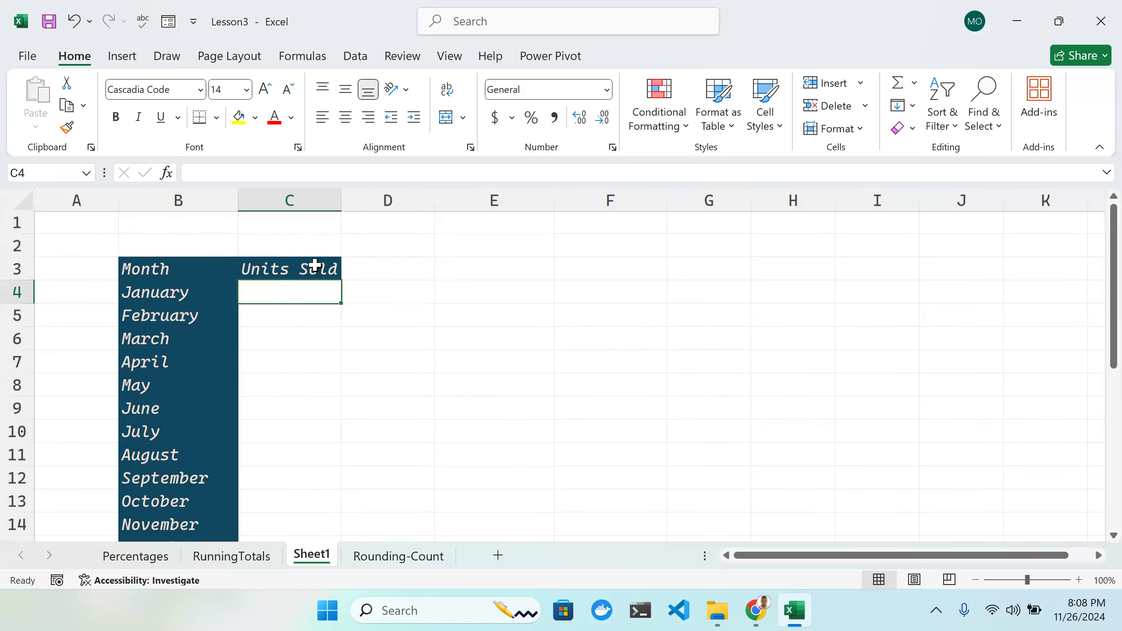
left_click(169, 245)
left_click_drag(150, 248, 267, 250)
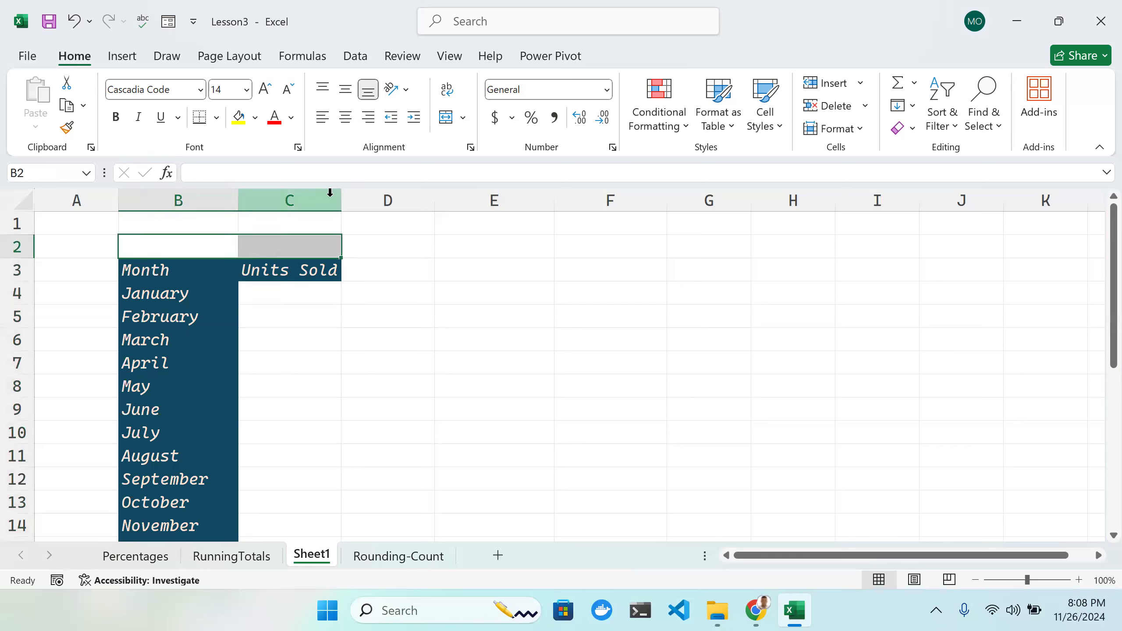
left_click(456, 119)
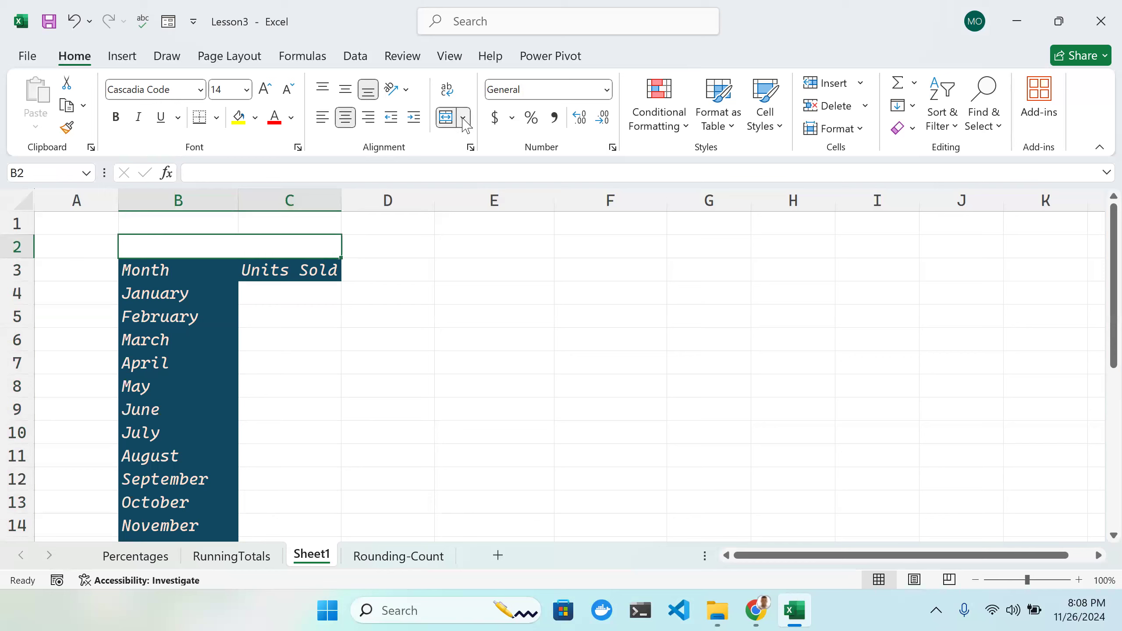
left_click(462, 118)
left_click(492, 170)
double_click(278, 247)
type("Running totals")
key("Return")
Step: Apply the custom title cell style to the Running totals heading in B2
left_click(252, 248)
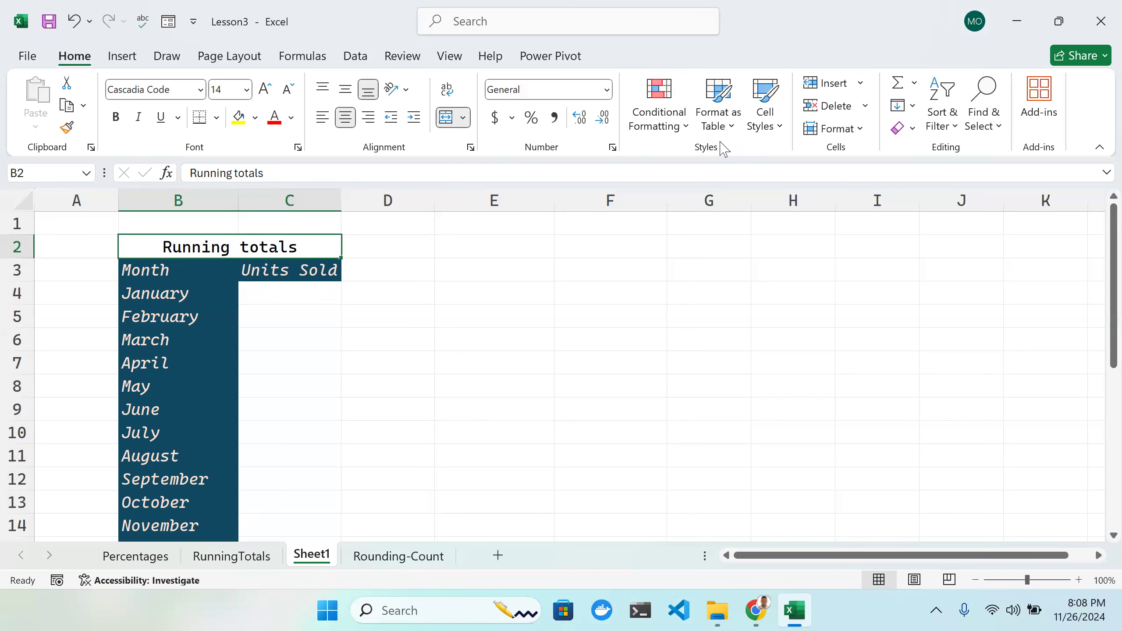
left_click(731, 126)
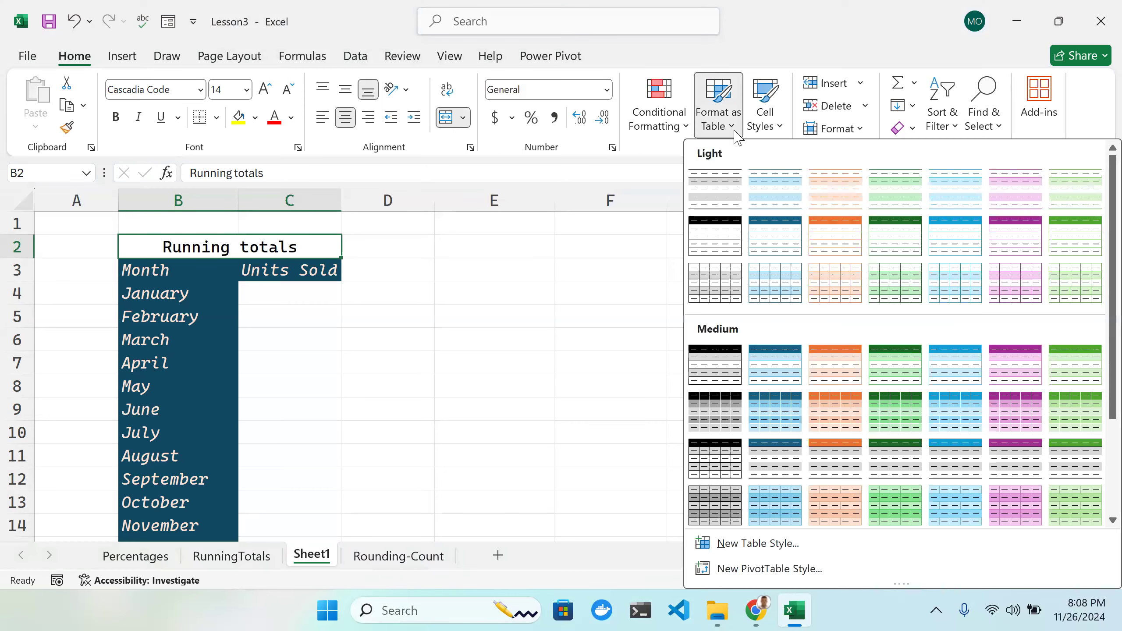
left_click(777, 127)
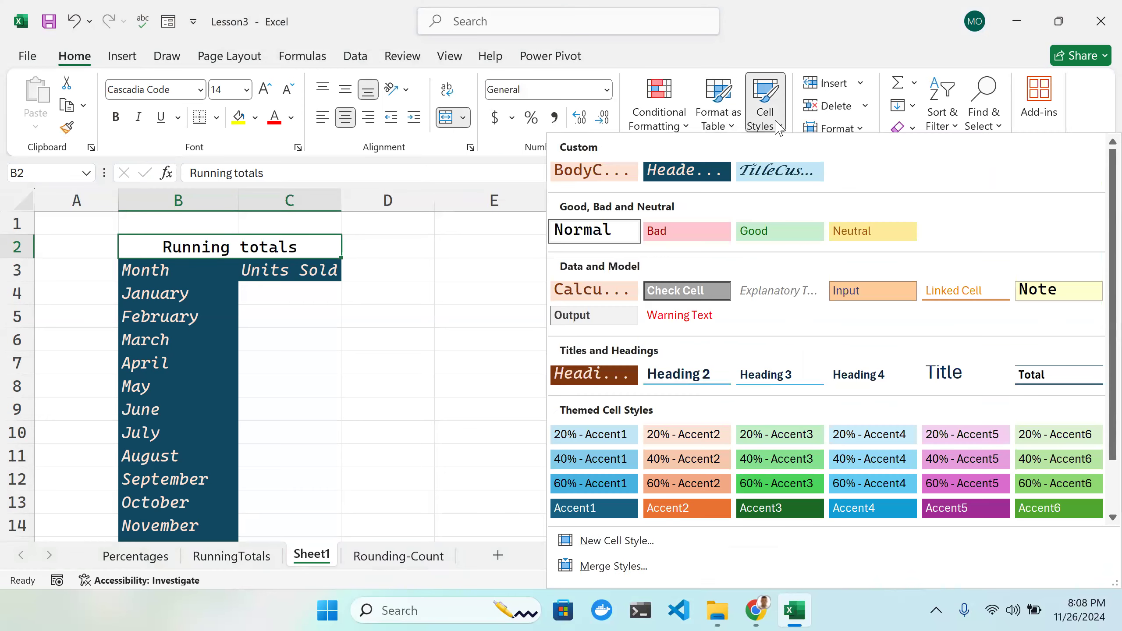
left_click(780, 171)
left_click(338, 294)
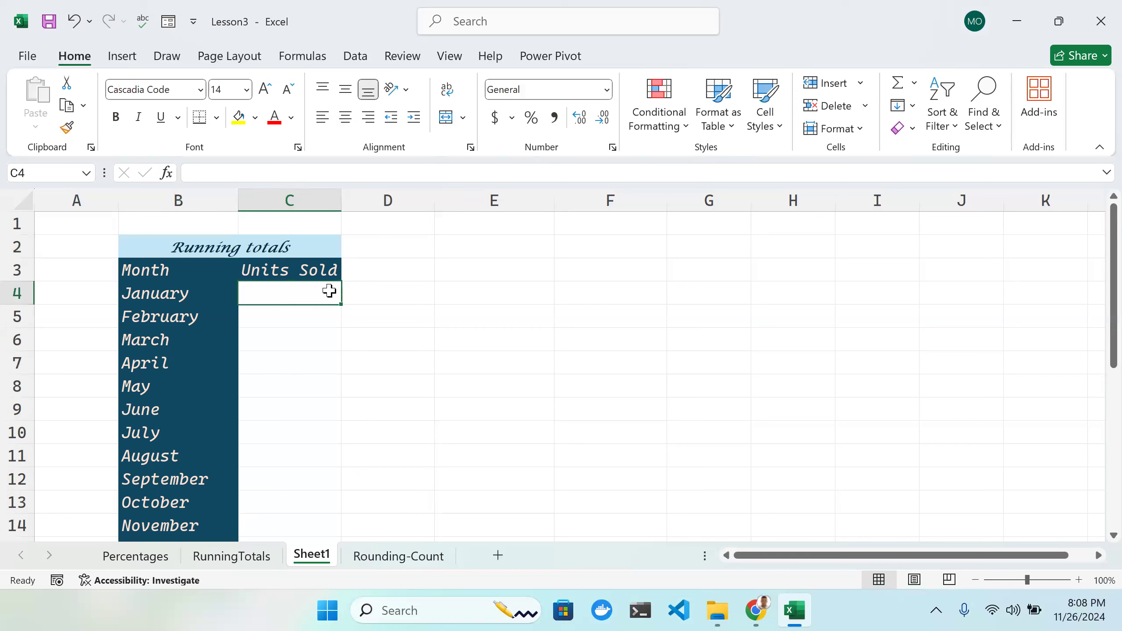
Step: Enter the units sold for January to March in C4:C6 as 105, 96 and 115
double_click(330, 291)
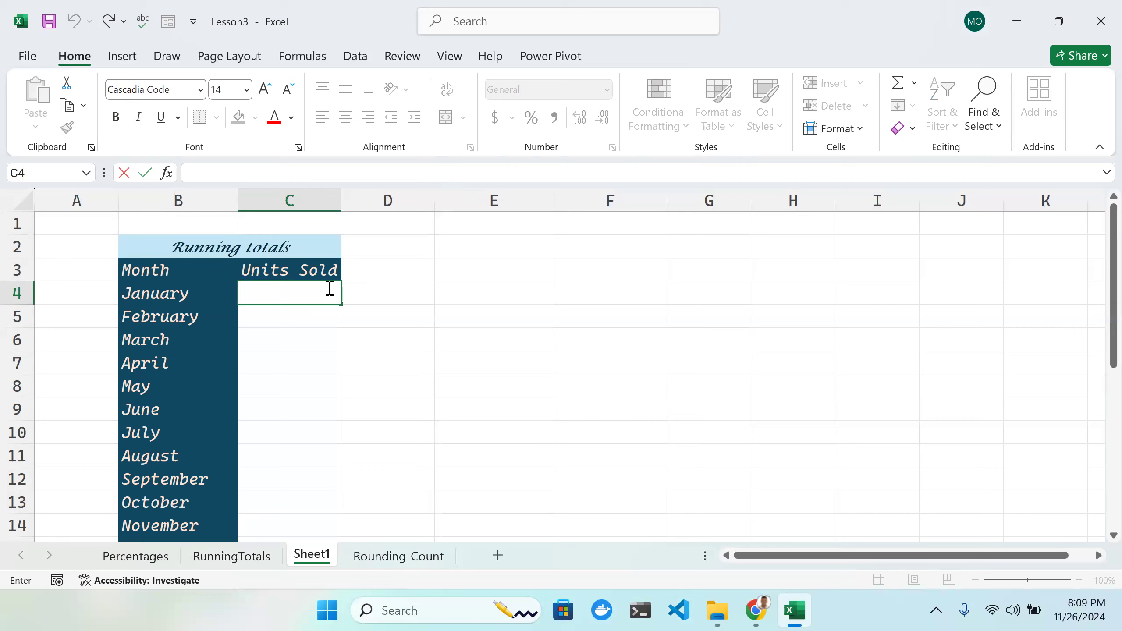
type("105")
key("Return")
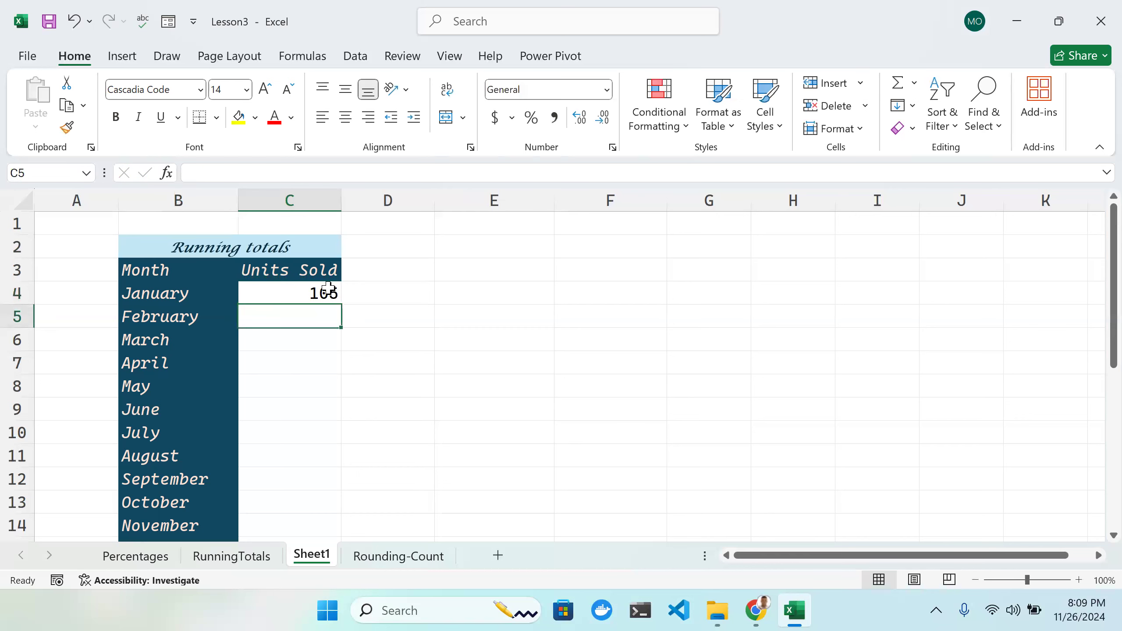
double_click(325, 322)
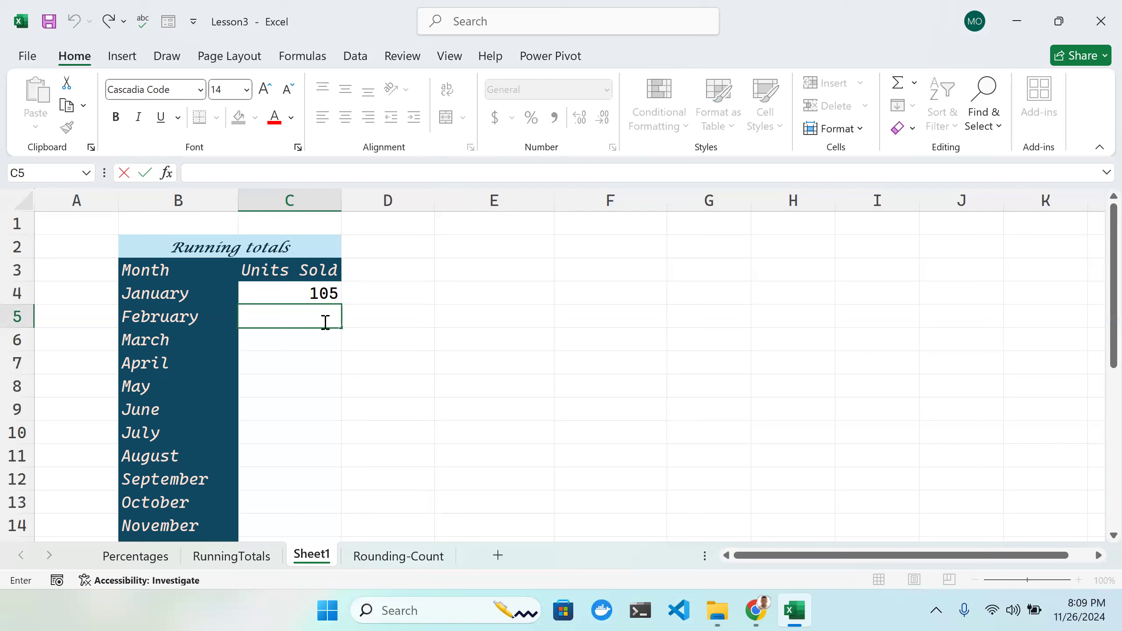
type("96")
key("Return")
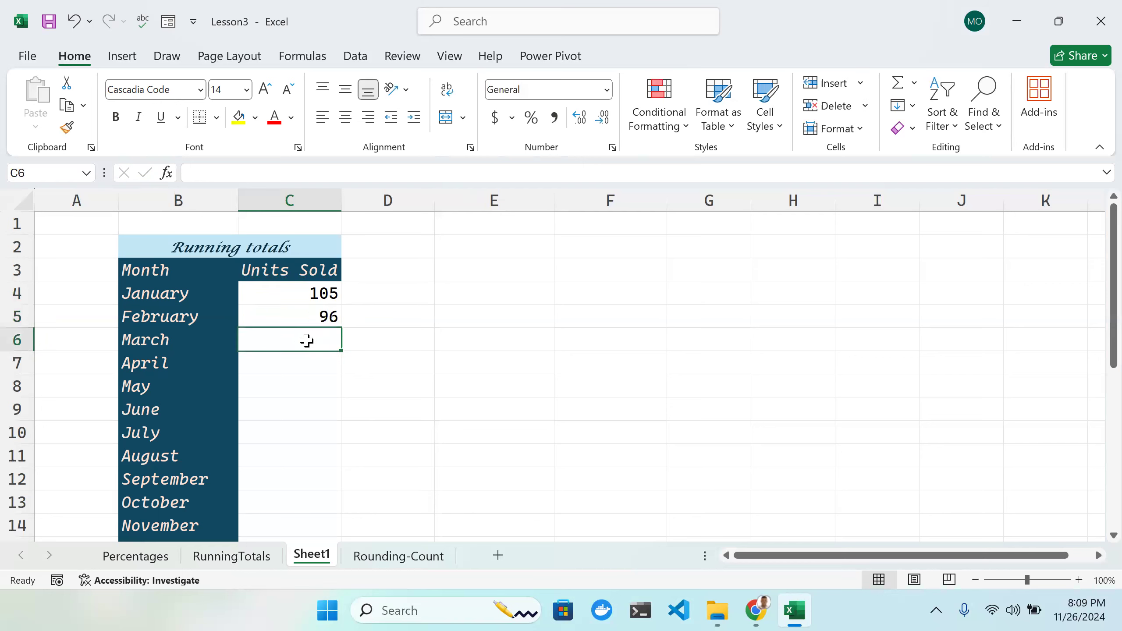
double_click(302, 340)
type("11")
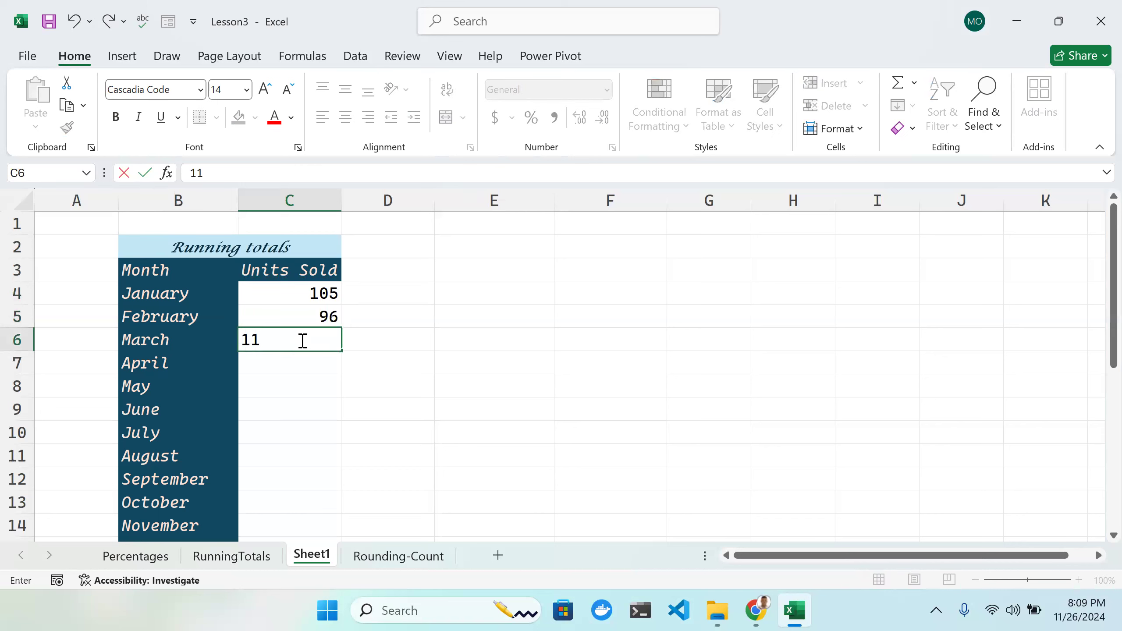
type("5")
key("Return")
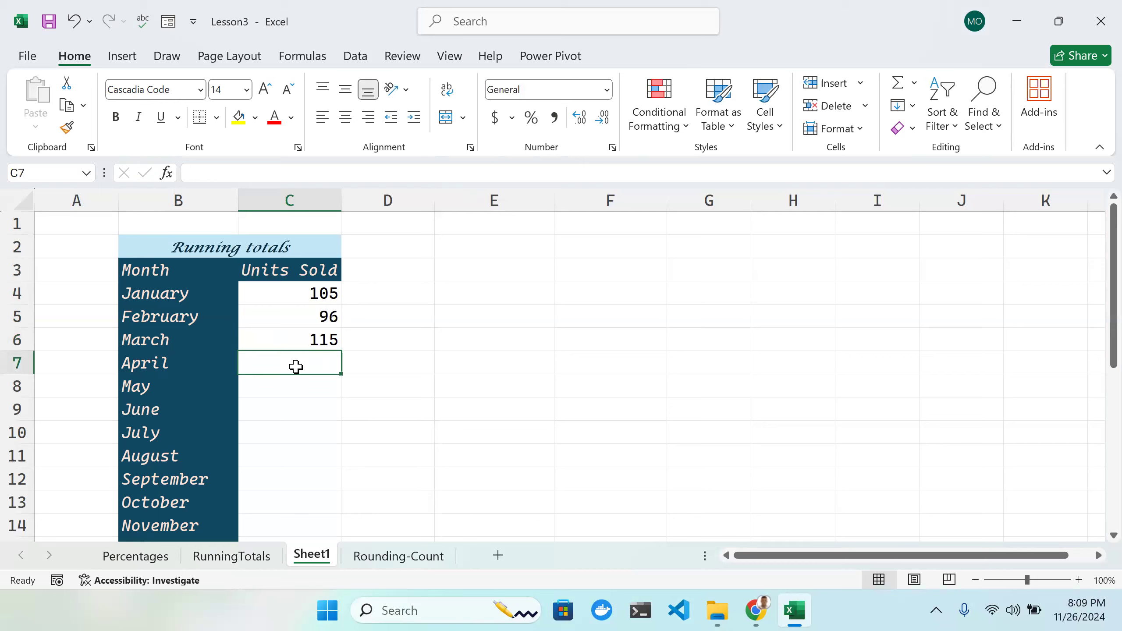
Step: Enter 112 units sold for April in C7 and 123 for May in C8
type("12")
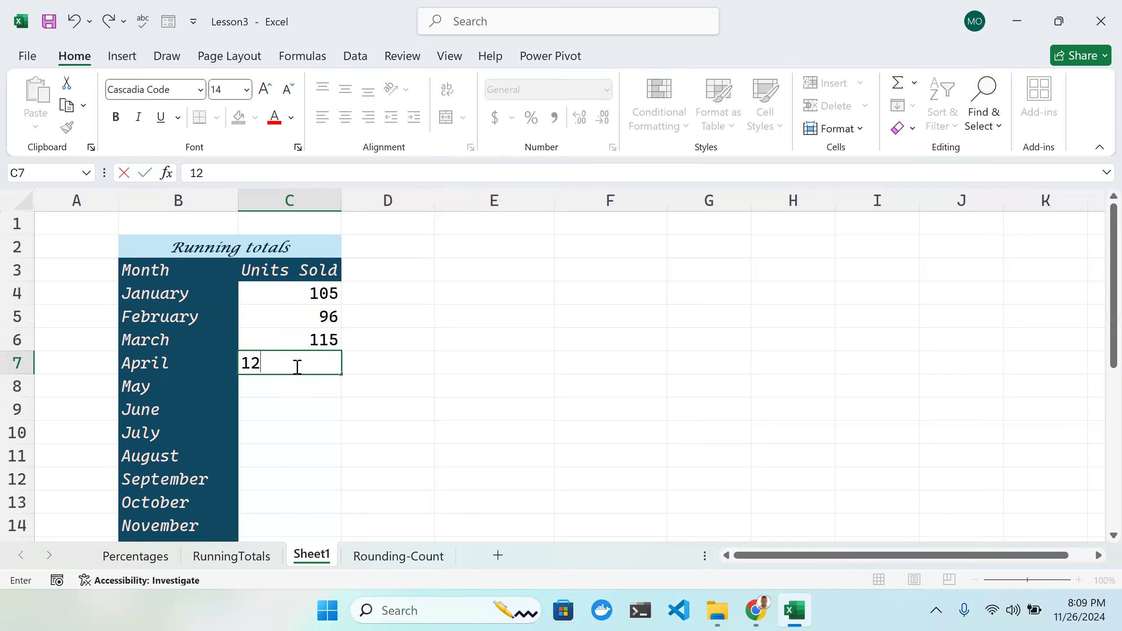
key("BackSpace")
type("2")
key("BackSpace")
type("12")
key("Return")
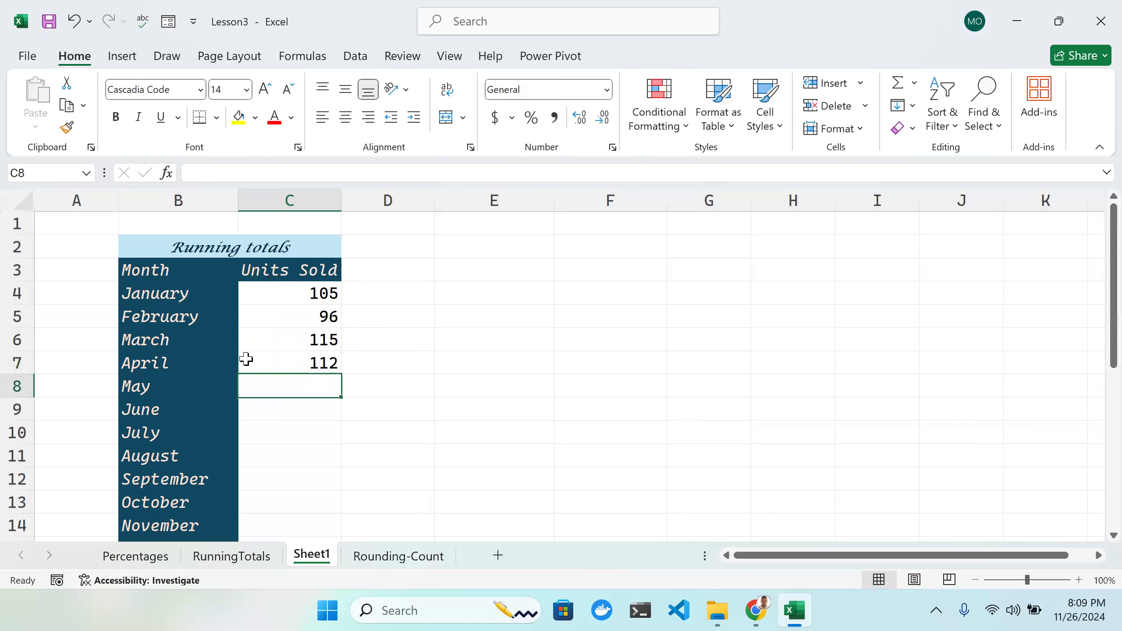
type("123")
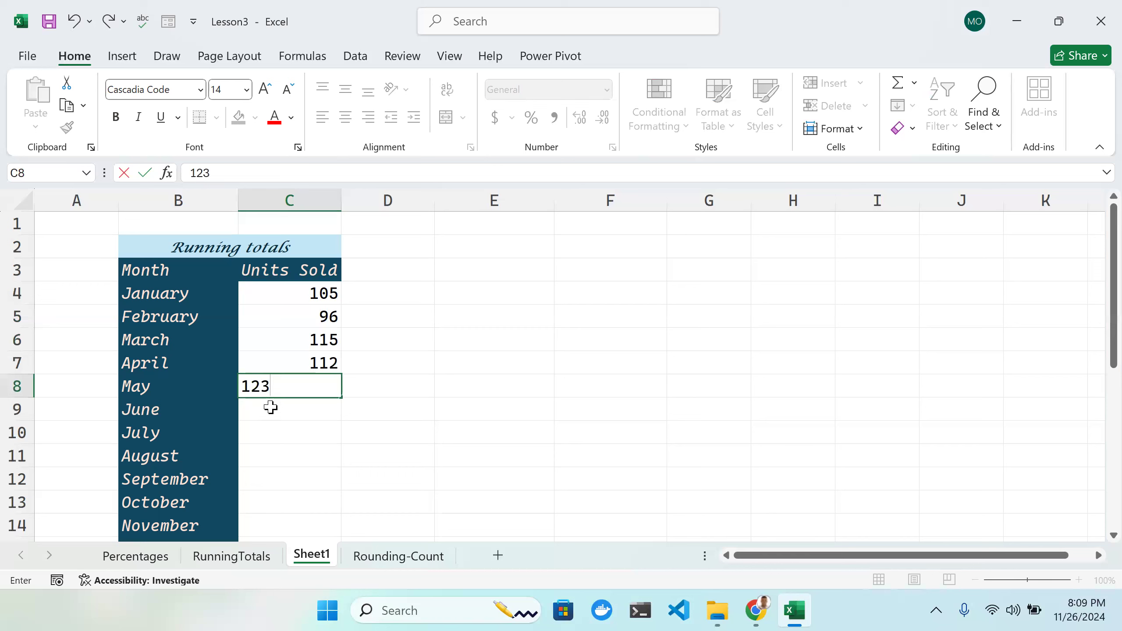
key("Return")
Step: Enter the units sold for June to August in C9:C11 as 111, 87 and 63
type("1")
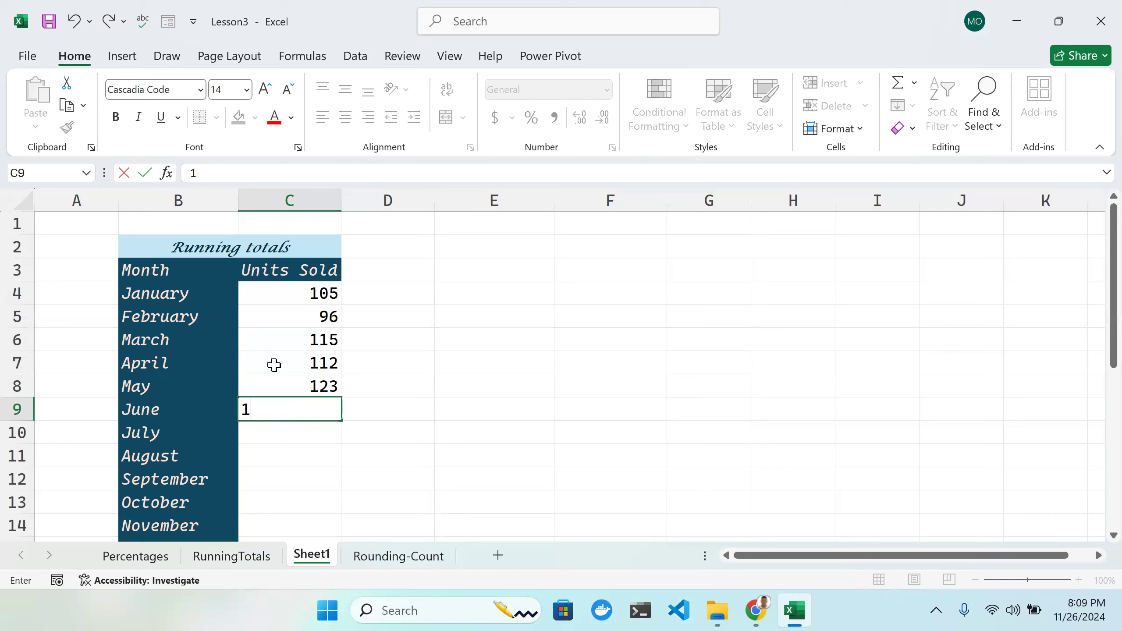
key("BackSpace")
type("1")
key("BackSpace")
type("111")
key("Return")
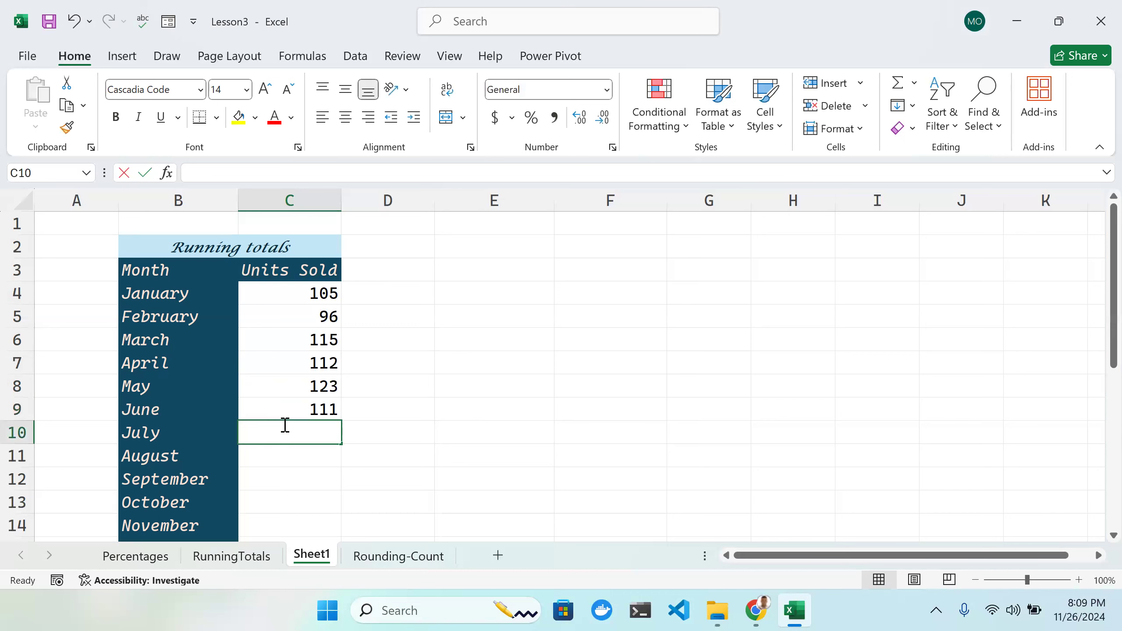
key("BackSpace")
type("8")
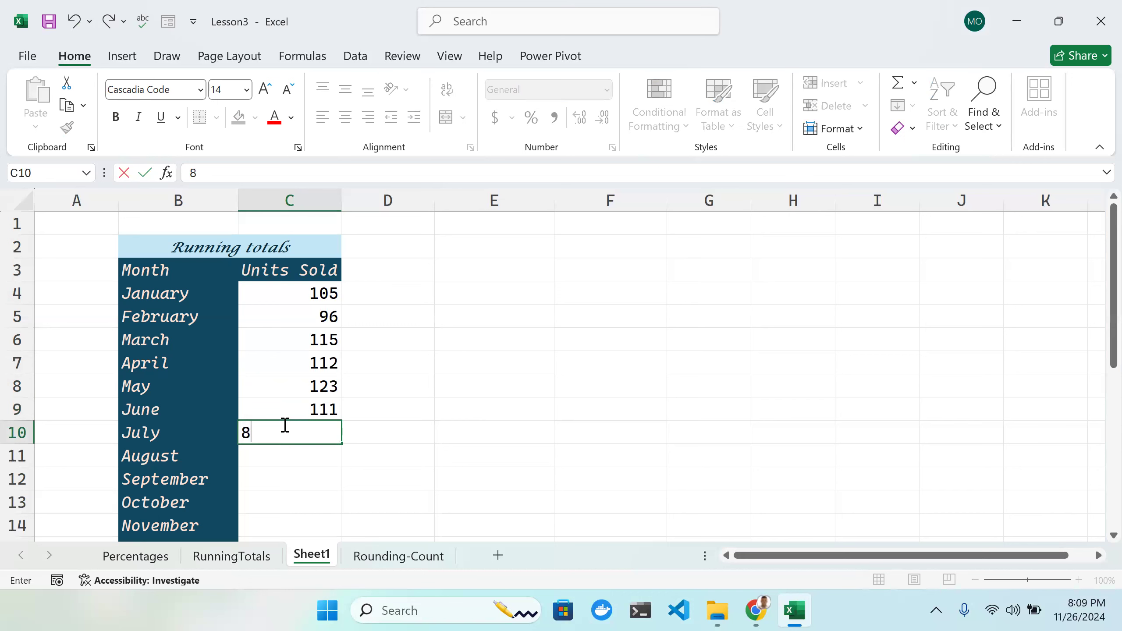
type("7")
key("Return")
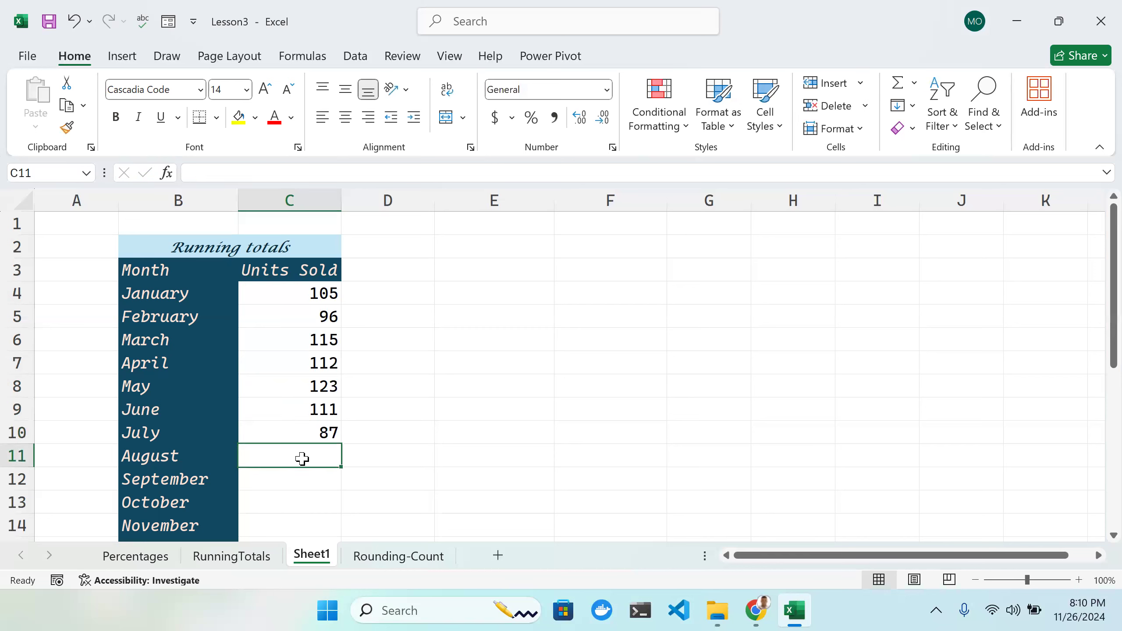
double_click(302, 459)
type("6")
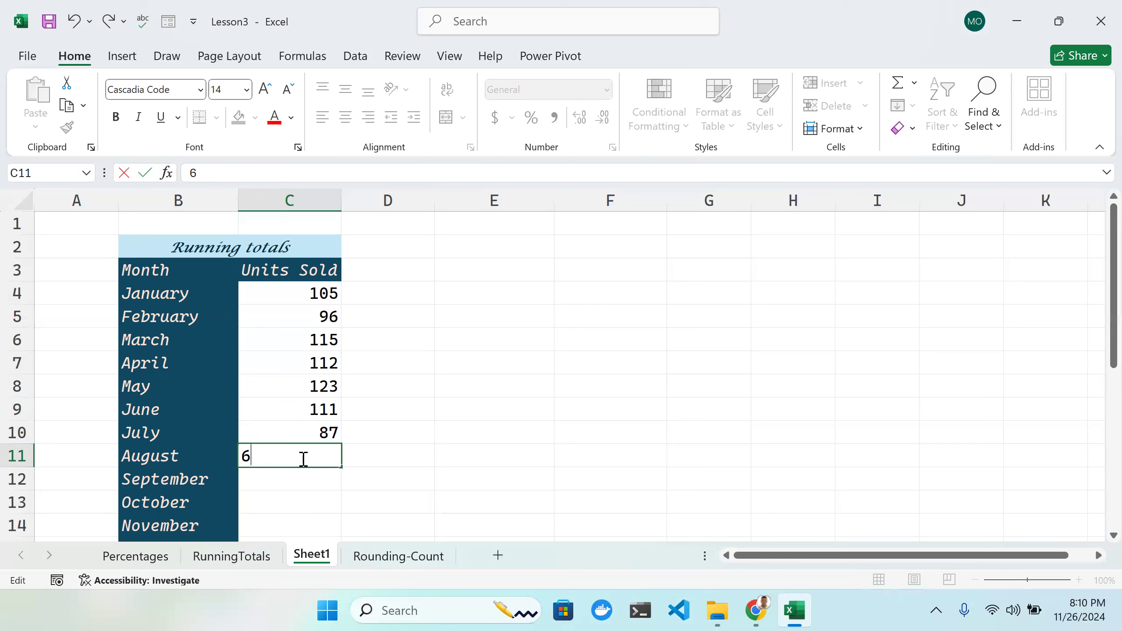
type("3")
key("Return")
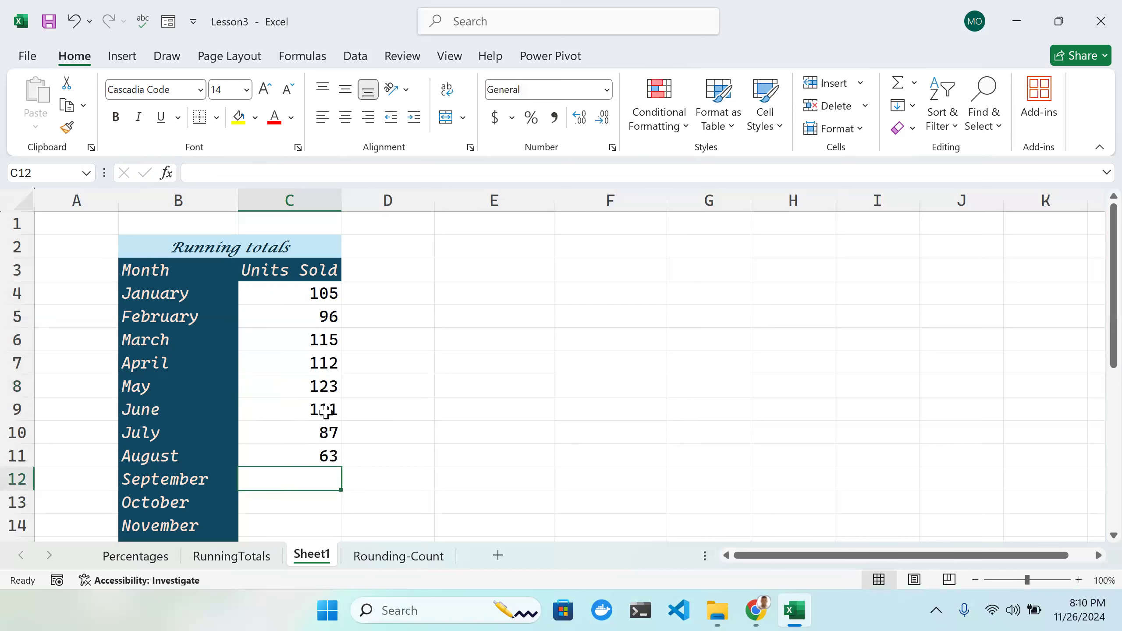
Step: Enter 150 units sold for October in C13 and 152 for December in C15
scroll(307, 407, "down", 1)
scroll(306, 407, "down", 1)
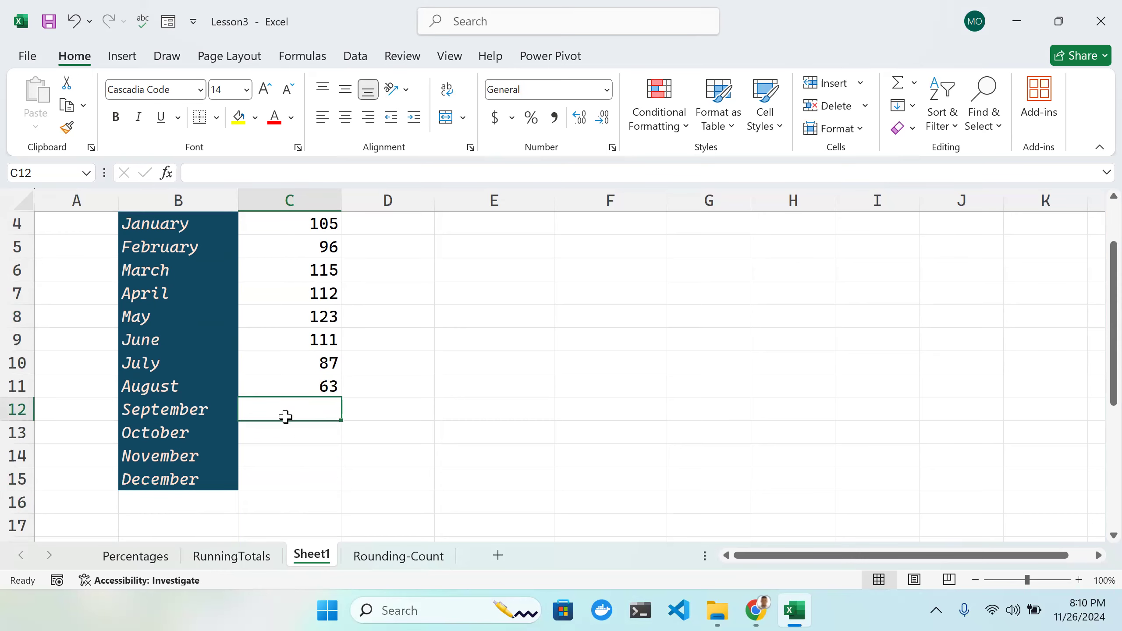
double_click(296, 411)
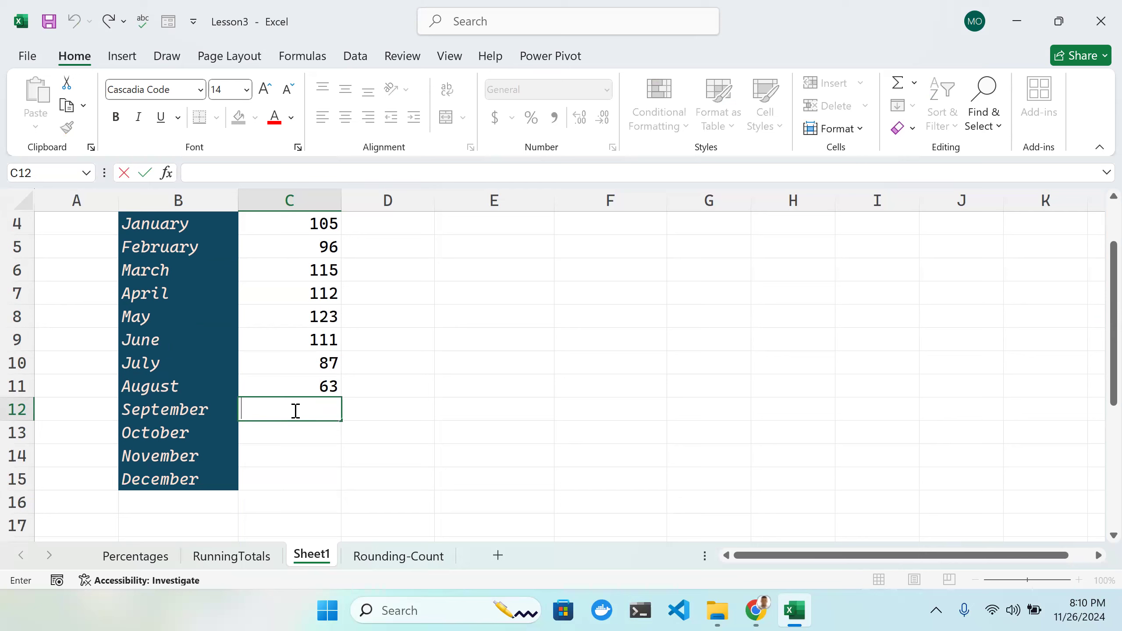
left_click(289, 430)
double_click(291, 430)
type("1")
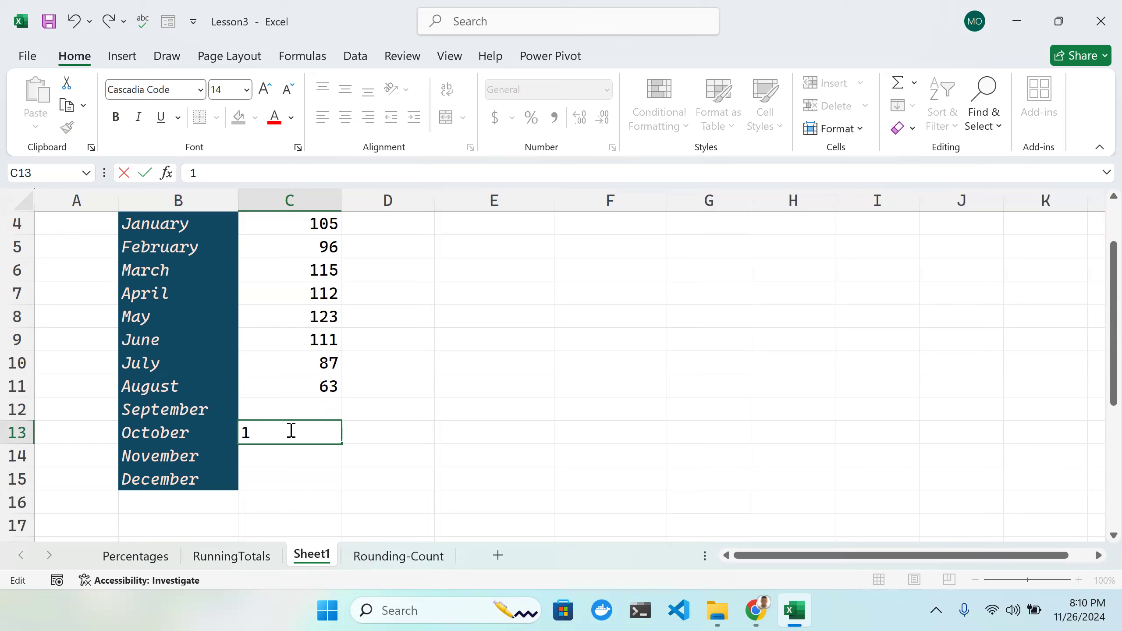
type("50")
key("Return")
left_click(301, 471)
type("1")
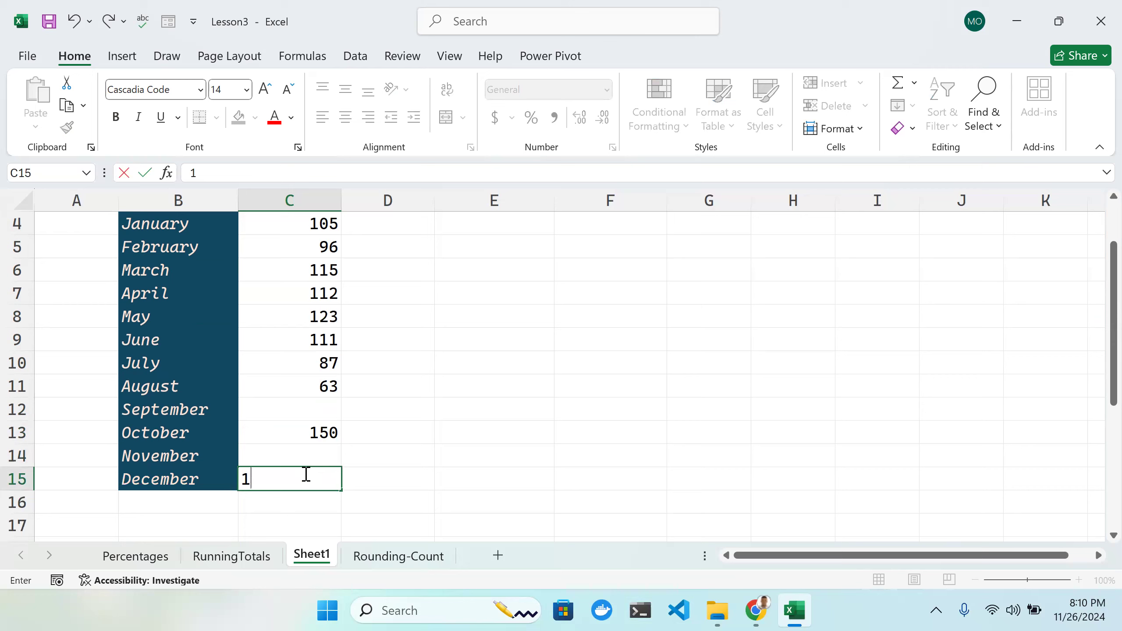
type("52")
key("Return")
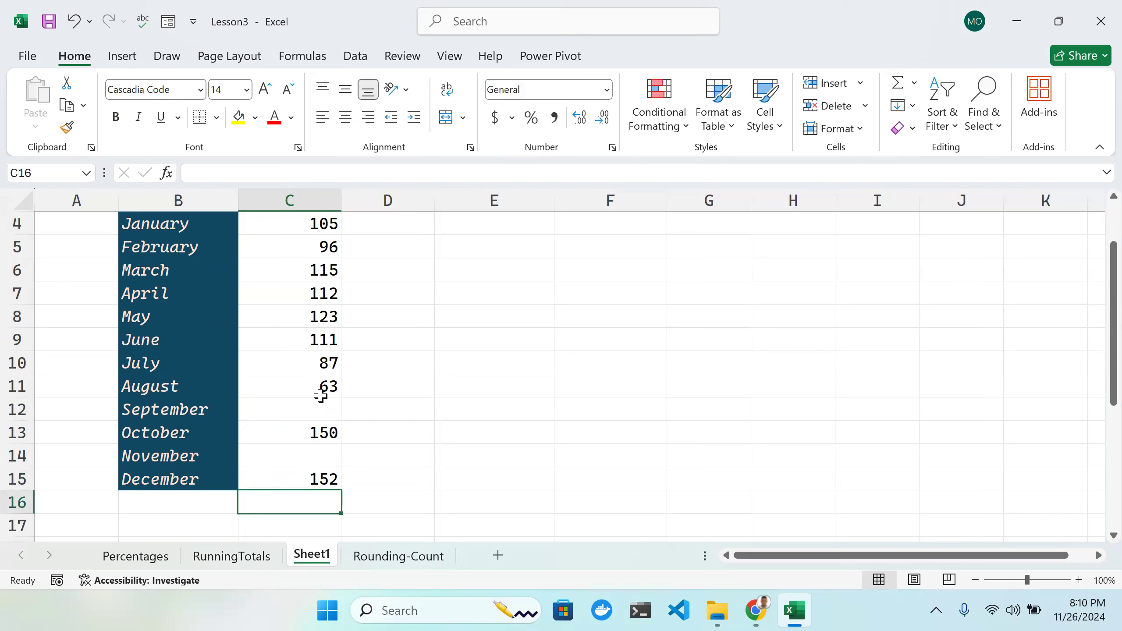
Step: Fill the remaining months with 137 units sold for November in C14 and 140 for September in C12
left_click(324, 451)
double_click(324, 444)
double_click(325, 450)
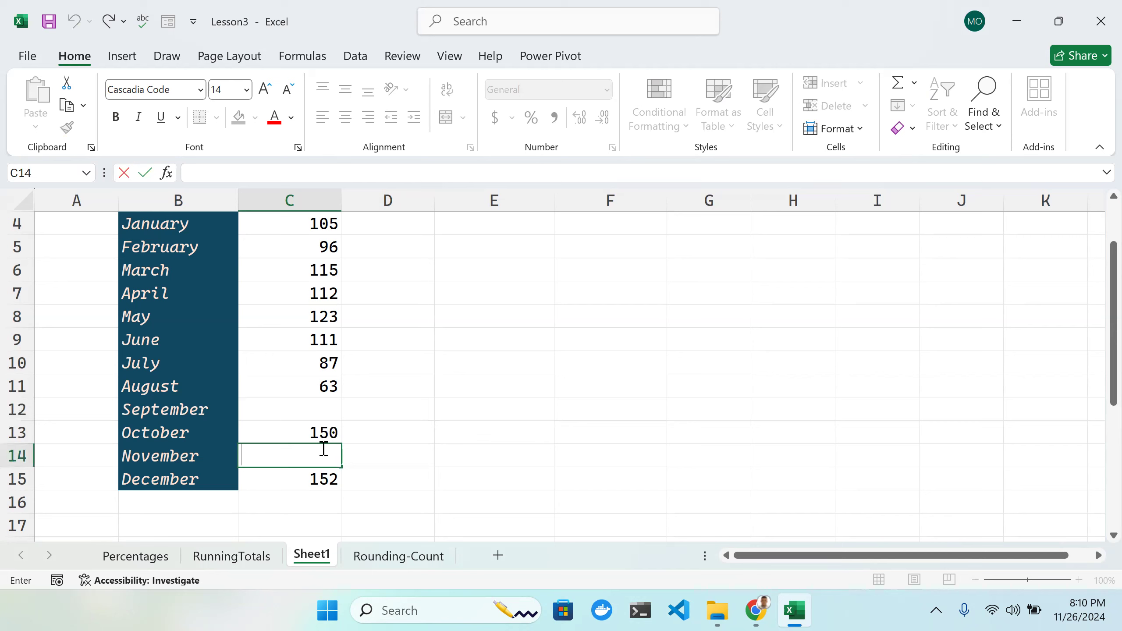
type("137")
key("Return")
left_click(324, 408)
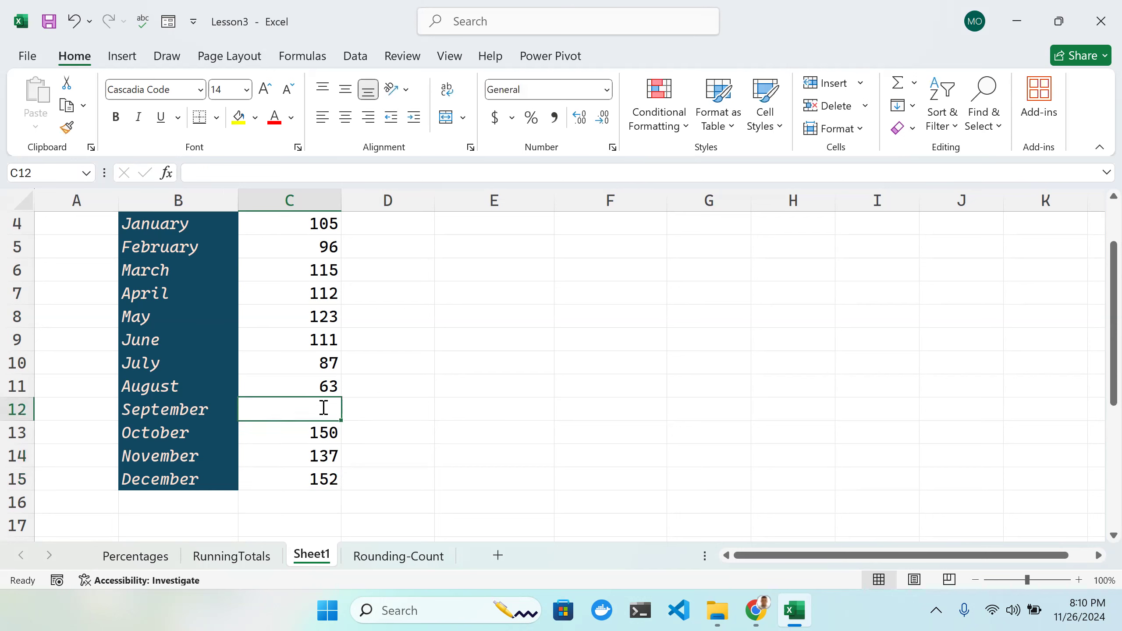
type("1")
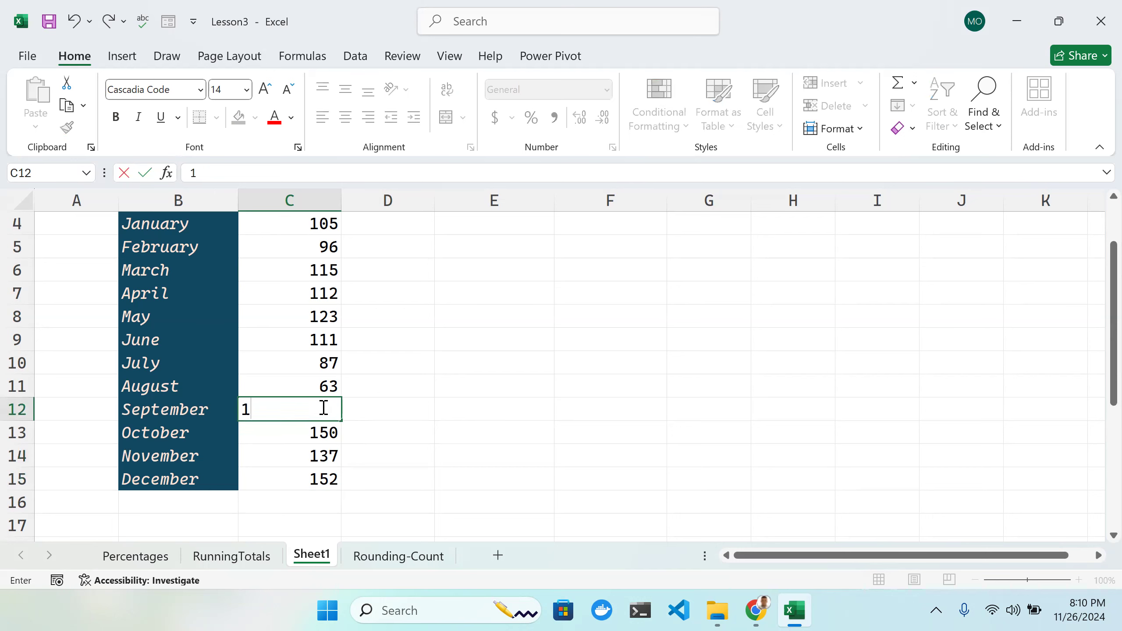
type("40")
key("Return")
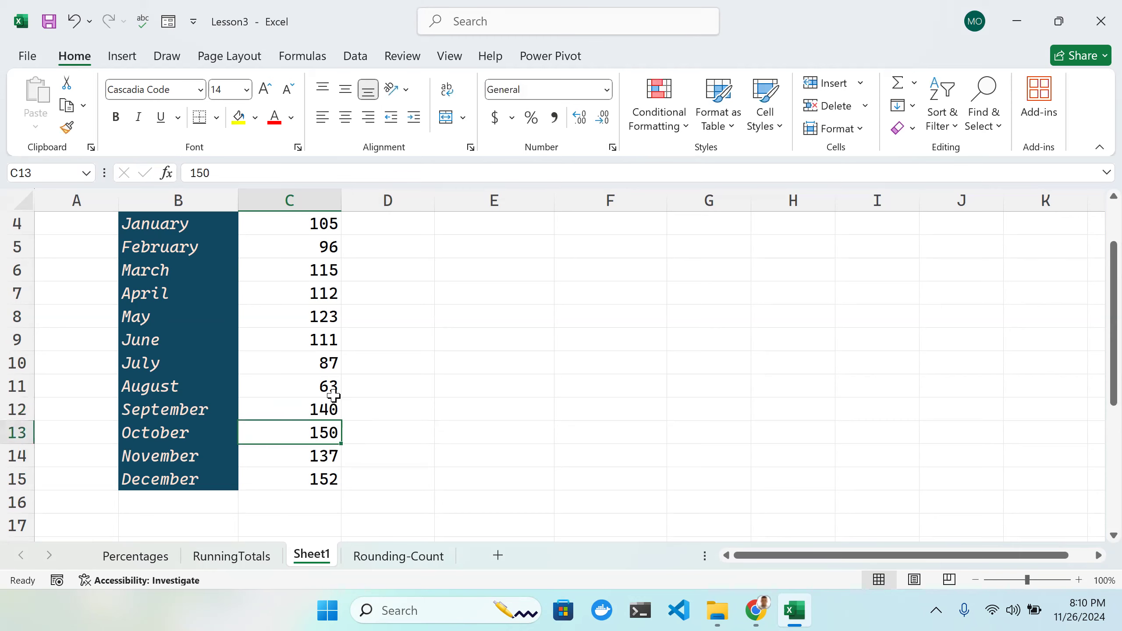
Step: Add the header Running Total in D3 and autofit the width of column D to it
scroll(364, 354, "up", 1)
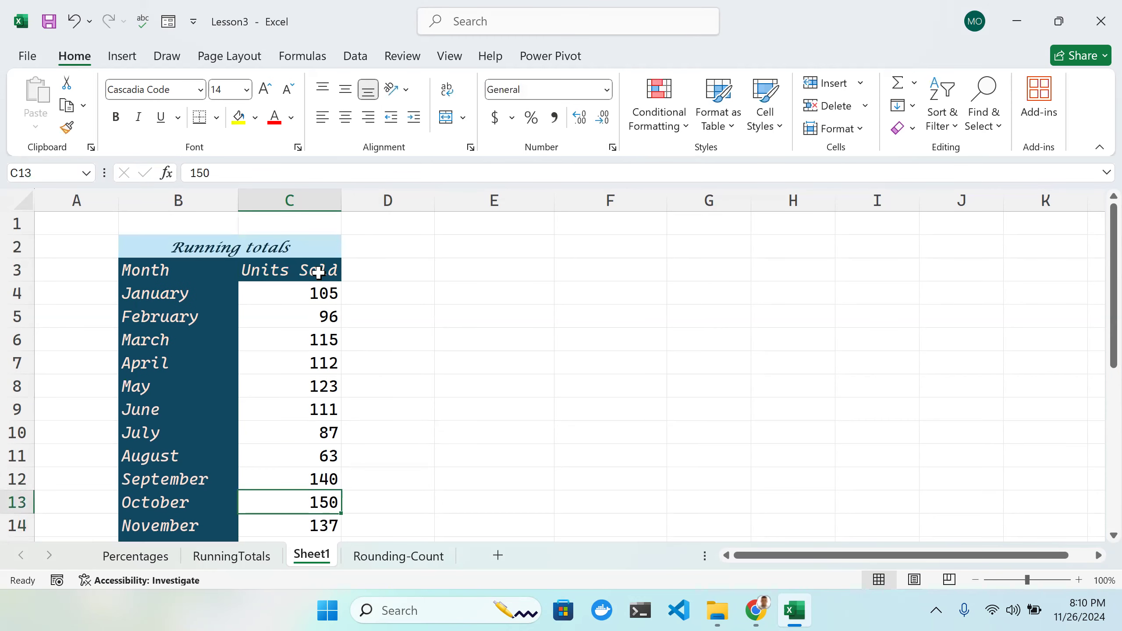
left_click(305, 270)
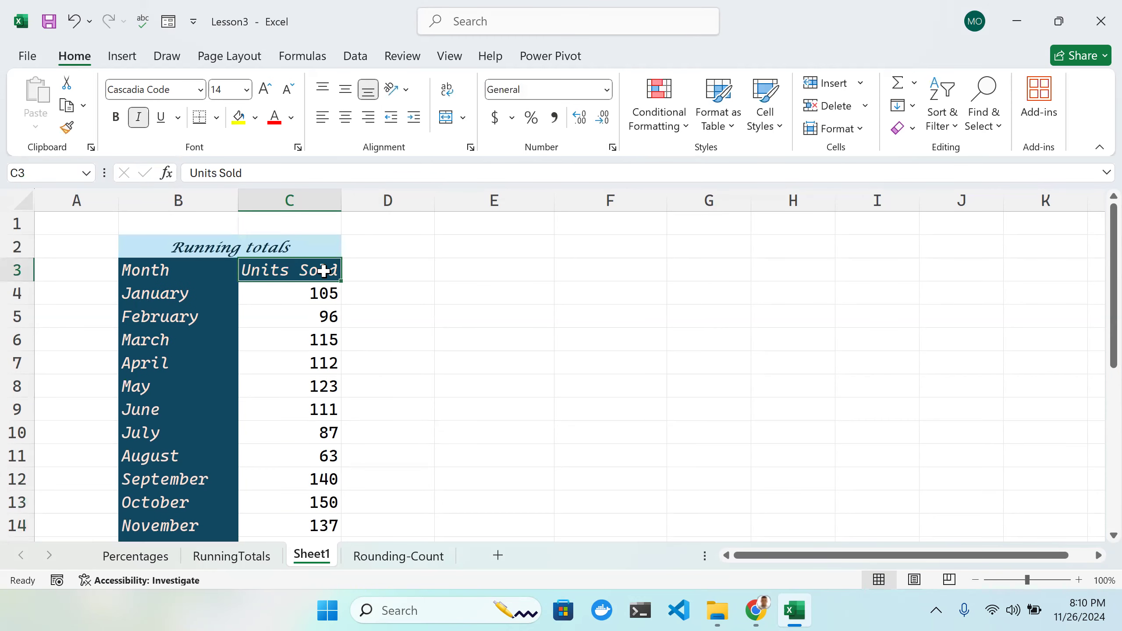
key("Right")
double_click(398, 273)
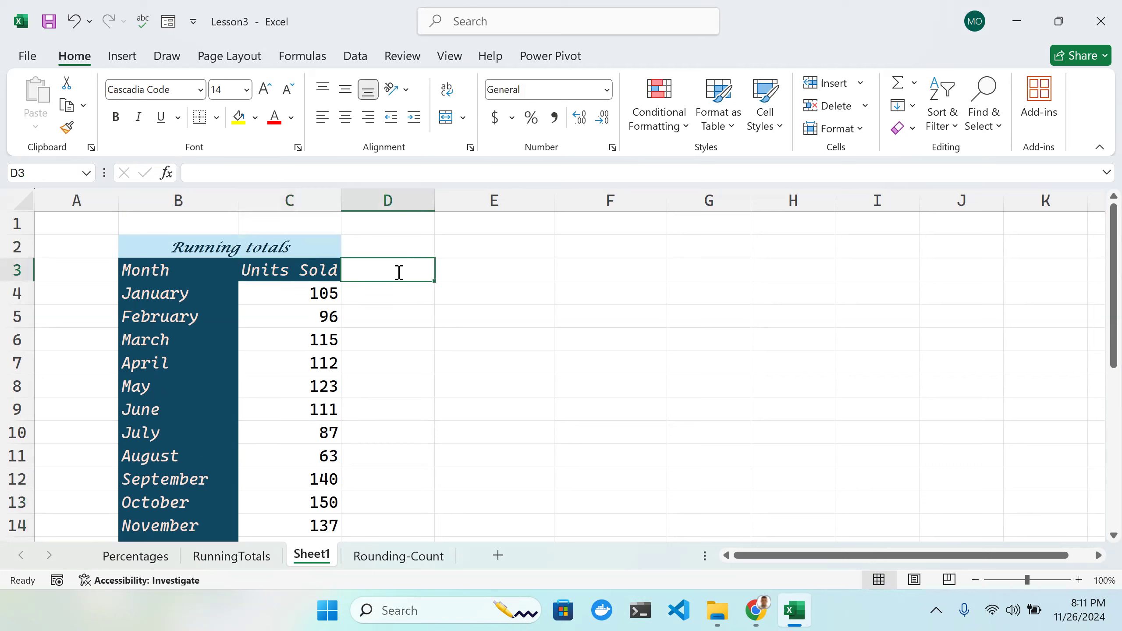
type("Su")
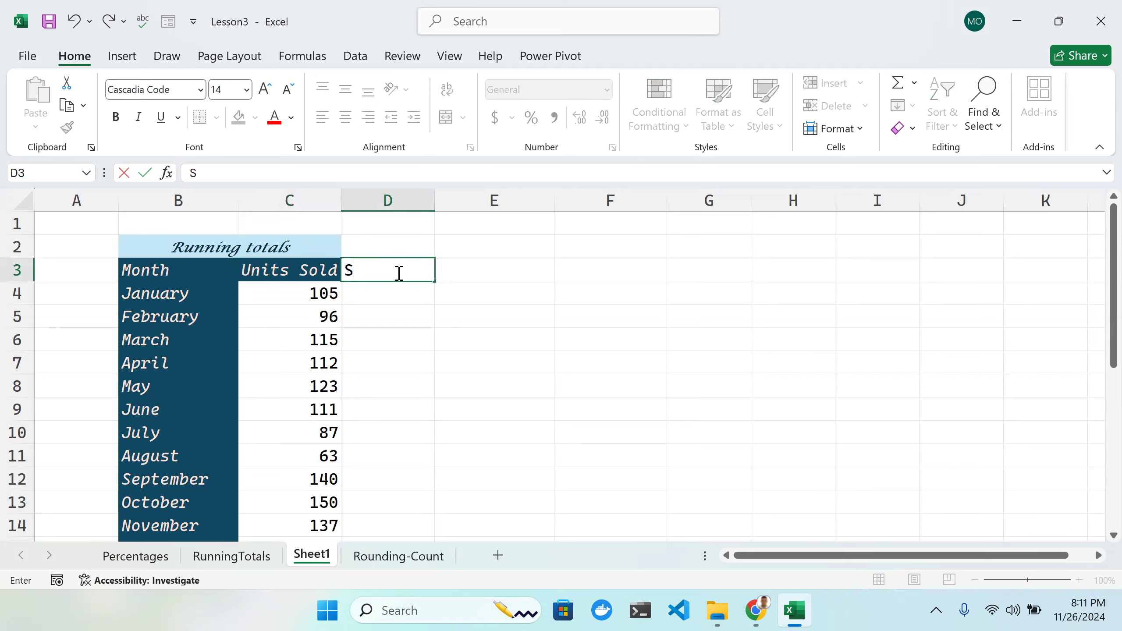
key("BackSpace")
key("BackSpace")
type("Running Total")
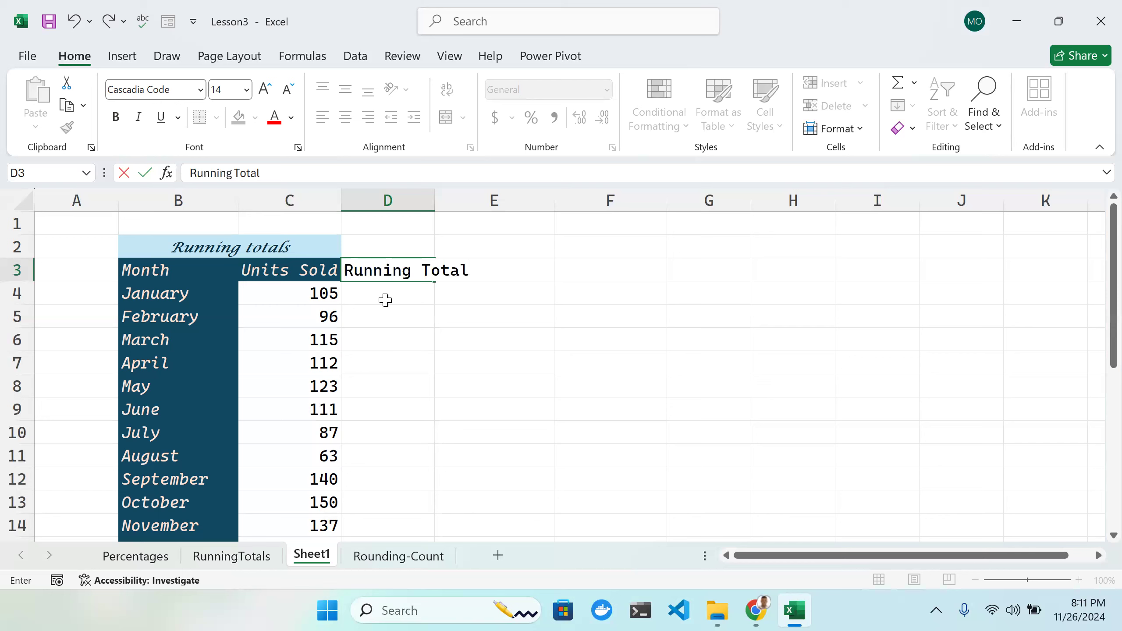
key("Return")
key("Left")
double_click(435, 195)
Step: Start a SUM formula in D4 that references January's units sold in C4
left_click(428, 286)
key("Up")
key("Down")
double_click(433, 295)
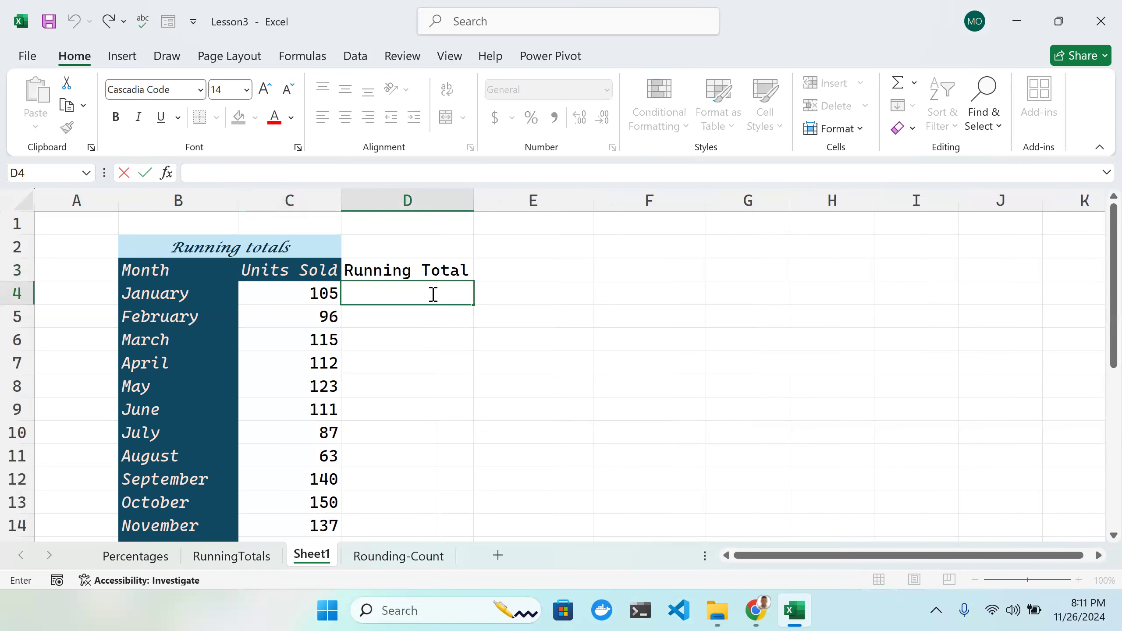
type("=")
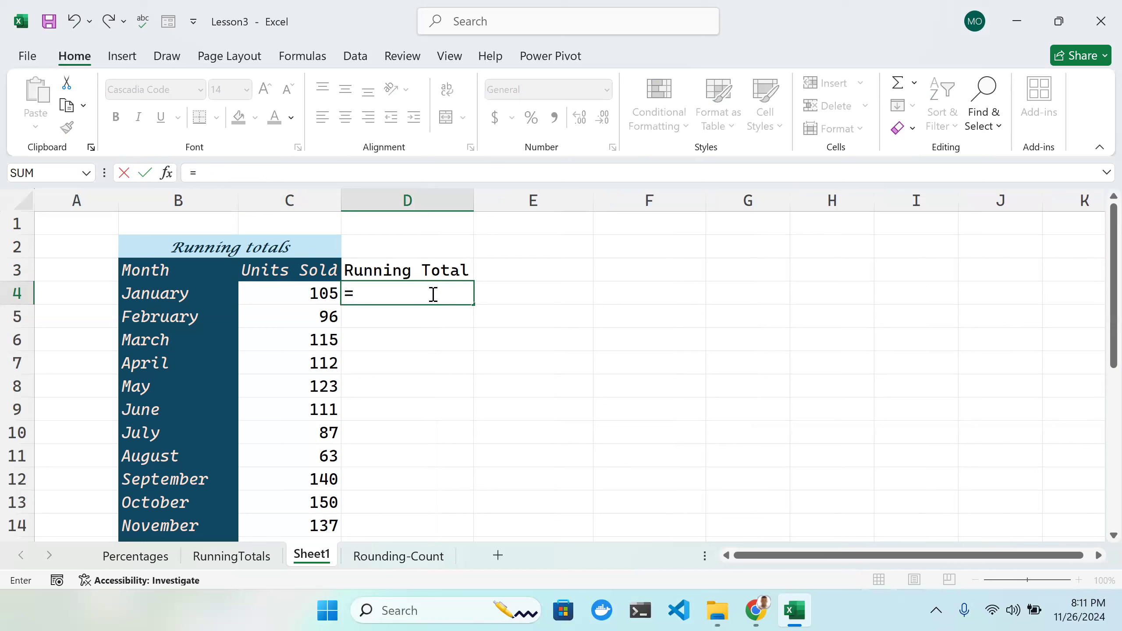
type("SUM")
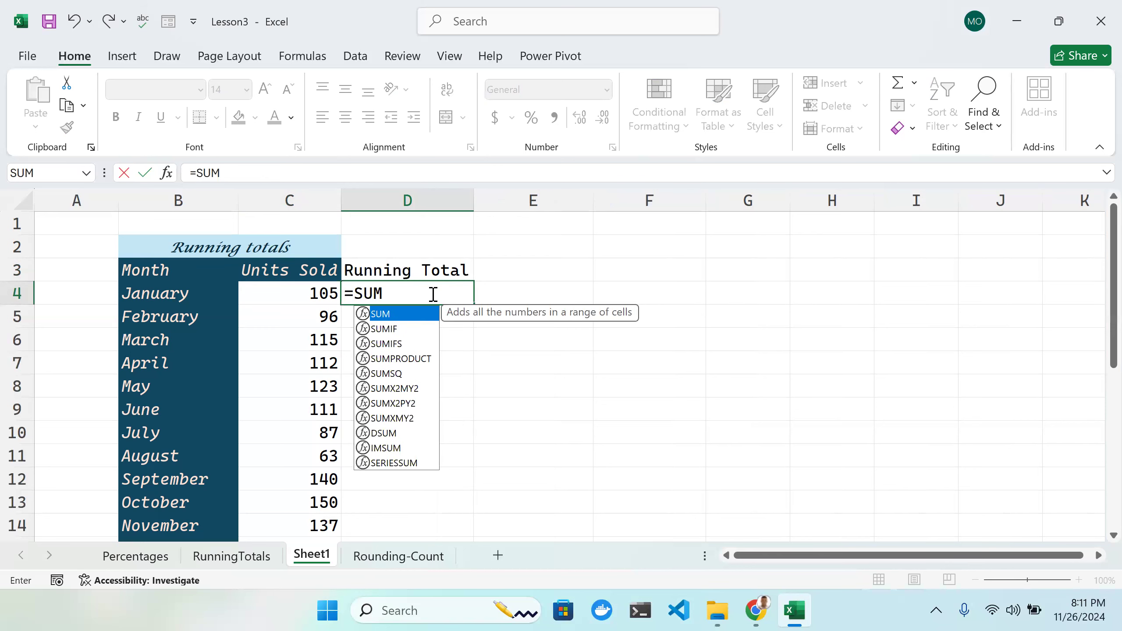
type("(")
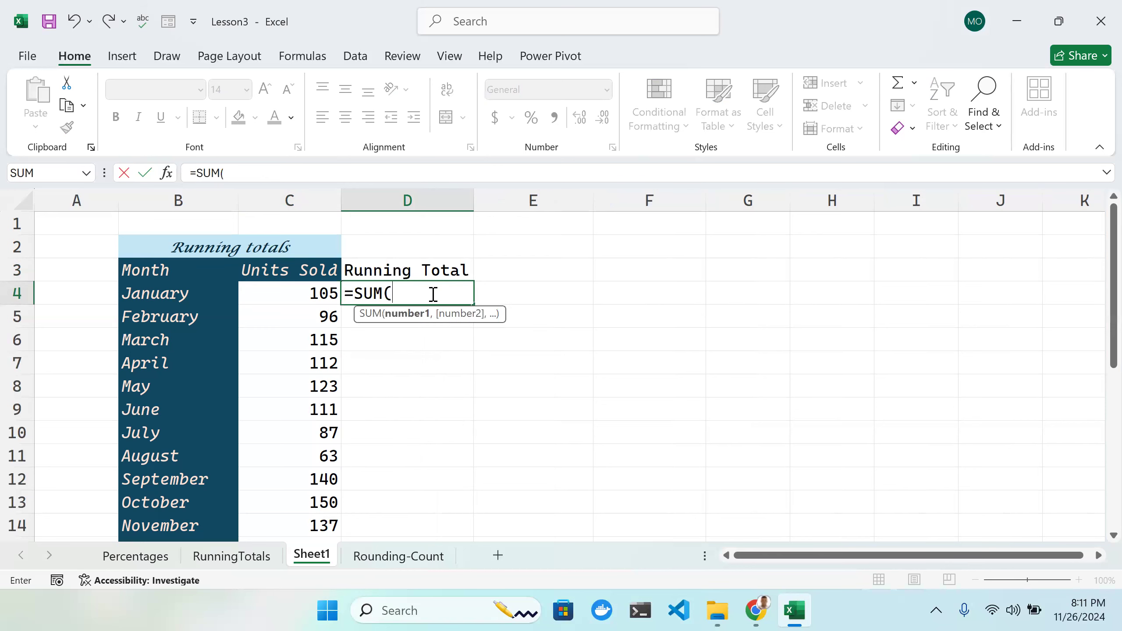
left_click(306, 293)
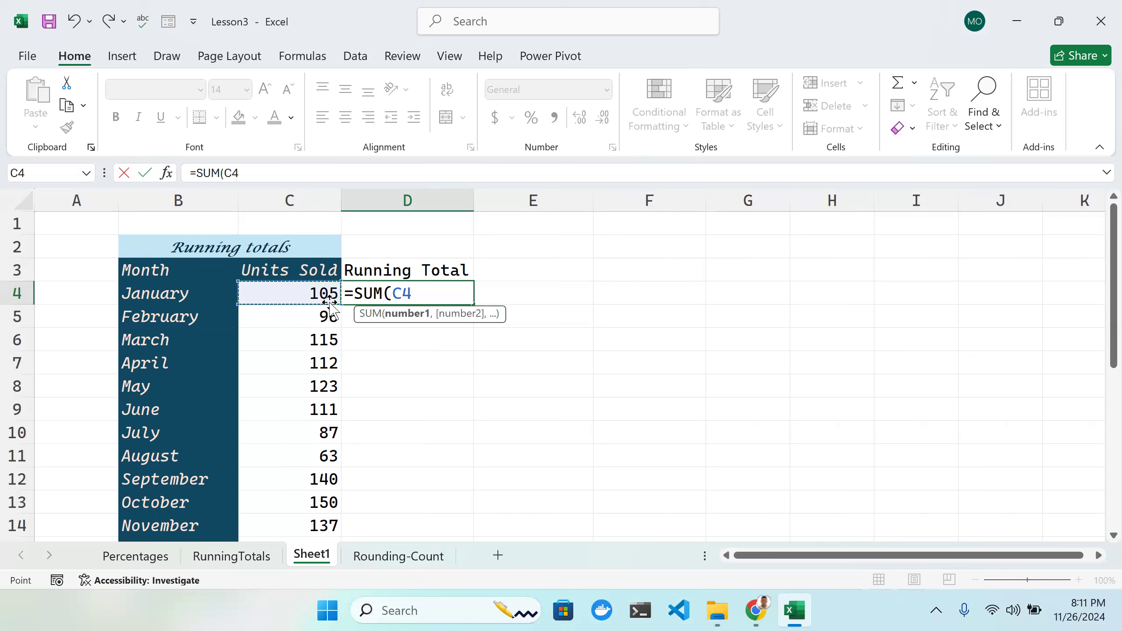
left_click(393, 295)
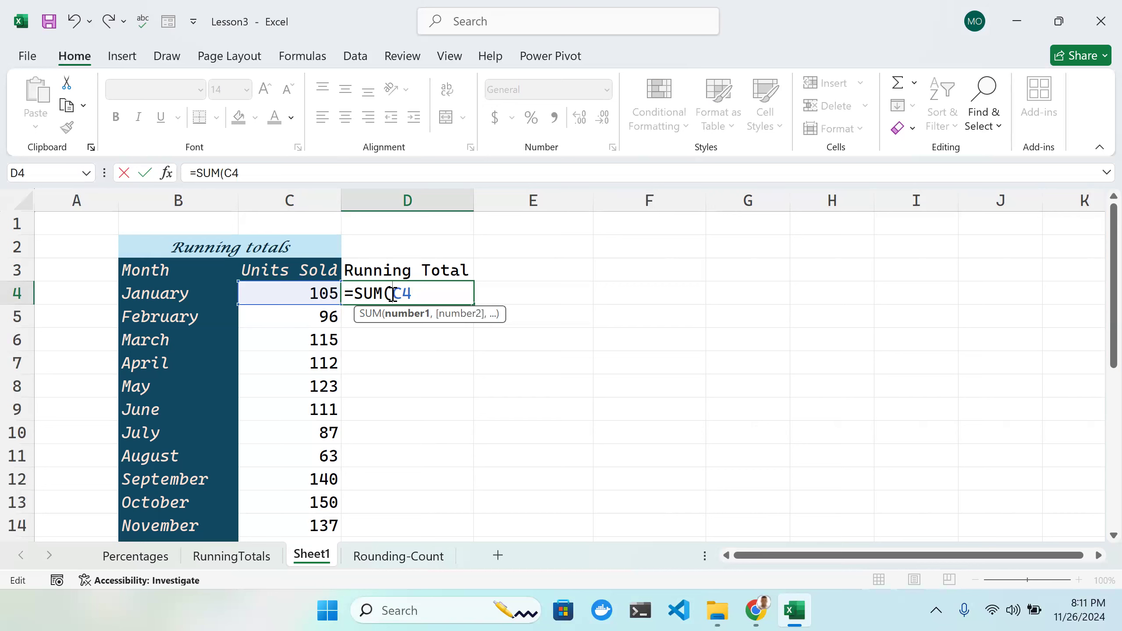
Step: Make the C4 reference absolute and complete the D4 formula as =SUM($C$4:C4)
type("$")
key("Right")
type("$")
left_click(309, 292)
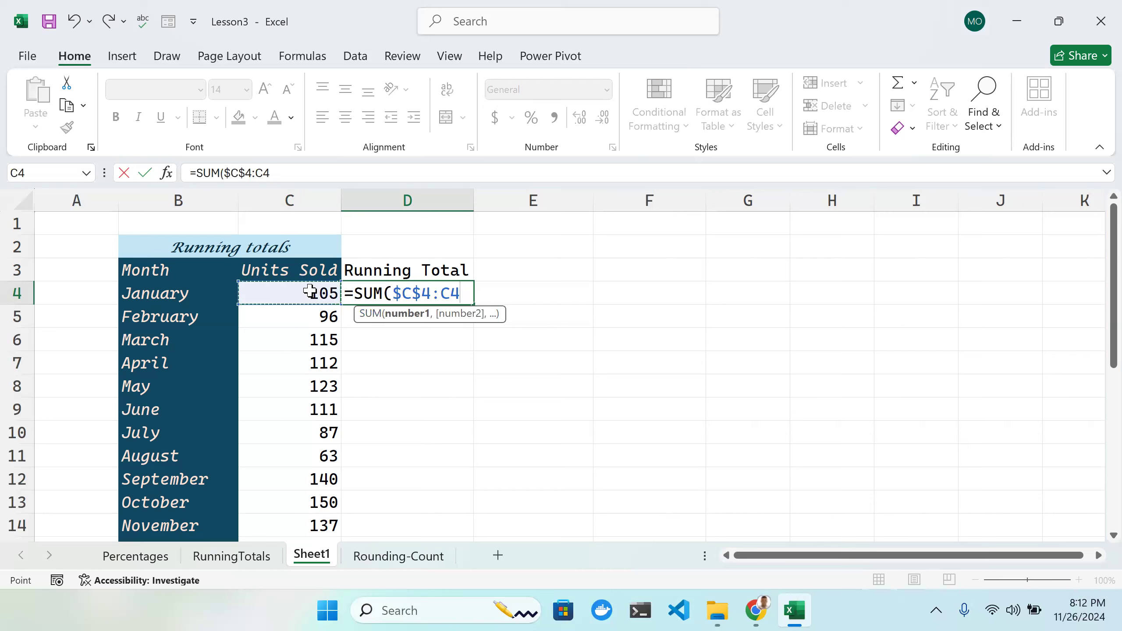
type(")")
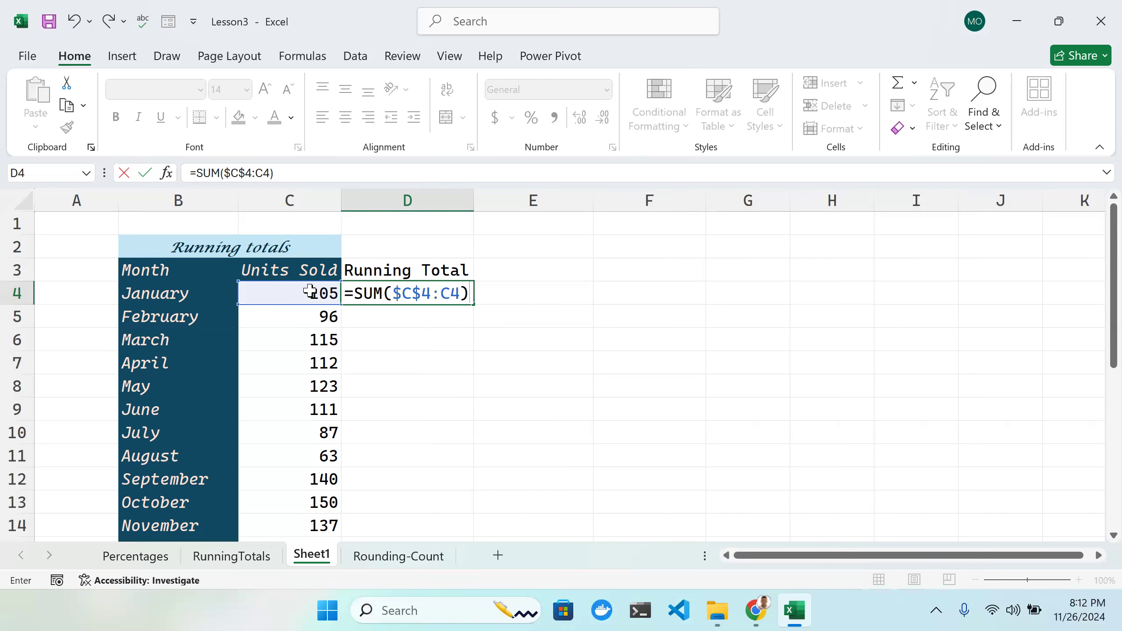
key("Return")
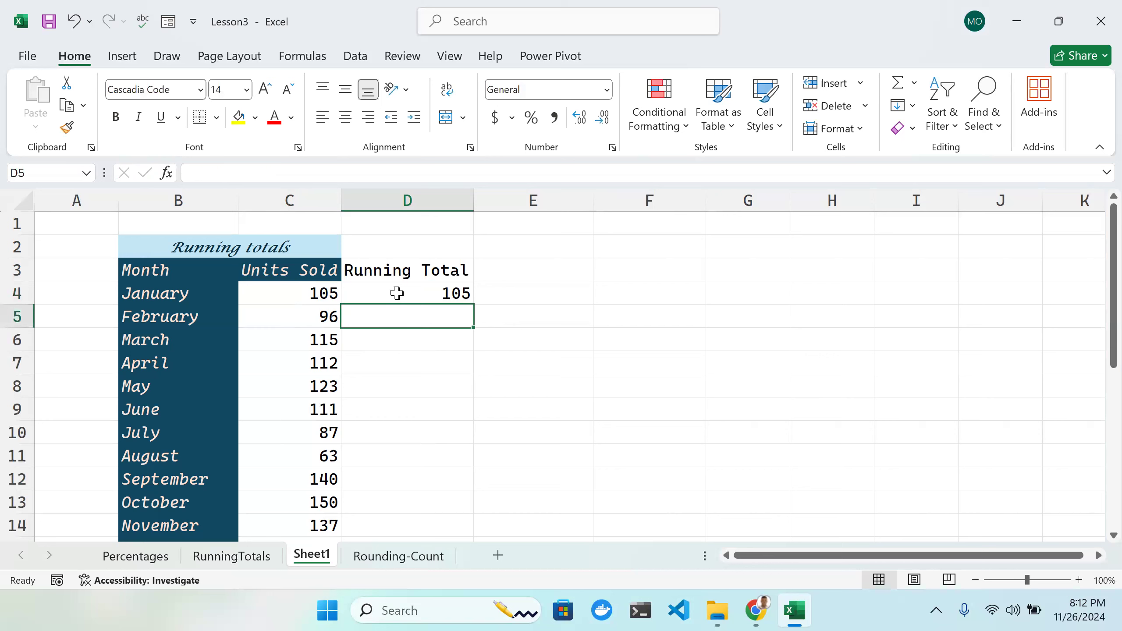
Step: Copy the running total formula from D4 down to February's cell D5
double_click(397, 293)
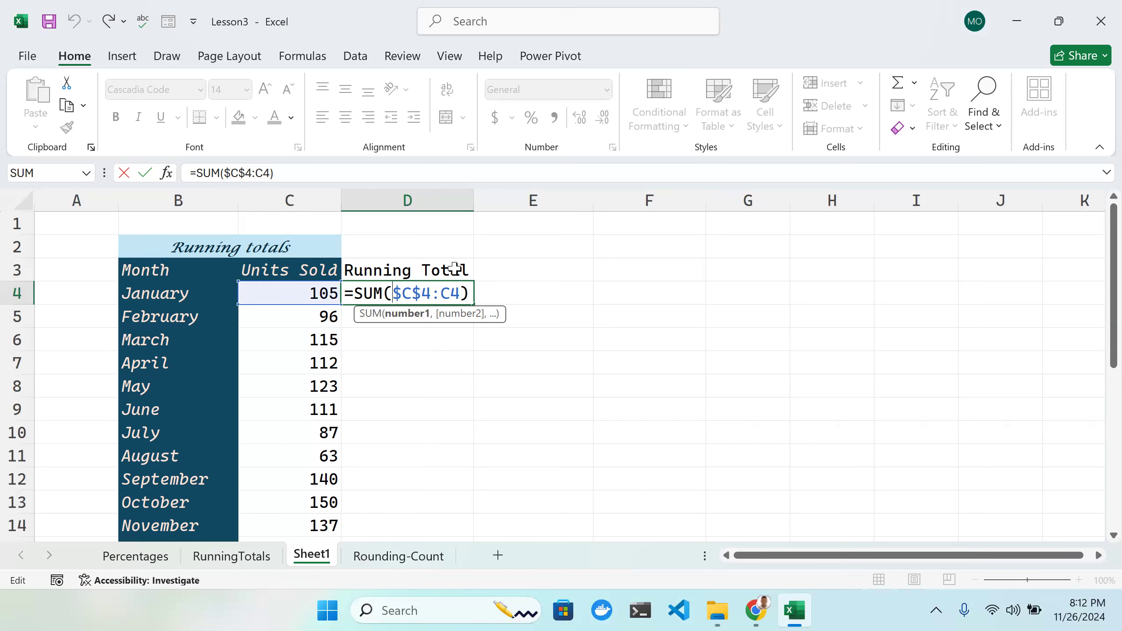
key("Return")
left_click(461, 295)
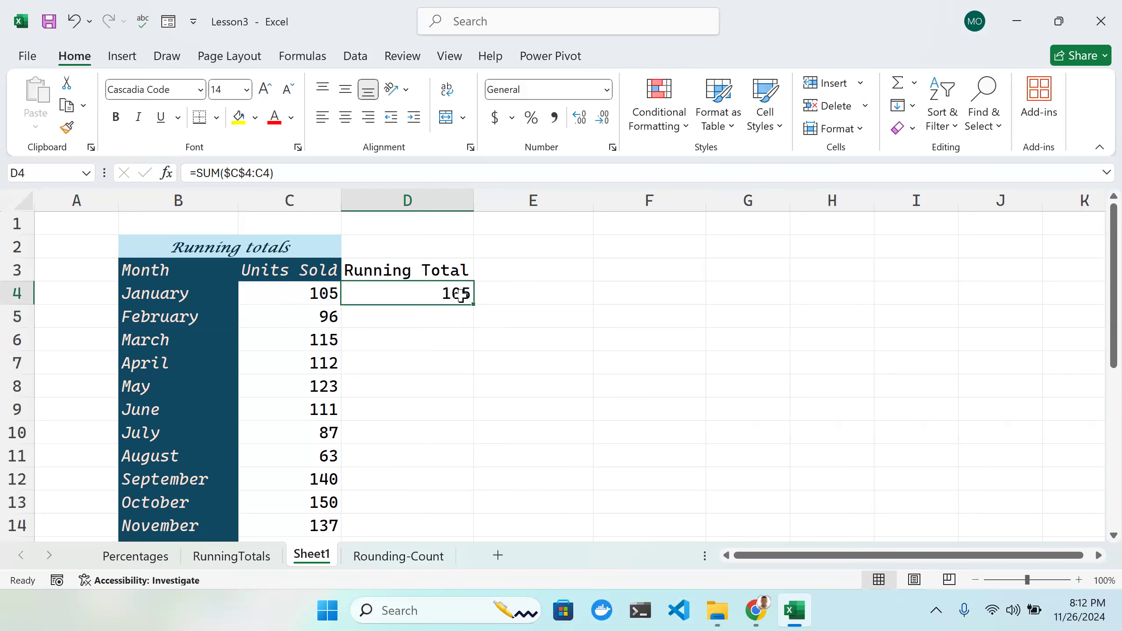
double_click(460, 295)
left_click(481, 303)
left_click(461, 296)
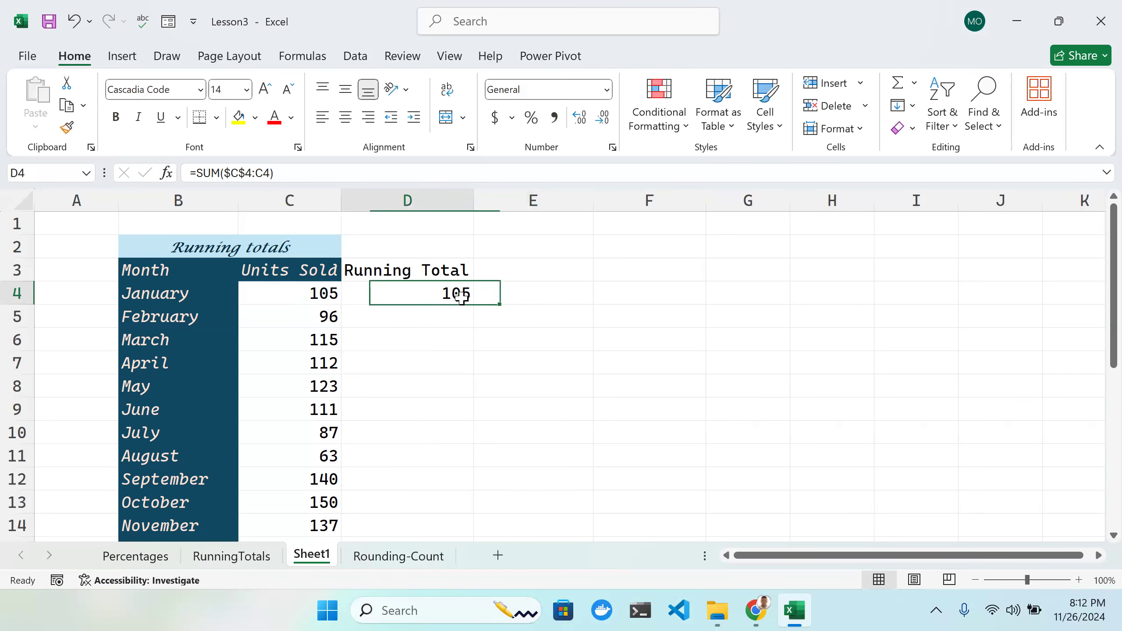
left_click_drag(474, 304, 475, 327)
Step: Check the copied formula in D5 and fill it down through December in D15
double_click(460, 317)
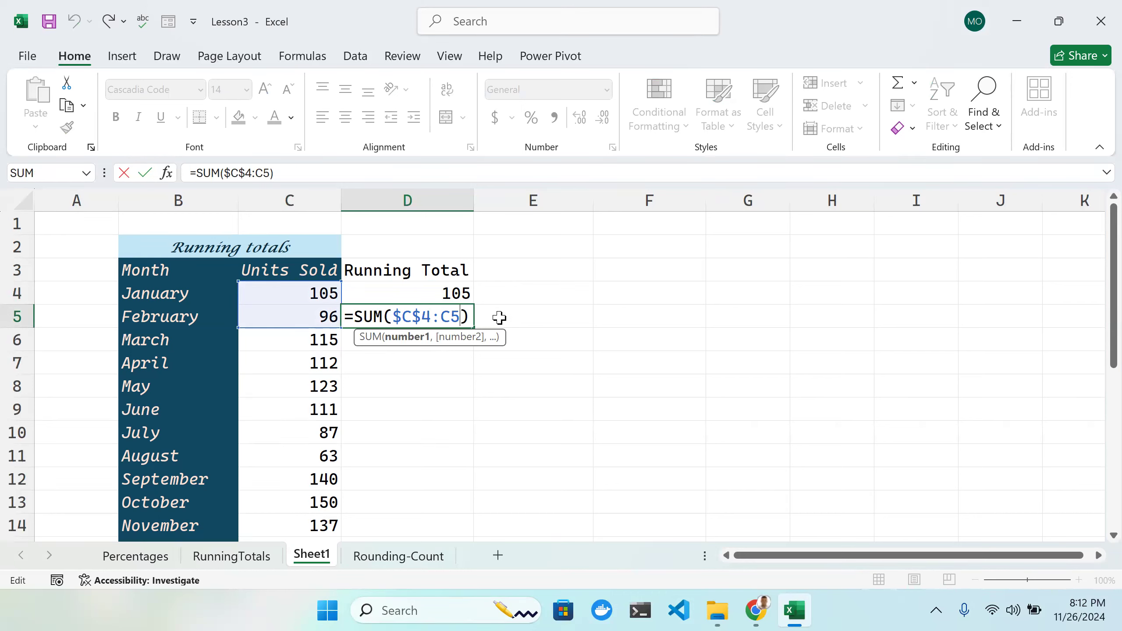
key("Return")
left_click(441, 316)
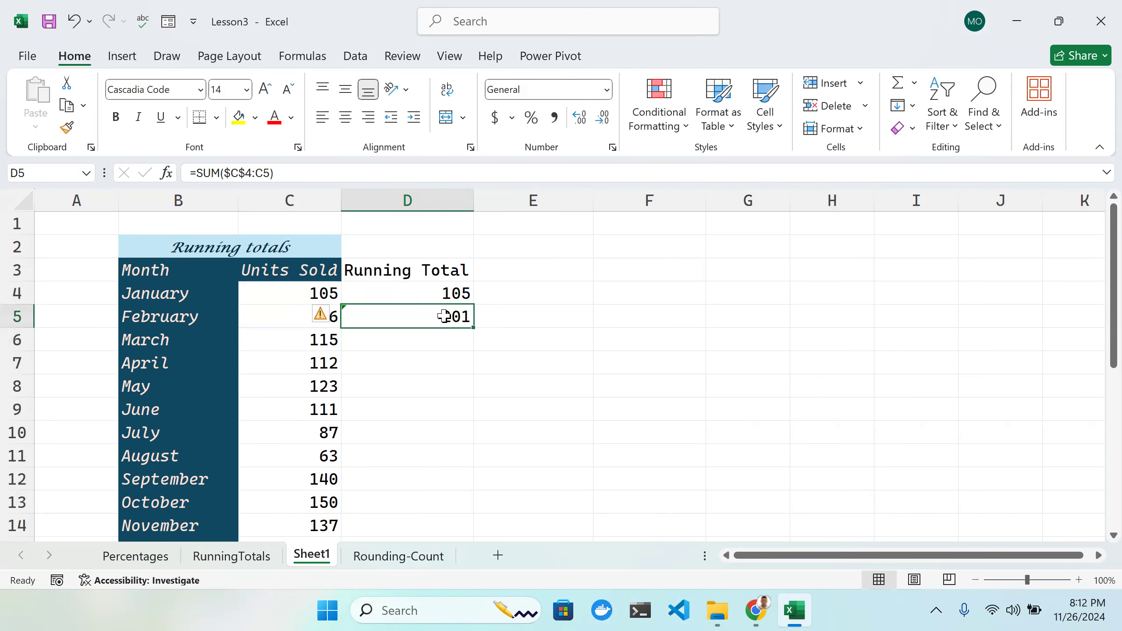
left_click_drag(473, 330, 458, 505)
scroll(536, 292, "up", 1)
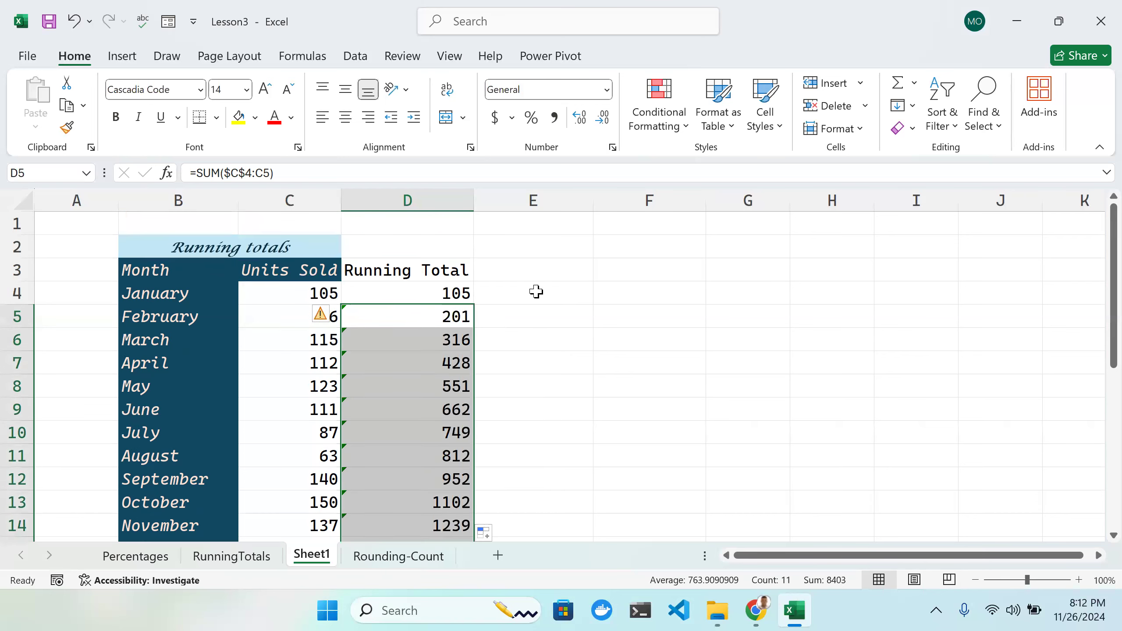
scroll(536, 292, "down", 2)
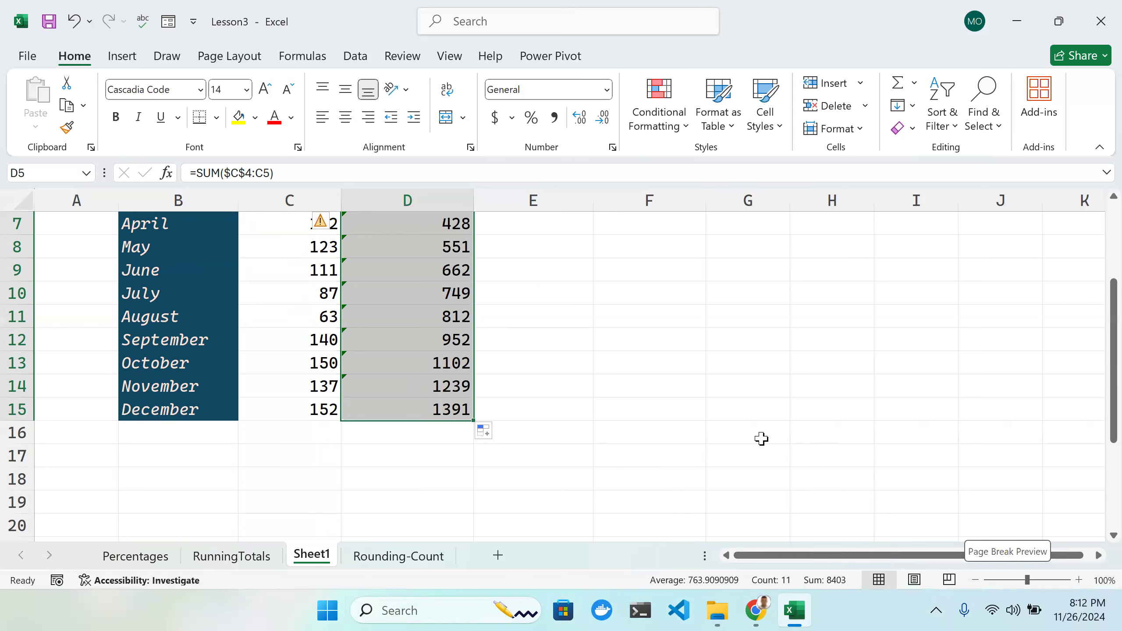
scroll(723, 393, "down", 1, "ctrl")
scroll(647, 415, "up", 3)
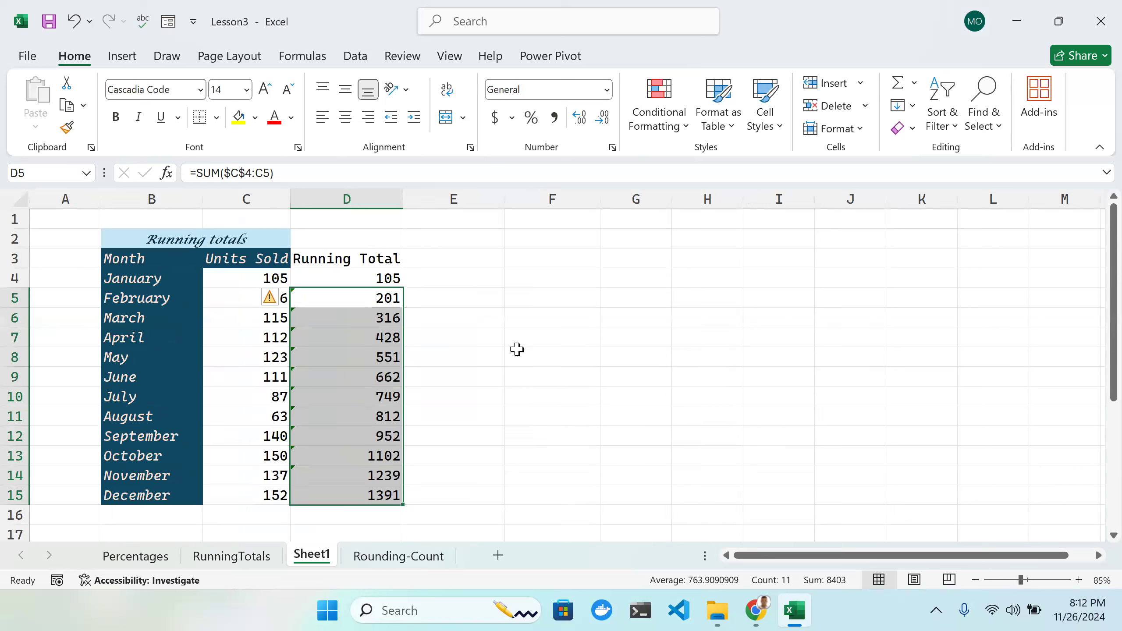
Step: Examine the absolute and relative references in the running total formula in D4
double_click(374, 279)
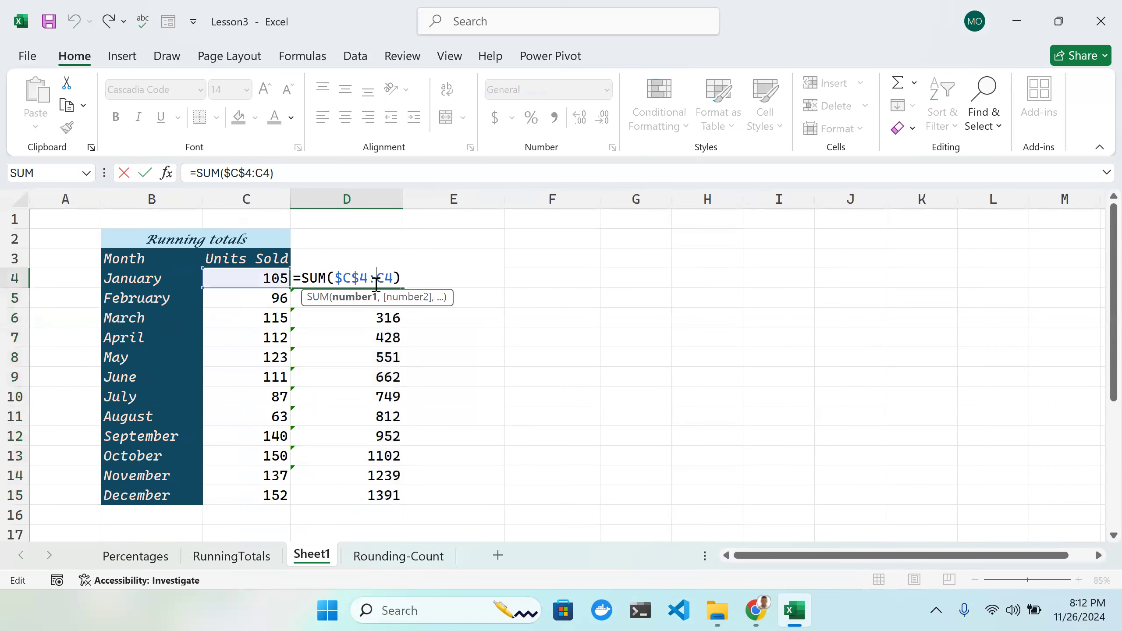
left_click(400, 278)
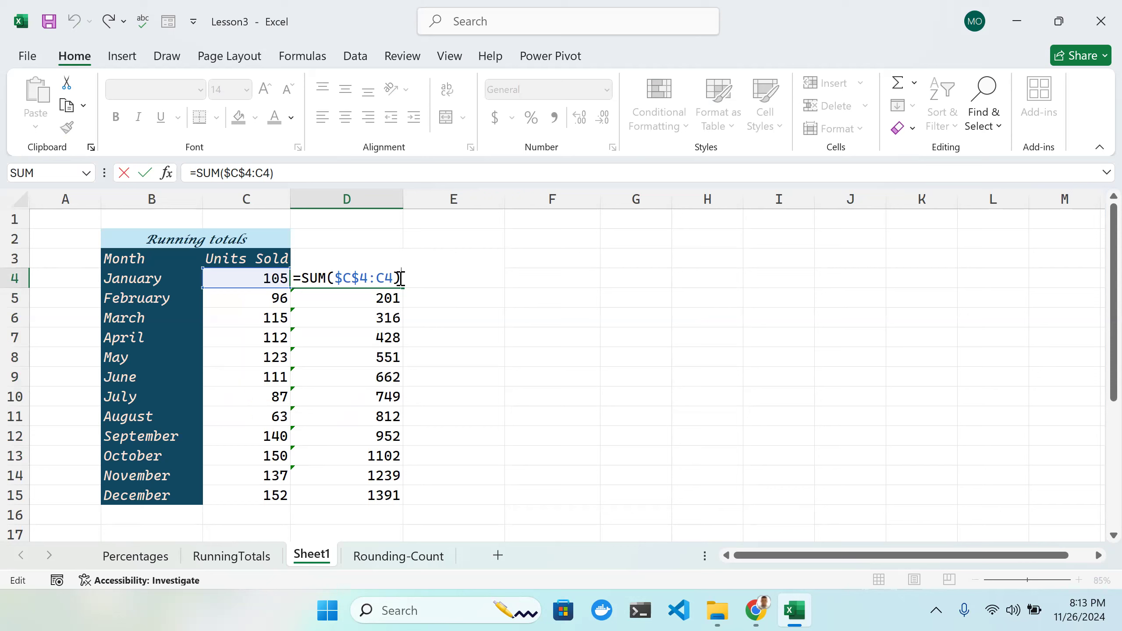
left_click(342, 265)
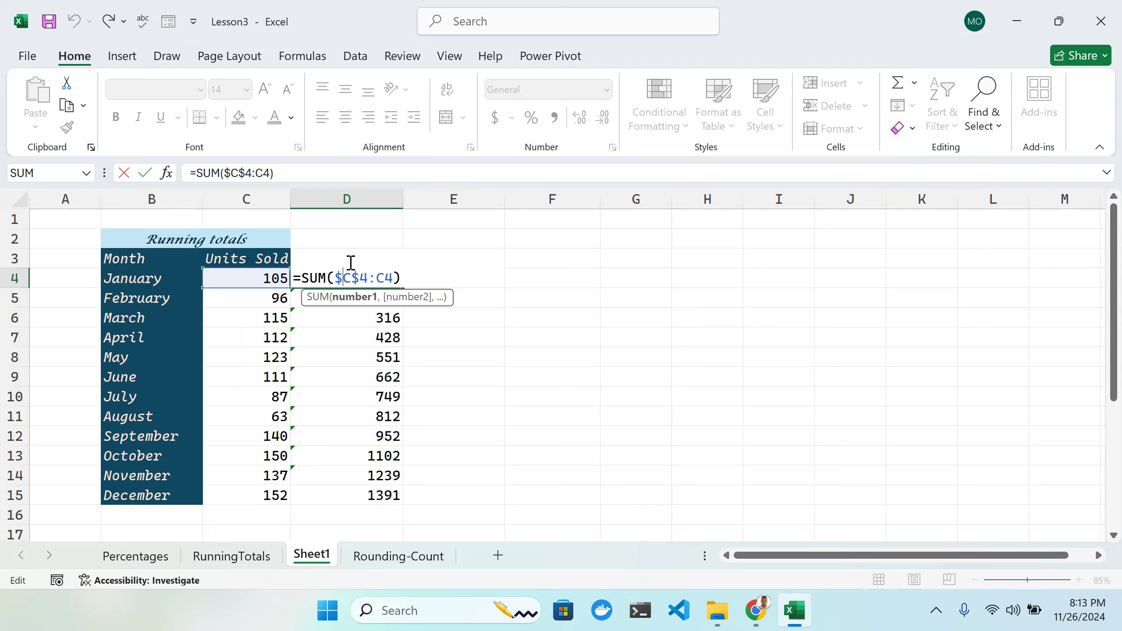
left_click(399, 276)
key("Return")
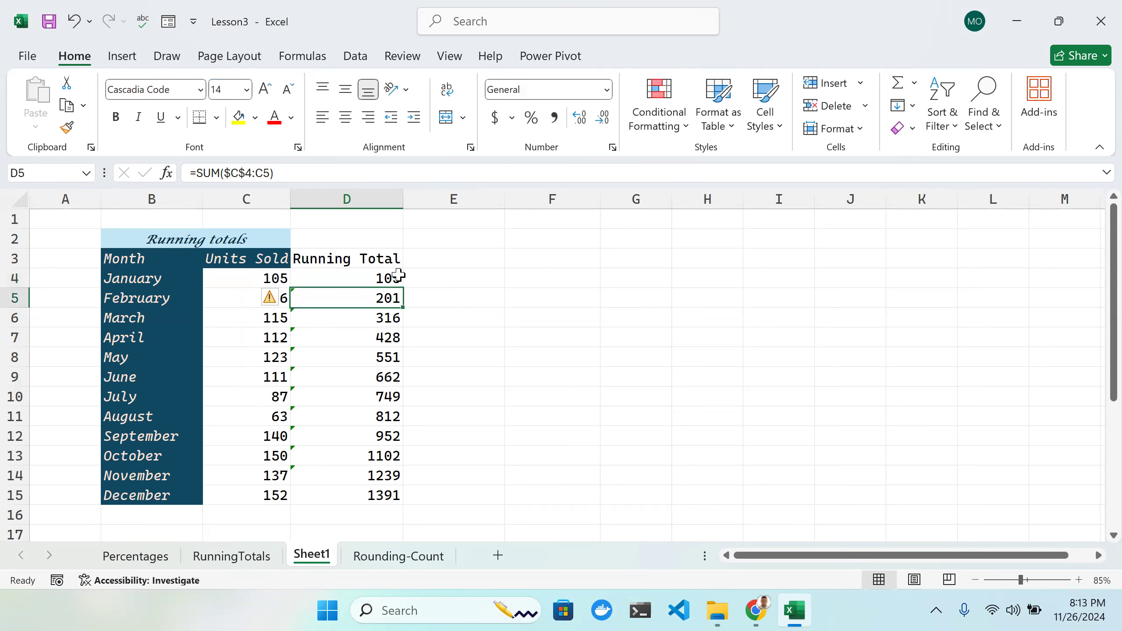
left_click(372, 276)
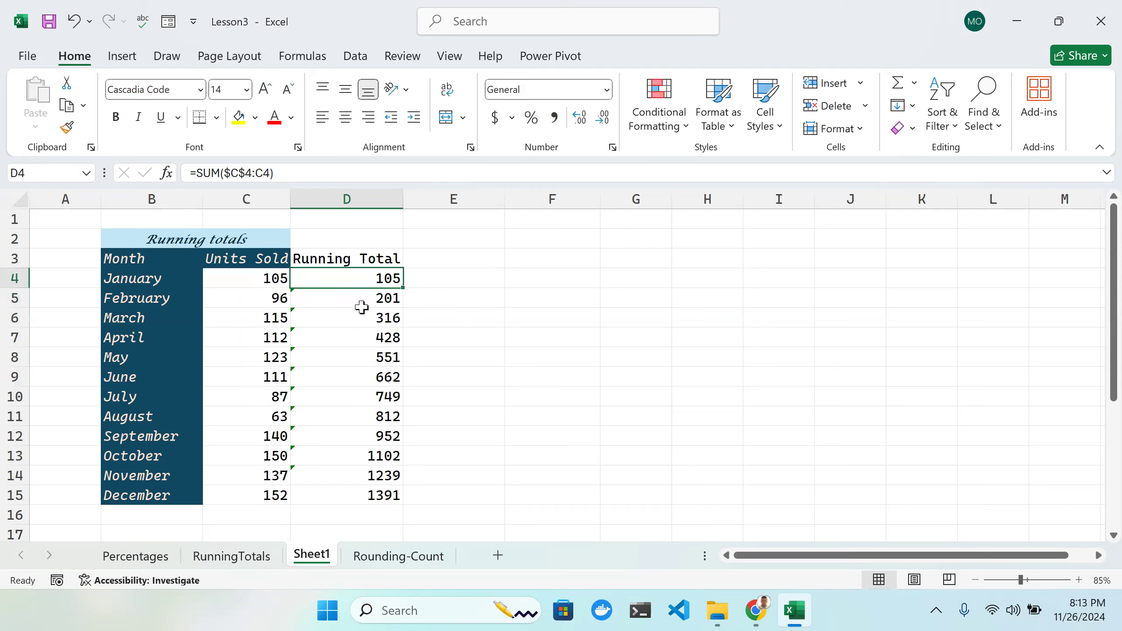
Step: Try to extend the merged Running totals title from B2:C2 into column D
left_click(273, 241)
left_click_drag(291, 241, 351, 252)
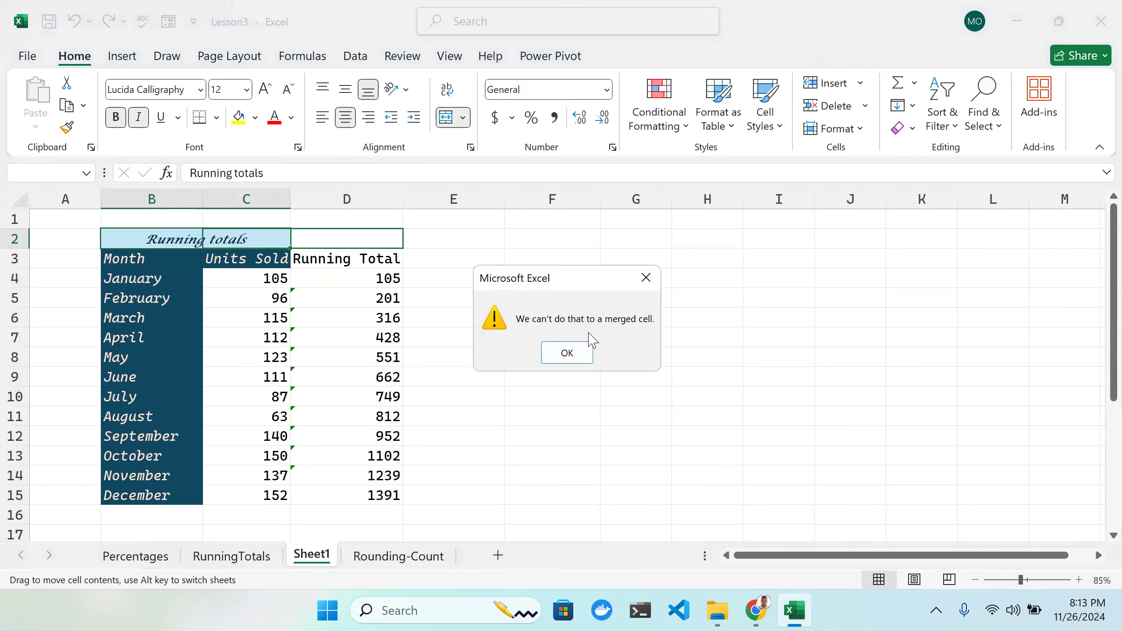
left_click(567, 352)
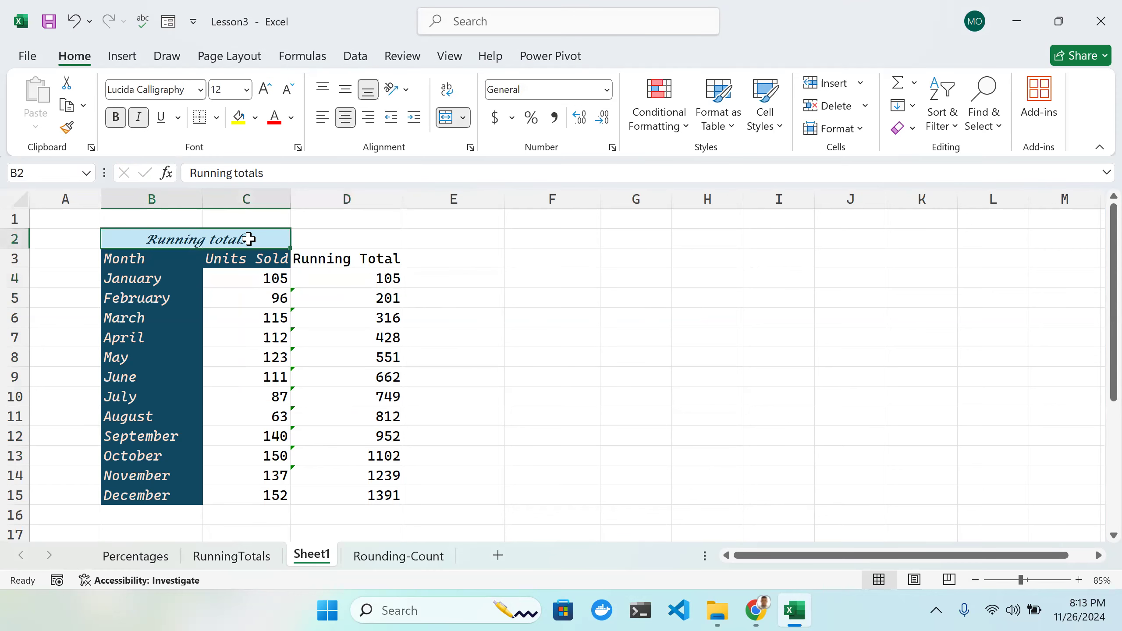
Step: Unmerge the Running totals title and merge and center it across B2:D2
left_click_drag(247, 241, 345, 241)
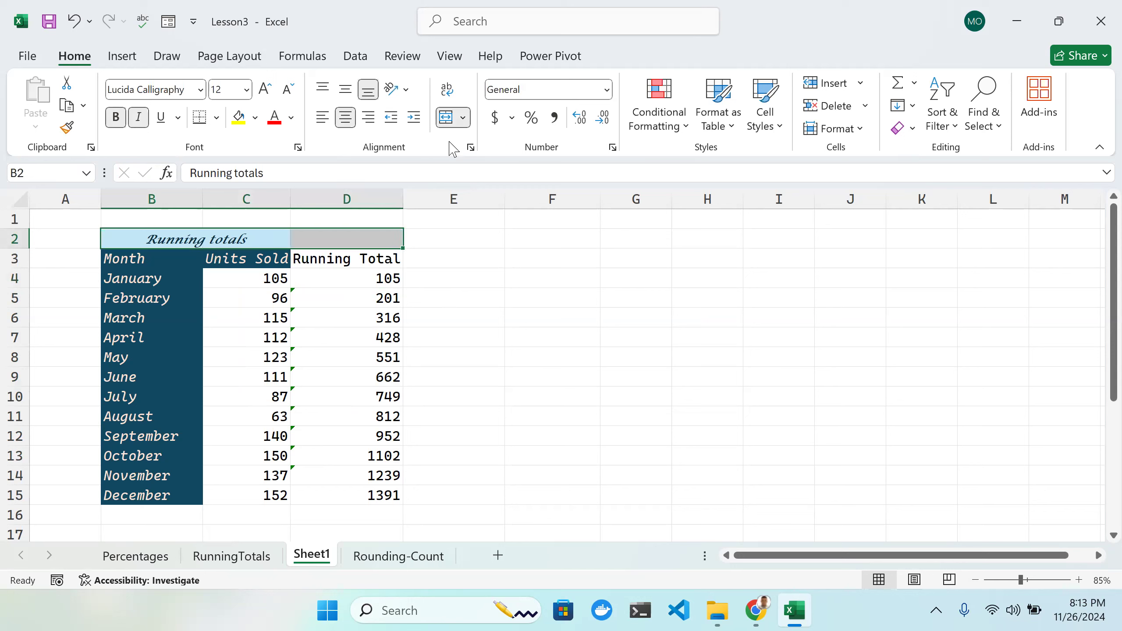
left_click(446, 118)
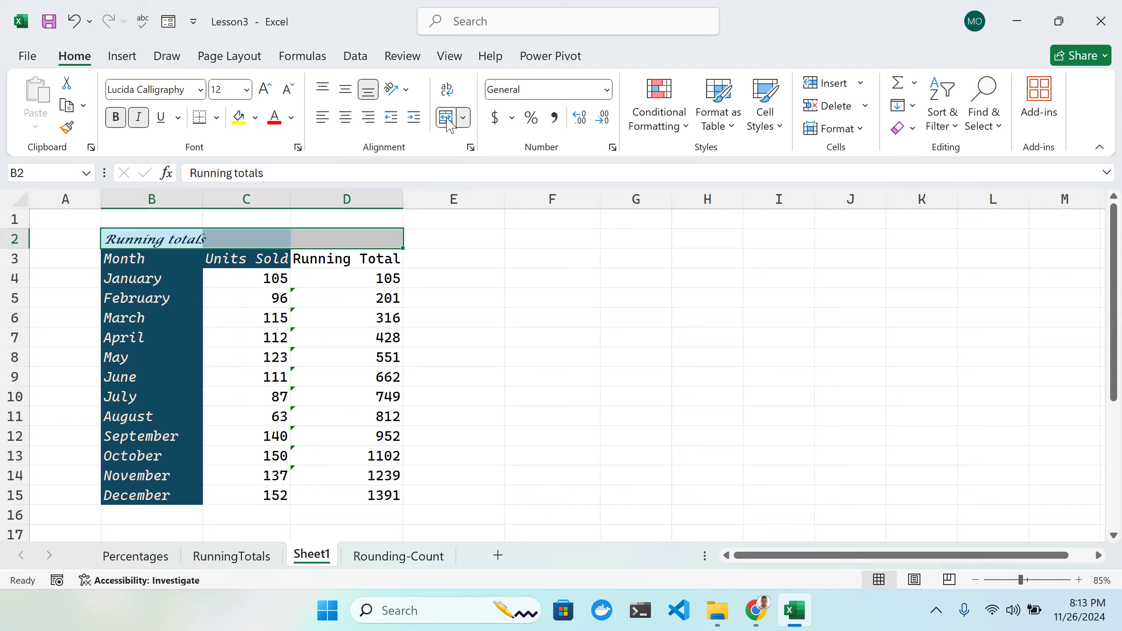
left_click(447, 121)
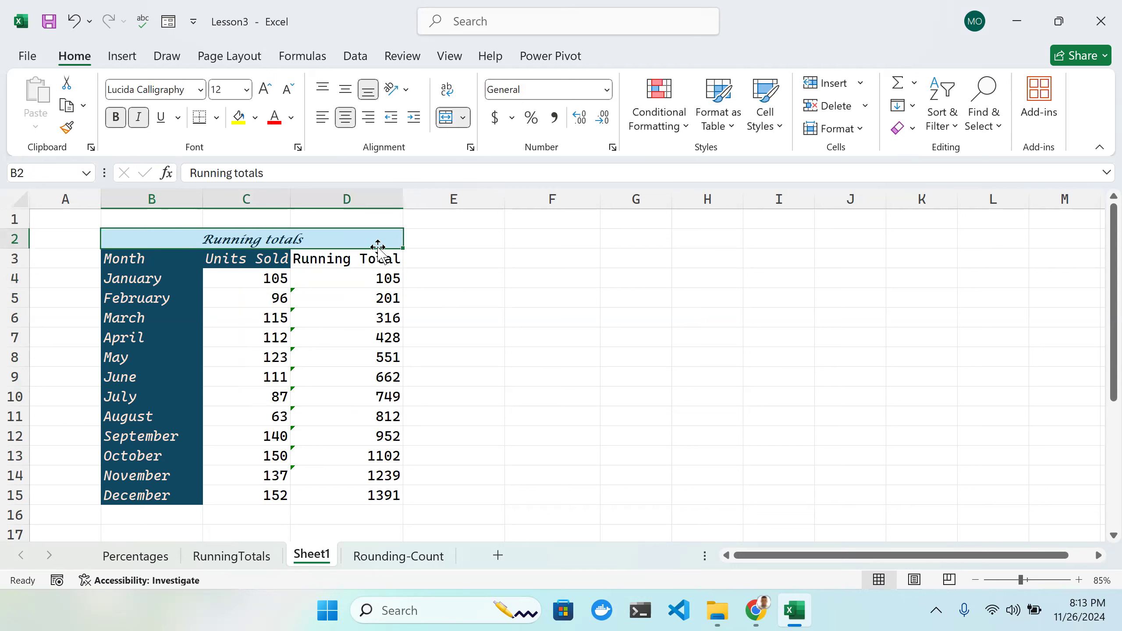
Step: Apply the custom dark blue header cell style to the Running Total header in D3
left_click(394, 258)
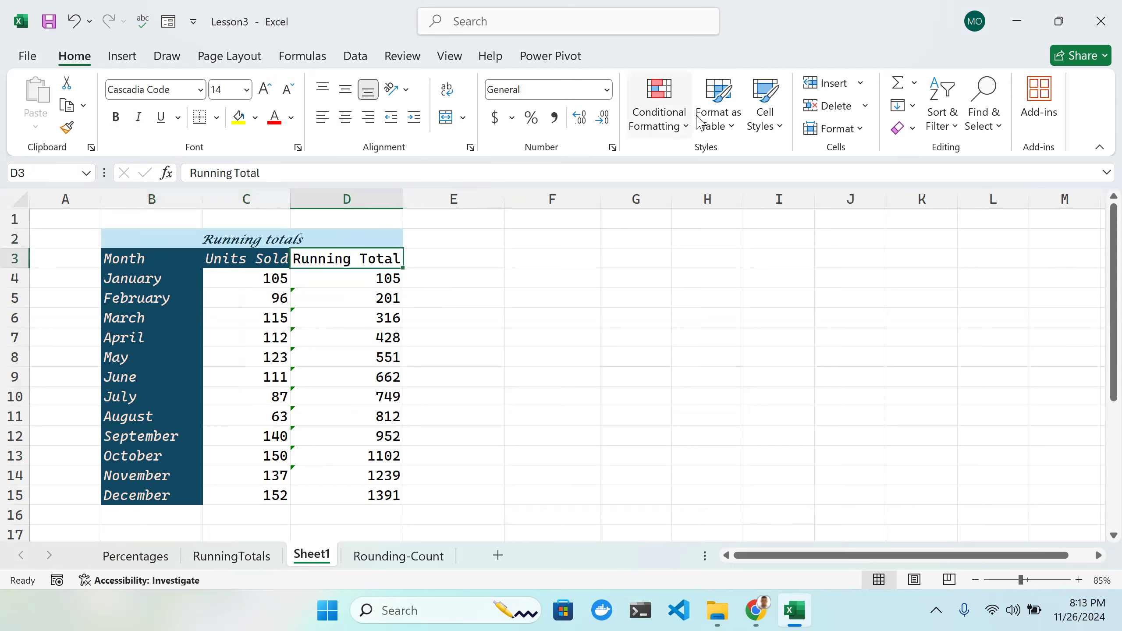
left_click(764, 123)
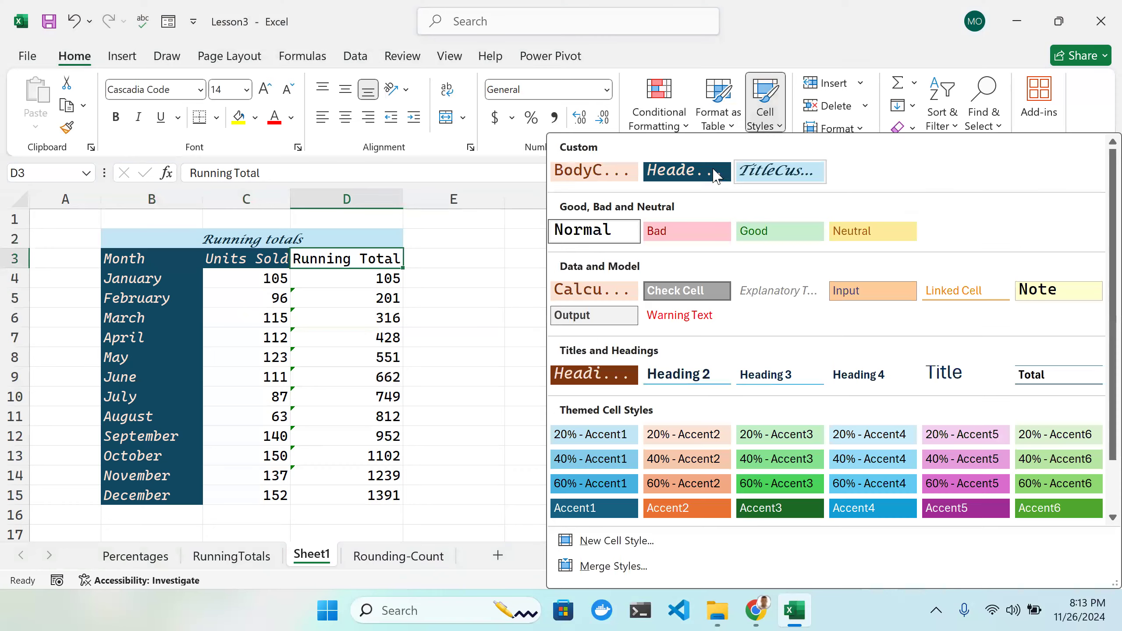
left_click(710, 176)
left_click(473, 246)
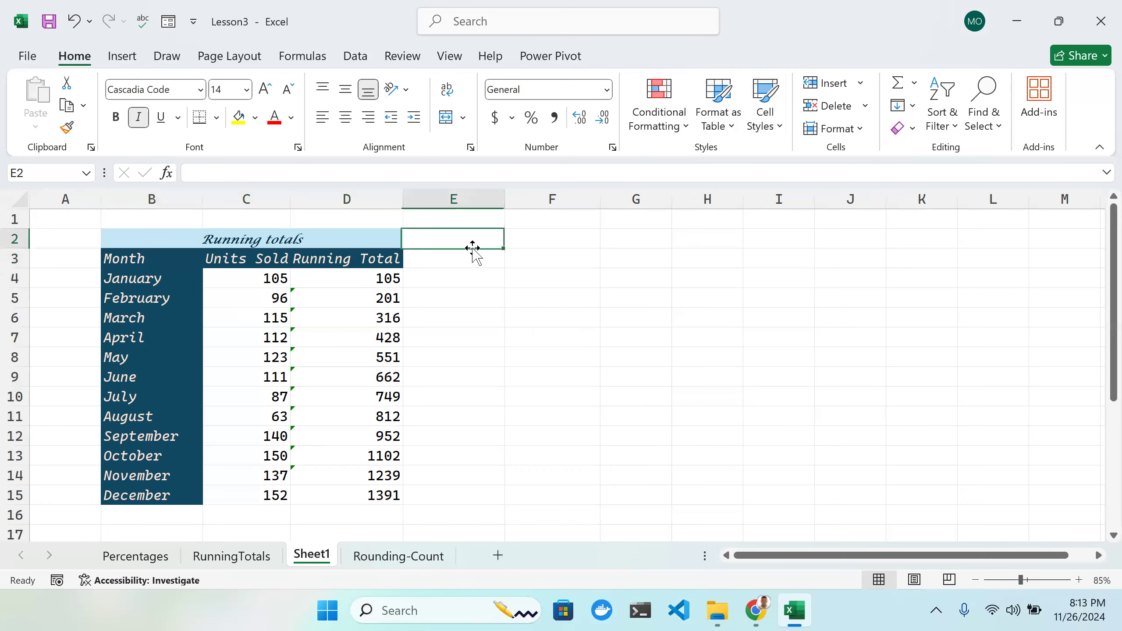
left_click(405, 357)
scroll(406, 314, "down", 1)
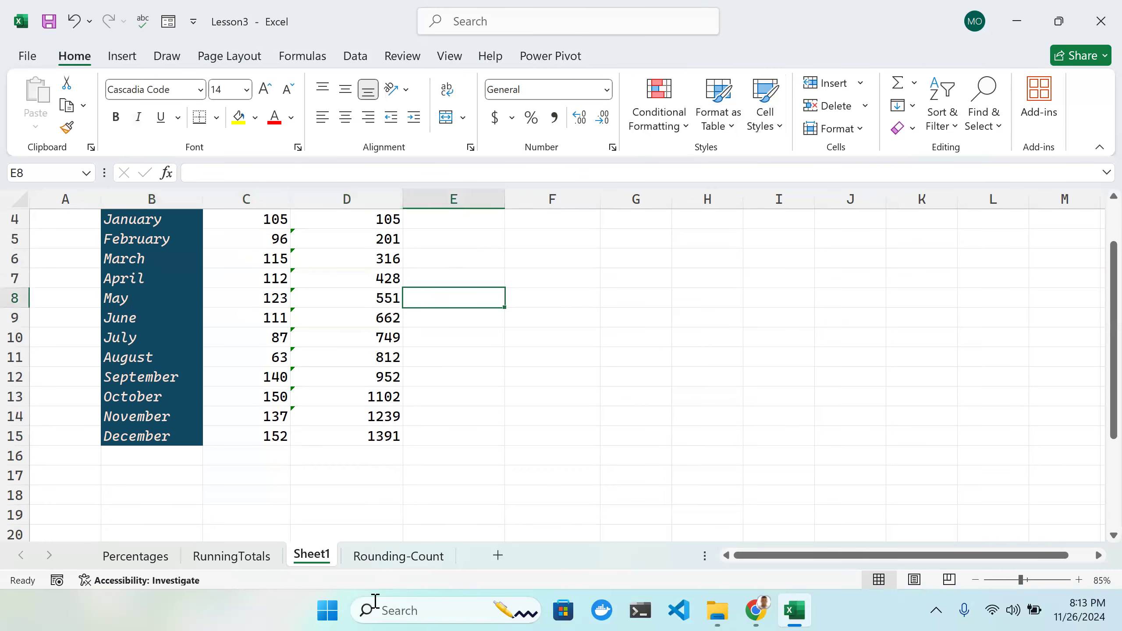
Step: Switch to the RunningTotals sheet and review its percentage increase/decrease and zero divisor tables
left_click(230, 557)
scroll(348, 424, "down", 1)
scroll(350, 427, "up", 7)
scroll(351, 427, "down", 4)
scroll(351, 428, "down", 1)
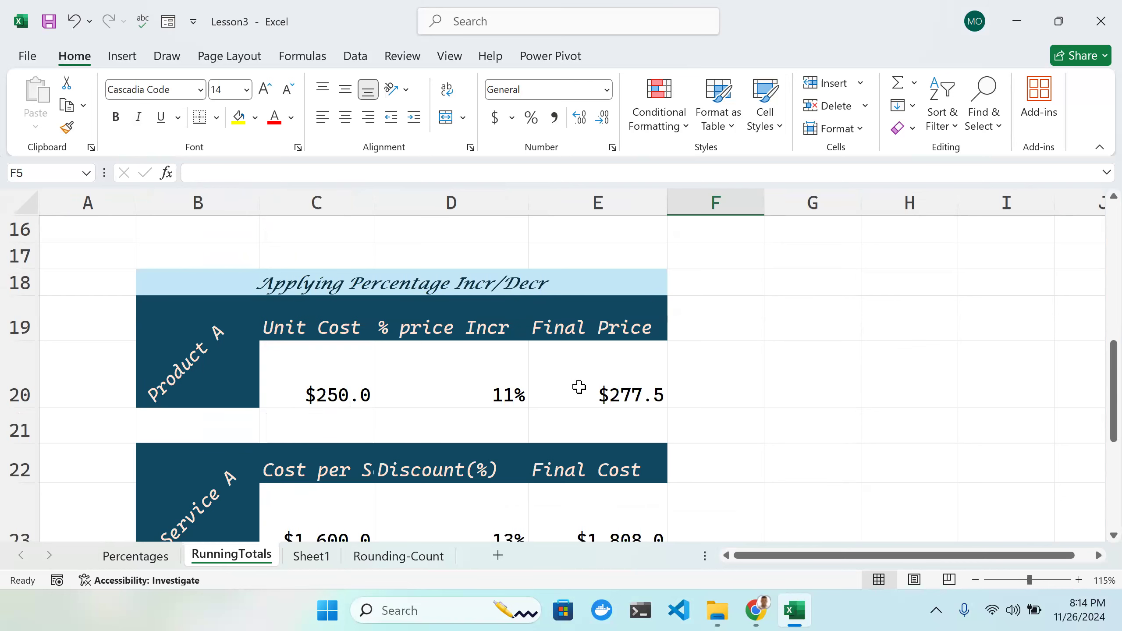
scroll(580, 379, "down", 1)
scroll(581, 377, "up", 2)
scroll(580, 377, "down", 4)
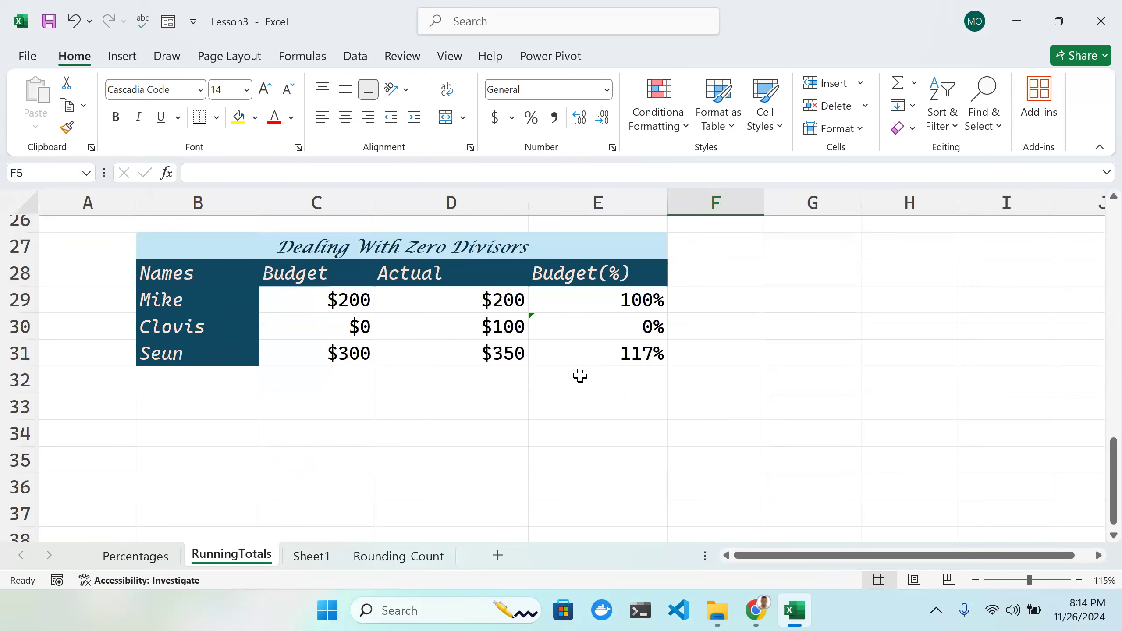
scroll(580, 376, "up", 1)
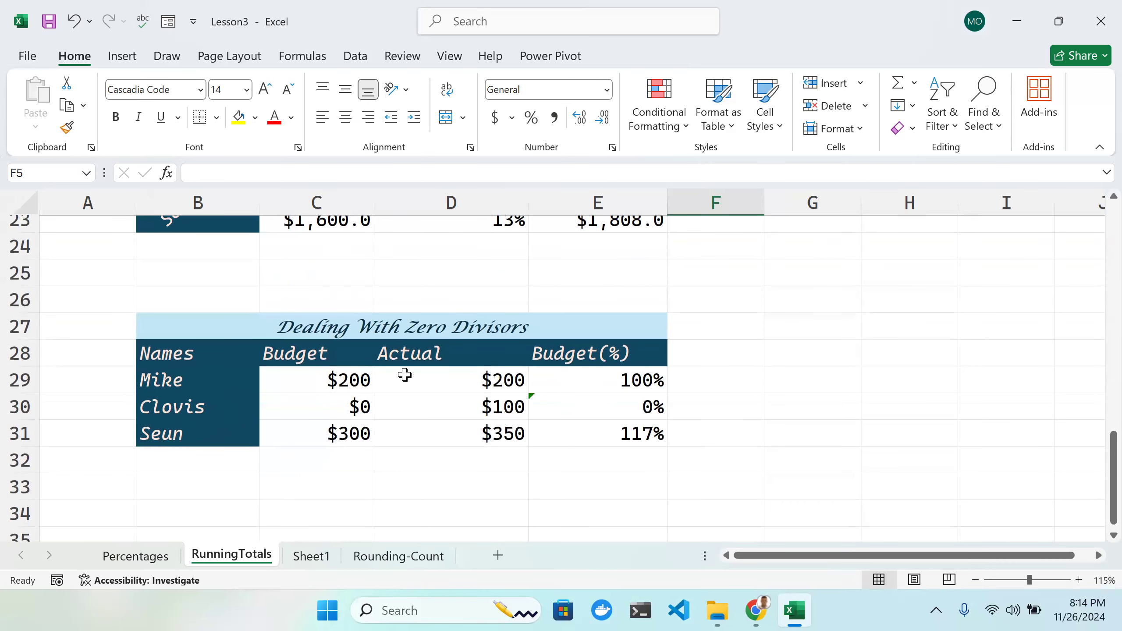
scroll(415, 349, "up", 3)
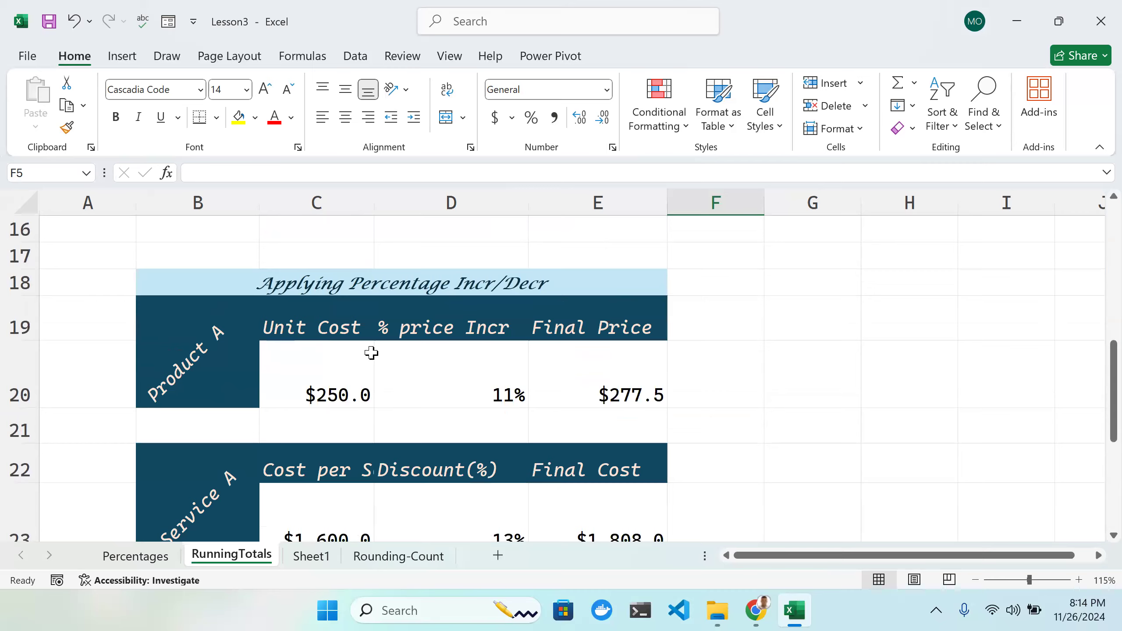
Step: Return to Sheet1 and enter the header Products in B18, below the monthly table
scroll(371, 359, "up", 3)
scroll(370, 359, "down", 4)
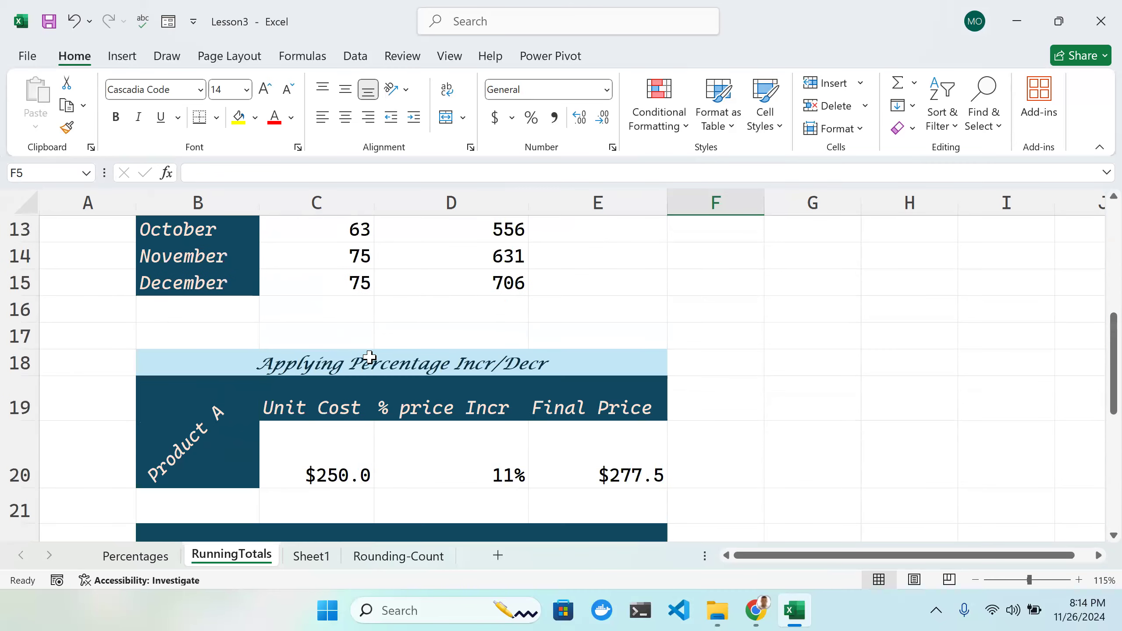
left_click(312, 556)
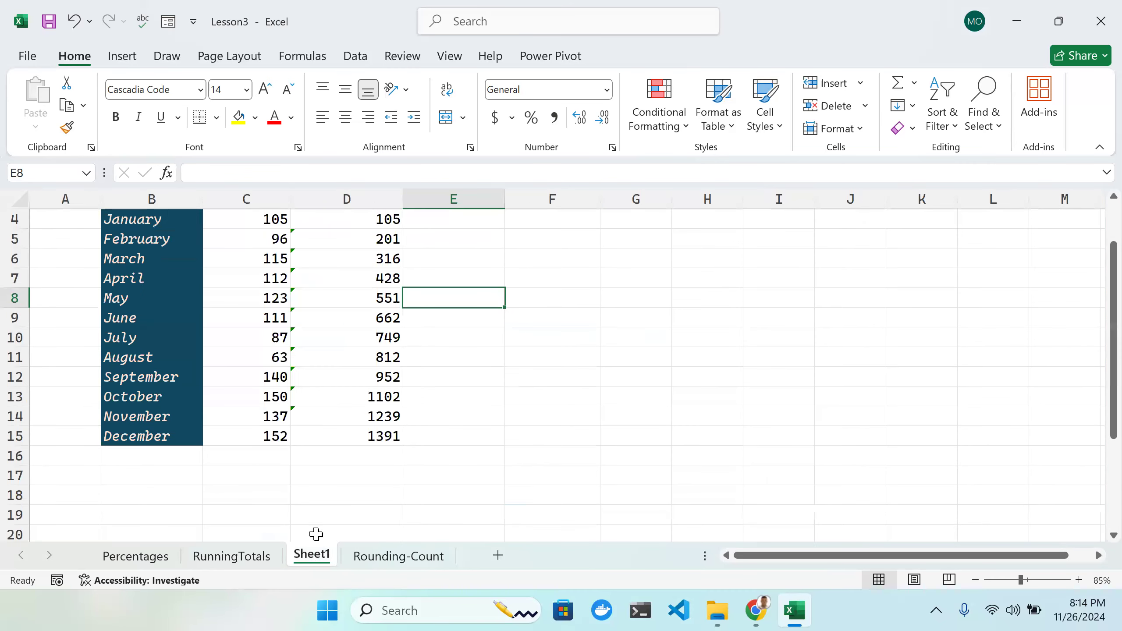
scroll(371, 436, "down", 4)
scroll(270, 379, "up", 3)
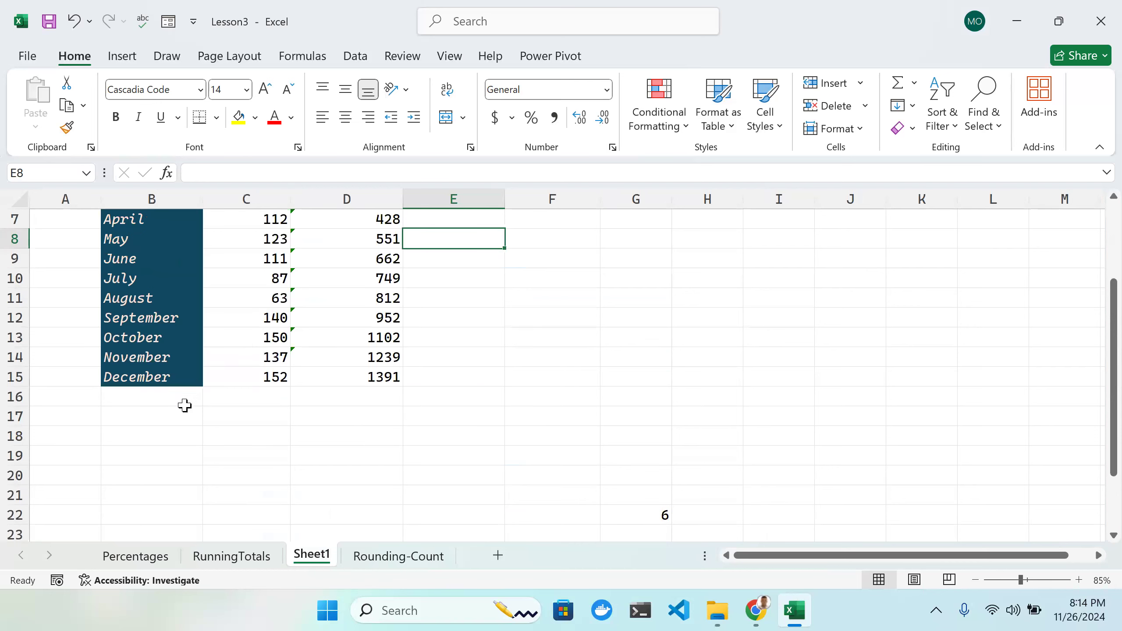
left_click(185, 442)
double_click(185, 443)
type("I")
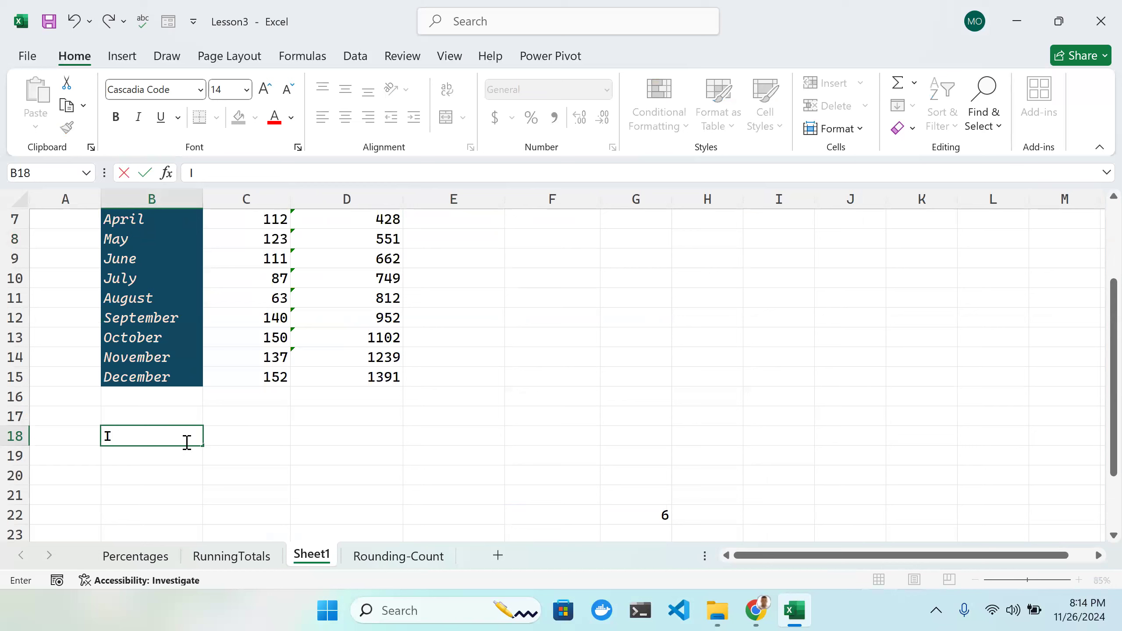
type("Products")
key("Tab")
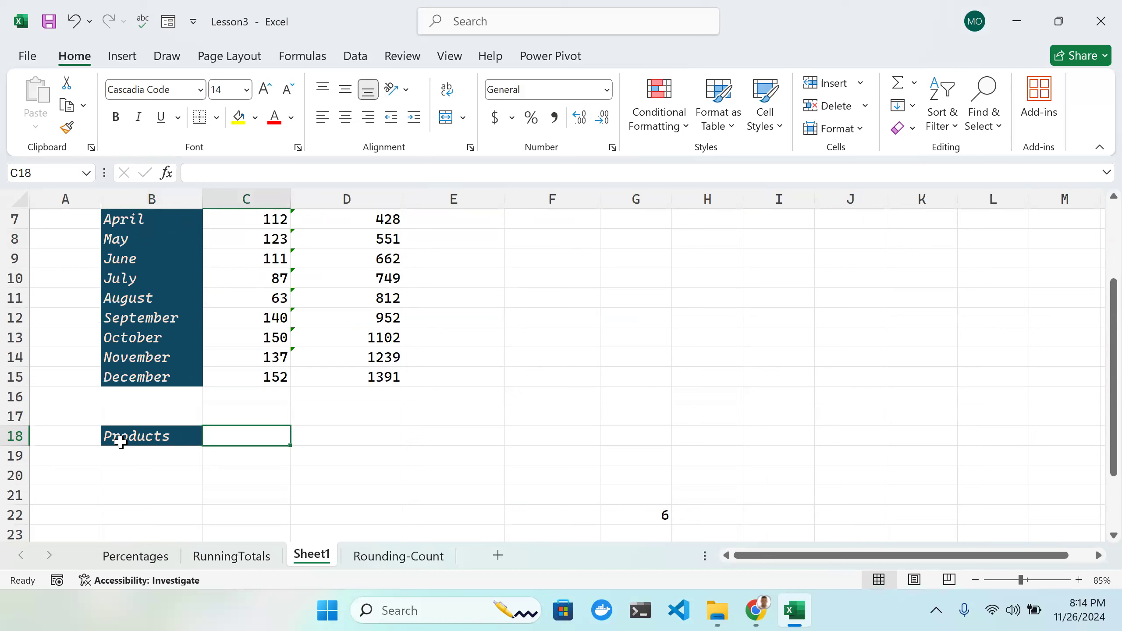
Step: Enter the header Price in C18, beside the Products header
type("P")
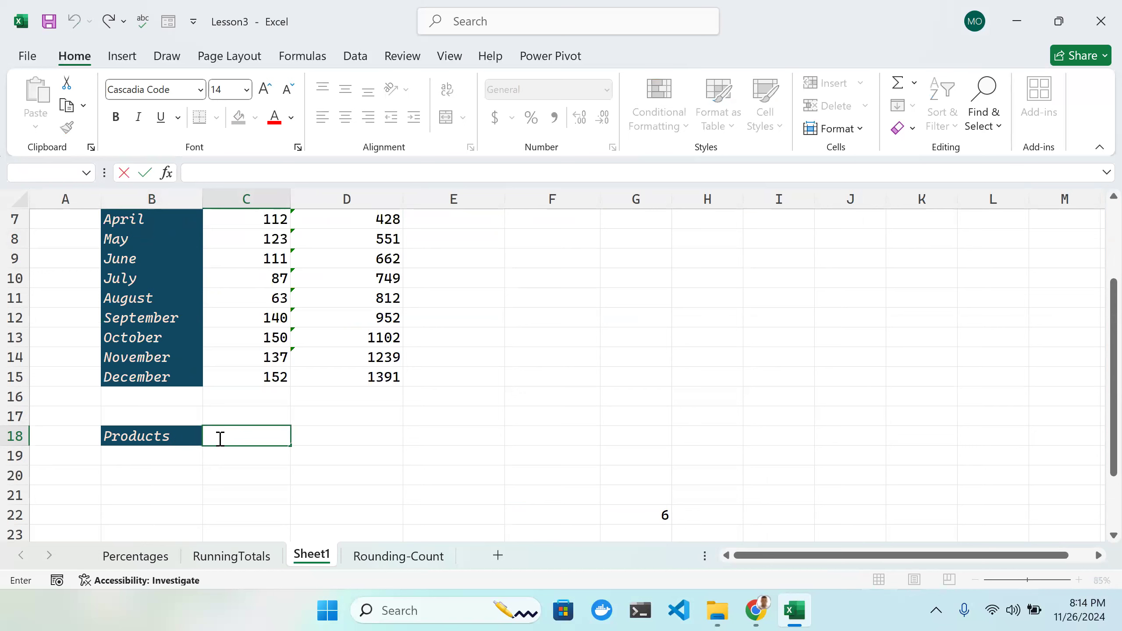
type("ice")
key("BackSpace")
key("BackSpace")
key("BackSpace")
type("ric")
key("Tab")
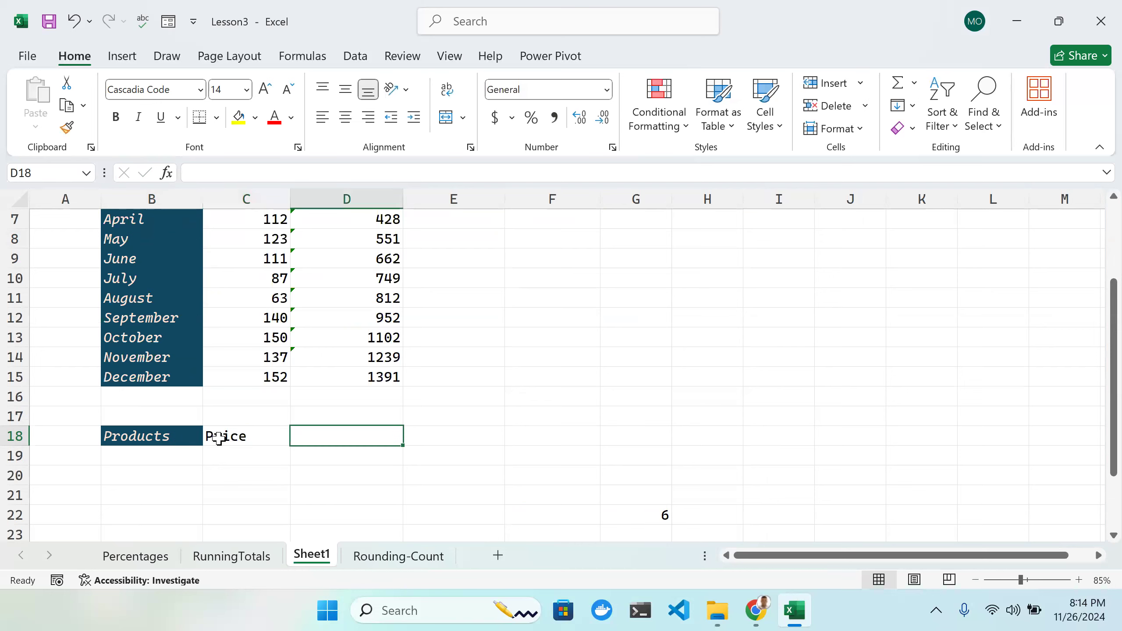
left_click(218, 438)
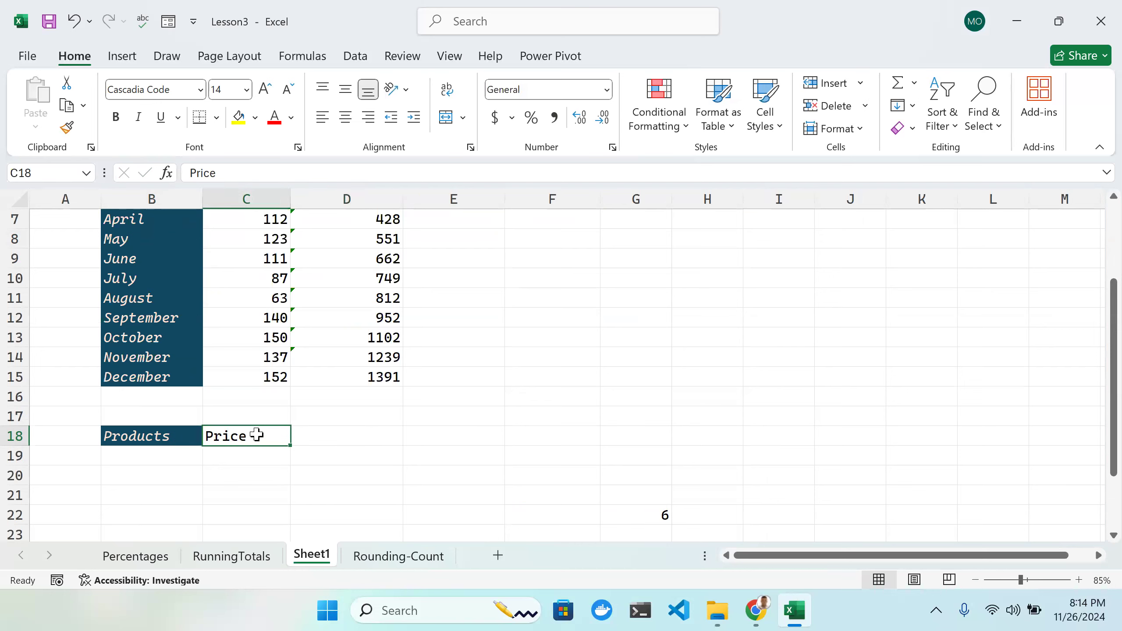
Step: Enter the header % incr/decr in D18
double_click(353, 435)
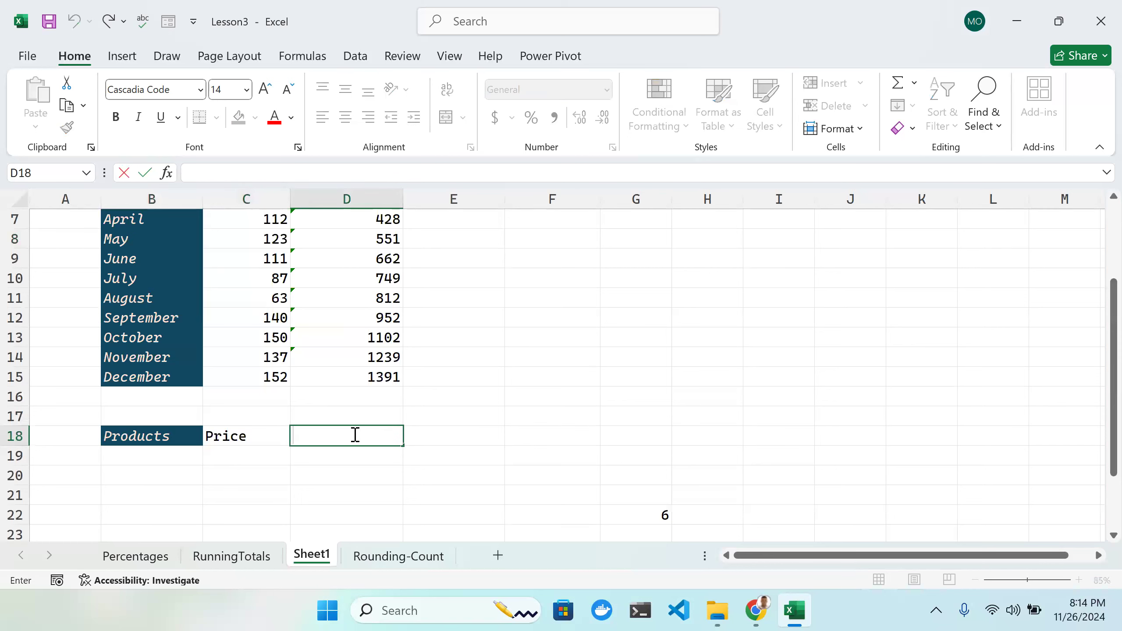
type("% IN")
key("BackSpace")
type("ncr/decr")
key("Tab")
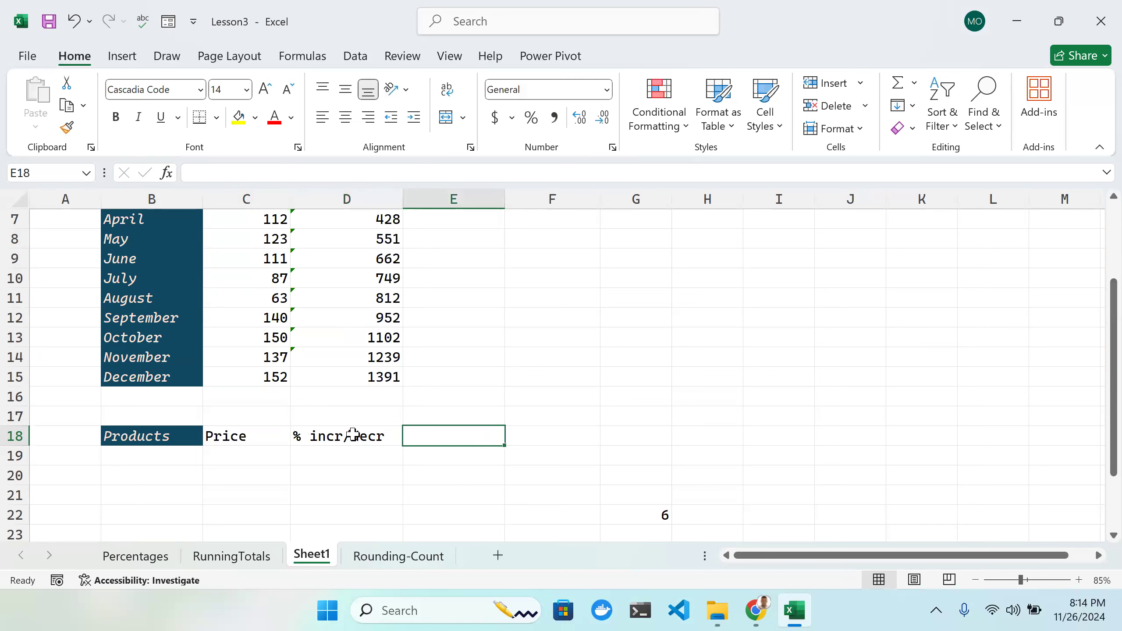
type("Fi")
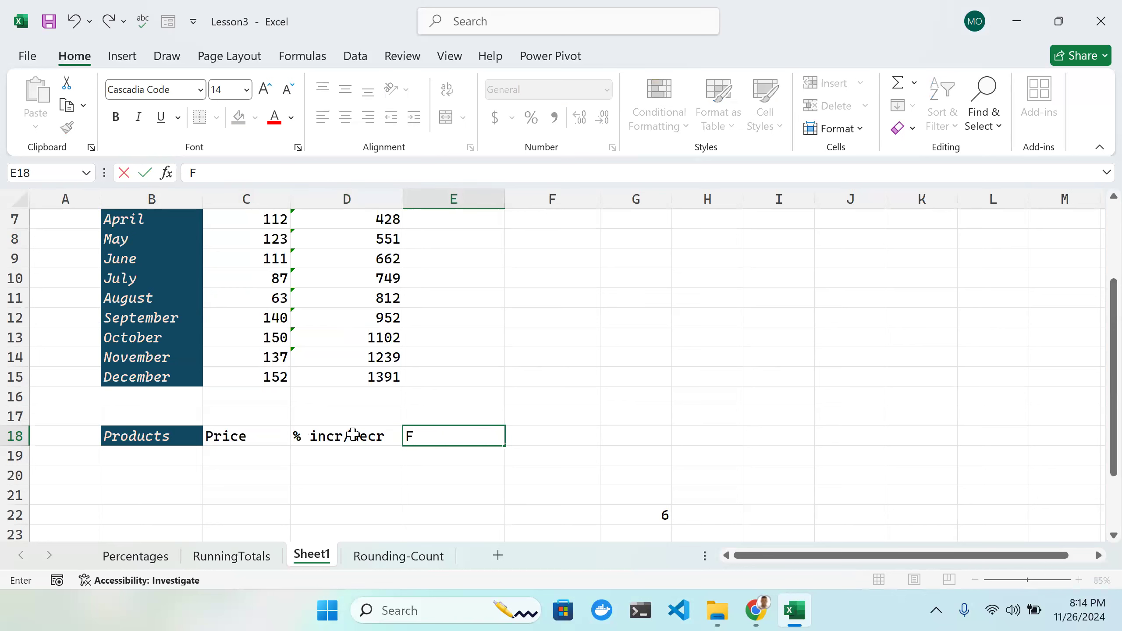
key("BackSpace")
key("BackSpace")
left_click(352, 435)
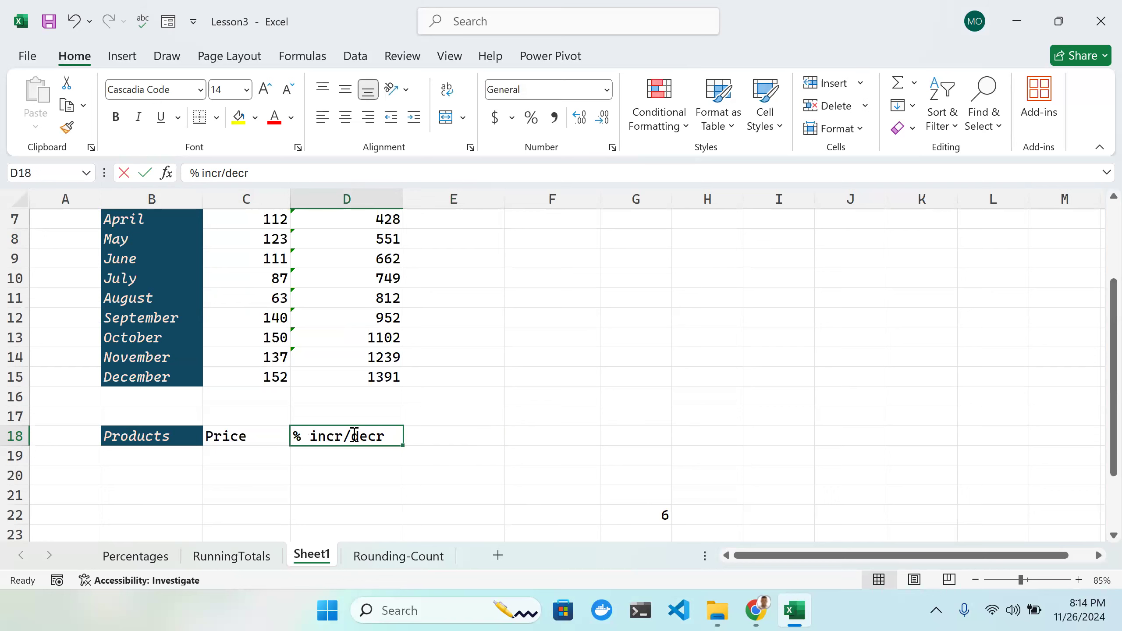
type("i")
key("ctrl+z")
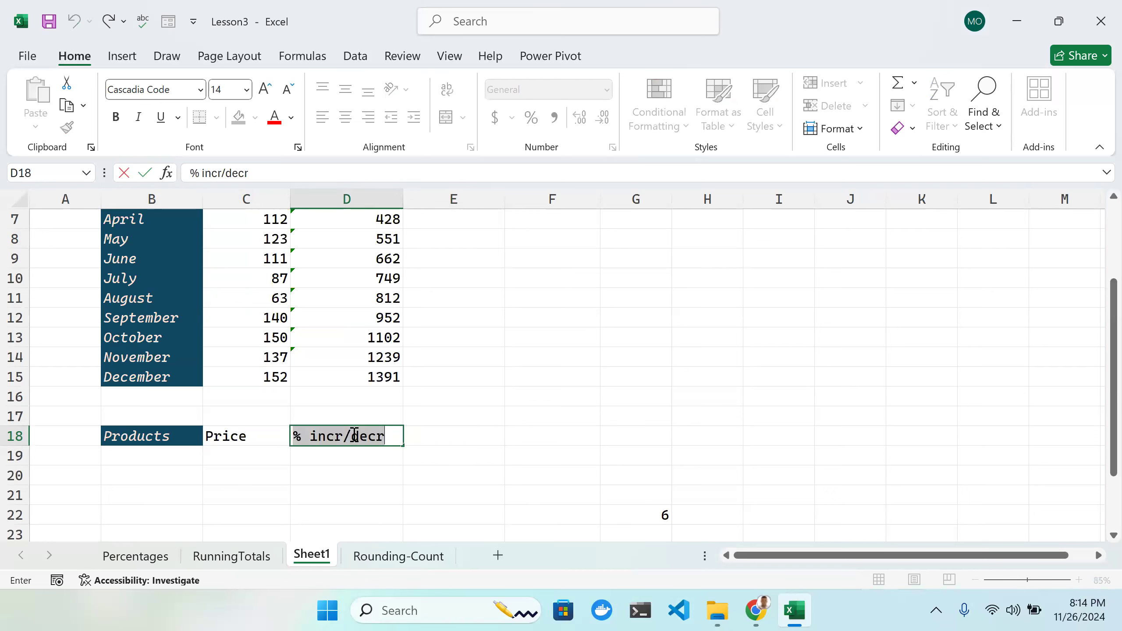
key("Tab")
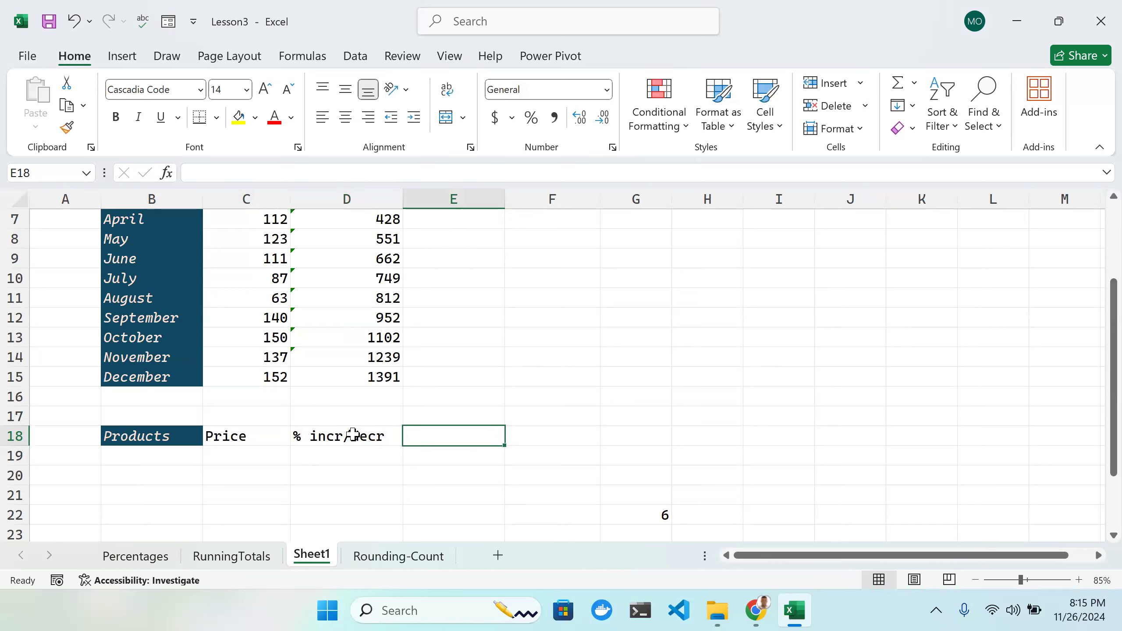
left_click(352, 435)
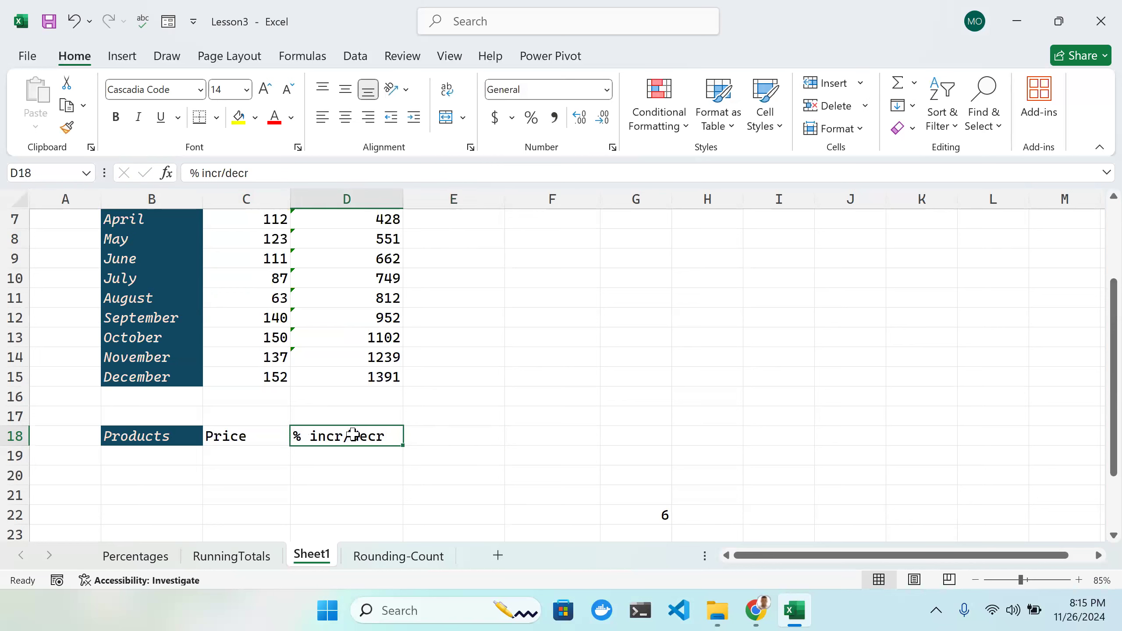
Step: Enter the header Final Price in E18 to complete the product table's header row
double_click(432, 435)
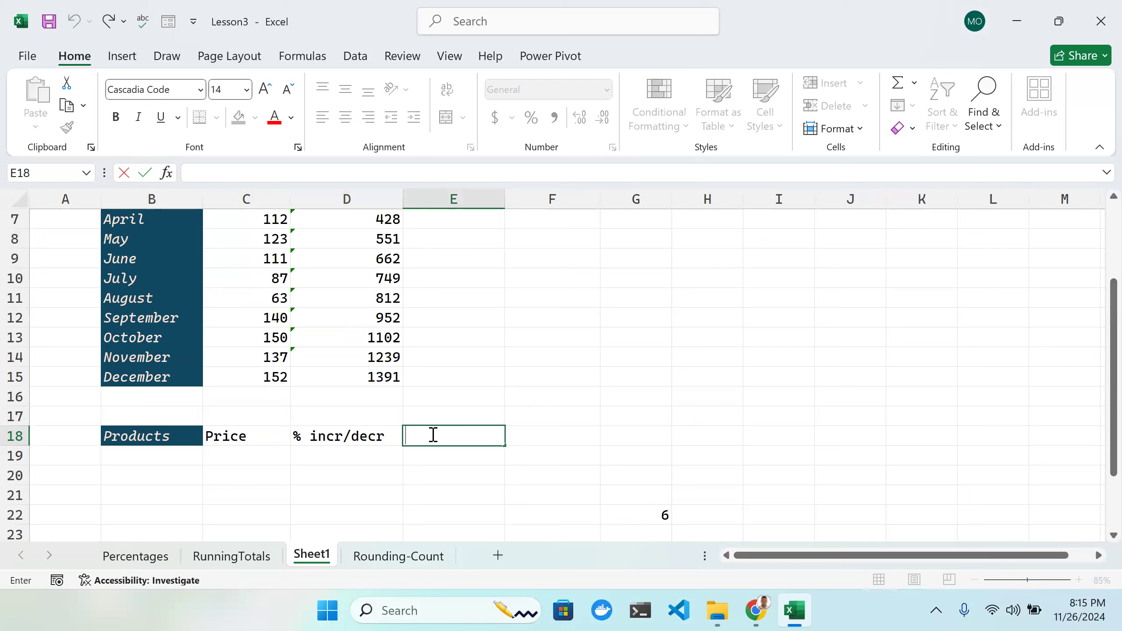
type("Final Price")
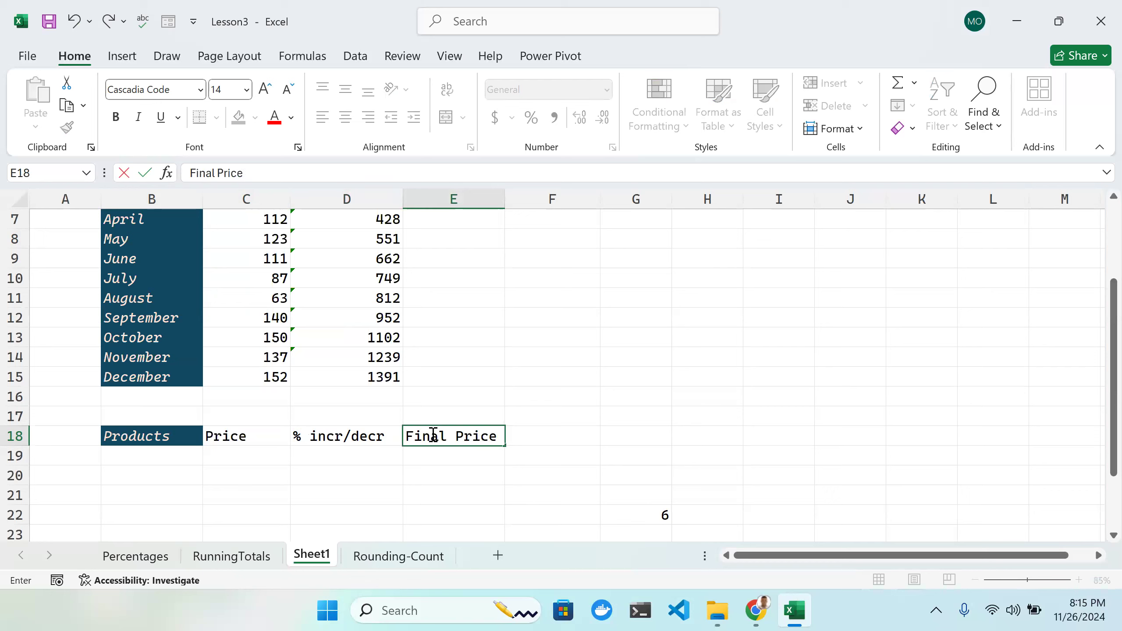
key("Return")
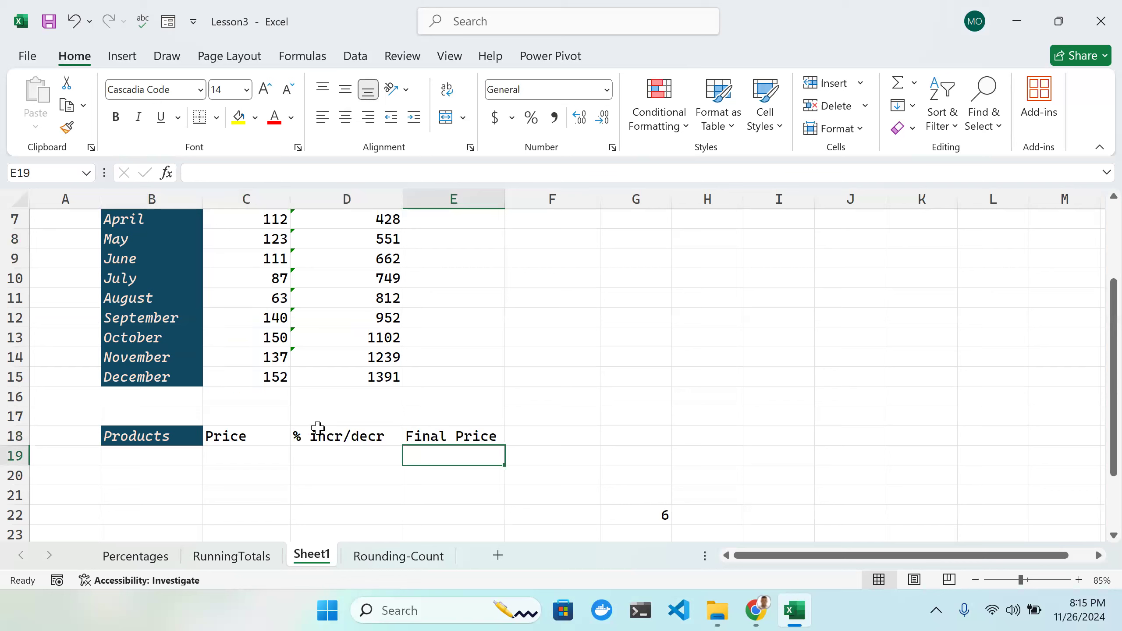
Step: Add the product Pormade in B19 with a price of 850 in C19
left_click(146, 451)
double_click(147, 452)
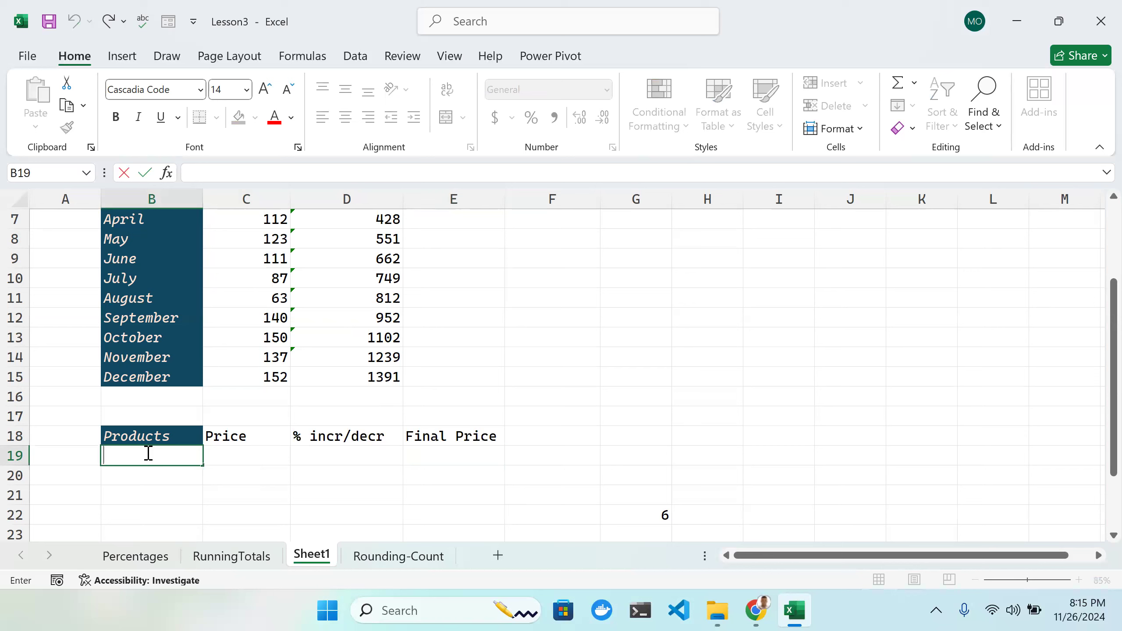
type("Pr")
key("BackSpace")
key("BackSpace")
key("BackSpace")
type("Pormade")
key("Tab")
double_click(268, 456)
type("850")
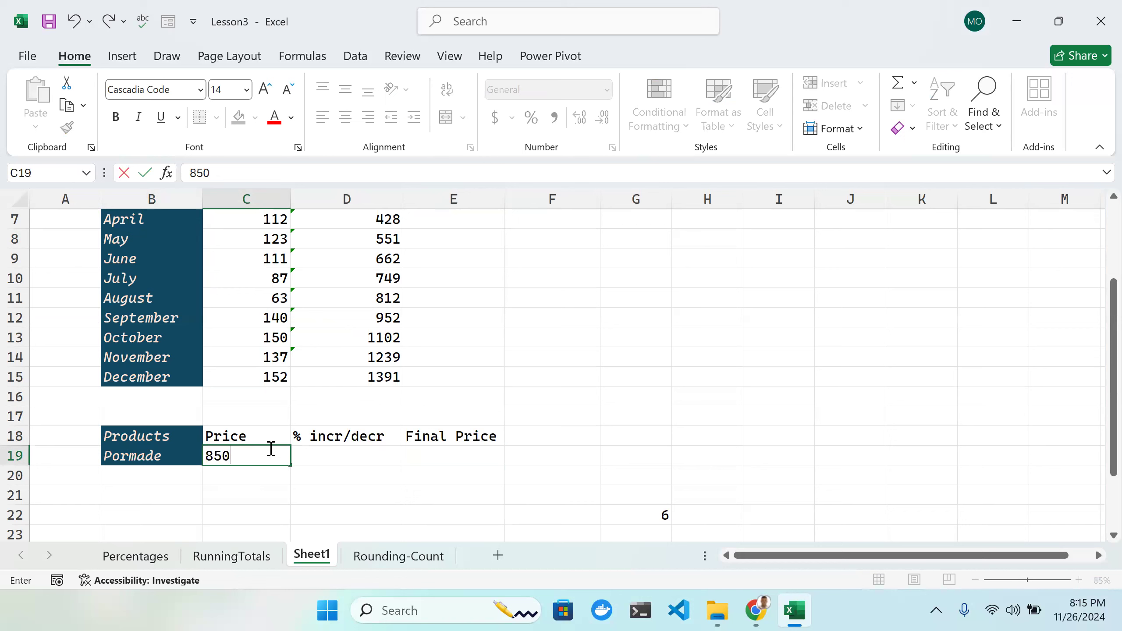
key("Tab")
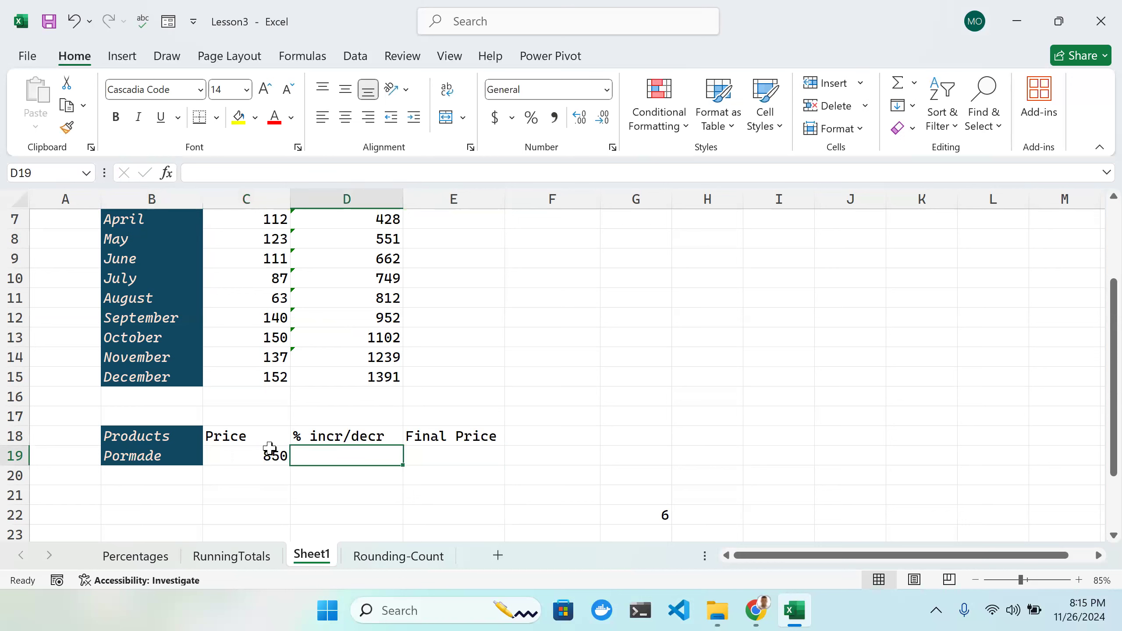
Step: Set the % incr/decr for Pormade to 3.2% in D19
double_click(342, 458)
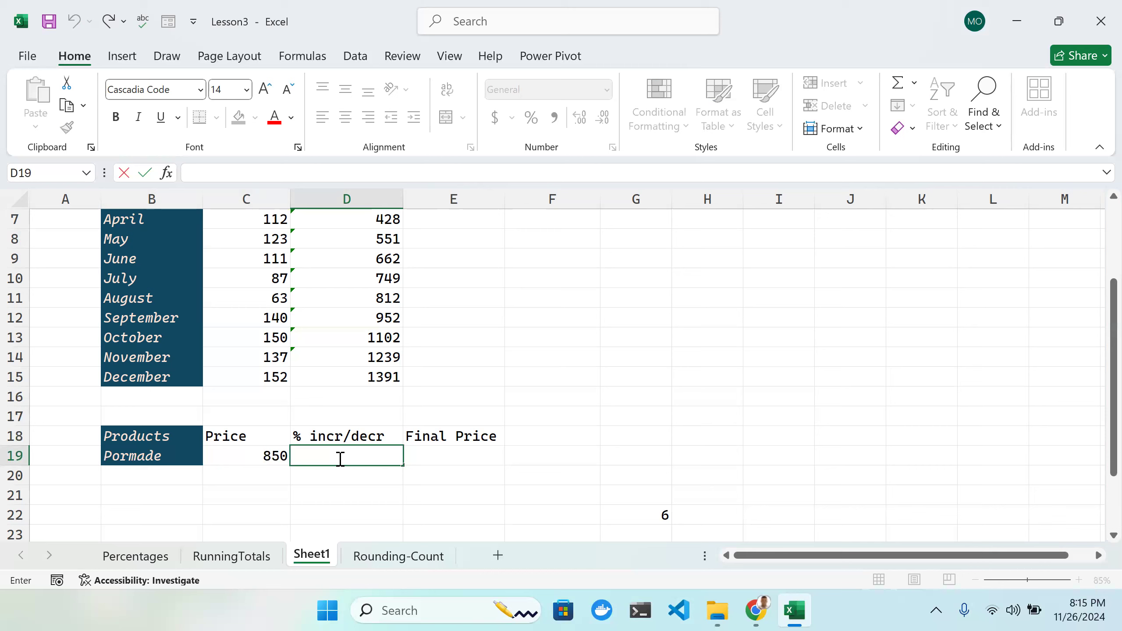
type("3")
key("BackSpace")
type("3.2%")
key("Tab")
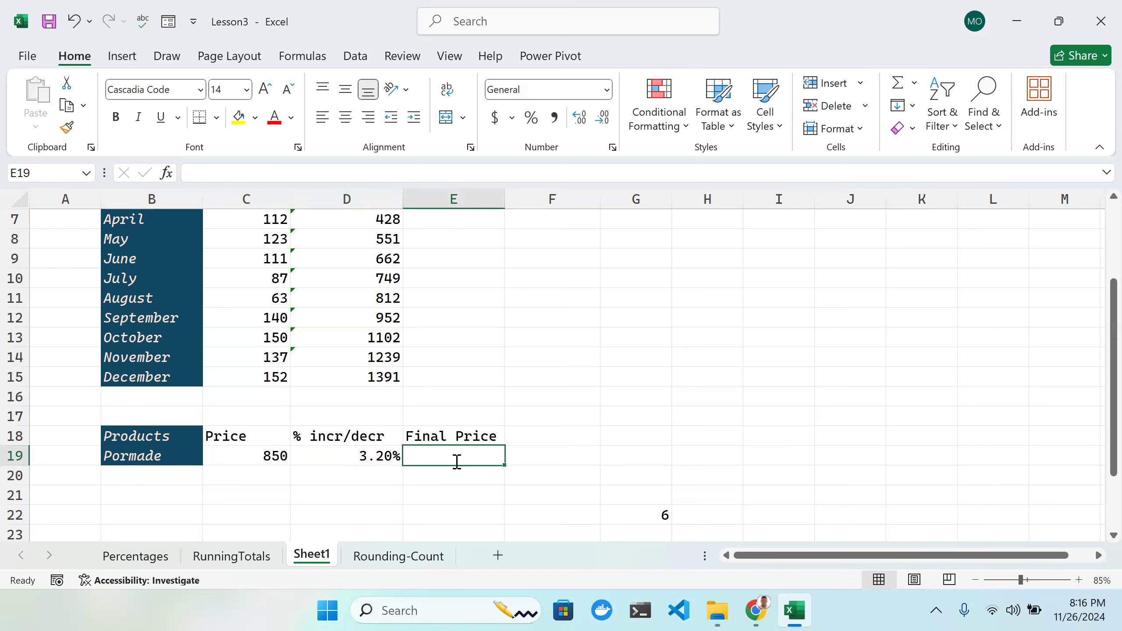
type("=")
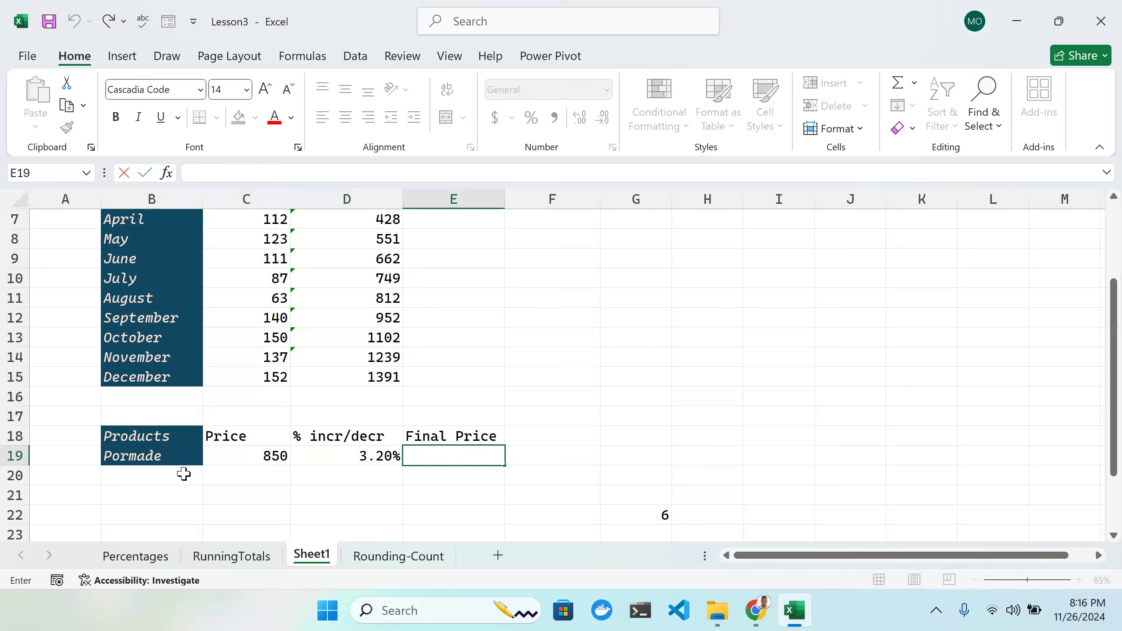
left_click(184, 474)
double_click(185, 474)
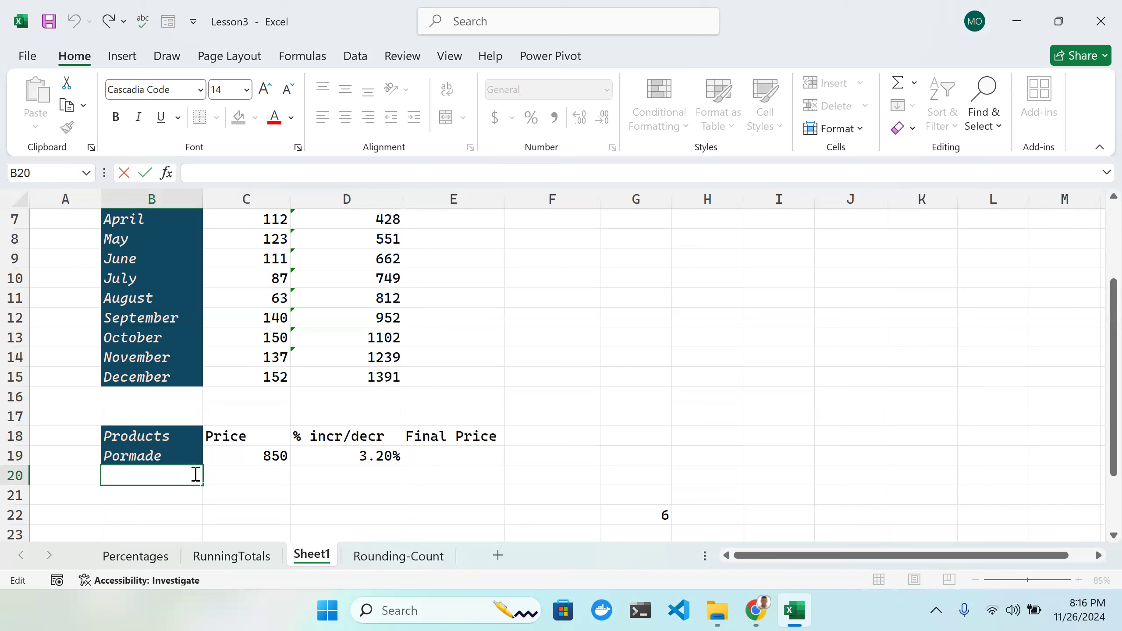
type("Sci")
key("BackSpace")
key("BackSpace")
key("BackSpace")
scroll(195, 474, "up", 1)
left_click(195, 473)
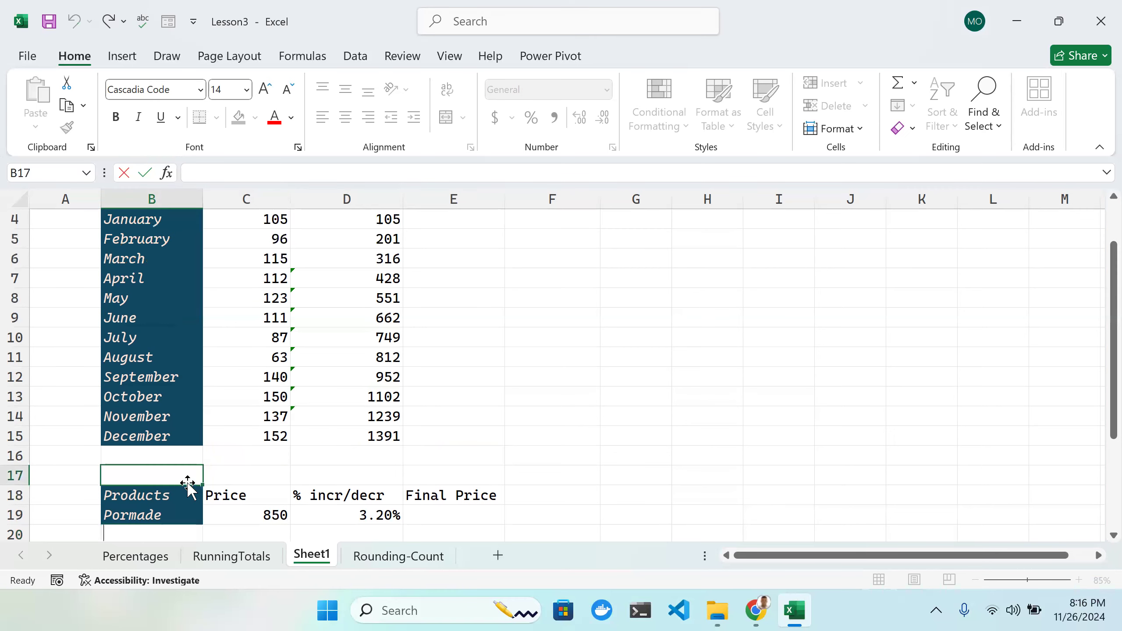
Step: Add the product Hand Towel in B20 with a price of 700 in C20
scroll(199, 460, "down", 3)
left_click(170, 359)
key("BackSpace")
type("Hand")
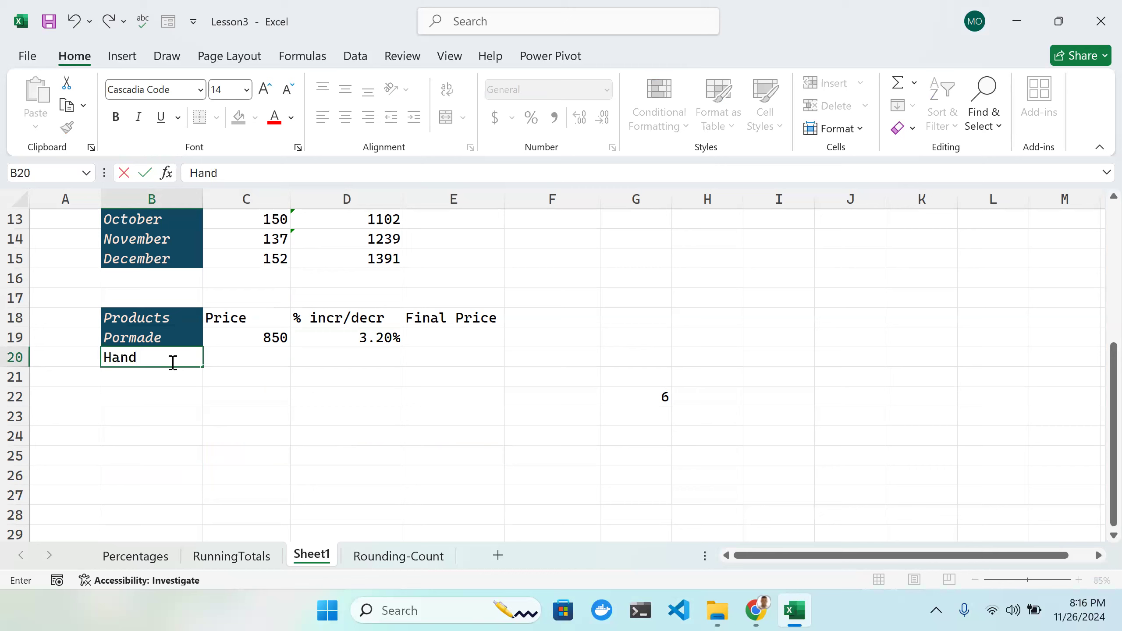
type(" Towel")
key("Tab")
double_click(226, 356)
type("700")
key("Tab")
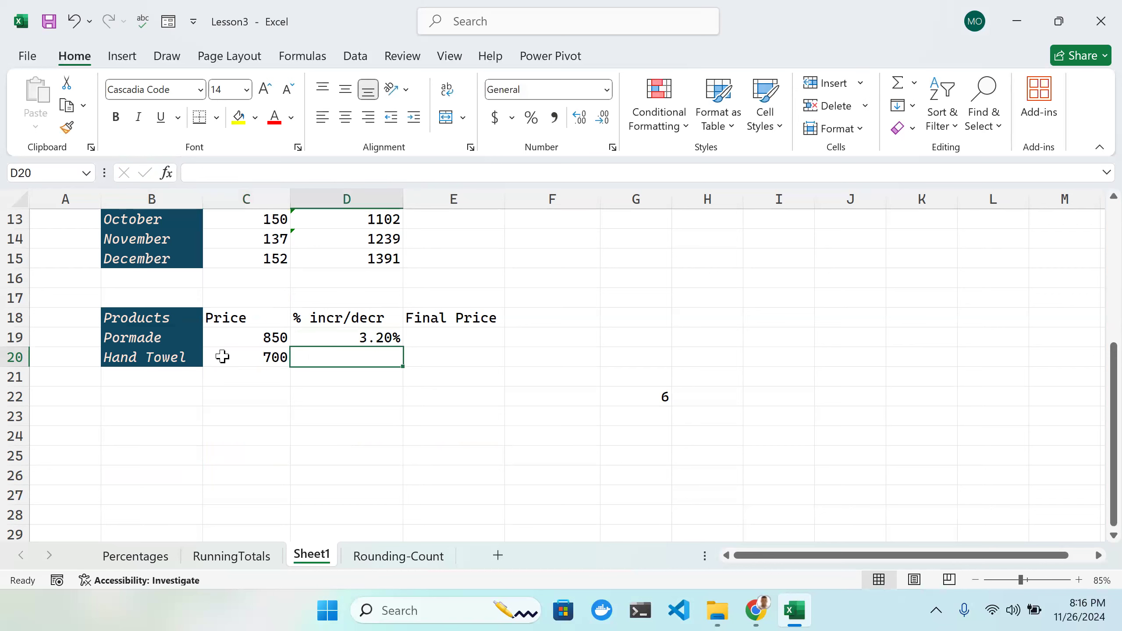
Step: Set the % incr/decr for Hand Towel to 4.1% in D20
double_click(332, 360)
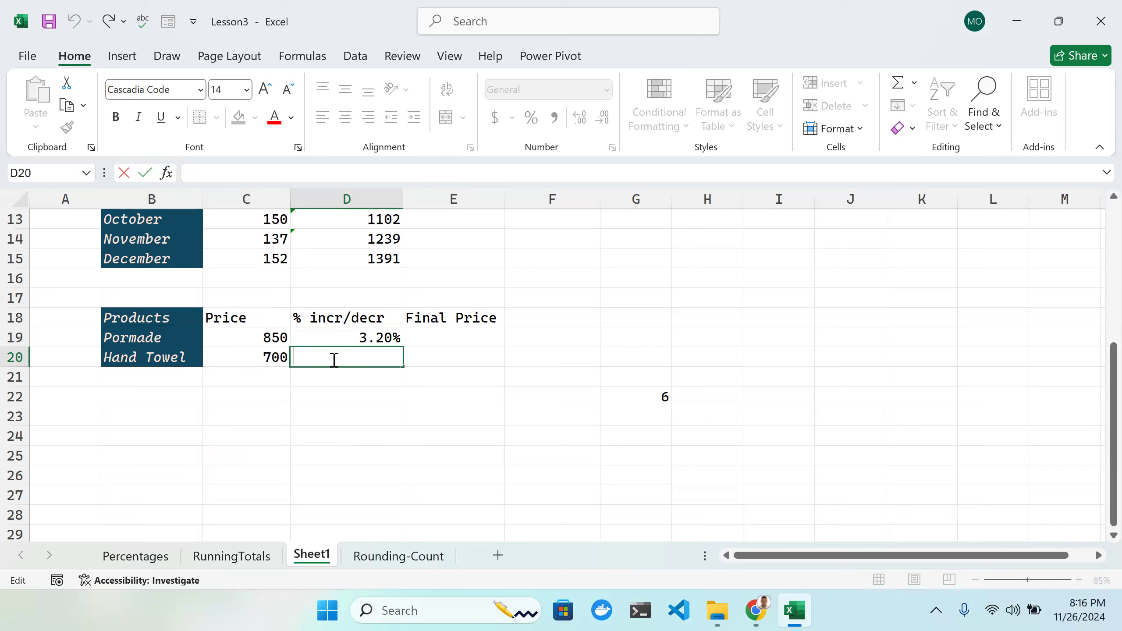
type("4.1%")
key("Tab")
Step: Multiply Pormade's price by its percentage in E19 with the formula =C19*D19
double_click(473, 337)
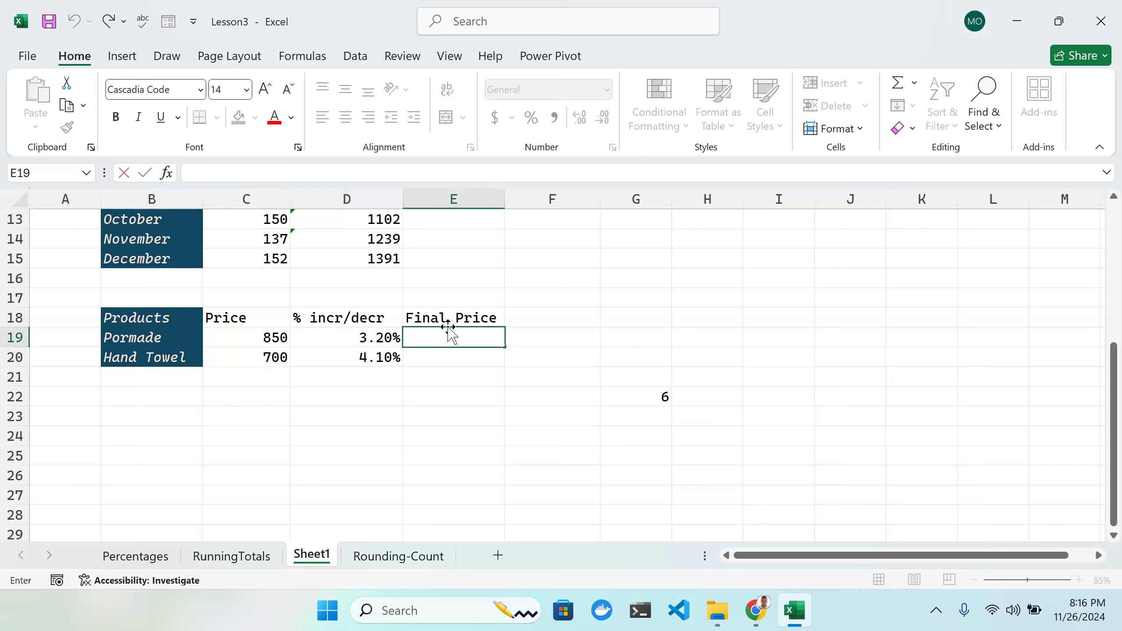
type("=")
left_click(281, 337)
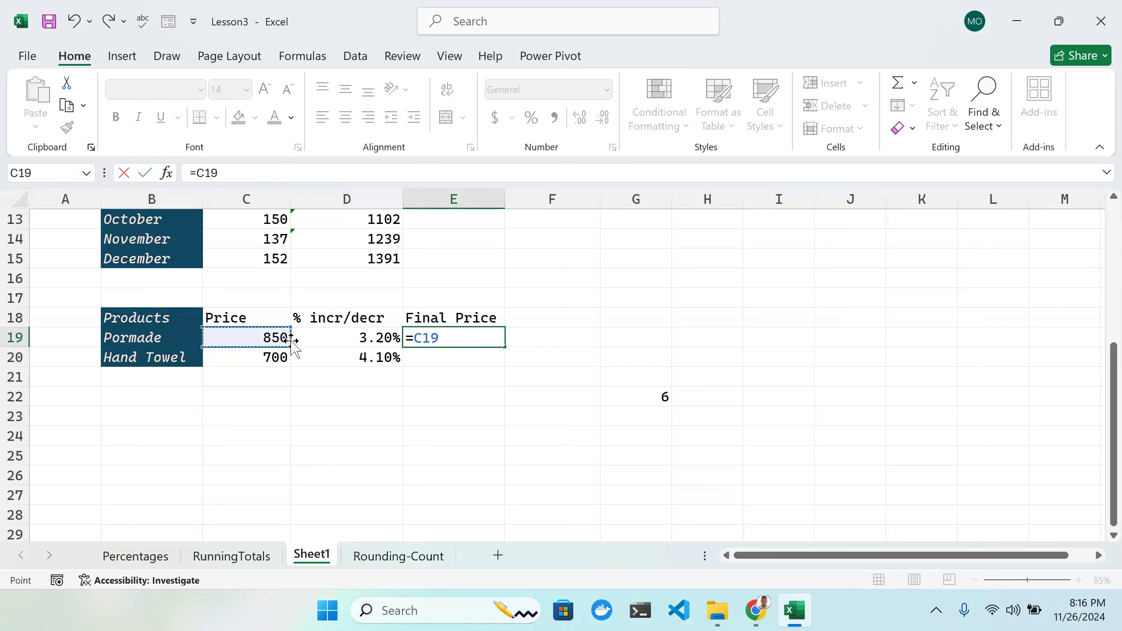
type("*")
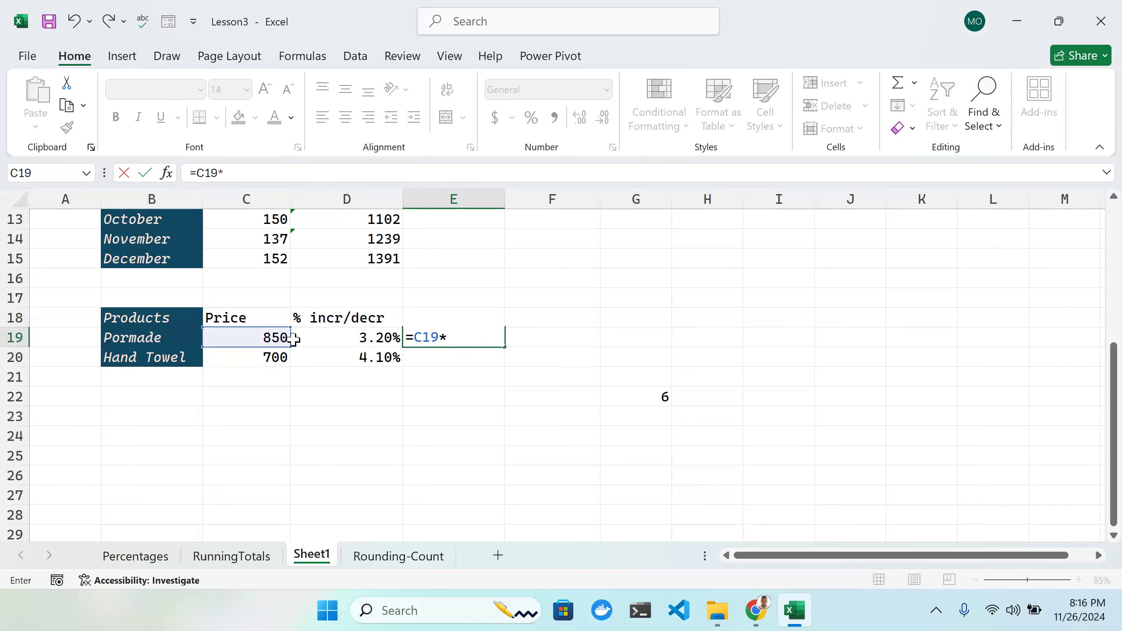
left_click(366, 339)
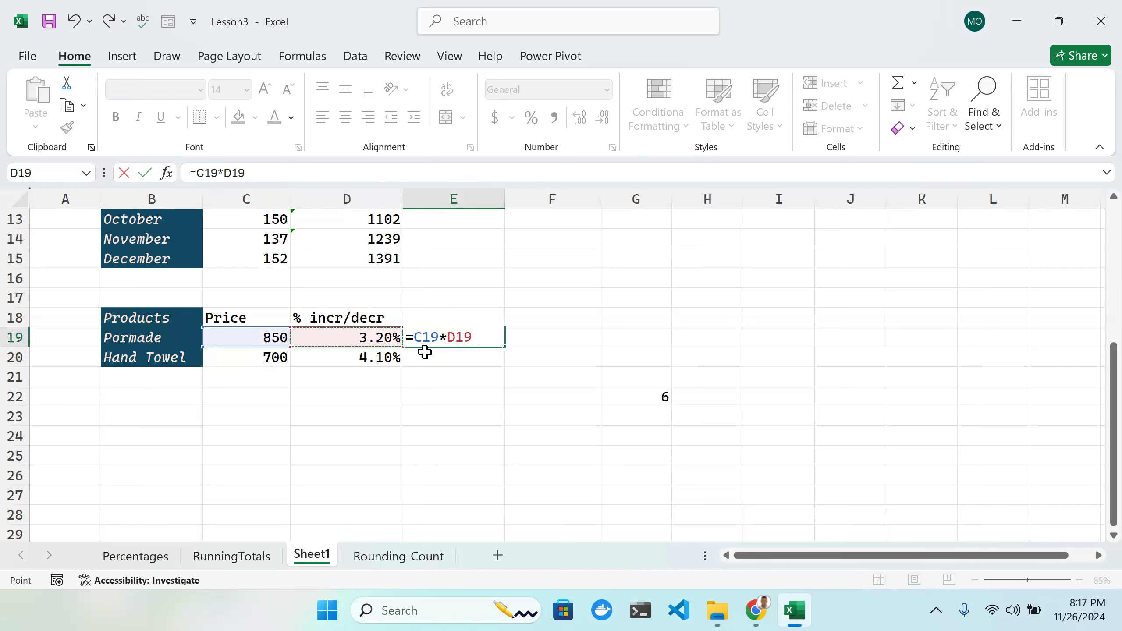
key("Return")
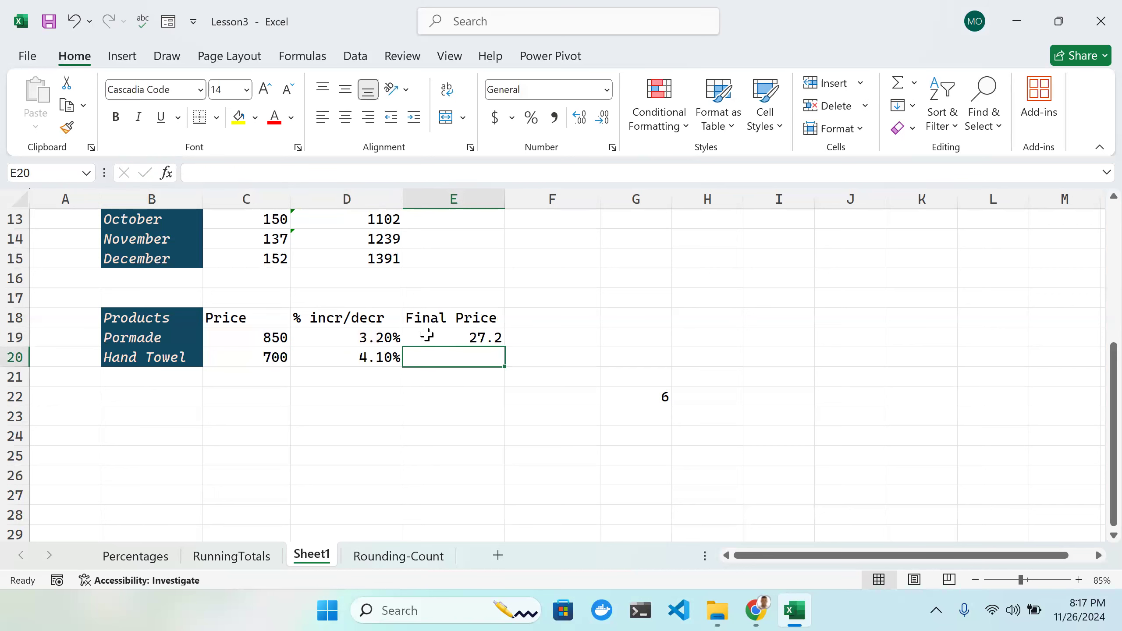
left_click(480, 340)
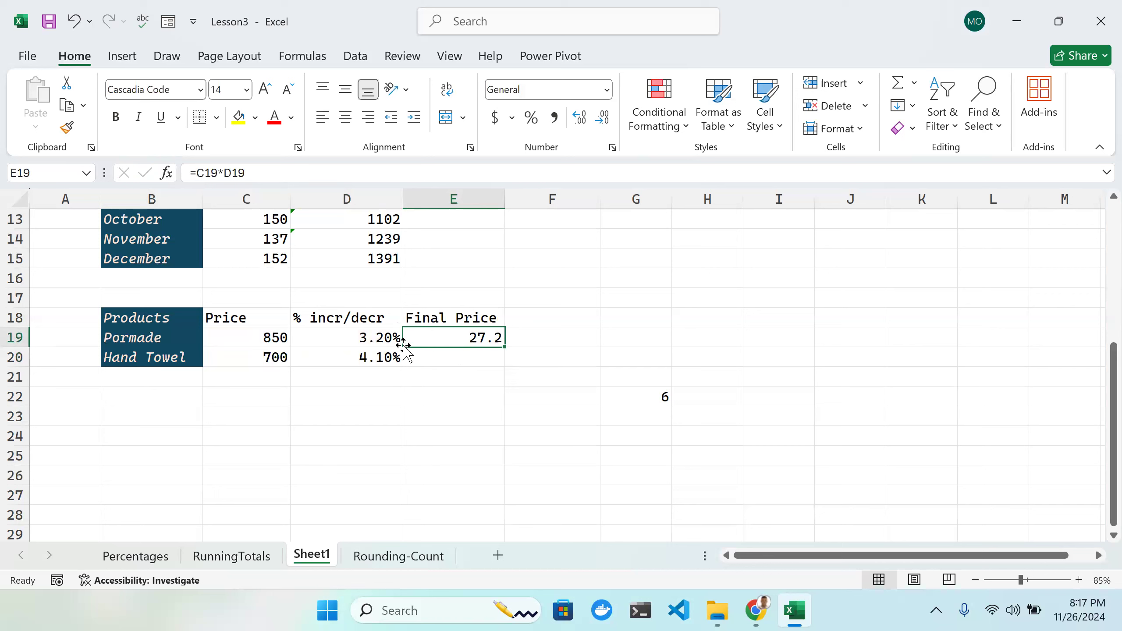
Step: Add the original price to Pormade's final price formula in E19 so it reads =C19 + C19*D19
double_click(455, 340)
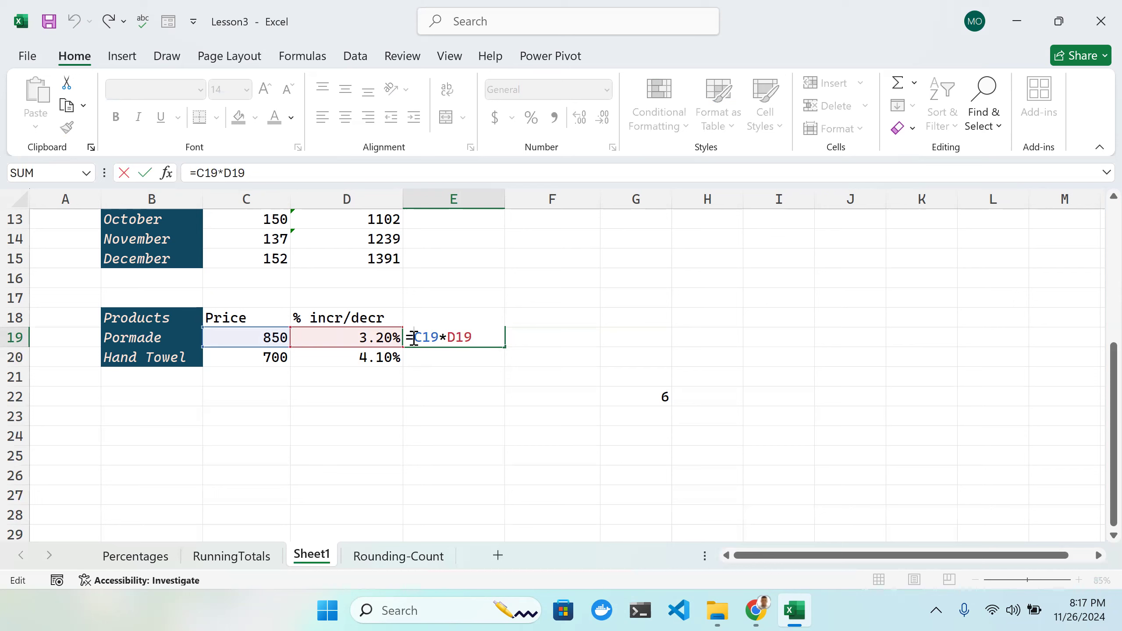
left_click(269, 337)
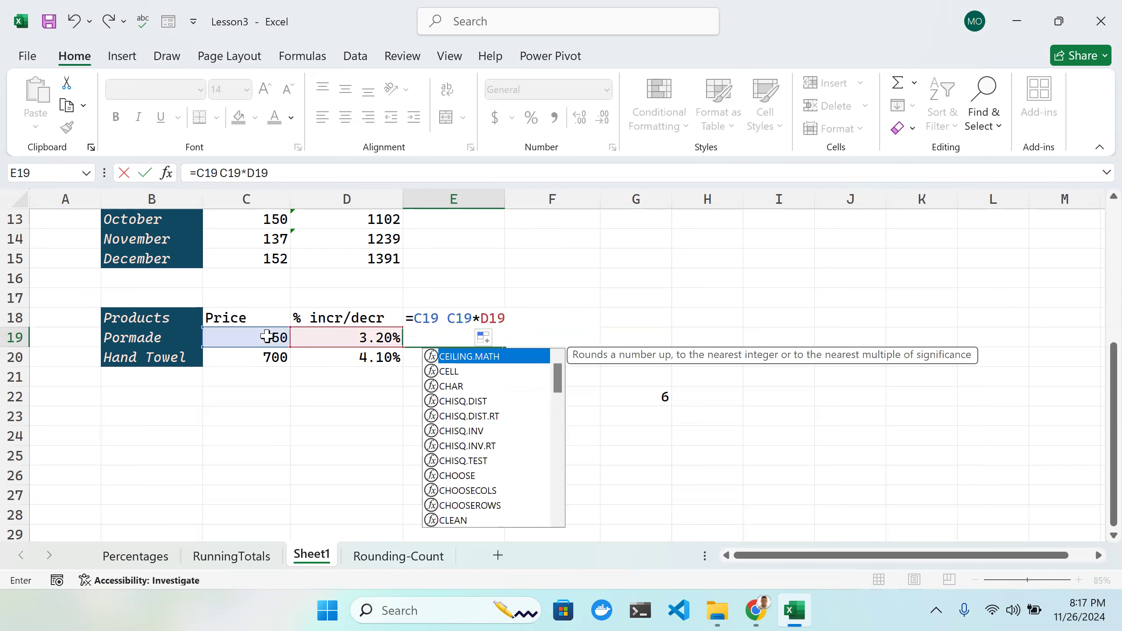
type("+")
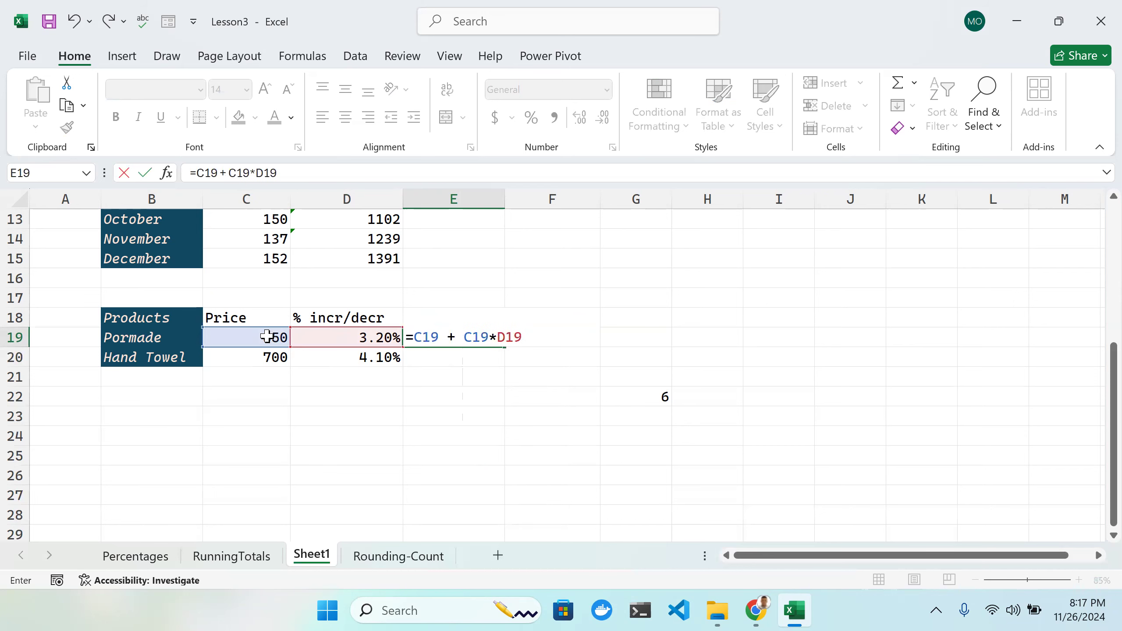
key("Return")
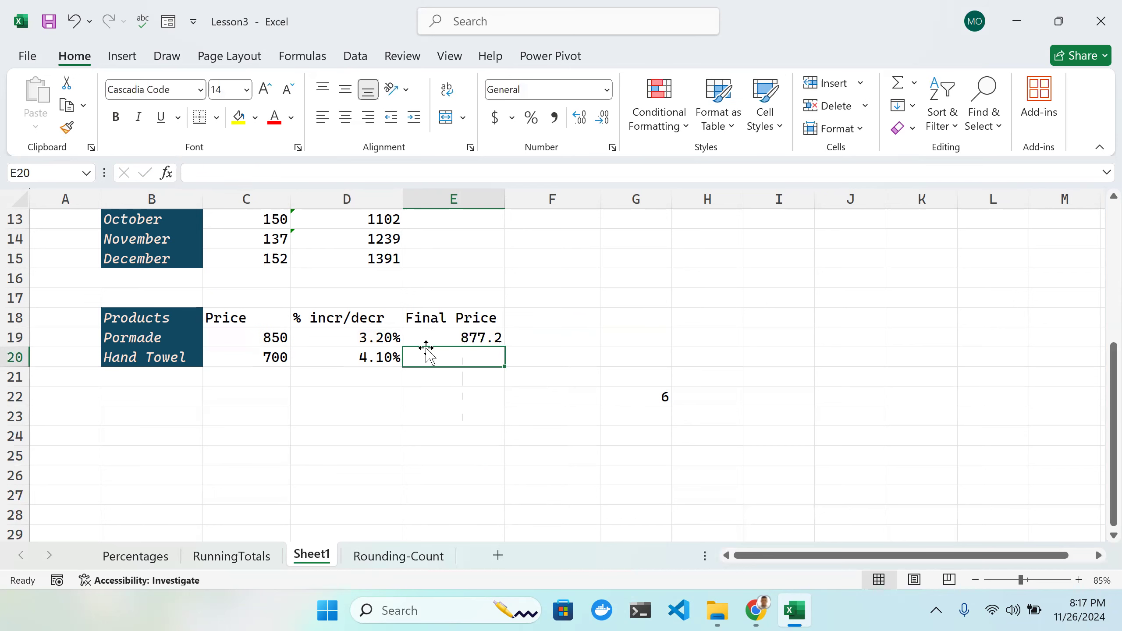
left_click(486, 341)
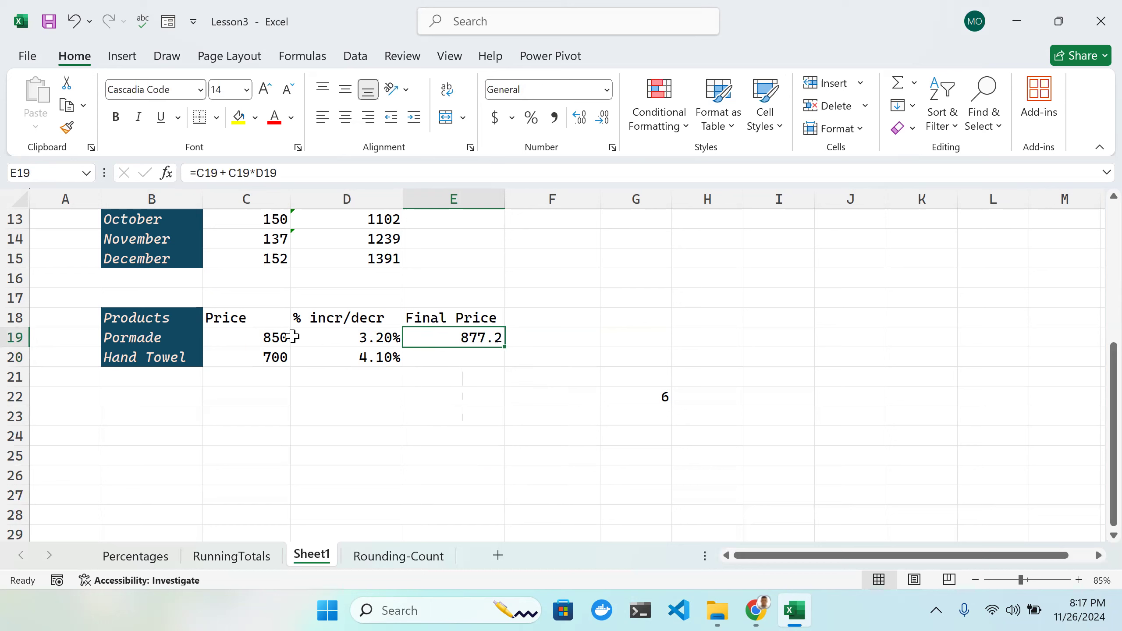
Step: Format the price cells C19:C20 and the final price cells E19:E20 as Currency
left_click_drag(242, 337, 247, 354)
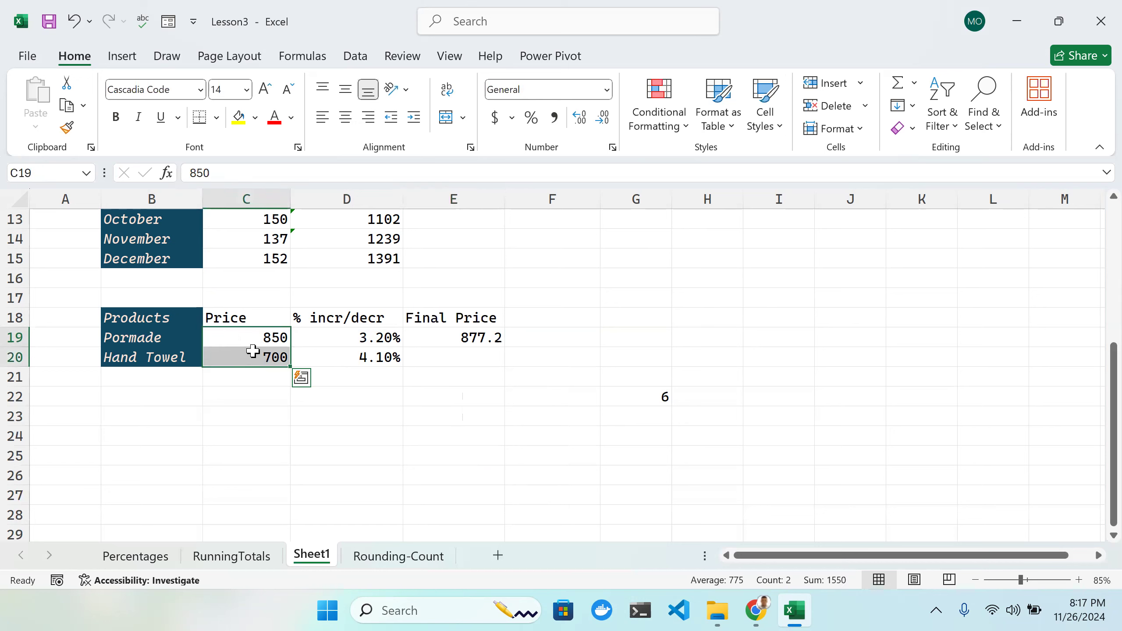
left_click_drag(467, 335, 468, 356, "ctrl")
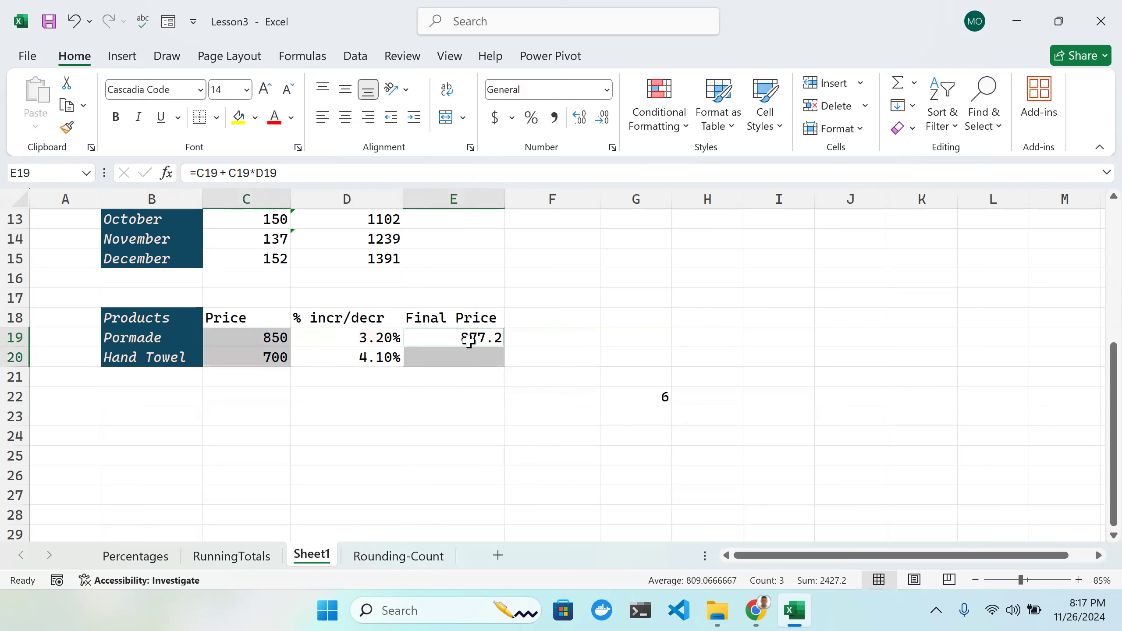
left_click(606, 90)
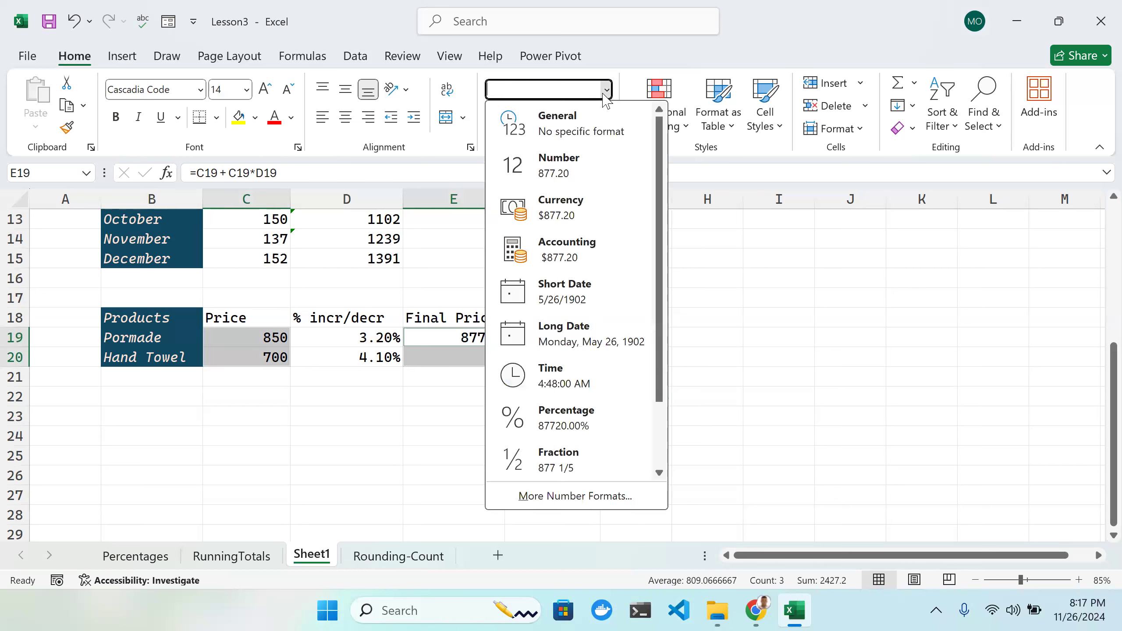
left_click(572, 214)
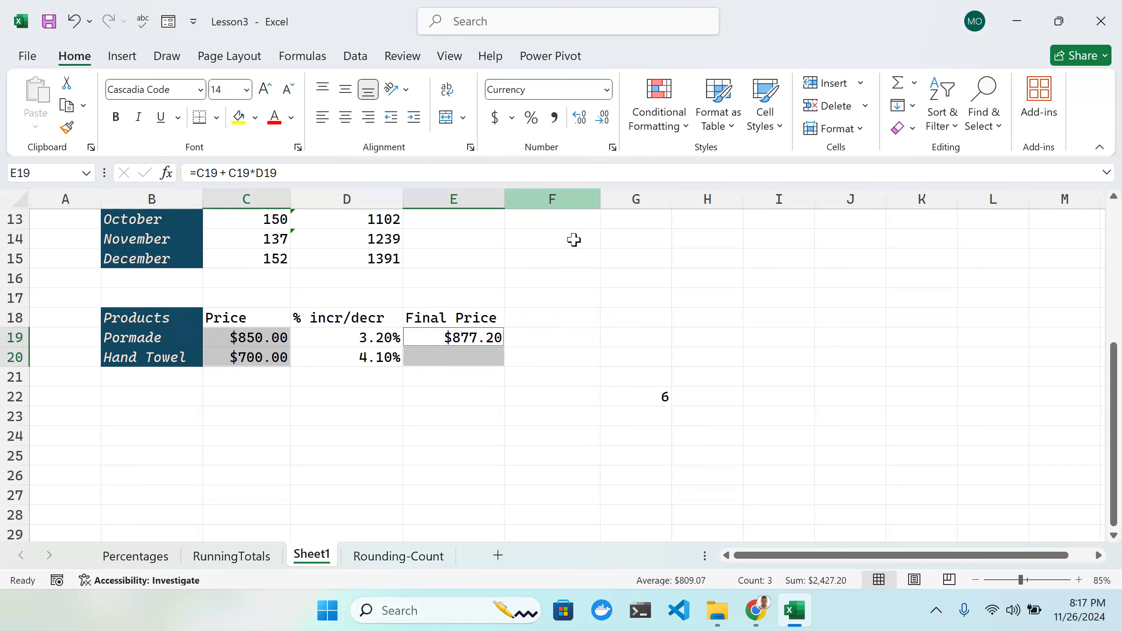
Step: Try to rewrite Pormade's final price formula in E19 as =C19(1 + D19)
left_click(442, 357)
left_click(464, 337)
double_click(463, 337)
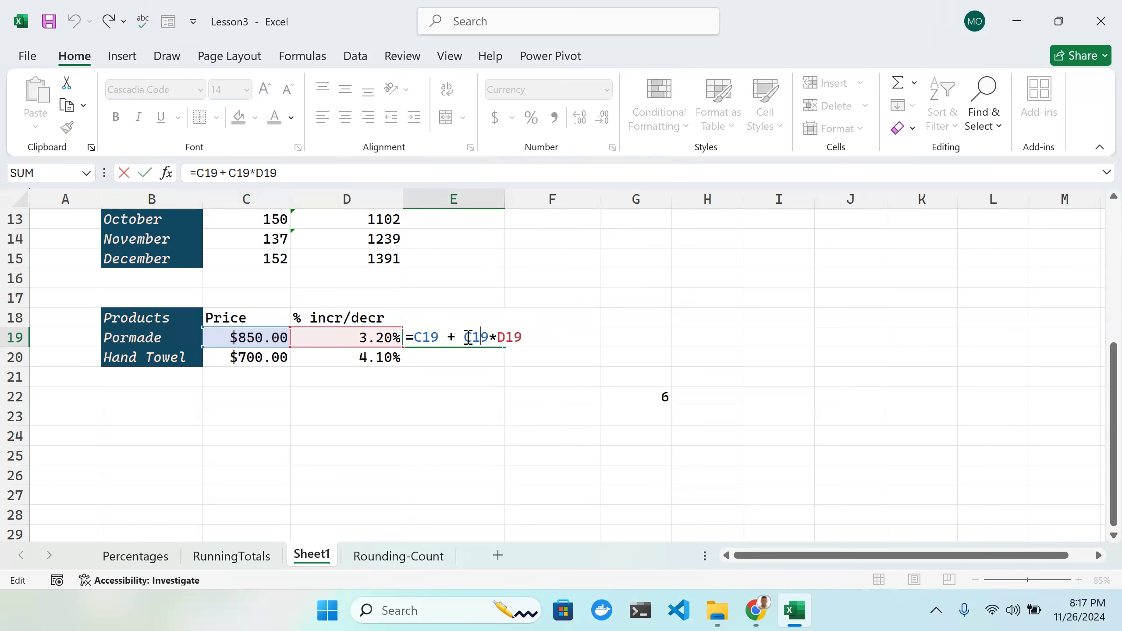
left_click_drag(489, 338, 445, 338)
key("BackSpace")
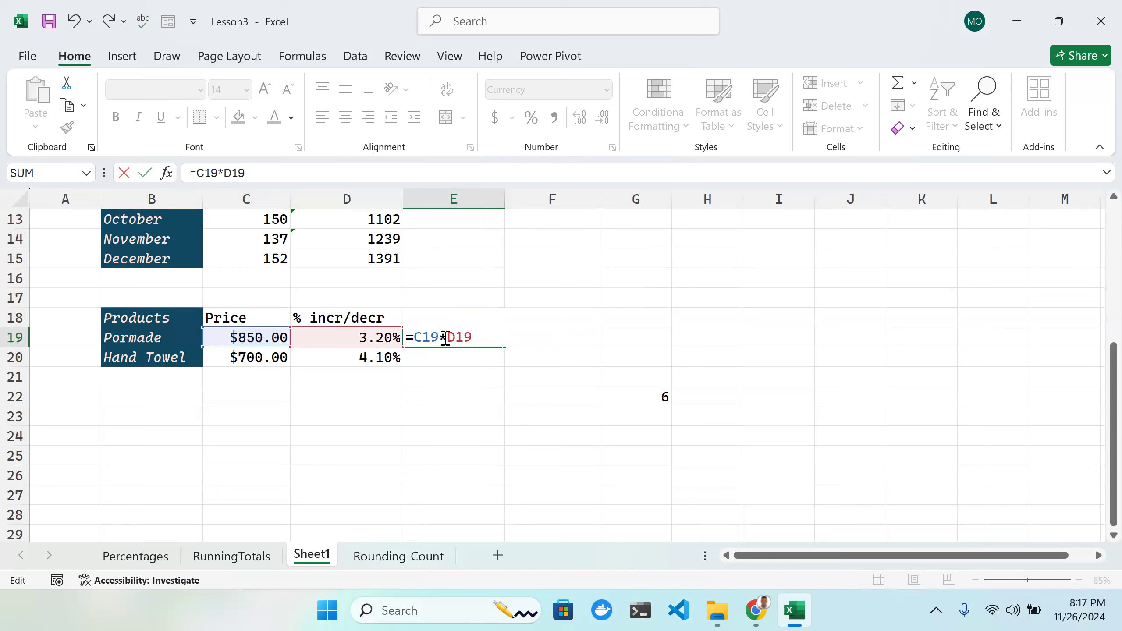
type("(1 +")
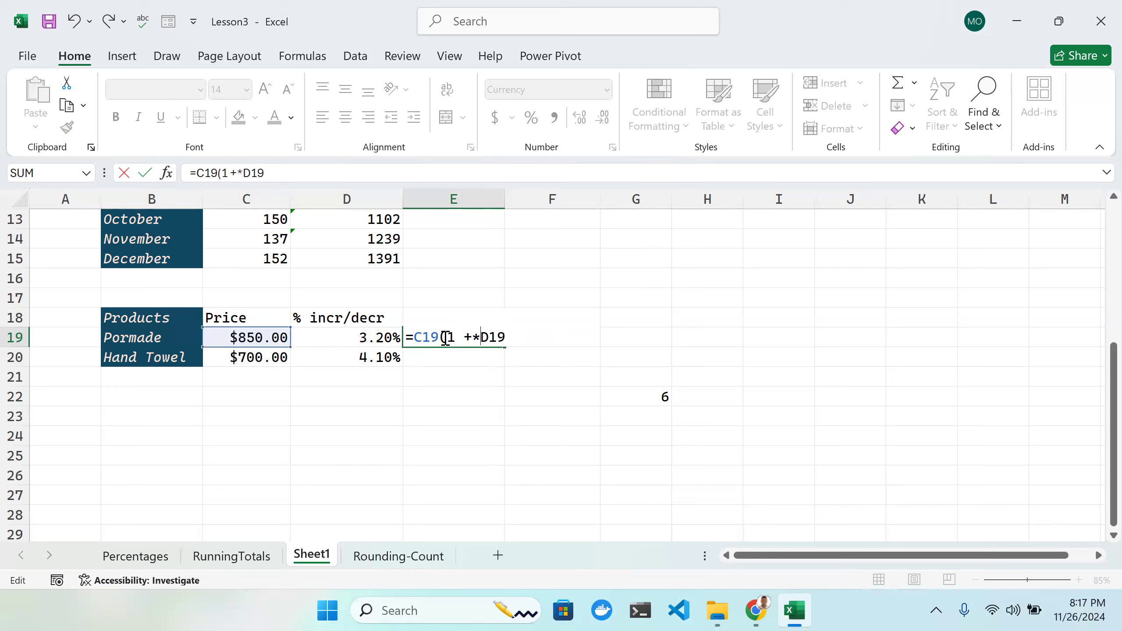
key("BackSpace")
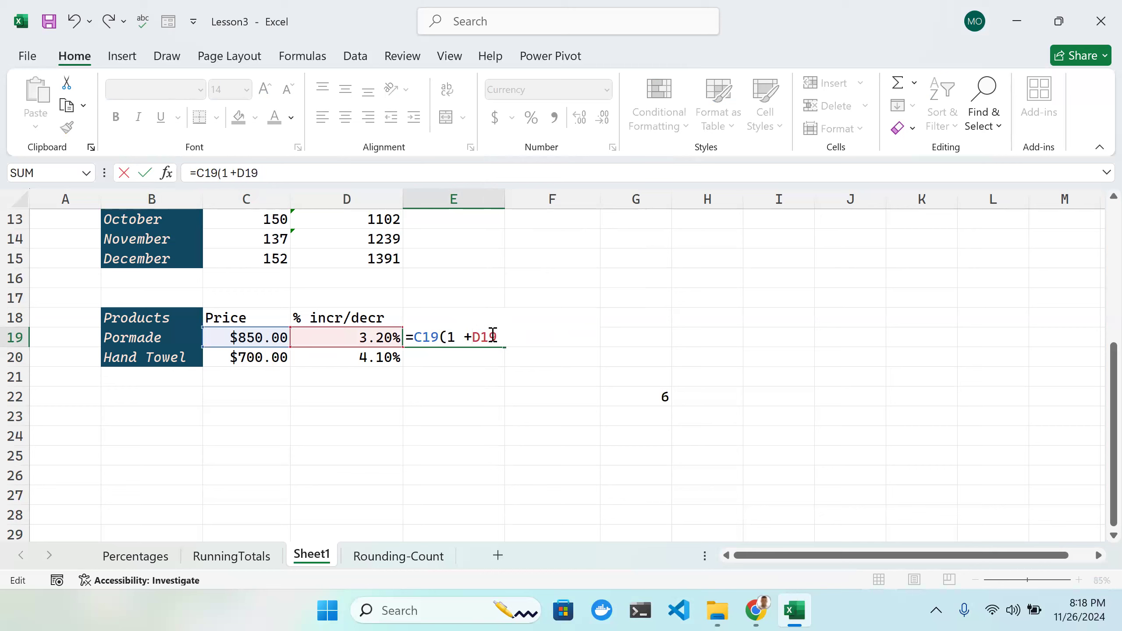
key("BackSpace")
key("BackSpace")
key("BackSpace")
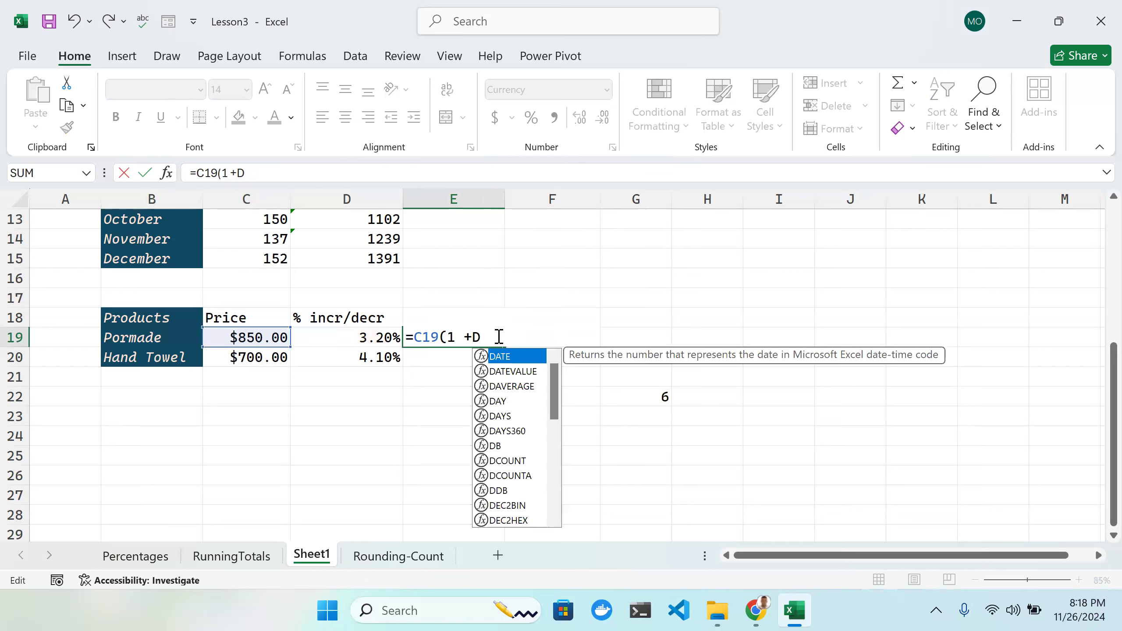
left_click(382, 336)
type(")")
key("Return")
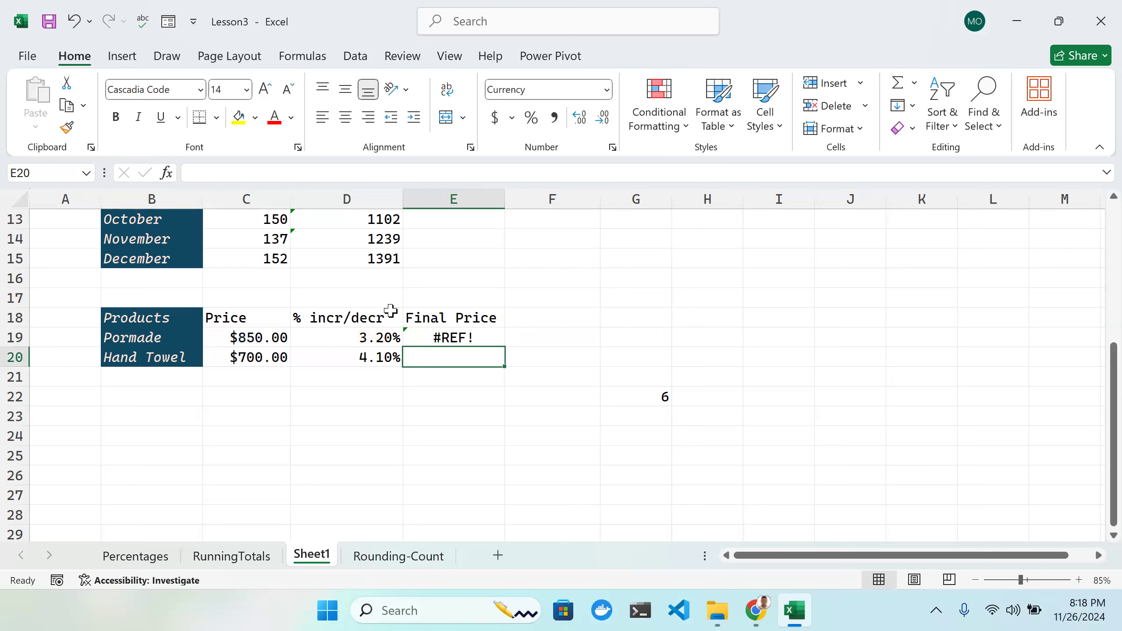
Step: Check the formula in E19 and narrow column E slightly
left_click(476, 336)
double_click(477, 340)
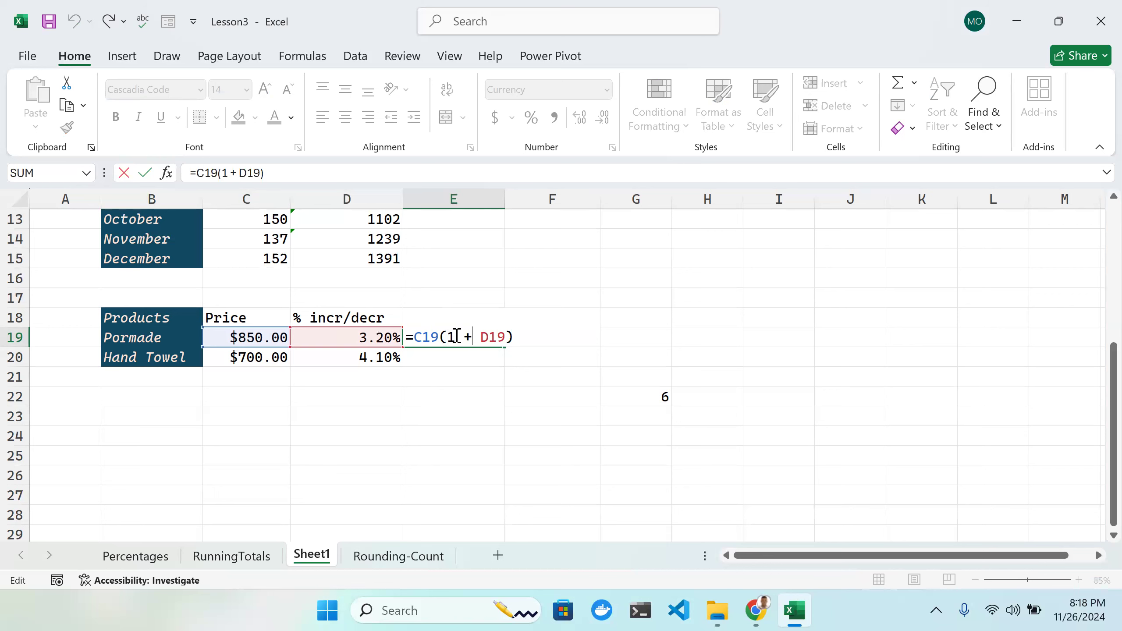
key("Return")
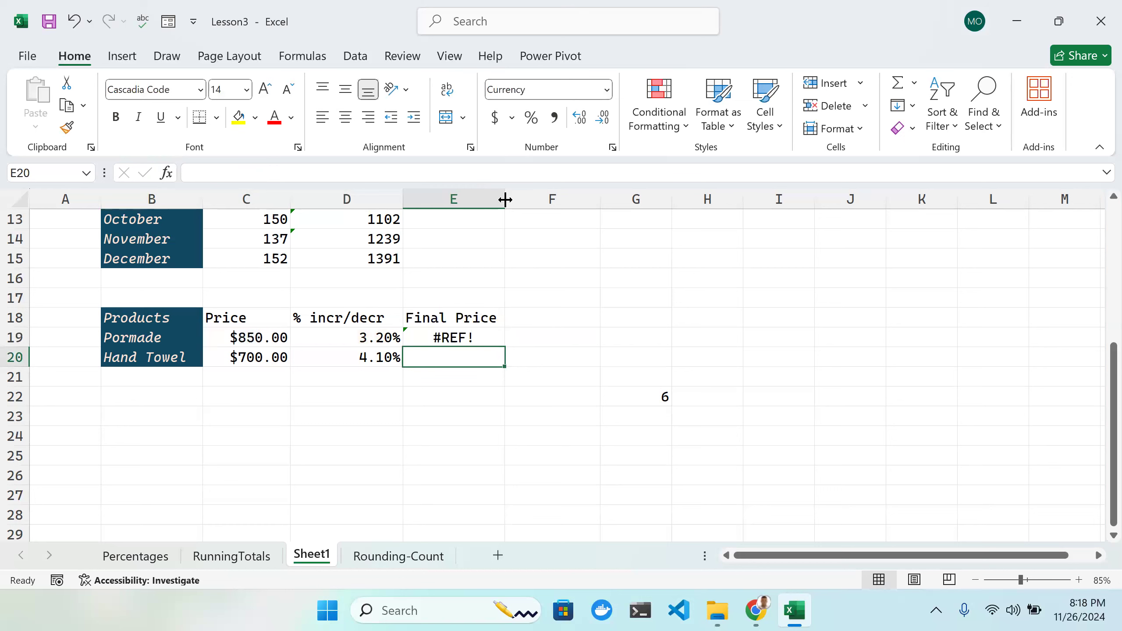
left_click_drag(505, 199, 500, 199)
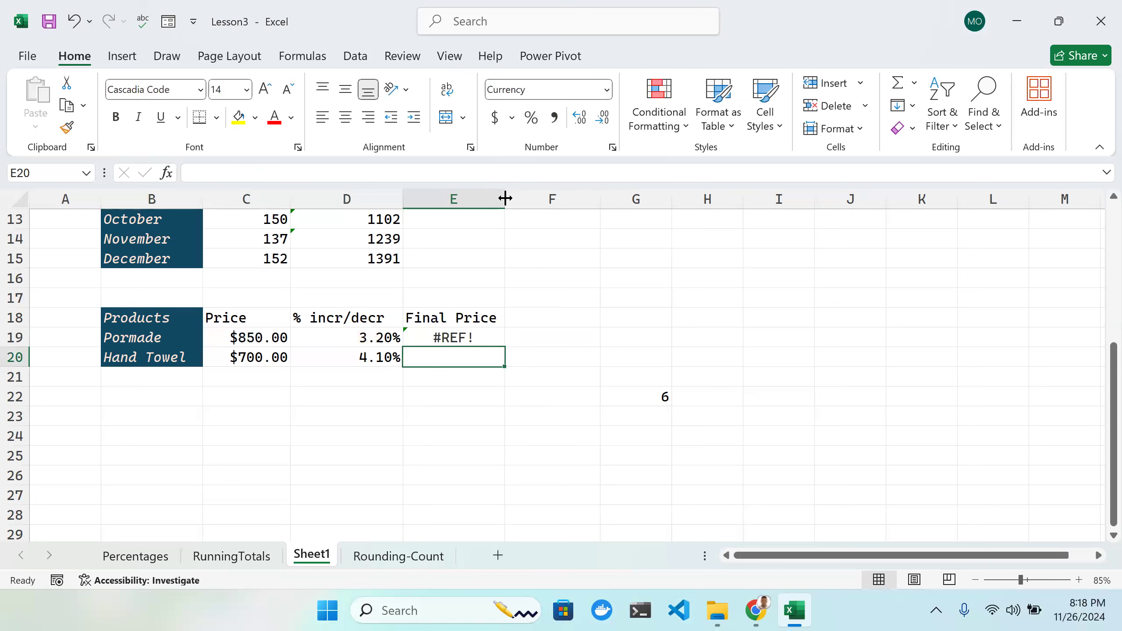
Step: Clear Pormade's final price formula in E19 down to the equals sign
double_click(462, 336)
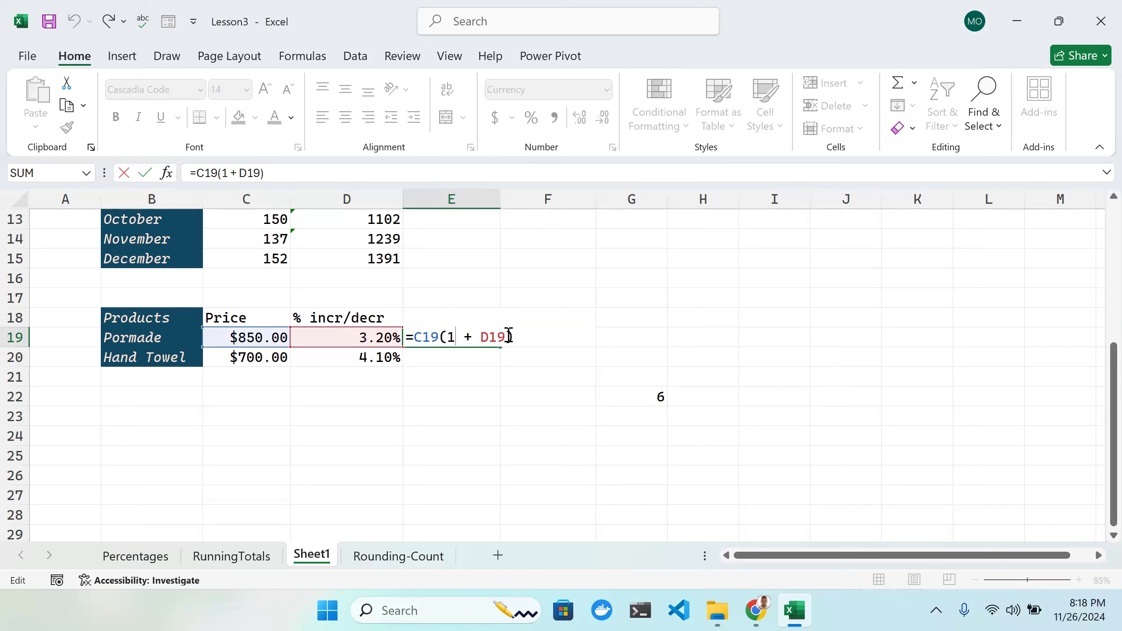
left_click(482, 316)
key("BackSpace")
key("BackSpace")
key("BackSpace")
key("BackSpace")
key("BackSpace")
key("BackSpace")
key("BackSpace")
key("BackSpace")
key("BackSpace")
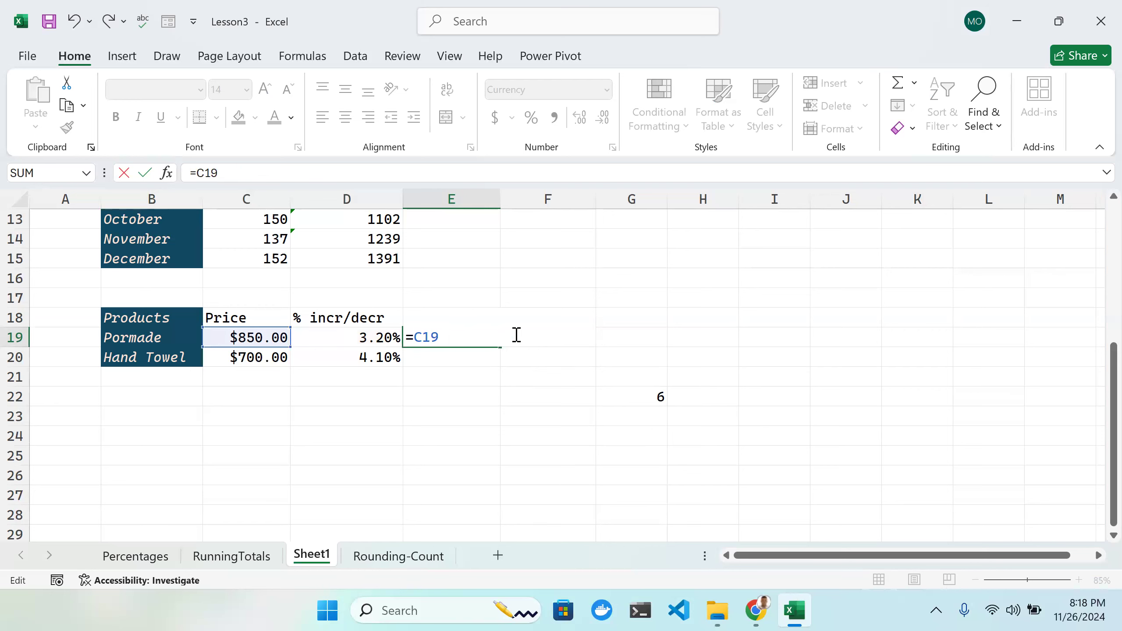
key("BackSpace")
key("BackSpace")
key("BackSpace")
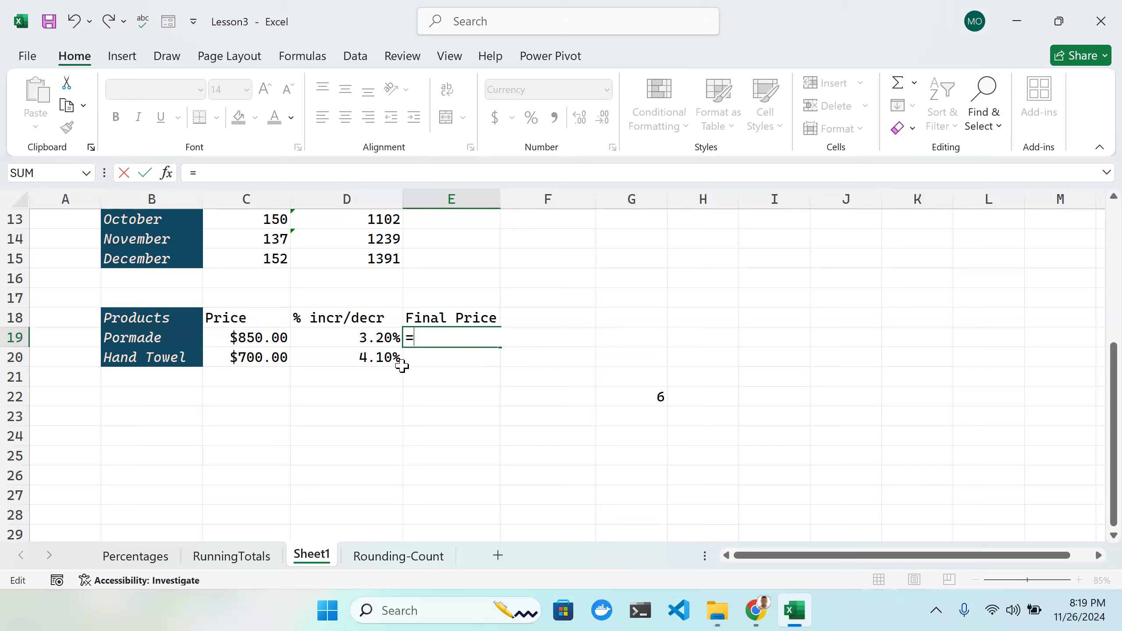
Step: Enter the formula =E20 + C19 * D19 for Pormade's final price in E19
left_click(264, 338)
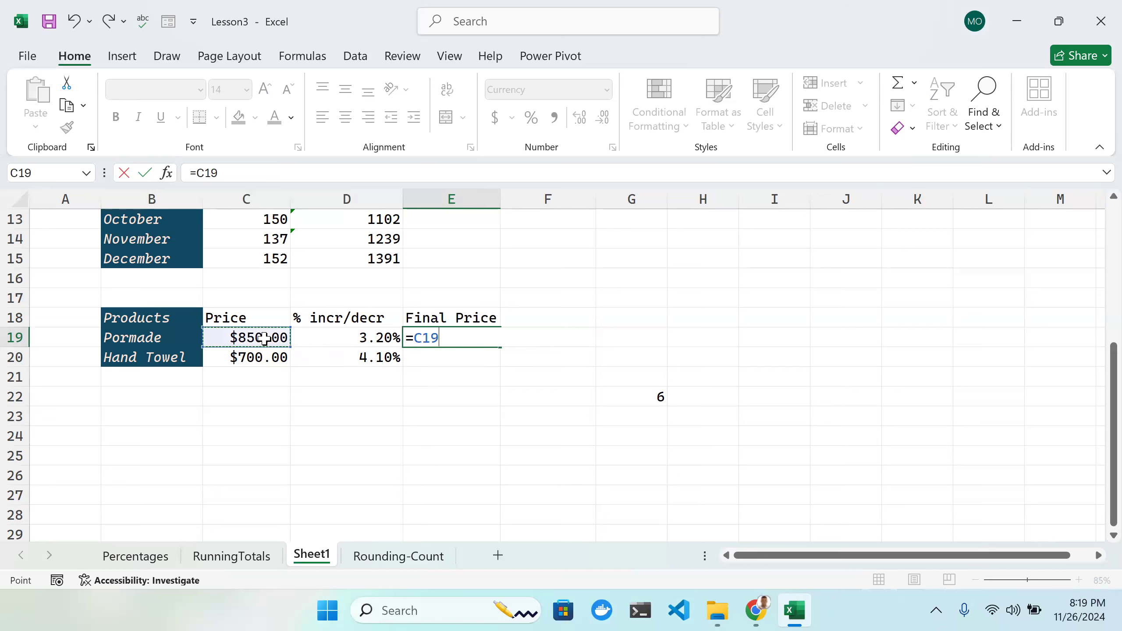
type("+")
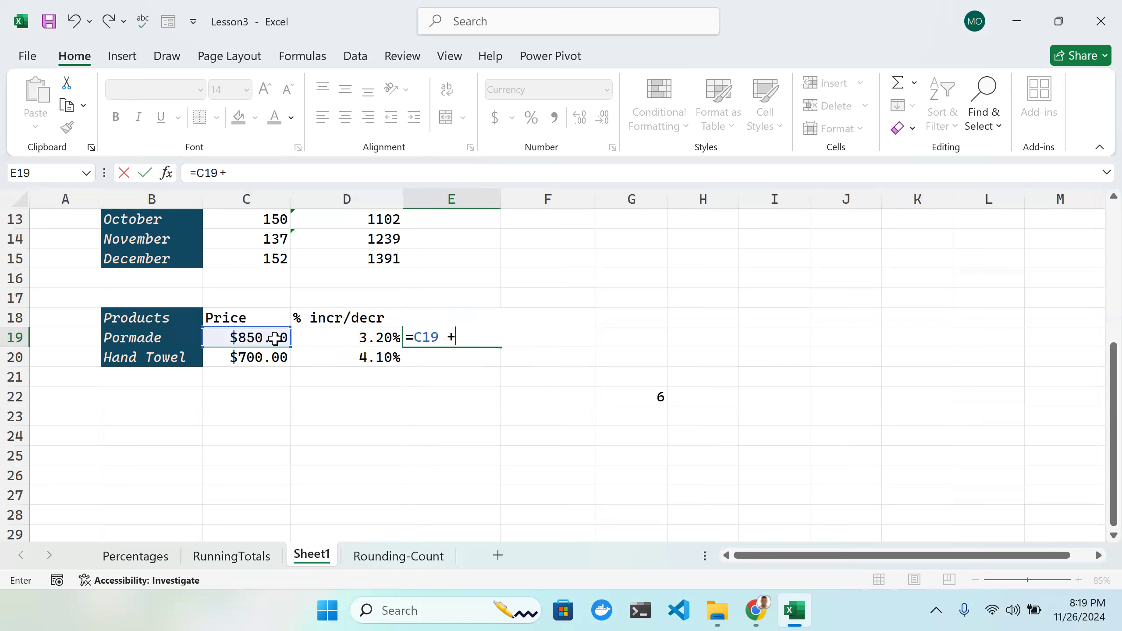
left_click(275, 337)
left_click(458, 338)
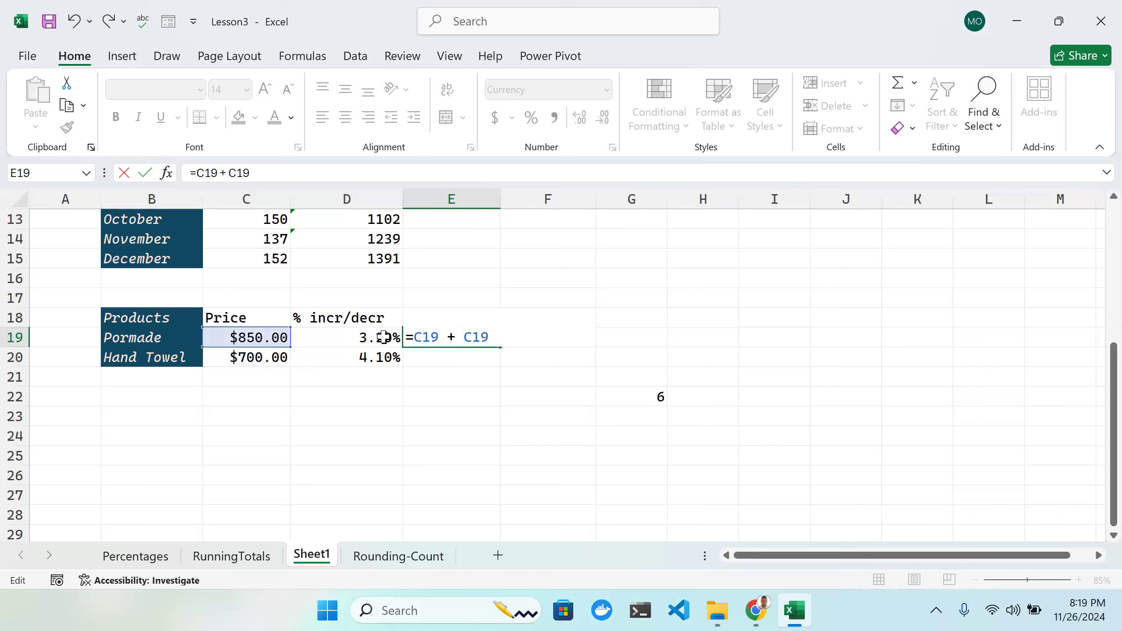
left_click_drag(439, 335, 406, 335)
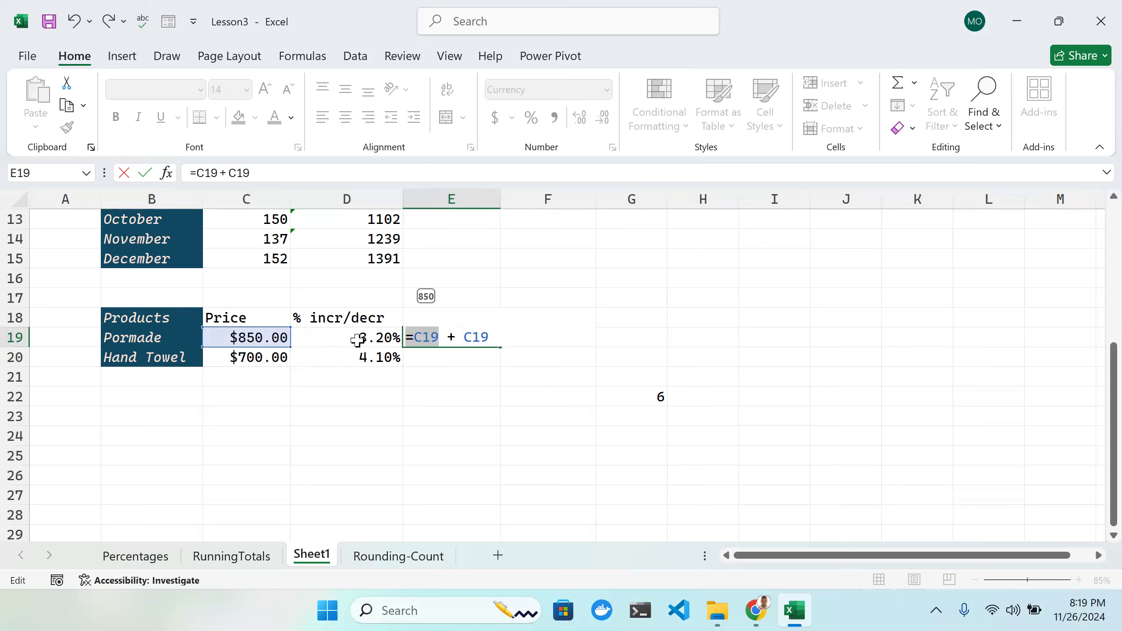
left_click(479, 357)
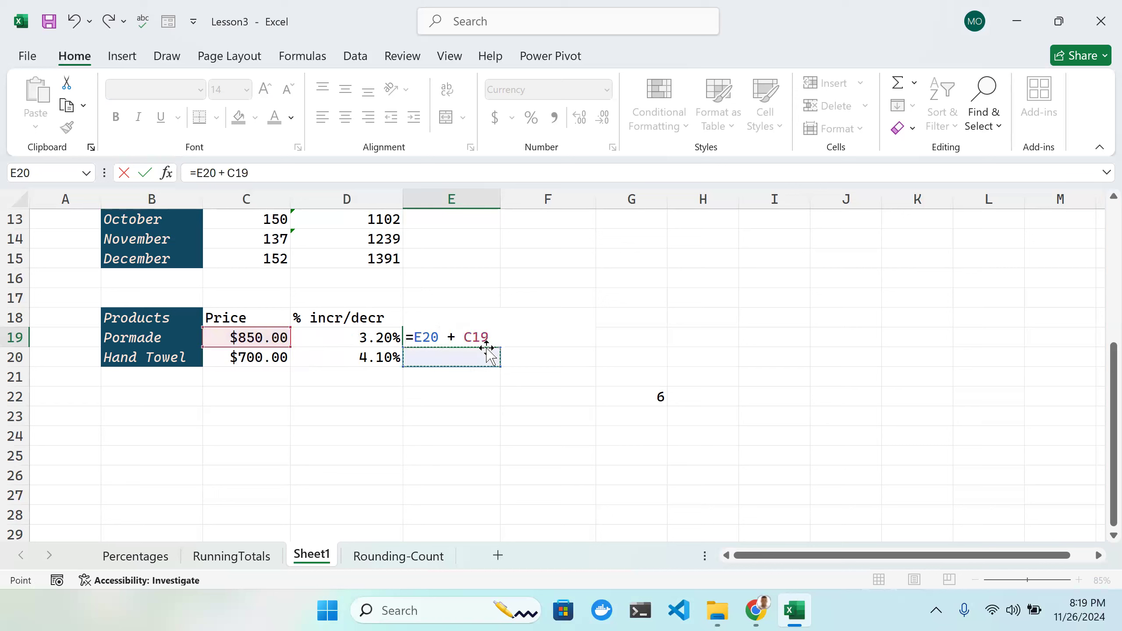
left_click(486, 336)
type("*")
left_click(383, 335)
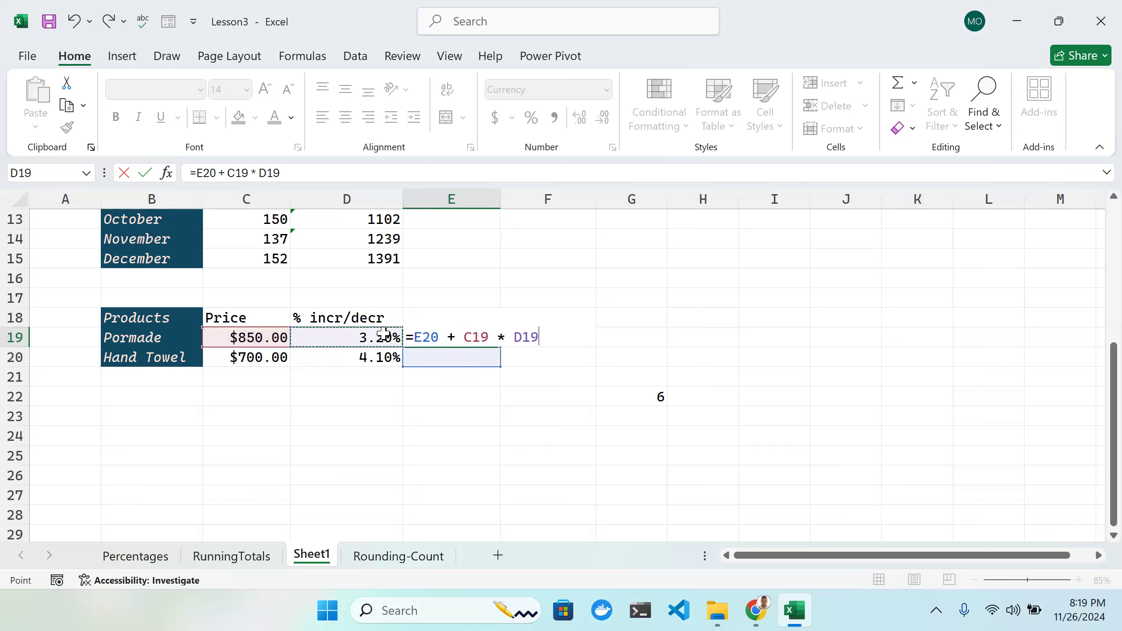
key("Return")
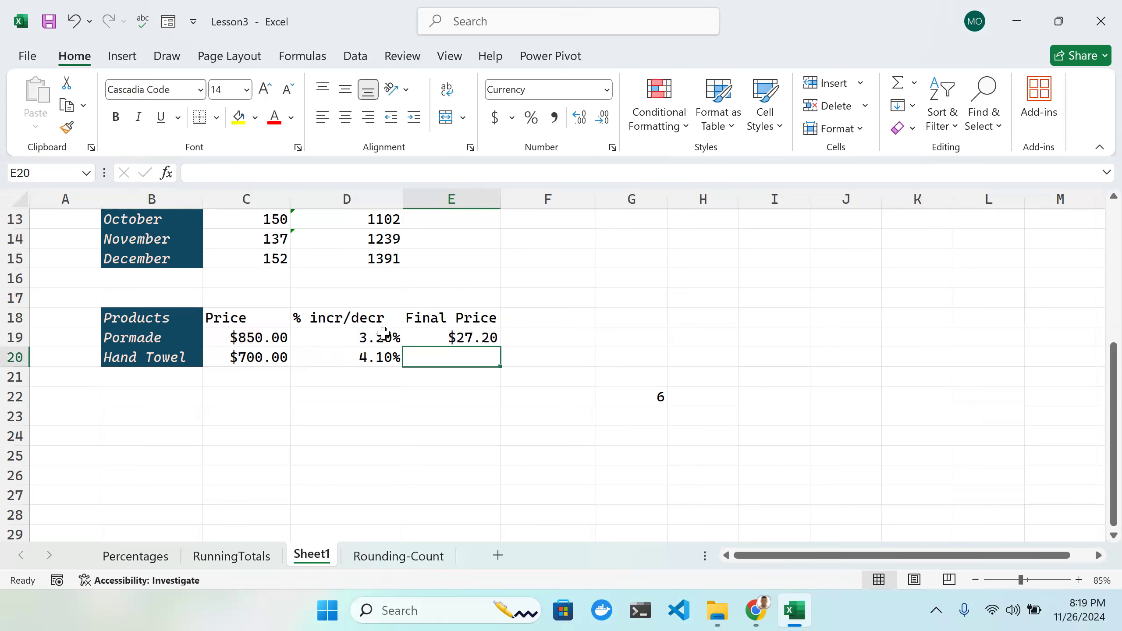
Step: Replace the E20 reference in E19's formula with C19 so it reads =C19 + C19 * D19
scroll(441, 349, "up", 1)
left_click(480, 397)
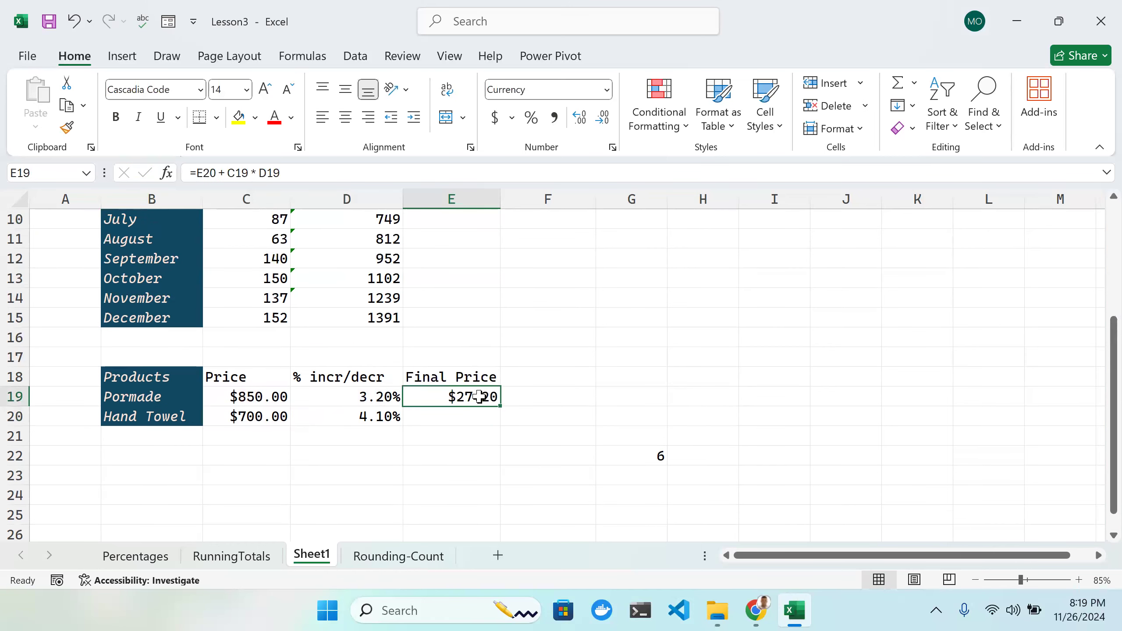
double_click(479, 397)
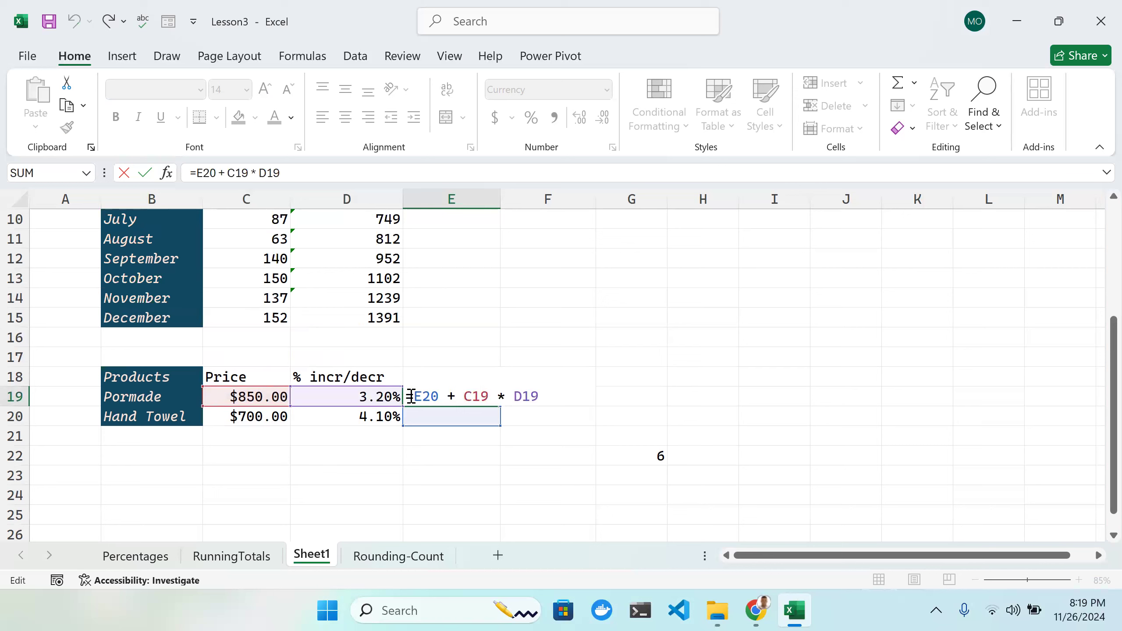
left_click_drag(439, 396, 410, 396)
key("BackSpace")
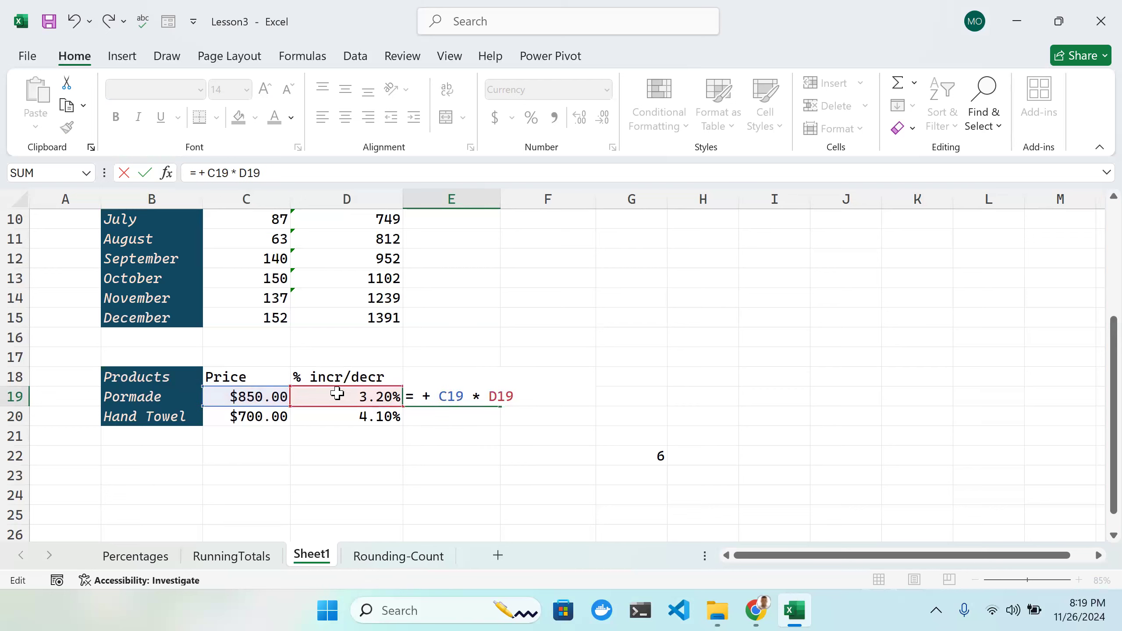
left_click(259, 398)
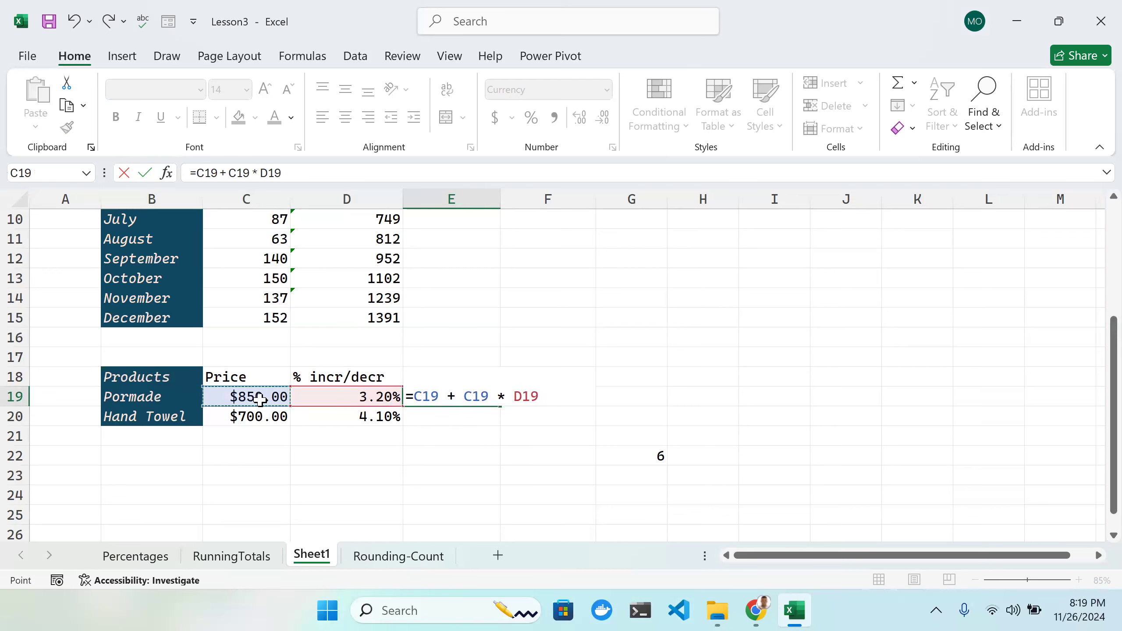
key("Return")
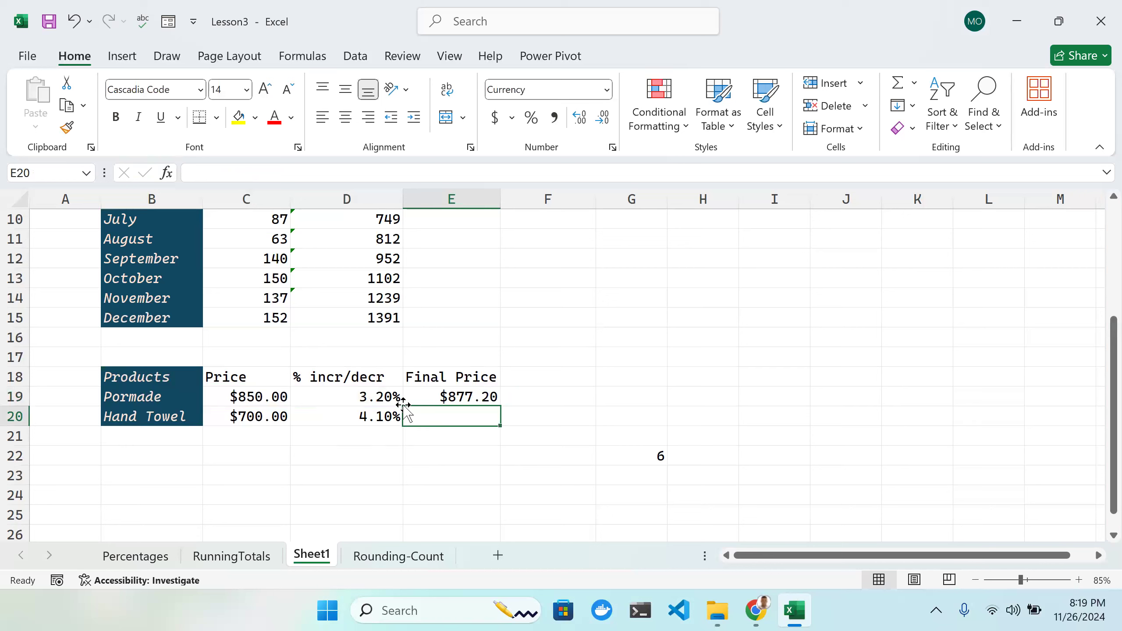
Step: Review the cell references in Pormade's final price formula in E19 without altering it
double_click(428, 396)
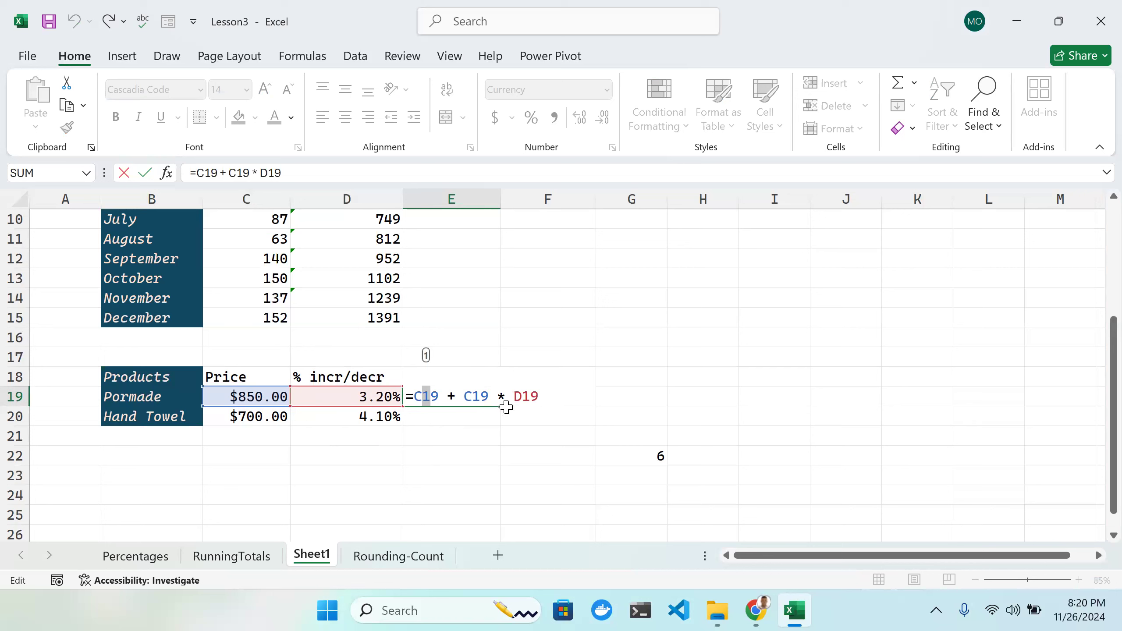
left_click(465, 398)
key("Return")
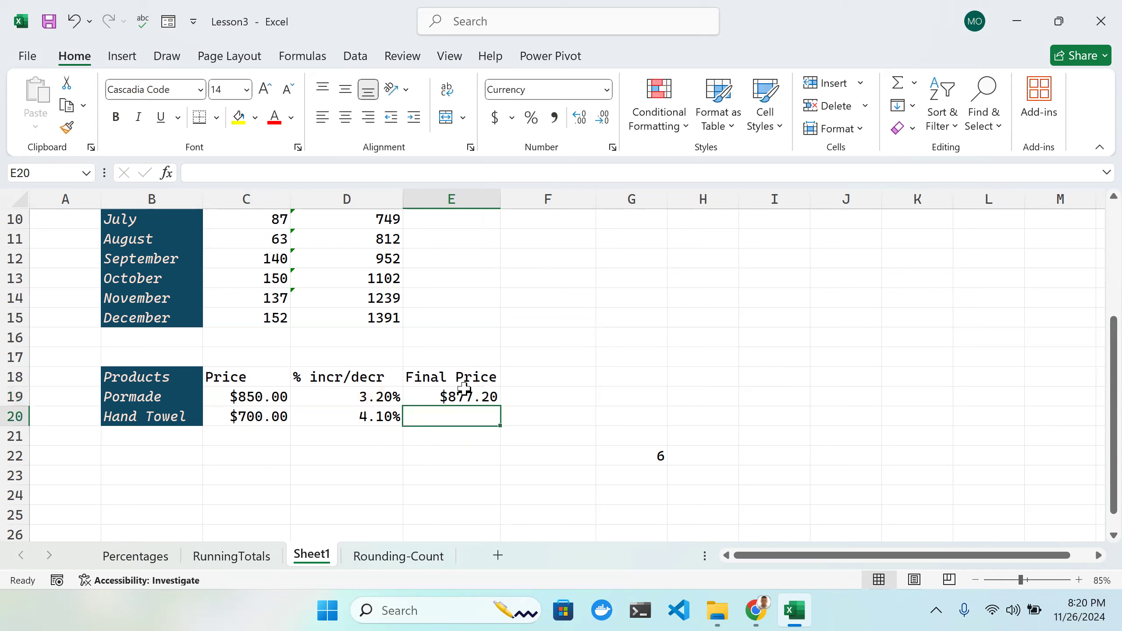
Step: Fill Pormade's final price formula from E19 down to E20 for Hand Towel
left_click(488, 397)
left_click_drag(500, 407, 503, 425)
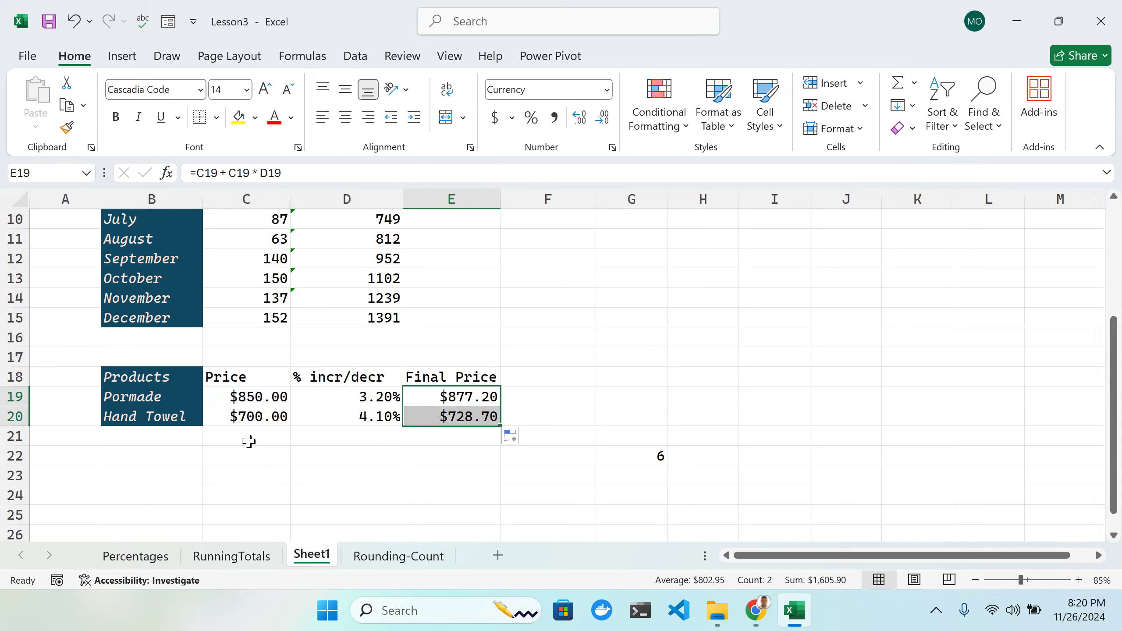
Step: Review Pormade's final price formula in E19 and the practice formula in G22
double_click(179, 436)
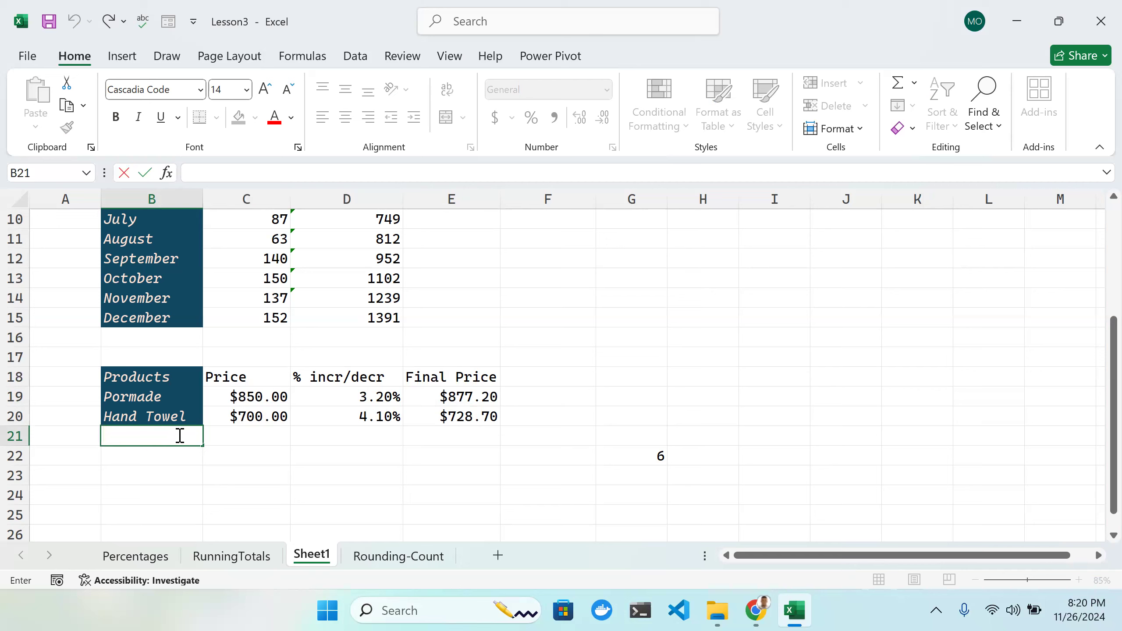
double_click(479, 403)
left_click(662, 459)
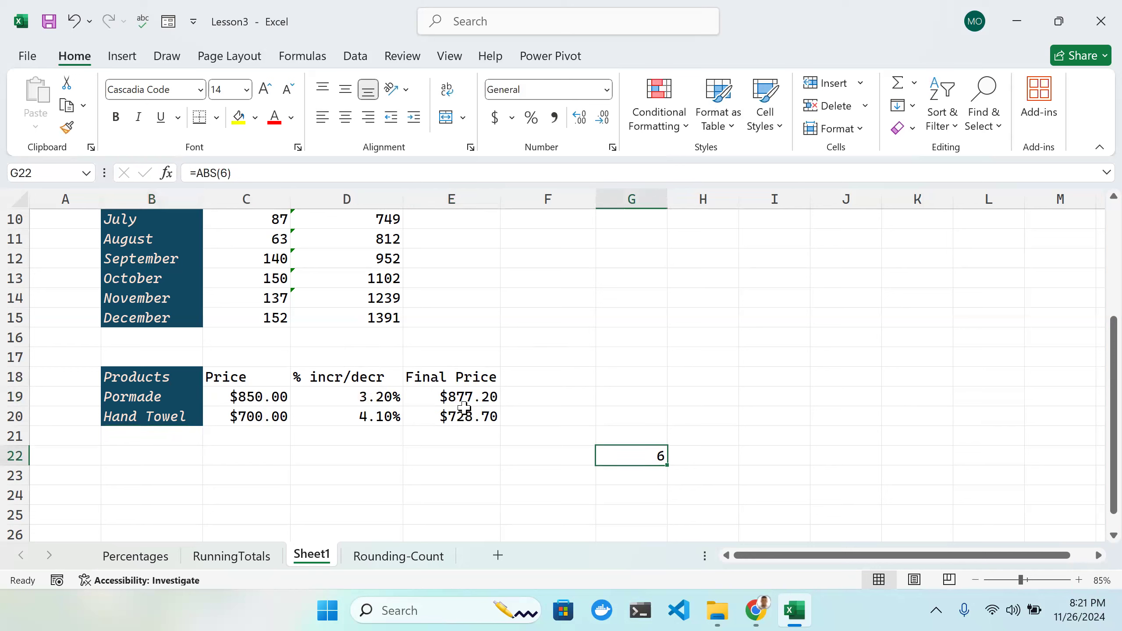
left_click(471, 395)
double_click(470, 395)
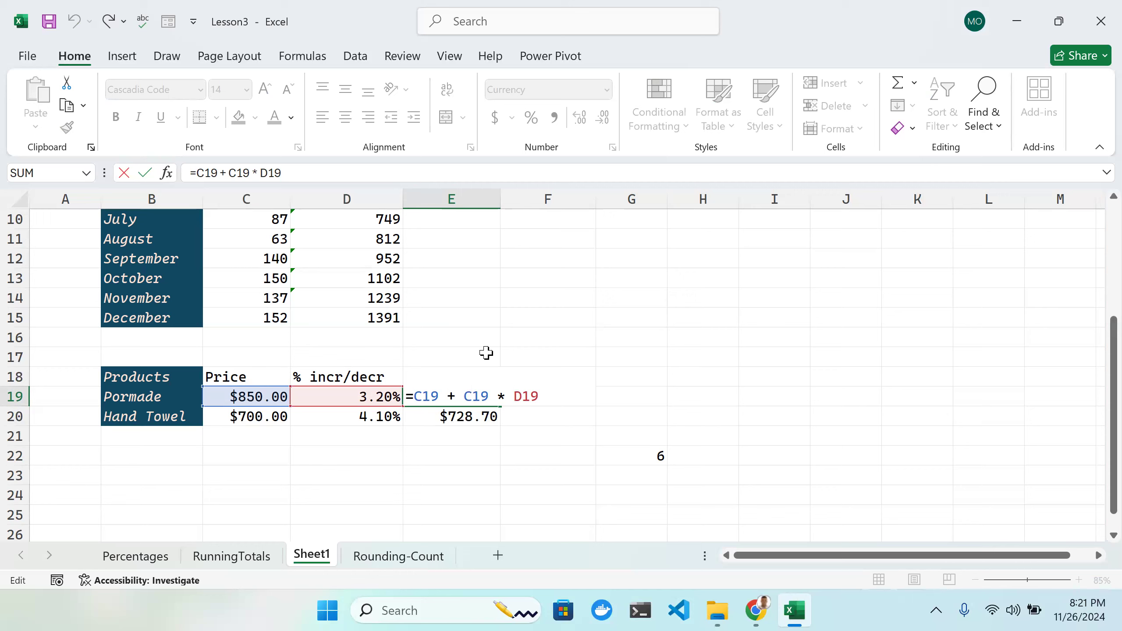
Step: Enter 100 in G18, beside the product table, as a sample amount
left_click(642, 376)
double_click(642, 375)
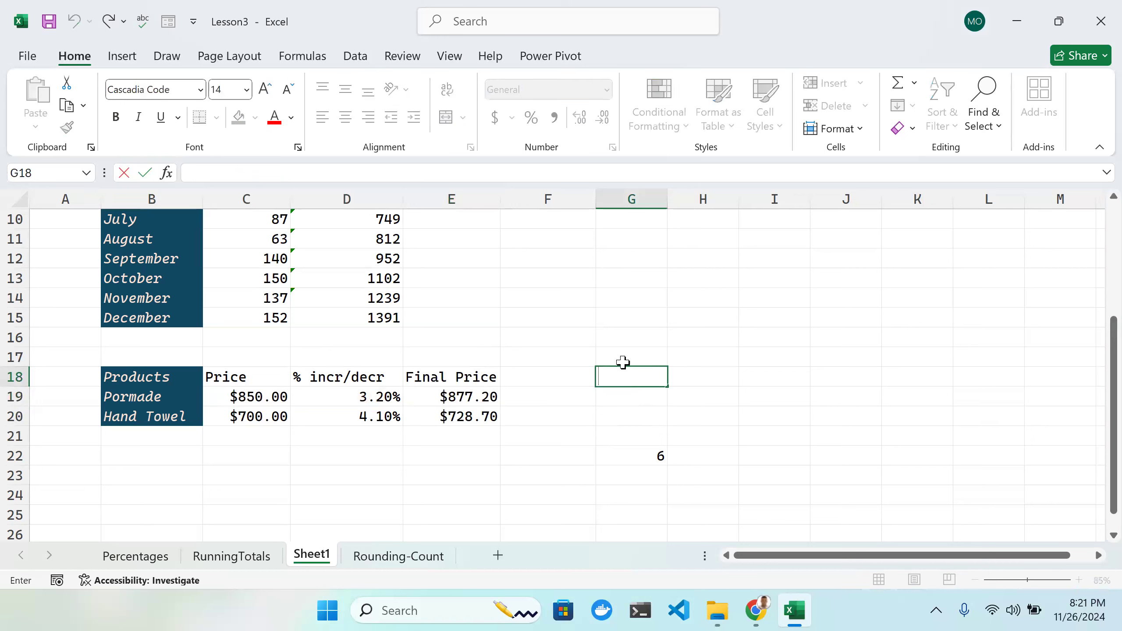
type("=")
key("BackSpace")
type("100")
key("Return")
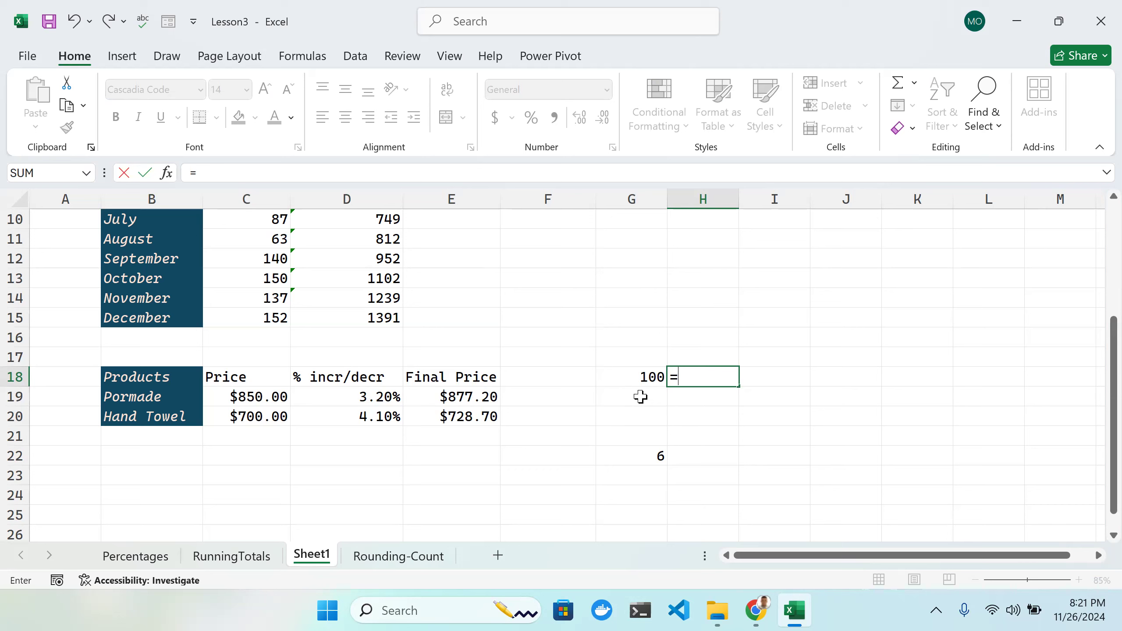
Step: Enter 0.12* in H18 as the start of a 12% calculation on the sample amount in G18
key("BackSpace")
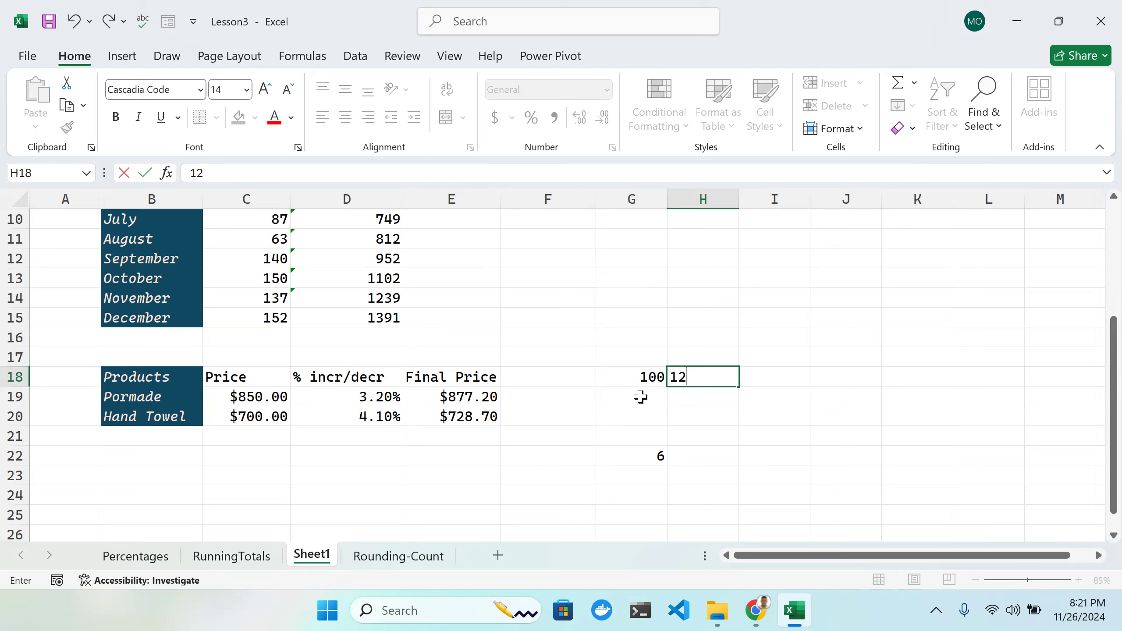
type("12%")
key("BackSpace")
key("BackSpace")
type("0.1")
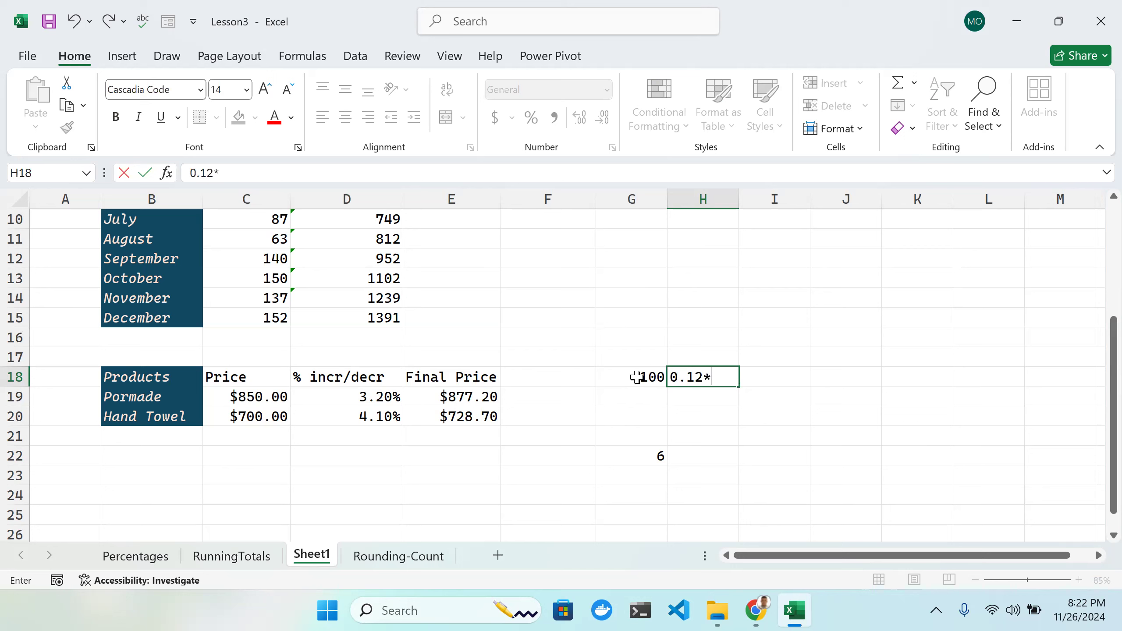
left_click(641, 377)
double_click(647, 378)
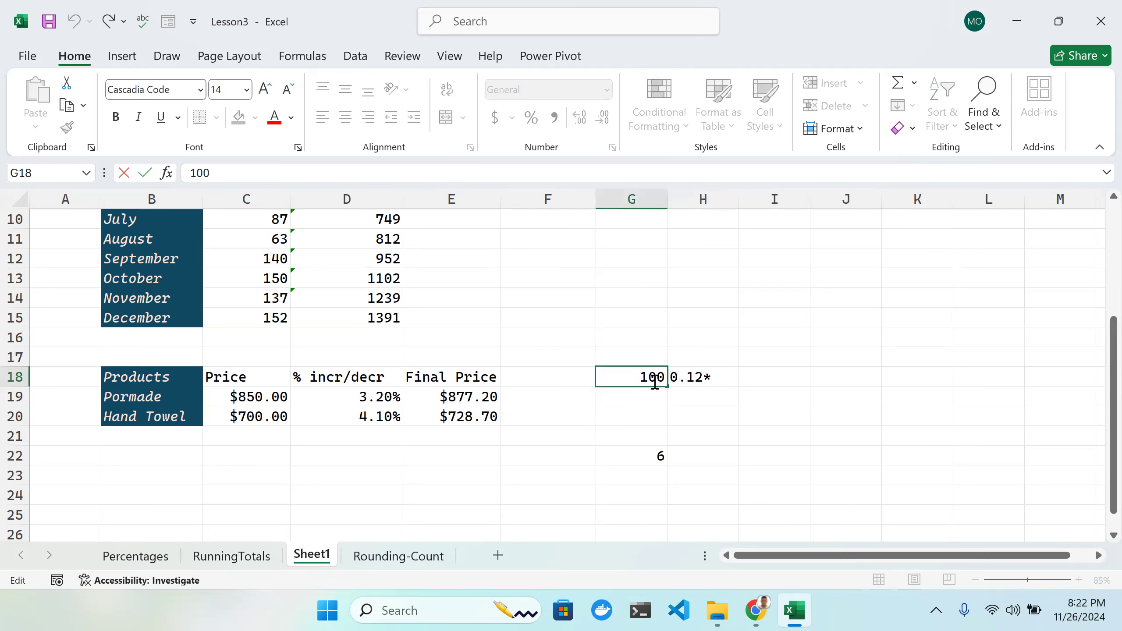
left_click(721, 378)
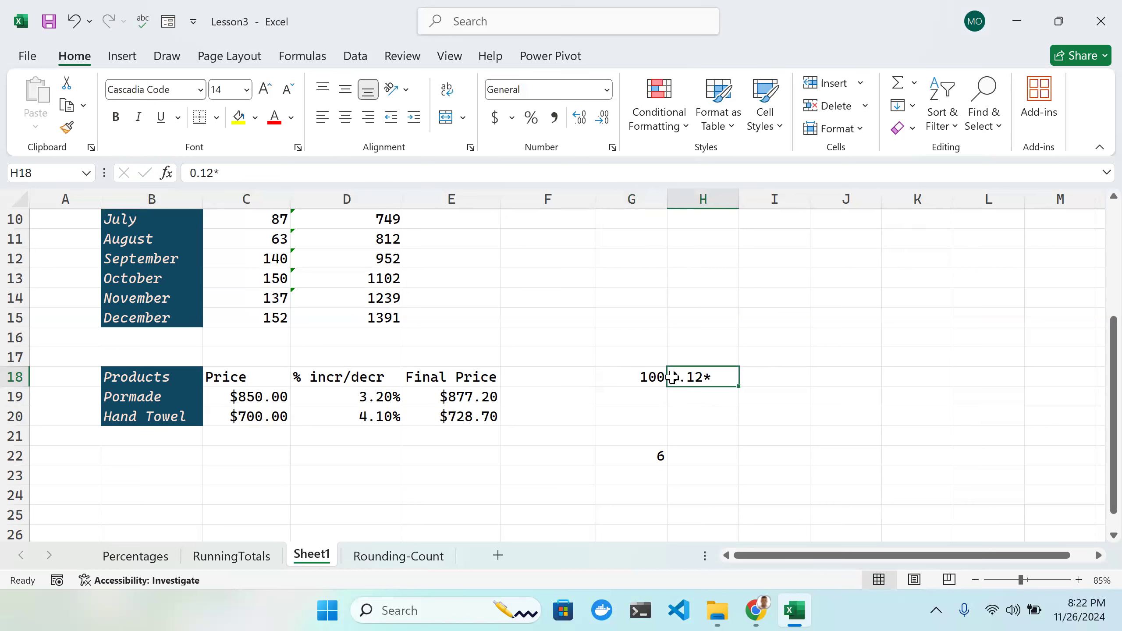
Step: Turn the entry in H18 into the formula =0.12*G18
double_click(672, 376)
type("-=")
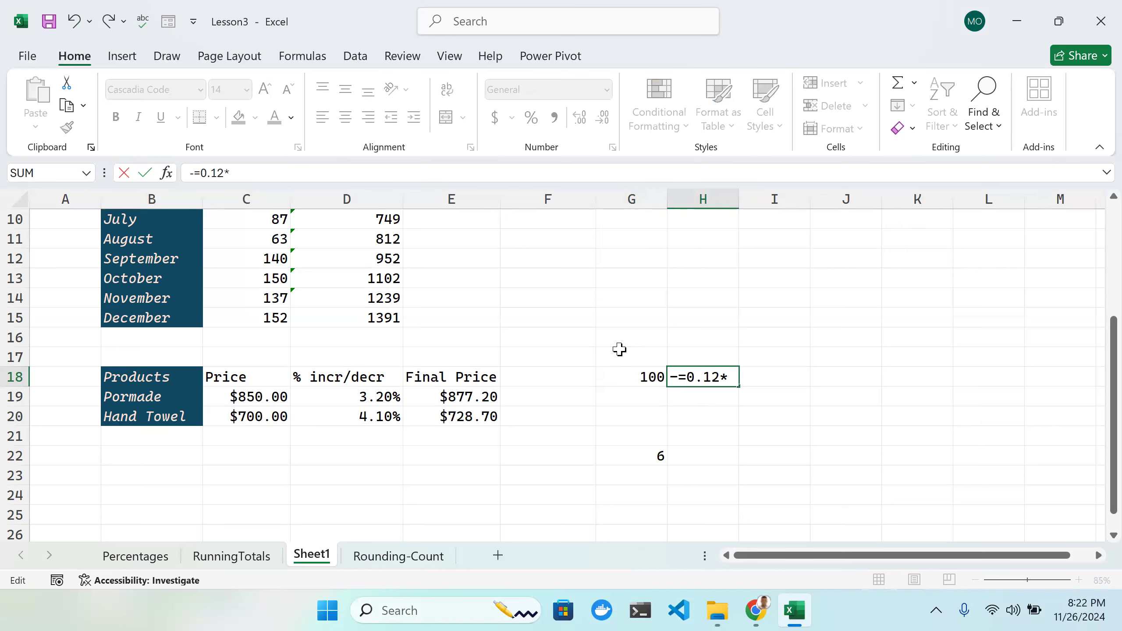
key("Left")
key("BackSpace")
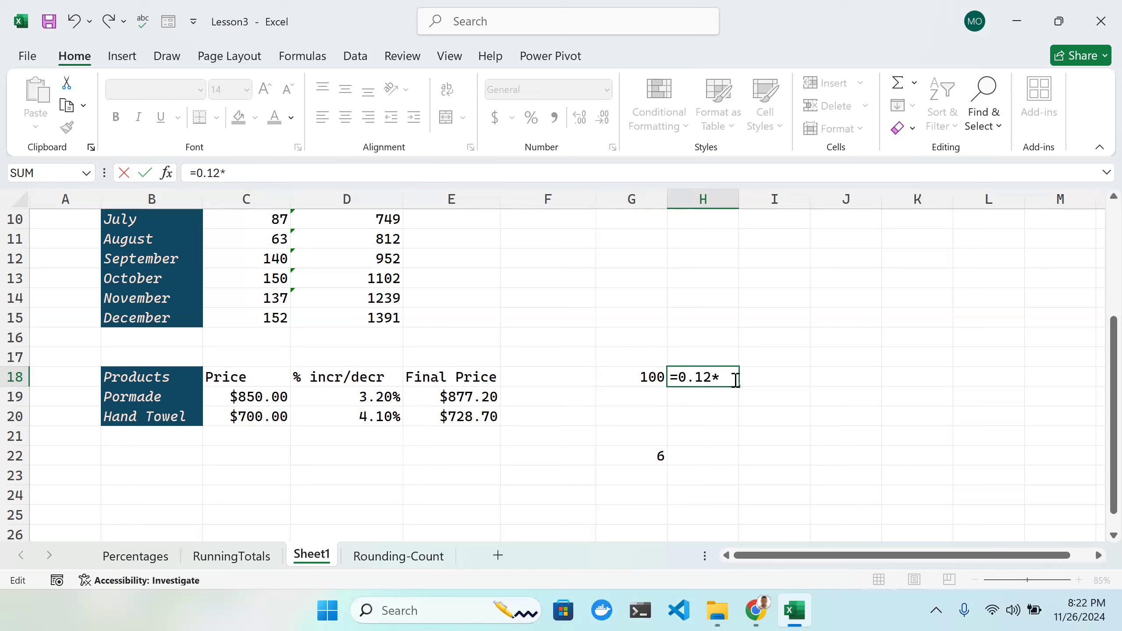
left_click(639, 378)
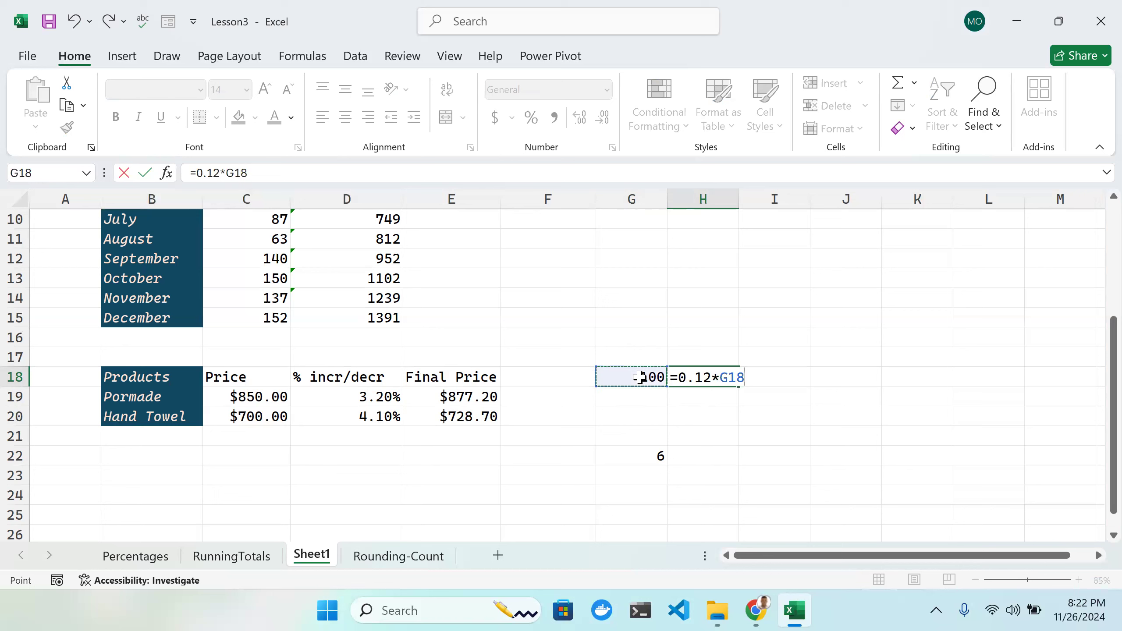
key("Return")
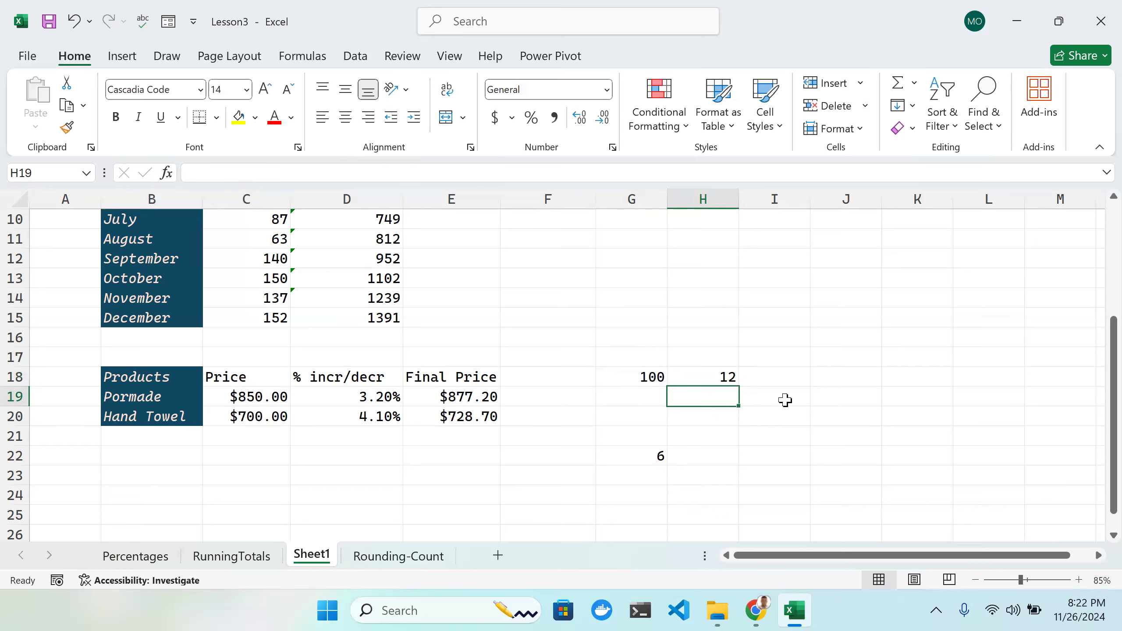
Step: Rewrite the percentage formula in H18 as =0.12 * G18, with spaces around the multiplication sign
left_click(729, 377)
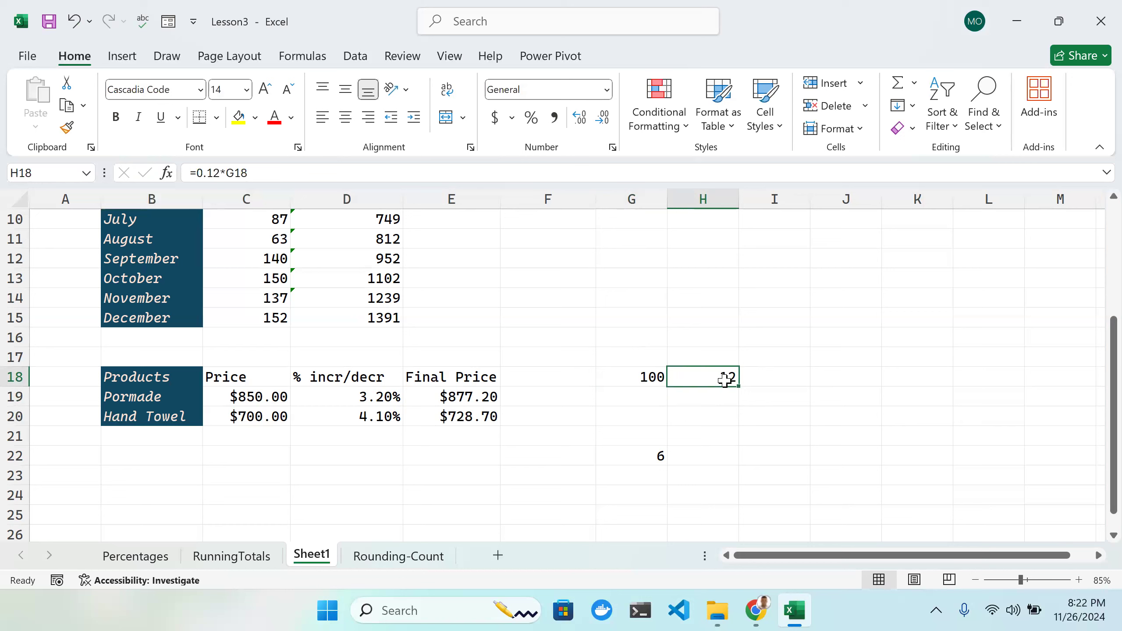
double_click(724, 379)
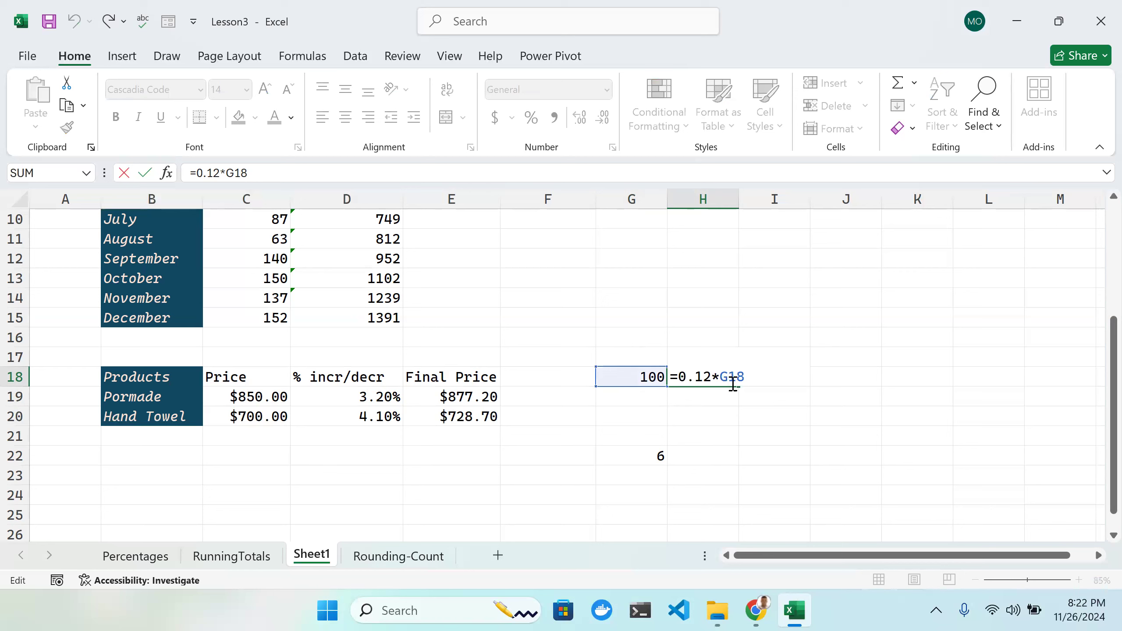
left_click(745, 377)
left_click_drag(745, 377, 657, 377)
left_click(730, 345)
left_click(722, 377)
key("BackSpace")
key("BackSpace")
key("BackSpace")
key("BackSpace")
key("BackSpace")
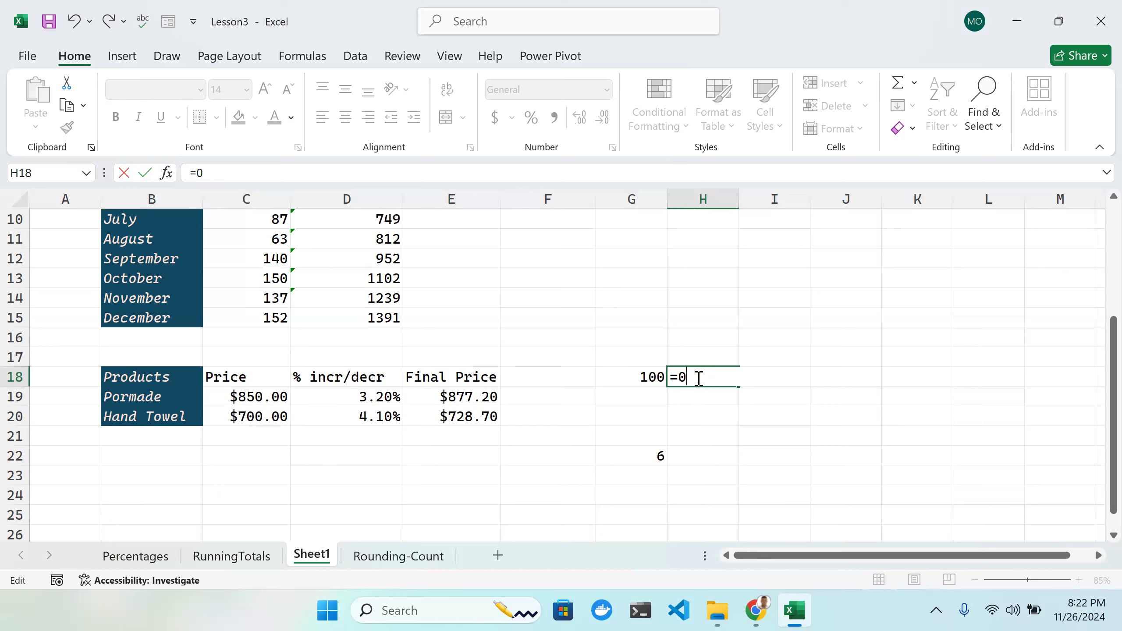
type("0.12 *")
left_click(651, 379)
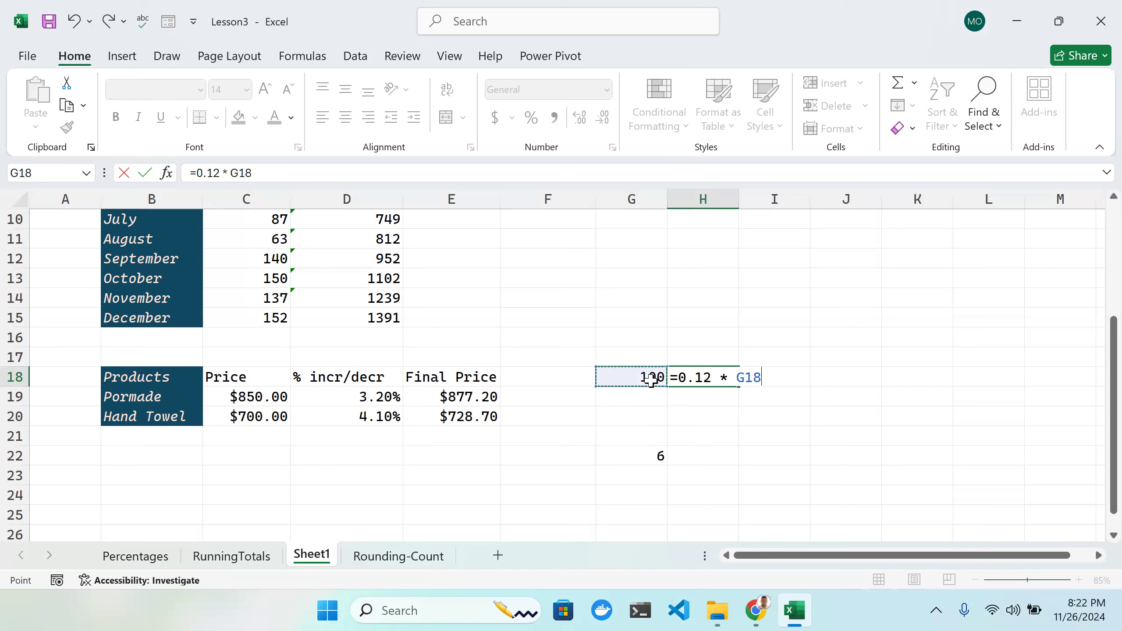
key("Return")
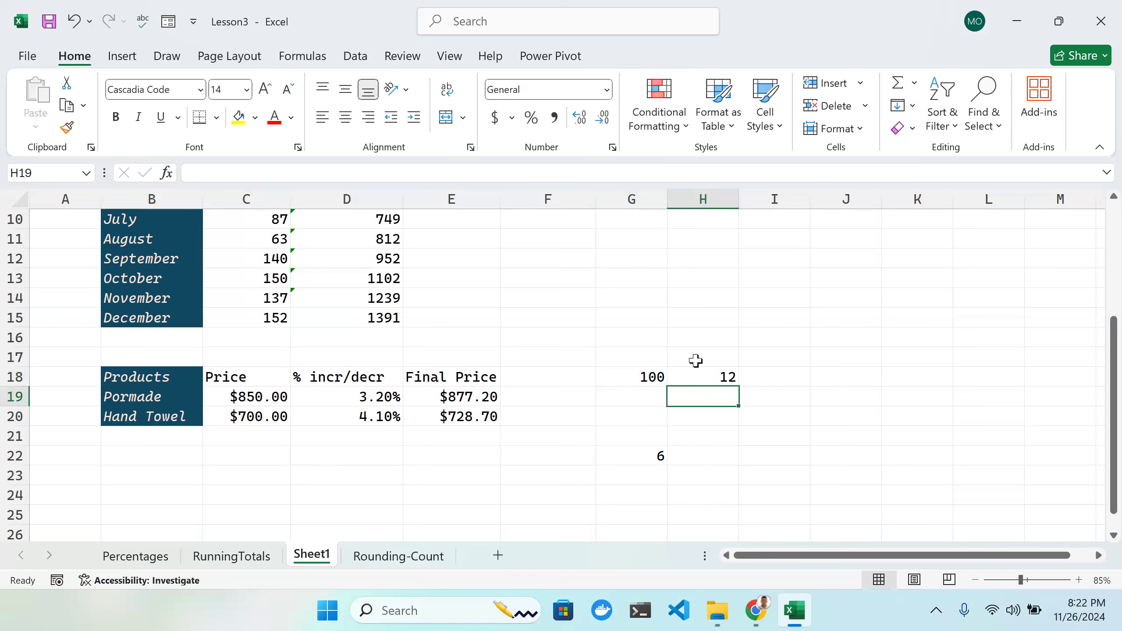
Step: Change the sample amount in G18 to 150 and check the formula in H18
double_click(654, 375)
left_click_drag(667, 375, 643, 373)
type("150")
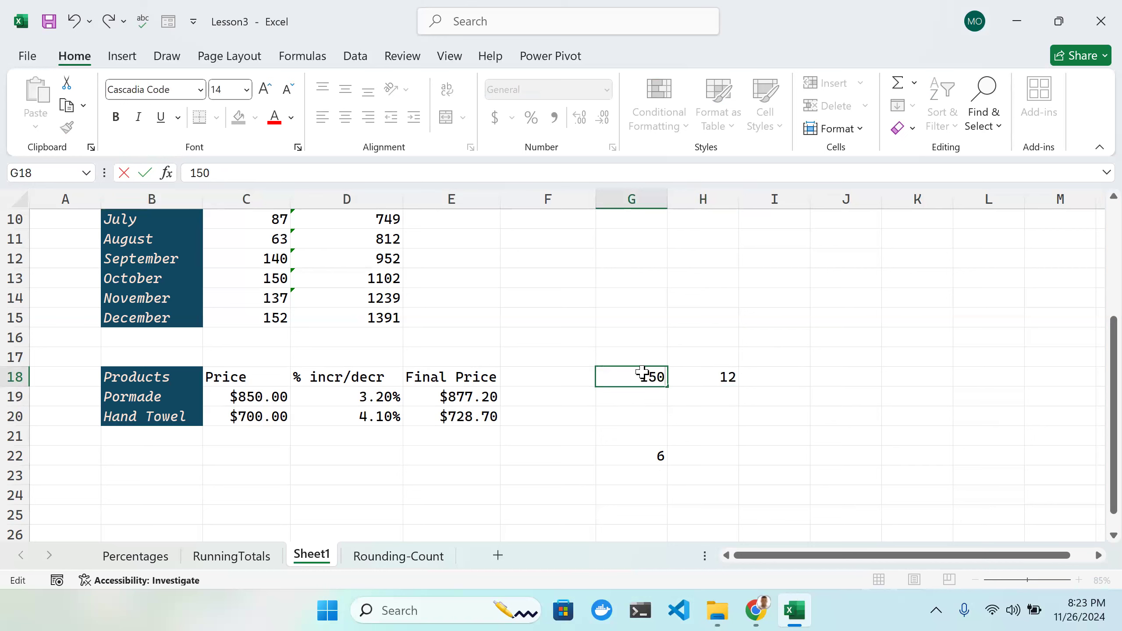
key("Return")
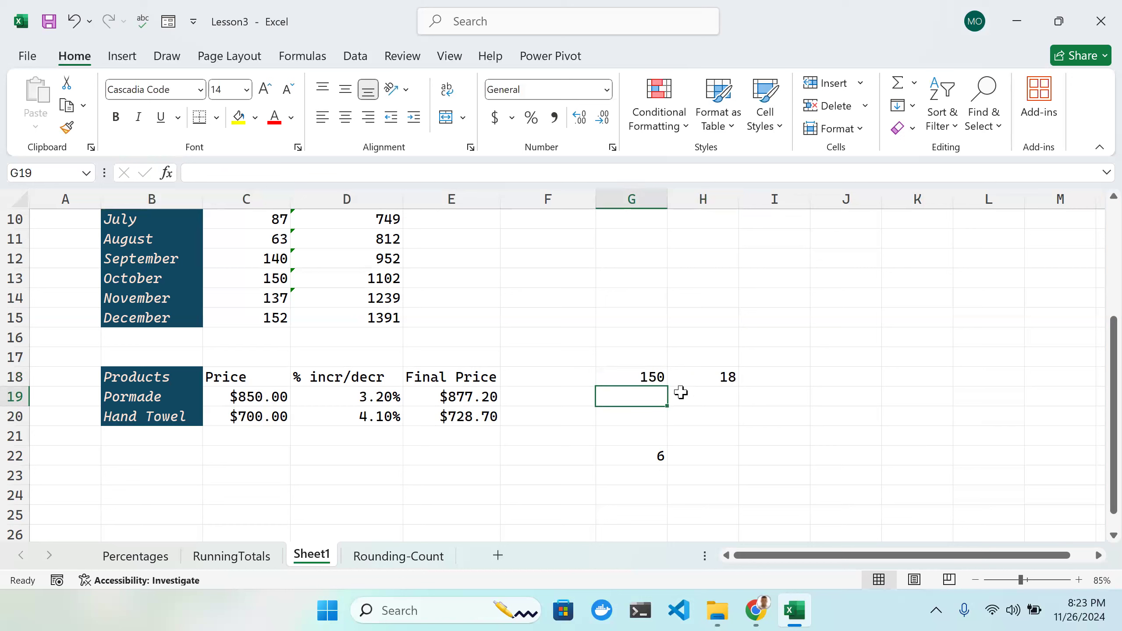
left_click(700, 378)
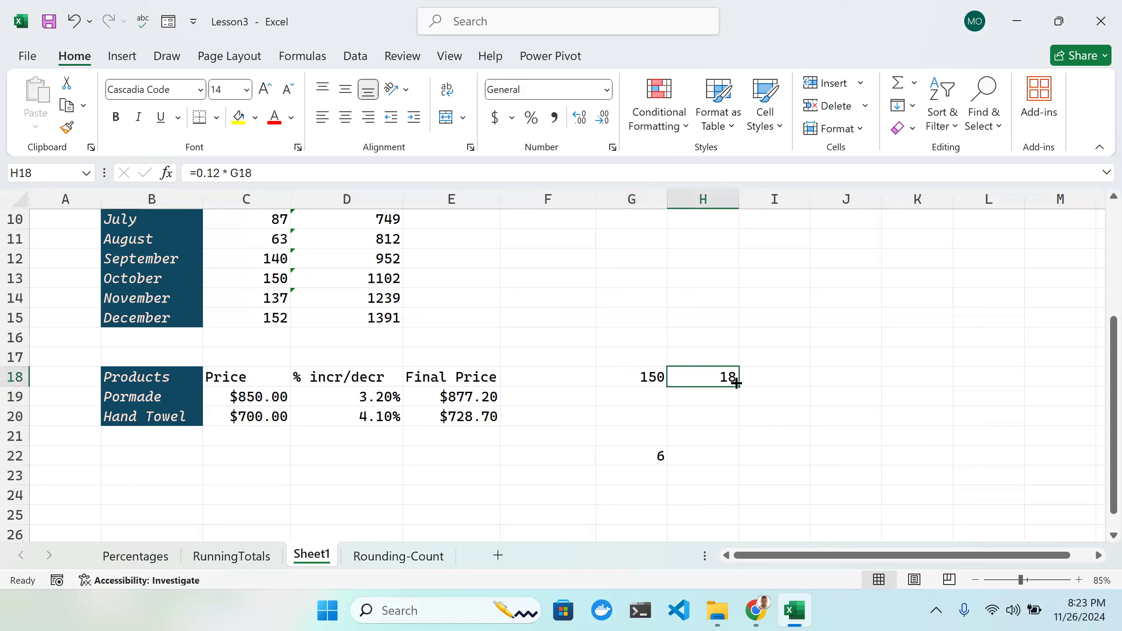
Step: Add the percentage amount to the sample amount in I18 with the formula =H18 + G18
left_click(771, 376)
type("=")
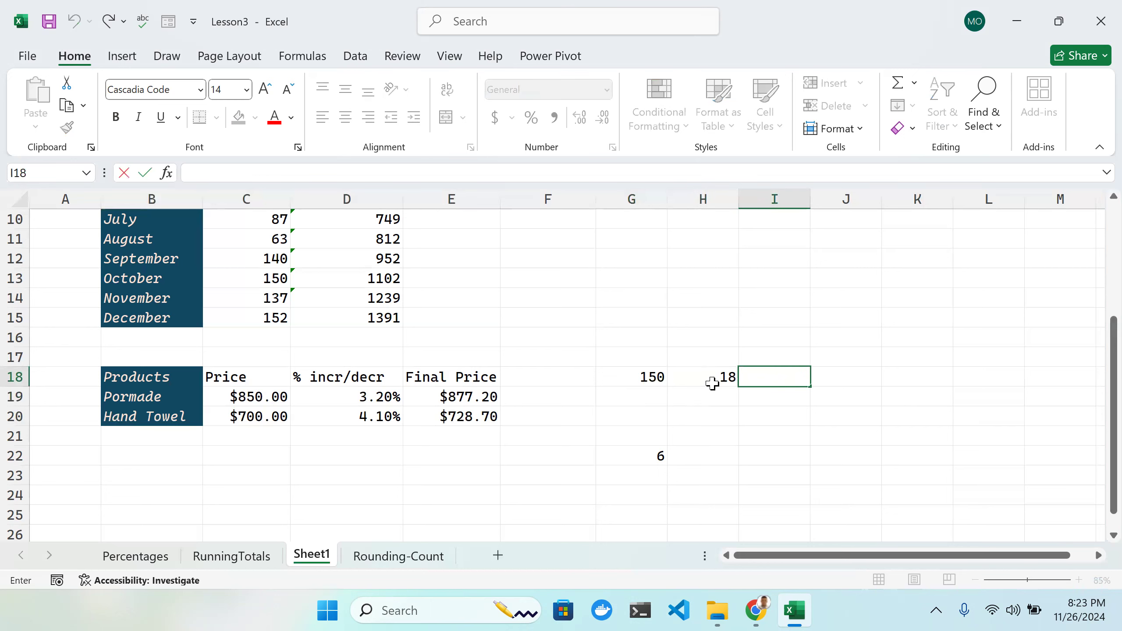
left_click(768, 379)
type("=")
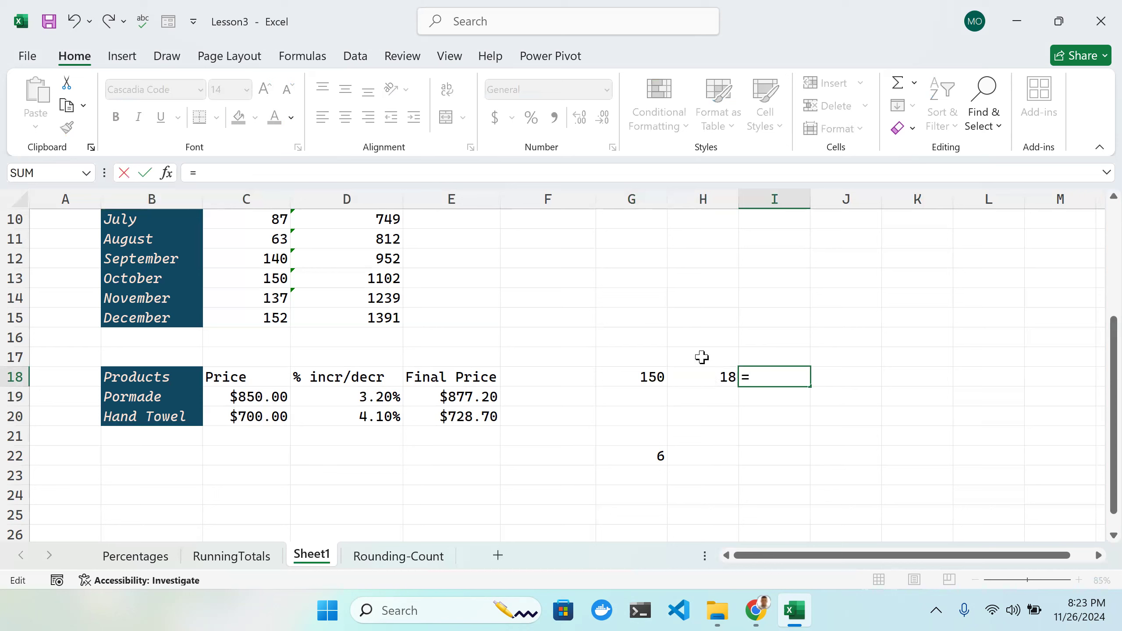
left_click(719, 379)
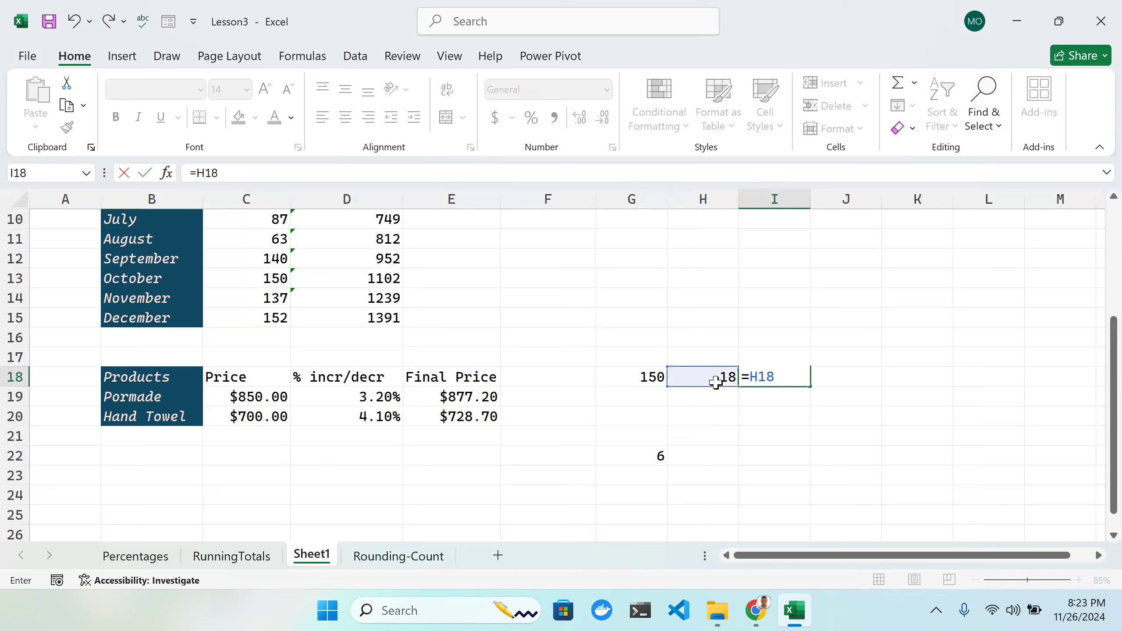
type("+")
left_click(653, 378)
key("Return")
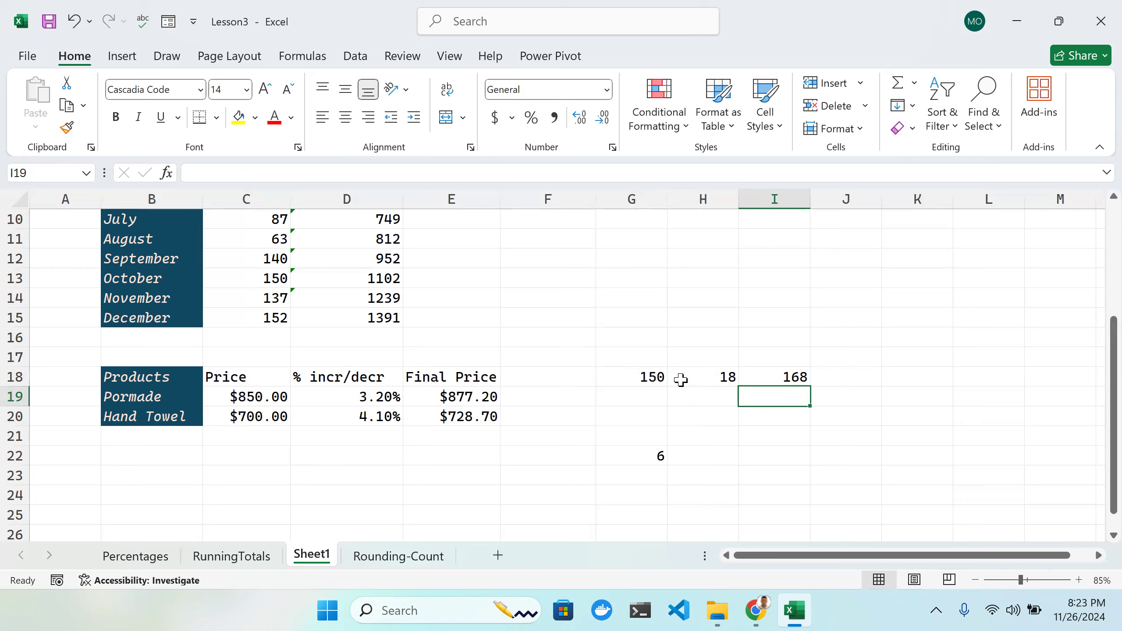
Step: Open Pormade's final price formula in E19 and replace its first C19 reference with the range G18:I22
double_click(471, 396)
left_click_drag(441, 396, 414, 397)
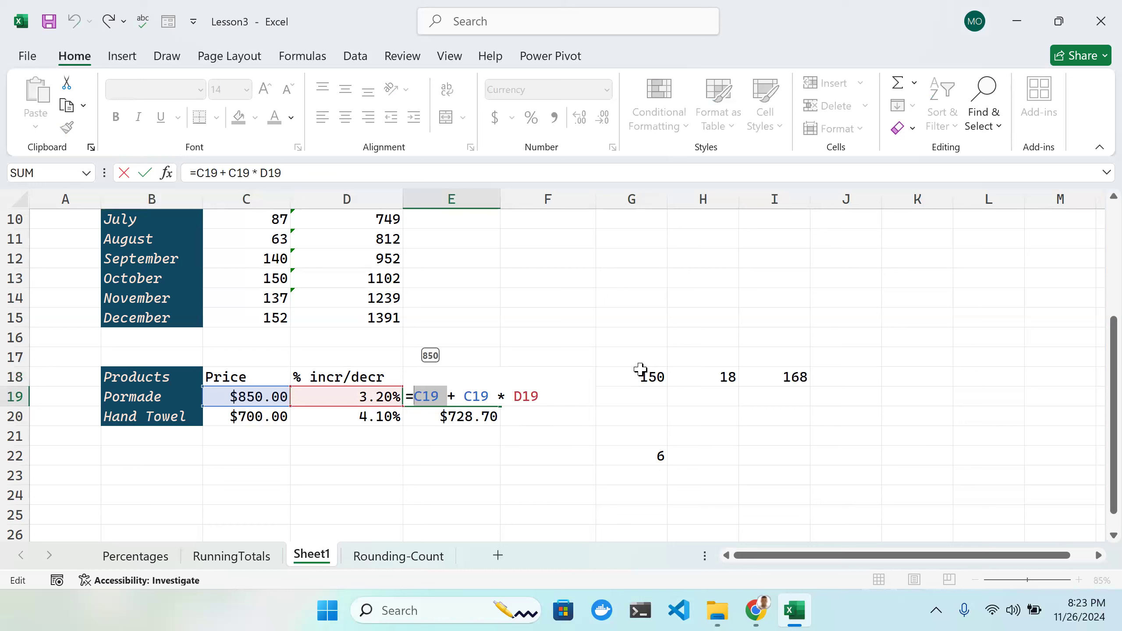
left_click(627, 374)
left_click_drag(709, 373, 776, 376)
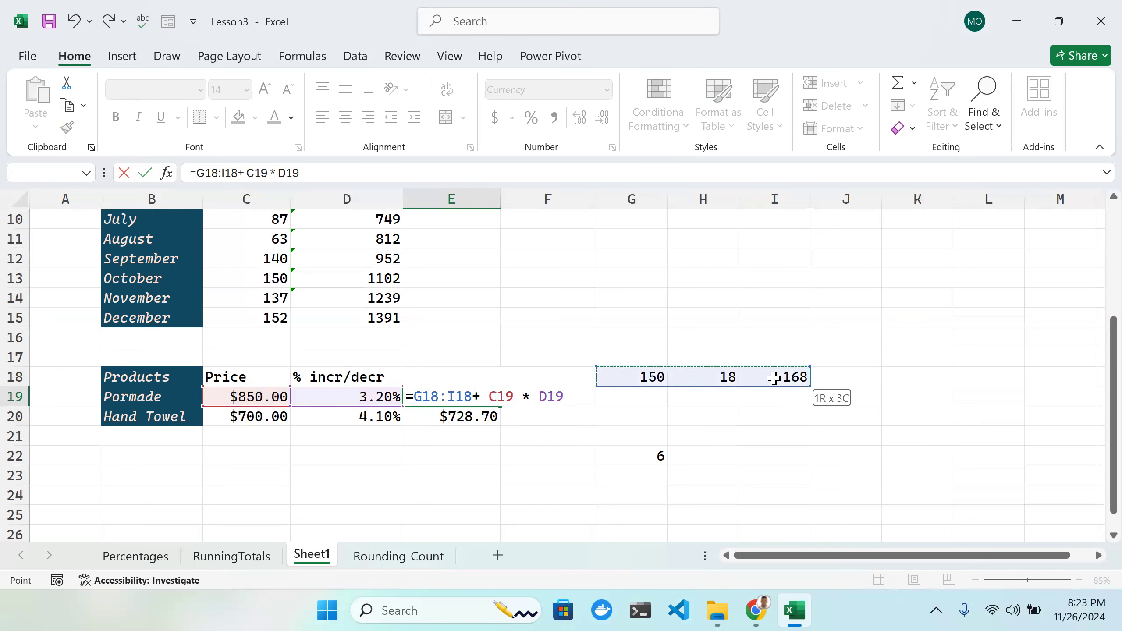
left_click(627, 396)
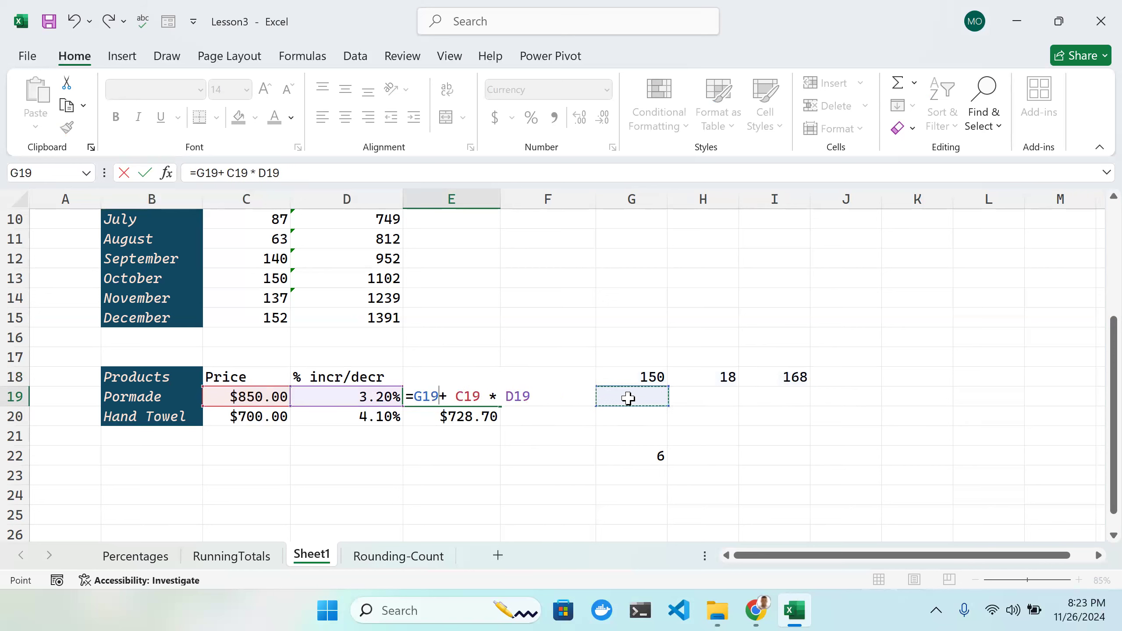
left_click_drag(618, 378, 755, 453)
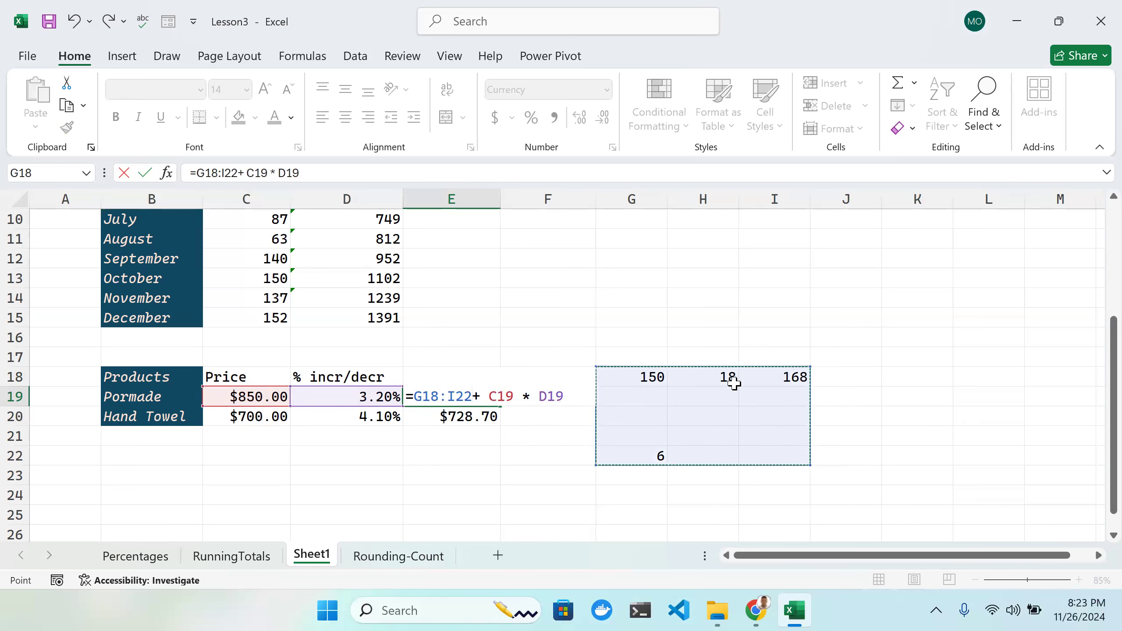
Step: Try to clear all contents and formatting from the practice cells G18:I22, and commit the formula in E19
left_click(912, 127)
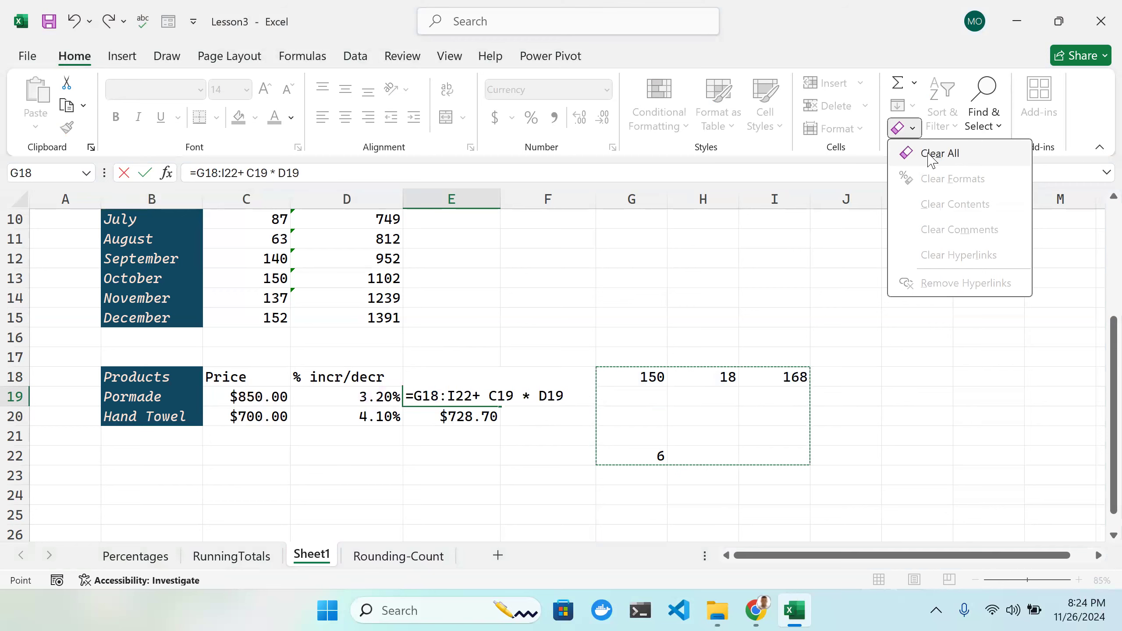
left_click(931, 156)
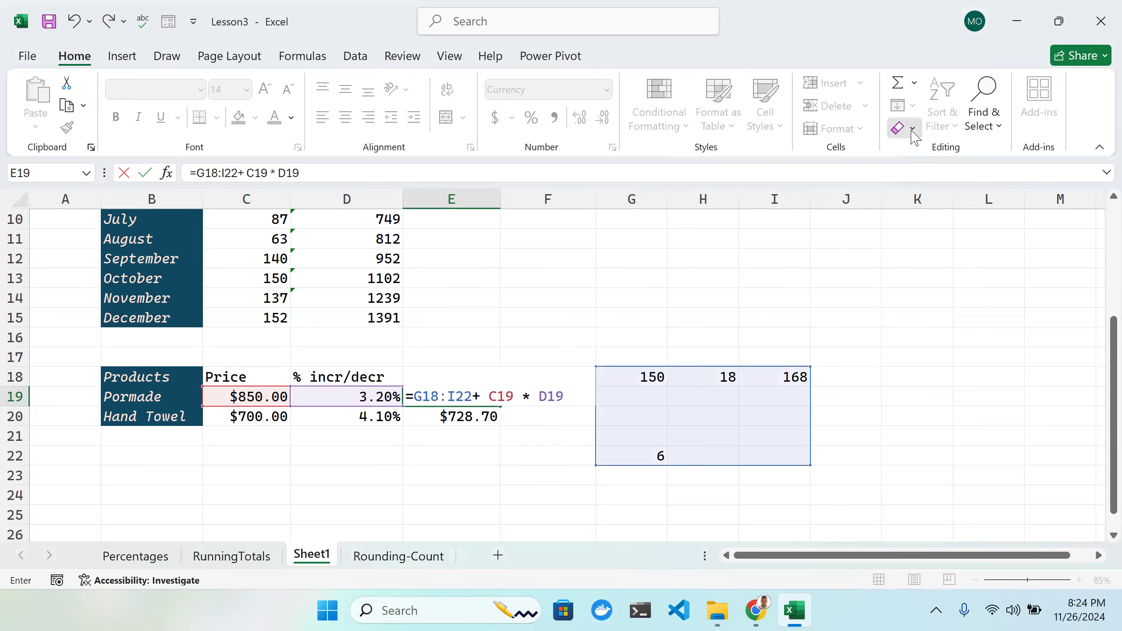
left_click(910, 128)
left_click(932, 155)
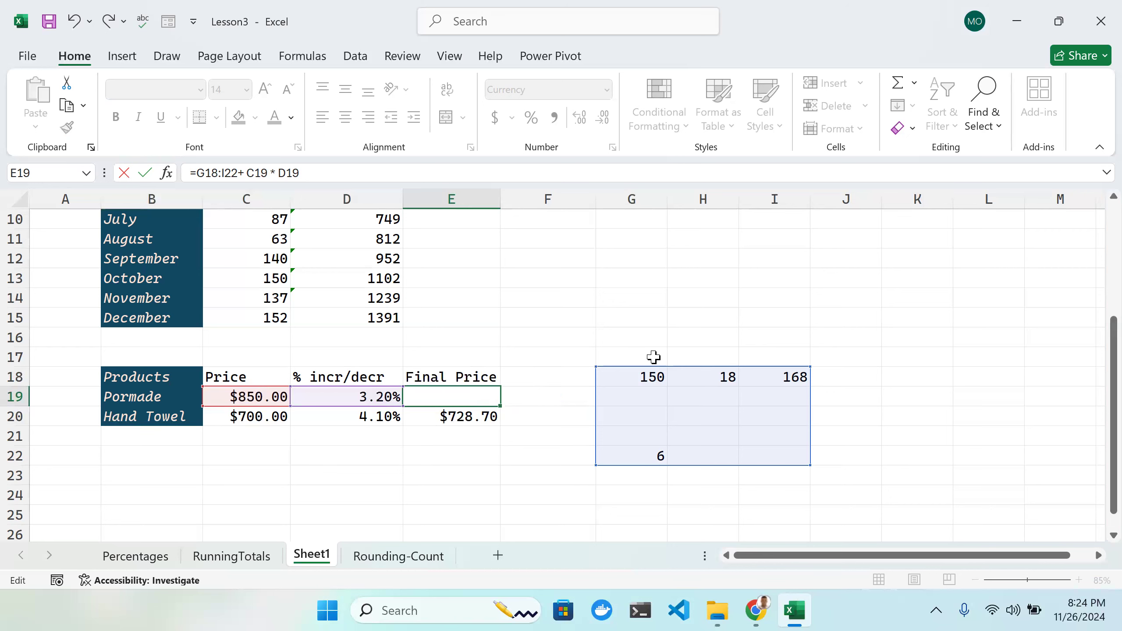
key("Return")
Step: Replace the stray range G18:I22 in Pormade's final price formula so that E19 contains =C19 + C19 * D19
double_click(490, 396)
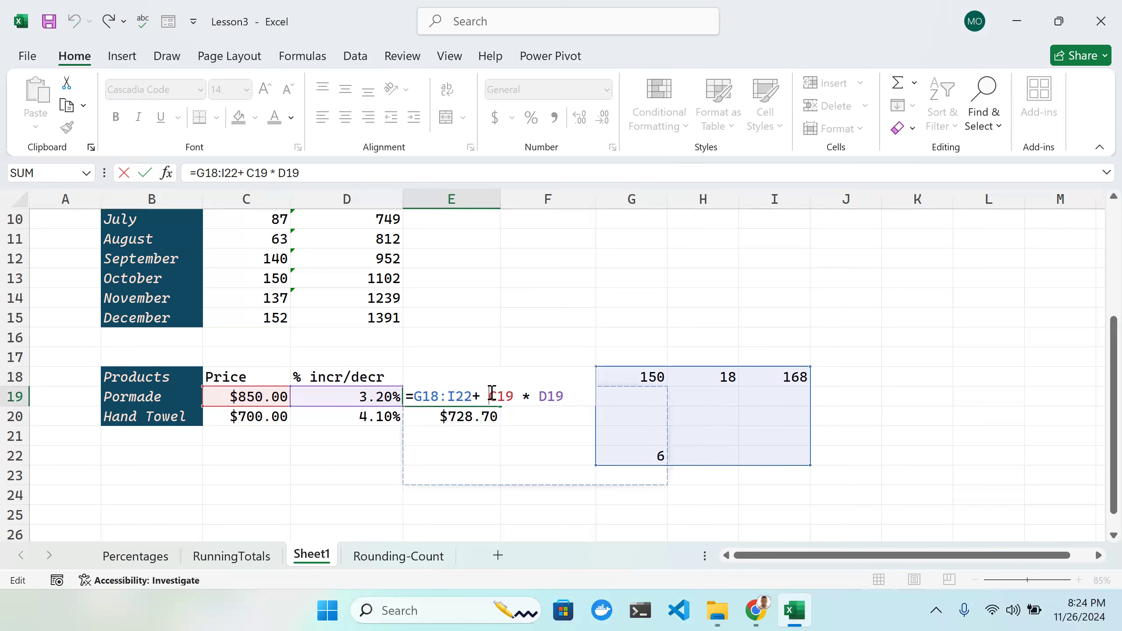
key("BackSpace")
key("BackSpace")
key("BackSpace")
key("BackSpace")
key("BackSpace")
key("BackSpace")
key("BackSpace")
key("BackSpace")
key("BackSpace")
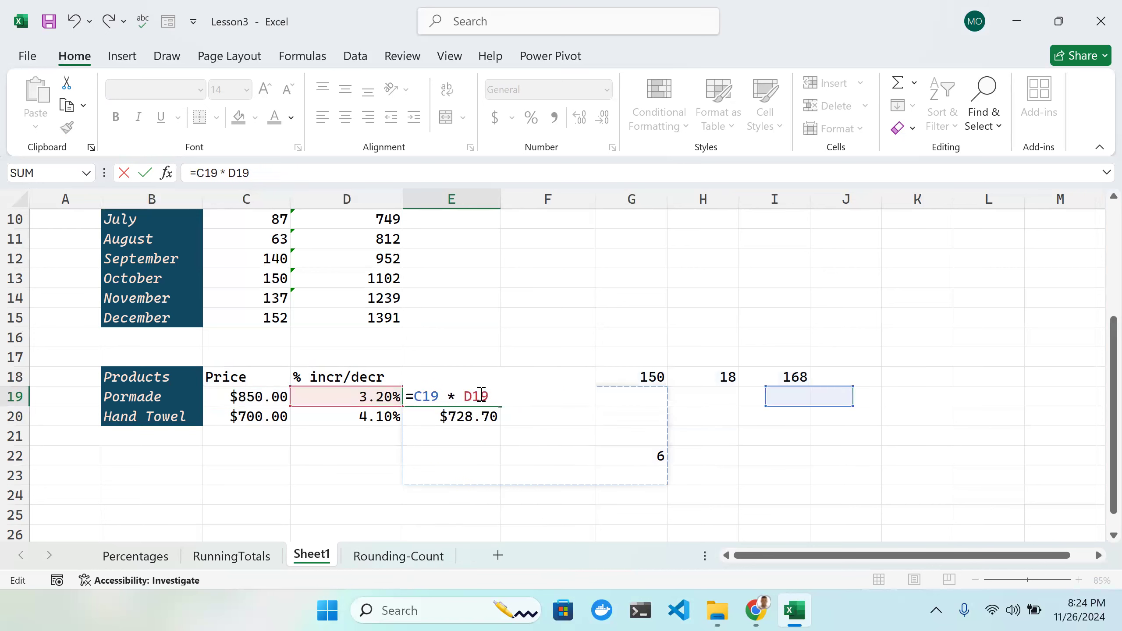
left_click(233, 398)
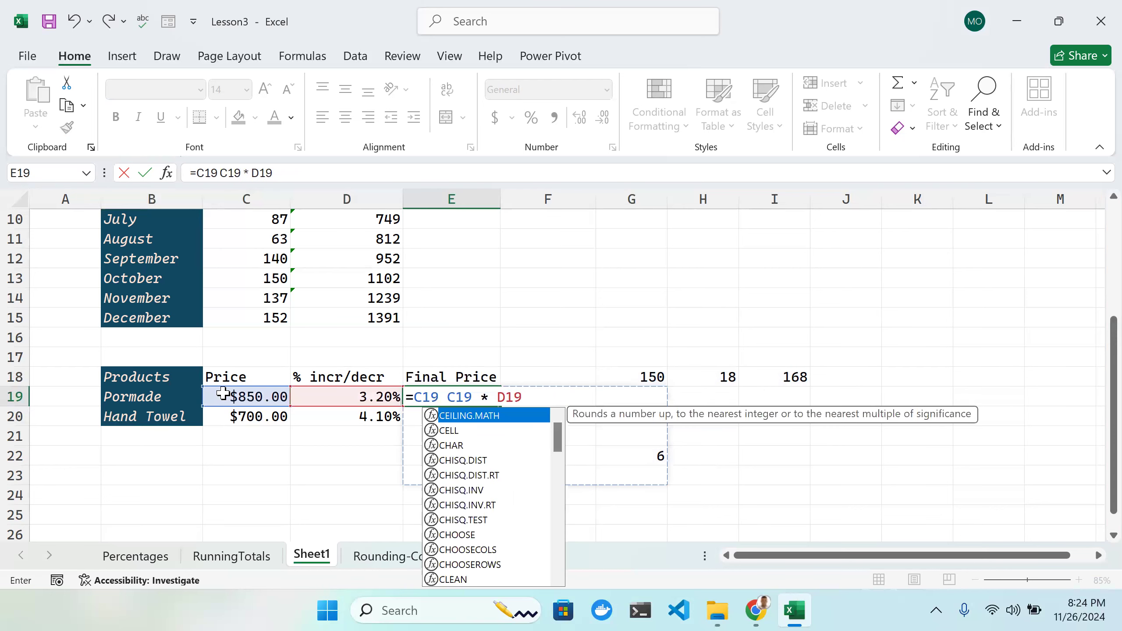
type("+")
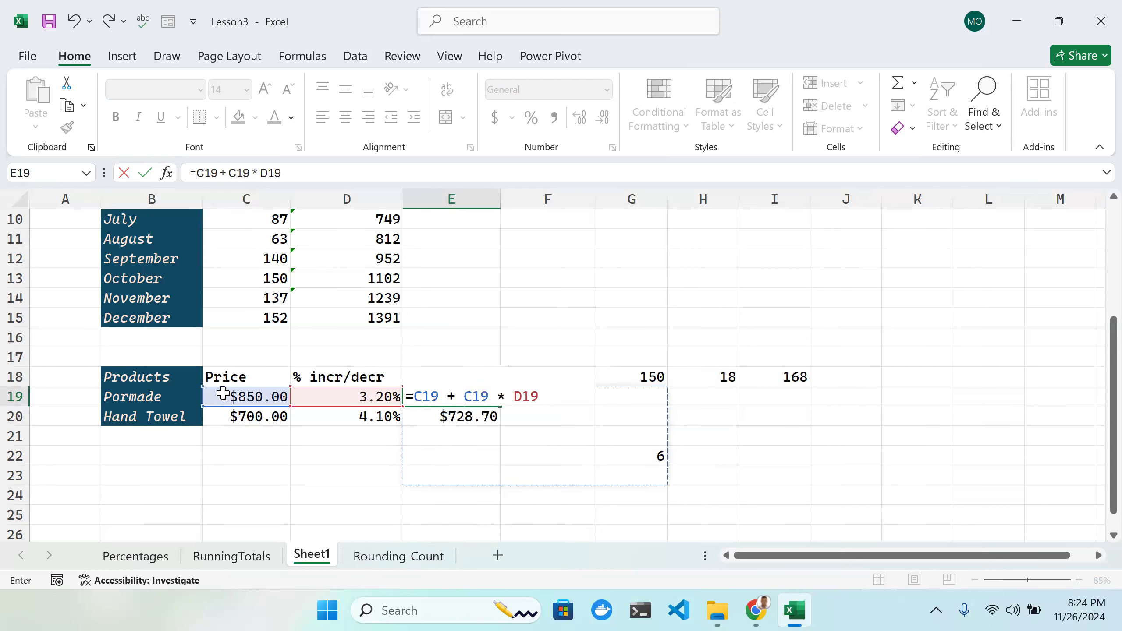
key("Return")
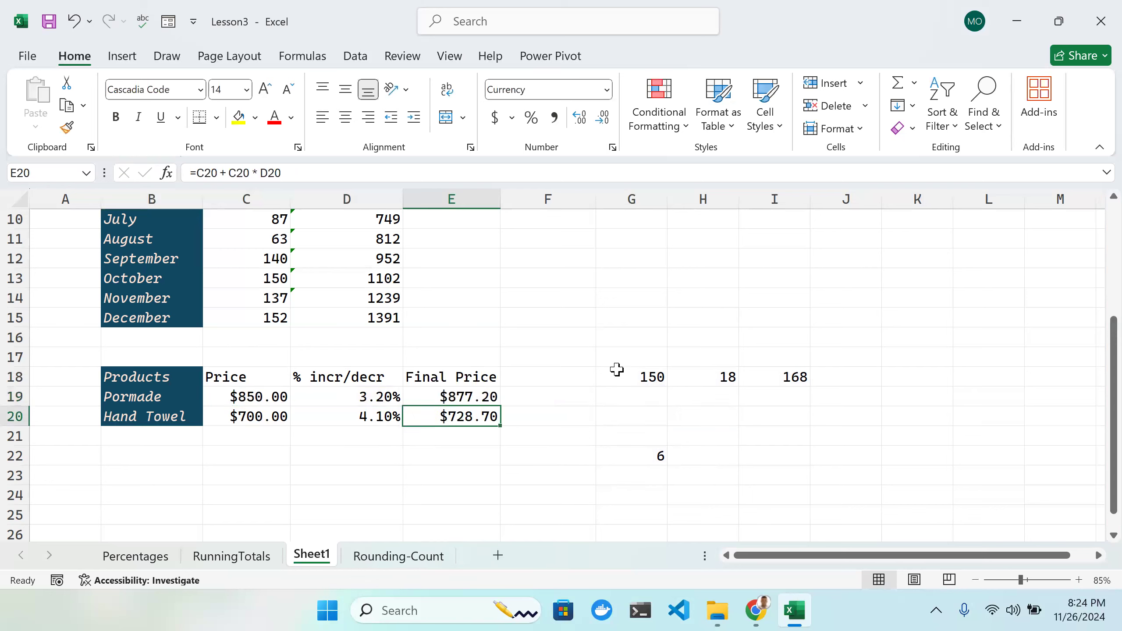
Step: Clear all contents and formatting from the practice cells G18:I22 beside the product table
left_click_drag(621, 377, 802, 456)
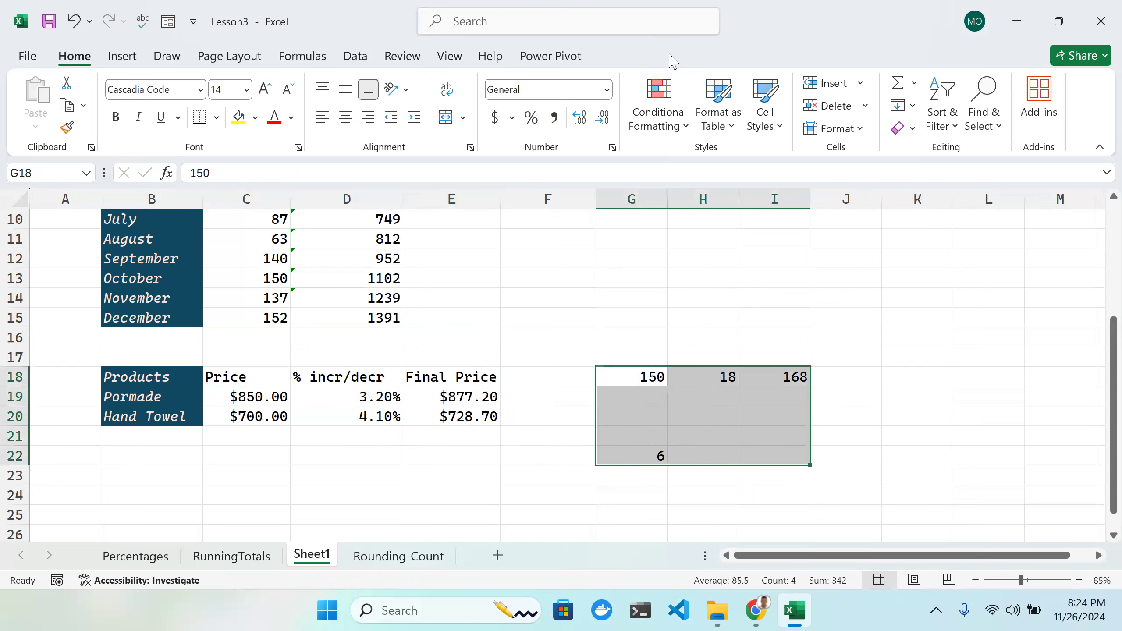
left_click(863, 132)
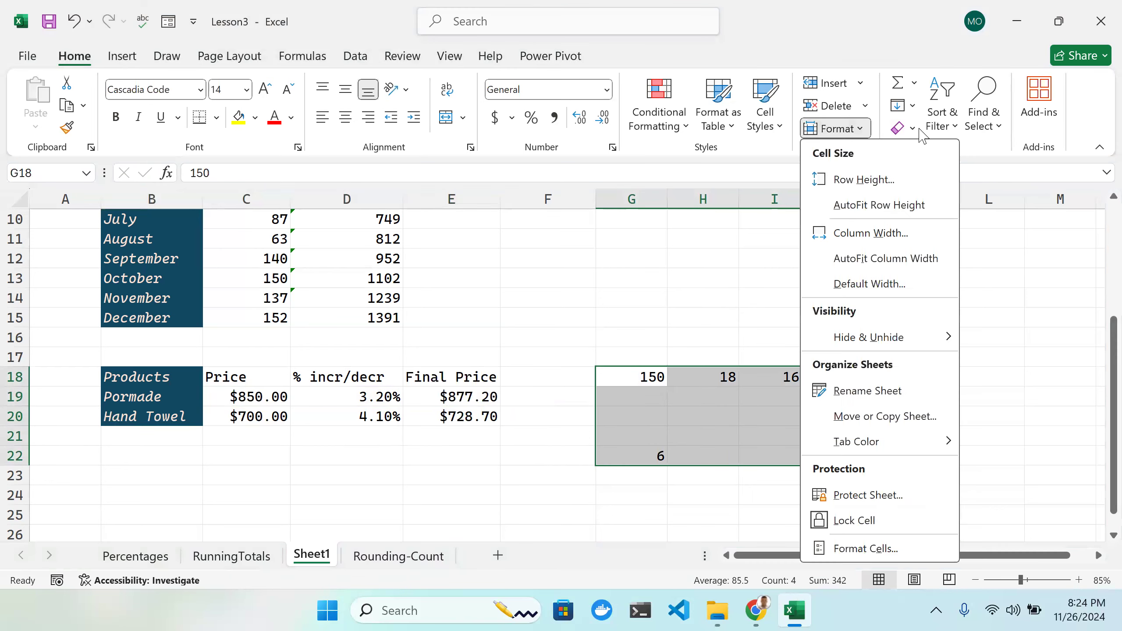
left_click(901, 127)
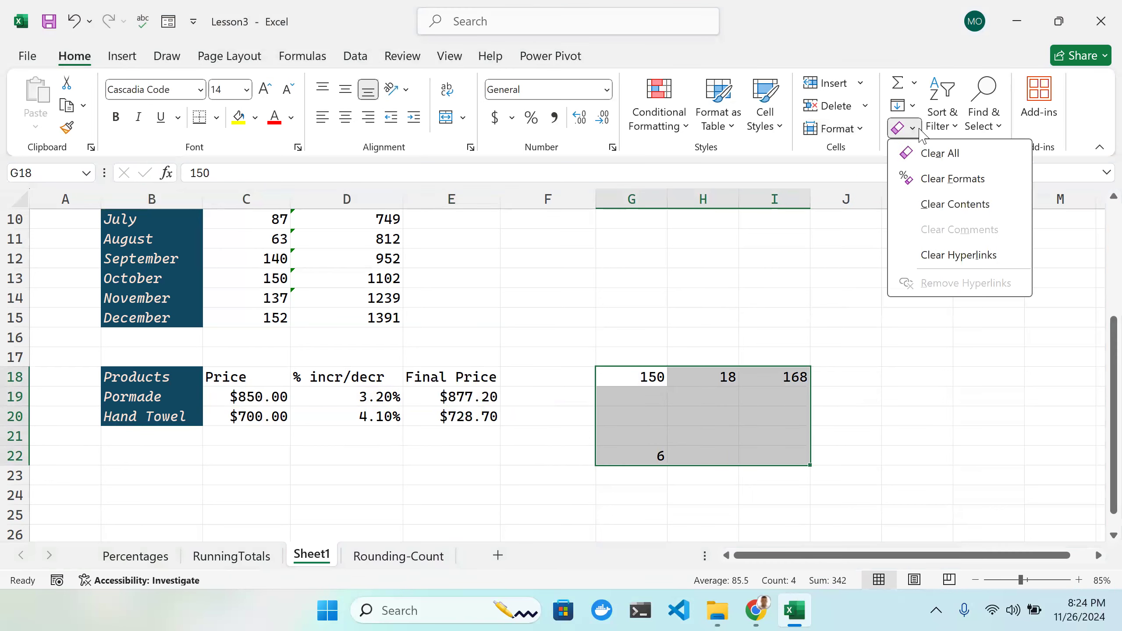
left_click(961, 179)
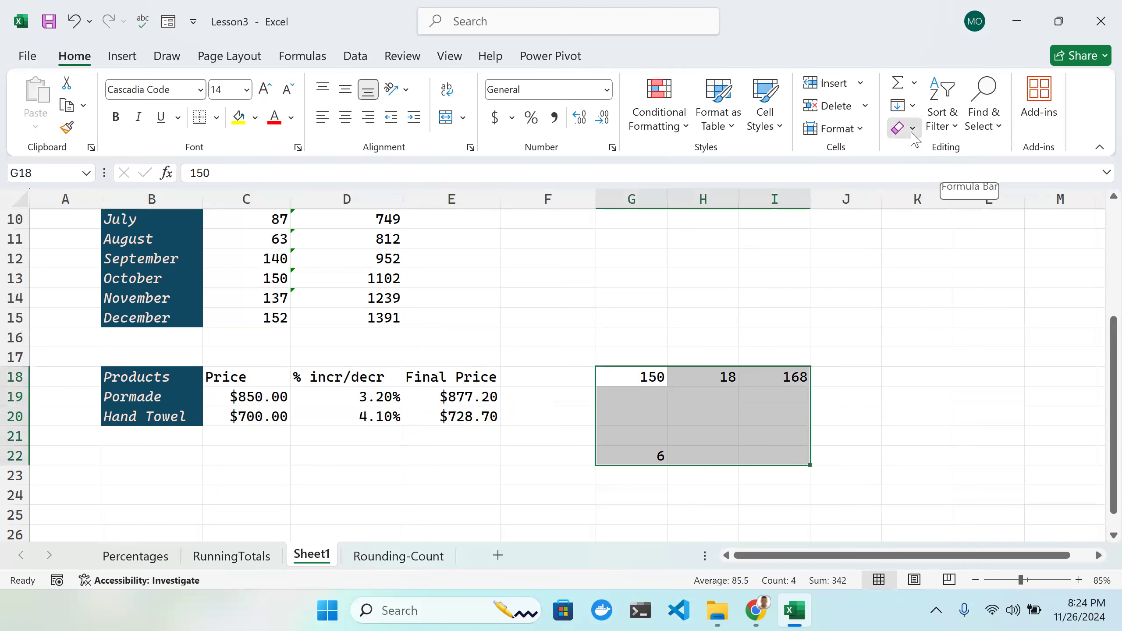
left_click(903, 128)
left_click(958, 153)
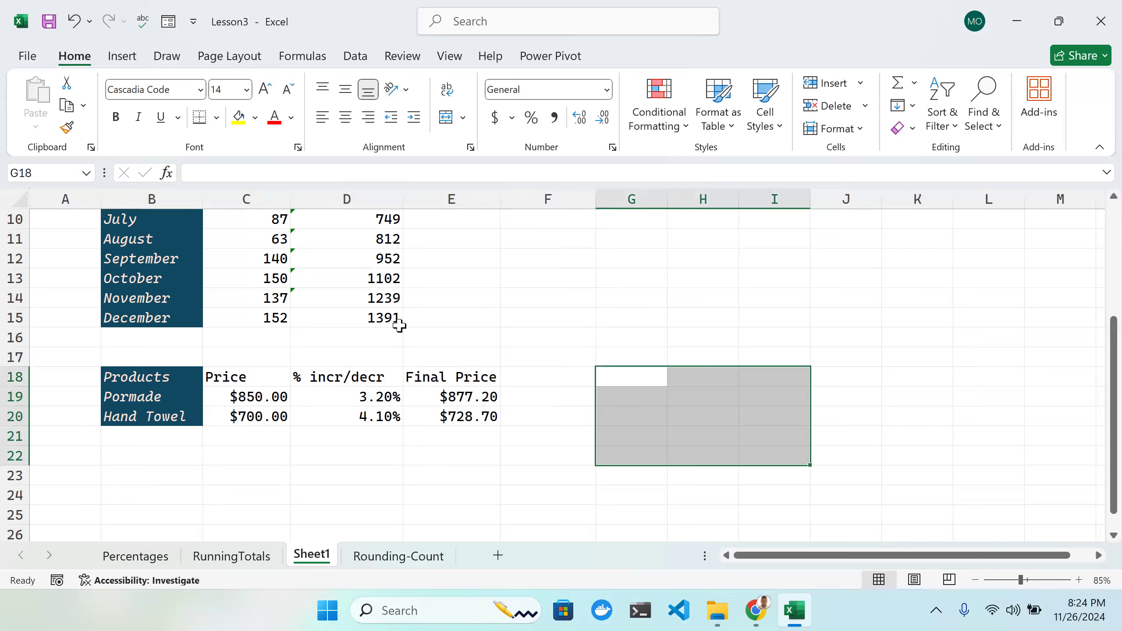
scroll(413, 369, "up", 3)
scroll(309, 441, "down", 4)
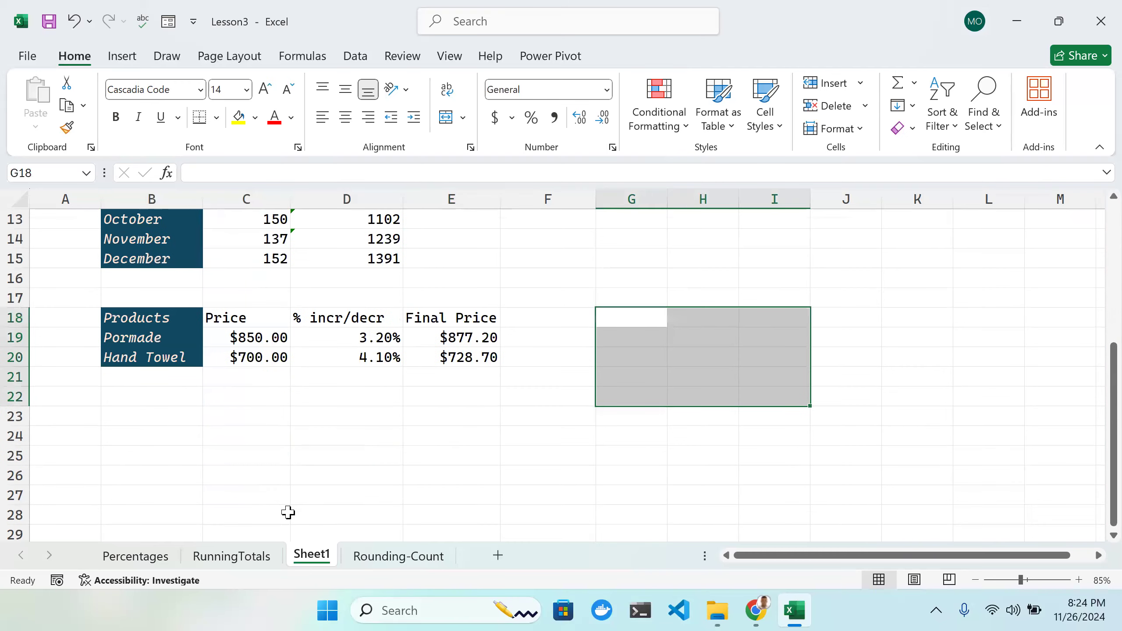
Step: Copy the Names, Budget and Actual columns, B28:D31, from the Dealing With Zero Divisors table on the RunningTotals sheet
left_click(251, 558)
scroll(387, 369, "down", 4)
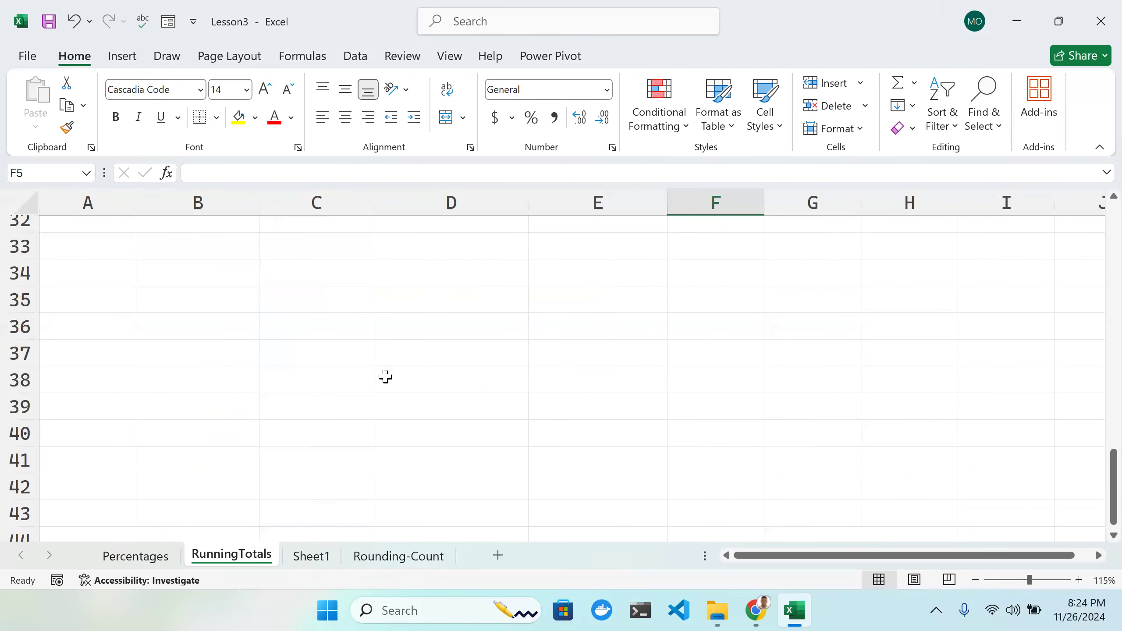
scroll(387, 374, "up", 5)
scroll(382, 373, "down", 3)
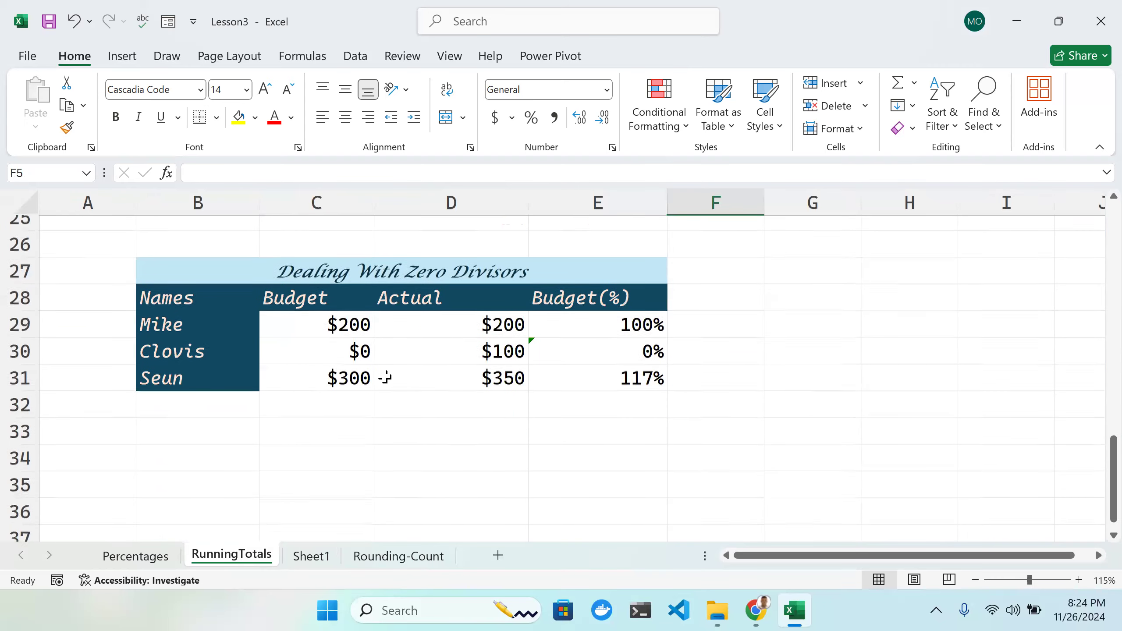
scroll(379, 375, "up", 2)
scroll(382, 382, "down", 2)
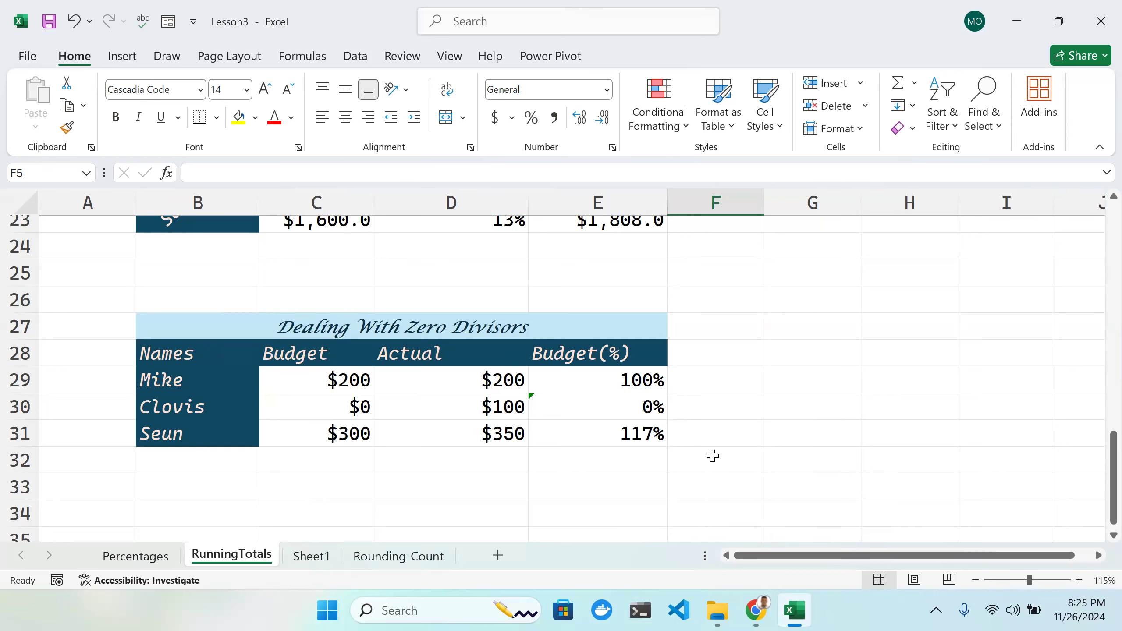
scroll(563, 456, "down", 1)
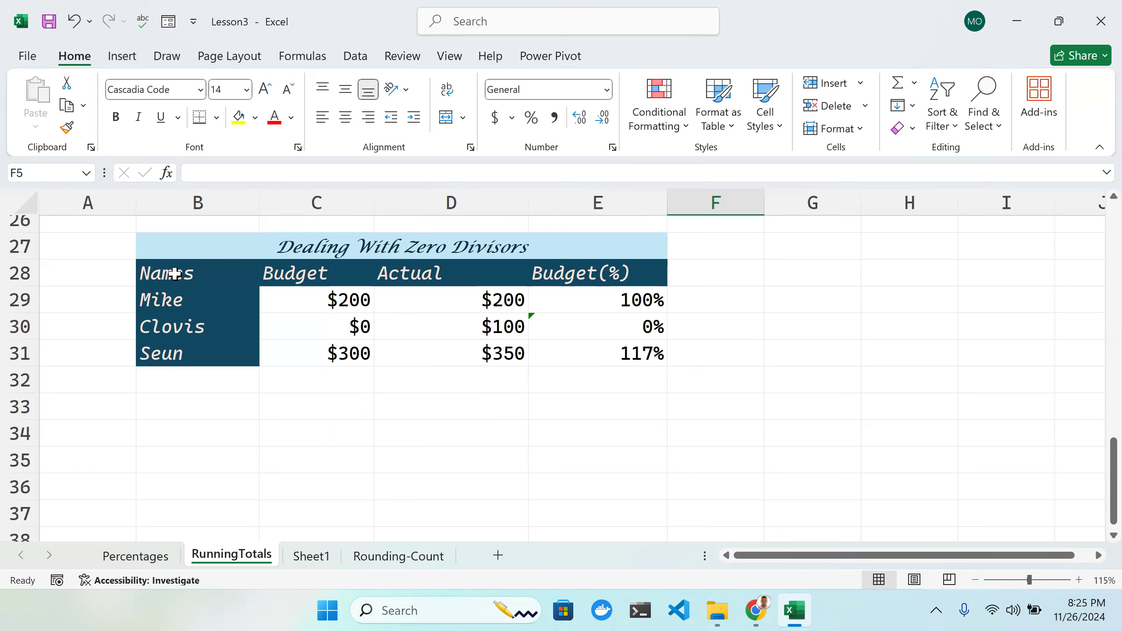
left_click(147, 272)
left_click_drag(295, 303, 478, 359)
key("ctrl+c")
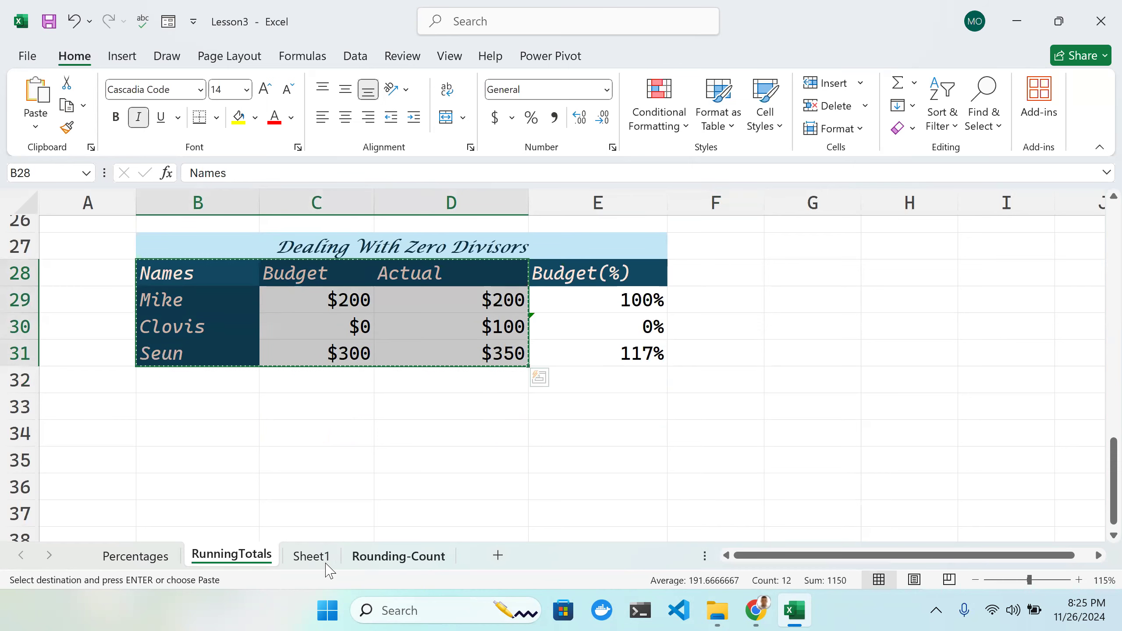
Step: Paste the copied table into Sheet1 starting at cell B23, below the Products table
left_click(311, 556)
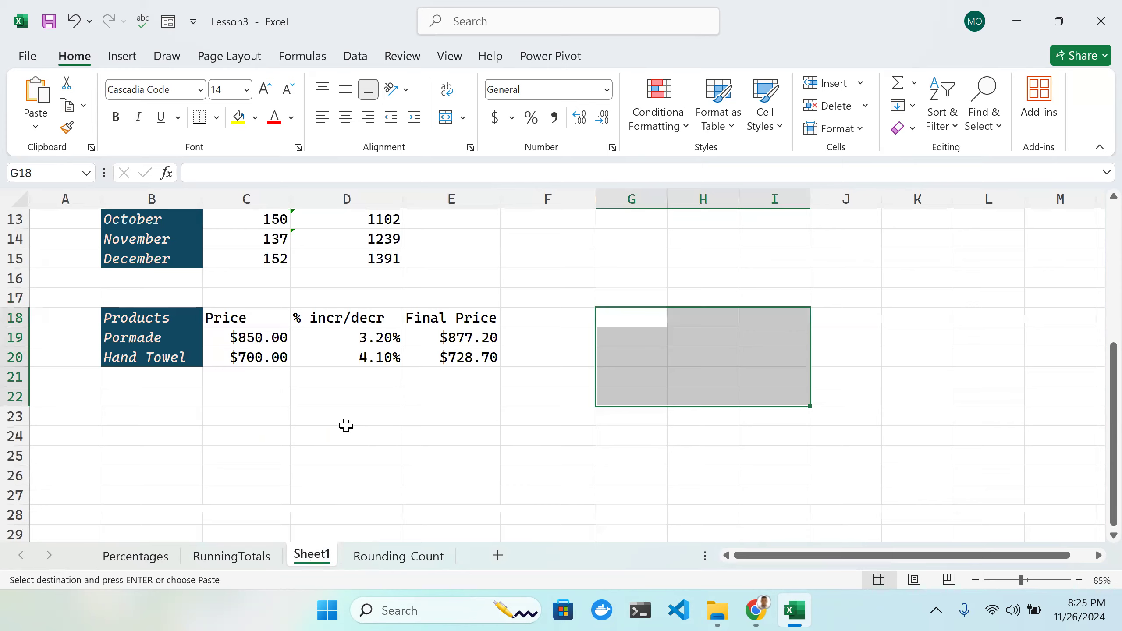
scroll(225, 368, "down", 2)
left_click(133, 301)
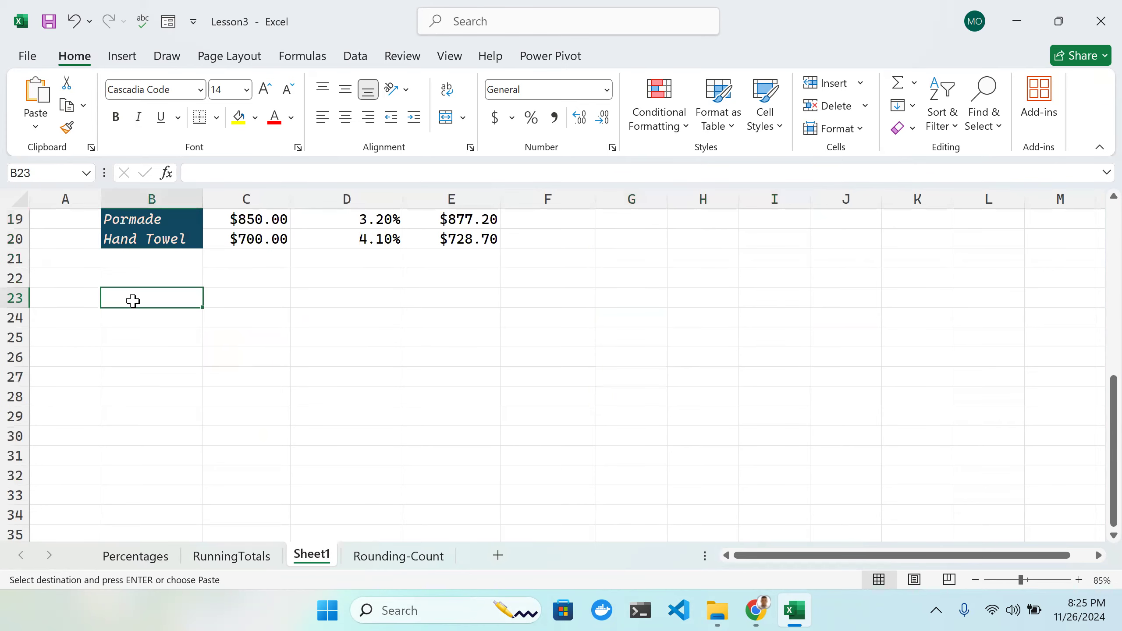
key("ctrl+v")
Step: Add the column header "Percentage" in E23, beside the Actual header
left_click(419, 300)
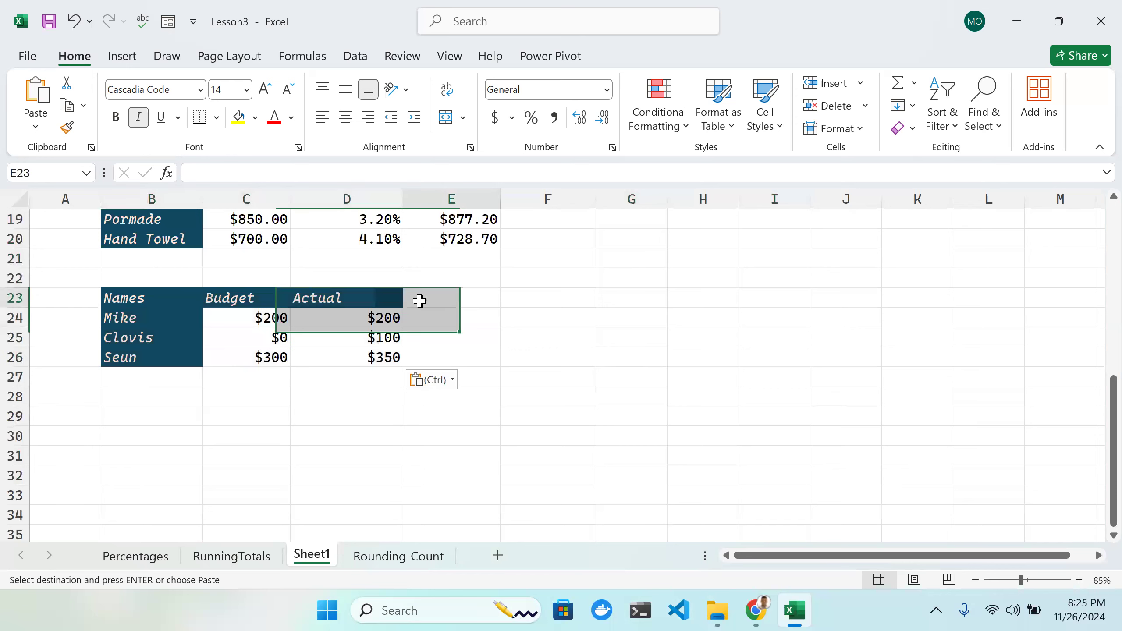
left_click(380, 299)
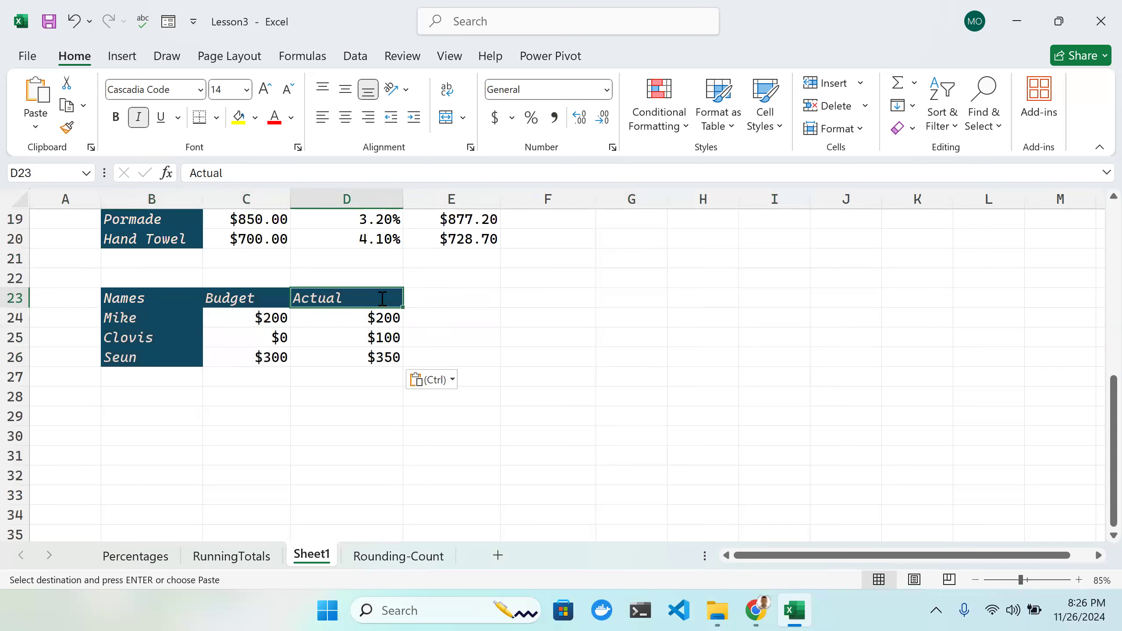
double_click(381, 299)
key("Tab")
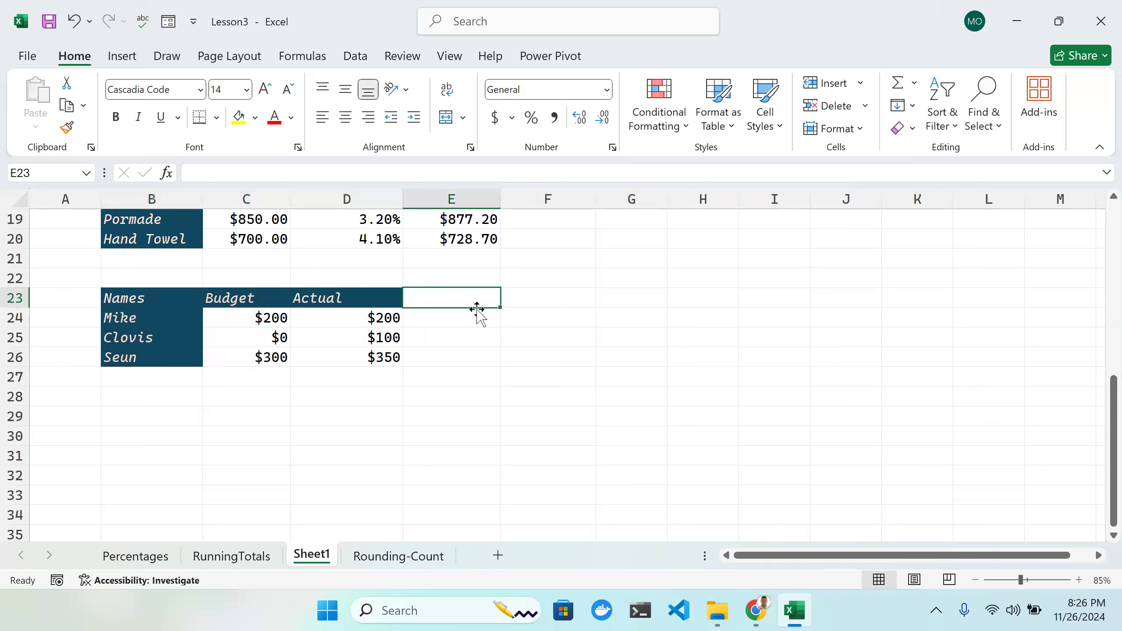
key("BackSpace")
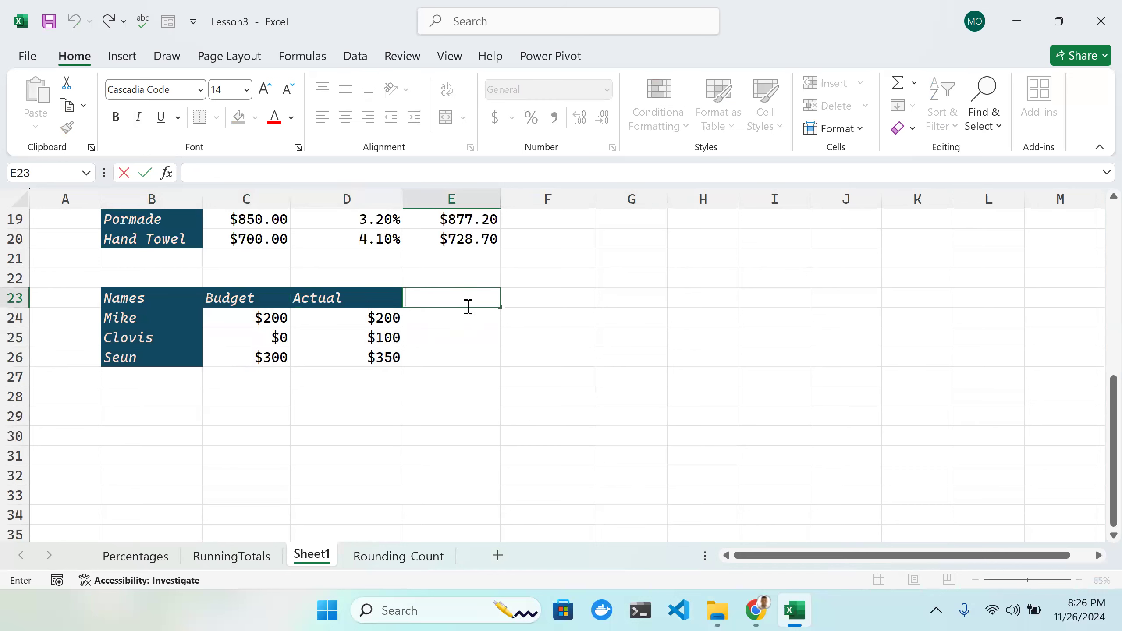
type("Percentag")
key("BackSpace")
key("BackSpace")
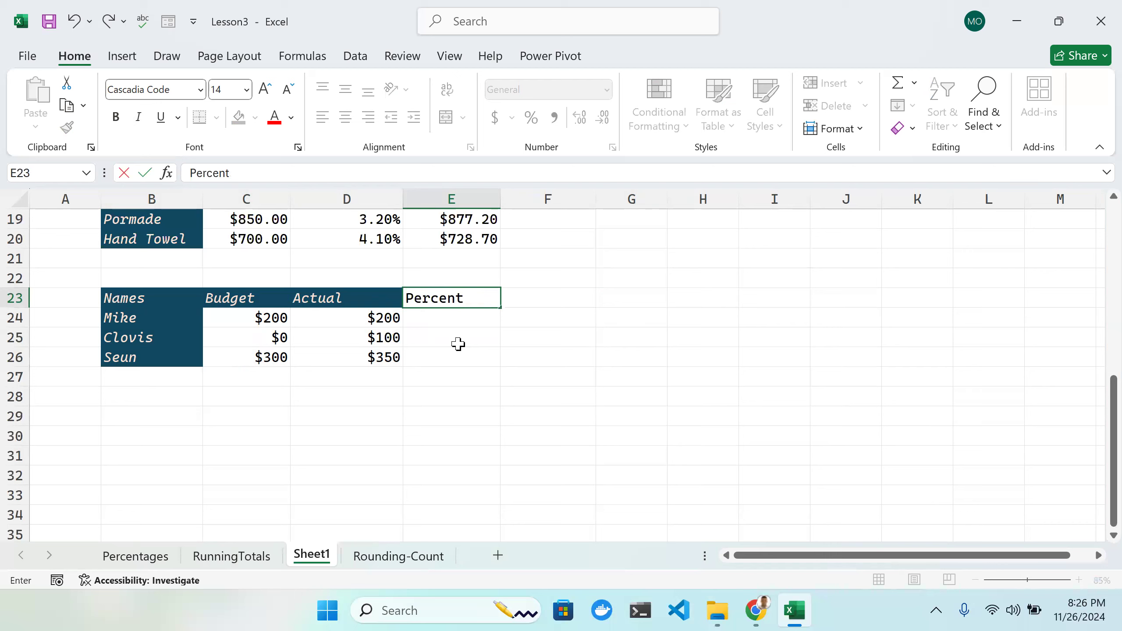
type("age")
key("Return")
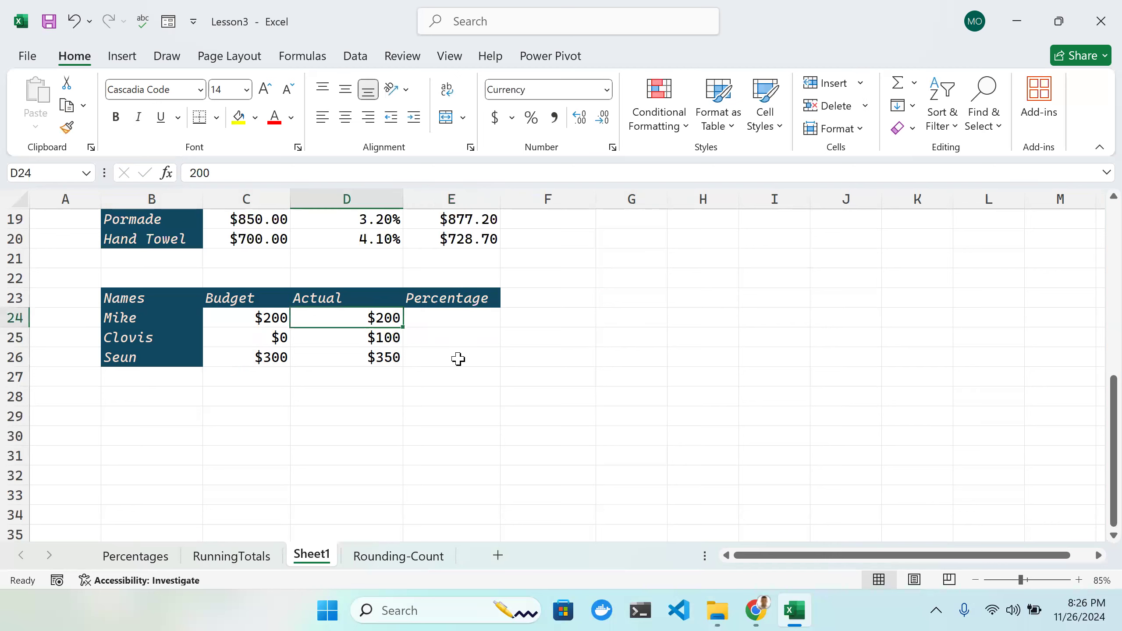
Step: Enter a formula in E24 that divides the actual amount in D24 by the budget in C24
left_click(284, 323)
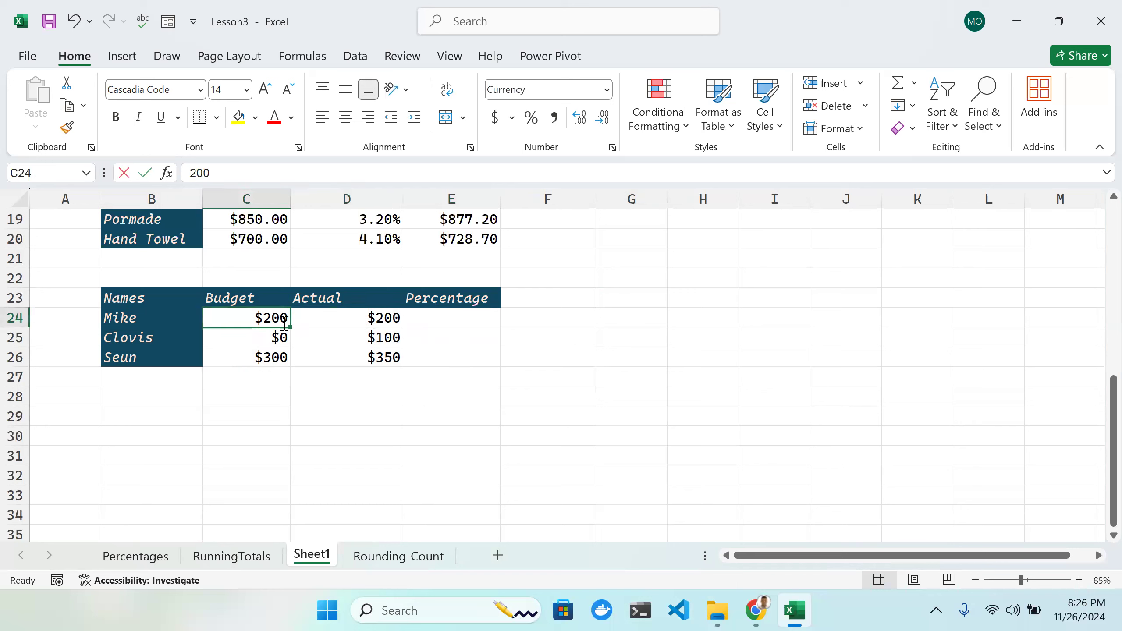
double_click(284, 324)
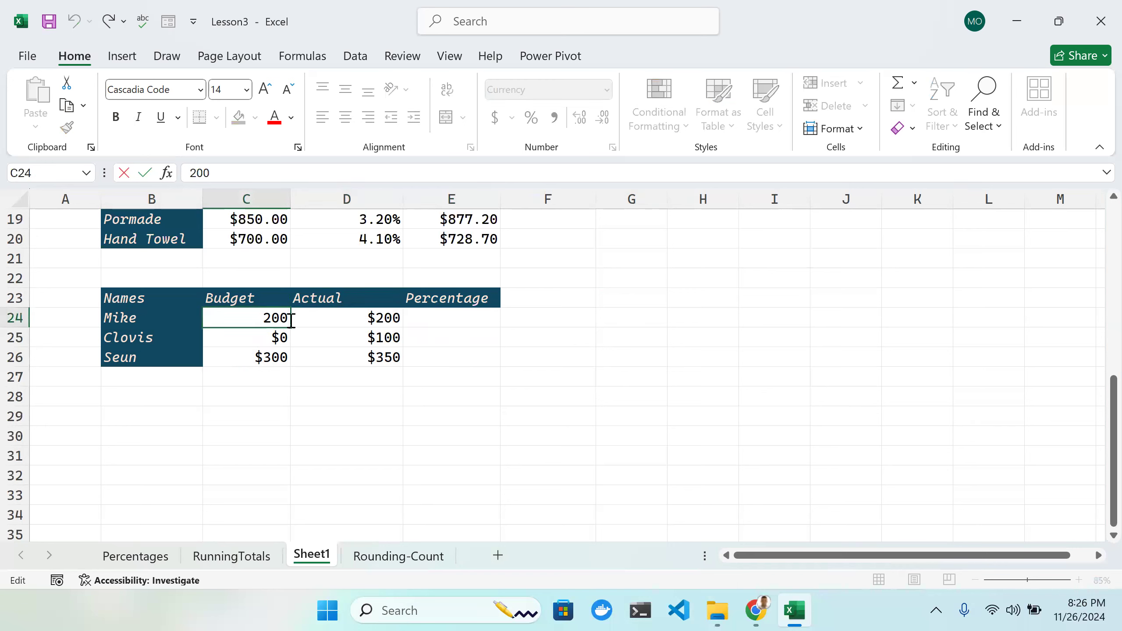
left_click(442, 318)
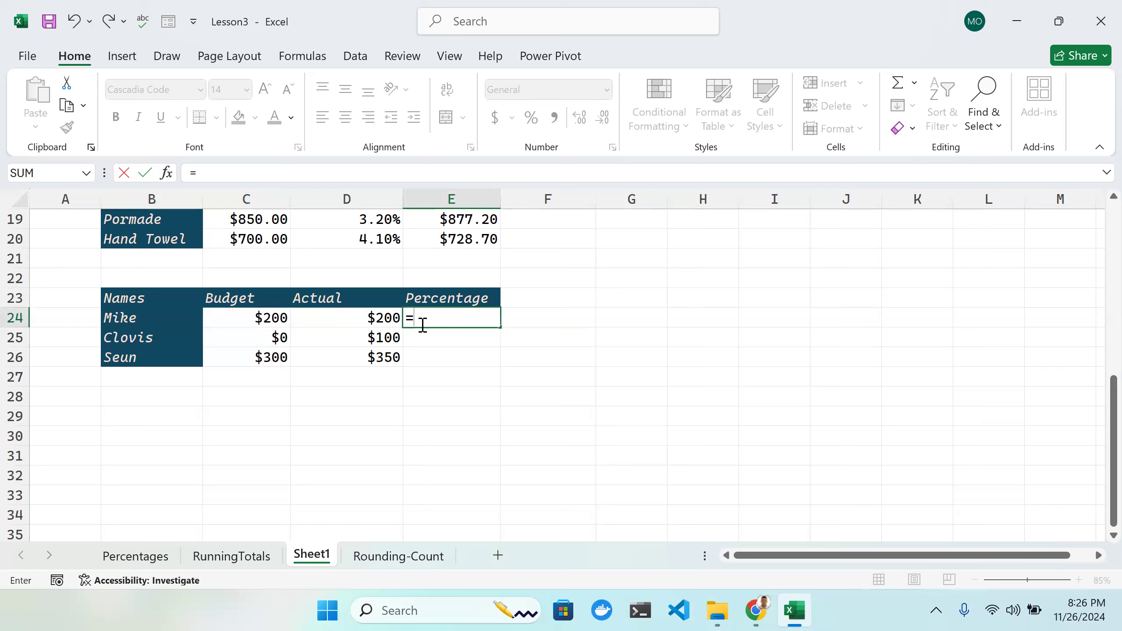
left_click(381, 320)
type("/")
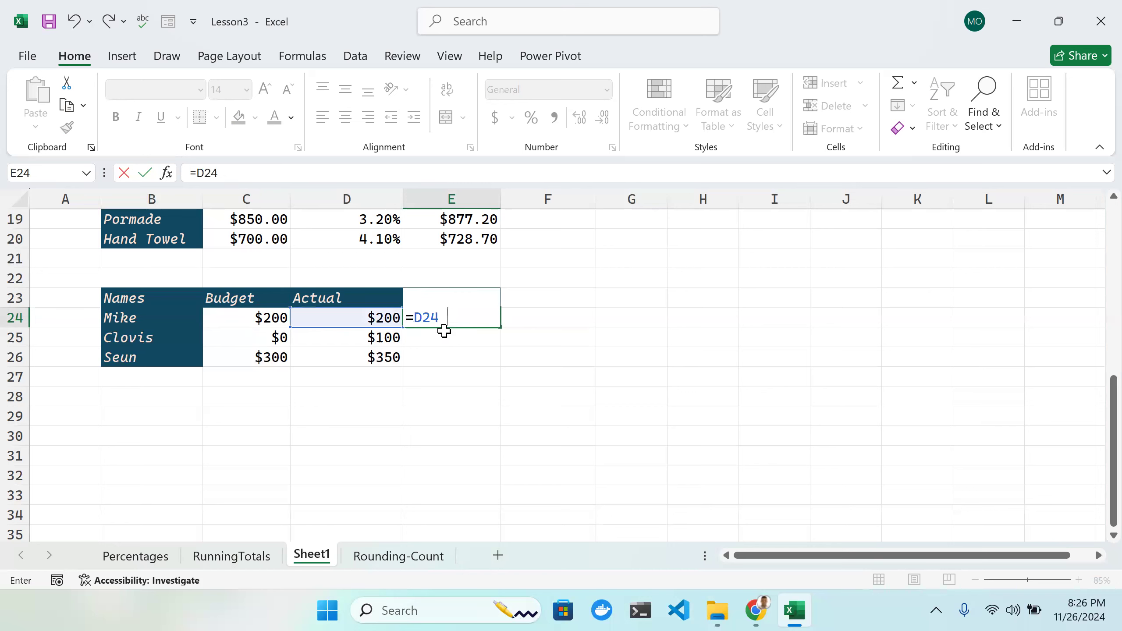
left_click(261, 319)
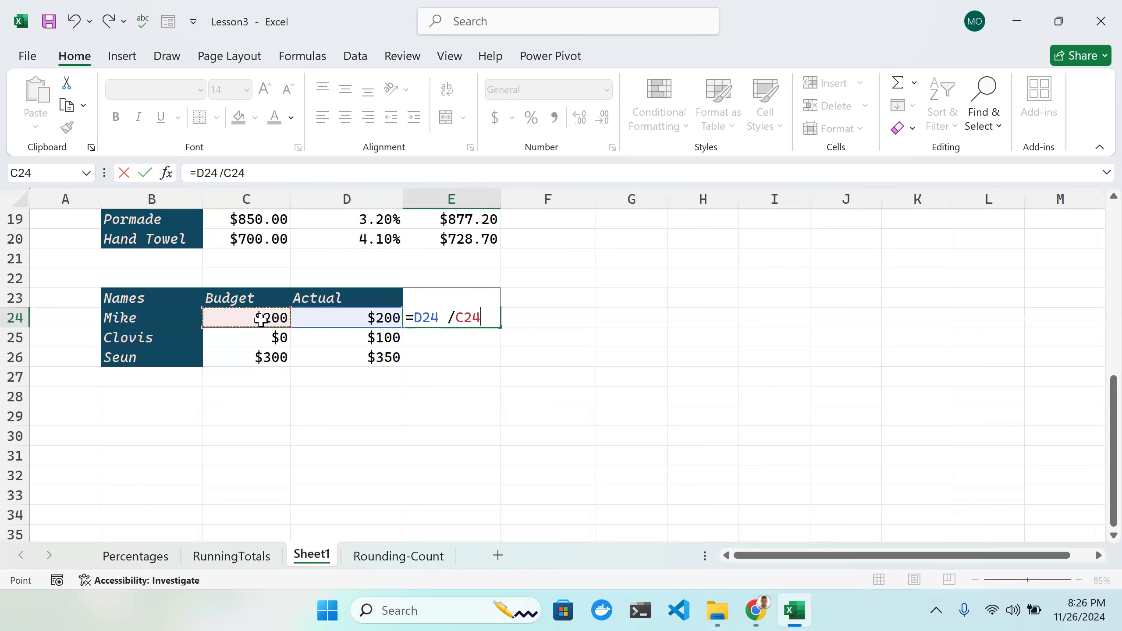
key("Return")
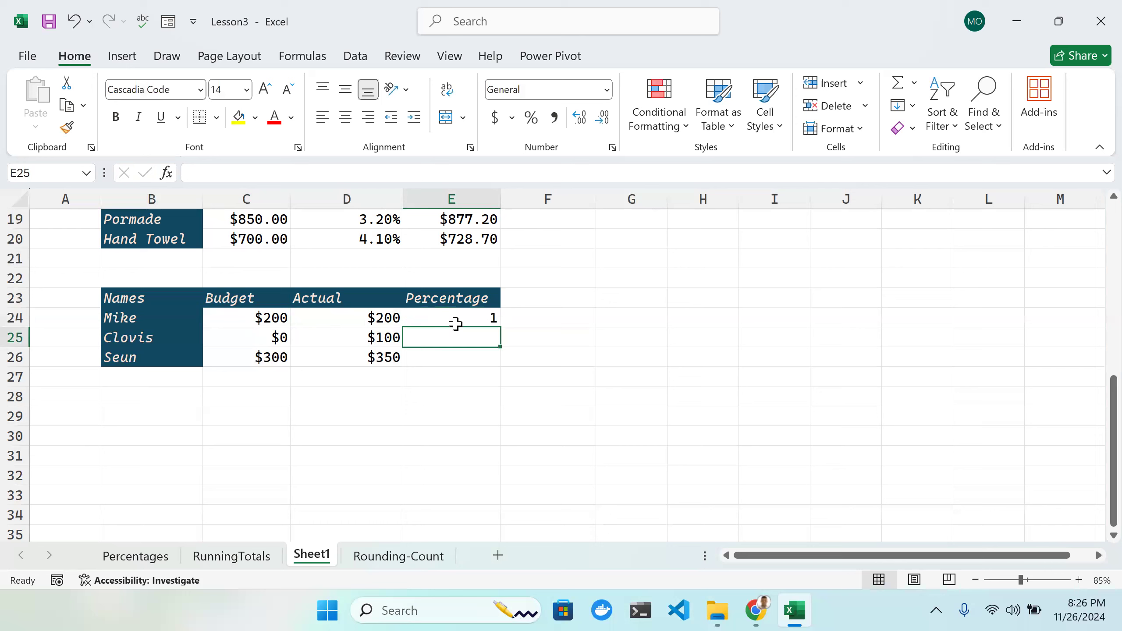
Step: Format the Percentage cells E24:E26 with the percent style
left_click_drag(461, 318, 458, 358)
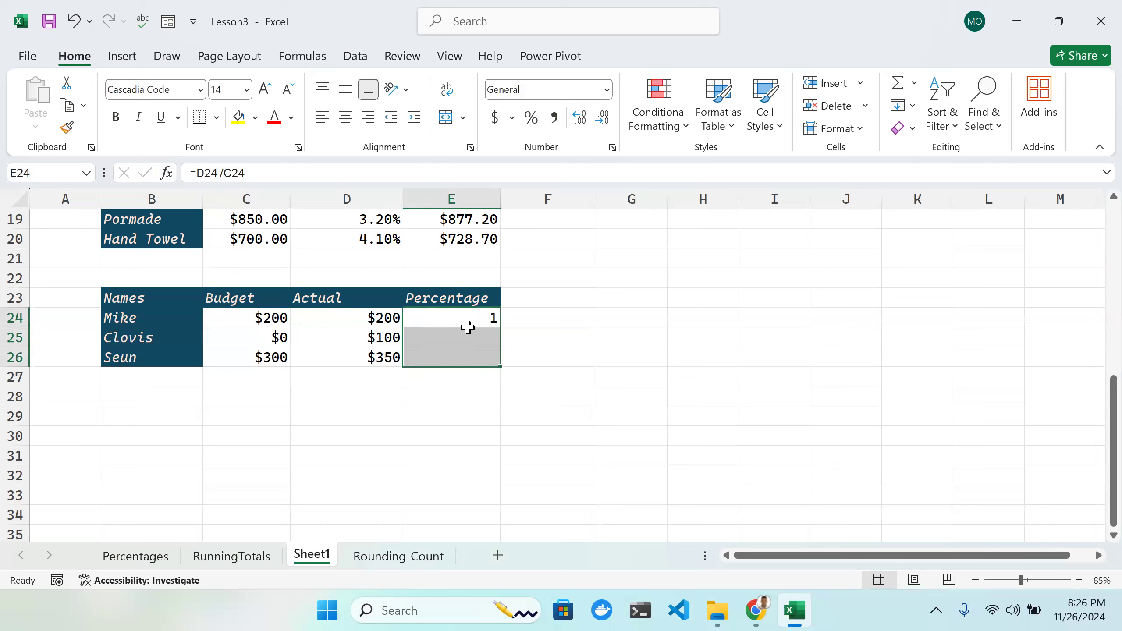
left_click(530, 117)
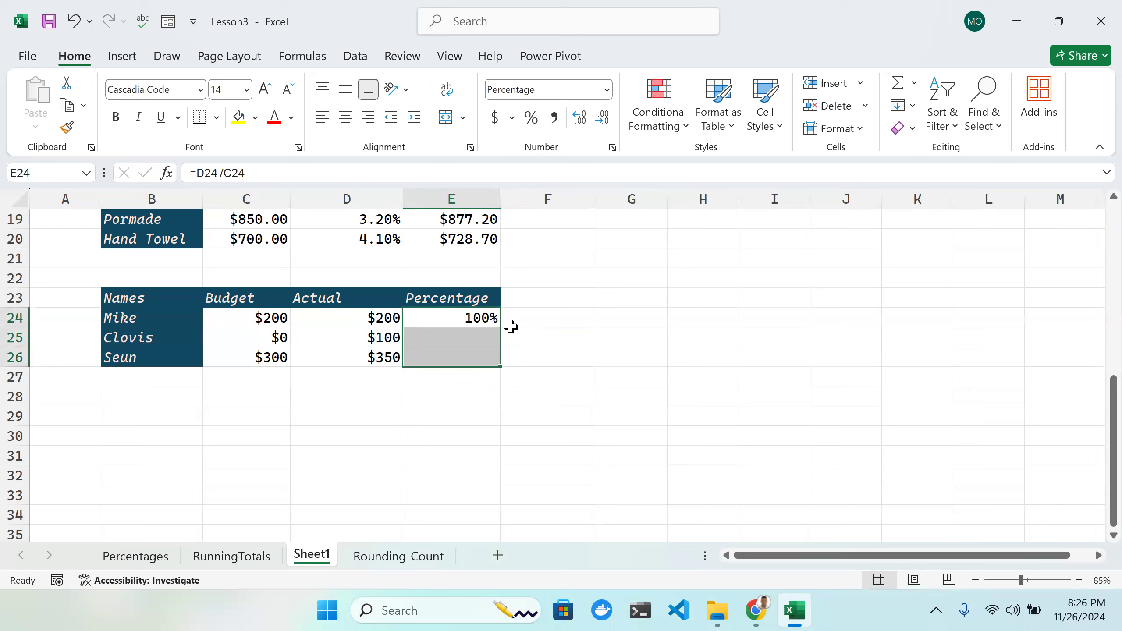
left_click(528, 316)
Step: Fill the division formula from E24 down through E26
left_click(484, 319)
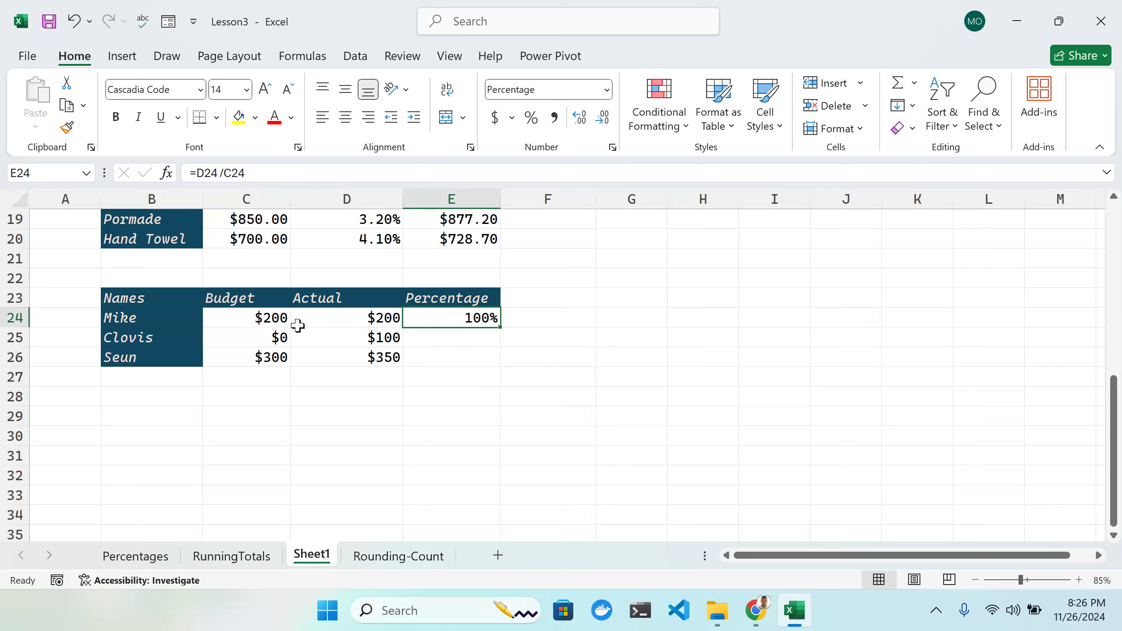
left_click(422, 343)
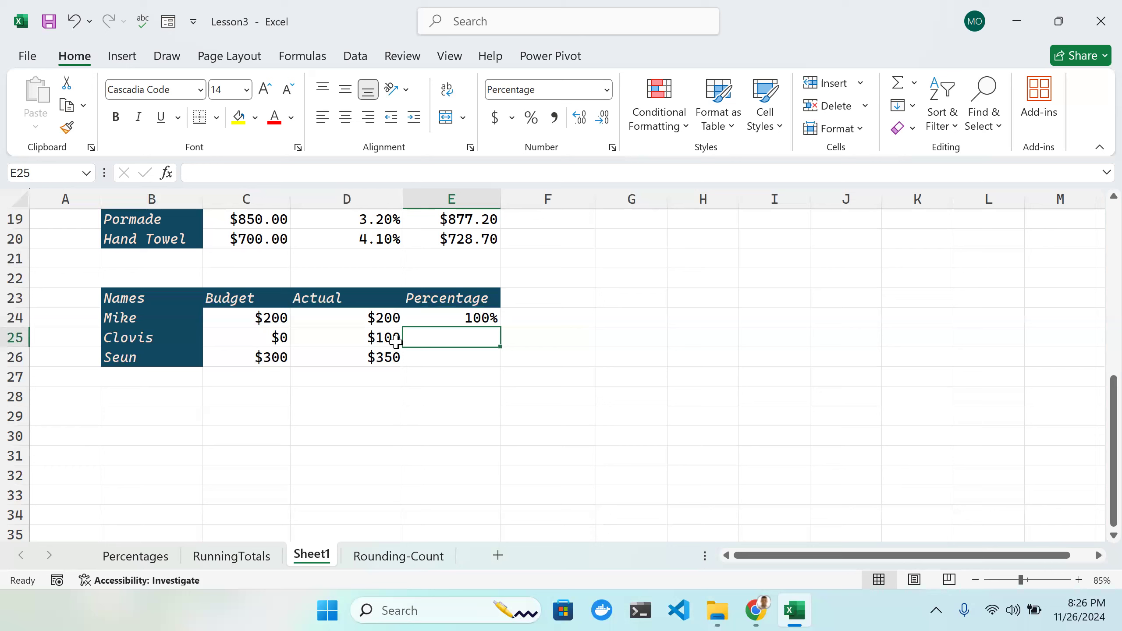
left_click(475, 316)
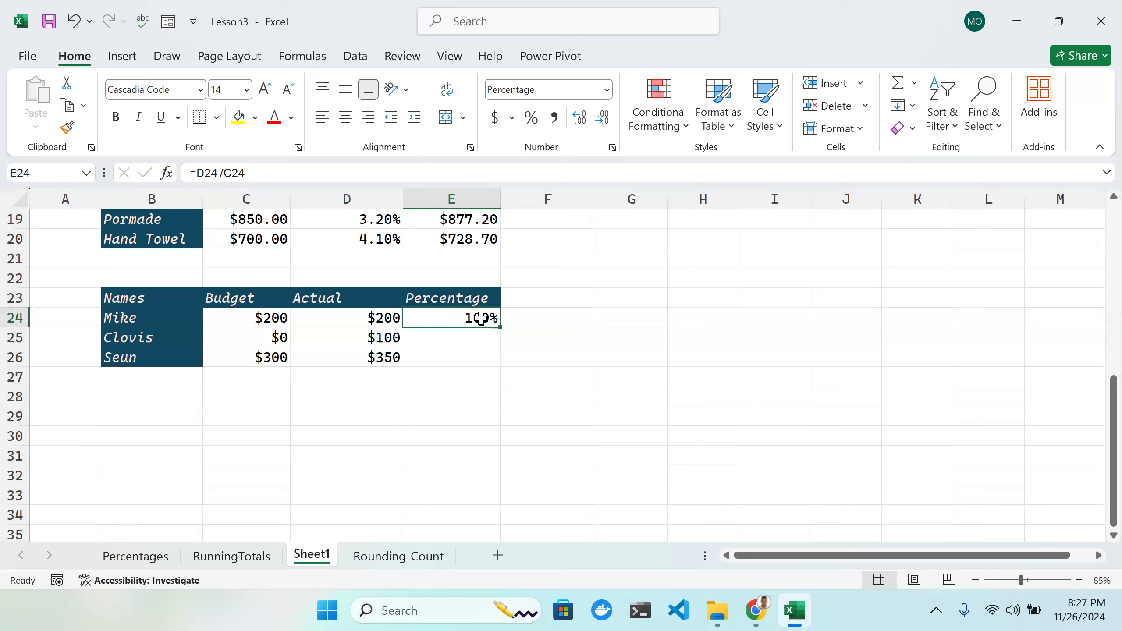
left_click_drag(500, 327, 499, 360)
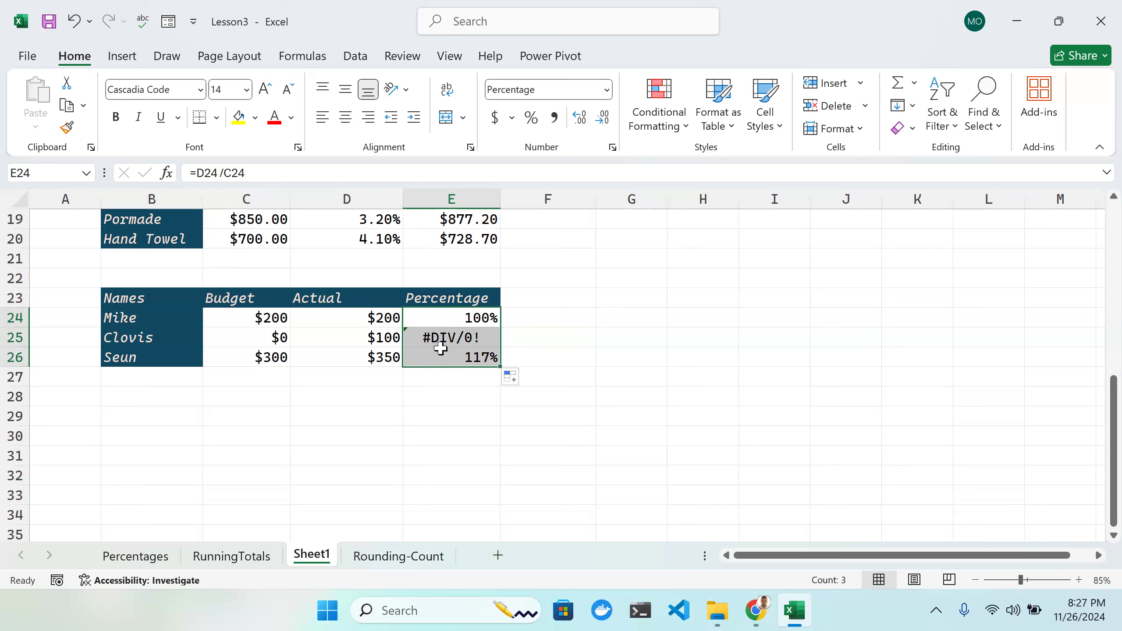
Step: Inspect the formula and cell references in E25, then leave it as is
left_click(474, 339)
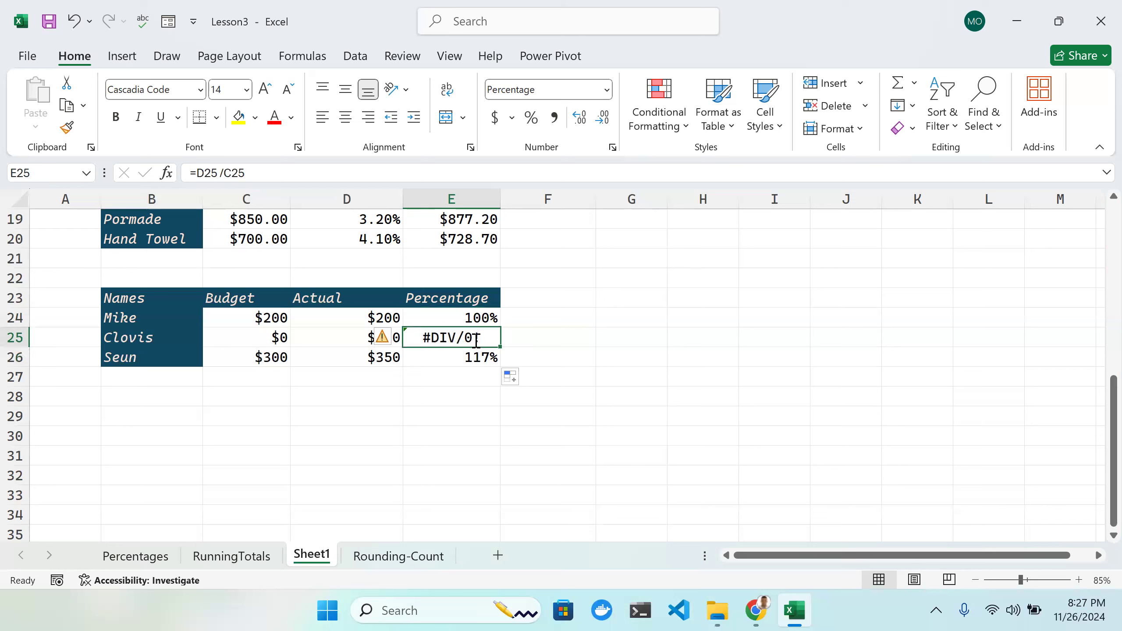
double_click(475, 339)
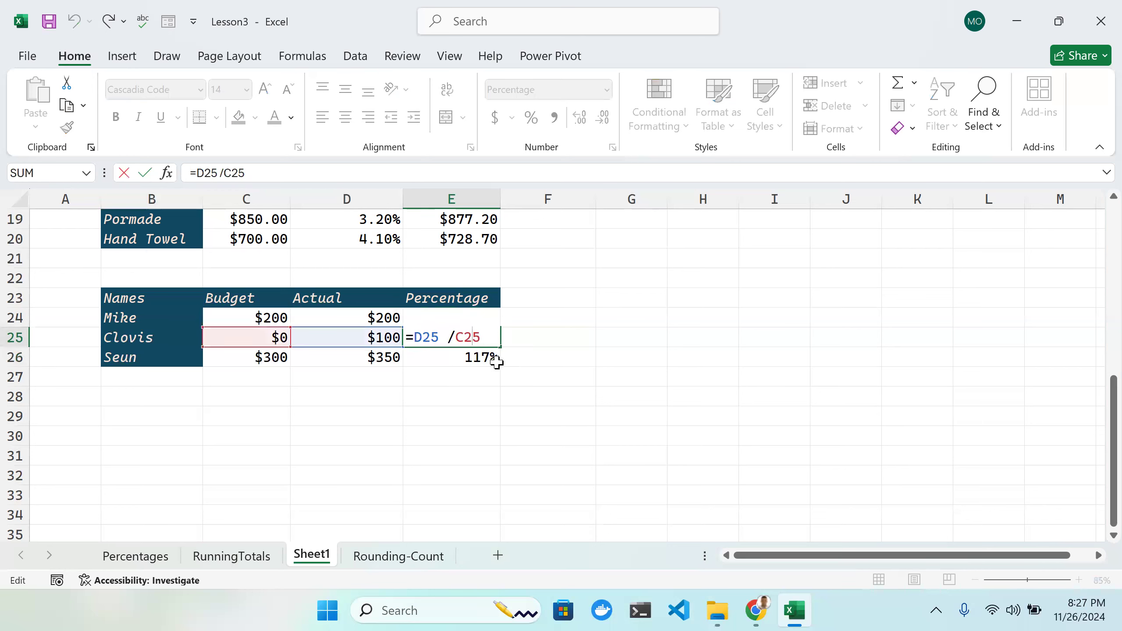
key("Return")
Step: Enter an IF formula in F24 that returns 0 when C24 equals 0 and otherwise divides D24 by C24
left_click(549, 337)
double_click(550, 319)
type("=")
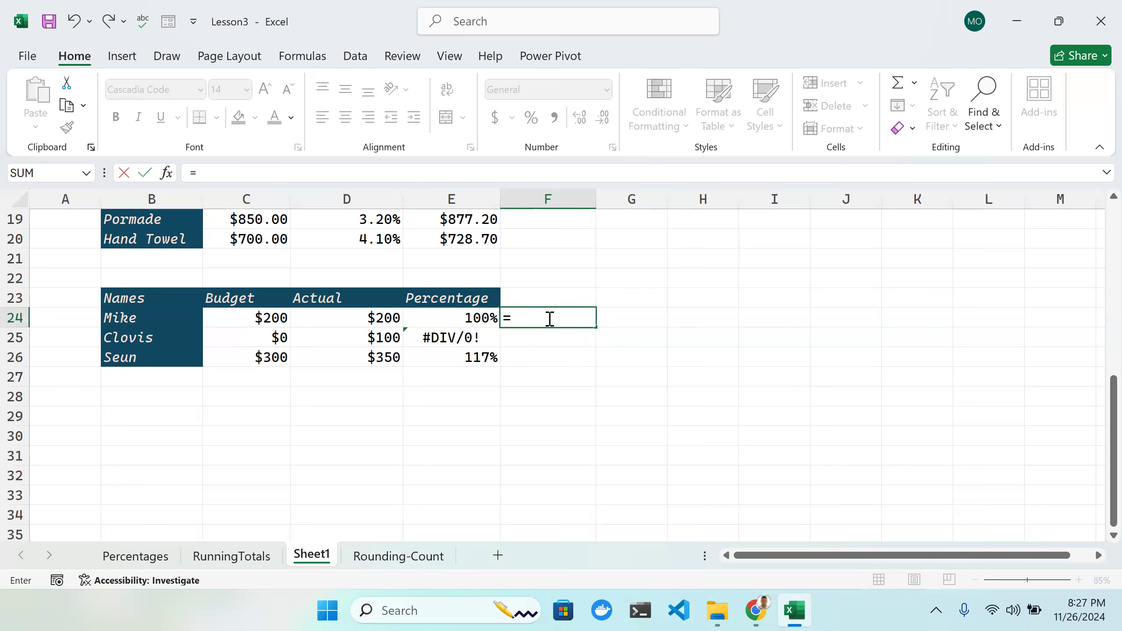
type("IF(")
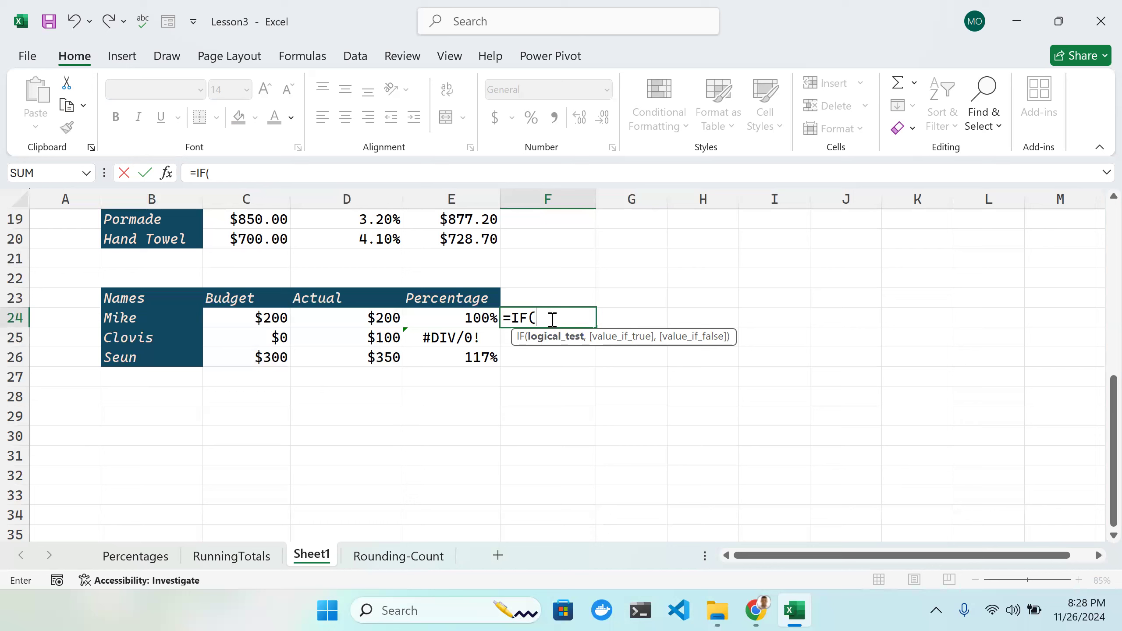
left_click(270, 318)
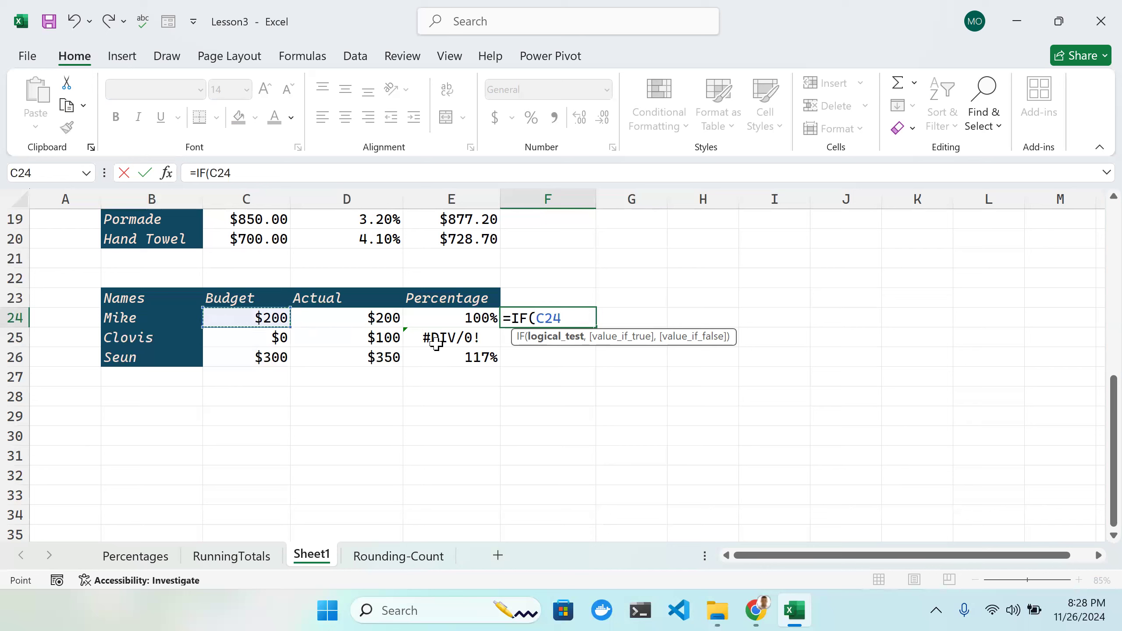
type("=")
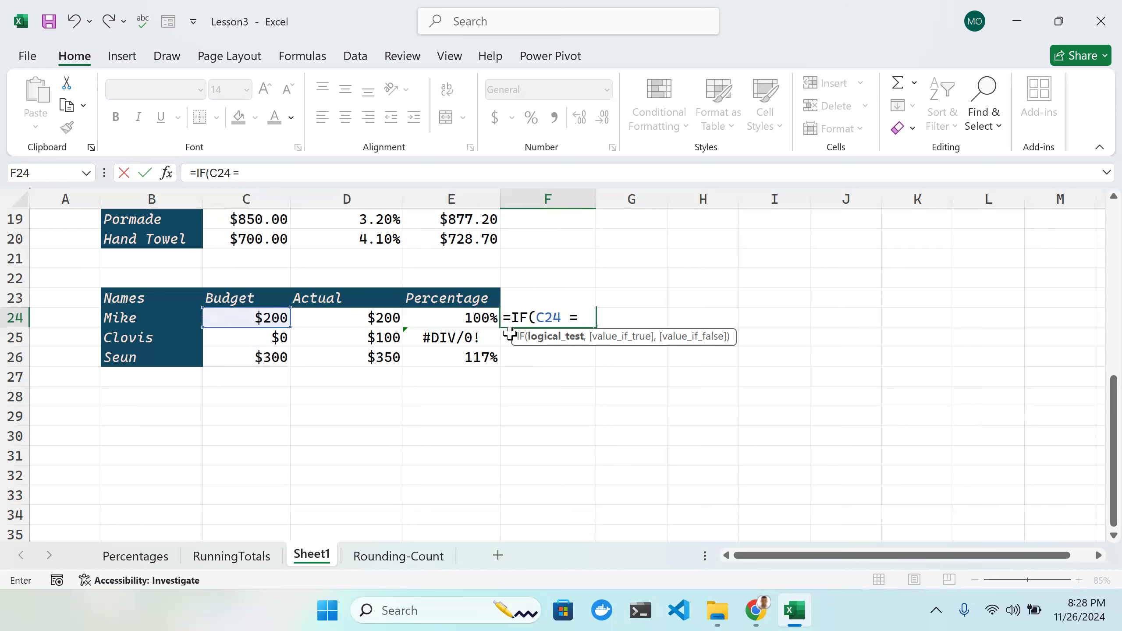
type(" 0,")
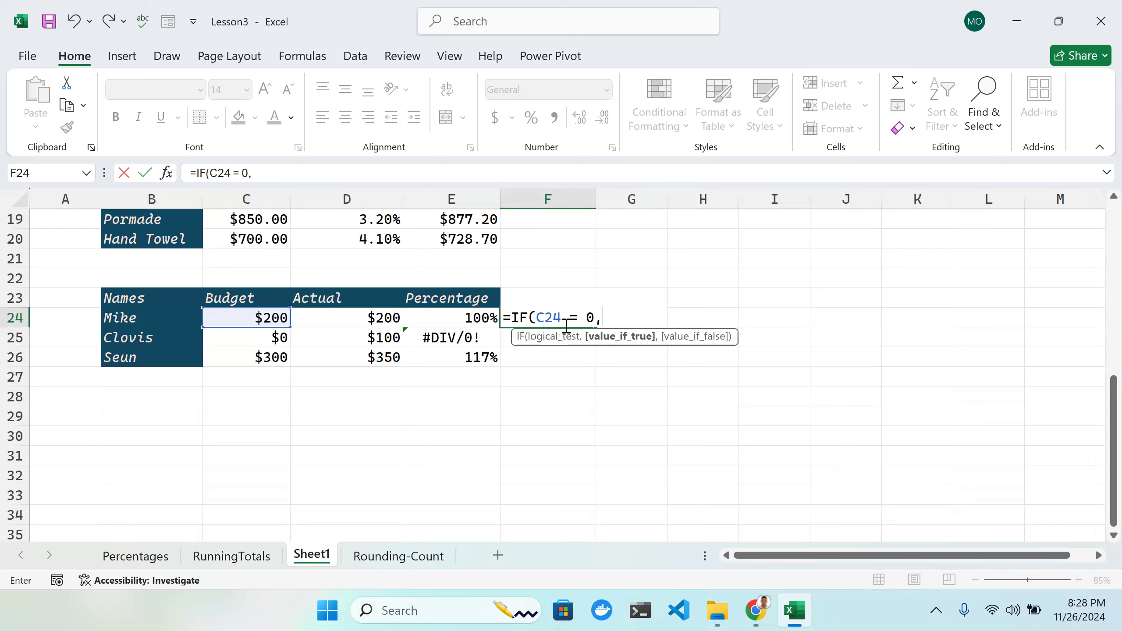
type("0,")
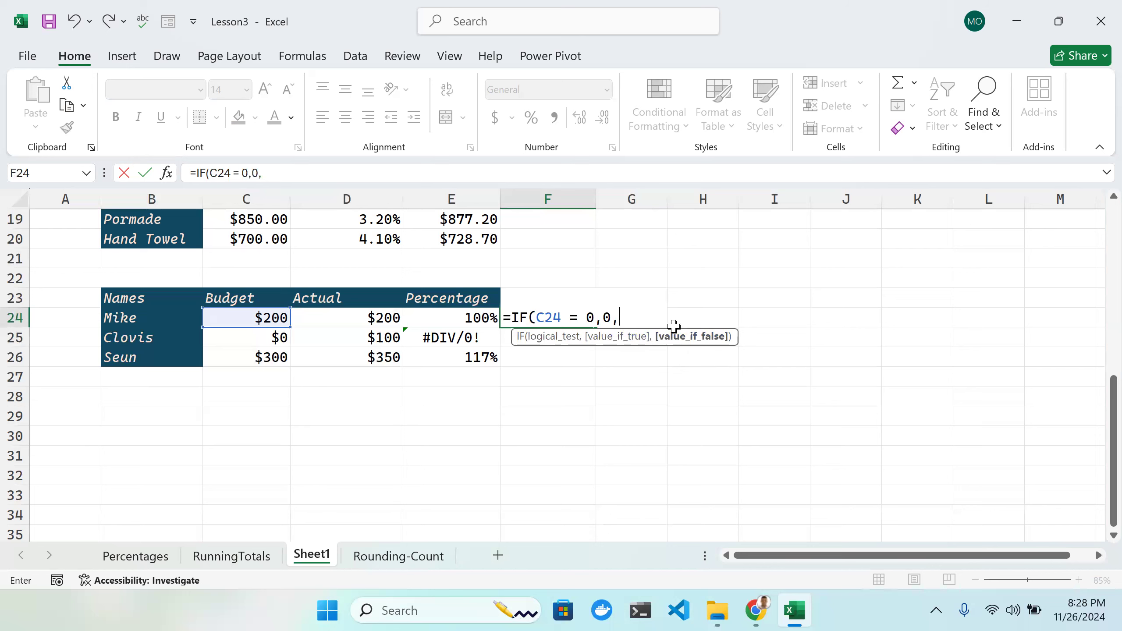
left_click(375, 318)
type("/")
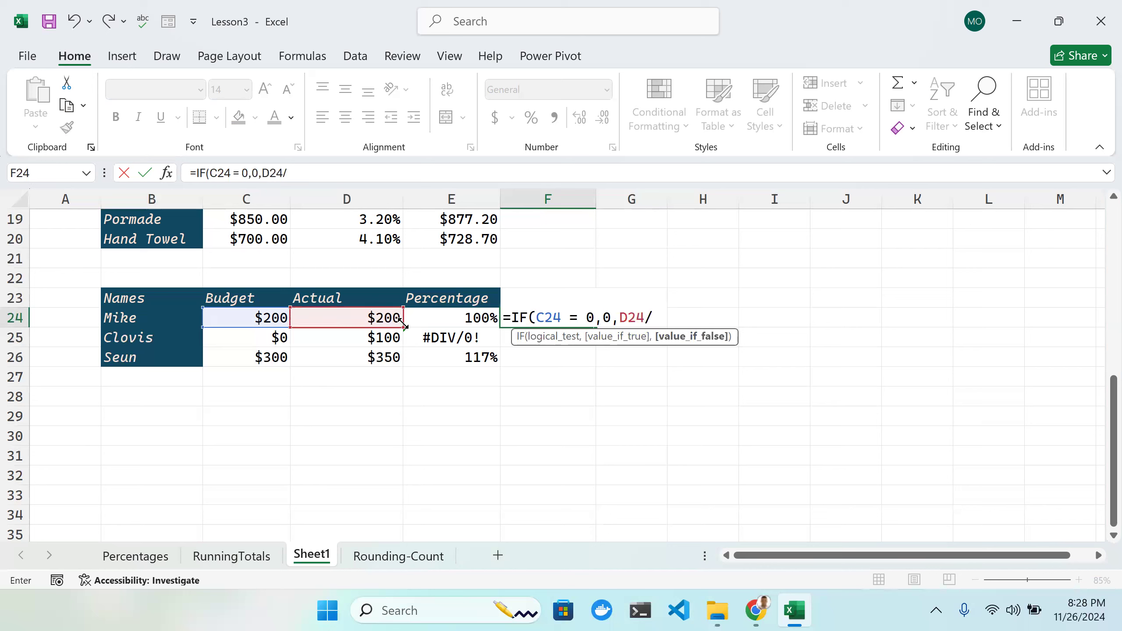
left_click(274, 319)
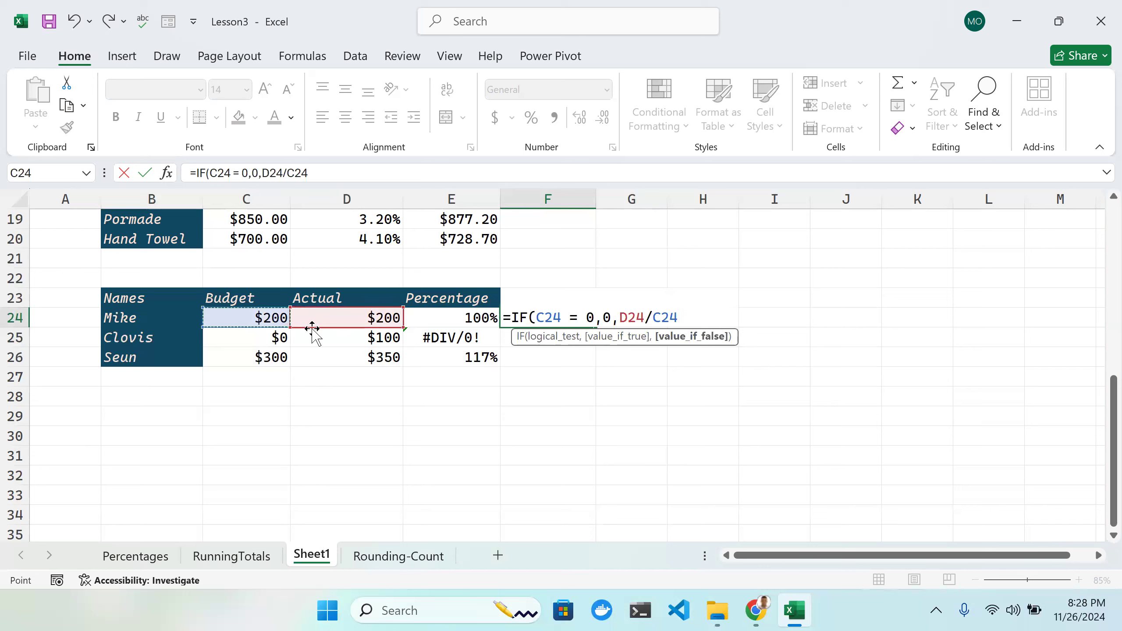
type(")")
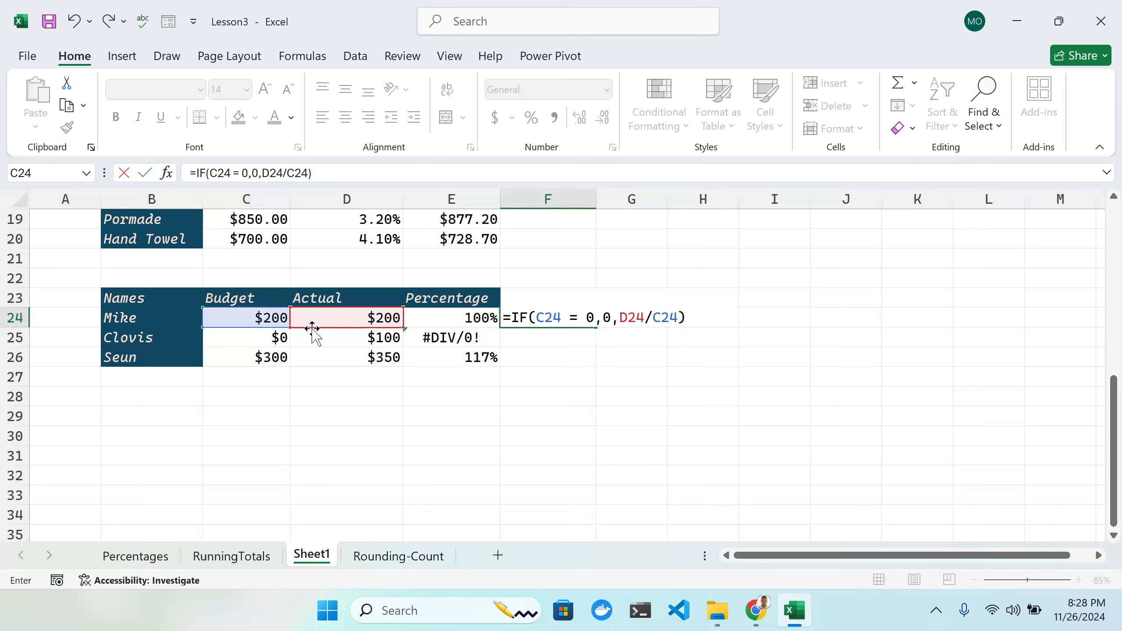
key("Return")
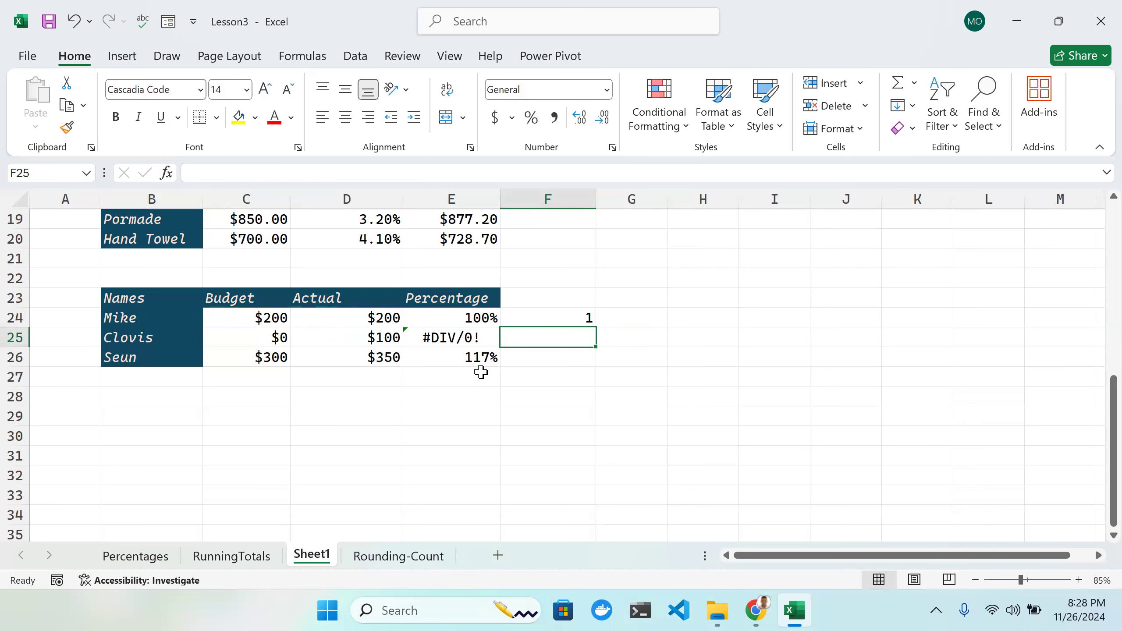
Step: Format F24:F26 with the percent style and fill the IF formula from F24 down through F26
left_click_drag(534, 314, 543, 362)
left_click(534, 126)
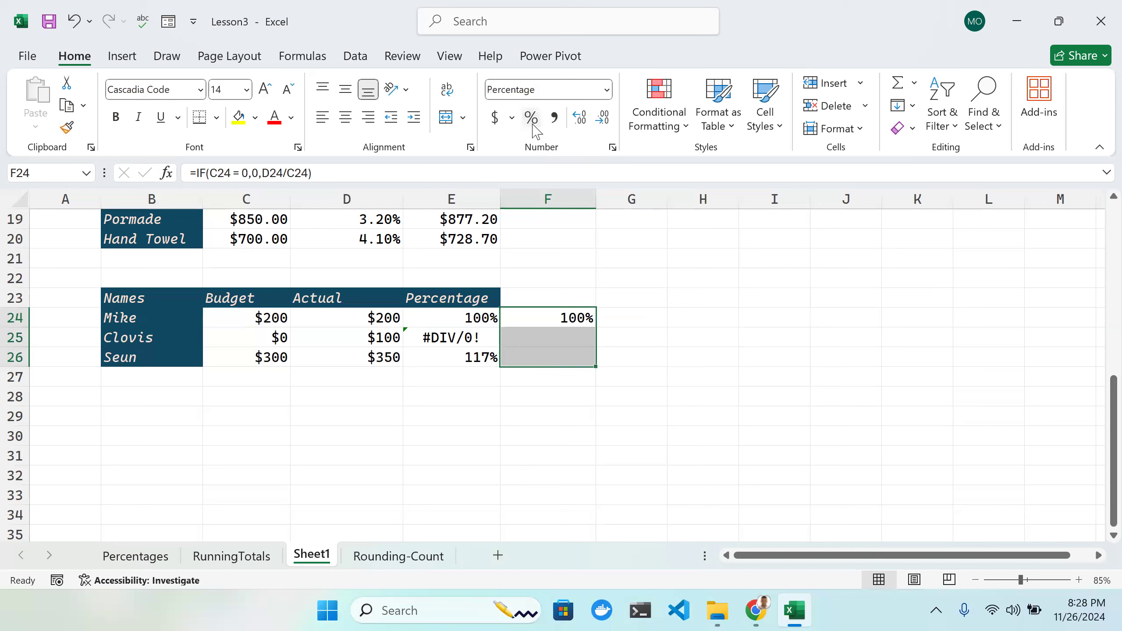
left_click(583, 319)
left_click_drag(596, 327, 596, 364)
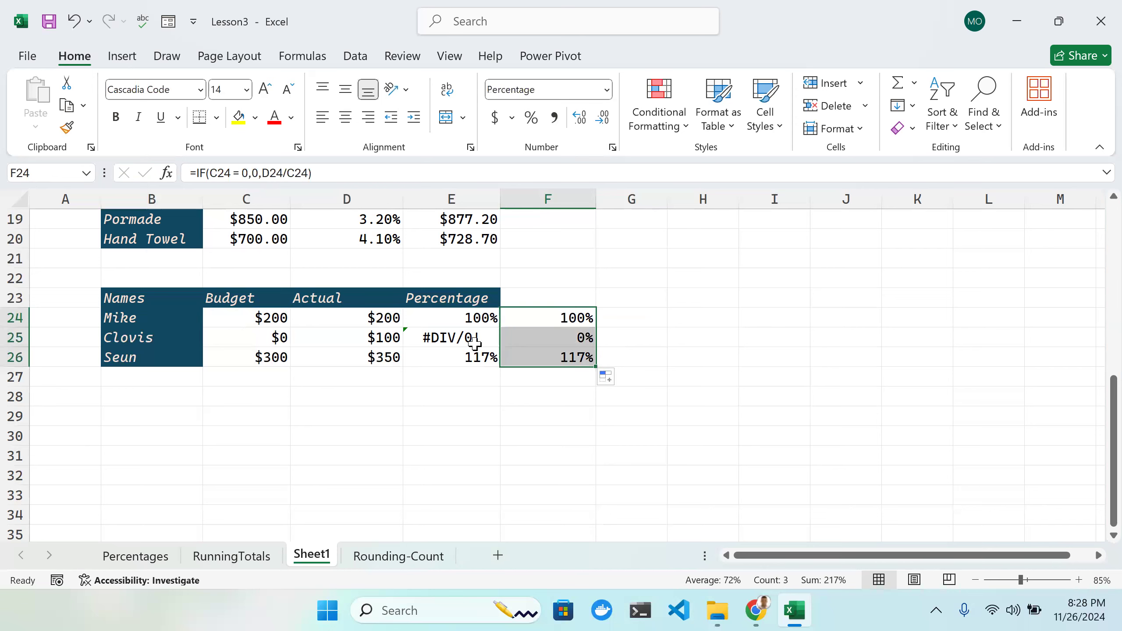
left_click(568, 341)
double_click(570, 339)
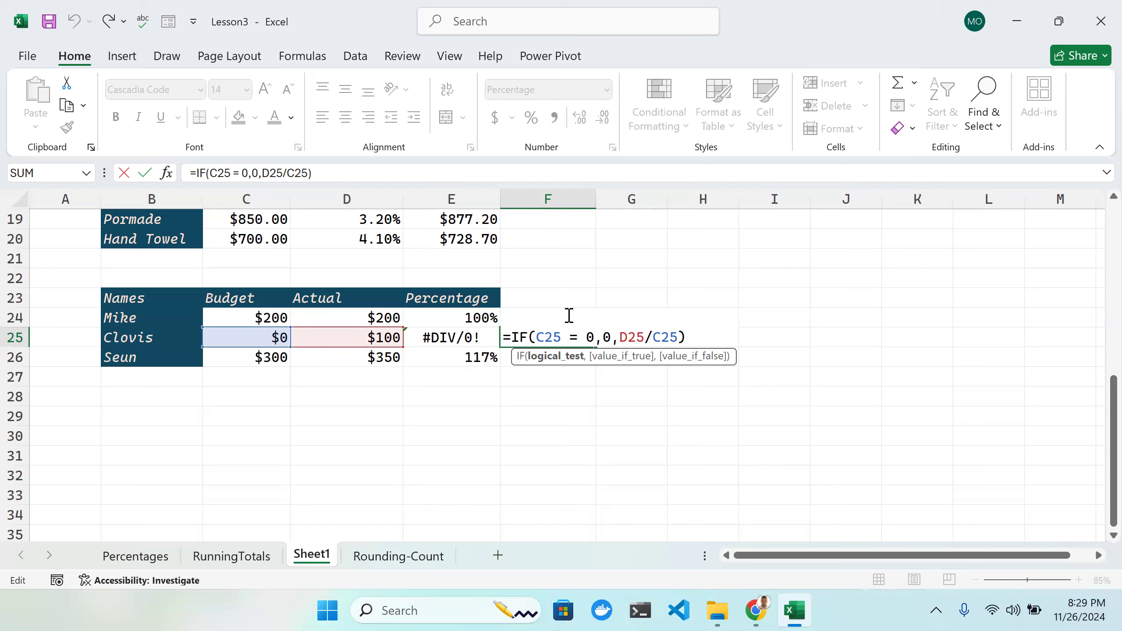
left_click(580, 302)
key("F2")
key("Right")
key("Right")
left_click(484, 318)
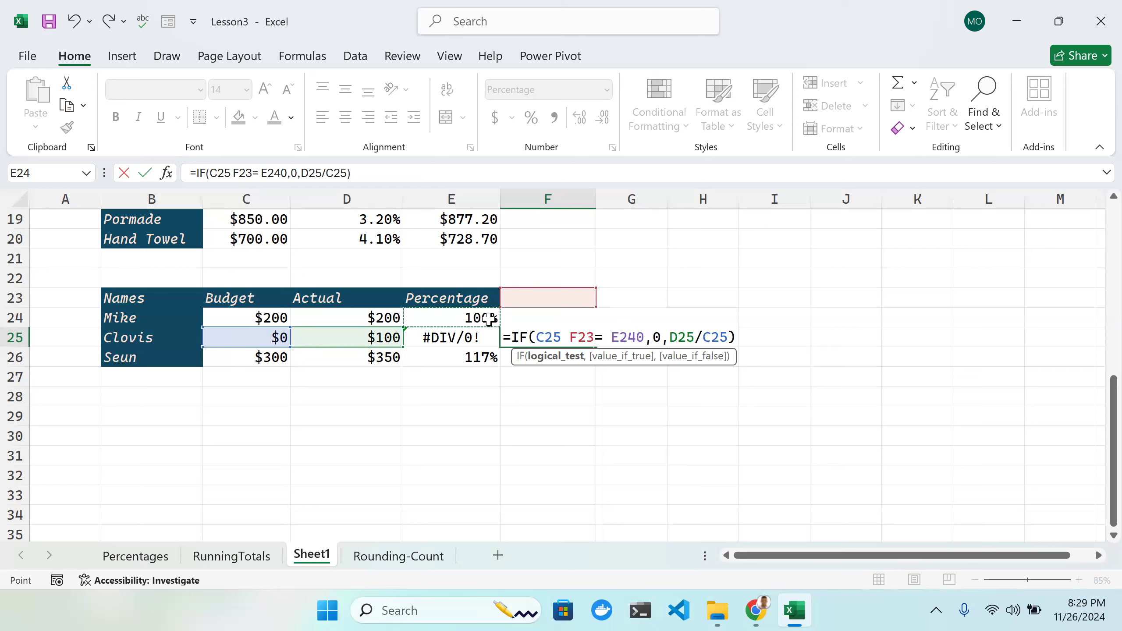
left_click(468, 335)
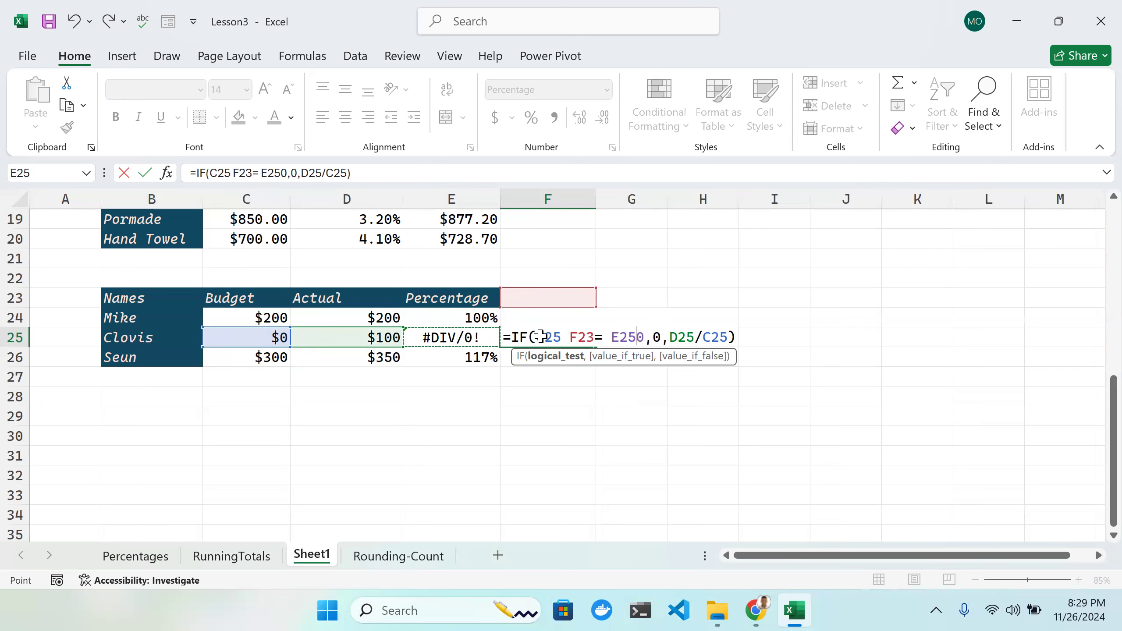
key("Return")
Step: Replace the value-if-true 0 in F24's IF formula with the text "cannot divid by zero"
left_click(568, 318)
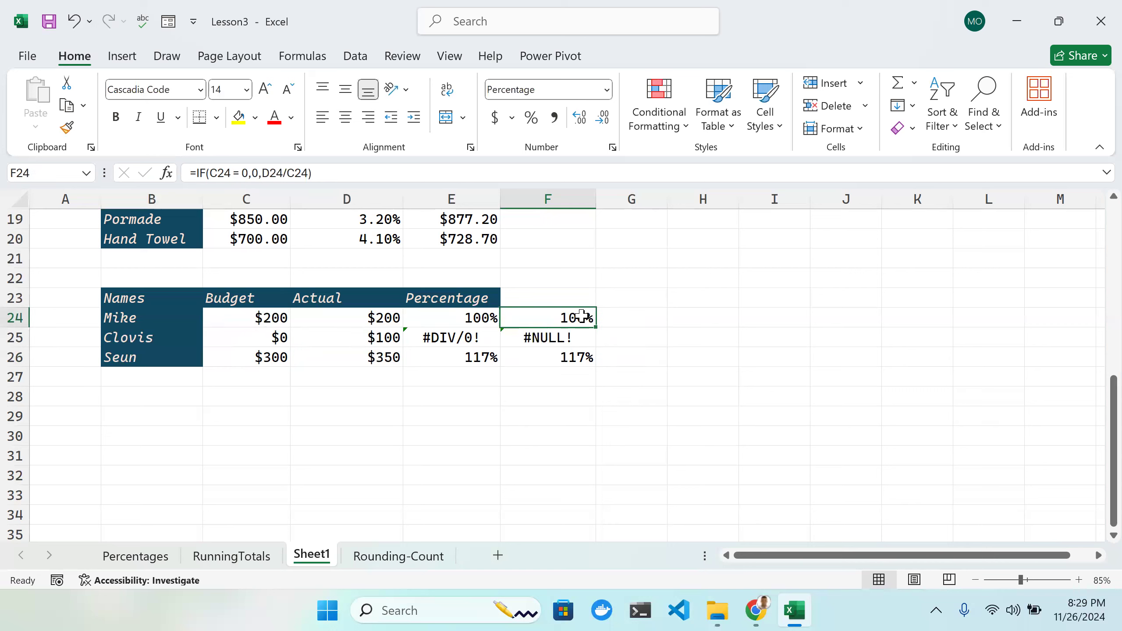
double_click(580, 315)
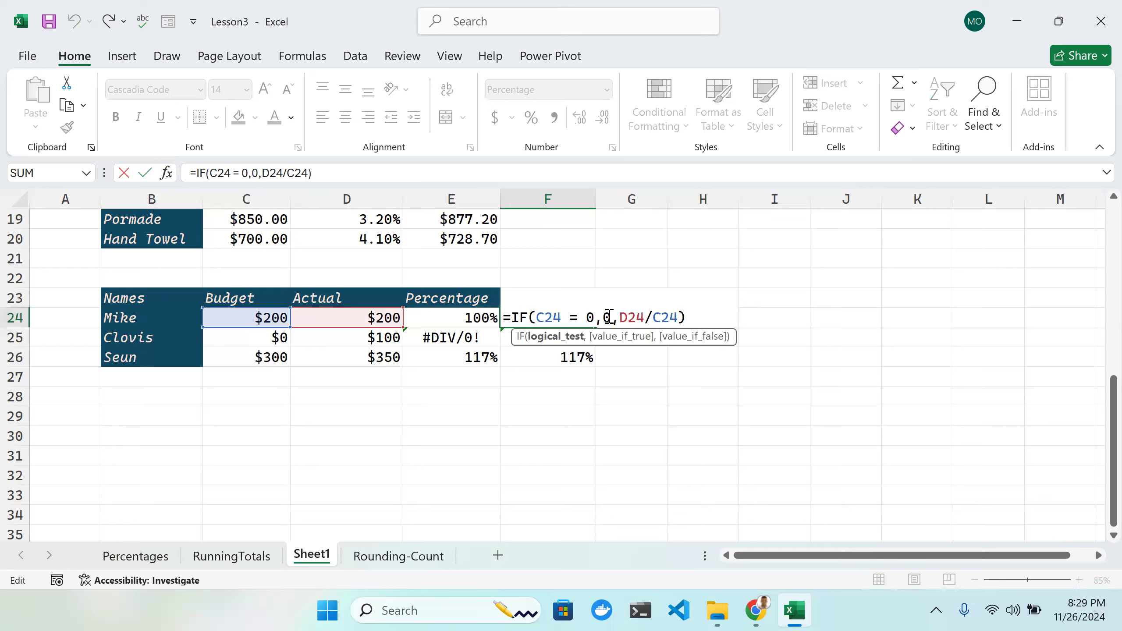
double_click(605, 317)
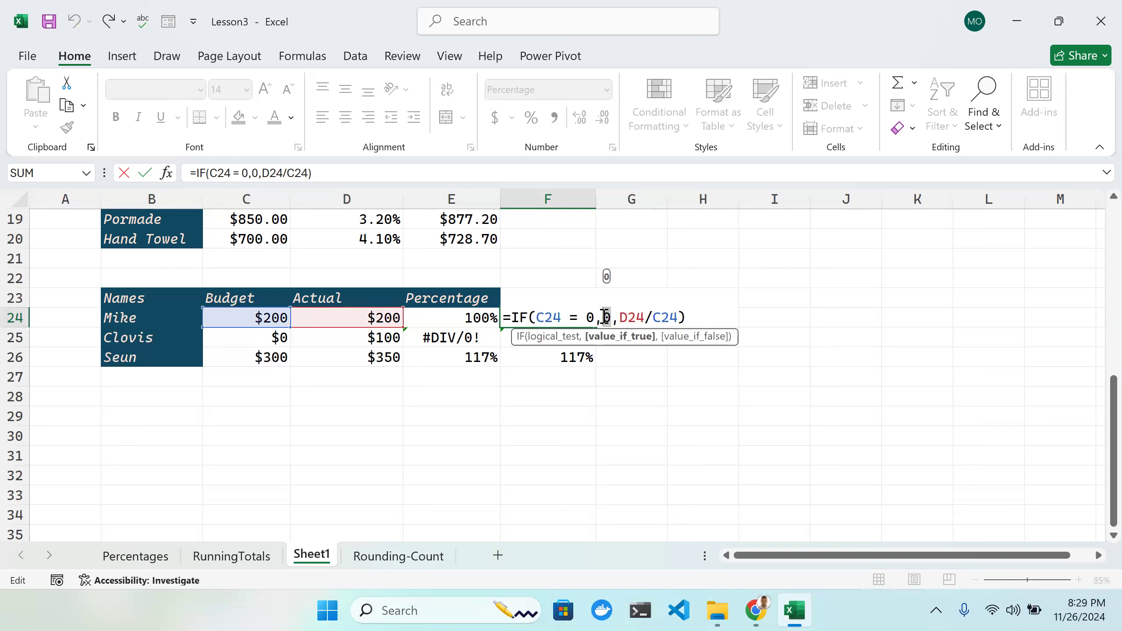
type("\"")
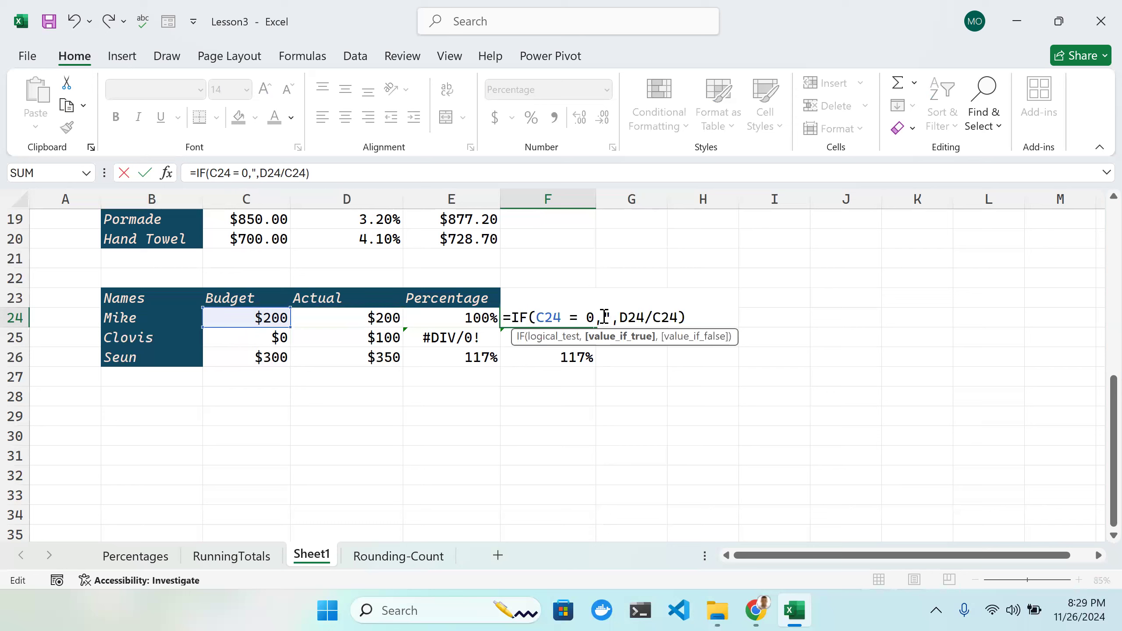
type("cannot dive")
key("BackSpace")
type("d by ")
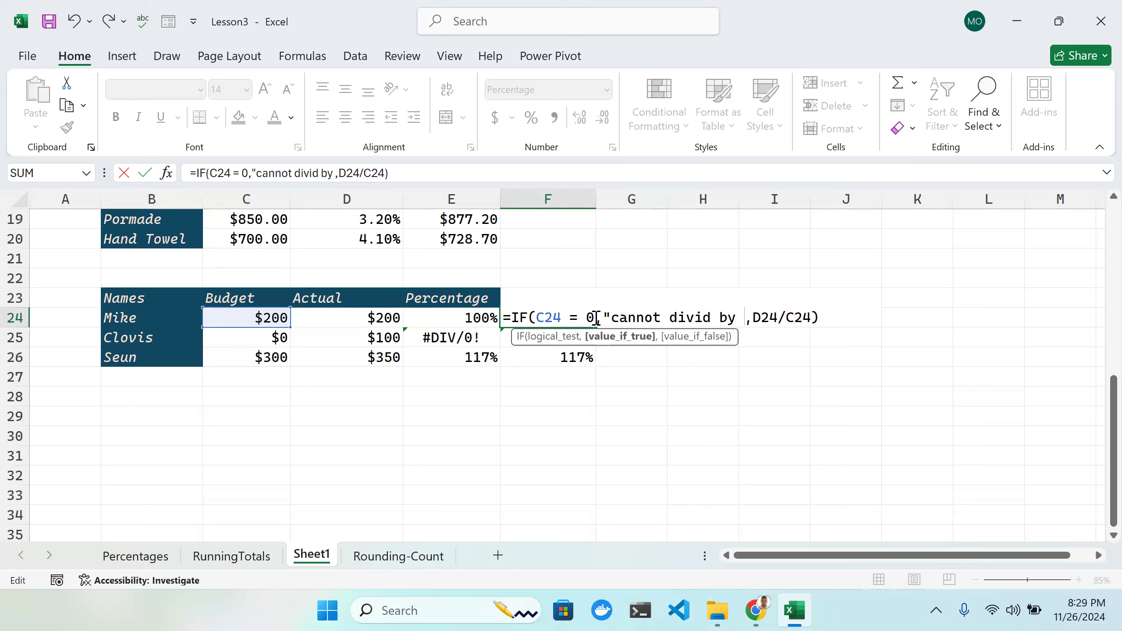
type("zero")
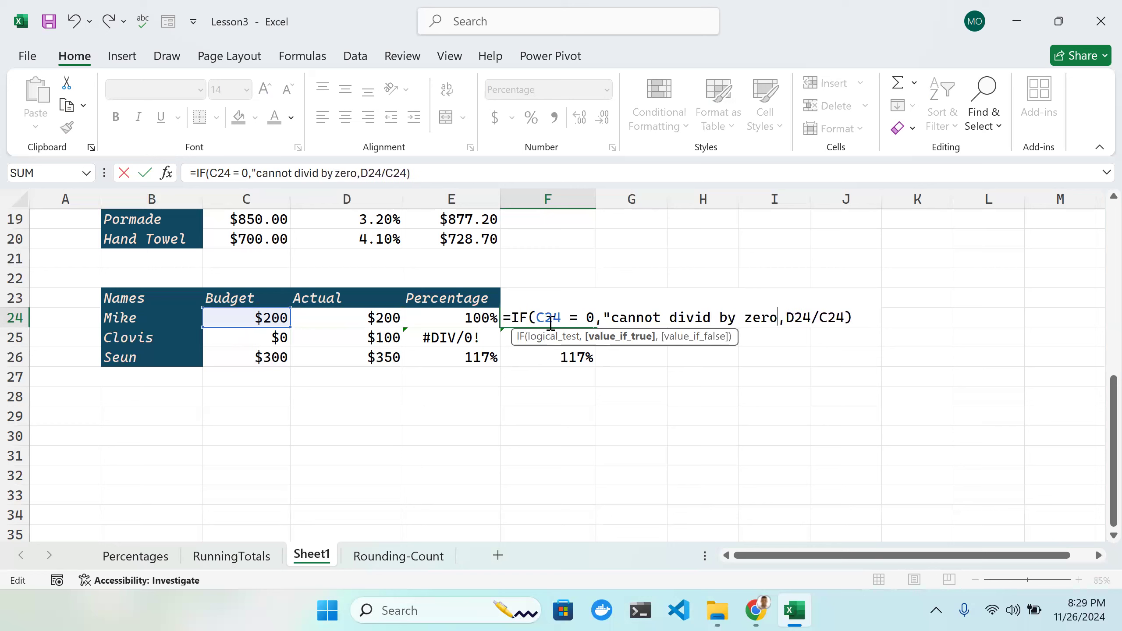
type("\"")
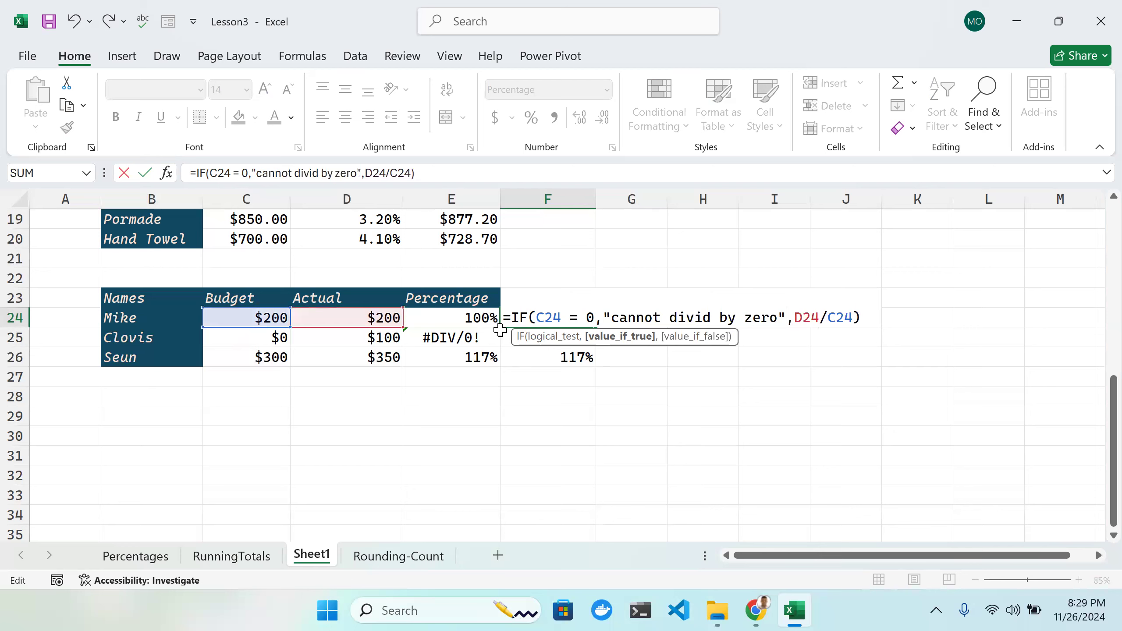
key("Return")
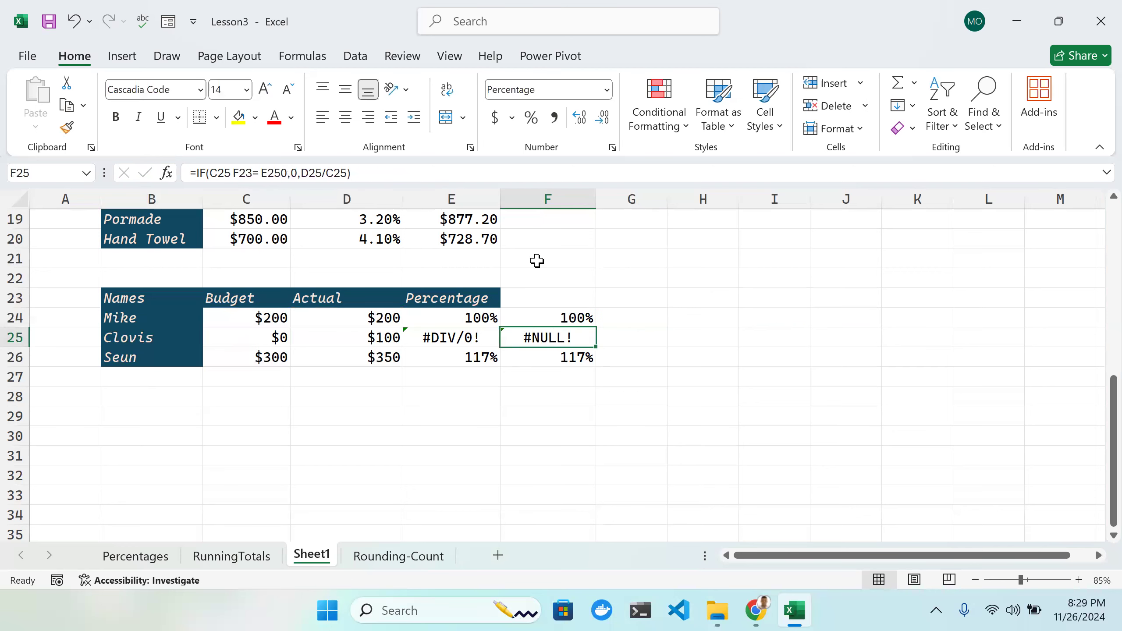
Step: Fill the updated IF formula from F24 down through F26 and autofit column F to its contents
left_click(566, 318)
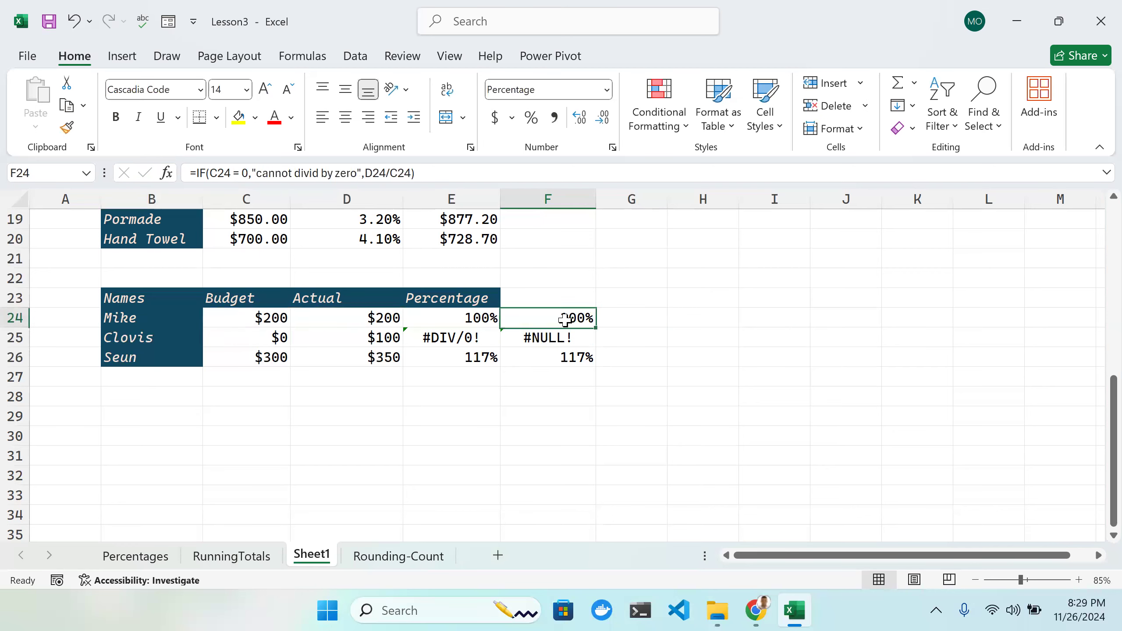
double_click(596, 202)
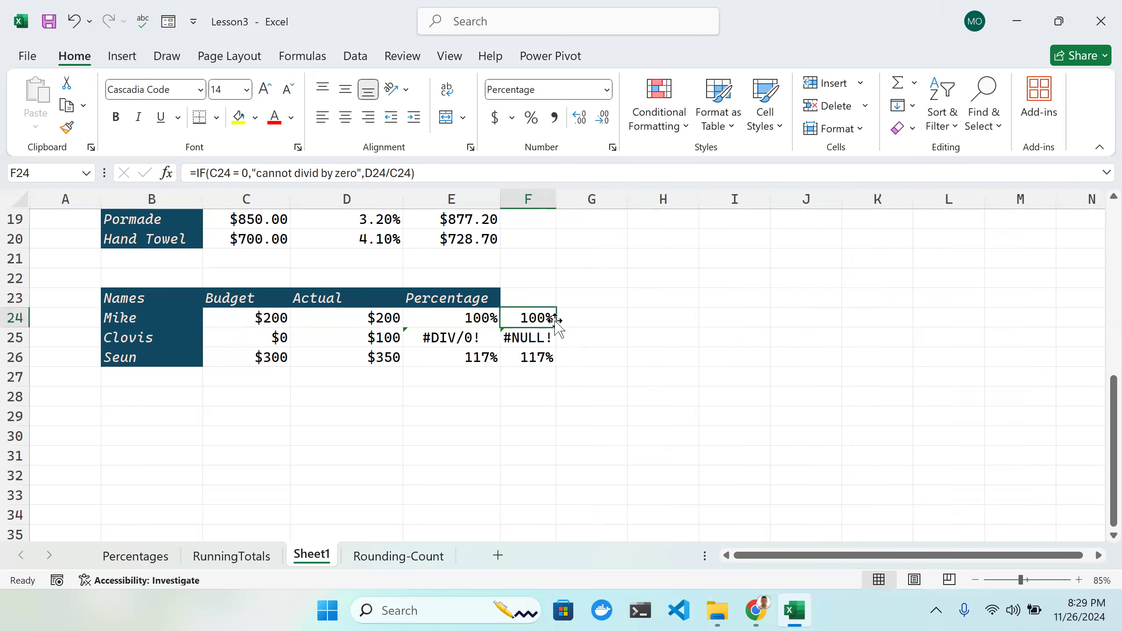
left_click_drag(556, 328, 560, 366)
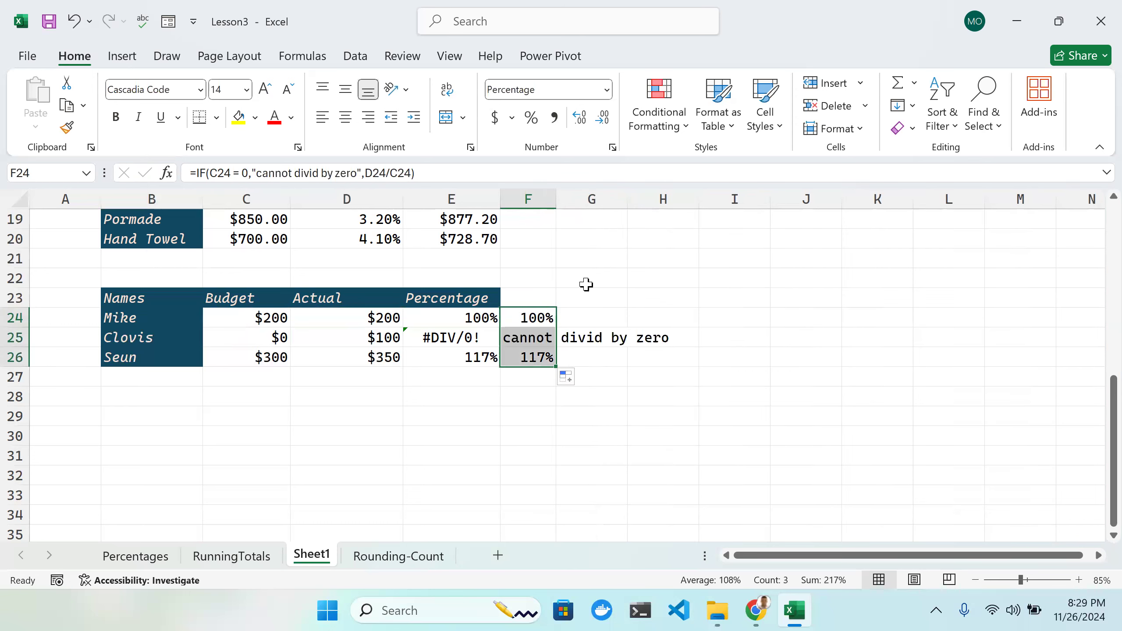
double_click(555, 199)
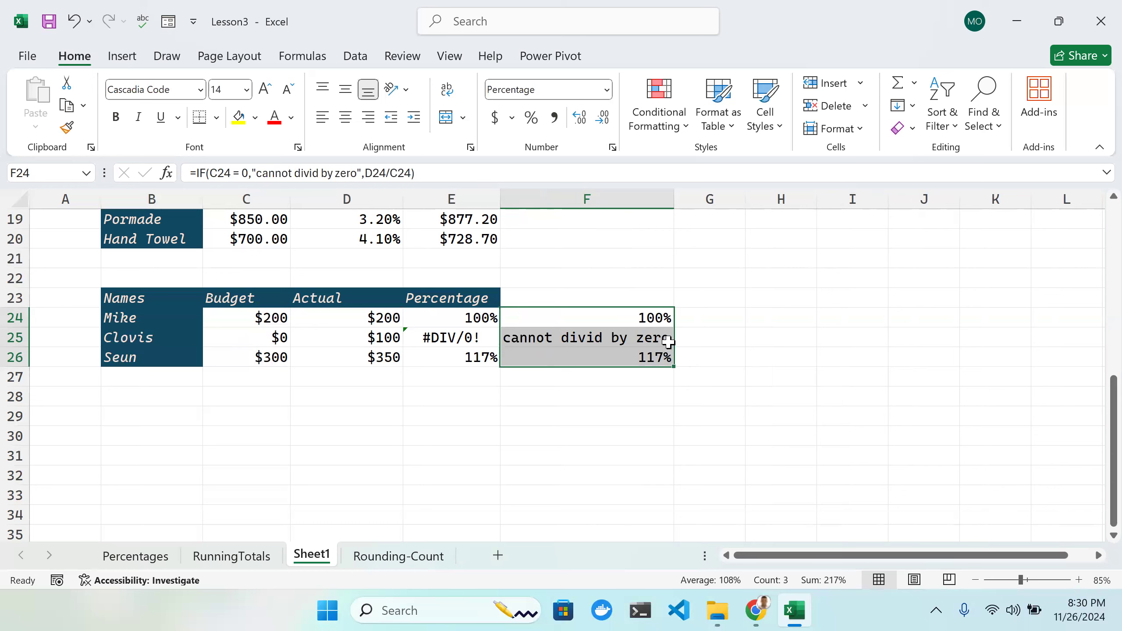
Step: Review the IF formula in F24 and compare it with the plain division formula in E24
double_click(658, 319)
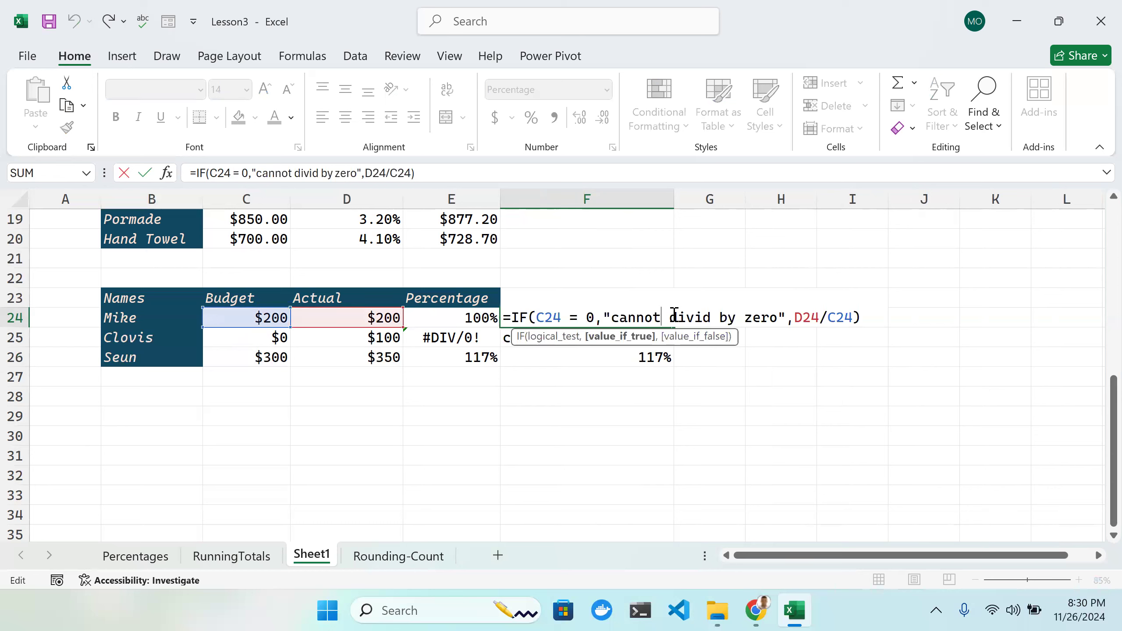
key("Return")
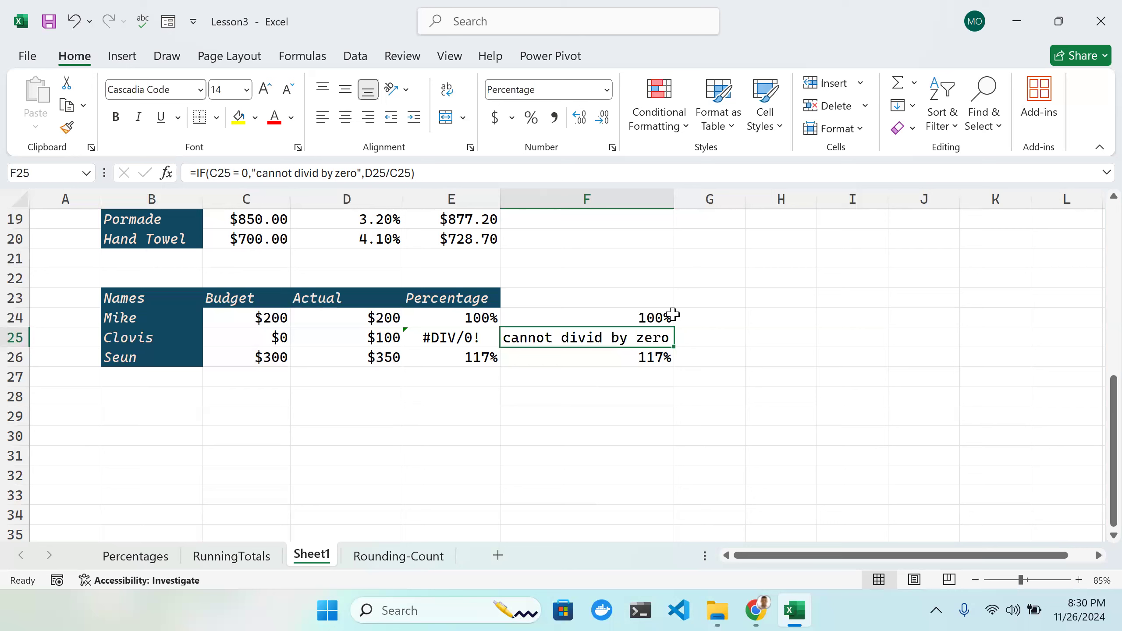
left_click(449, 322)
double_click(448, 321)
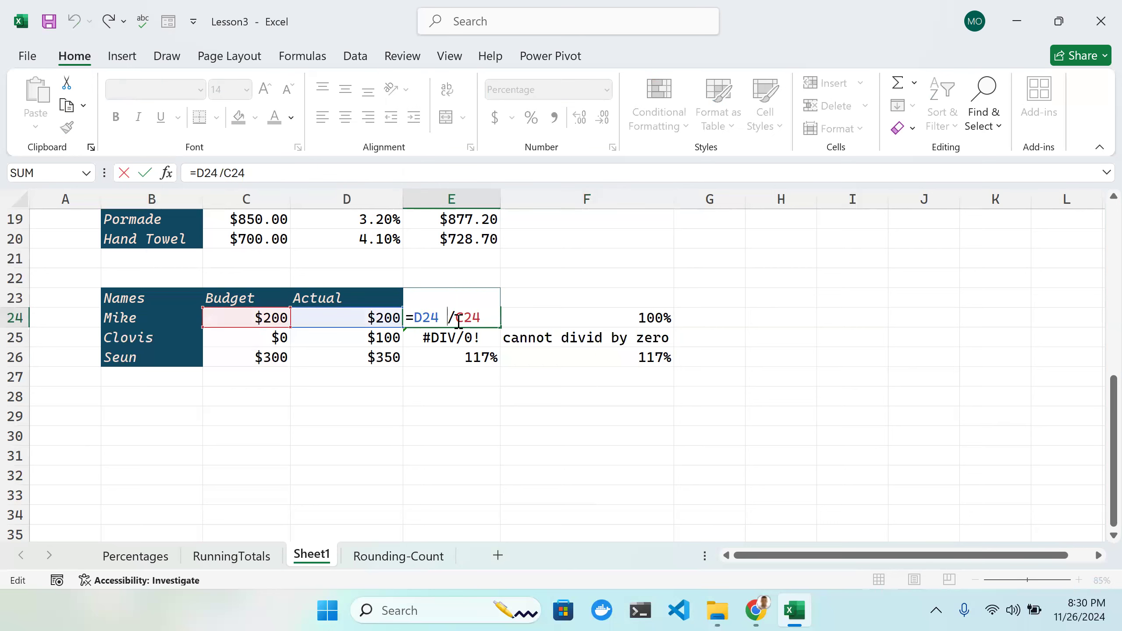
Step: Change the division formula in E24 to =D24/1
left_click(581, 318)
key("ctrl+shift+Left")
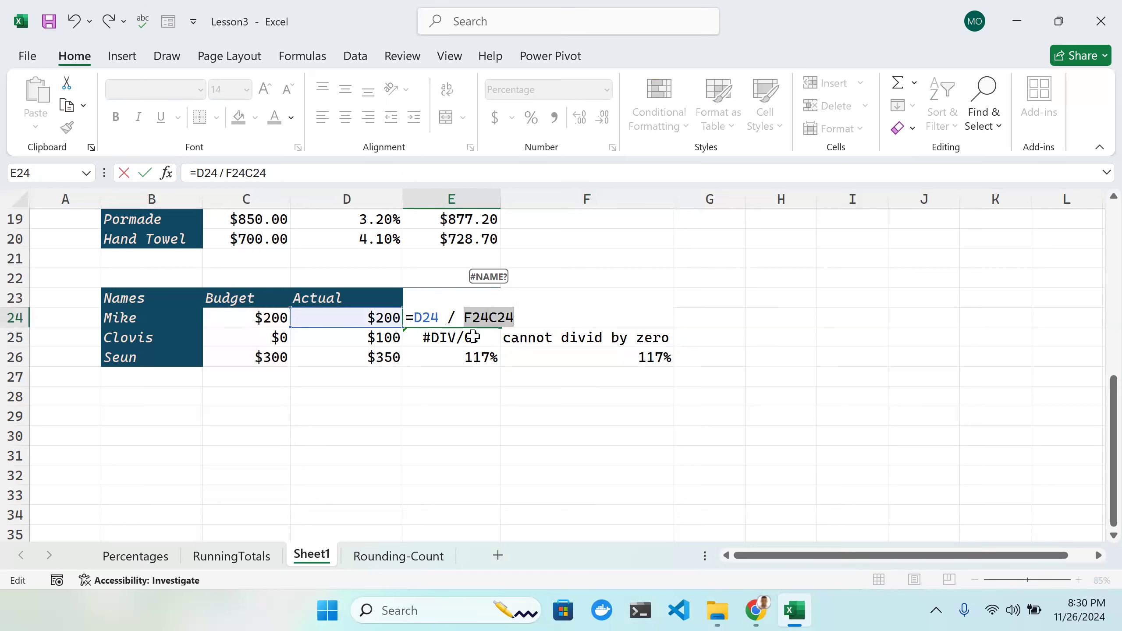
key("BackSpace")
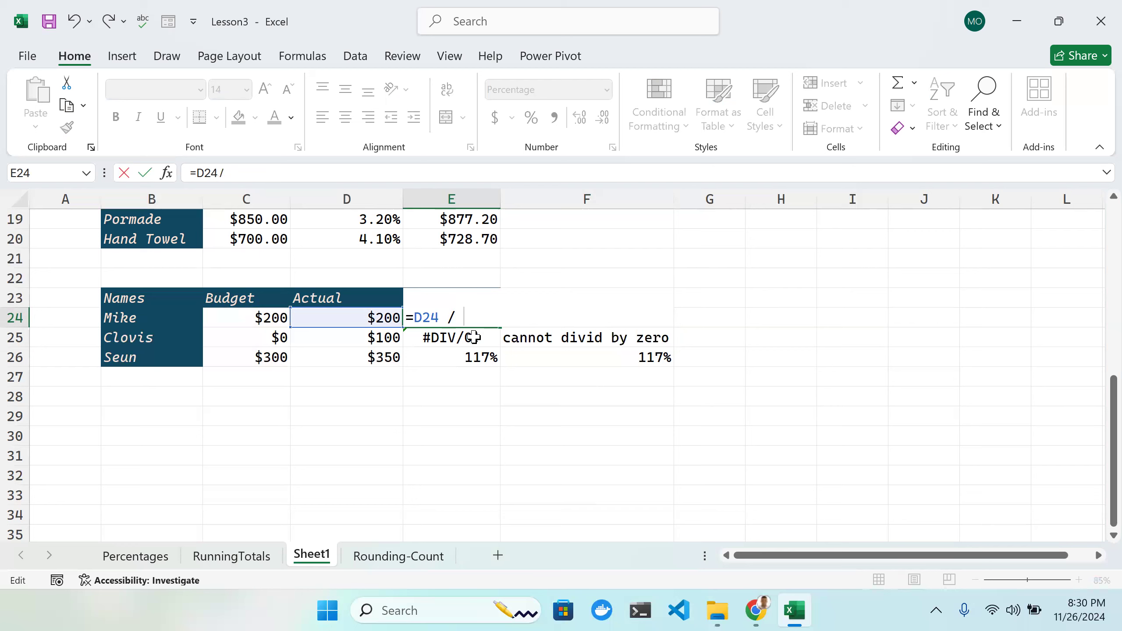
key("Return")
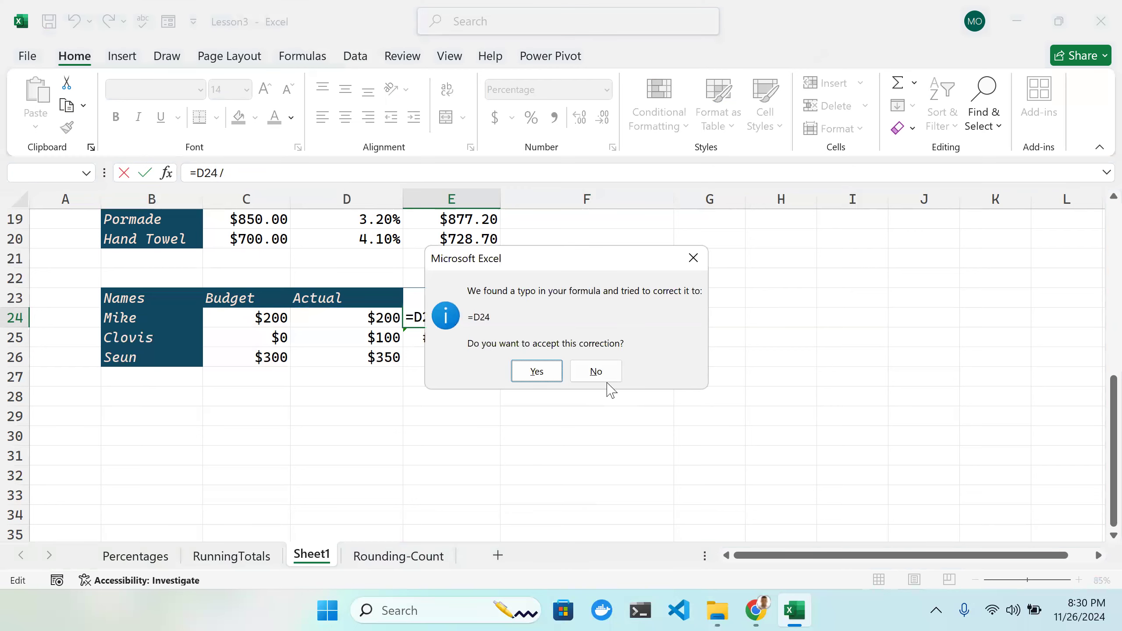
left_click(595, 371)
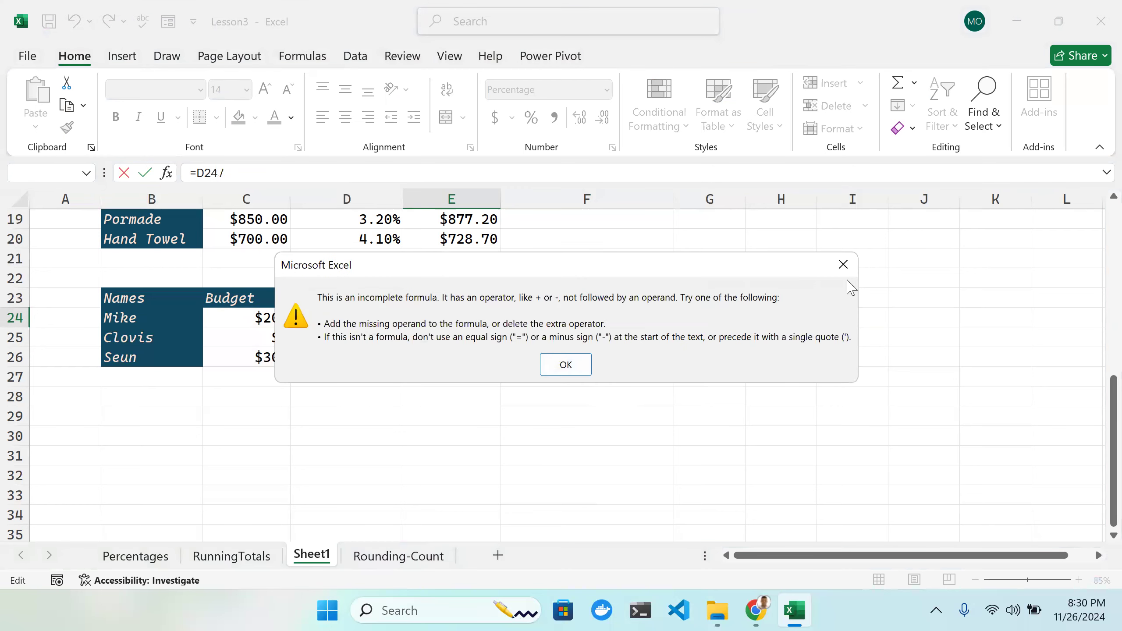
key("Return")
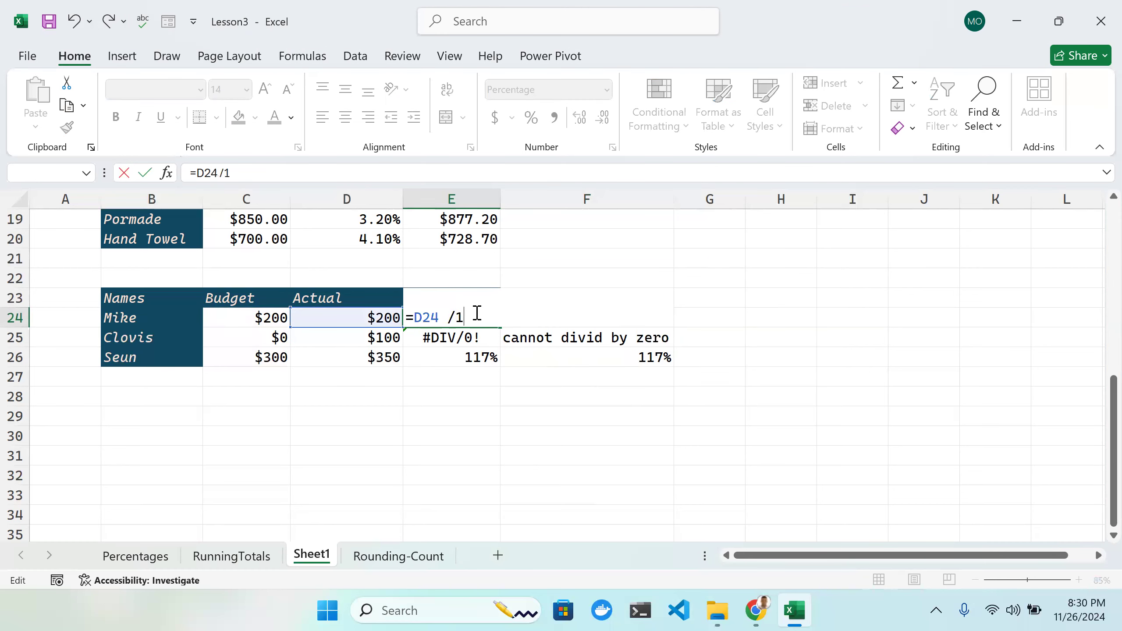
key("Return")
Step: Fill the IF formula from F24 across into E24 and compare the formulas in both cells
left_click(579, 322)
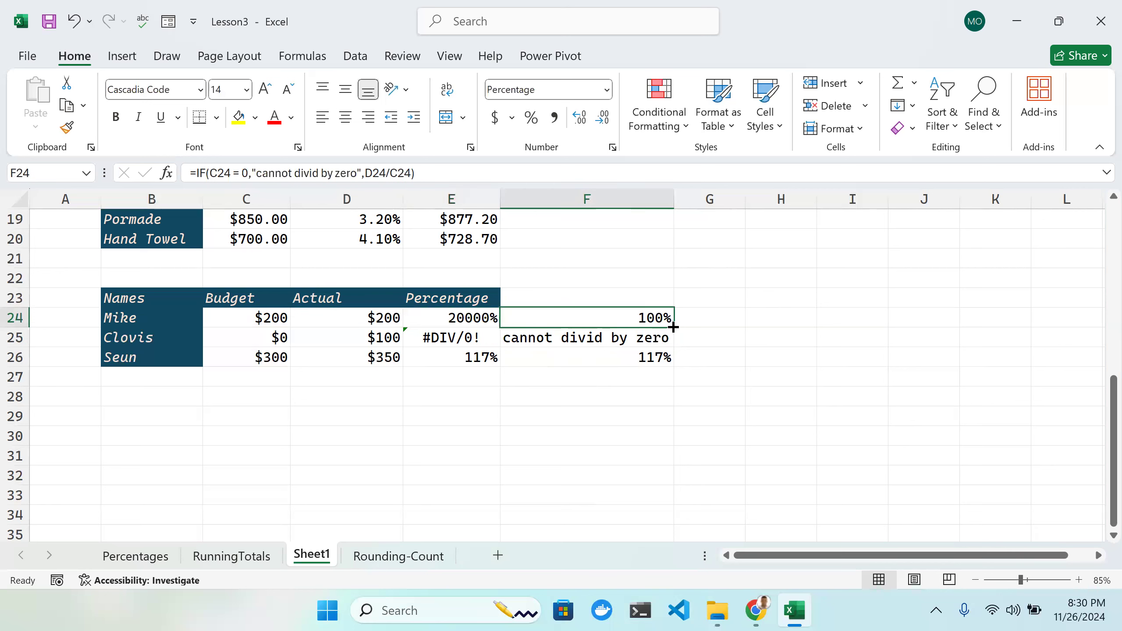
left_click_drag(673, 327, 459, 326)
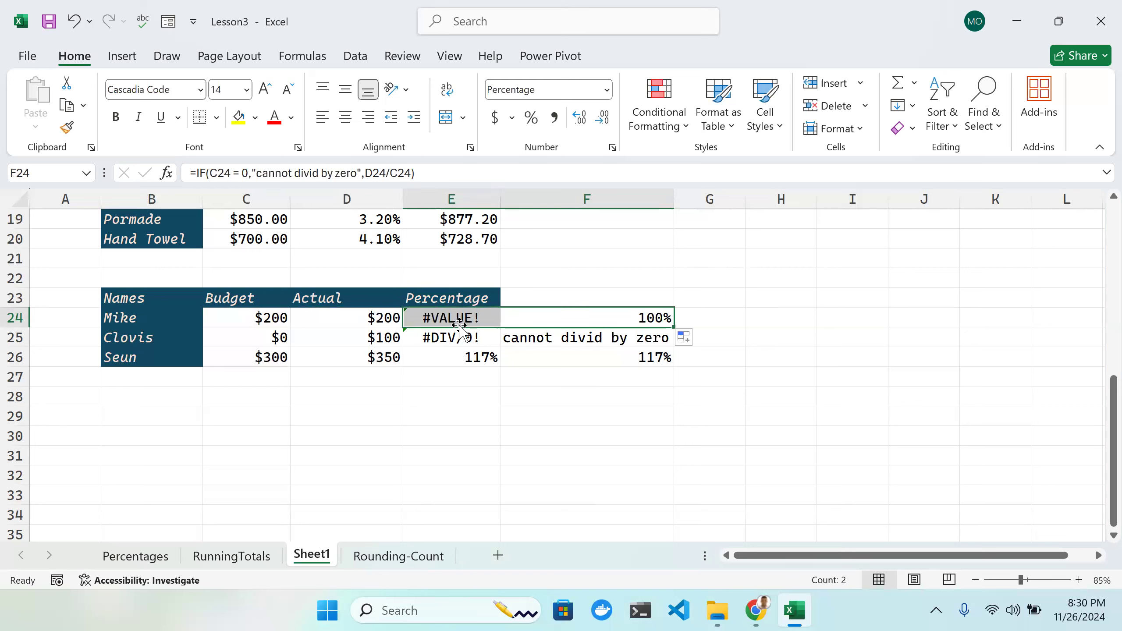
left_click(479, 319)
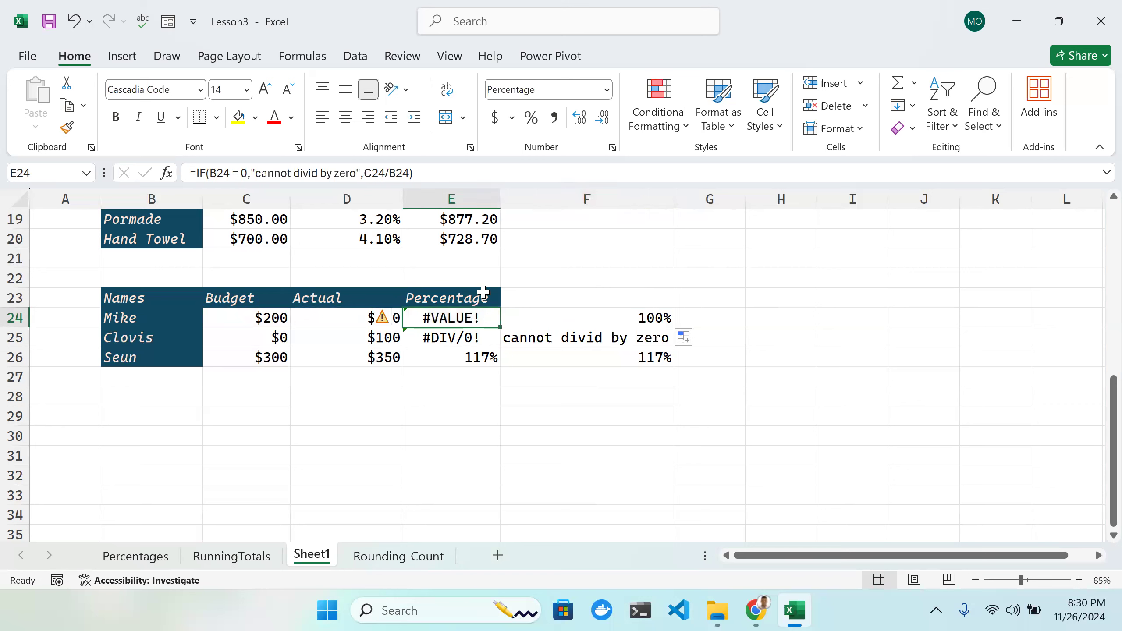
left_click(498, 204)
double_click(561, 317)
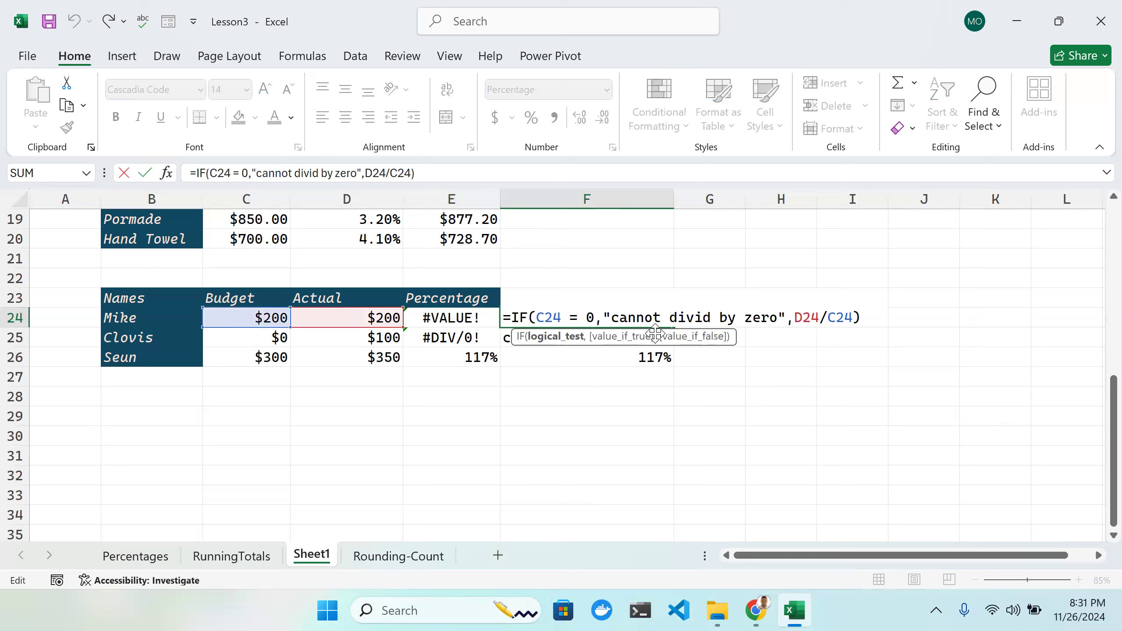
key("Return")
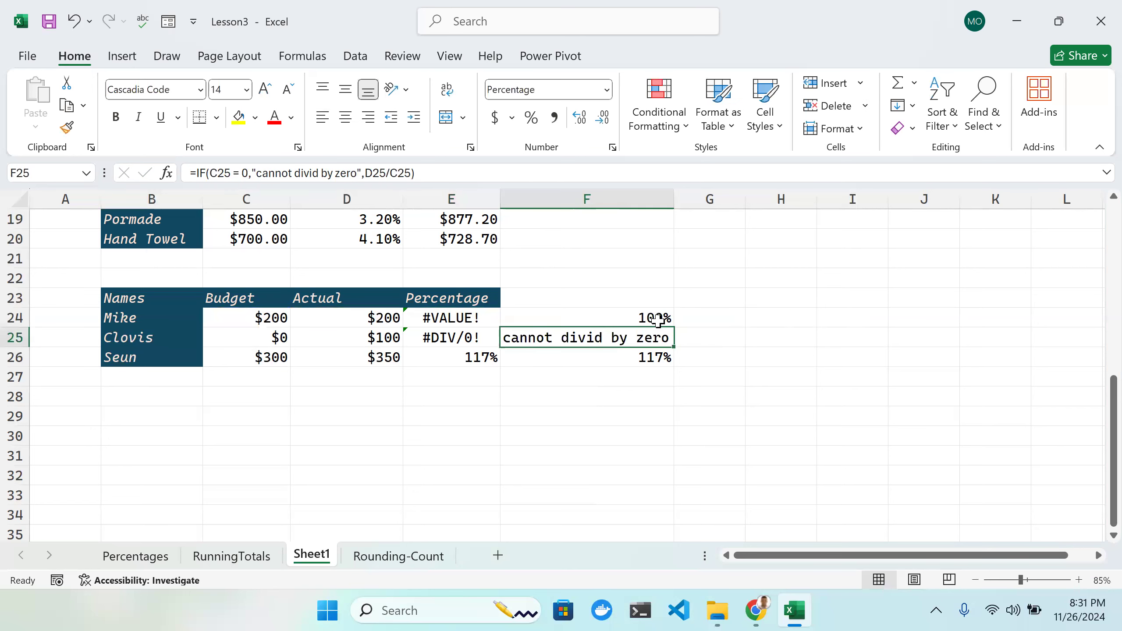
left_click(650, 319)
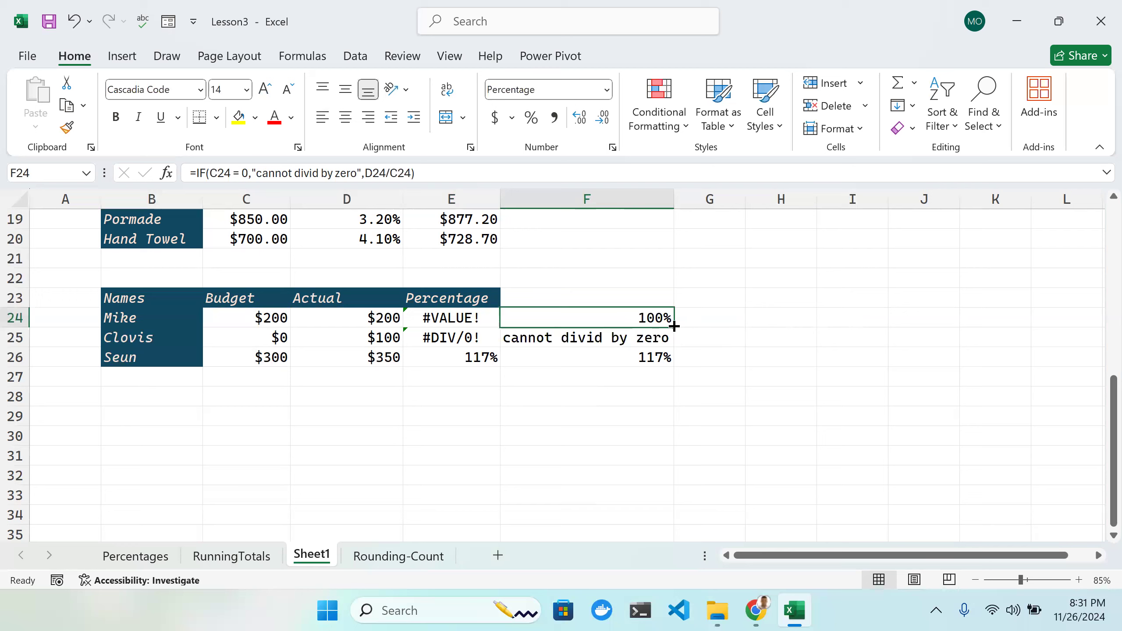
left_click_drag(674, 327, 436, 322)
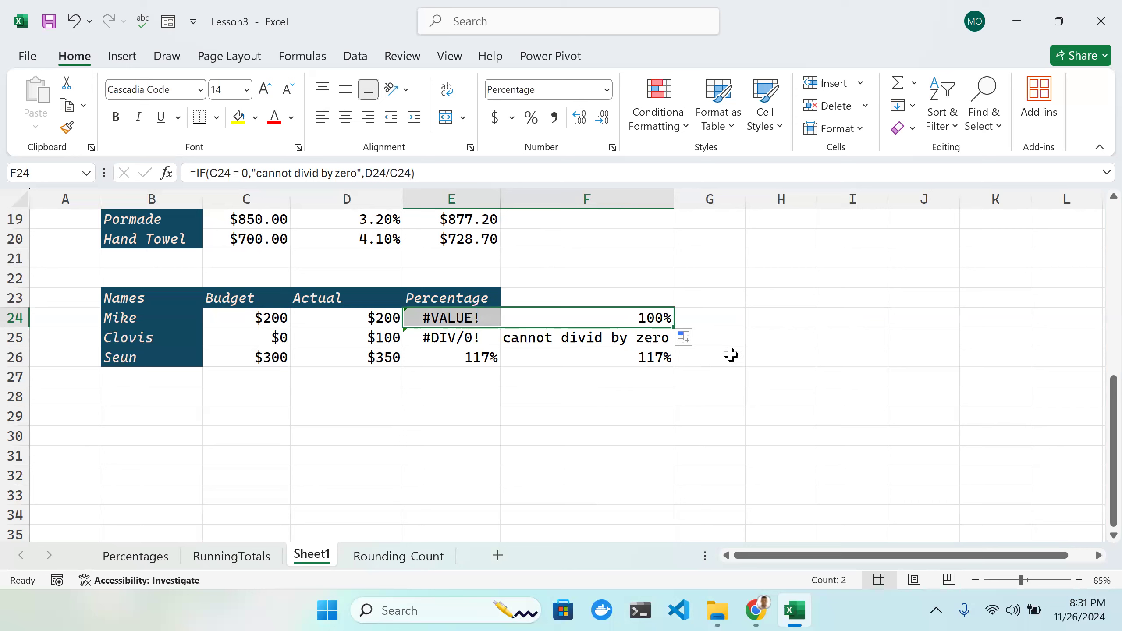
Step: Point the logical test of E24's IF formula to the budget cell, making it C24 = 0
left_click(727, 339)
double_click(495, 320)
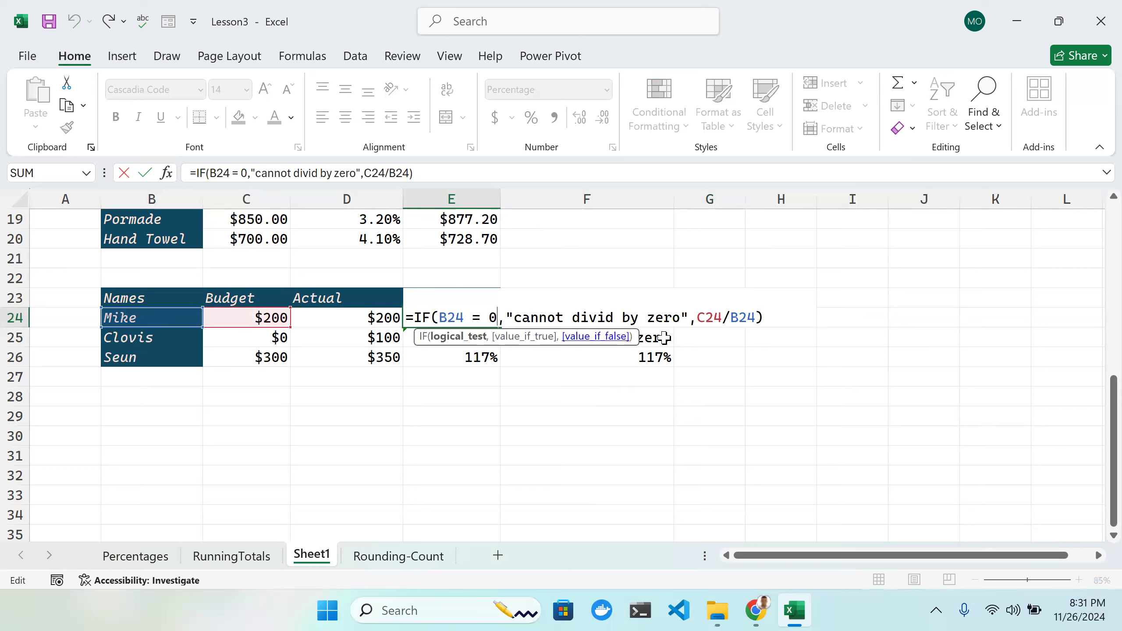
left_click(453, 319)
key("BackSpace")
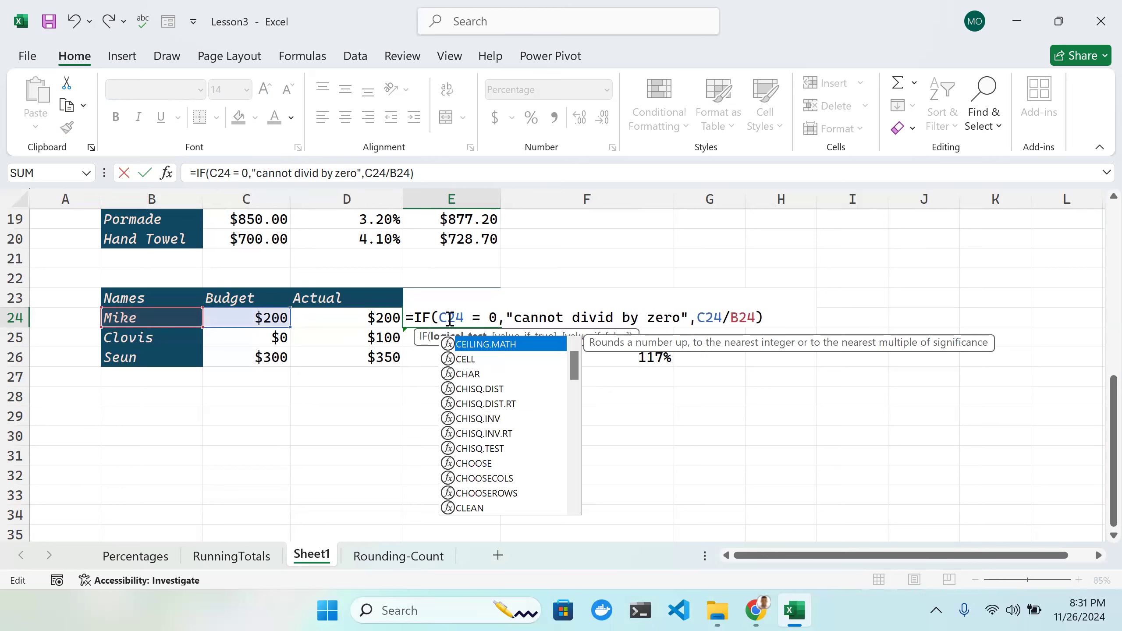
key("Return")
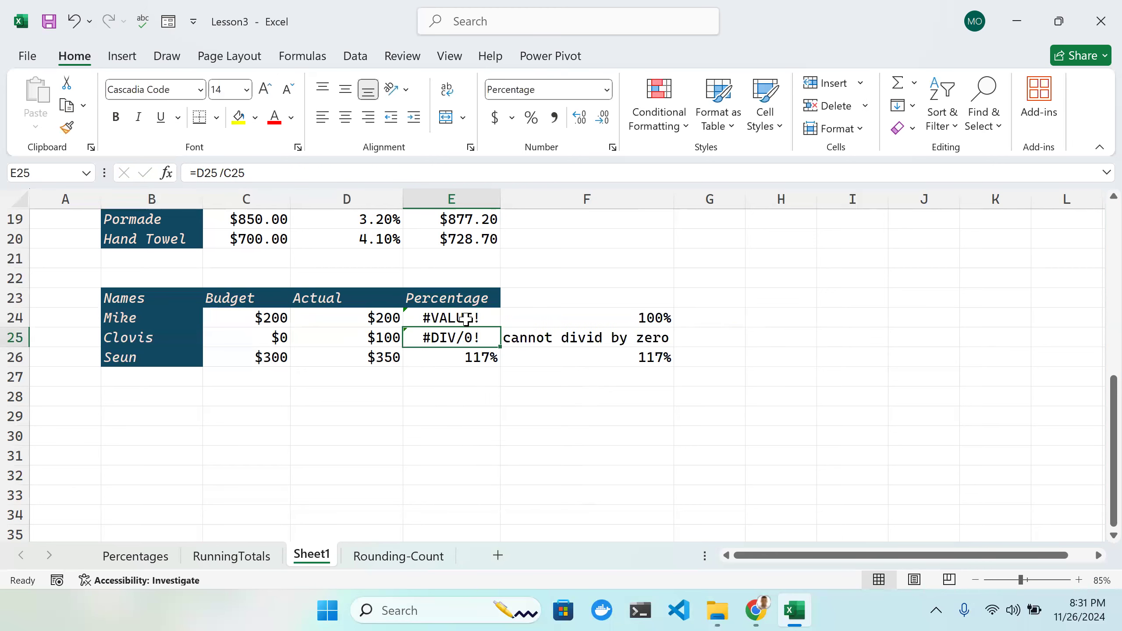
double_click(466, 317)
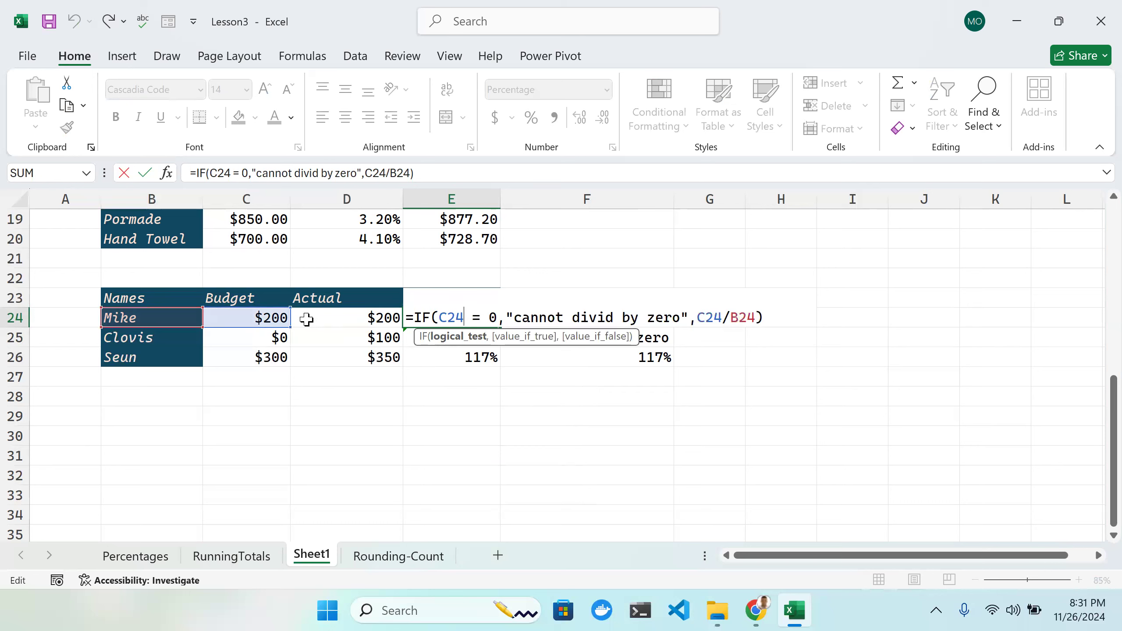
key("BackSpace")
key("BackSpace")
key("BackSpace")
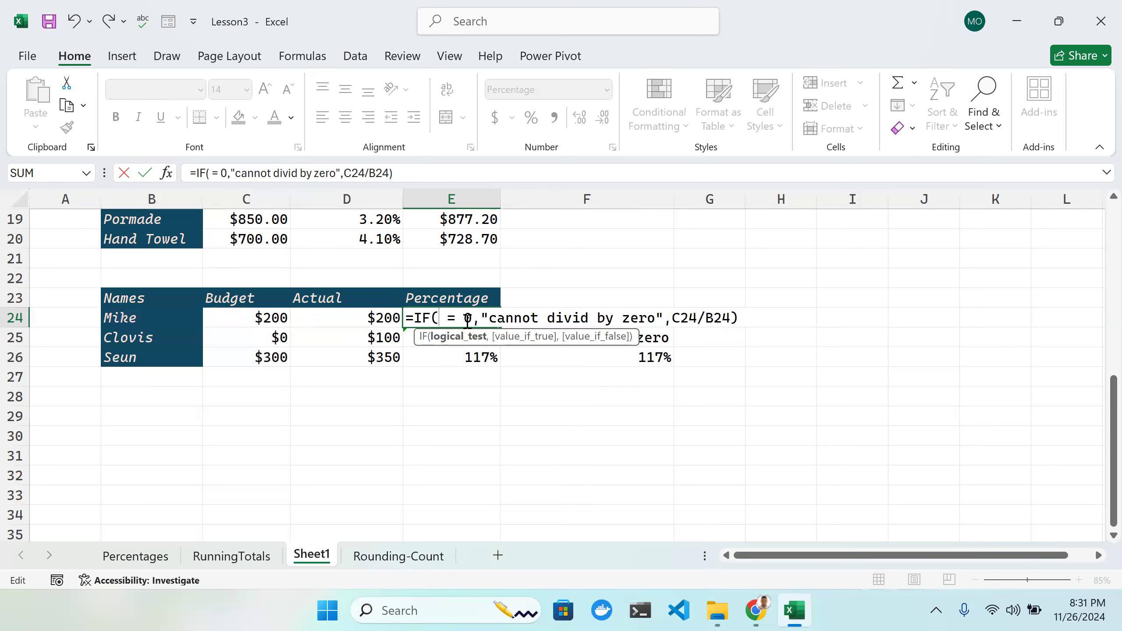
left_click(265, 321)
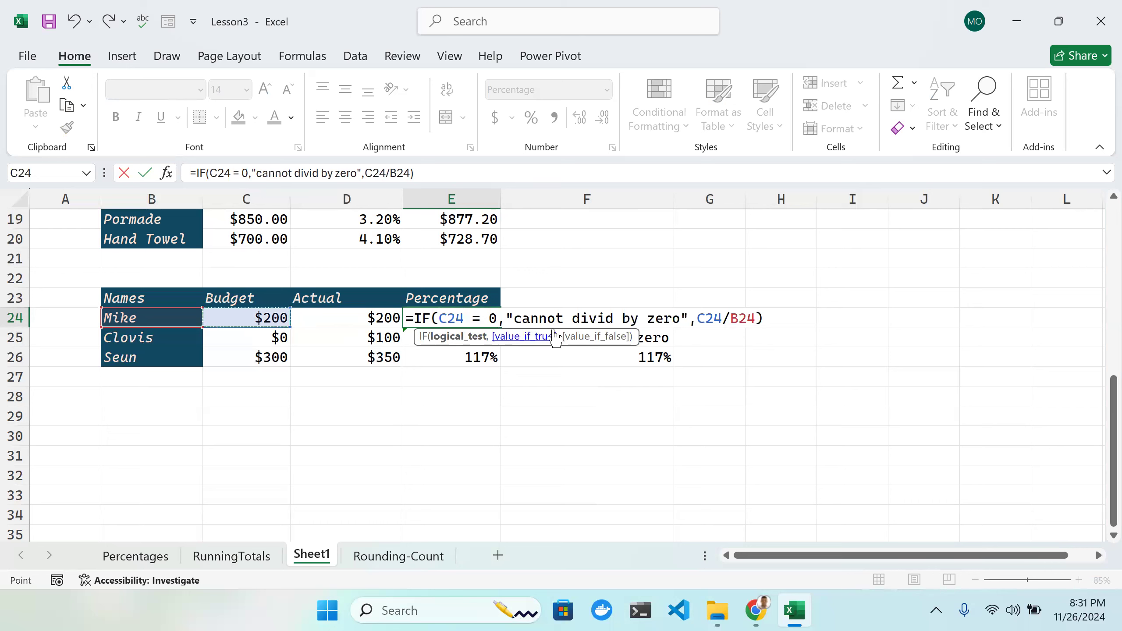
key("Return")
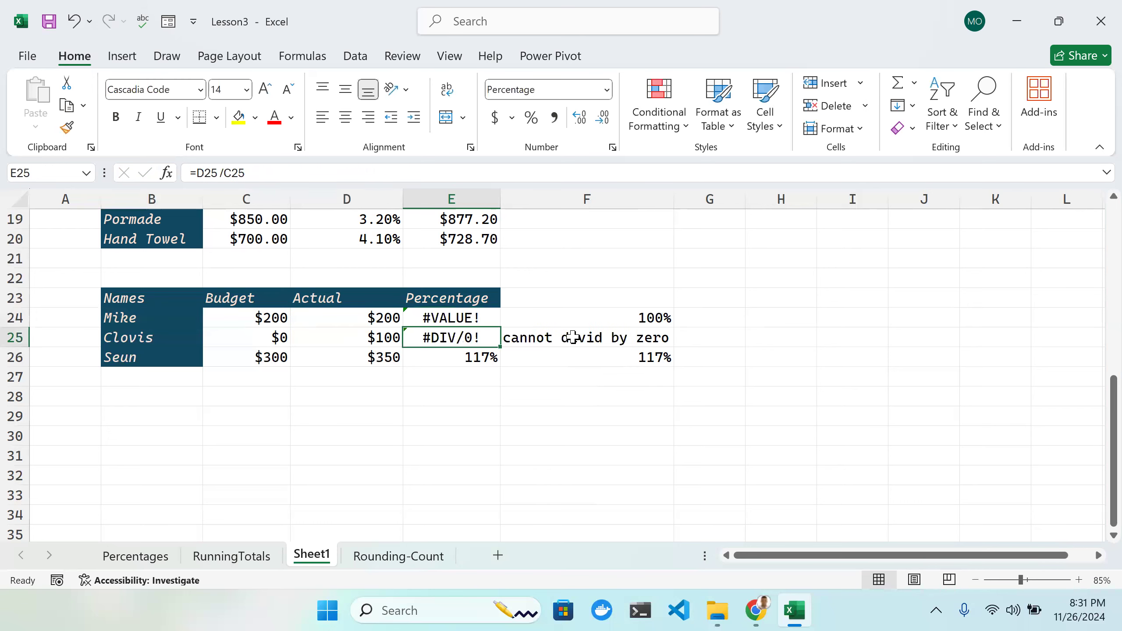
Step: Change the dividend in the value-if-false part of E24's IF formula to D24
double_click(483, 322)
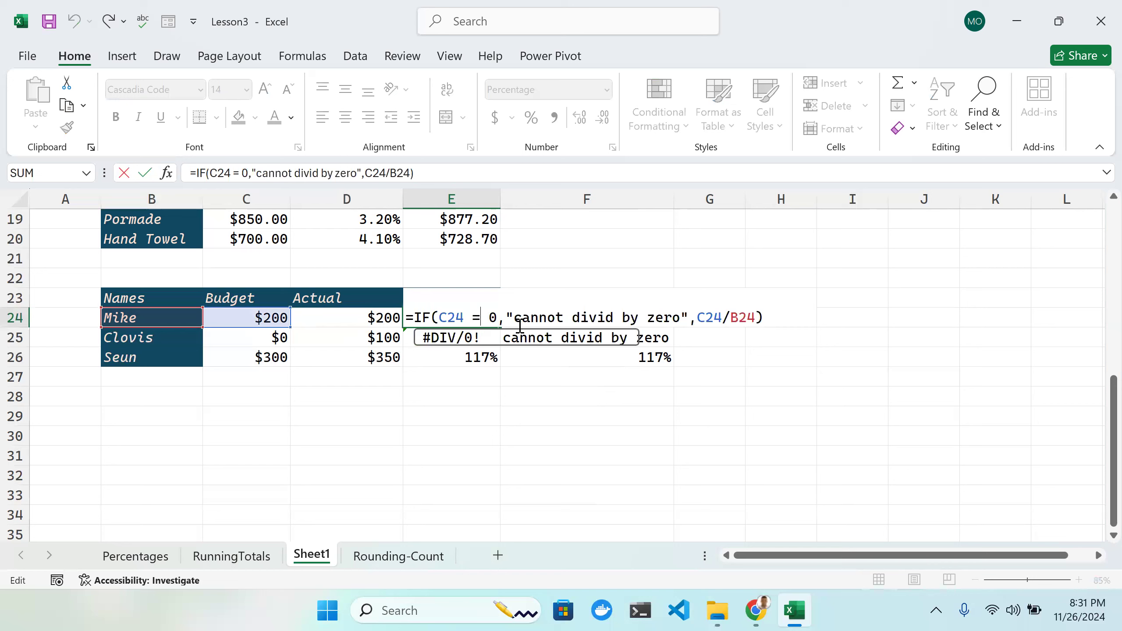
left_click(708, 318)
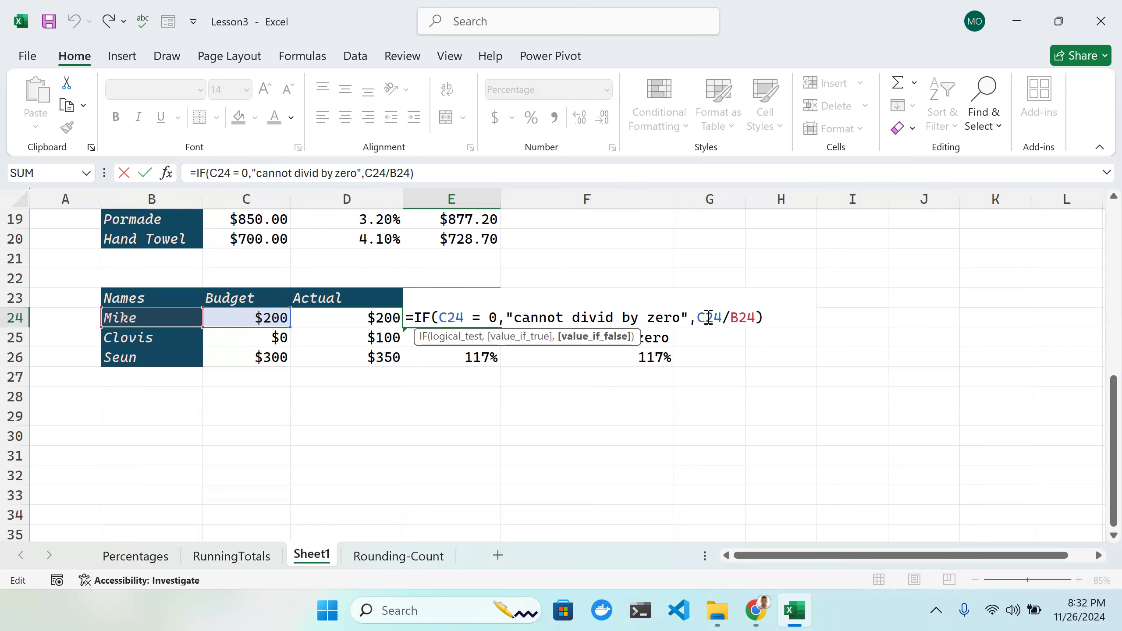
key("Delete")
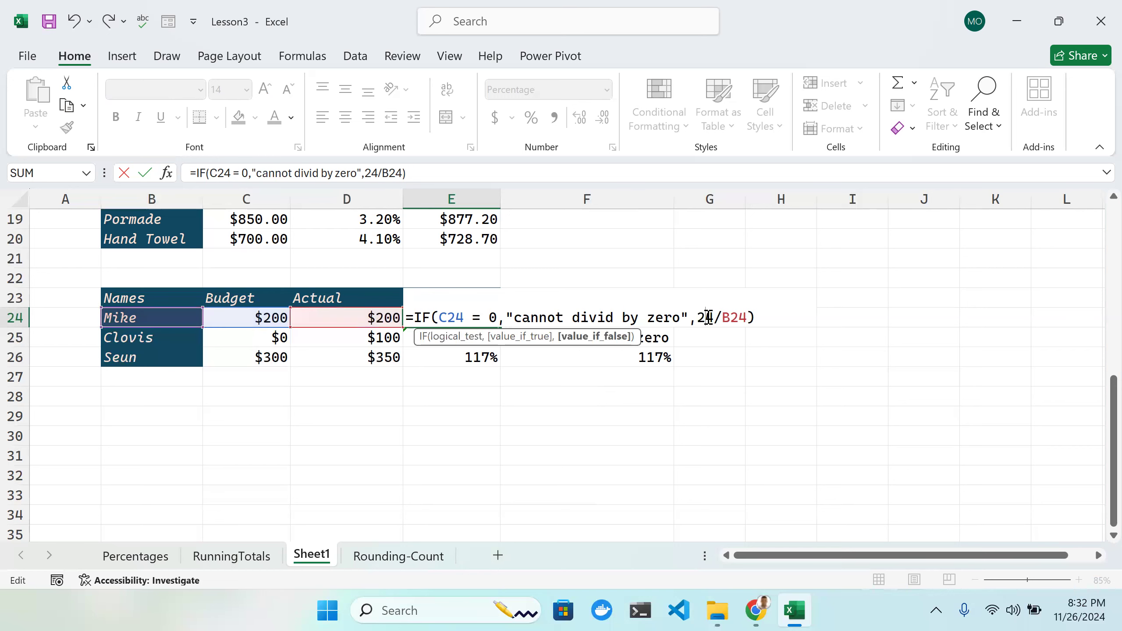
type("D")
Step: Replace the divisor in E24's IF formula with C24 so the value-if-false part reads D24/C24
left_click(741, 317)
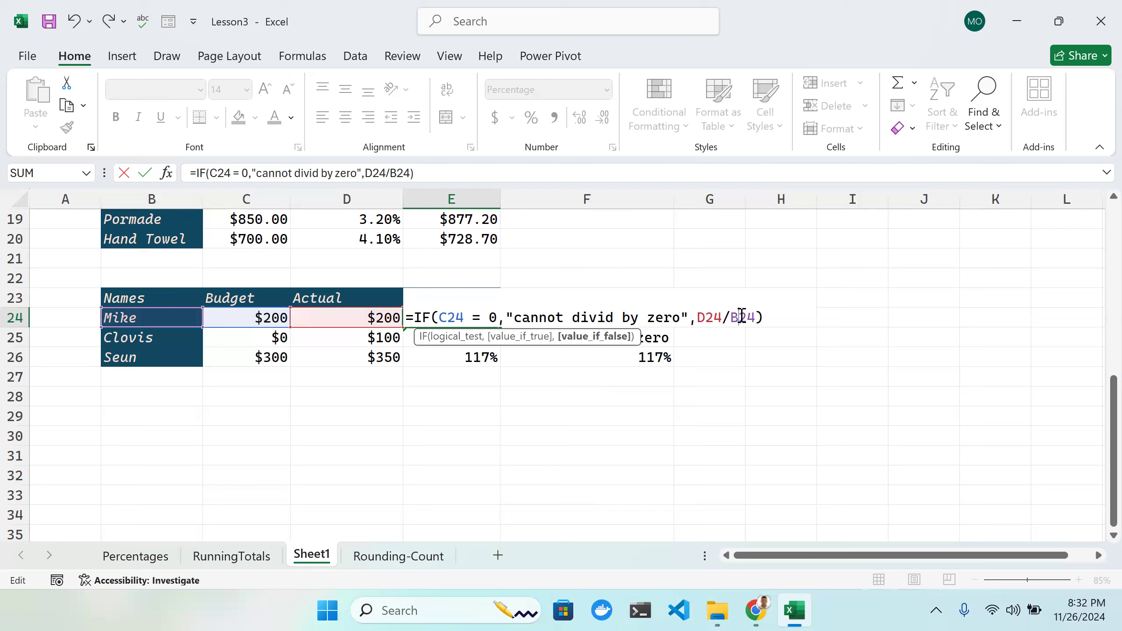
key("Return")
key("Down")
key("Down")
key("Down")
key("Down")
key("Down")
key("Down")
type("c")
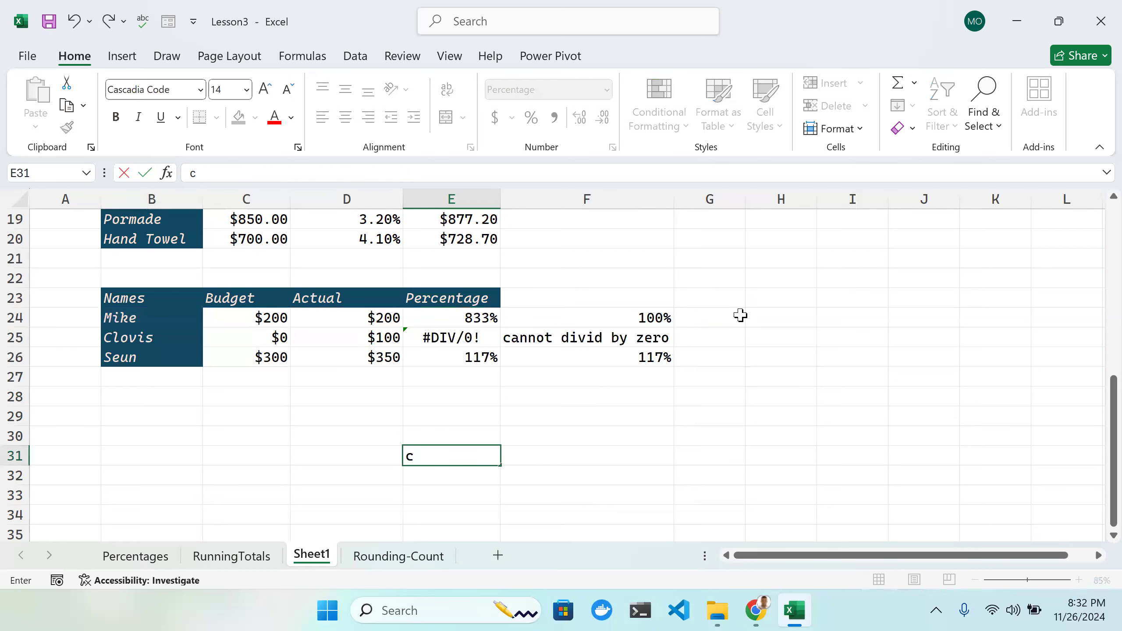
double_click(492, 318)
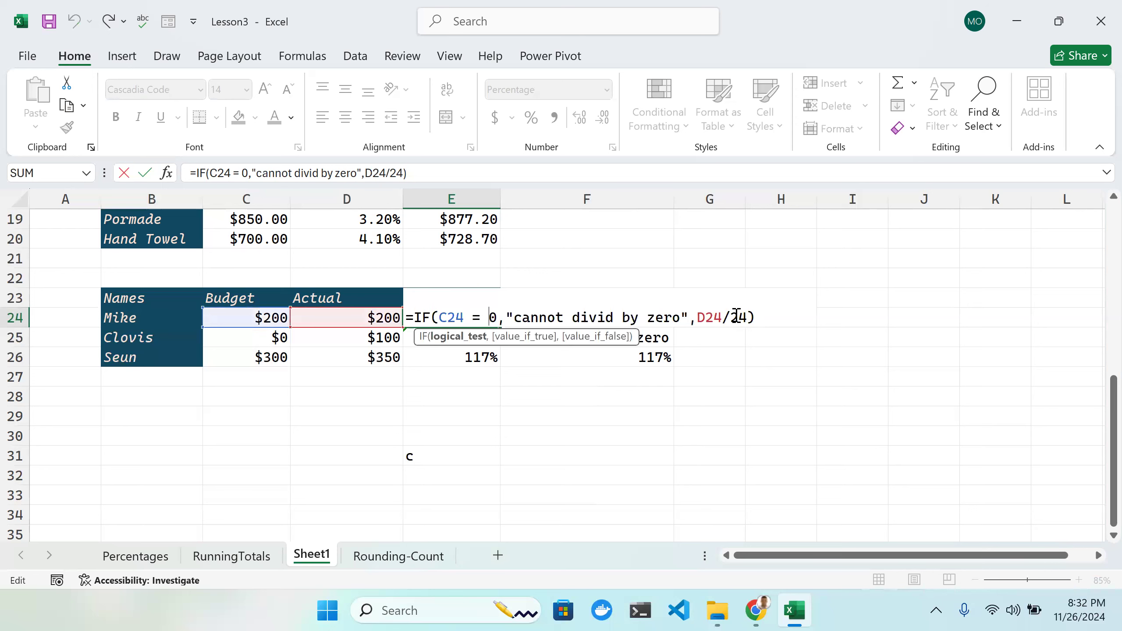
left_click(733, 318)
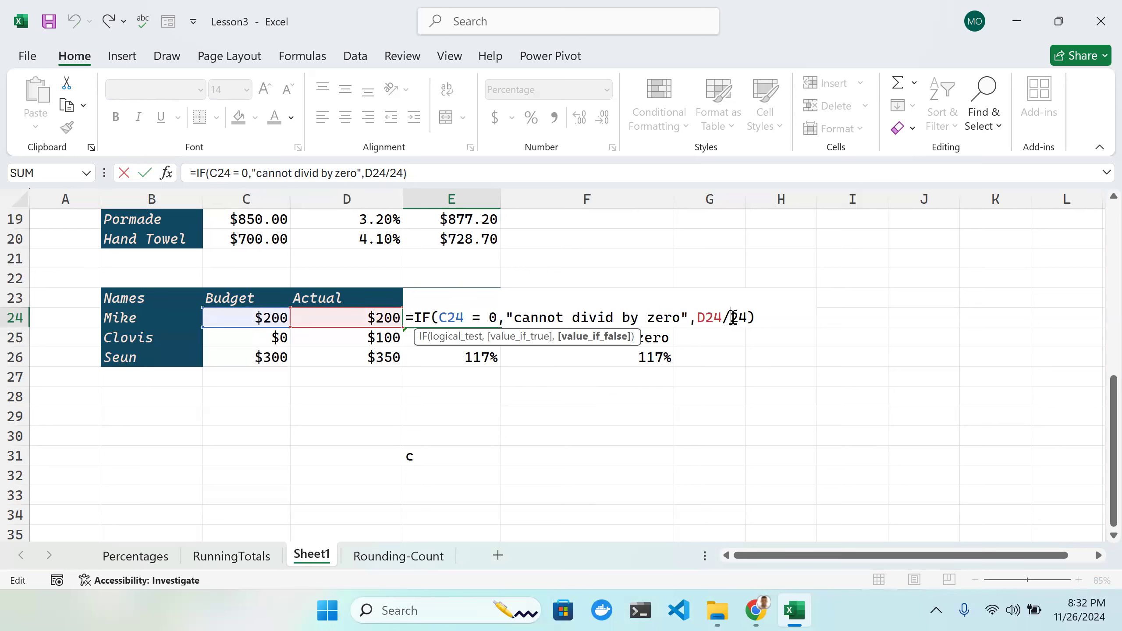
type("C")
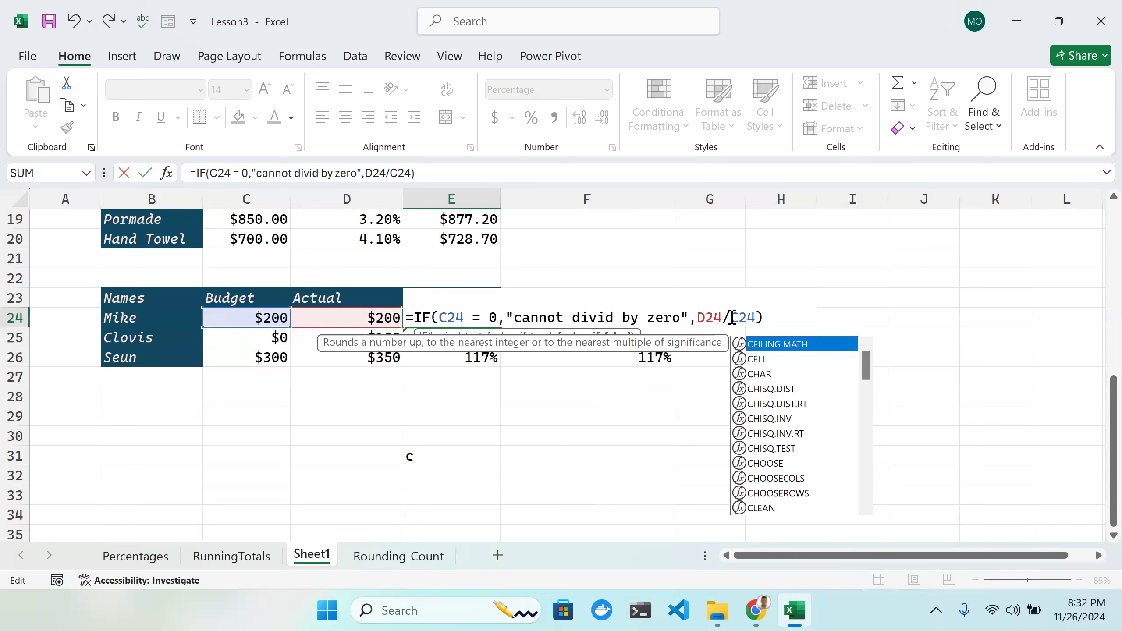
key("Return")
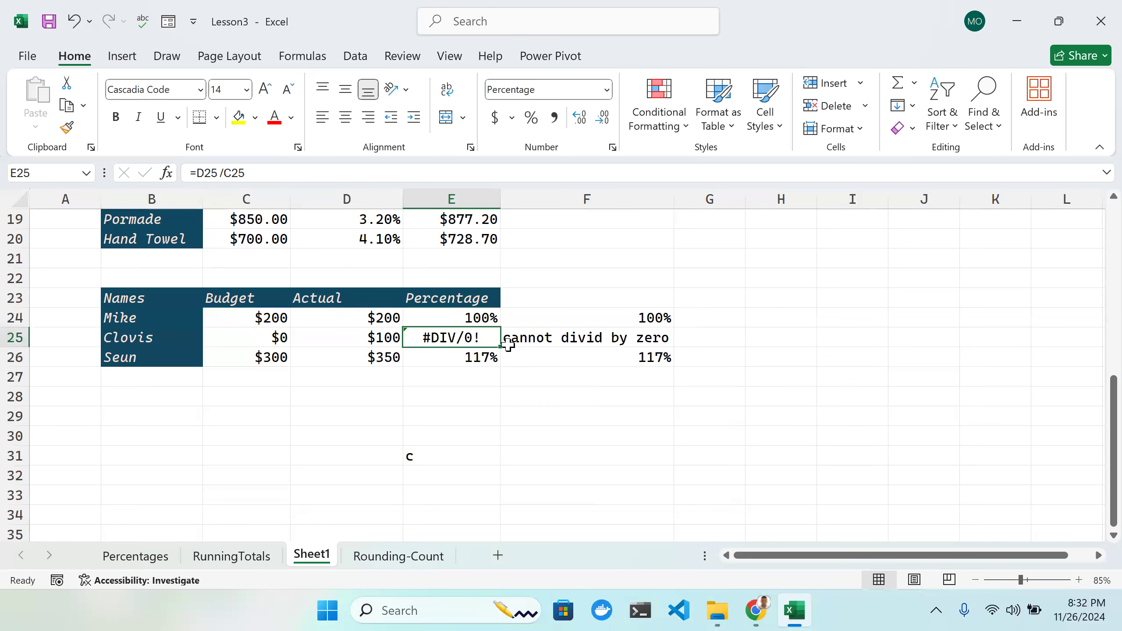
Step: Fill the corrected IF formula from E24 down through E26
left_click(495, 325)
left_click_drag(500, 328, 501, 365)
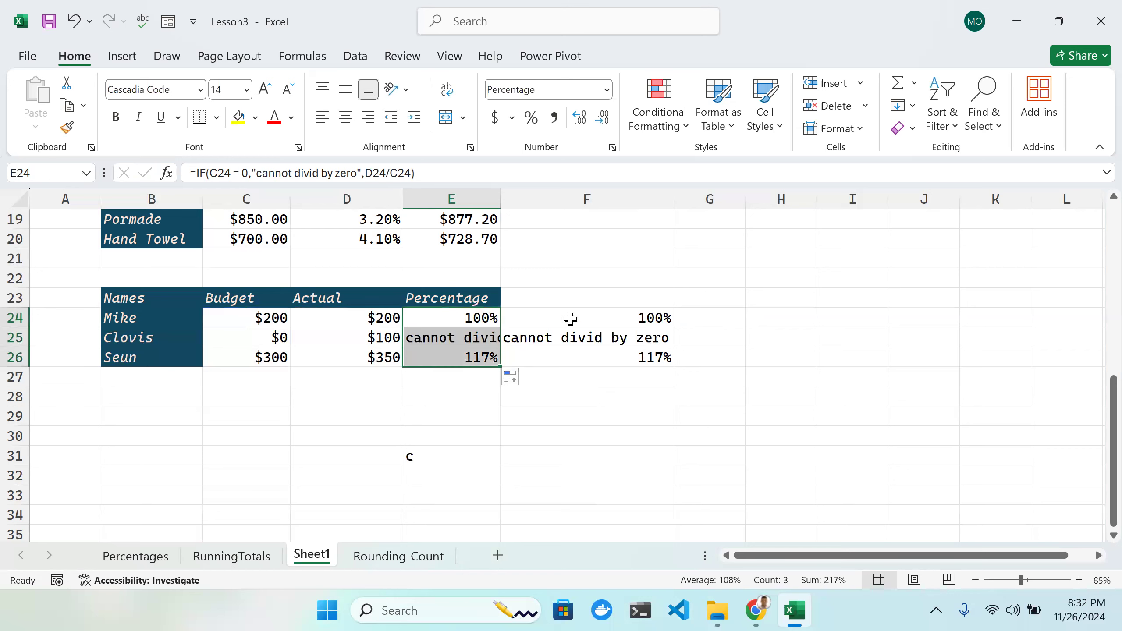
Step: Clear all contents and formats from F23:F26 and widen column E to fit its message text
left_click_drag(533, 298, 546, 347)
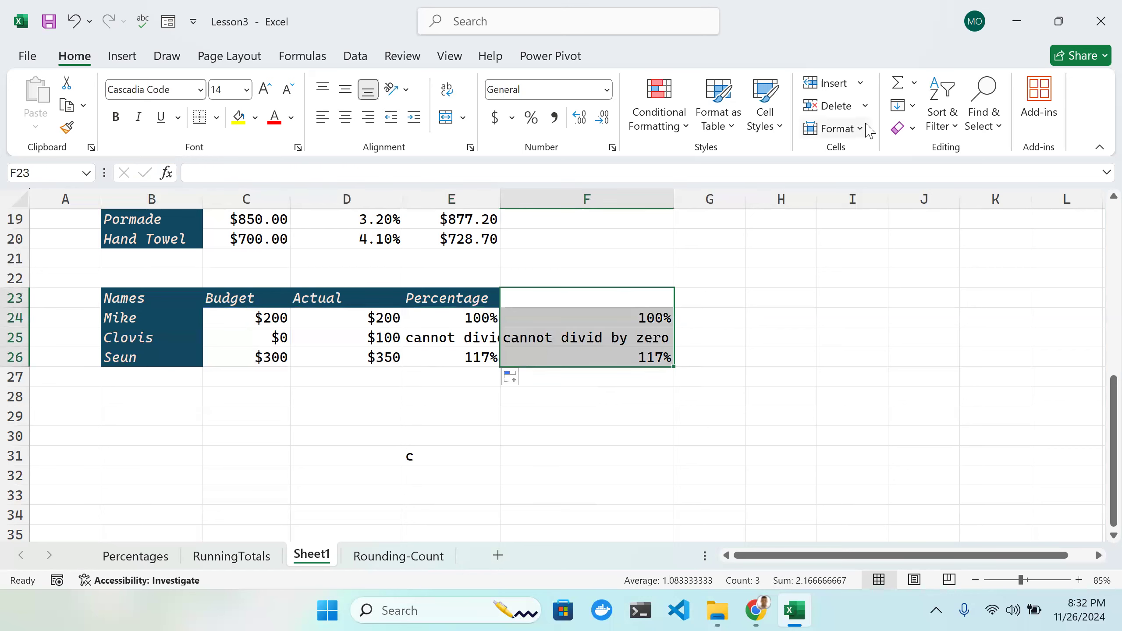
left_click(912, 128)
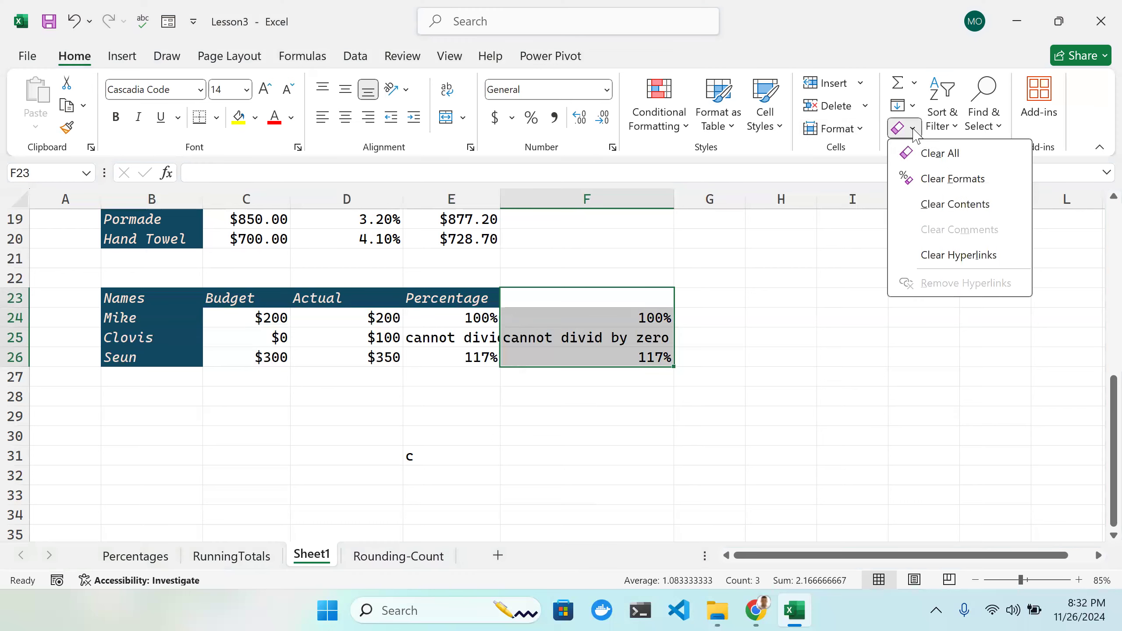
left_click(939, 153)
left_click_drag(496, 199, 577, 199)
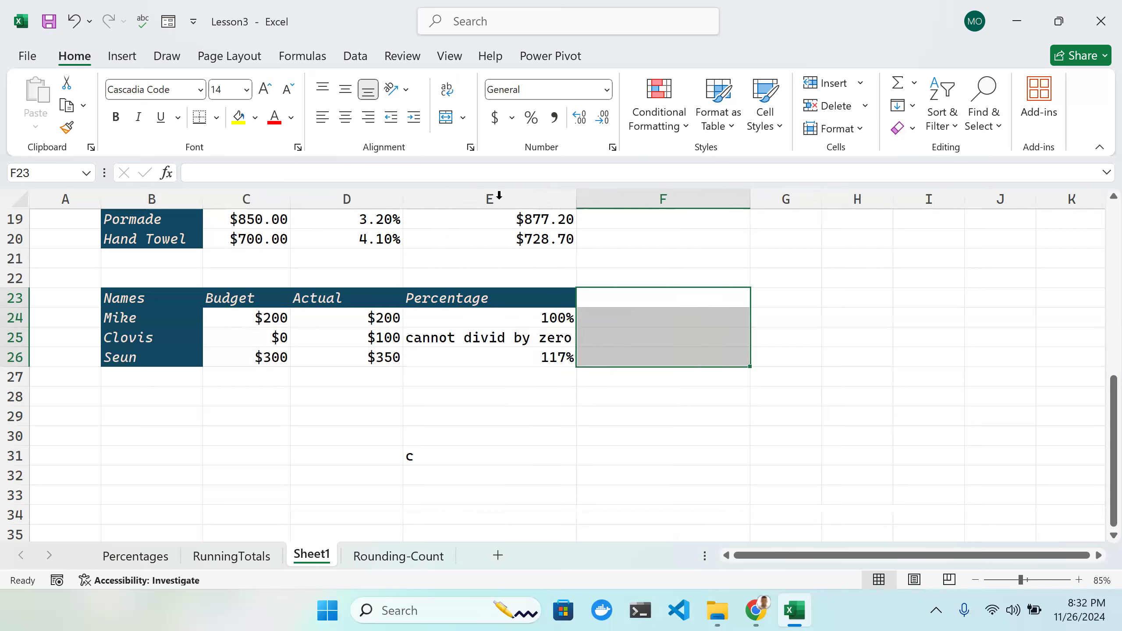
left_click(839, 359)
Step: Replace the "cannot divid by zero" text in E25's IF formula with an unquoted 0
left_click(533, 340)
double_click(535, 339)
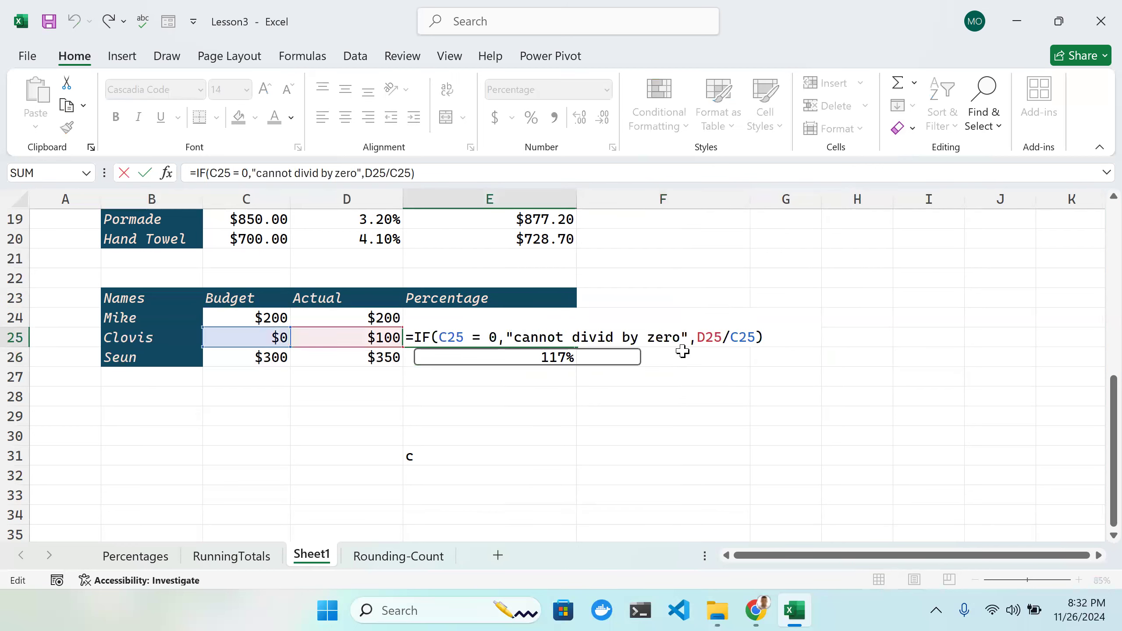
left_click_drag(679, 338, 513, 340)
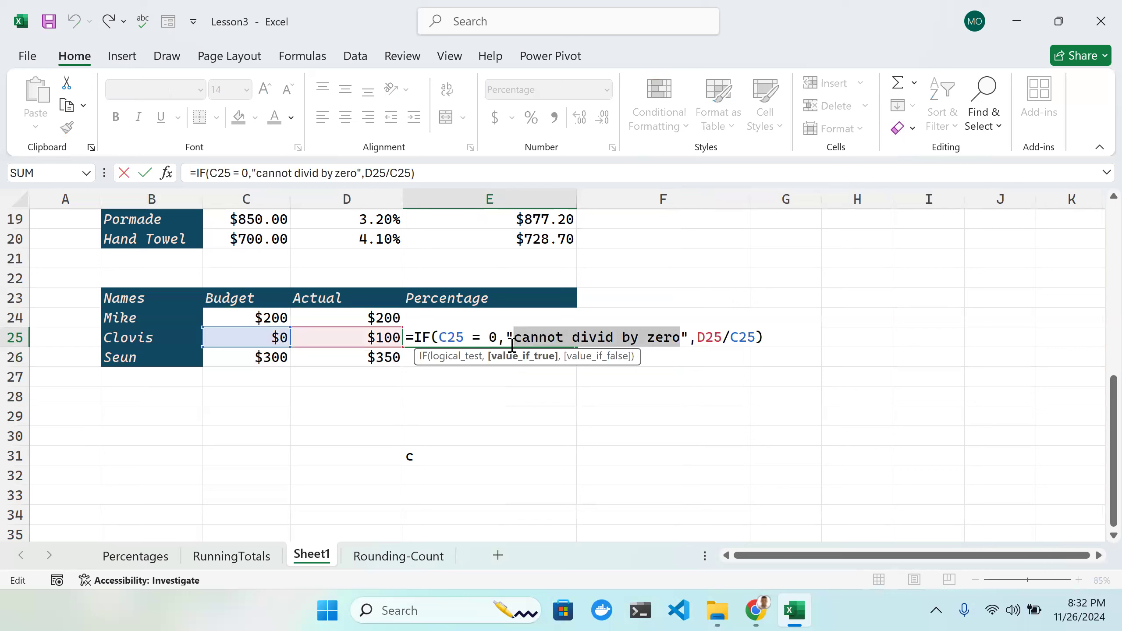
type("0")
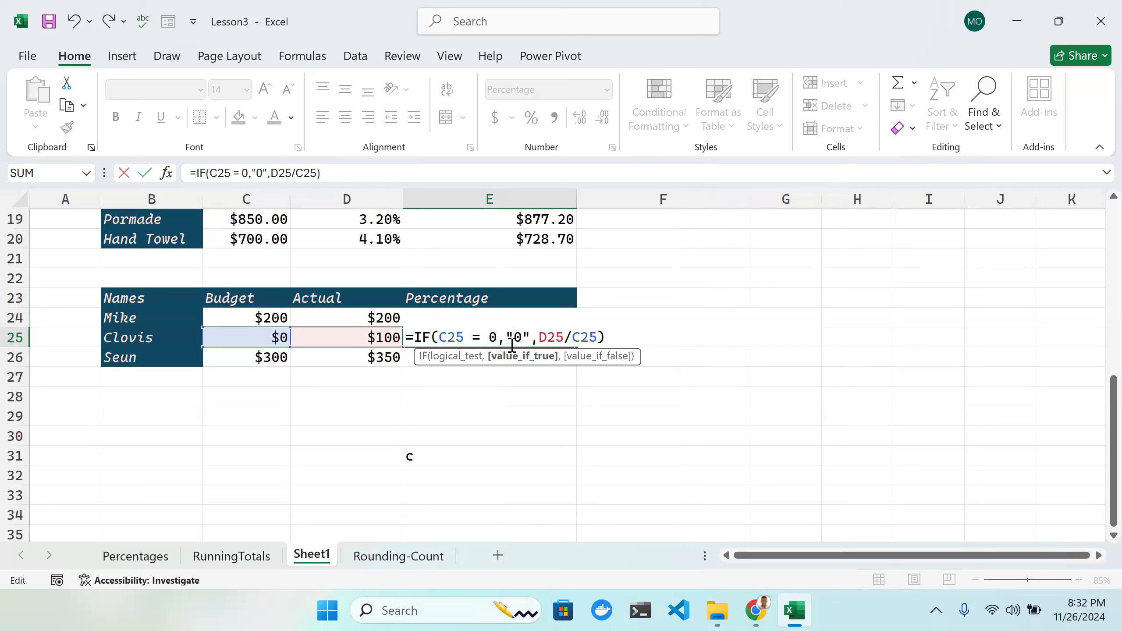
key("BackSpace")
key("BackSpace")
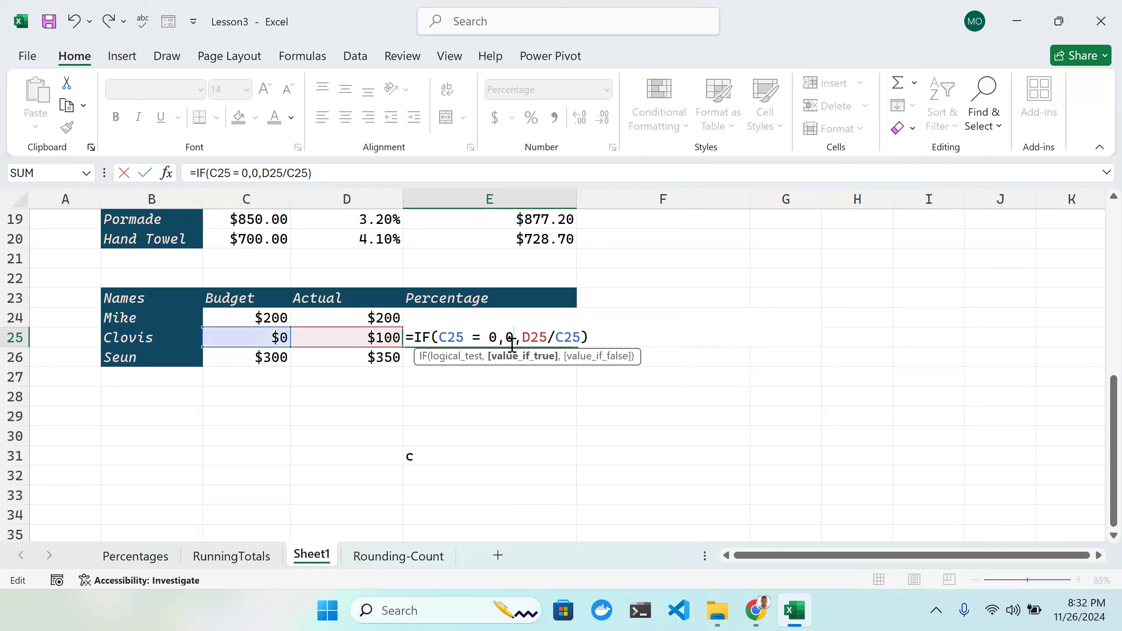
key("Return")
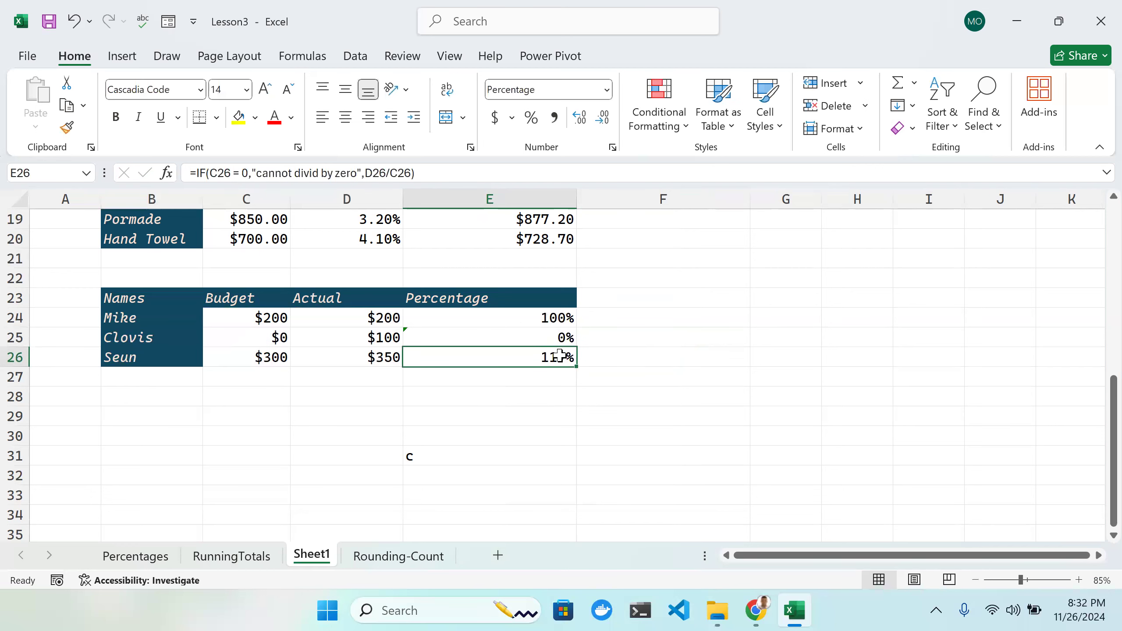
left_click(439, 401)
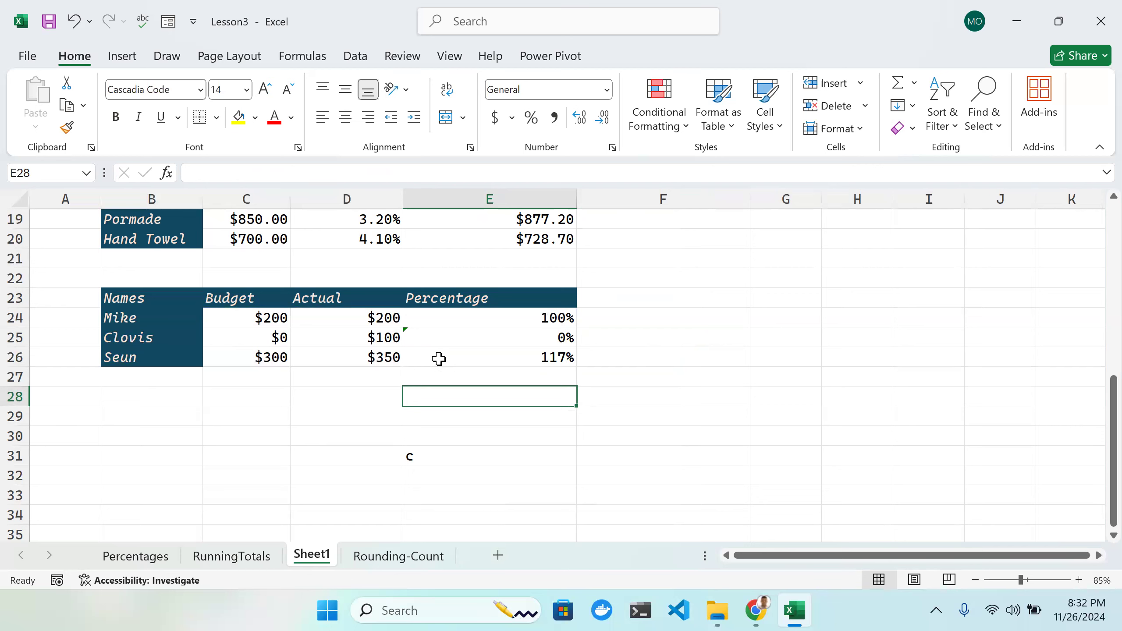
left_click(402, 555)
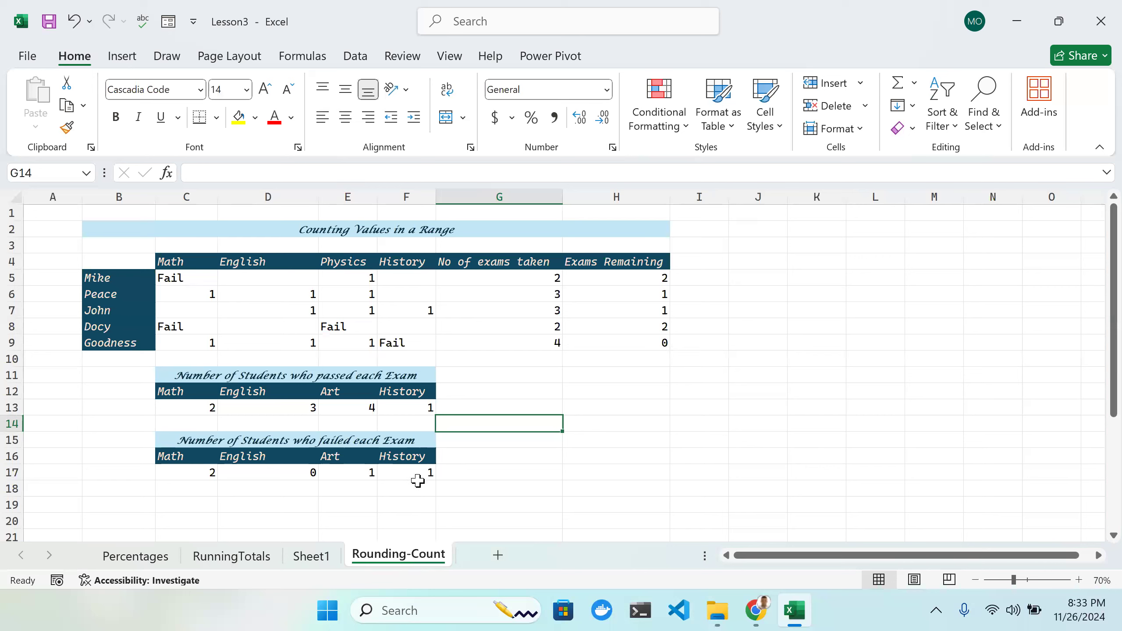
left_click(1026, 27)
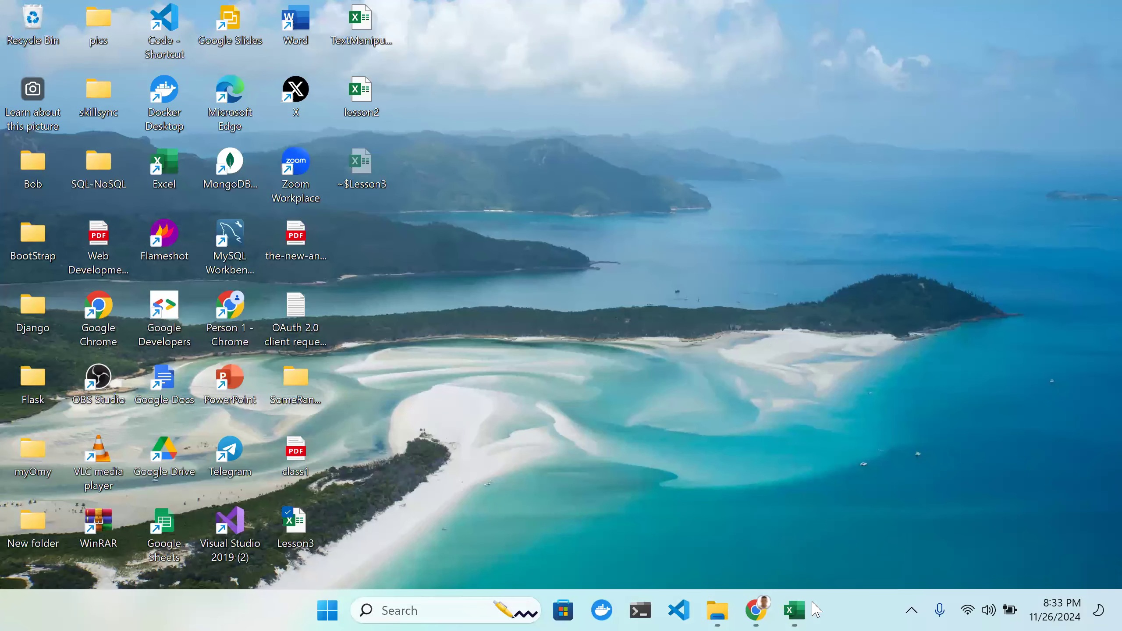
mouse_move(795, 611)
left_click(801, 498)
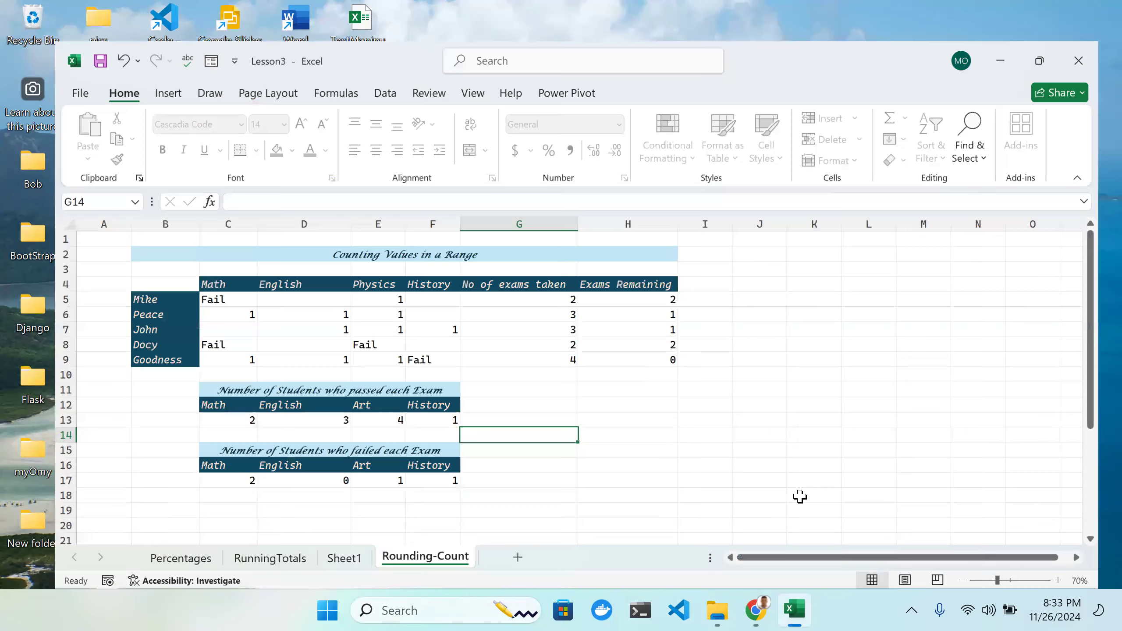
scroll(573, 393, "down", 1)
scroll(573, 394, "up", 1)
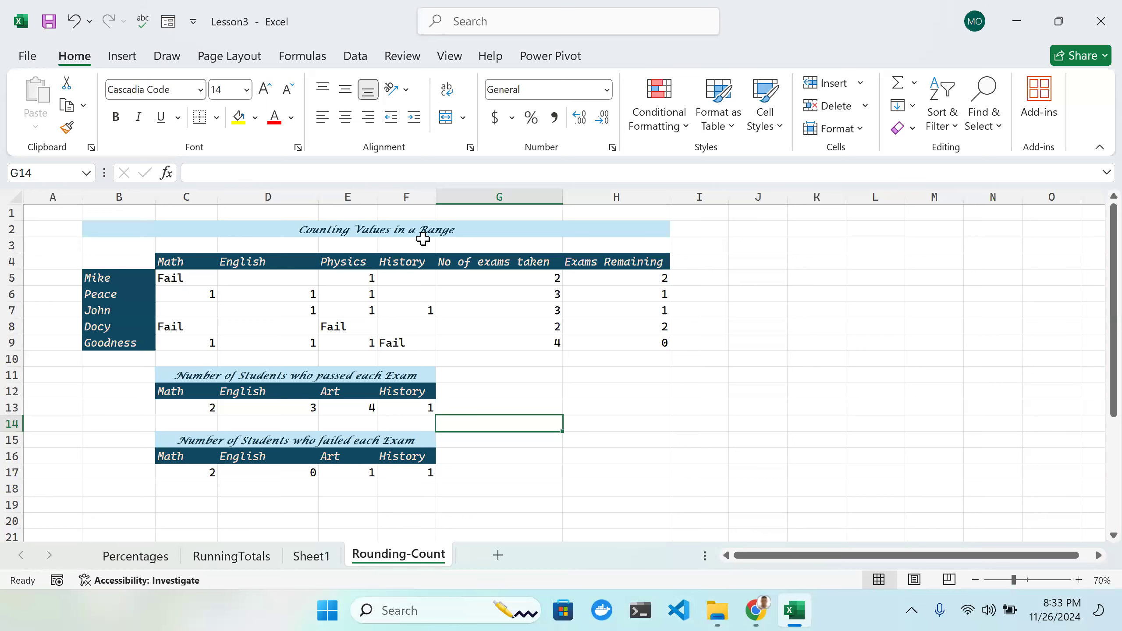
Step: Move Sheet1 after the Rounding-Count sheet and clear all contents and formats from its range A1:E27
left_click(314, 556)
left_click_drag(316, 557, 459, 564)
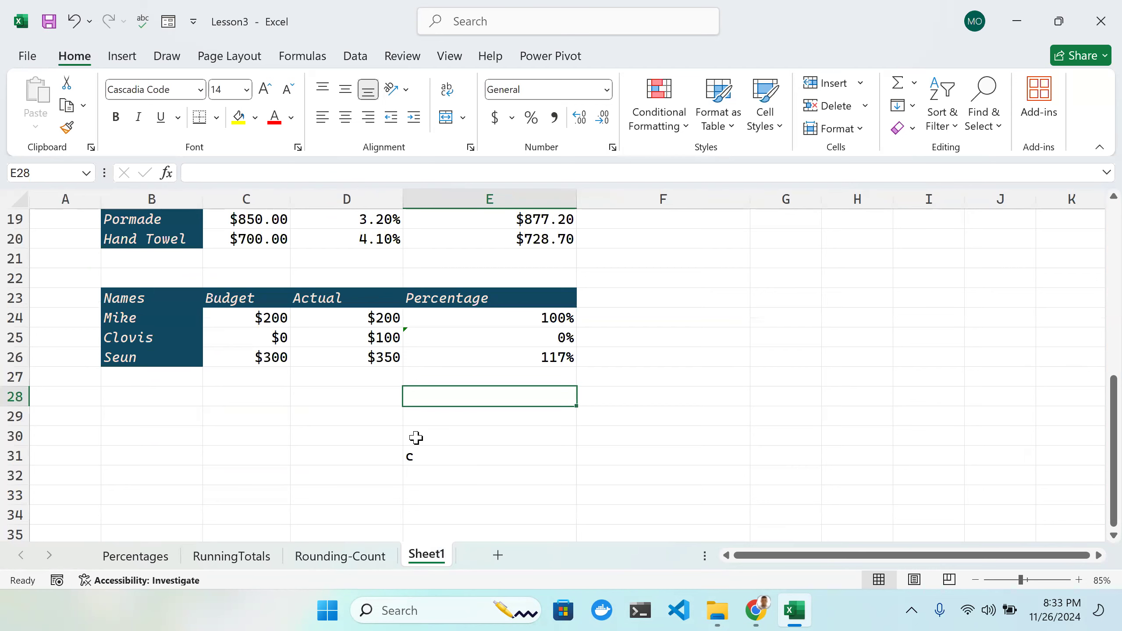
scroll(415, 441, "up", 6)
left_click_drag(45, 223, 478, 448)
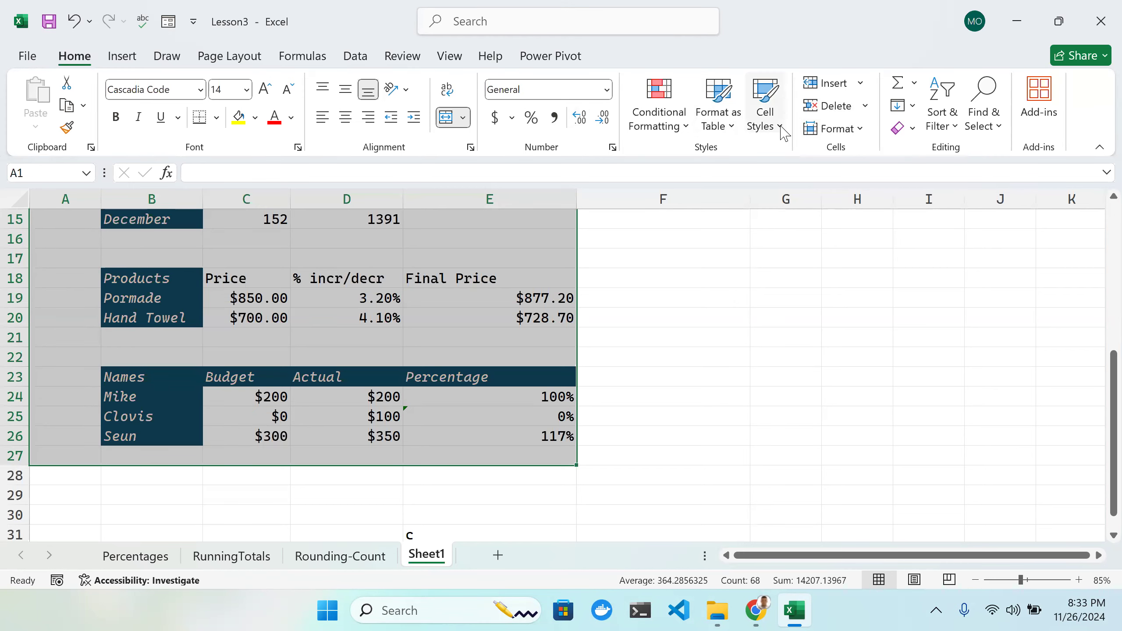
left_click(912, 129)
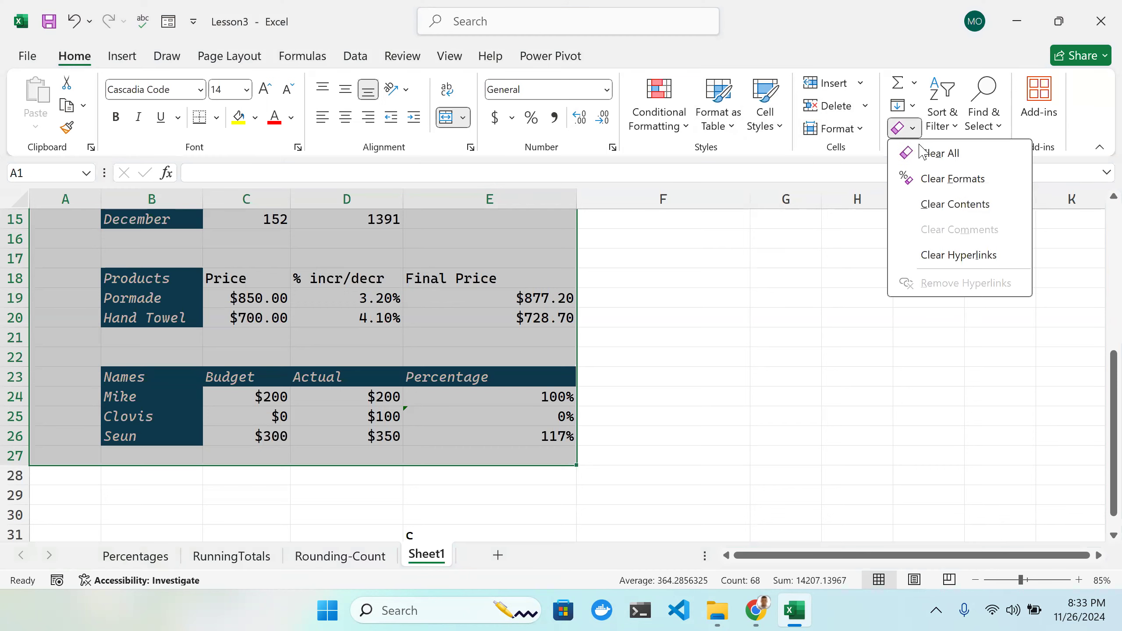
left_click(932, 152)
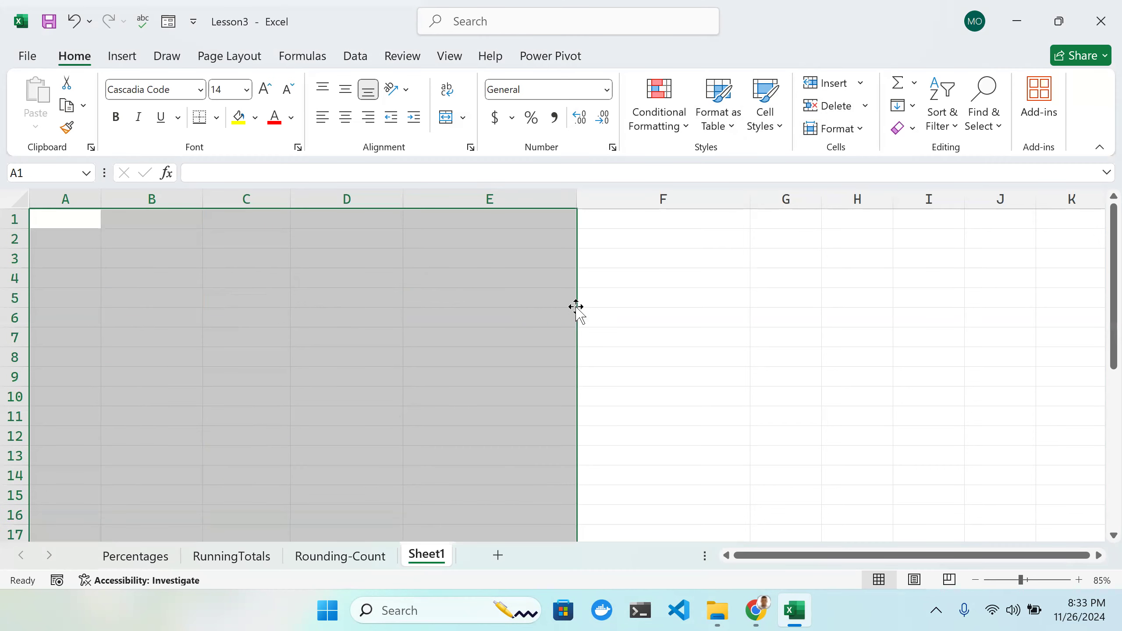
scroll(574, 308, "down", 4)
scroll(572, 305, "up", 4)
left_click(181, 239)
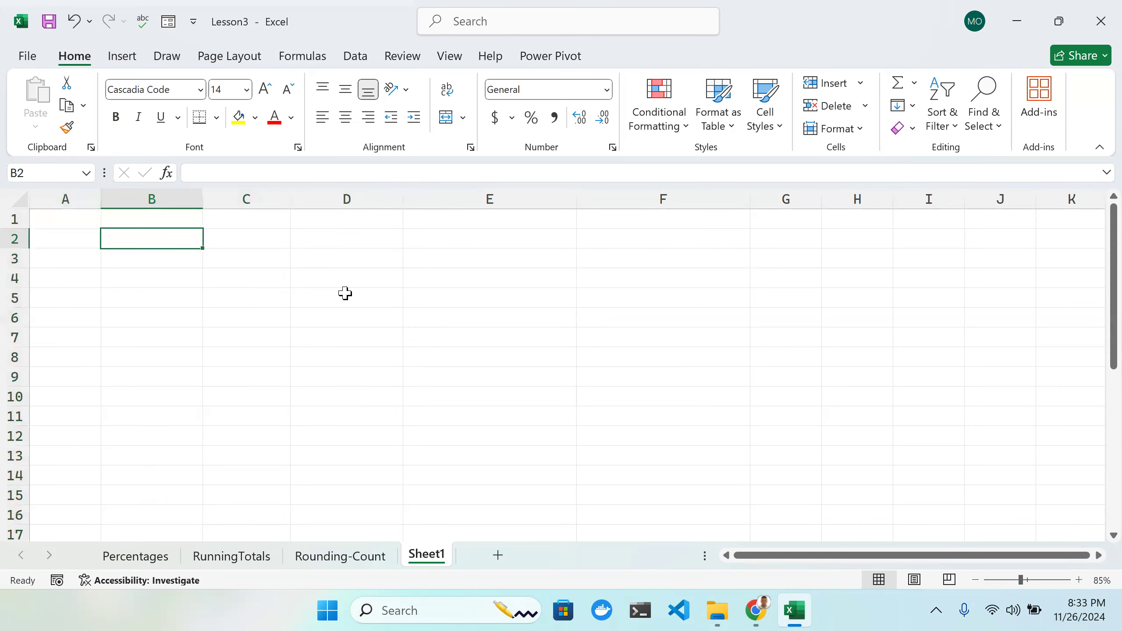
left_click(356, 557)
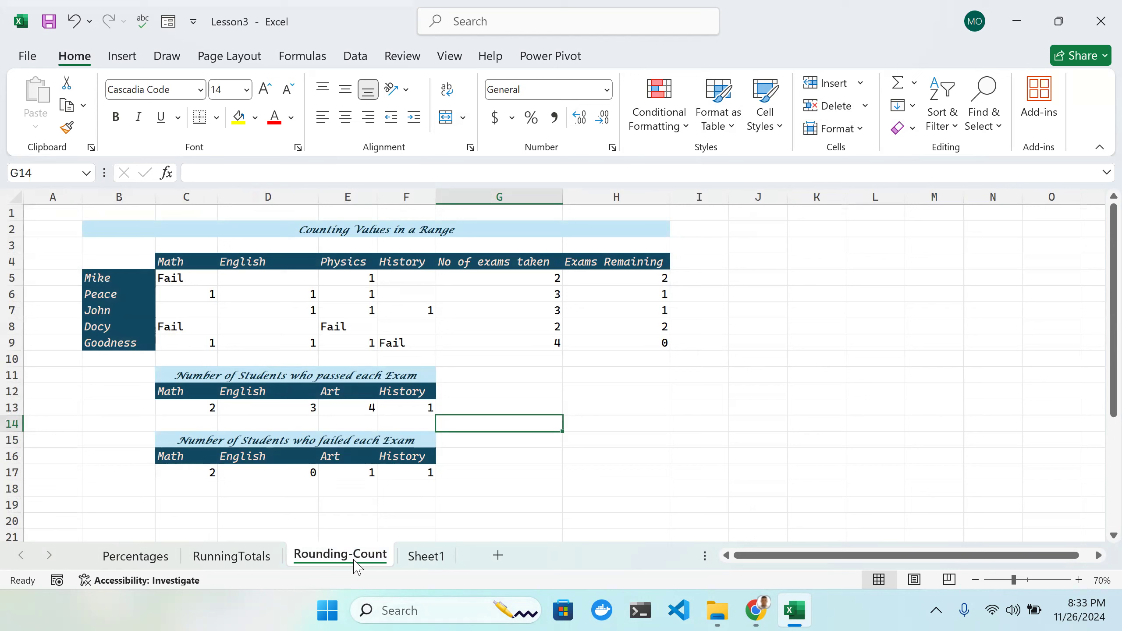
left_click_drag(156, 374, 380, 459)
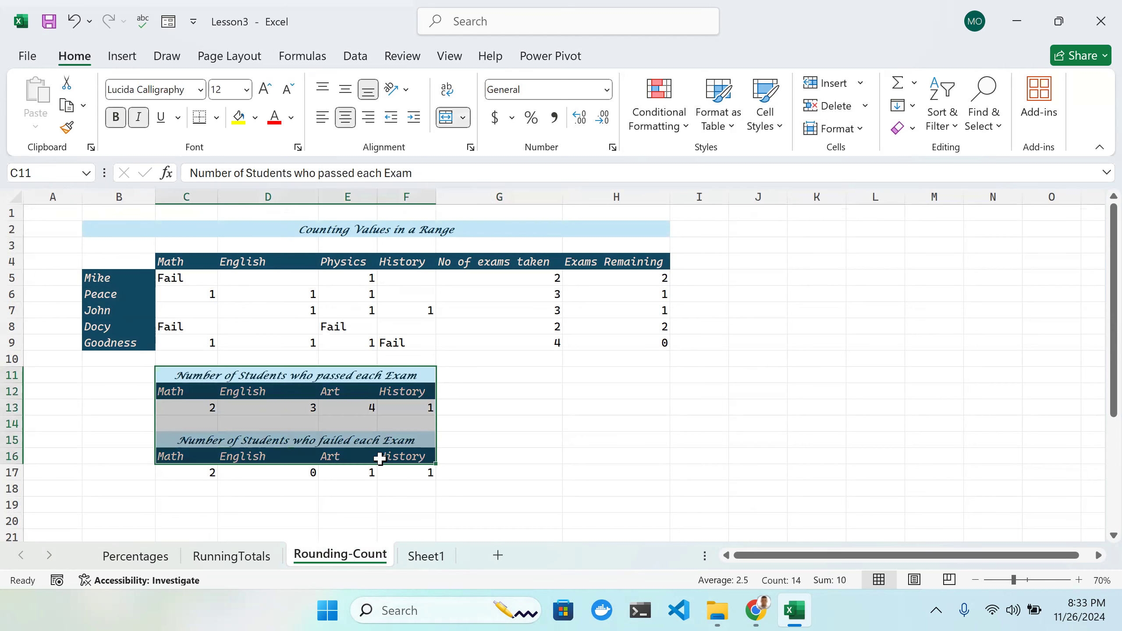
right_click(381, 459)
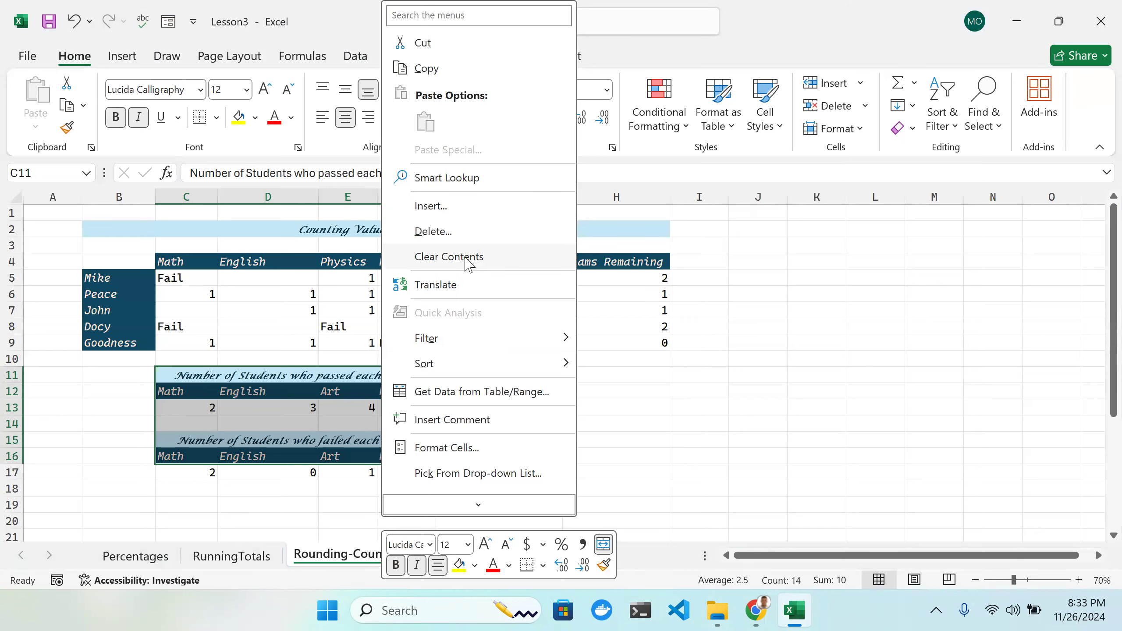
left_click(465, 258)
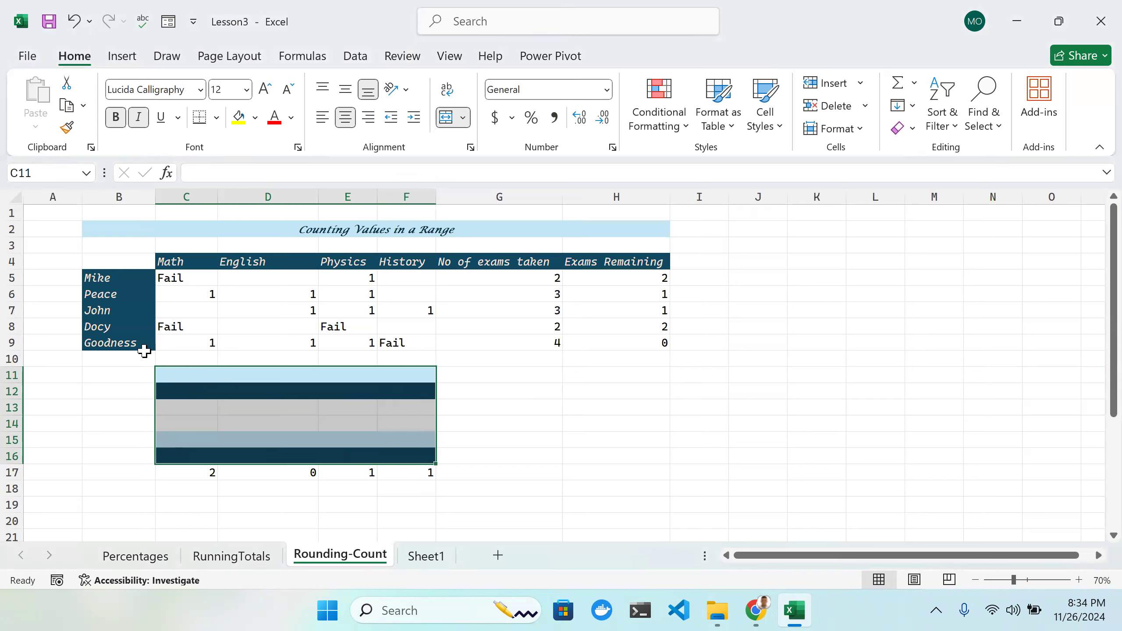
key("ctrl+z")
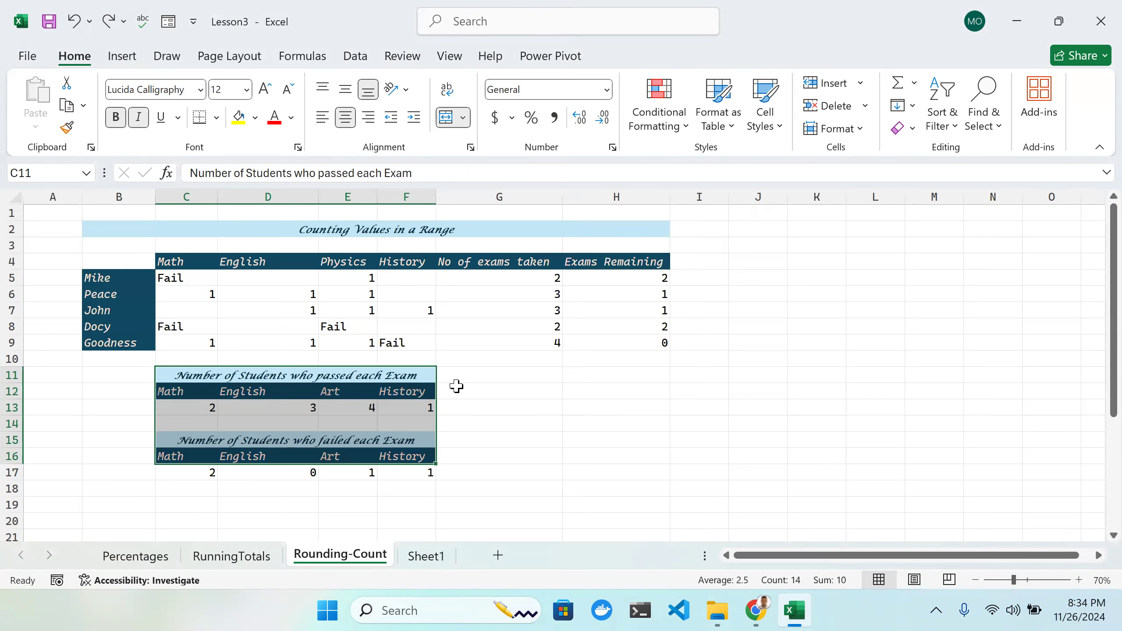
left_click(482, 387)
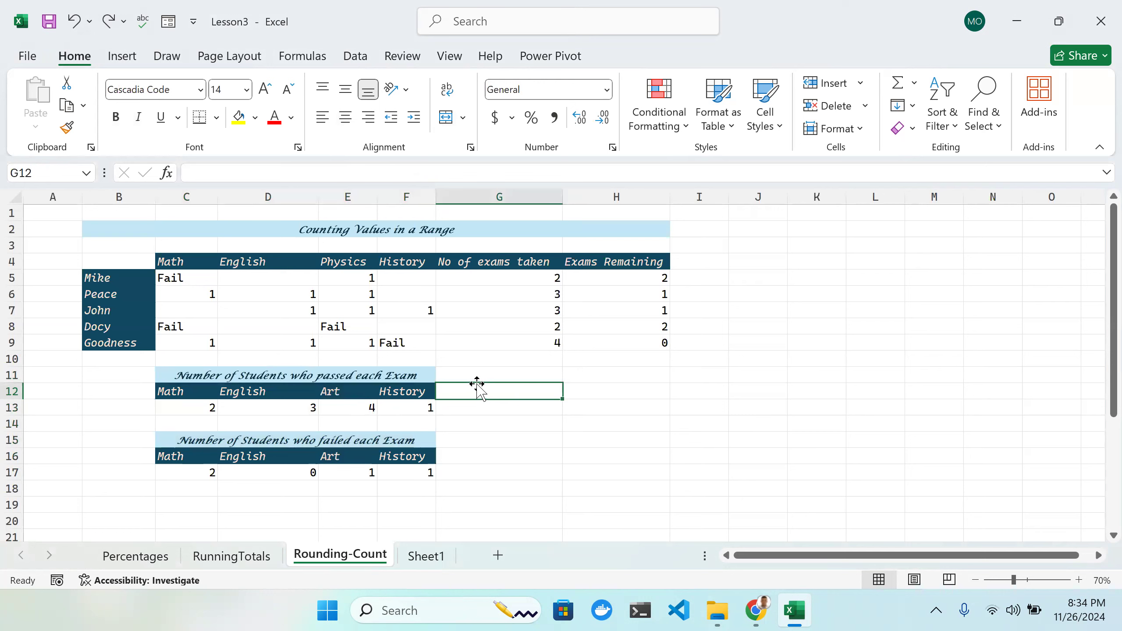
left_click(533, 365)
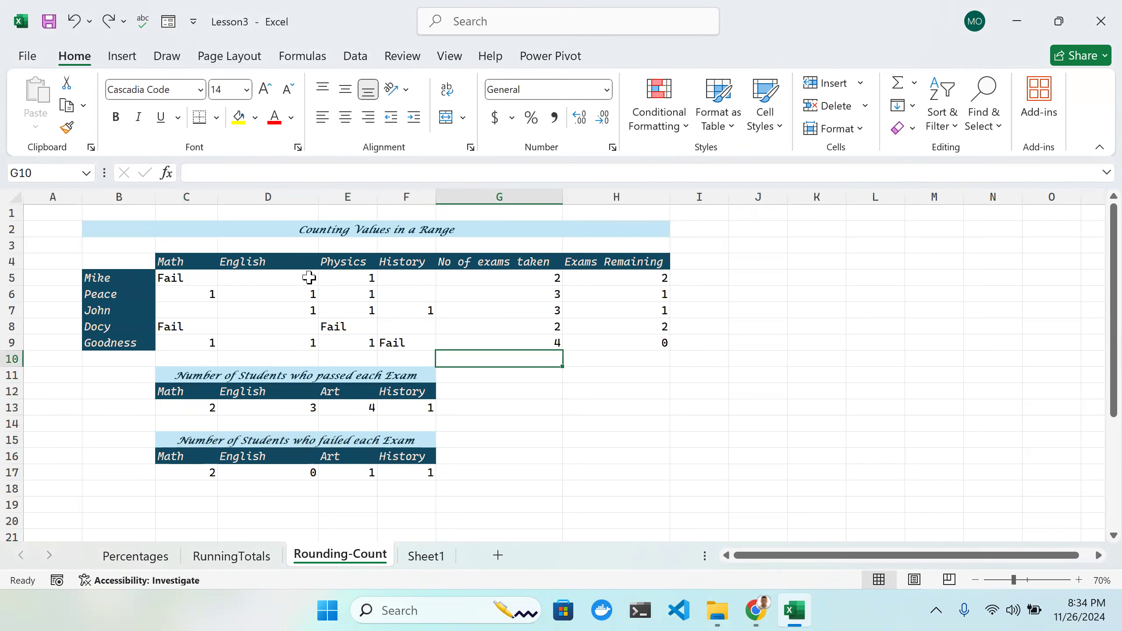
left_click(190, 280)
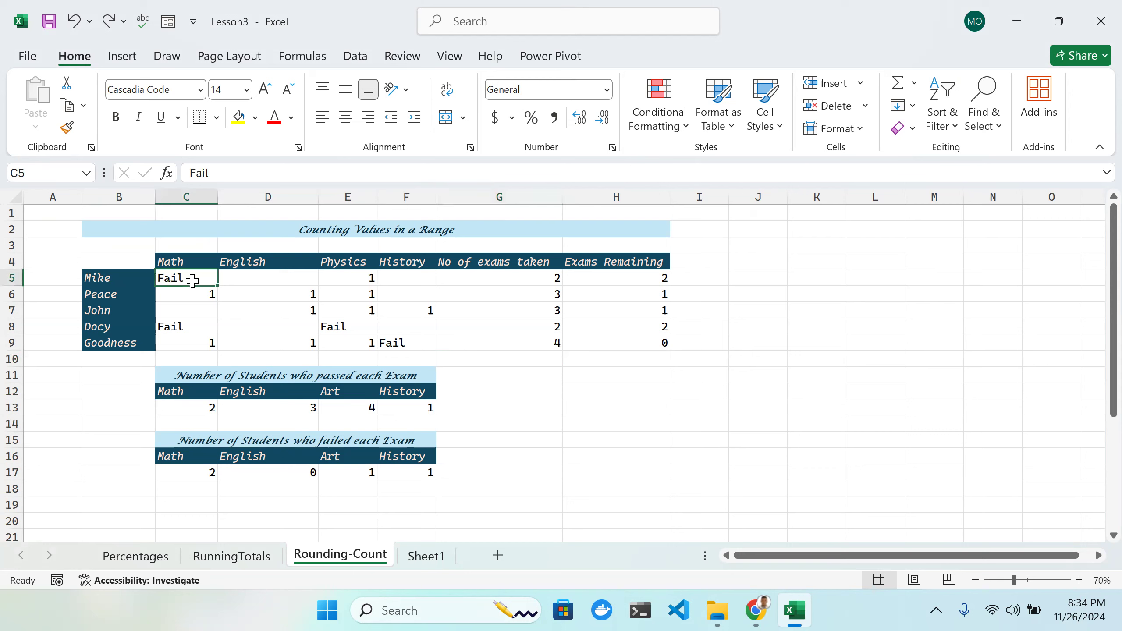
left_click(374, 283)
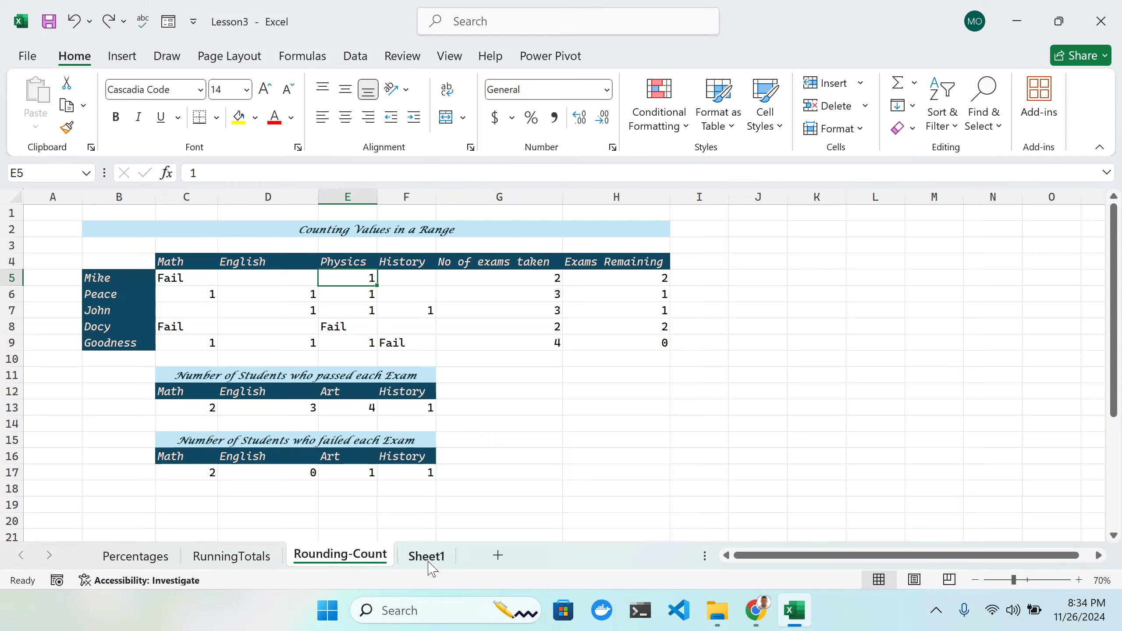
Step: Enter the column headings Math in C3 and Englis in D3 on the empty Sheet1
left_click(427, 556)
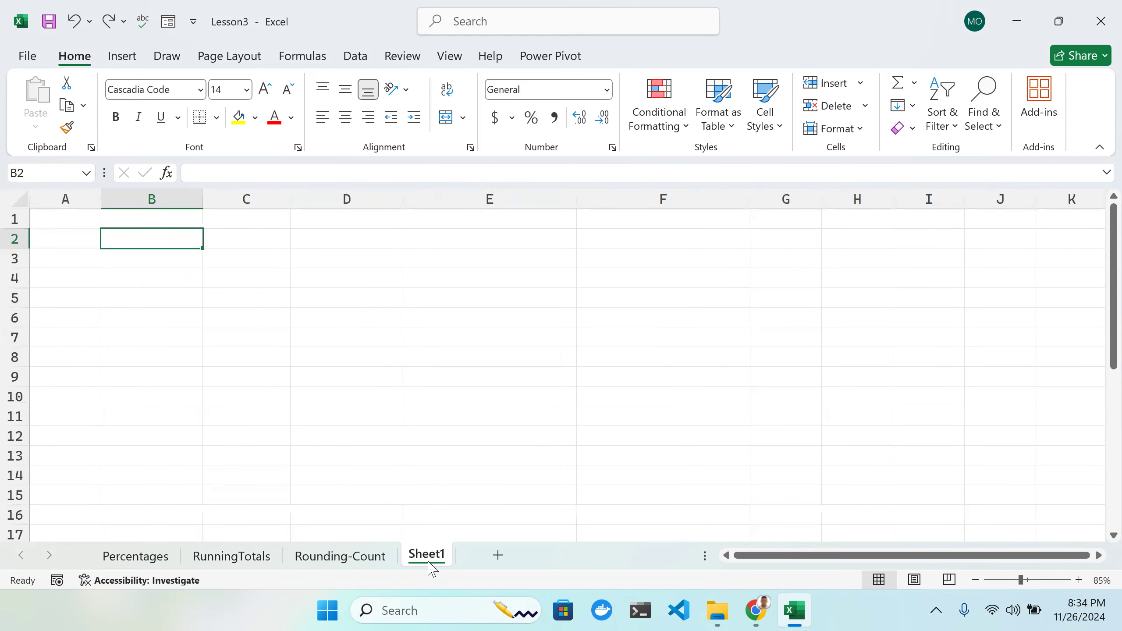
left_click(183, 263)
left_click(231, 265)
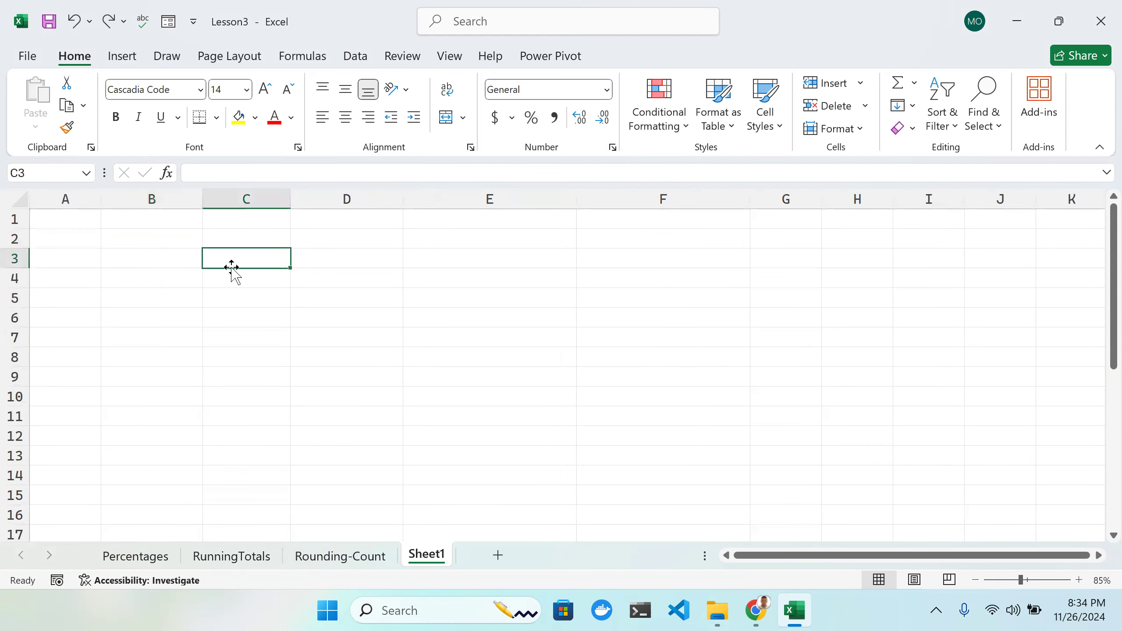
double_click(232, 265)
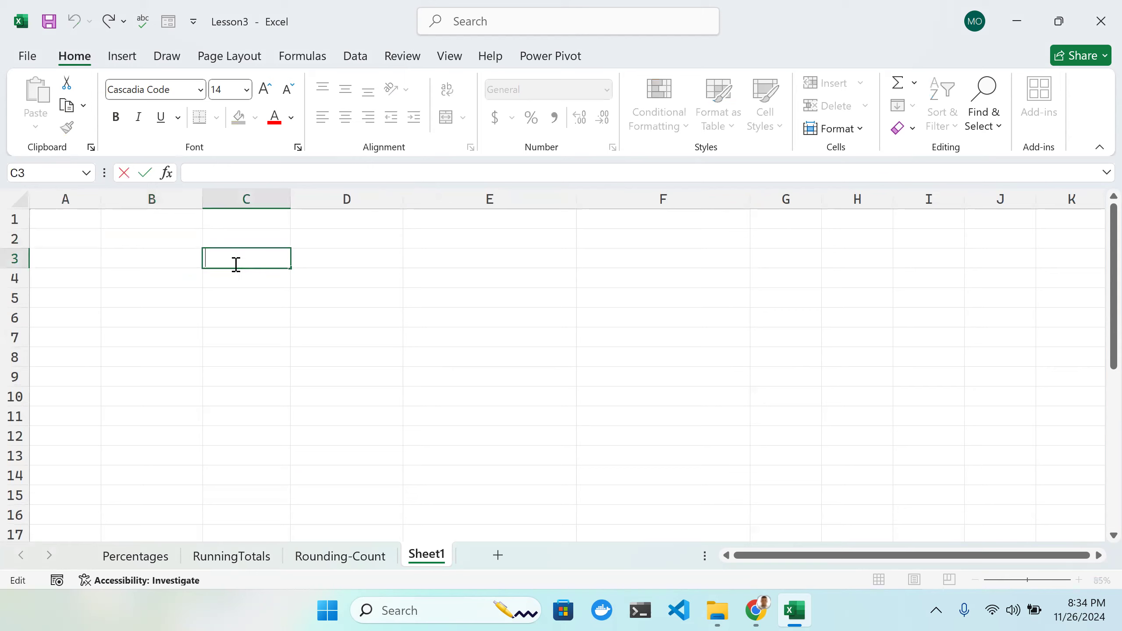
type("Maht")
type("th")
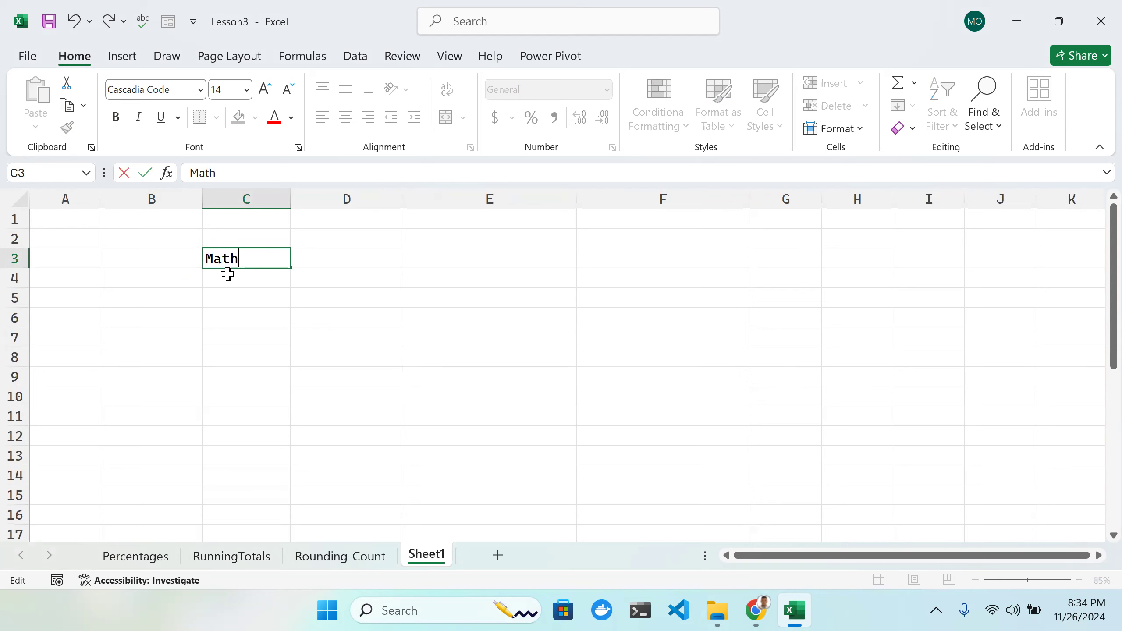
key("Tab")
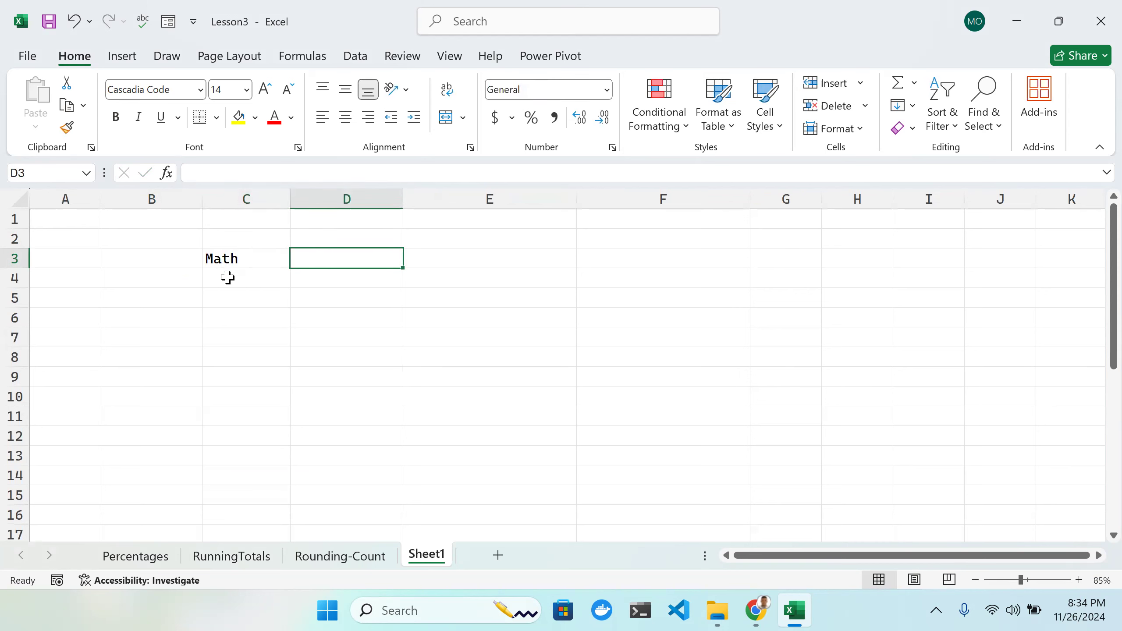
type("S")
key("BackSpace")
type("Englis")
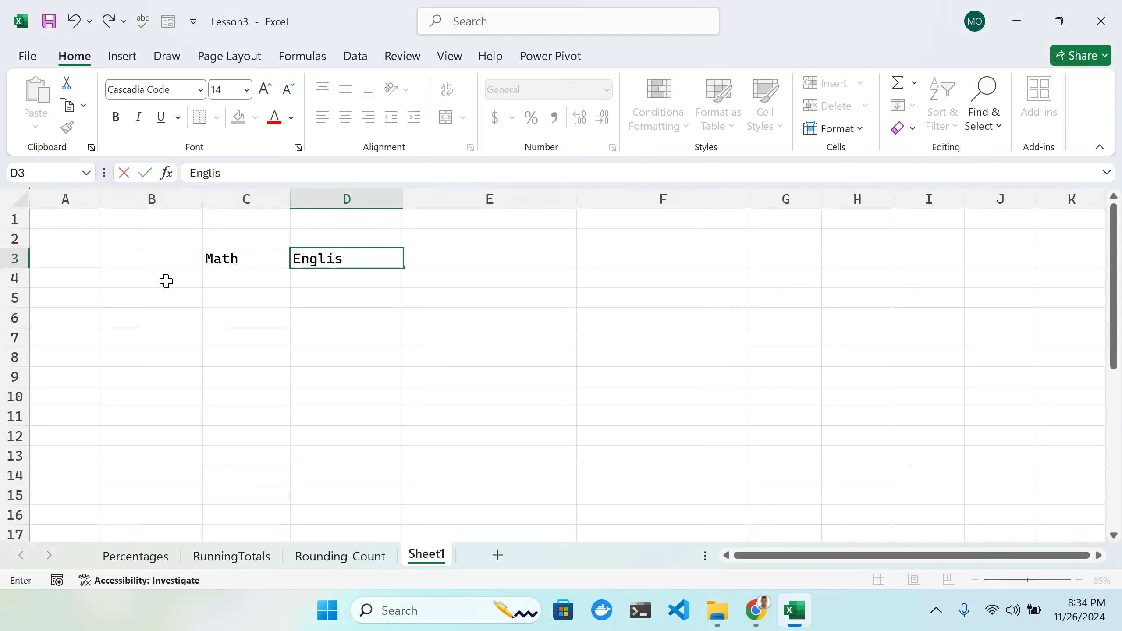
key("Tab")
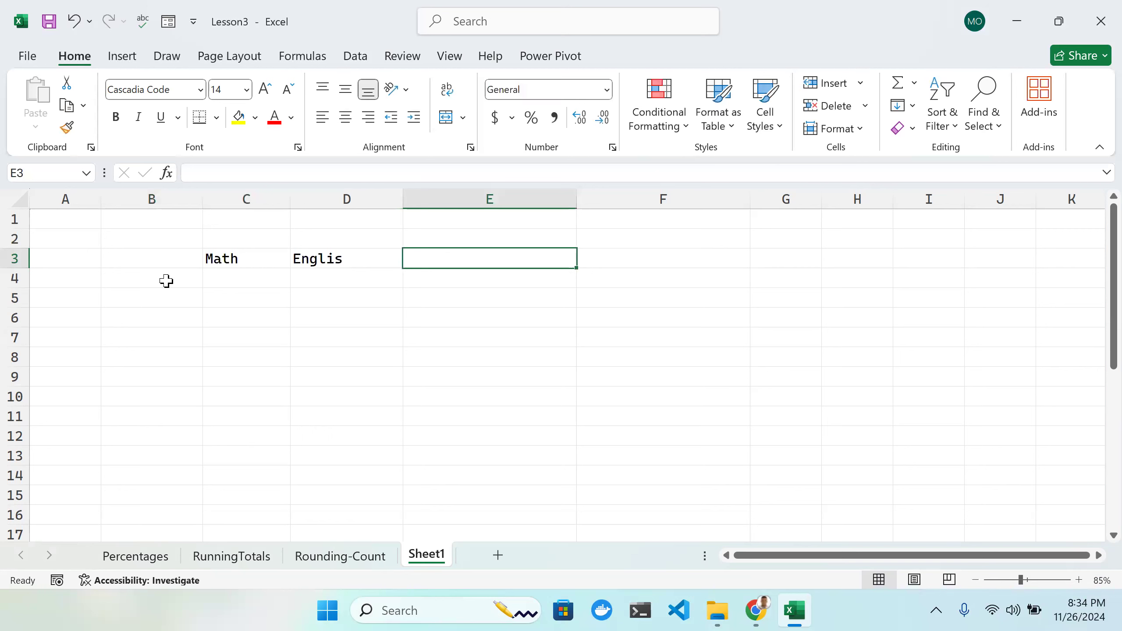
Step: Enter the column headings Basic Science in E3 and Government in F3, and correct the heading in D3 to English
type("Ba")
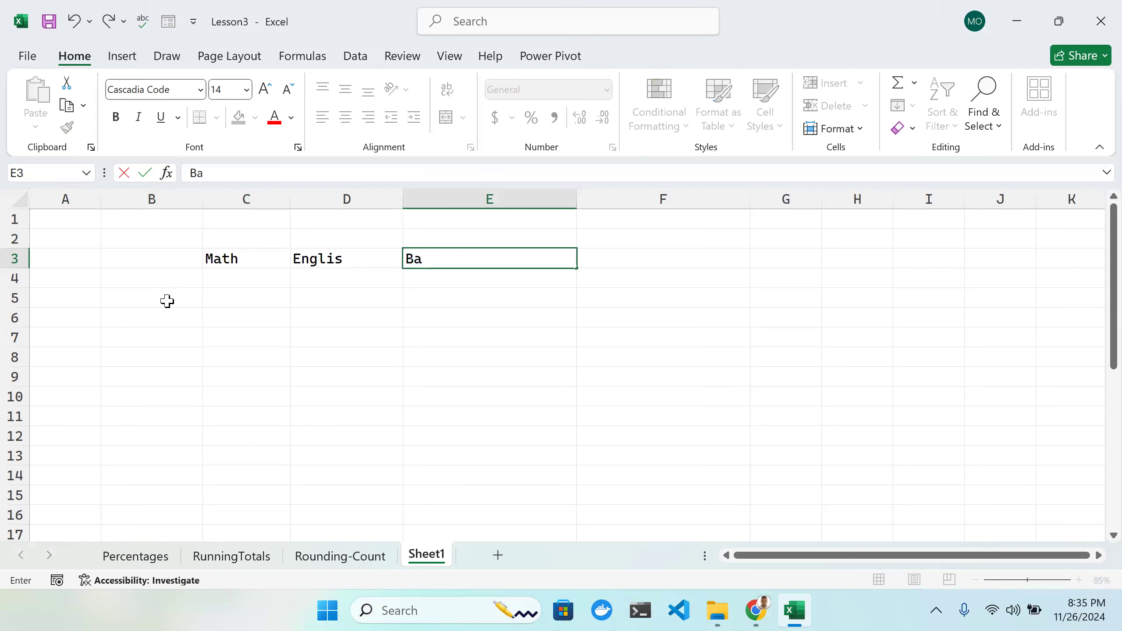
type("sic Science")
key("Tab")
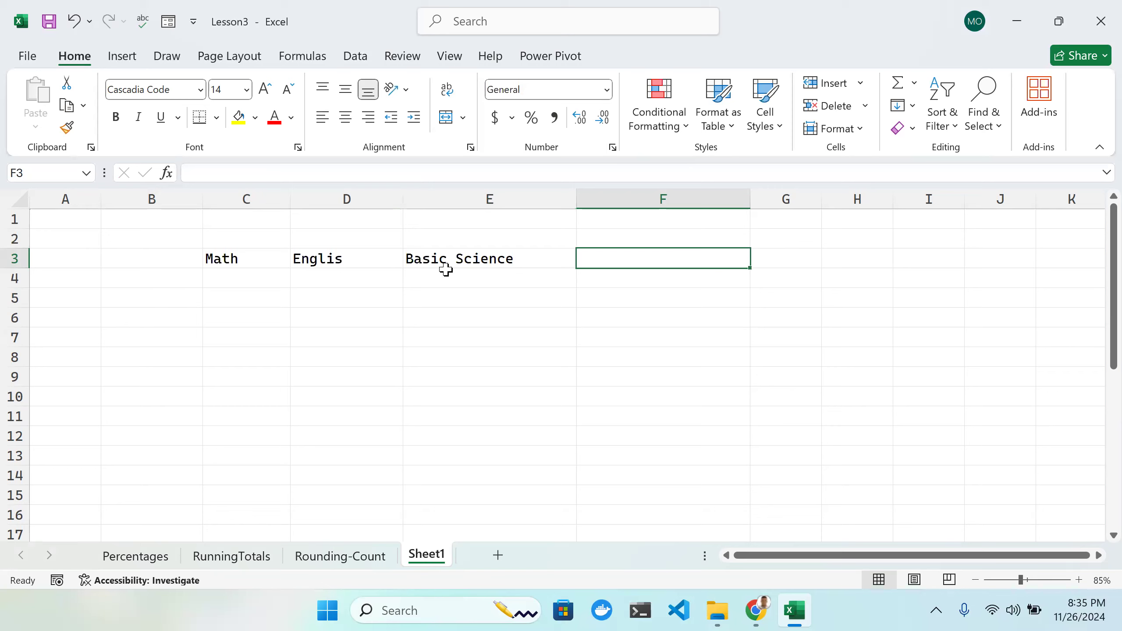
double_click(613, 258)
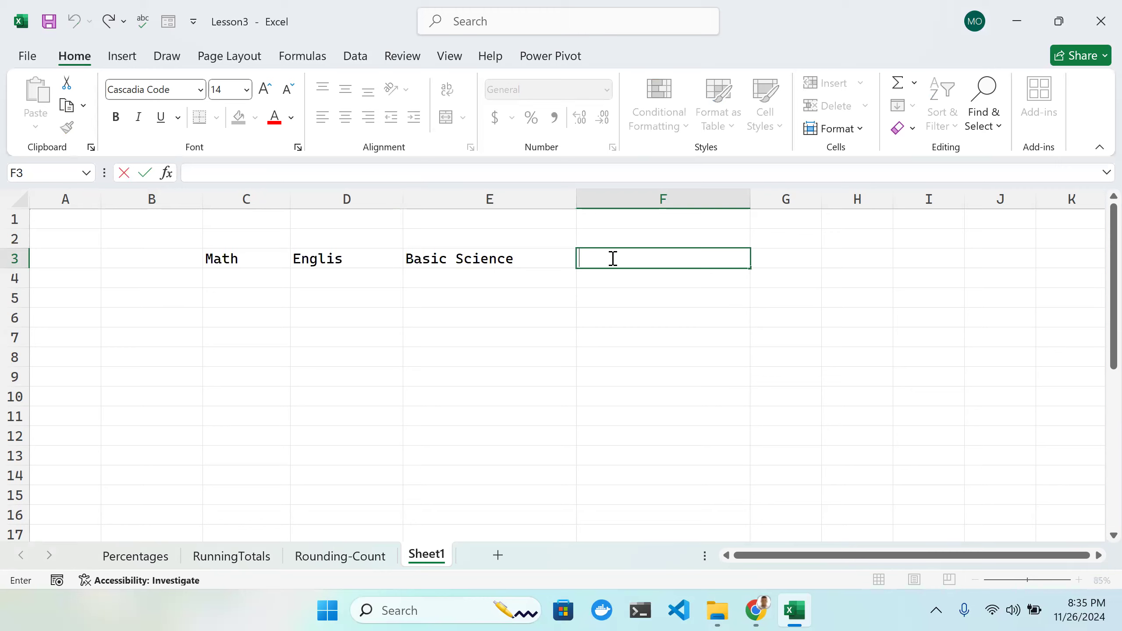
type("Gover")
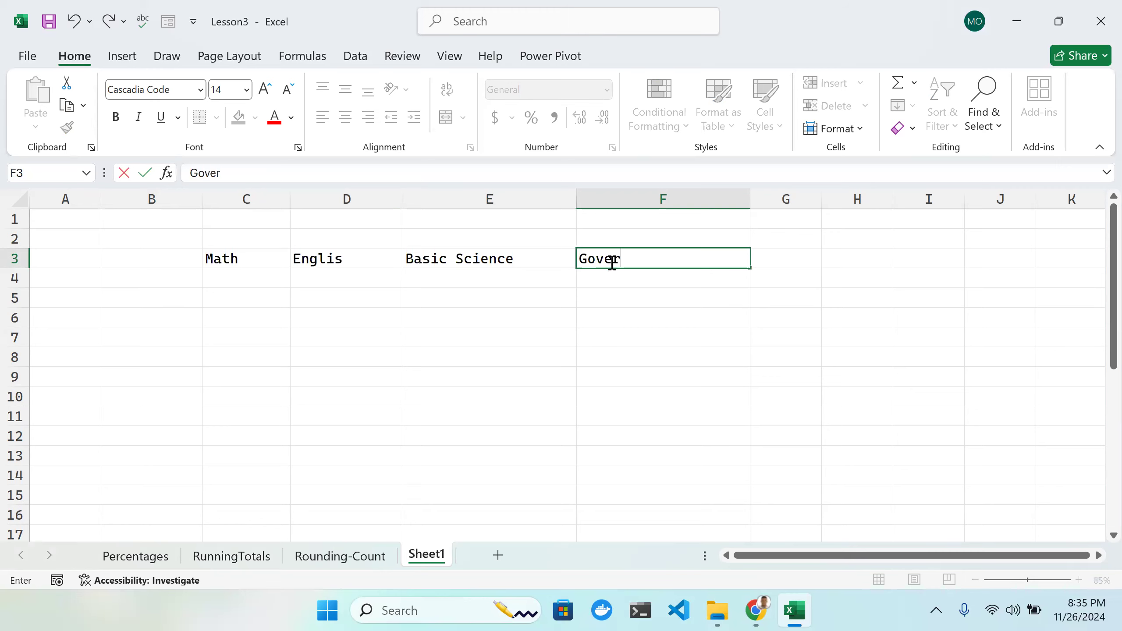
type("nment")
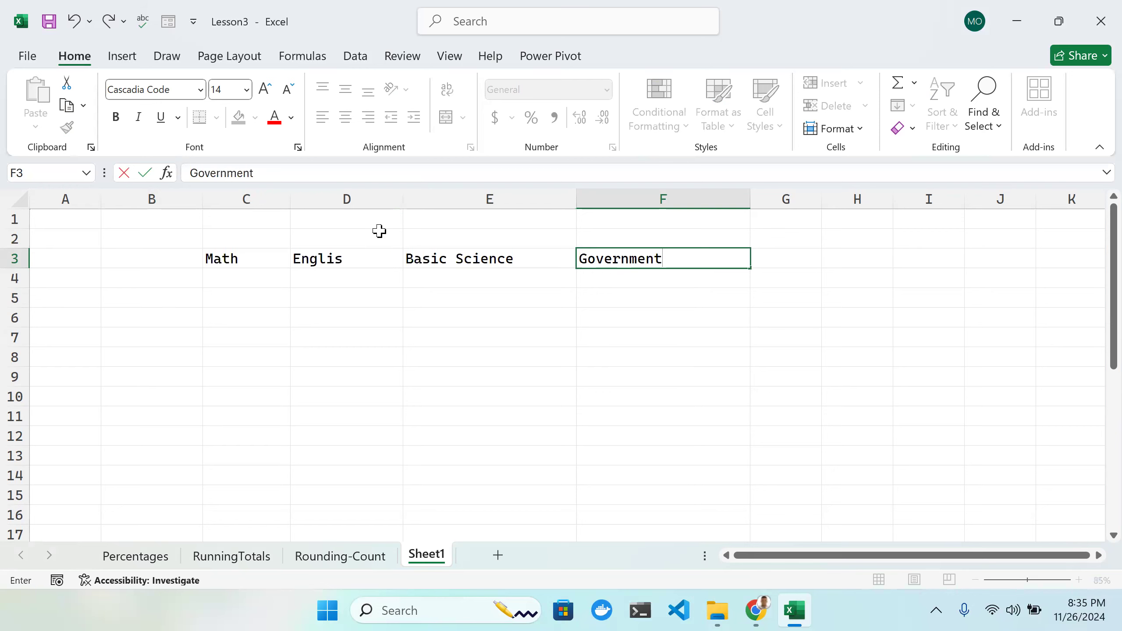
double_click(376, 258)
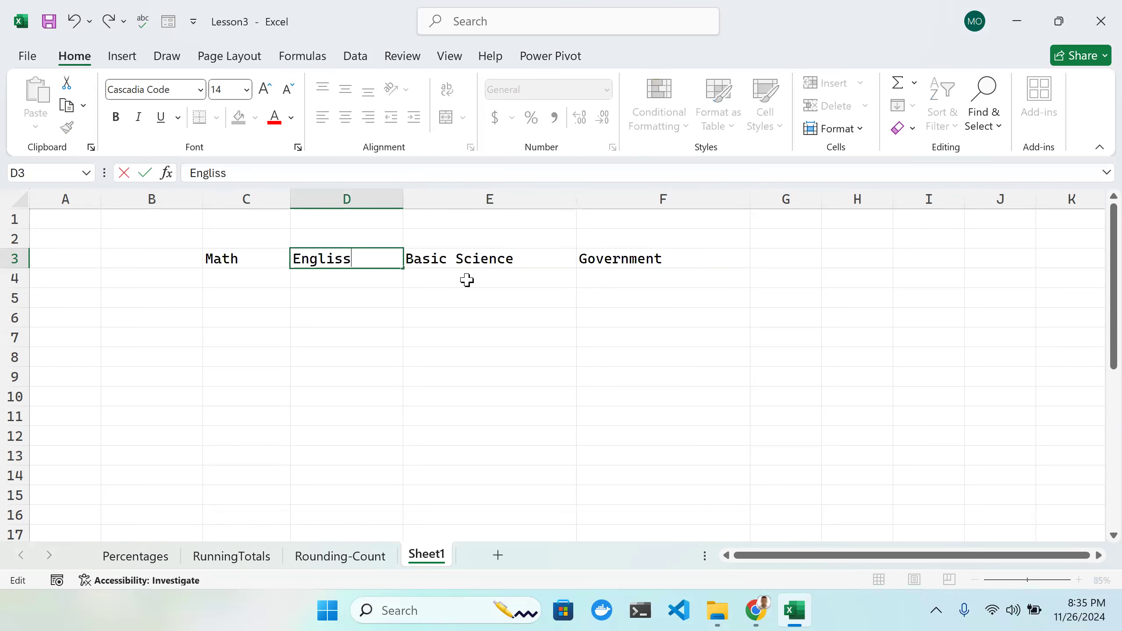
type("h")
Step: Enter the first student's name in B4 and a 1 in both C4 and D4
left_click(175, 275)
double_click(177, 276)
double_click(176, 275)
type("Mike")
key("Tab")
type("1")
key("Tab")
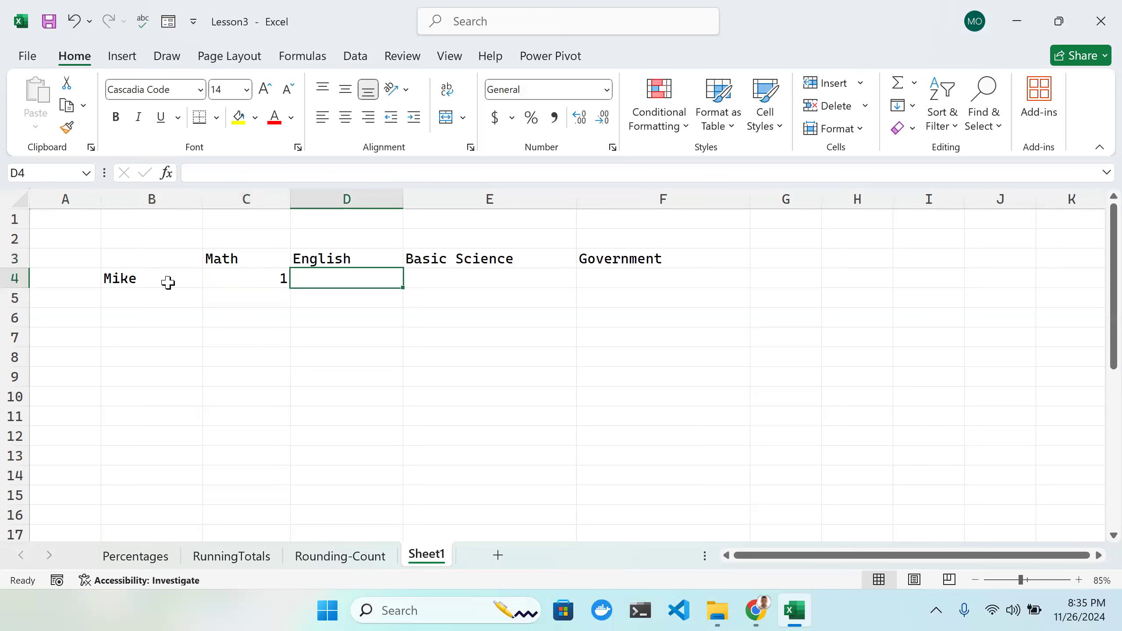
type("1")
key("Home")
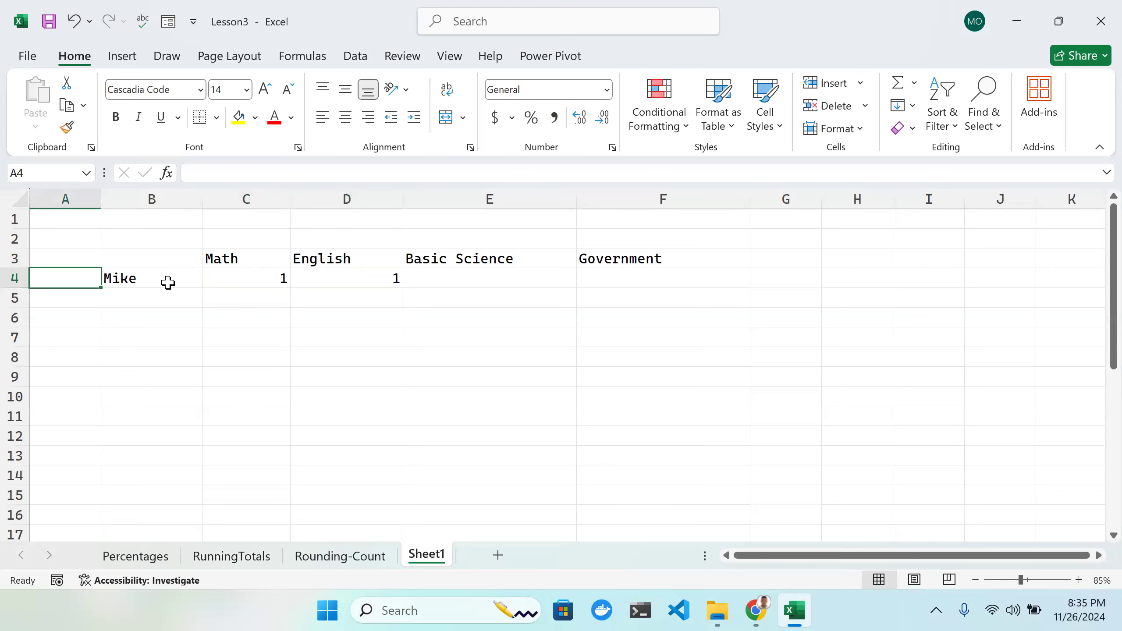
Step: Complete the first student's row with 1 in E4 and Fail in F4
double_click(438, 278)
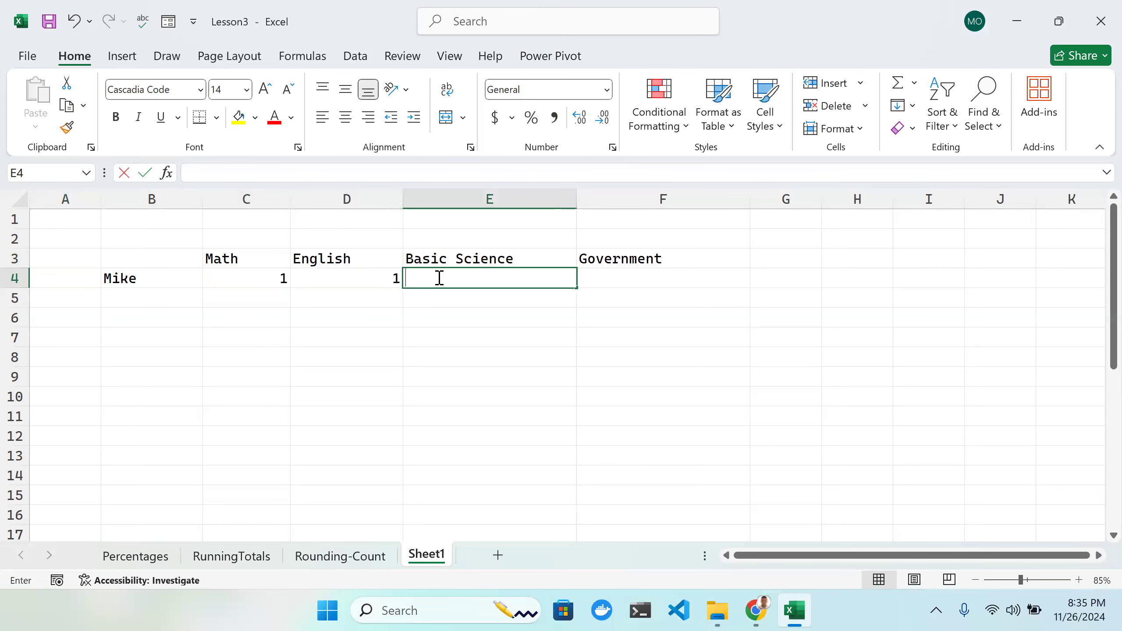
type("1")
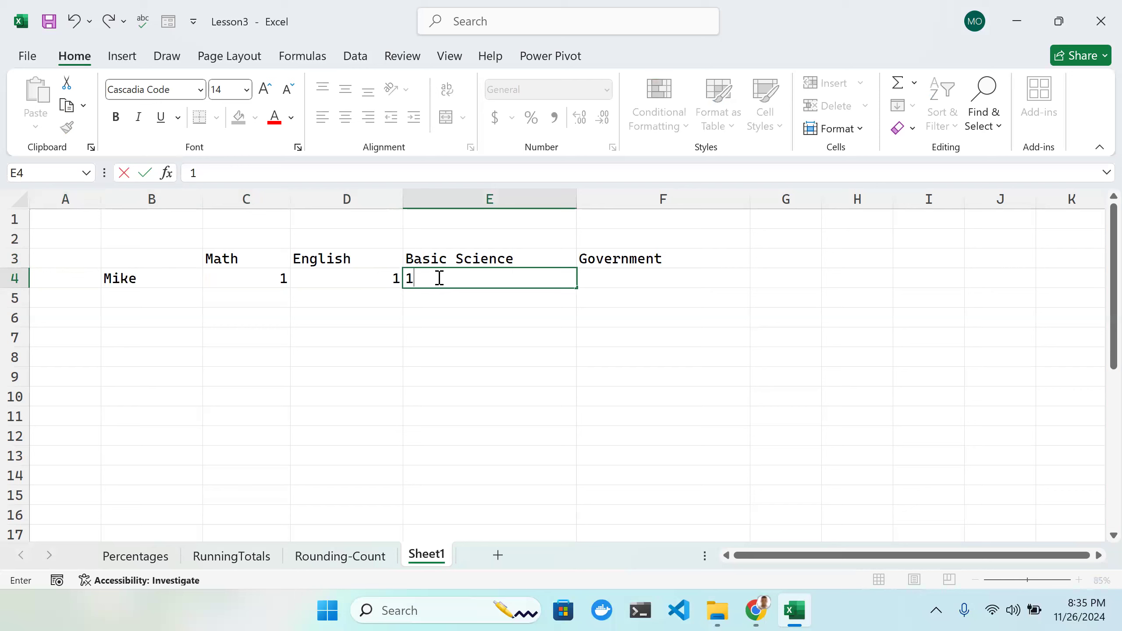
key("Tab")
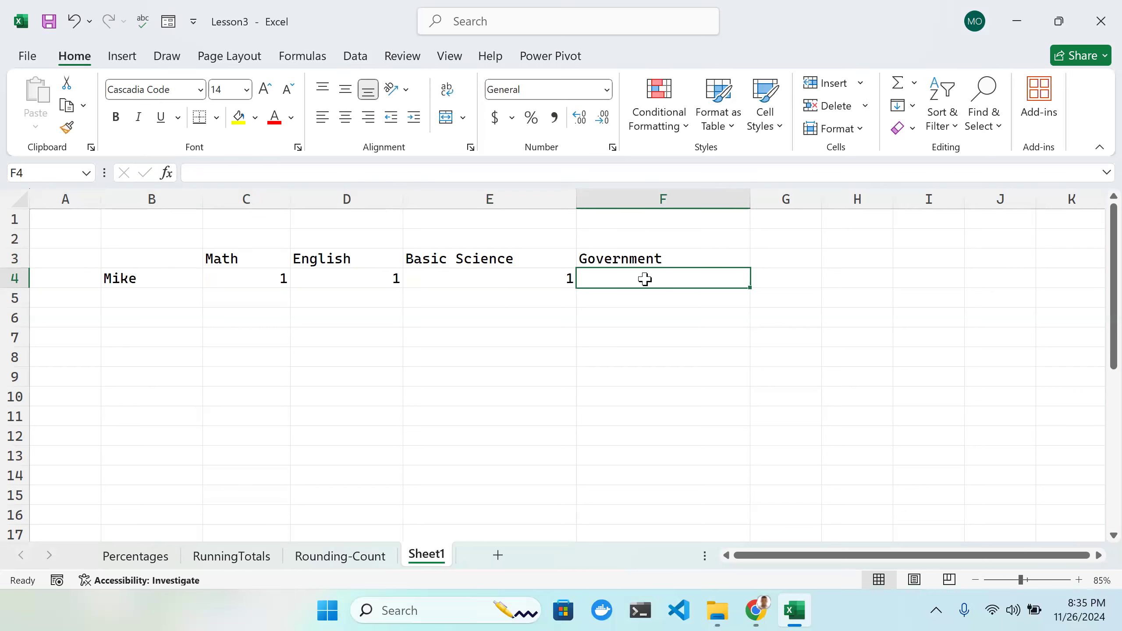
type("Fir")
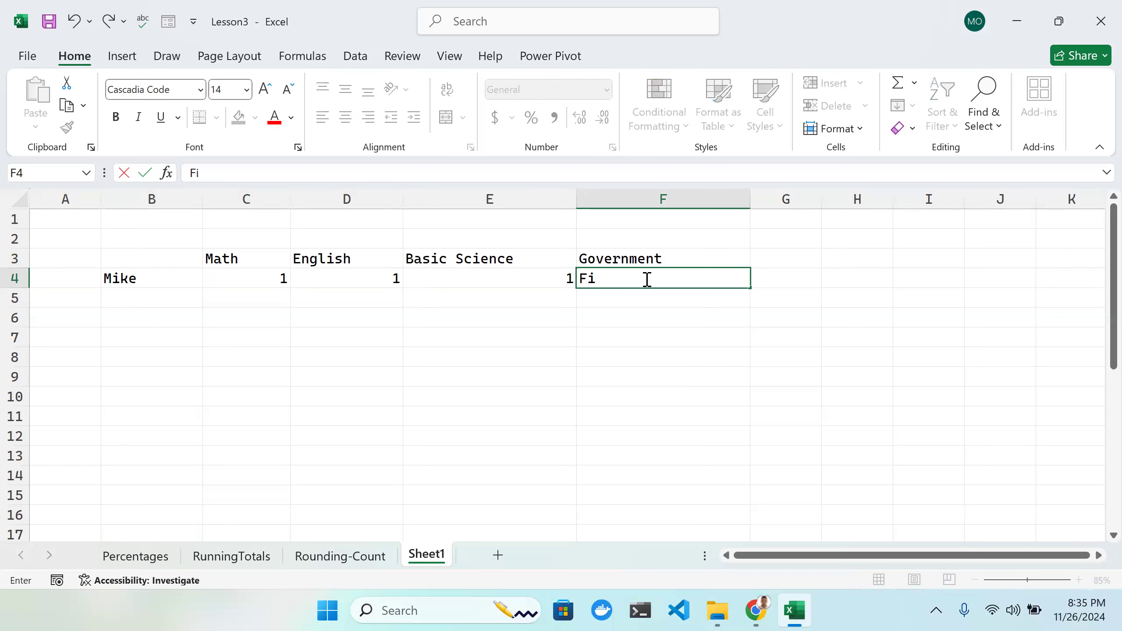
key("BackSpace")
key("BackSpace")
type("ai")
key("Return")
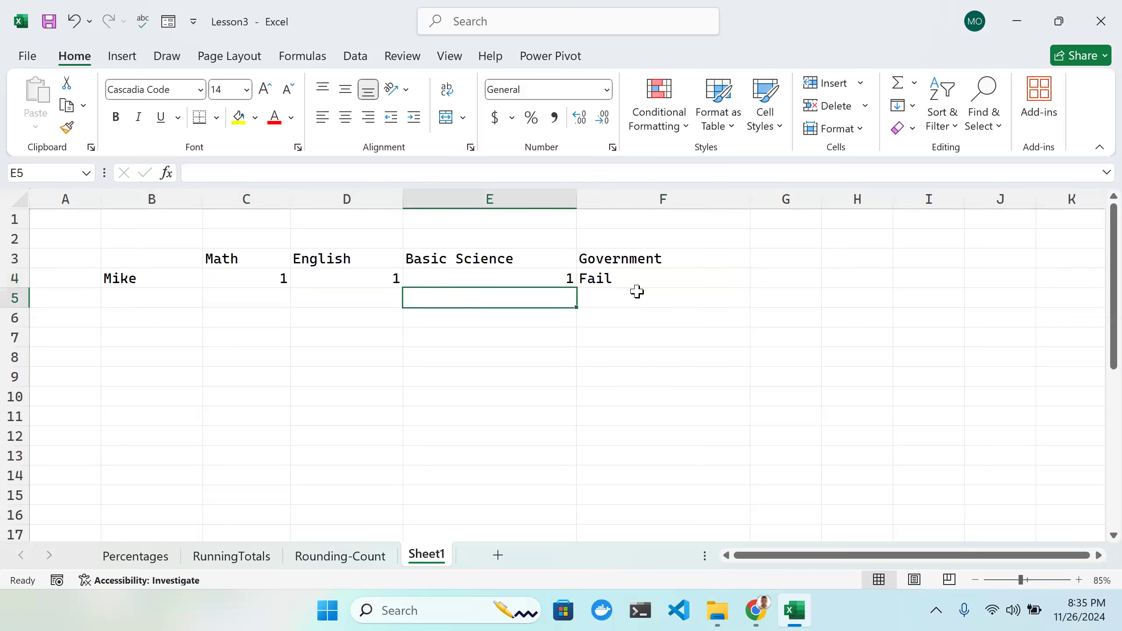
Step: Enter the second student's name in B5
left_click(186, 301)
double_click(185, 298)
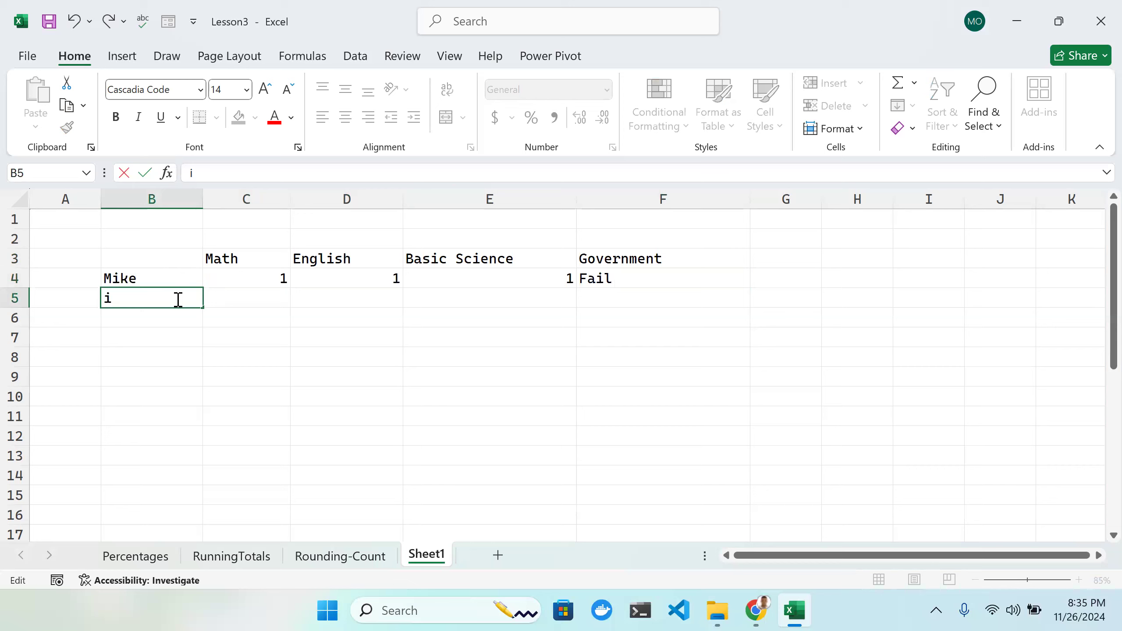
type("C;o")
key("BackSpace")
key("BackSpace")
type("lovis")
key("Tab")
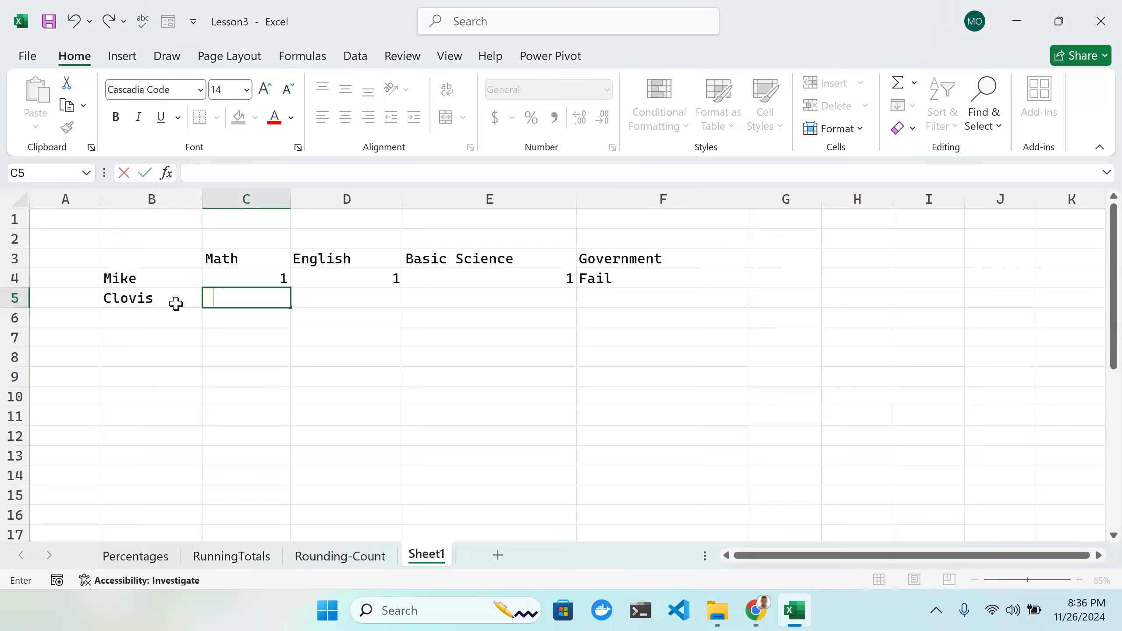
Step: Leave C5 blank and enter the second student's results: 1 in D5, Fail in E5 and 1 in F5
key("Tab")
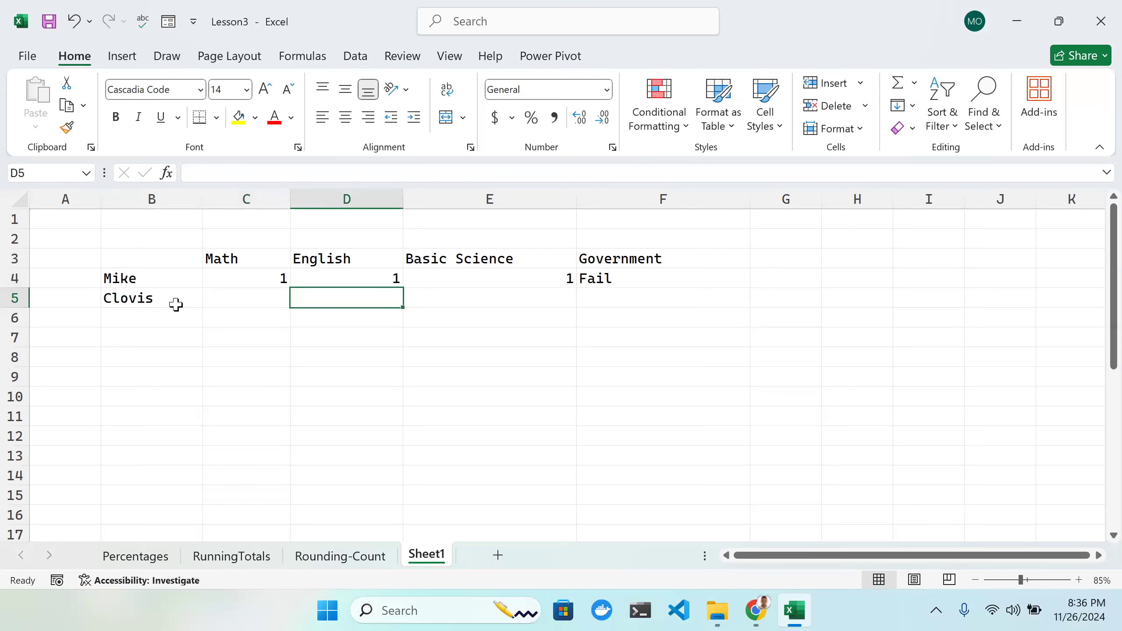
type("1")
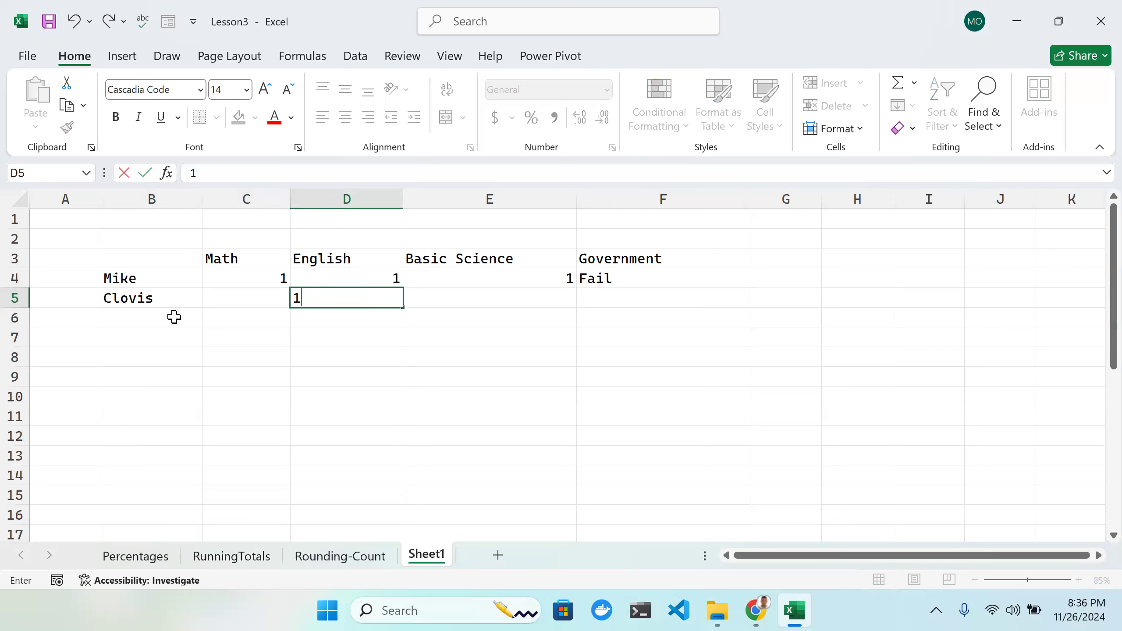
key("Tab")
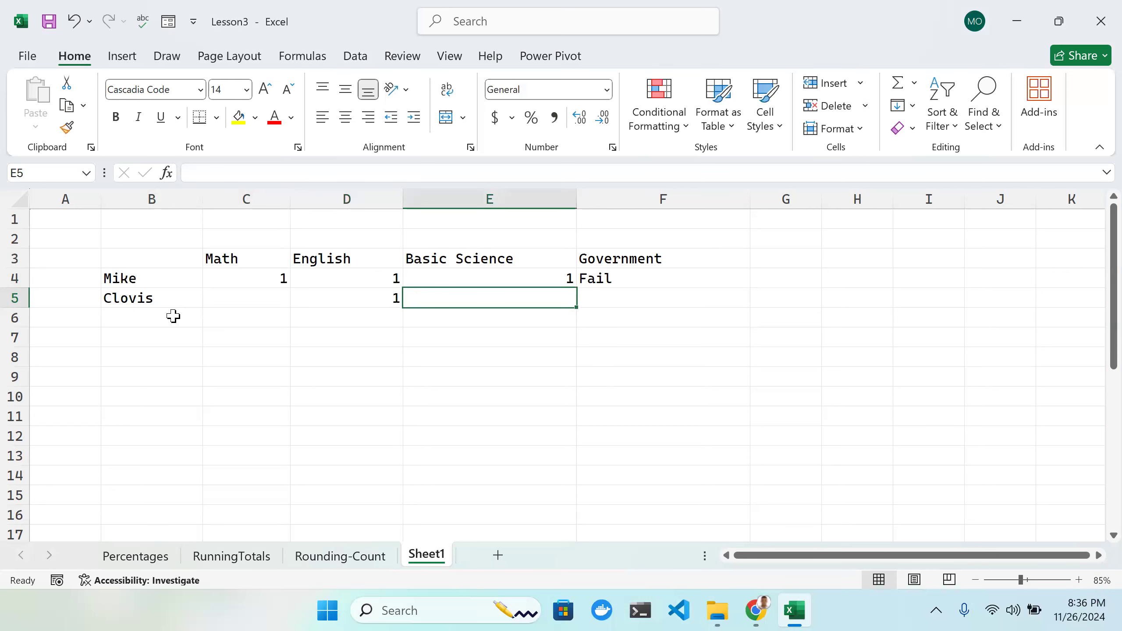
type("Fail")
key("Tab")
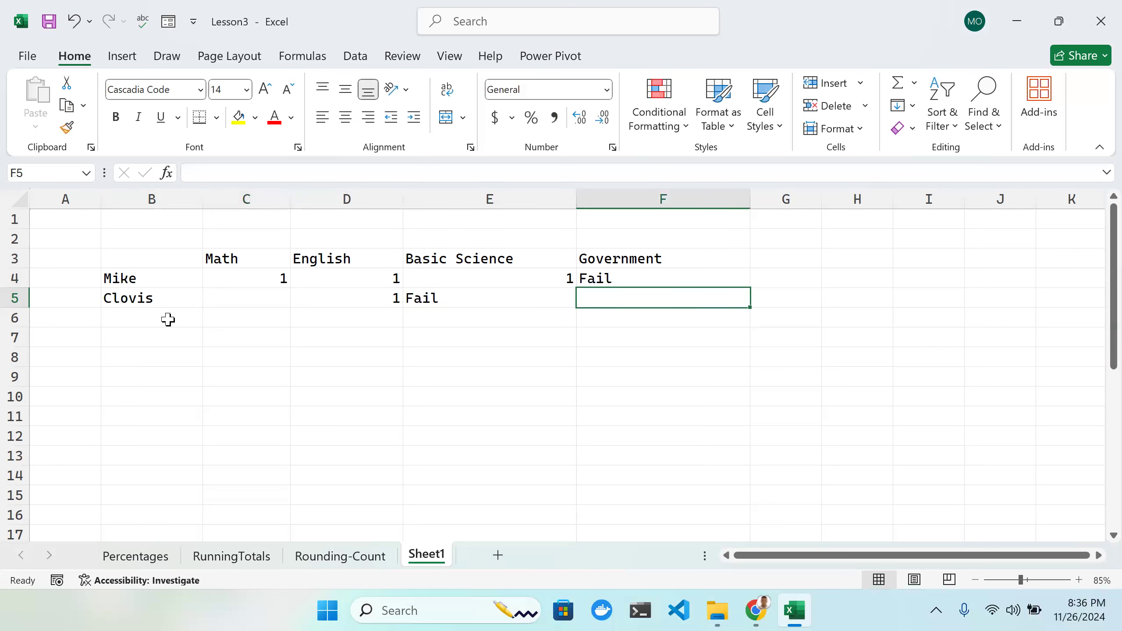
type("1")
Step: Enter the third student's name in B6
left_click(162, 320)
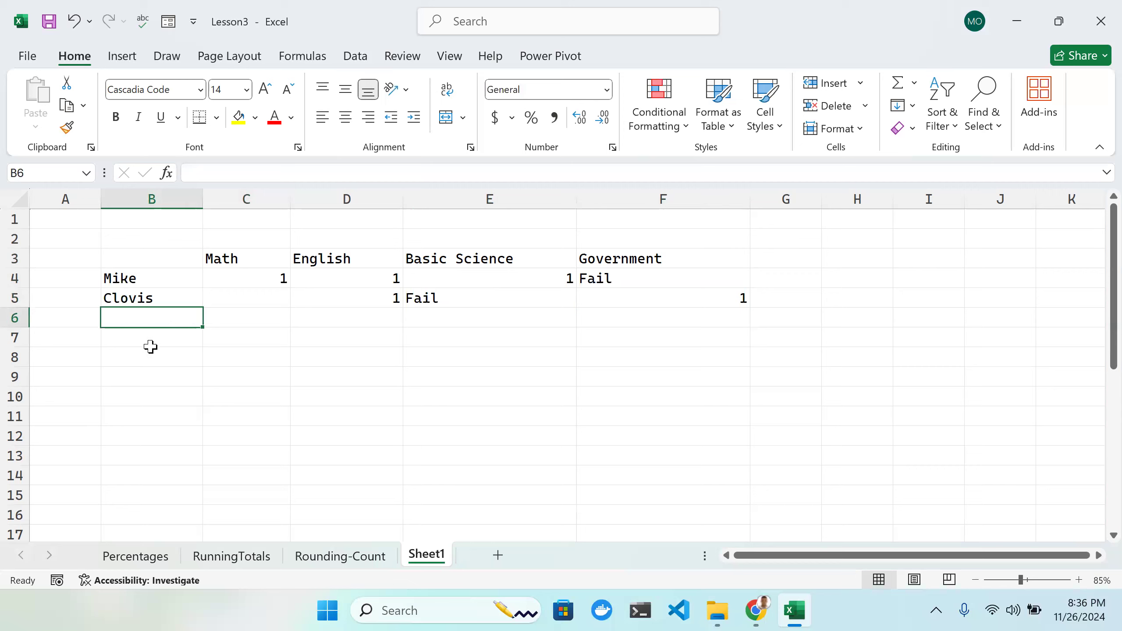
type("M")
key("BackSpace")
key("BackSpace")
type("do")
key("BackSpace")
key("BackSpace")
type("Docy")
key("Tab")
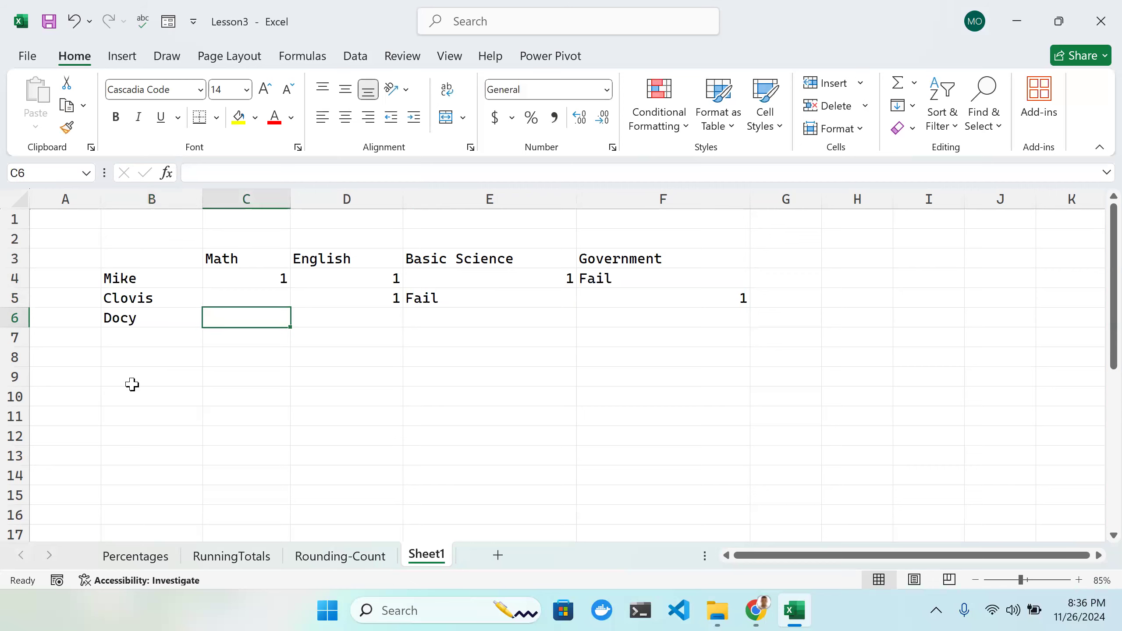
Step: Enter 1 as the third student's Math and English results in C6 and D6
type("1")
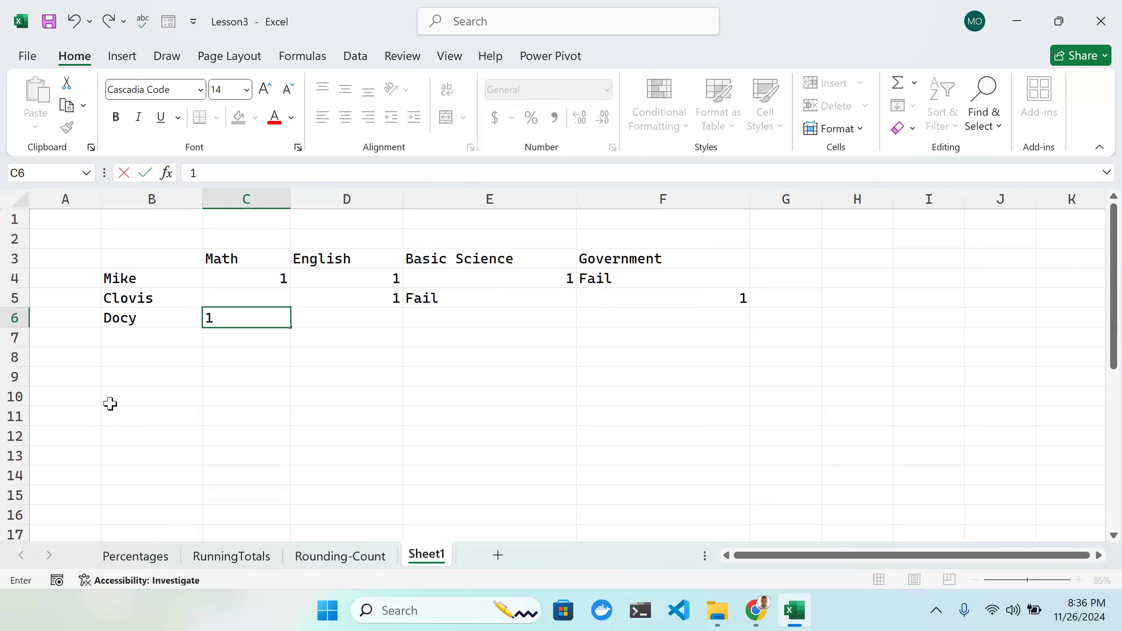
key("Tab")
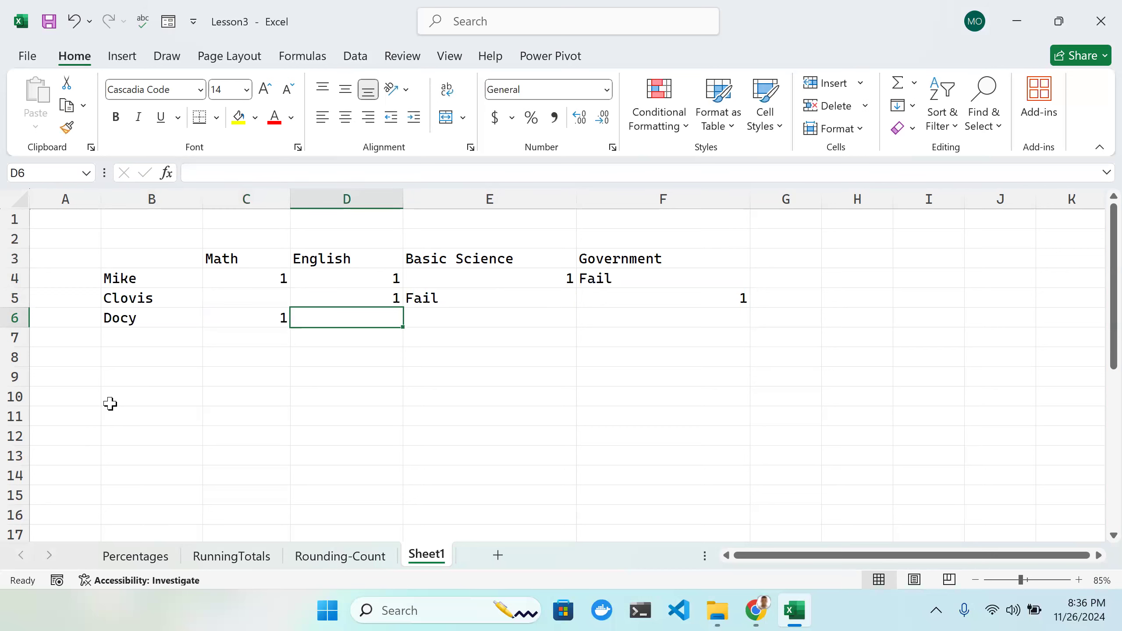
type("1")
key("ctrl+Return")
key("End")
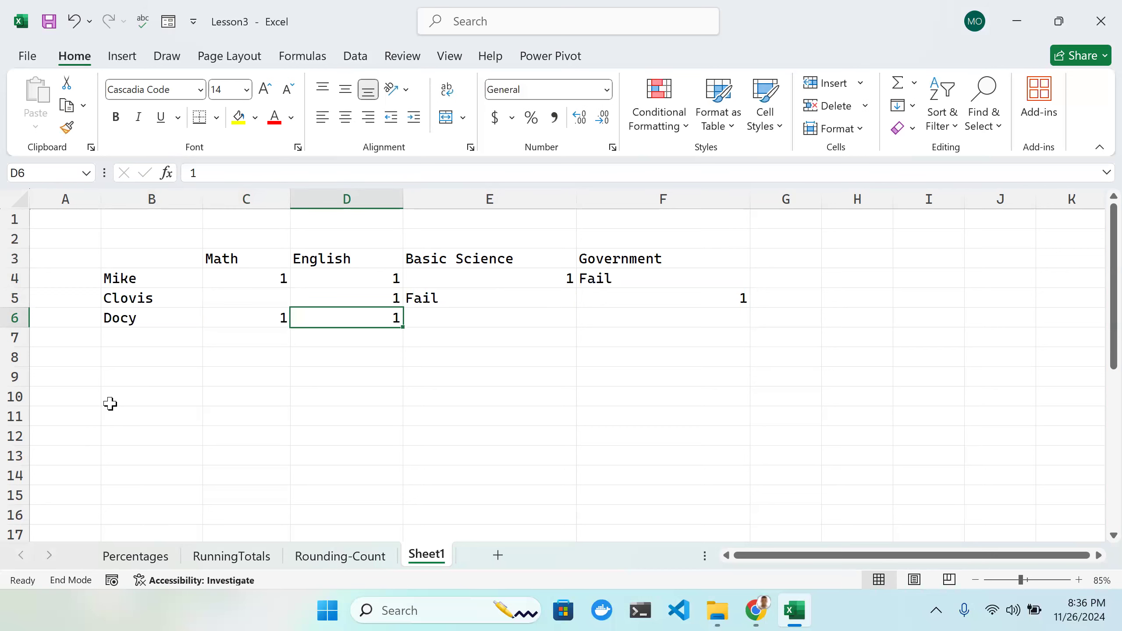
Step: Leave E6 blank and enter Fail as the third student's Government result in F6
left_click_drag(111, 403, 408, 368)
left_click(408, 371)
left_click(447, 336)
left_click(457, 318)
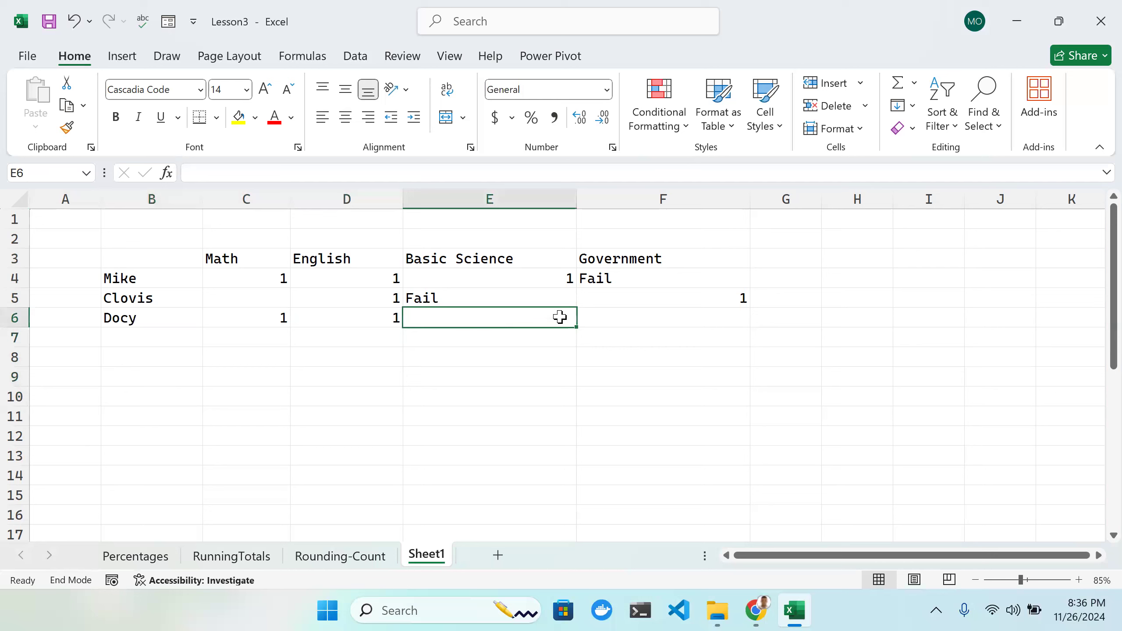
double_click(635, 316)
type("Fi")
key("BackSpace")
type("ail")
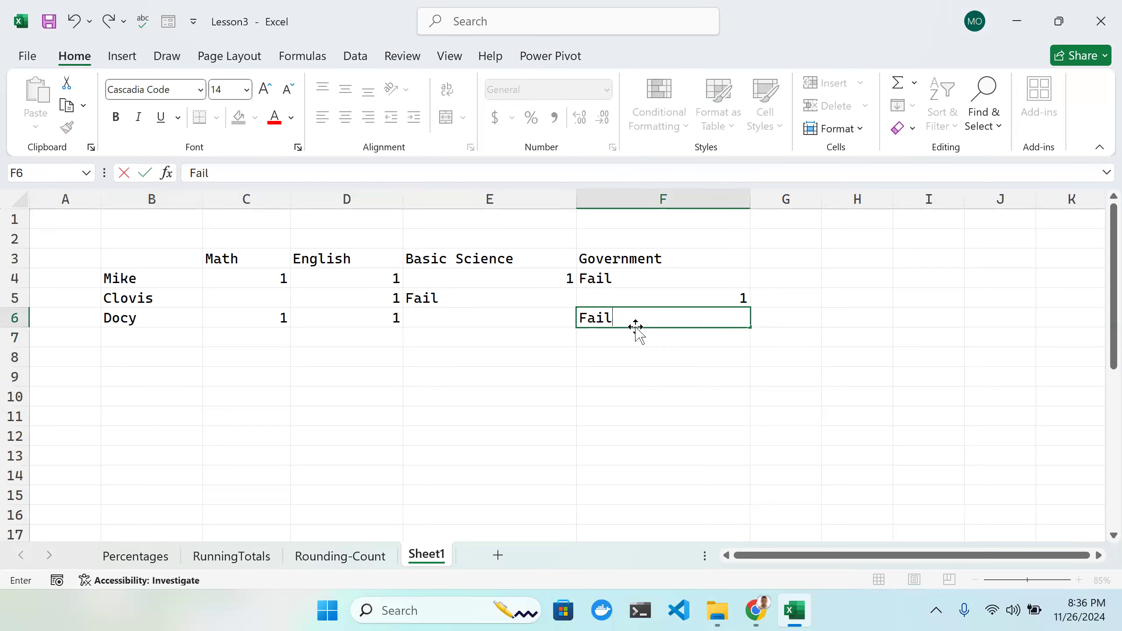
key("Tab")
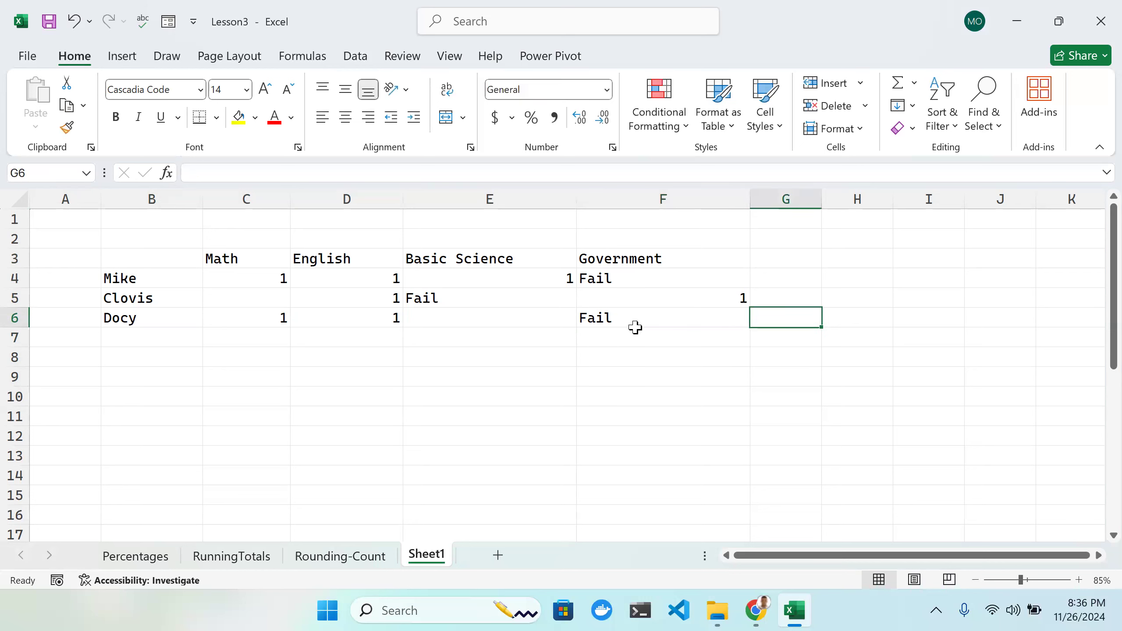
left_click(636, 330)
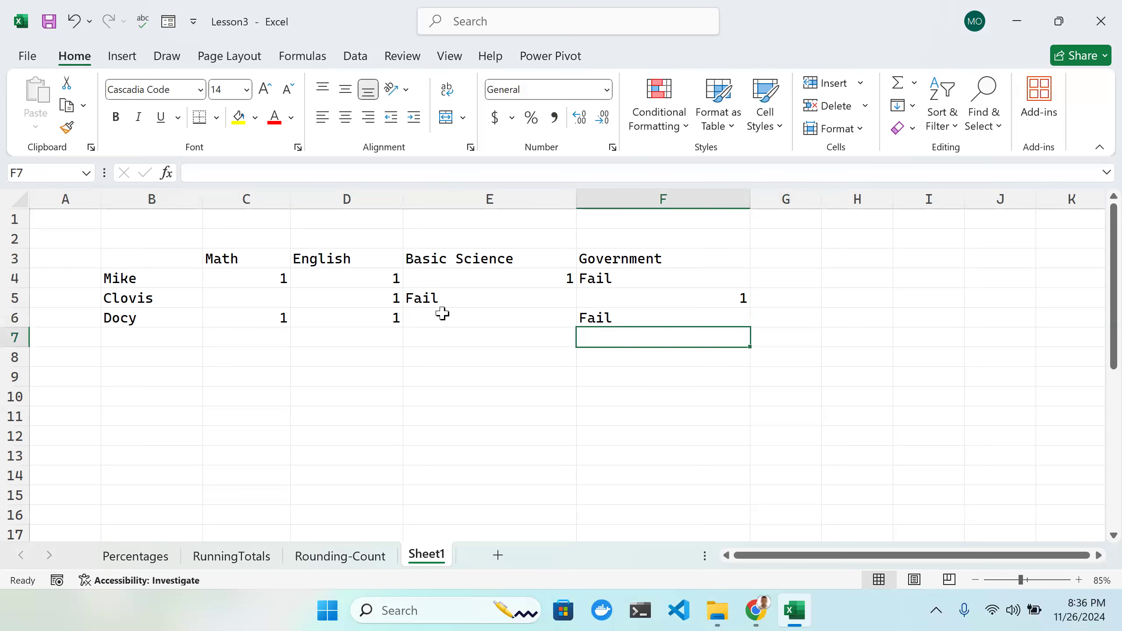
double_click(177, 344)
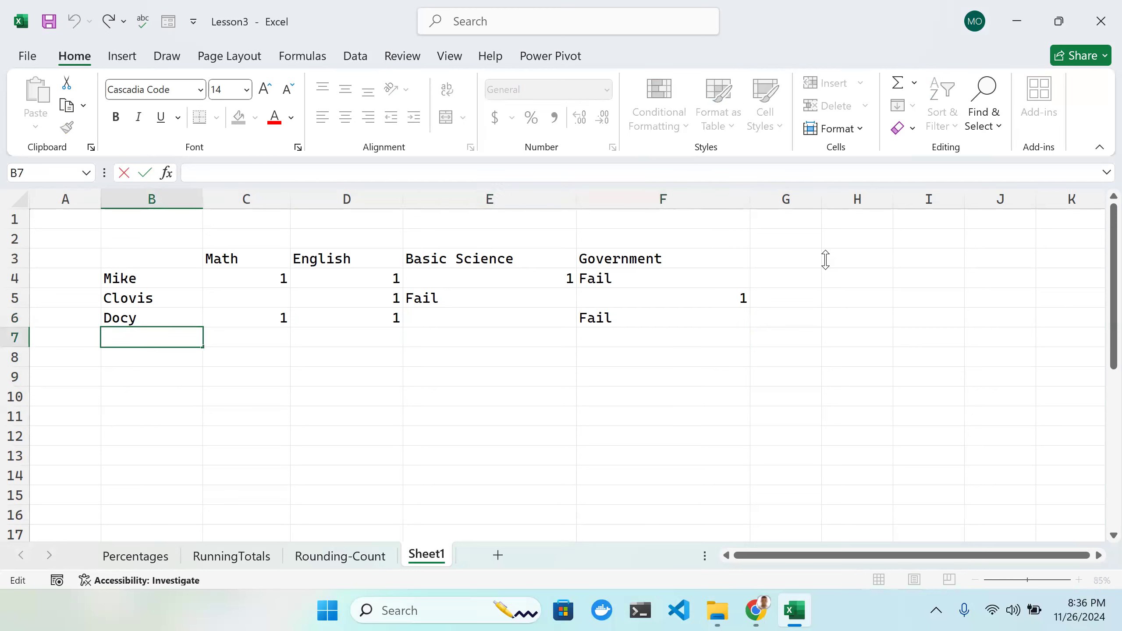
Step: Enter the heading No Sub written in G3 and widen column G to fit it
left_click(790, 253)
double_click(790, 253)
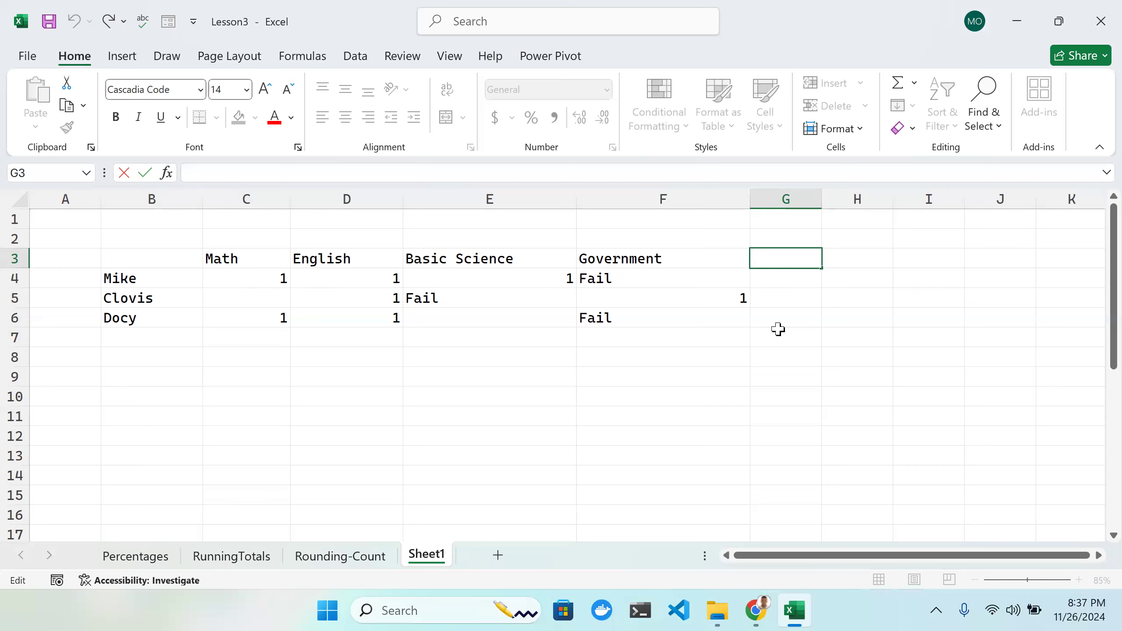
type("S")
key("BackSpace")
type("No Sub writt")
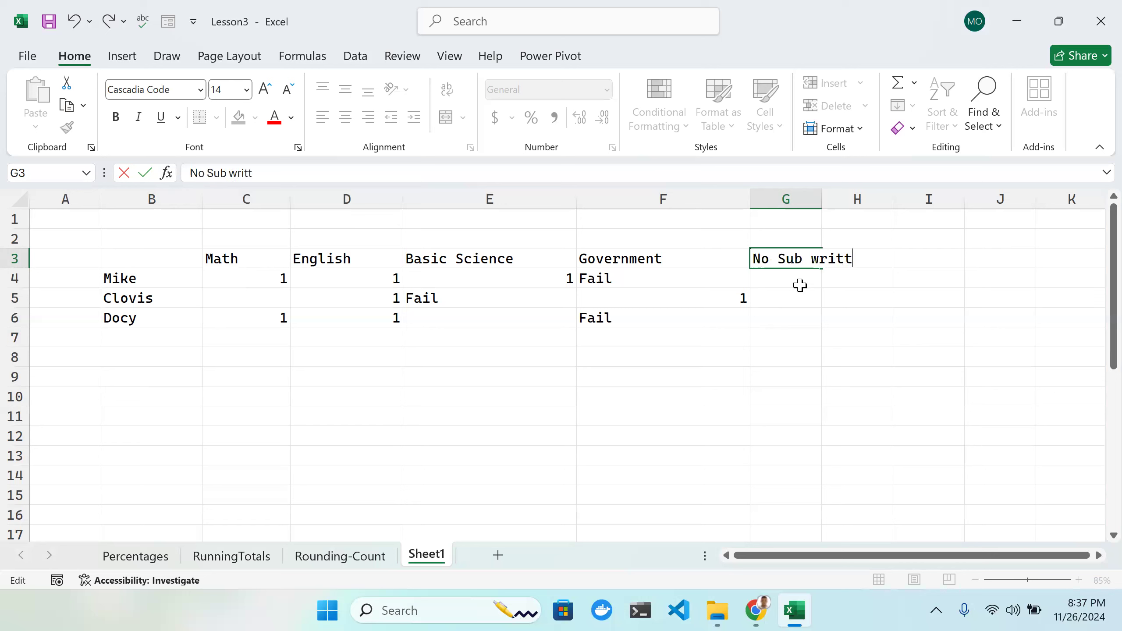
type("en")
key("Tab")
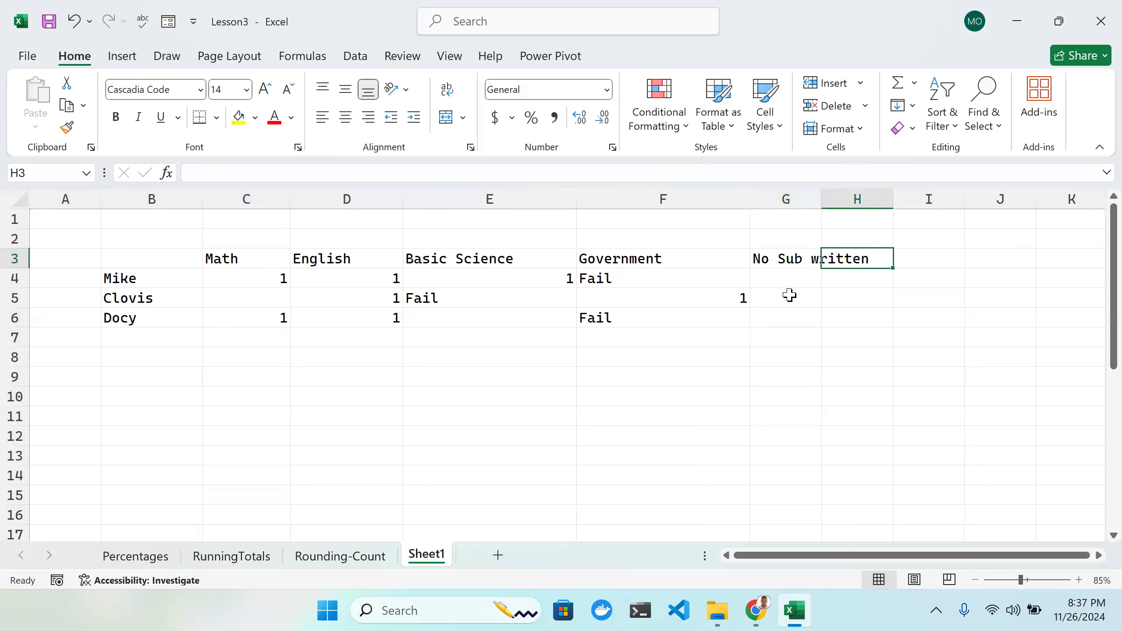
double_click(821, 199)
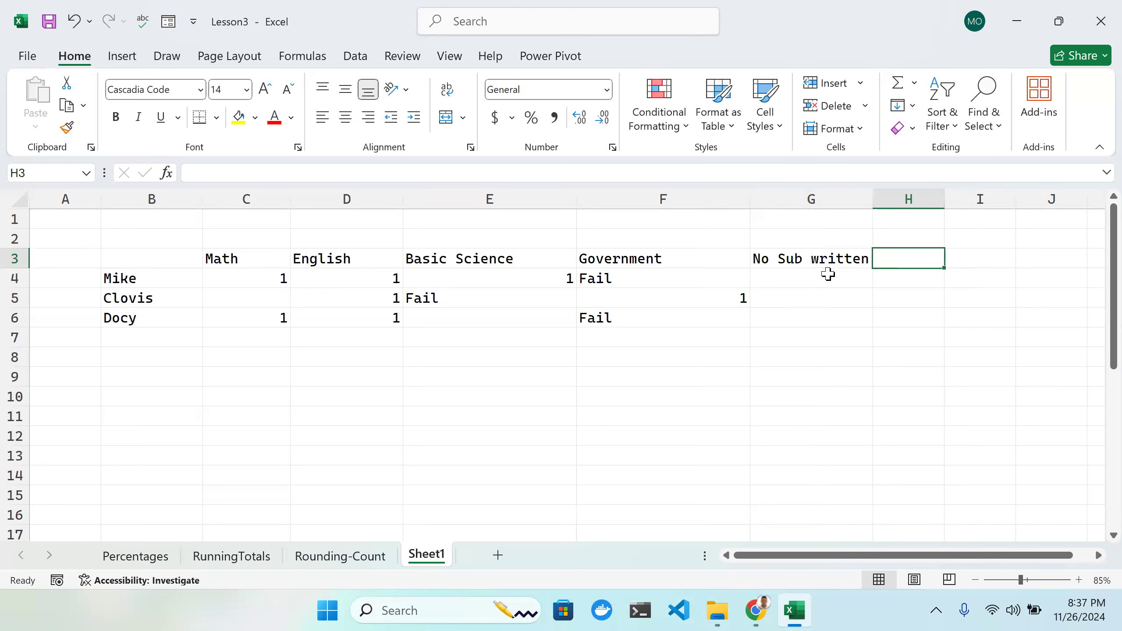
left_click(842, 278)
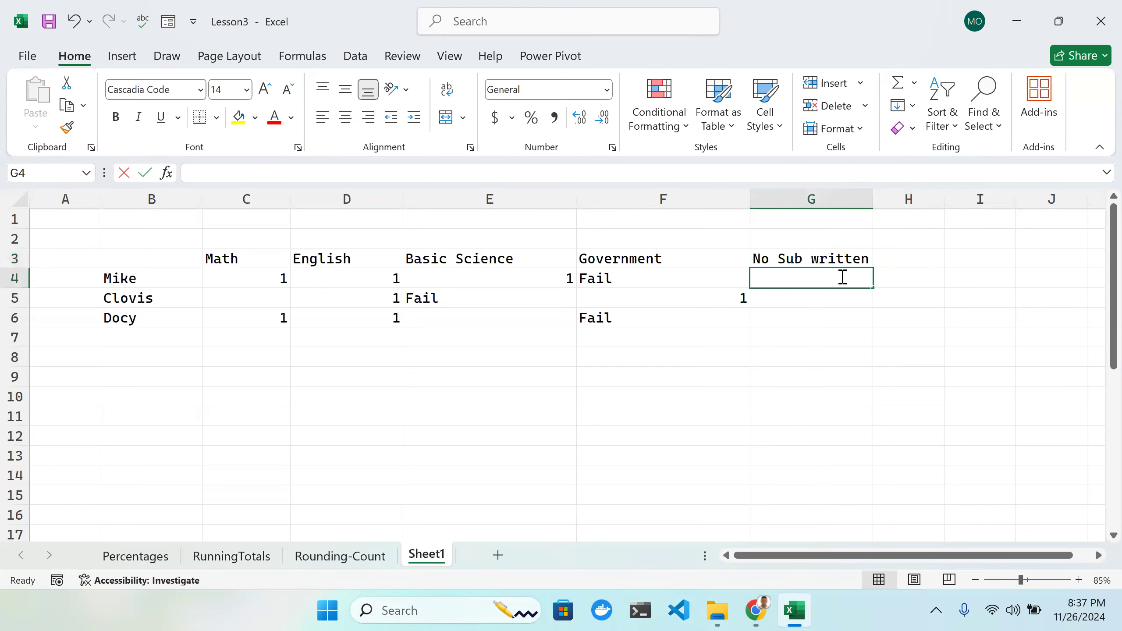
type("=")
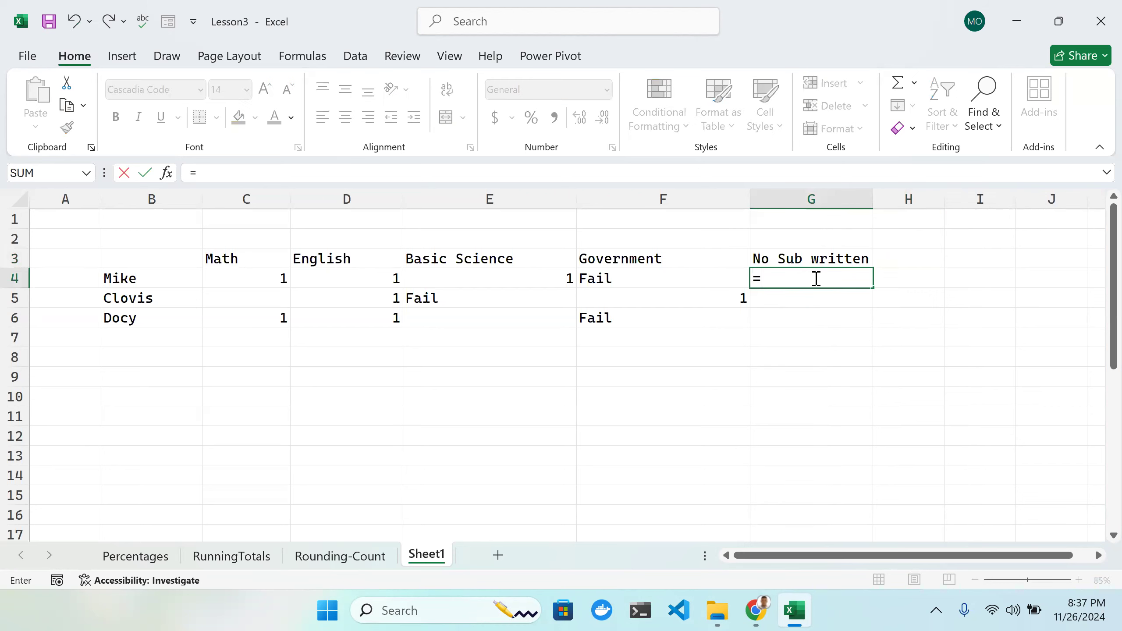
type("Count")
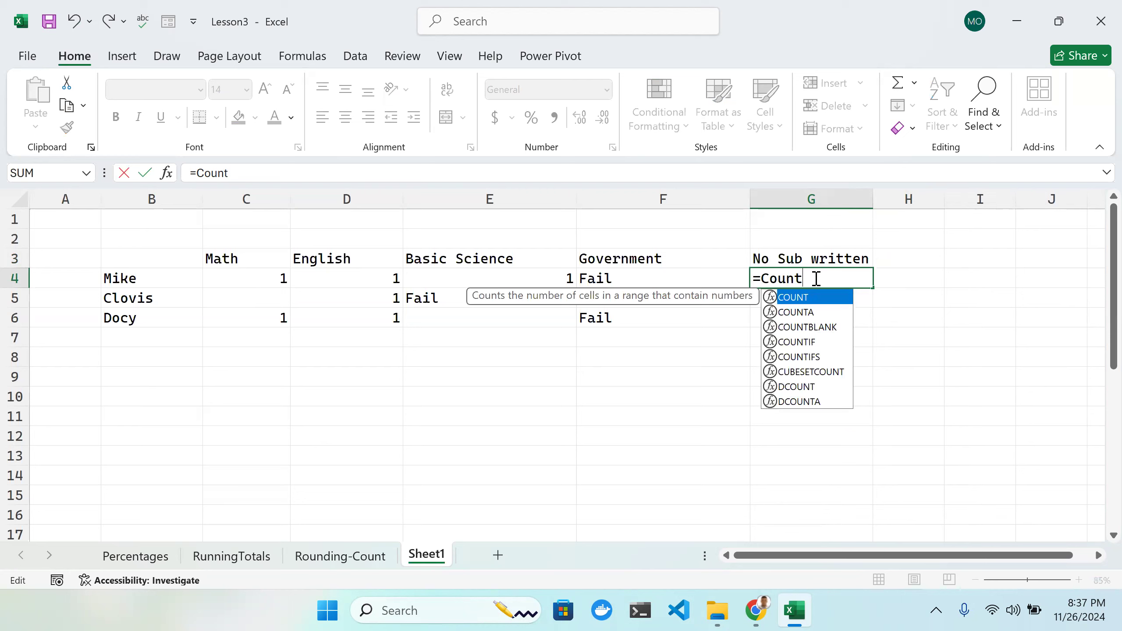
key("Tab")
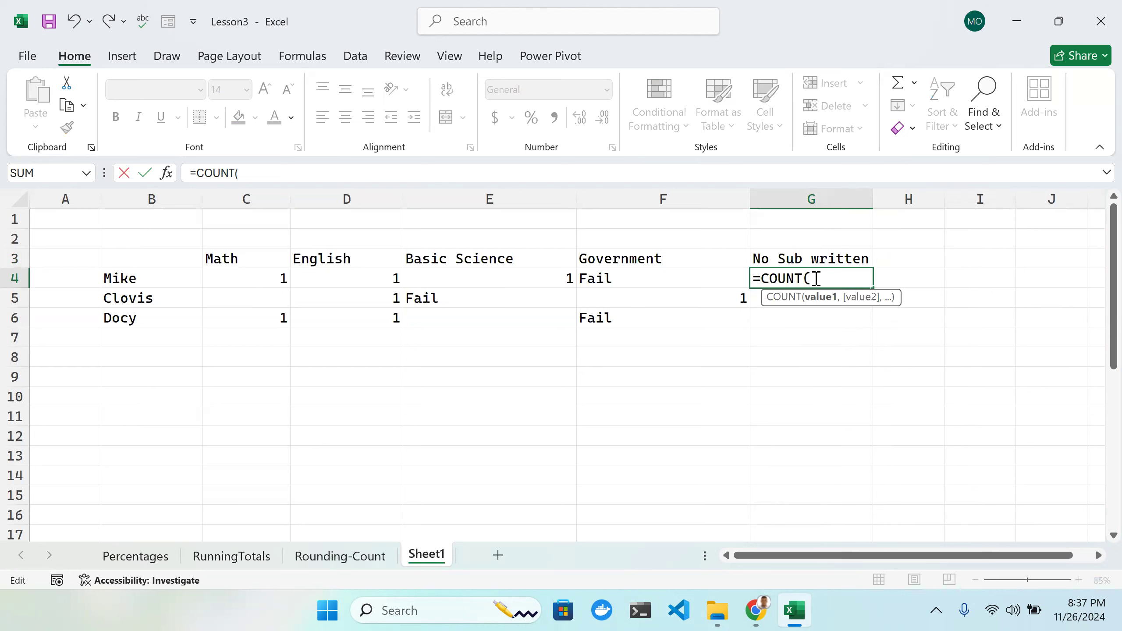
key("BackSpace")
key("BackSpace")
key("BackSpace")
key("BackSpace")
key("BackSpace")
key("BackSpace")
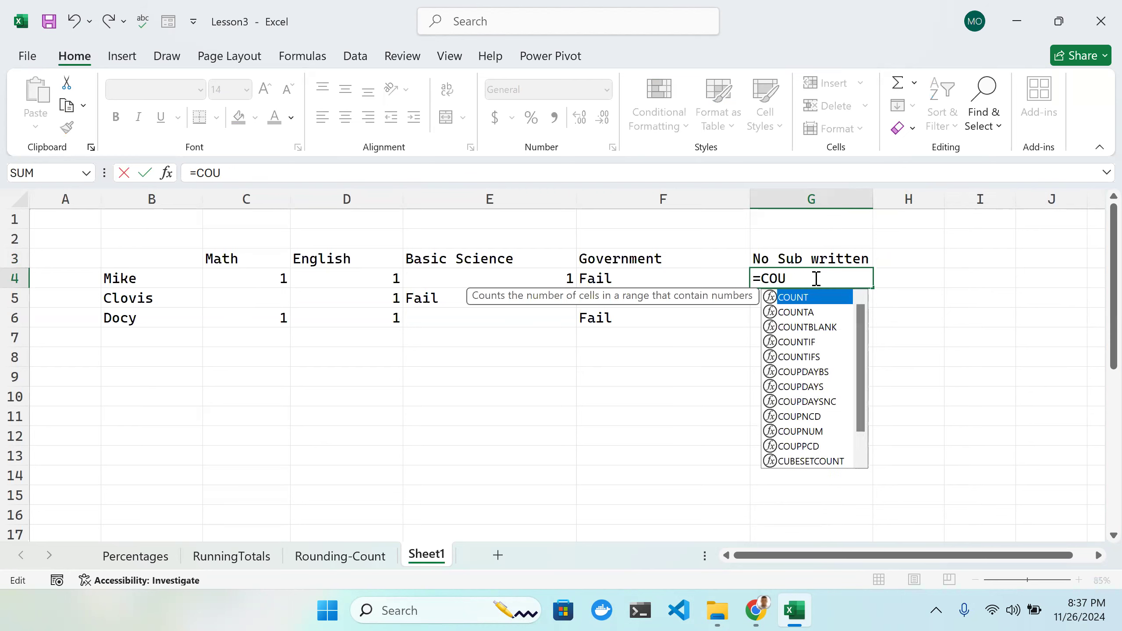
key("BackSpace")
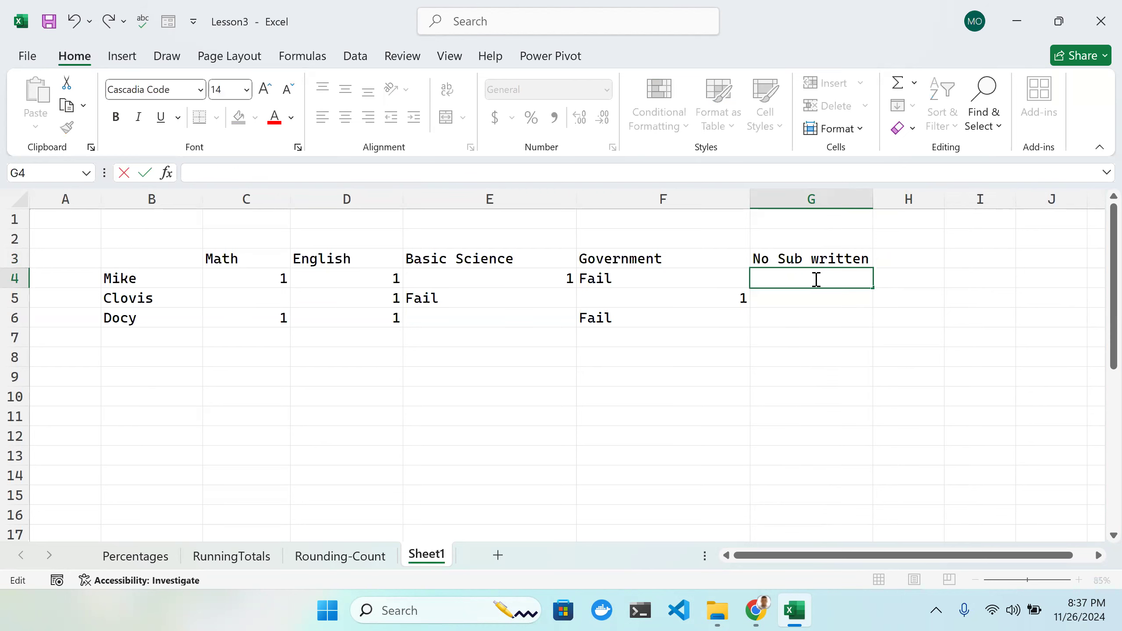
Step: Enter the formula =COUNTA(C4:F4) in G4 to count the first student's written subjects
type("=j")
key("BackSpace")
key("BackSpace")
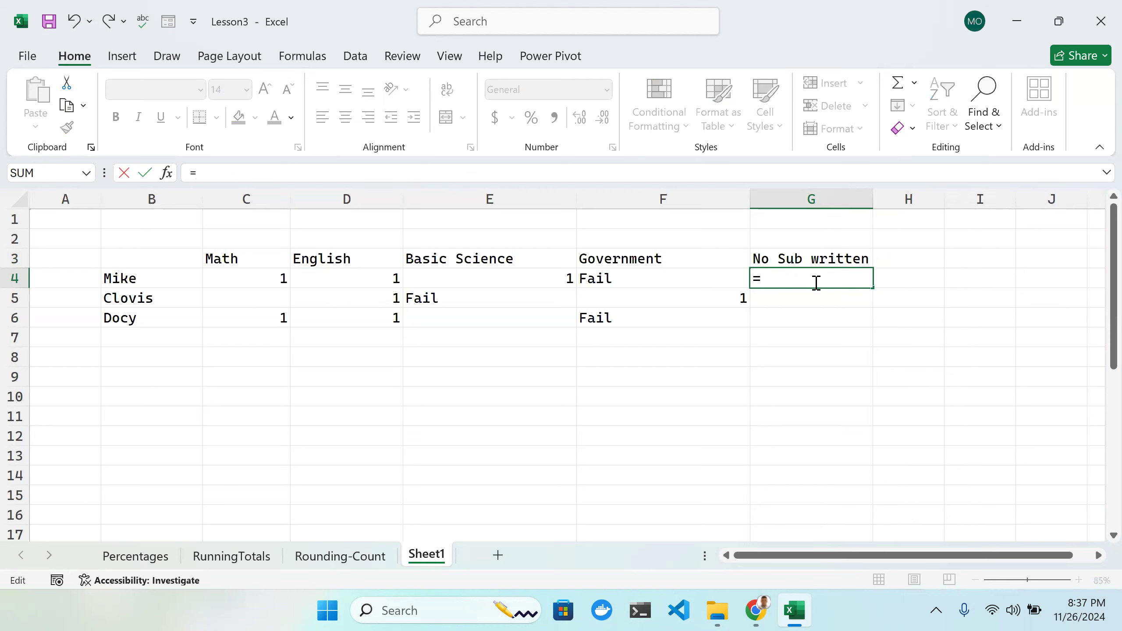
type("Coun")
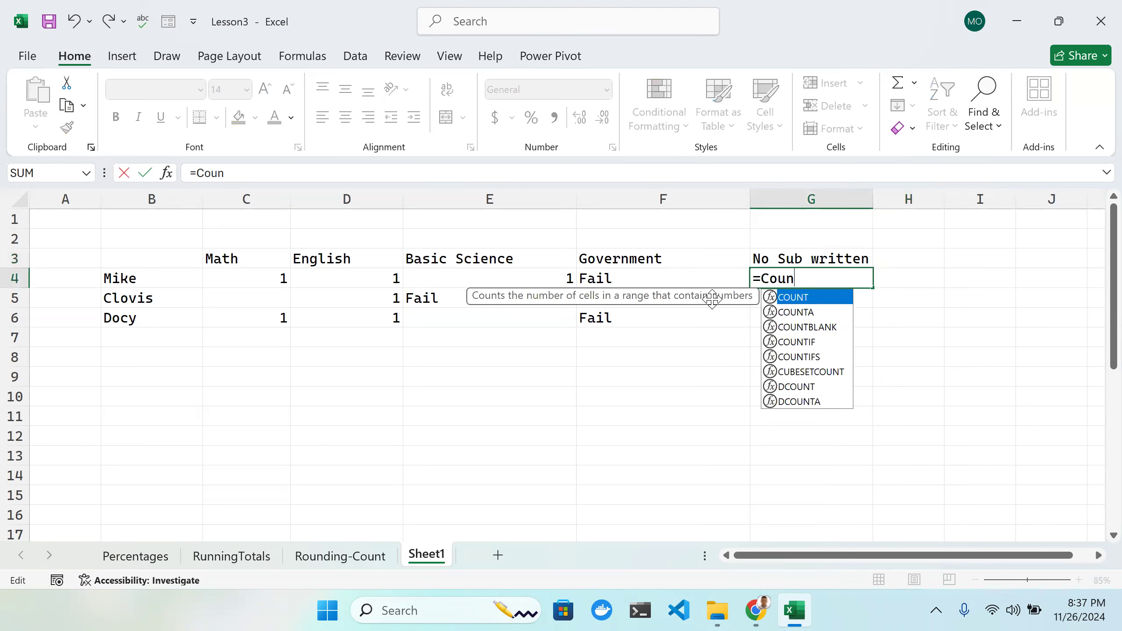
left_click(798, 313)
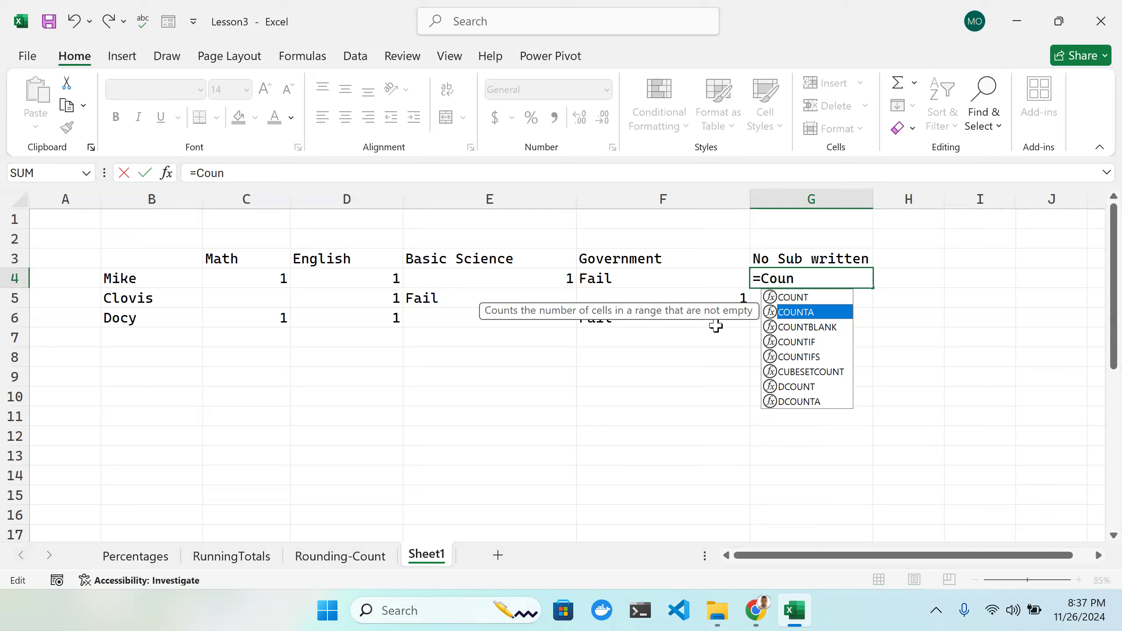
double_click(790, 313)
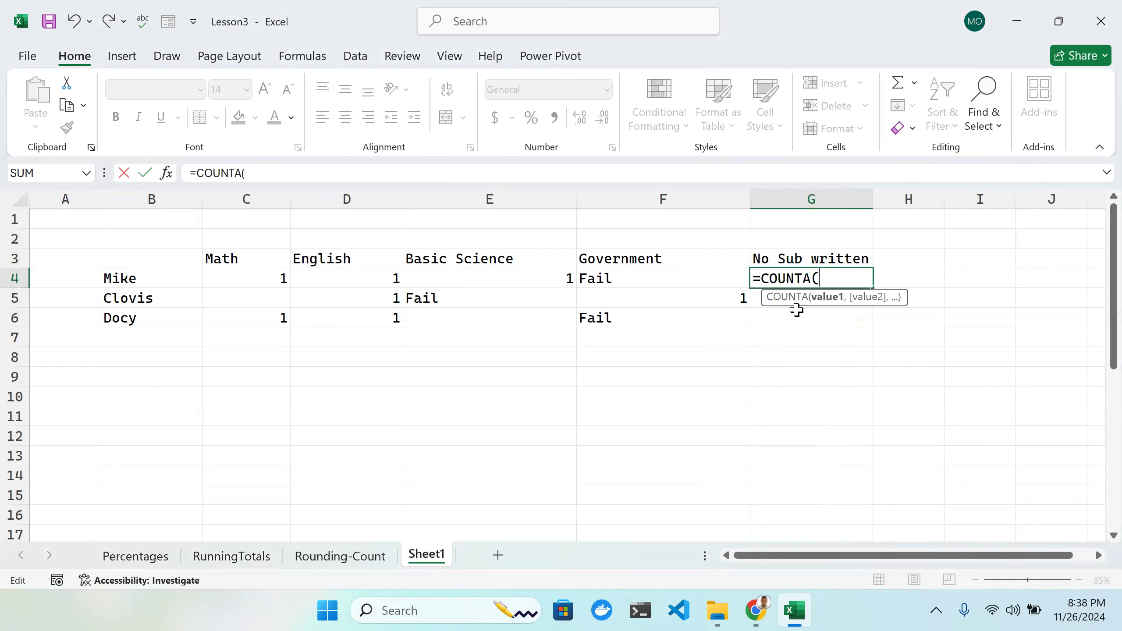
left_click_drag(221, 280, 655, 287)
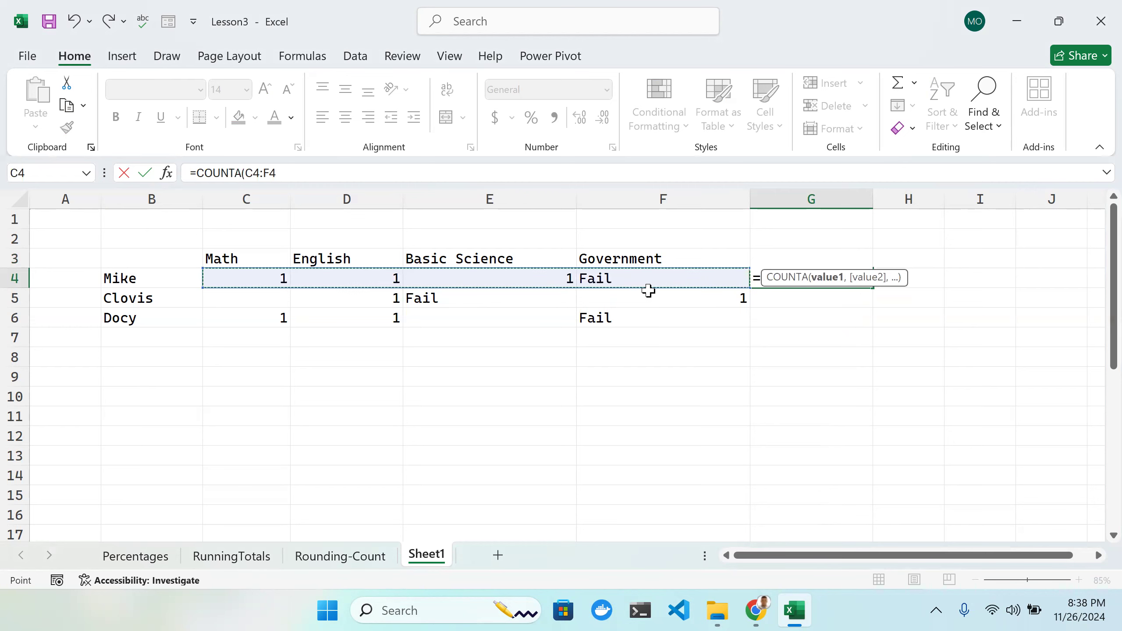
type(")")
key("Return")
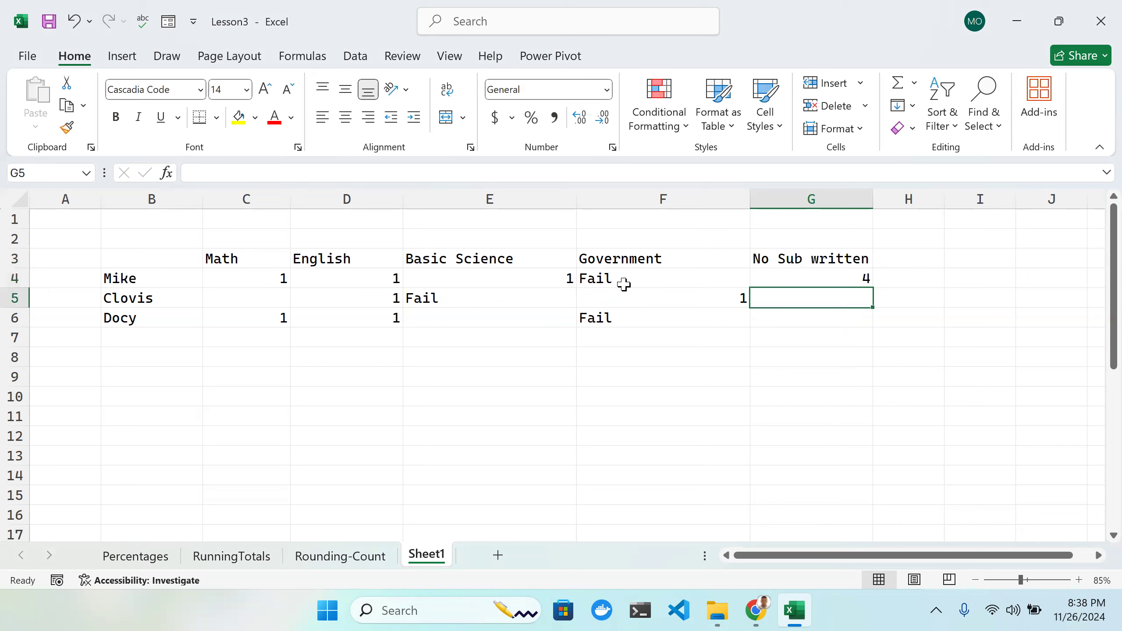
Step: Fill the COUNTA formula from G4 down through G6 for the remaining students
left_click(827, 280)
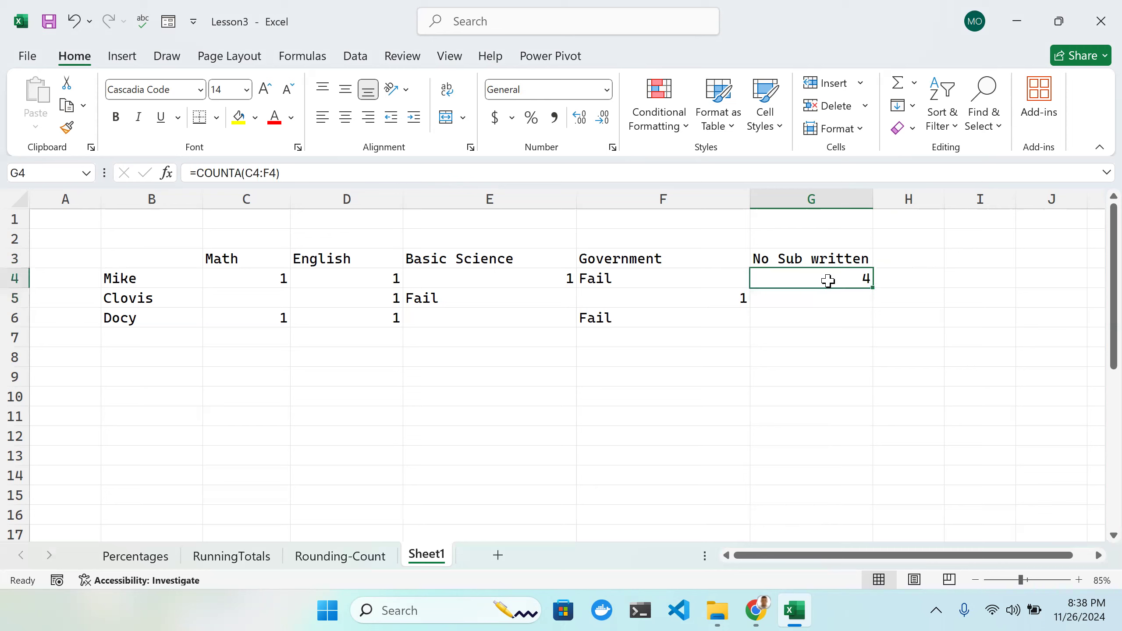
left_click_drag(873, 287, 870, 318)
left_click(857, 280)
double_click(859, 278)
left_click(897, 281)
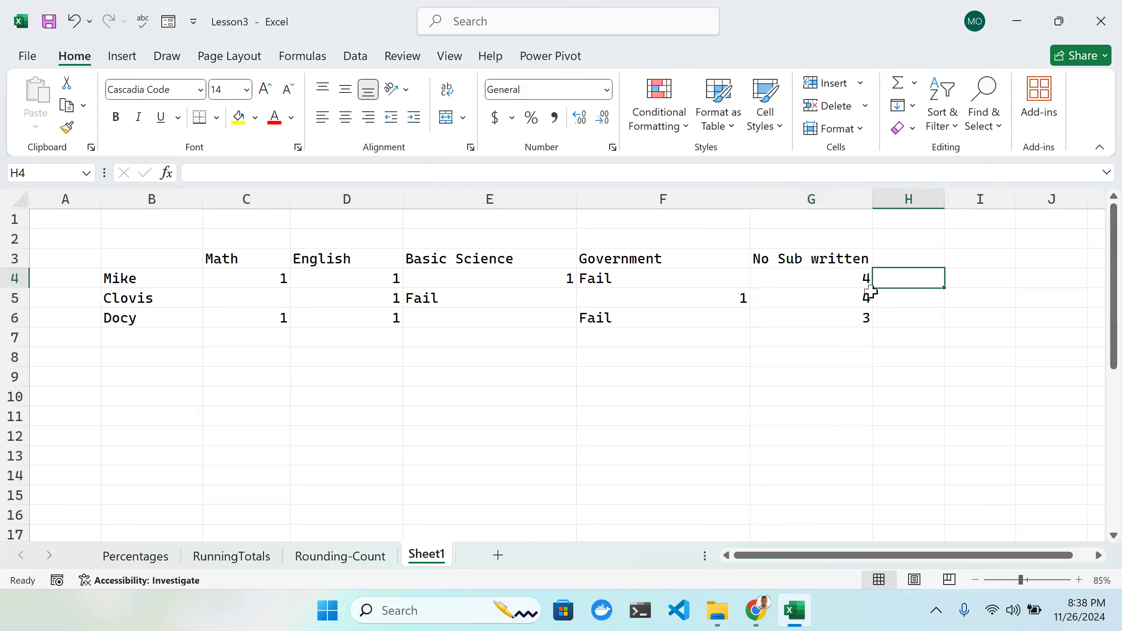
double_click(831, 278)
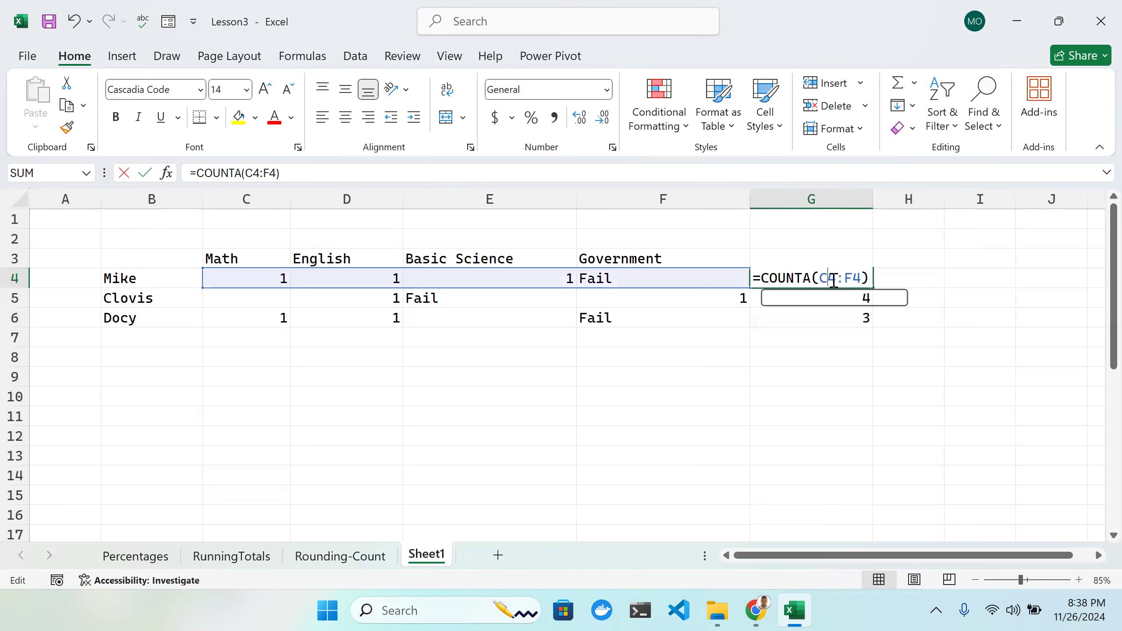
left_click(878, 280)
left_click(863, 293)
left_click(861, 279)
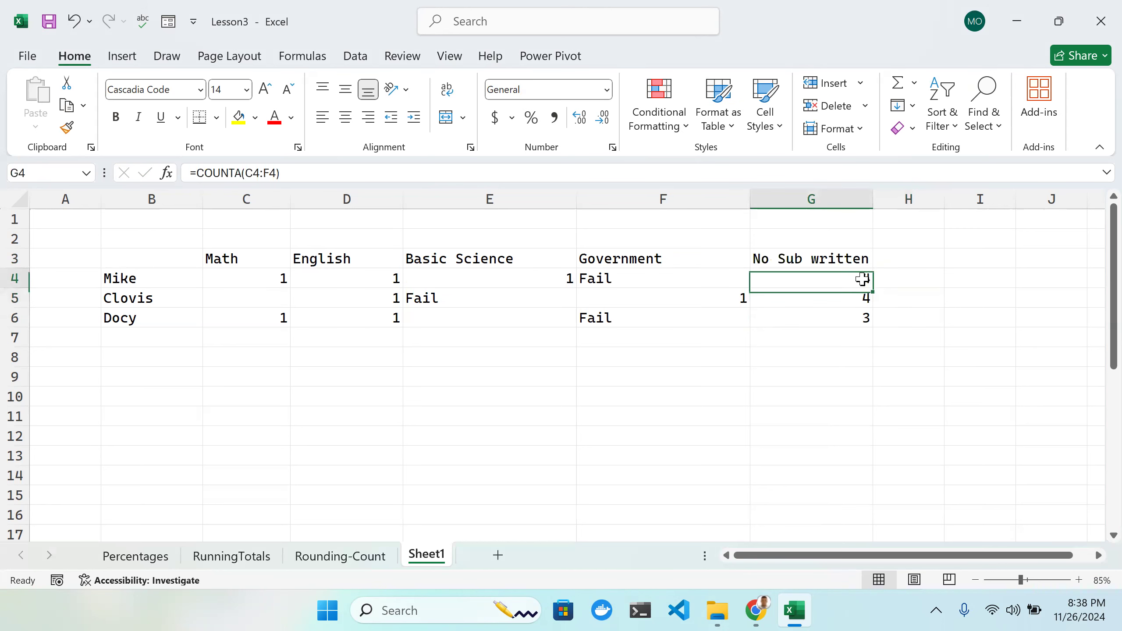
left_click_drag(872, 292, 871, 326)
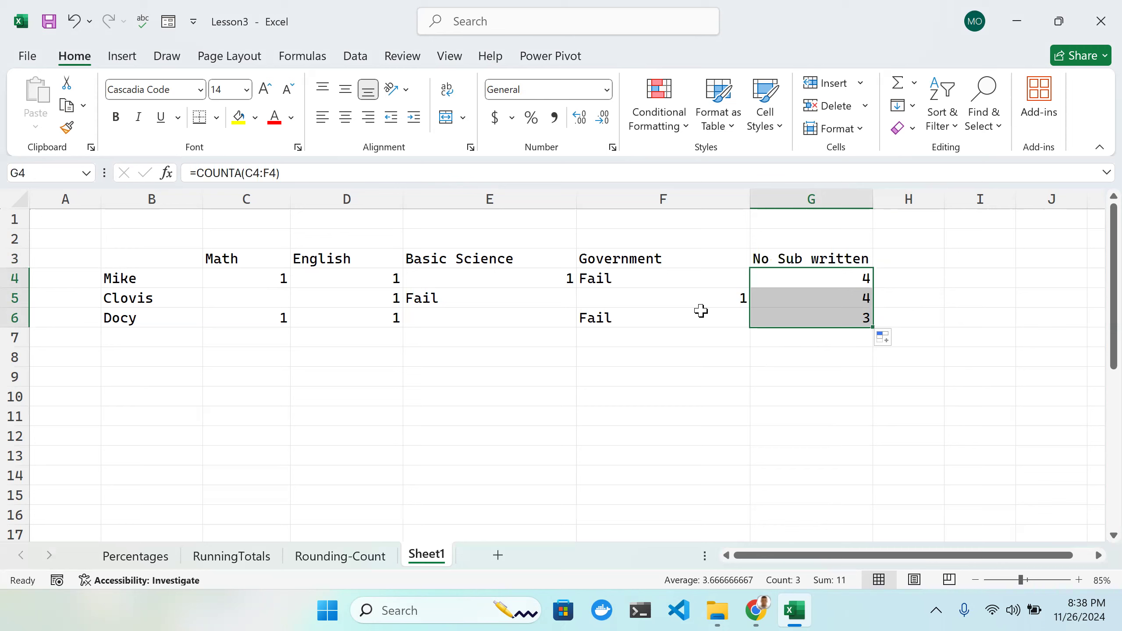
Step: Examine the COUNTA formulas in G4 and G5 and compare G5's count with the second student's entries in C5:F5
left_click(790, 300)
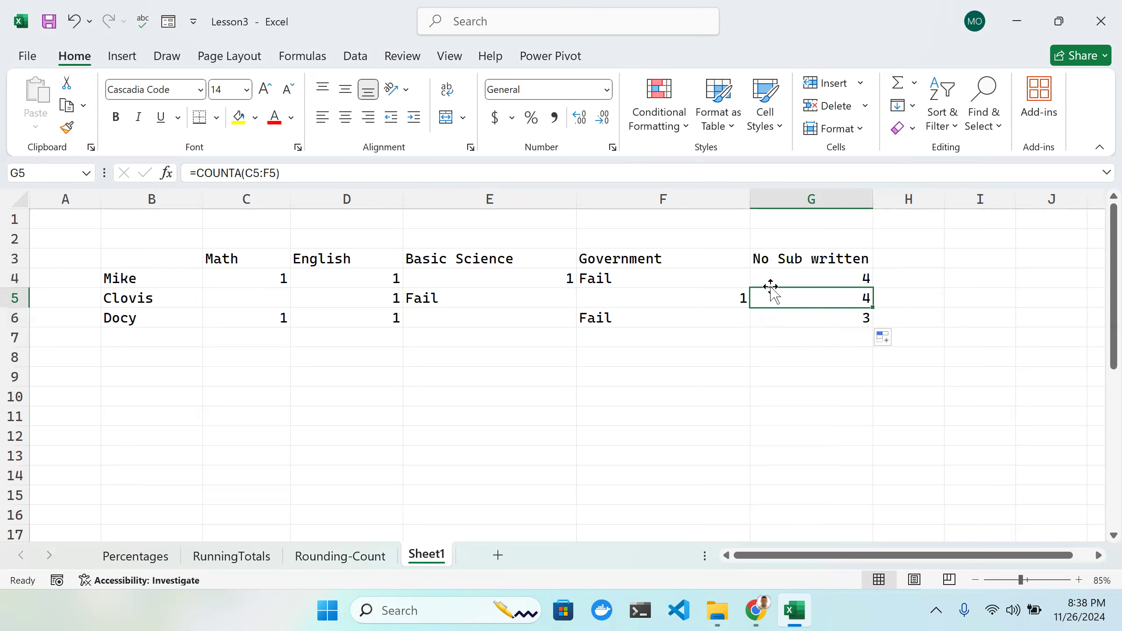
double_click(858, 276)
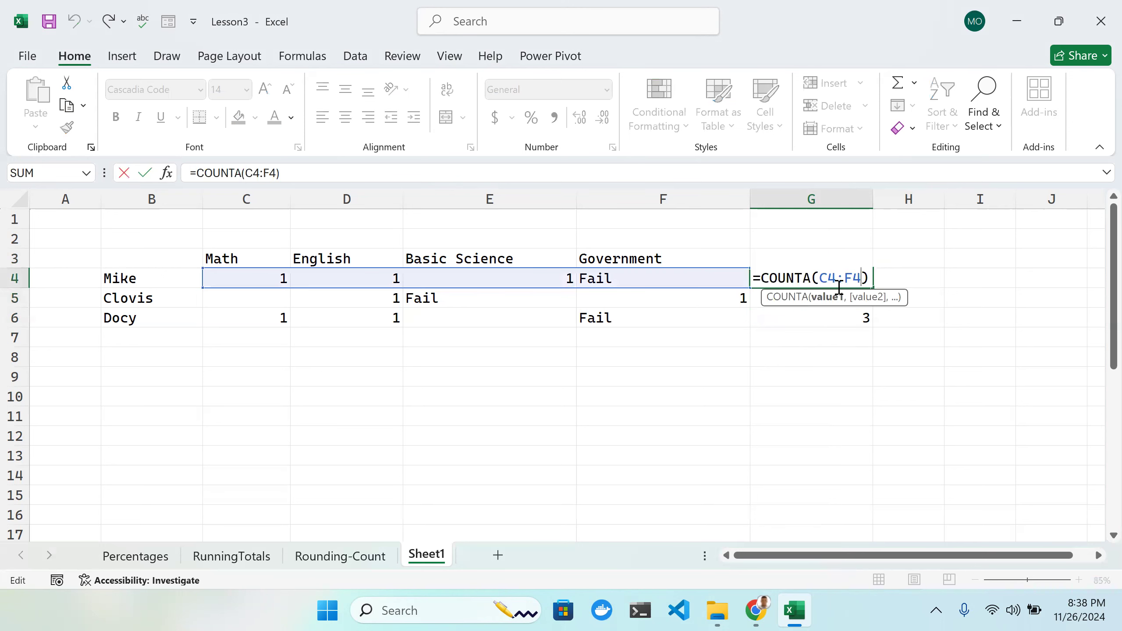
left_click(795, 334)
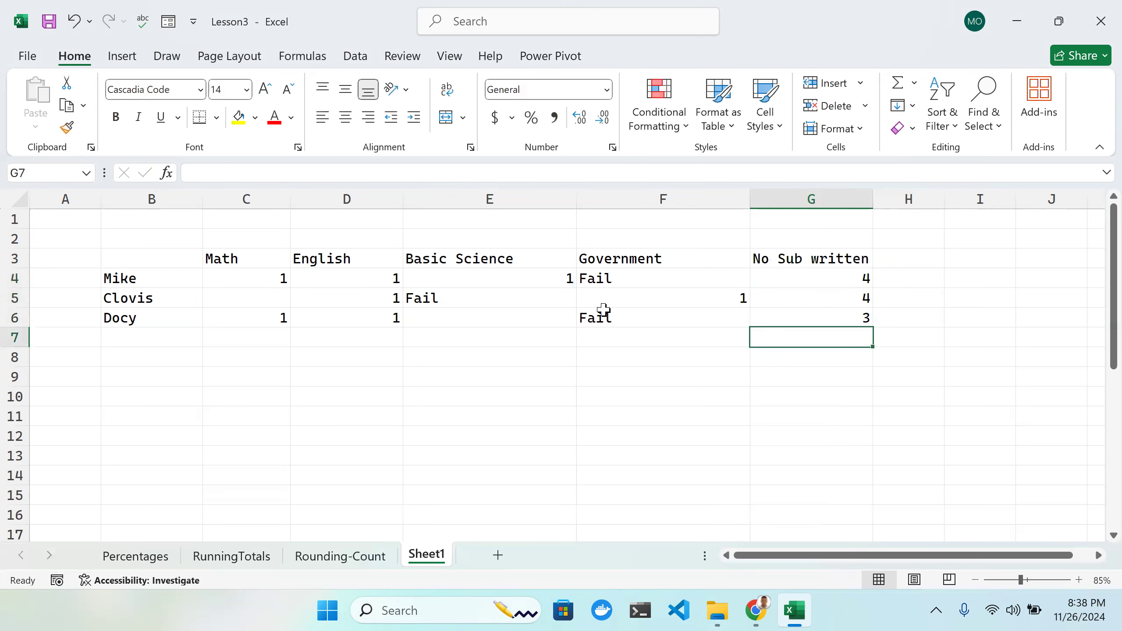
left_click(698, 303)
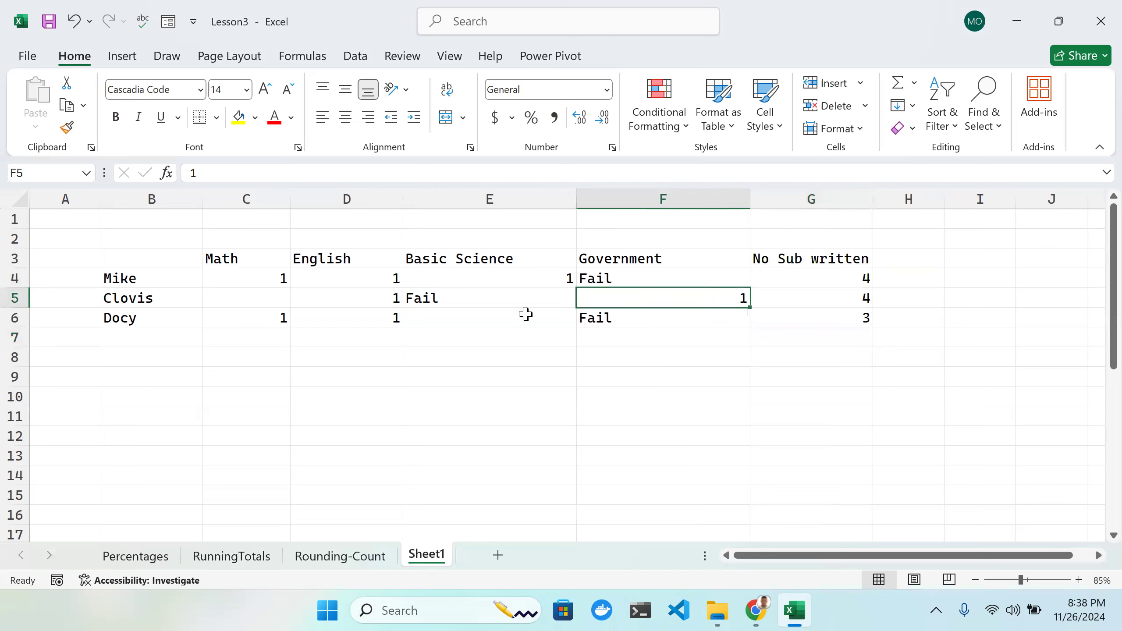
left_click(495, 300)
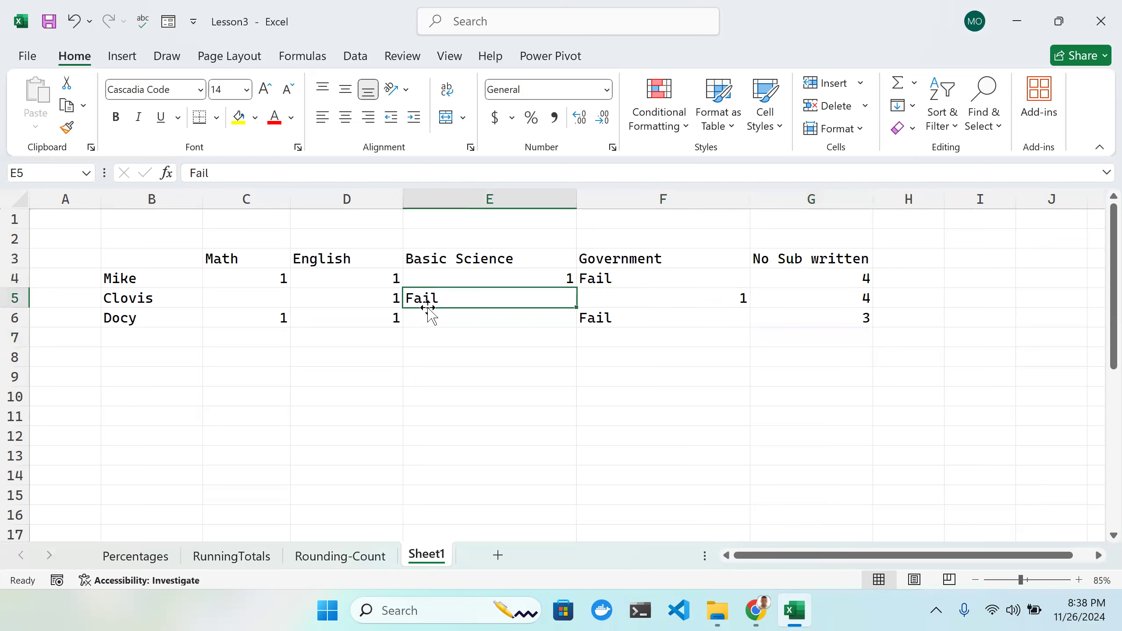
left_click(367, 301)
left_click(259, 300)
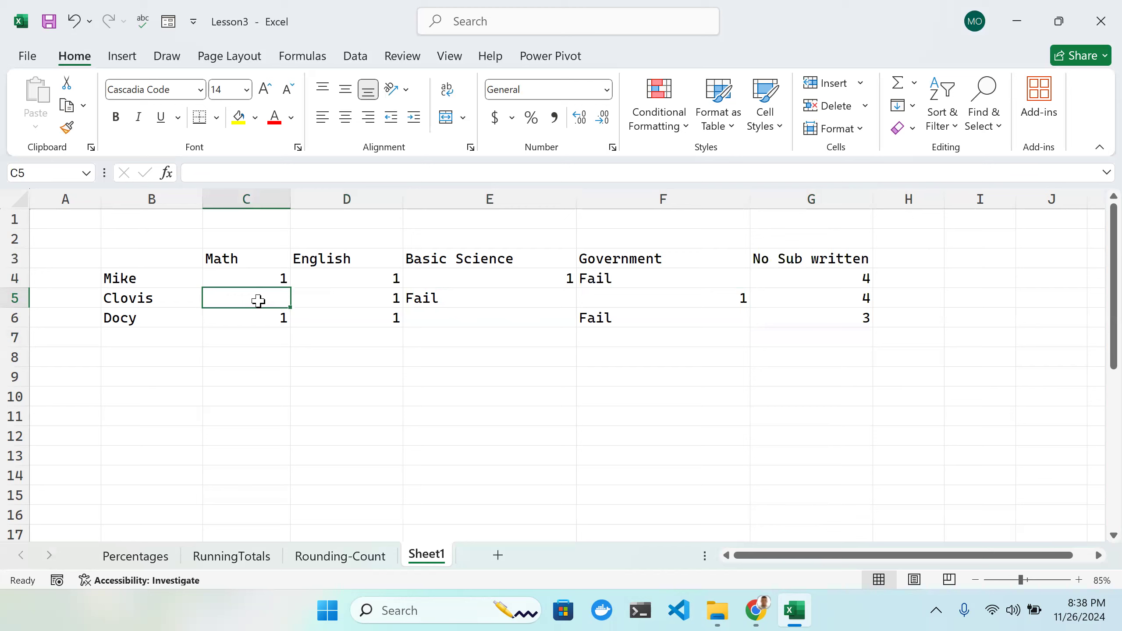
left_click(860, 298)
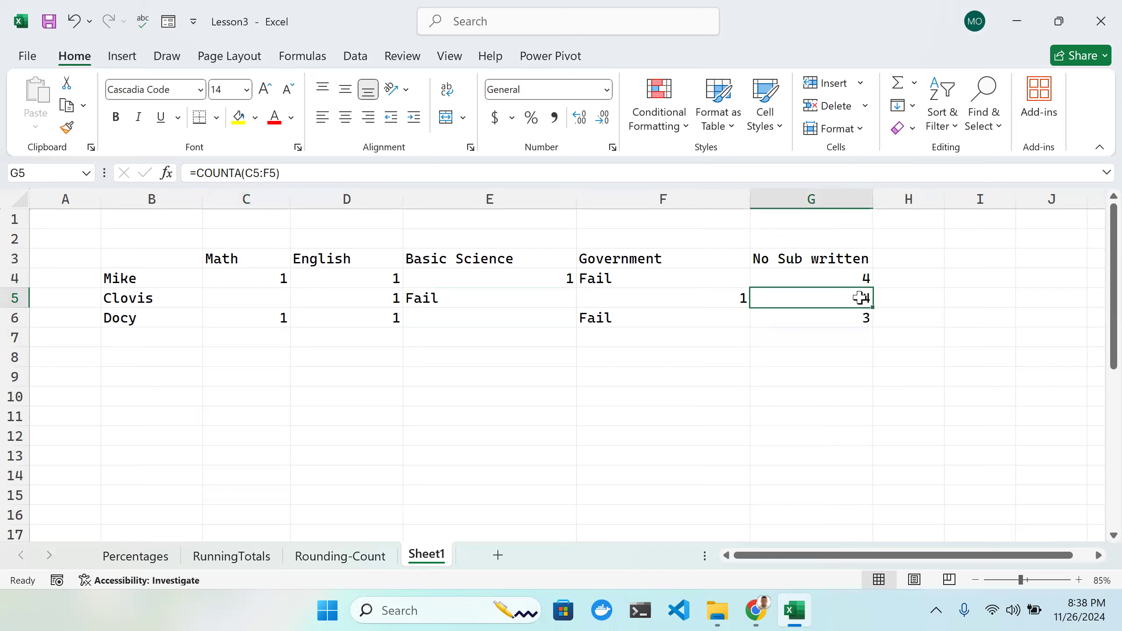
double_click(862, 296)
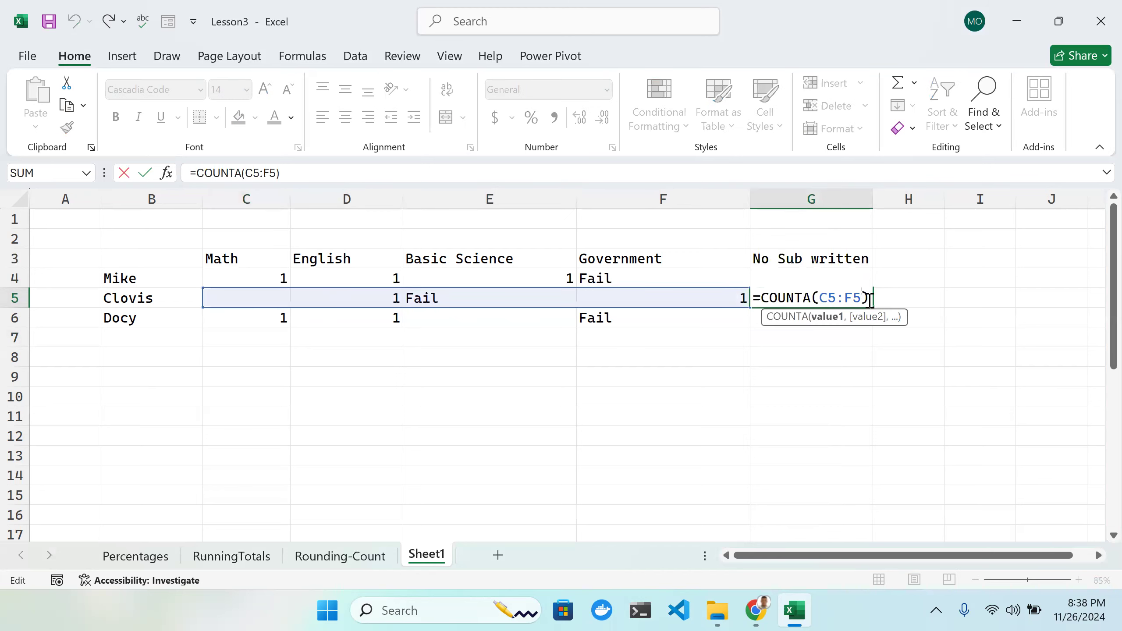
left_click(935, 321)
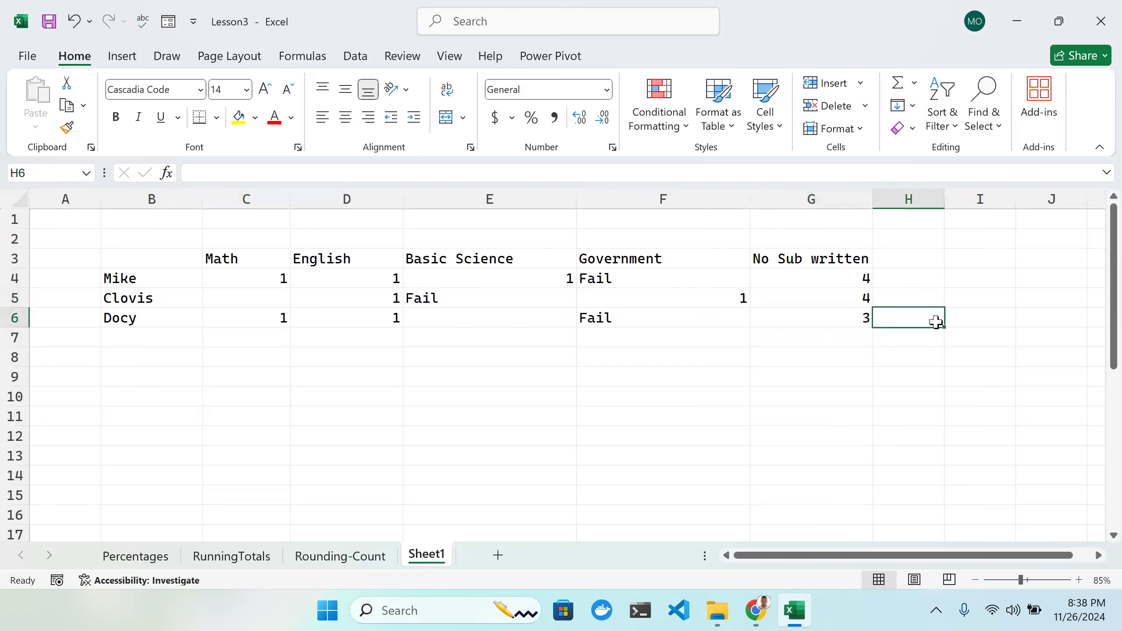
type("=")
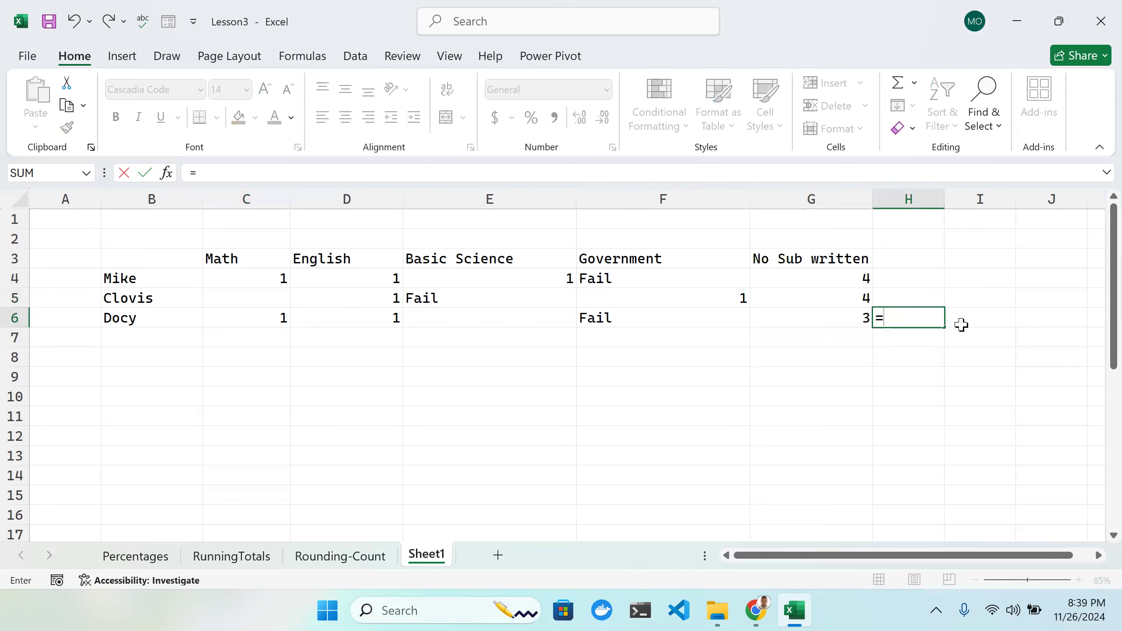
type("Cou")
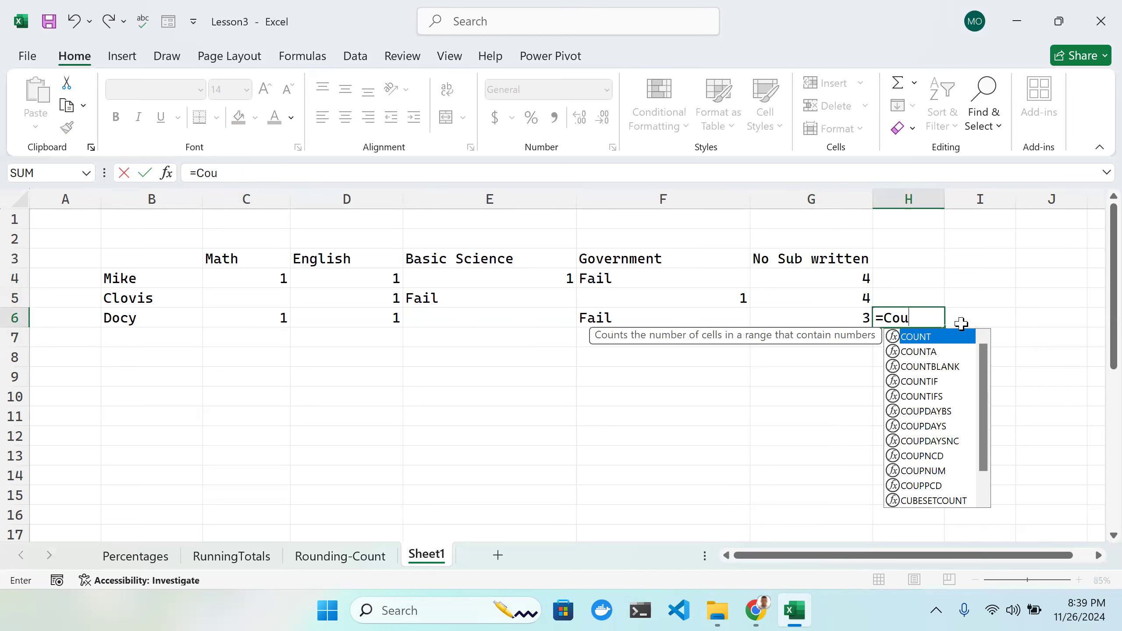
left_click(923, 353)
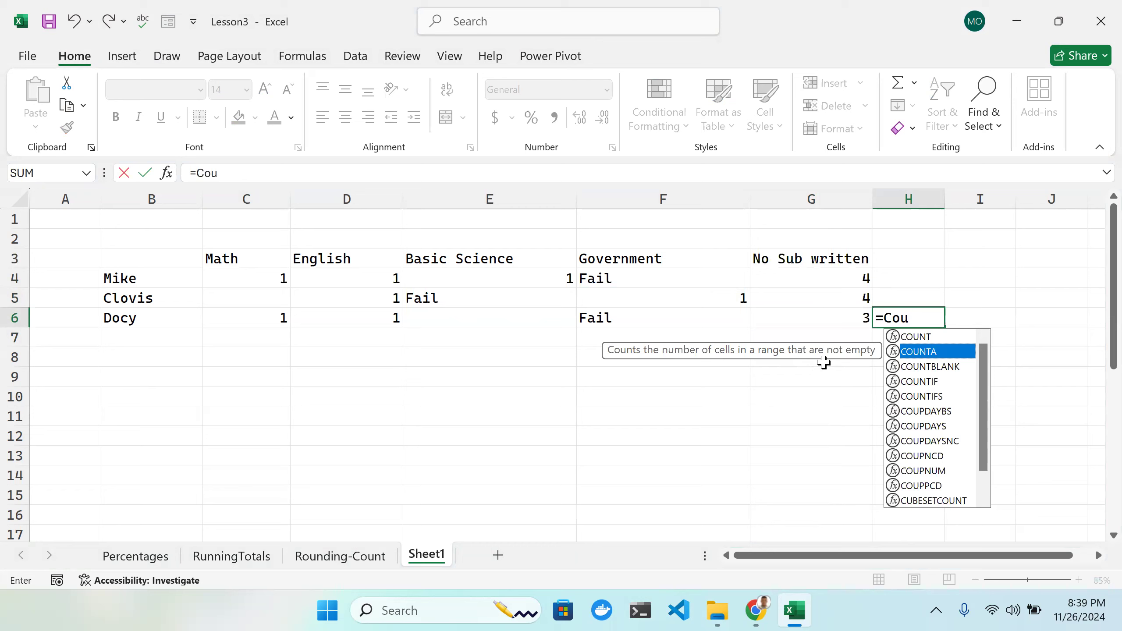
double_click(927, 351)
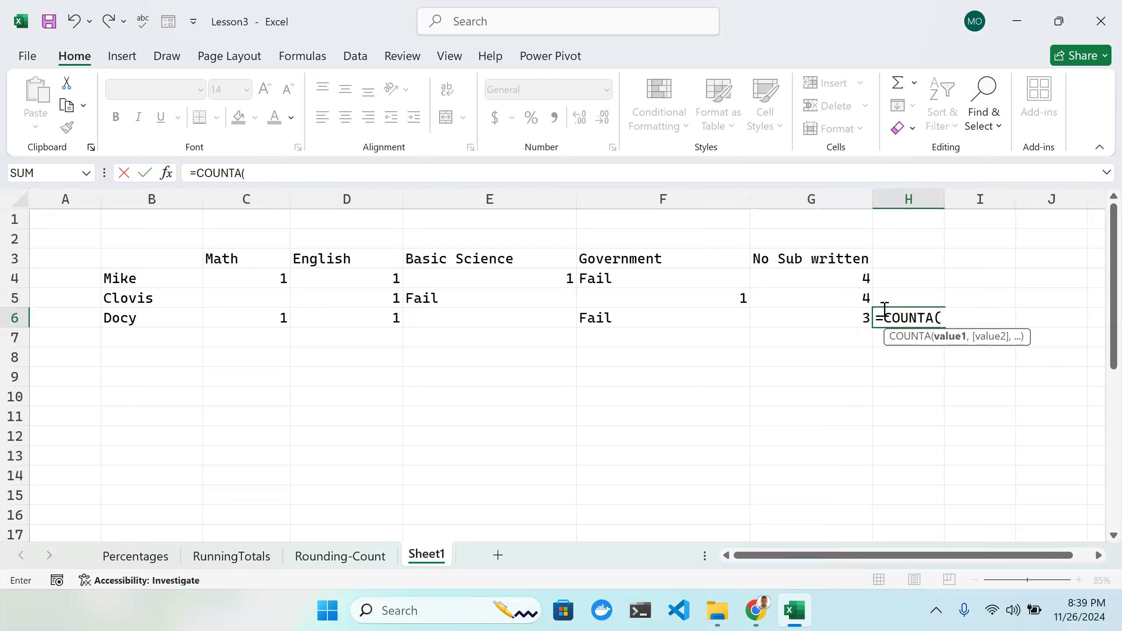
left_click(859, 298)
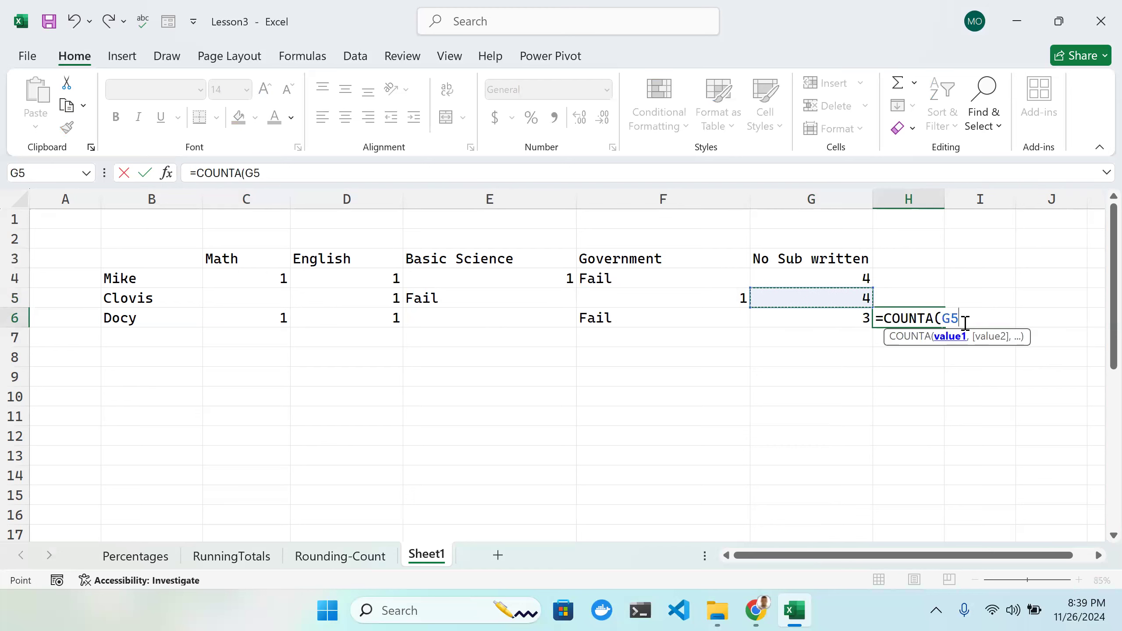
key("BackSpace")
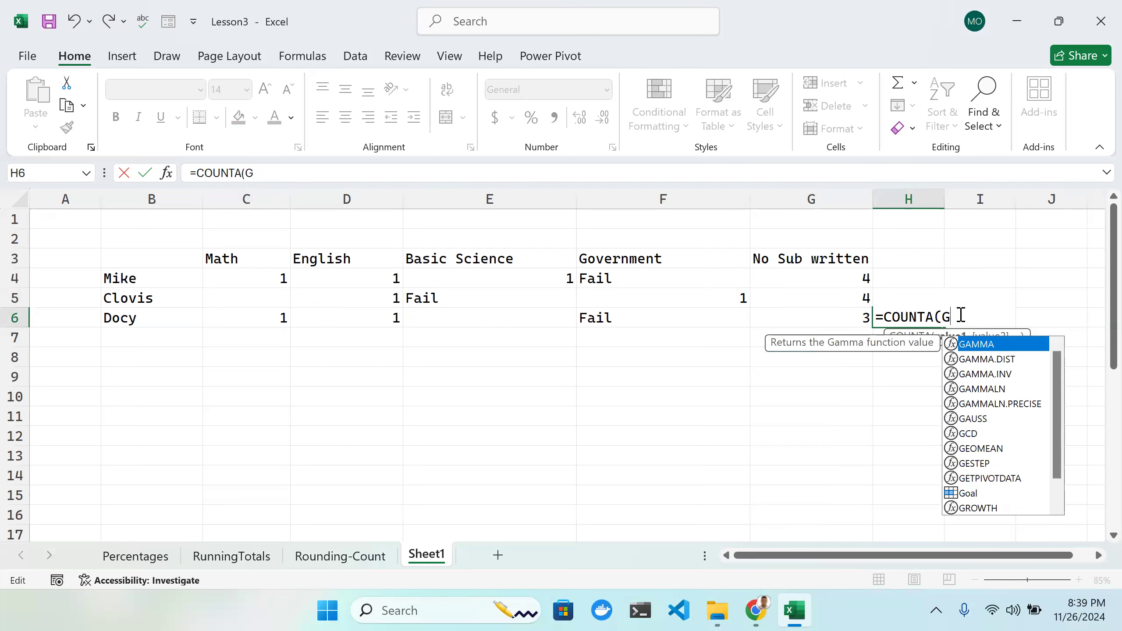
key("BackSpace")
key("BackSpace")
key("BackSpace")
key("BackSpace")
key("BackSpace")
key("BackSpace")
key("BackSpace")
key("BackSpace")
key("BackSpace")
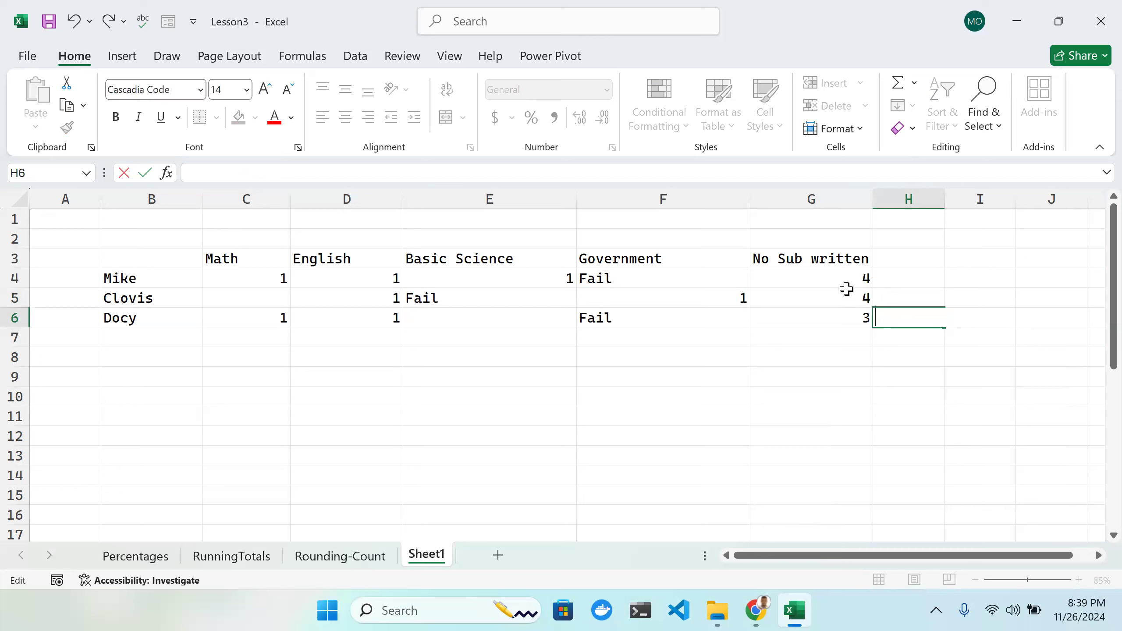
Step: Inspect the blank-looking Math cell C5 and the range used by the COUNTA formula in G4
left_click(279, 299)
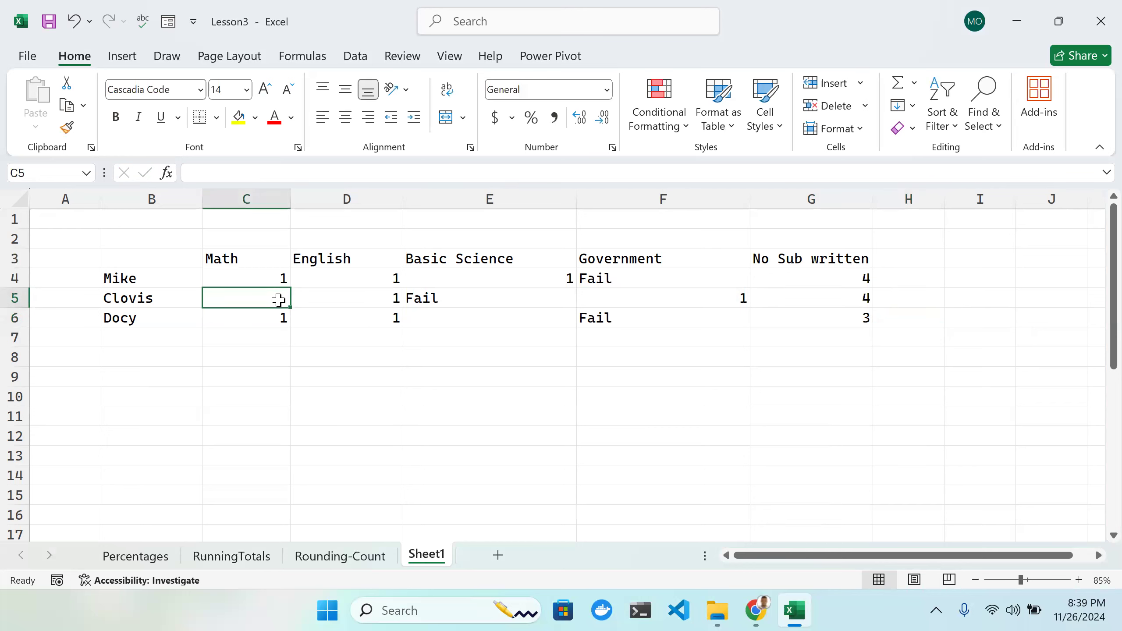
left_click(827, 278)
double_click(829, 279)
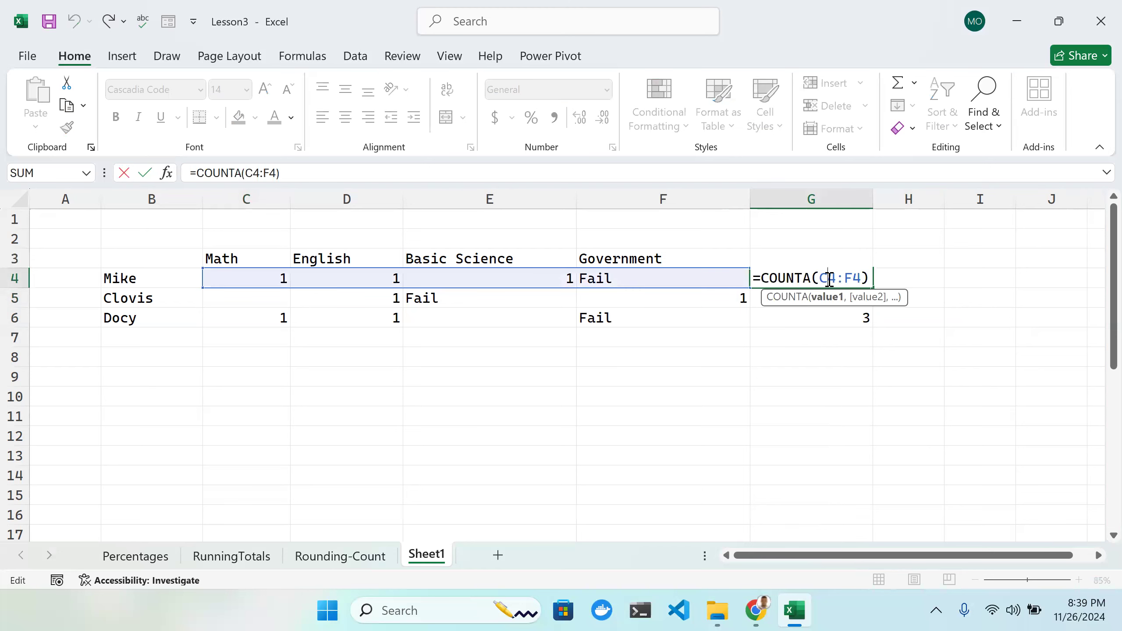
left_click(903, 361)
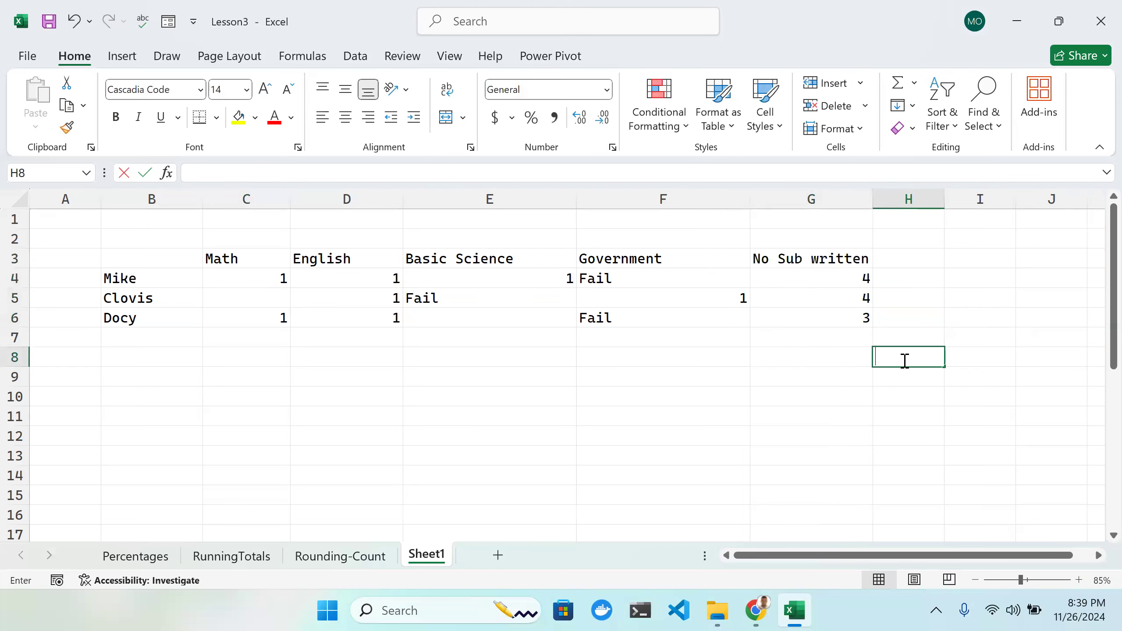
left_click(858, 312)
left_click(864, 280)
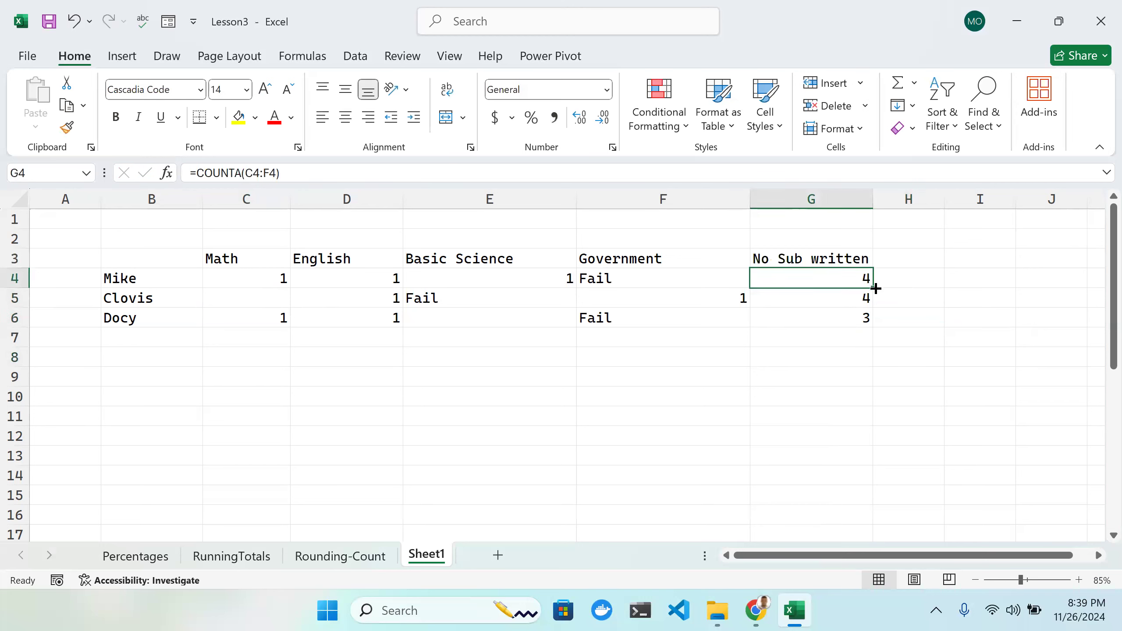
Step: Refill the COUNTA formula from G4 down through G6 and recheck the formulas in G4 and G5
left_click_drag(873, 289, 875, 325)
left_click(817, 300)
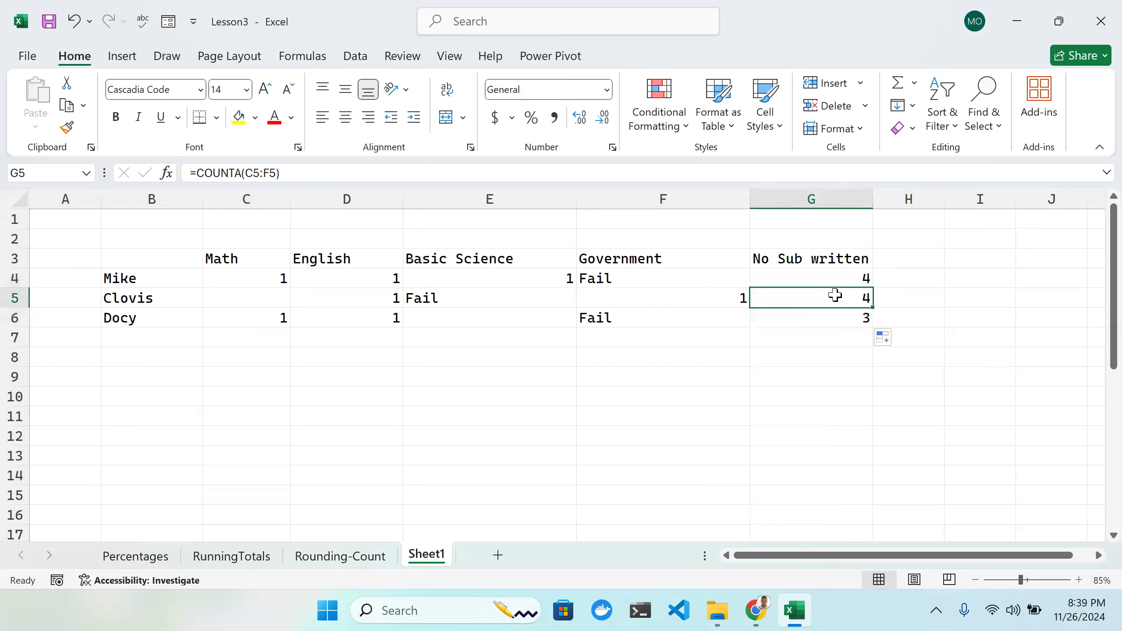
left_click(845, 278)
double_click(844, 278)
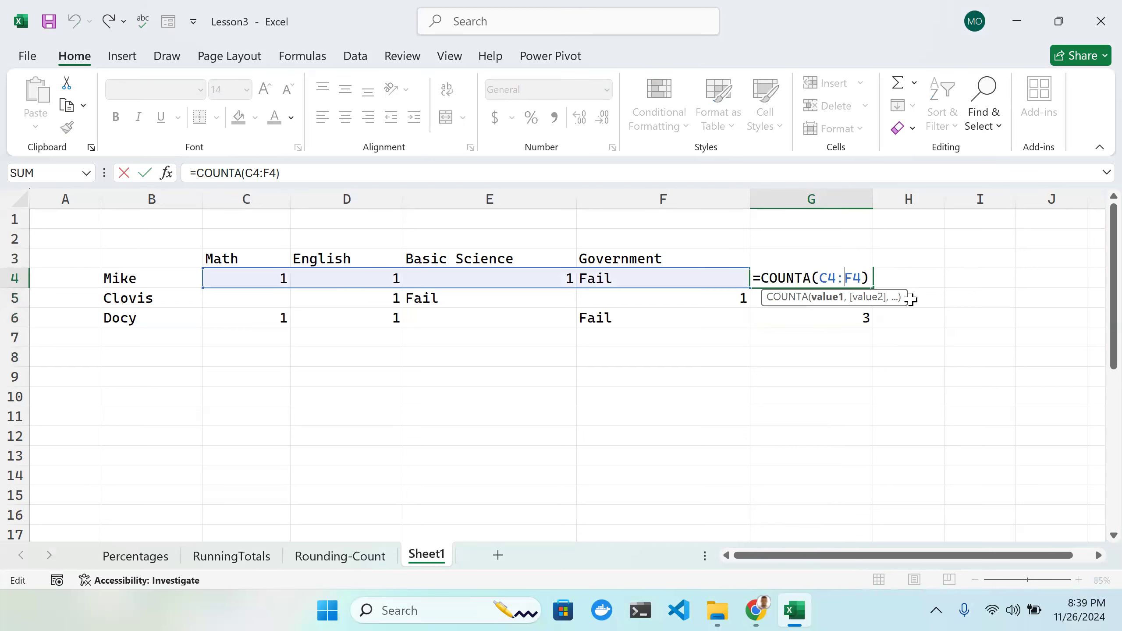
key("Return")
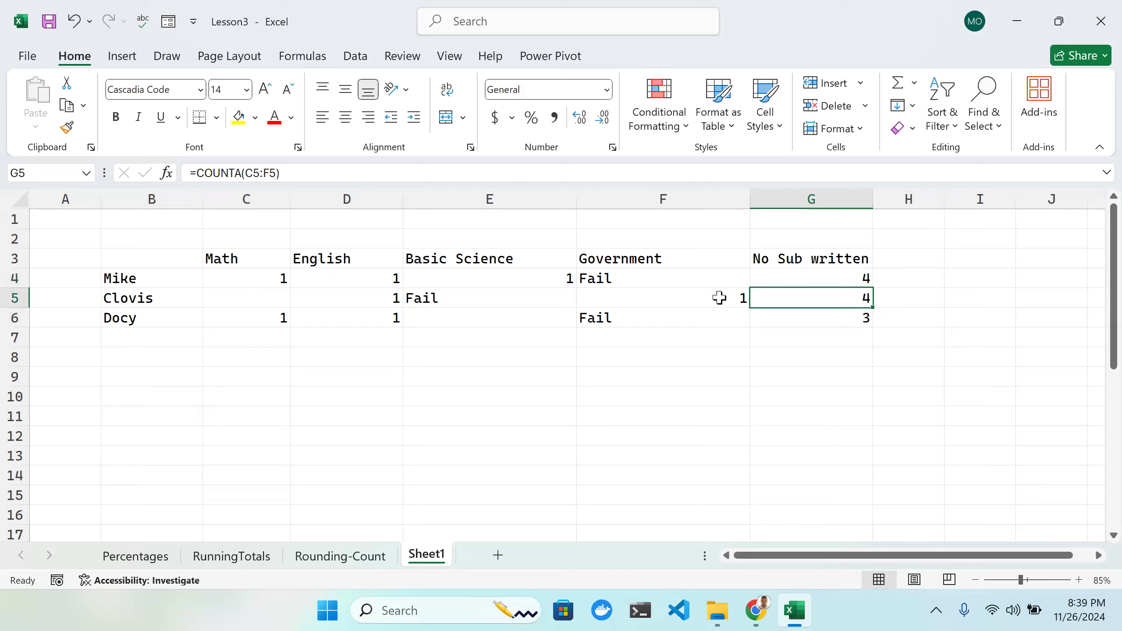
left_click(859, 282)
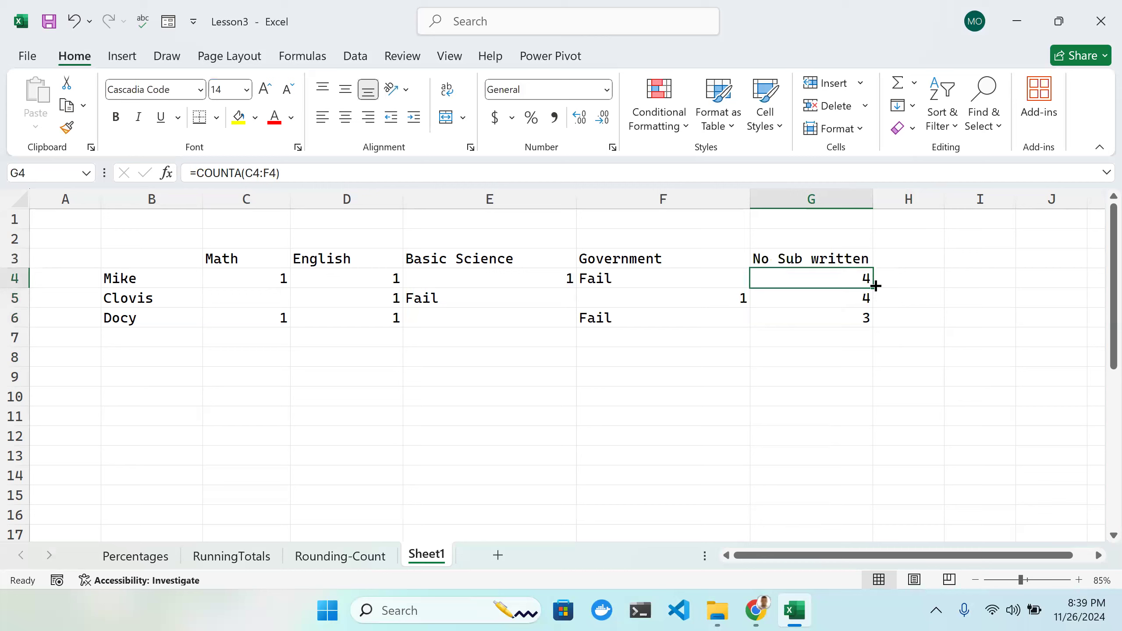
left_click_drag(874, 288, 866, 320)
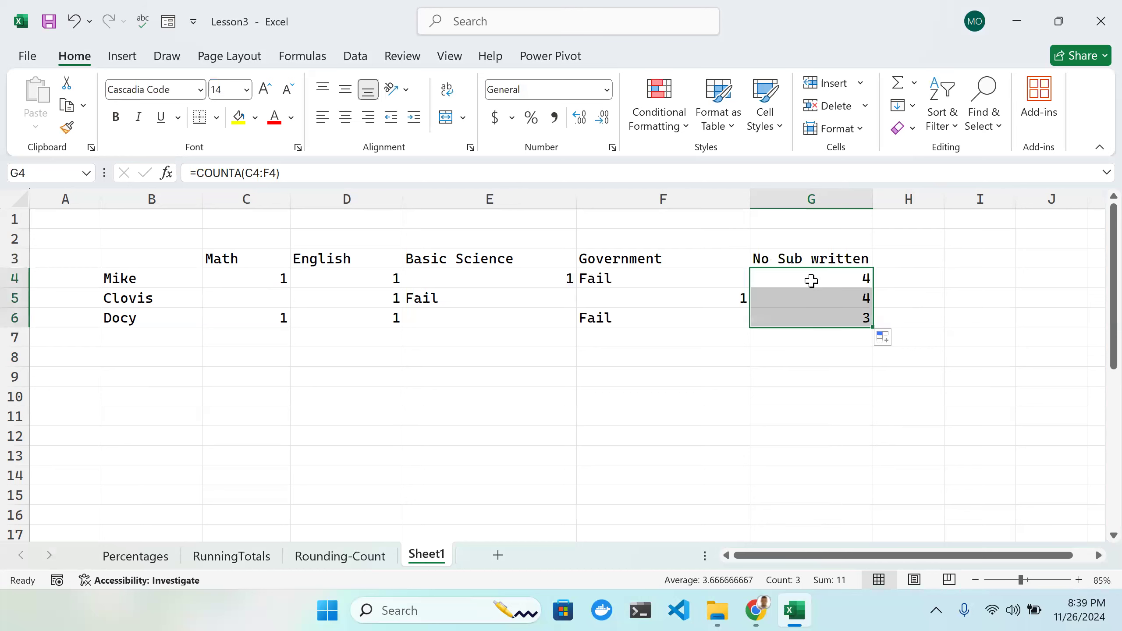
left_click(958, 320)
left_click(927, 318)
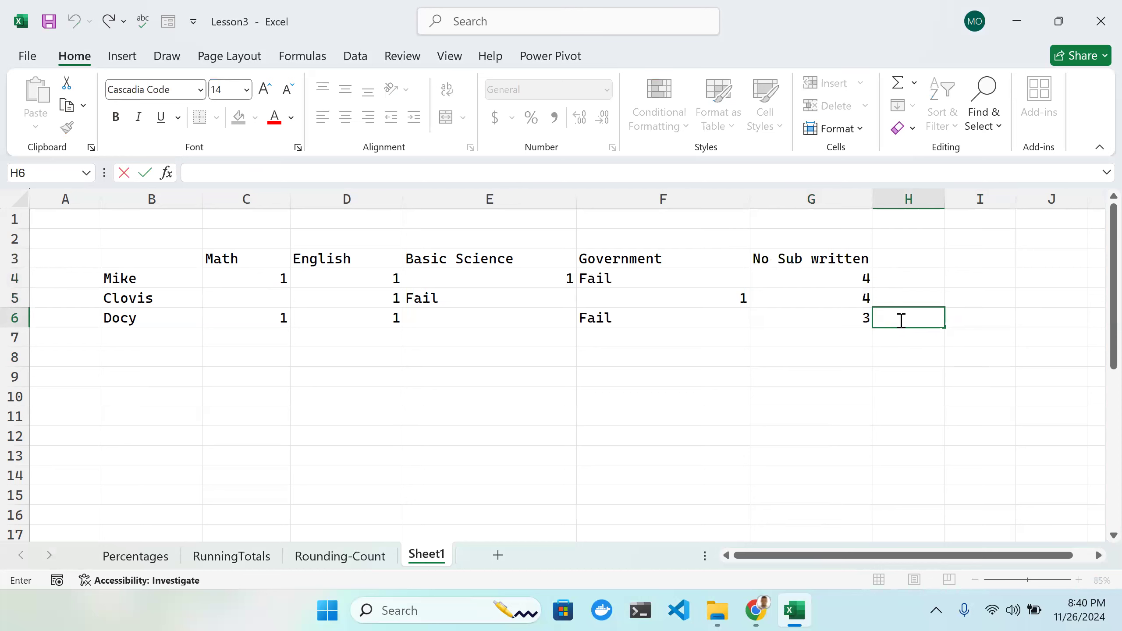
type("=Coun")
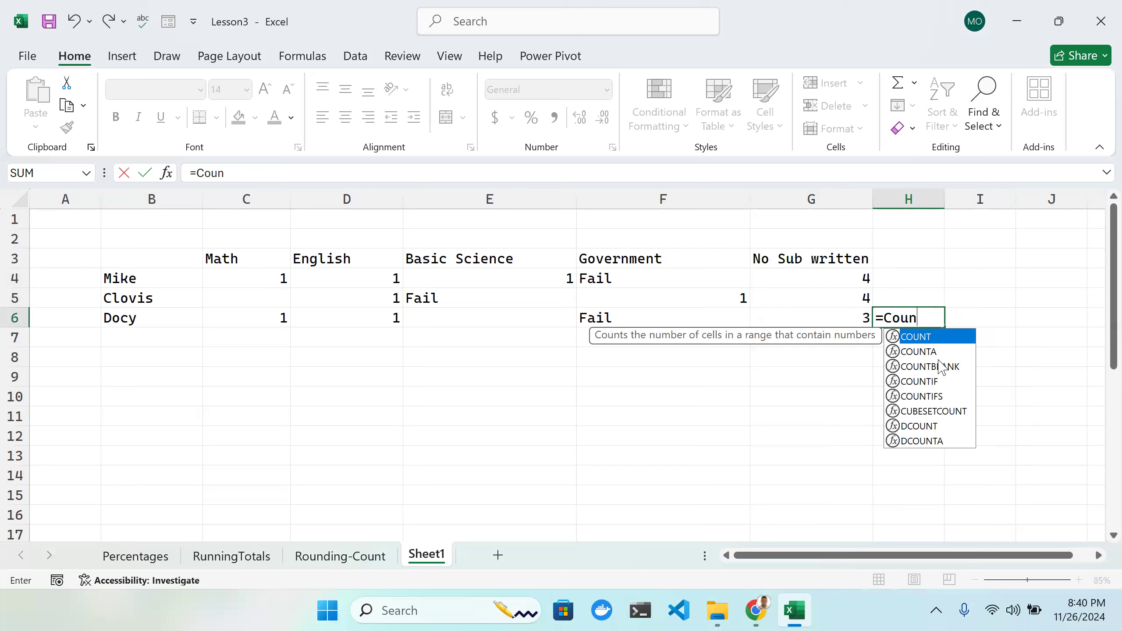
left_click(946, 372)
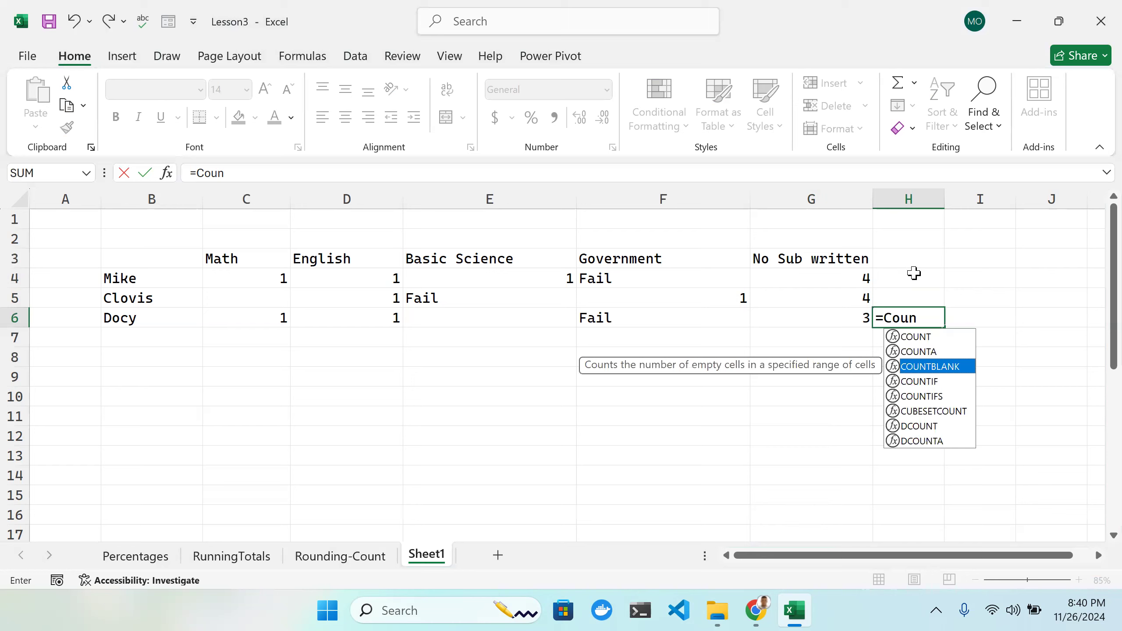
Step: Enter the heading No of Sub remaining in H3 and widen column H to fit it
double_click(914, 259)
type("No")
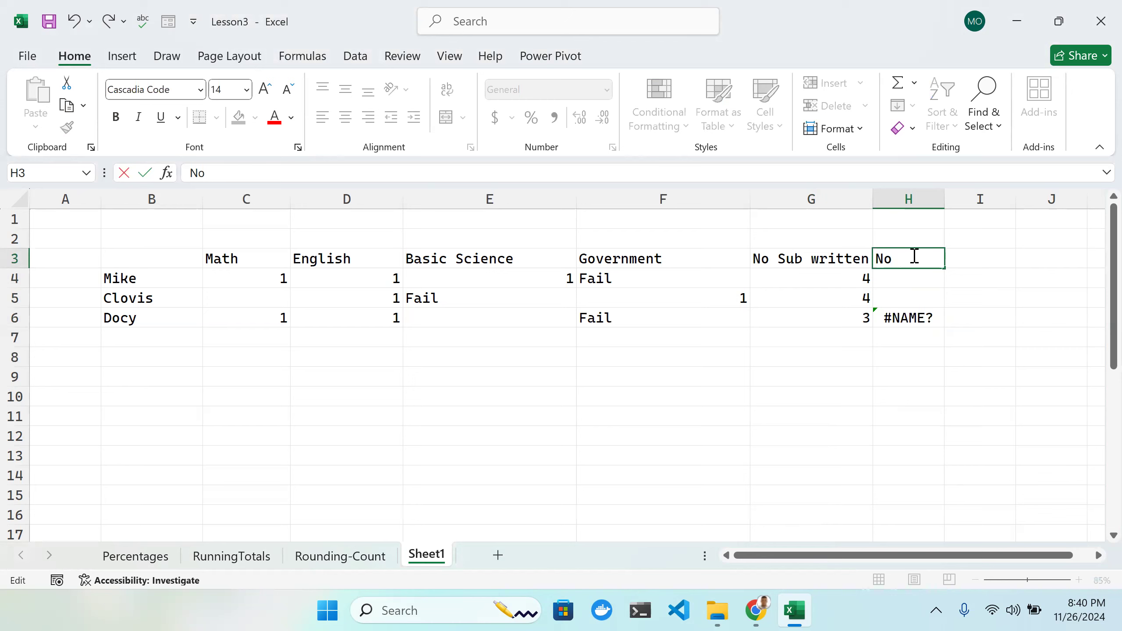
type(" of Sub rema")
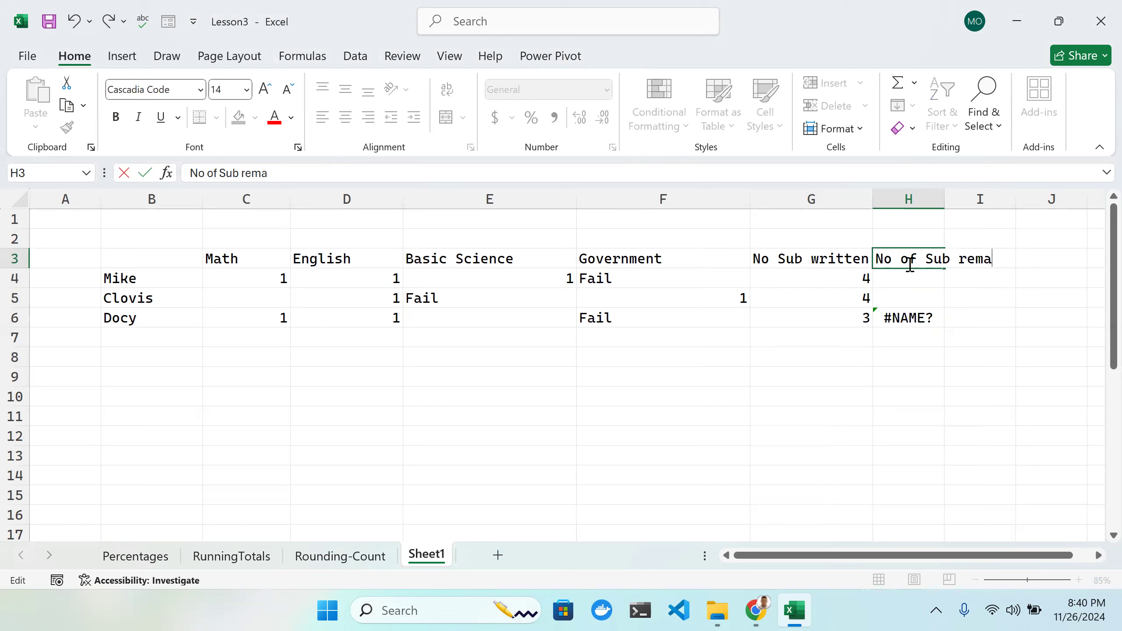
type("ining")
key("Return")
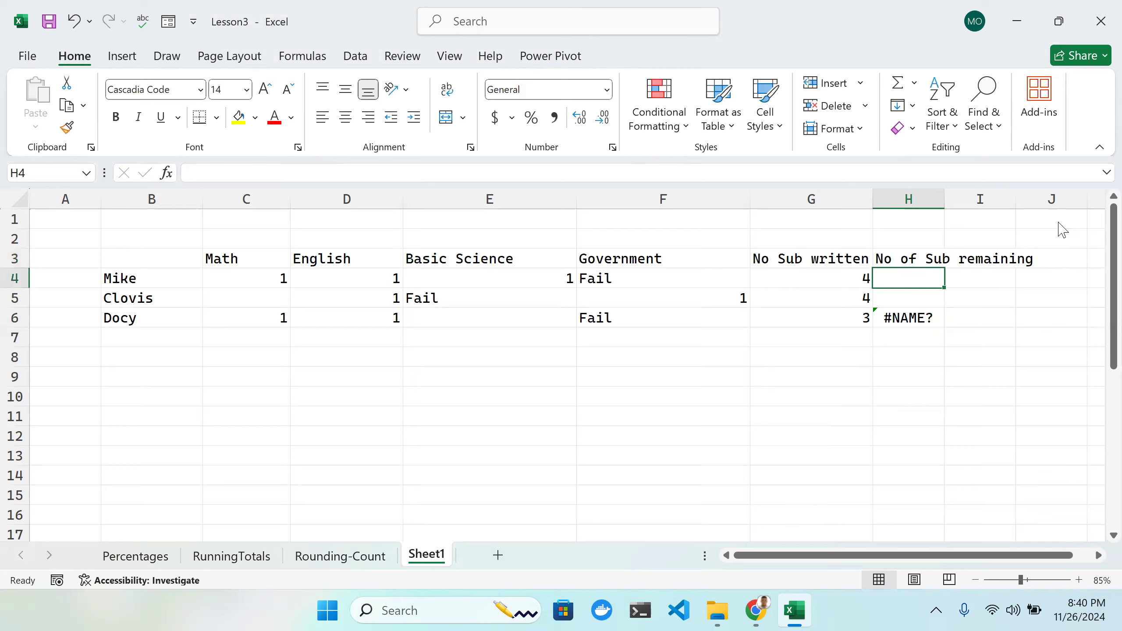
double_click(945, 197)
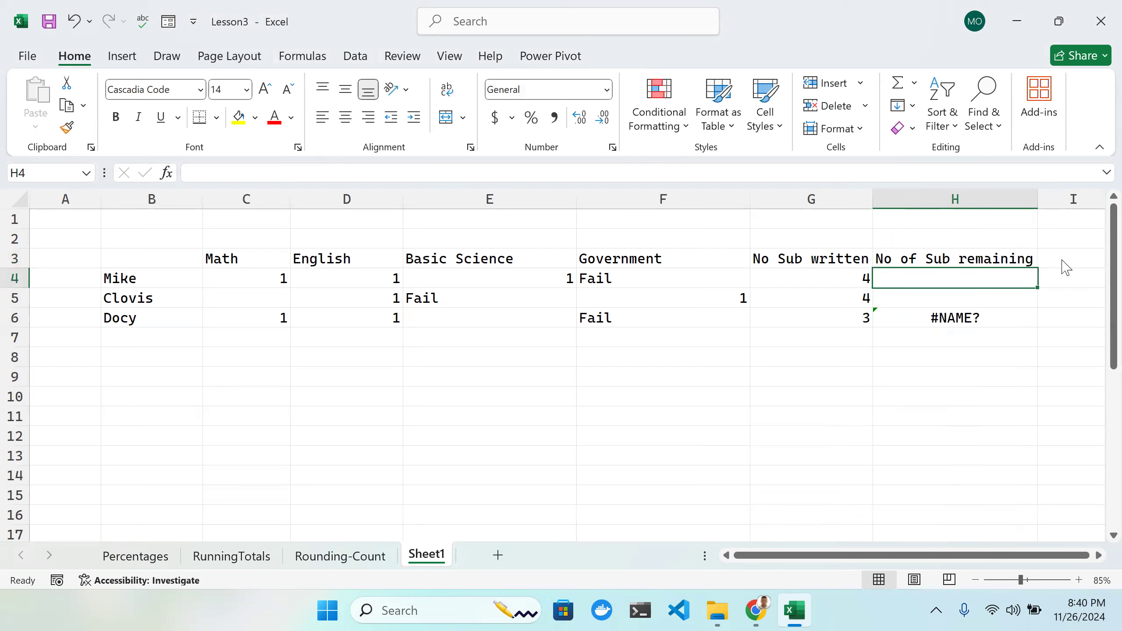
Step: Enter the formula =COUNTBLANK(C4:G4) in H4 and fill it down through H6
double_click(954, 276)
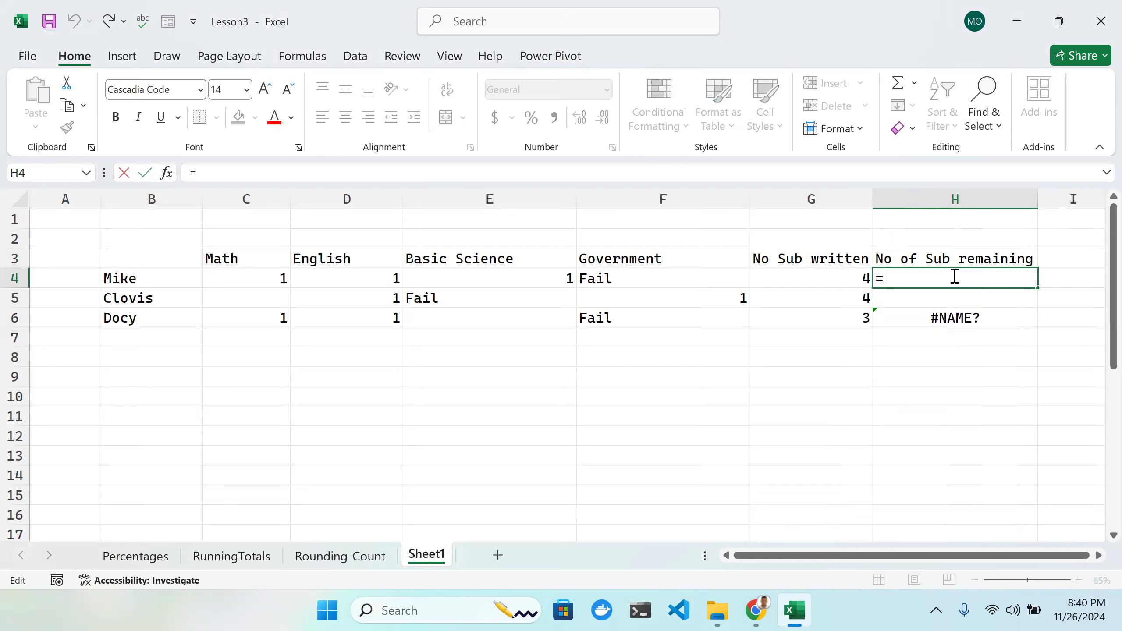
type("=Coun")
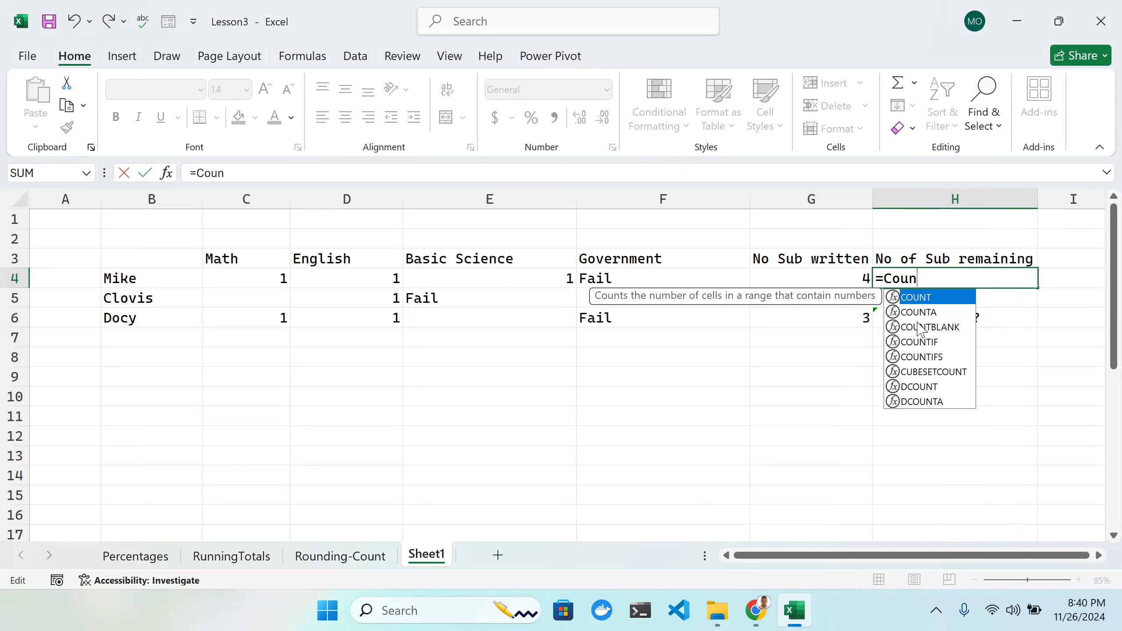
left_click(919, 326)
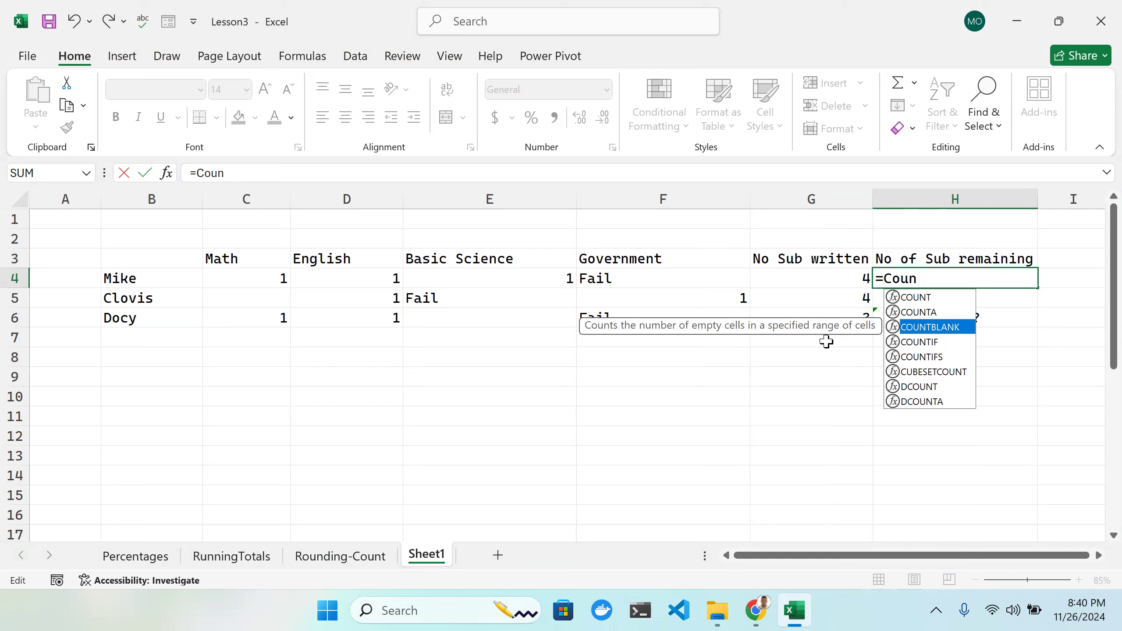
double_click(938, 328)
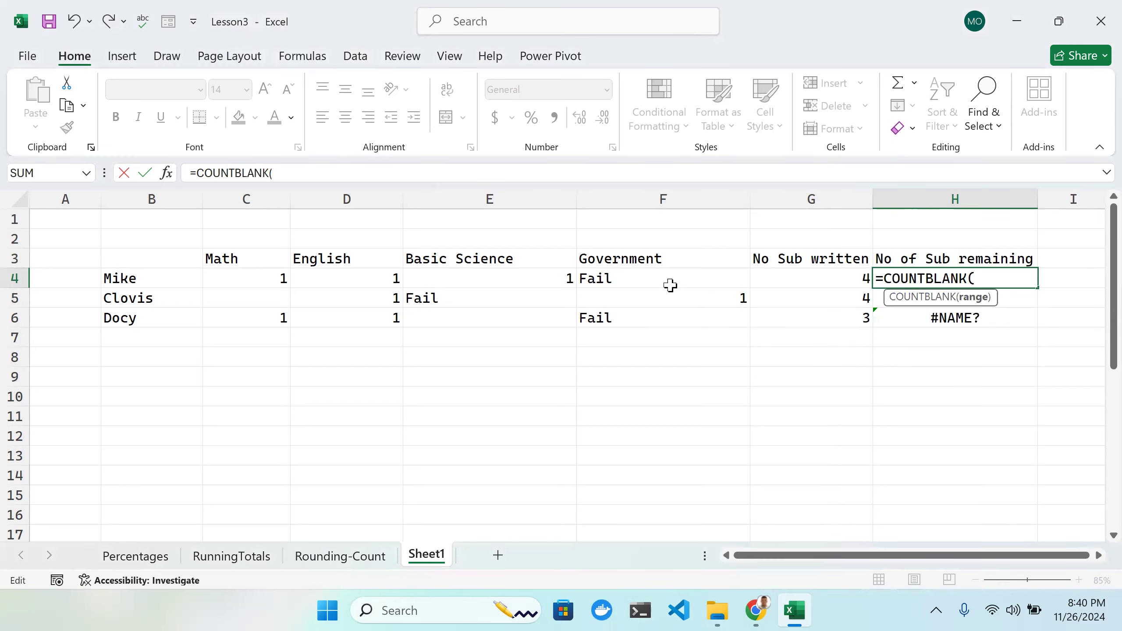
left_click_drag(266, 276, 808, 278)
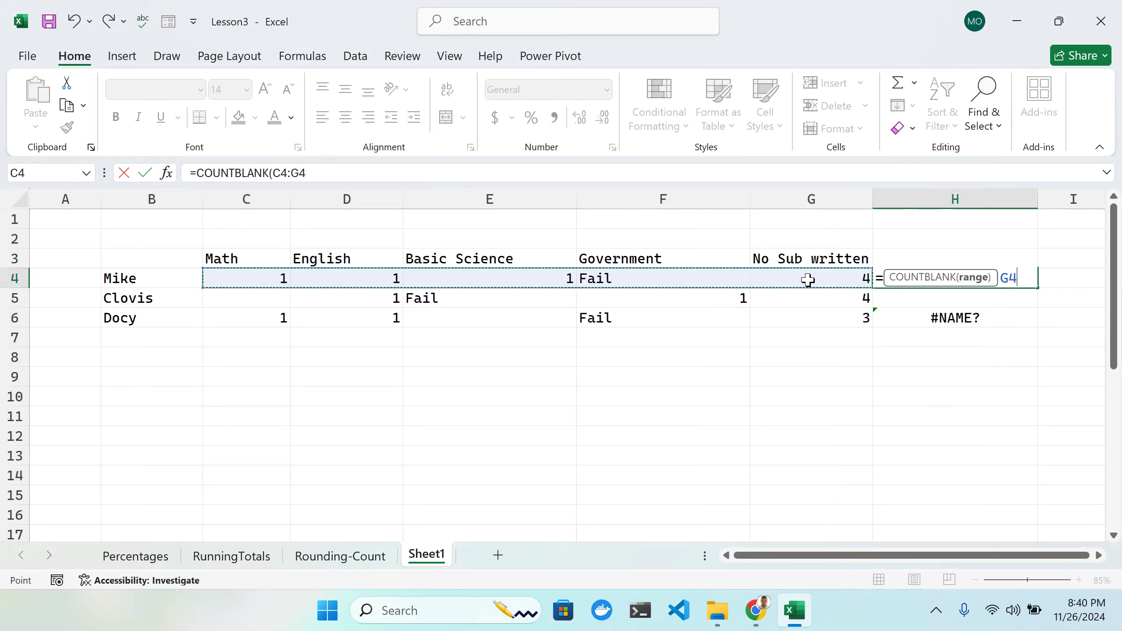
type(")")
key("Return")
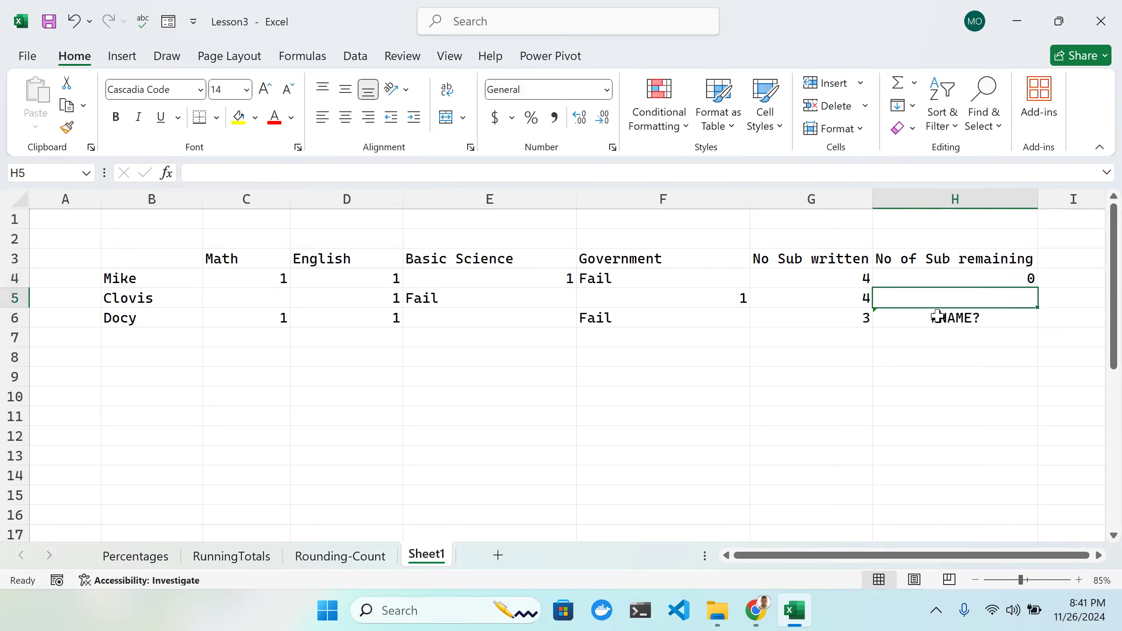
left_click(1024, 279)
left_click_drag(1041, 288, 1040, 322)
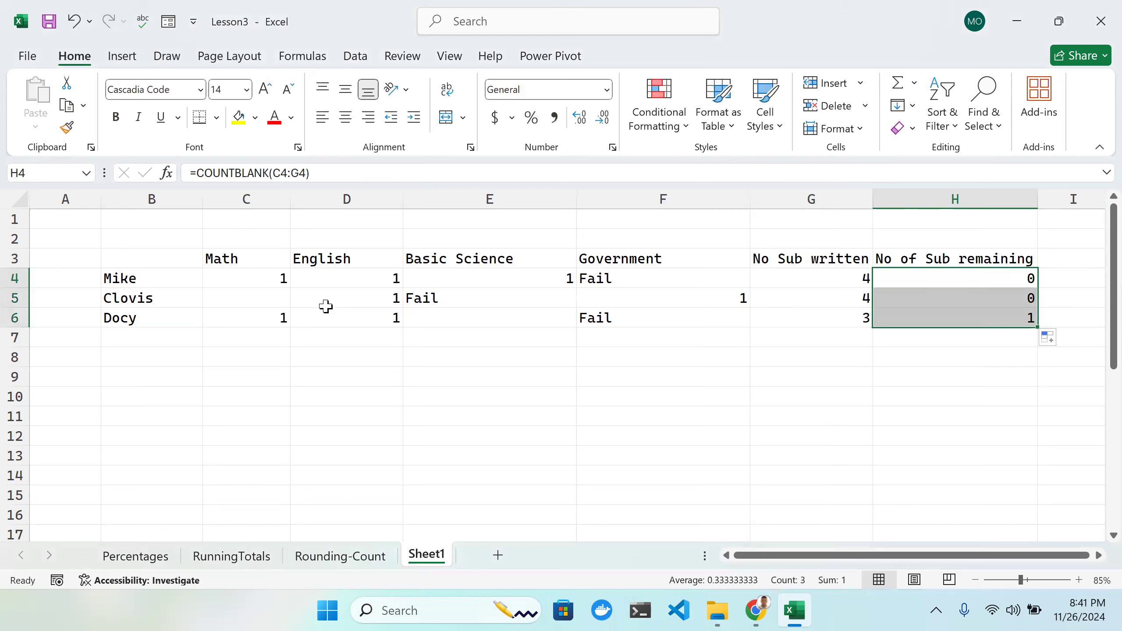
Step: Clear the invisible content from the second student's Math cell, C5, so it is truly empty
left_click(263, 299)
double_click(280, 299)
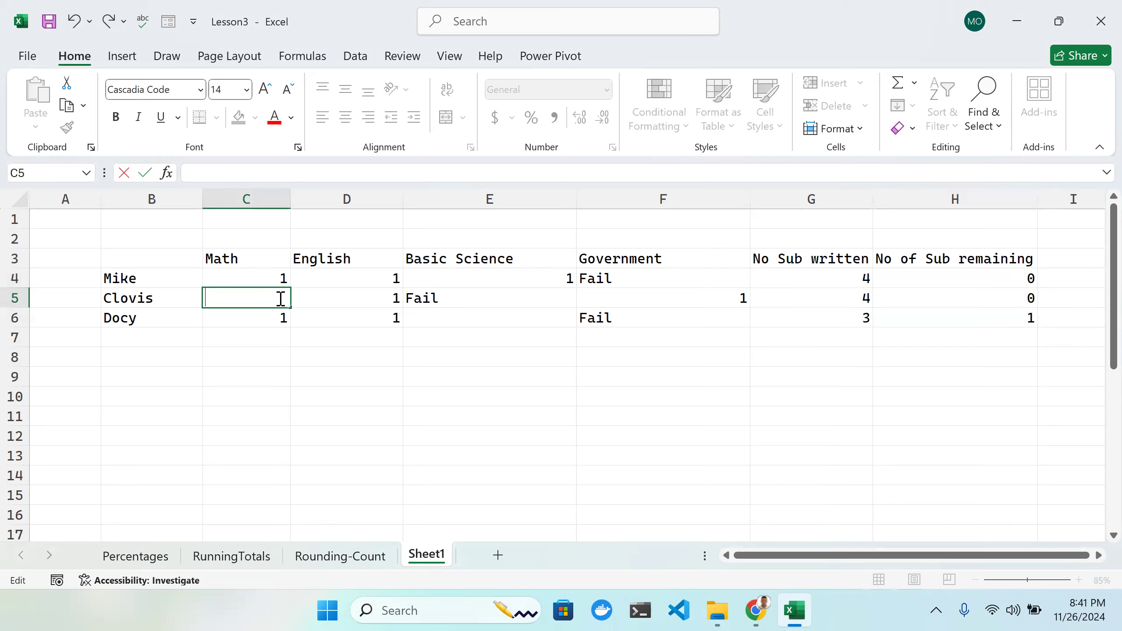
key("Return")
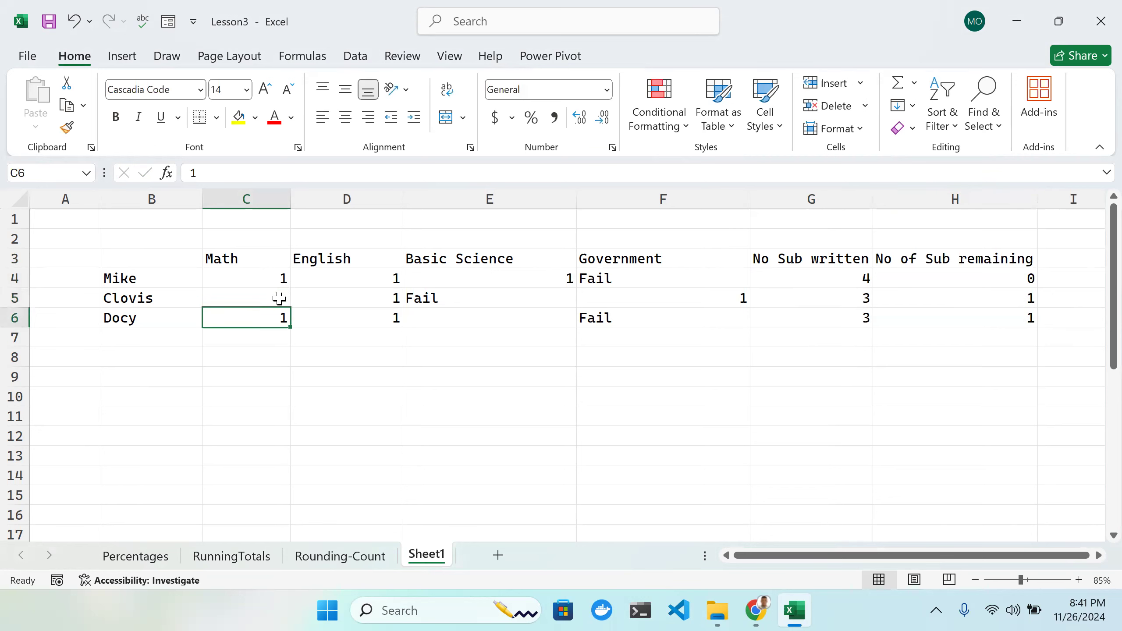
Step: Refill the COUNTA formula from G4 through G6 and the COUNTBLANK formula from H4 through H6
left_click(853, 280)
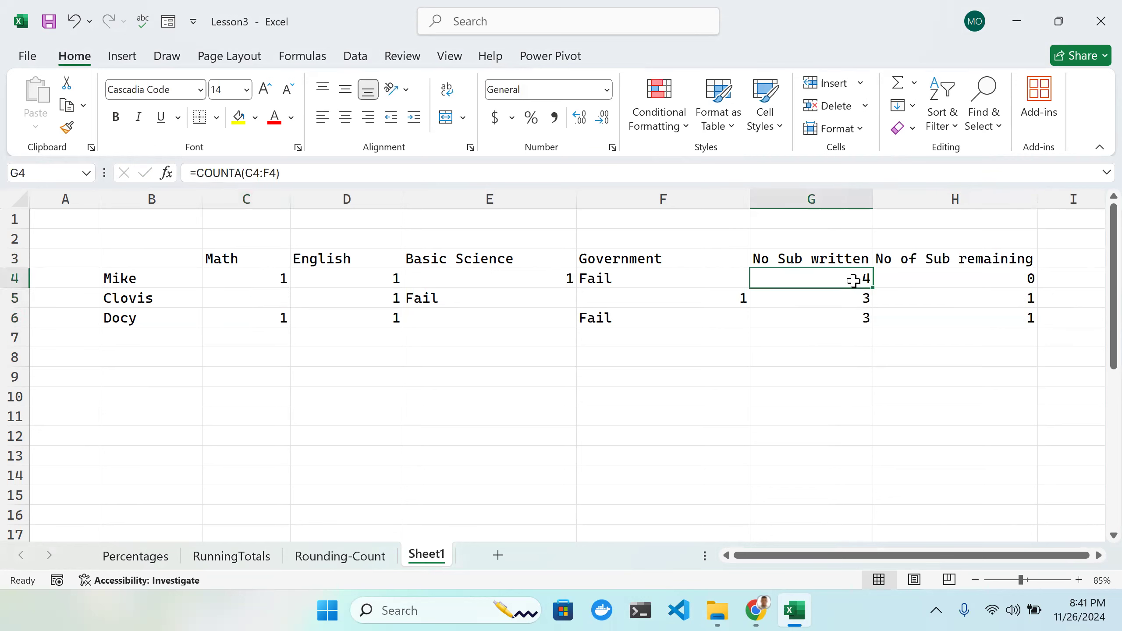
left_click_drag(872, 287, 869, 321)
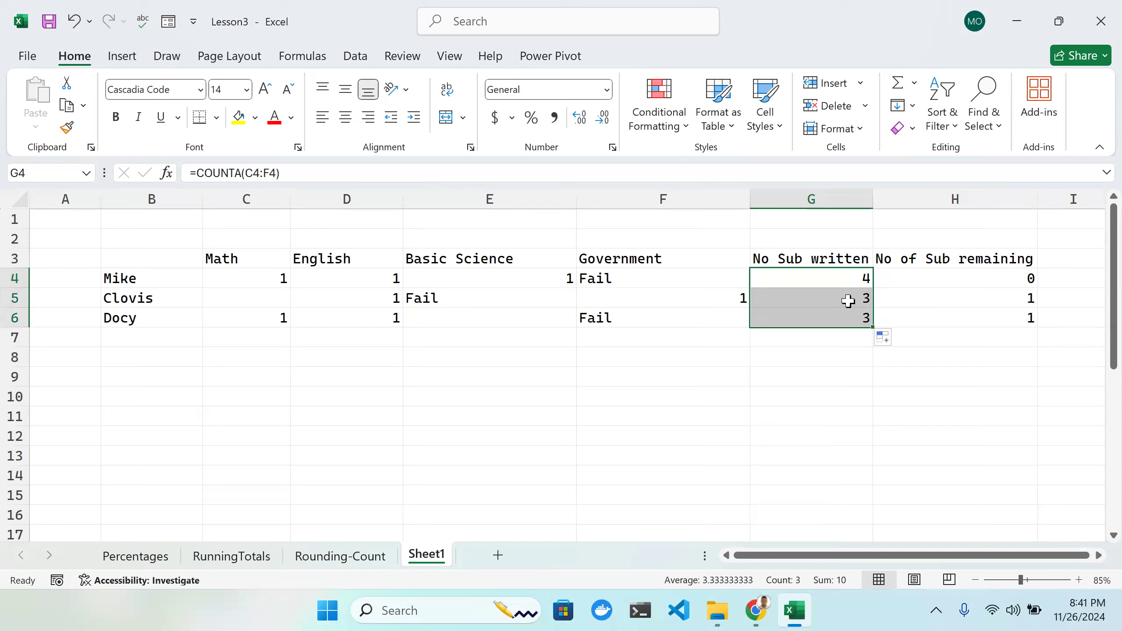
left_click(847, 302)
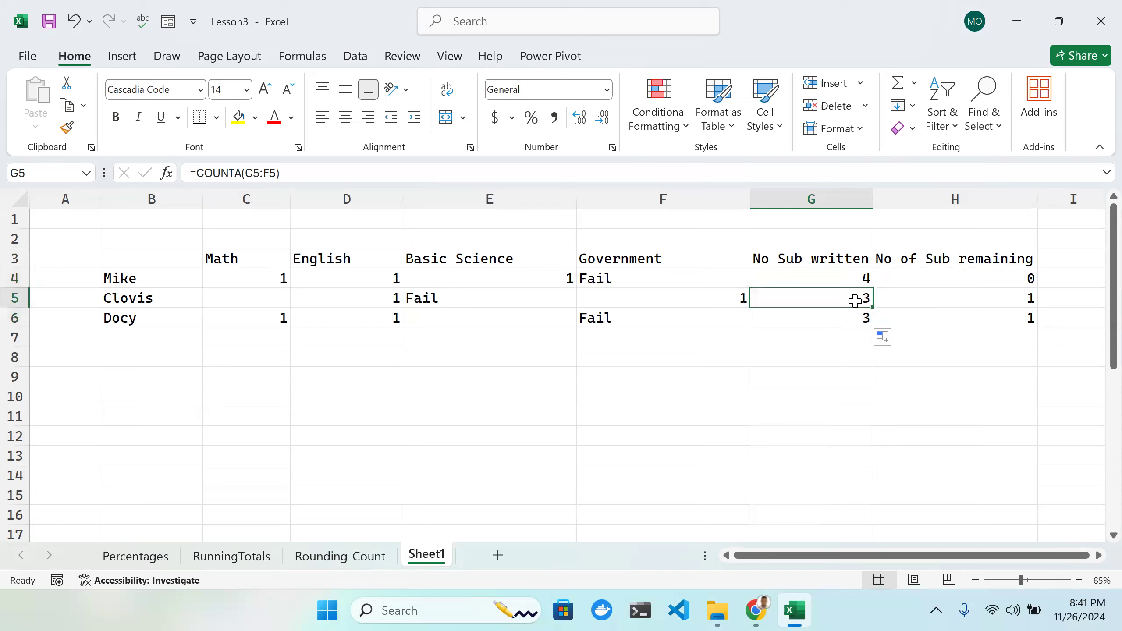
left_click(975, 276)
left_click_drag(1037, 287, 1041, 326)
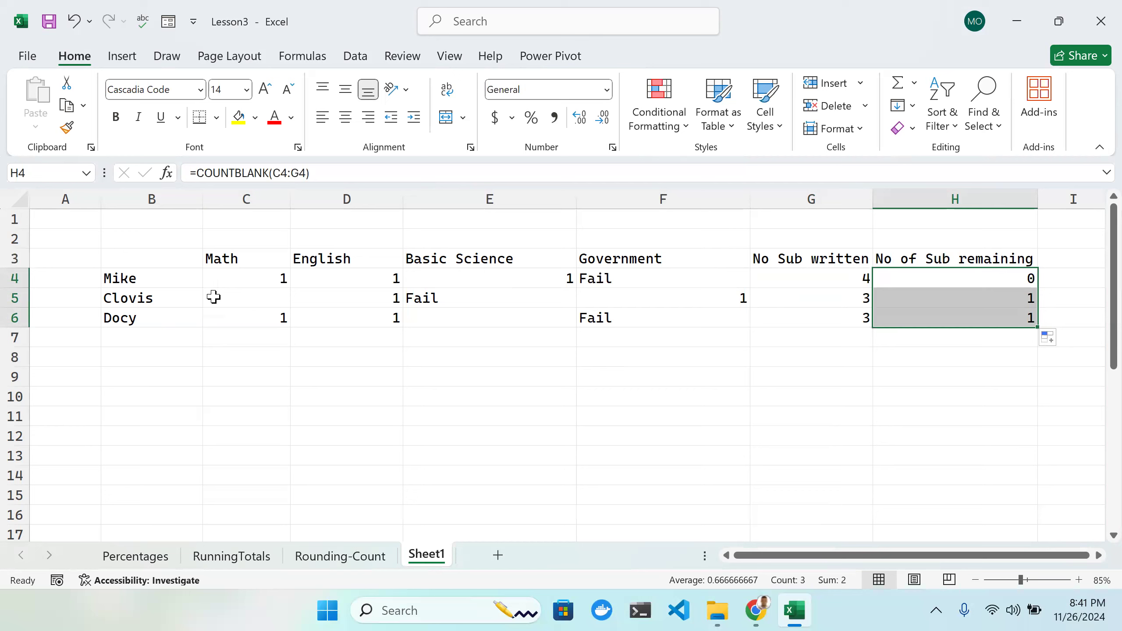
Step: Enter the label No failures in C9 below the results table
left_click(278, 379)
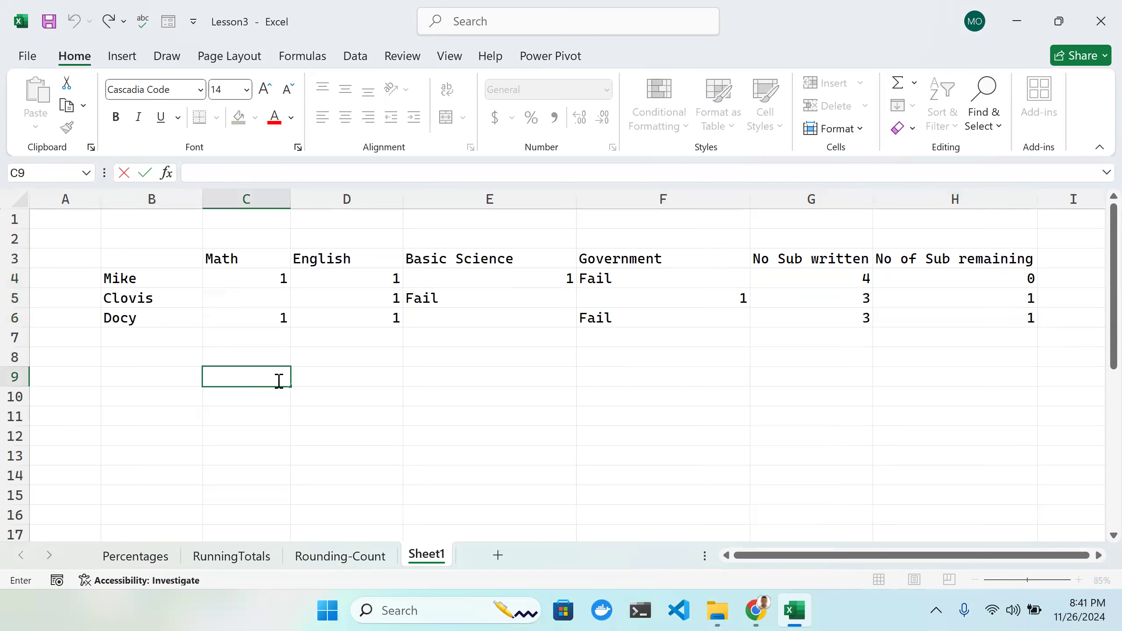
type("No of Studen")
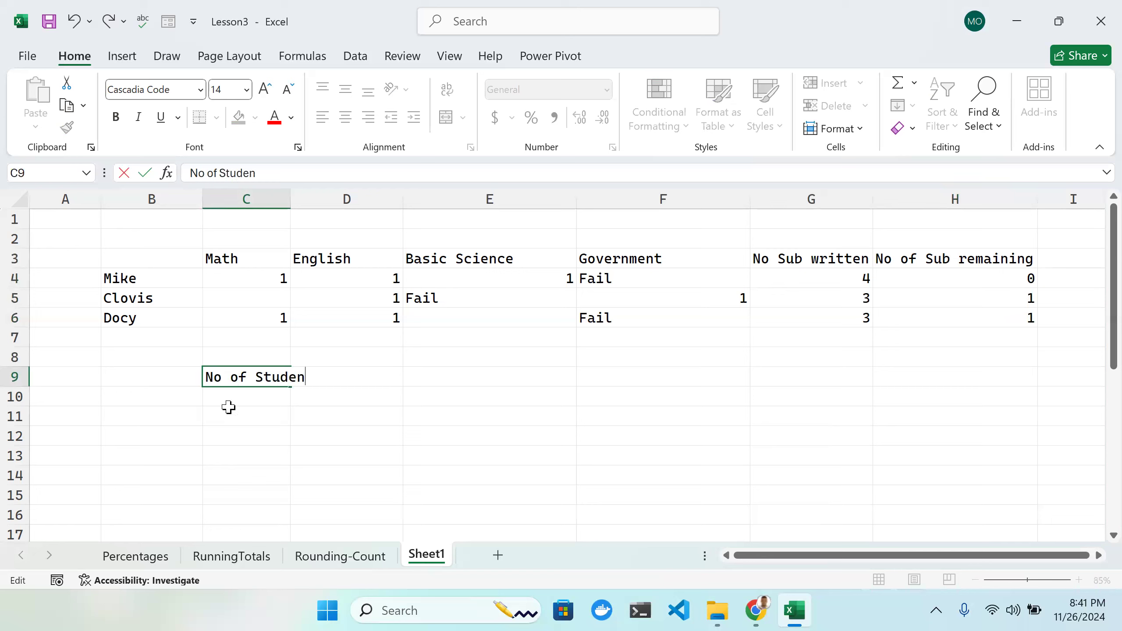
key("BackSpace")
key("BackSpace")
key("BackSpace")
key("BackSpace")
key("BackSpace")
key("BackSpace")
key("BackSpace")
key("BackSpace")
key("BackSpace")
key("BackSpace")
type("N")
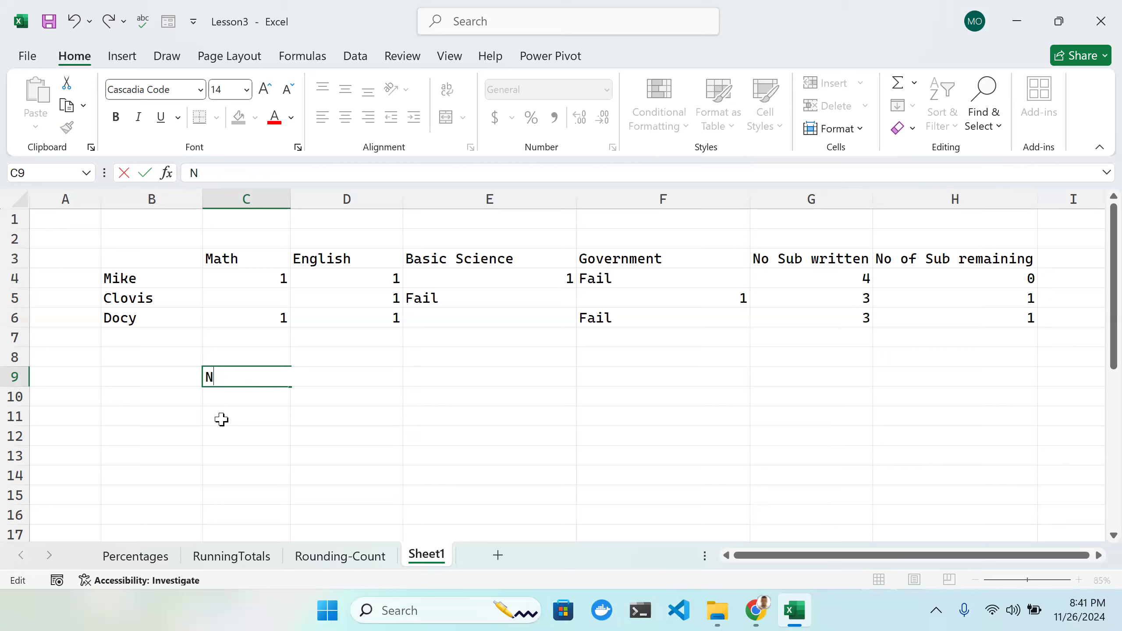
type("o failures")
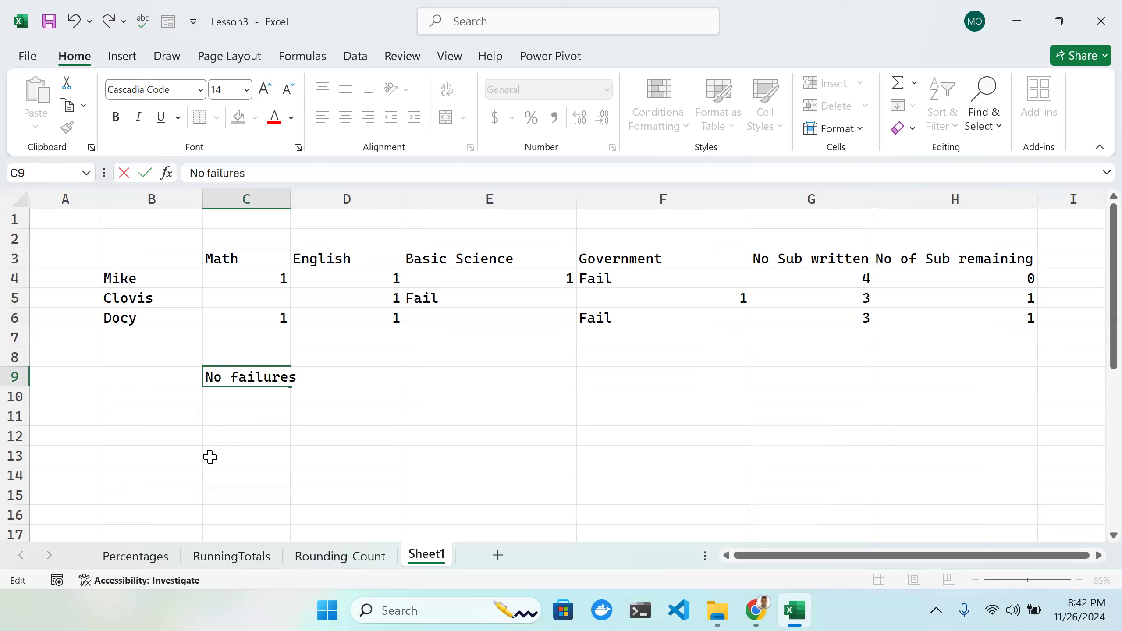
key("Return")
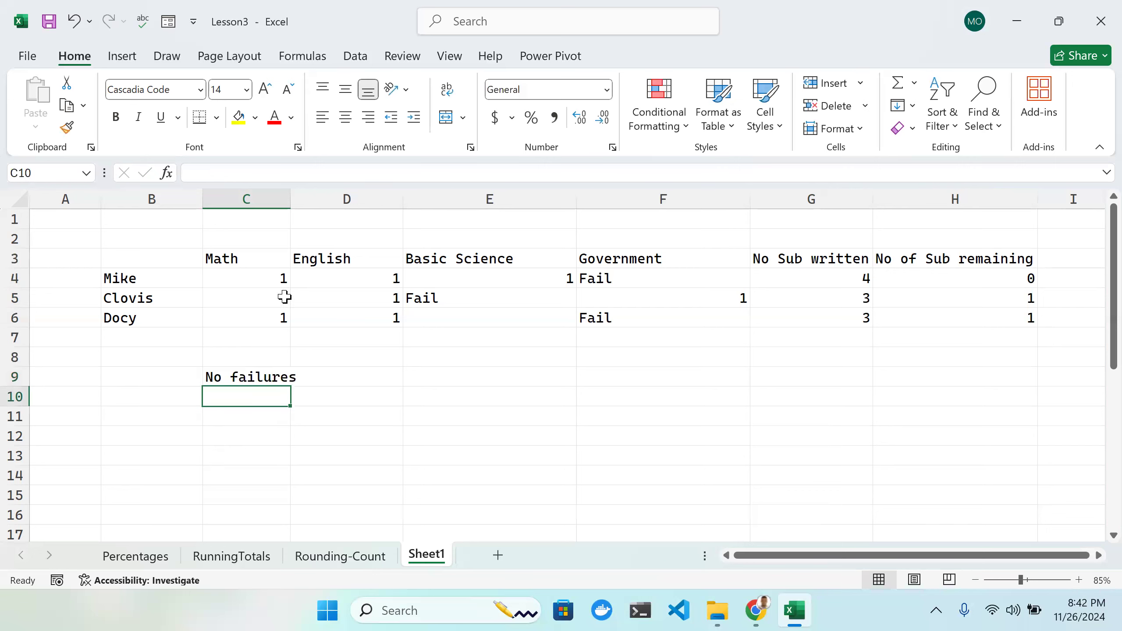
Step: Enter the formula =COUNTA(C4:F6) in C10 under the No failures label
double_click(214, 397)
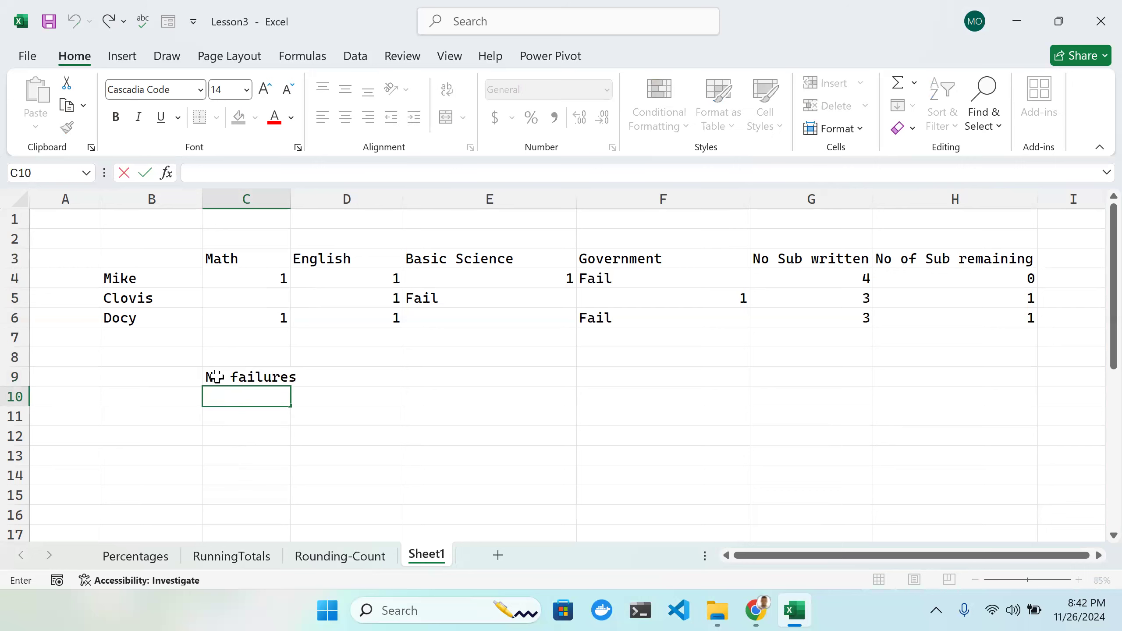
type("=")
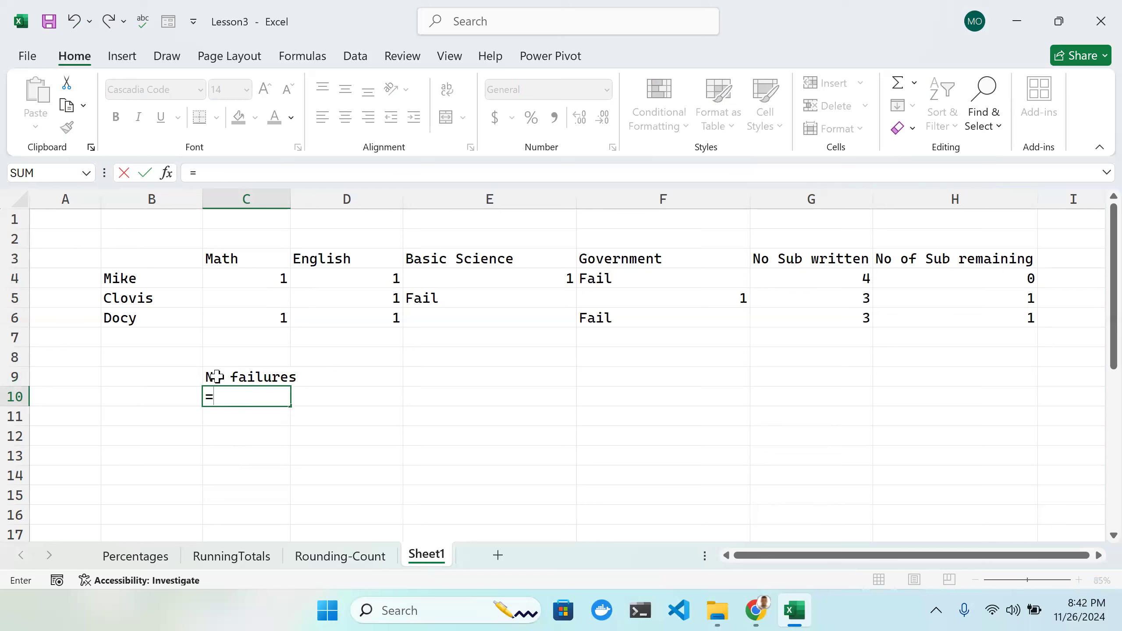
type("C")
type("a")
key("BackSpace")
type("ou")
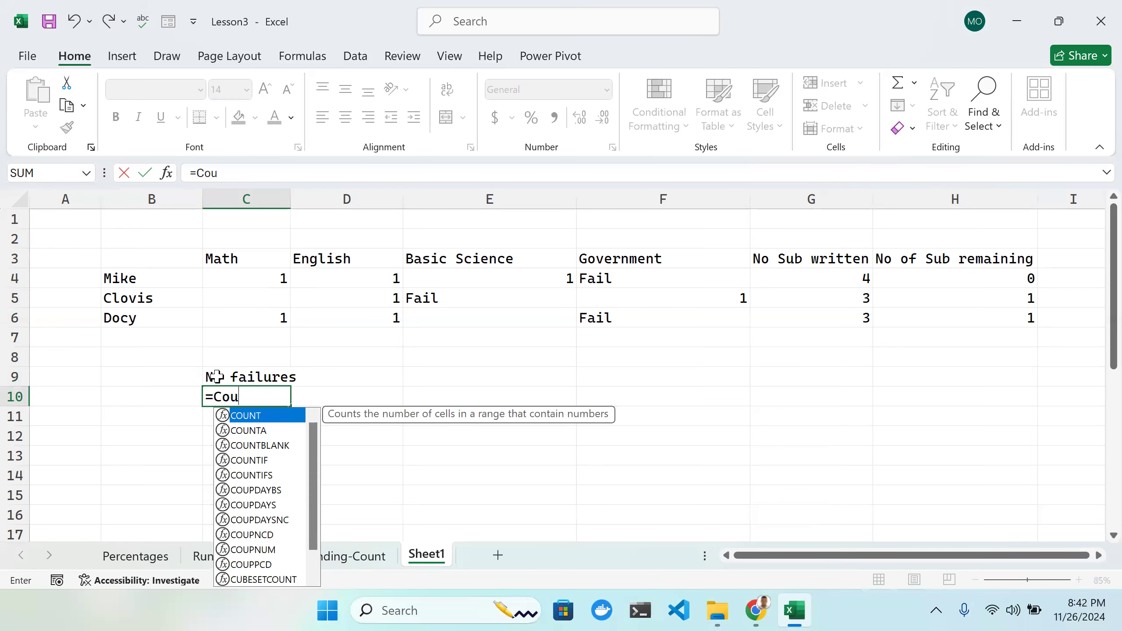
key("Down")
key("Down")
key("Up")
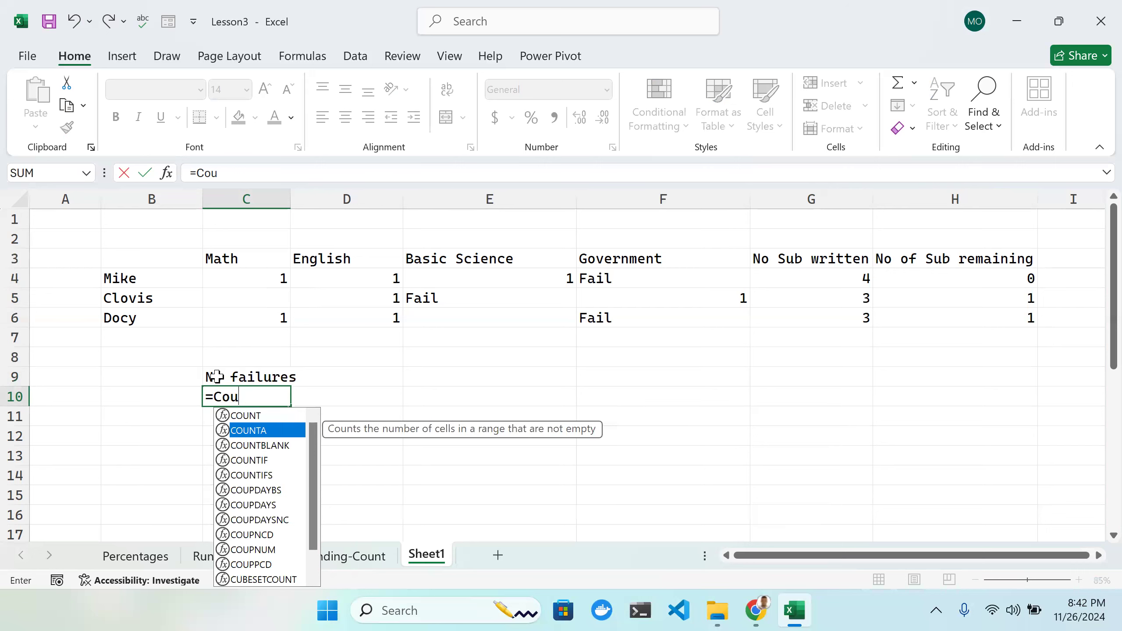
key("Tab")
left_click_drag(219, 280, 714, 321)
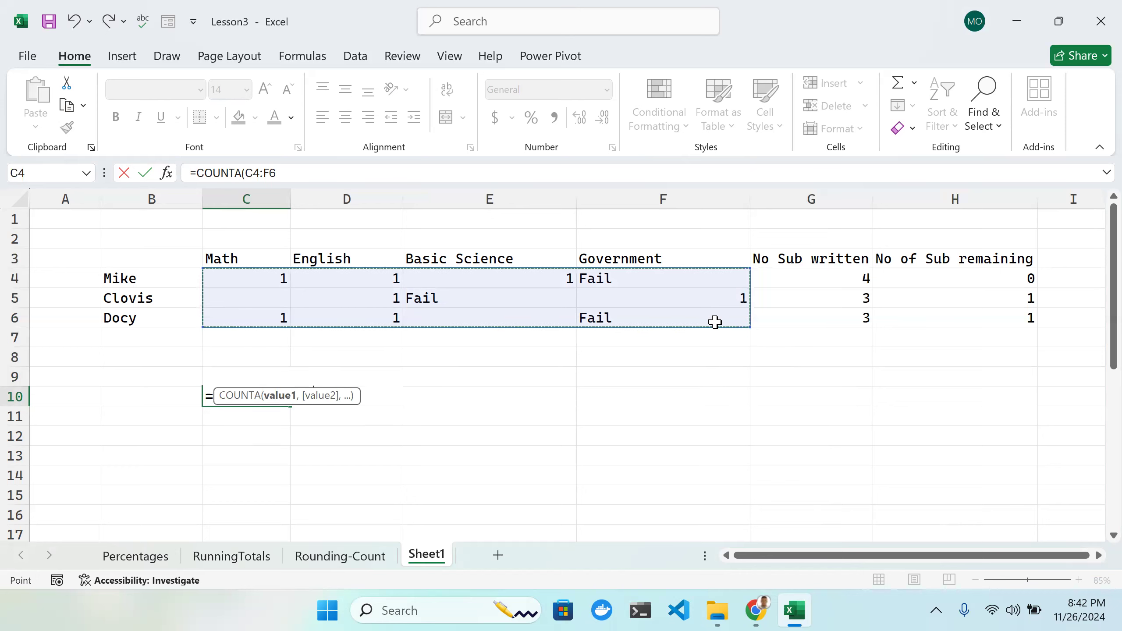
left_click(365, 395)
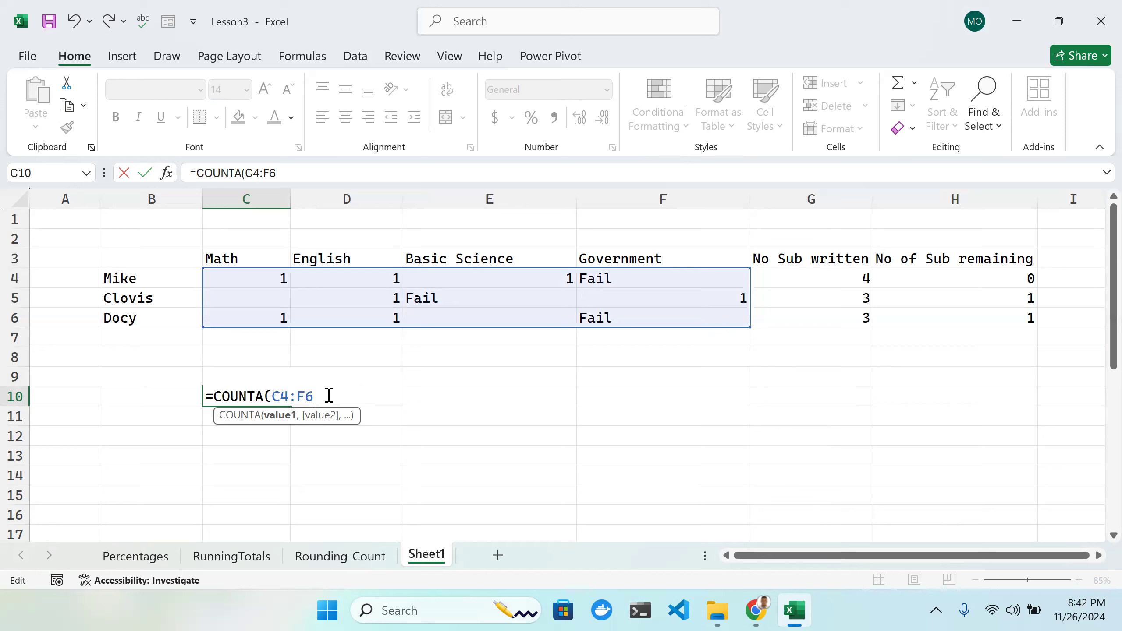
type(")")
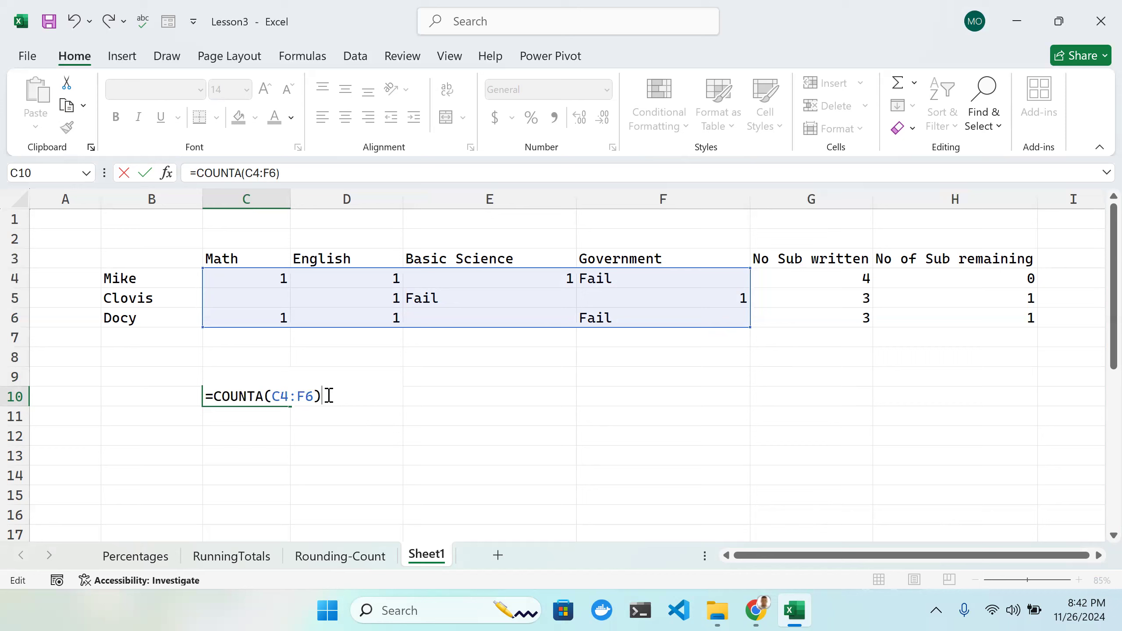
key("Return")
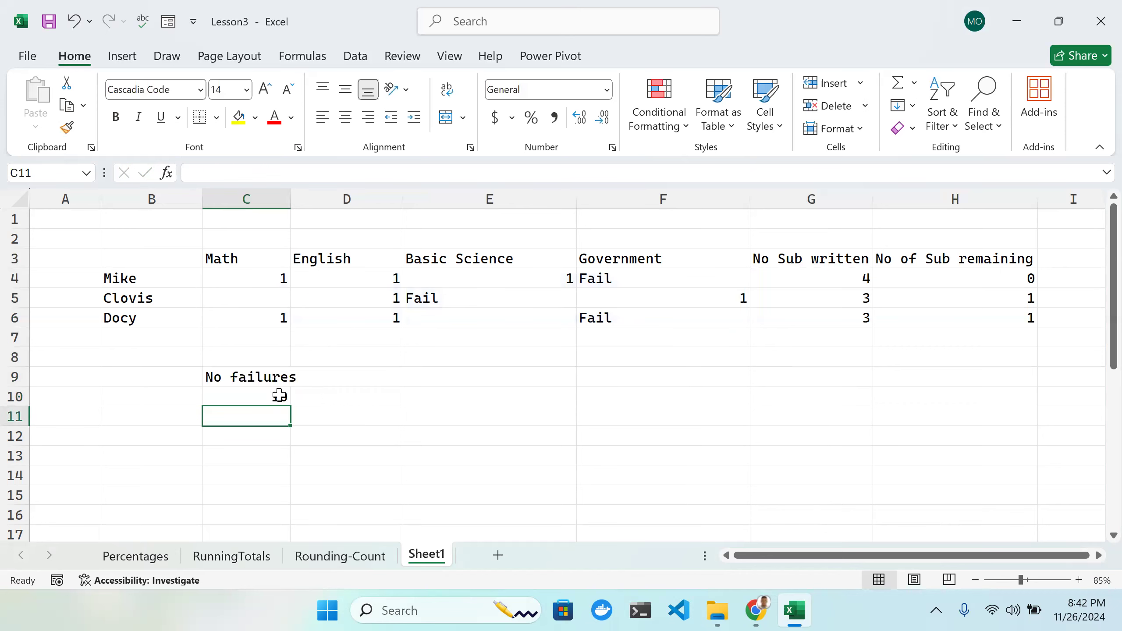
Step: Reopen the formula in C10 and append a minus sign followed by the COUNT function
left_click(279, 395)
double_click(279, 396)
left_click(331, 395)
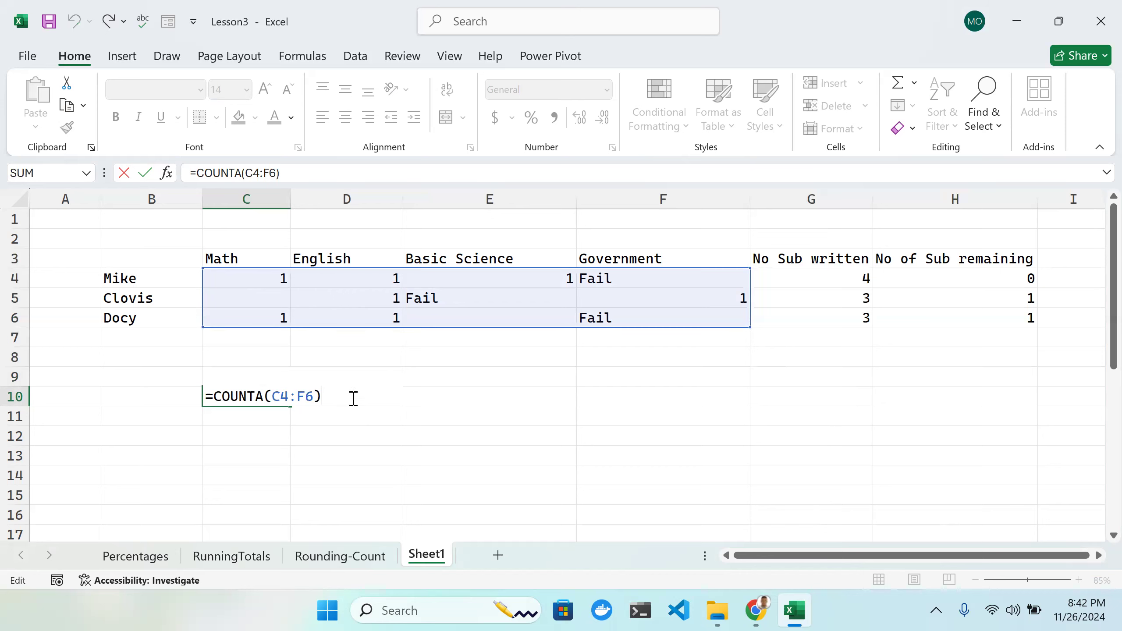
left_click(340, 361)
type("ou")
key("BackSpace")
key("BackSpace")
key("BackSpace")
key("BackSpace")
type("Count")
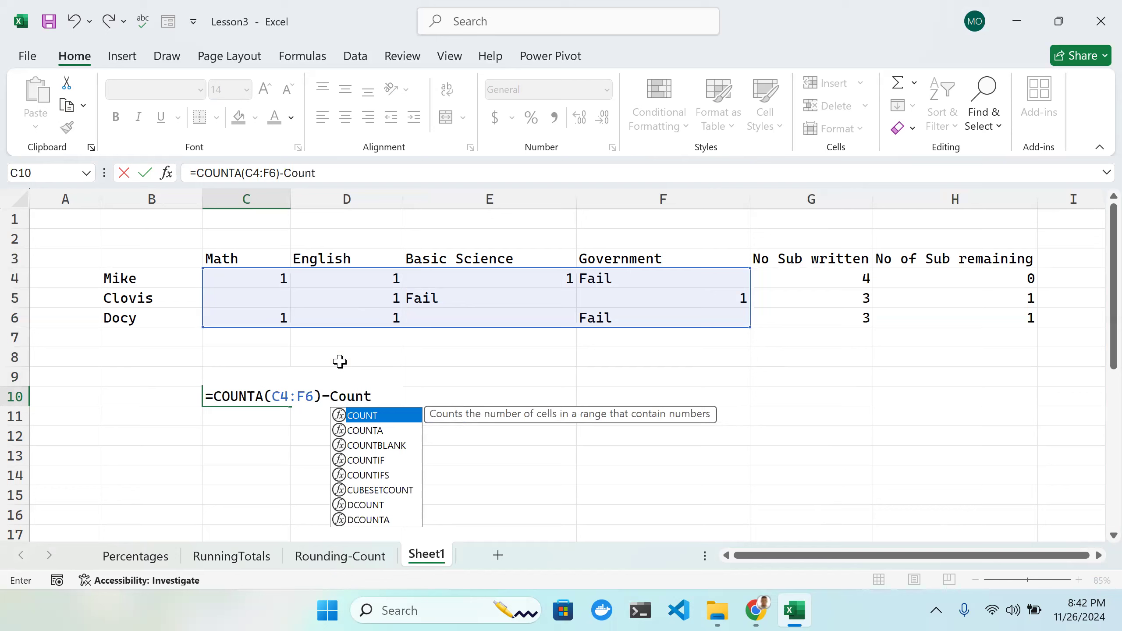
key("Tab")
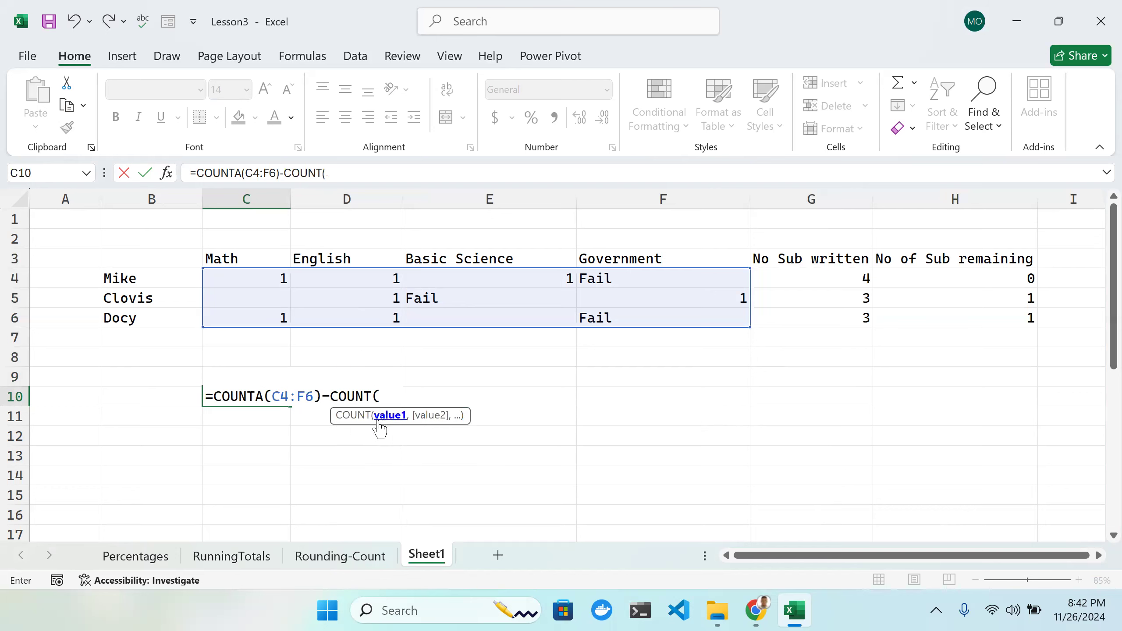
Step: Rewrite the subtracted COUNT part so that C10 holds =COUNTA(C4:F6)- COUNT(C4:F6), and commit the formula
key("BackSpace")
key("BackSpace")
key("BackSpace")
key("BackSpace")
key("BackSpace")
key("BackSpace")
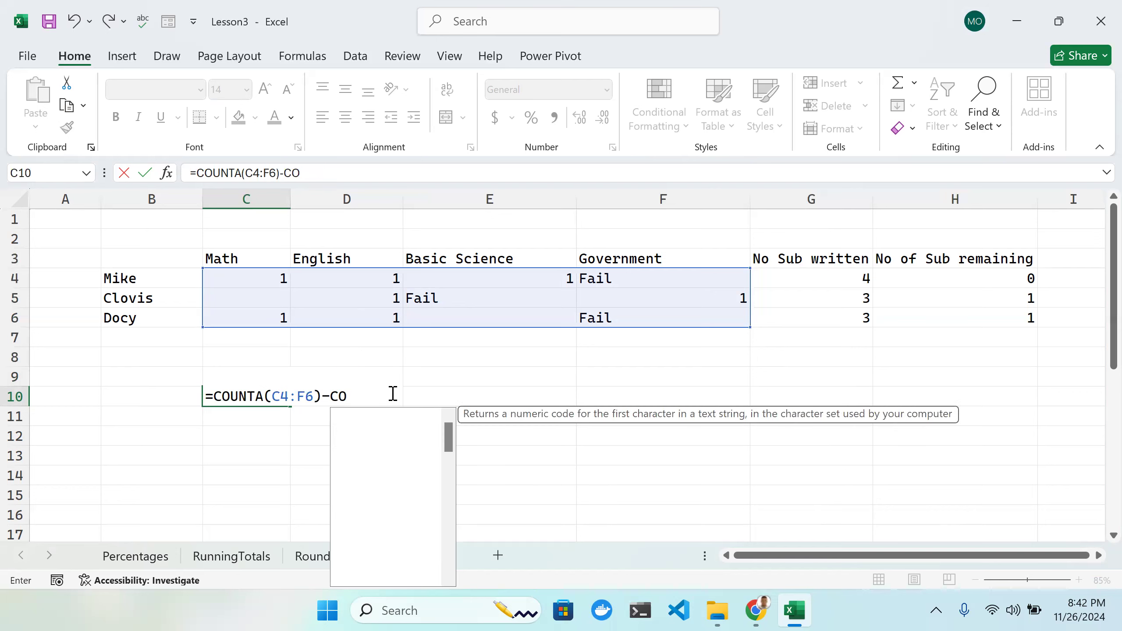
type("Cou")
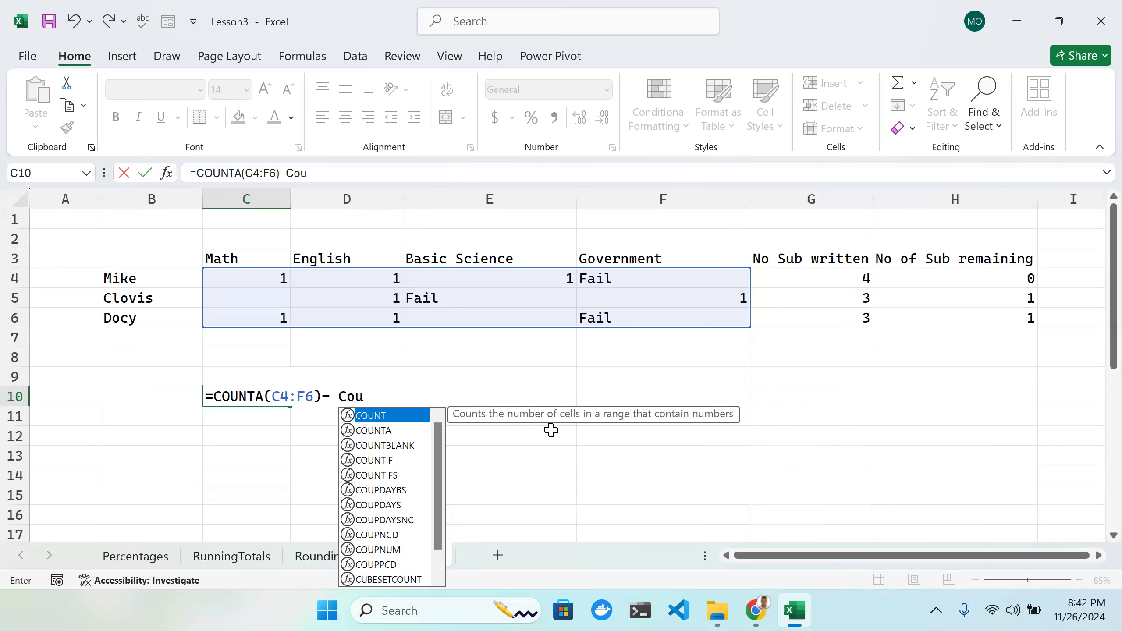
left_click(404, 398)
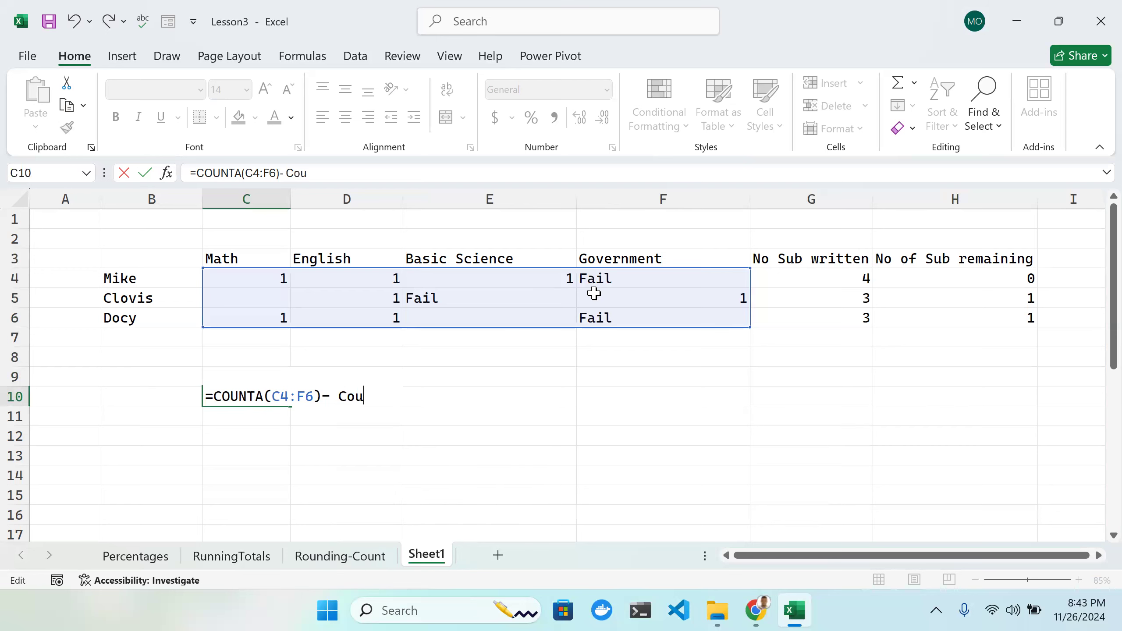
double_click(376, 396)
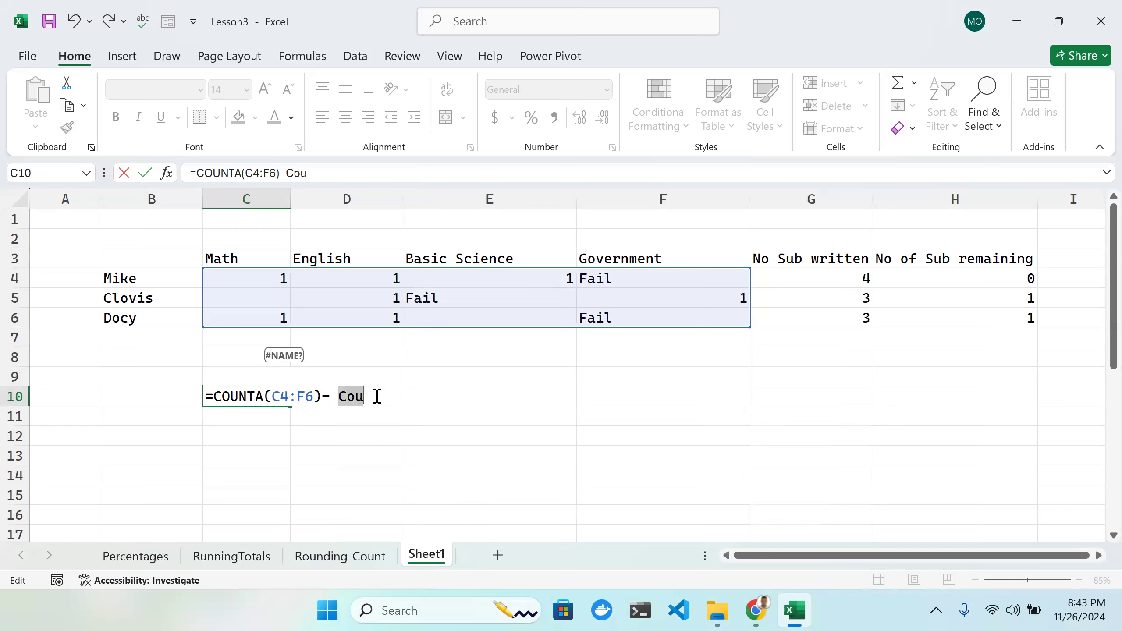
left_click(377, 396)
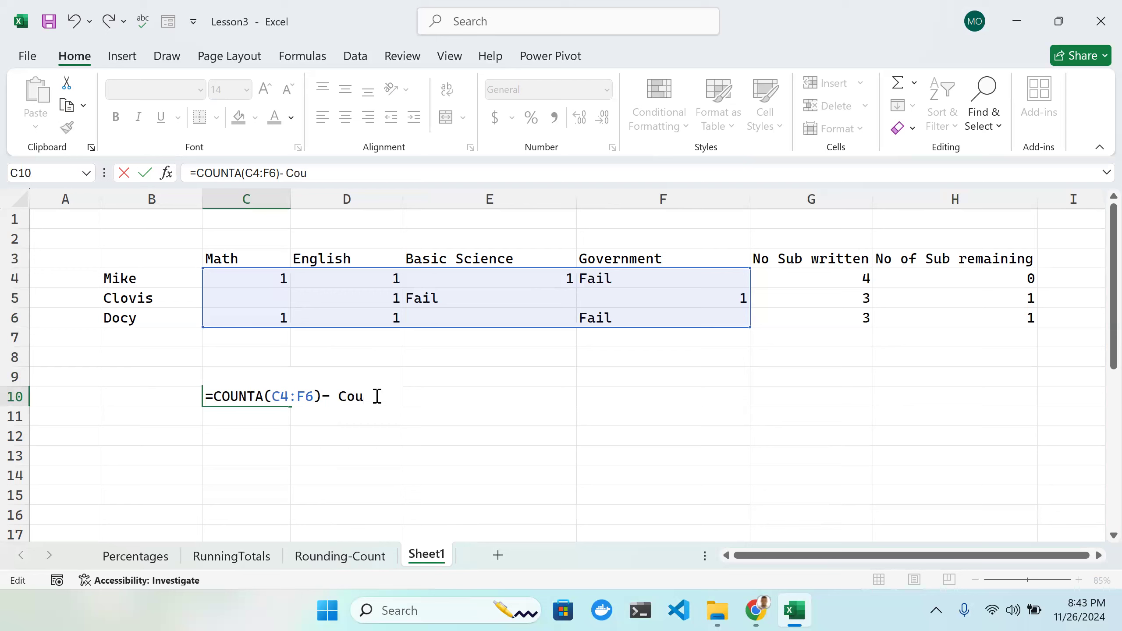
type("n")
key("Tab")
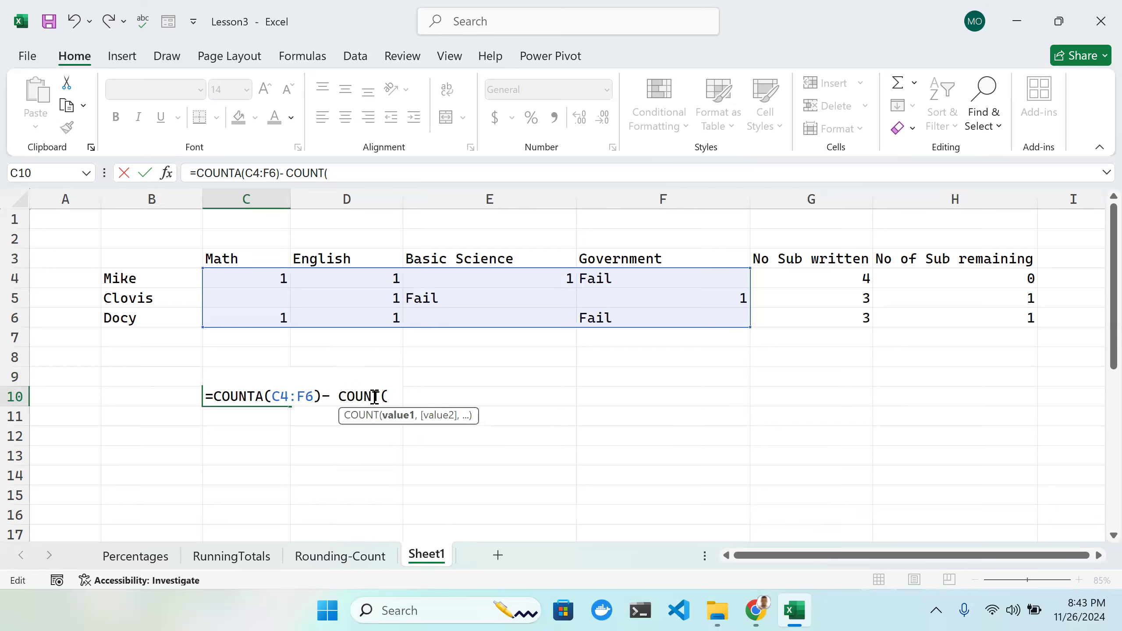
left_click_drag(253, 278, 621, 315)
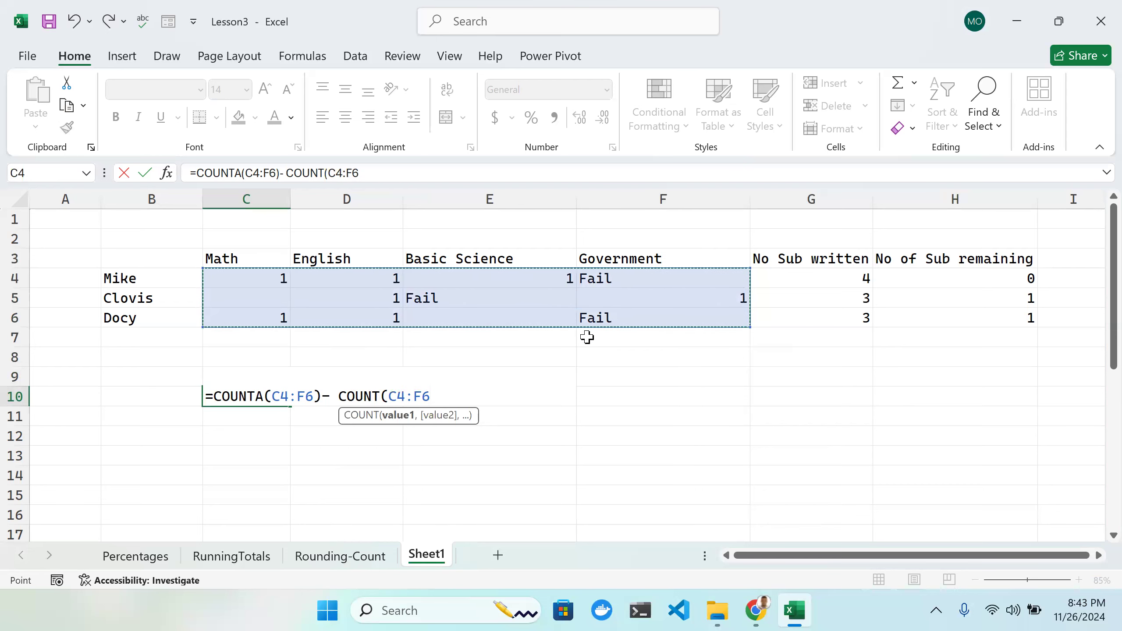
type(")")
key("Return")
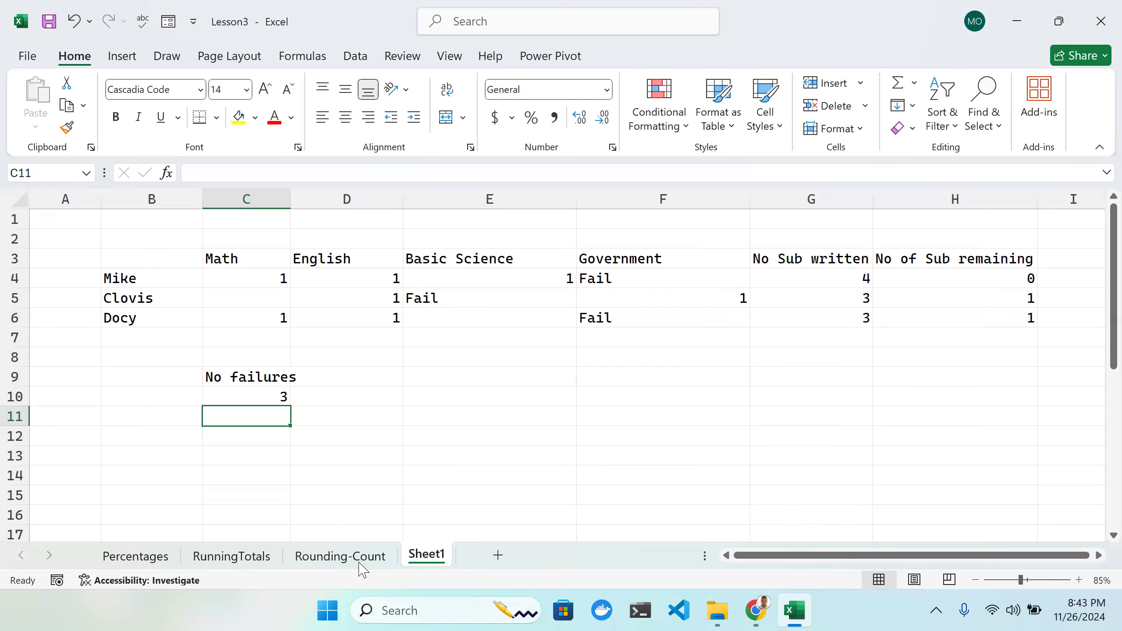
Step: Review the value-counting and Rounding Numbers tables on the Rounding-Count sheet and return to Sheet1
left_click(321, 556)
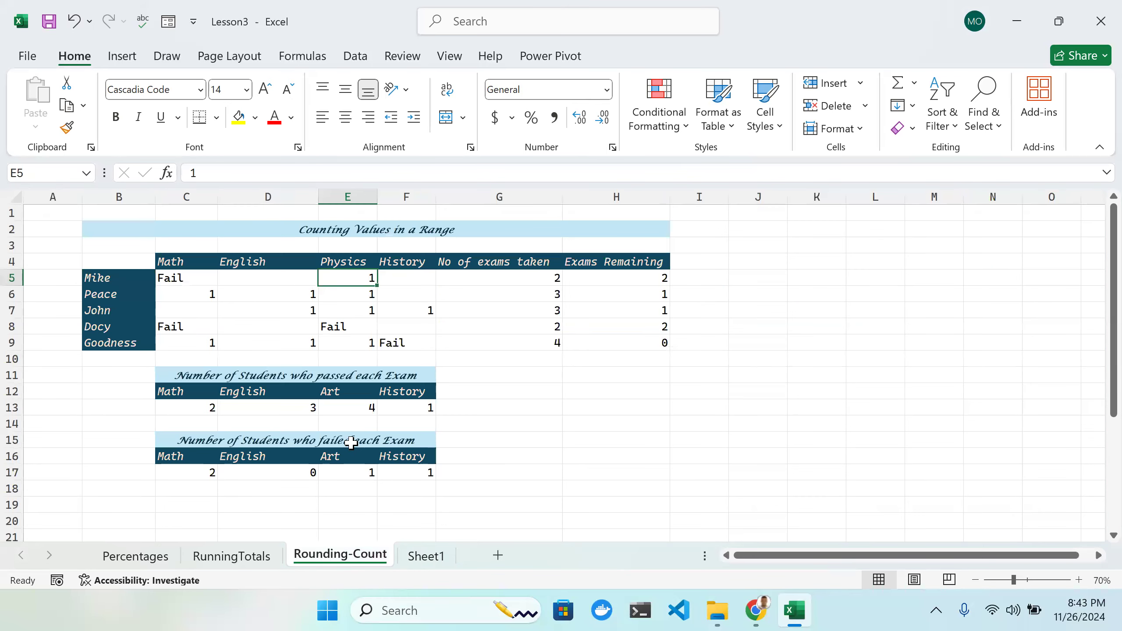
scroll(346, 442, "down", 2)
scroll(346, 454, "down", 2)
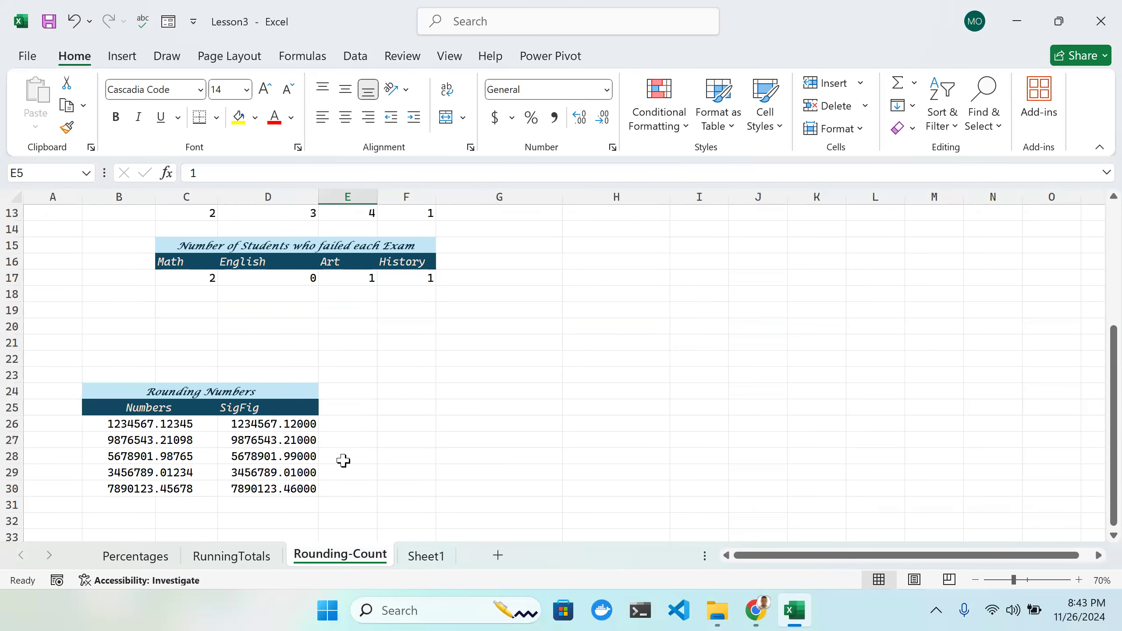
scroll(343, 455, "up", 4)
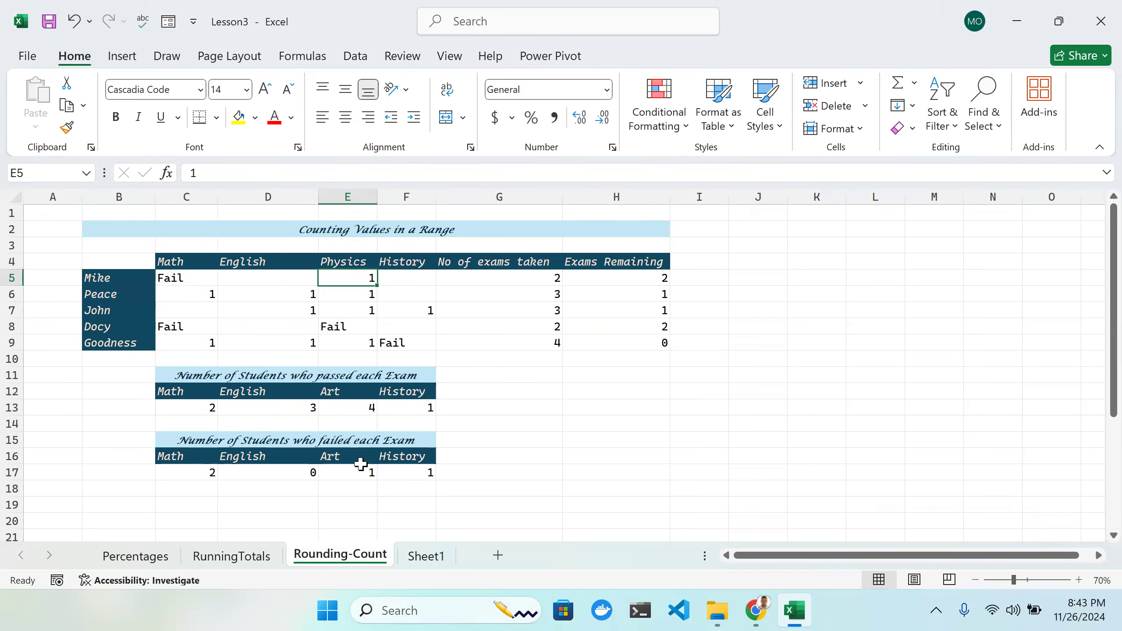
scroll(365, 461, "down", 2)
scroll(366, 460, "down", 2)
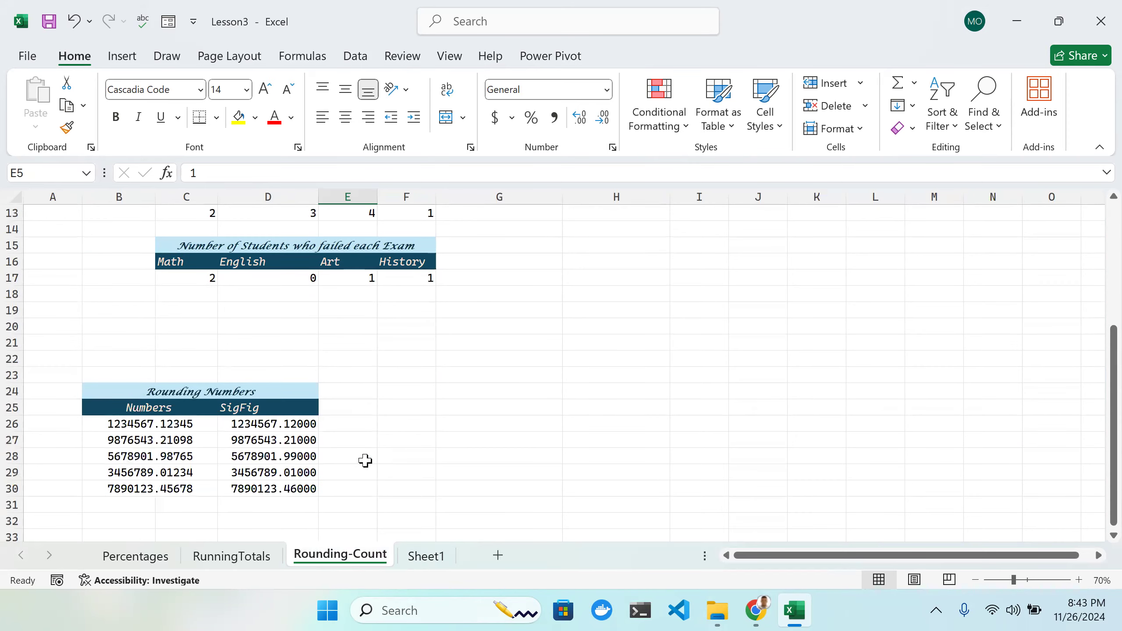
scroll(365, 461, "up", 3)
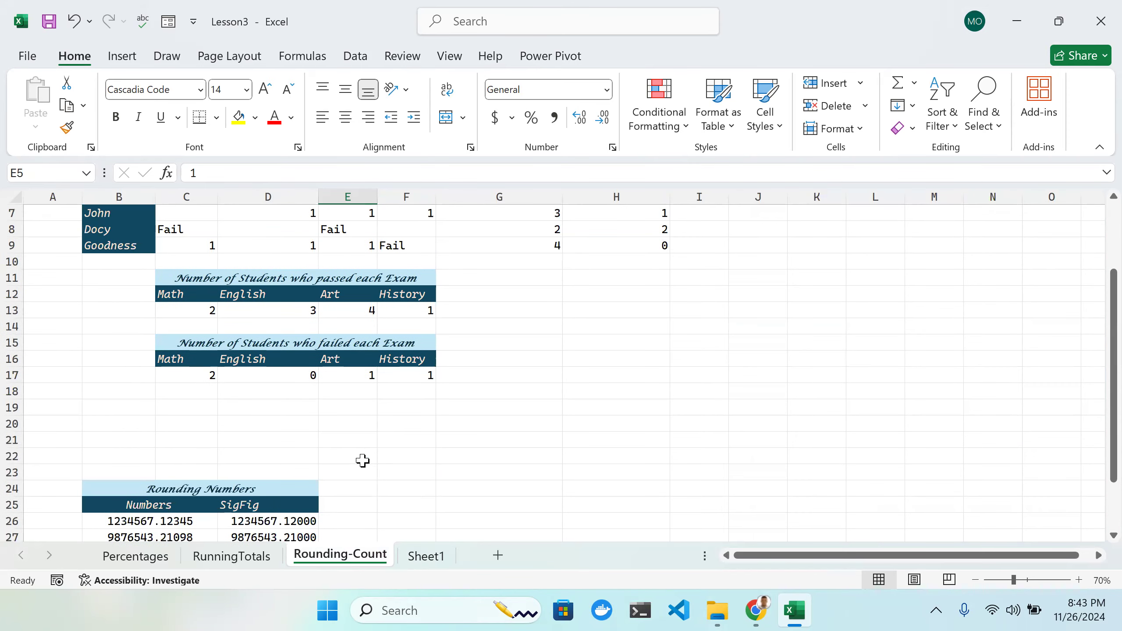
scroll(365, 452, "up", 2)
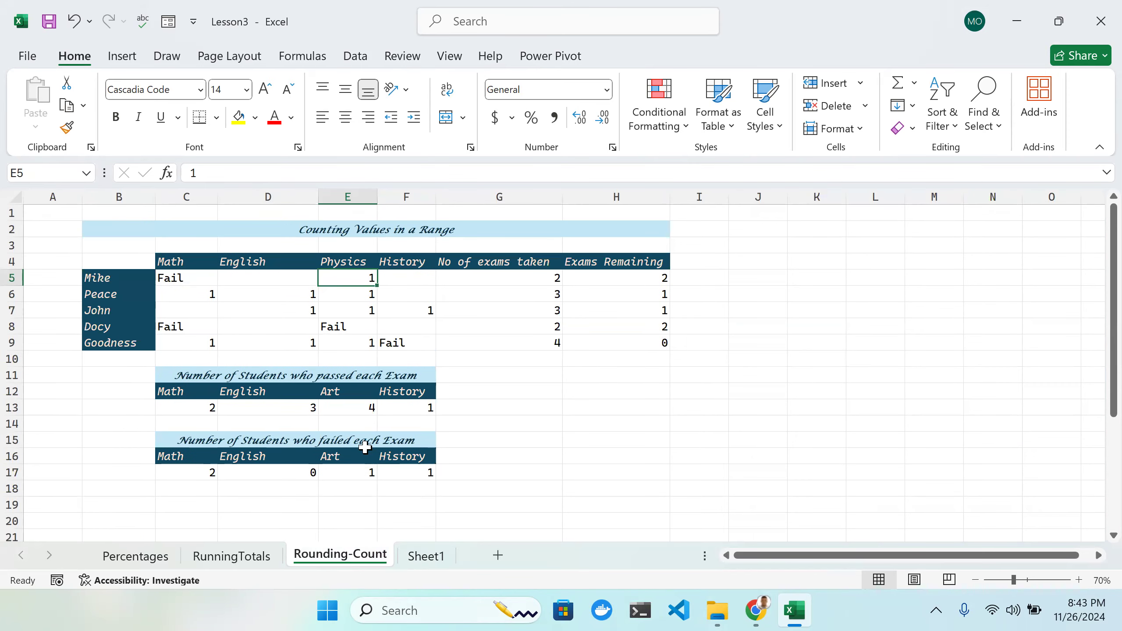
left_click(427, 557)
Step: Try starting a COUNTIF formula in D11 with C4:D5 as its range
left_click(342, 419)
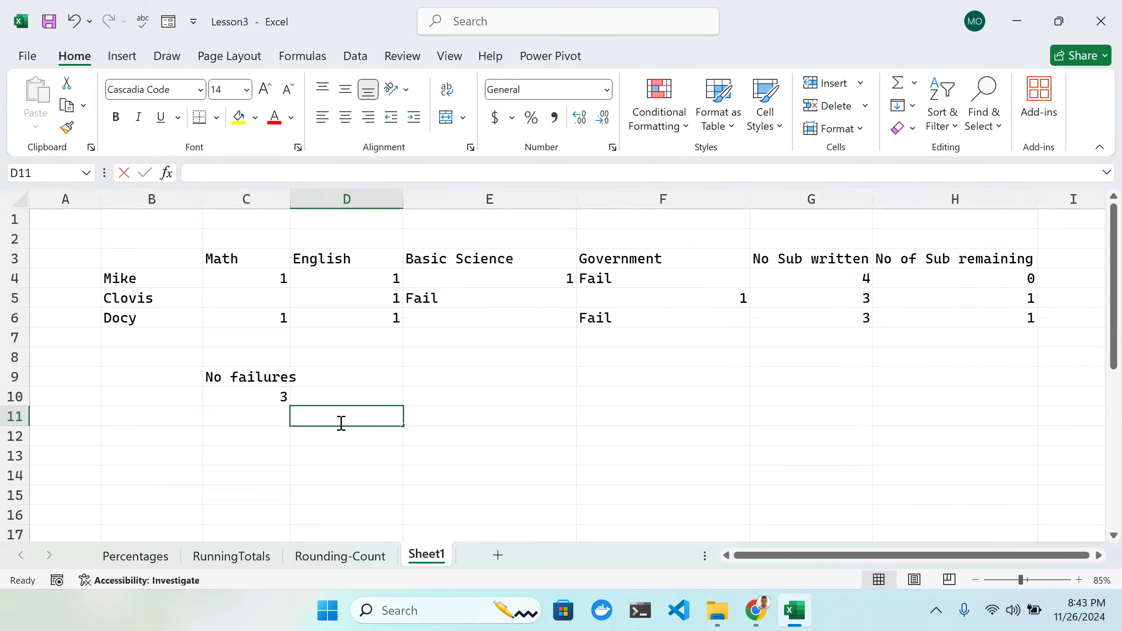
double_click(353, 419)
type("=Coun")
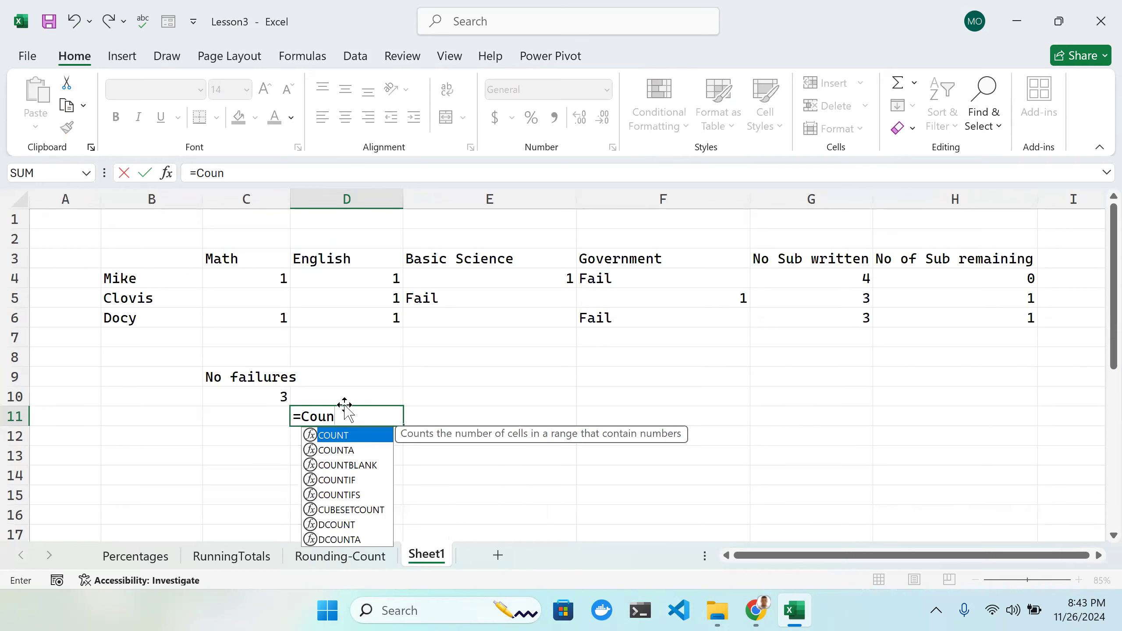
left_click(348, 480)
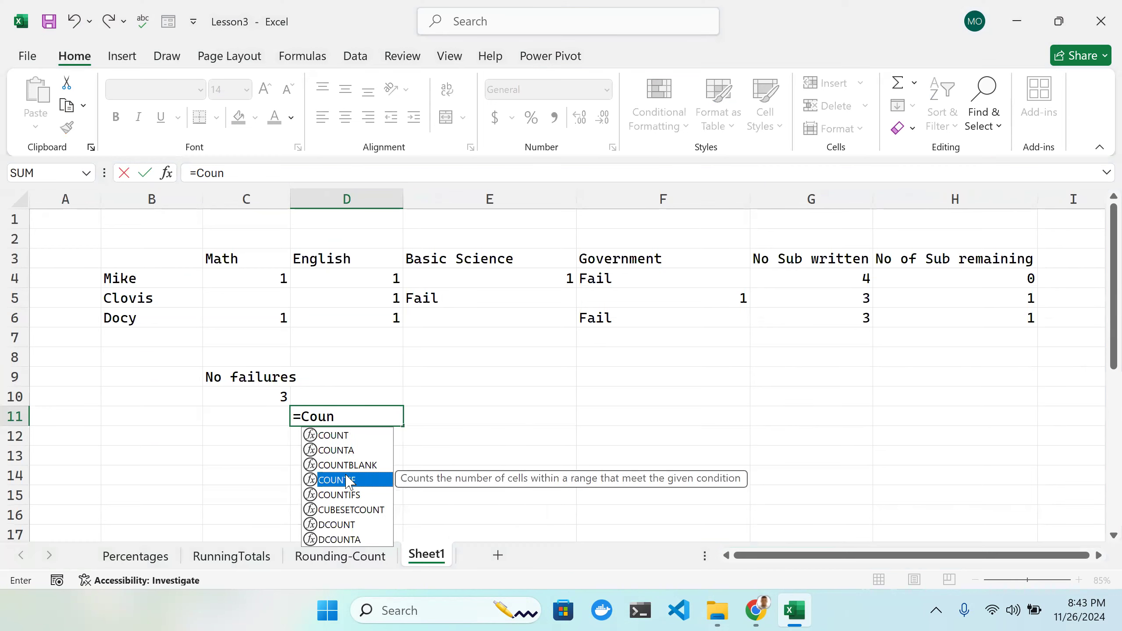
double_click(348, 480)
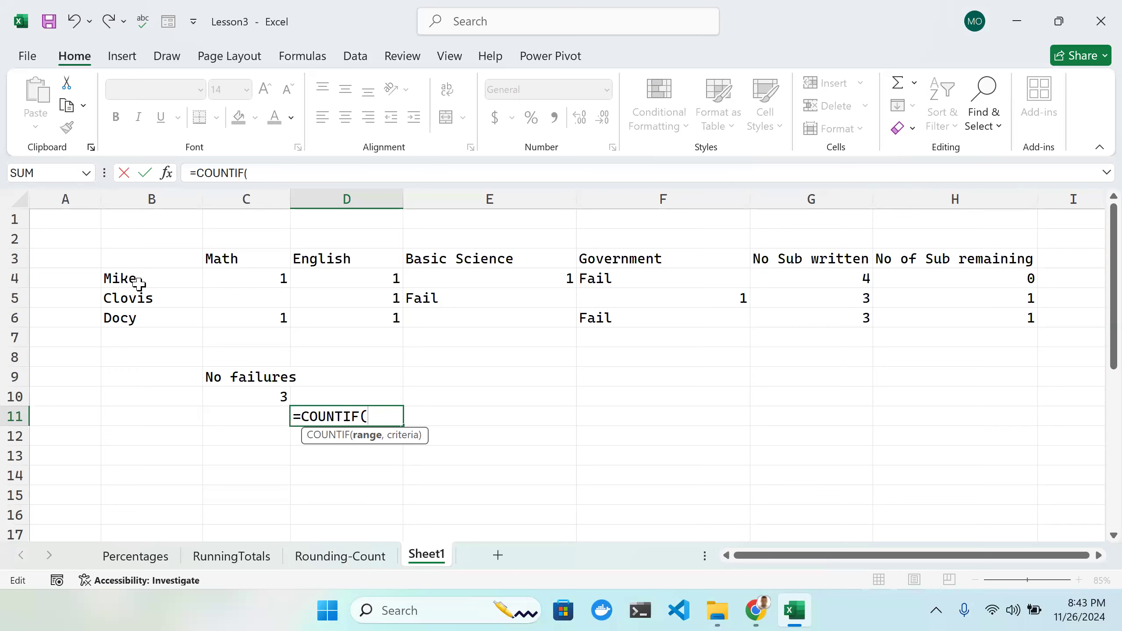
left_click_drag(268, 280, 384, 302)
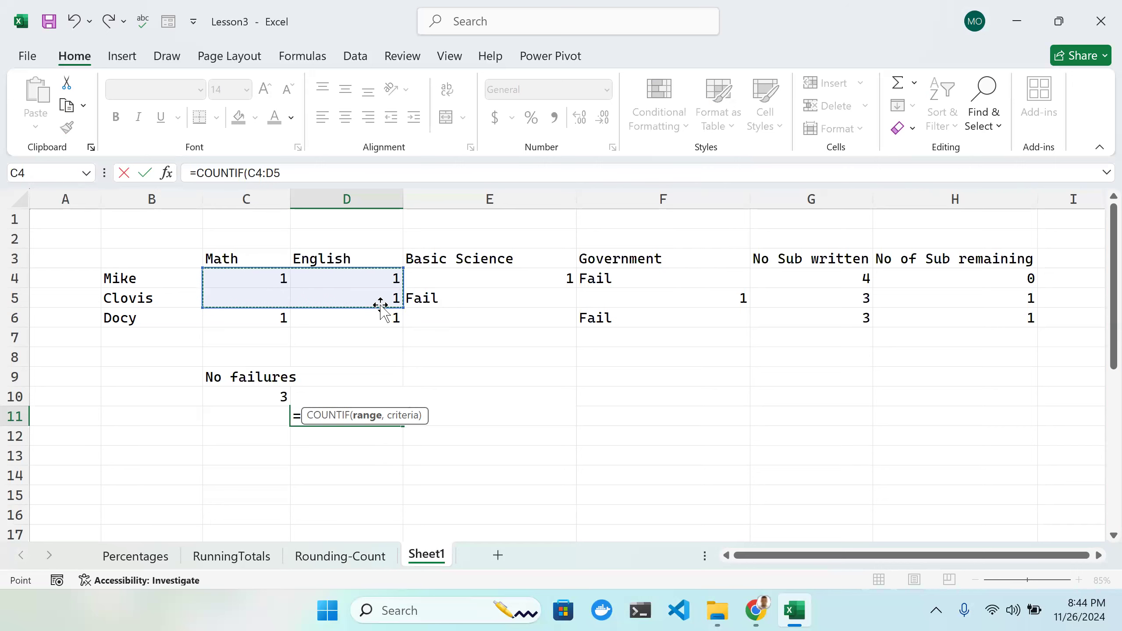
left_click(370, 383)
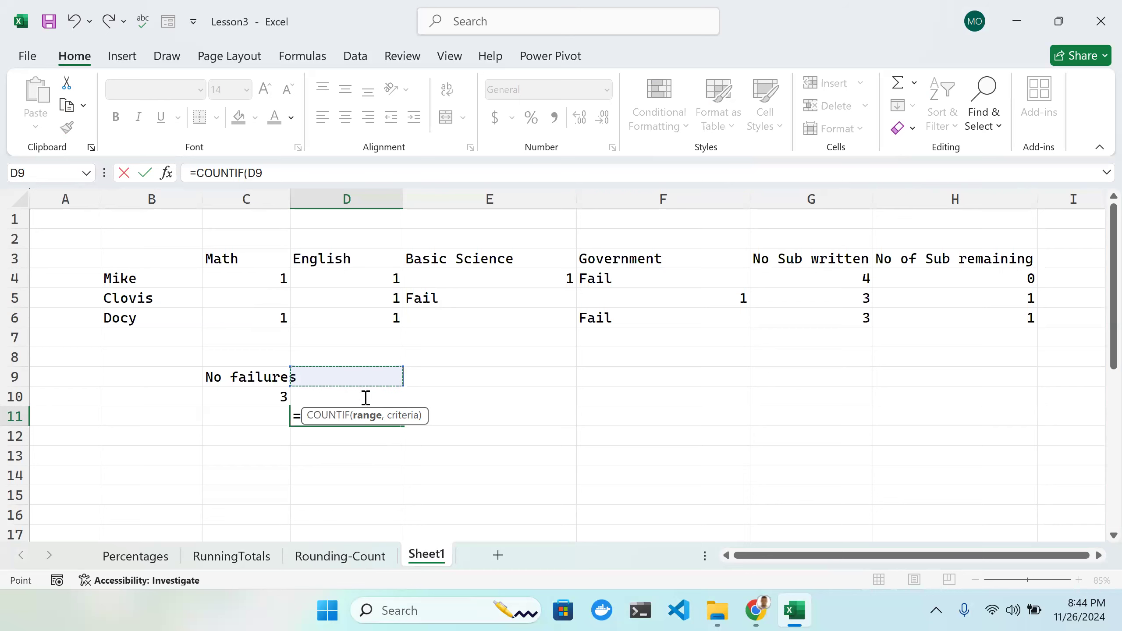
Step: Clear the unfinished COUNTIF formula from D11, leaving the cell empty
key("F2")
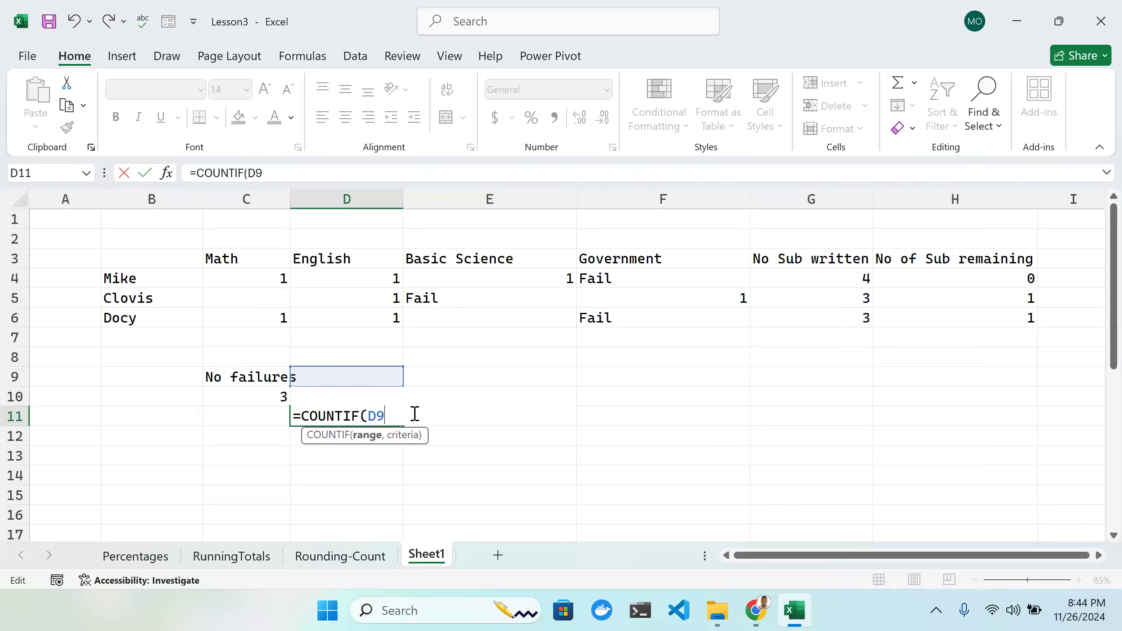
key("BackSpace")
key("BackSpace")
key("BackSpace")
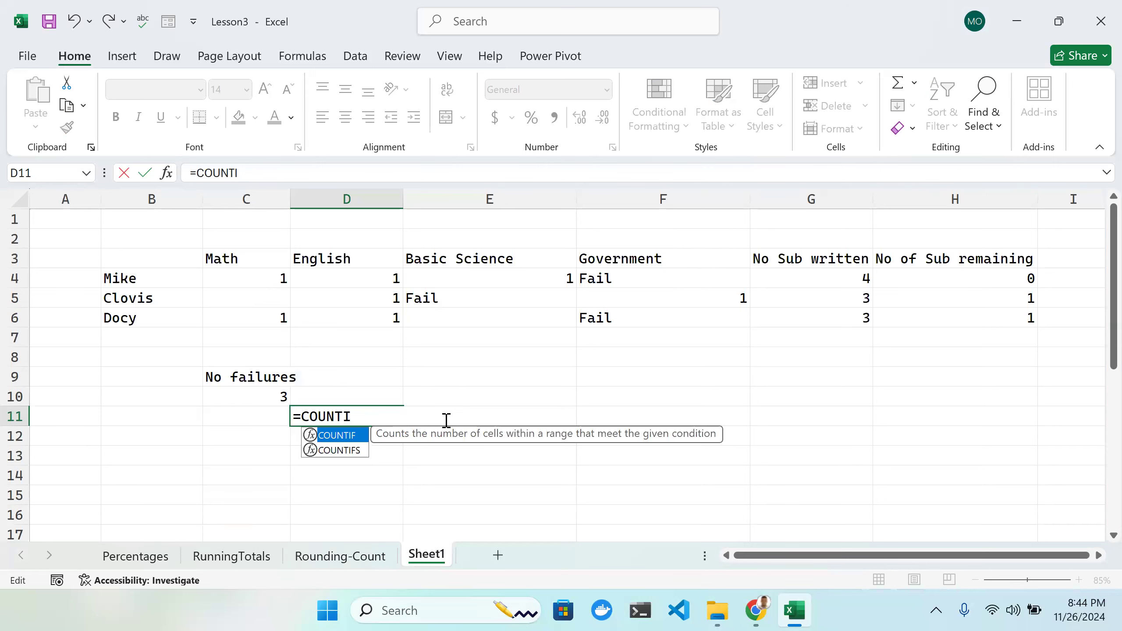
left_click(457, 400)
double_click(390, 418)
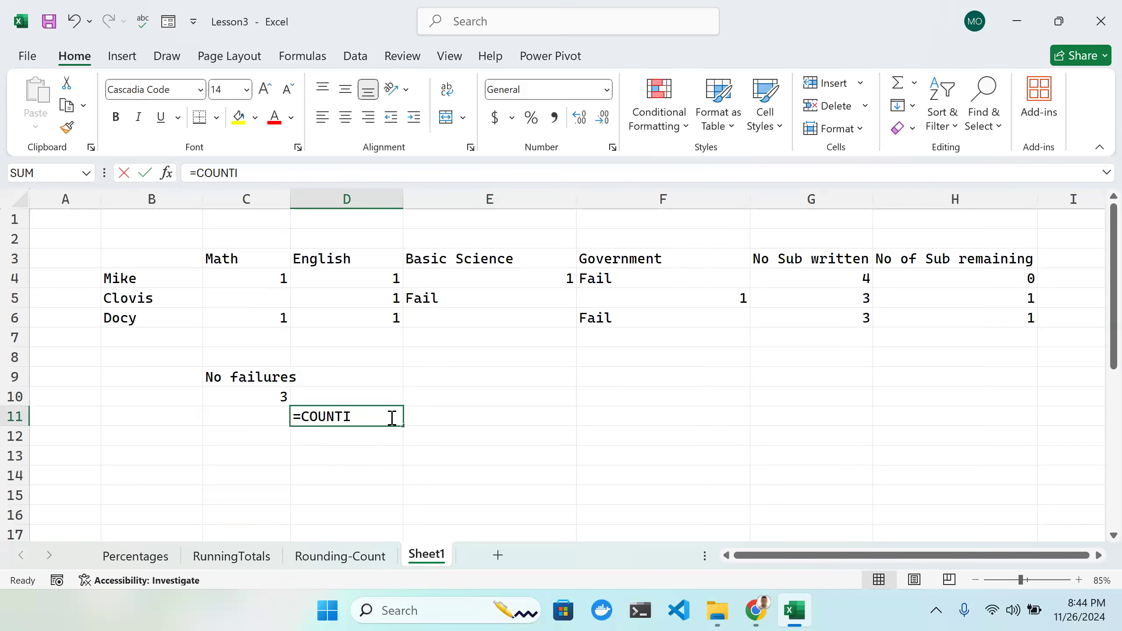
key("BackSpace")
key("BackSpace")
key("BackSpace")
key("BackSpace")
key("BackSpace")
key("BackSpace")
key("BackSpace")
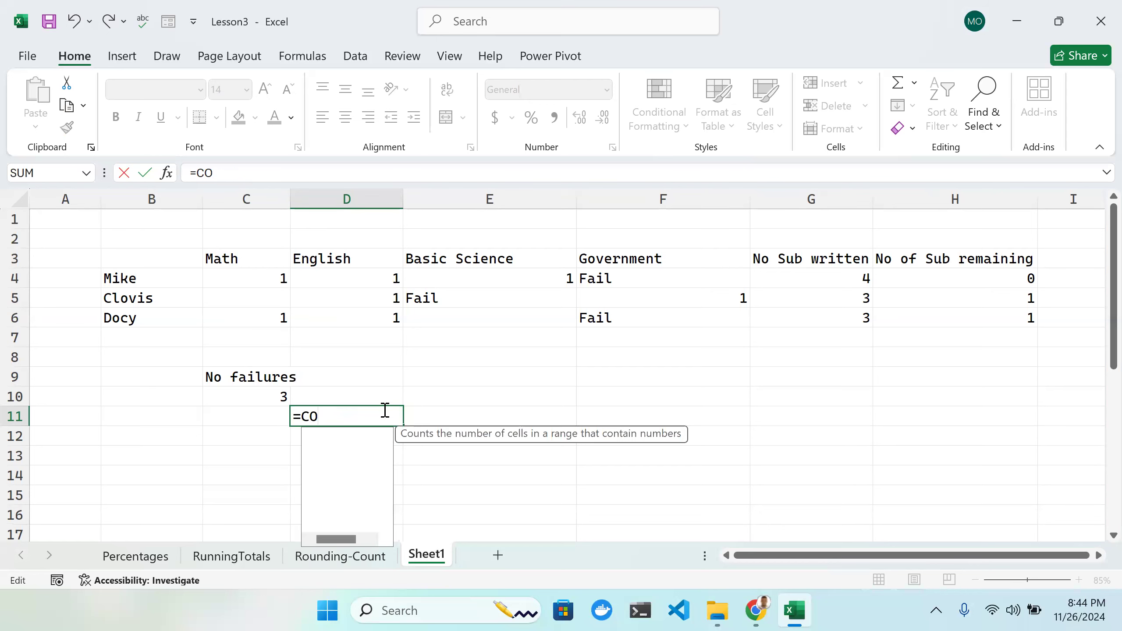
left_click_drag(115, 255, 973, 392)
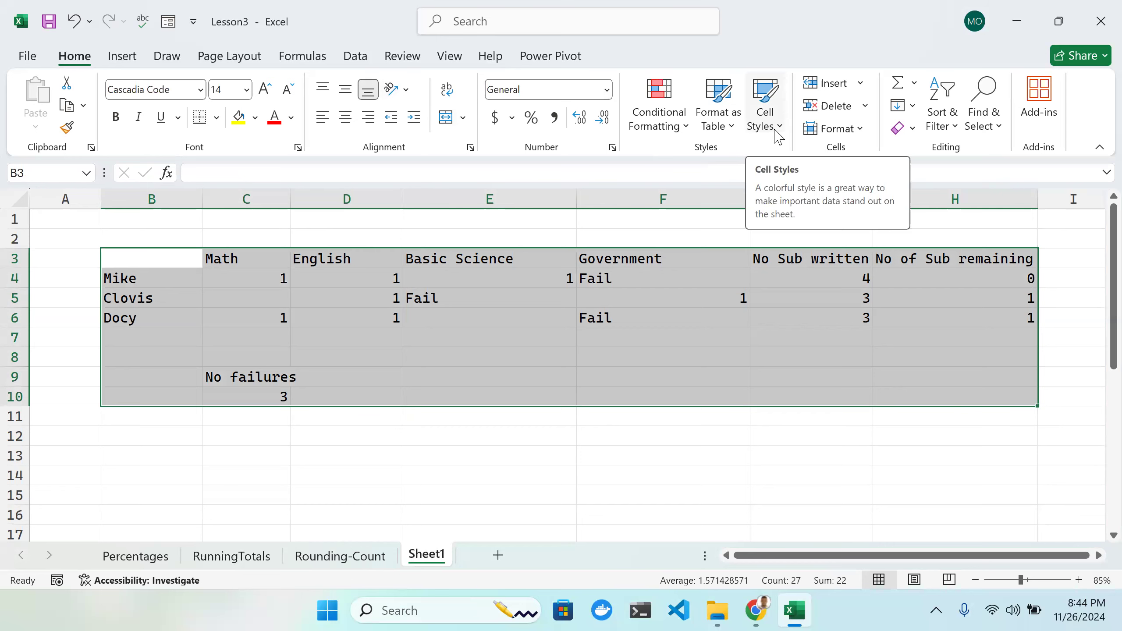
left_click(466, 450)
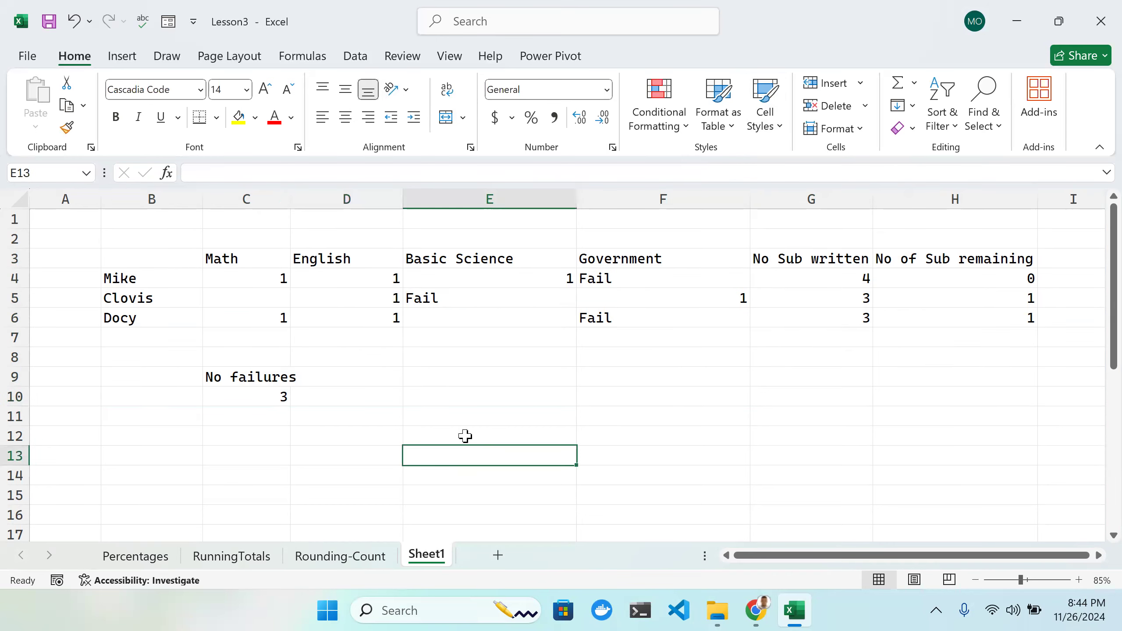
Step: Copy the Rounding Numbers title and header rows from the Rounding-Count sheet and paste them at B13 on Sheet1
scroll(465, 428, "down", 2)
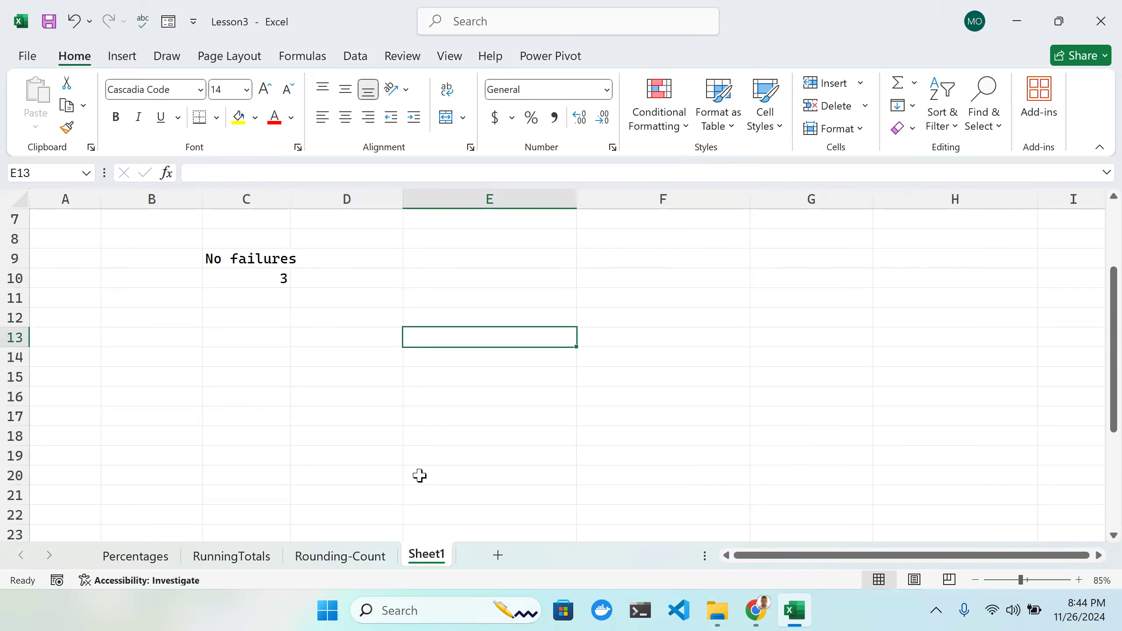
left_click(361, 558)
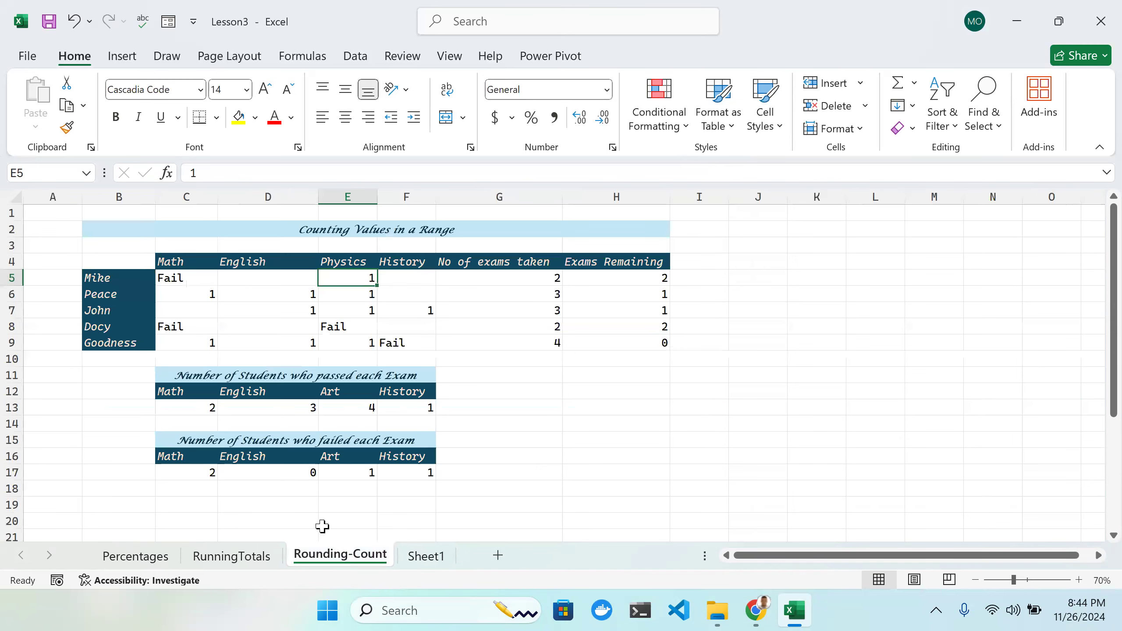
scroll(374, 458, "down", 3)
scroll(375, 458, "down", 2)
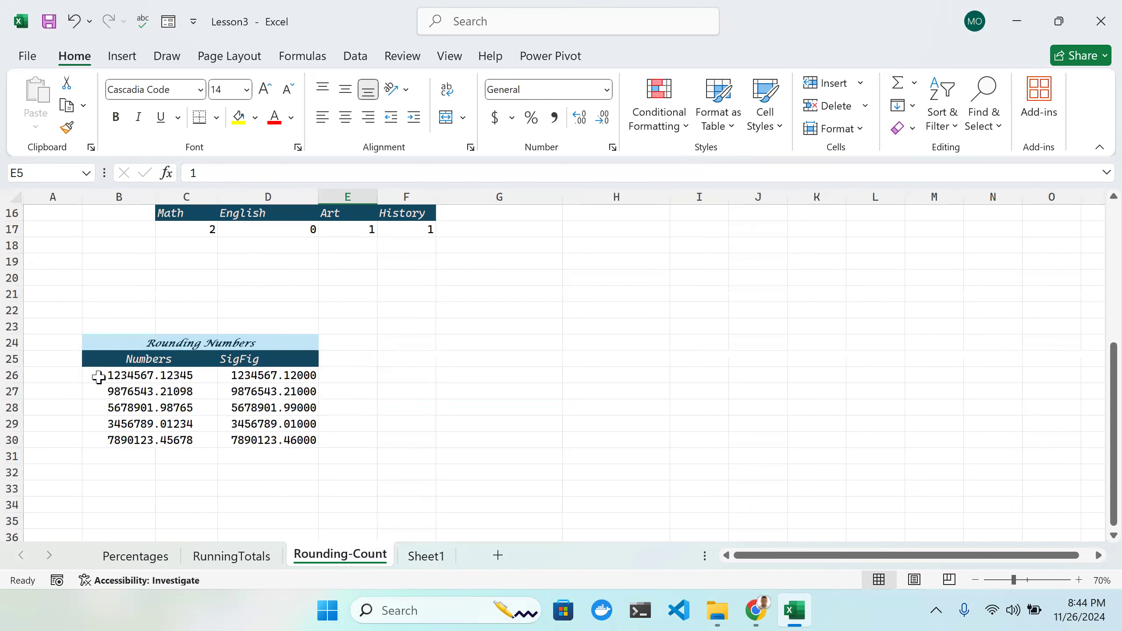
left_click_drag(88, 344, 92, 358)
key("ctrl+c")
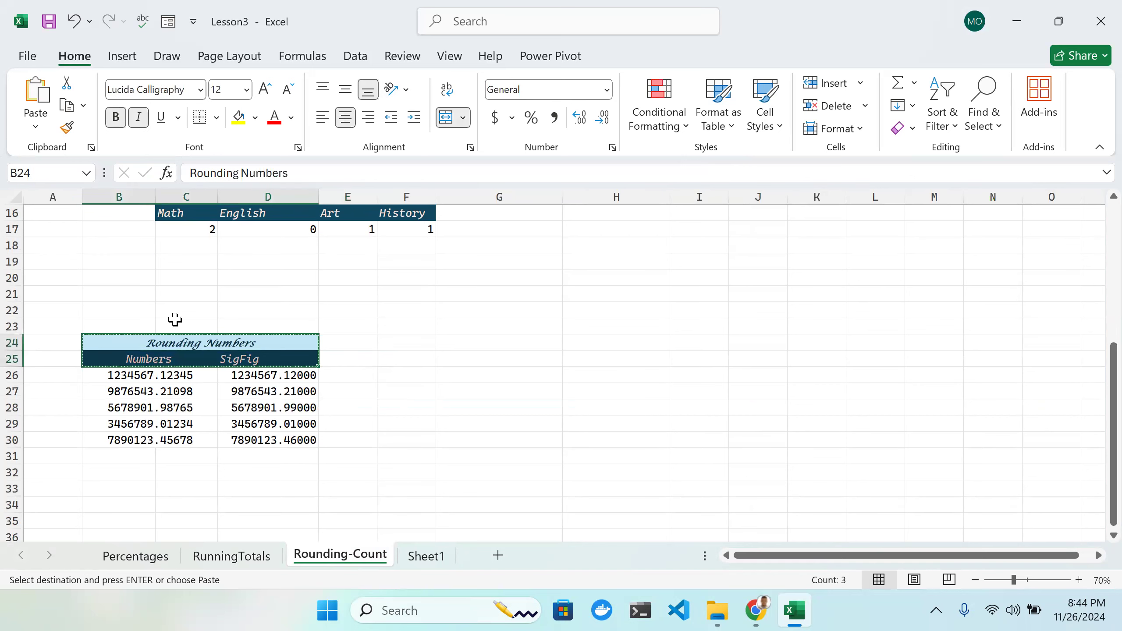
left_click(437, 558)
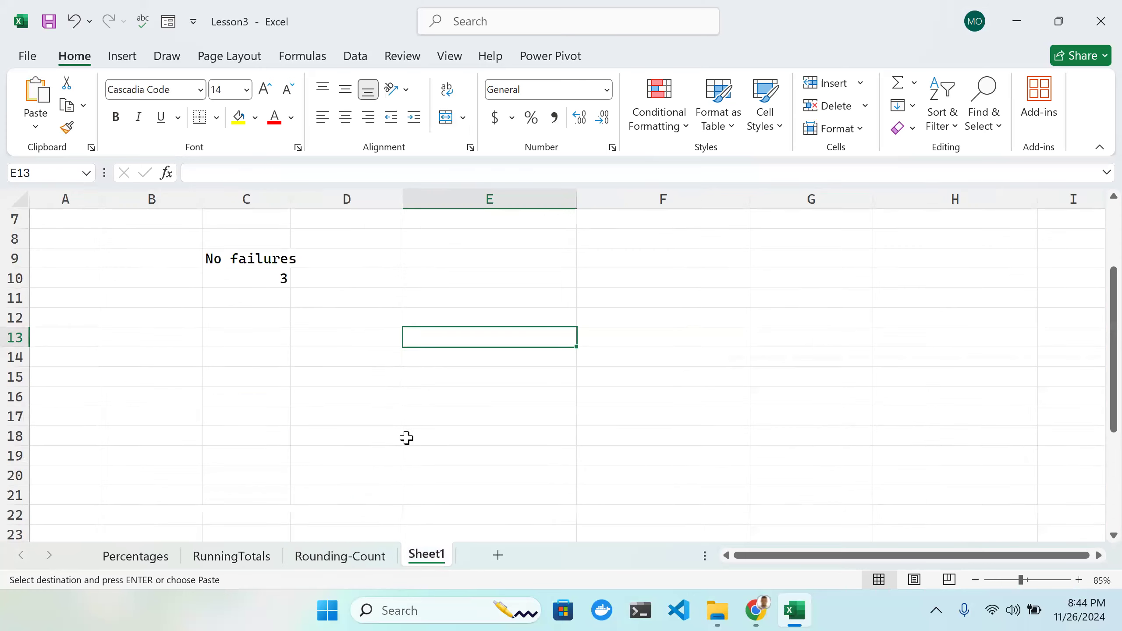
left_click(194, 340)
key("ctrl+v")
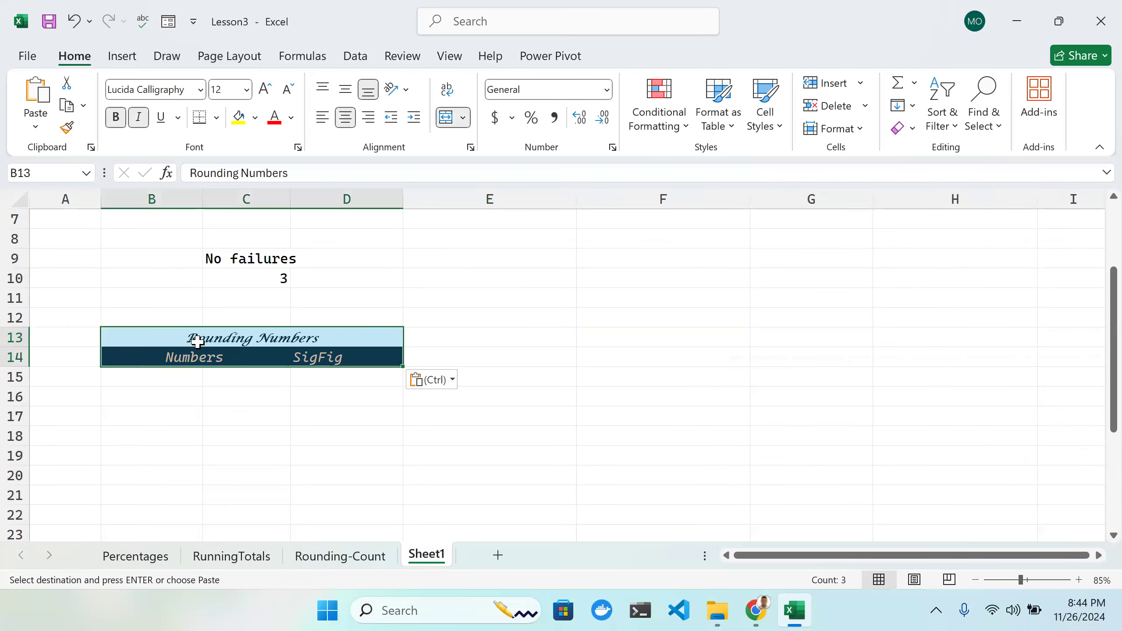
Step: Copy the five values under the Numbers header on the Rounding-Count sheet and return to Sheet1
left_click(253, 557)
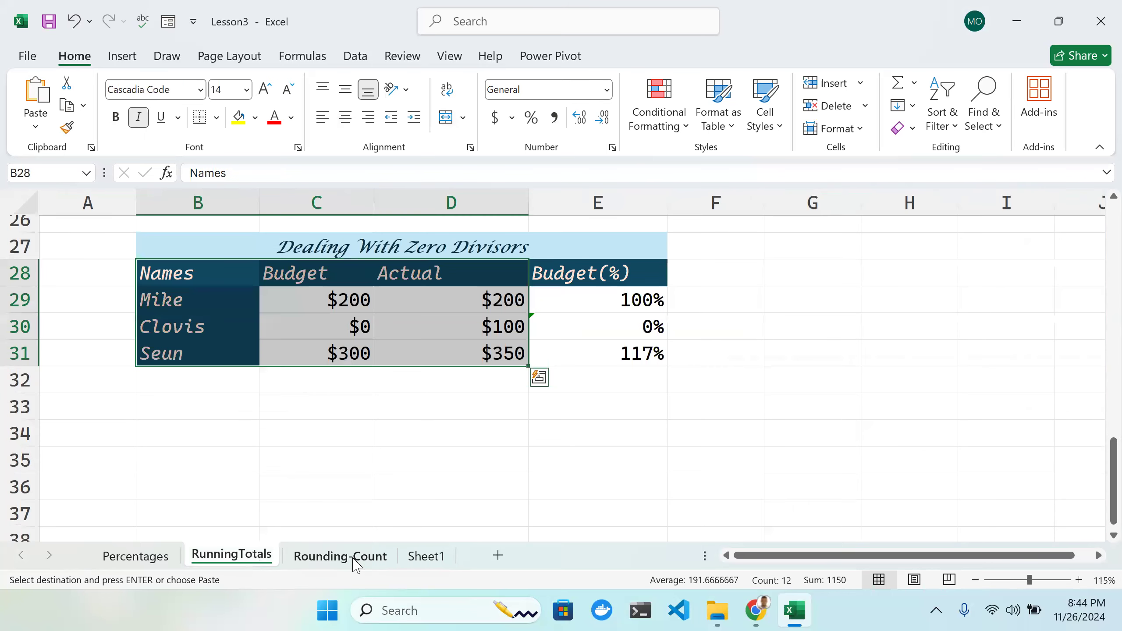
left_click(356, 561)
left_click(116, 377)
left_click_drag(116, 378, 170, 446)
key("ctrl+c")
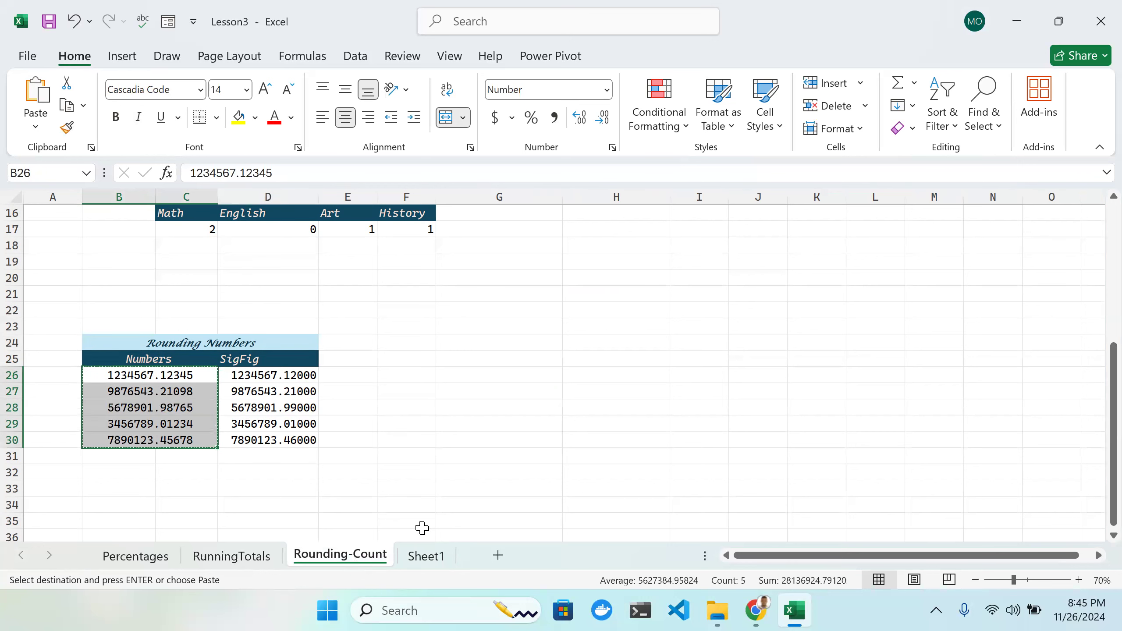
left_click(426, 557)
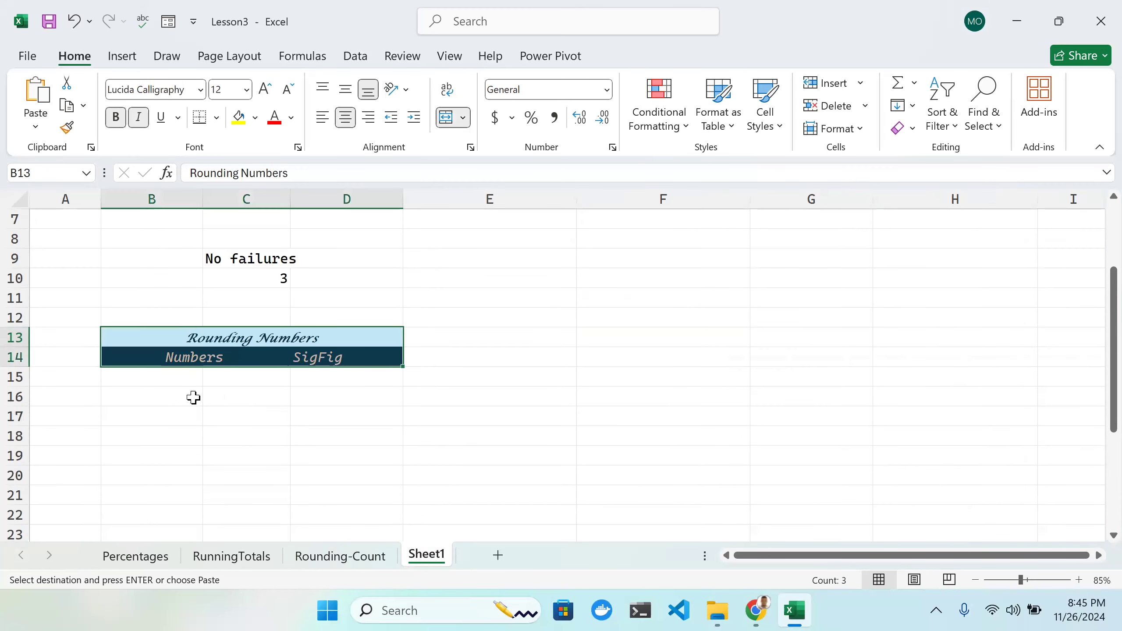
Step: Merge and center columns B and C row by row in rows 15 to 20 under the Numbers header
left_click(179, 378)
left_click_drag(213, 383, 238, 380)
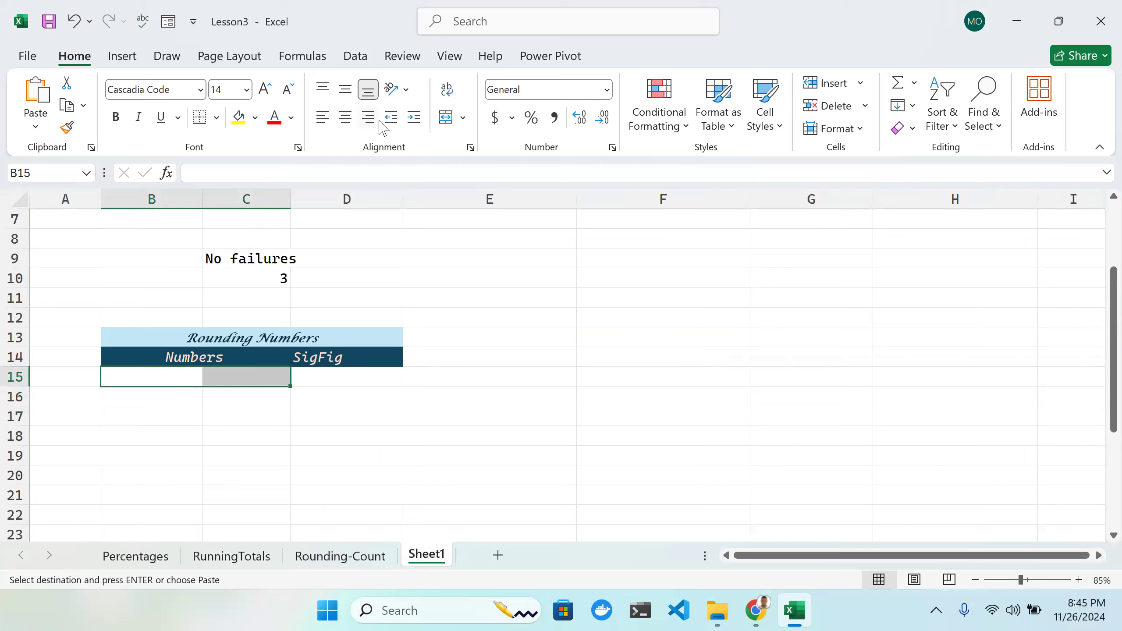
left_click(447, 119)
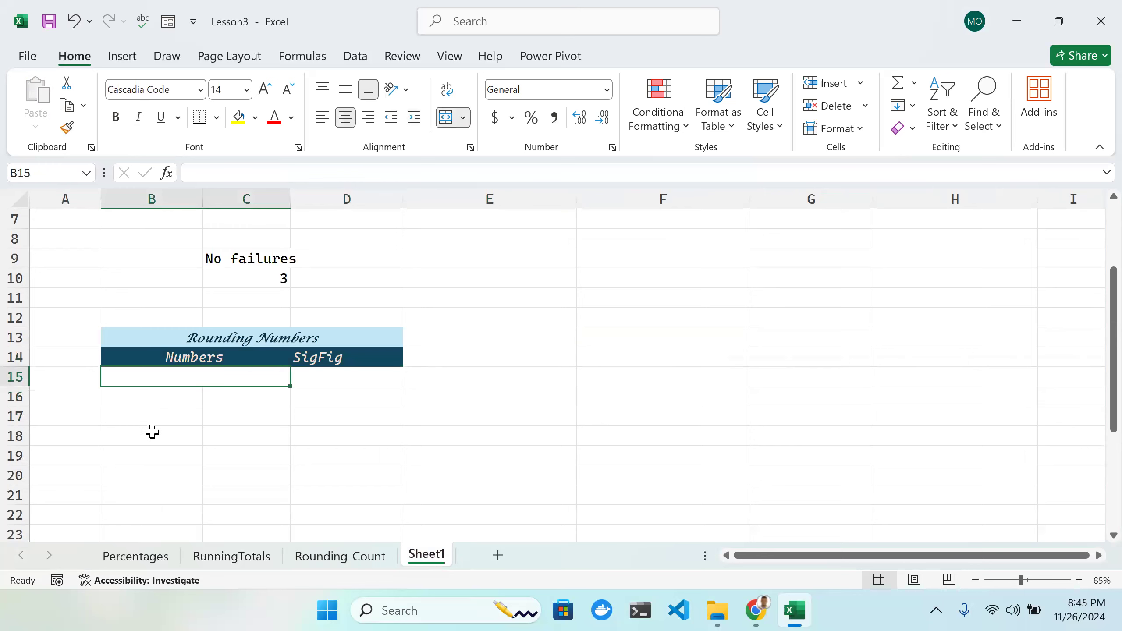
left_click(140, 403)
left_click_drag(223, 399, 223, 399)
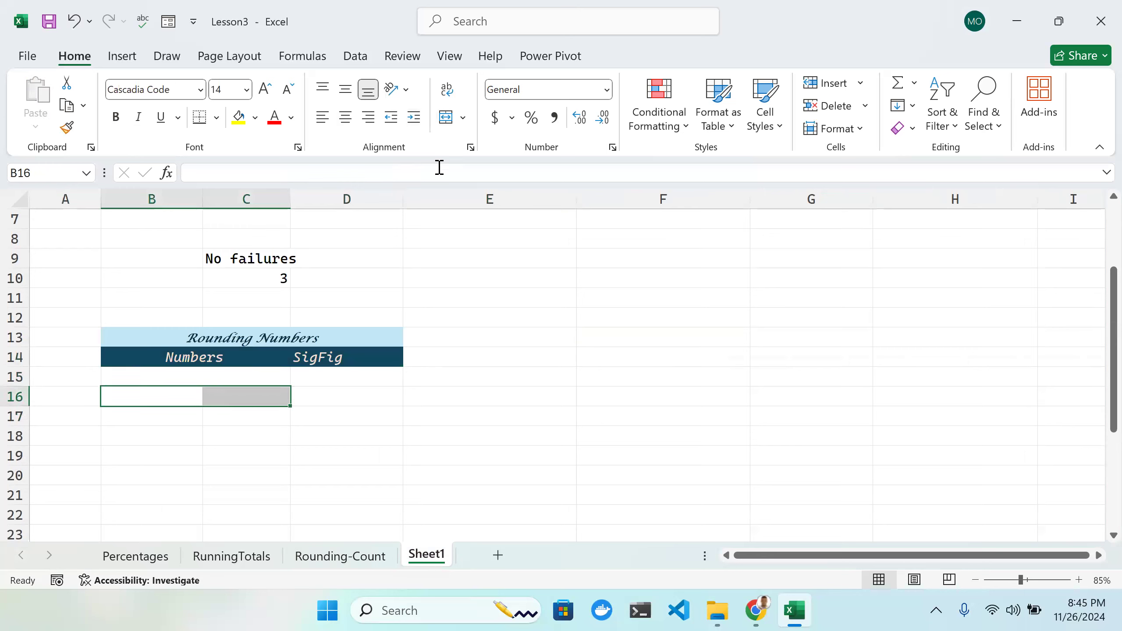
left_click(446, 118)
left_click_drag(163, 418, 274, 416)
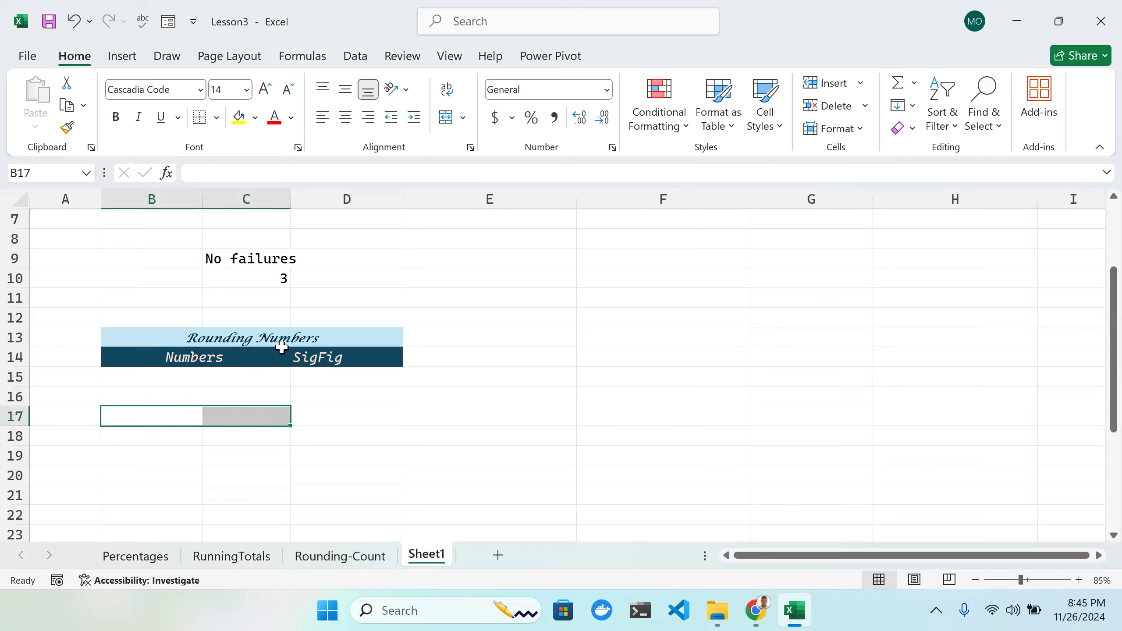
left_click(447, 118)
left_click_drag(172, 435, 247, 436)
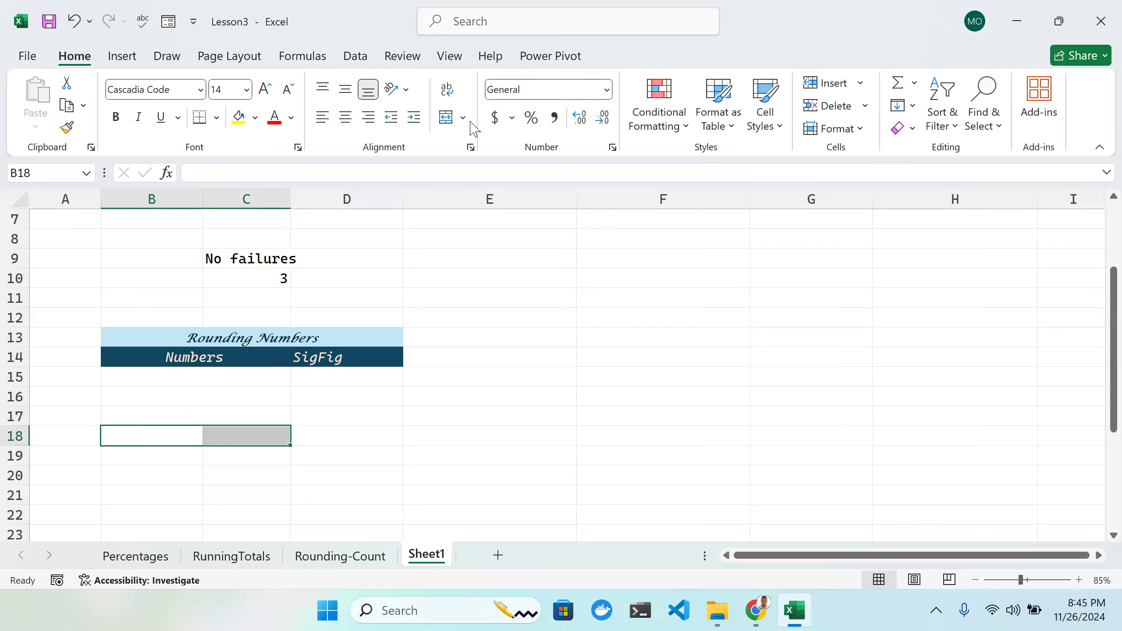
left_click(447, 117)
left_click_drag(166, 459, 223, 455)
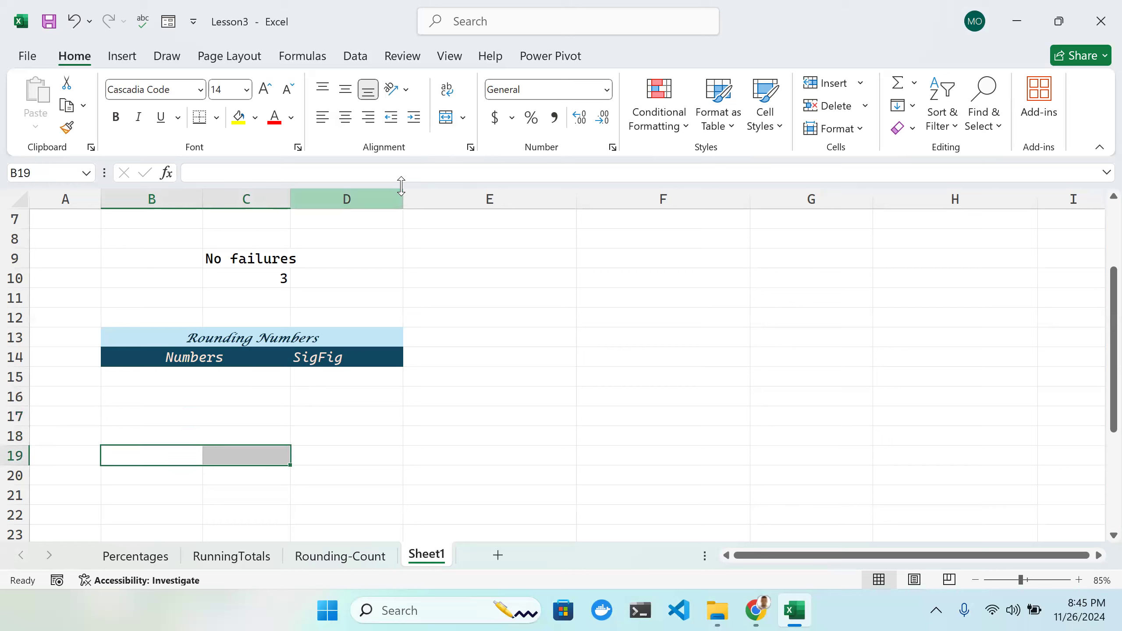
left_click(444, 117)
left_click(173, 474)
left_click_drag(173, 474, 211, 474)
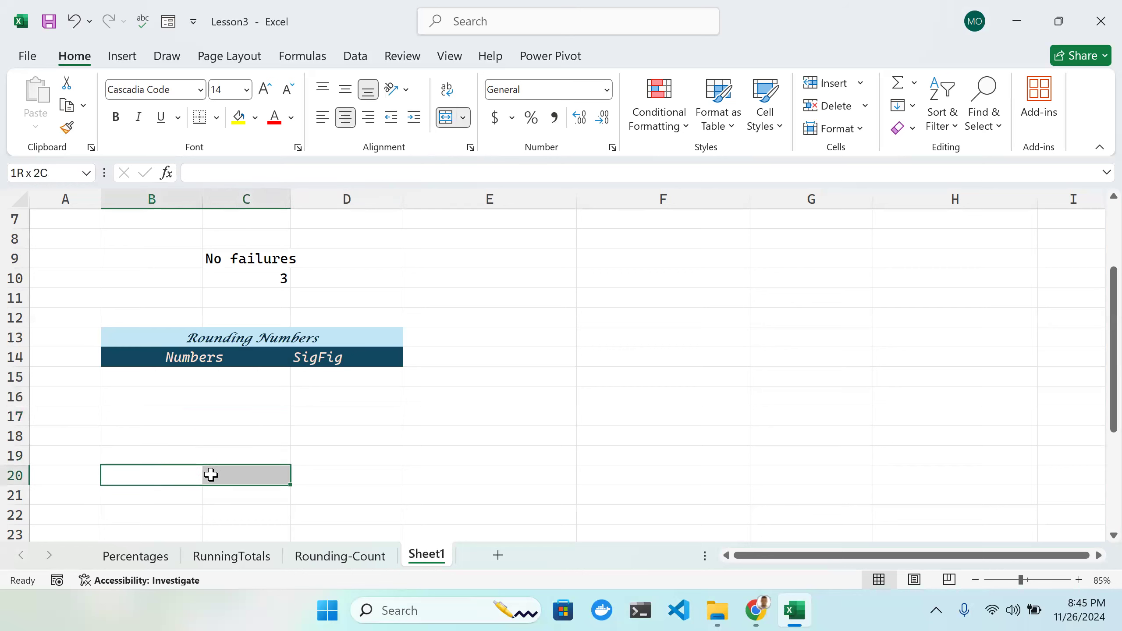
left_click(446, 118)
Step: Try to bring the five Numbers values from Rounding-Count into merged cell B15 on Sheet1
double_click(238, 380)
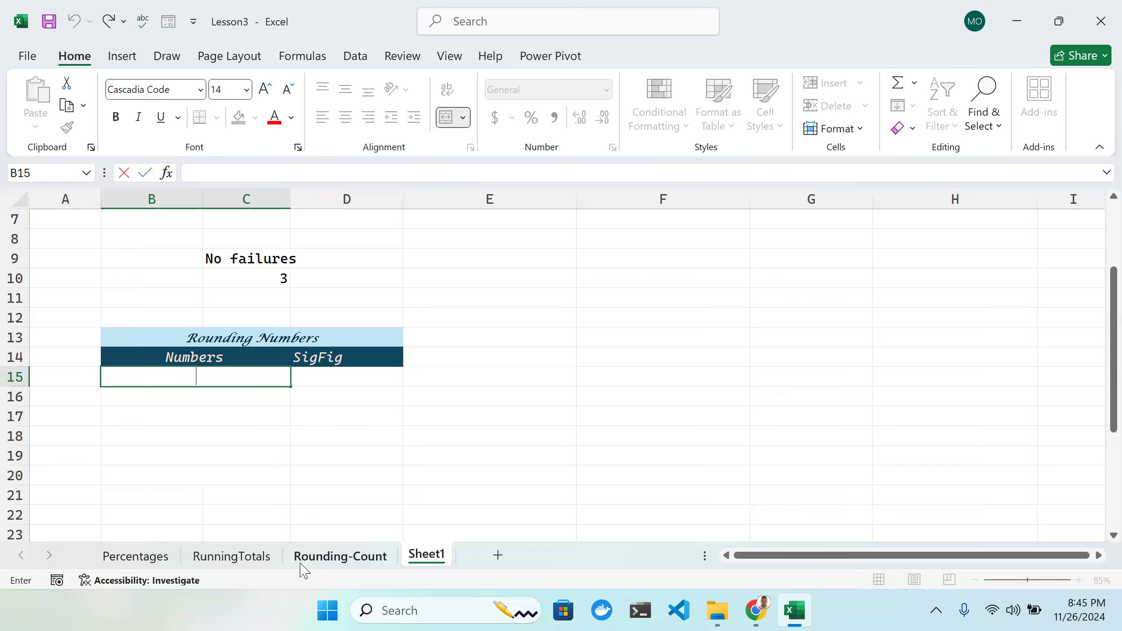
left_click(320, 562)
left_click(320, 558)
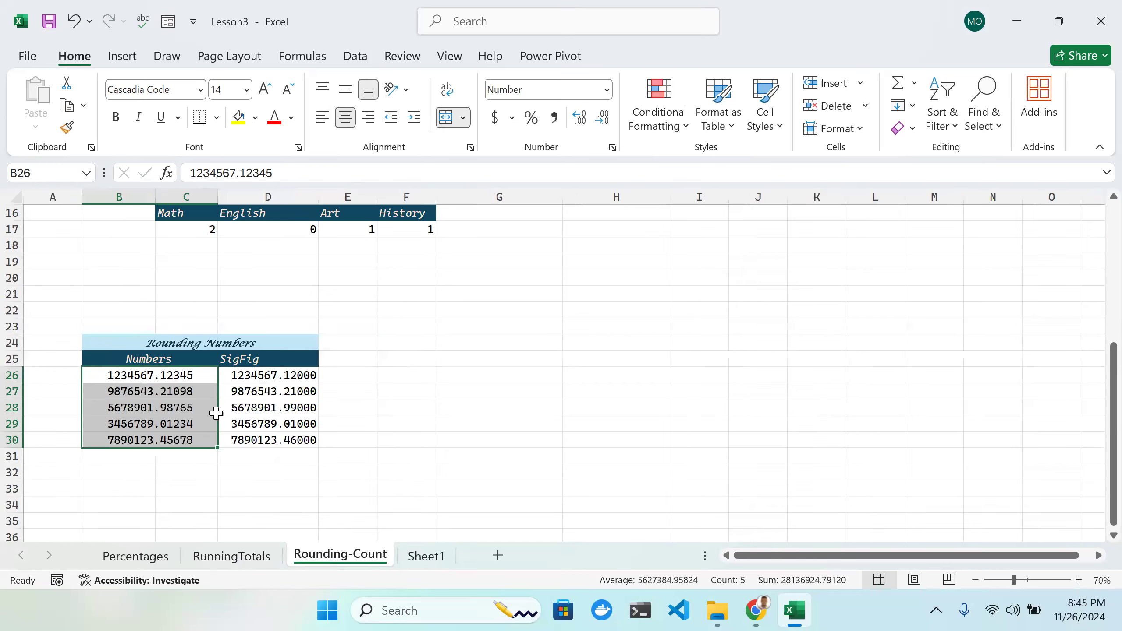
right_click(129, 380)
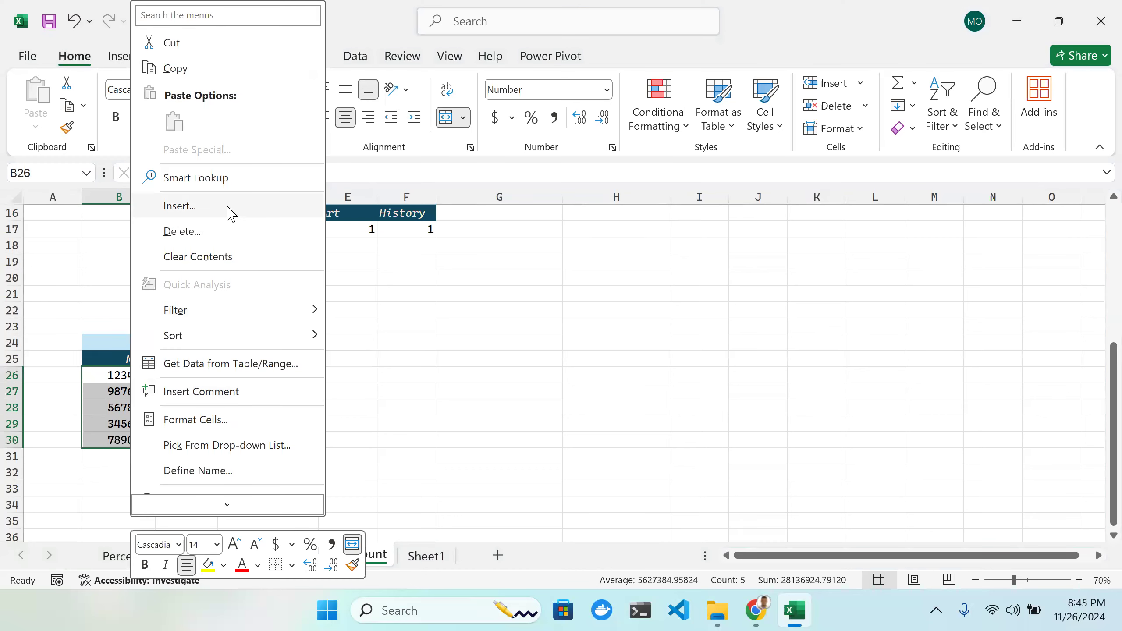
left_click(188, 71)
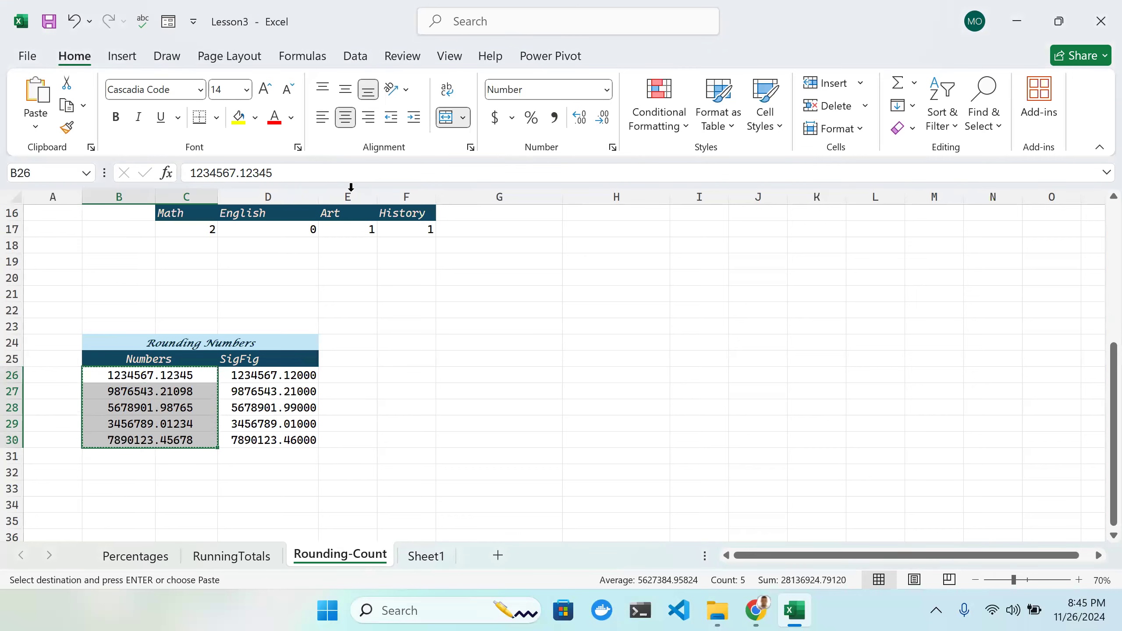
left_click(426, 556)
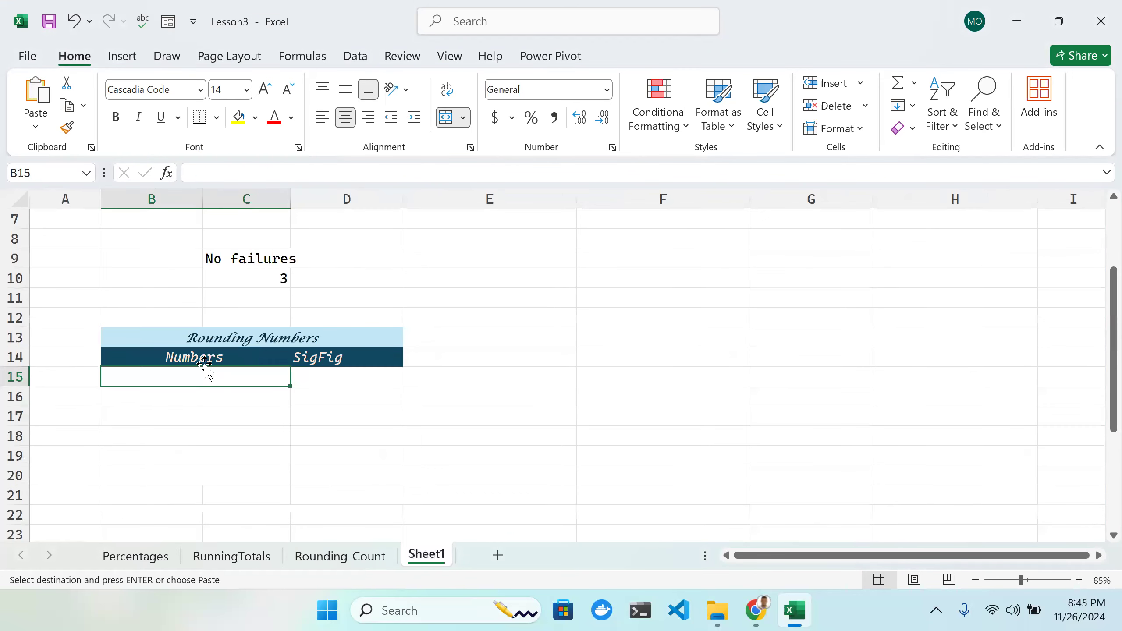
double_click(212, 379)
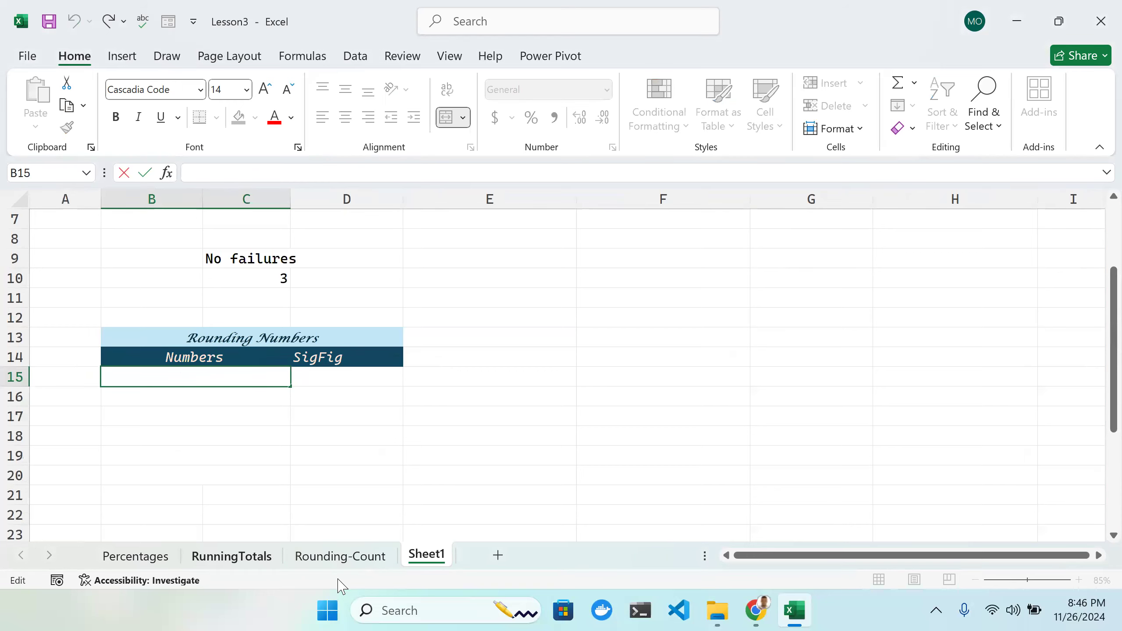
Step: Copy the five Numbers values in rows 26 to 30 on the Rounding-Count sheet and return to Sheet1
left_click(342, 557)
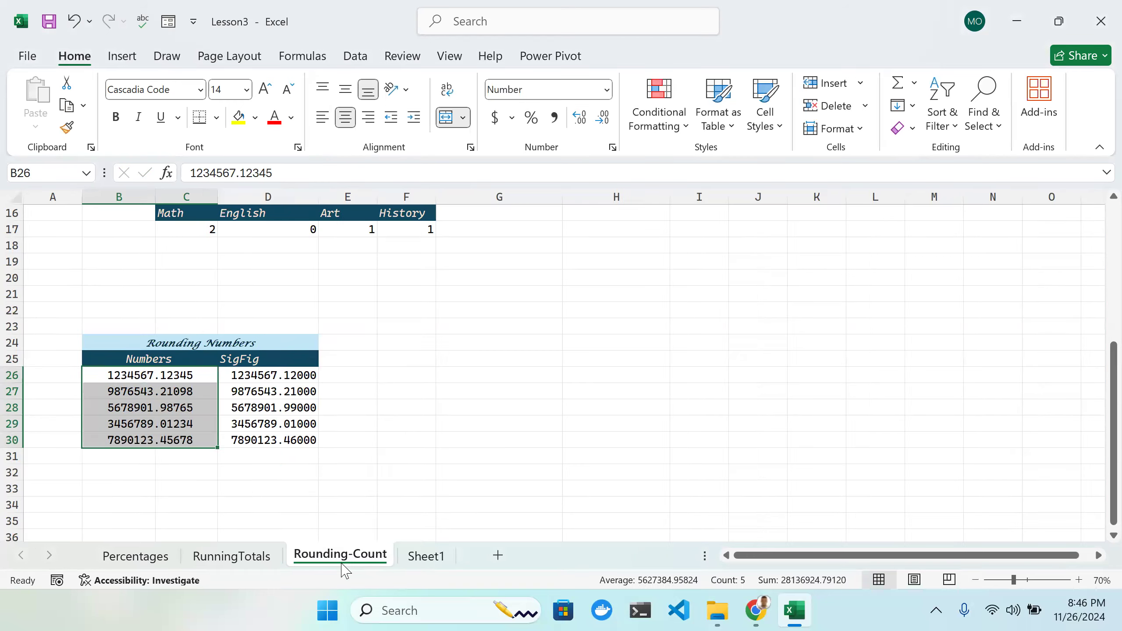
right_click(160, 395)
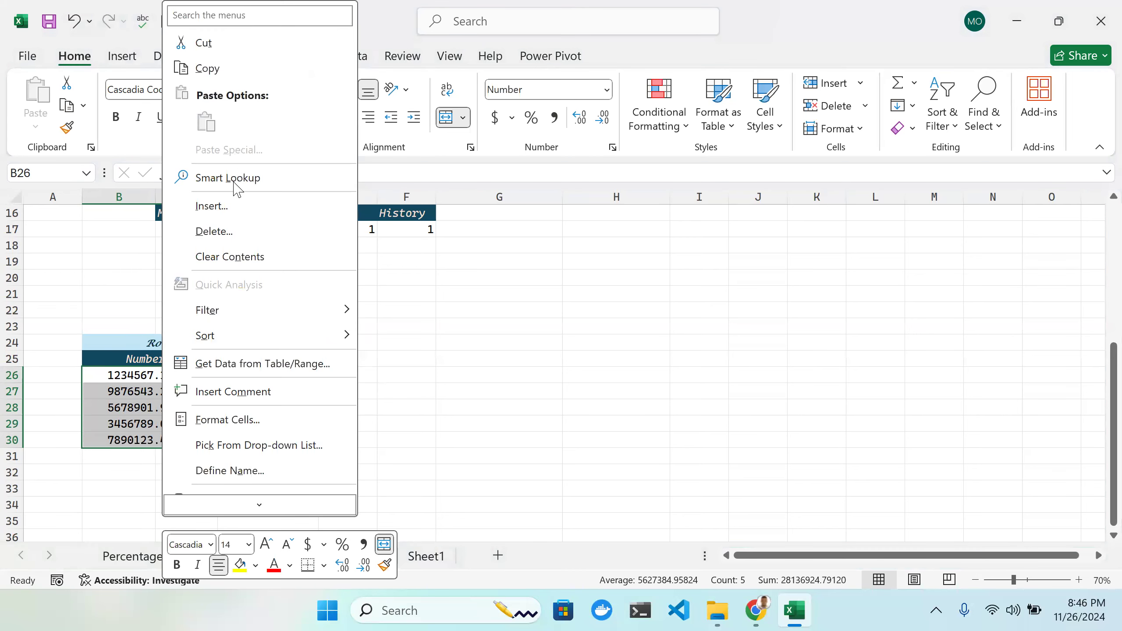
left_click(503, 344)
left_click(115, 403)
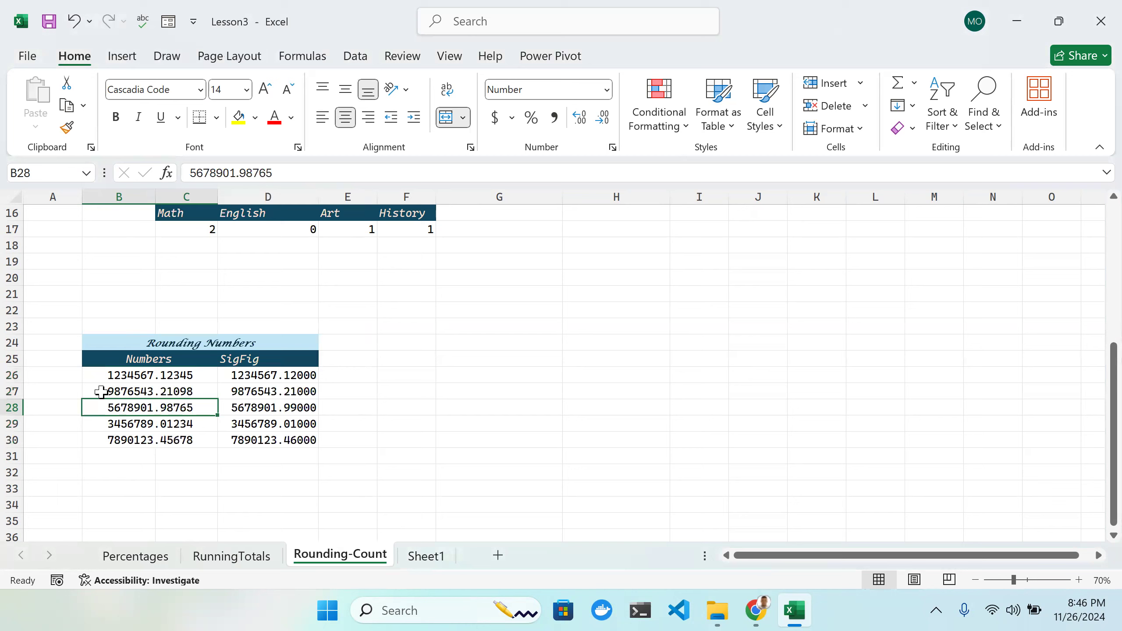
left_click_drag(101, 374, 135, 441)
key("ctrl+c")
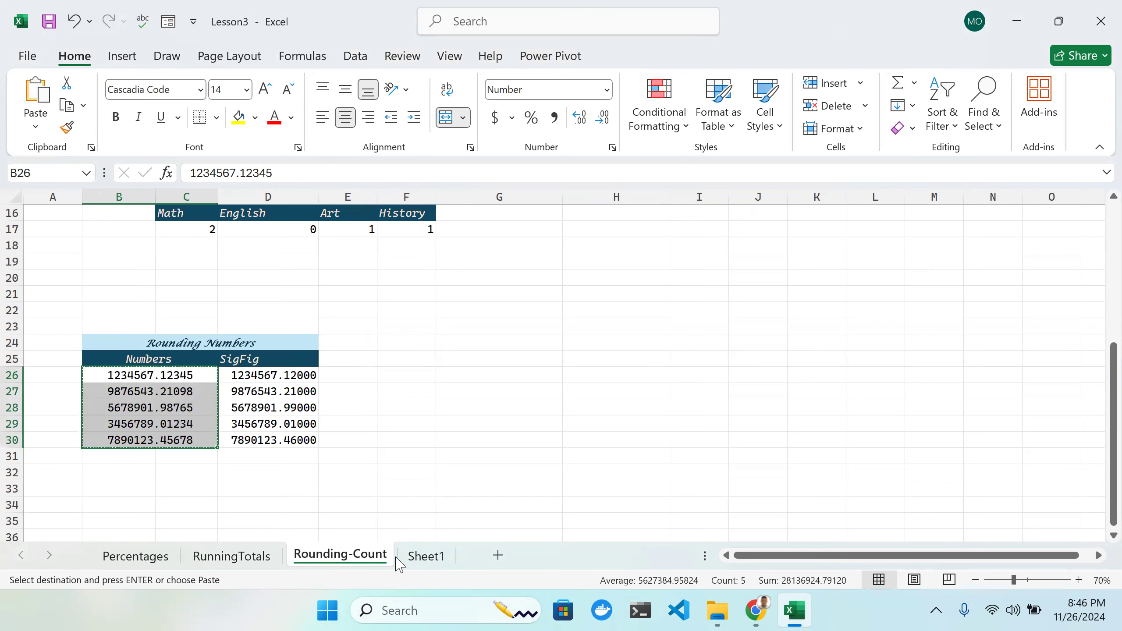
left_click(404, 556)
Step: Try to place the copied Numbers values in merged cell B15 on Sheet1
double_click(202, 380)
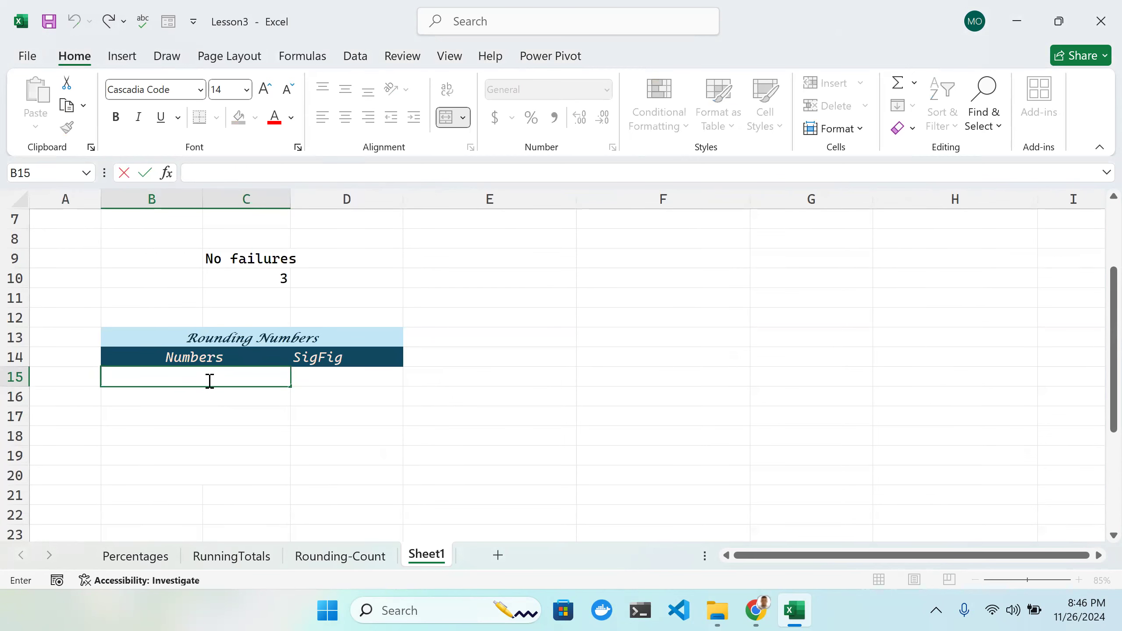
key("Return")
left_click(201, 379)
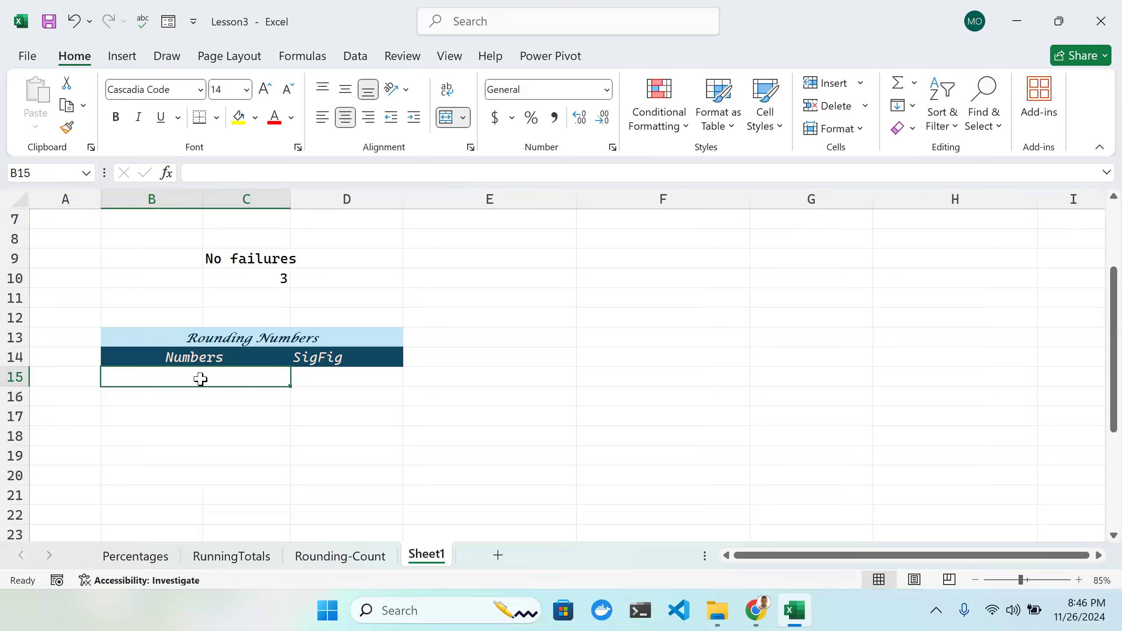
double_click(206, 379)
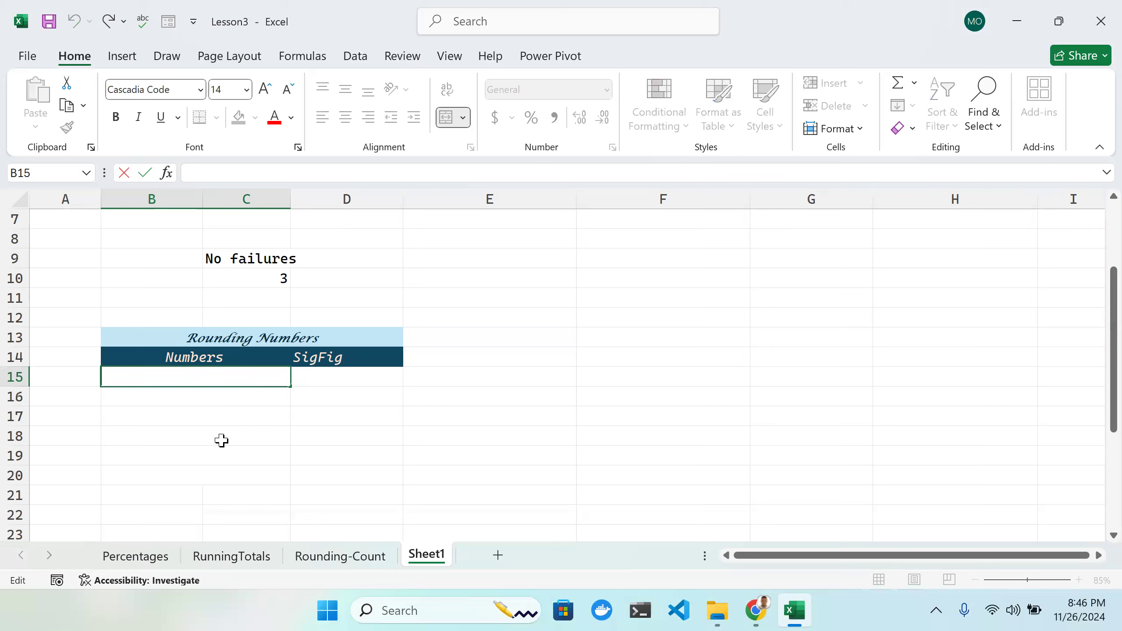
left_click(230, 440)
double_click(224, 377)
left_click(303, 423)
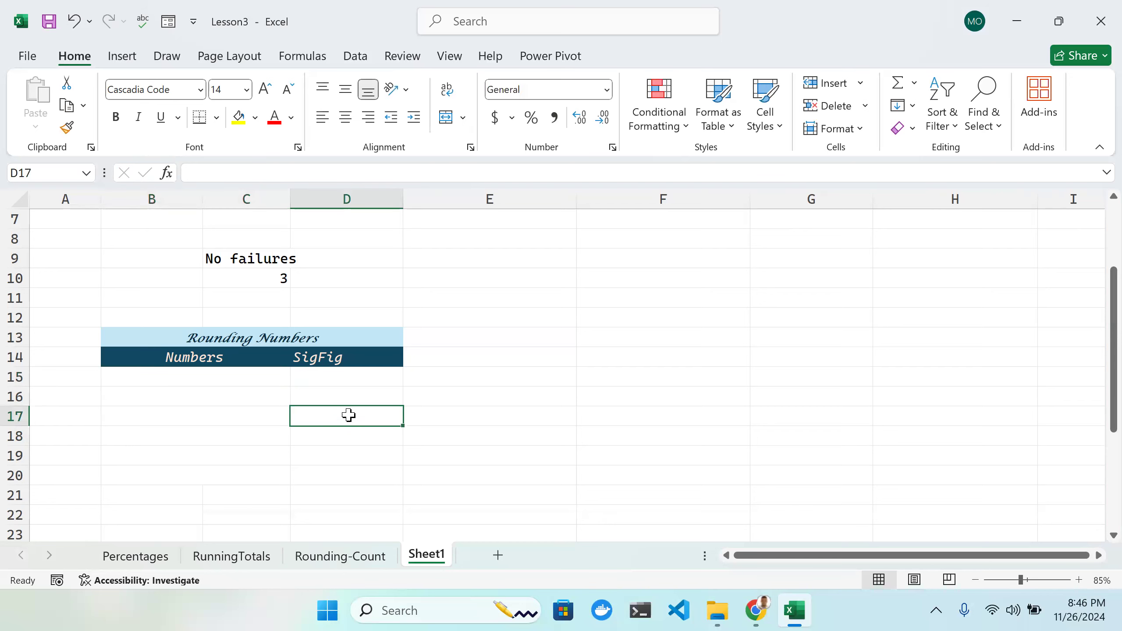
left_click(506, 405)
Step: Enter 123456.123456 in merged cell B15 as the first value under the Numbers header
double_click(187, 379)
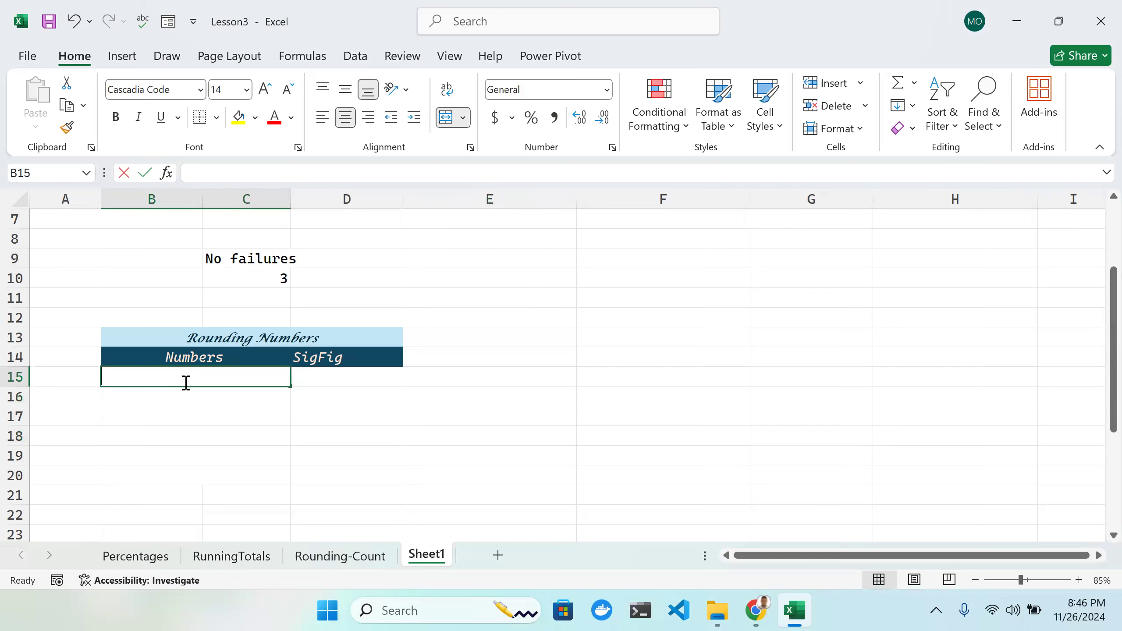
type("1222")
key("BackSpace")
key("BackSpace")
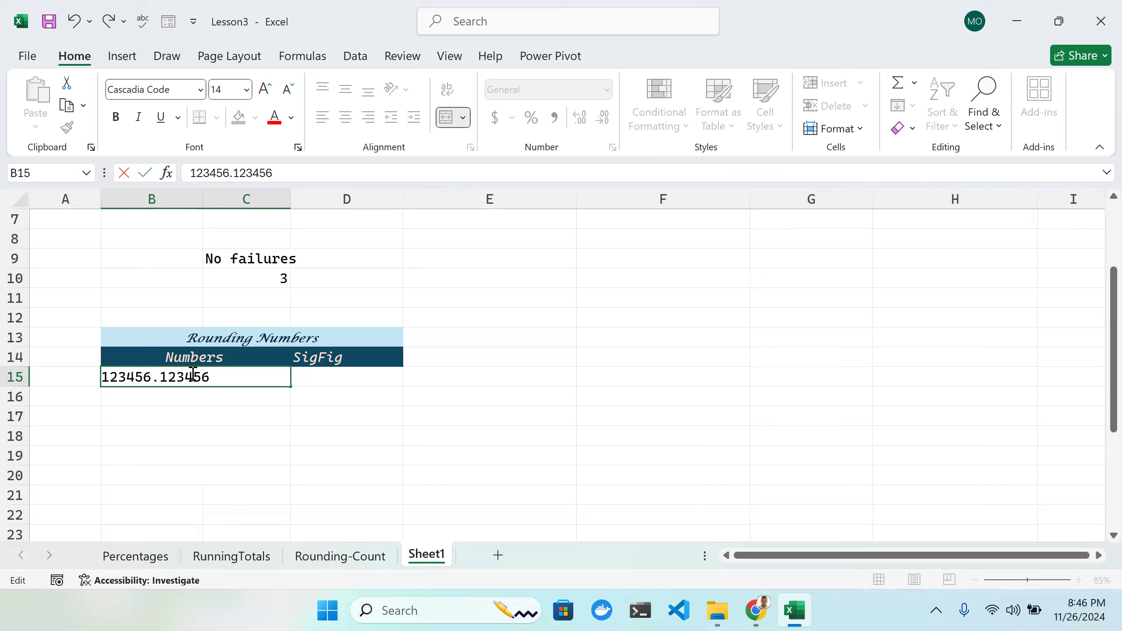
key("Return")
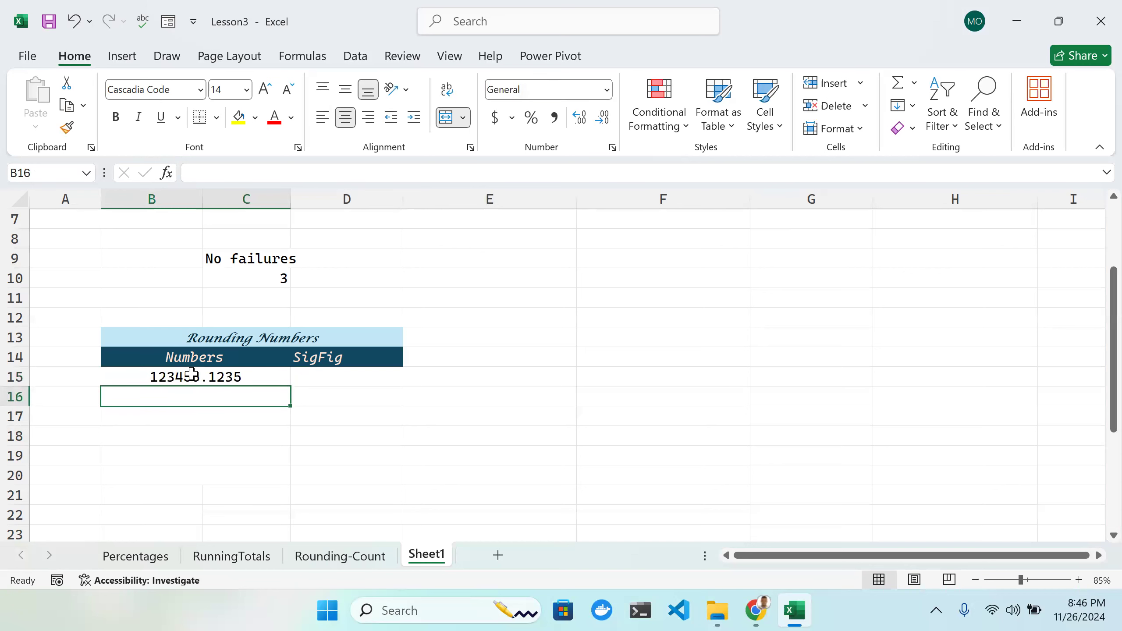
Step: Enter 645733.73873 in merged cell B16 as the second value under the Numbers header
type("6457377")
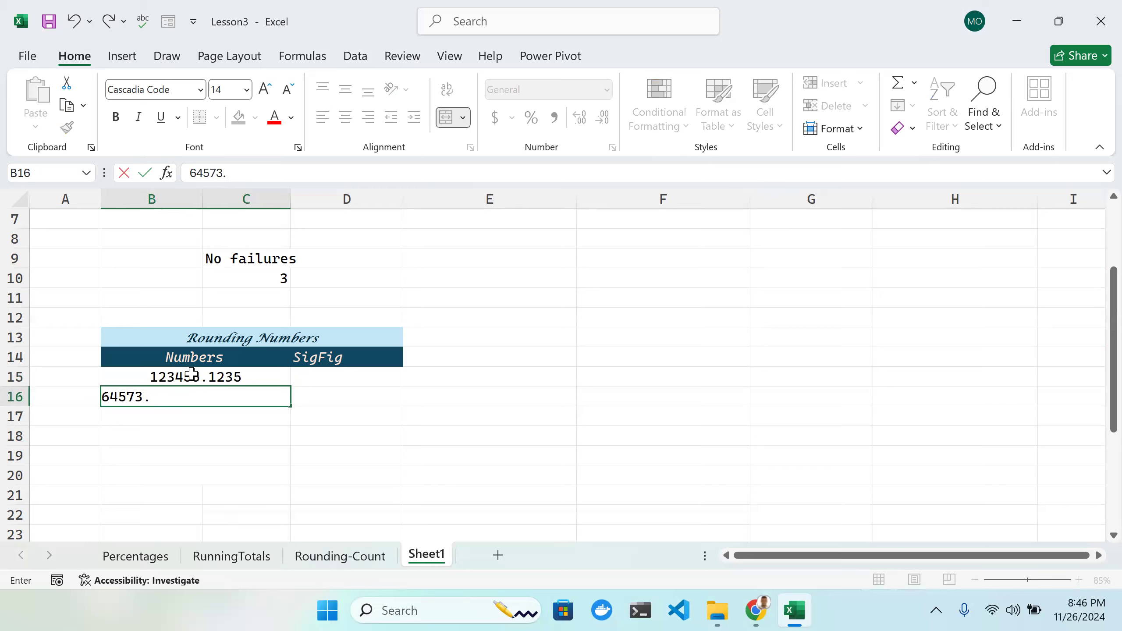
type("3873")
key("Return")
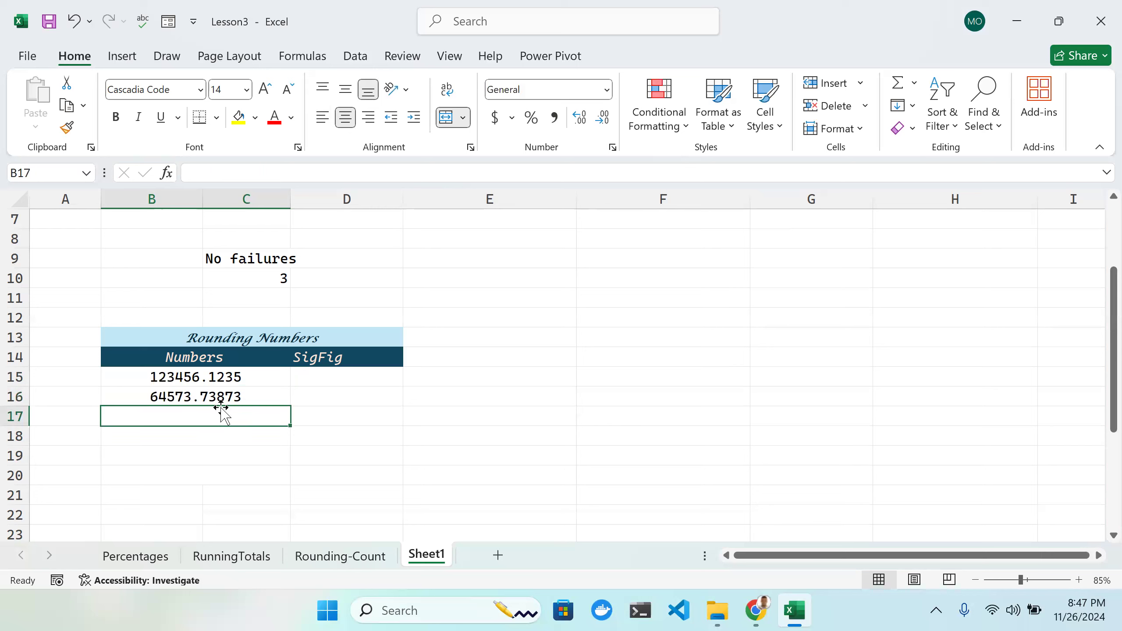
double_click(178, 396)
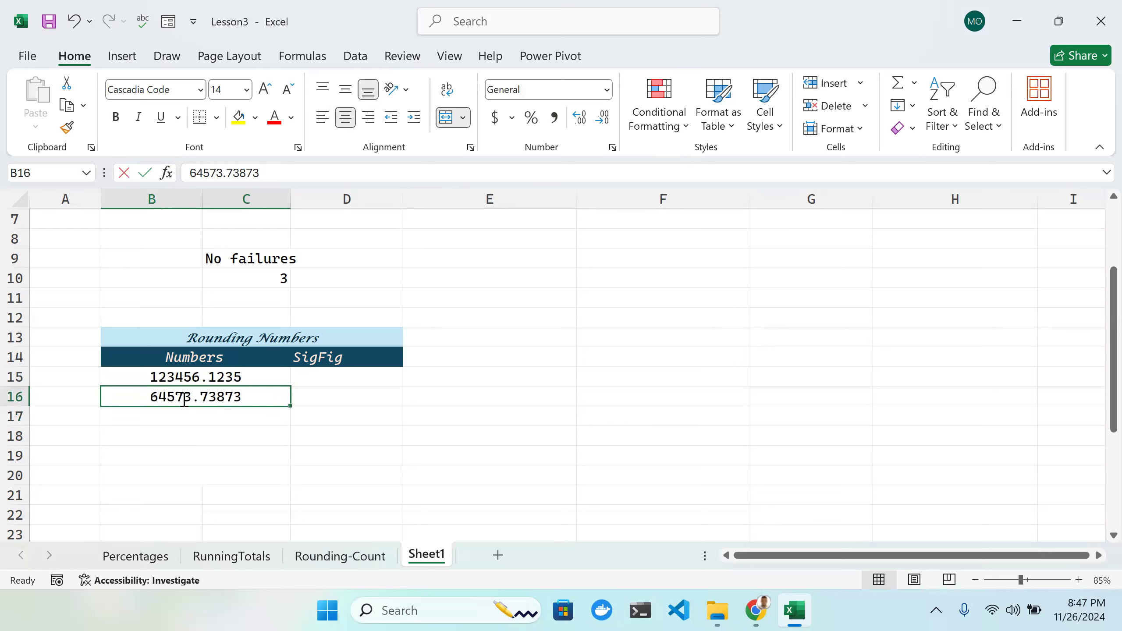
double_click(131, 400)
left_click(131, 399)
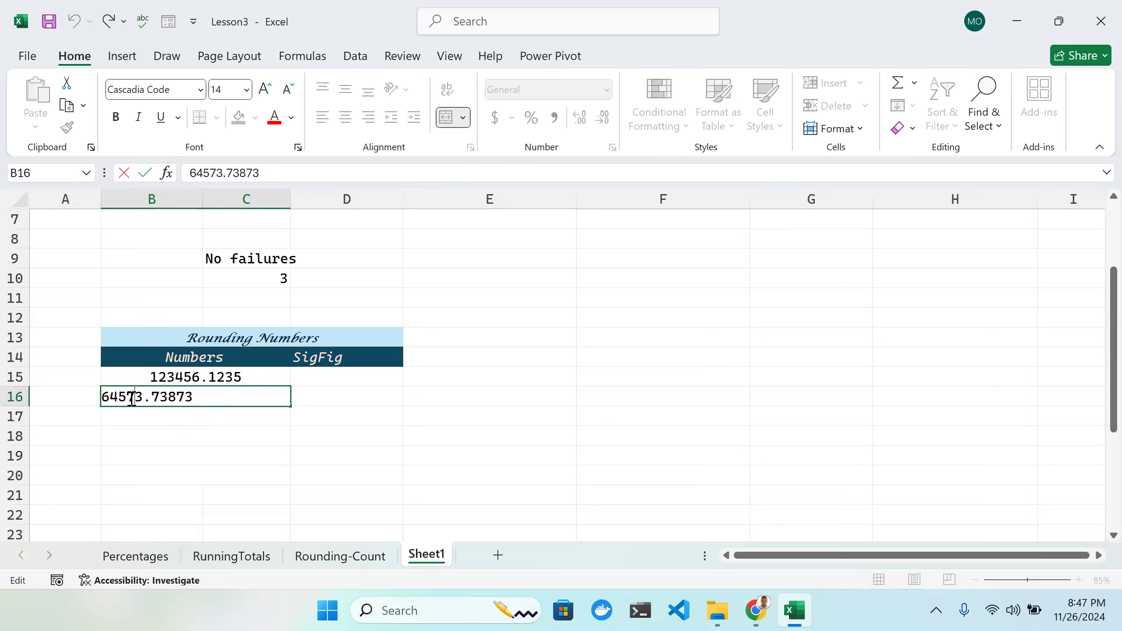
type("3")
left_click(164, 416)
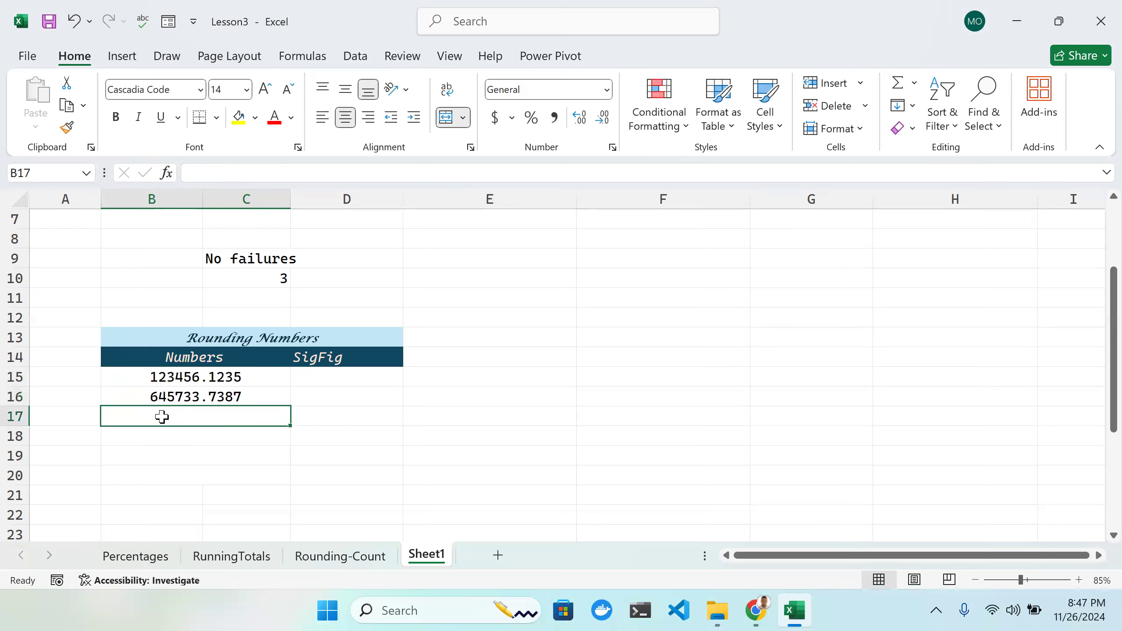
Step: Enter 234564.122378 in merged cell B17 as the third value under the Numbers header
type("234564")
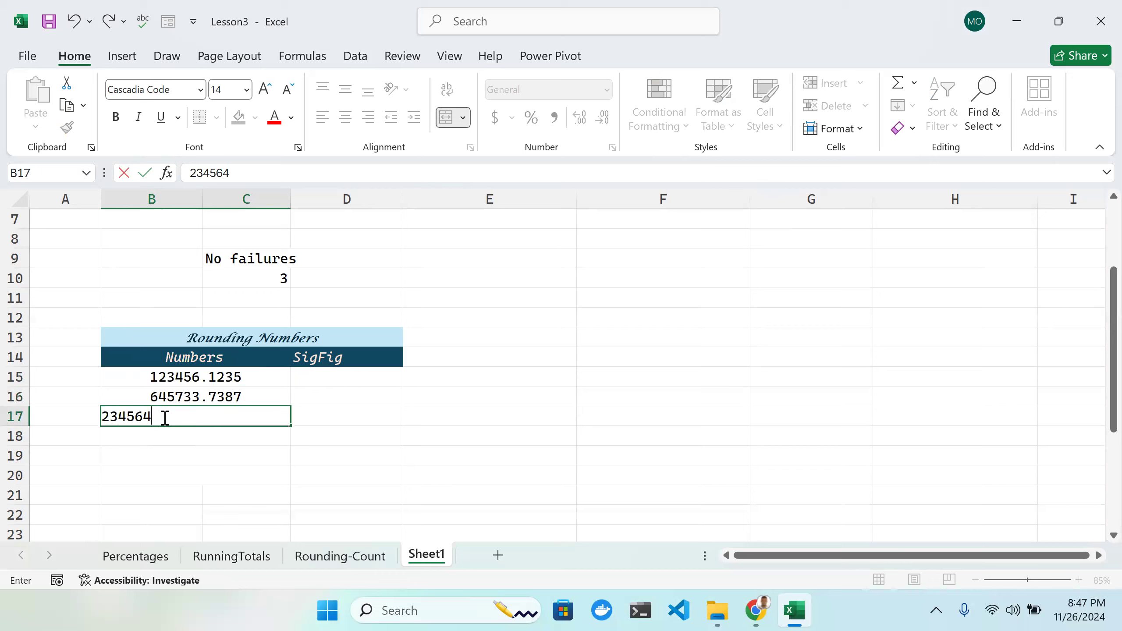
type(".122378")
key("Return")
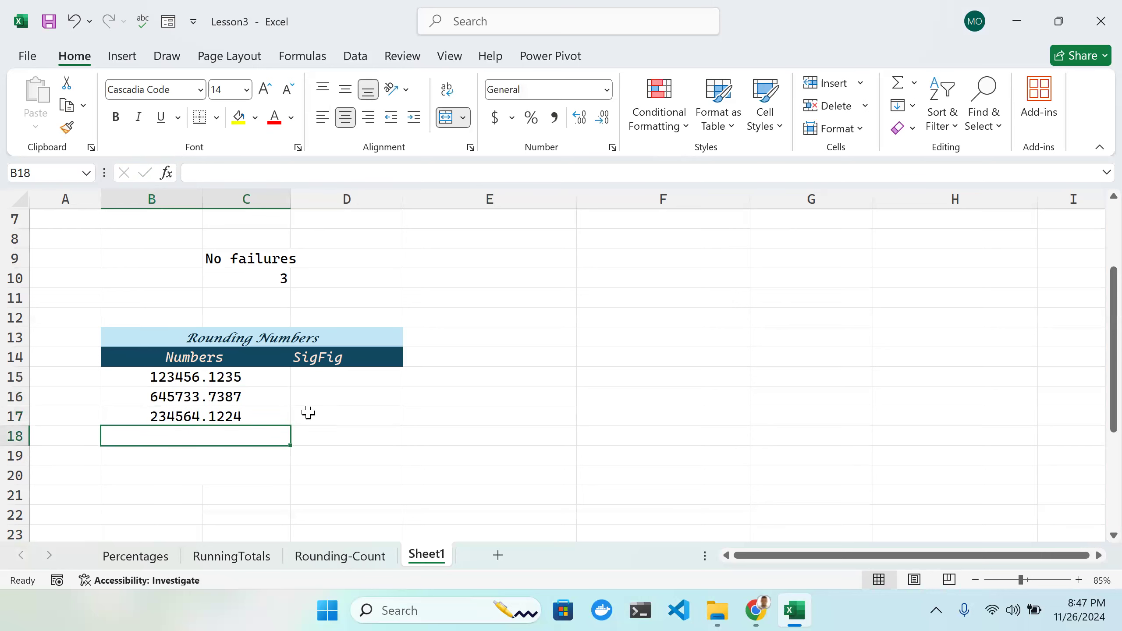
Step: Enter the formula =ROUND(B15, 2) in D15 under the SigFig header
left_click(312, 383)
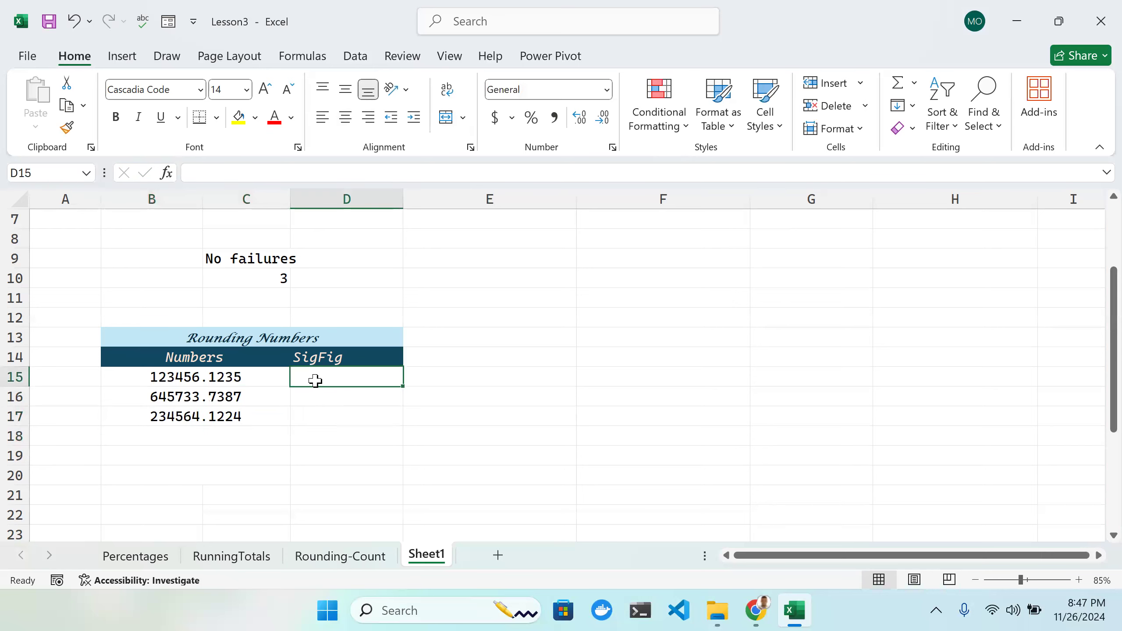
double_click(317, 381)
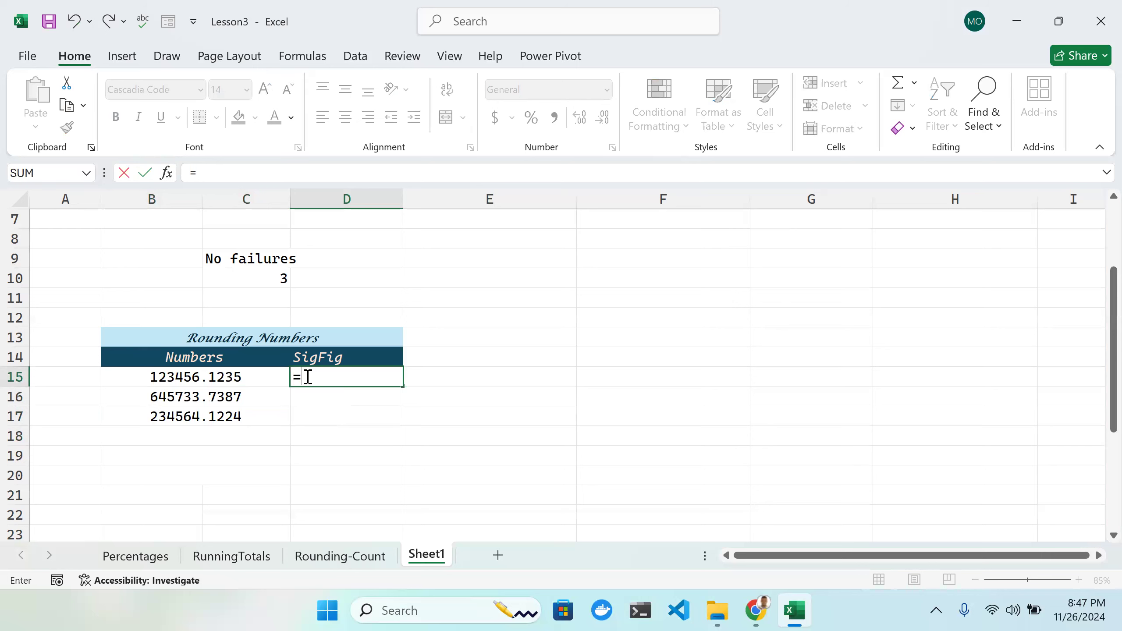
type("=Rou")
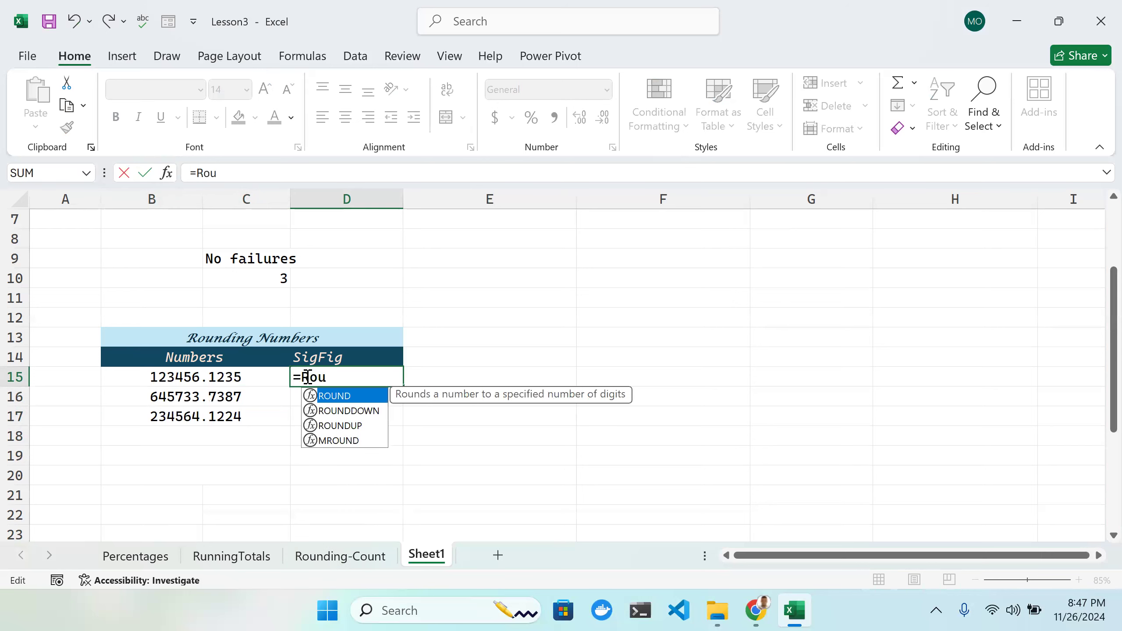
type("n")
key("Tab")
key("BackSpace")
key("BackSpace")
key("BackSpace")
key("BackSpace")
key("BackSpace")
key("BackSpace")
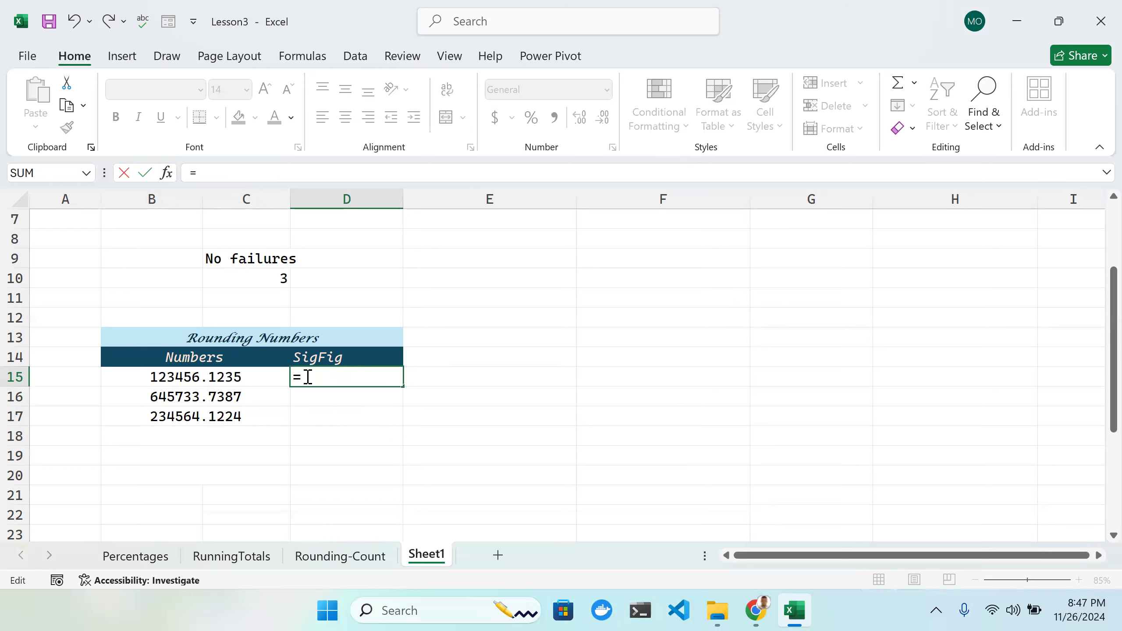
type("Roun")
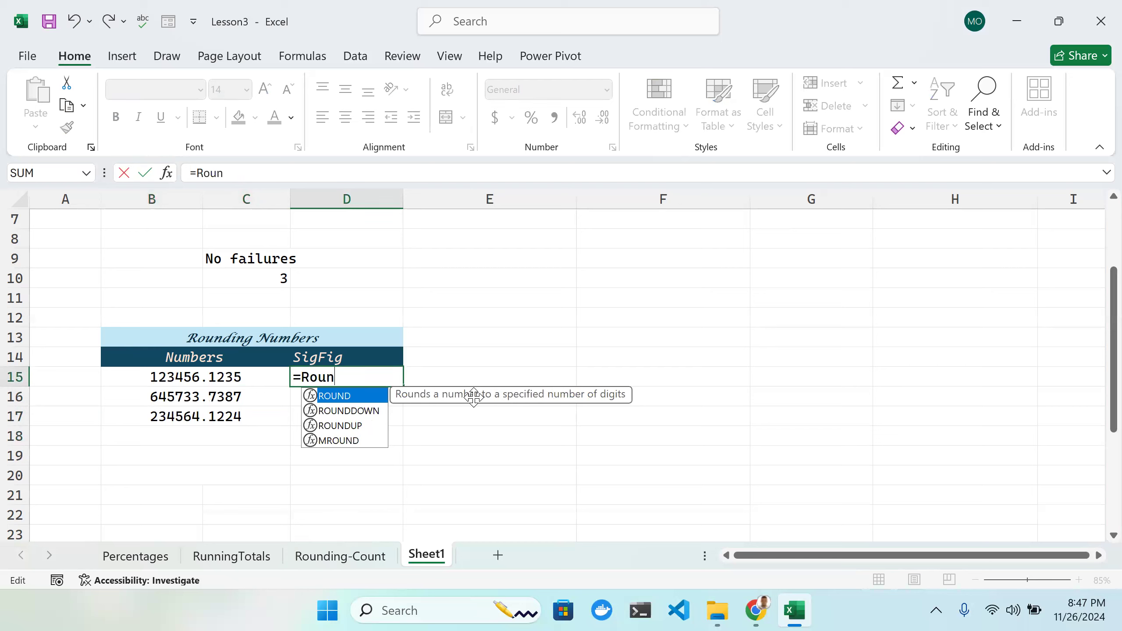
double_click(344, 396)
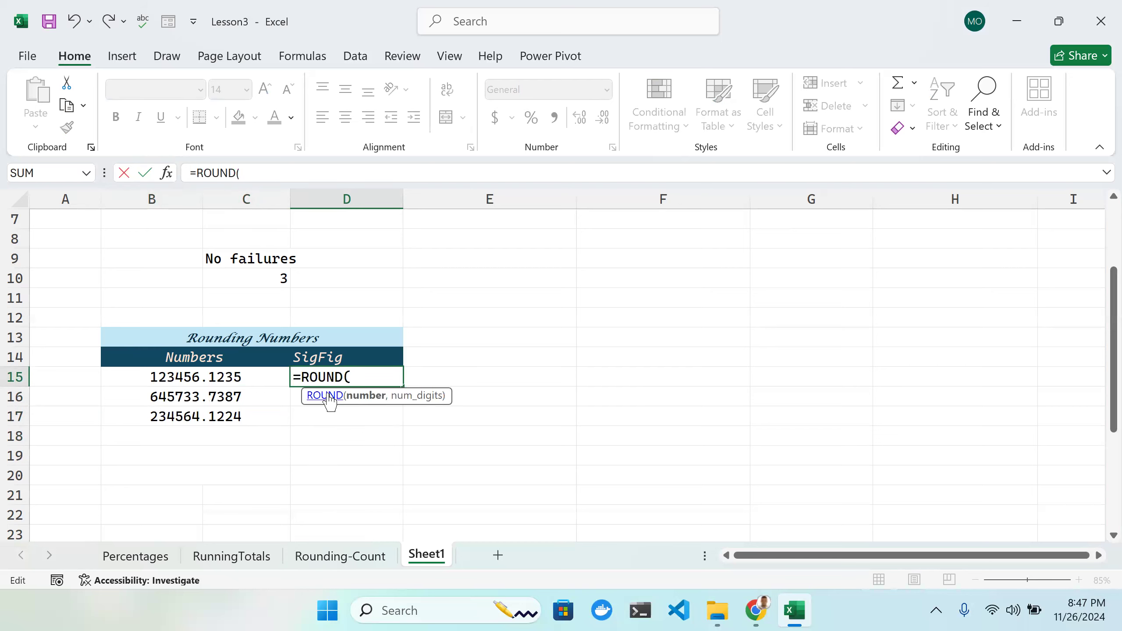
left_click(194, 376)
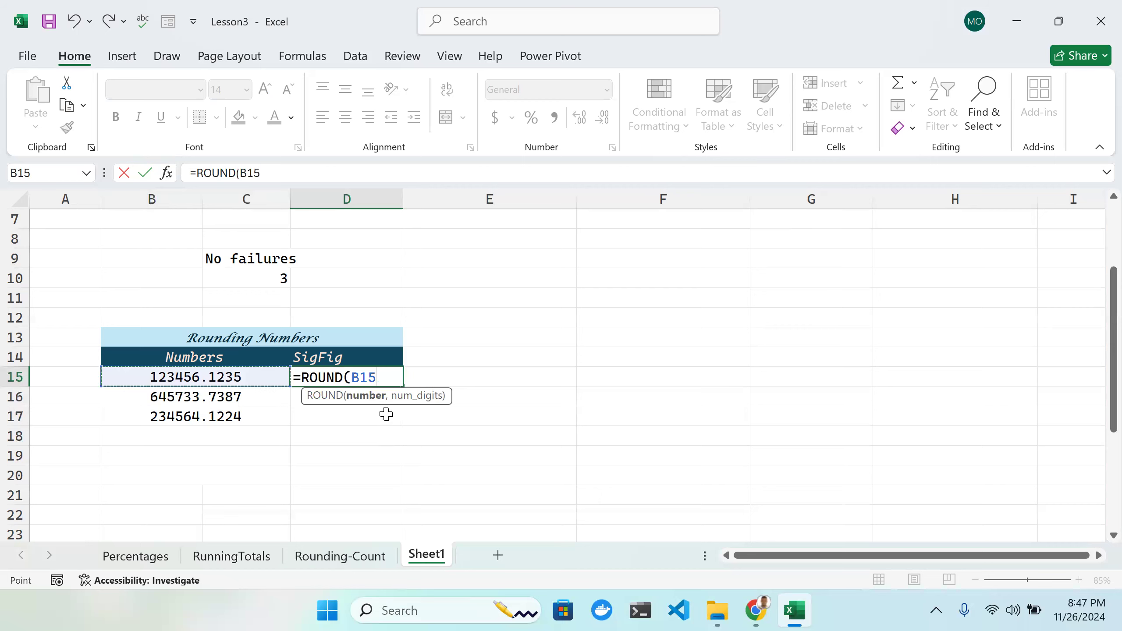
type(",")
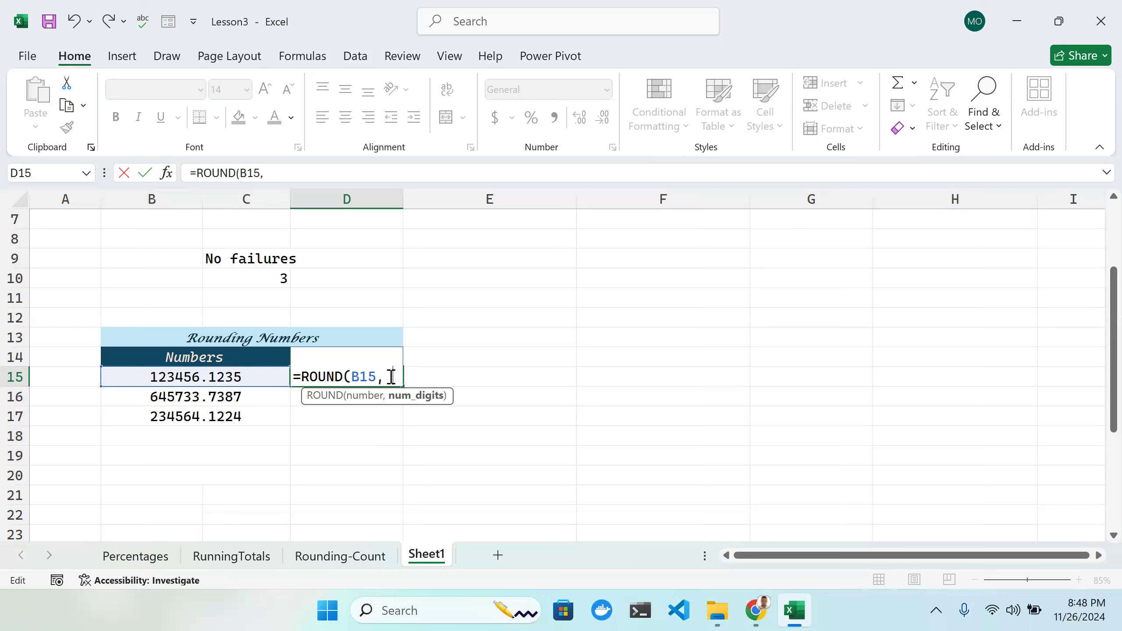
type("2)")
key("Return")
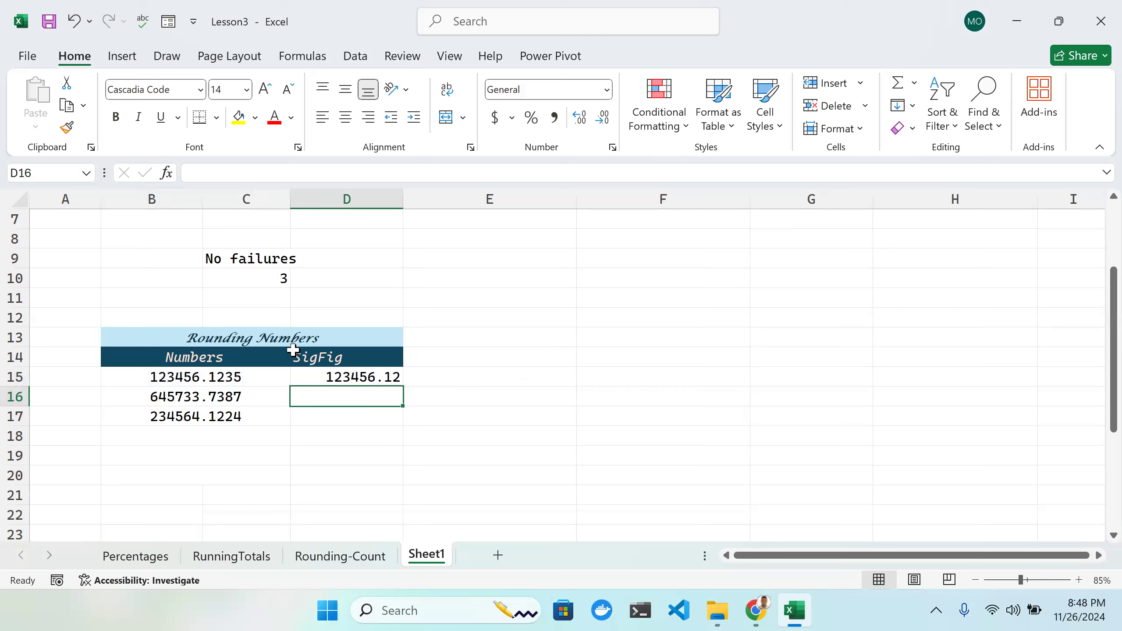
Step: Format the three Numbers values in rows 15 to 17 to display five decimal places
left_click(261, 380)
mouse_move(260, 380)
left_mouse_down()
mouse_move(250, 376)
mouse_move(250, 416)
left_mouse_up()
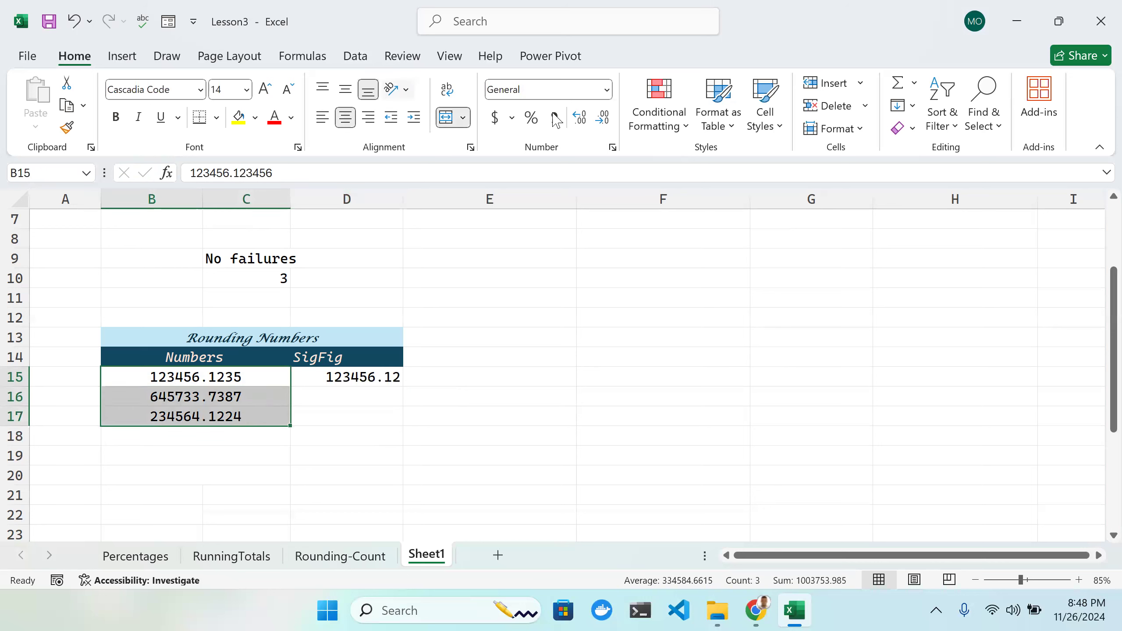
left_click(579, 117)
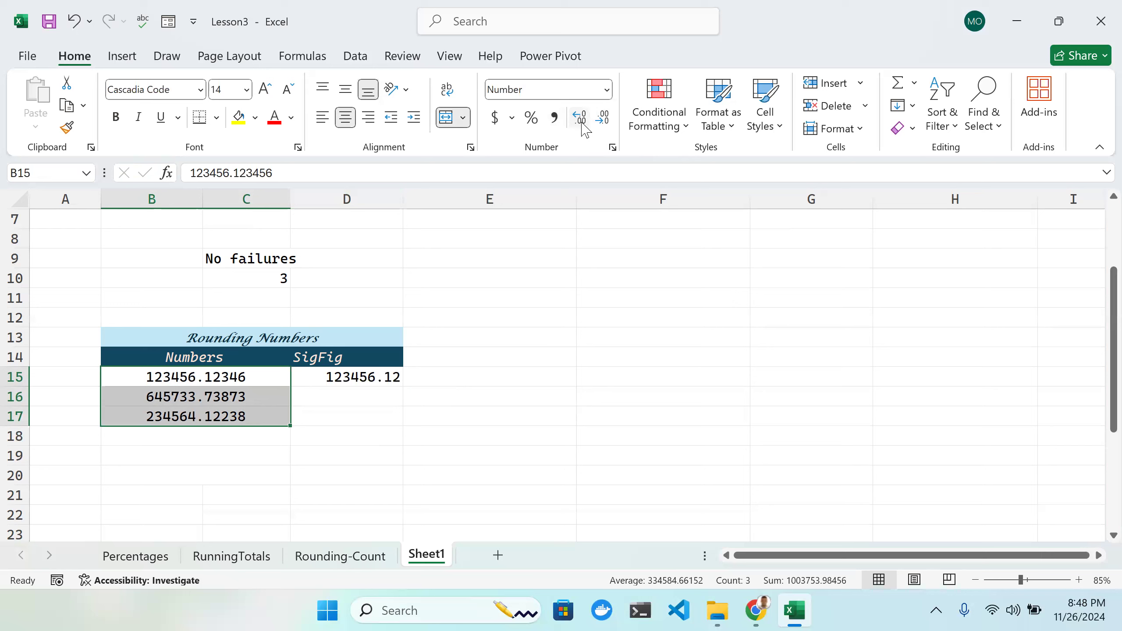
key("ctrl+z")
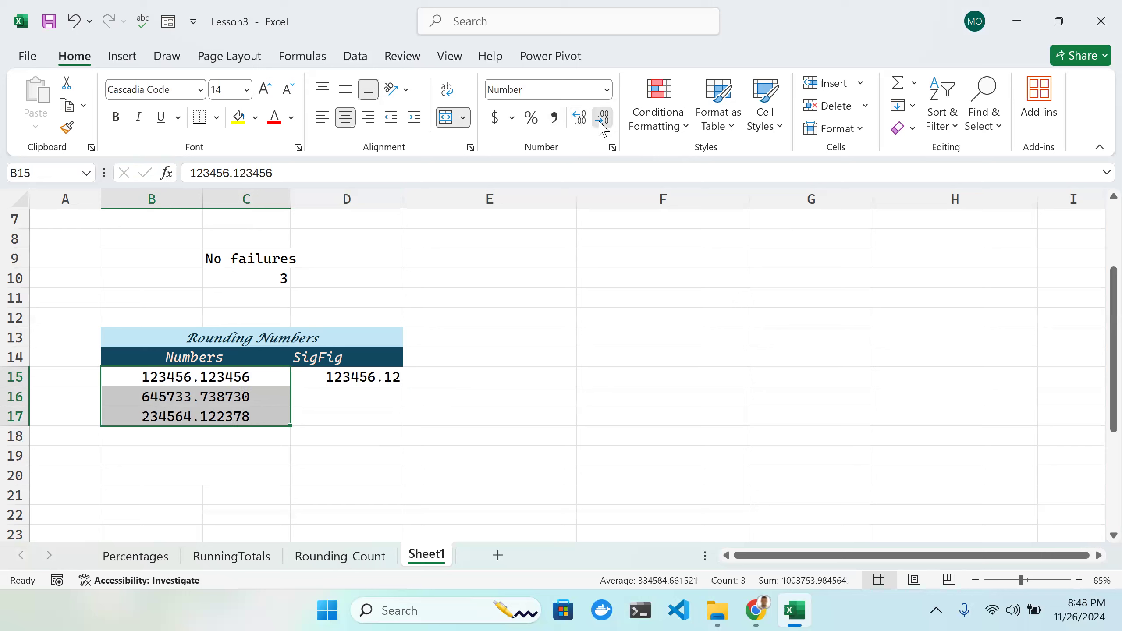
left_click(600, 126)
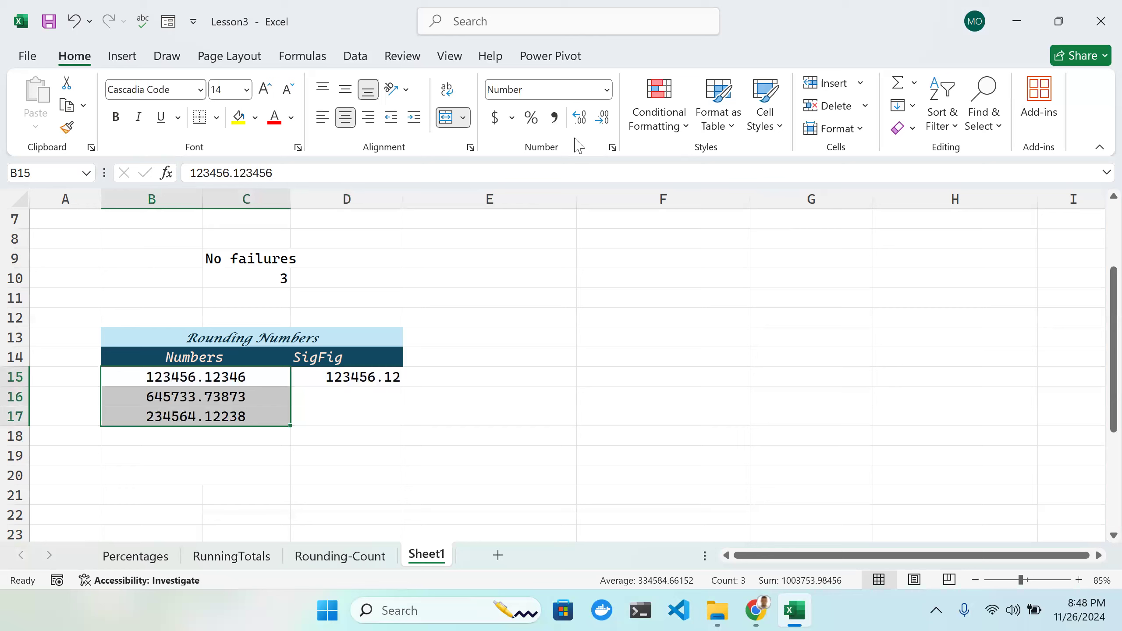
Step: Format the rounded value in D15 to display five decimal places
left_click(382, 377)
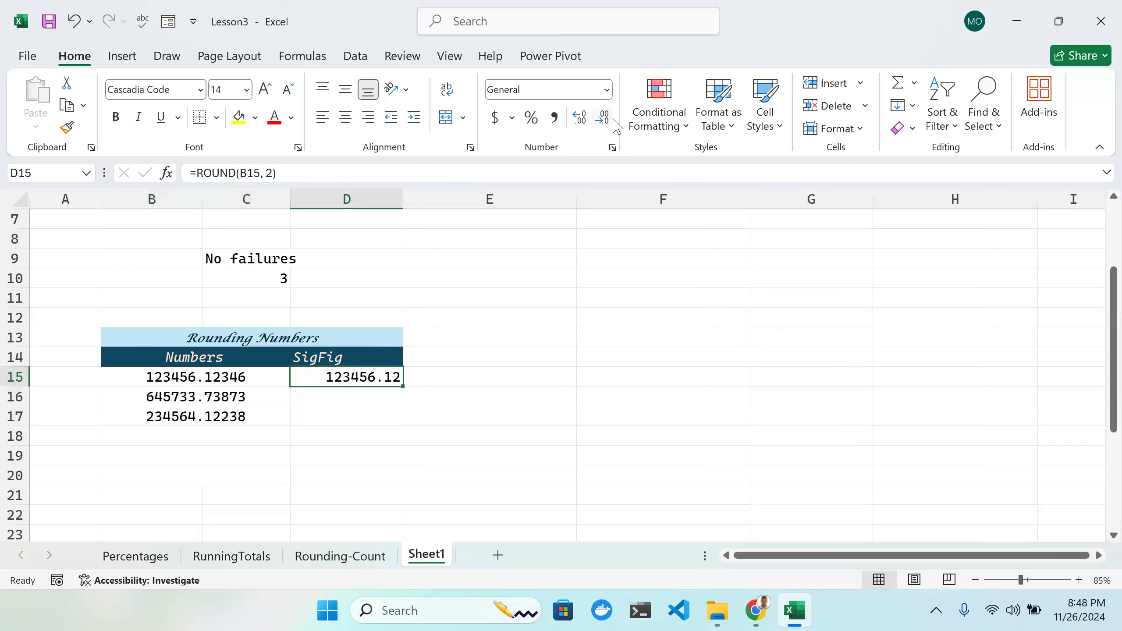
left_click(585, 118)
left_click(586, 118)
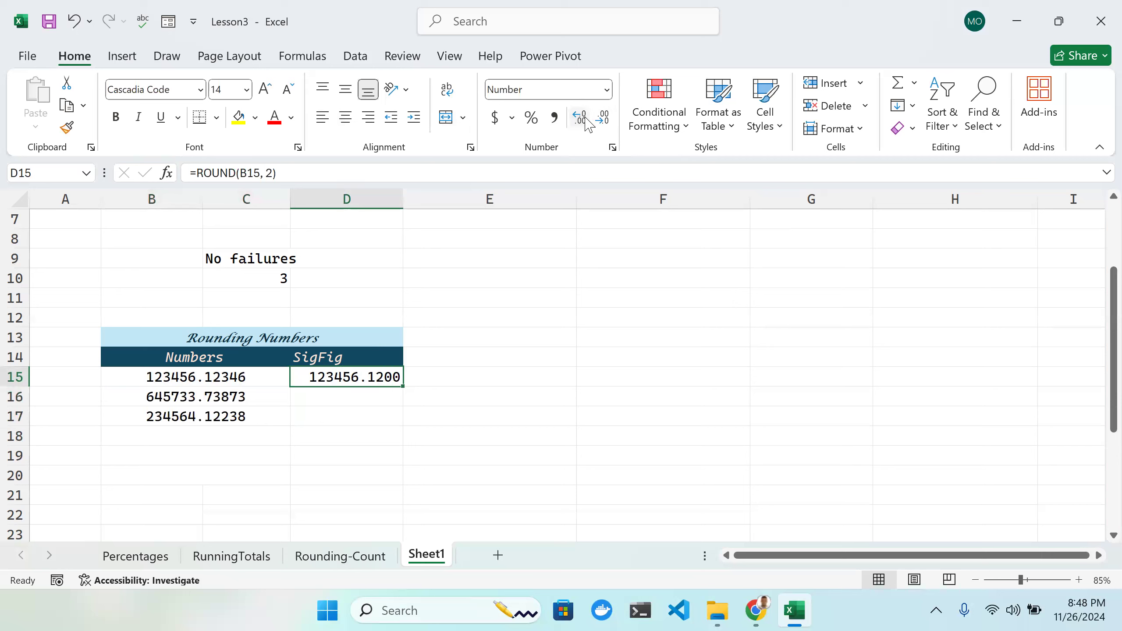
left_click(580, 118)
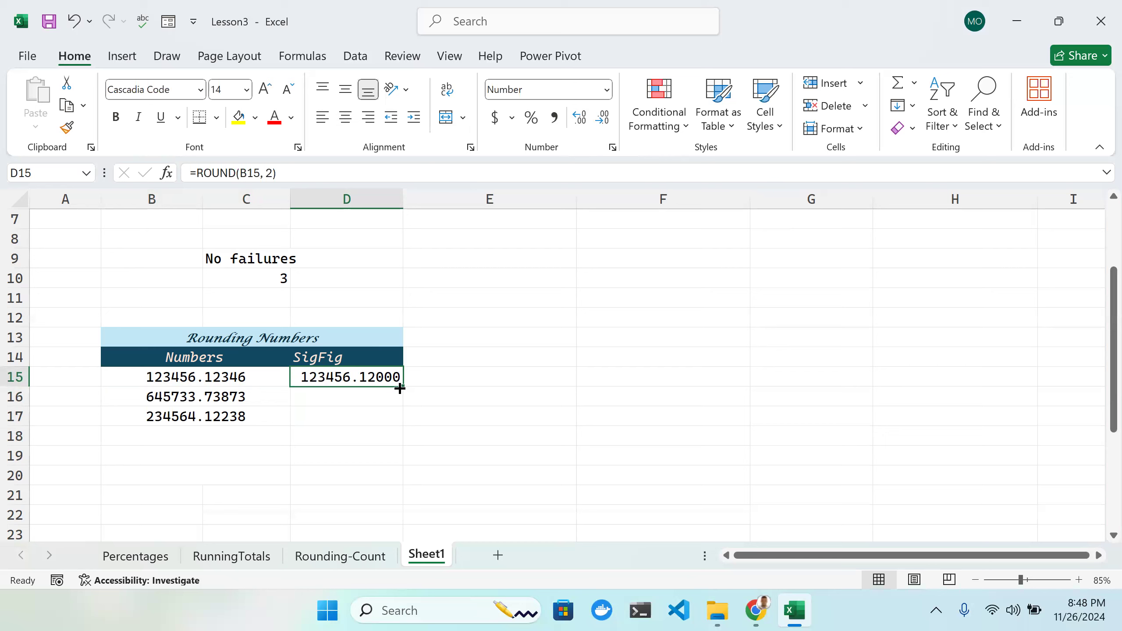
Step: Fill the ROUND formula from D15 down to D17 and format the three results to display two decimal places
left_click_drag(401, 386, 395, 420)
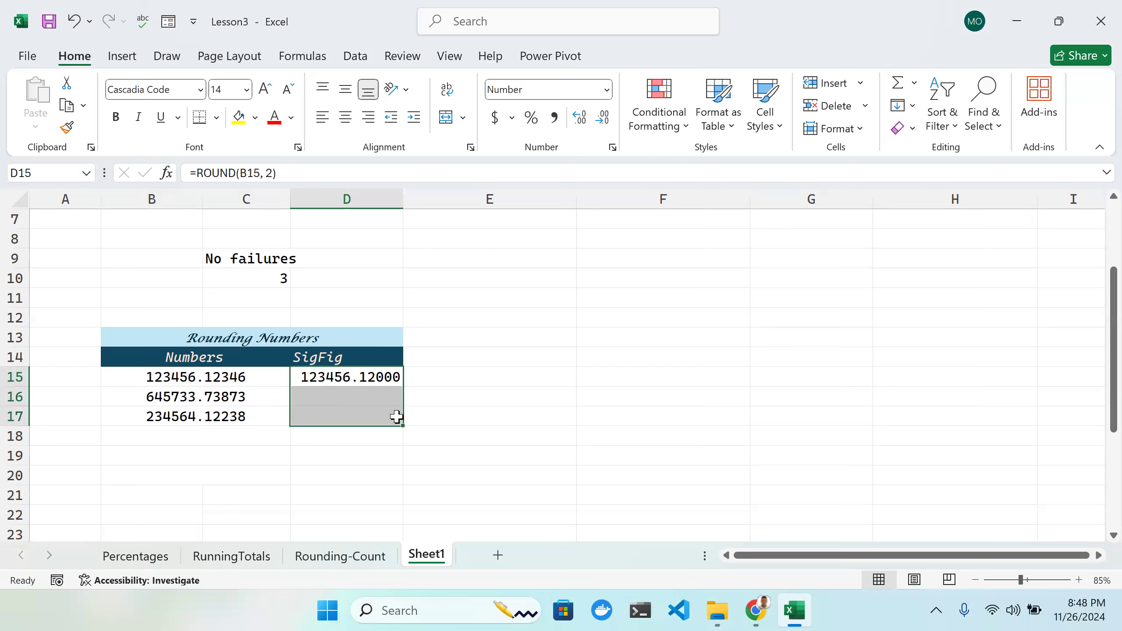
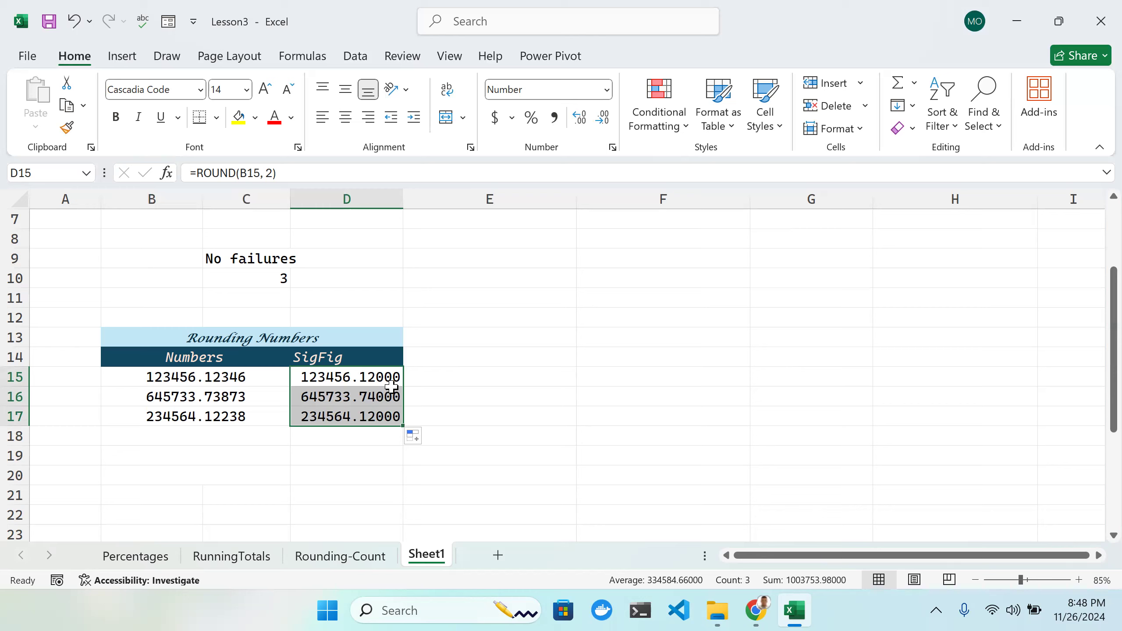
left_click(579, 118)
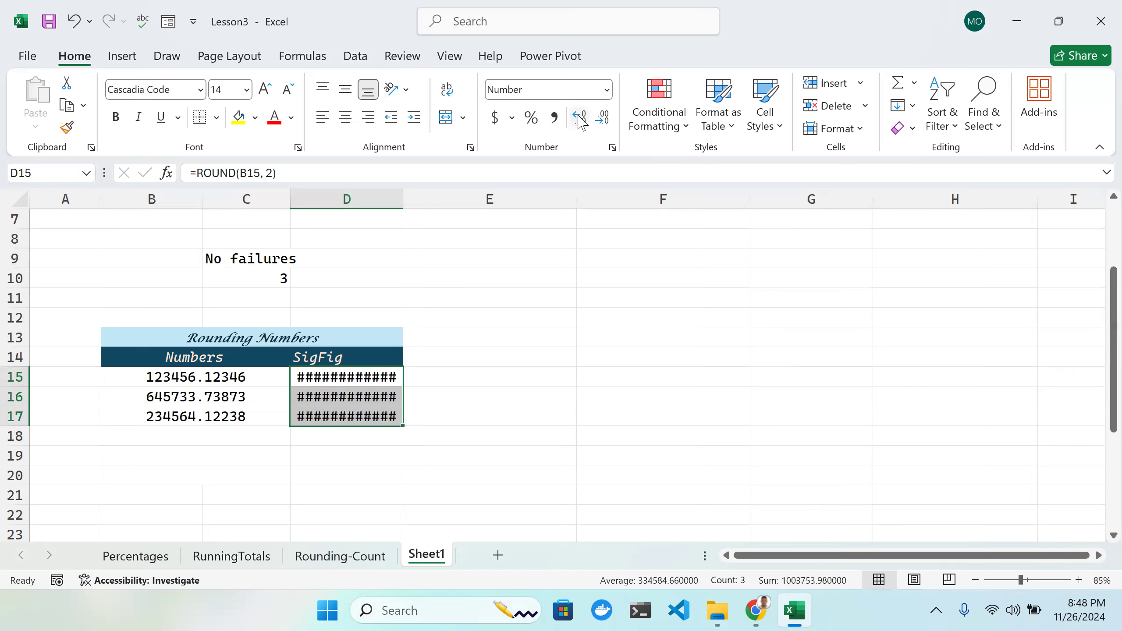
left_click(606, 120)
left_click(606, 120)
left_click(606, 121)
left_click(606, 120)
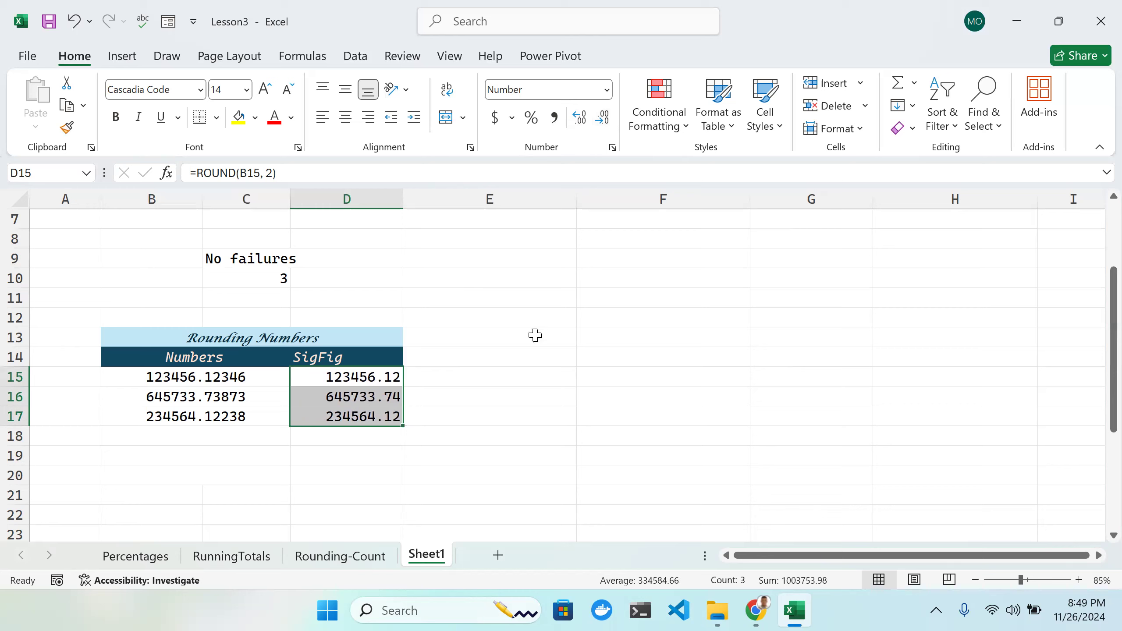
Step: Examine the ROUND formulas in D15 to D17 under the SigFig header
left_click(473, 377)
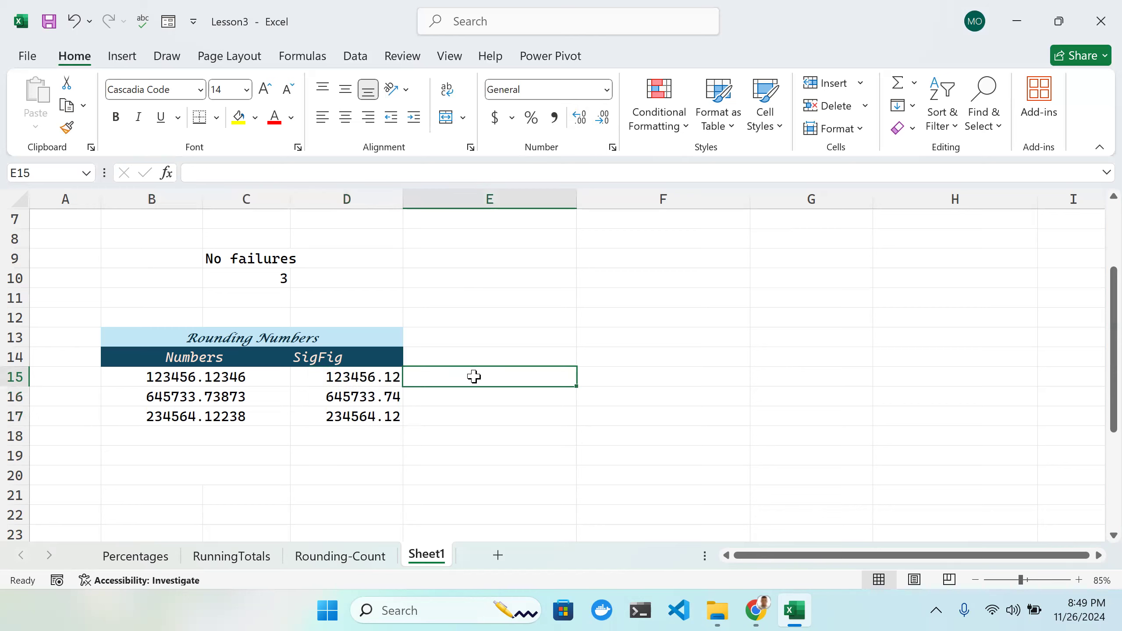
left_click(384, 385)
left_click(383, 416)
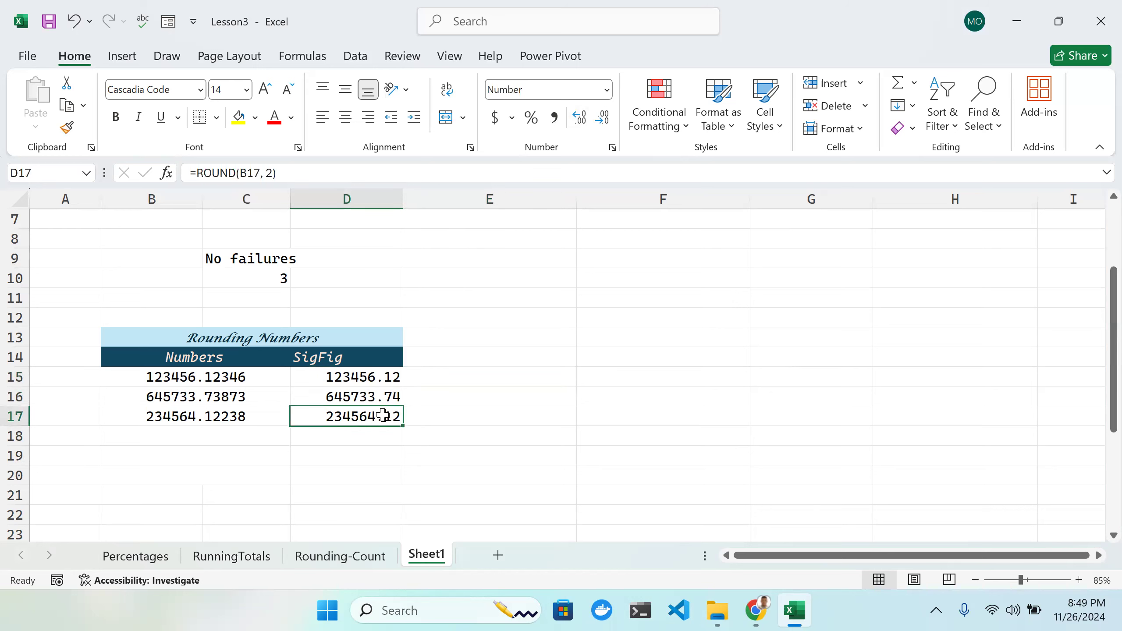
left_click(380, 379)
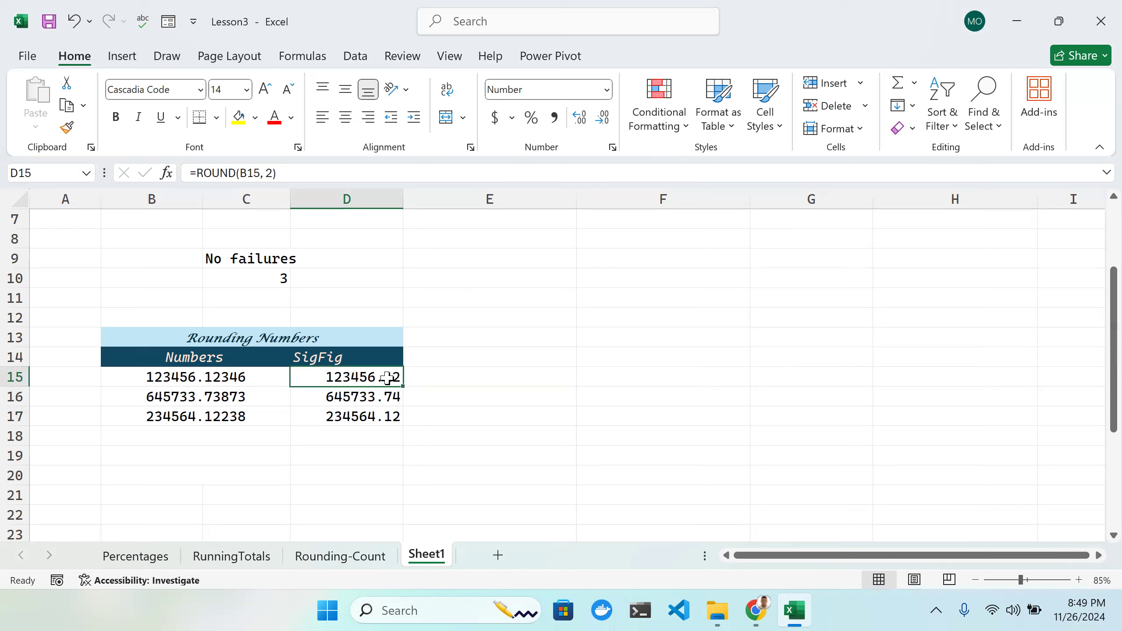
double_click(382, 397)
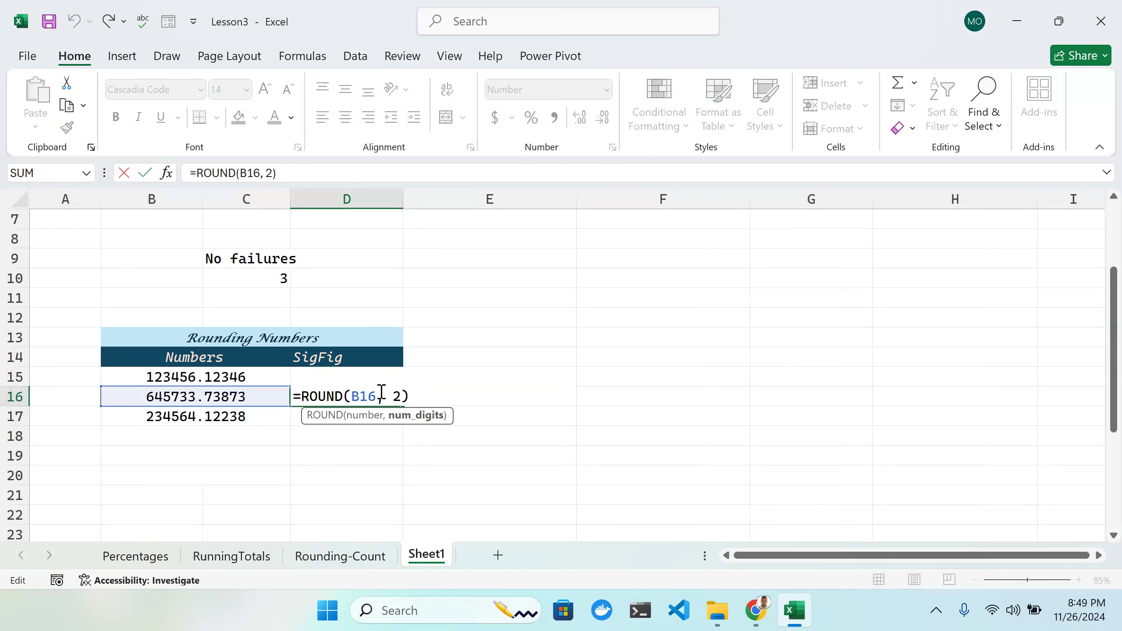
key("End")
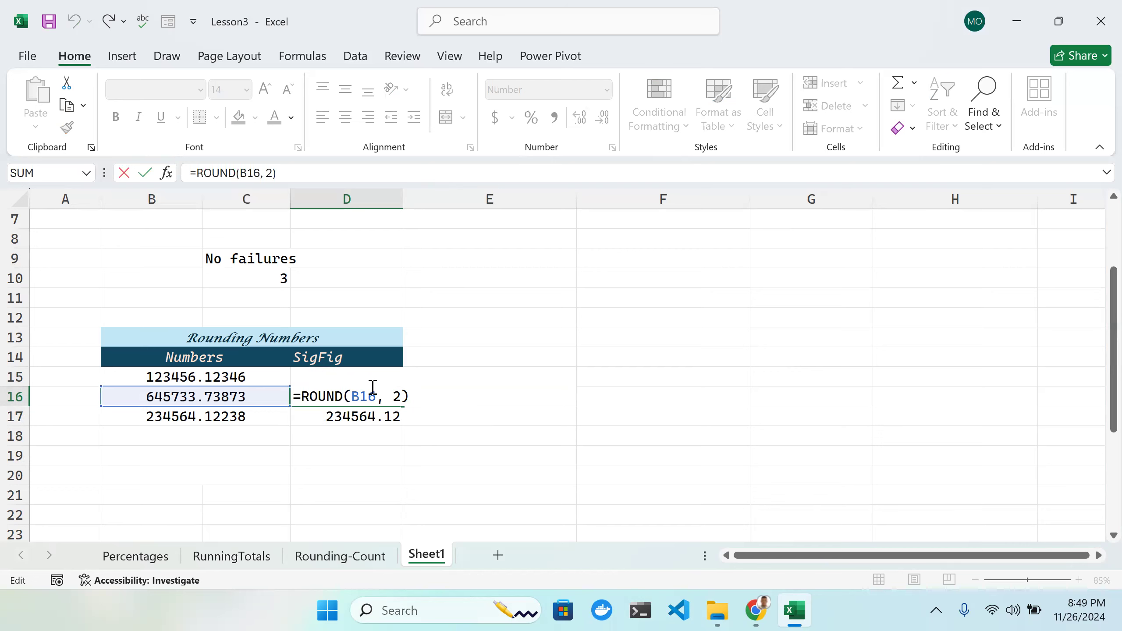
key("Return")
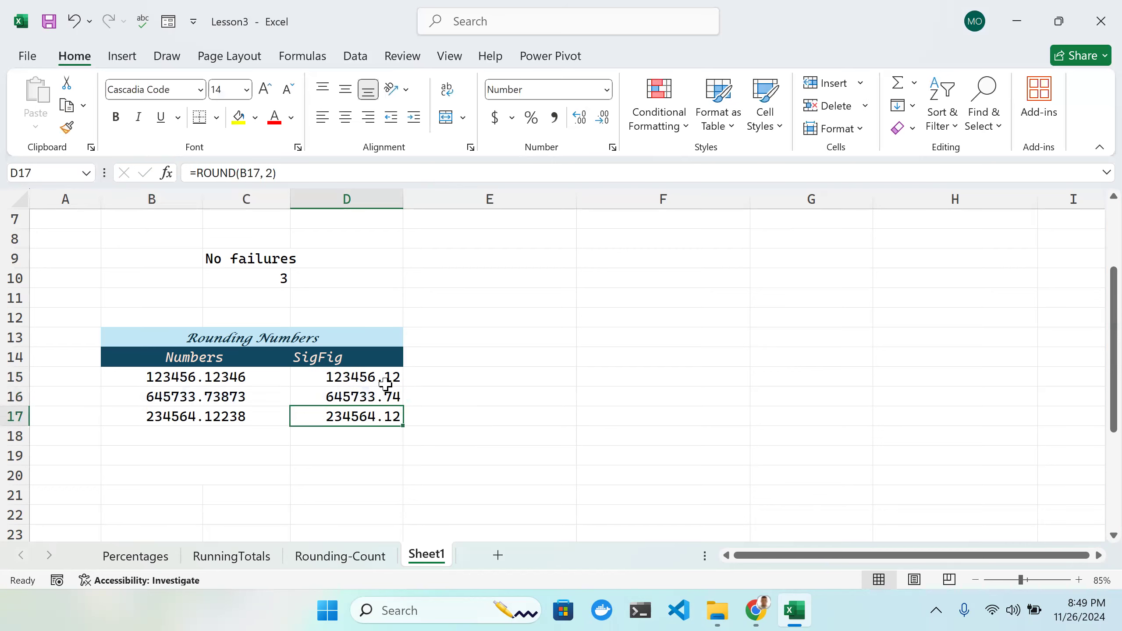
left_click(387, 382)
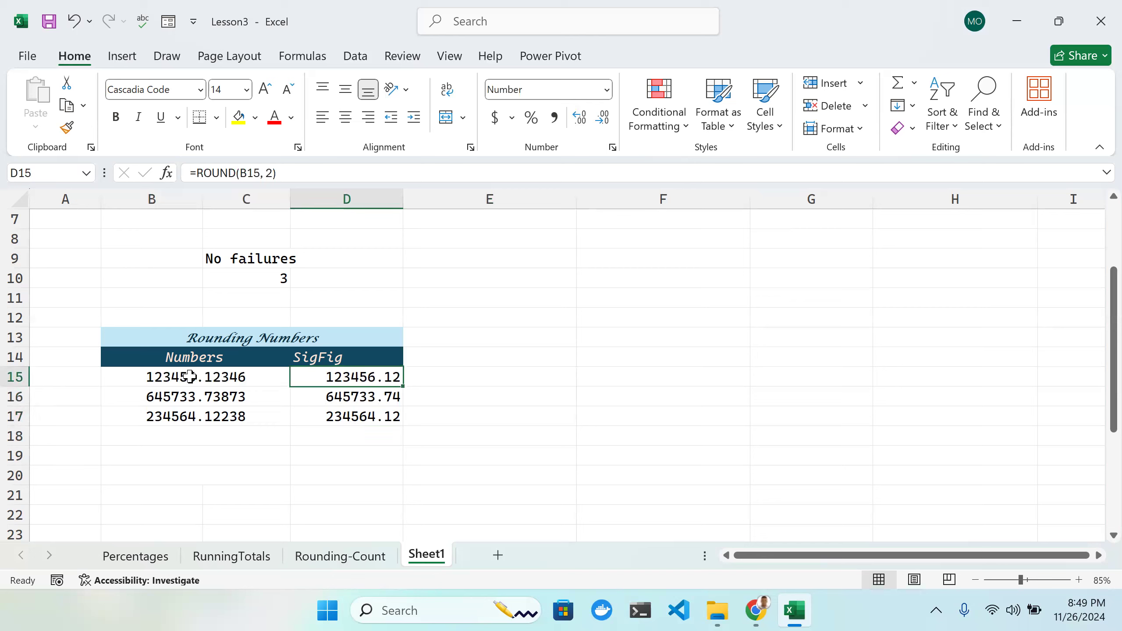
Step: Remove the decimals from the first Numbers value in B15 so that it is 123456
left_click(256, 377)
double_click(256, 376)
key("BackSpace")
key("BackSpace")
key("BackSpace")
key("BackSpace")
key("BackSpace")
key("BackSpace")
key("BackSpace")
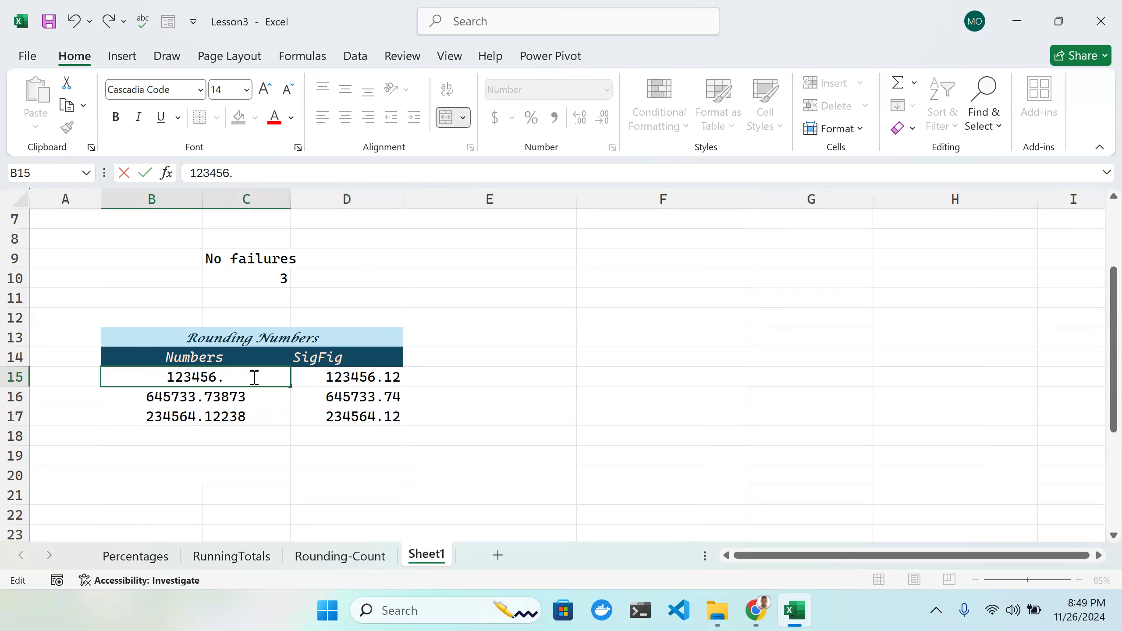
left_click(255, 396)
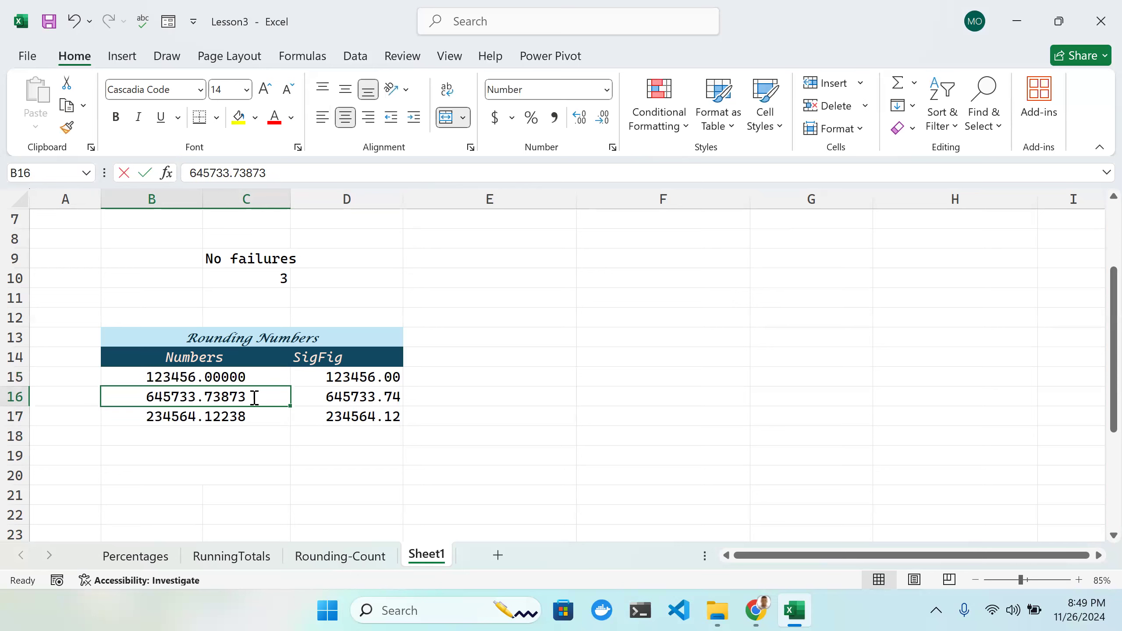
Step: Remove the decimals from the second Numbers value in B16 so that it is 645733
double_click(255, 398)
double_click(252, 396)
key("BackSpace")
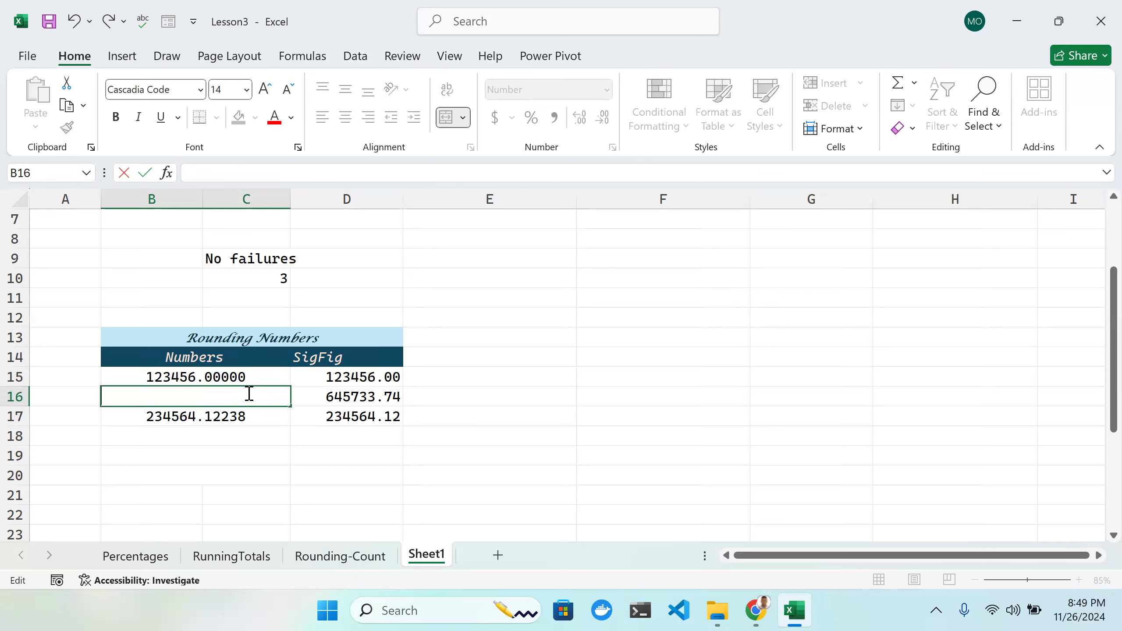
key("ctrl+z")
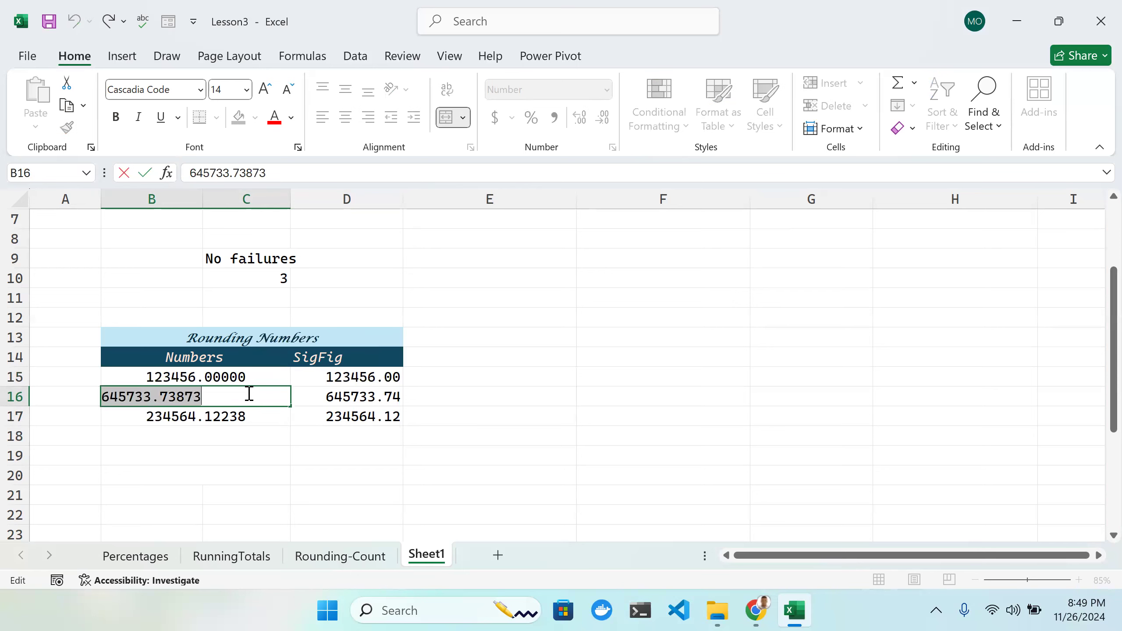
left_click(248, 393)
key("BackSpace")
key("BackSpace")
key("BackSpace")
key("BackSpace")
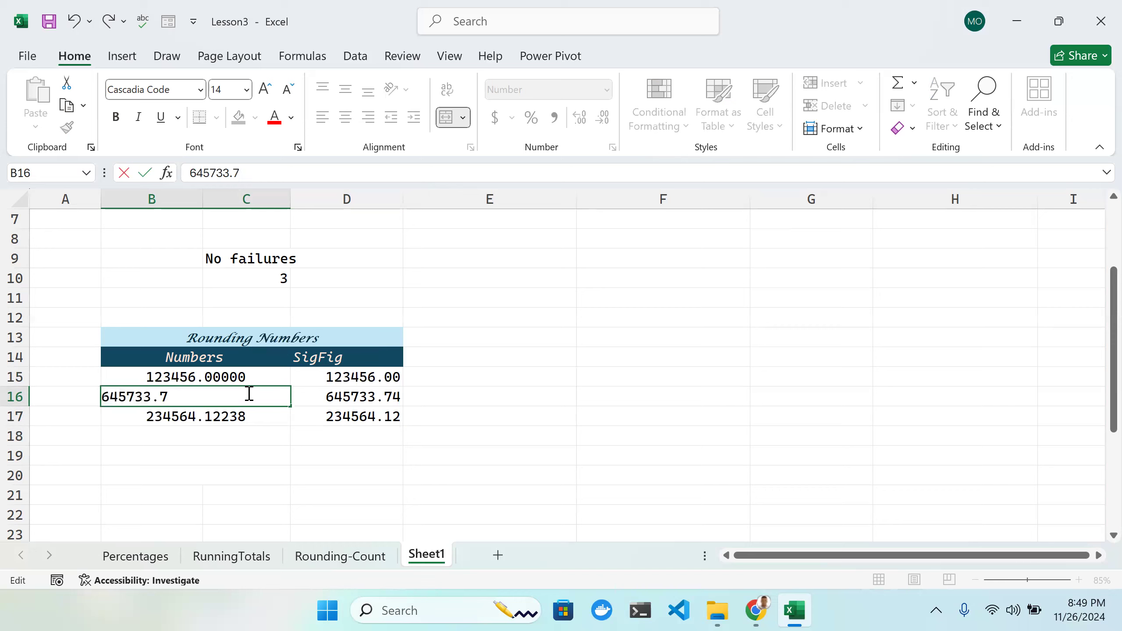
key("Return")
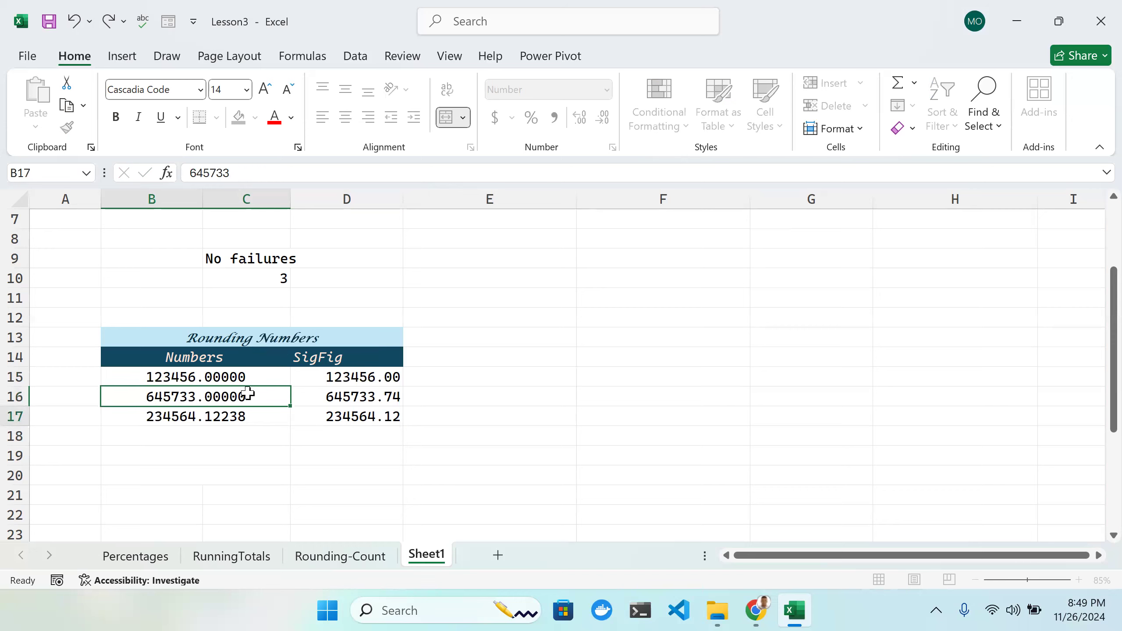
Step: Remove the decimals from the third Numbers value in B17 so that it is 234564
double_click(264, 417)
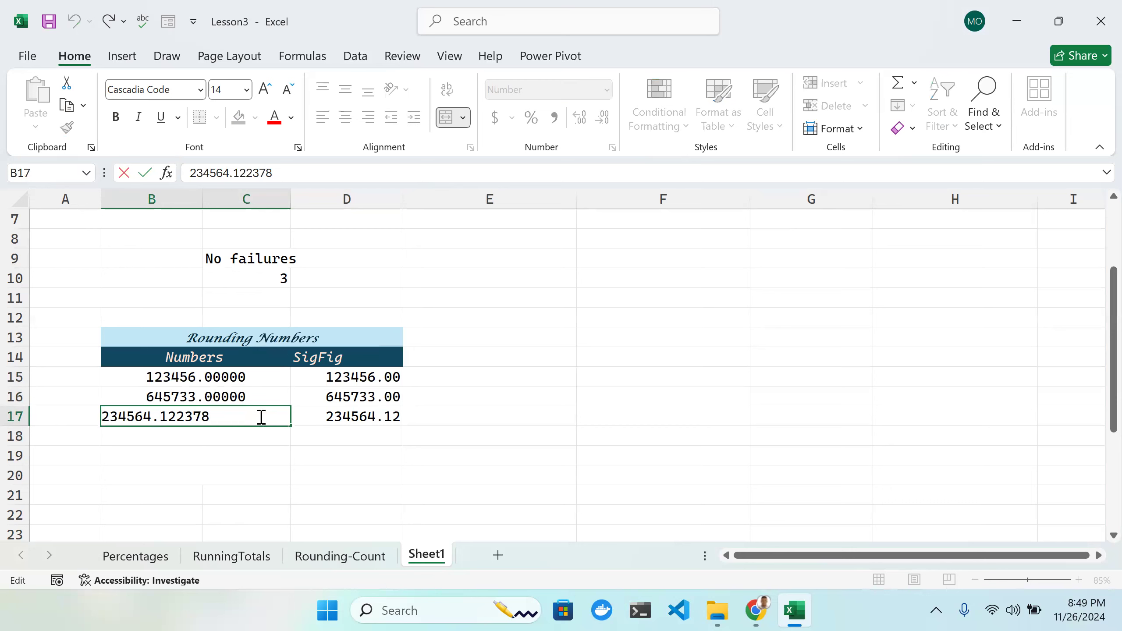
key("BackSpace")
key("BackSpace")
key("BackSpace")
key("BackSpace")
key("BackSpace")
key("BackSpace")
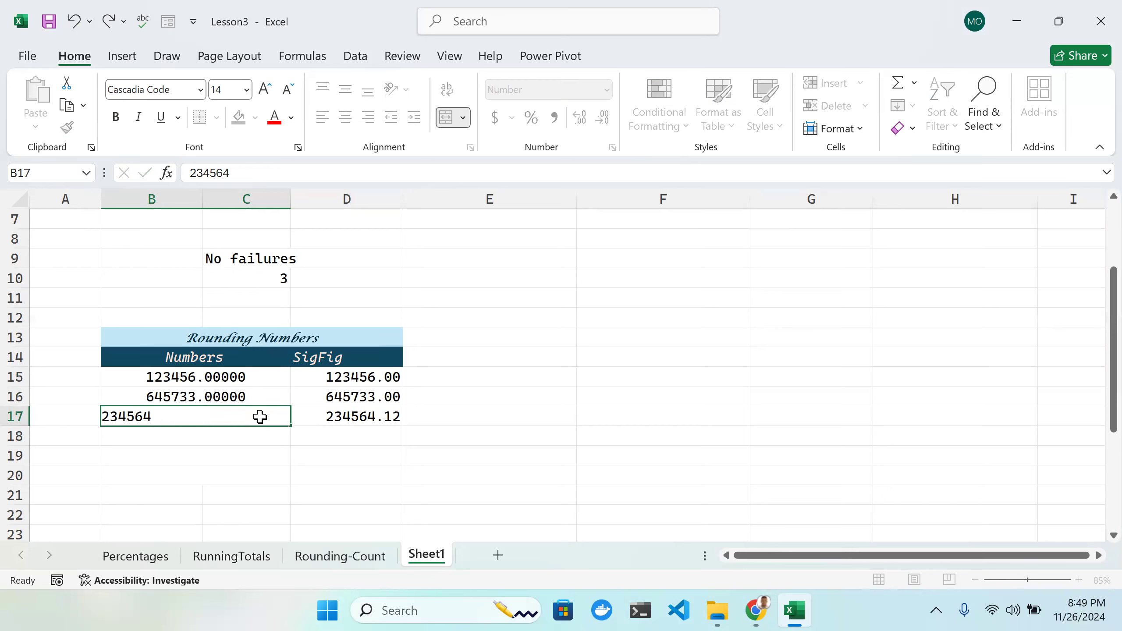
key("Return")
Step: Format the three Numbers values in rows 15 to 17 to display no decimal places
left_click(256, 378)
left_click_drag(247, 402, 245, 413)
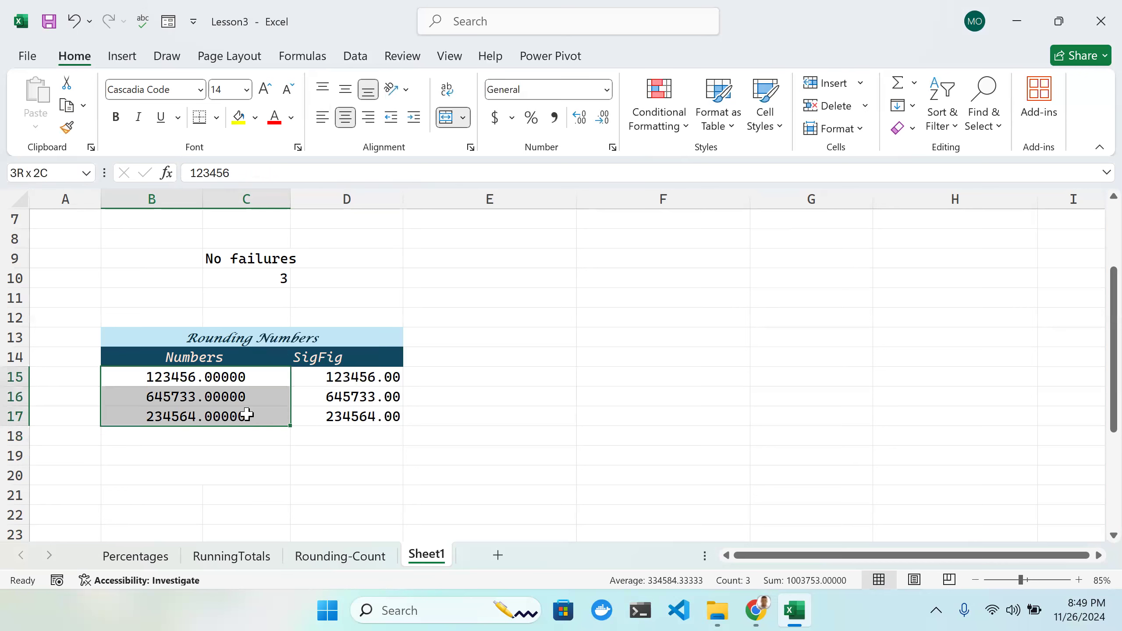
left_click(602, 123)
left_click(601, 122)
left_click(602, 123)
left_click(602, 122)
left_click(602, 123)
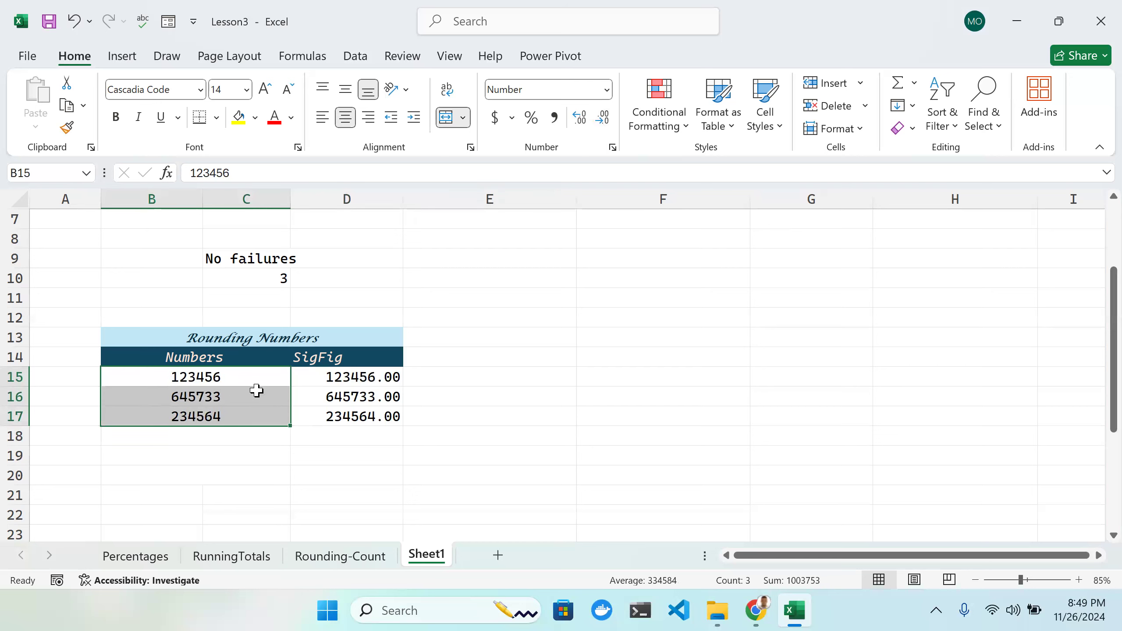
Step: Format the SigFig results in D15 to D17 to display no decimal places
left_click(359, 378)
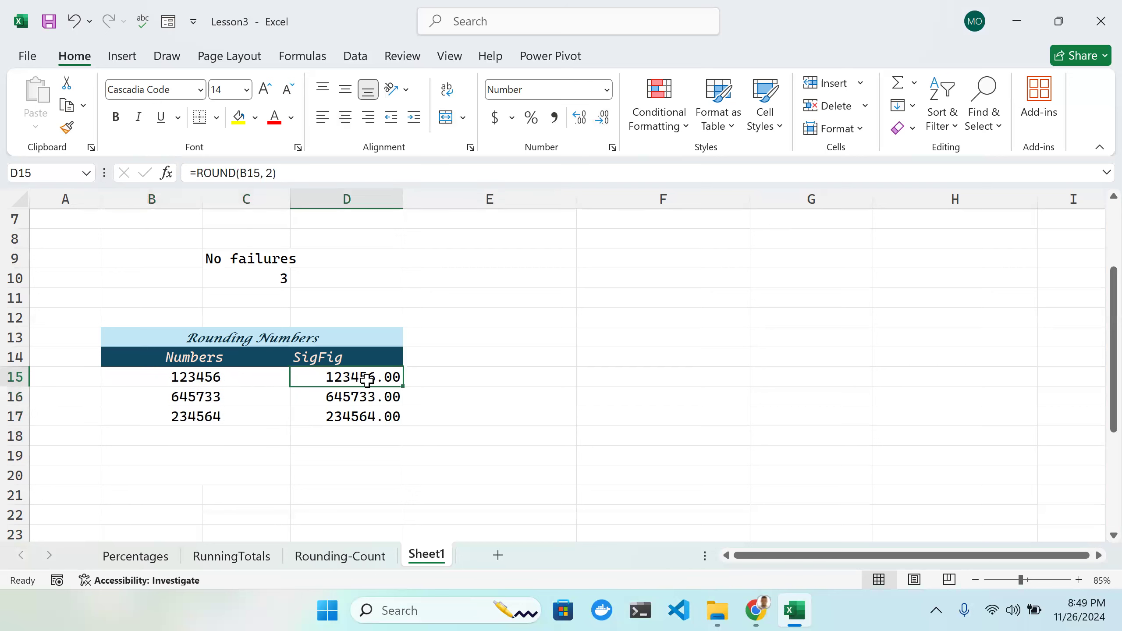
left_click(375, 395)
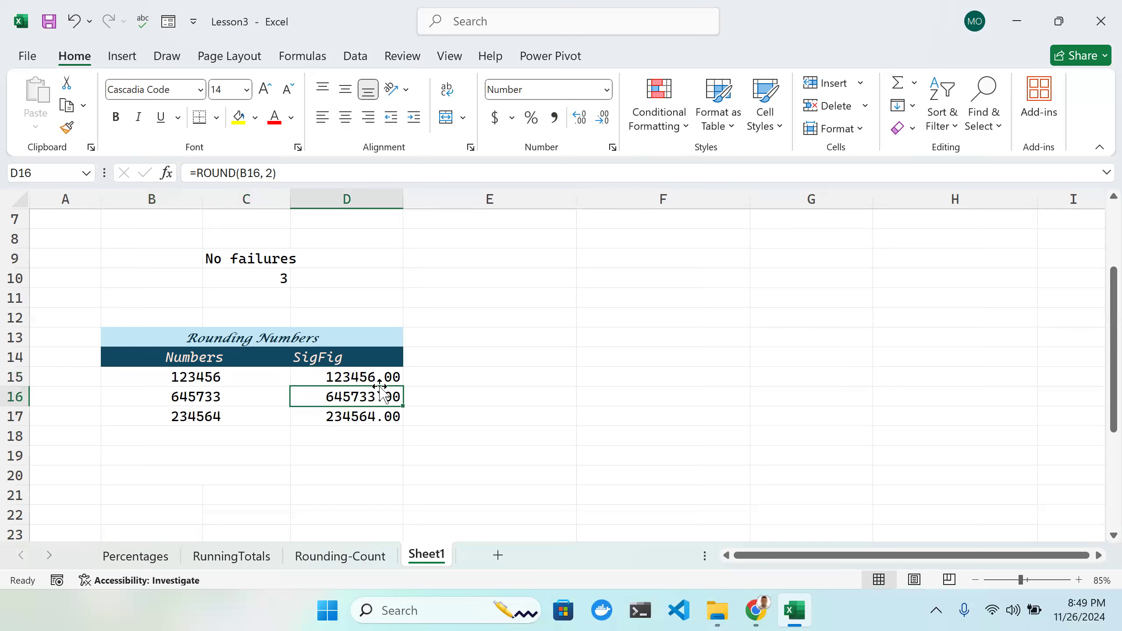
left_click(582, 123)
left_click(581, 123)
left_click(601, 123)
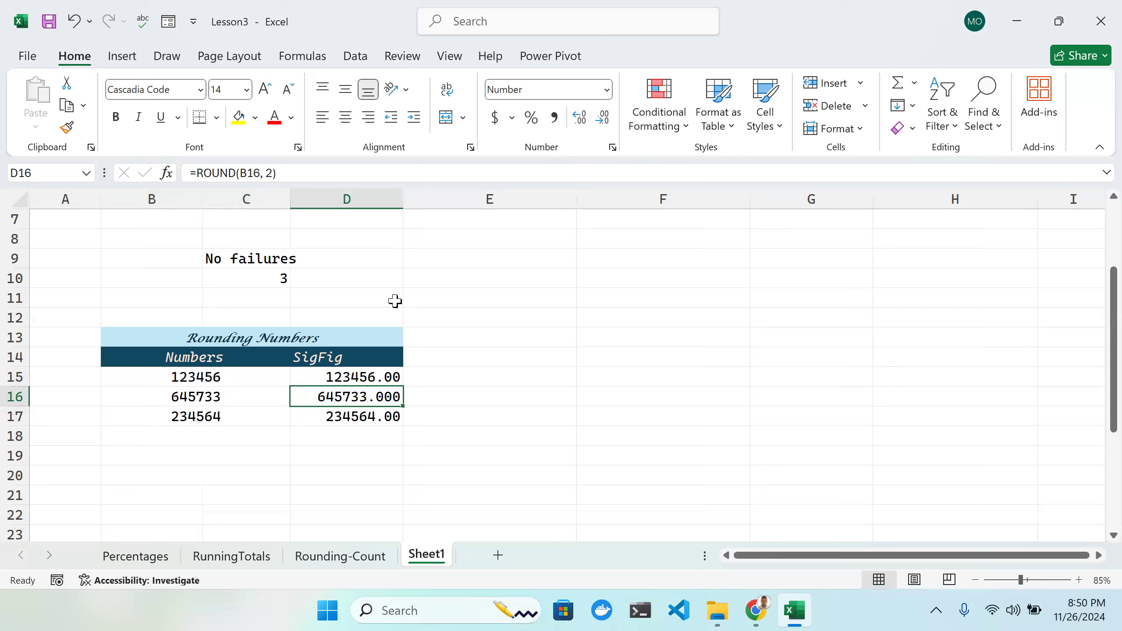
left_click(602, 120)
left_click_drag(385, 370, 388, 420)
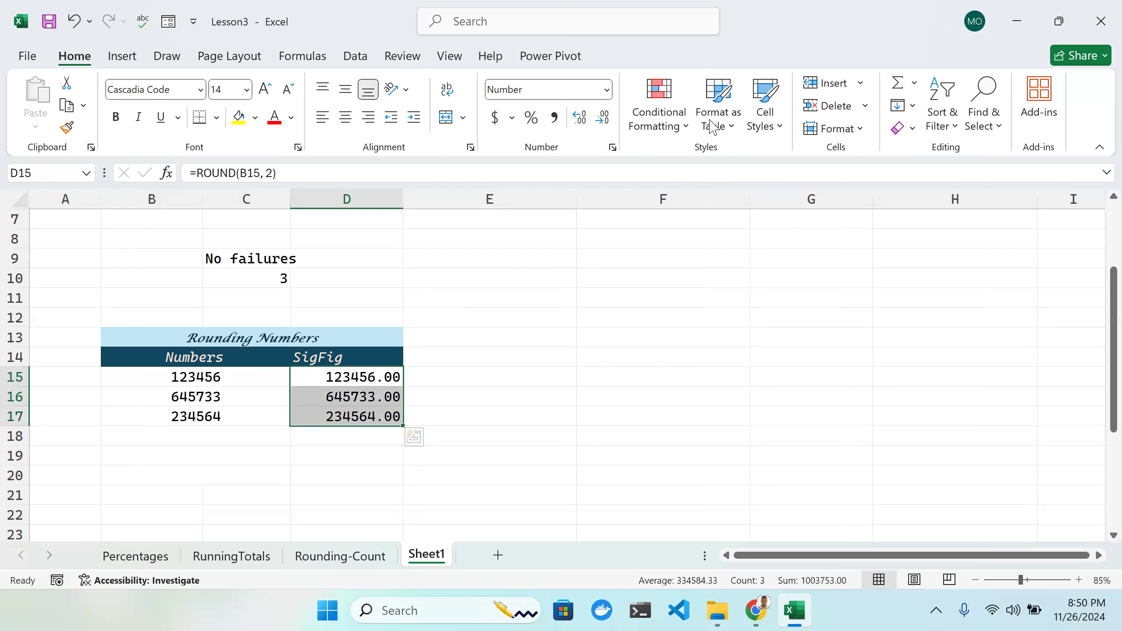
left_click(605, 119)
left_click(606, 119)
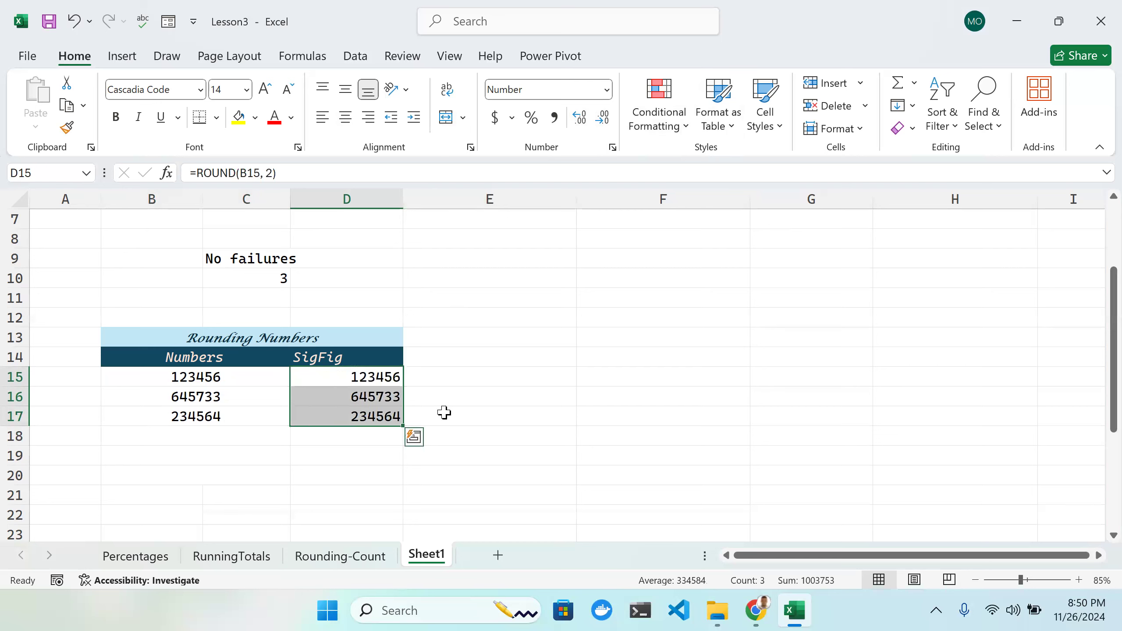
left_click(460, 373)
Step: Extend the first Numbers value in B15 to 771234569 by adding 77 in front and 9 at the end
double_click(199, 385)
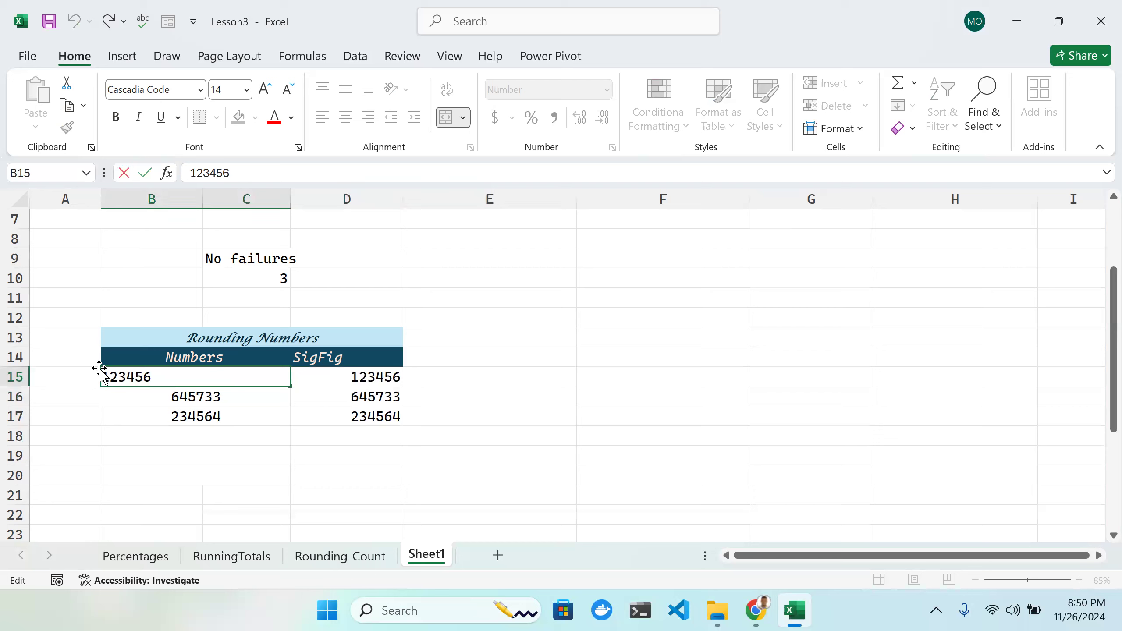
type("77")
key("Return")
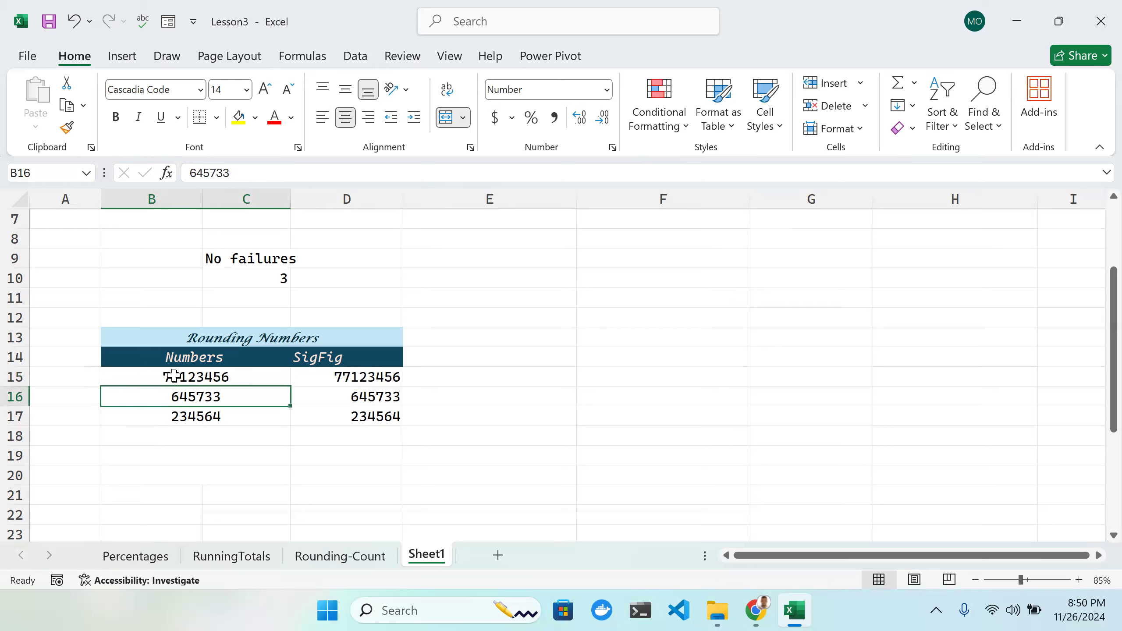
double_click(233, 378)
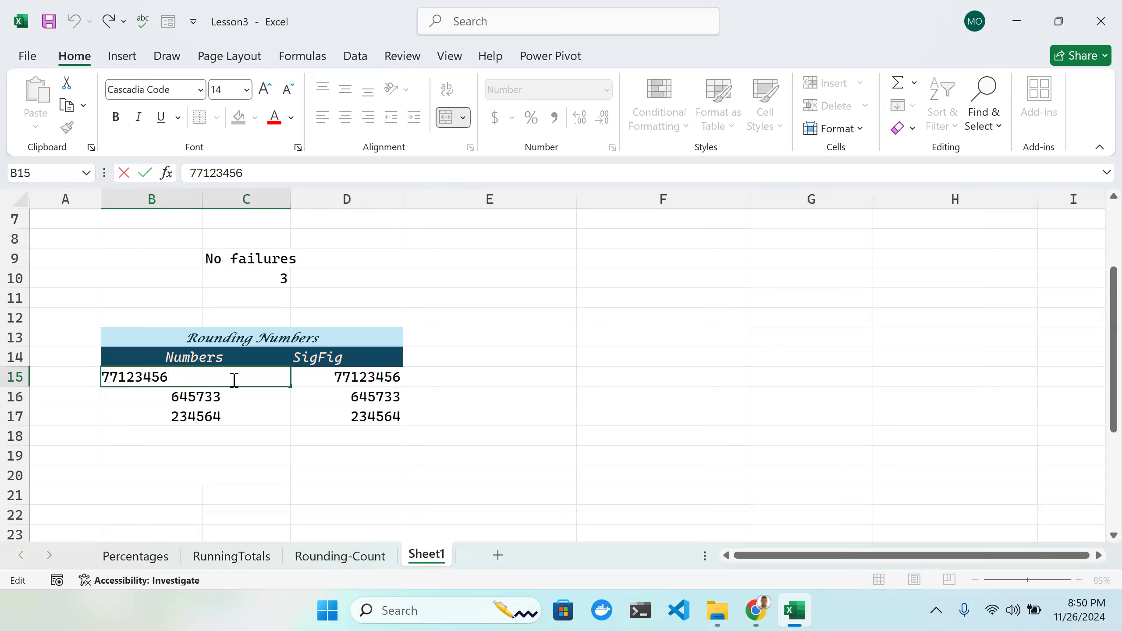
type("9")
key("Return")
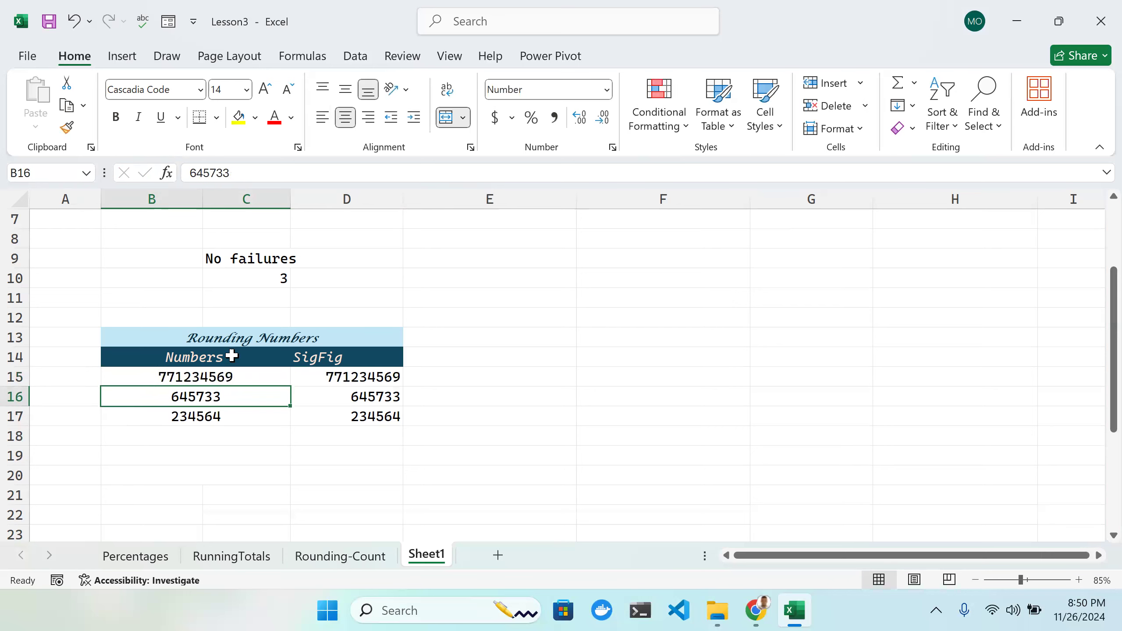
Step: Extend the Numbers values to nine digits: 645733658 in B16 and 234564897 in B17
double_click(224, 398)
type("65")
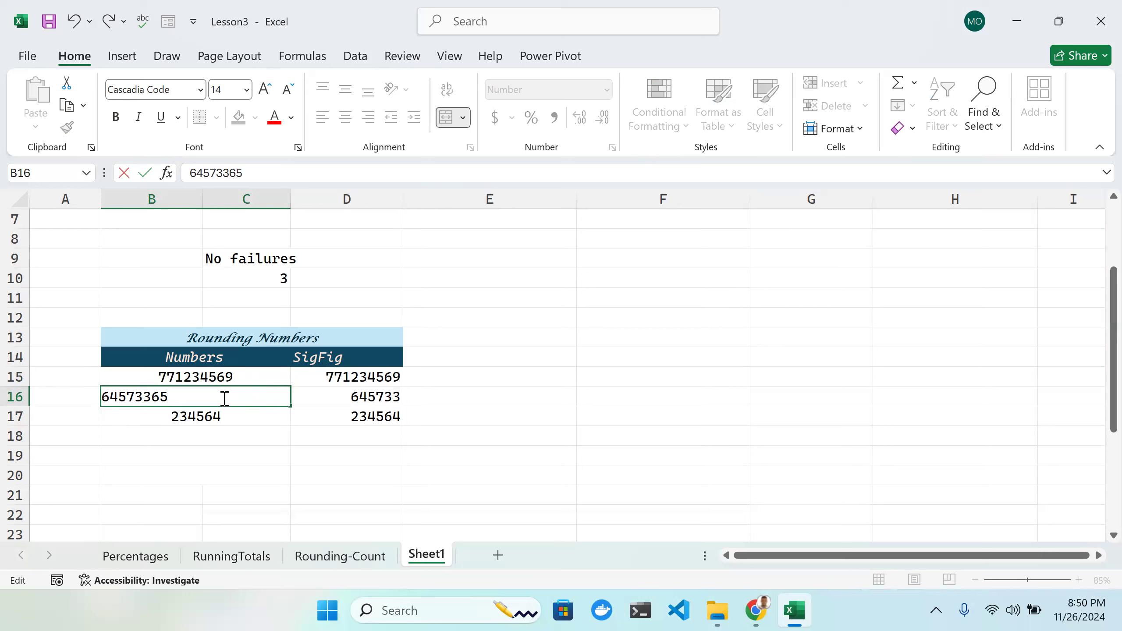
key("Return")
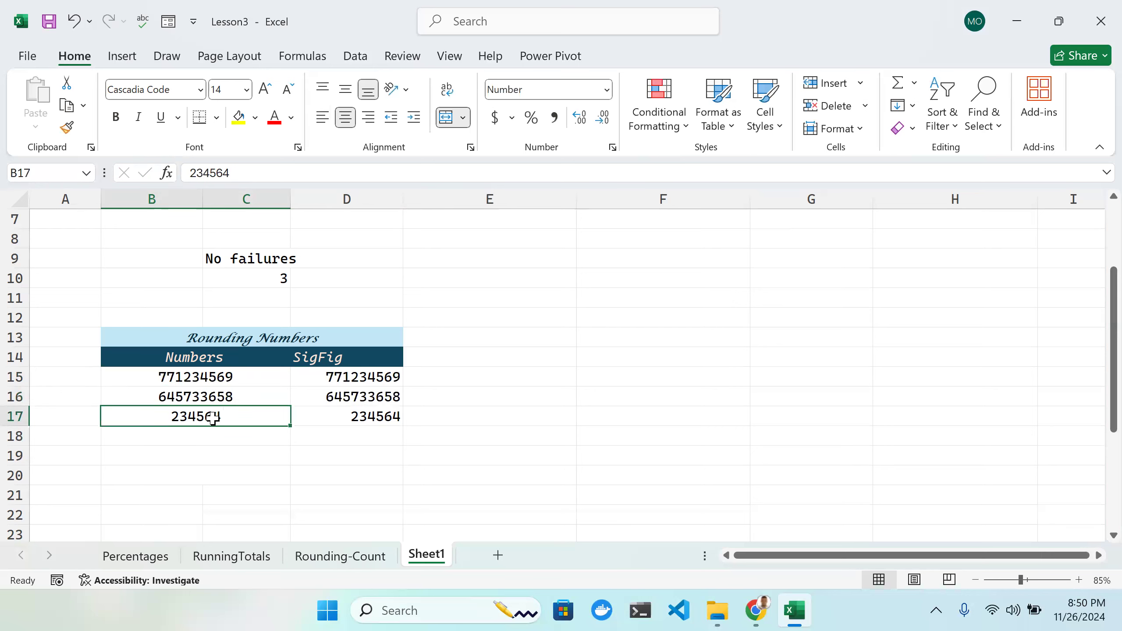
double_click(231, 419)
type("89")
key("Return")
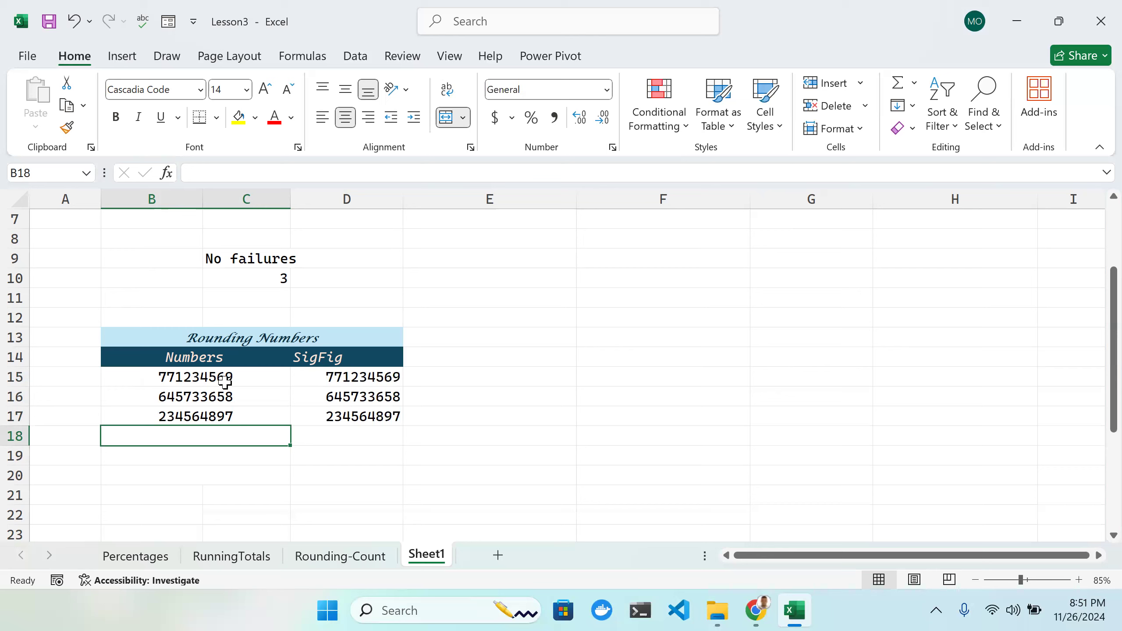
Step: Remove the last digit of the first Numbers value in B15 so that it is 77123456
double_click(242, 377)
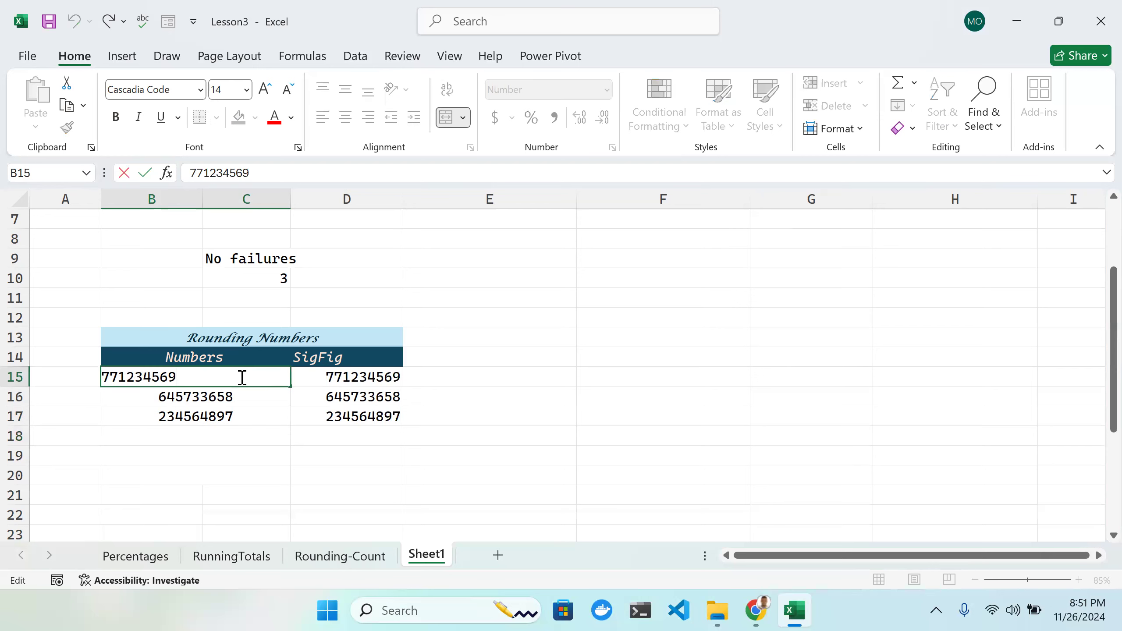
key("BackSpace")
key("Return")
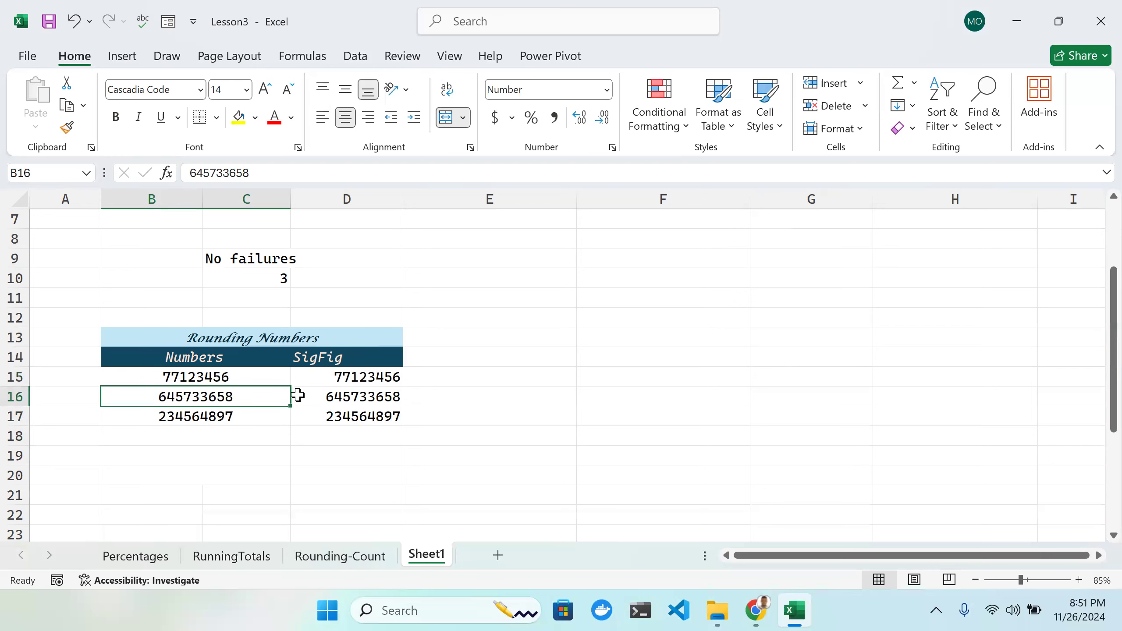
Step: Remove the last digit of the Numbers values in B16 and B17 so they are 64573365 and 23456489
double_click(254, 395)
key("BackSpace")
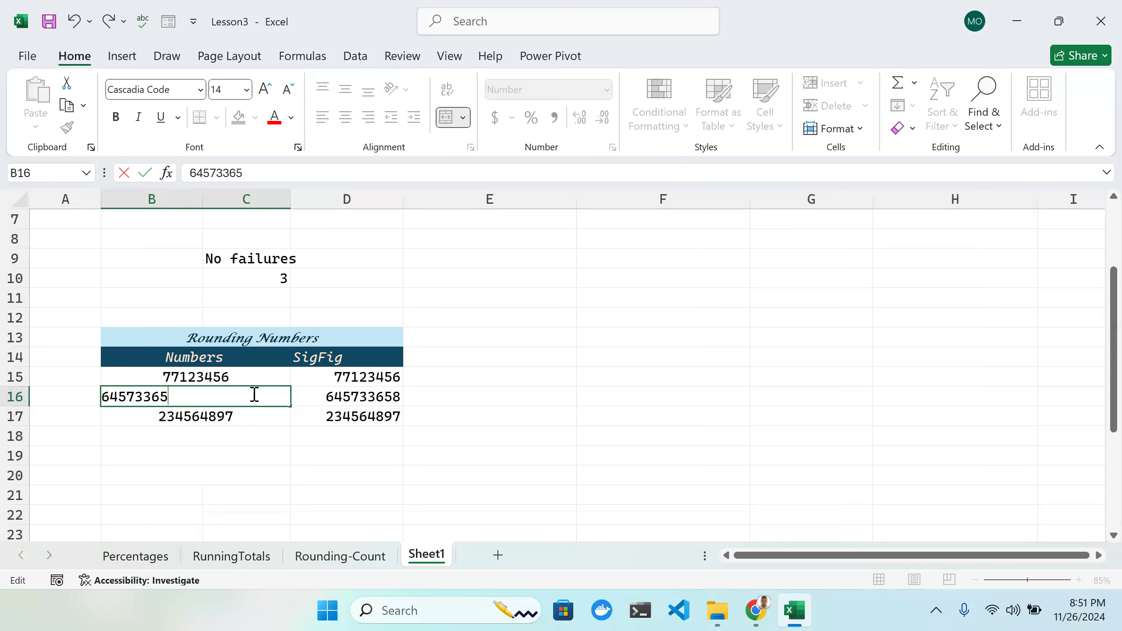
key("Return")
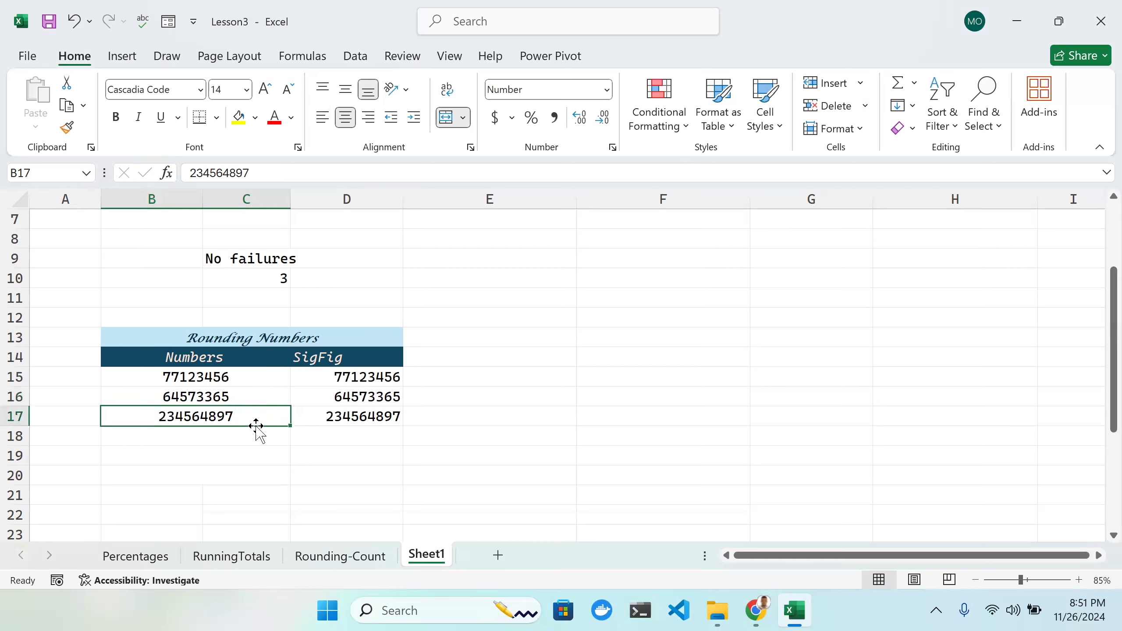
double_click(259, 417)
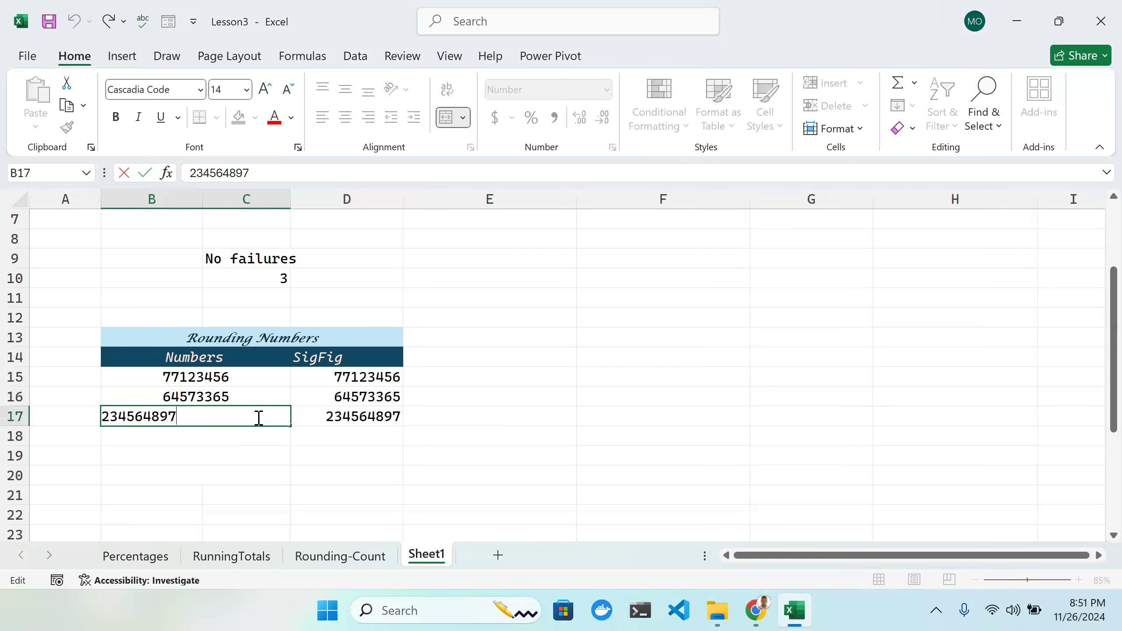
key("BackSpace")
key("Return")
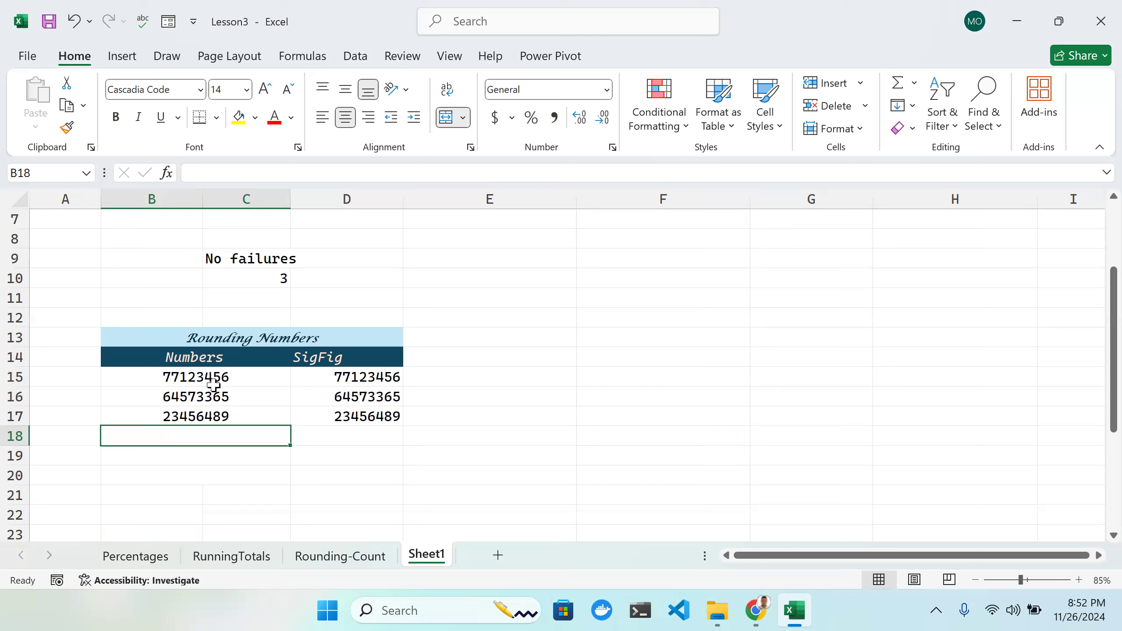
Step: Examine the first Numbers value in B15 and the ROUND formula in D15 that refers to it
left_click(234, 377)
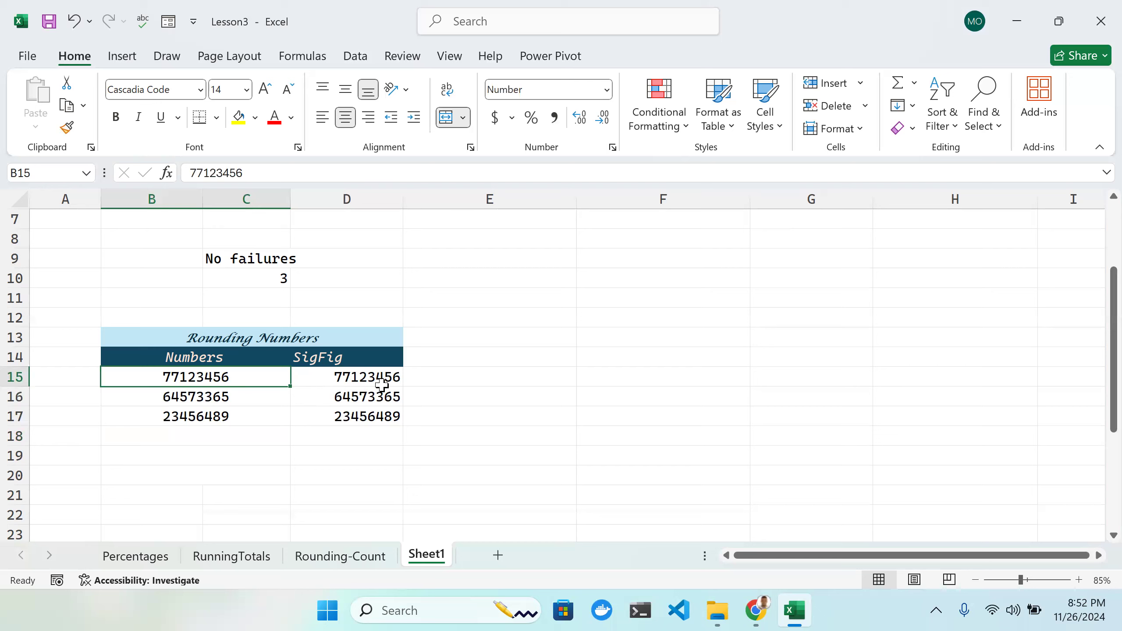
double_click(238, 374)
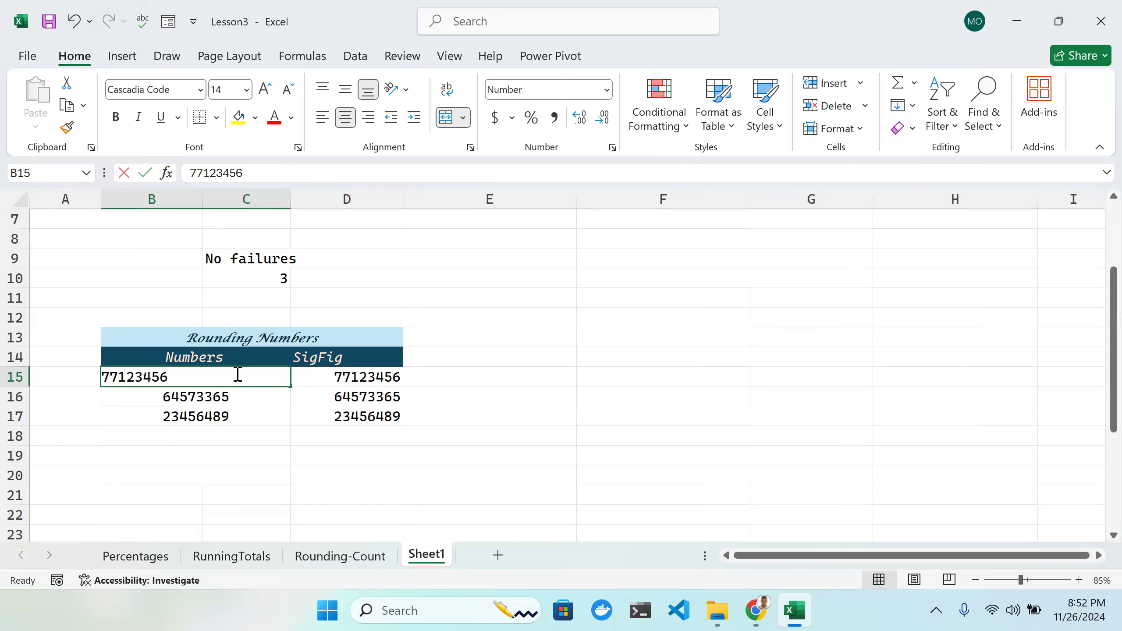
left_click(376, 379)
key("Down")
key("Down")
left_click(376, 379)
double_click(376, 379)
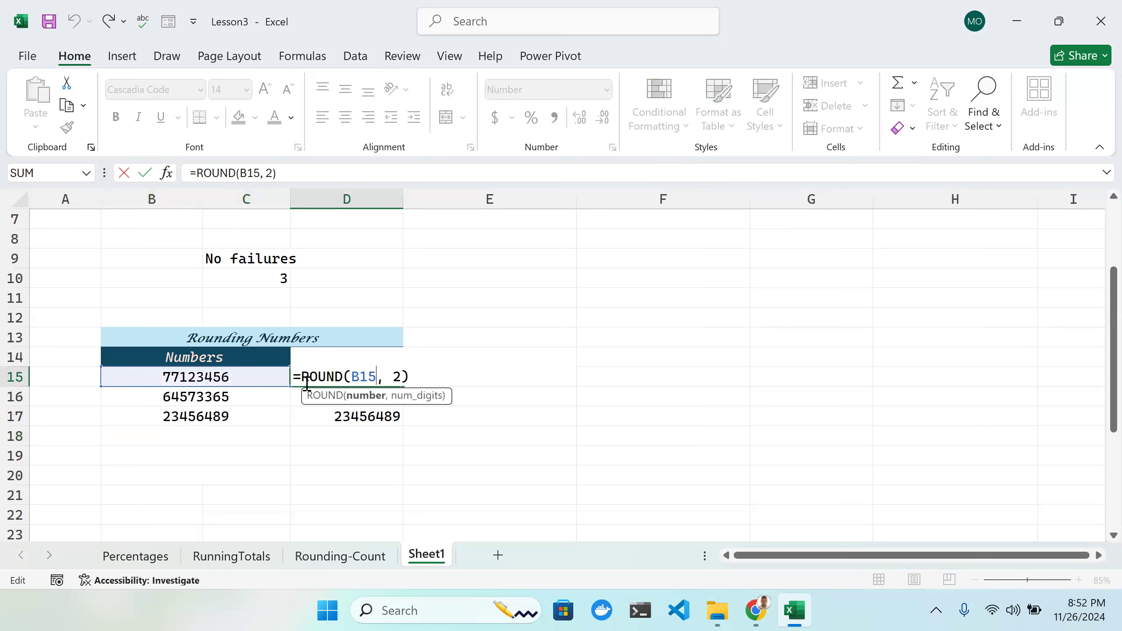
key("Return")
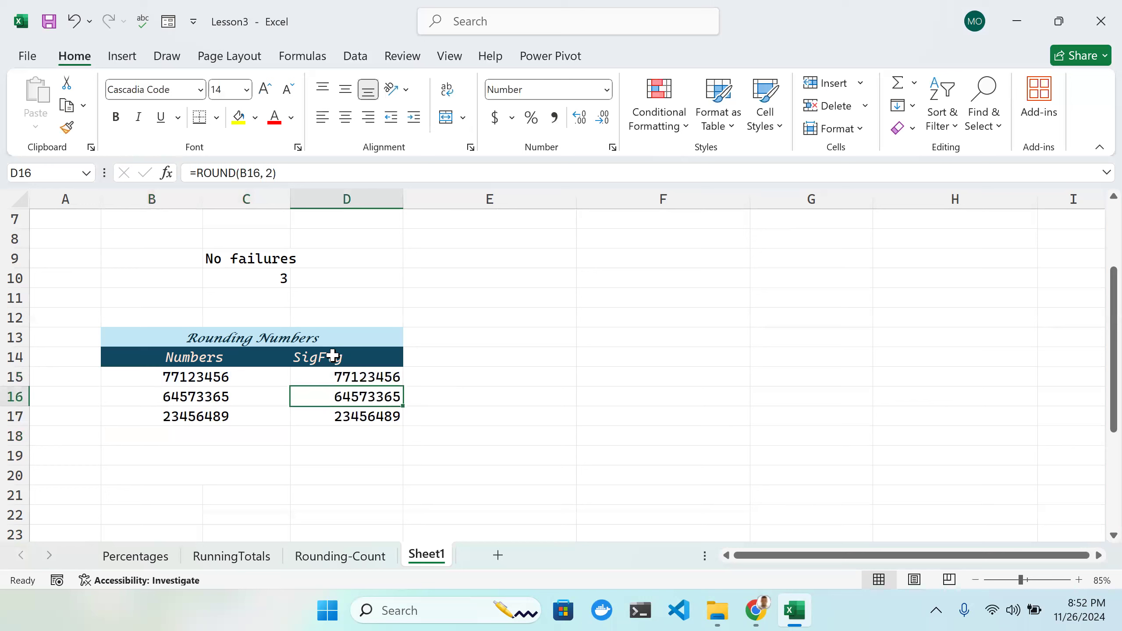
Step: Change the digits argument of the D15 formula to -2 so it reads =ROUND(B15, -2)
left_click(388, 376)
double_click(398, 379)
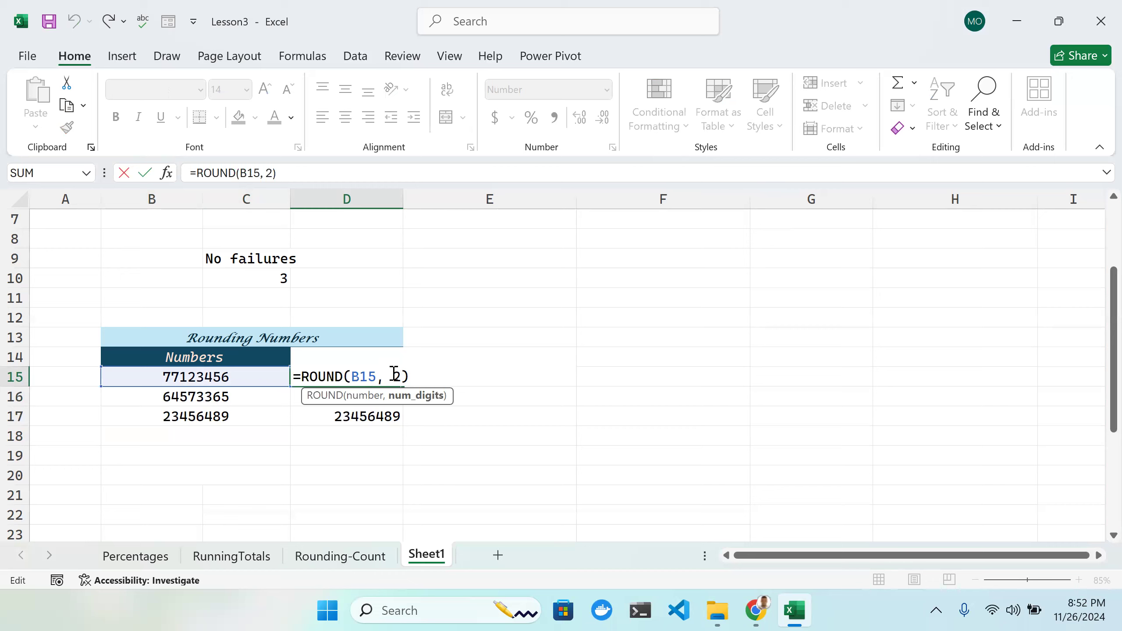
type("-")
key("Return")
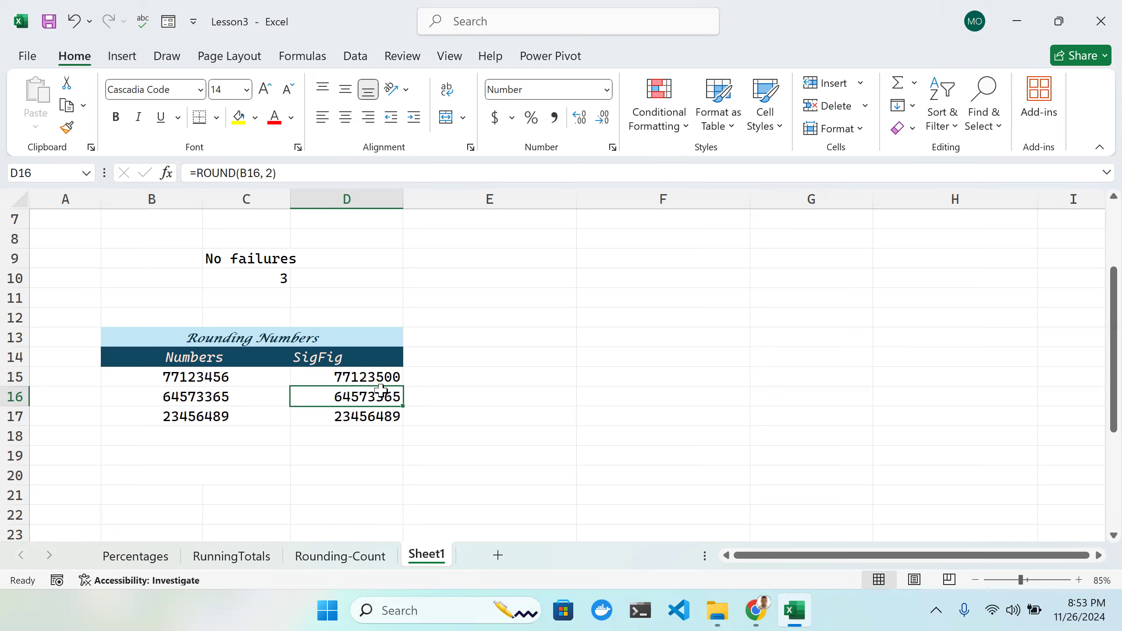
Step: Set the digits argument of the ROUND formula in D15 to -4
left_click(389, 376)
double_click(394, 379)
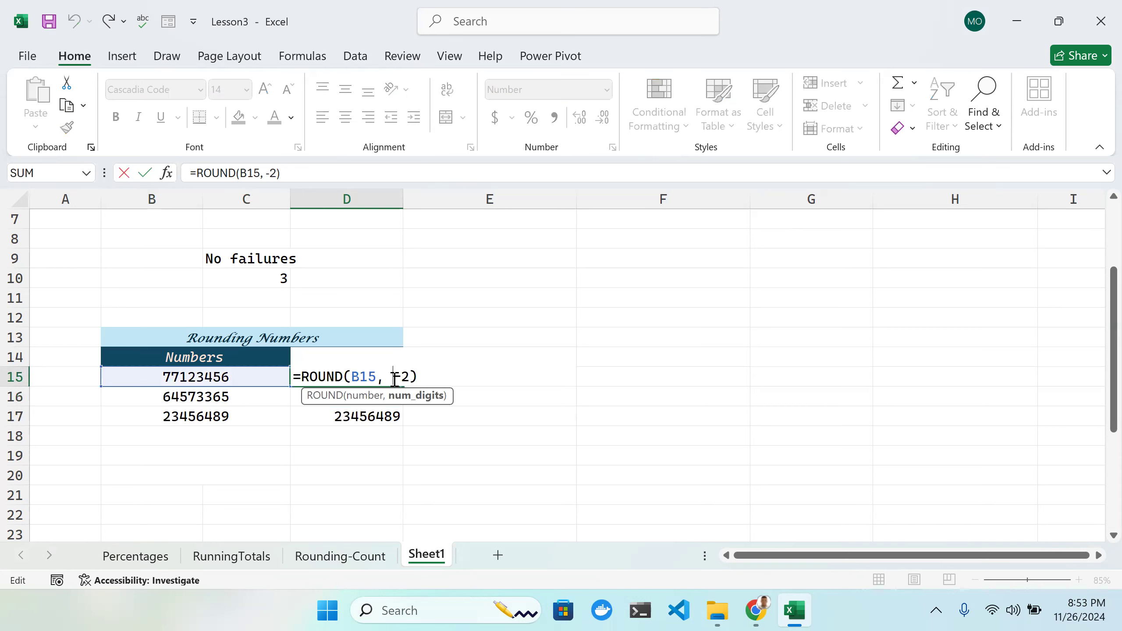
left_click(410, 375)
key("BackSpace")
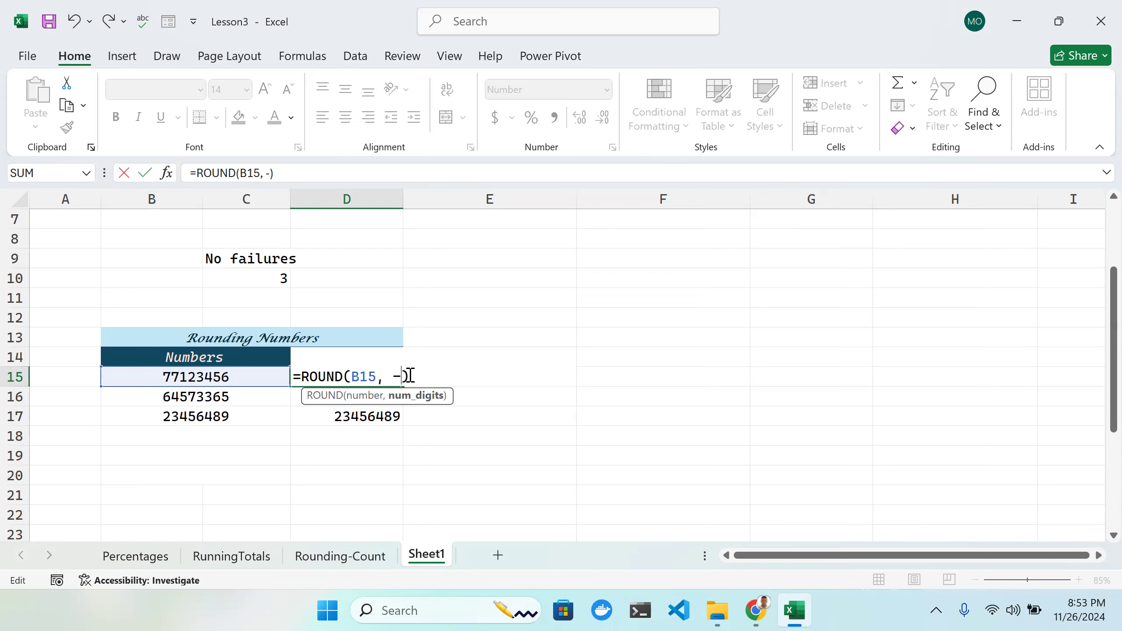
type("4")
key("Return")
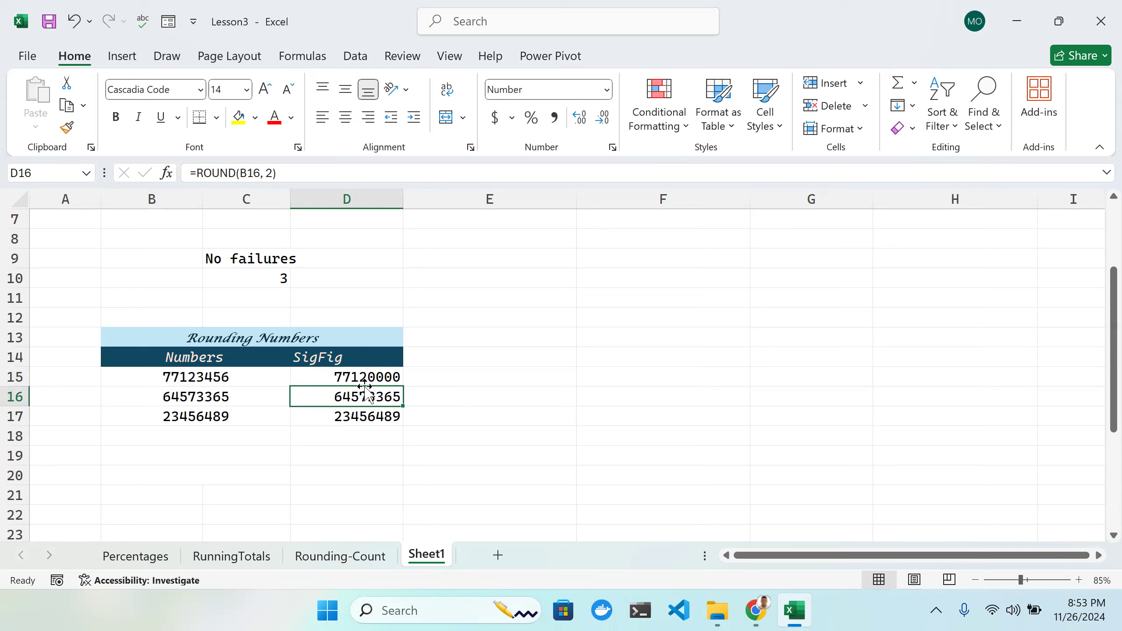
Step: Set the number of digits in D15 to -5 so the formula reads =ROUND(B15, -5)
left_click(271, 378)
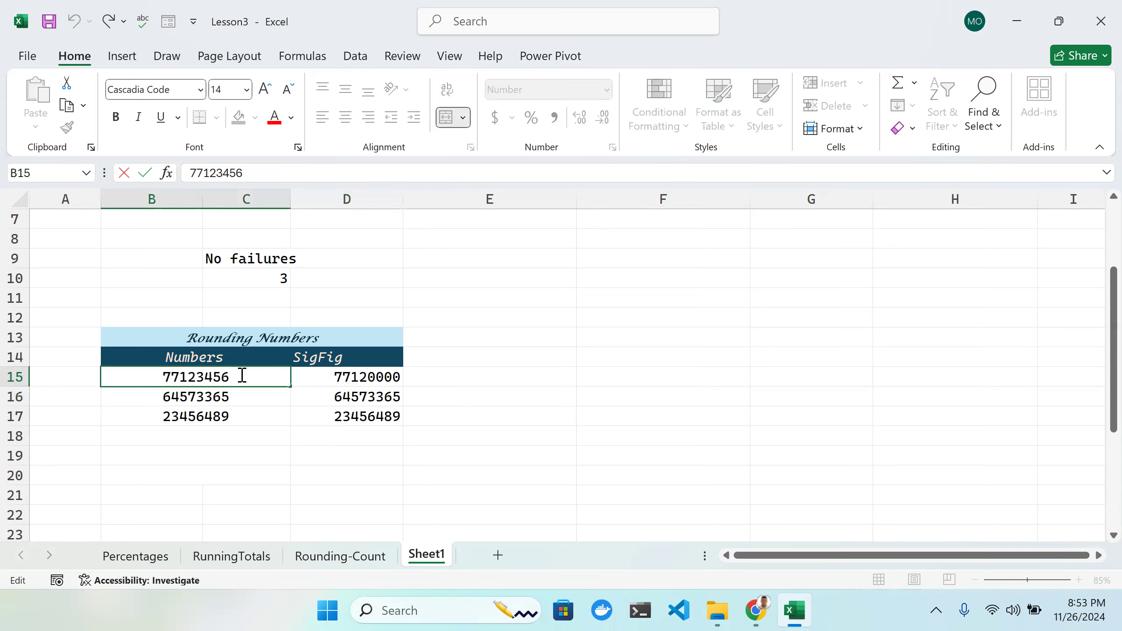
left_click(379, 378)
double_click(379, 378)
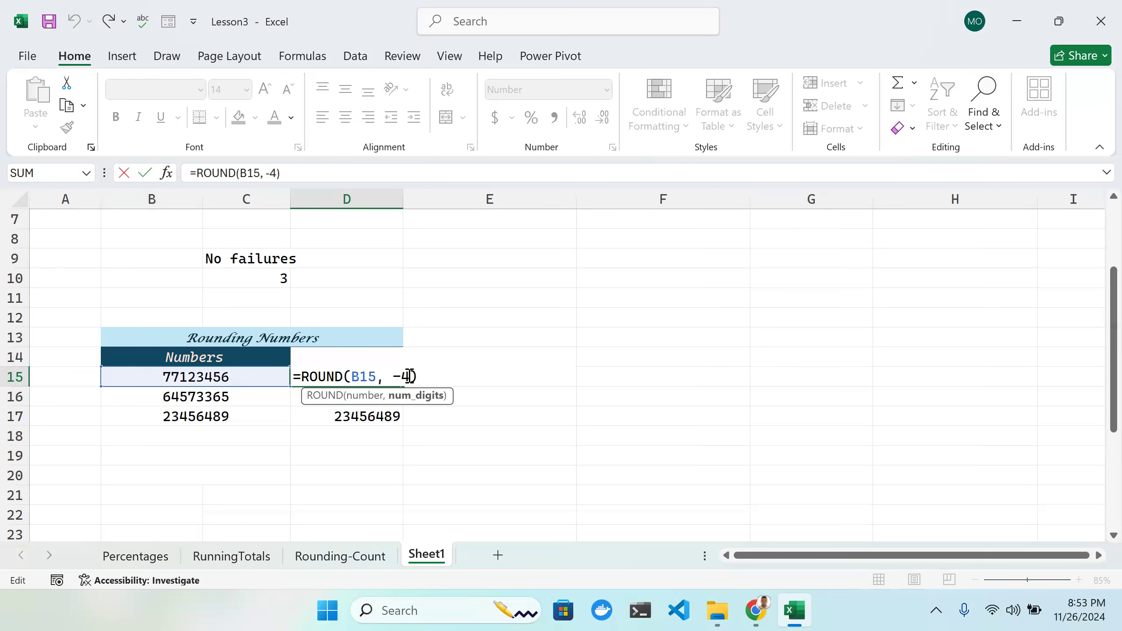
key("BackSpace")
type("5")
key("Return")
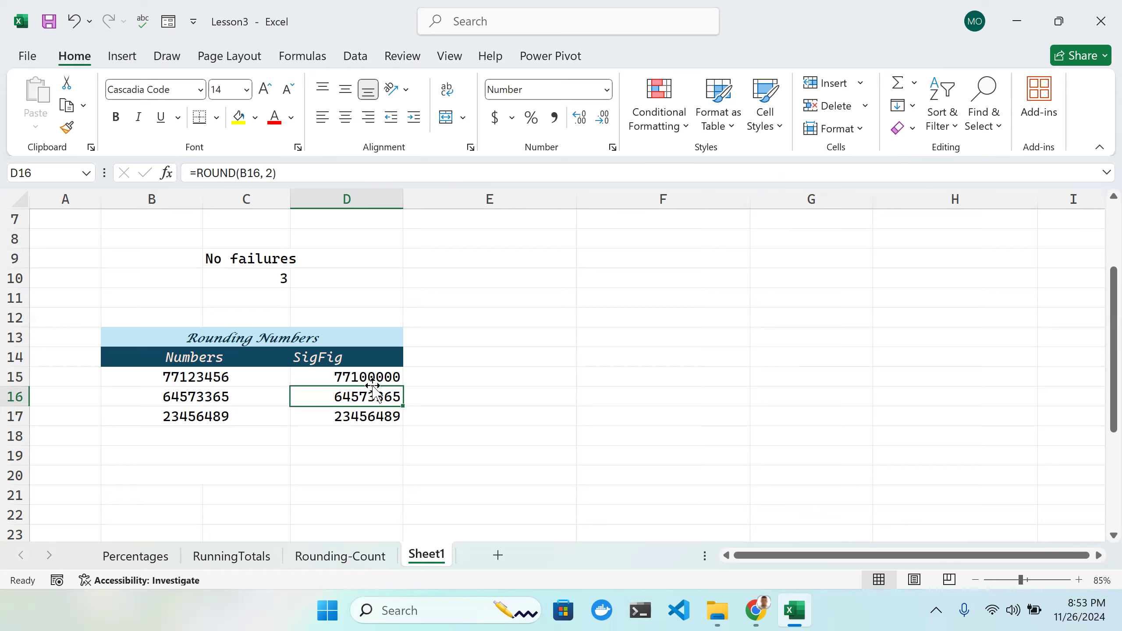
Step: Fill the D15 rounding formula down through D17 and check the copied SigFig cells
left_click(383, 378)
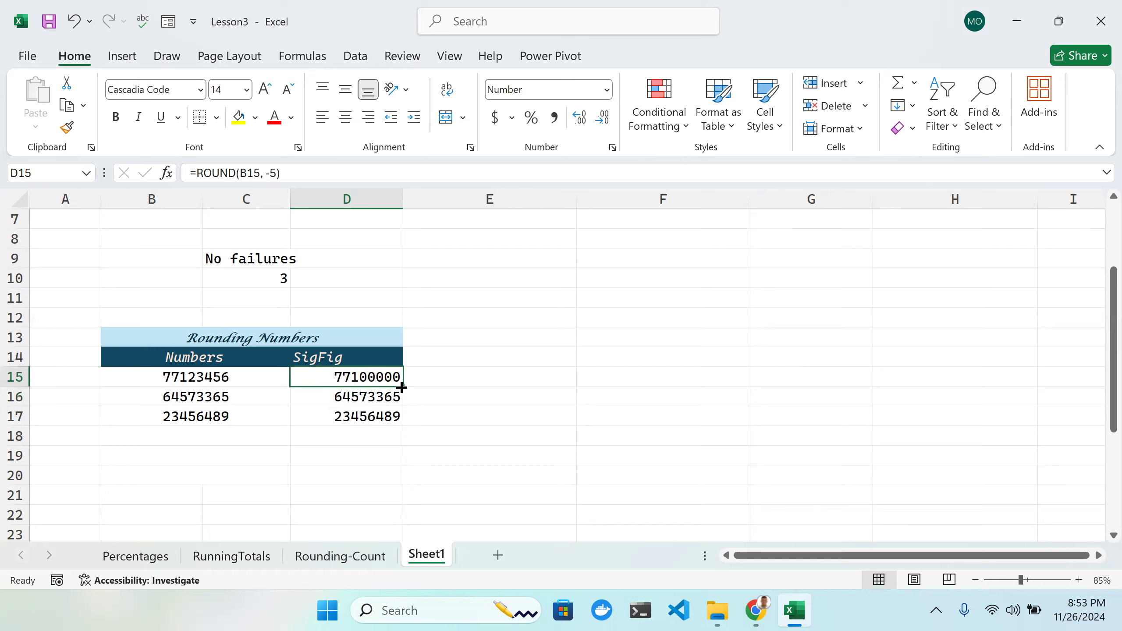
left_click_drag(402, 385, 392, 420)
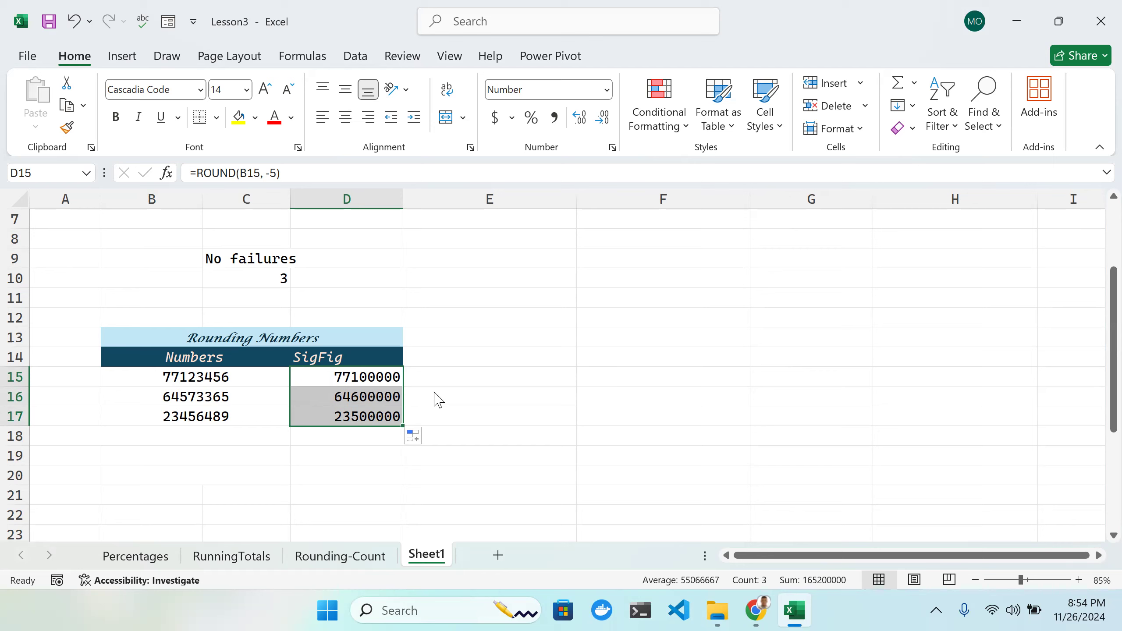
left_click(458, 396)
left_click(363, 380)
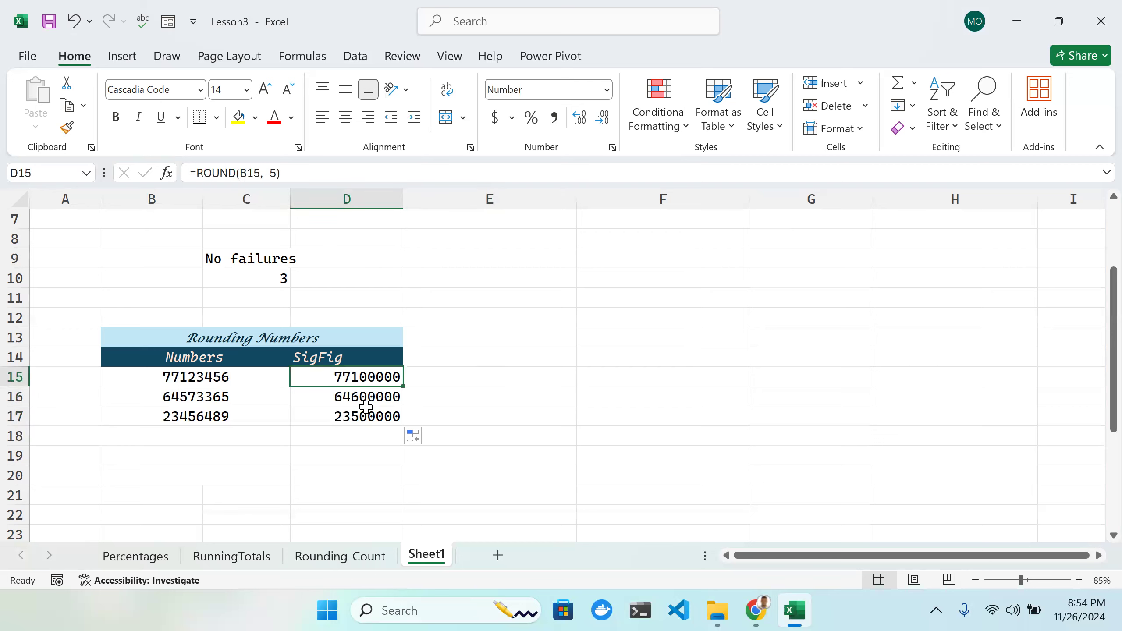
left_click(368, 407)
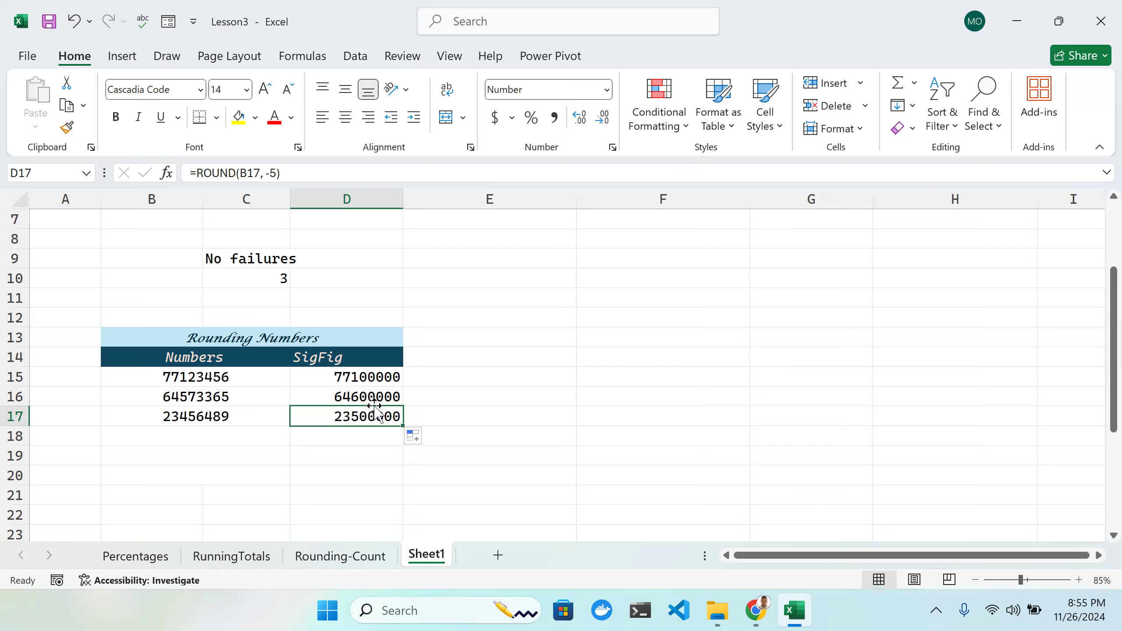
Step: Show one more decimal place for the SigFig result in D17 and remove it again
scroll(377, 356, "up", 2)
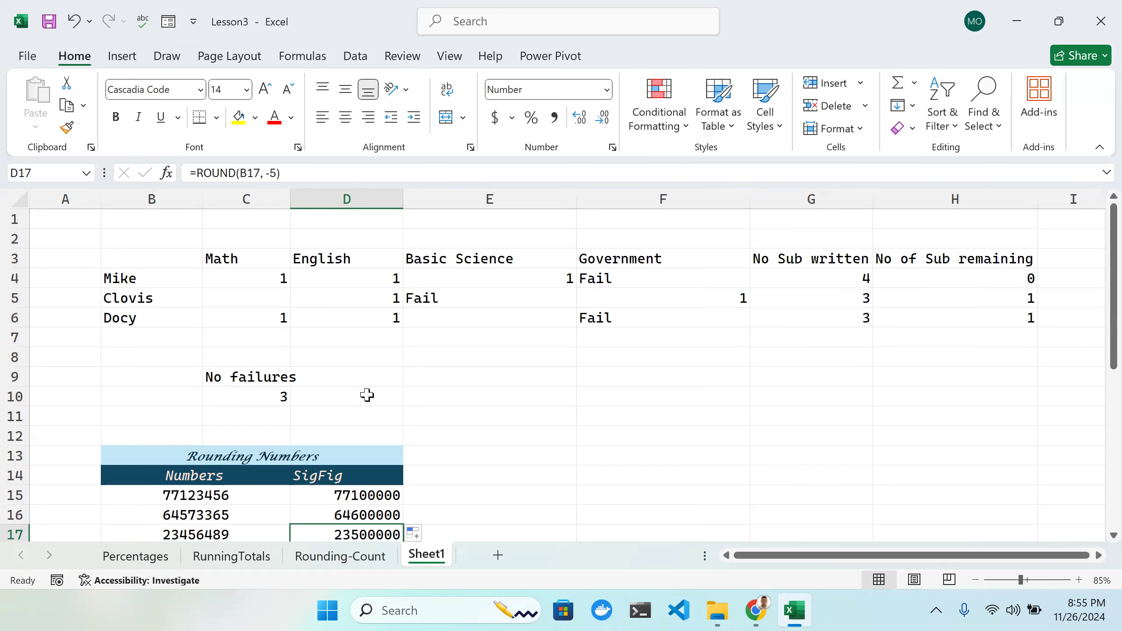
scroll(363, 372, "down", 4)
scroll(363, 372, "up", 3)
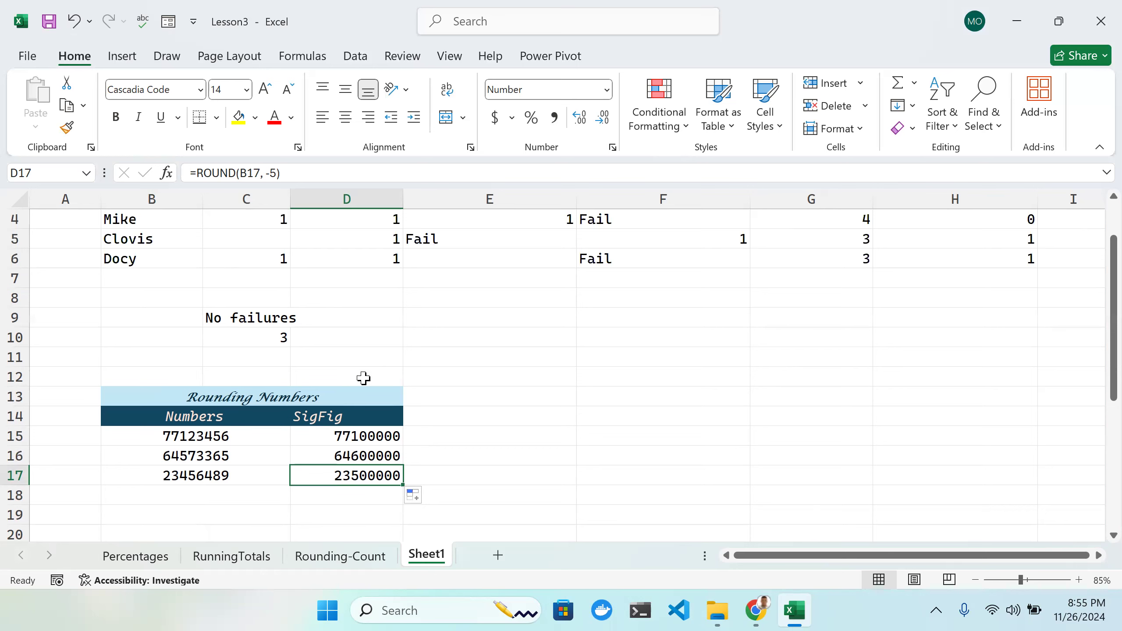
scroll(363, 374, "down", 2)
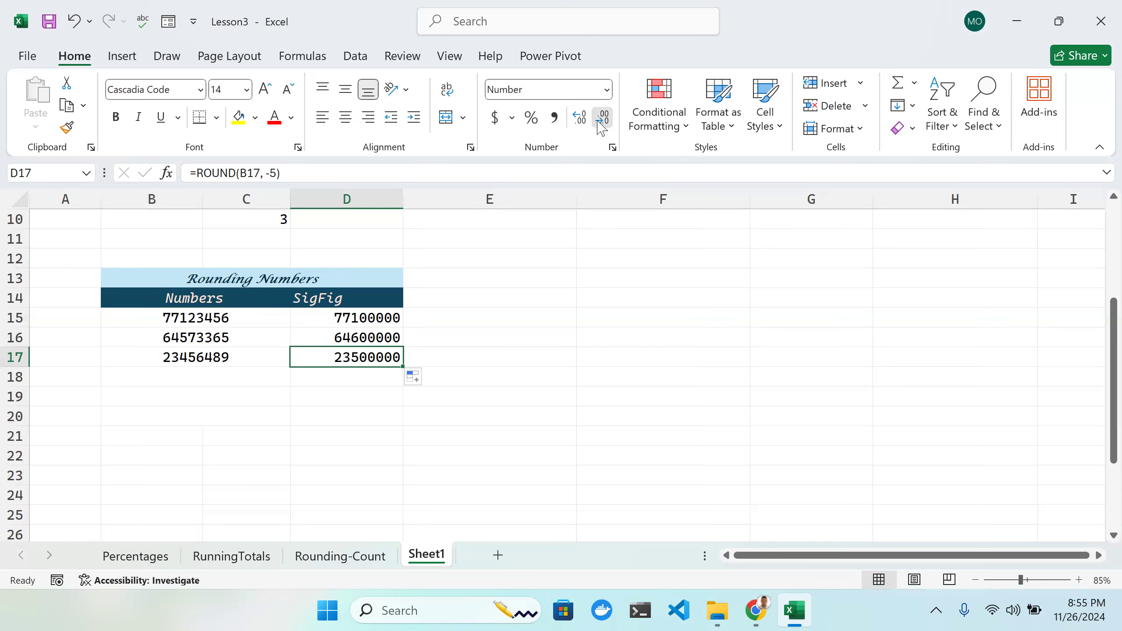
left_click(581, 128)
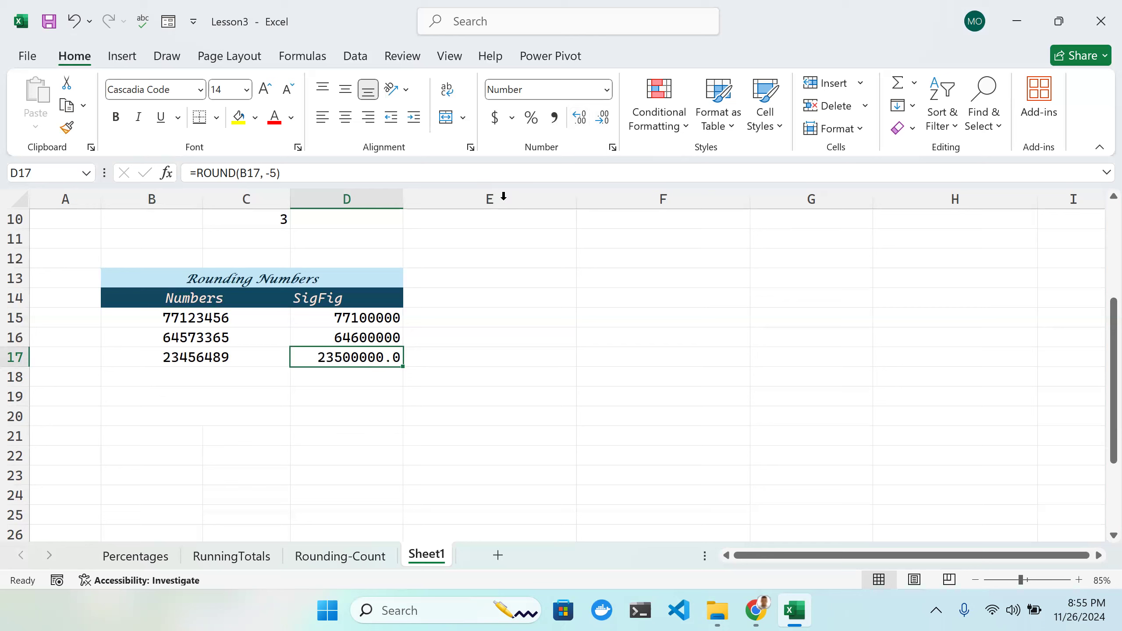
left_click(596, 127)
left_click(450, 305)
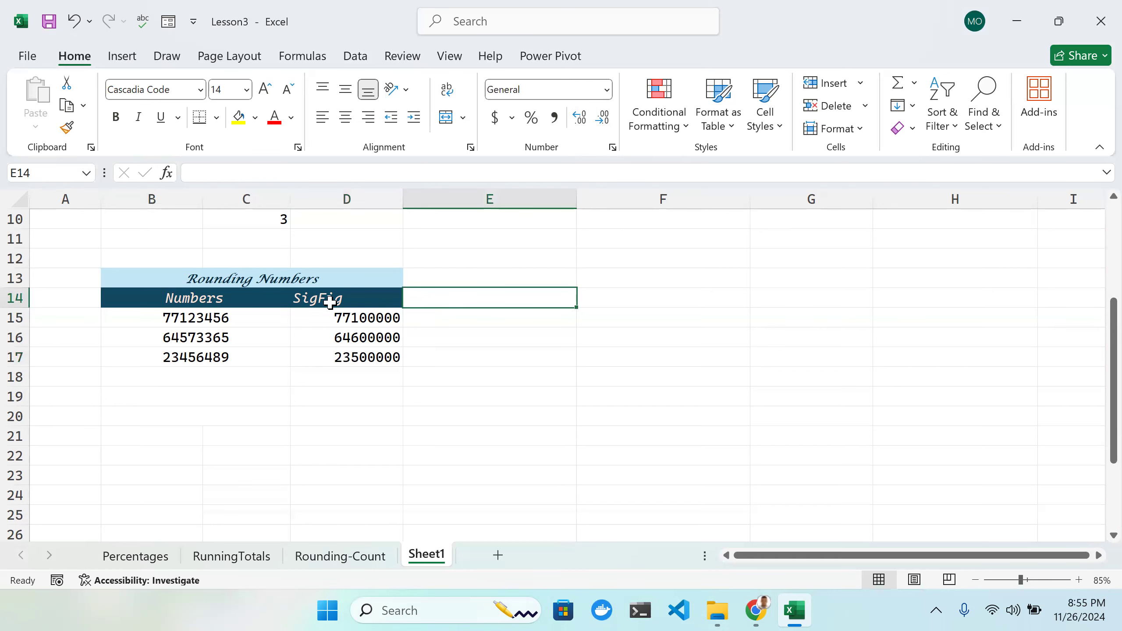
Step: Minimize the Lesson3 workbook window to reveal the desktop
scroll(342, 327, "down", 2)
scroll(342, 326, "up", 3)
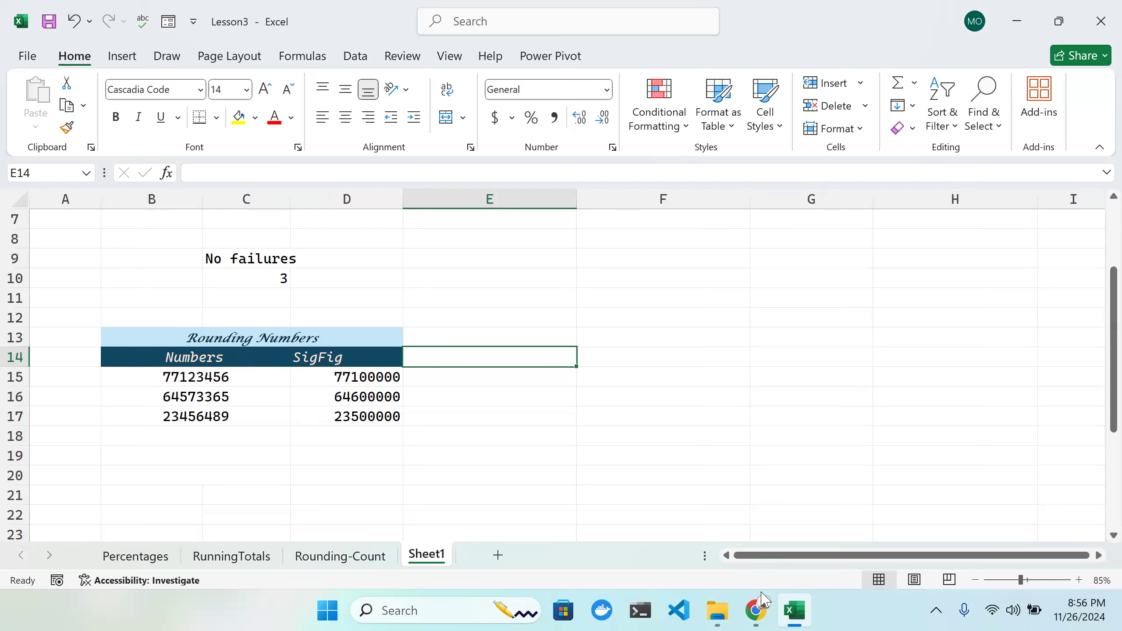
mouse_move(756, 610)
left_click(1017, 13)
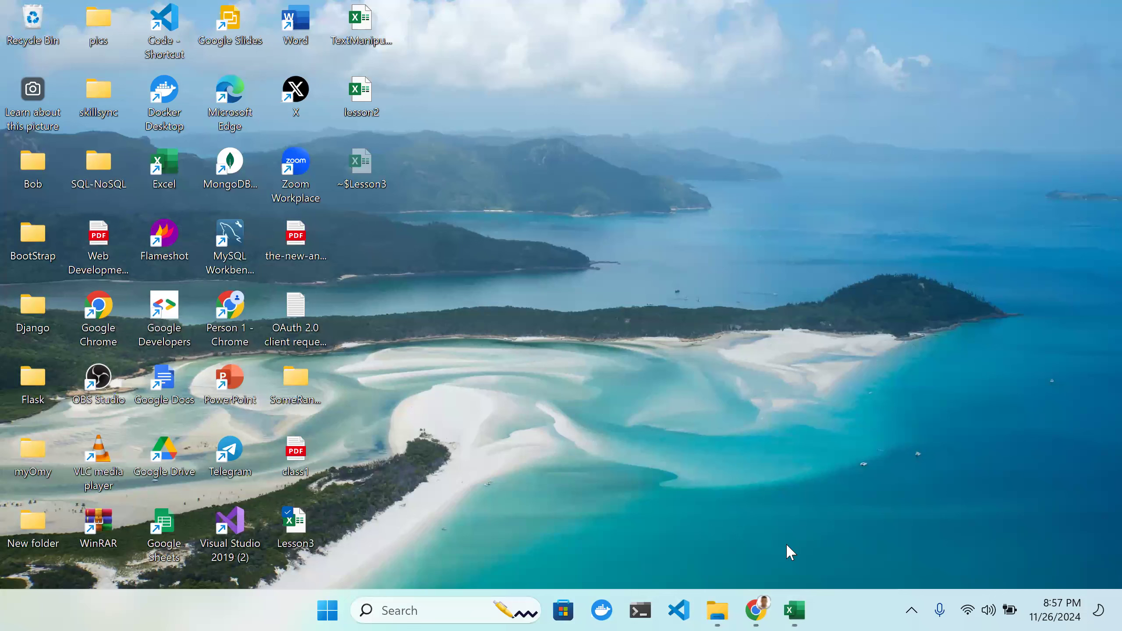